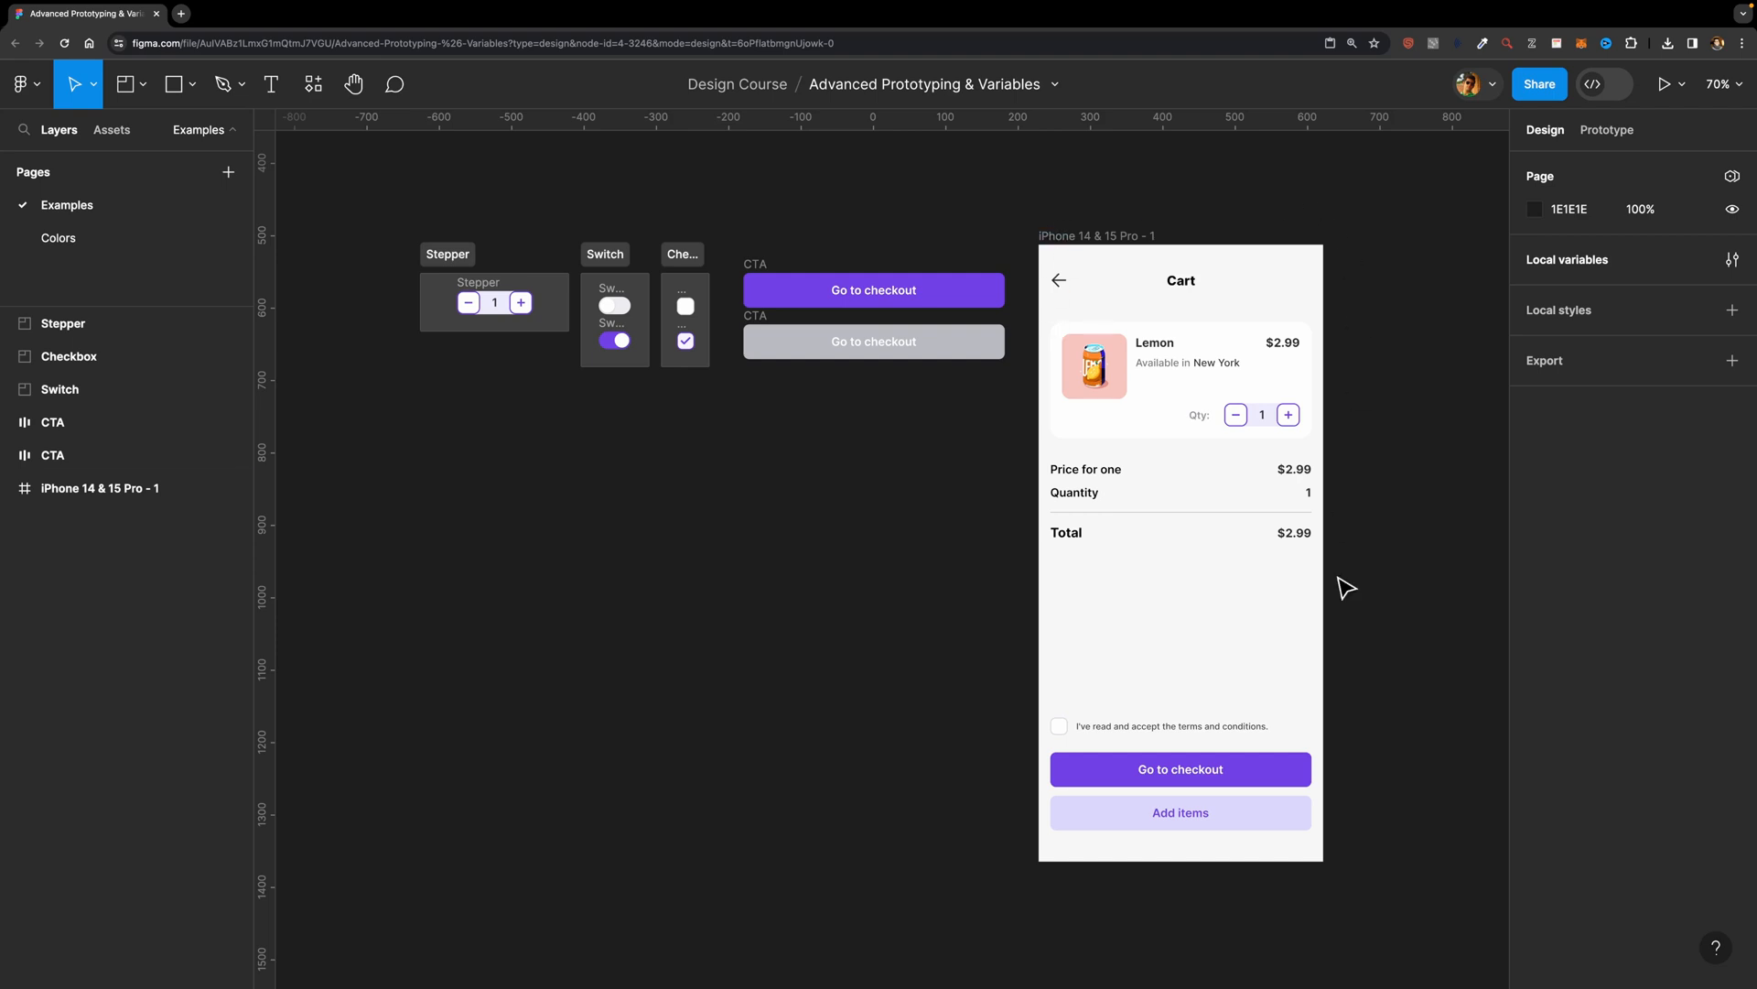
# Step: Draw a new frame below the Stepper section and place a copy of the Stepper at its center
pyautogui.scroll(10, 495, 364)
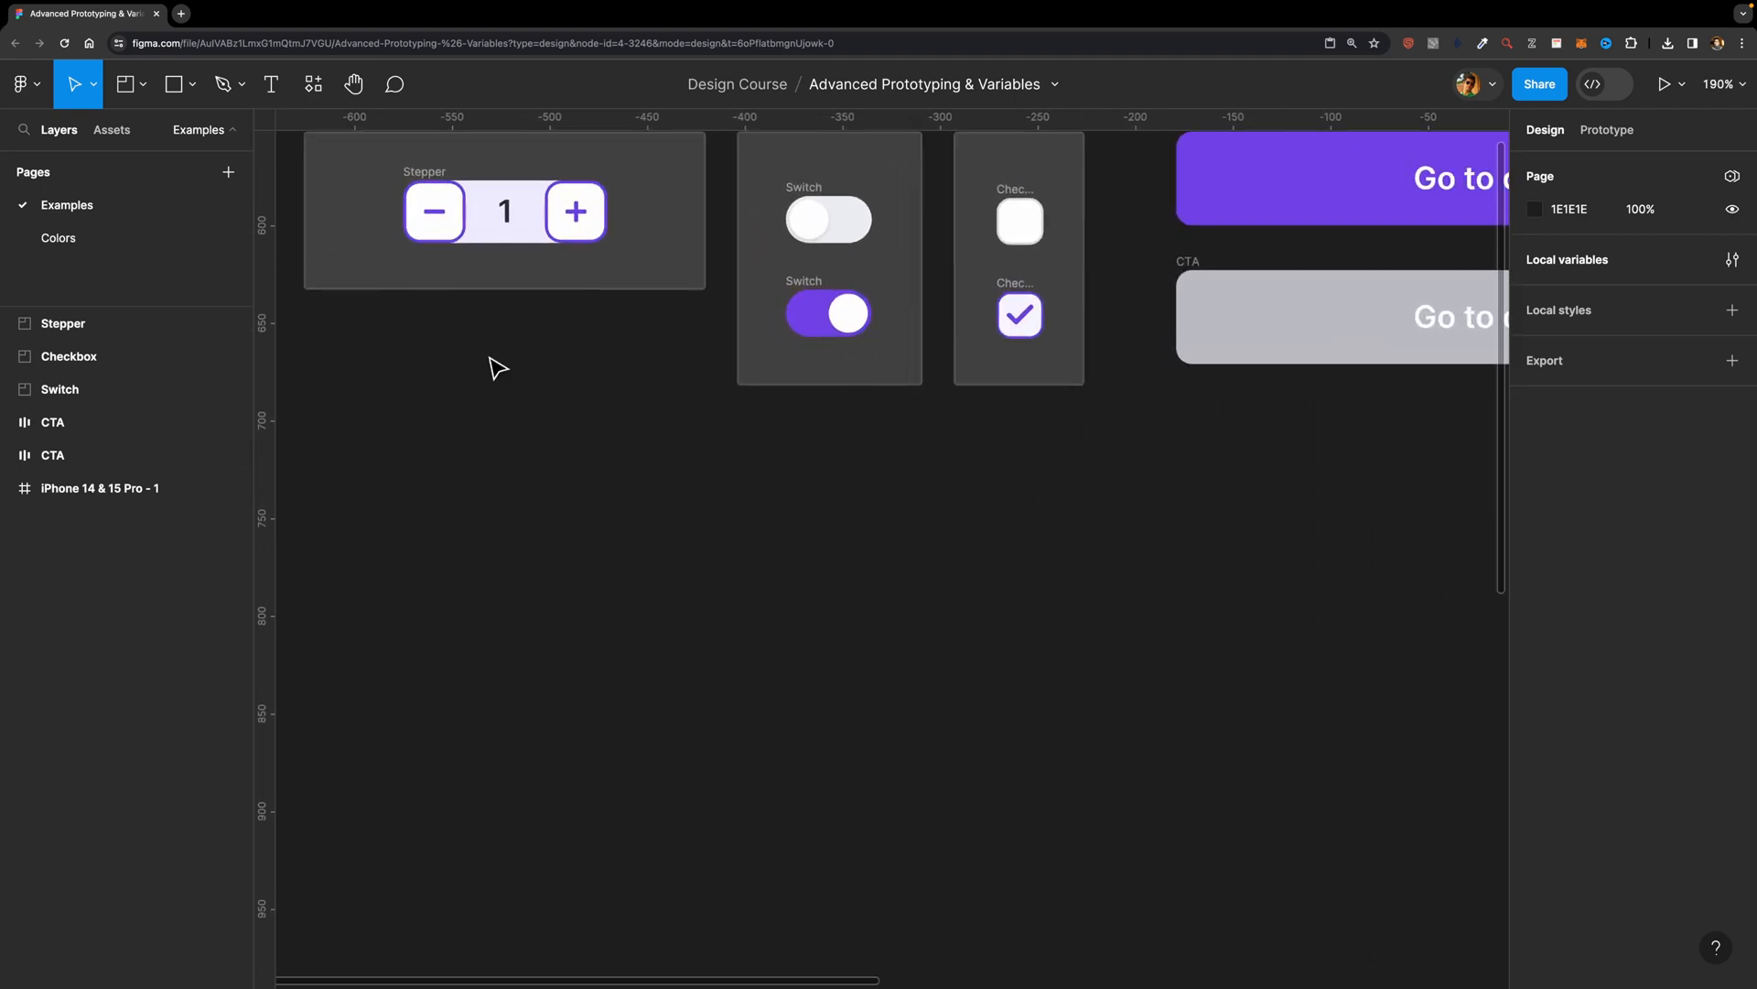
pyautogui.hscroll(-4, 495, 364)
pyautogui.scroll(3, 494, 364)
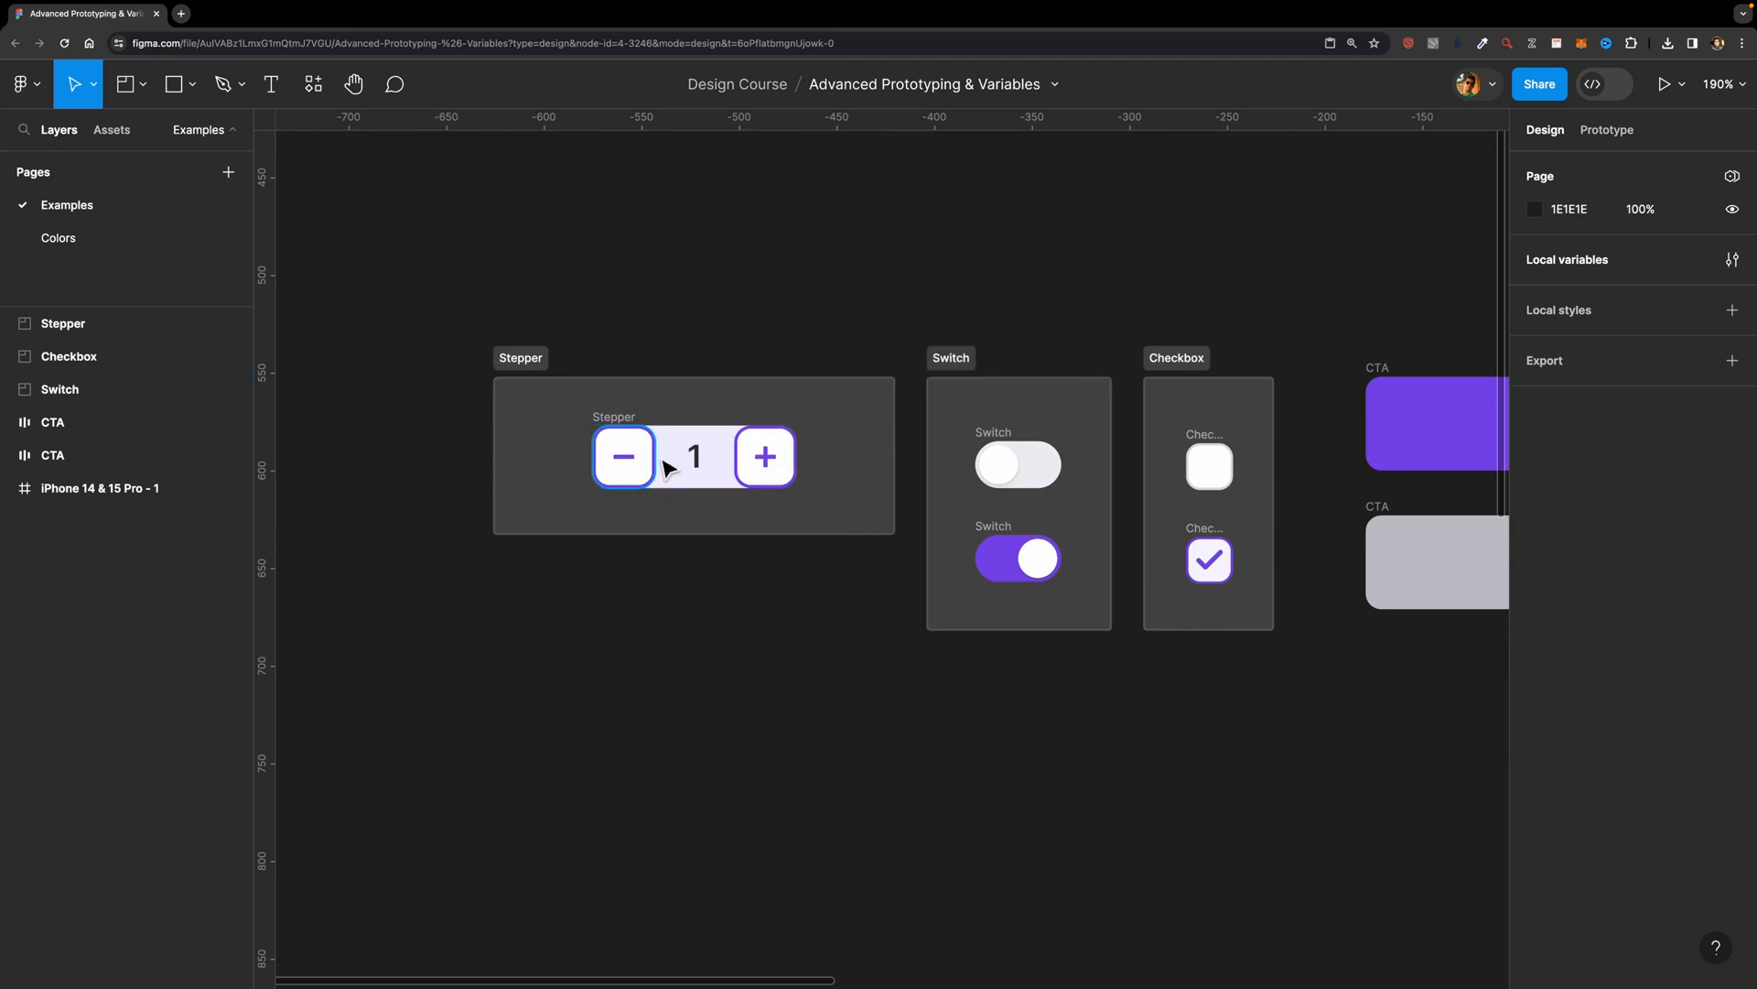
pyautogui.click(628, 417)
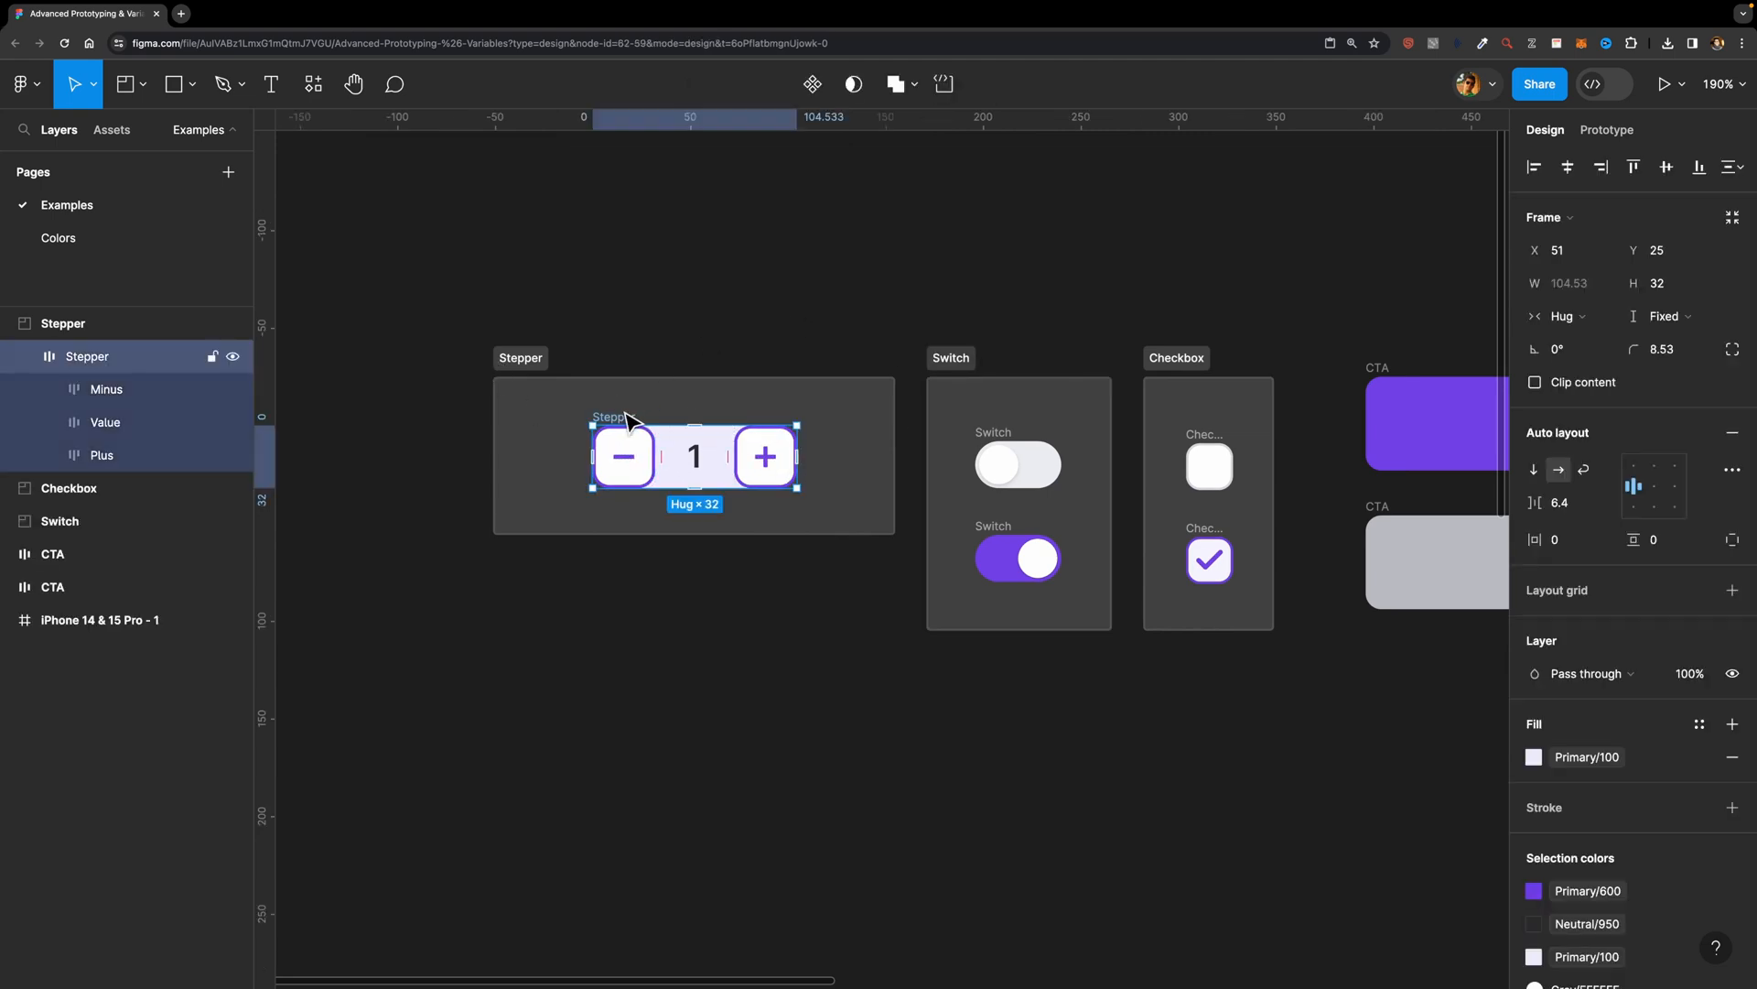
pyautogui.scroll(-5, 620, 518)
pyautogui.hscroll(-1, 620, 518)
pyautogui.press('f')
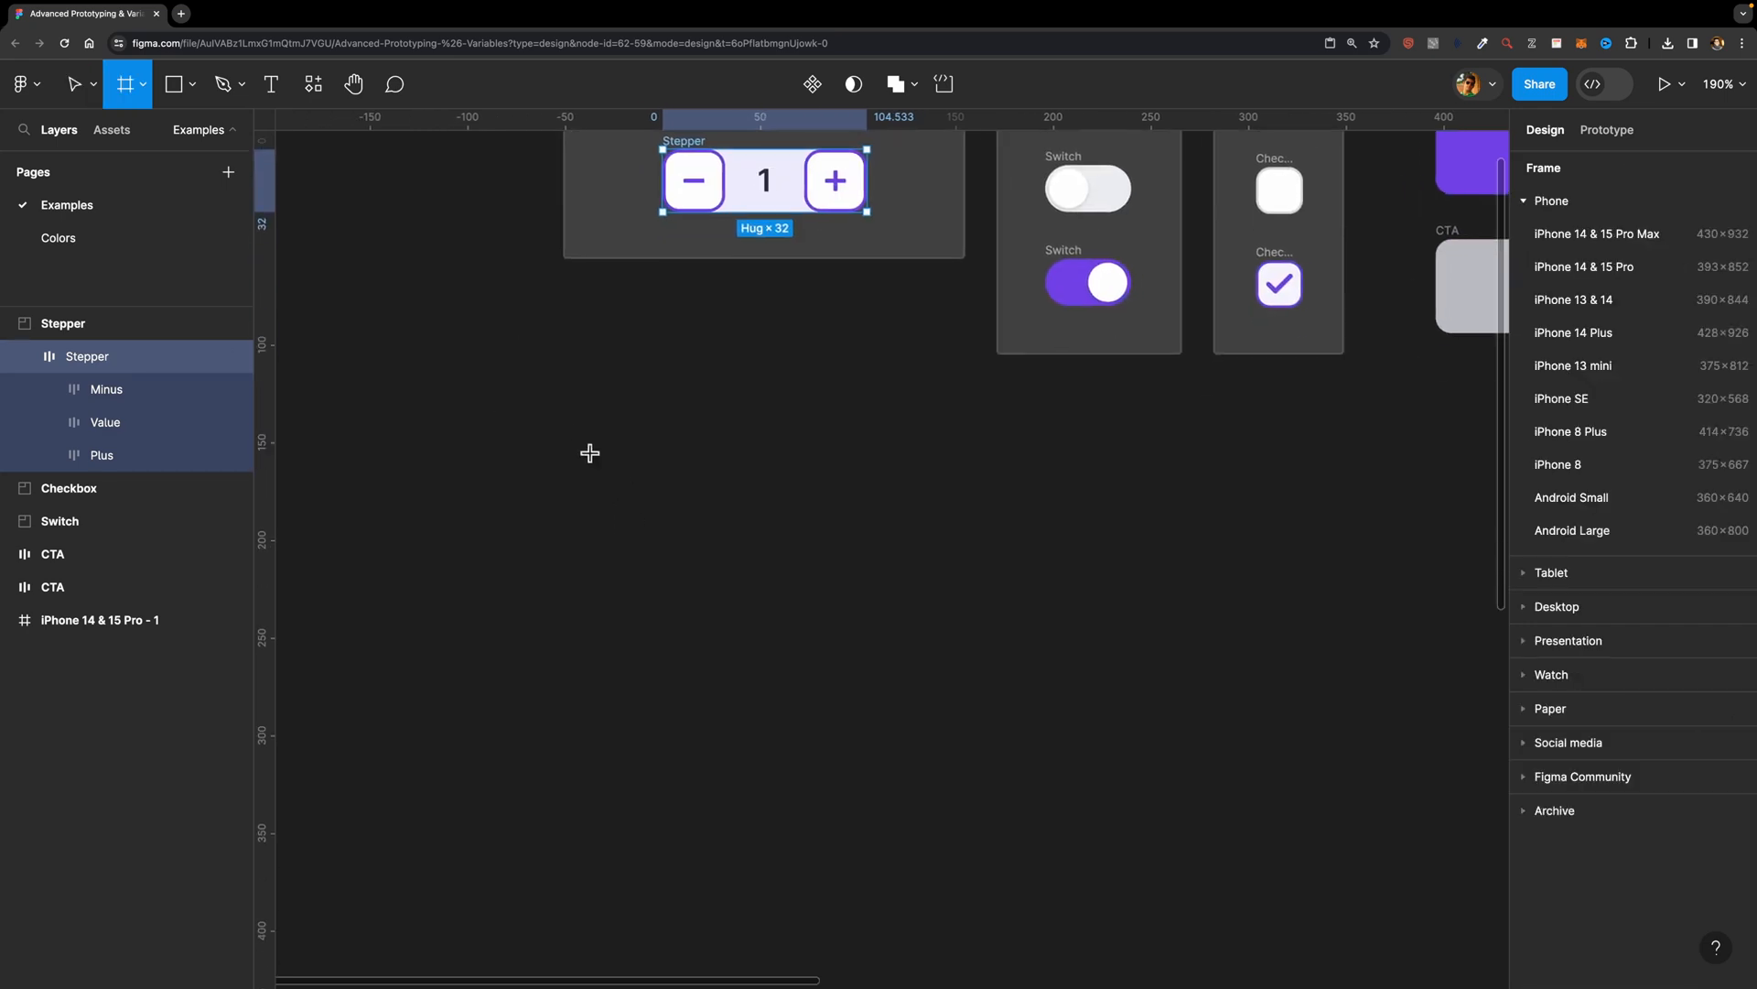
pyautogui.moveTo(540, 409)
pyautogui.mouseDown()
pyautogui.moveTo(946, 671)
pyautogui.moveTo(1130, 765)
pyautogui.moveTo(1112, 764)
pyautogui.mouseUp()
pyautogui.hotkey('ctrl', 'v')
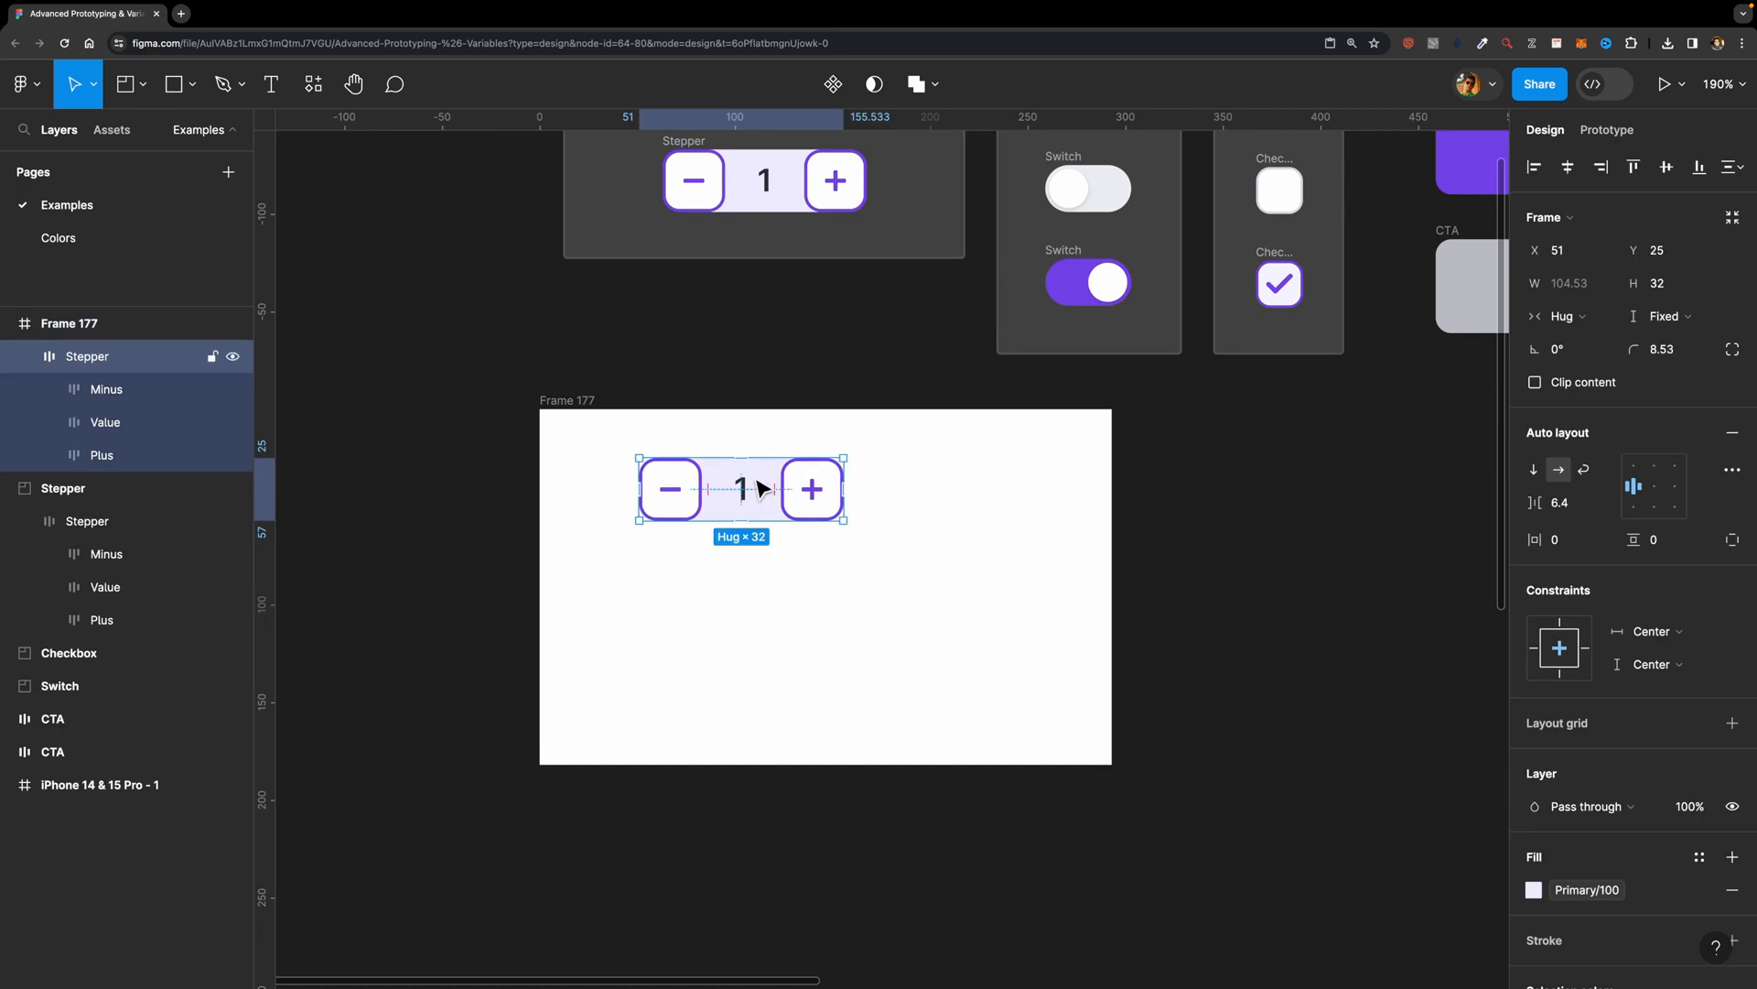
pyautogui.moveTo(800, 486); pyautogui.dragTo(849, 580)
pyautogui.click(898, 570)
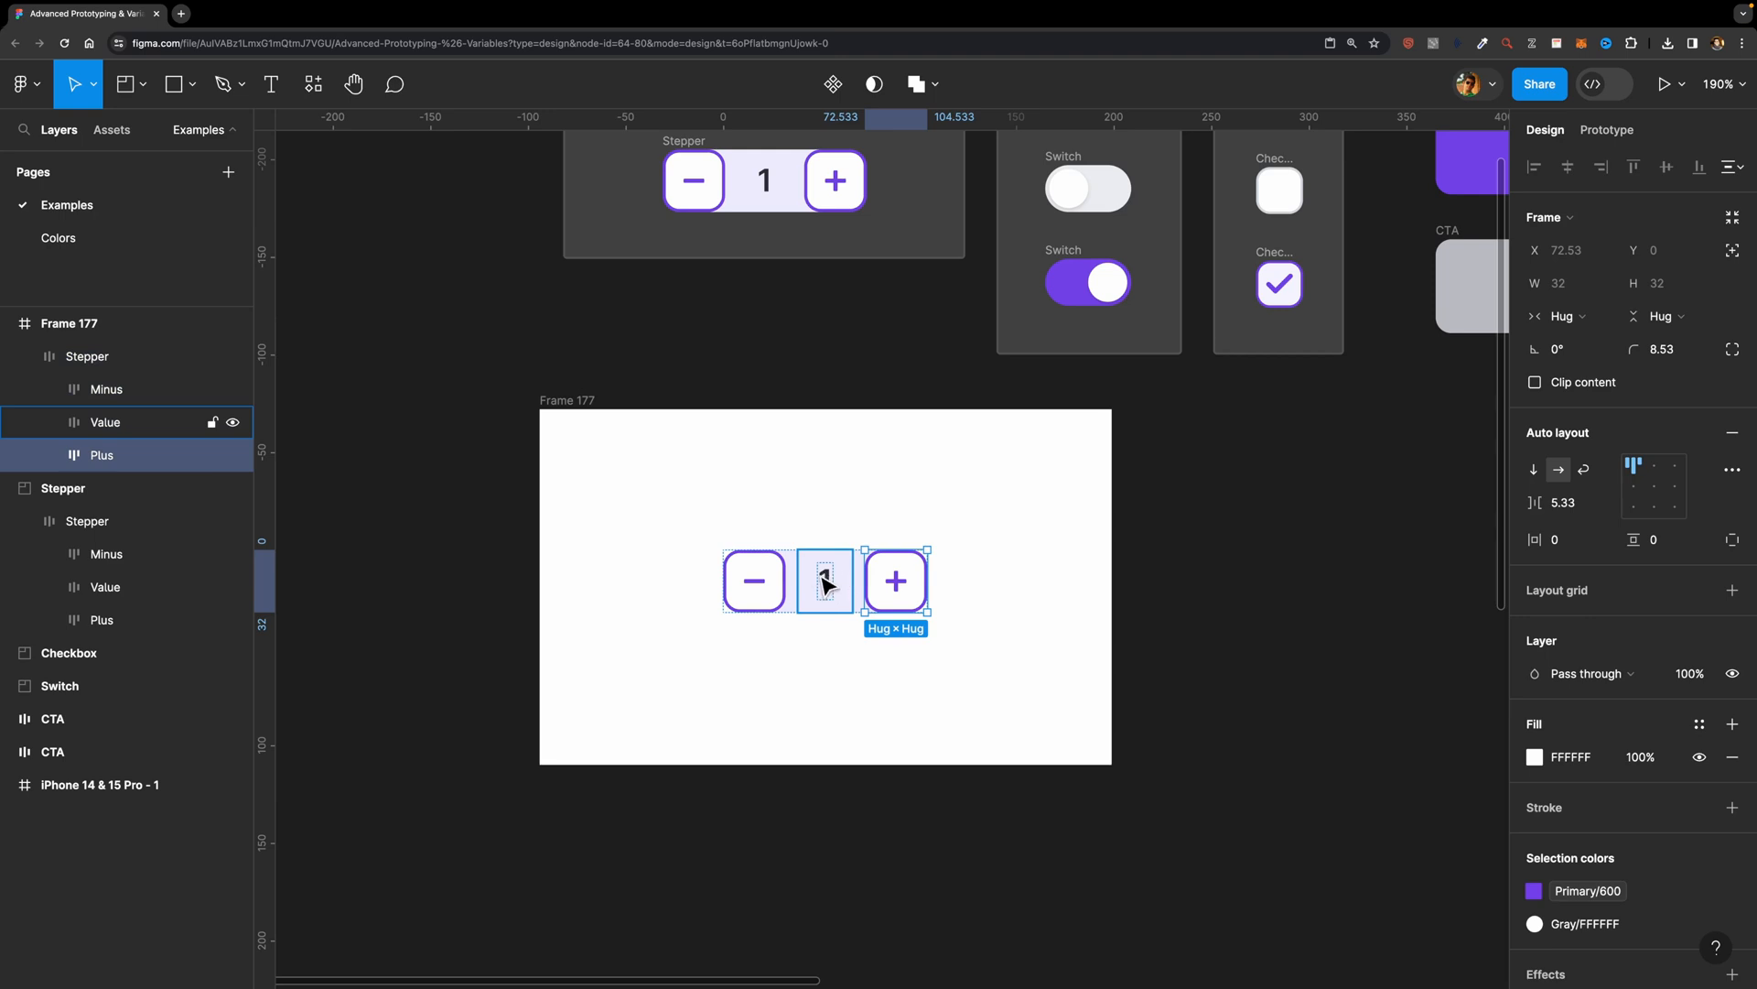
pyautogui.click(756, 584)
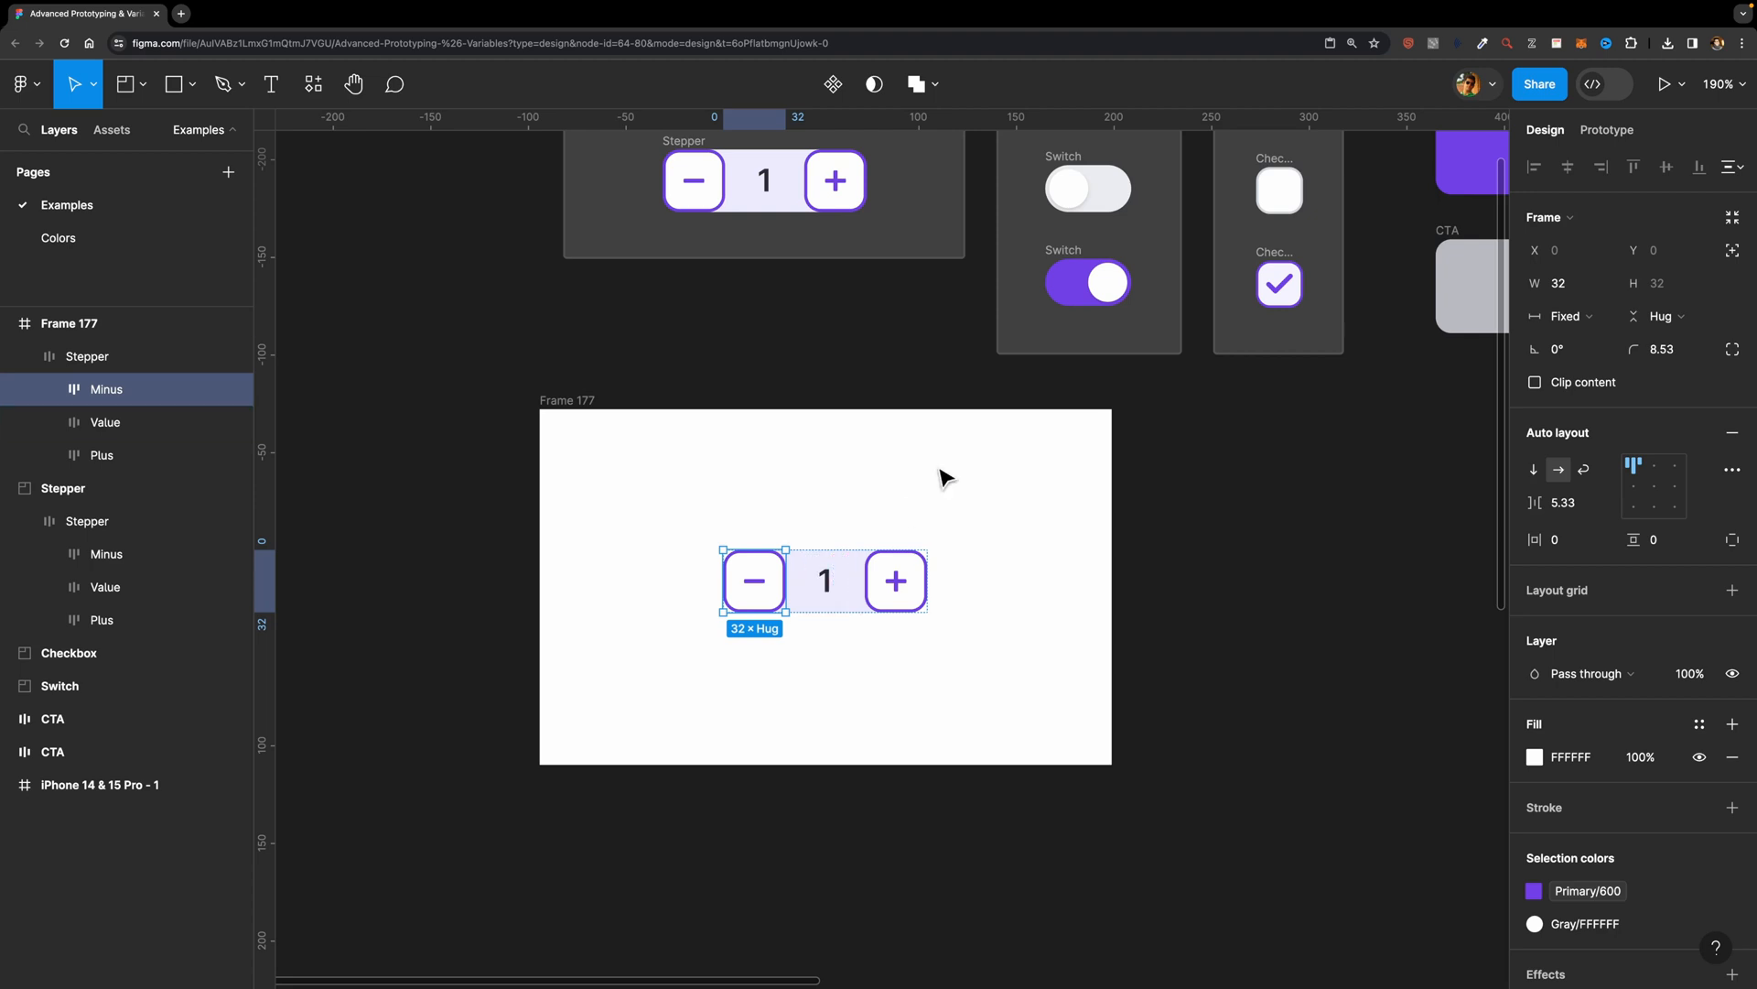
pyautogui.press('Tab')
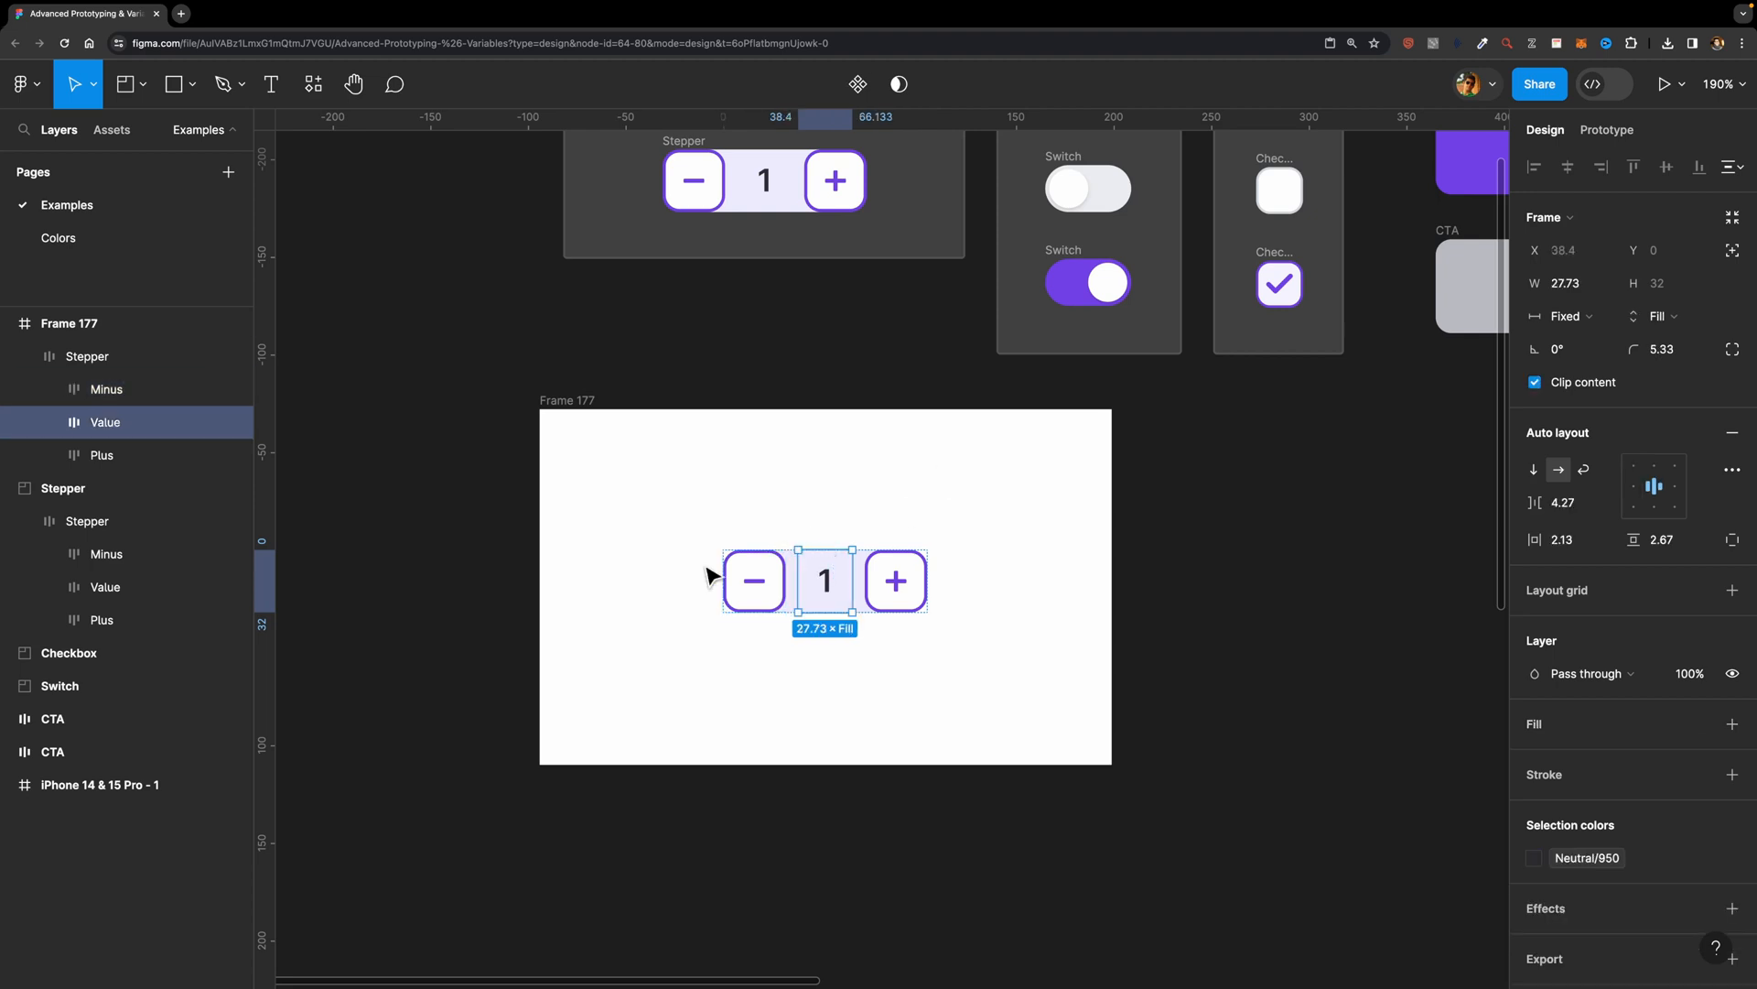
# Step: Create a new local variable collection named "Examples"
pyautogui.click(928, 504)
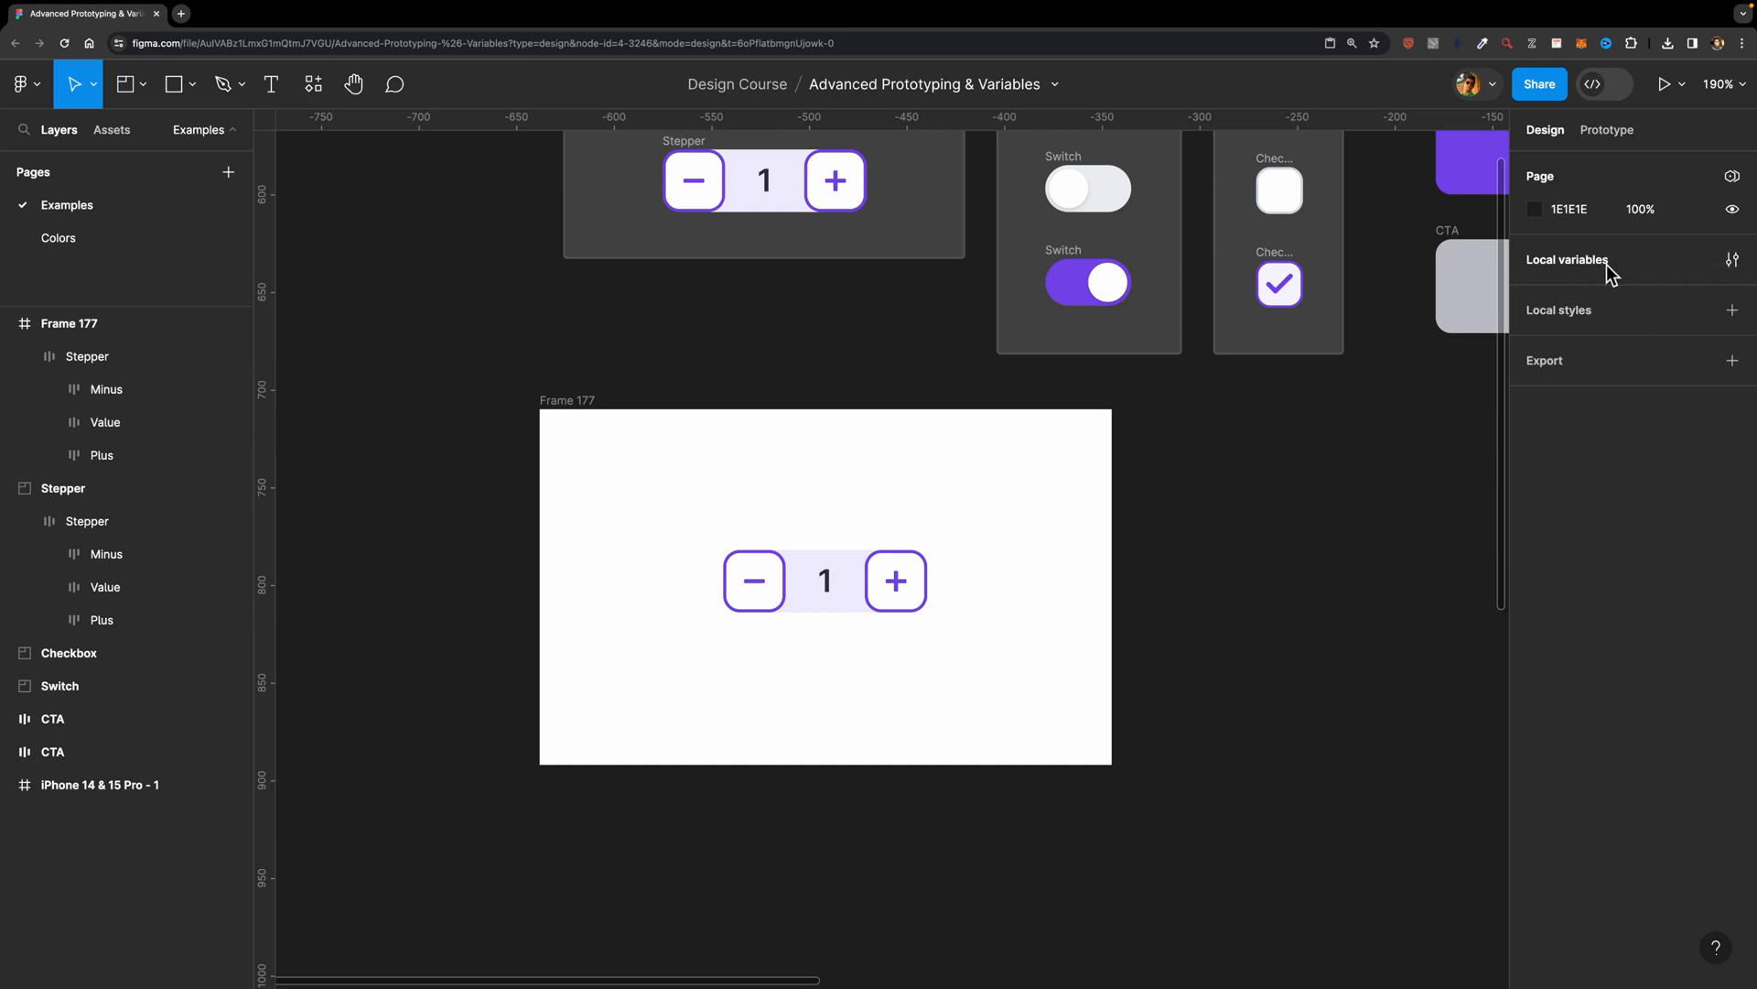
pyautogui.click(1733, 261)
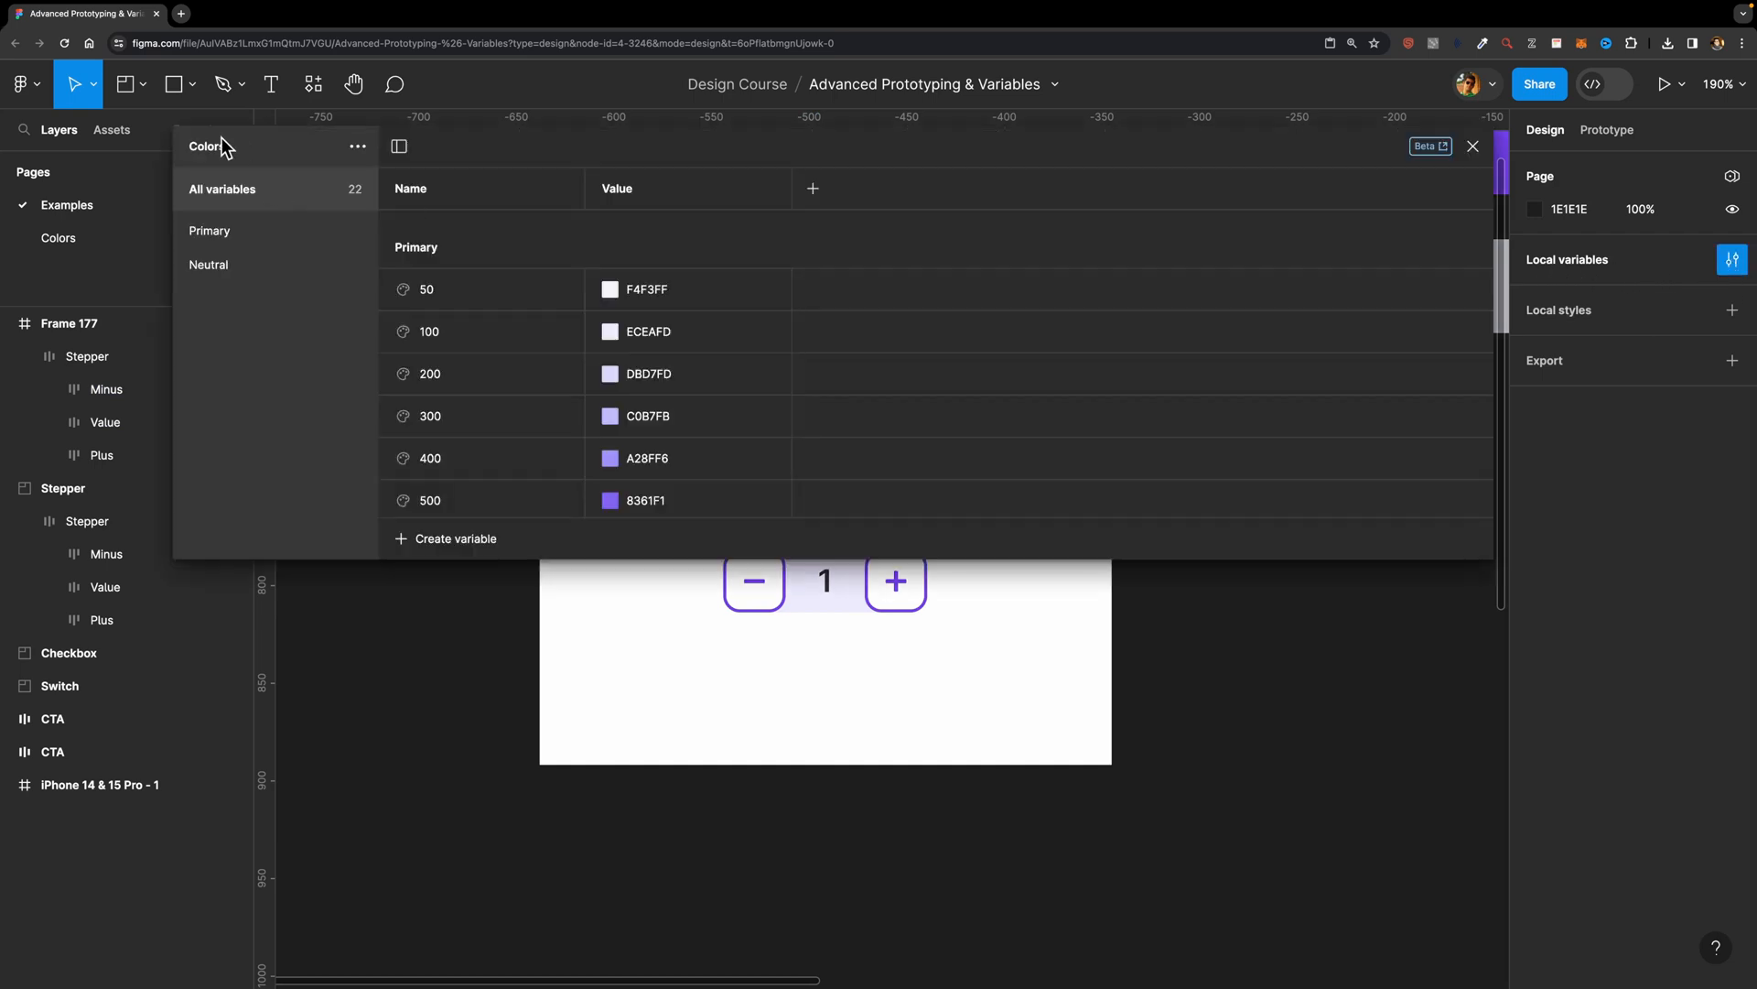
pyautogui.click(357, 149)
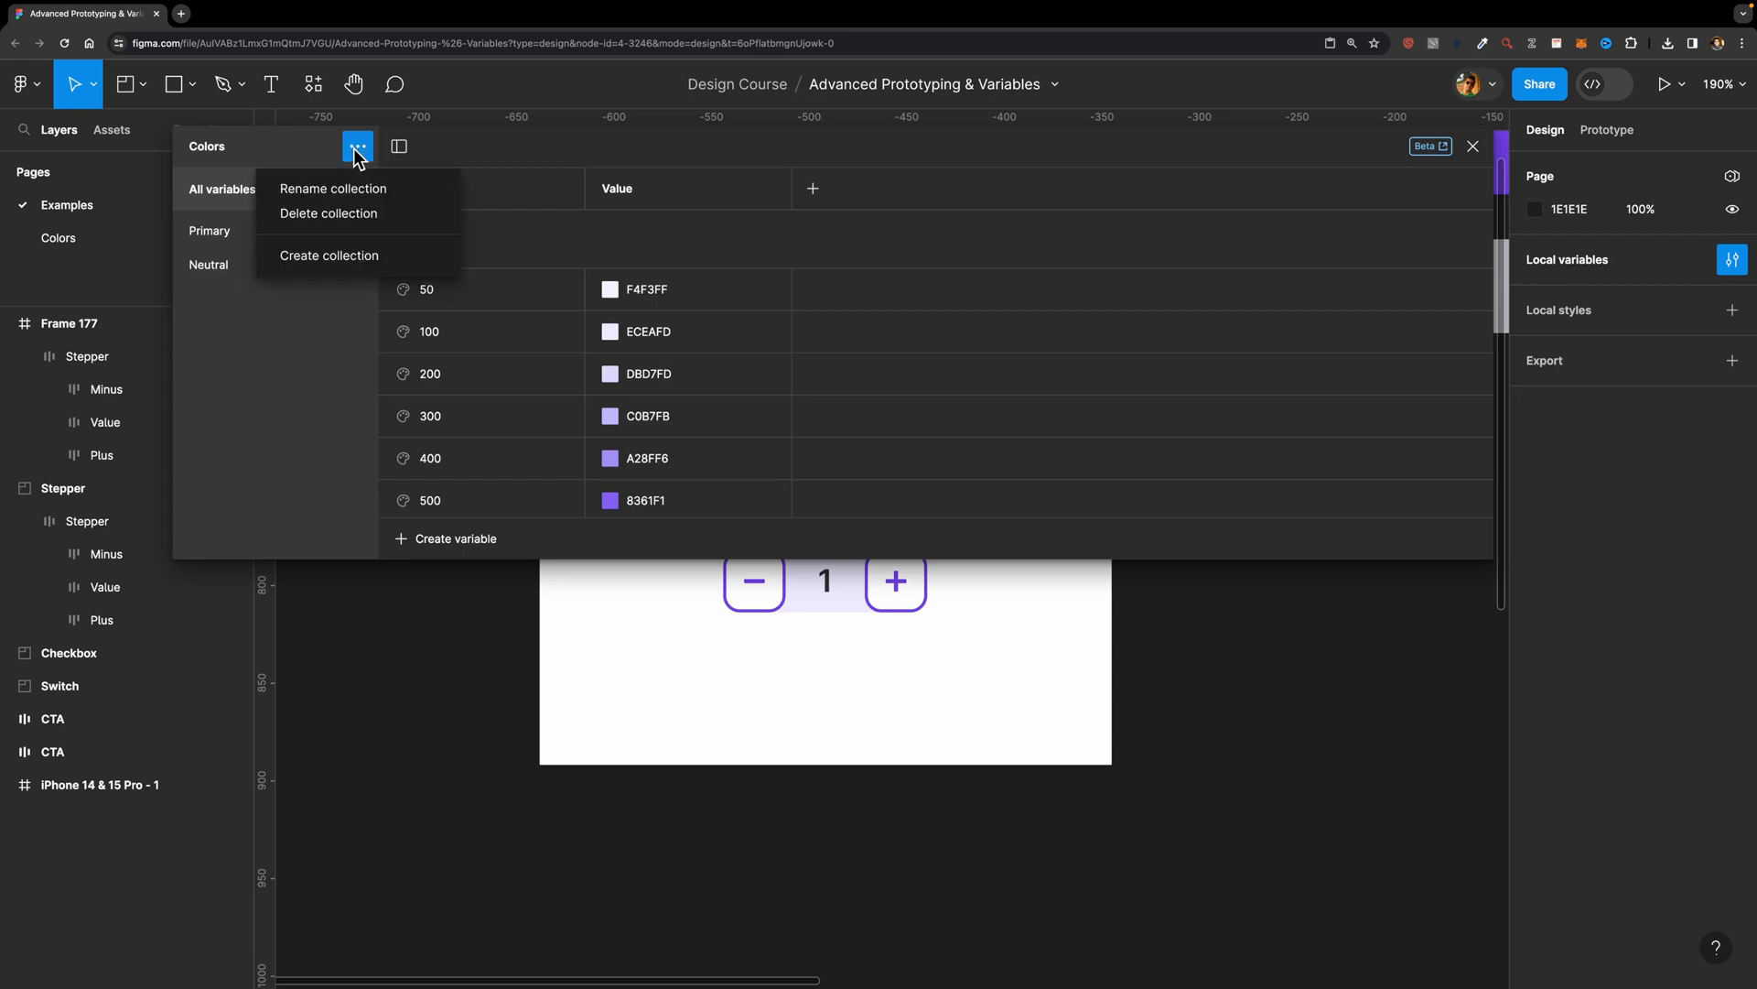
pyautogui.click(313, 255)
pyautogui.write('Examples')
pyautogui.press('Return')
# Step: Create a number variable named "Stepper Value" in the Examples collection and close the variables window
pyautogui.click(941, 448)
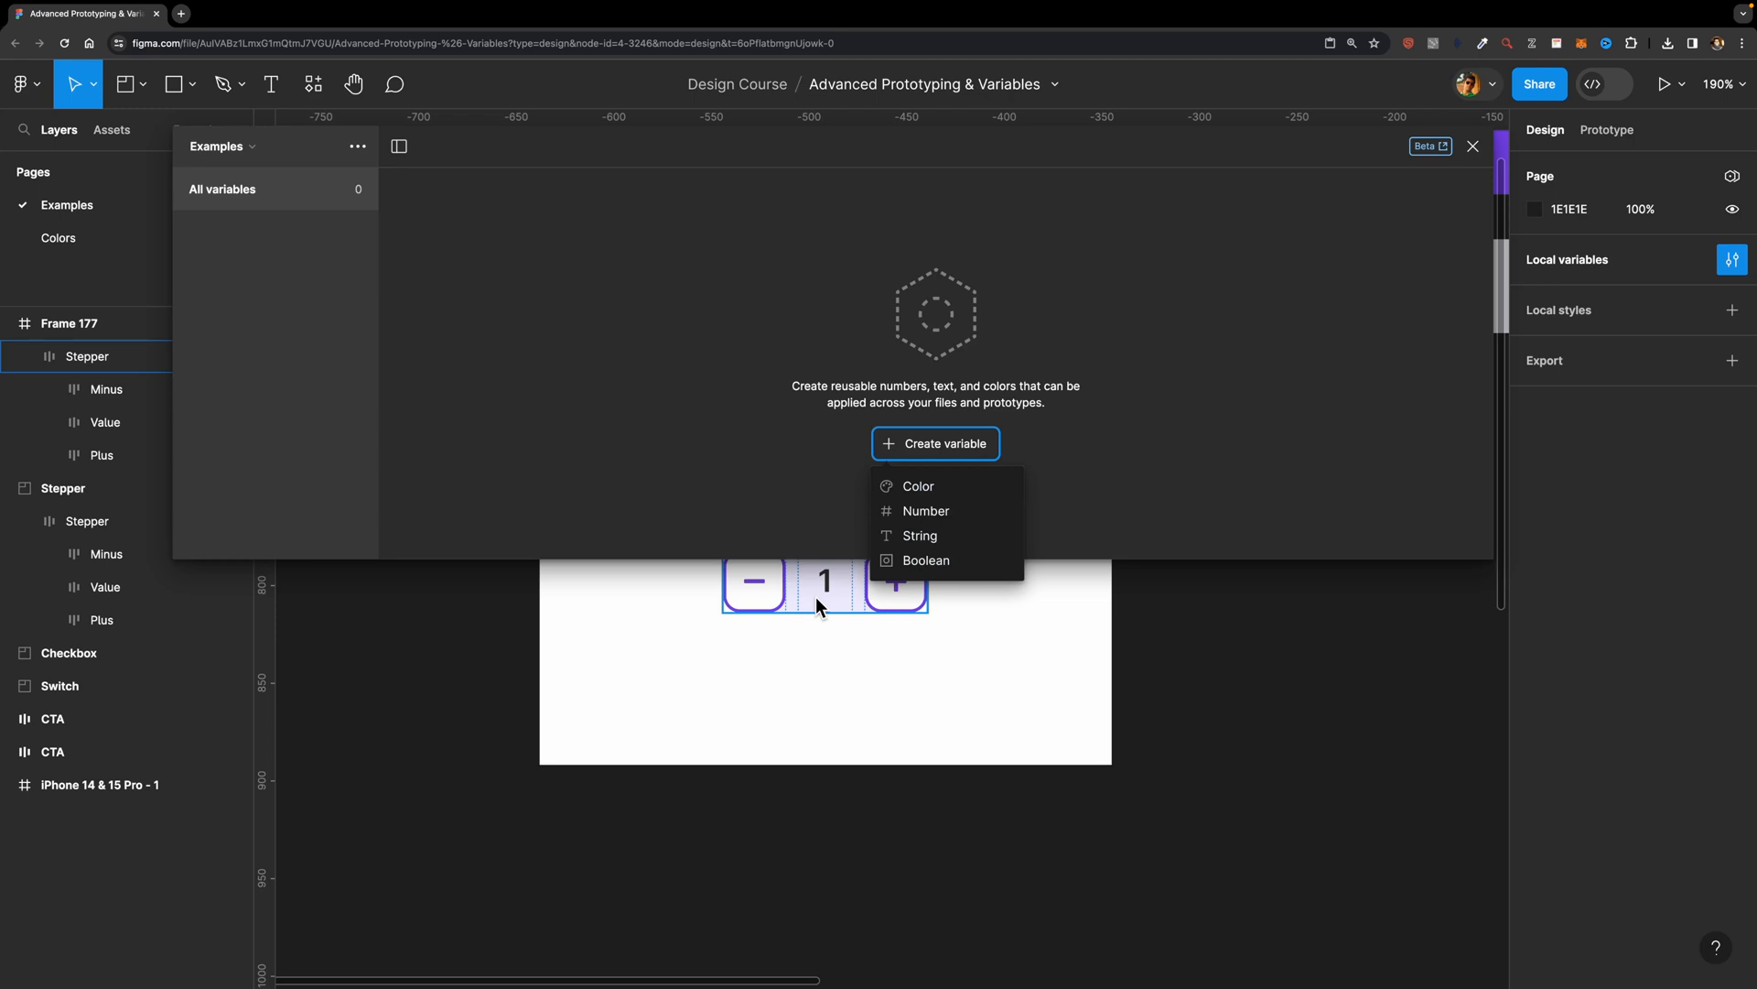
pyautogui.scroll(2, 815, 599)
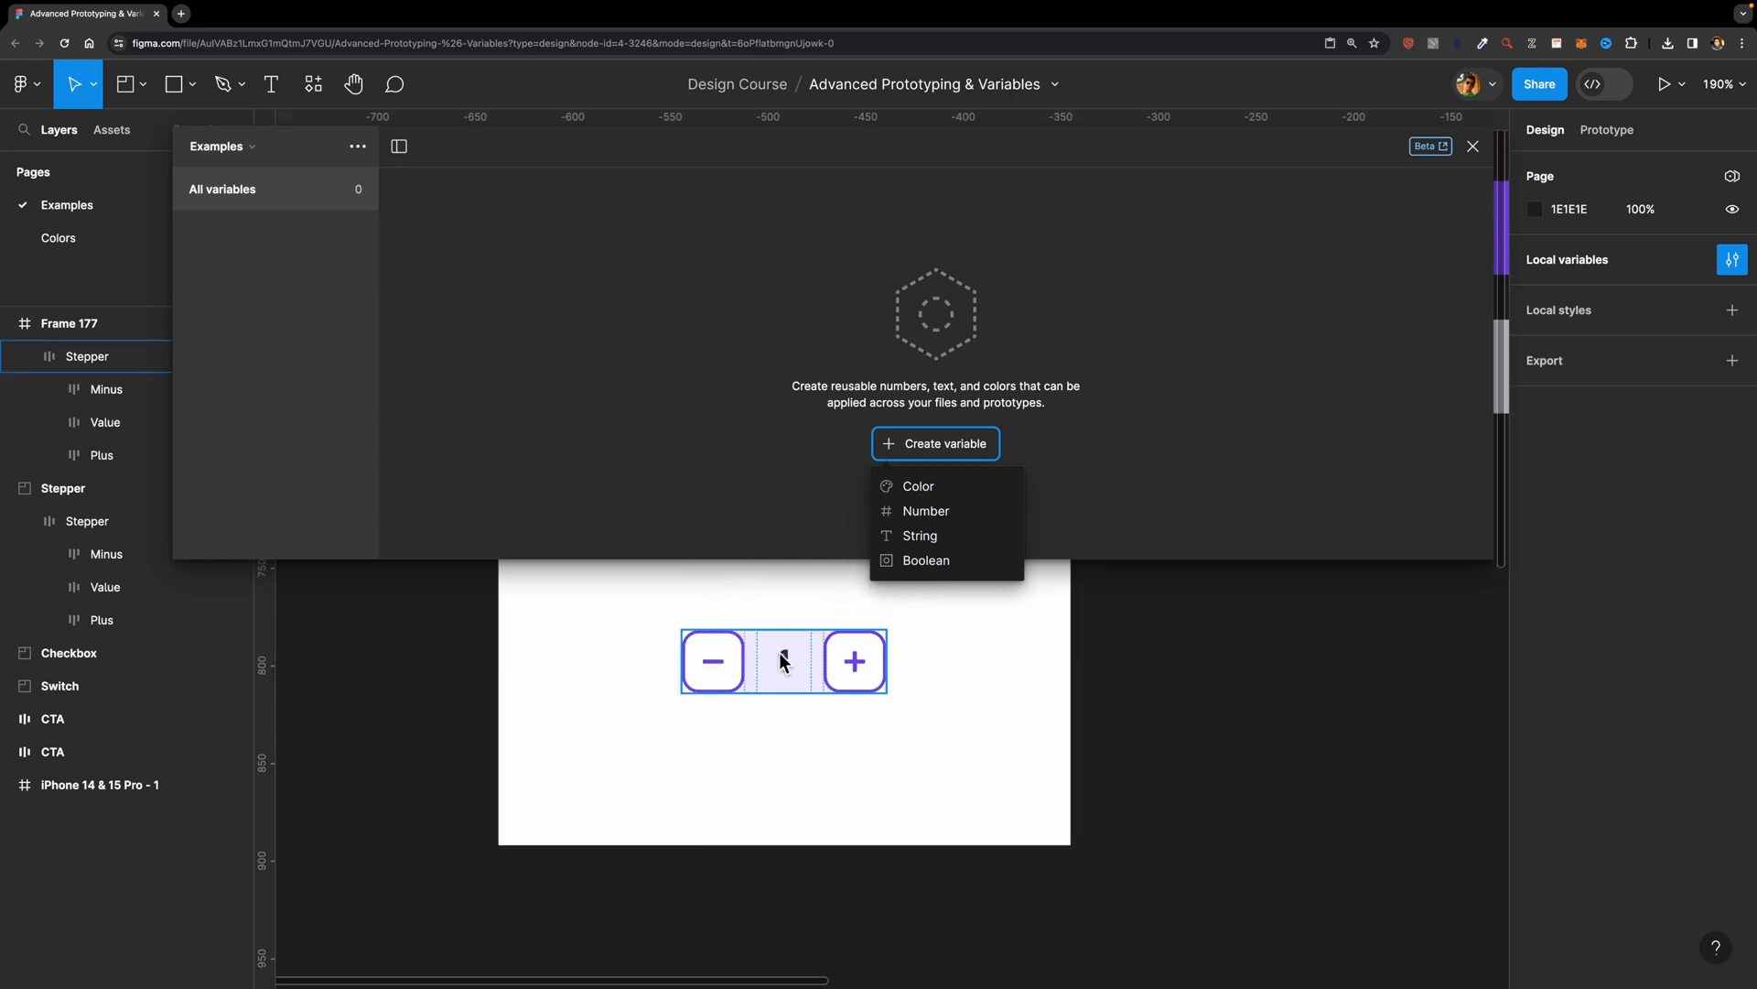
pyautogui.click(946, 511)
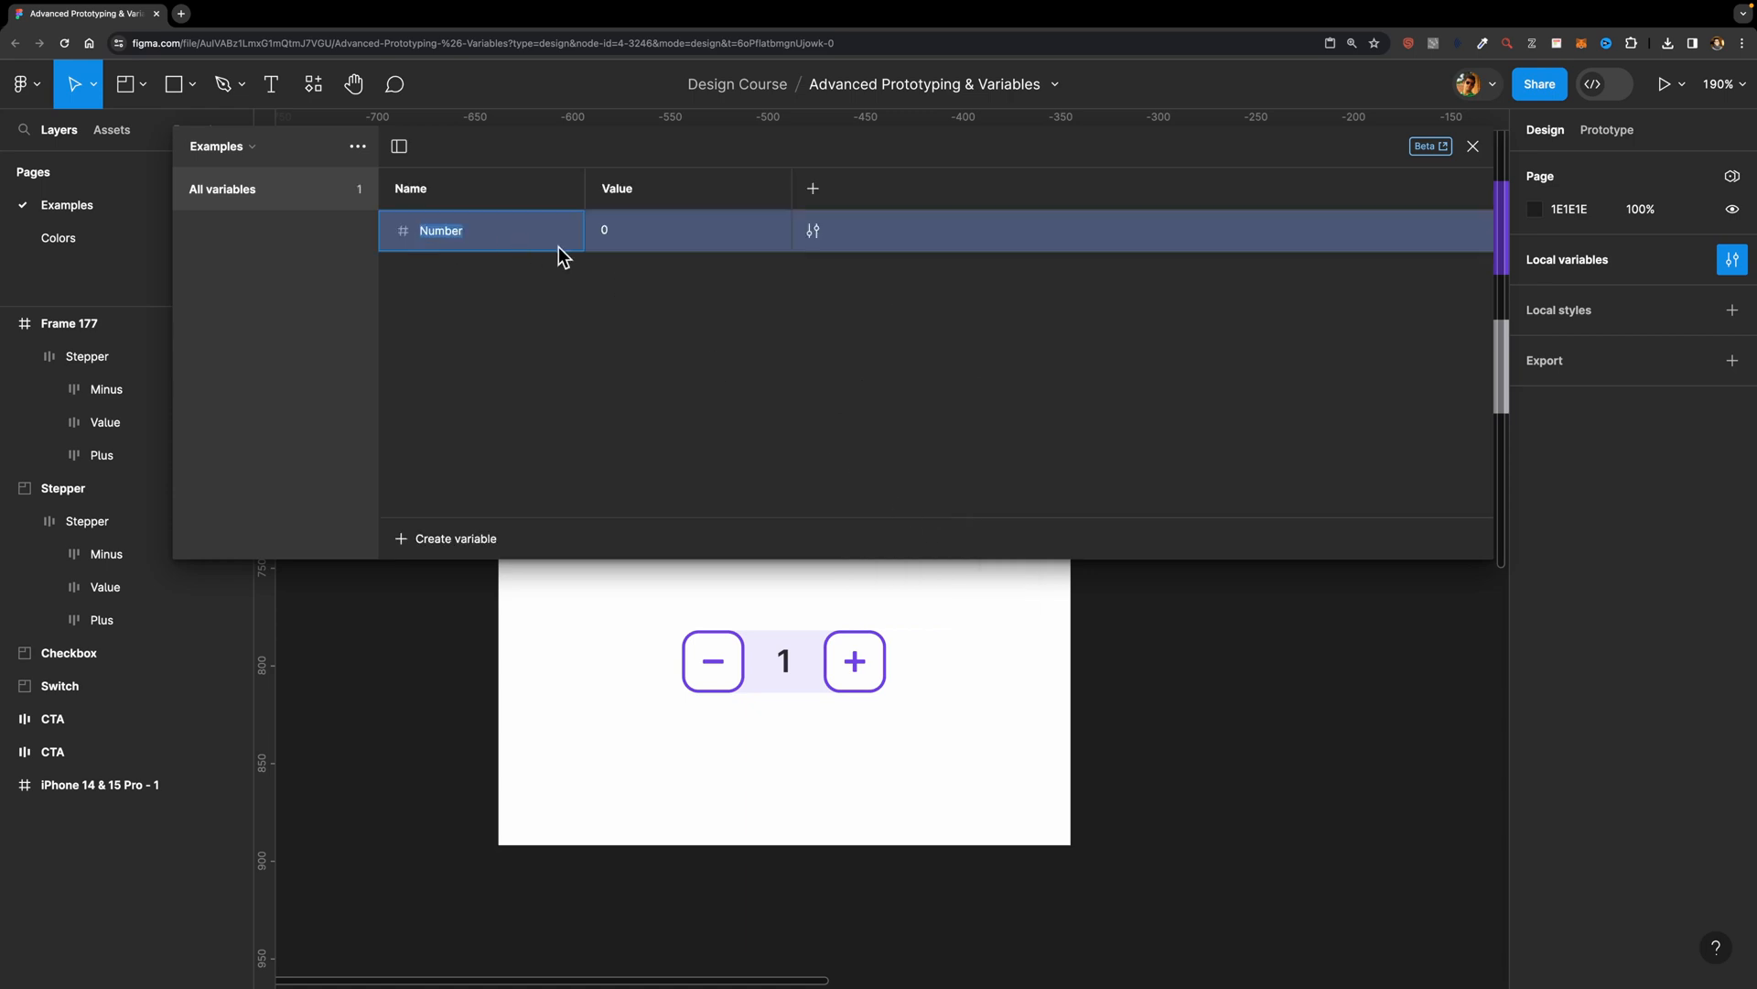
pyautogui.write('Stepper Value')
pyautogui.press('Return')
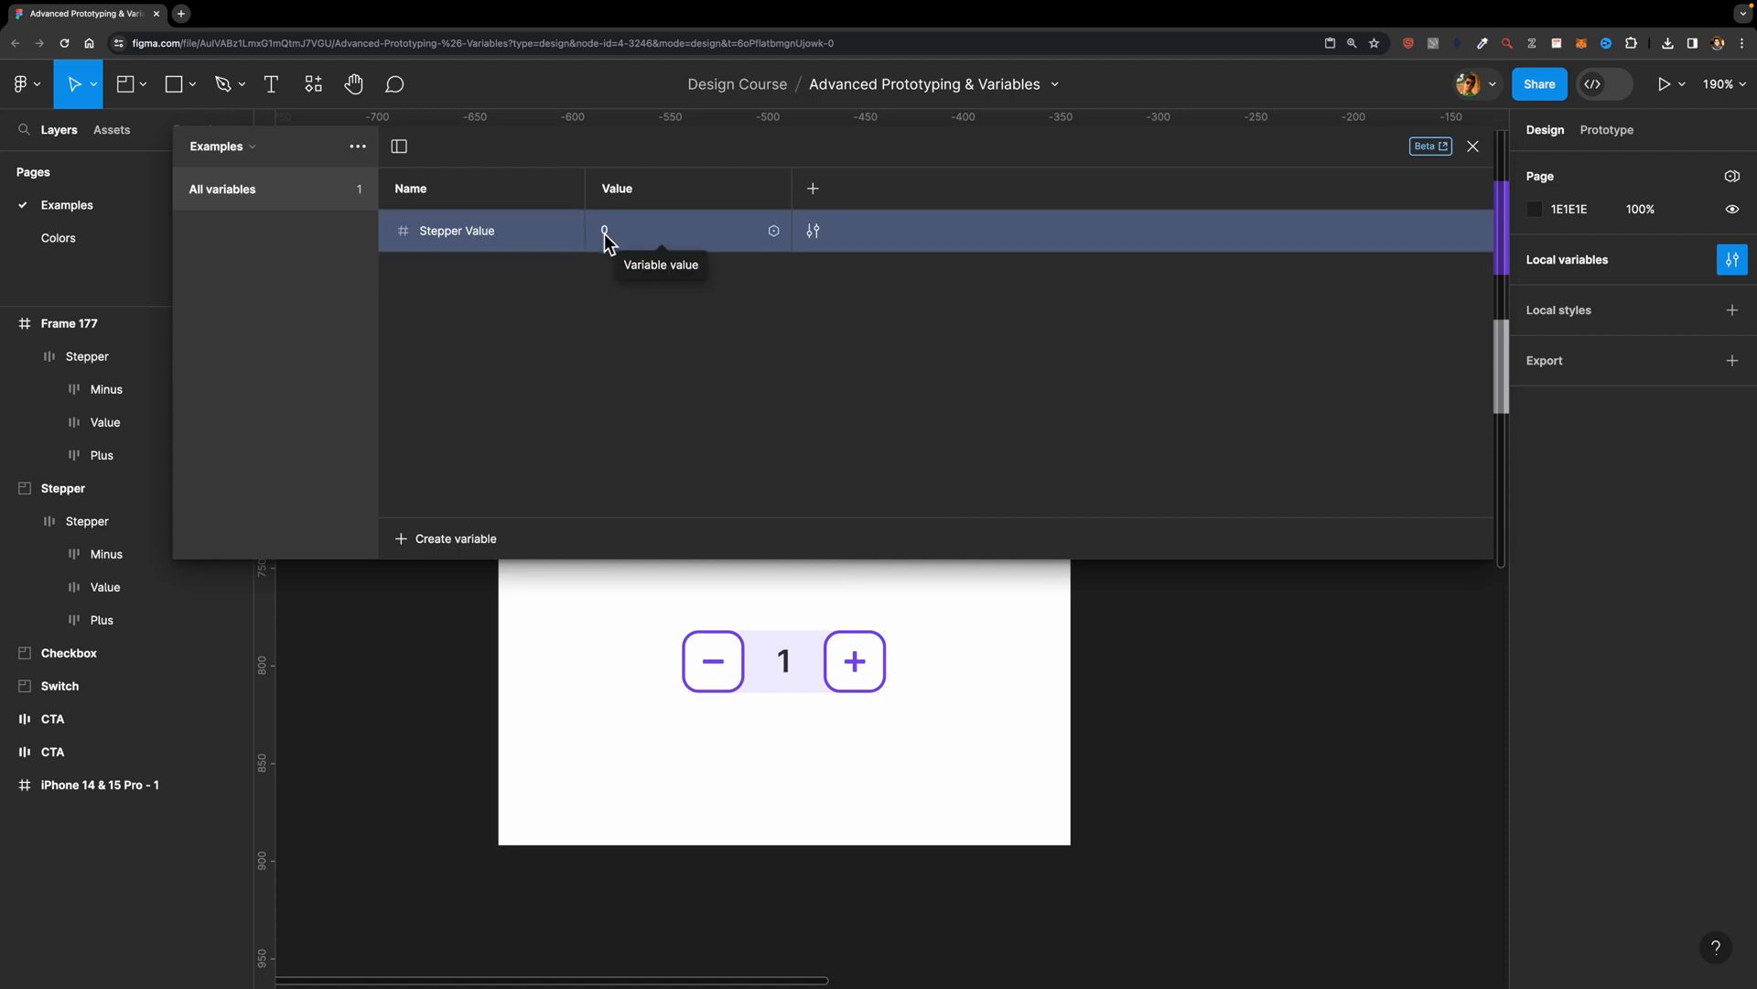
pyautogui.click(1472, 146)
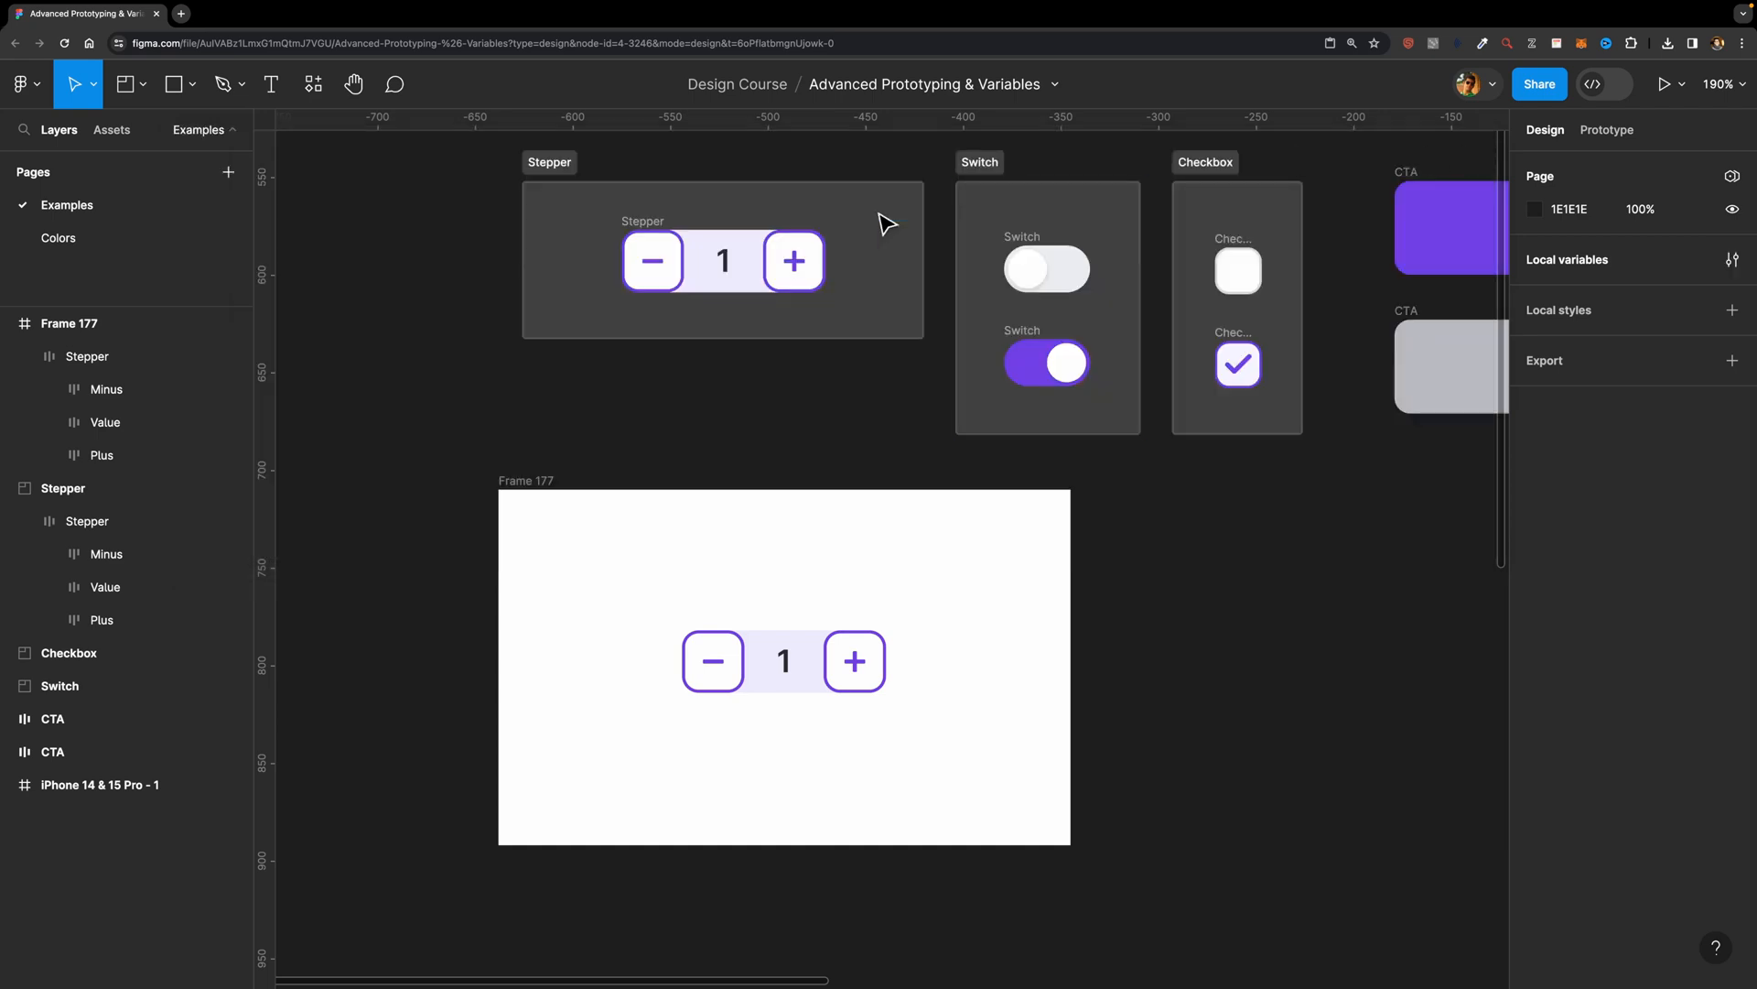
# Step: Apply the Stepper Value variable to the number text of the stepper in the new frame
pyautogui.click(793, 663)
pyautogui.doubleClick(785, 663)
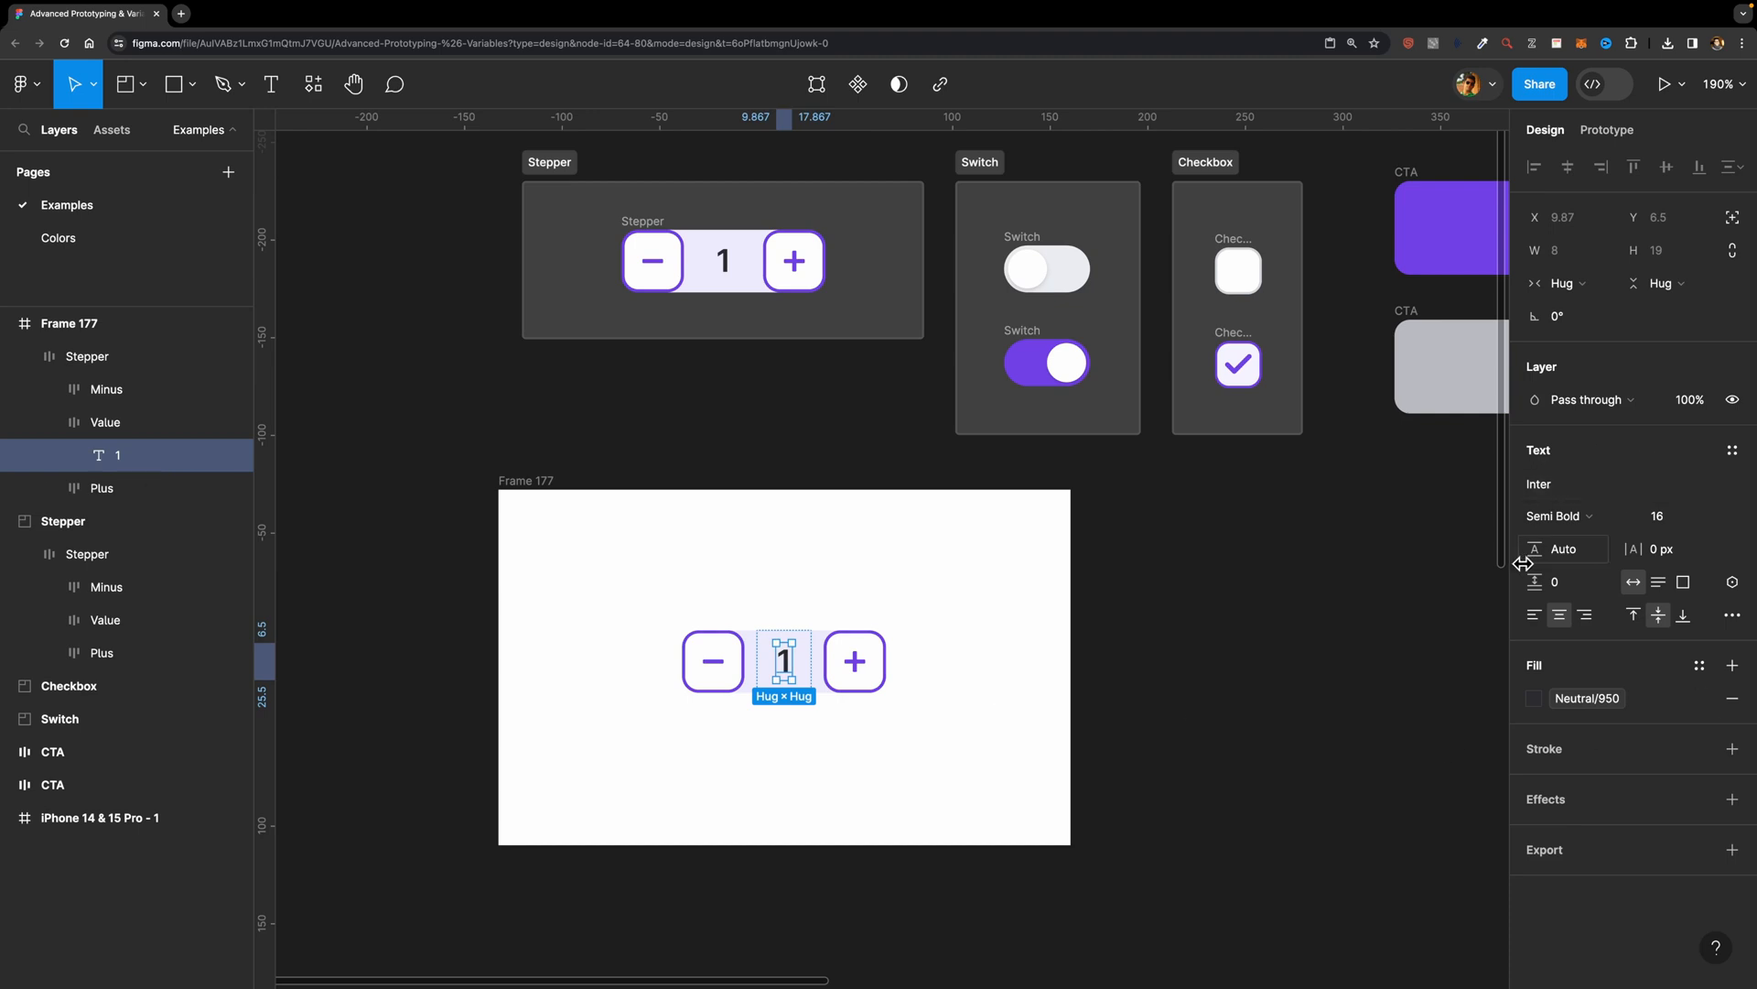
pyautogui.click(1732, 583)
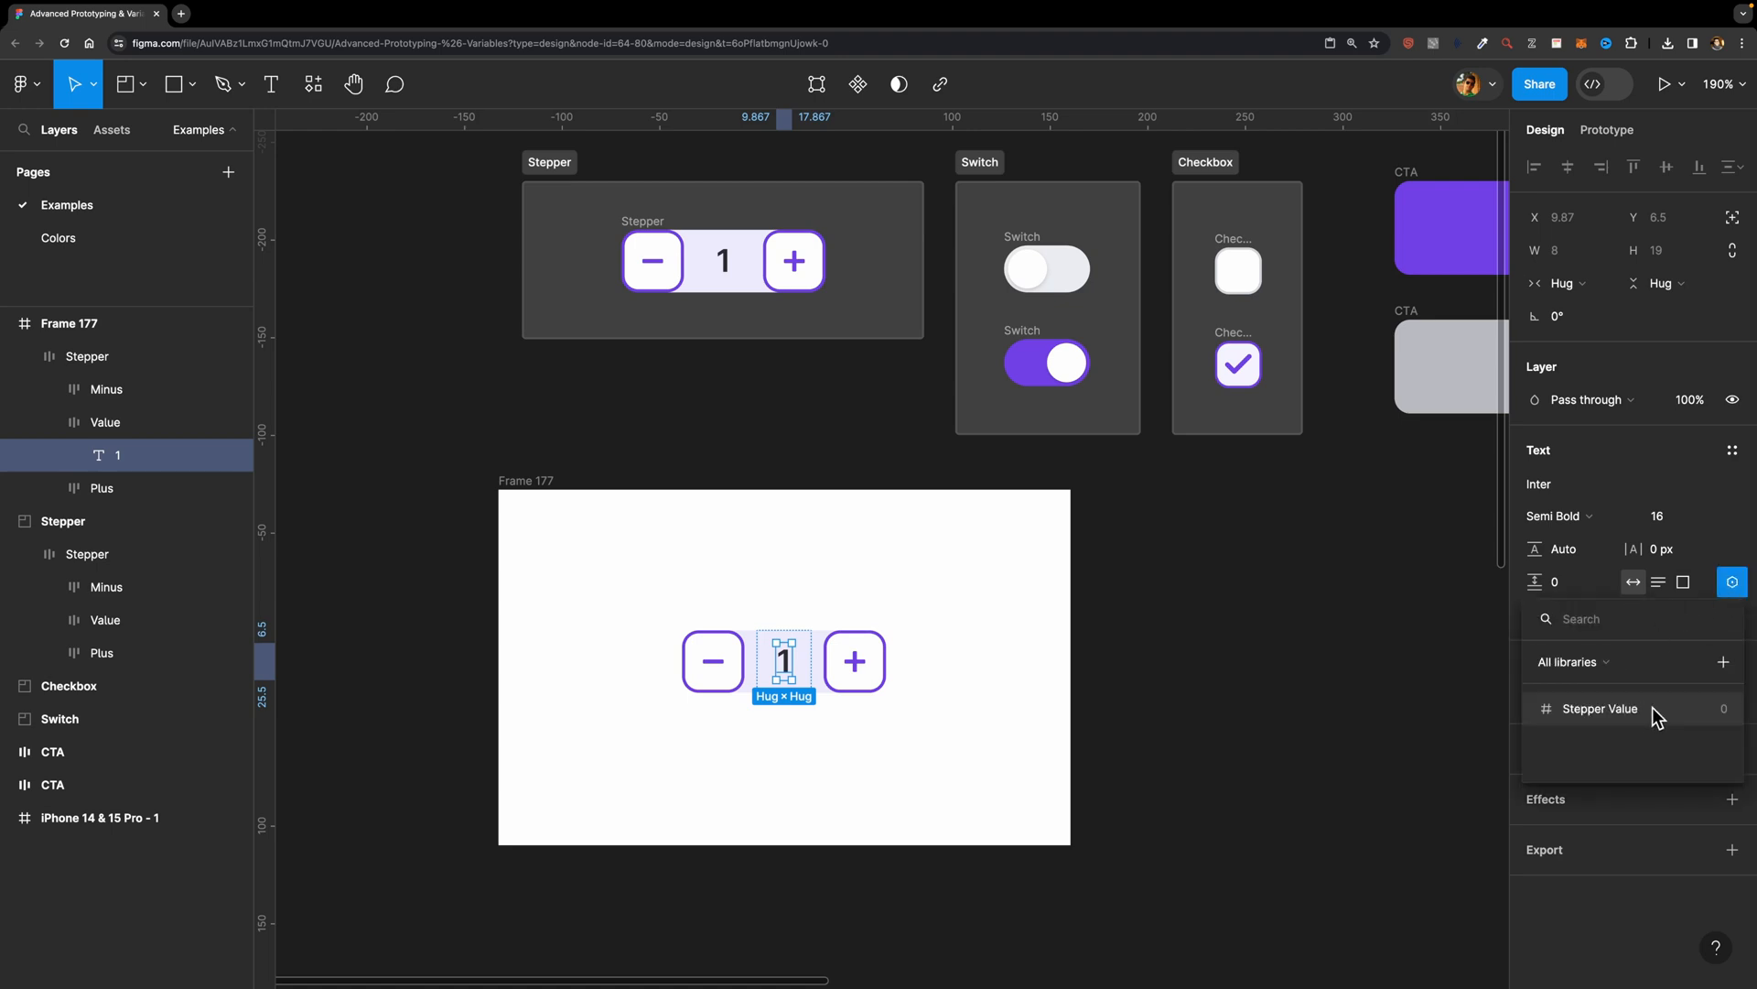
pyautogui.click(1603, 719)
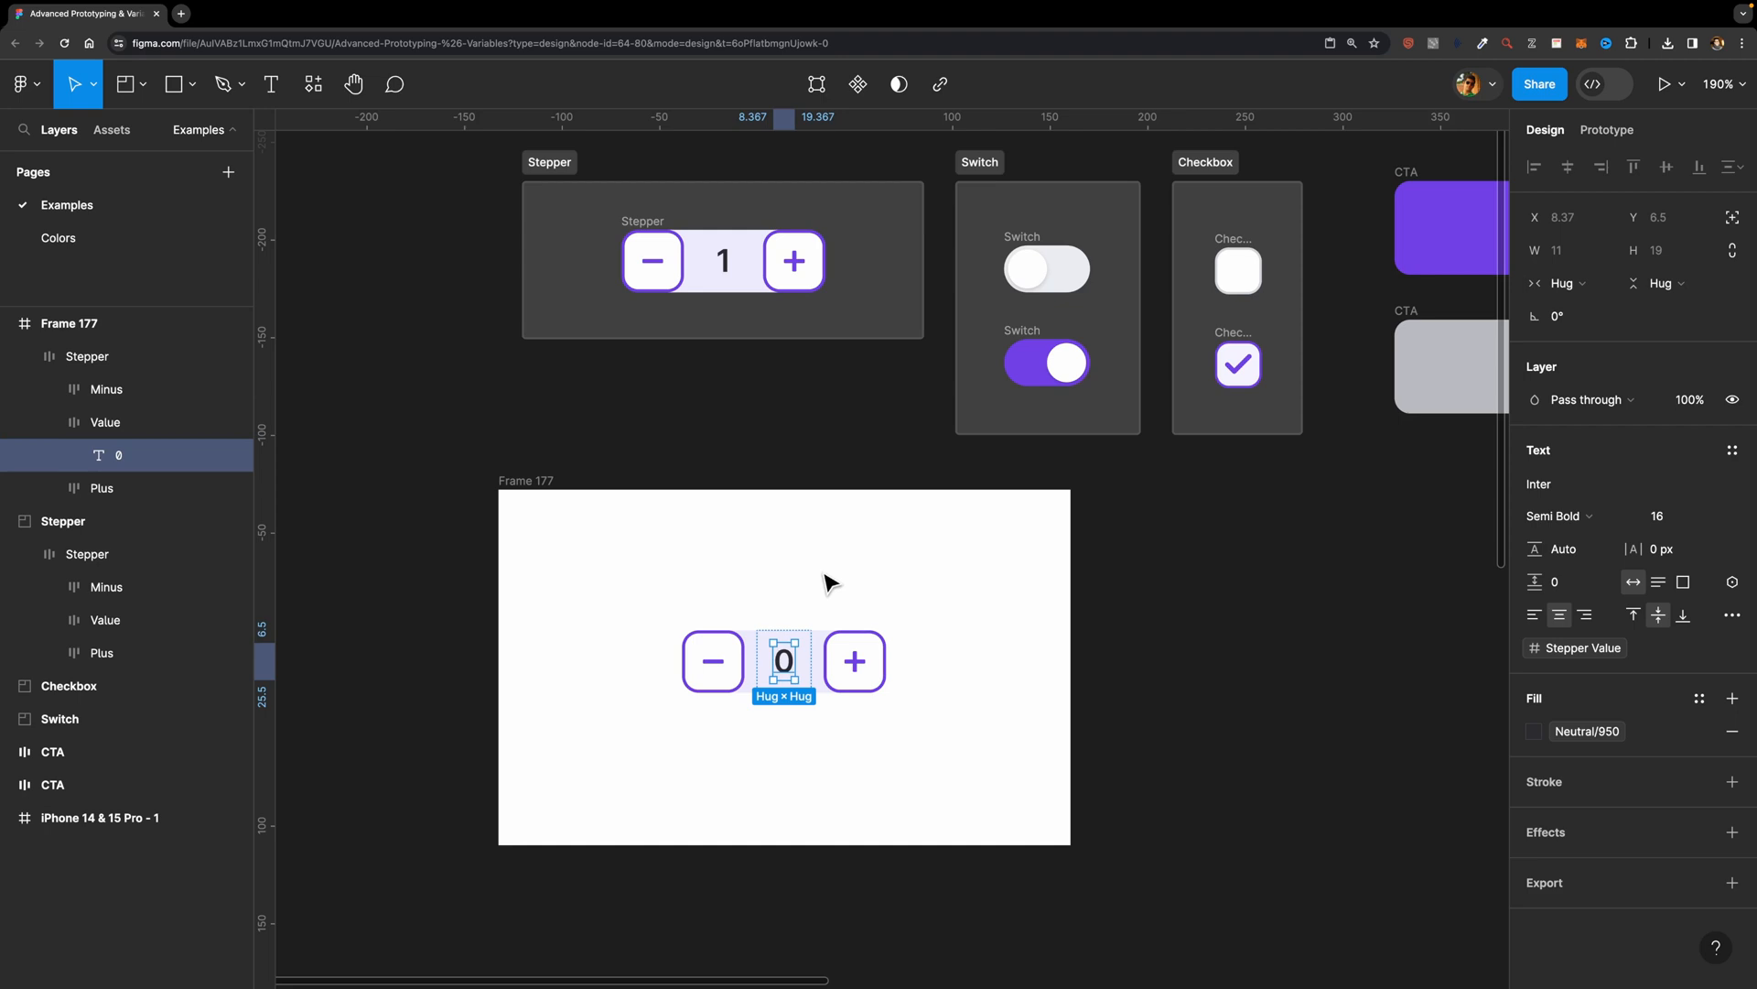
pyautogui.click(865, 615)
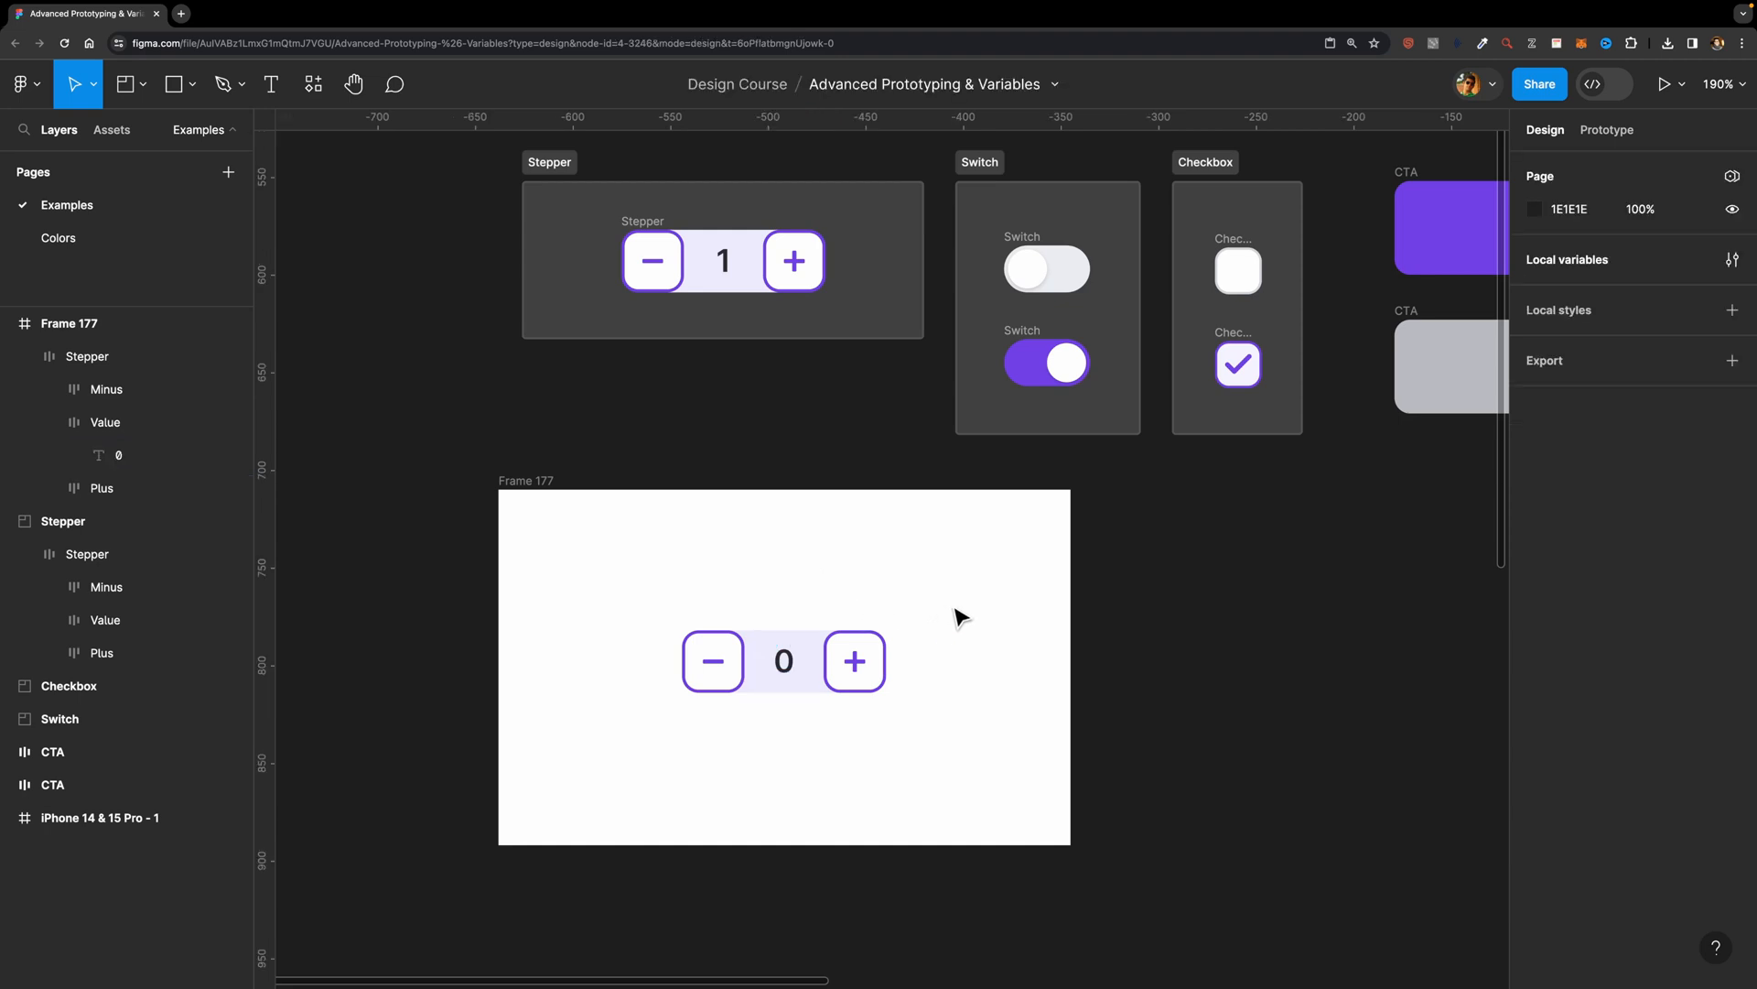
# Step: Add an on-click interaction with a Set variable action to the Plus button of the stepper in the new frame
pyautogui.scroll(-3, 956, 616)
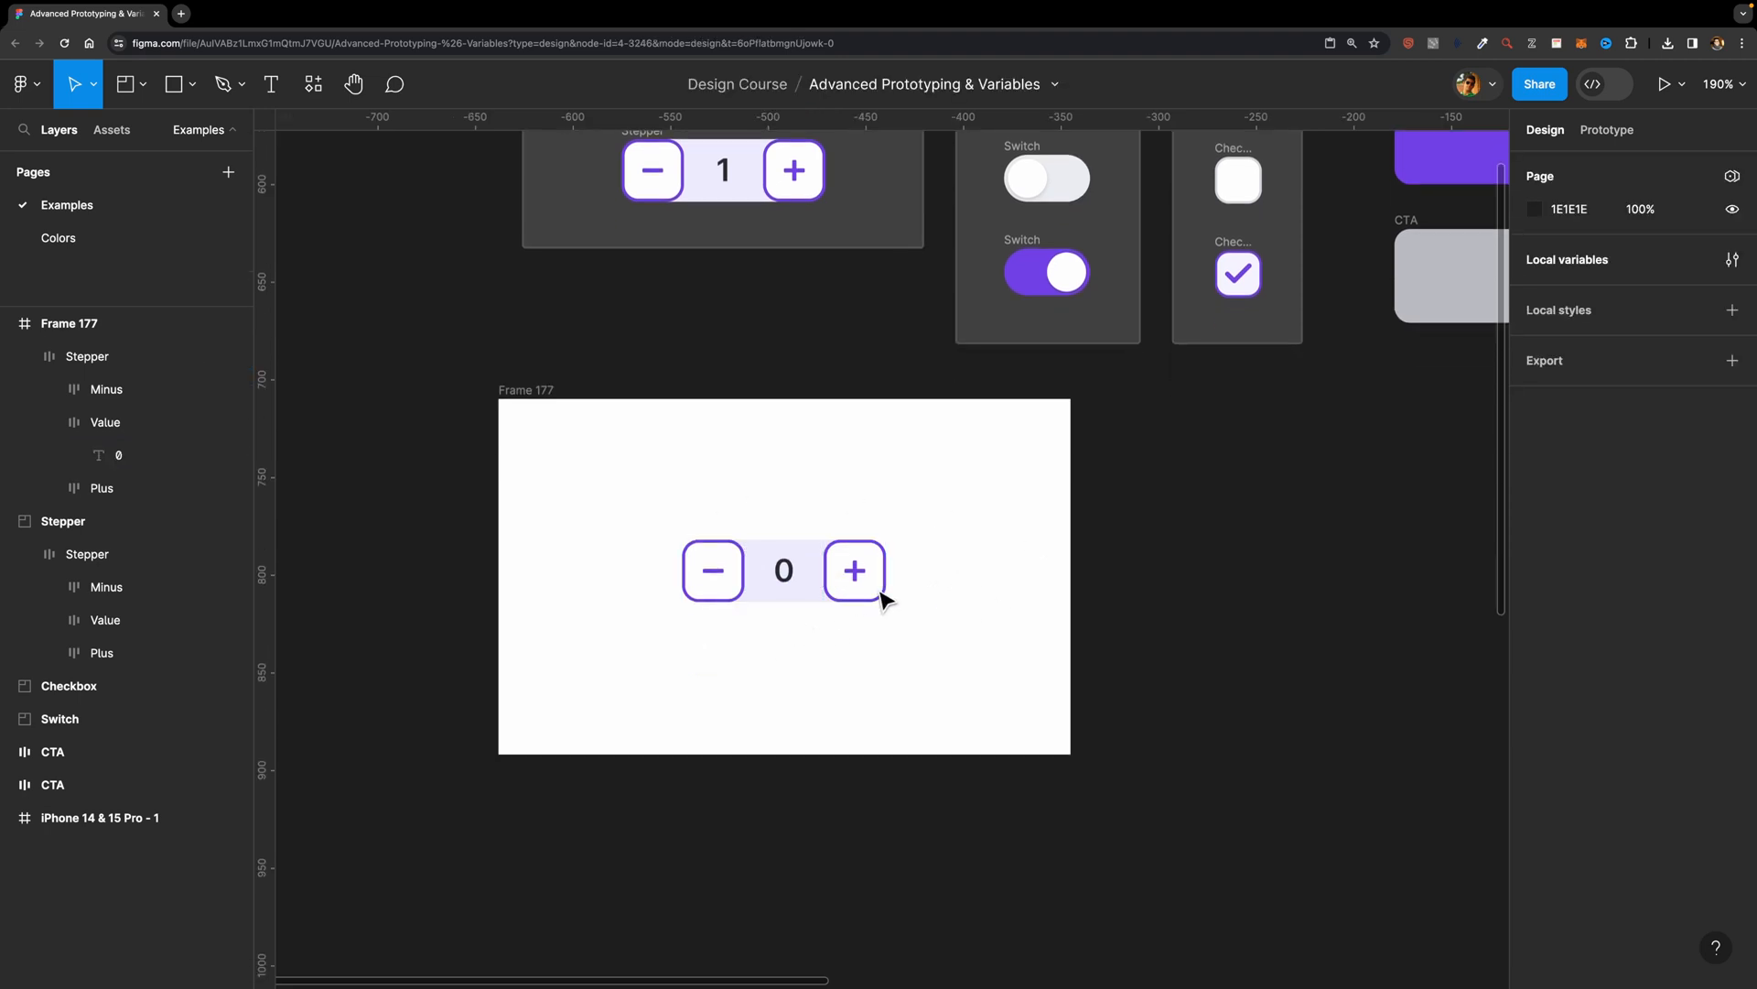
pyautogui.scroll(3, 743, 630)
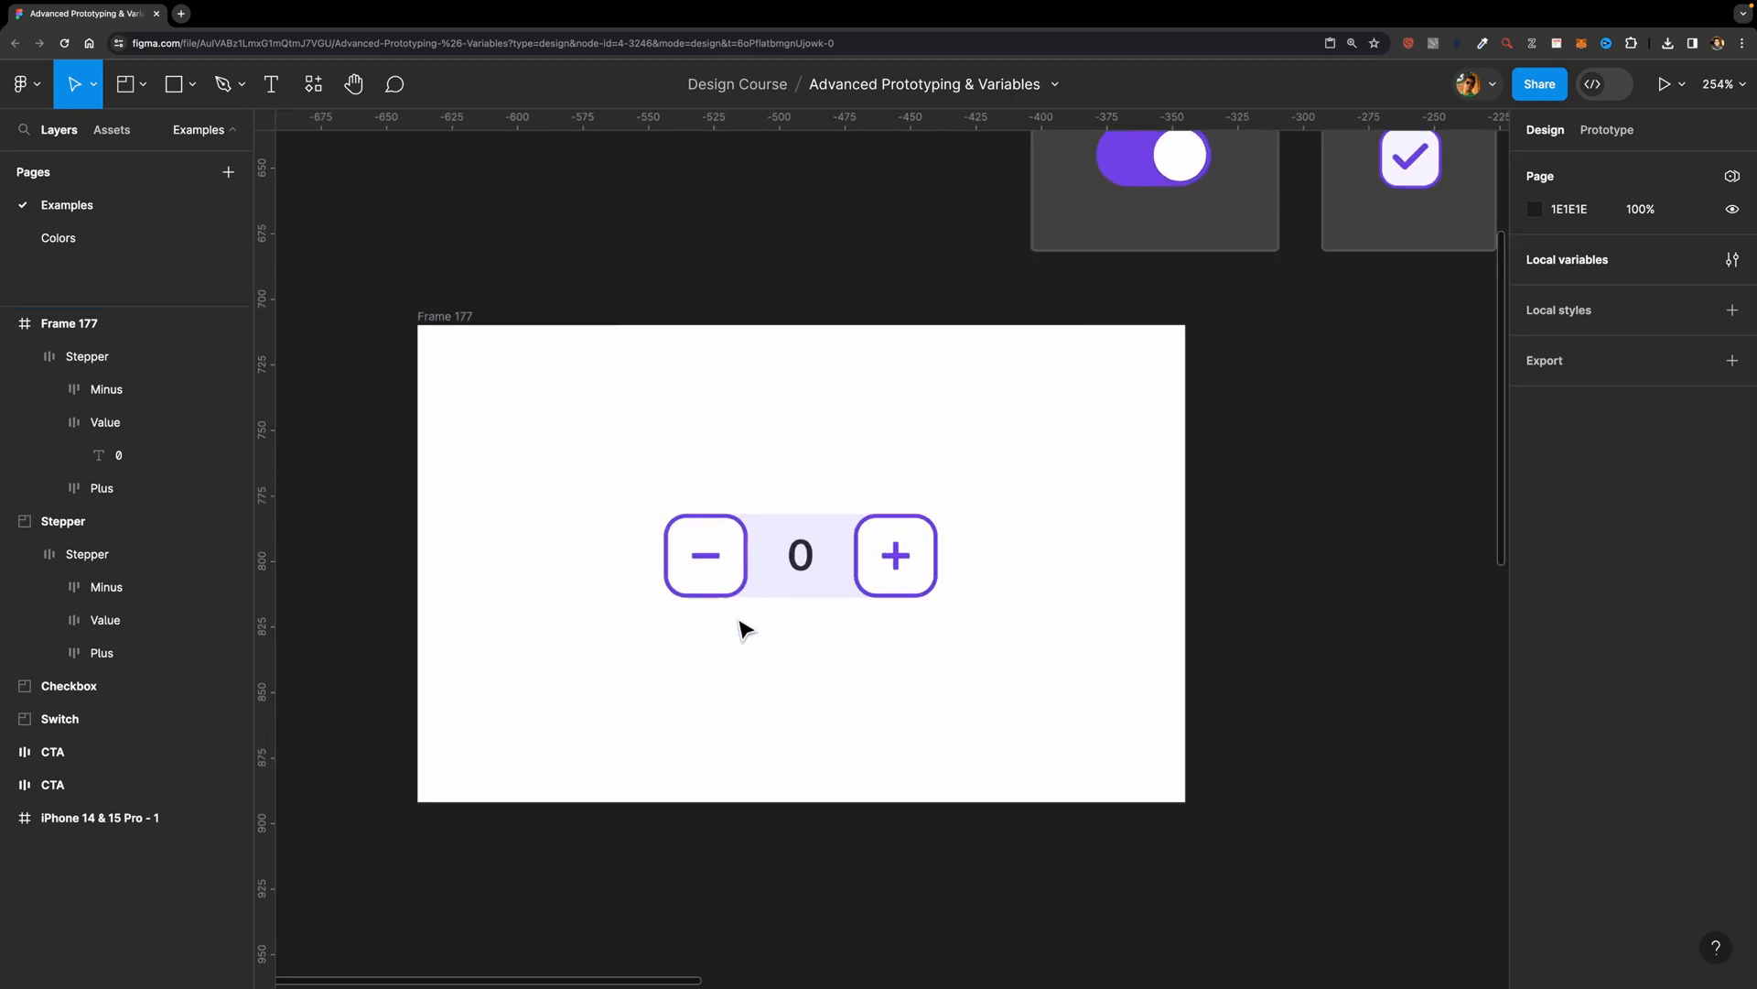
pyautogui.doubleClick(894, 557)
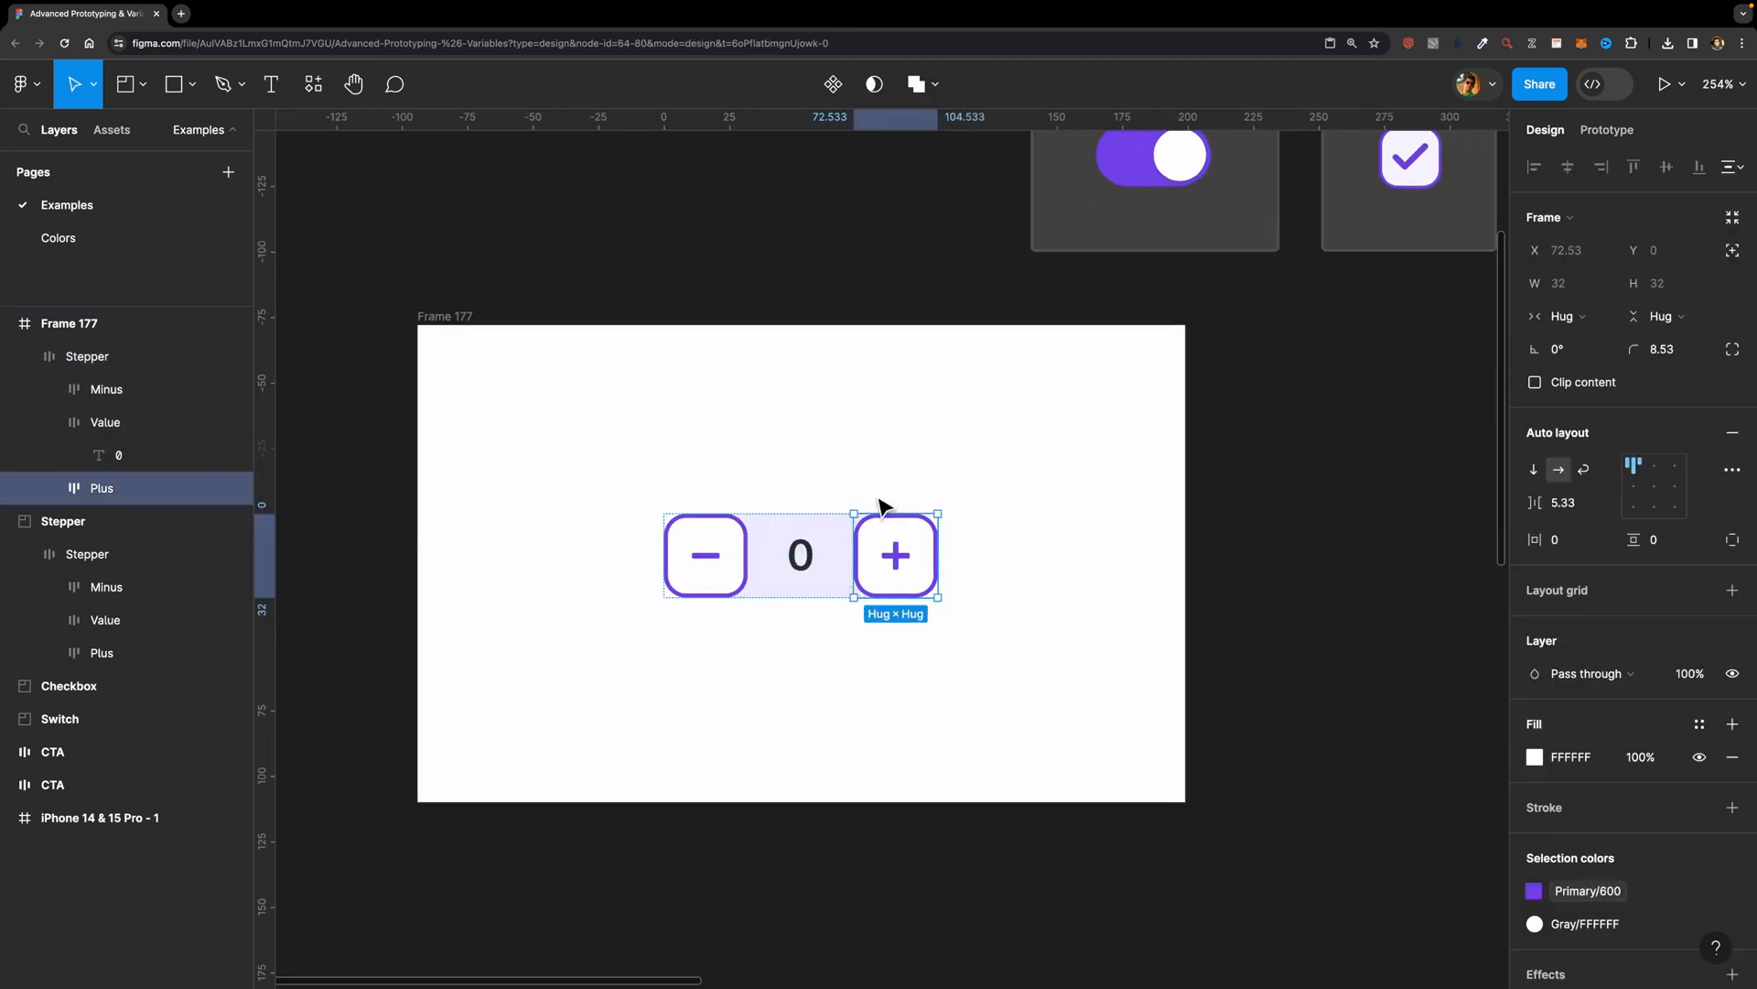
pyautogui.click(1615, 137)
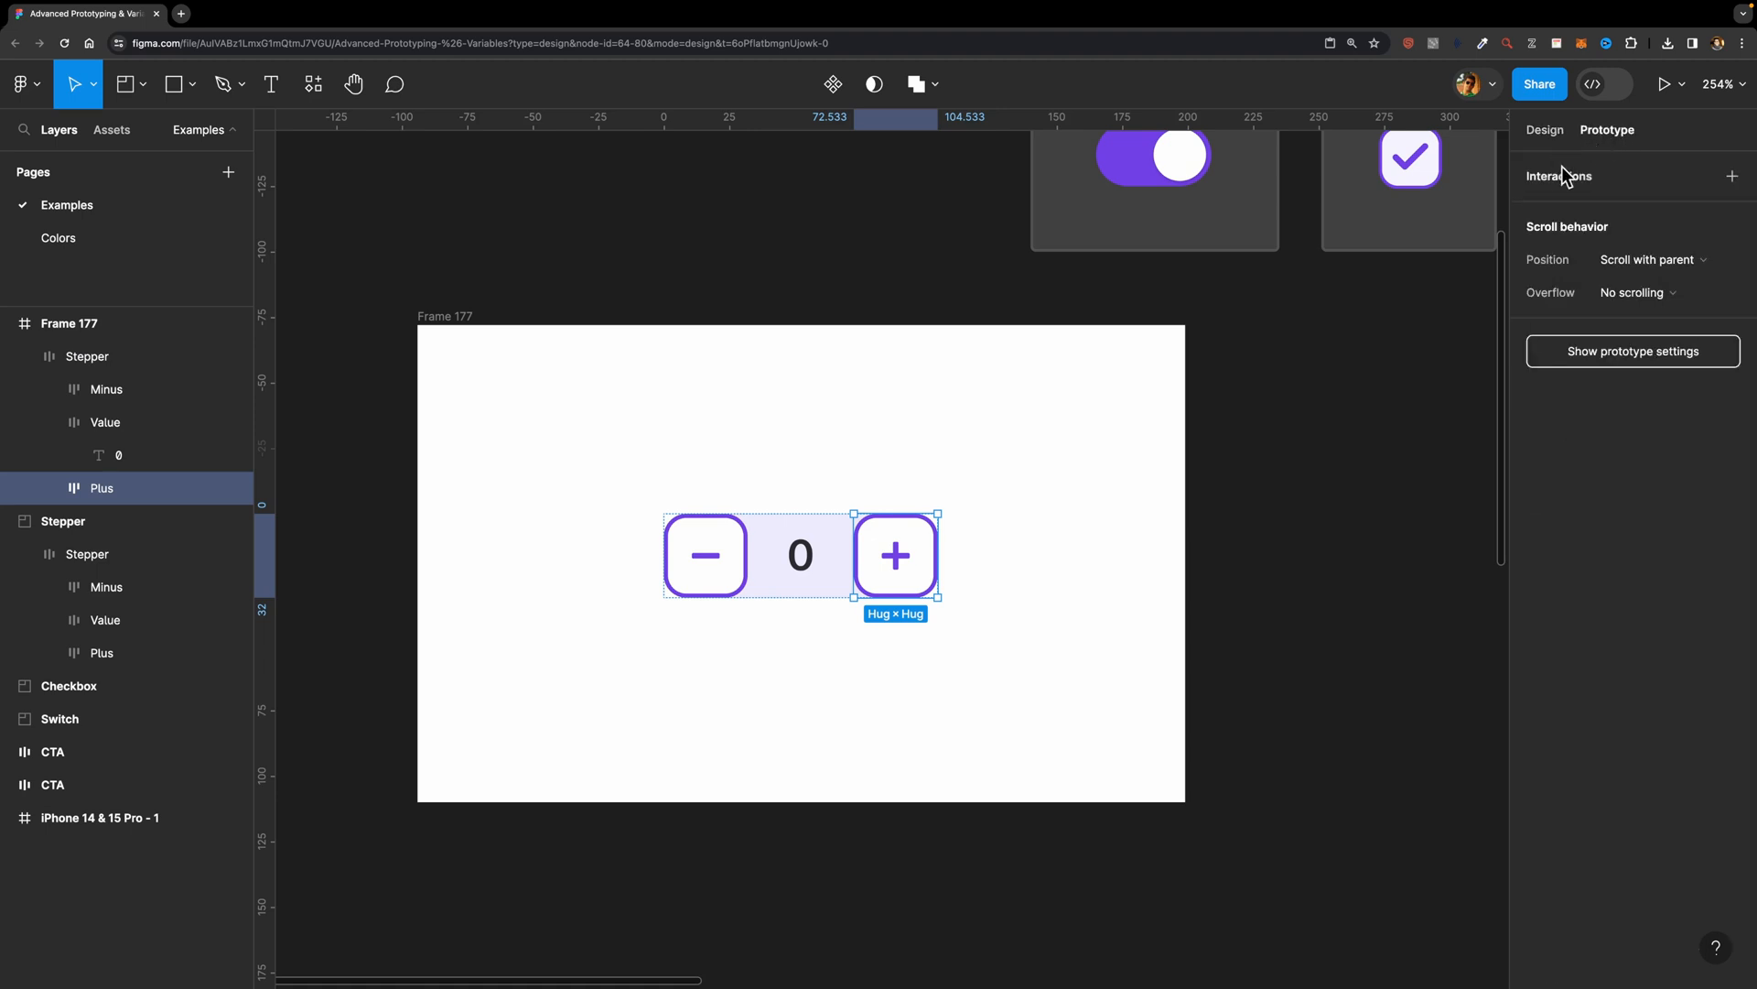
pyautogui.click(1734, 180)
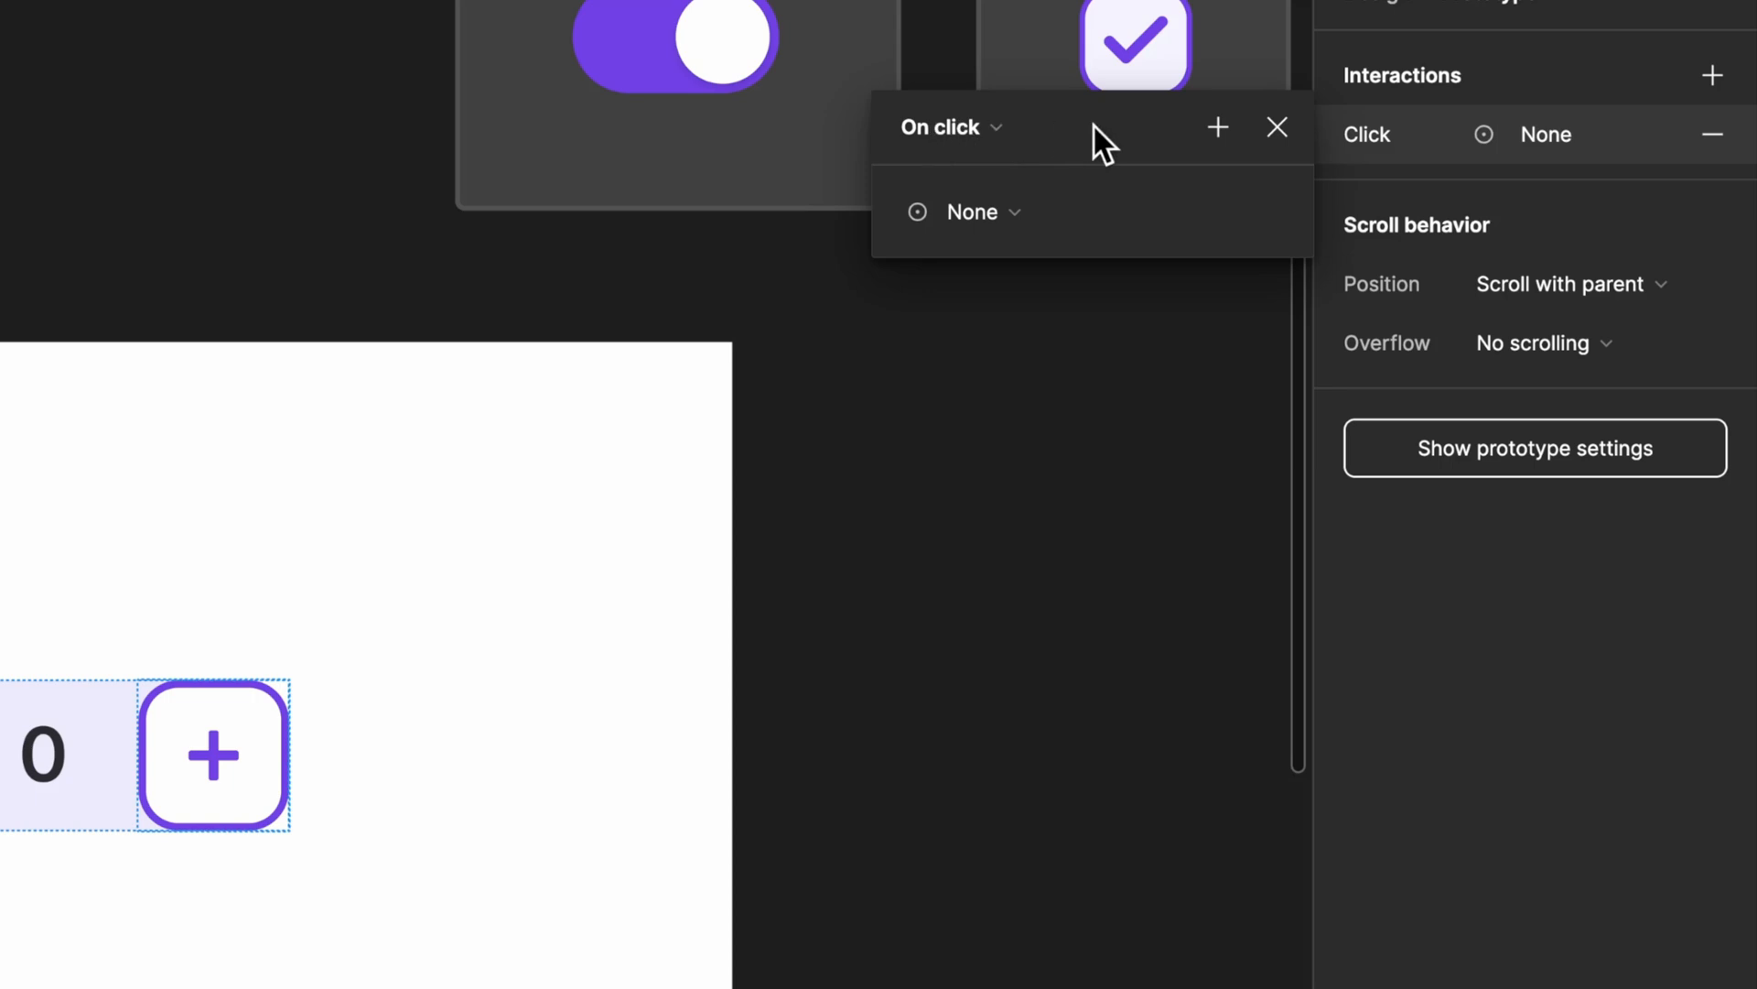
pyautogui.click(1002, 213)
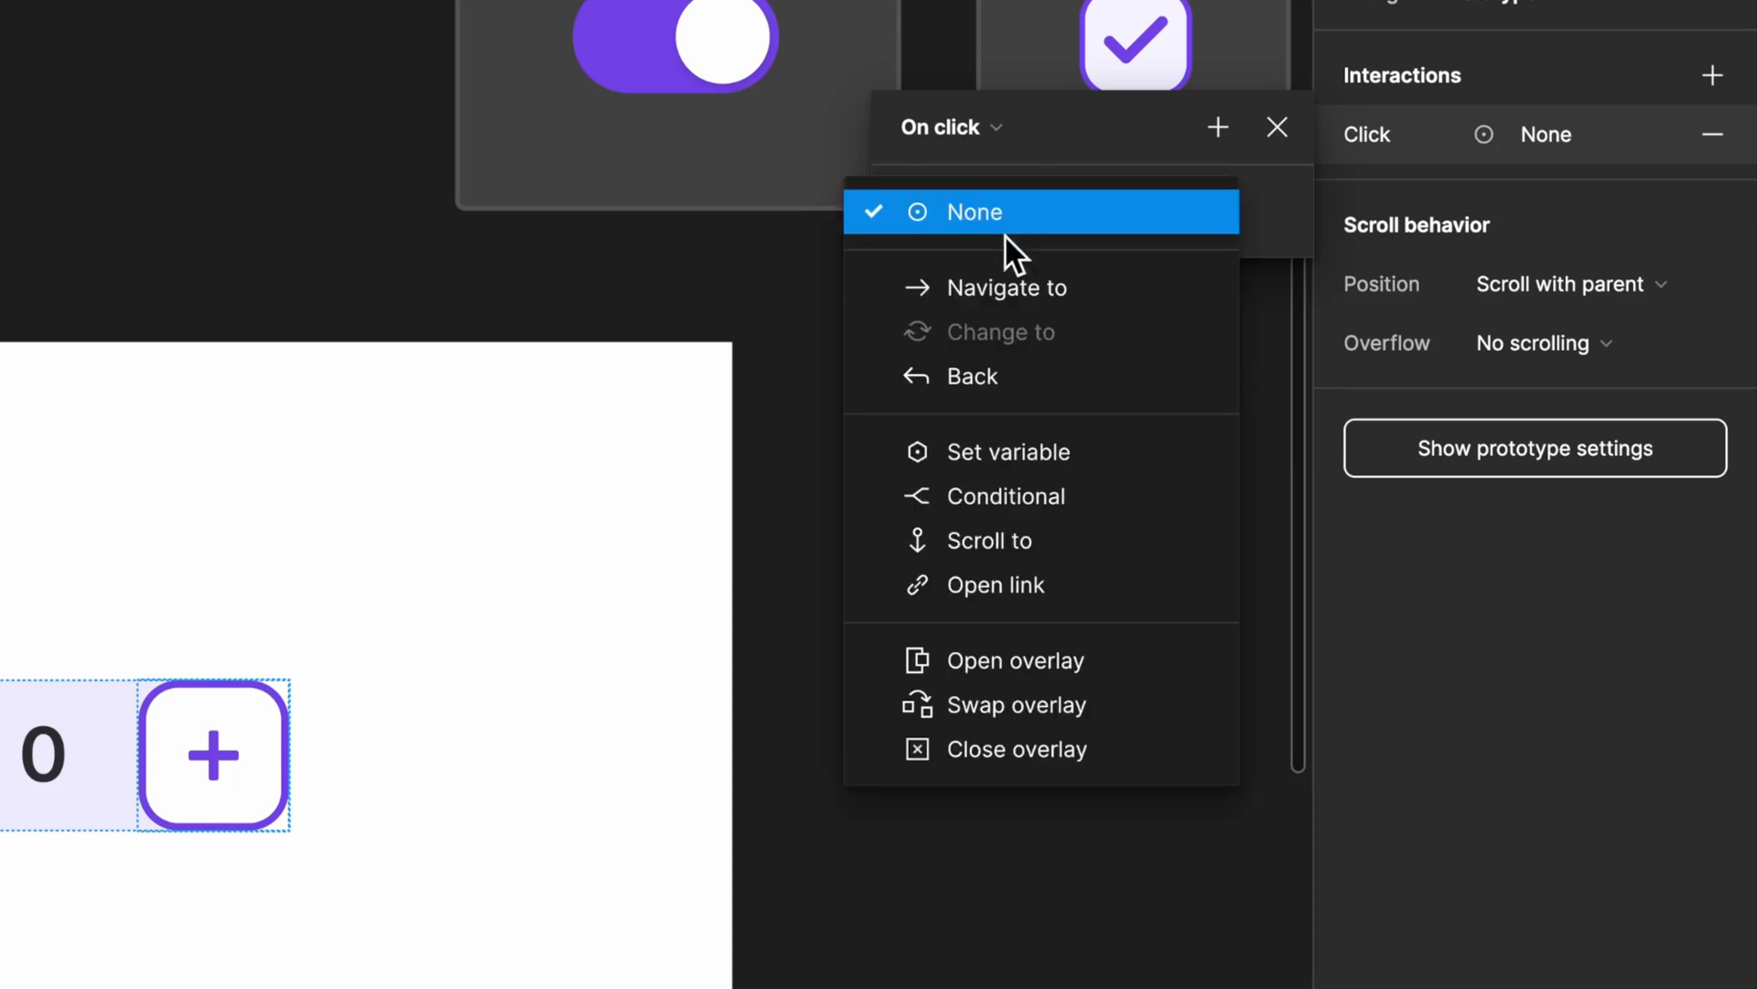
pyautogui.click(1024, 459)
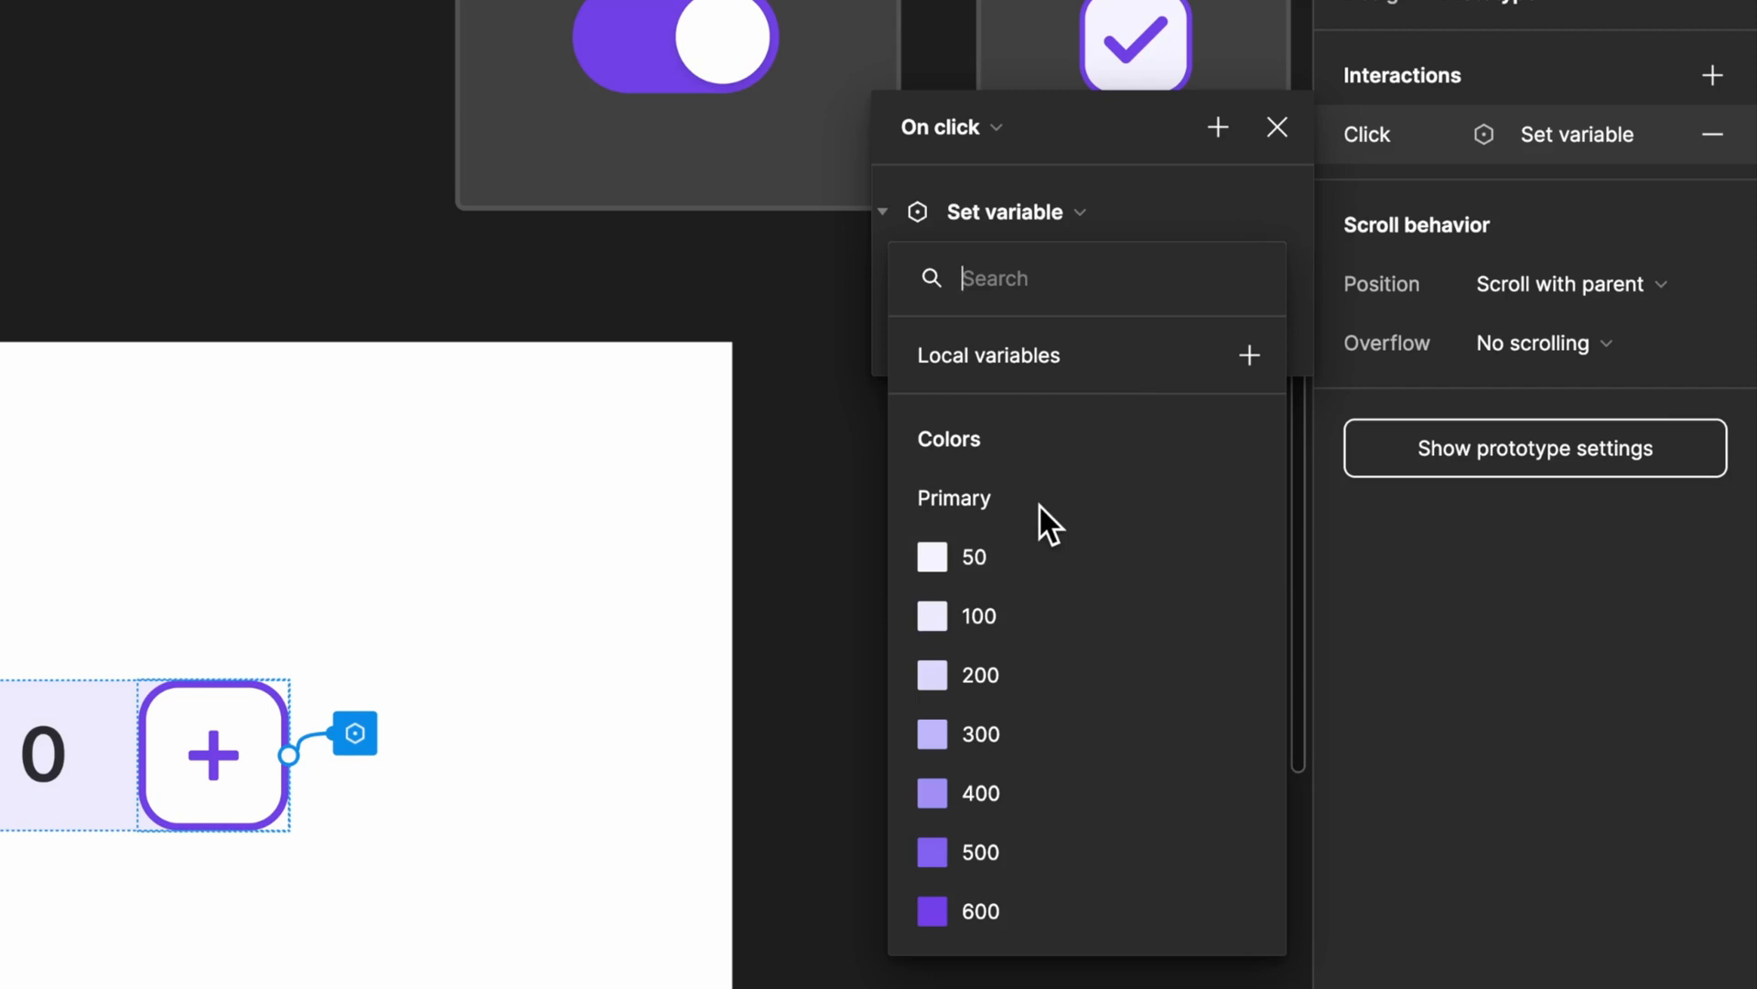
# Step: Choose Stepper Value from the Examples collection as the variable that the Plus button's action sets
pyautogui.scroll(-3, 1040, 504)
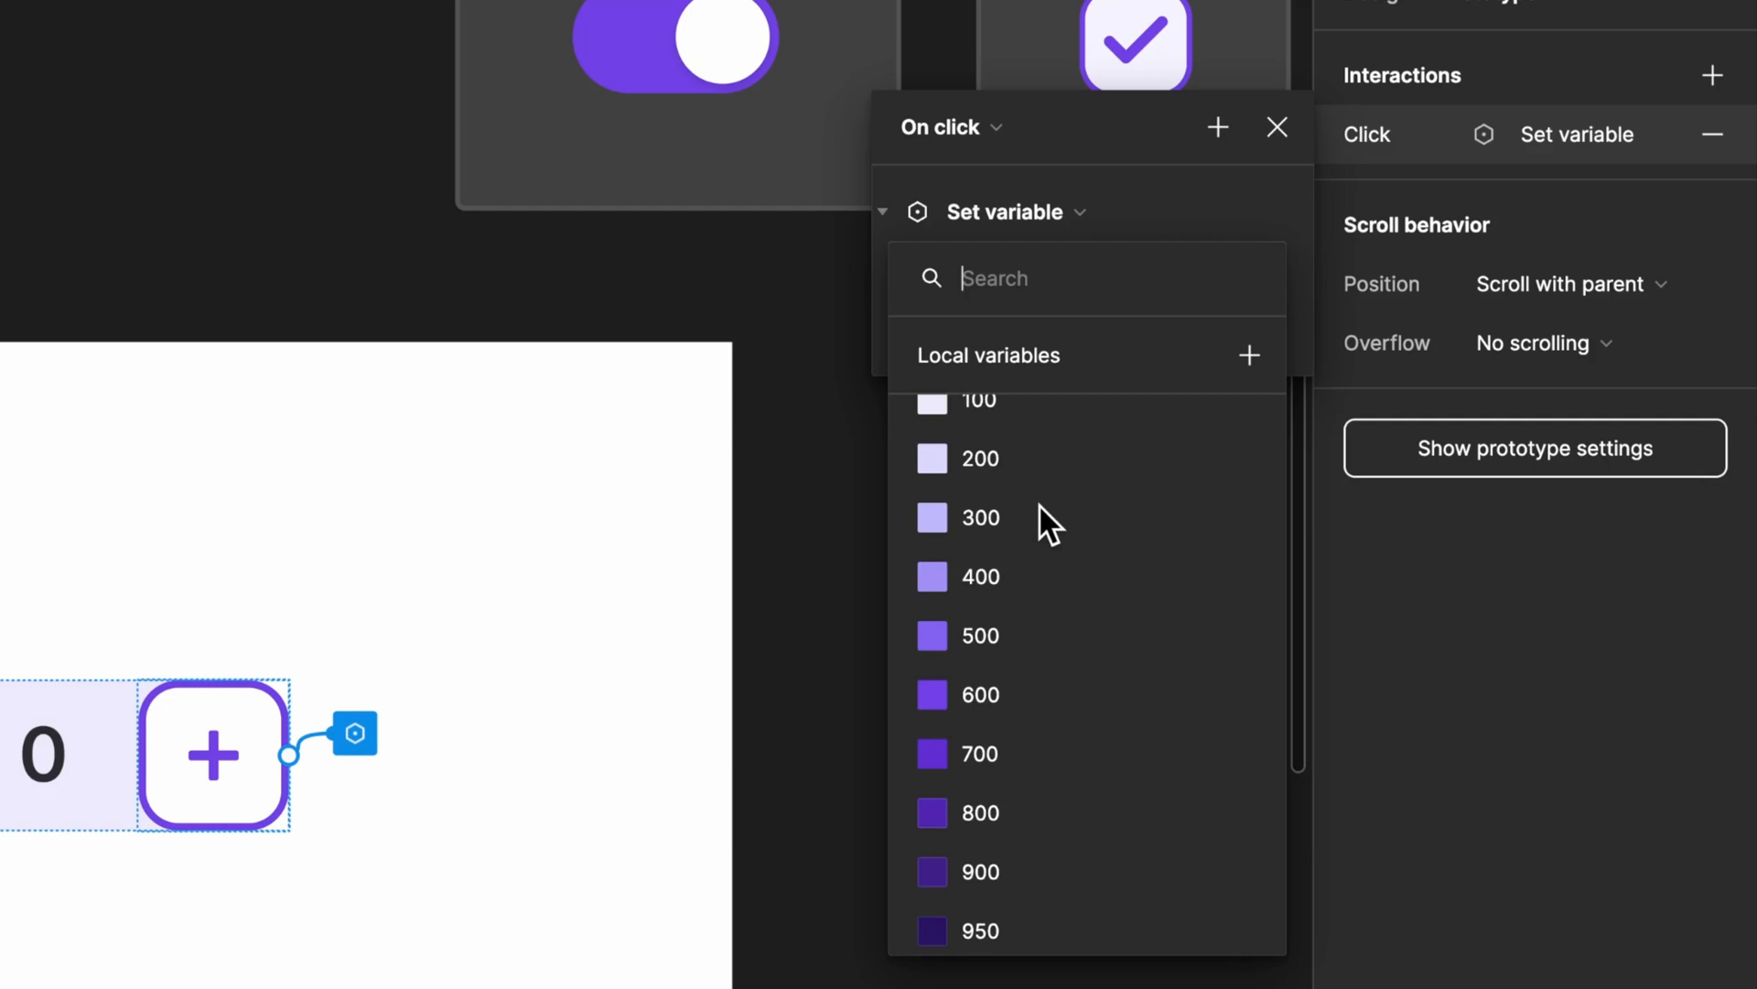
pyautogui.scroll(-2, 1040, 505)
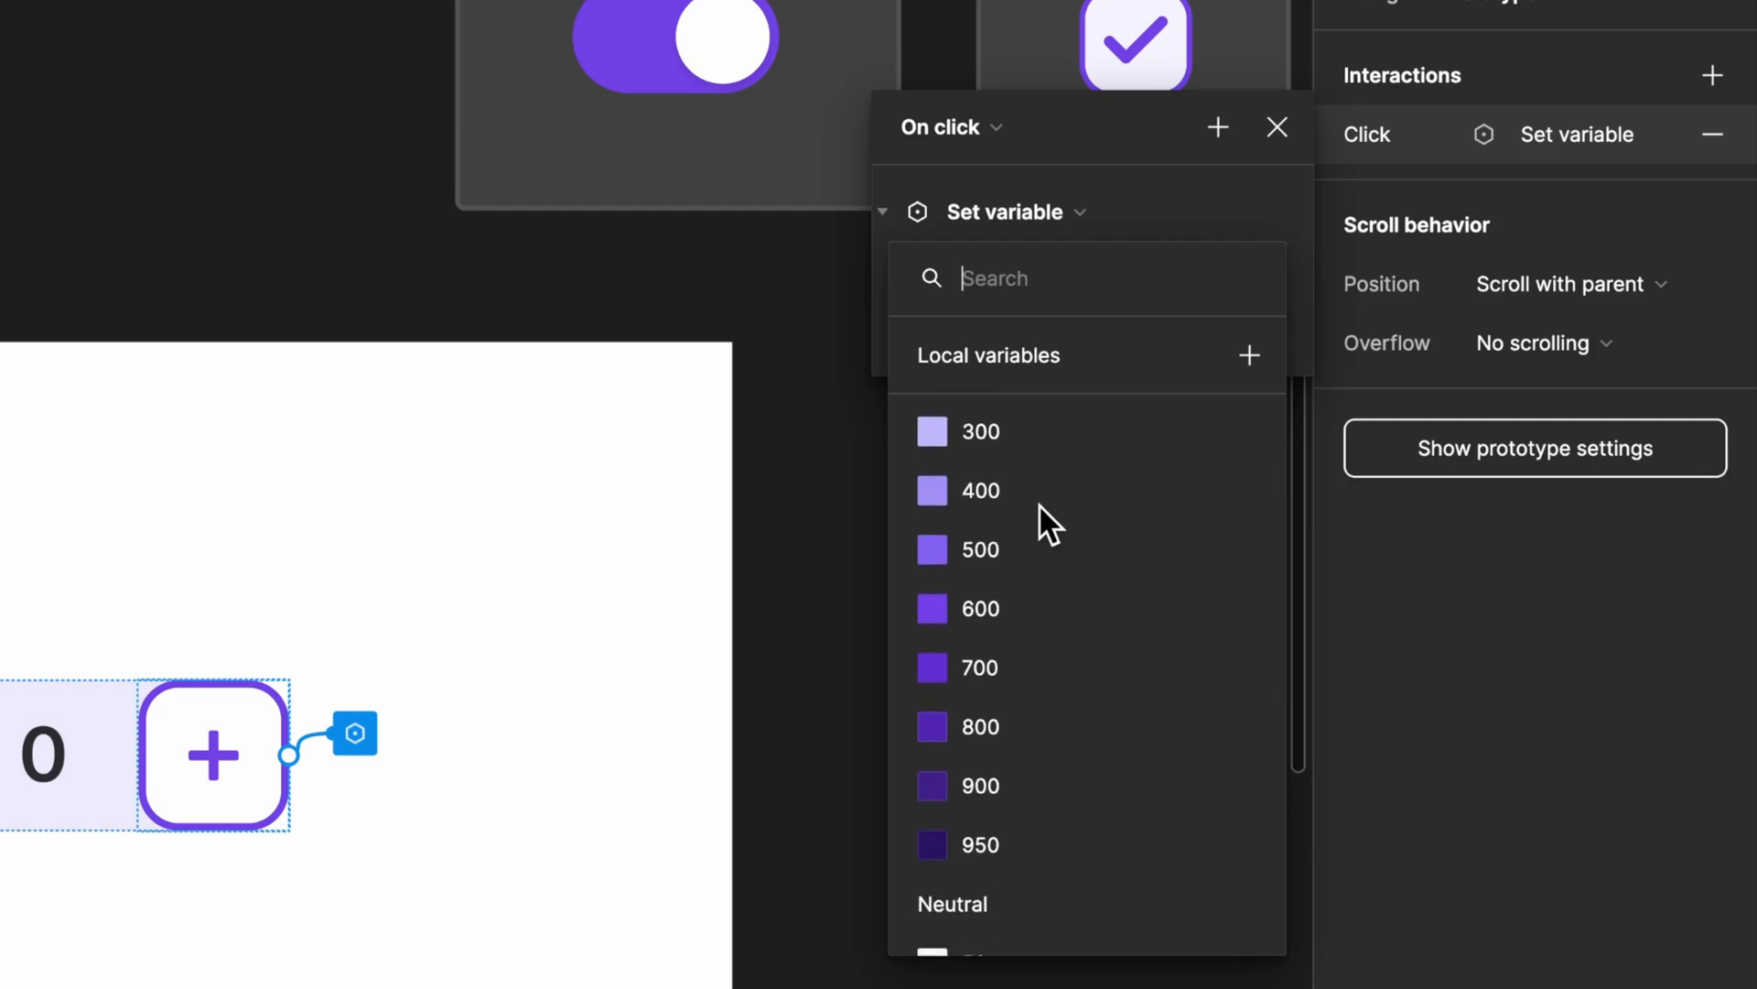
pyautogui.scroll(-5, 1039, 503)
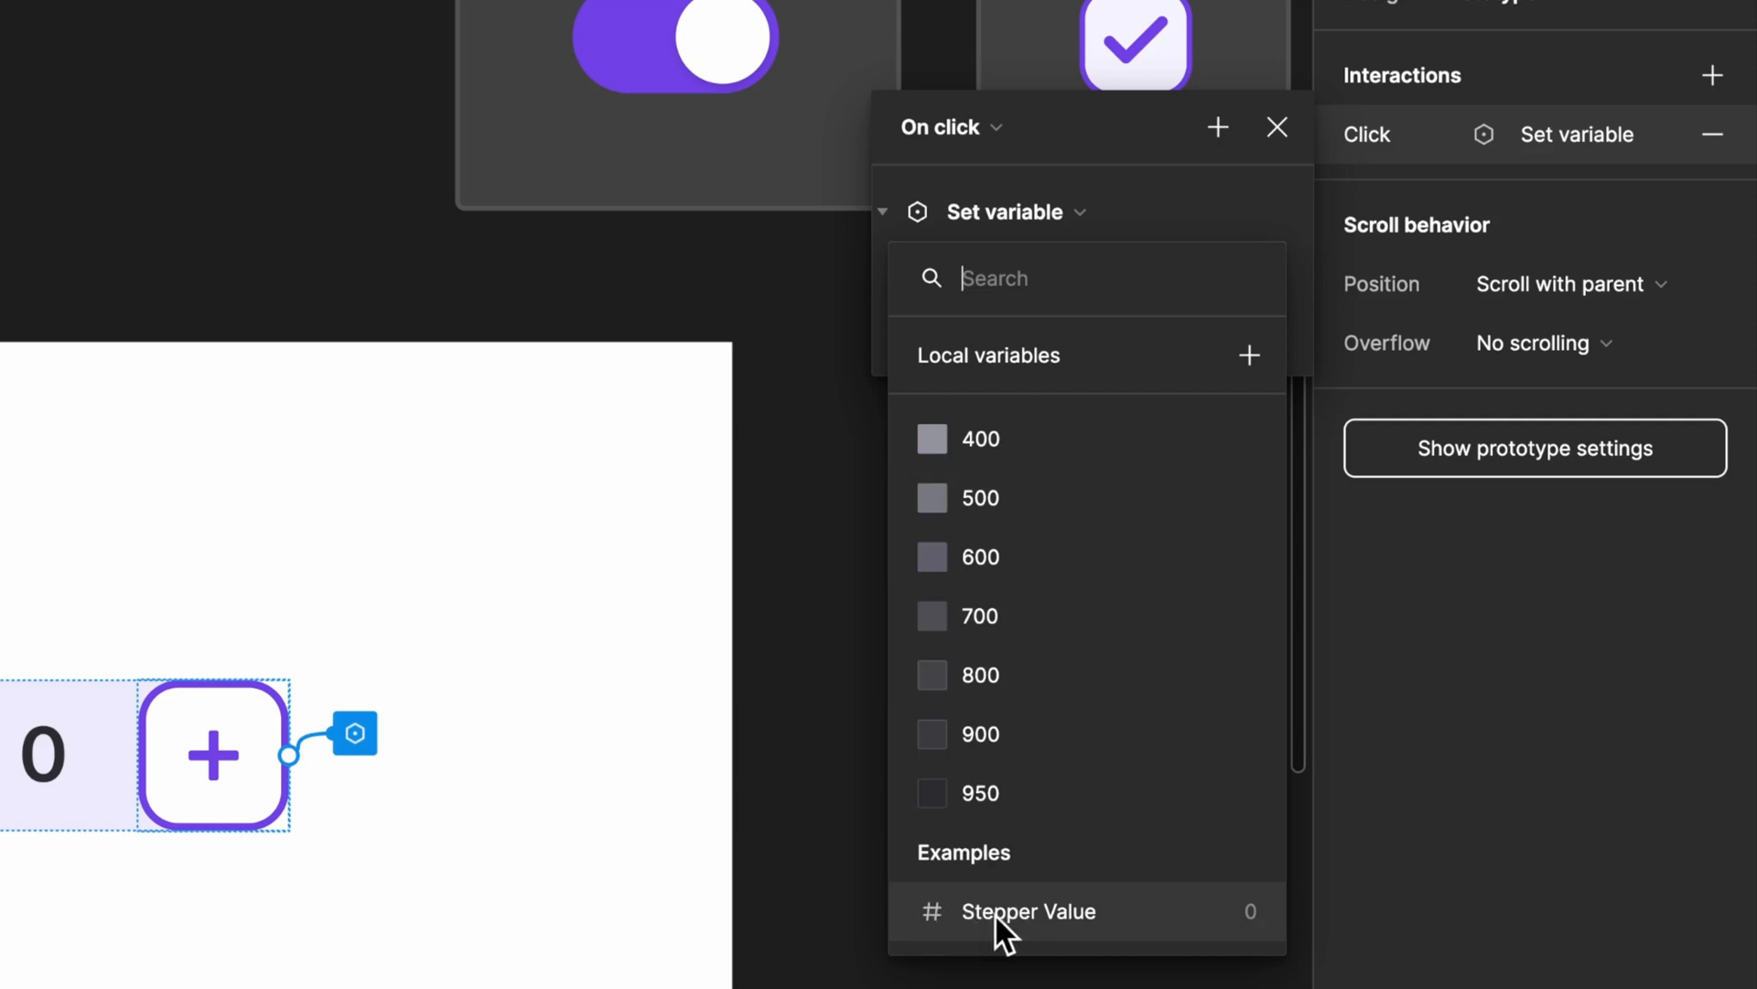
pyautogui.click(1019, 915)
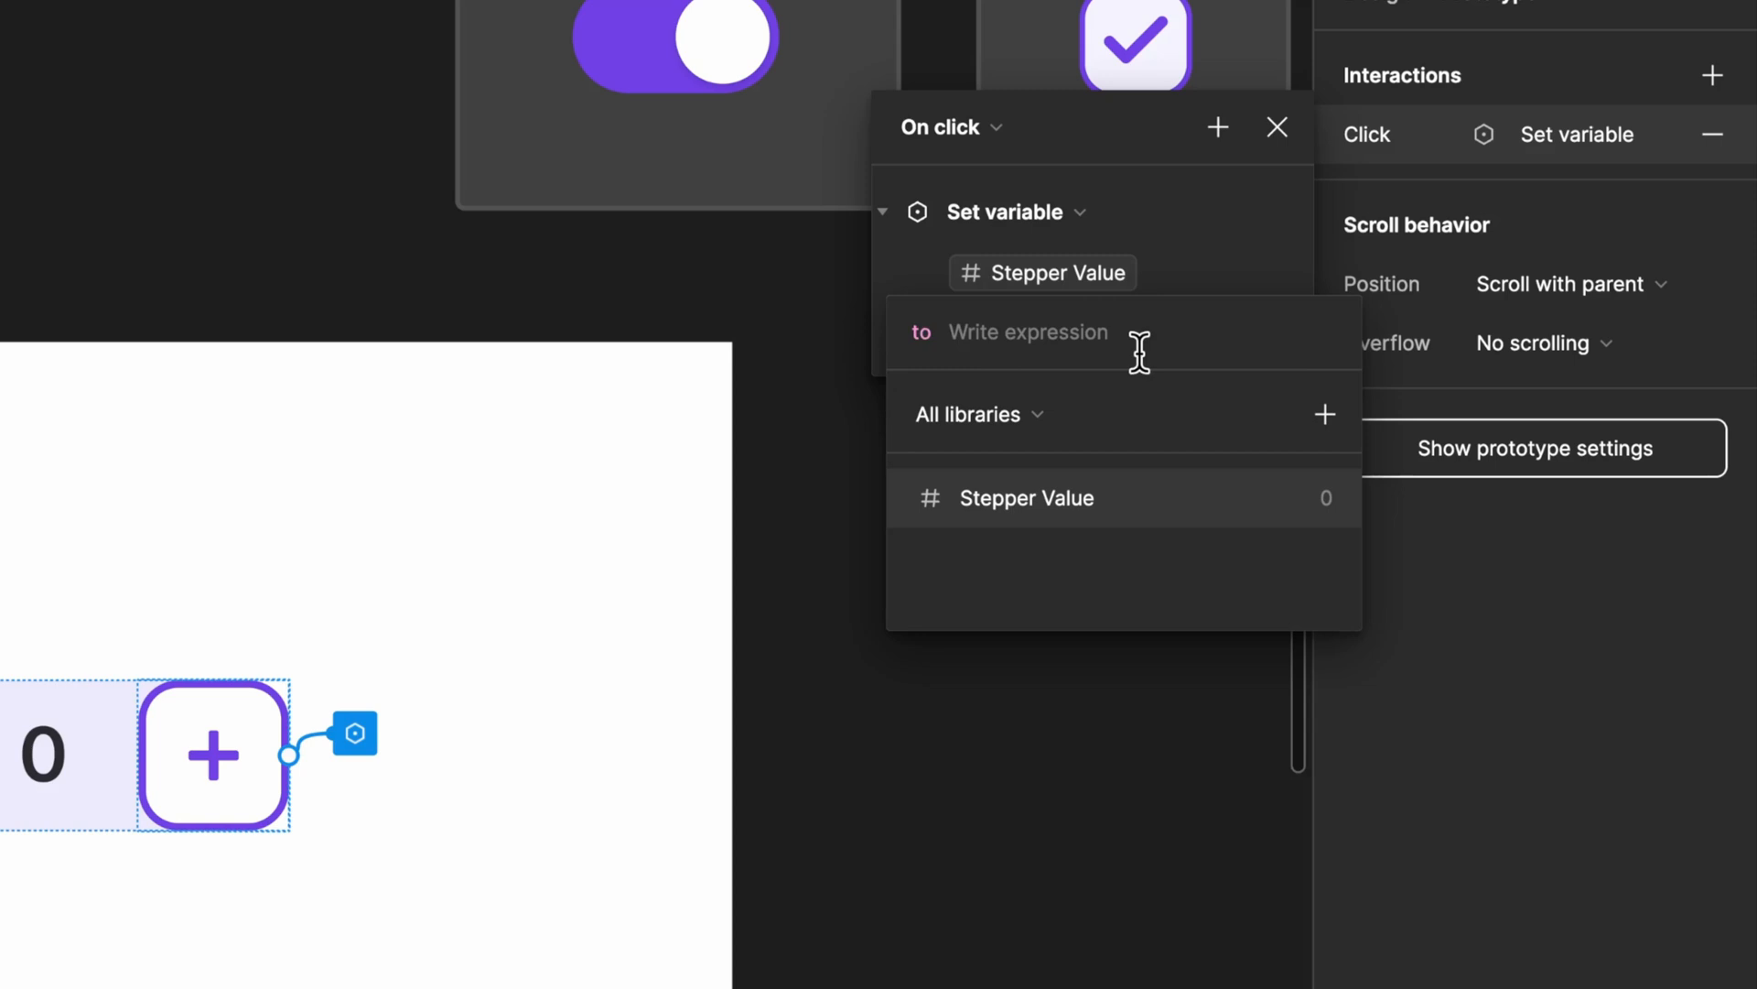
pyautogui.click(1195, 229)
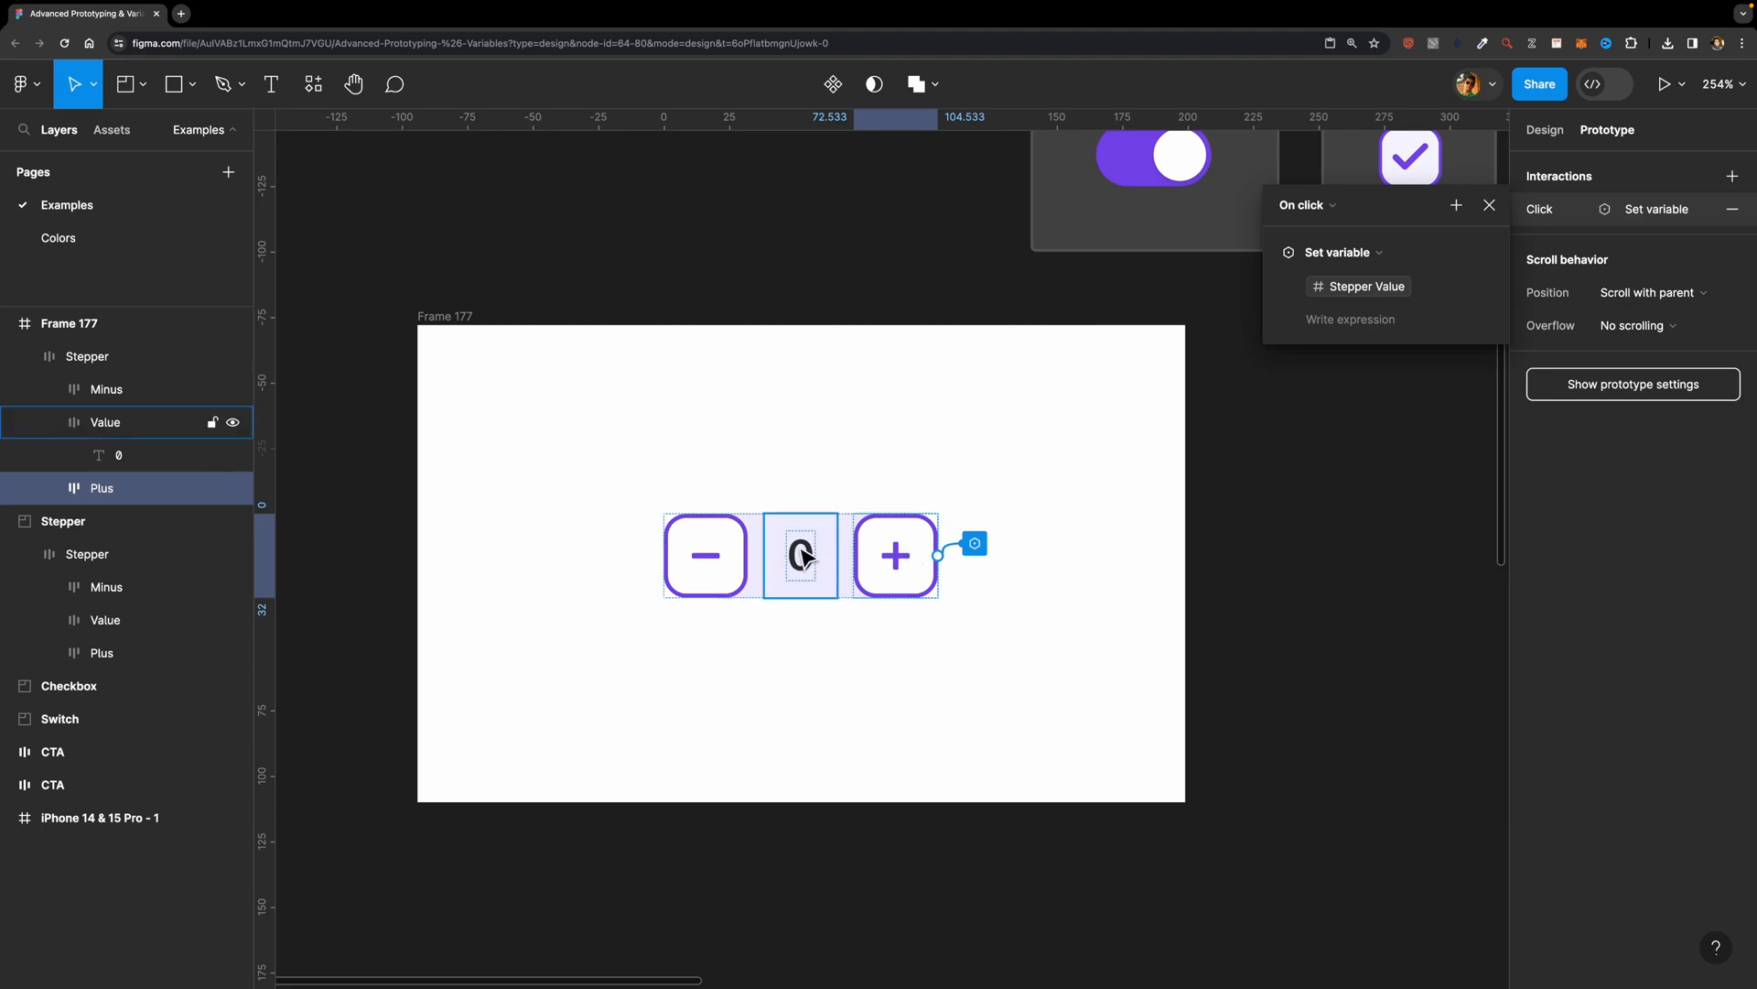
# Step: Set the Plus button's Set variable expression to Stepper Value + 1
pyautogui.click(1318, 322)
pyautogui.write('st')
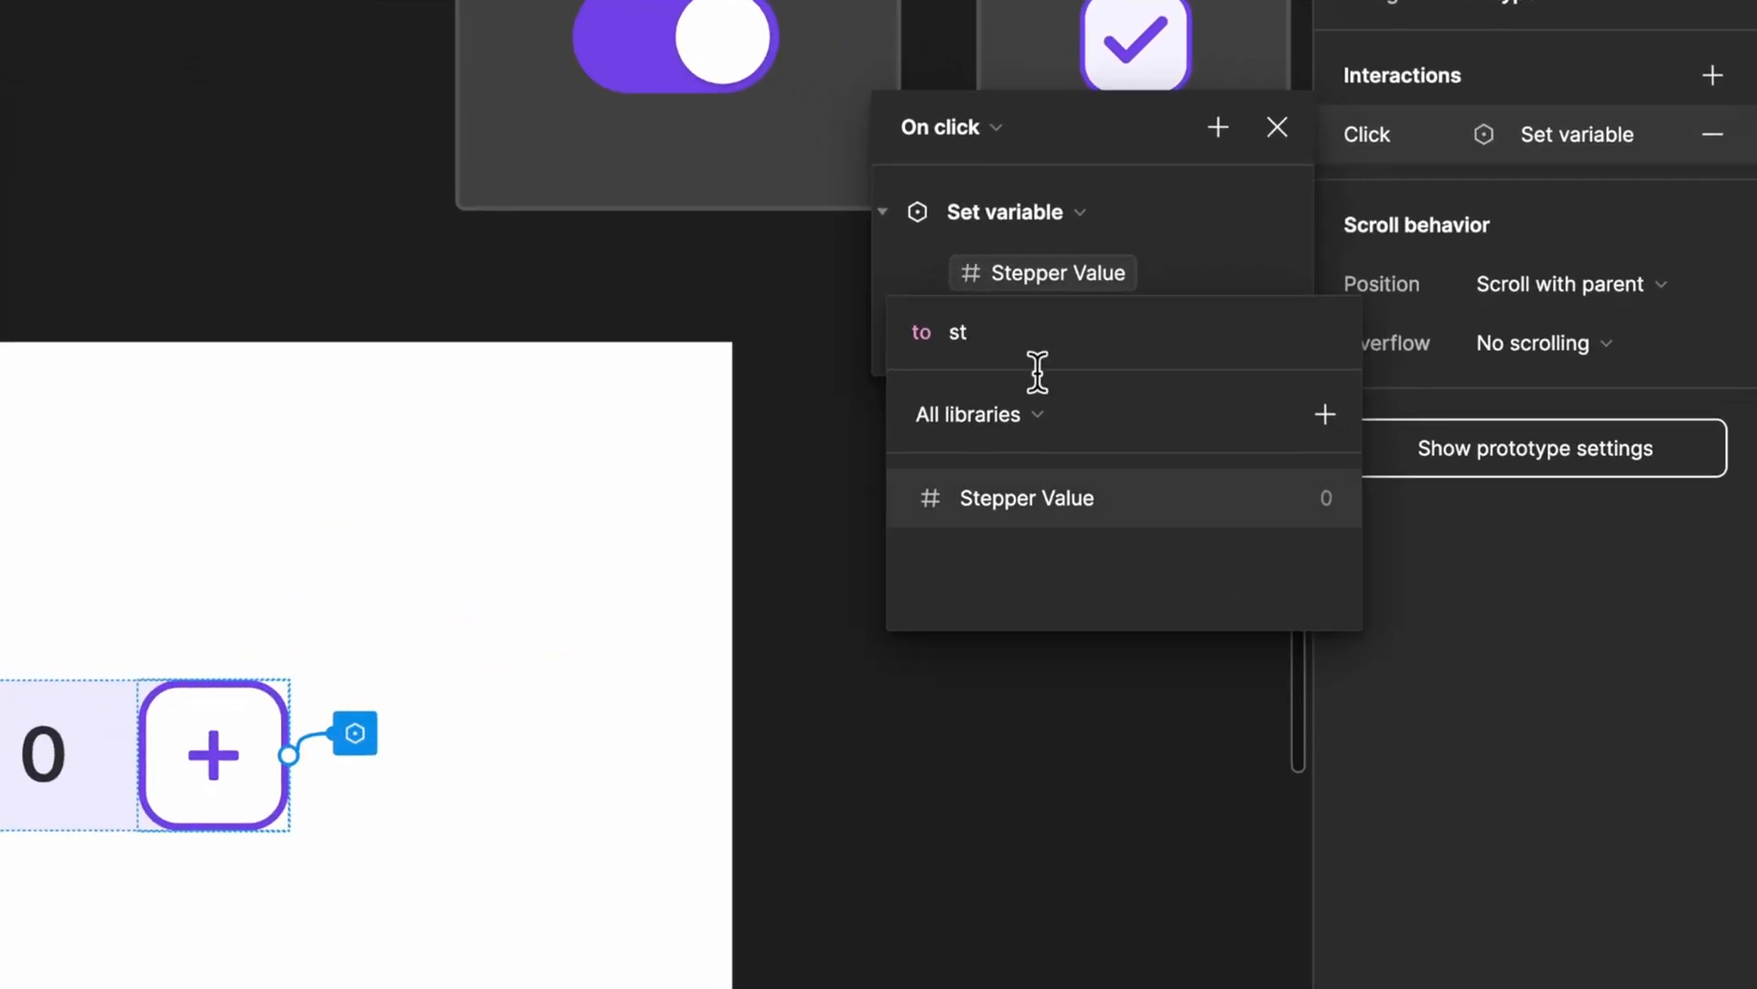
pyautogui.click(1026, 498)
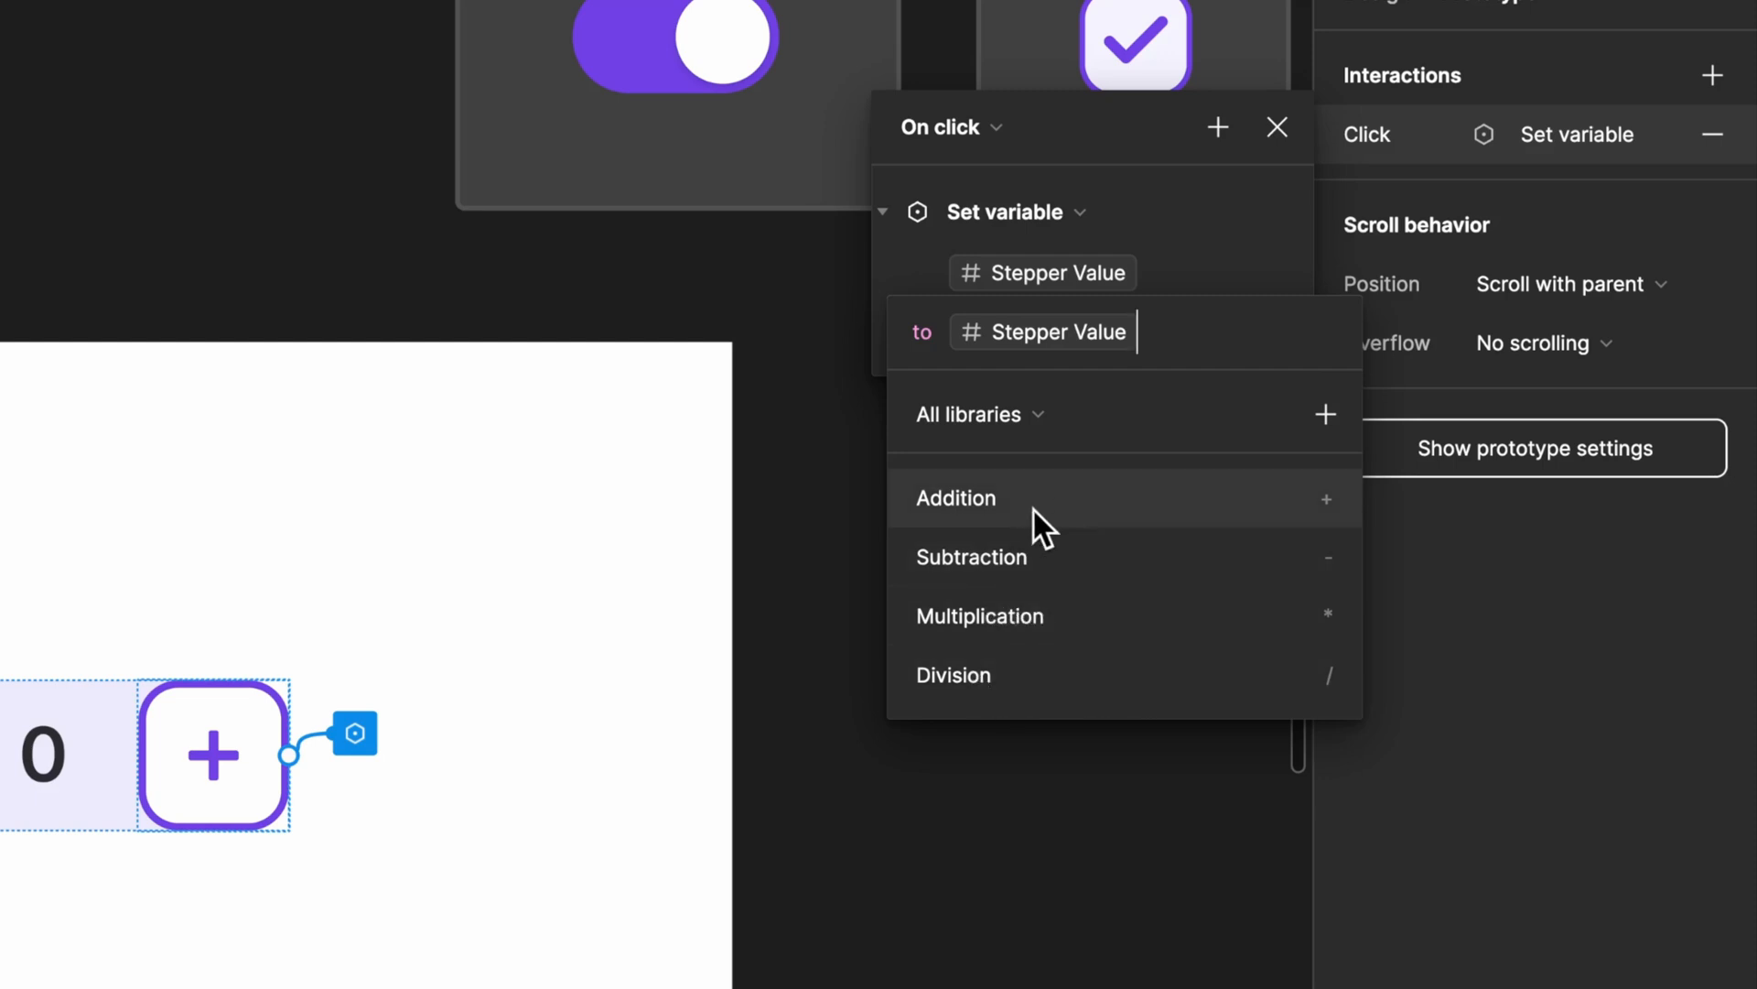
pyautogui.click(975, 508)
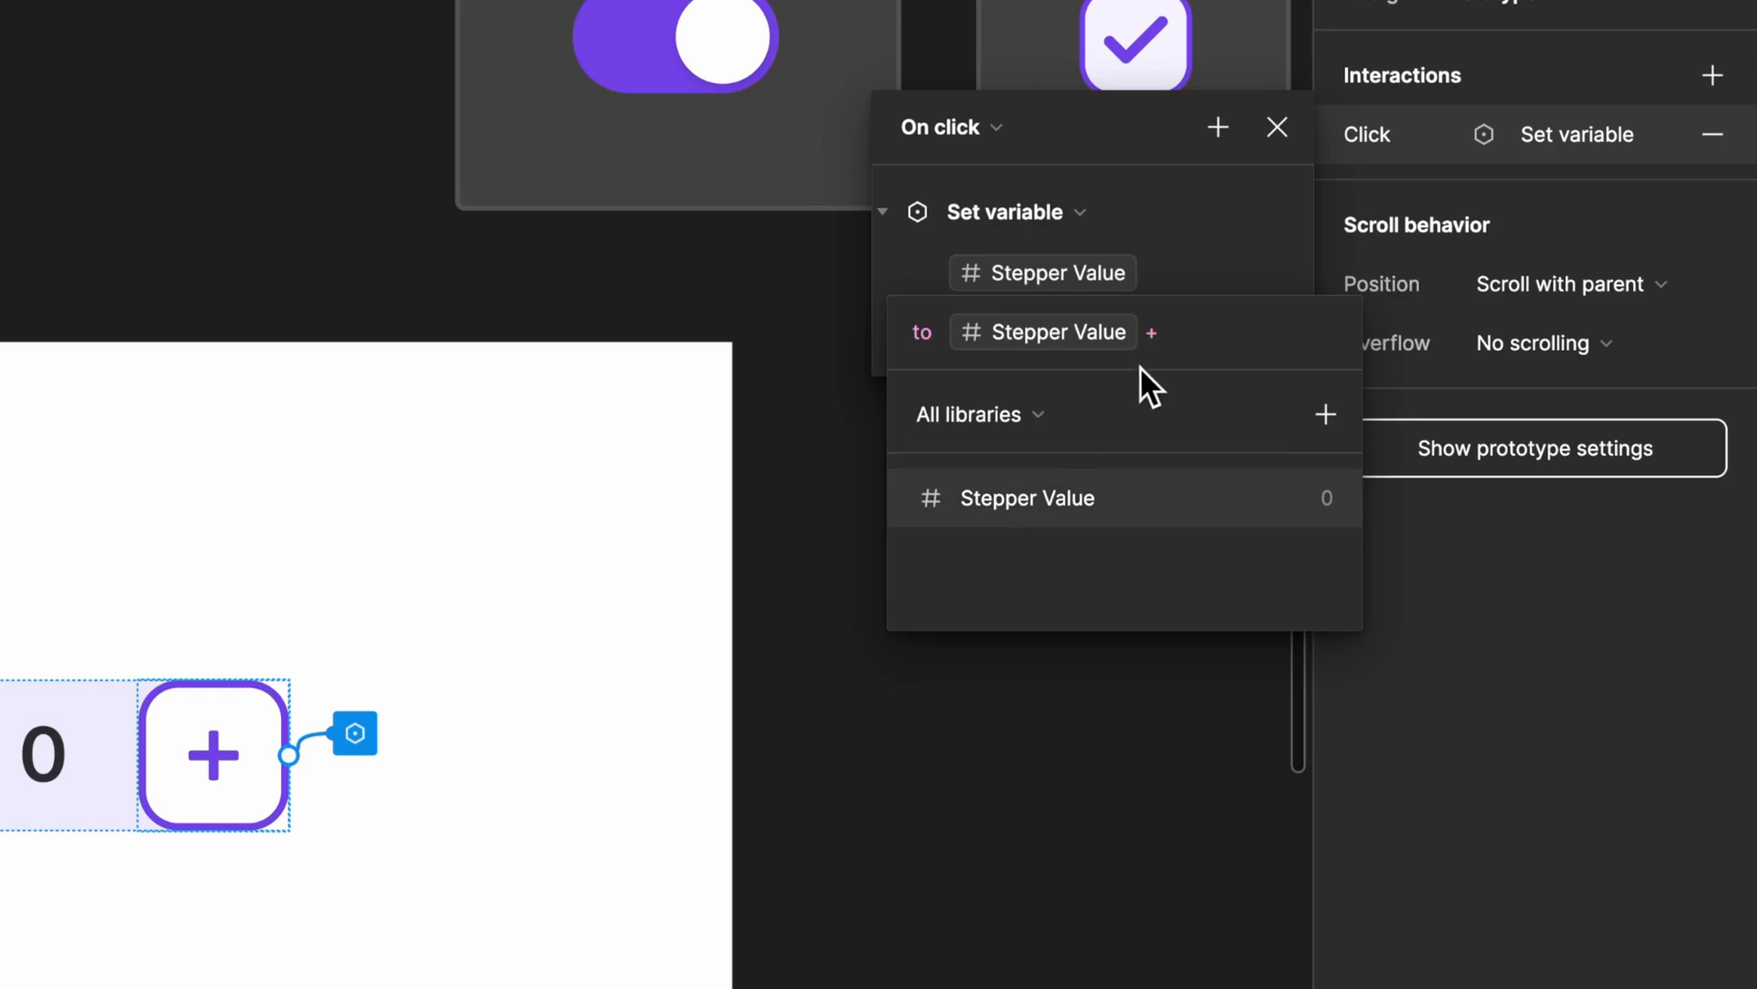
pyautogui.write('1')
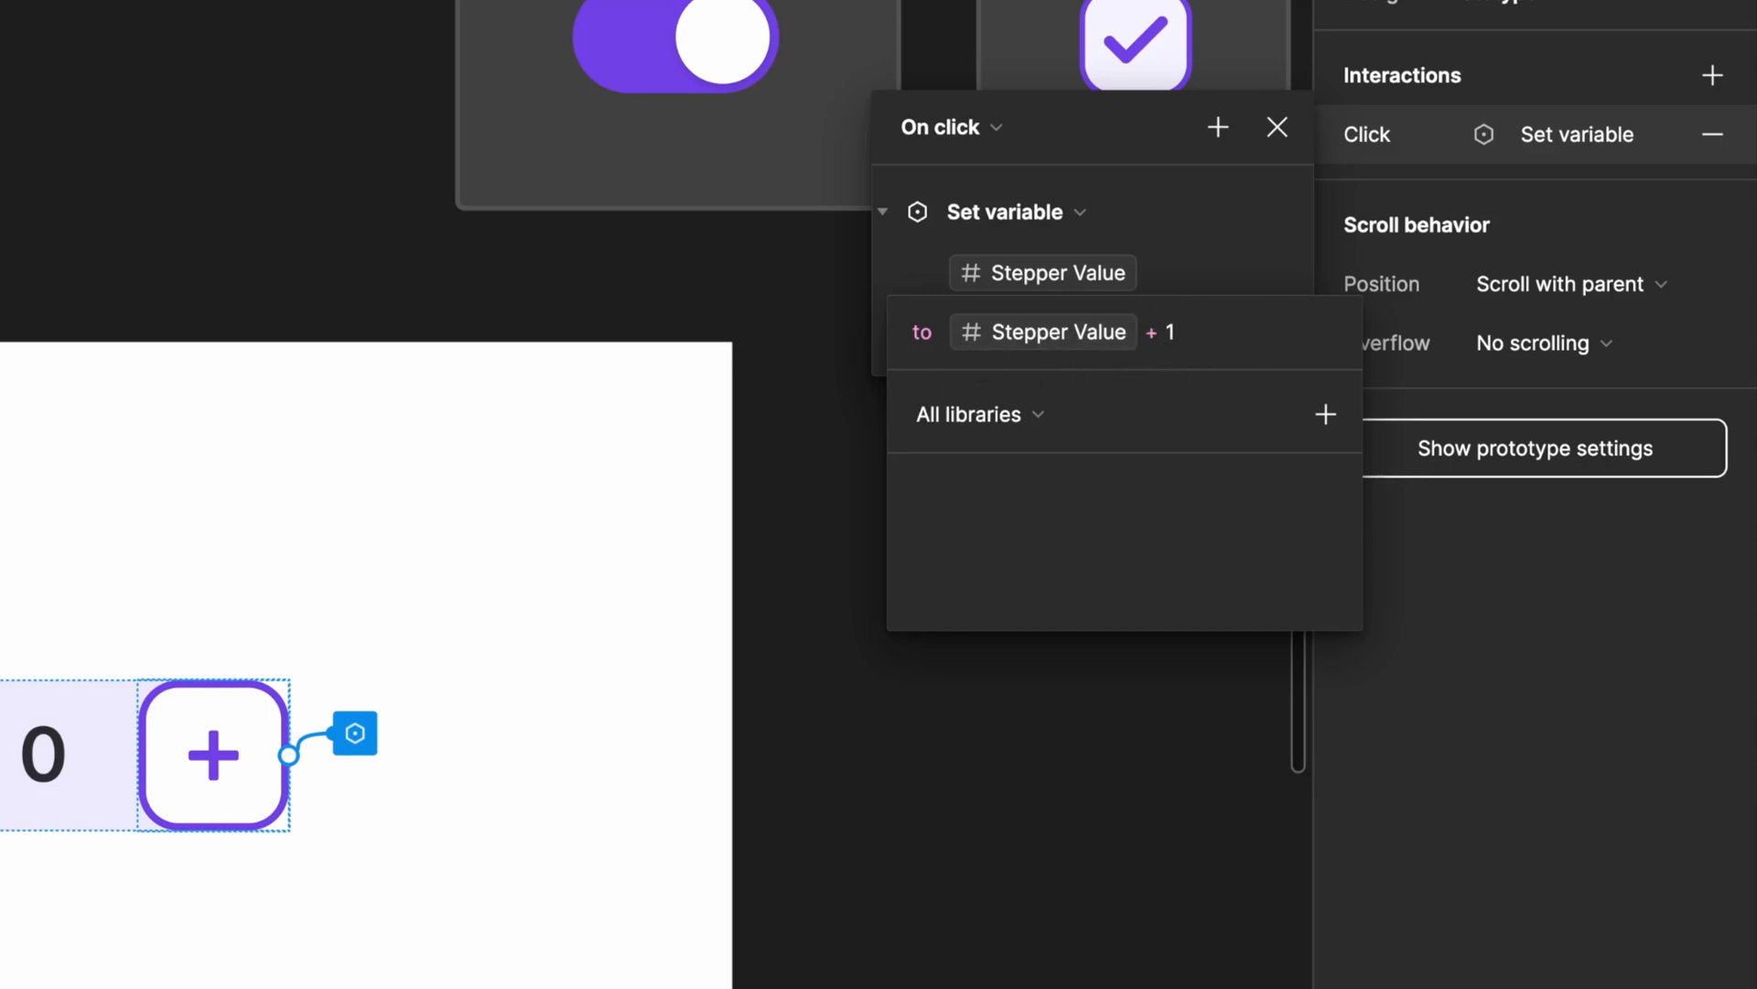
pyautogui.press('Return')
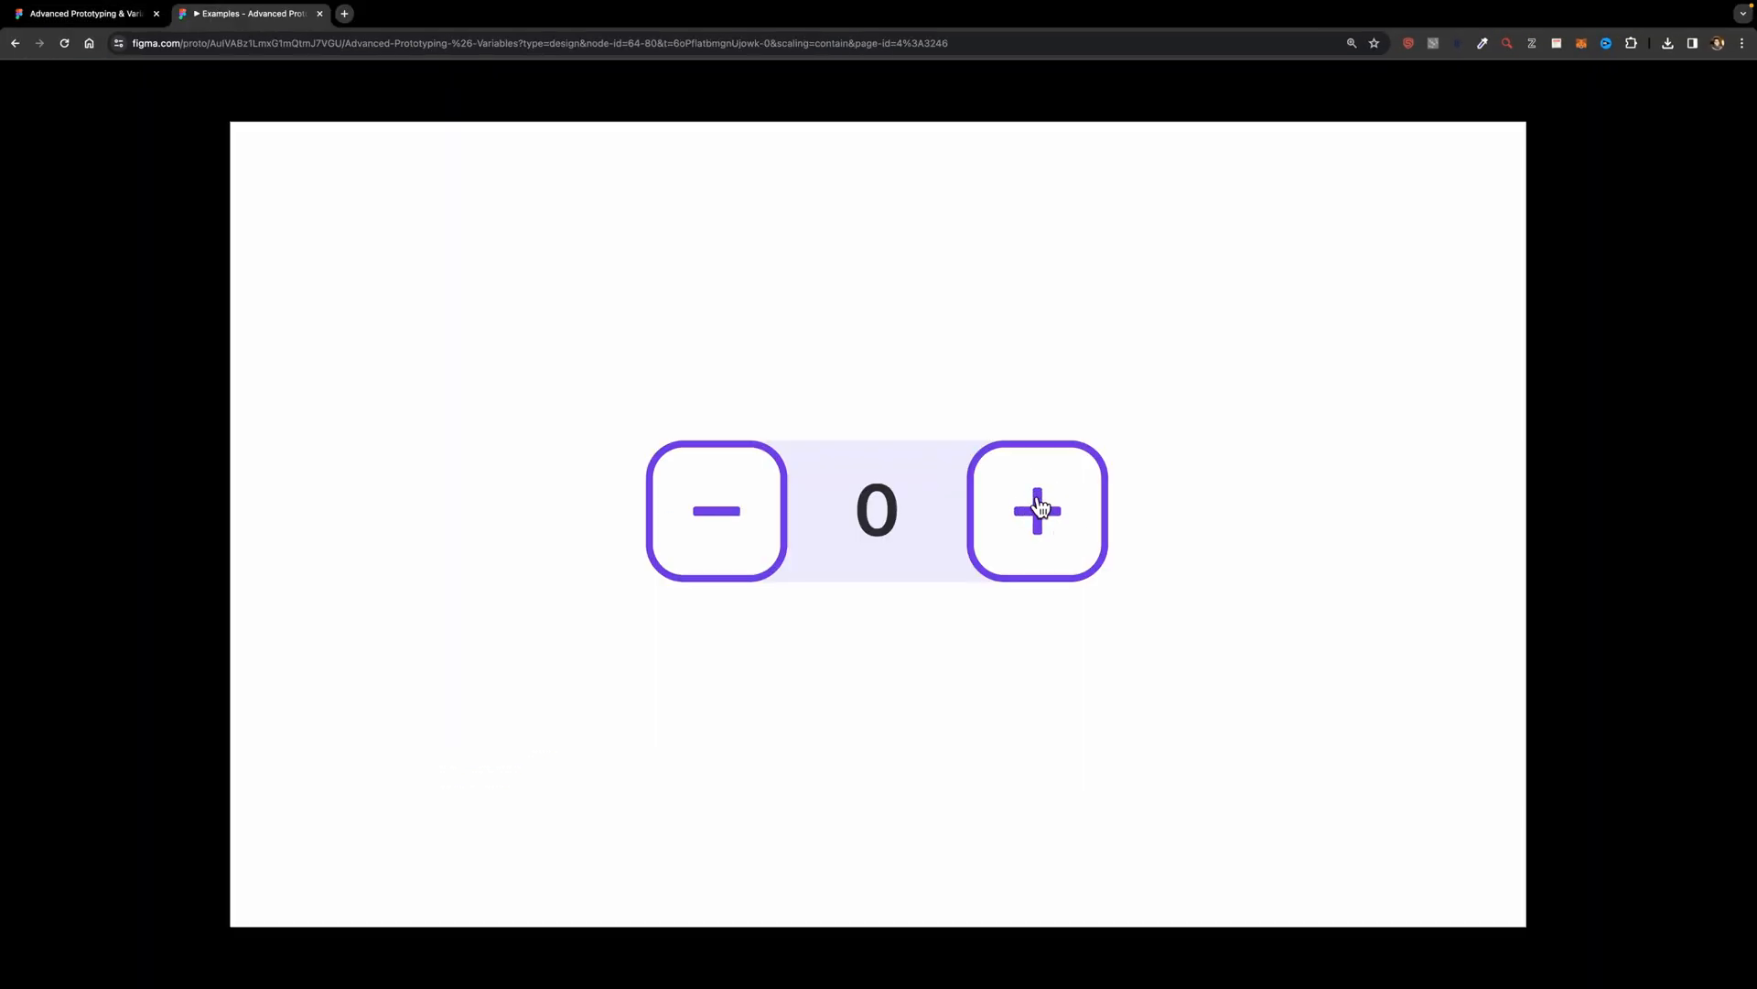
# Step: Test the stepper's plus button several times in the prototype presentation
pyautogui.click(1049, 511)
pyautogui.click(1049, 510)
pyautogui.click(1049, 511)
pyautogui.click(1049, 510)
pyautogui.click(1049, 511)
pyautogui.click(1049, 510)
pyautogui.click(1049, 510)
pyautogui.click(1049, 511)
# Step: Return to the design file and add an on-click Set variable action targeting Stepper Value to the Minus button in Frame 177
pyautogui.click(103, 17)
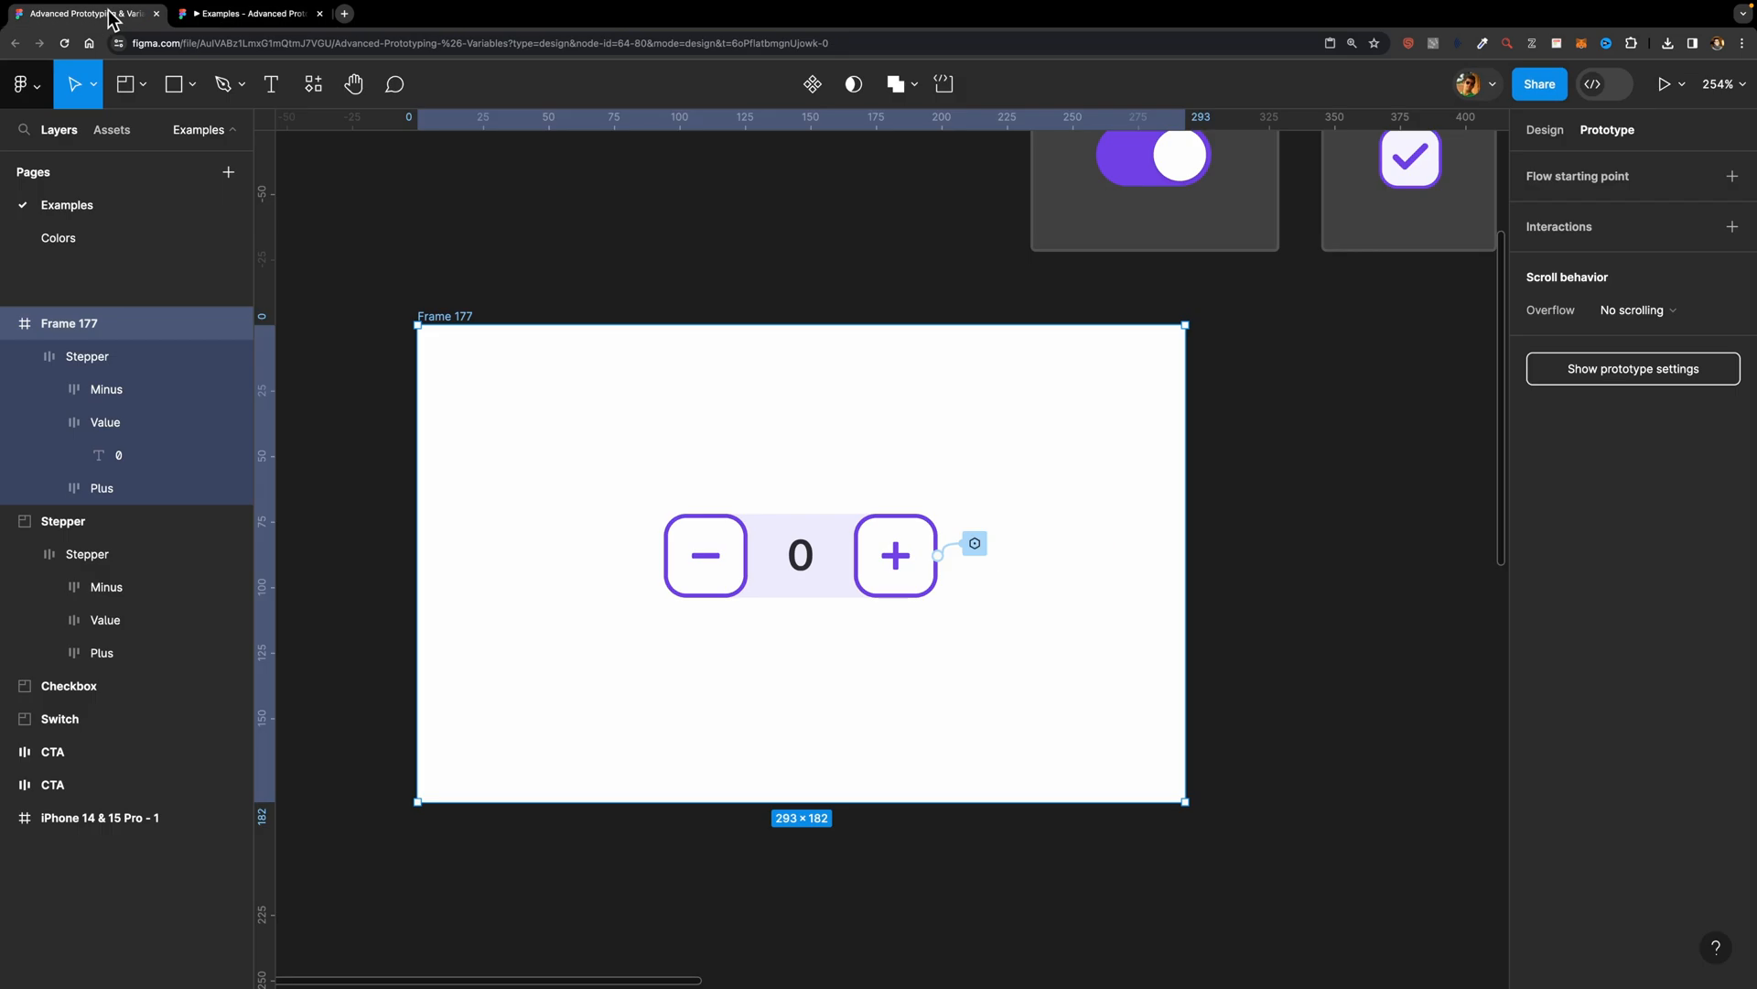
pyautogui.doubleClick(717, 549)
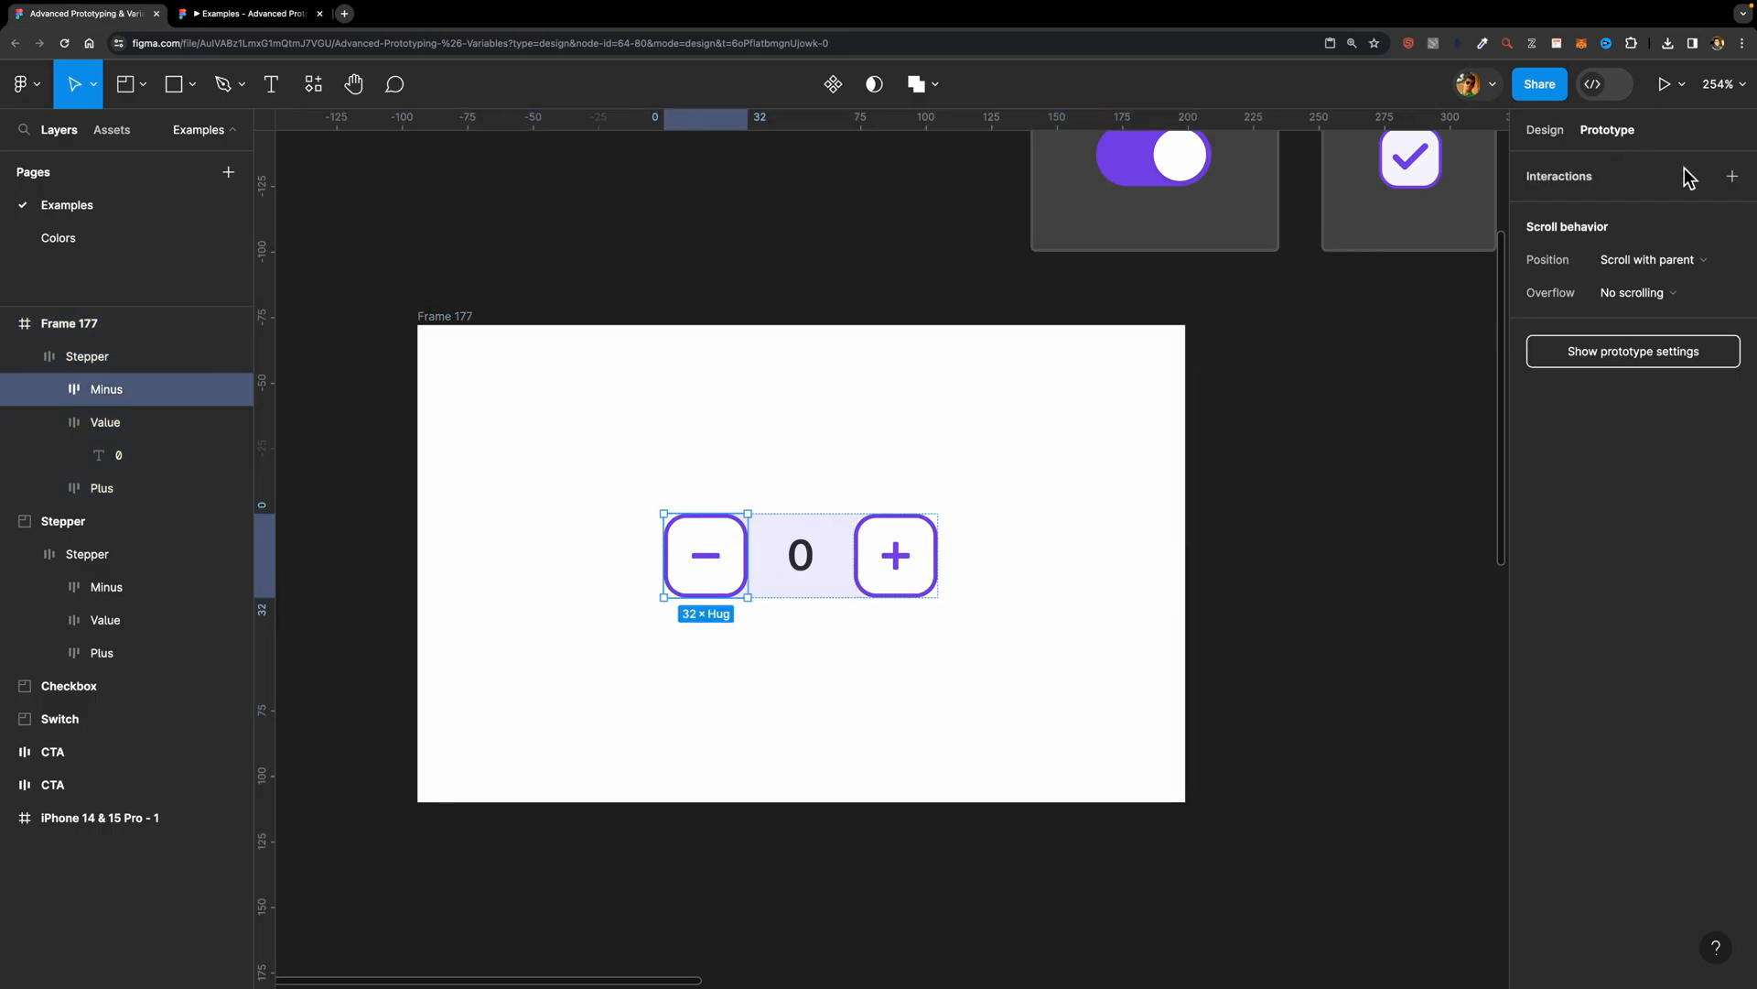
pyautogui.click(1732, 176)
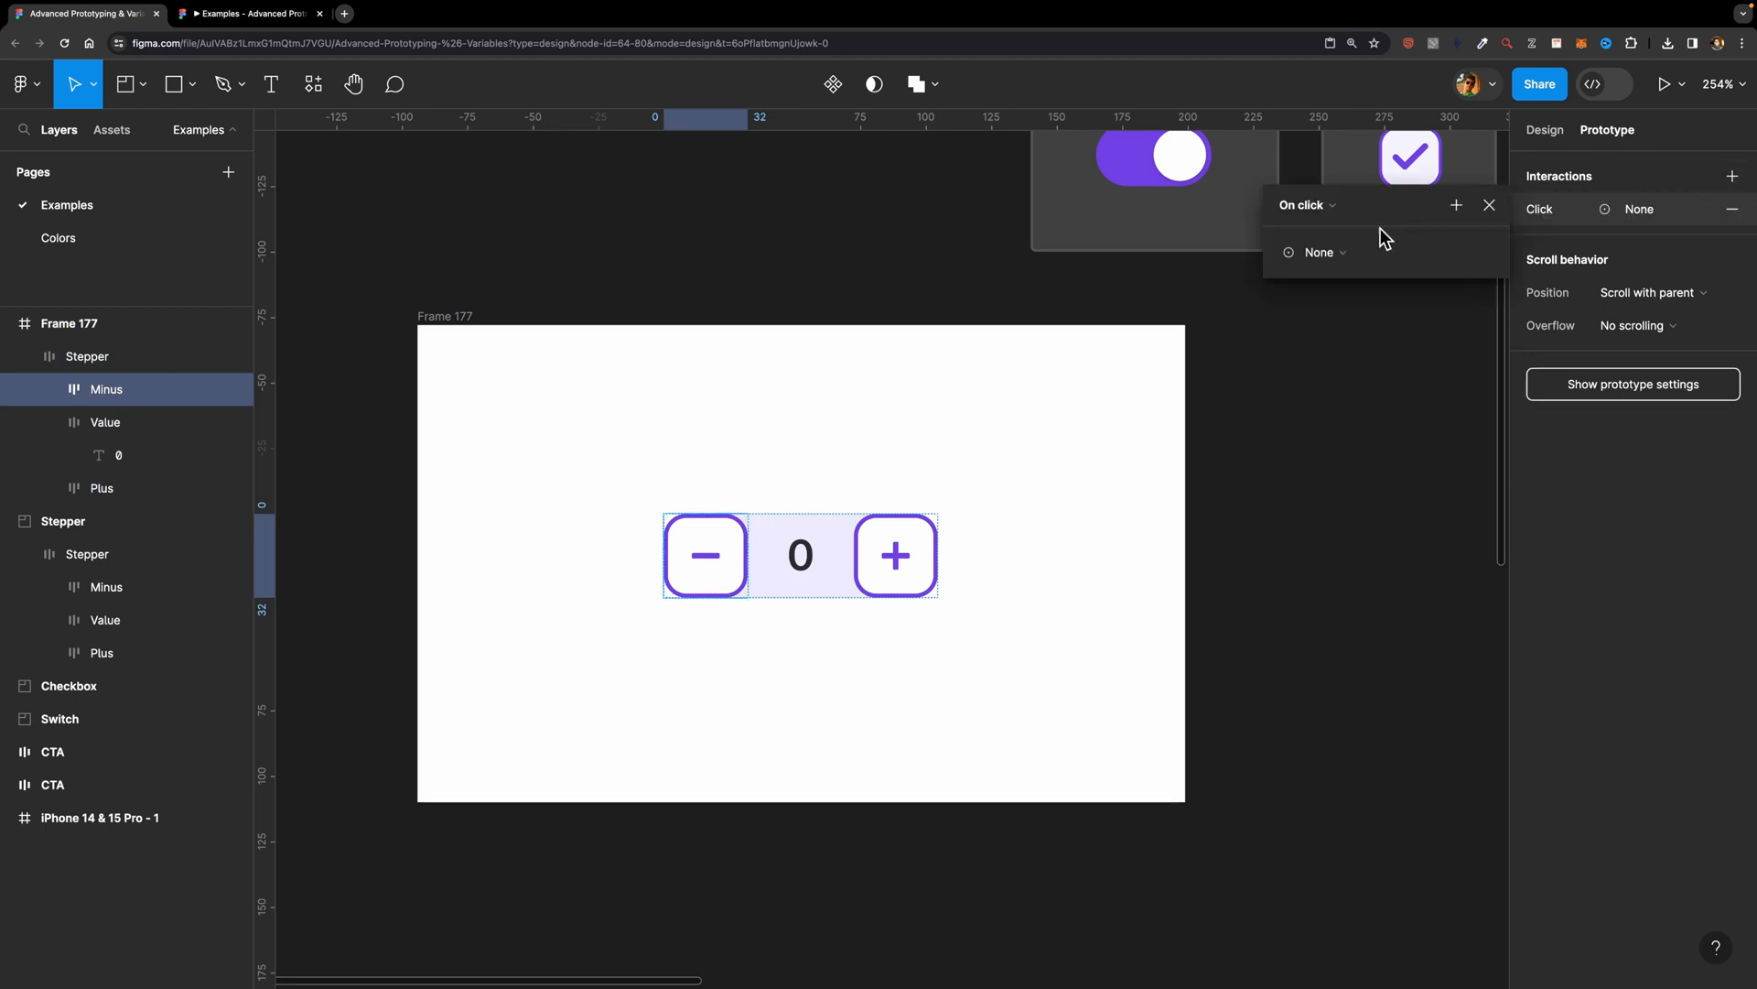
pyautogui.click(1320, 252)
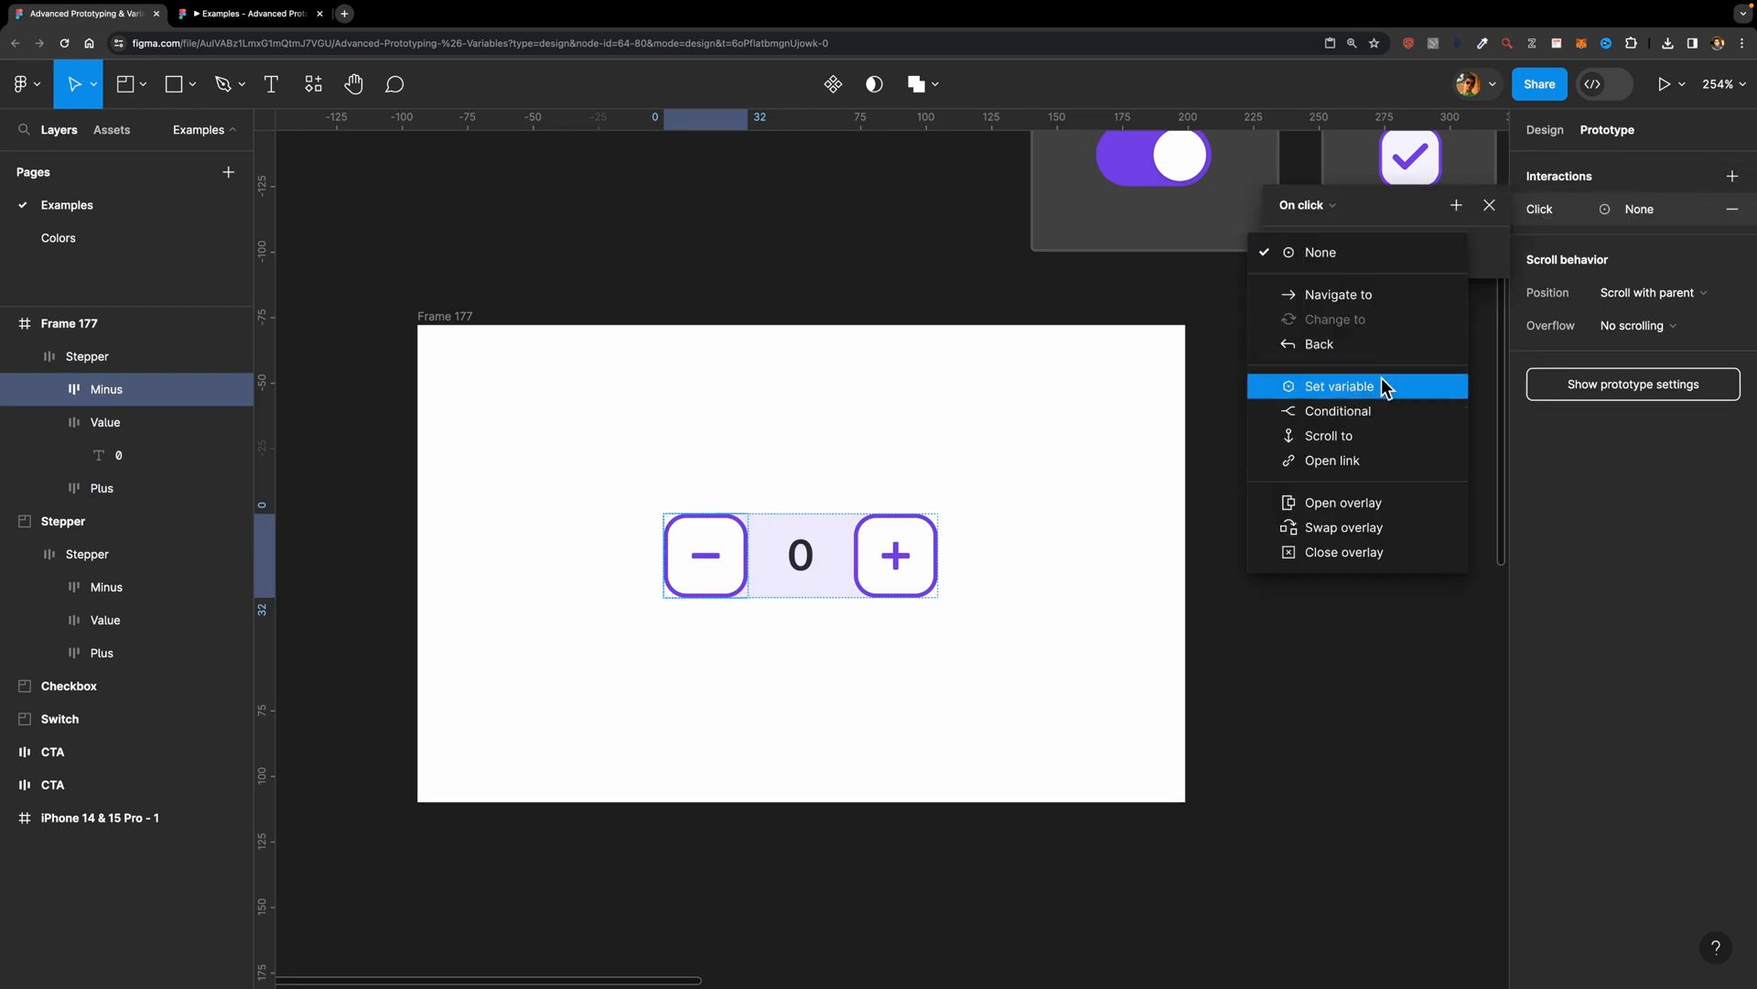
pyautogui.click(1327, 393)
pyautogui.scroll(-5, 1328, 400)
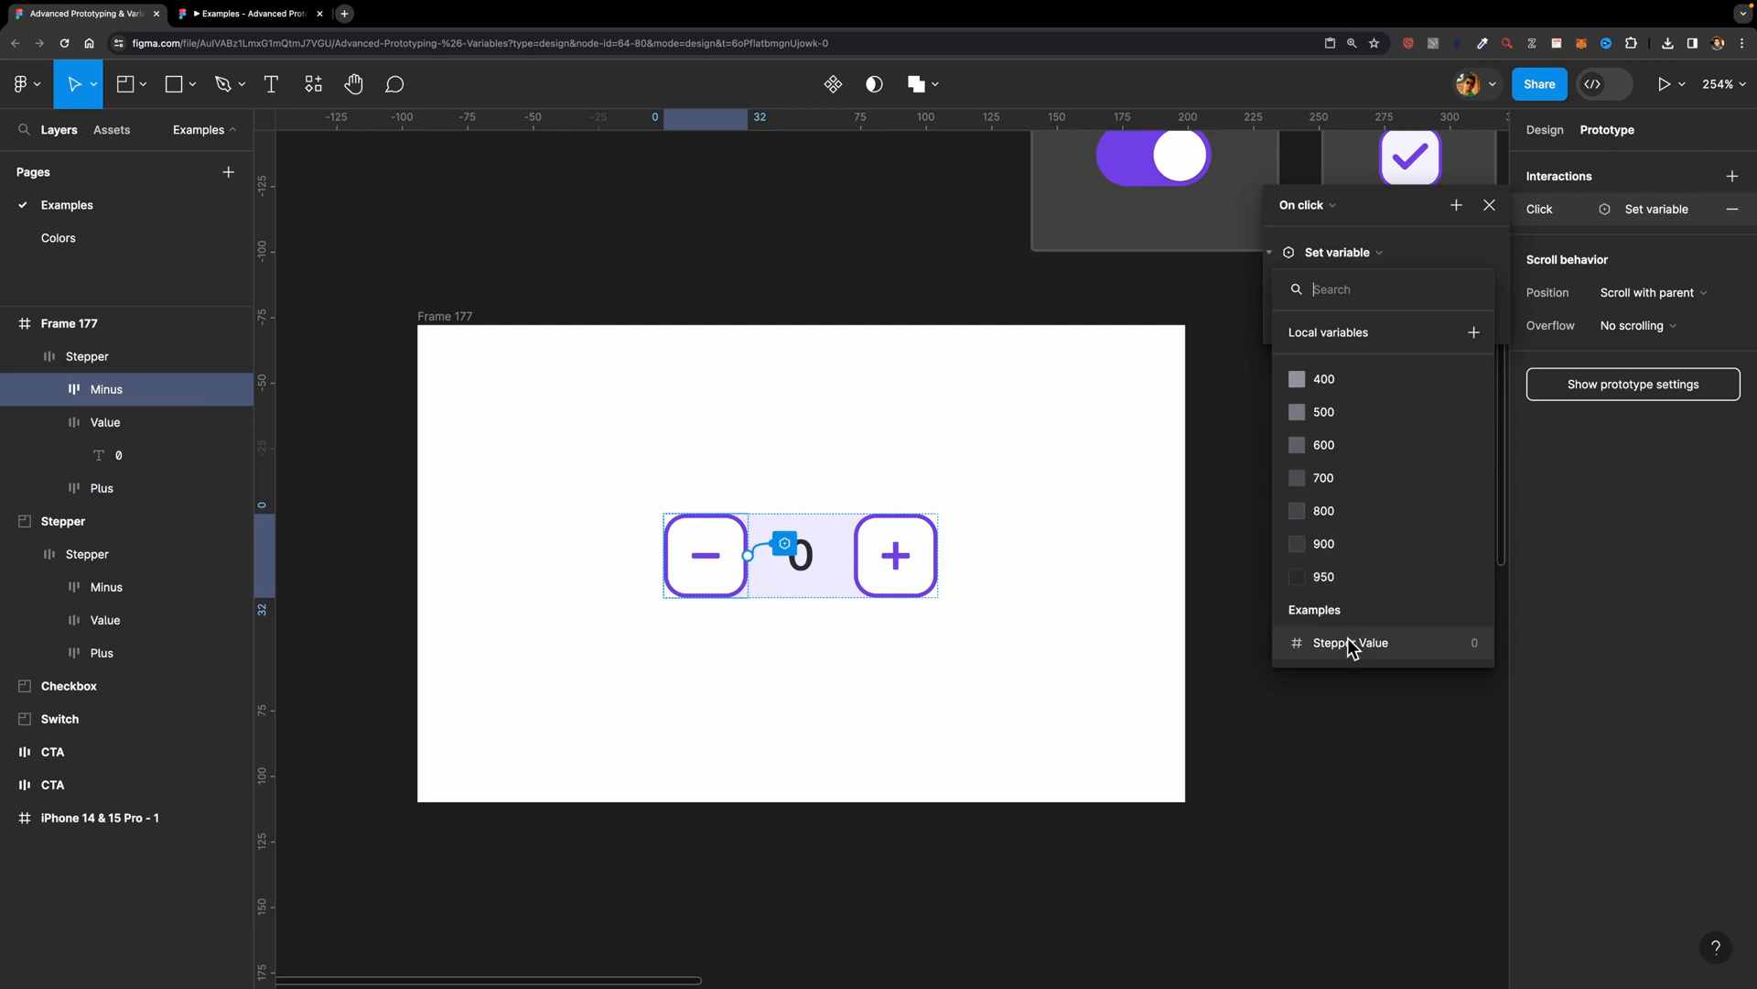
pyautogui.click(1351, 647)
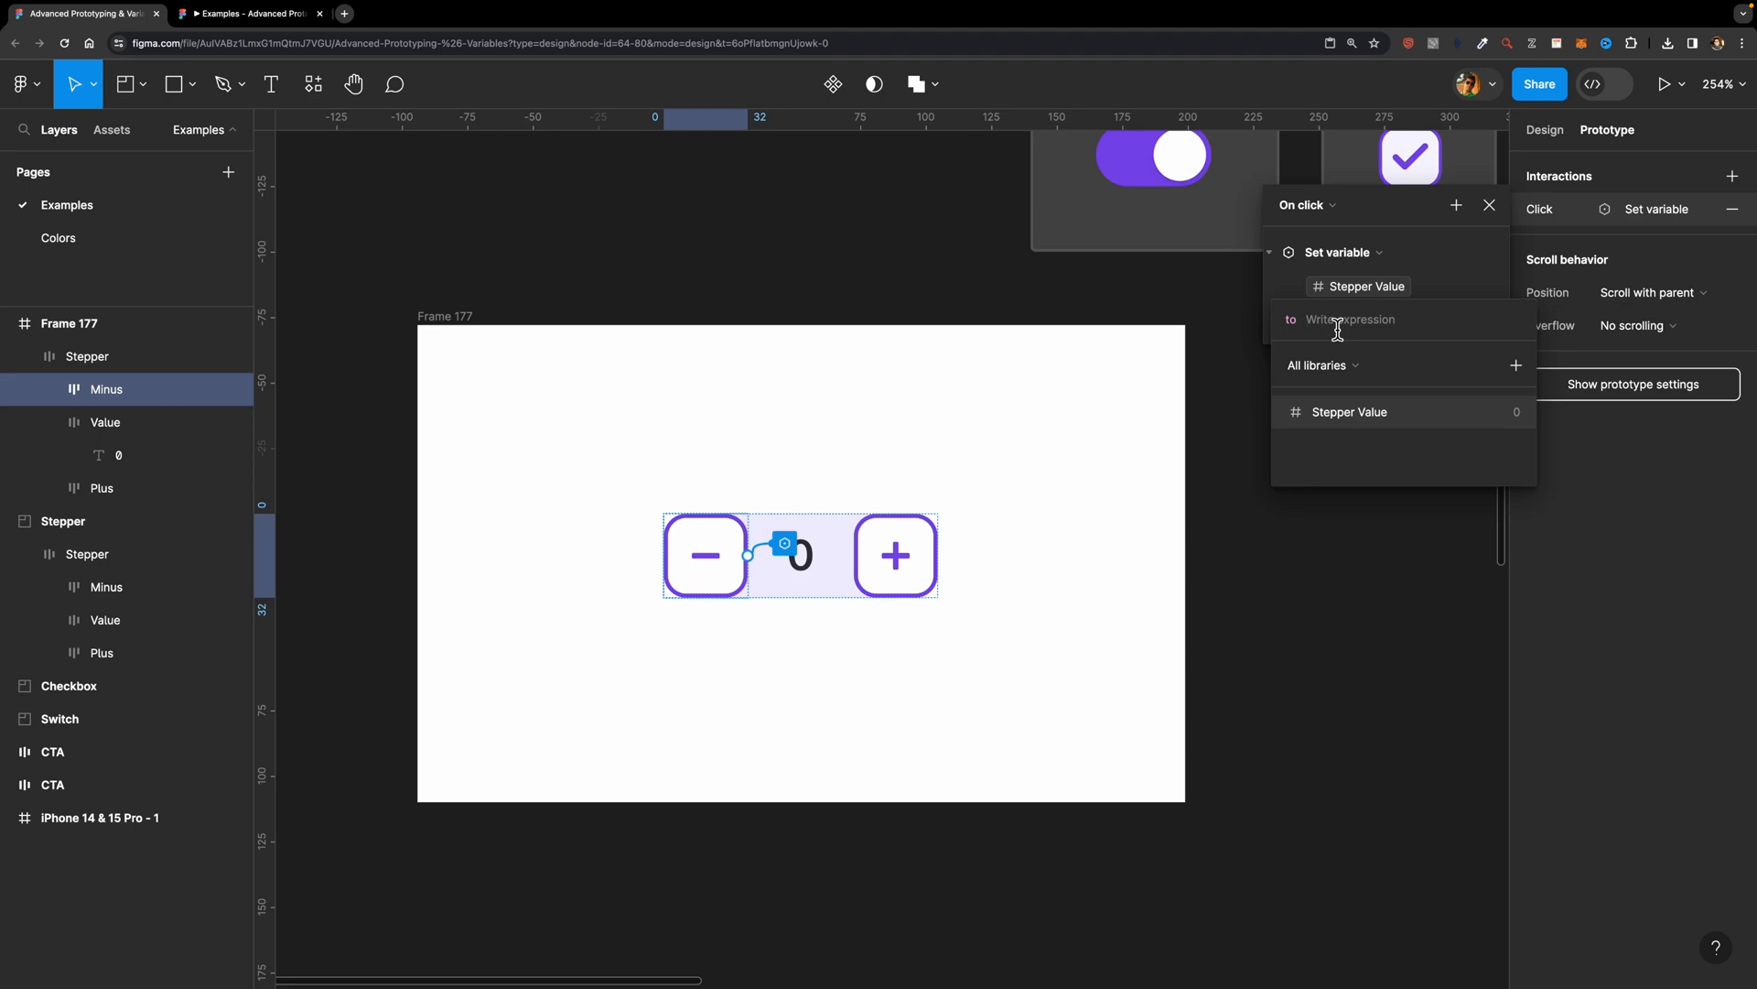
# Step: Set the Minus button's Set variable expression to Stepper Value - 1
pyautogui.click(1349, 414)
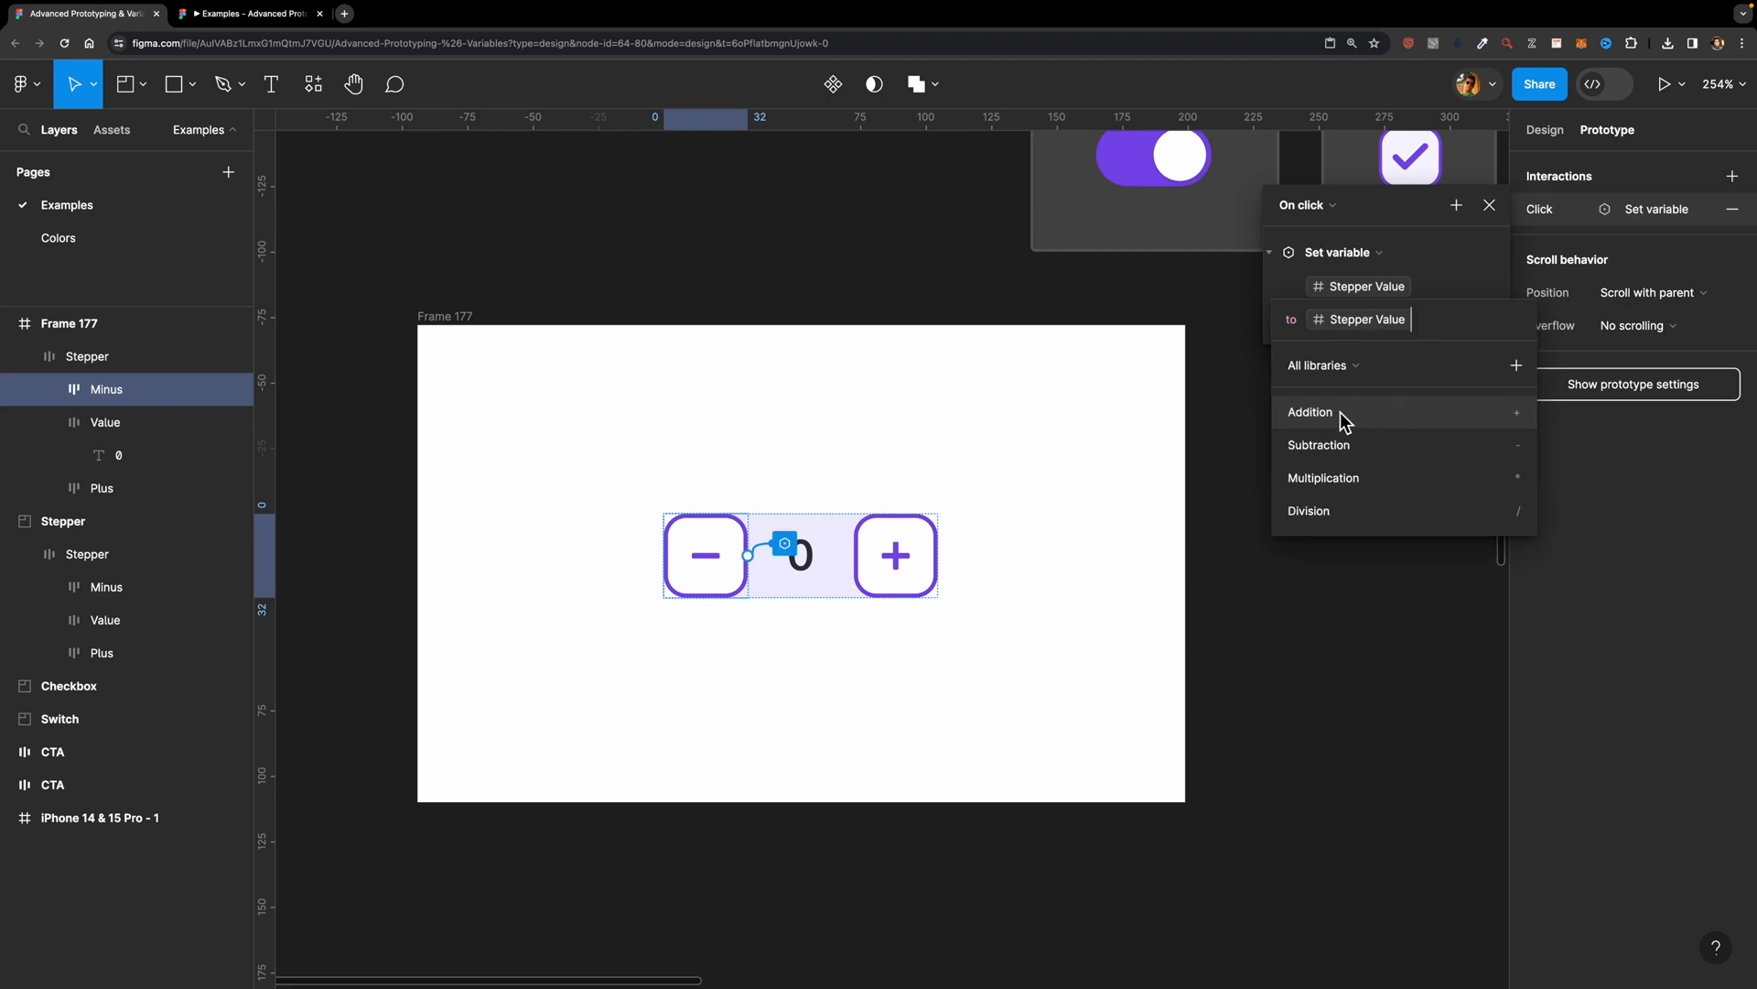
pyautogui.write('- ')
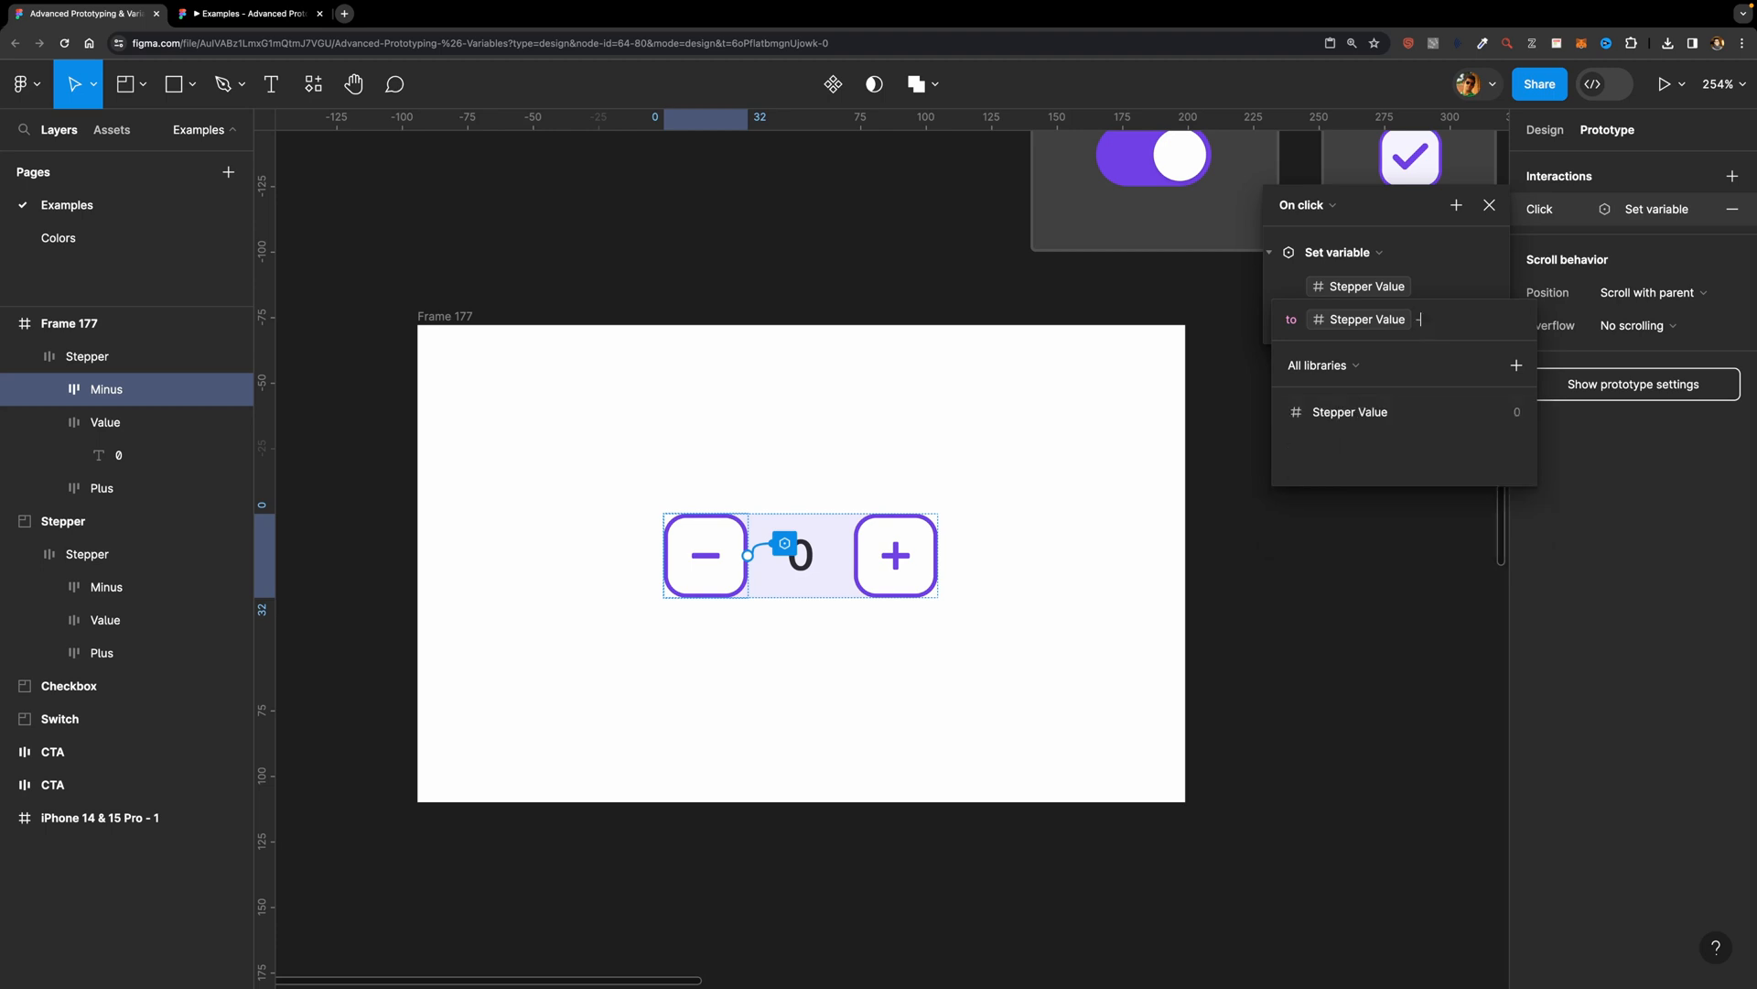
pyautogui.write('1')
pyautogui.press('Return')
# Step: Preview Frame 177 inside the editor, test the plus and minus buttons three times each, and close the preview
pyautogui.scroll(-1, 1393, 191)
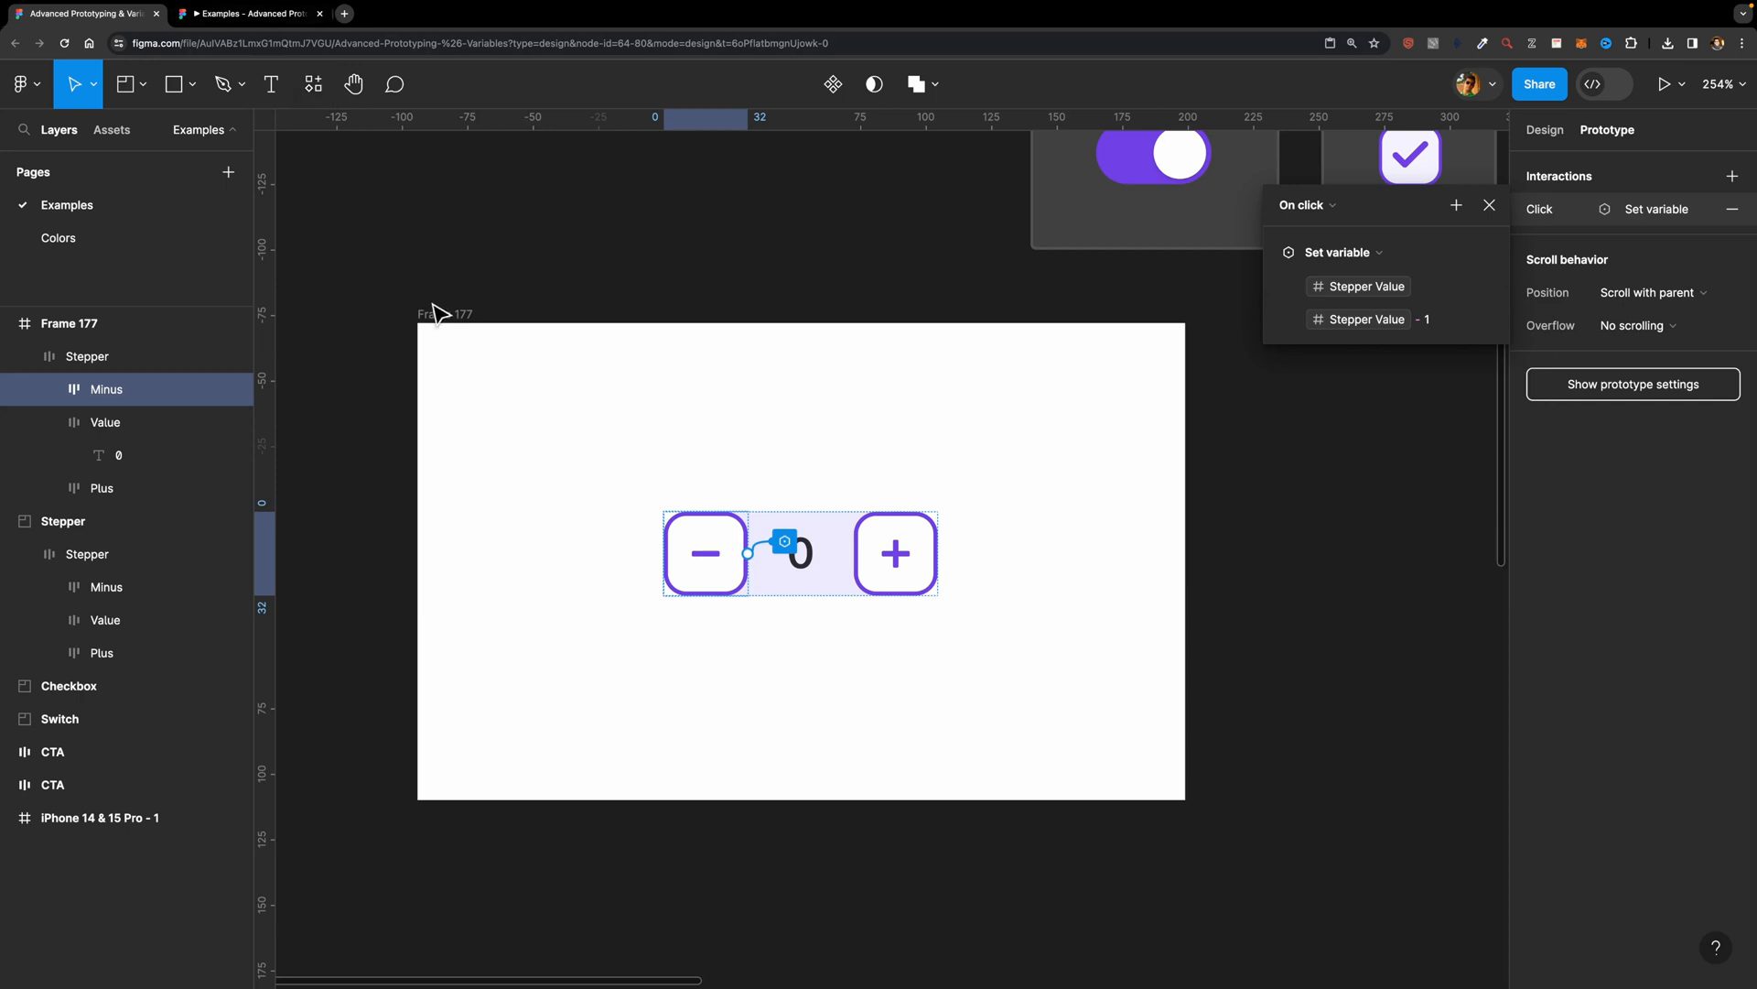
pyautogui.click(446, 314)
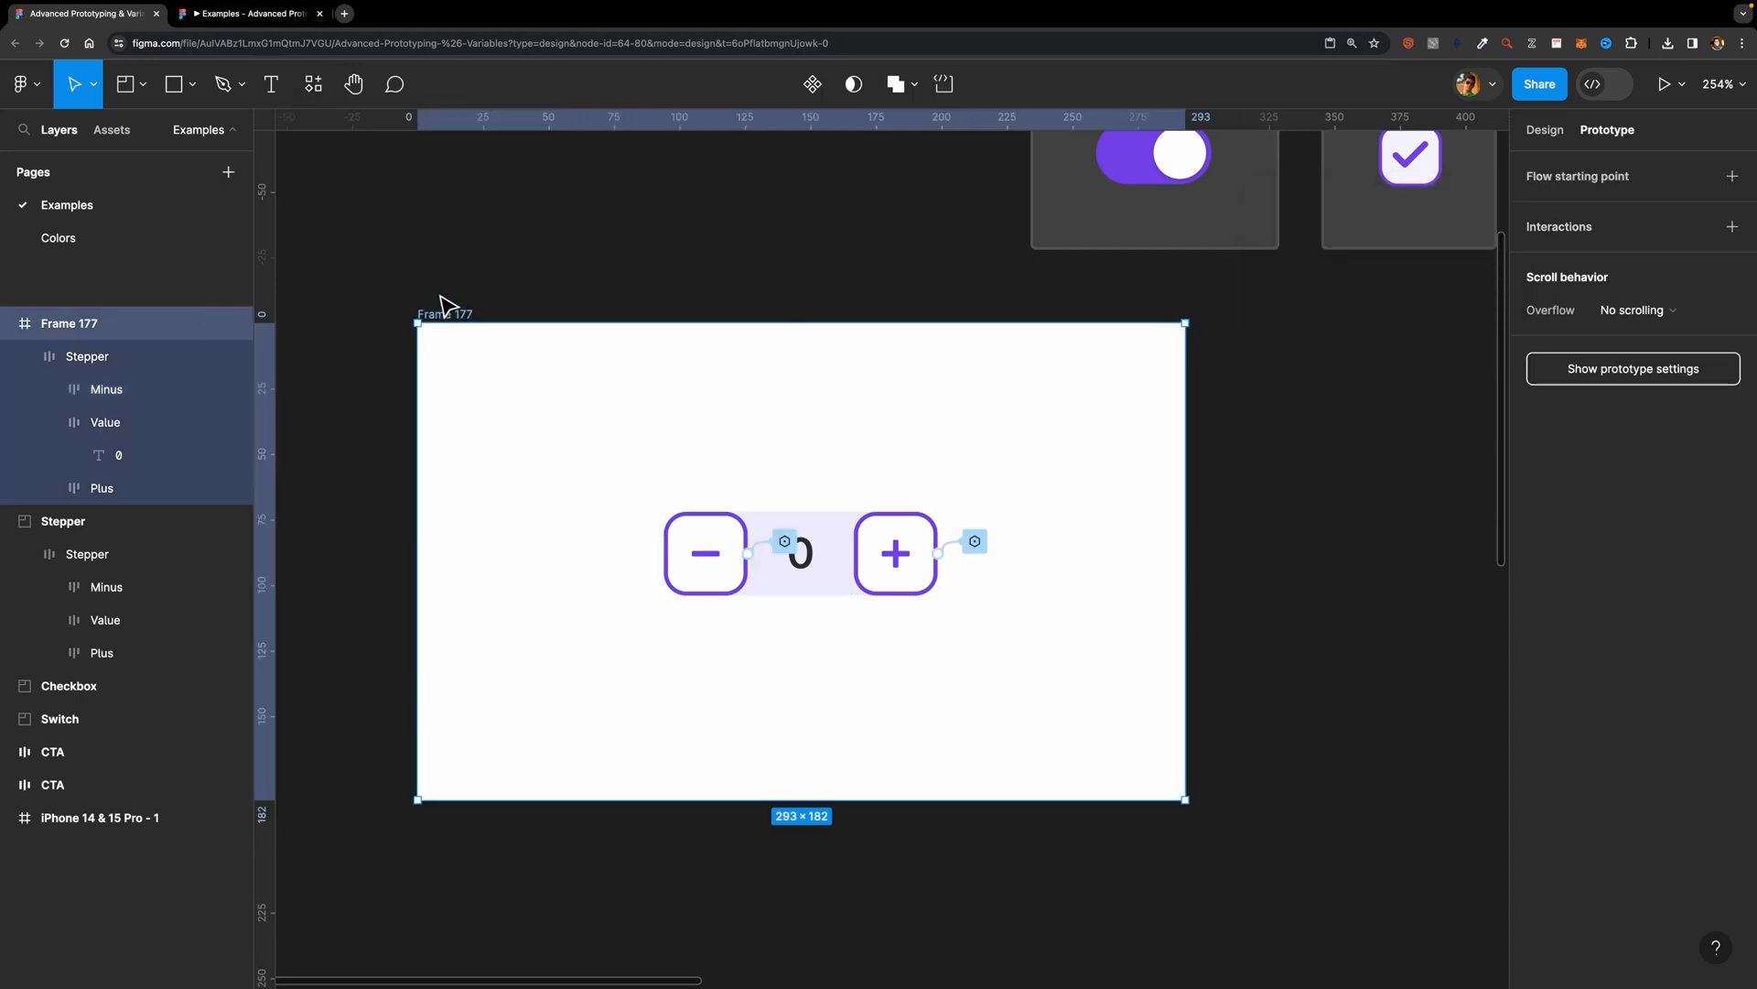
pyautogui.hotkey('shift', 'space')
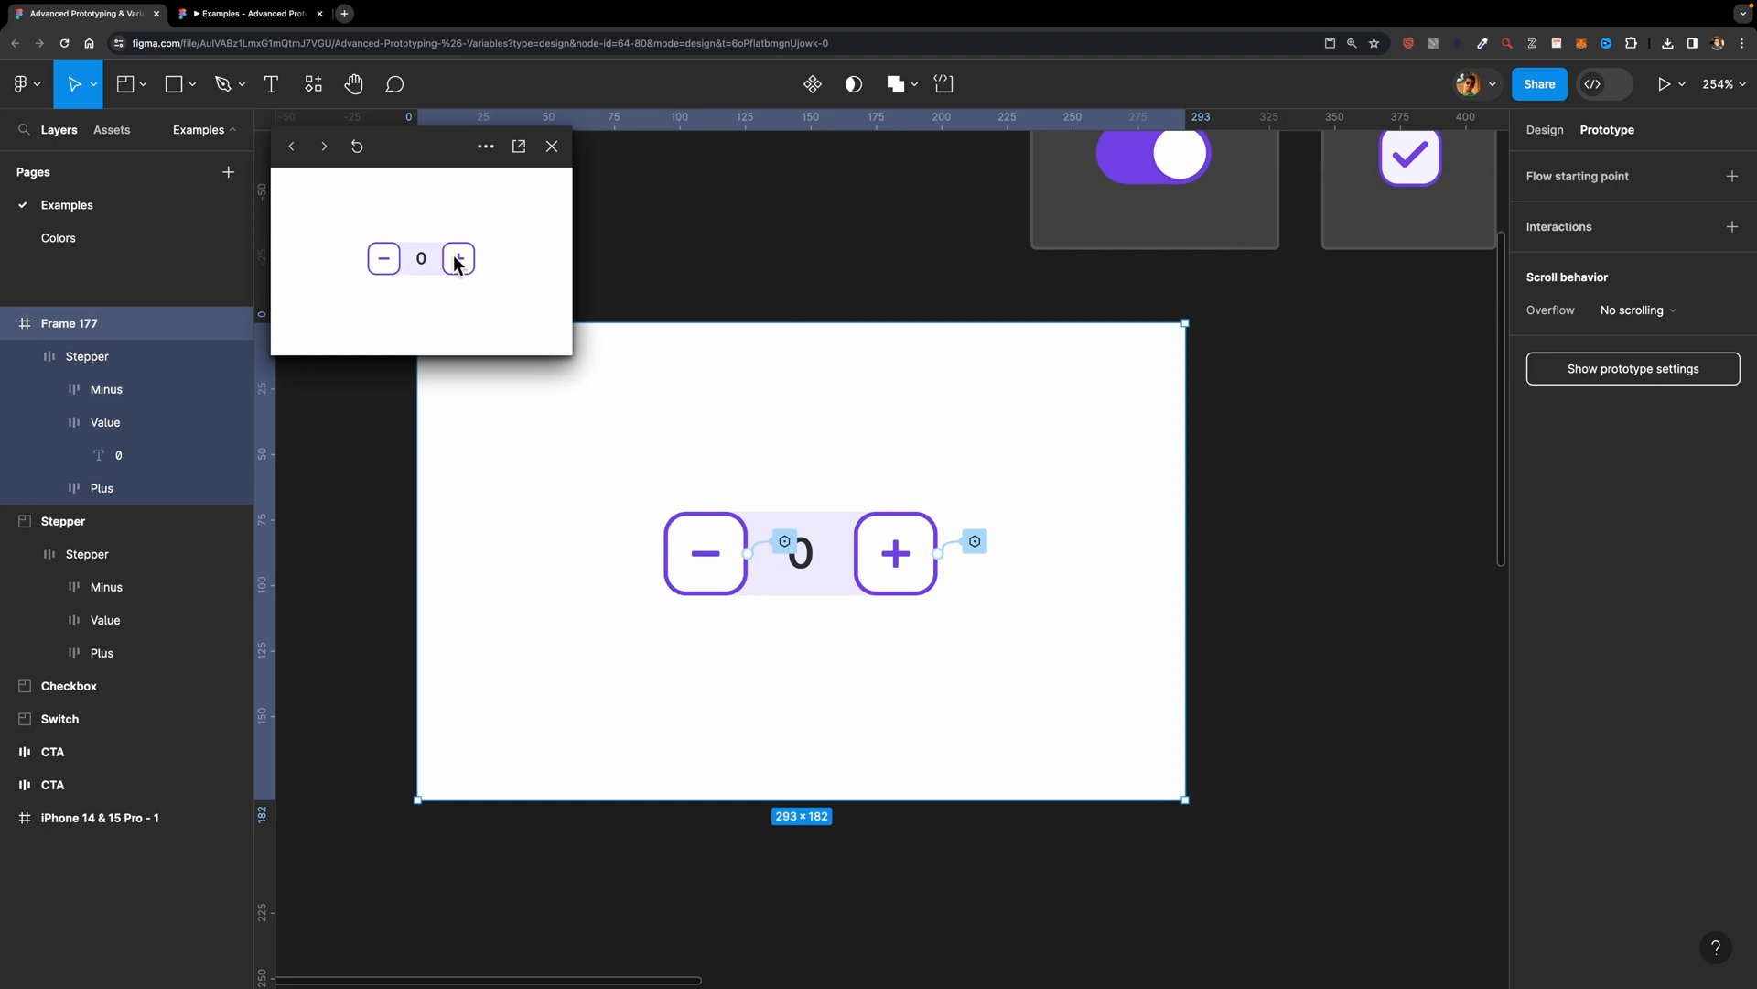
pyautogui.click(457, 263)
pyautogui.click(456, 263)
pyautogui.click(457, 262)
pyautogui.click(457, 263)
pyautogui.click(456, 262)
pyautogui.click(386, 262)
pyautogui.click(385, 263)
pyautogui.click(385, 263)
pyautogui.click(385, 263)
pyautogui.click(386, 263)
pyautogui.click(546, 147)
# Step: Switch to the open prototype presentation and test whether the minus button can take the stepper below zero
pyautogui.click(251, 20)
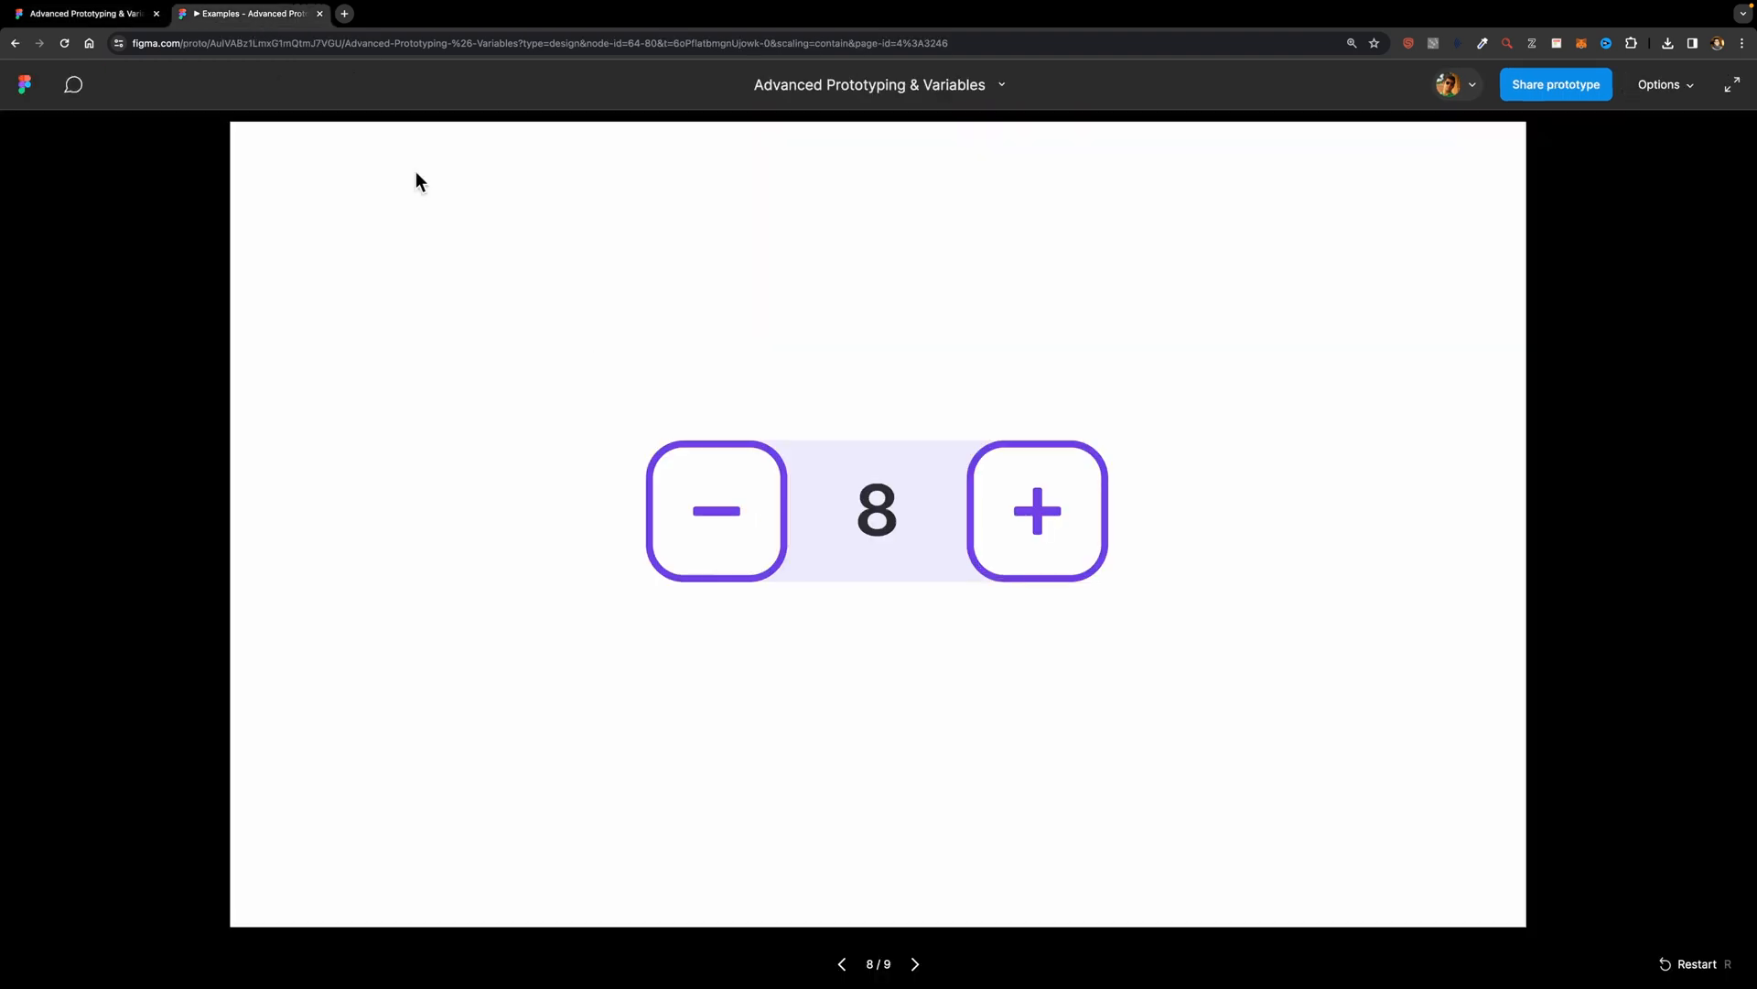
pyautogui.click(730, 517)
pyautogui.click(731, 517)
pyautogui.click(730, 516)
pyautogui.click(730, 517)
pyautogui.click(729, 512)
pyautogui.click(728, 510)
pyautogui.click(729, 511)
pyautogui.click(728, 508)
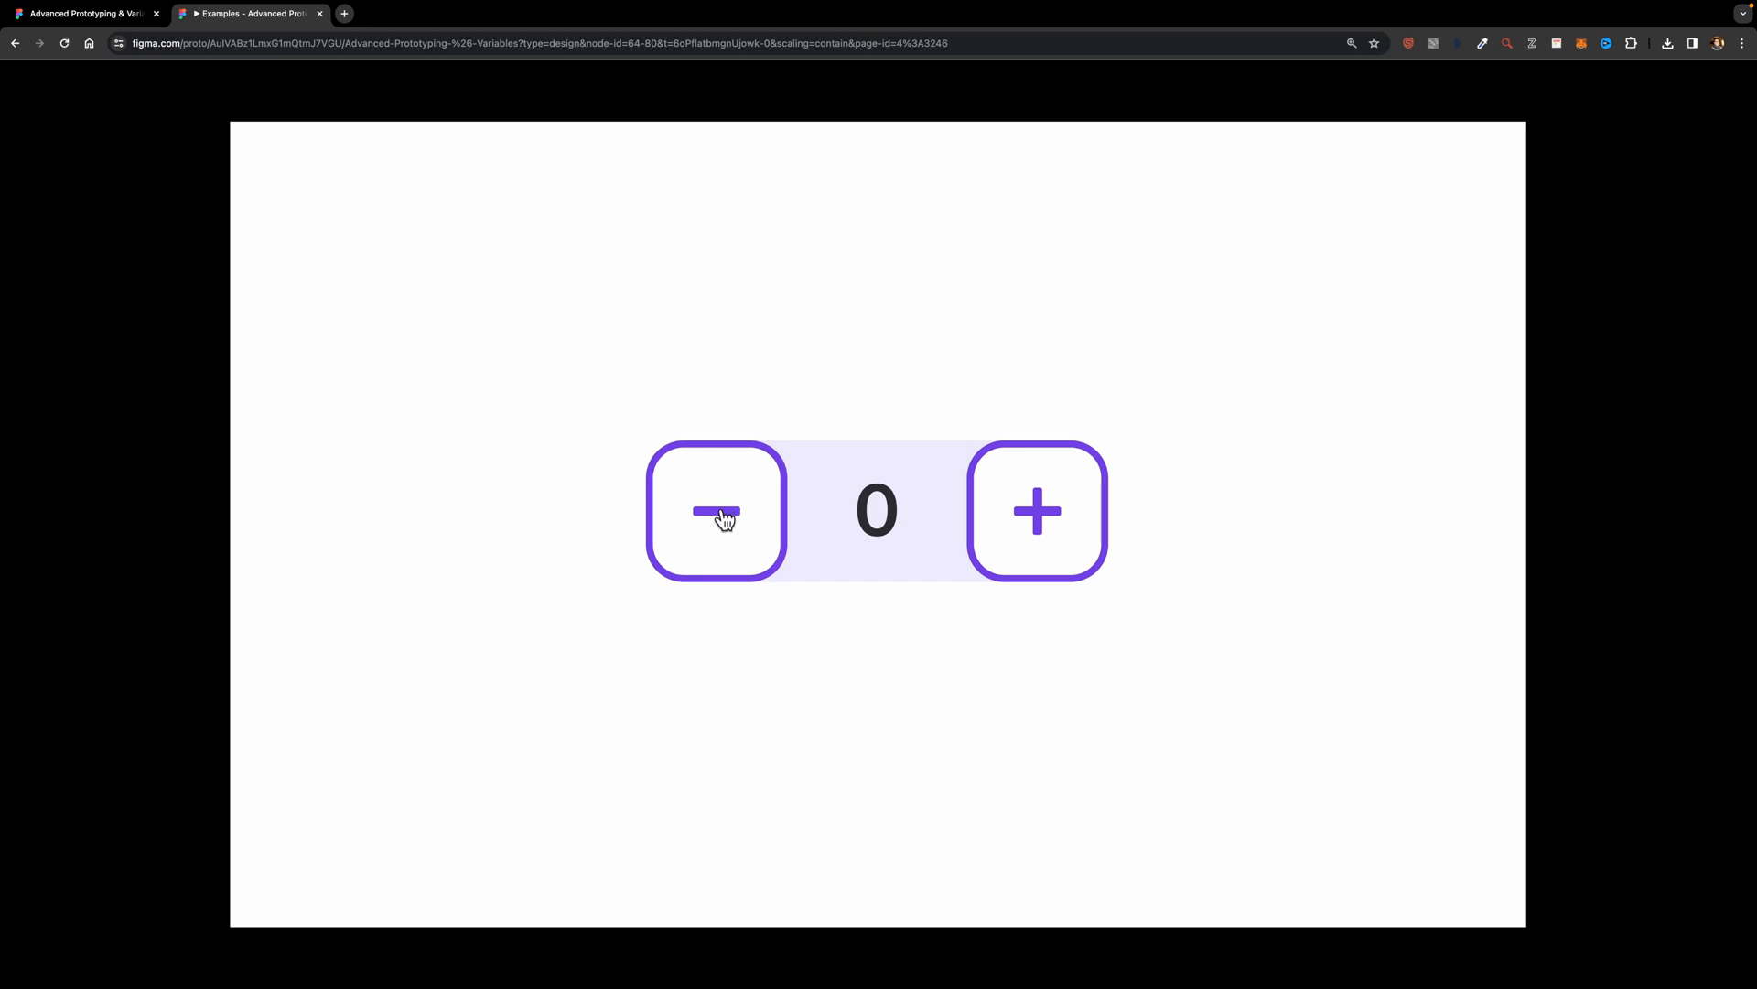
pyautogui.click(723, 518)
pyautogui.click(723, 518)
pyautogui.click(723, 518)
pyautogui.click(723, 518)
pyautogui.click(723, 518)
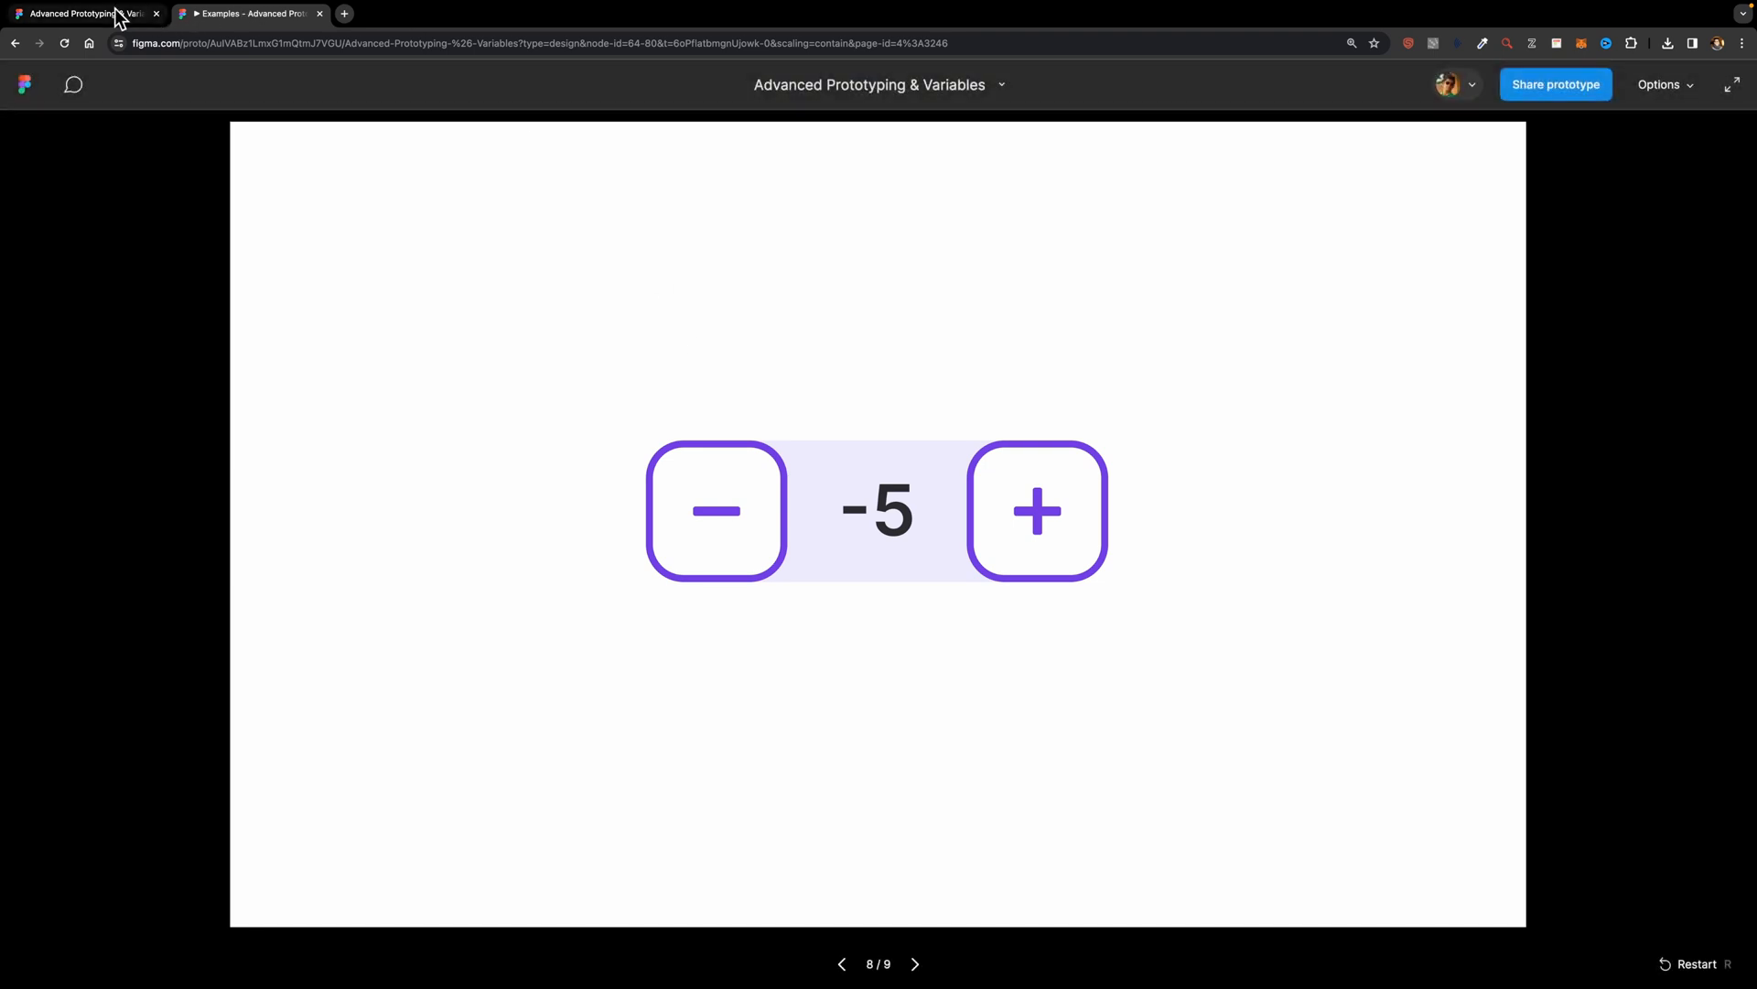
# Step: Return to the design file and change the Minus button's on-click action from Set variable to Conditional
pyautogui.click(122, 13)
pyautogui.click(707, 558)
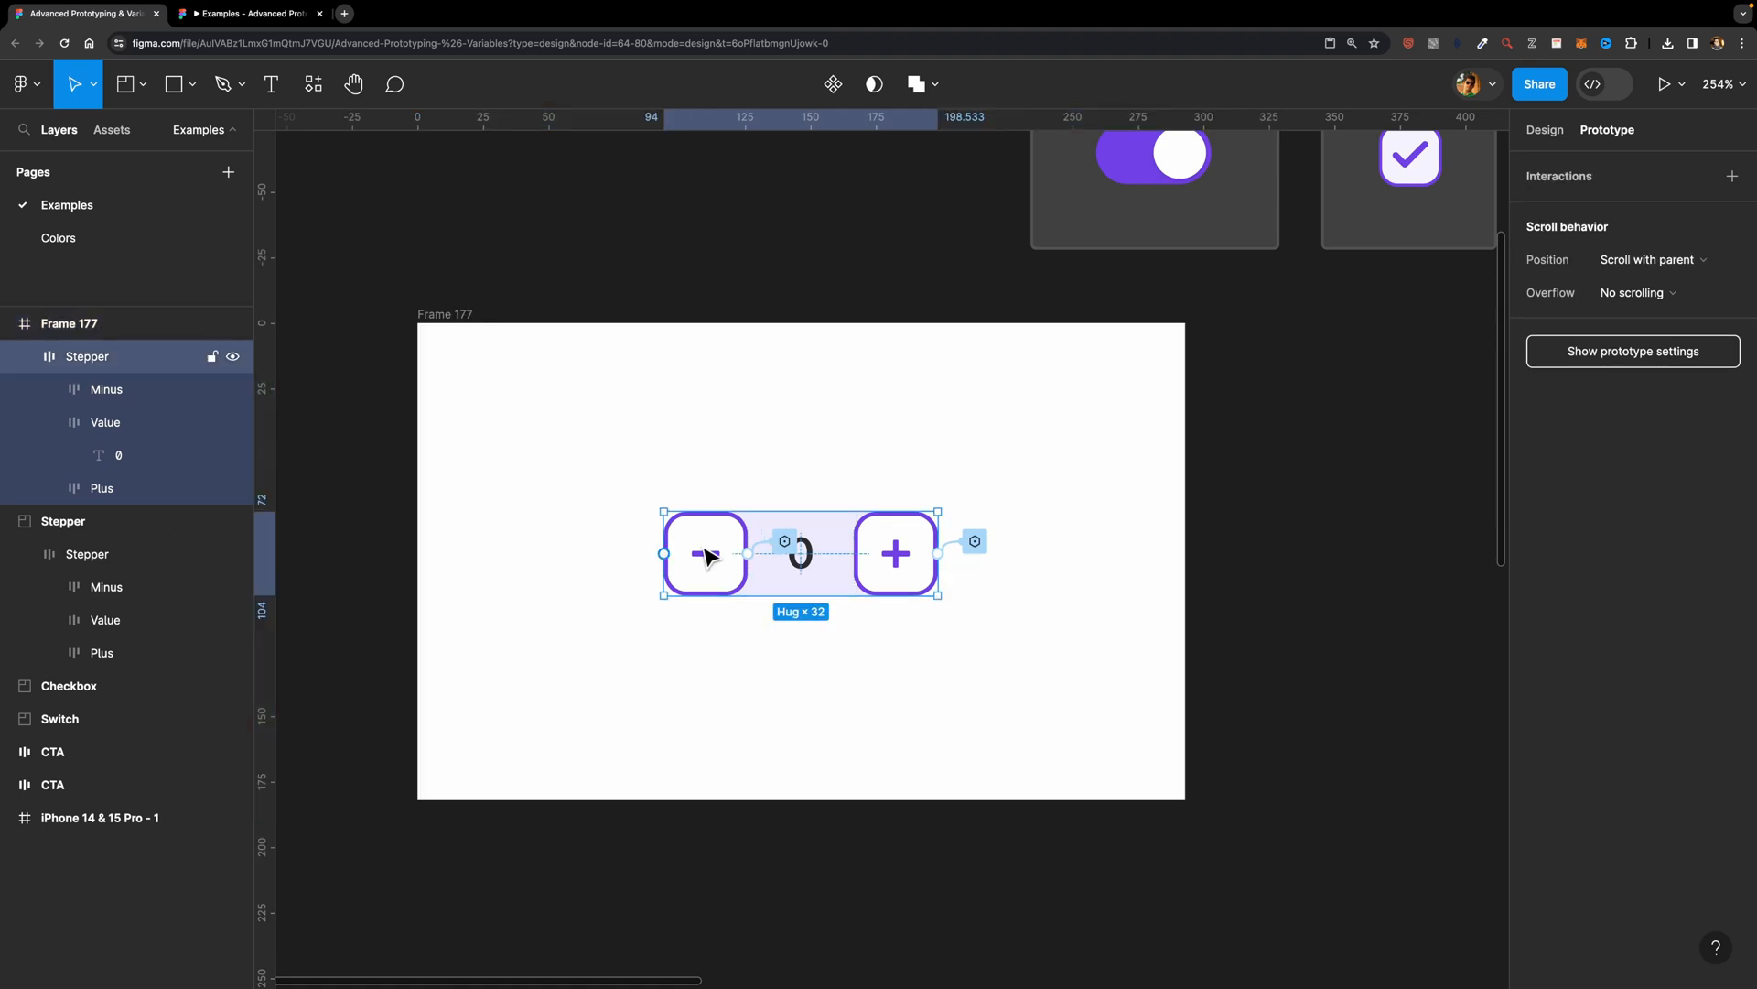
pyautogui.click(723, 547)
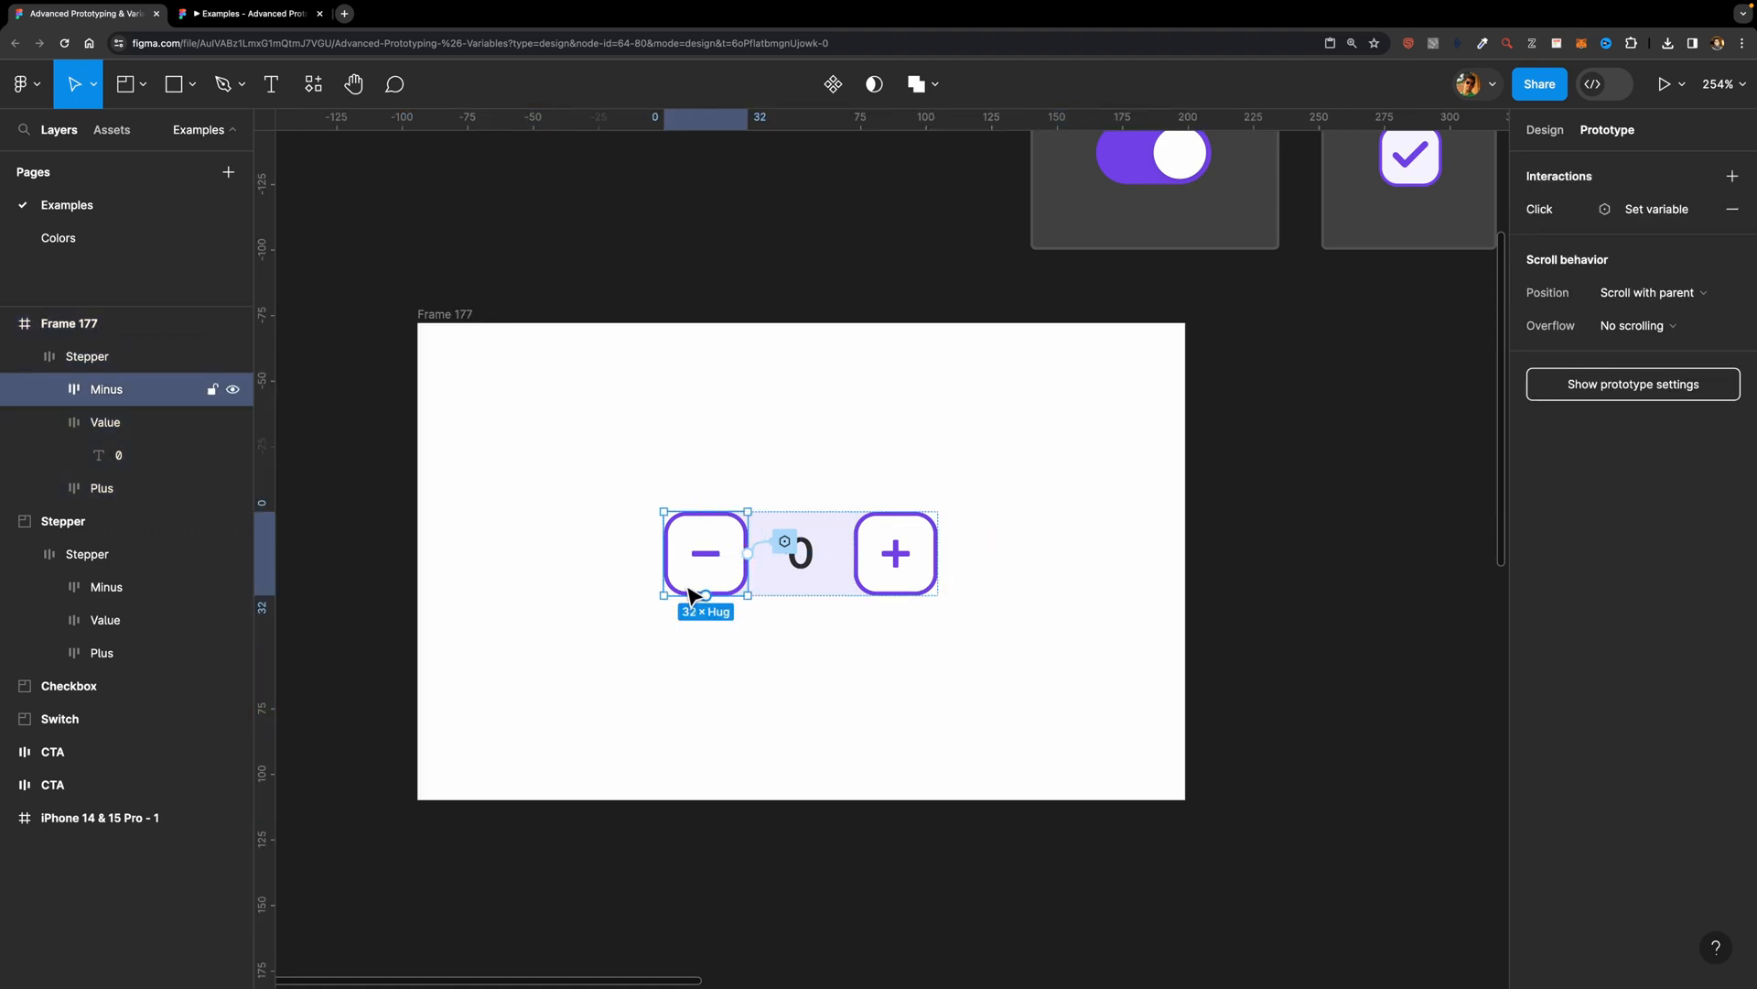
pyautogui.click(1584, 212)
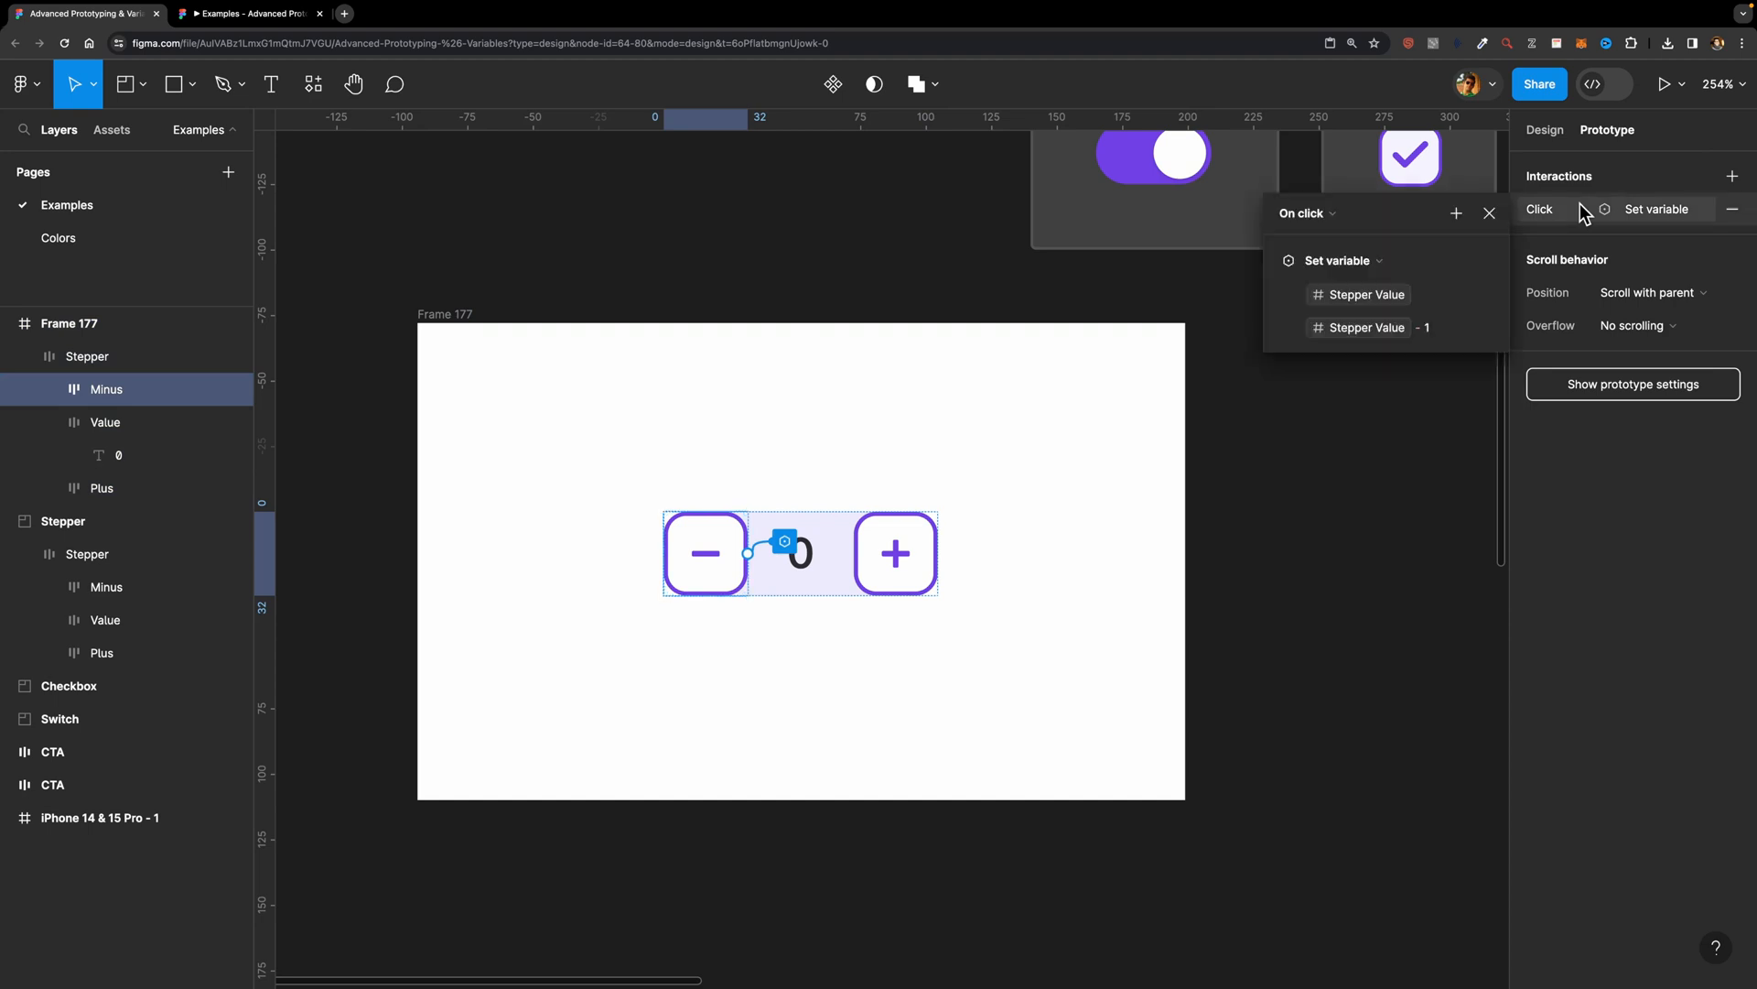
pyautogui.click(1415, 272)
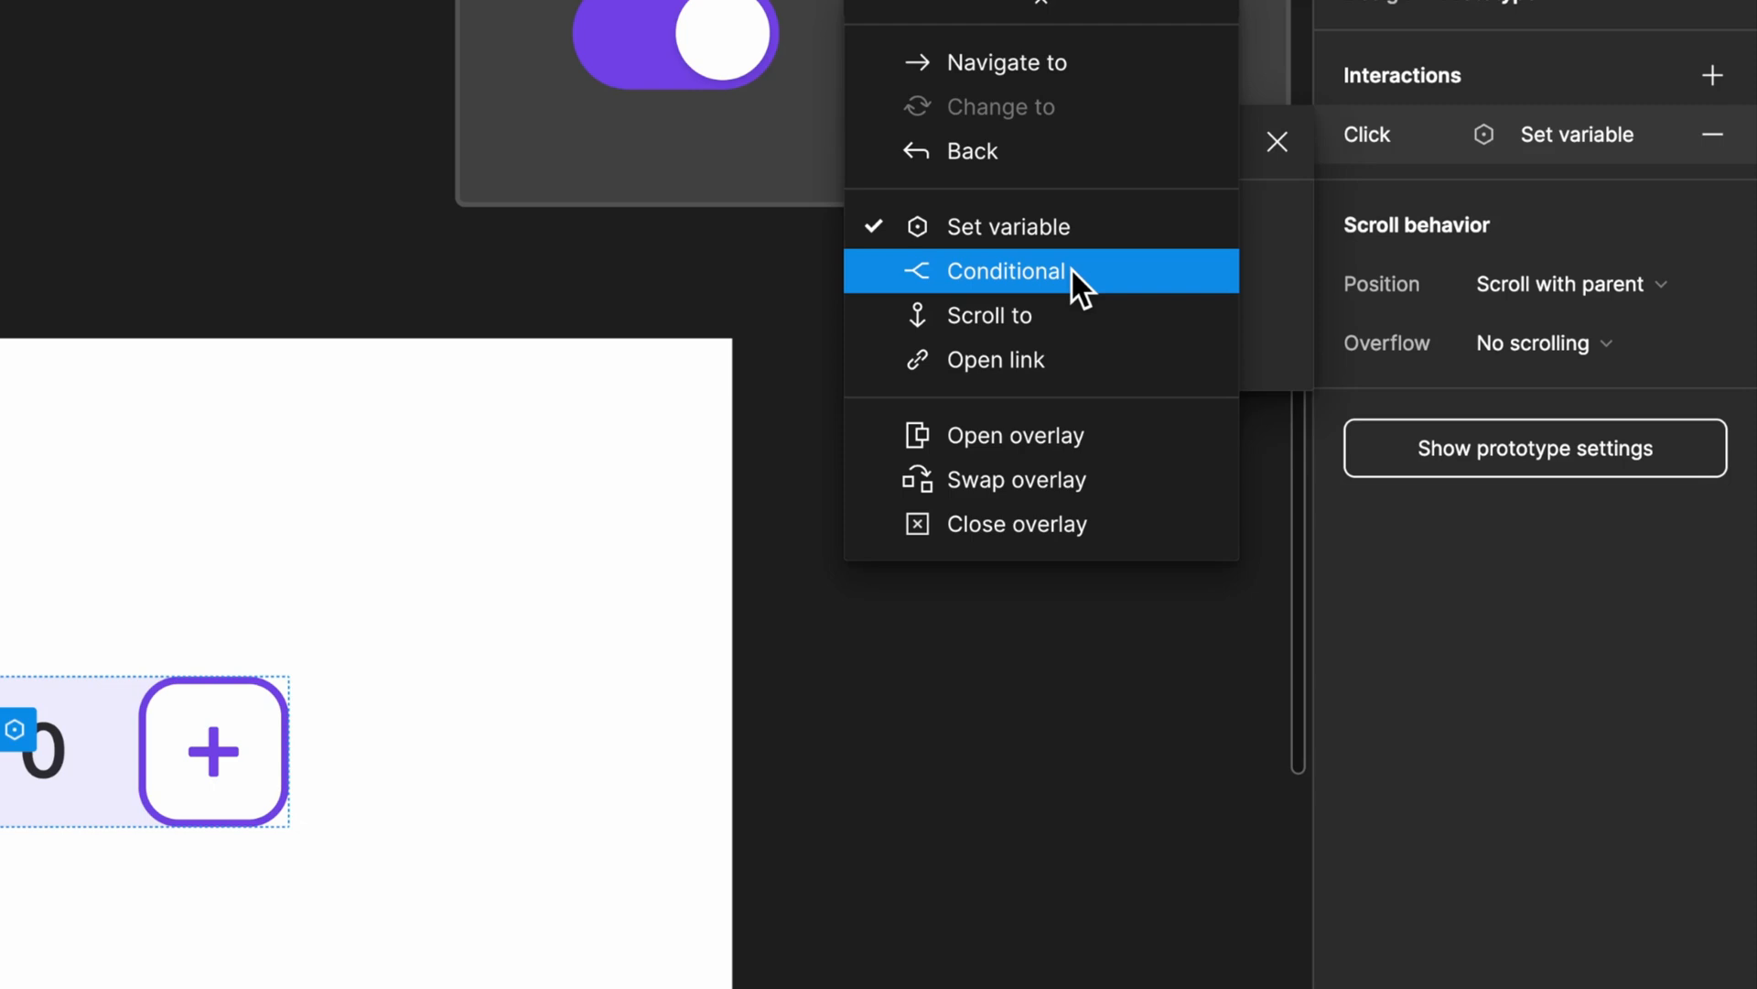
pyautogui.click(998, 277)
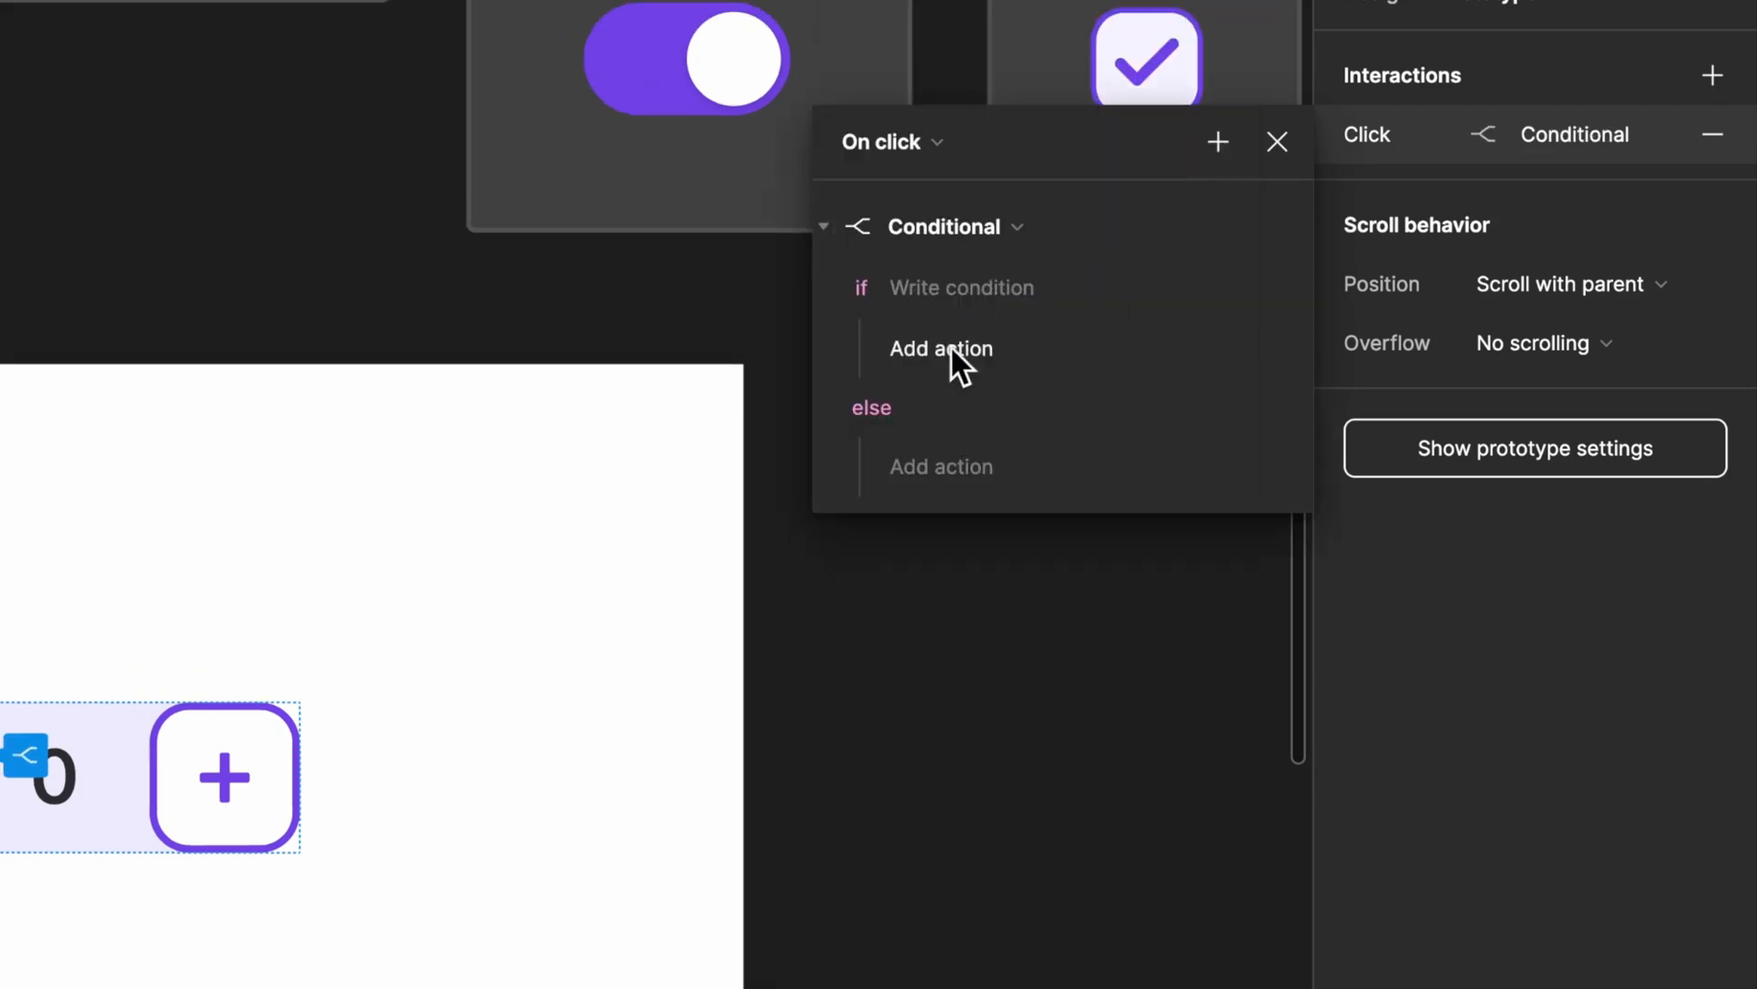
# Step: Write the Minus button's if condition as Stepper Value != 0
pyautogui.scroll(1, 905, 268)
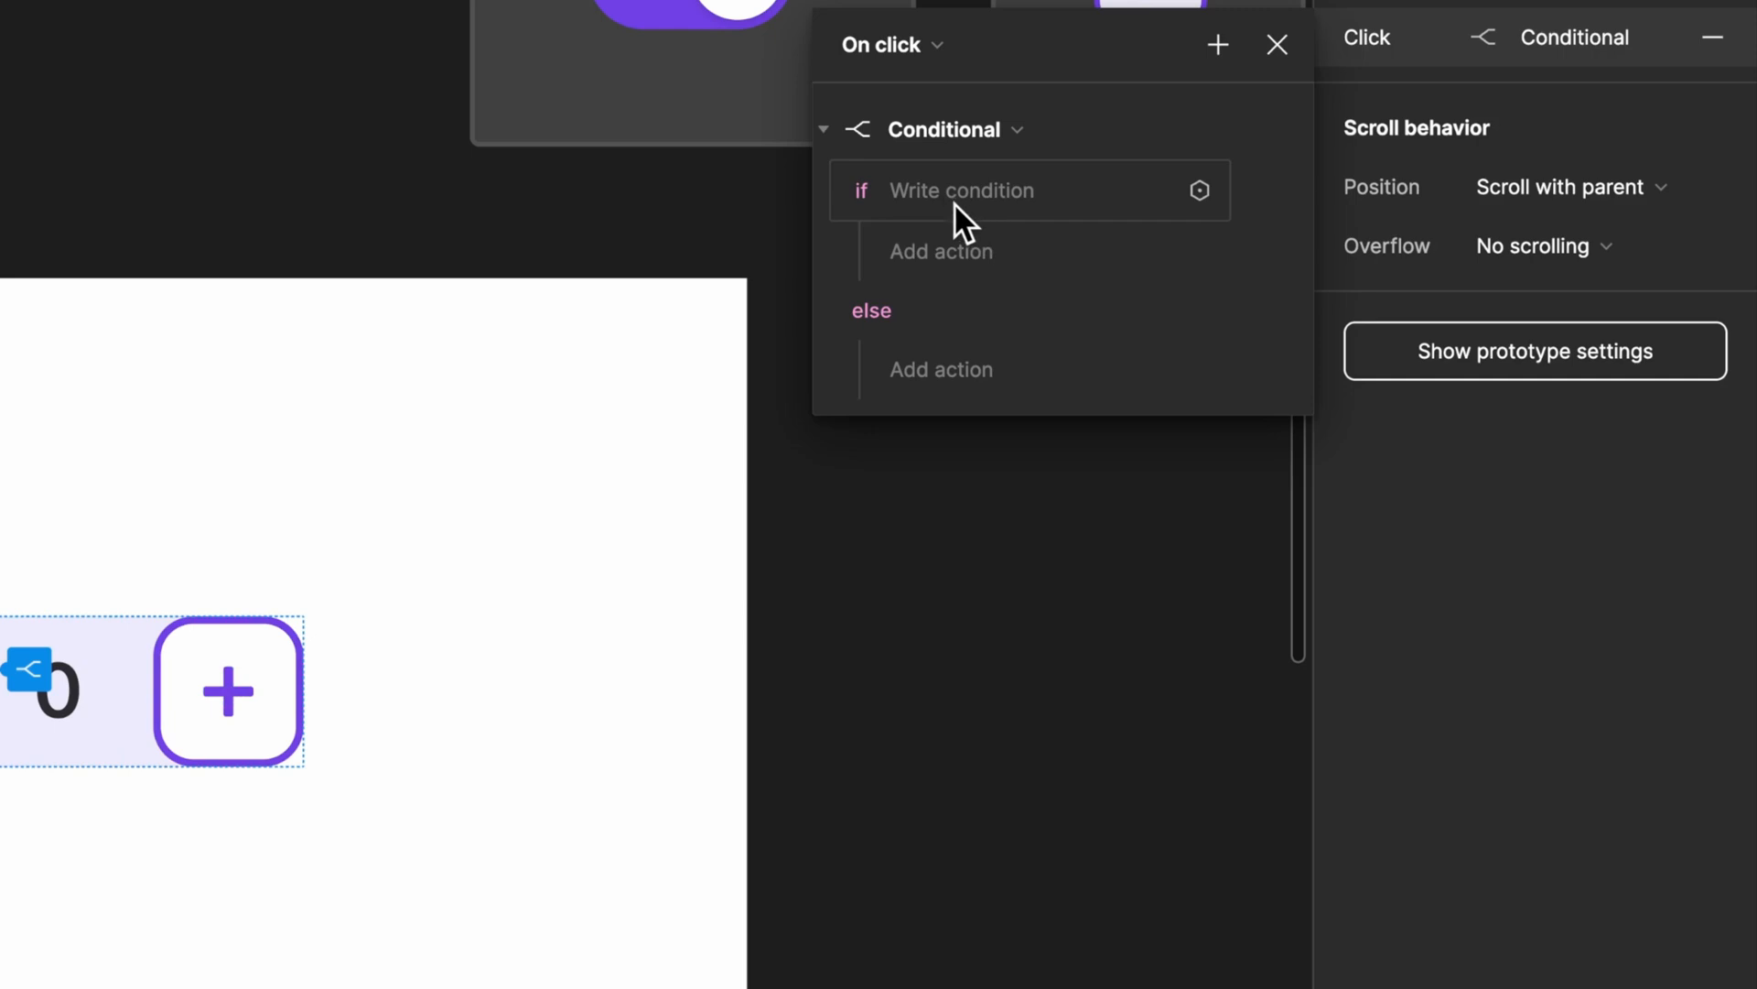
pyautogui.click(1308, 298)
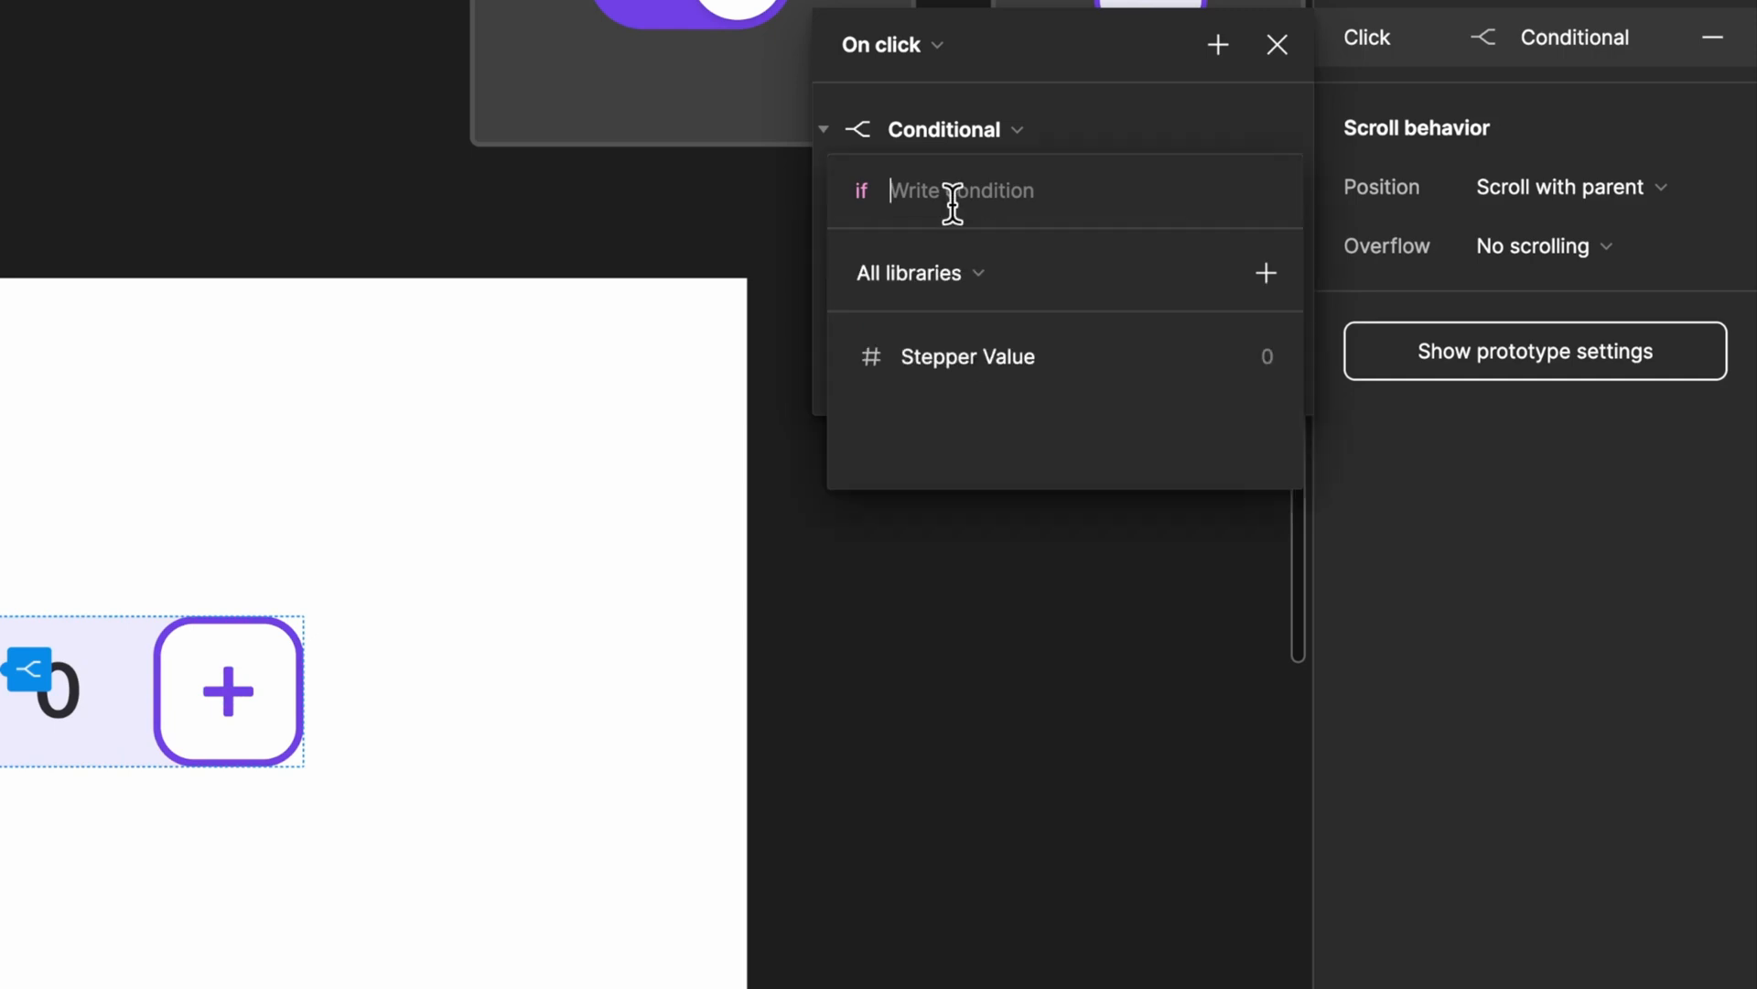
pyautogui.click(931, 357)
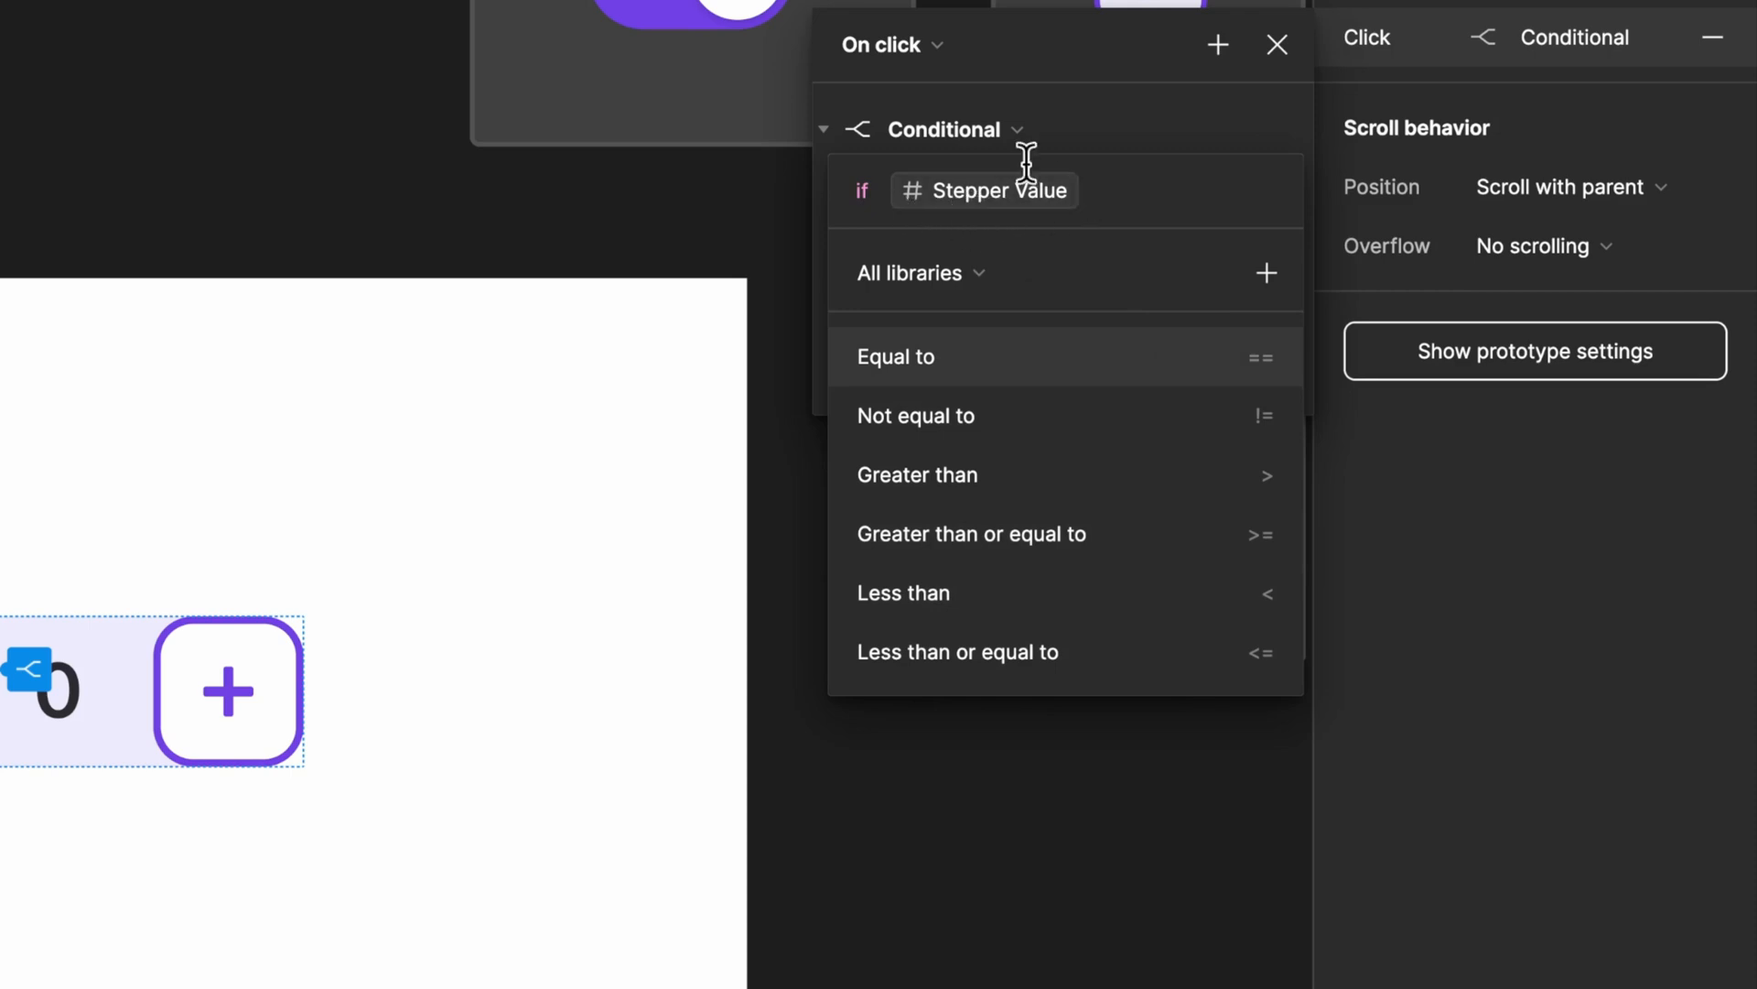
pyautogui.click(985, 425)
pyautogui.write('0')
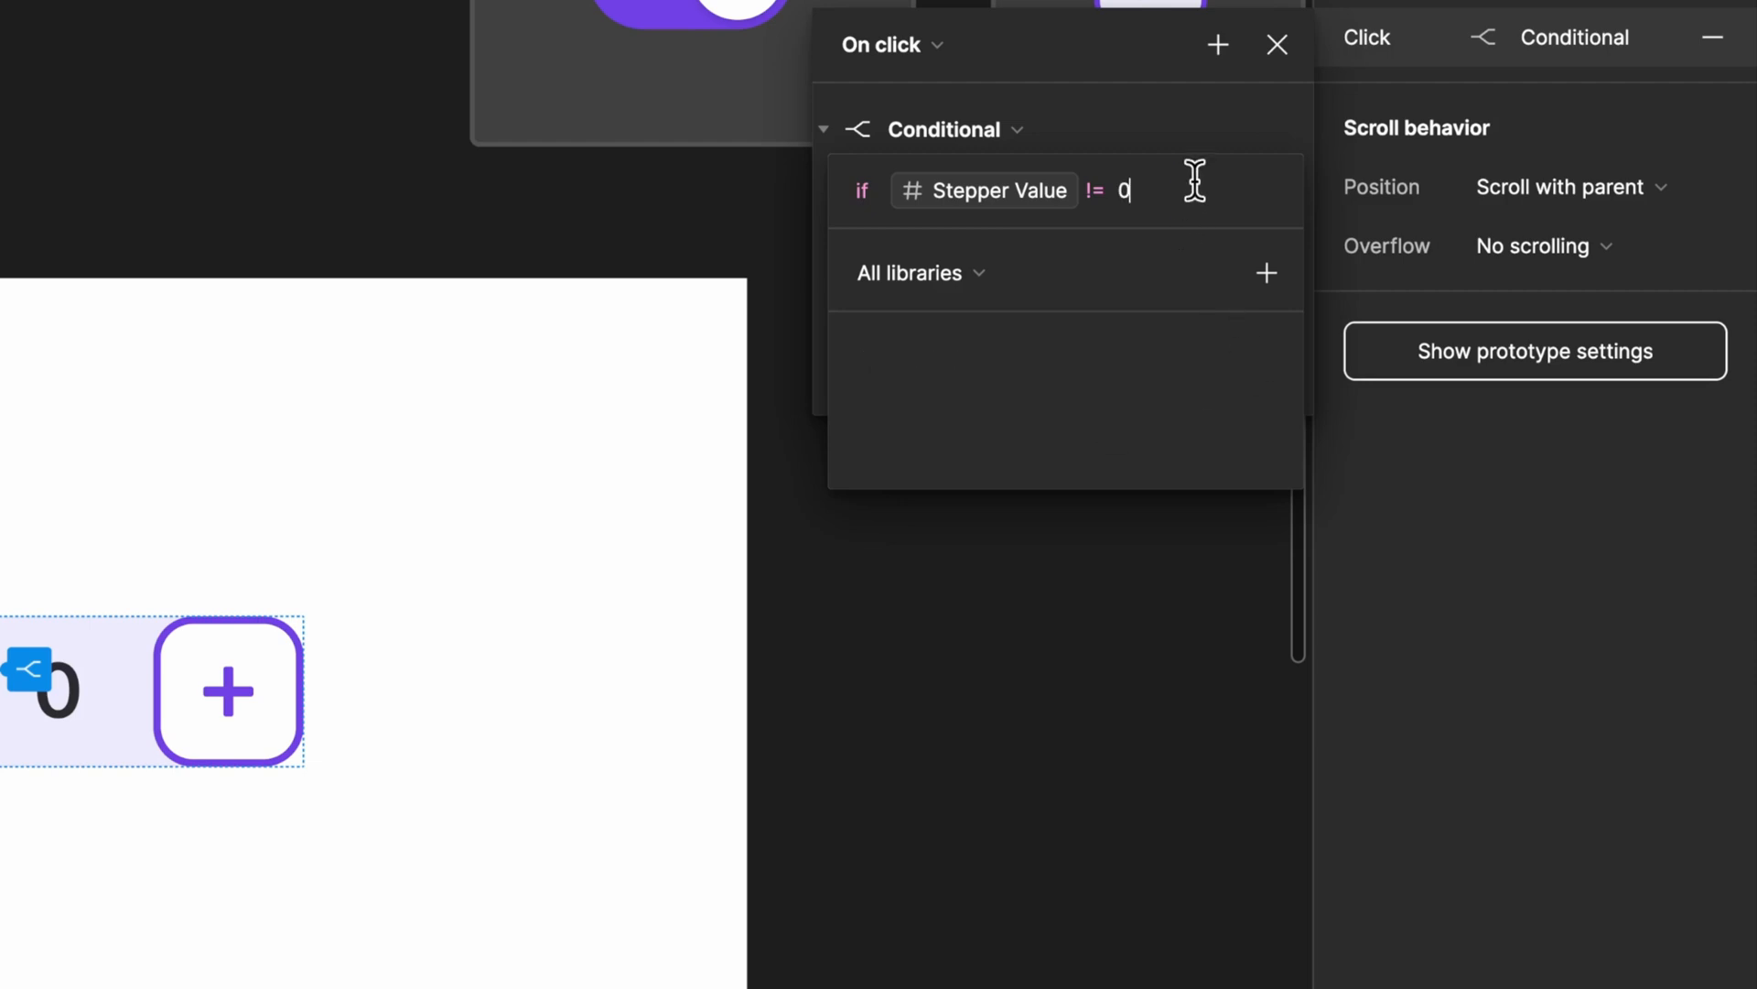
pyautogui.click(1183, 115)
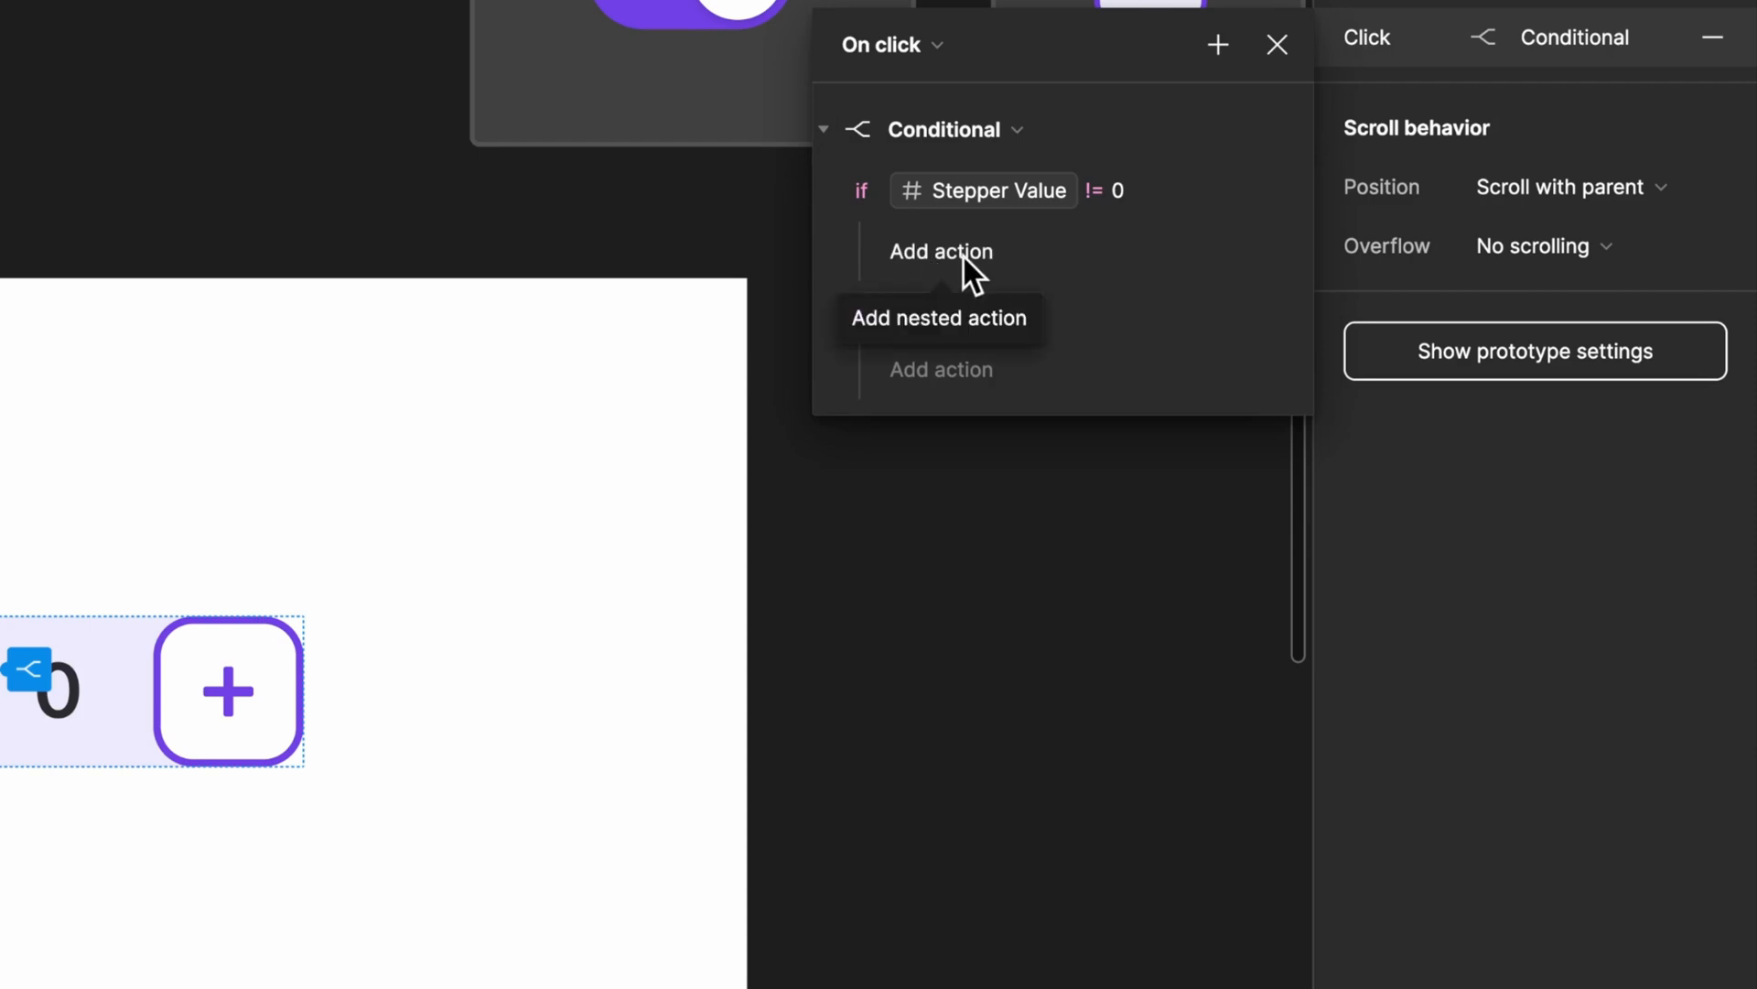
# Step: Nest a Set variable action under the Minus button's if condition, setting Stepper Value to Stepper Value - 1
pyautogui.click(963, 256)
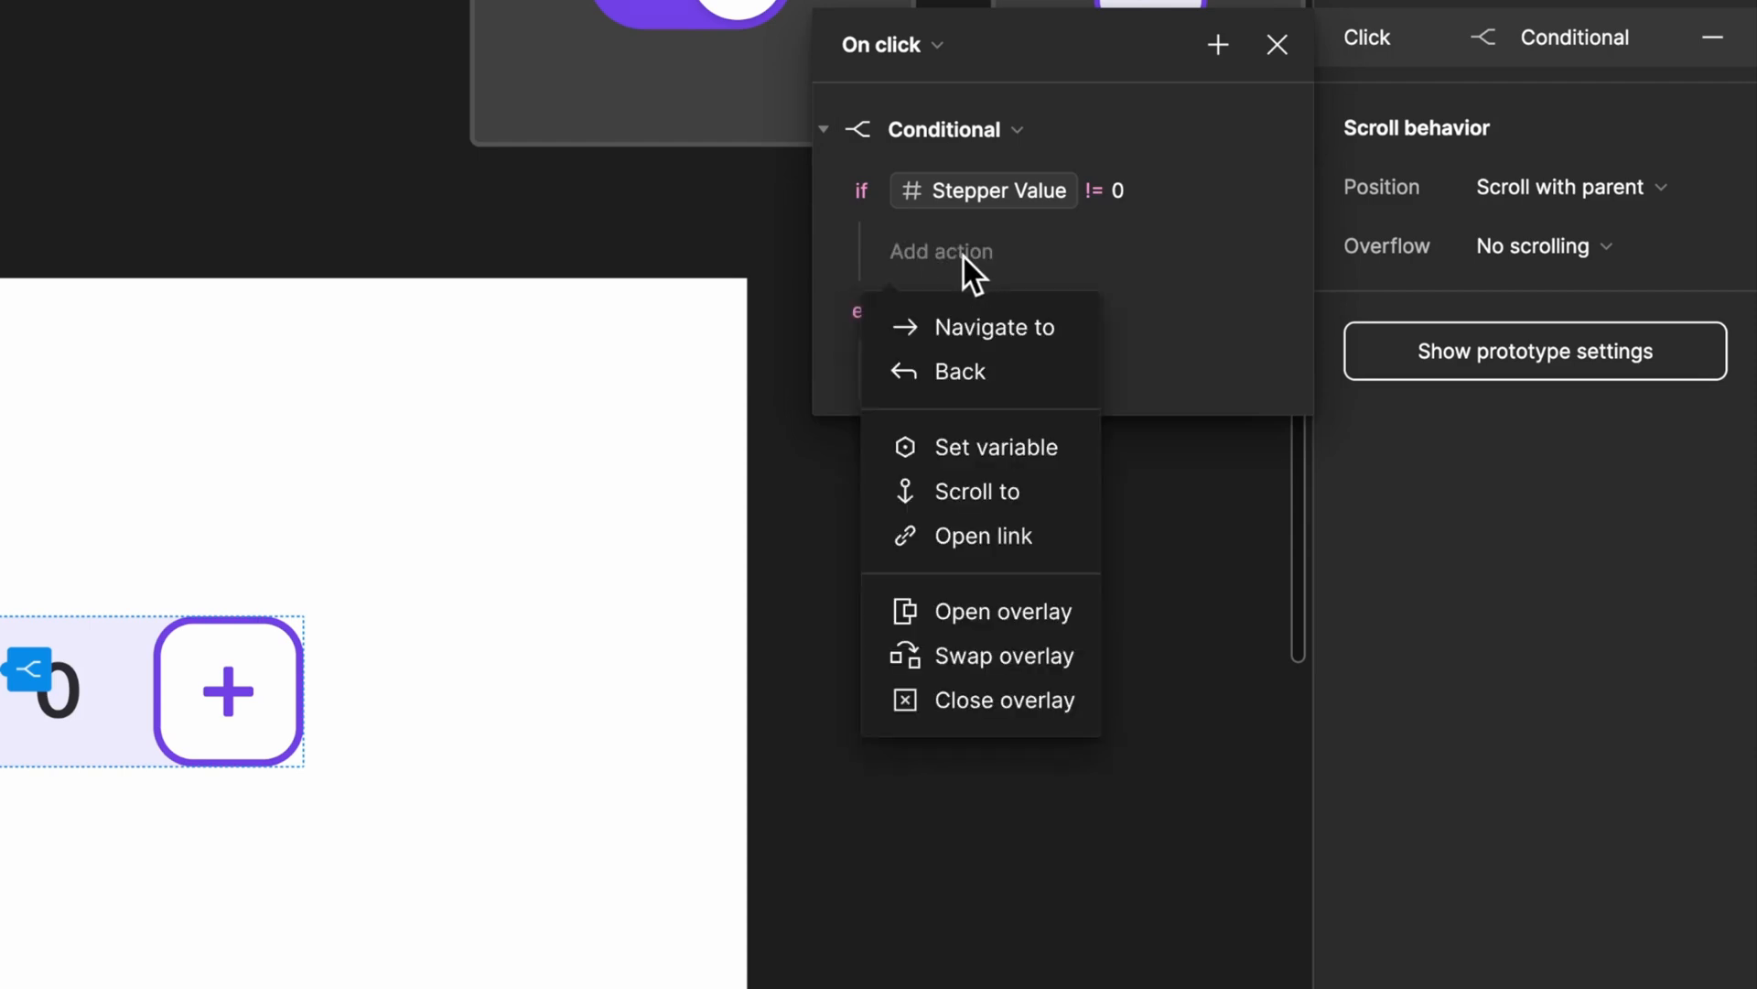
pyautogui.click(985, 453)
pyautogui.scroll(-5, 986, 549)
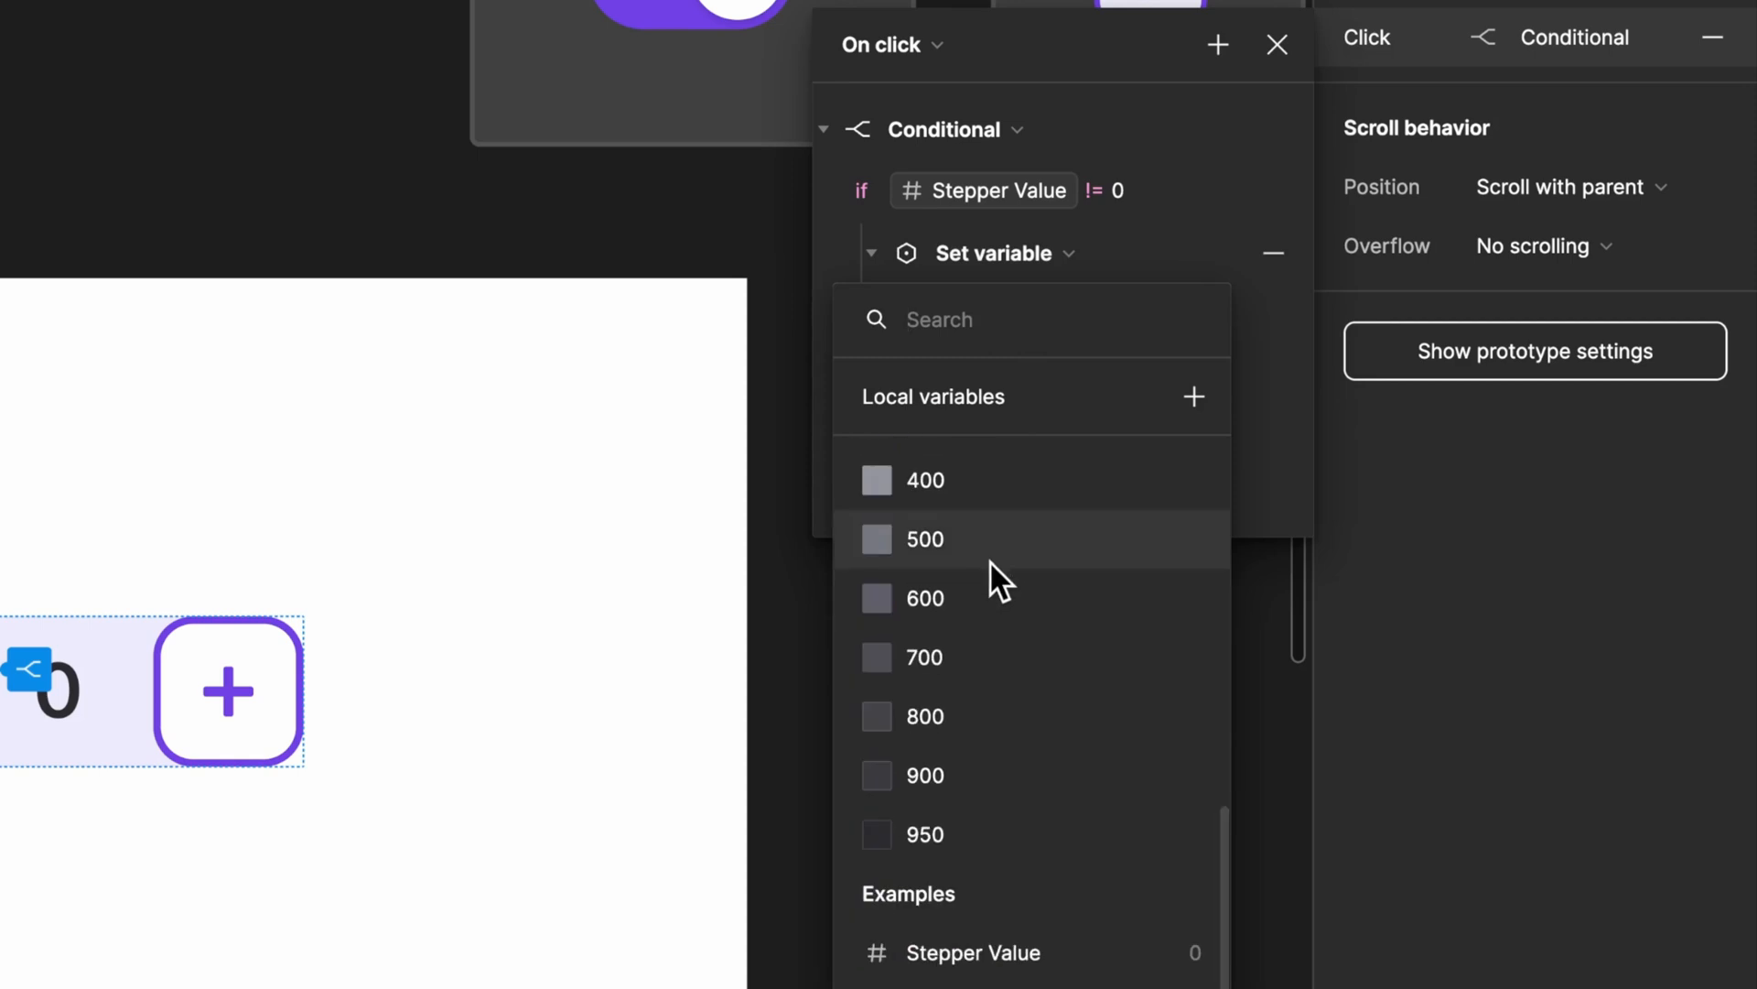
pyautogui.click(968, 954)
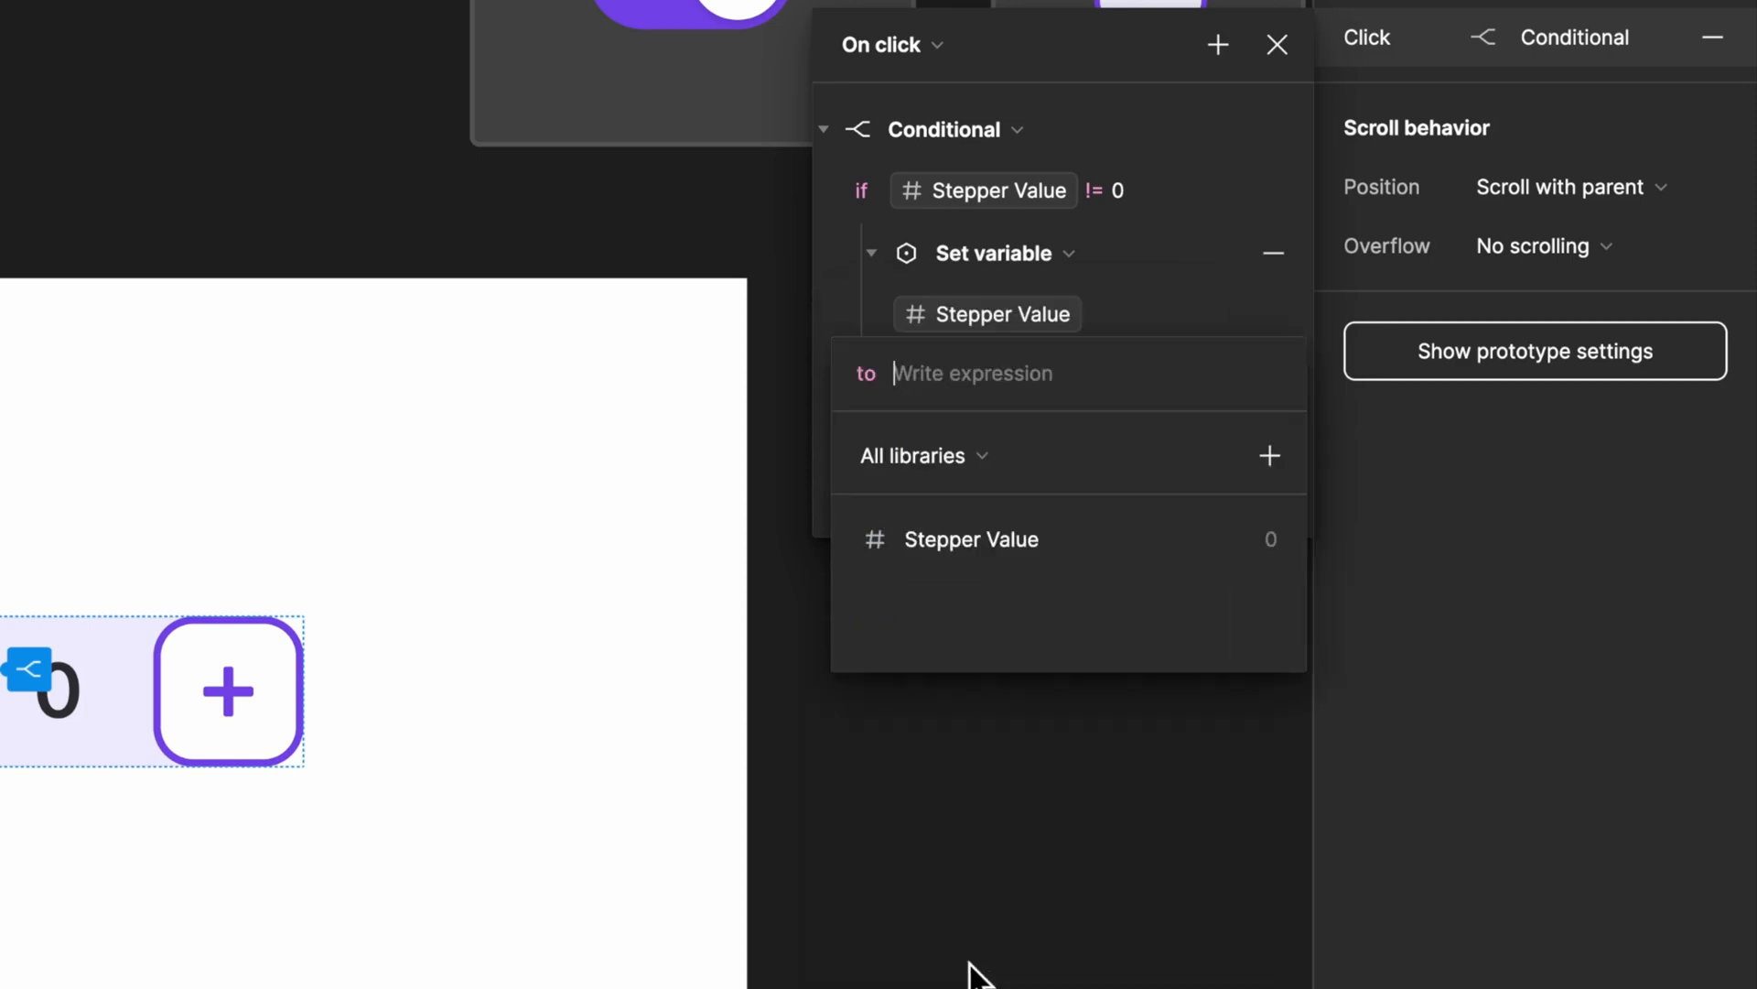
pyautogui.click(976, 542)
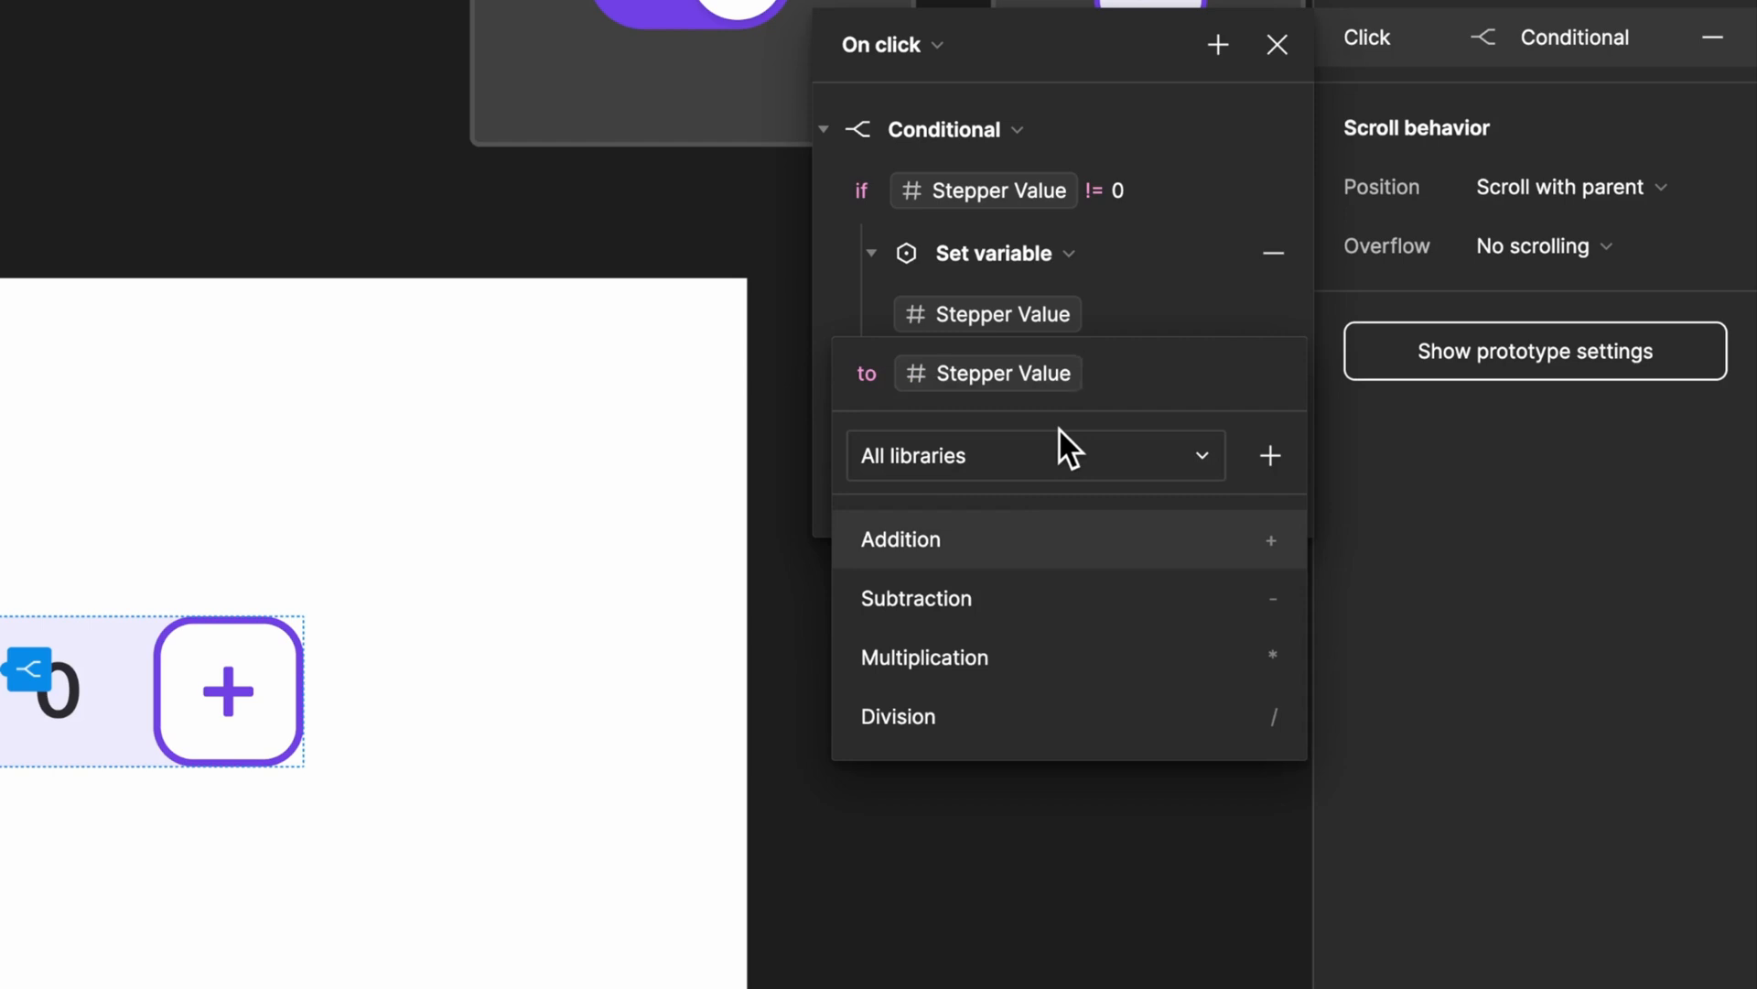
pyautogui.write('- 1')
pyautogui.press('Return')
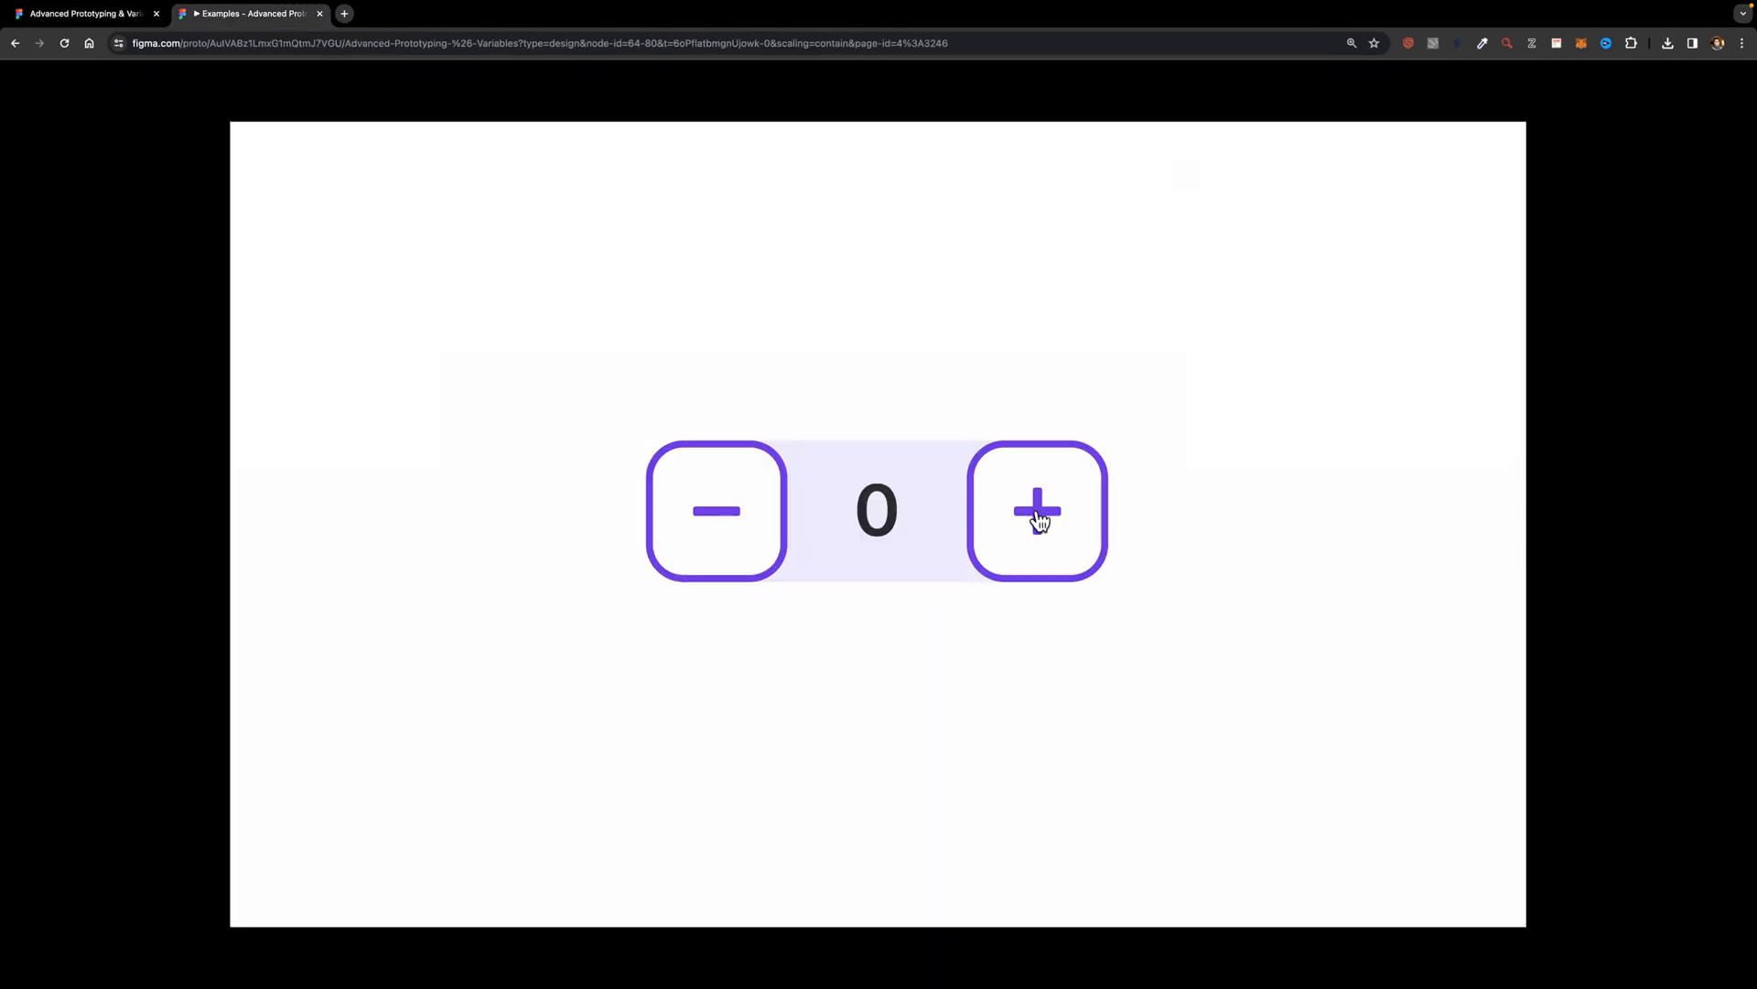
# Step: Test the conditional stepper in the prototype presentation by increasing the value and decreasing it back to zero
pyautogui.click(1040, 510)
pyautogui.click(1043, 509)
pyautogui.click(1043, 509)
pyautogui.click(1044, 509)
pyautogui.click(1043, 509)
pyautogui.click(724, 539)
pyautogui.click(721, 539)
pyautogui.click(722, 538)
pyautogui.click(721, 538)
pyautogui.click(721, 538)
# Step: Return to the design file and duplicate the off and on Switch frames, placing the copies just below the Switch section
pyautogui.click(73, 17)
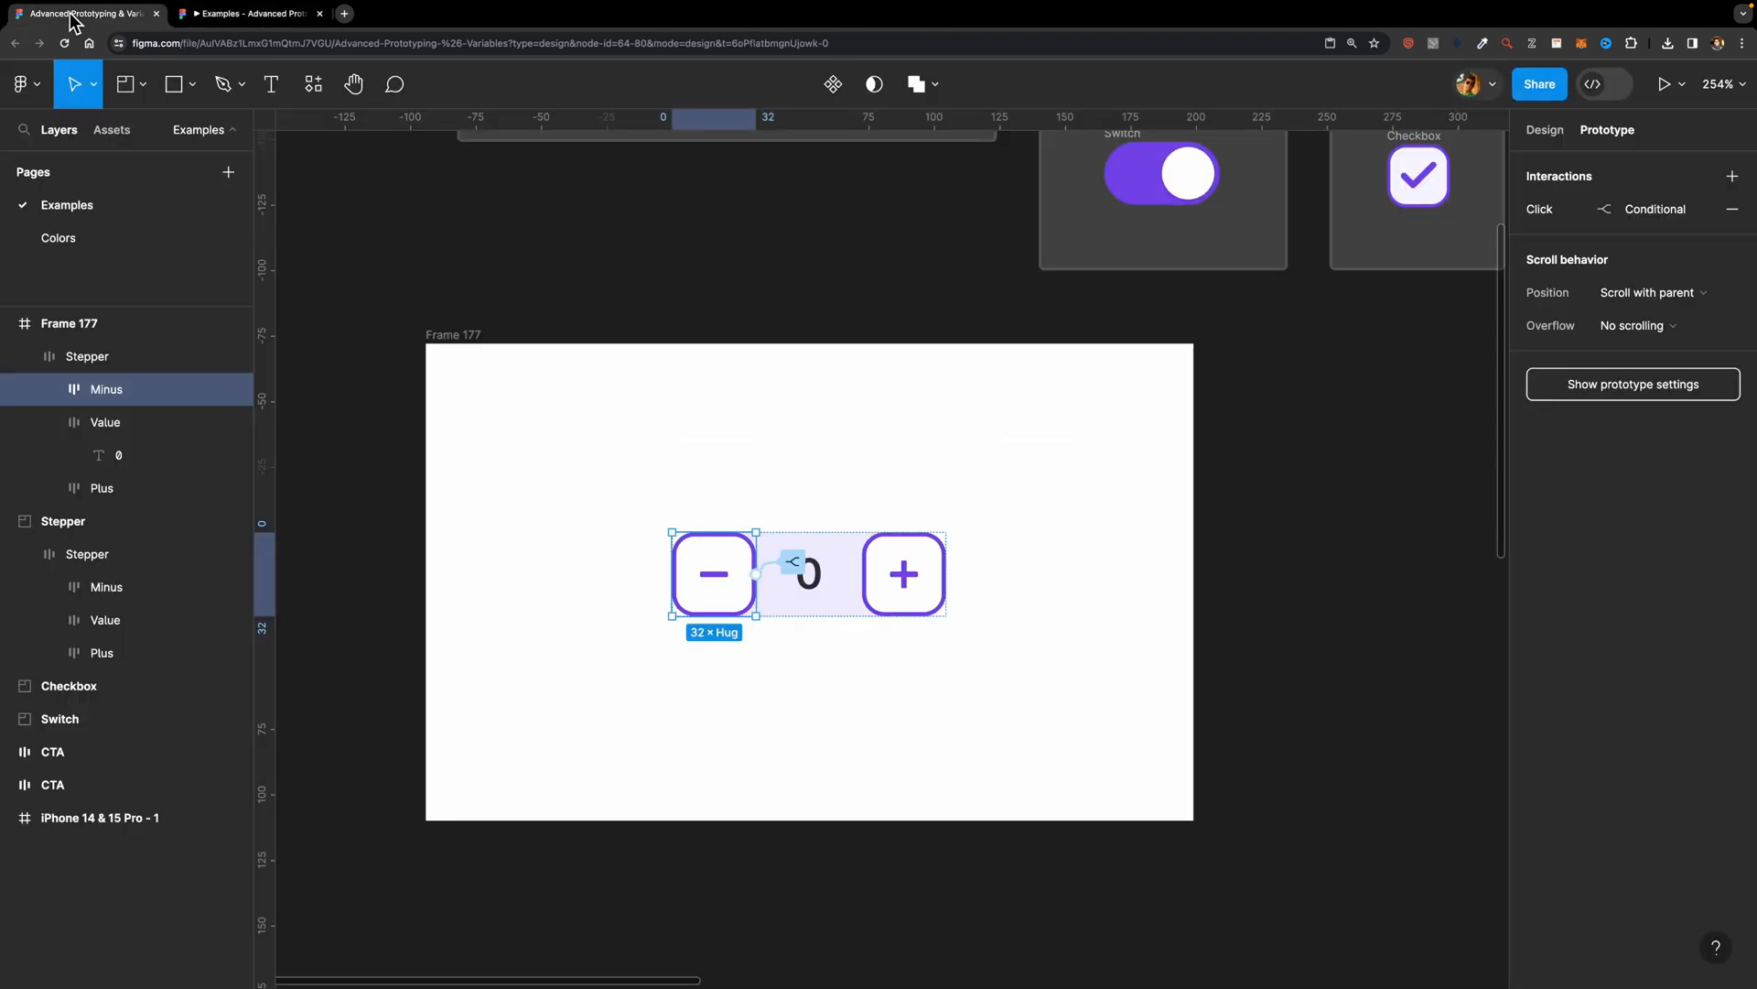
pyautogui.click(665, 376)
pyautogui.scroll(-5, 665, 376)
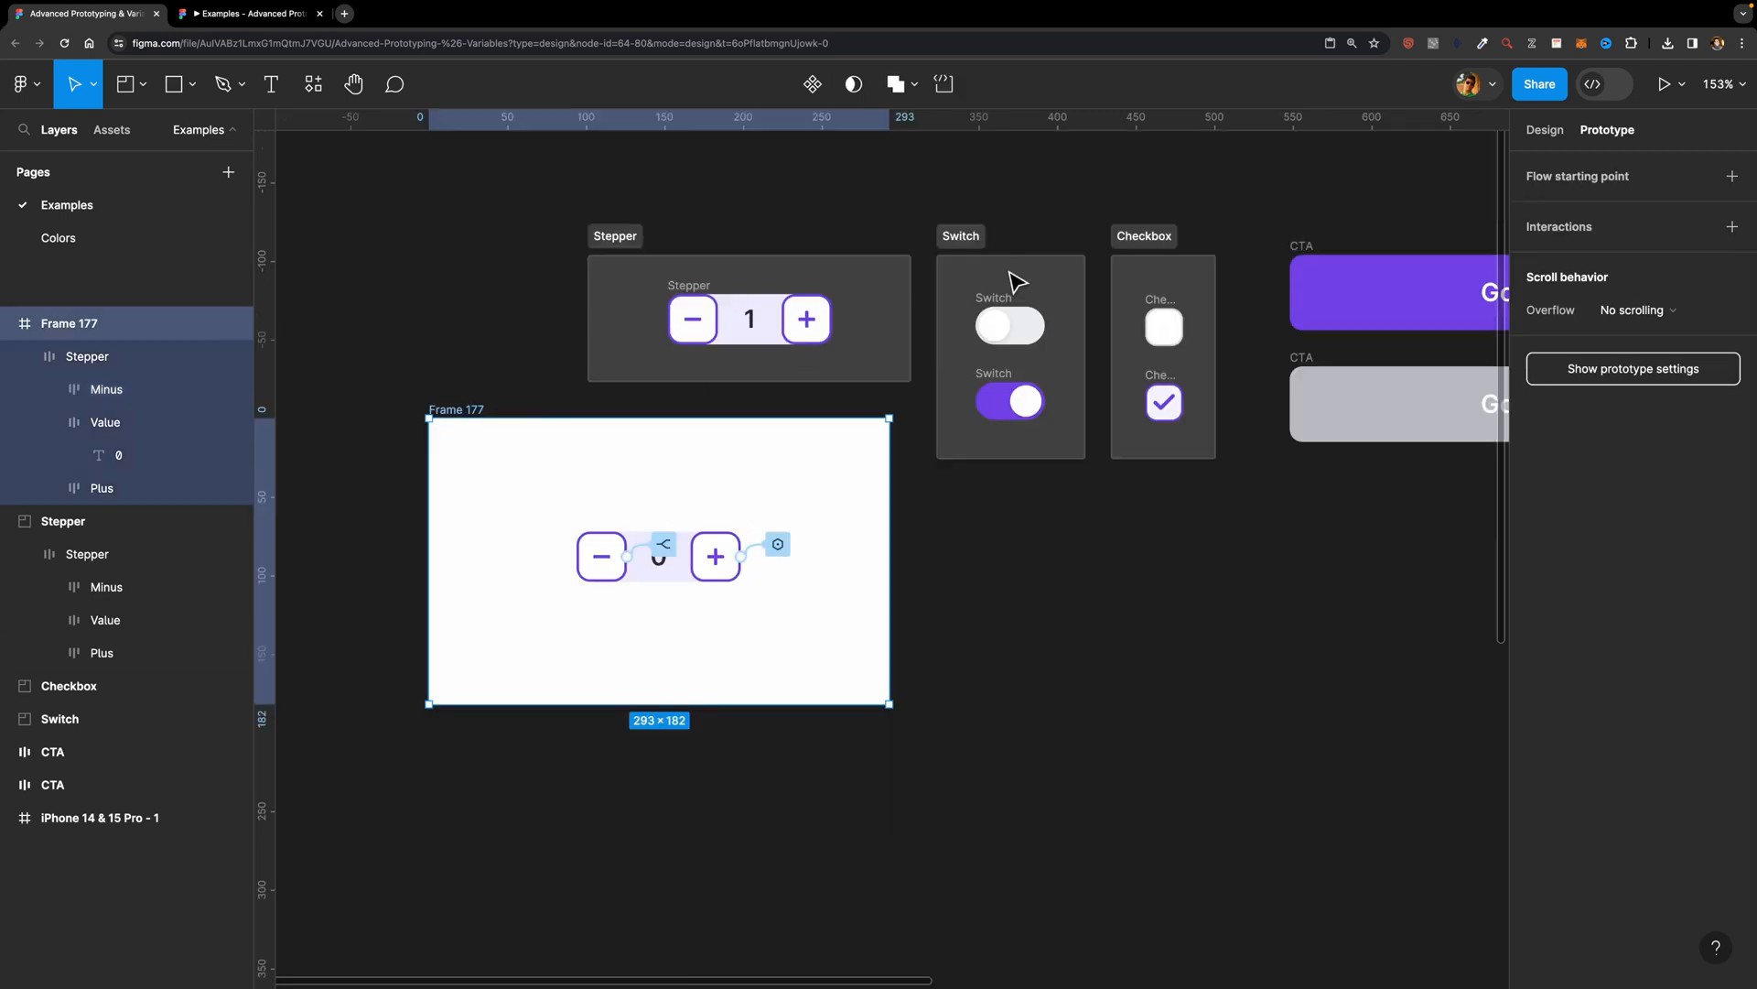
pyautogui.click(998, 307)
pyautogui.keyDown('shift'); pyautogui.click(1004, 377); pyautogui.keyUp('shift')
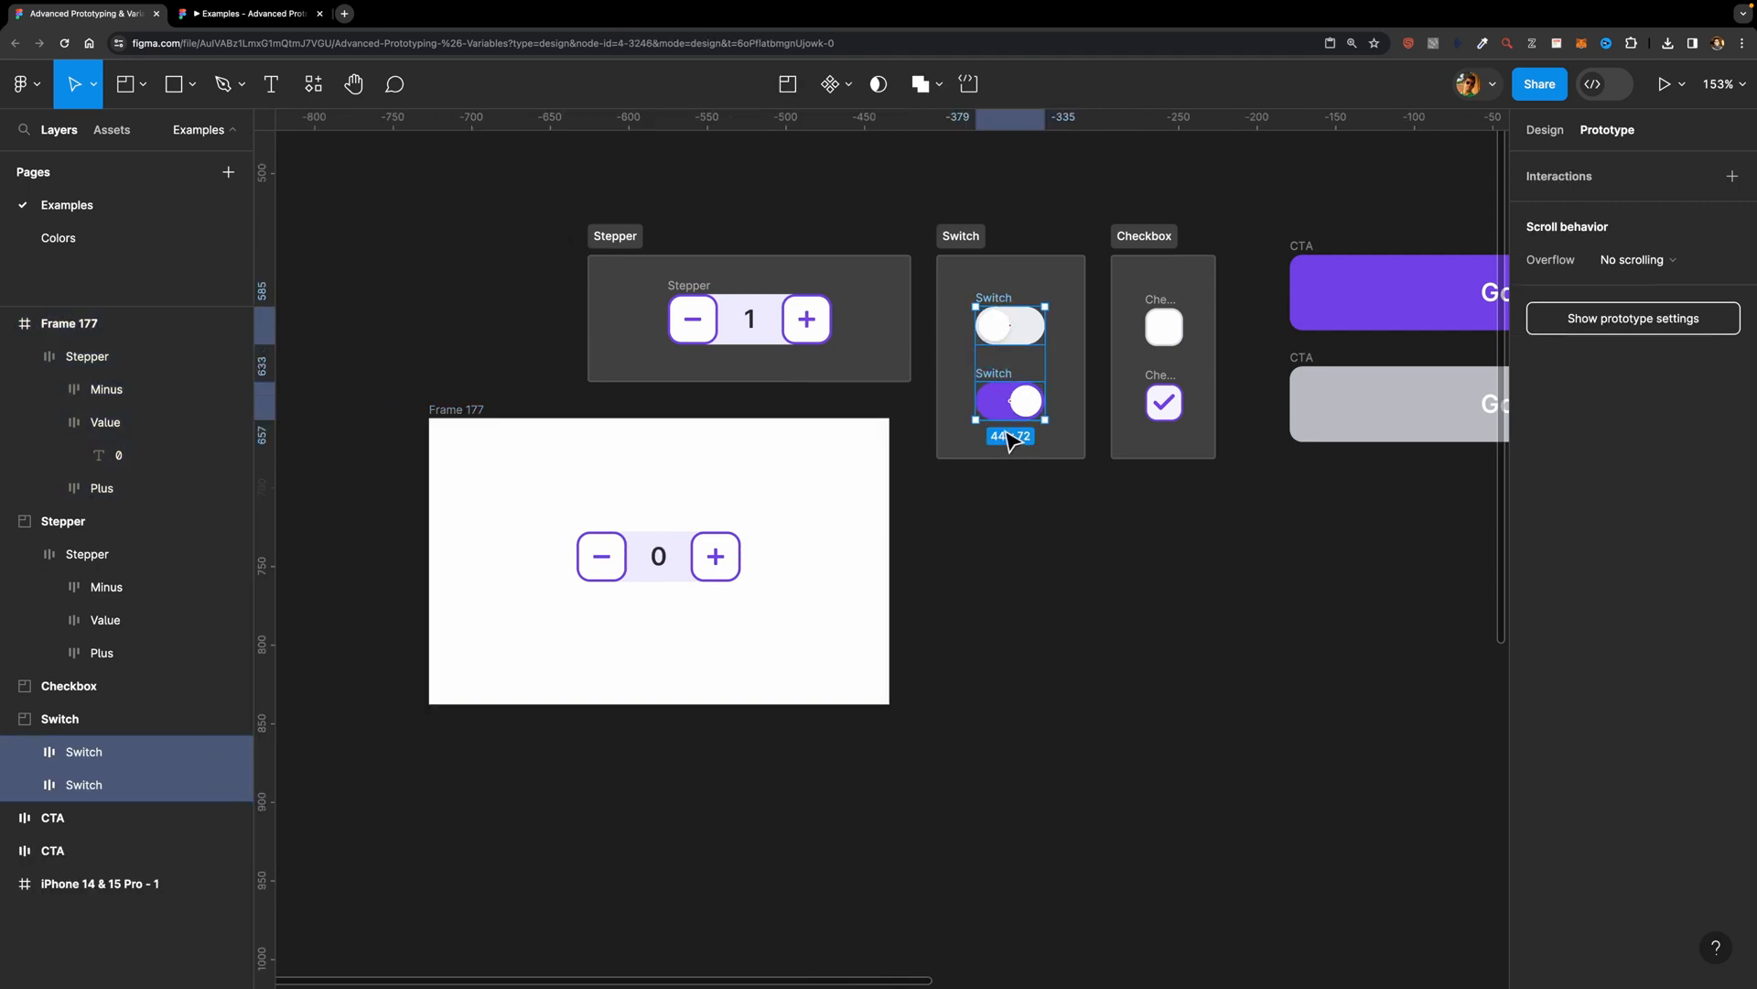
pyautogui.press('super+d')
pyautogui.moveTo(1004, 430); pyautogui.dragTo(1001, 595)
pyautogui.click(1145, 569)
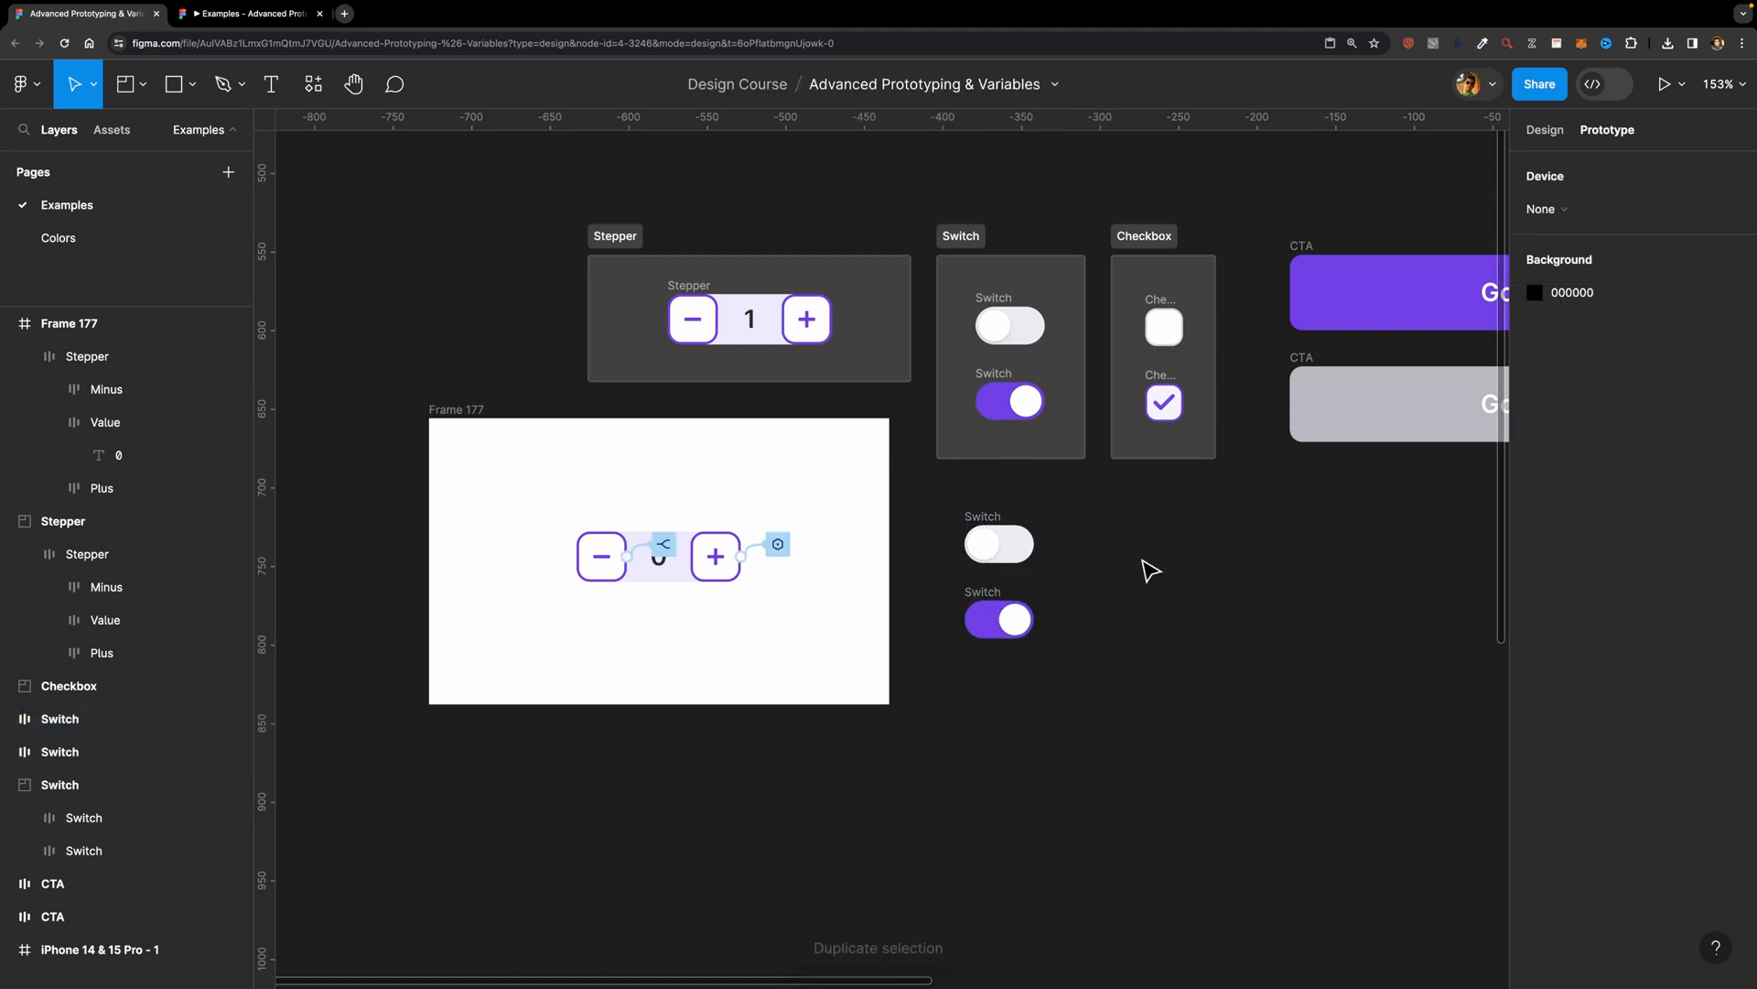
# Step: Combine the two duplicated Switch frames into a component set
pyautogui.click(1025, 560)
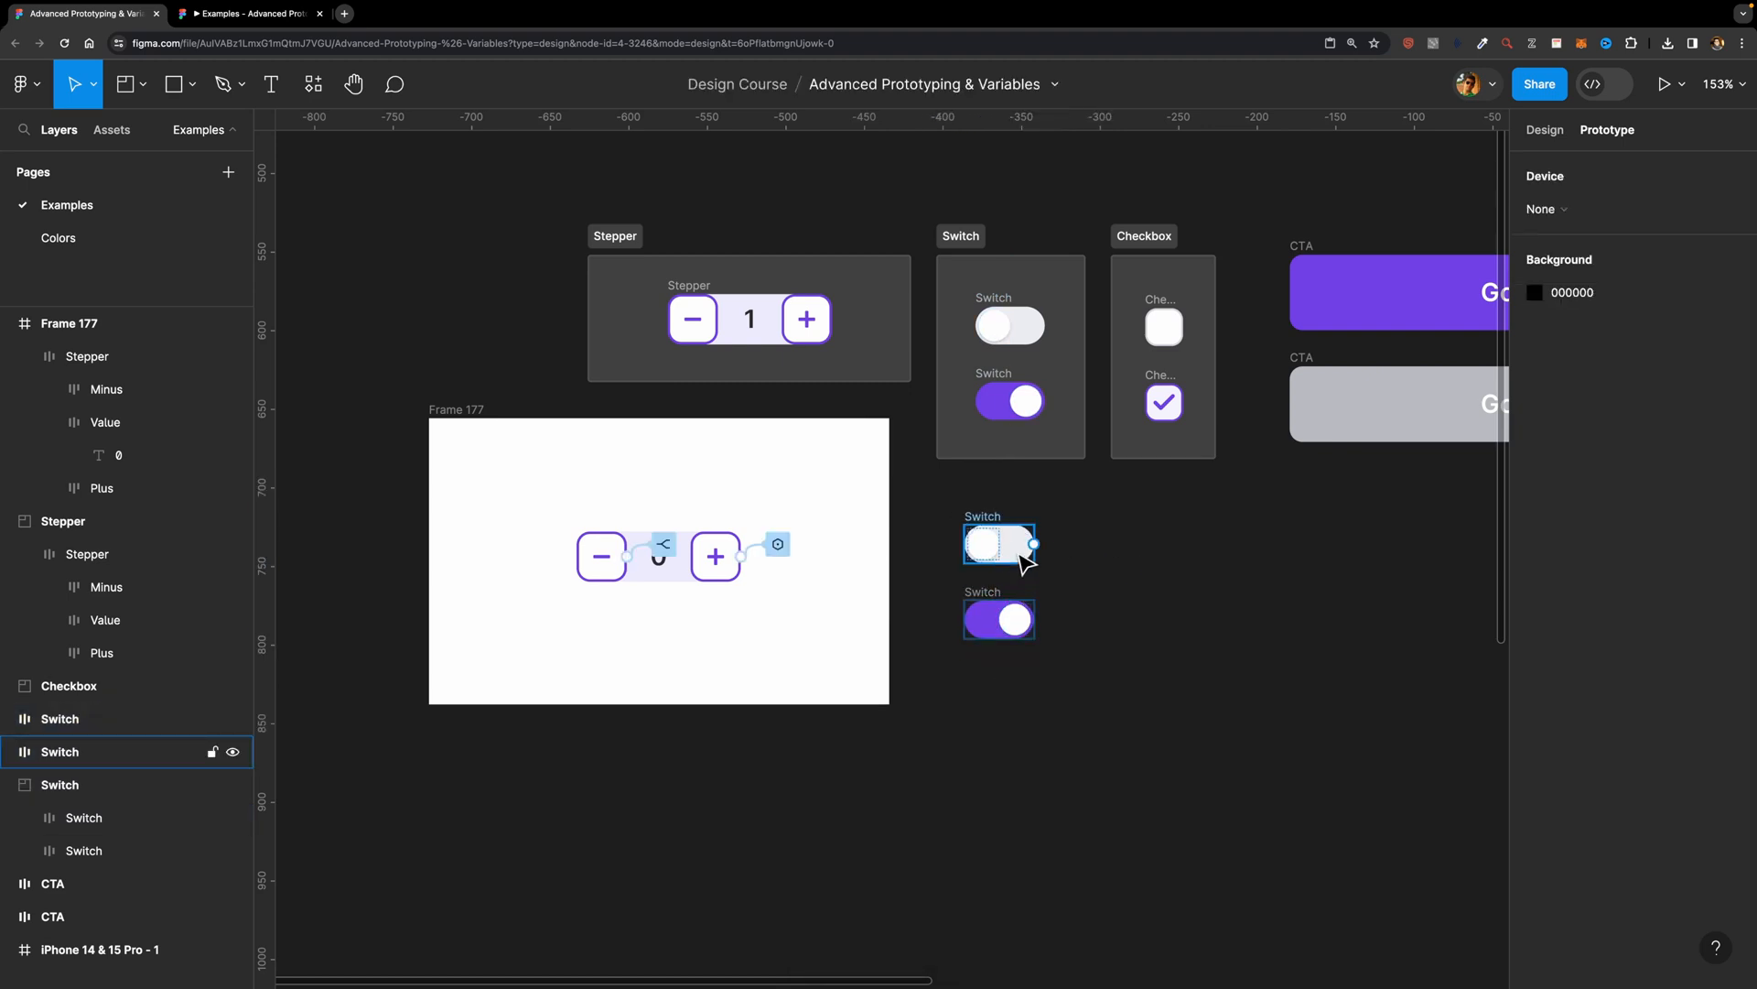
pyautogui.scroll(3, 1021, 581)
pyautogui.moveTo(1052, 476); pyautogui.dragTo(951, 643)
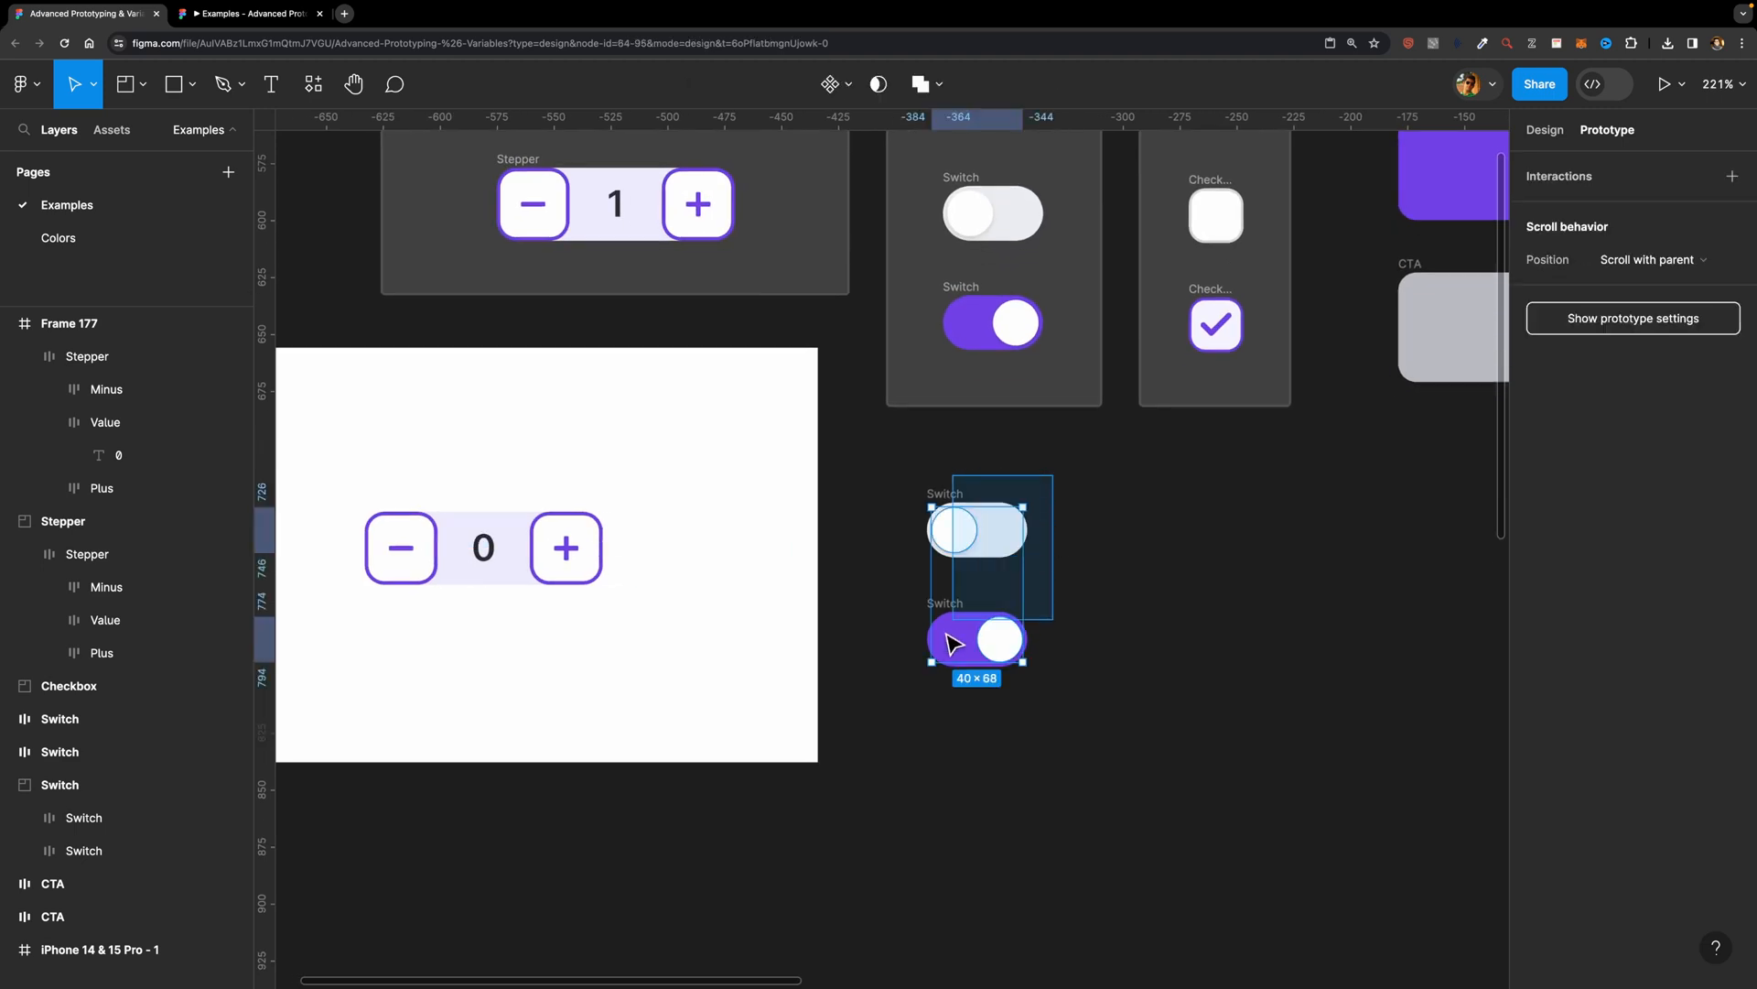
pyautogui.hotkey('shift', 'a')
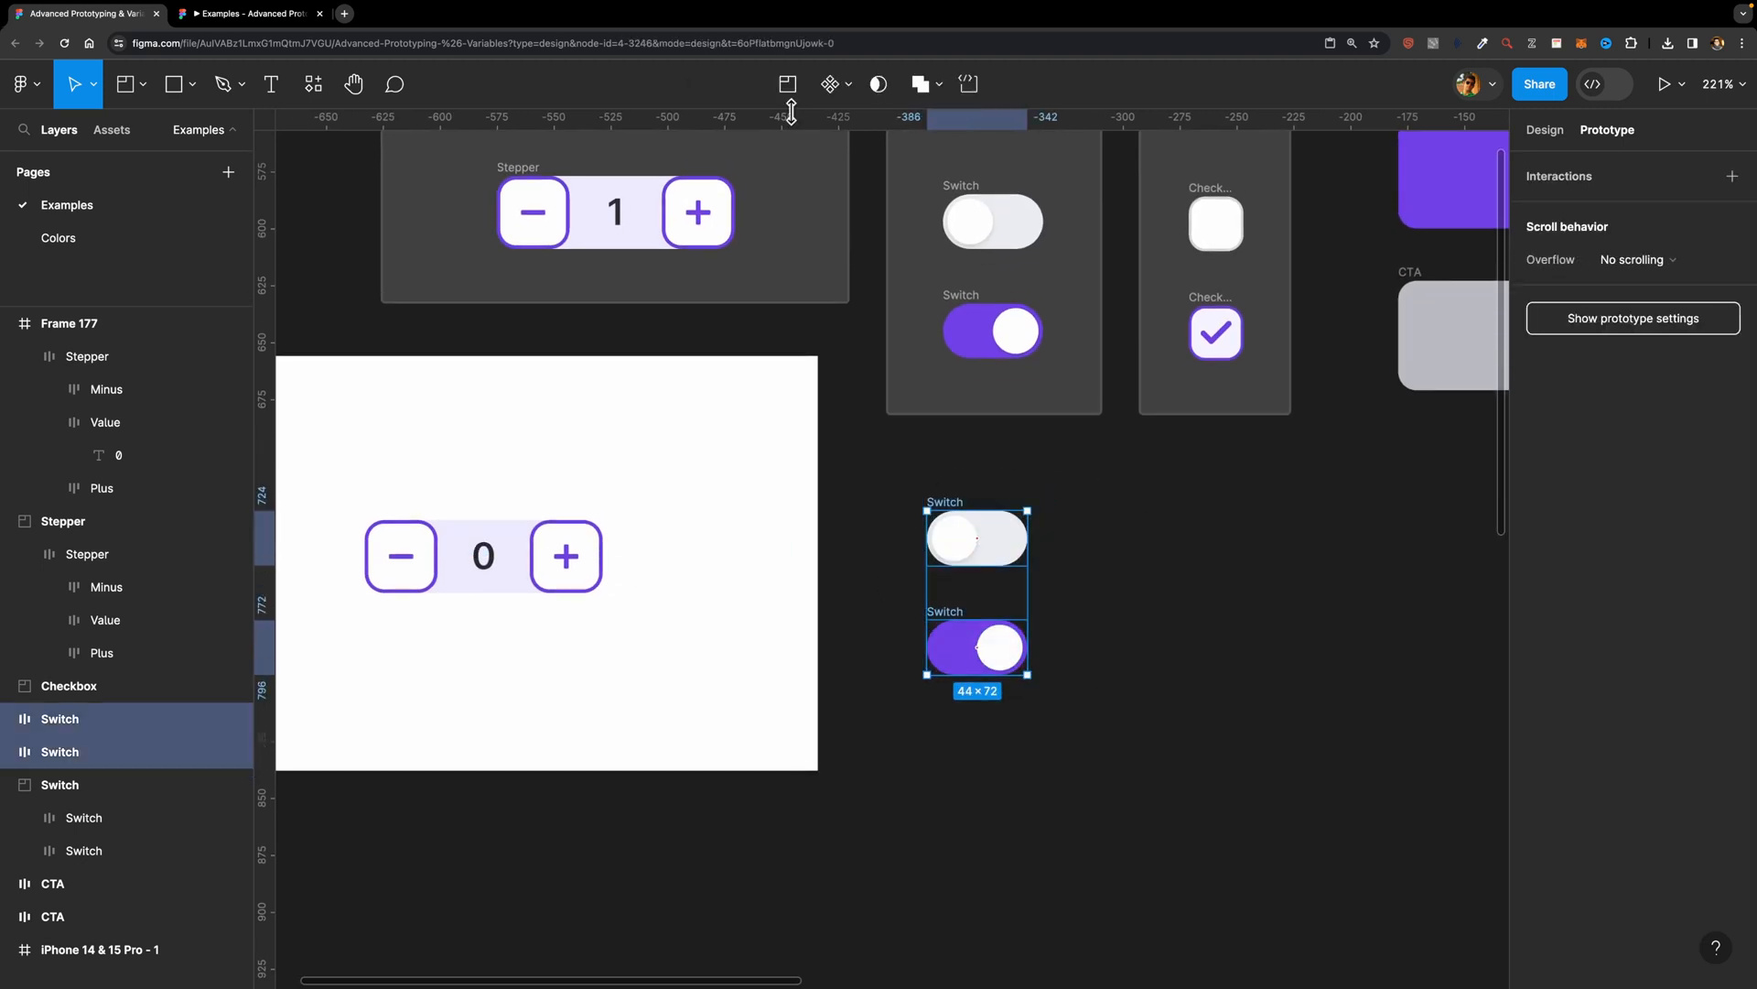
pyautogui.click(848, 84)
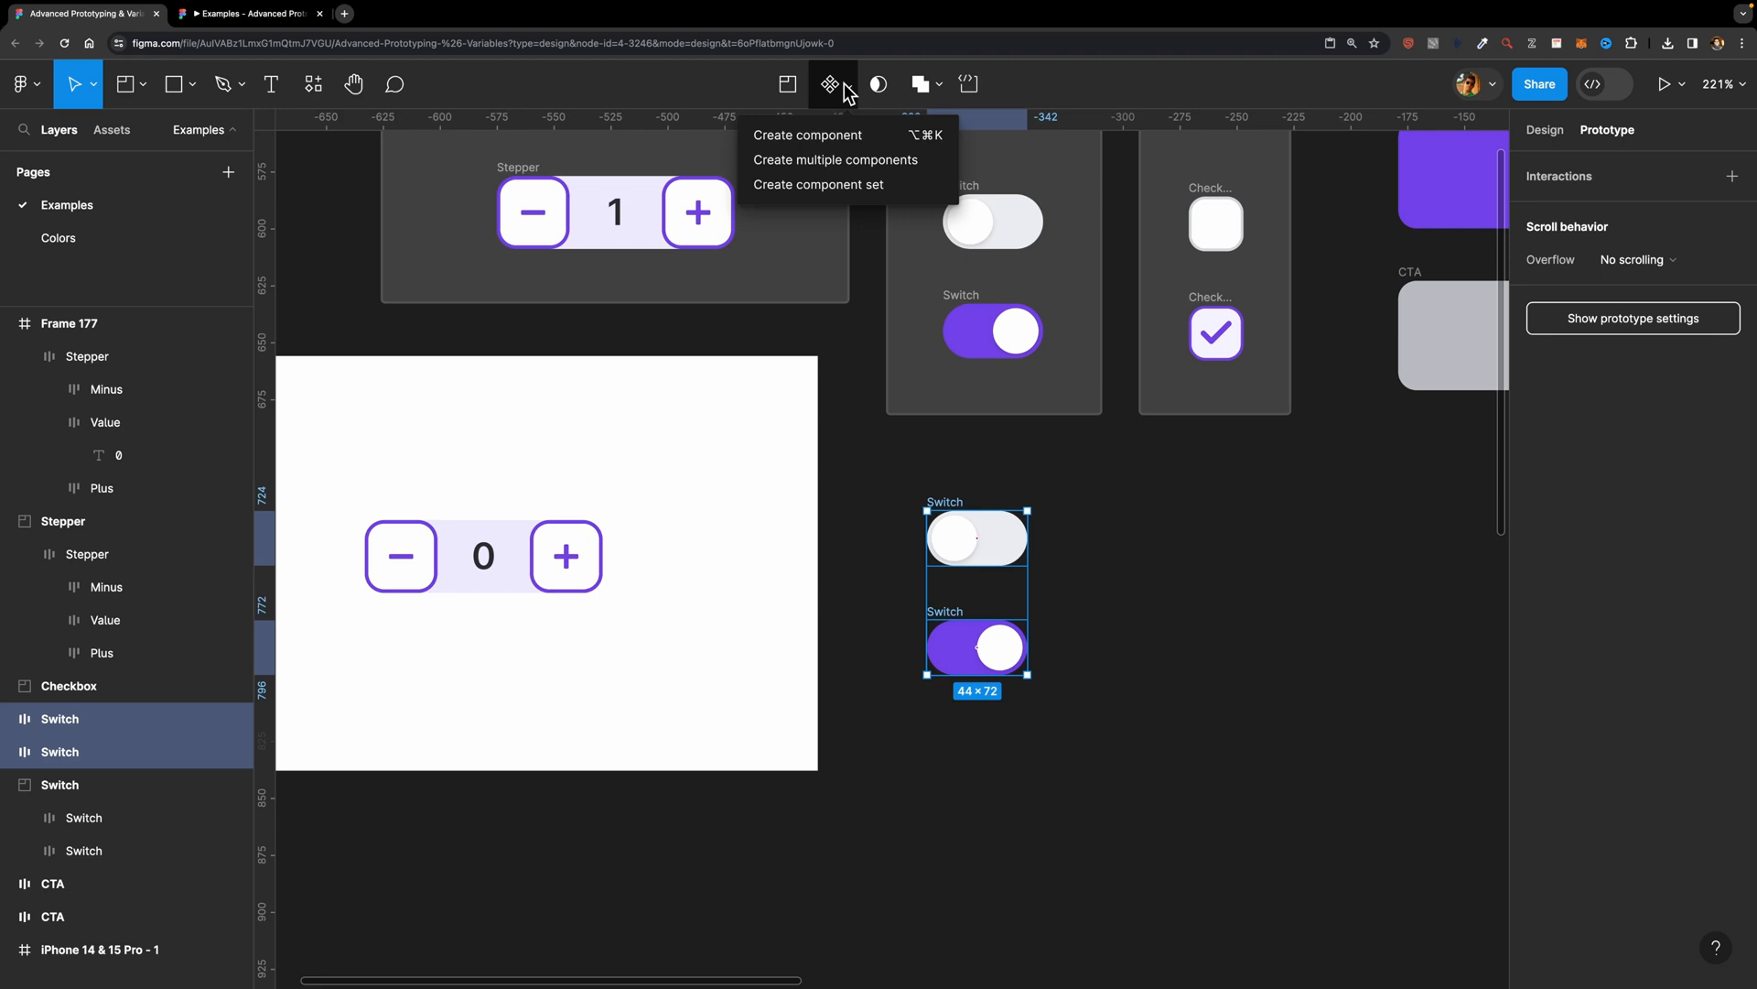
pyautogui.click(869, 187)
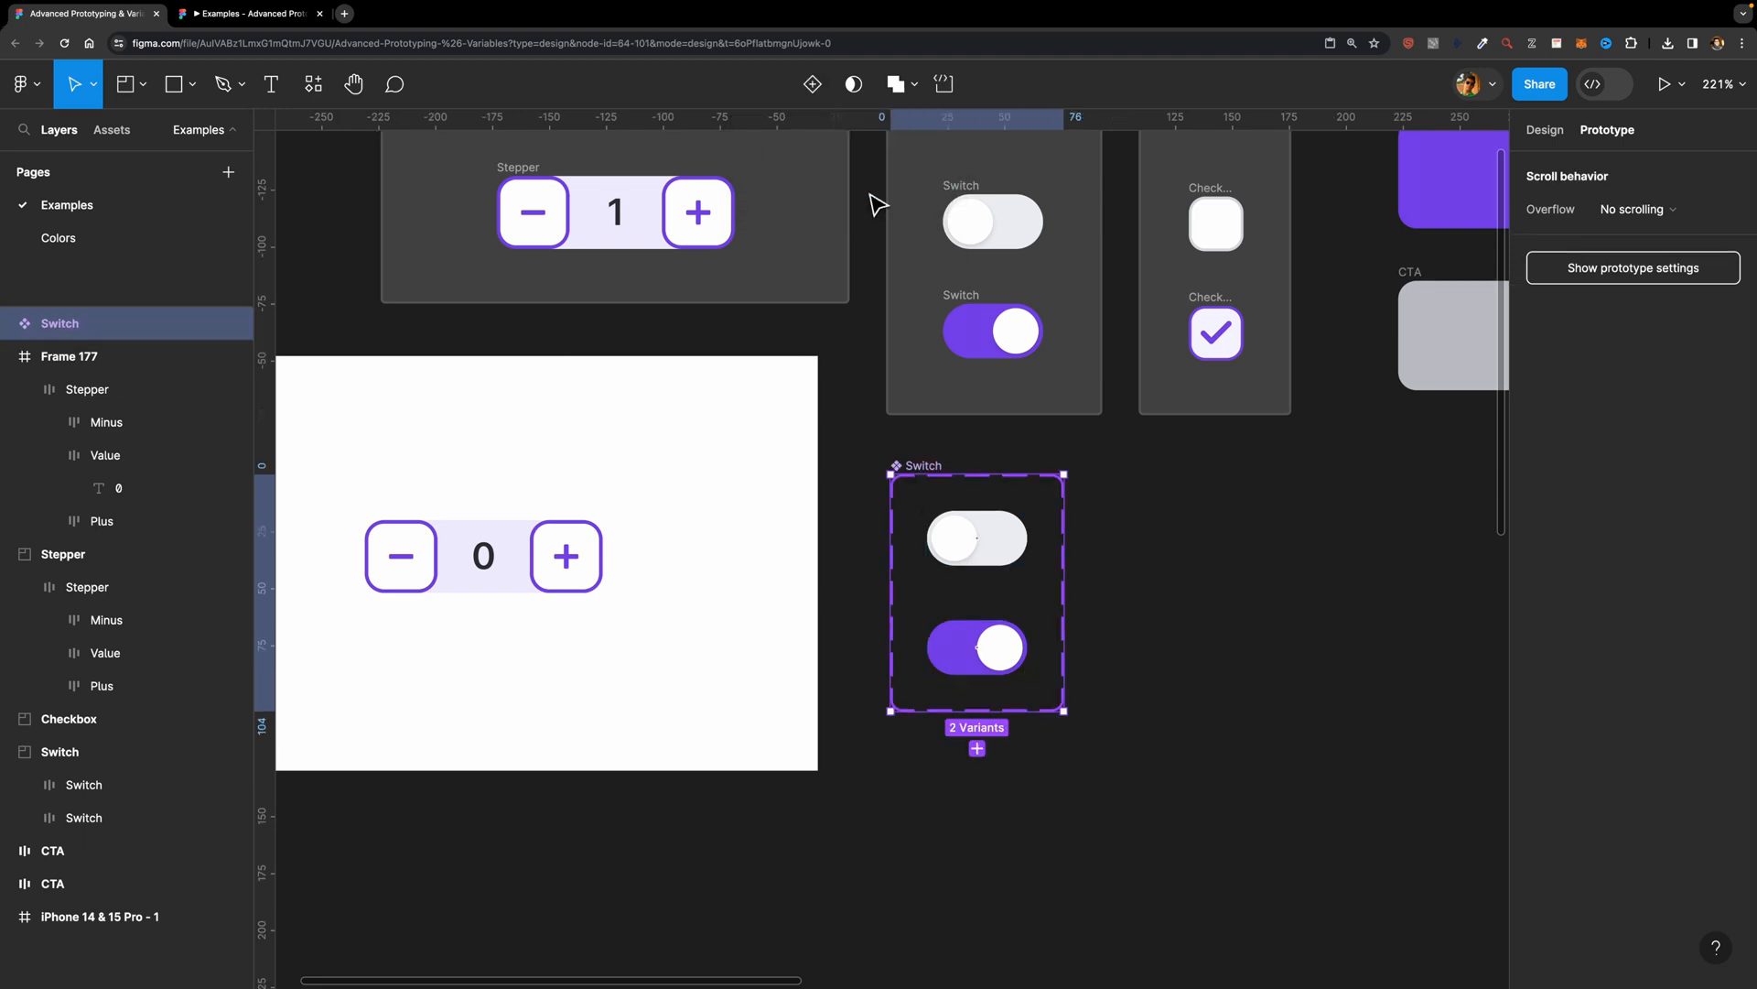
# Step: Rename the Switch component set's variant property as State
pyautogui.click(1551, 130)
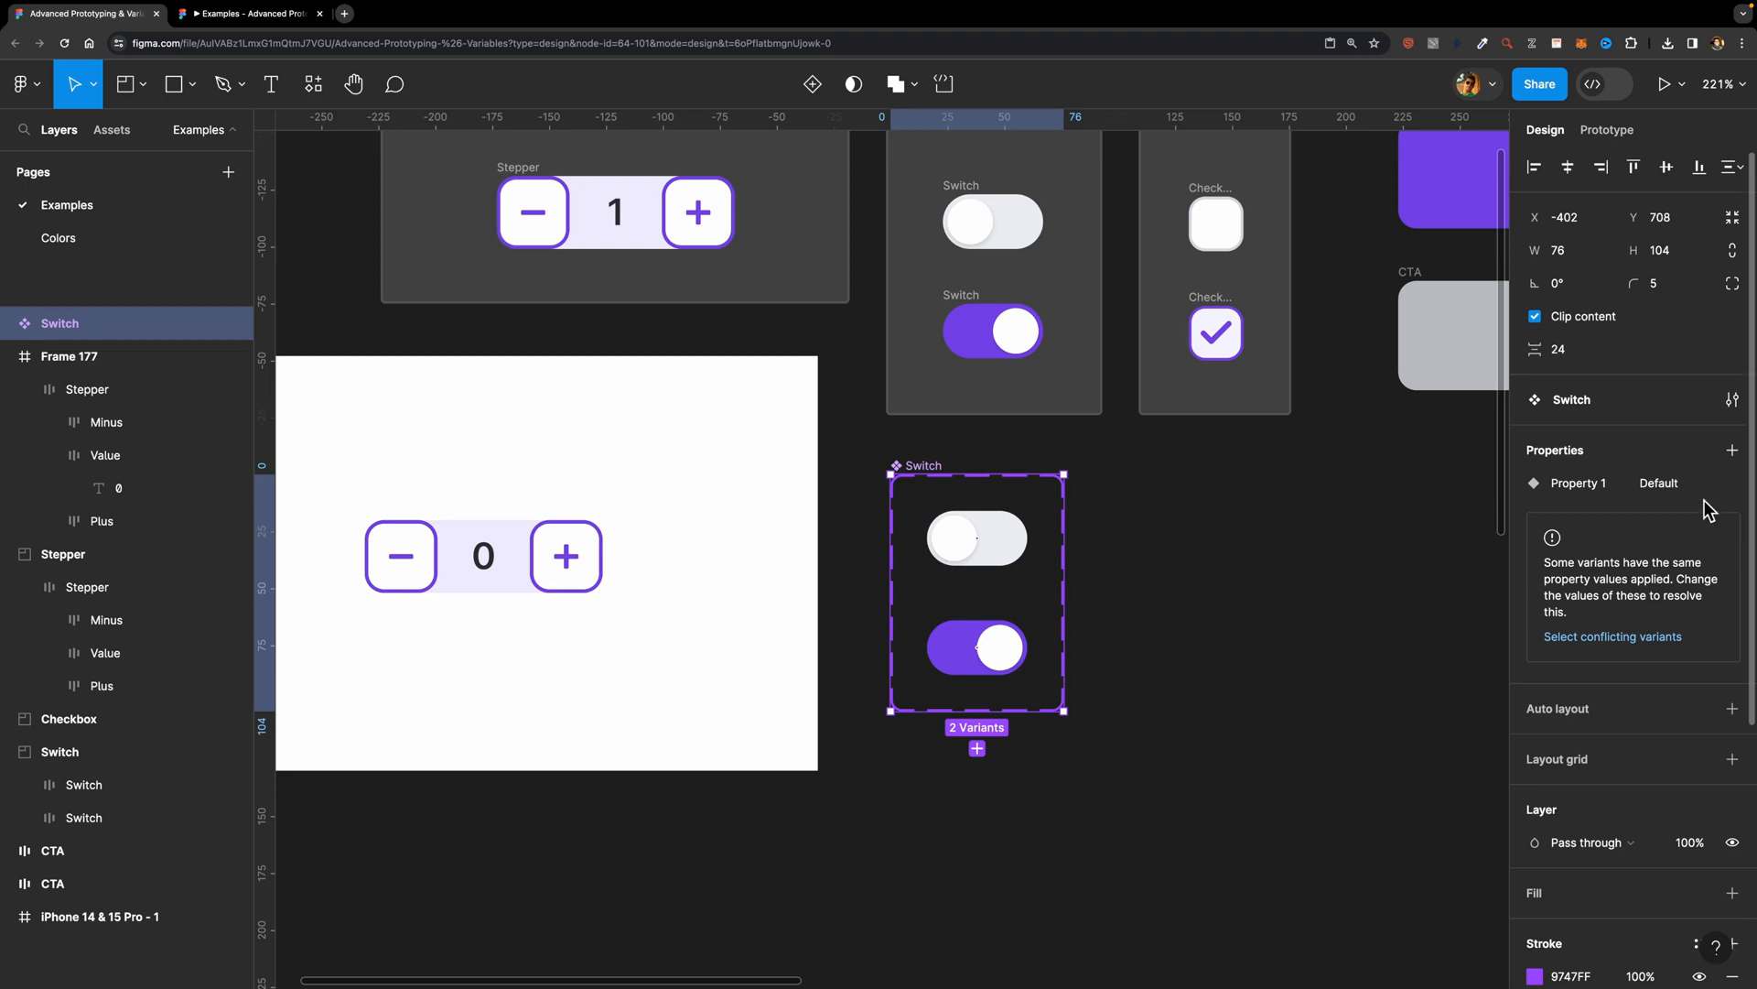
pyautogui.doubleClick(1582, 486)
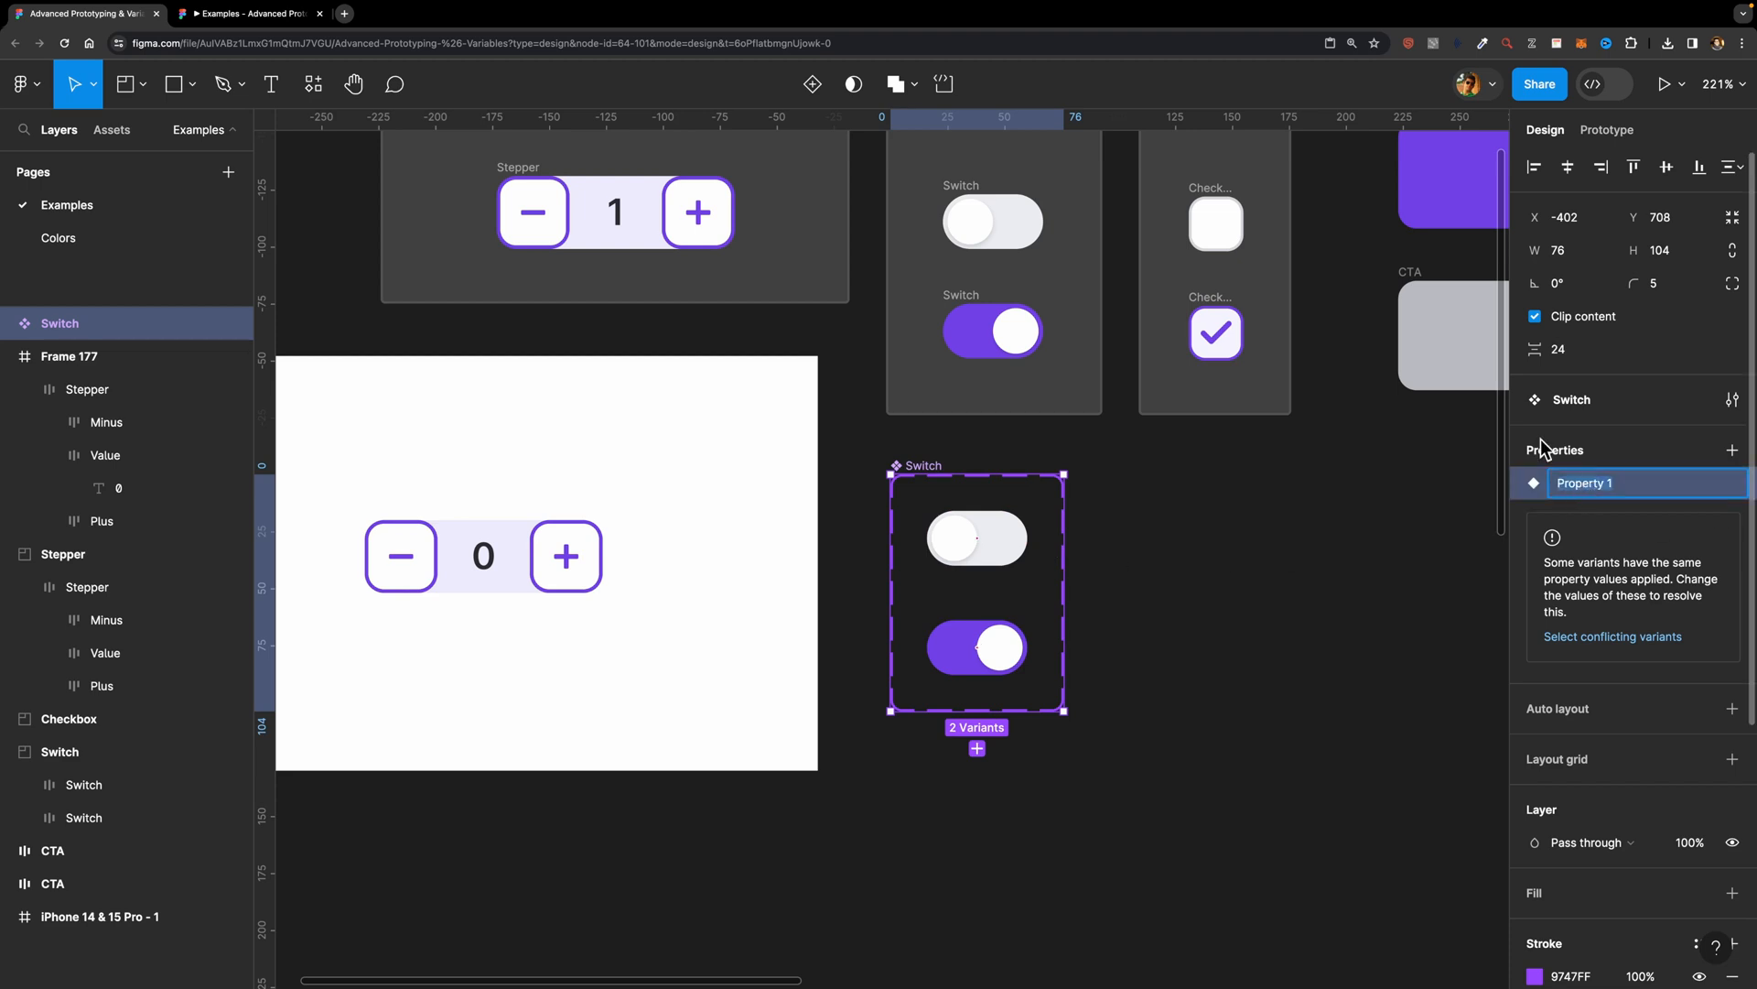
pyautogui.write('State')
pyautogui.press('Return')
# Step: Set the State value of the off switch variant to False and of the purple on variant to True
pyautogui.click(1025, 547)
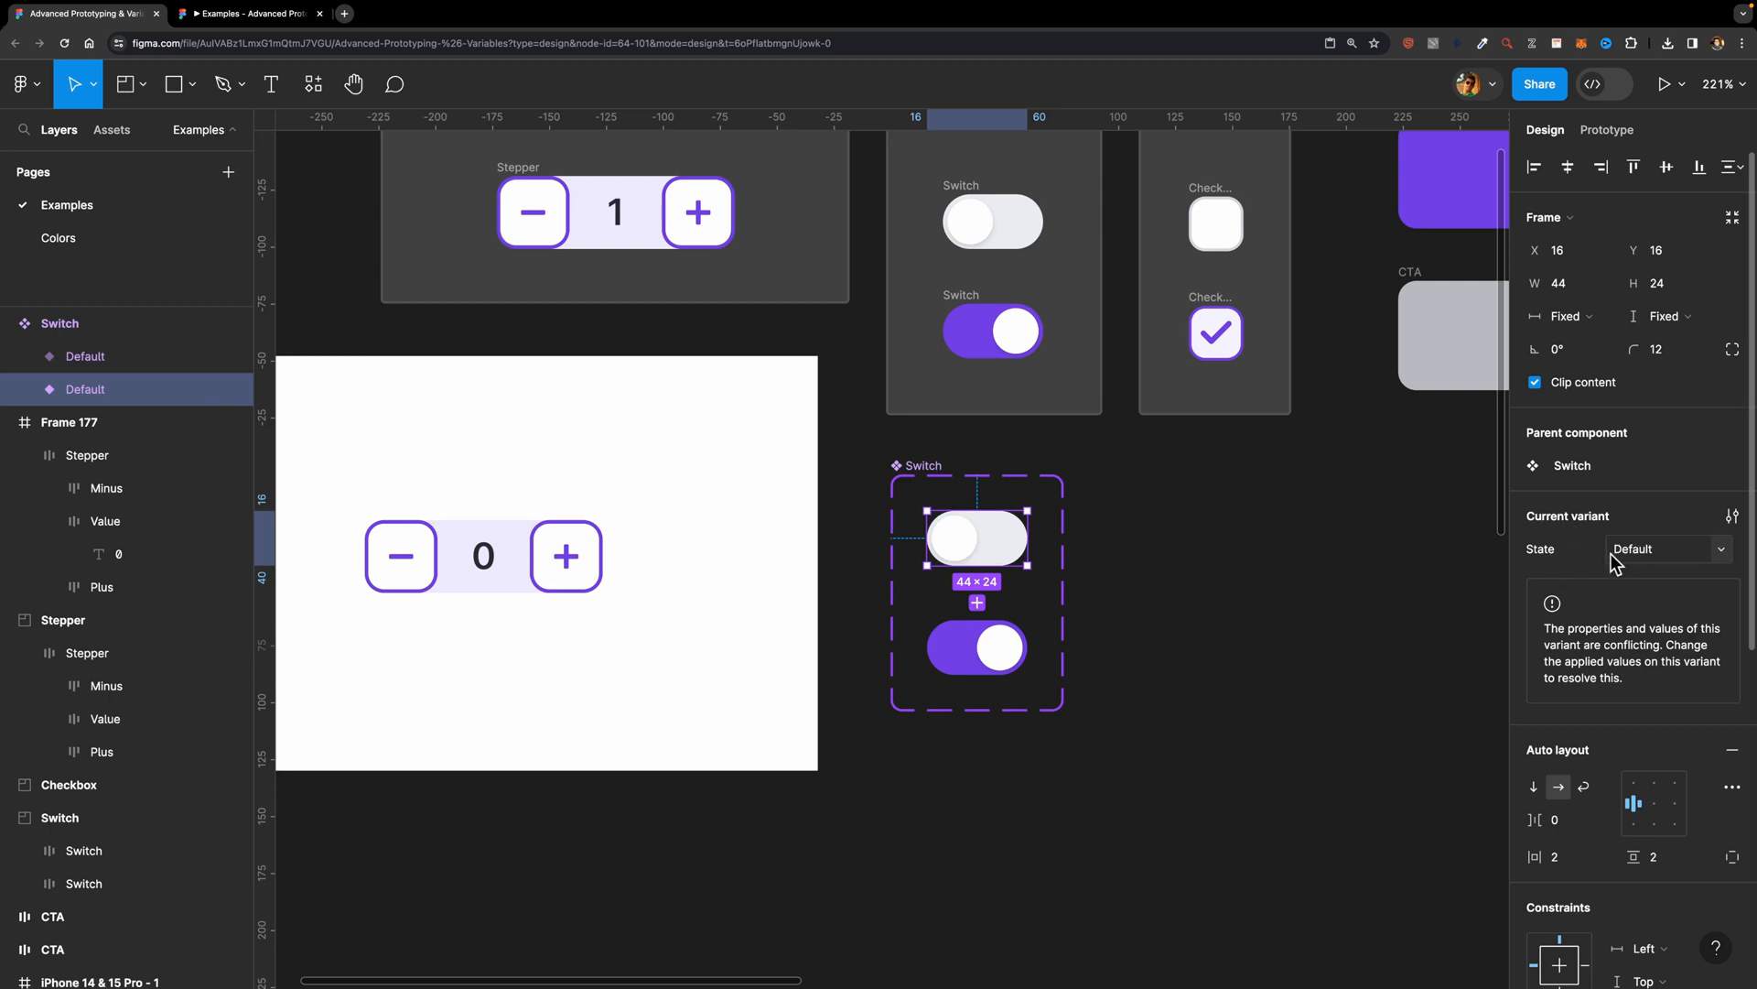
pyautogui.click(1656, 551)
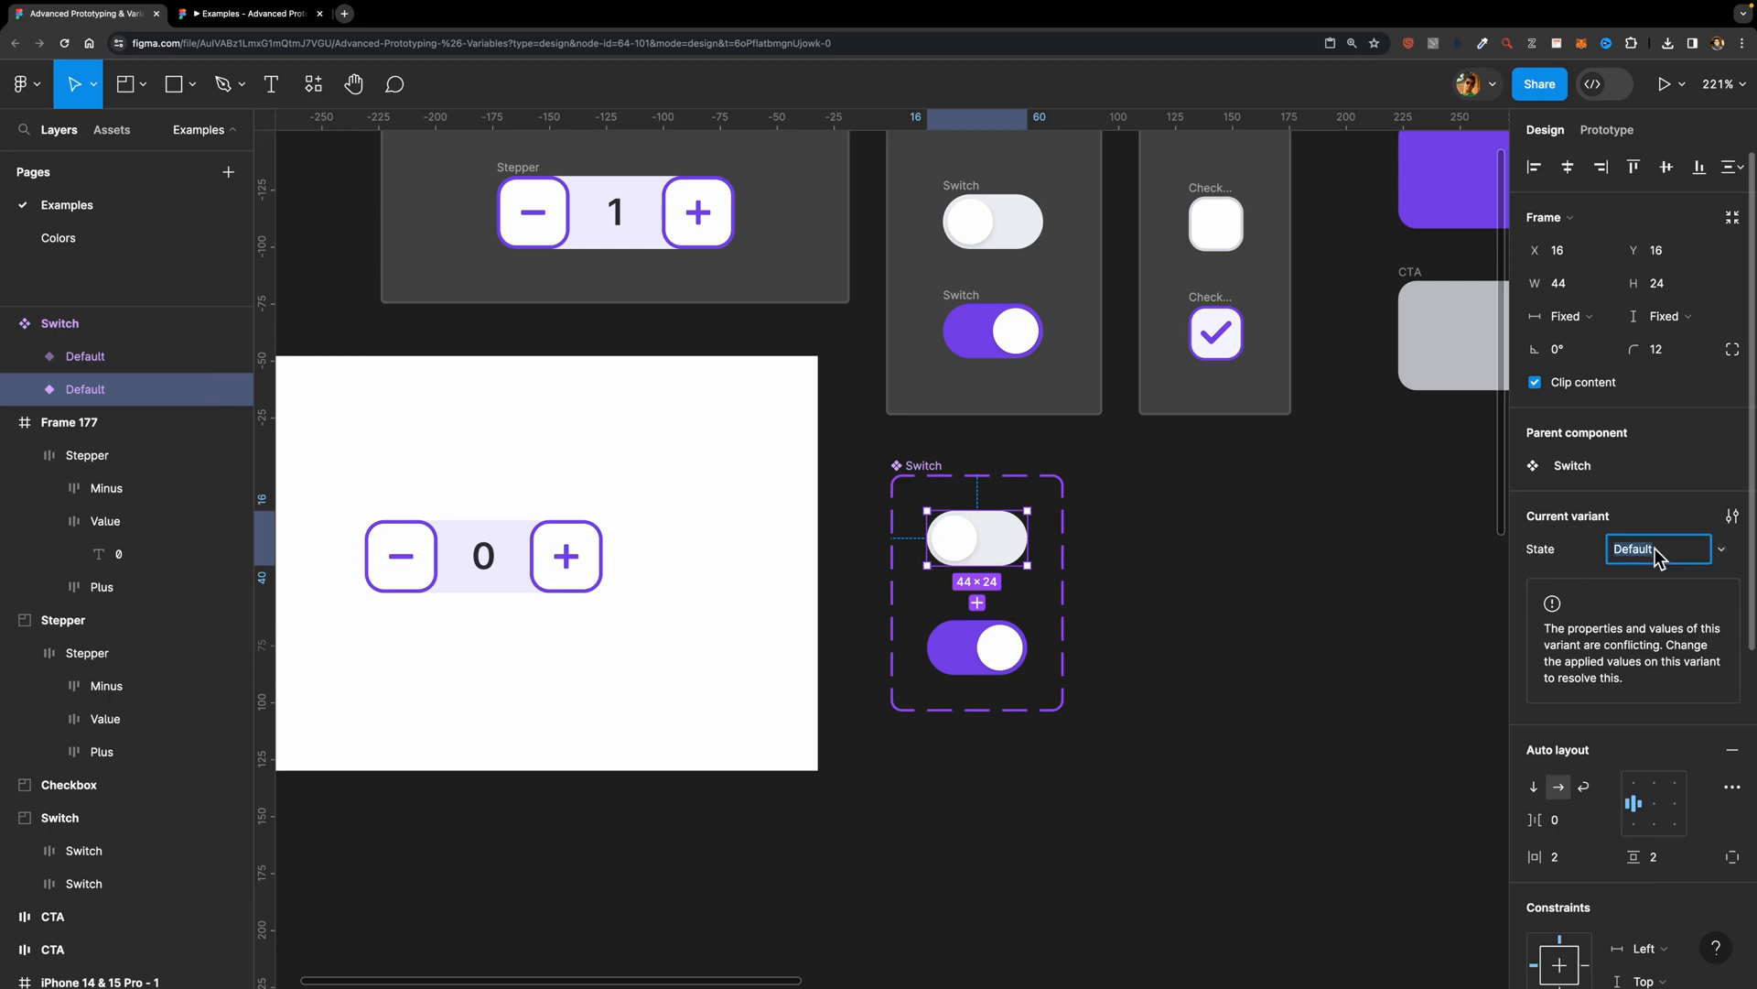
pyautogui.write('Fa')
pyautogui.press('Return')
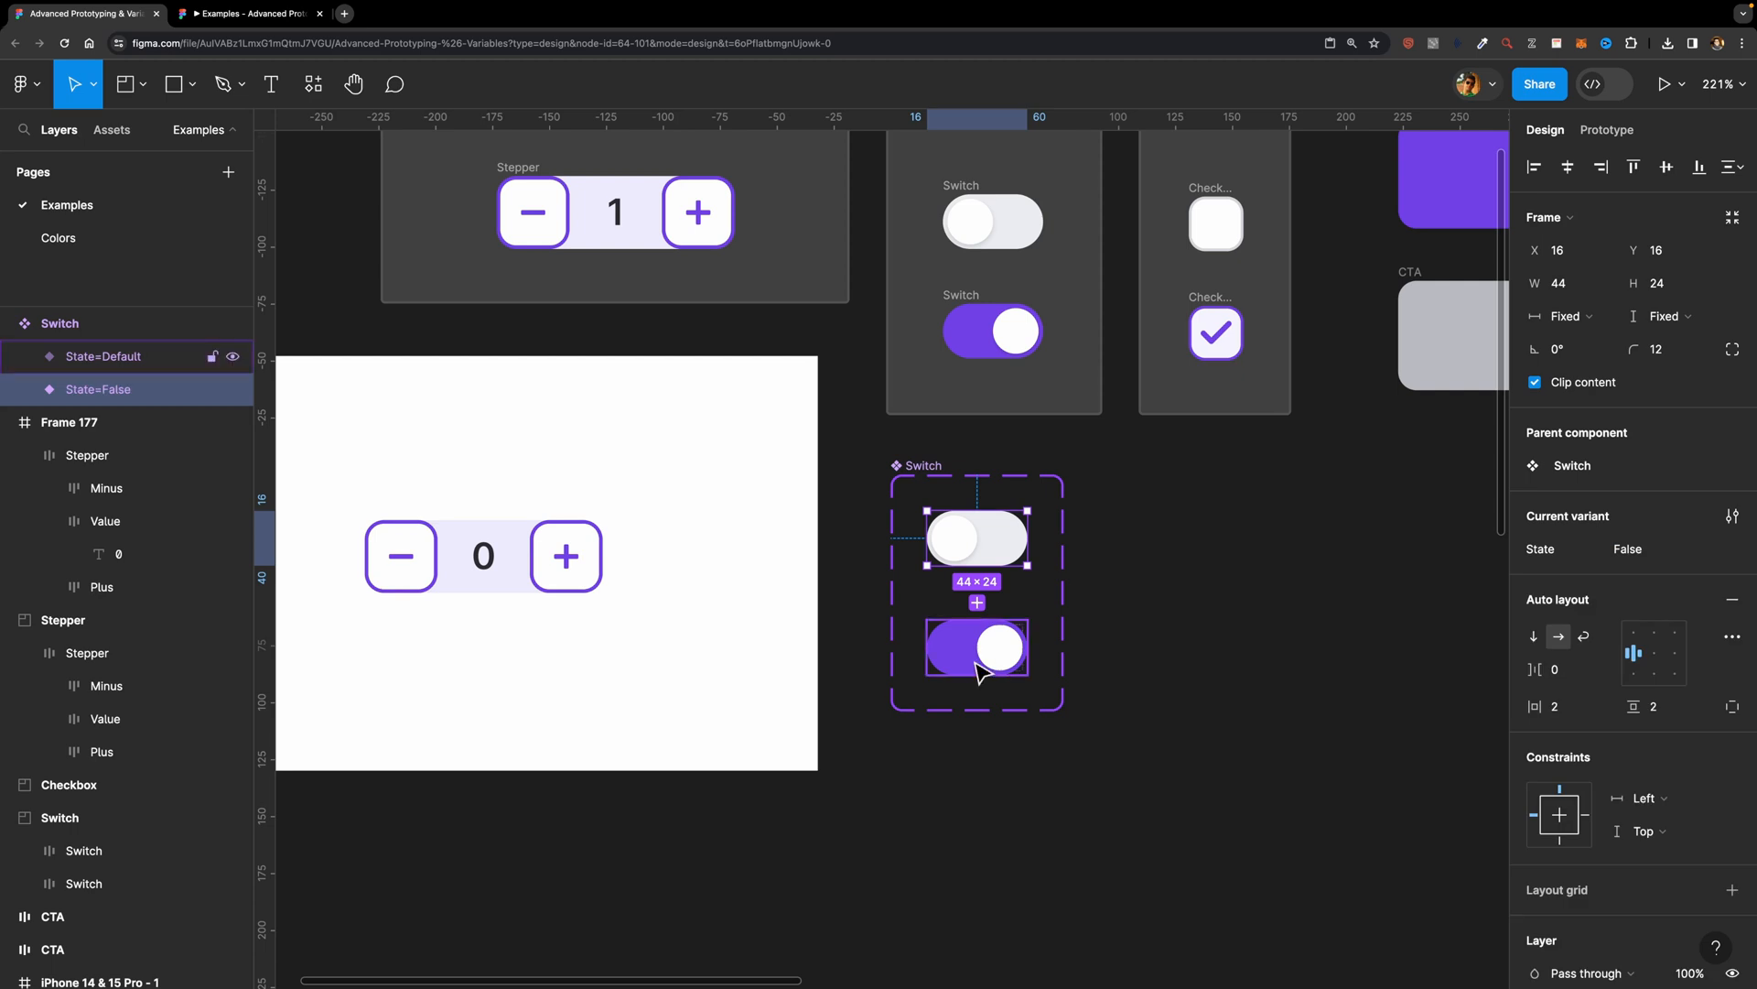
pyautogui.click(977, 647)
pyautogui.click(1638, 551)
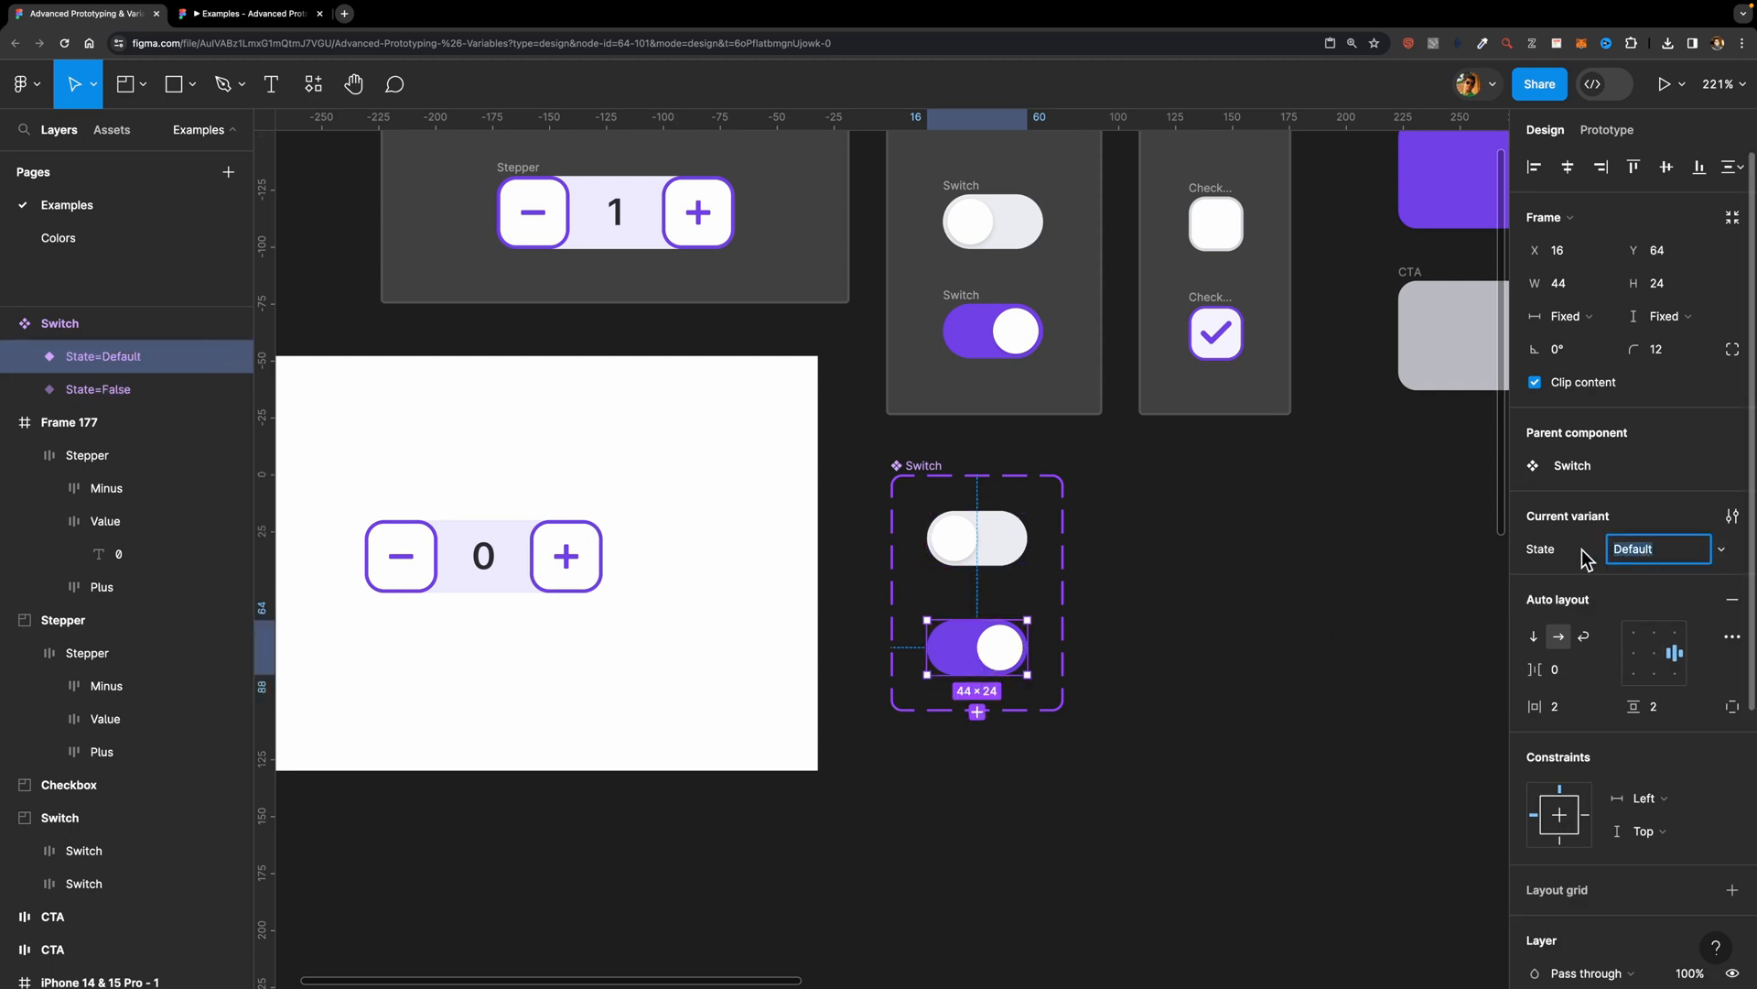
pyautogui.write('Tr')
pyautogui.press('Return')
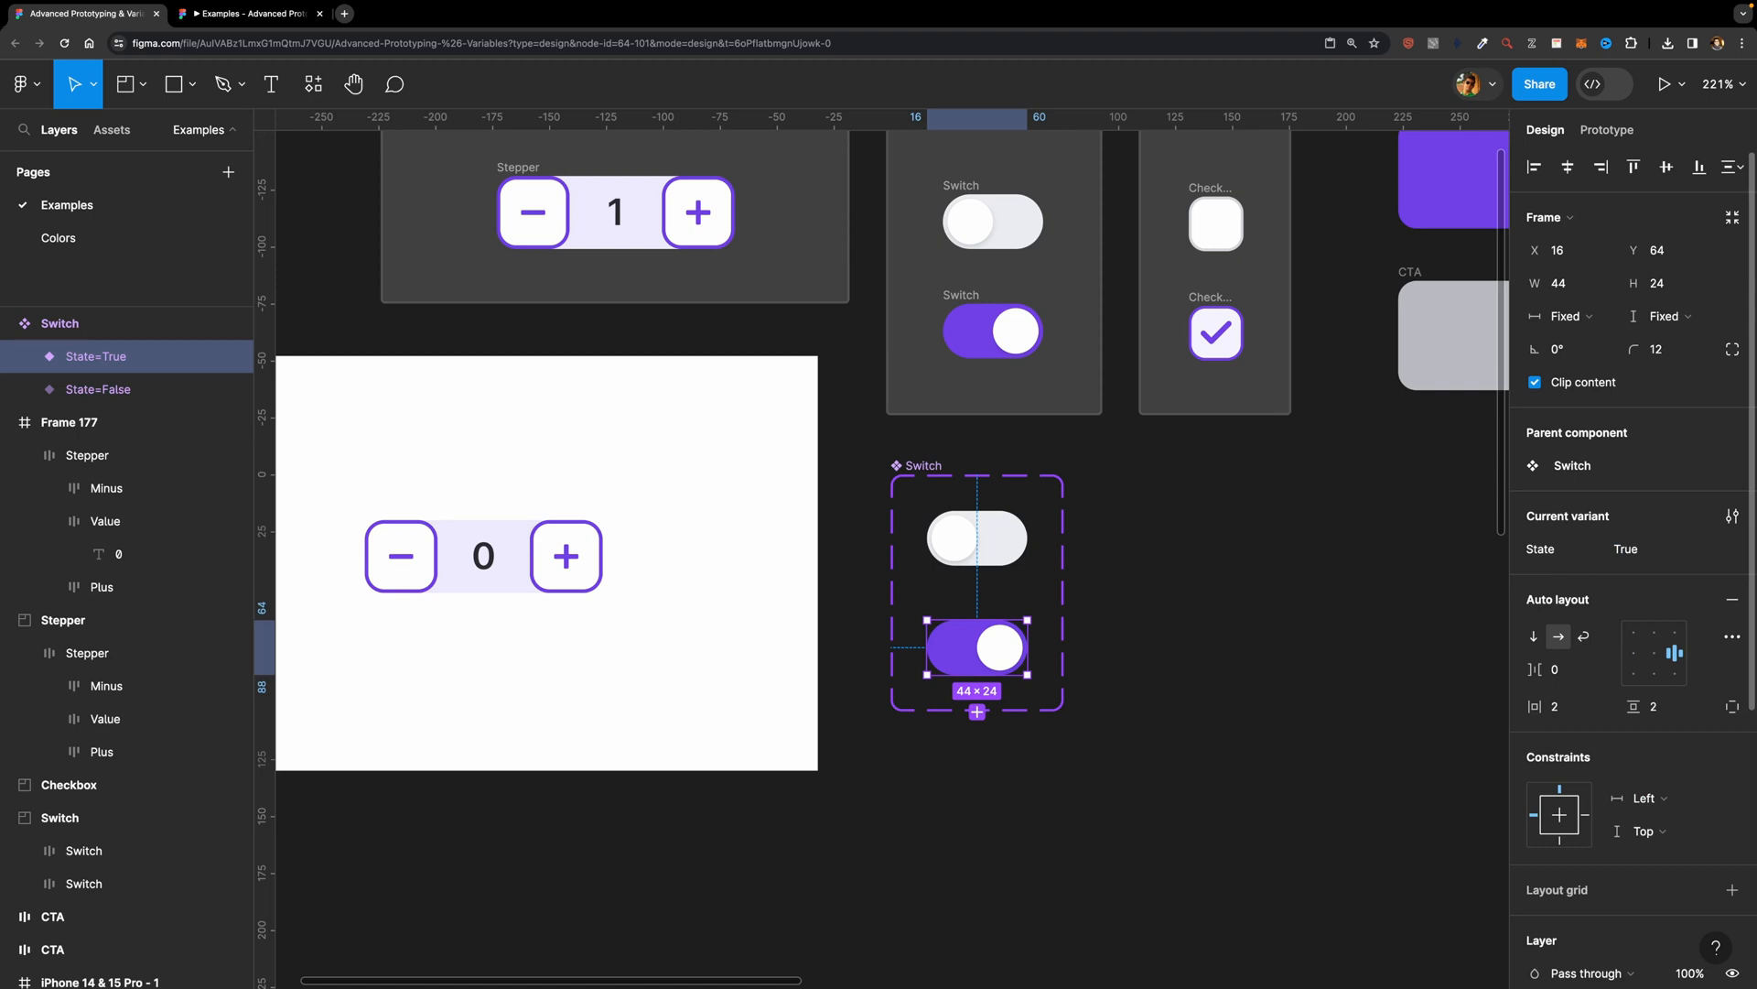
pyautogui.click(1228, 514)
# Step: Draw a new frame about 260 × 213 beside the Switch component set
pyautogui.scroll(-3, 1080, 673)
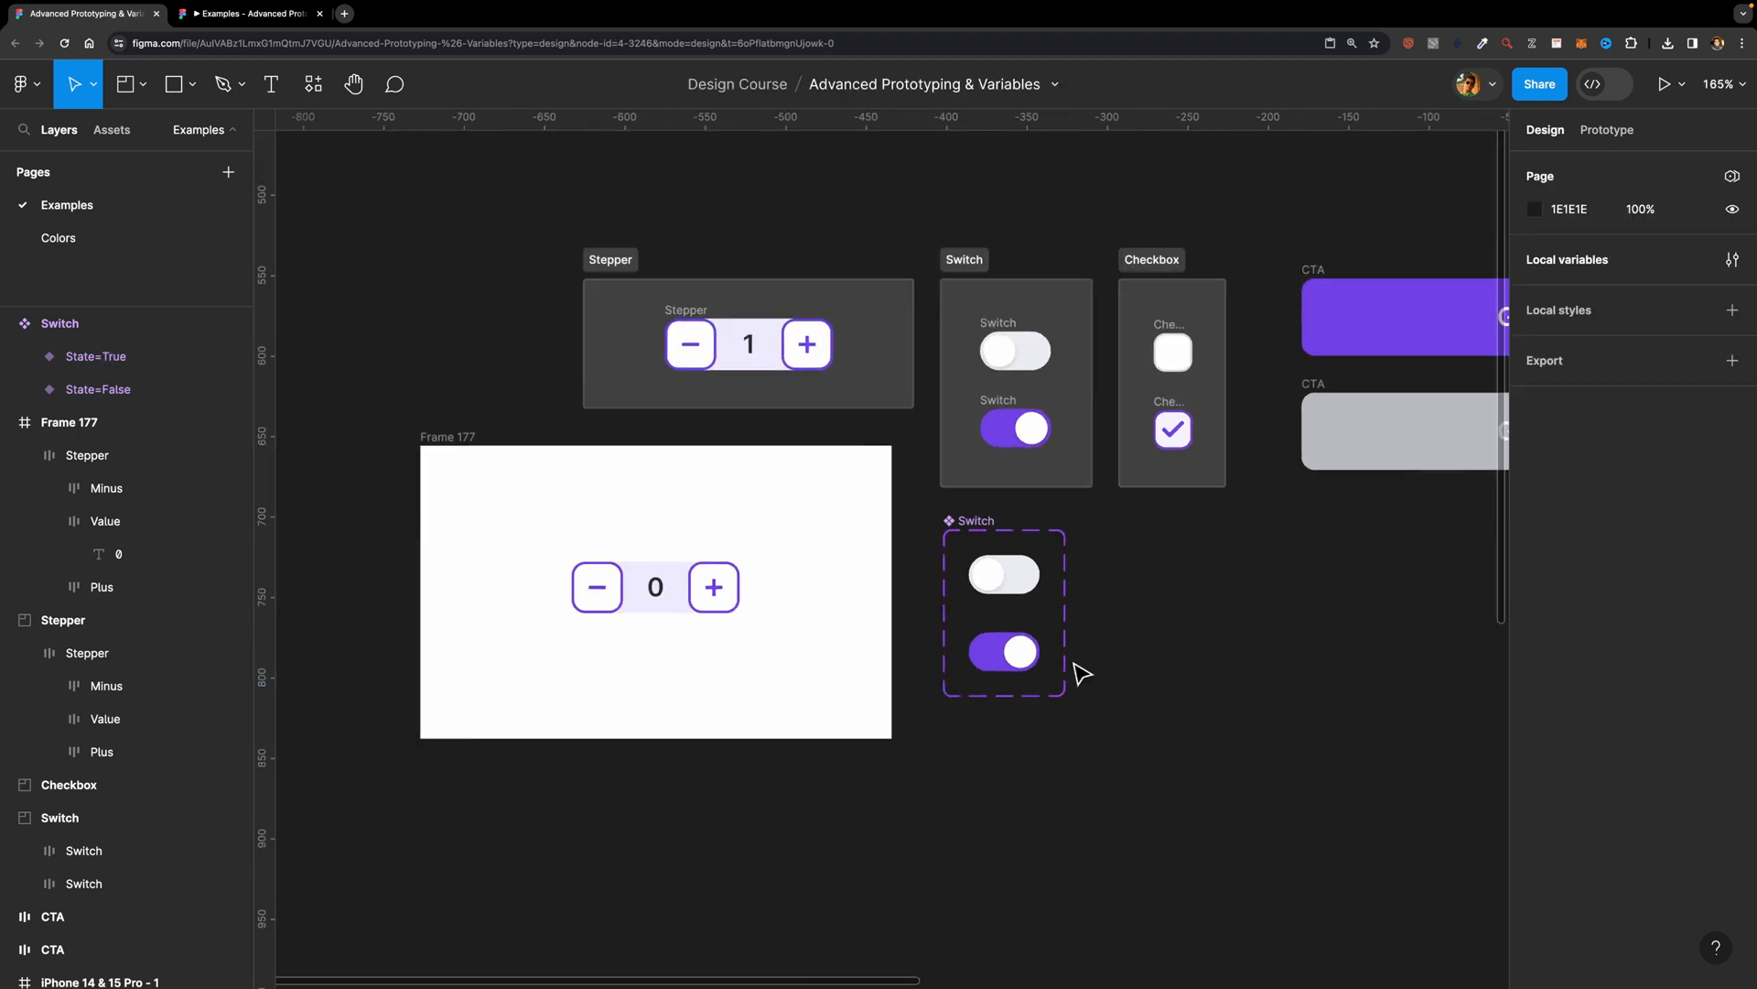
pyautogui.scroll(-3, 1083, 675)
pyautogui.press('f')
pyautogui.moveTo(908, 546); pyautogui.dragTo(1250, 827)
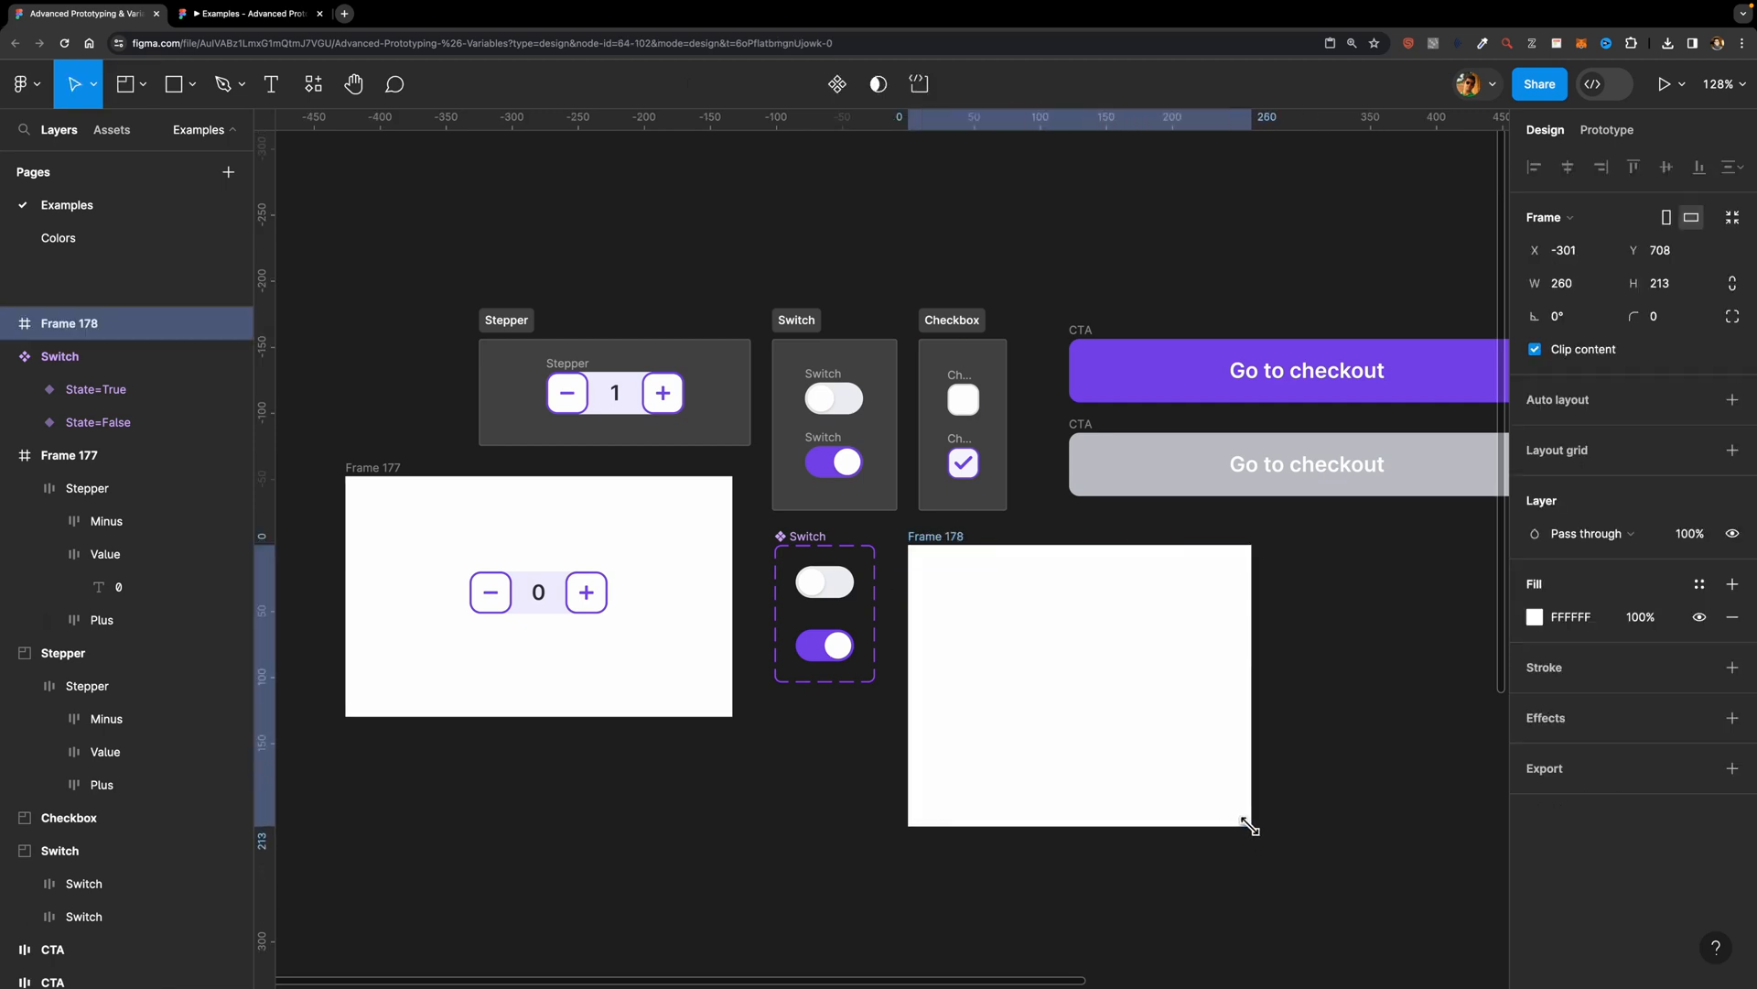
# Step: Insert an instance of the local Switch component into the new frame, near its top centre at about X 108, Y 27
pyautogui.click(104, 135)
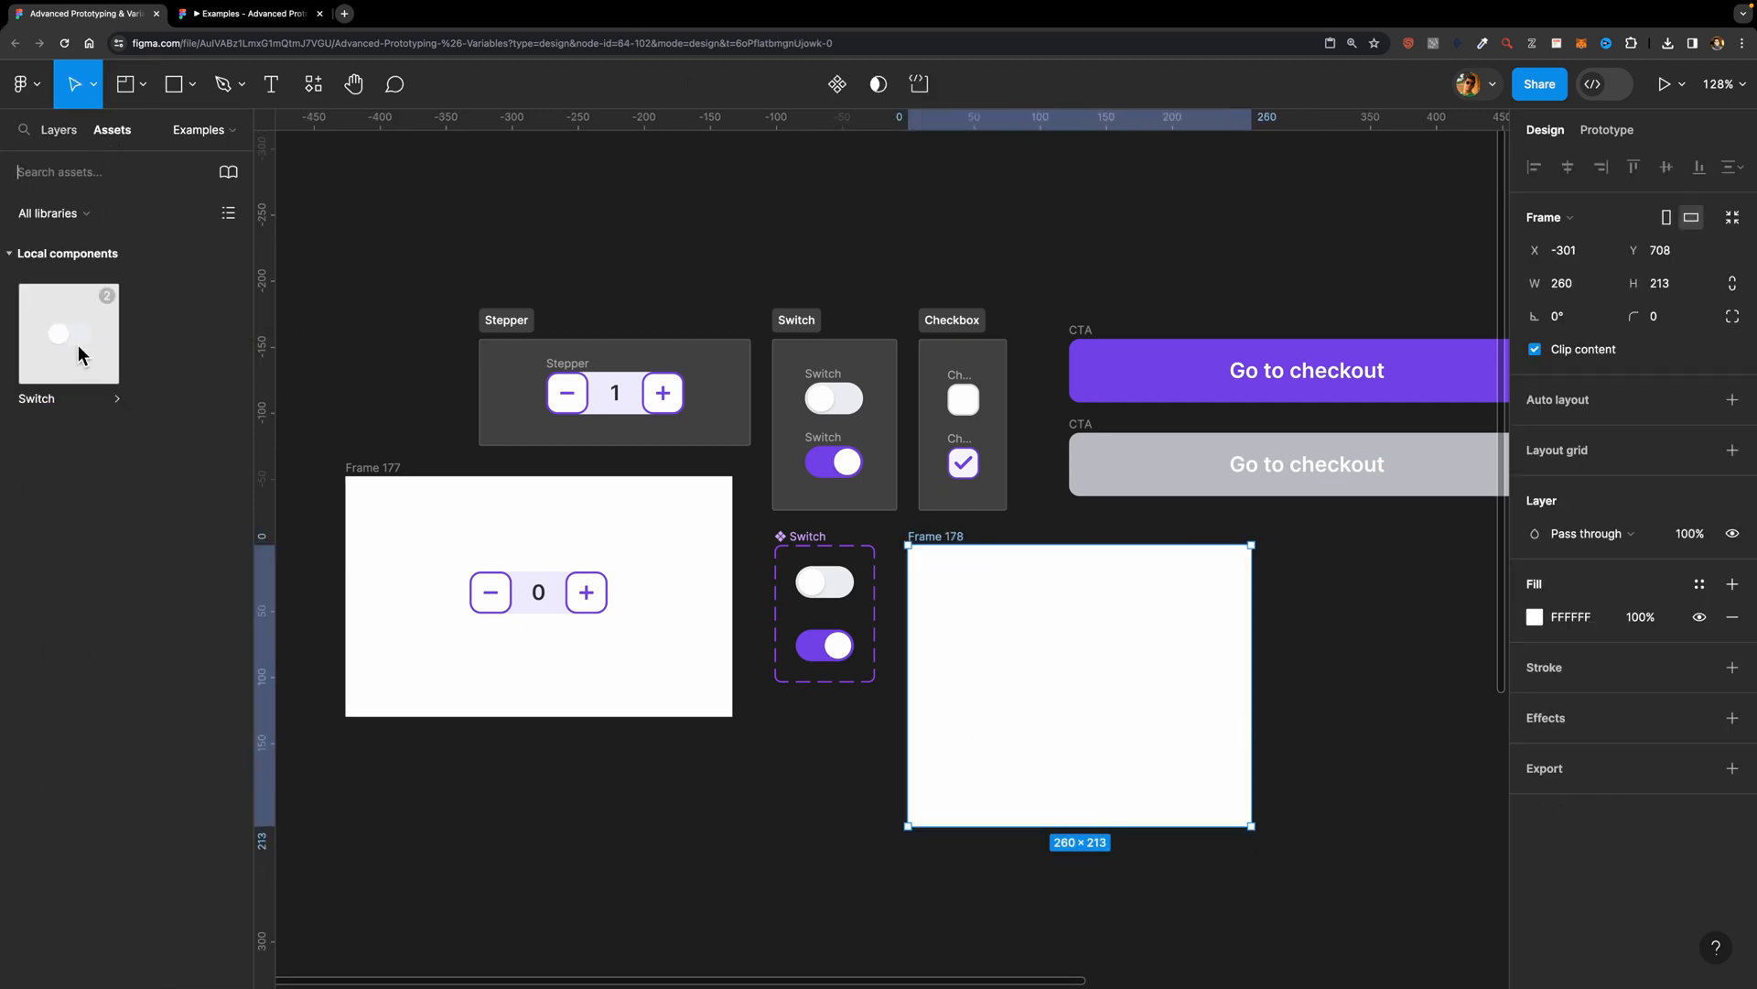
pyautogui.moveTo(60, 333); pyautogui.dragTo(1076, 635)
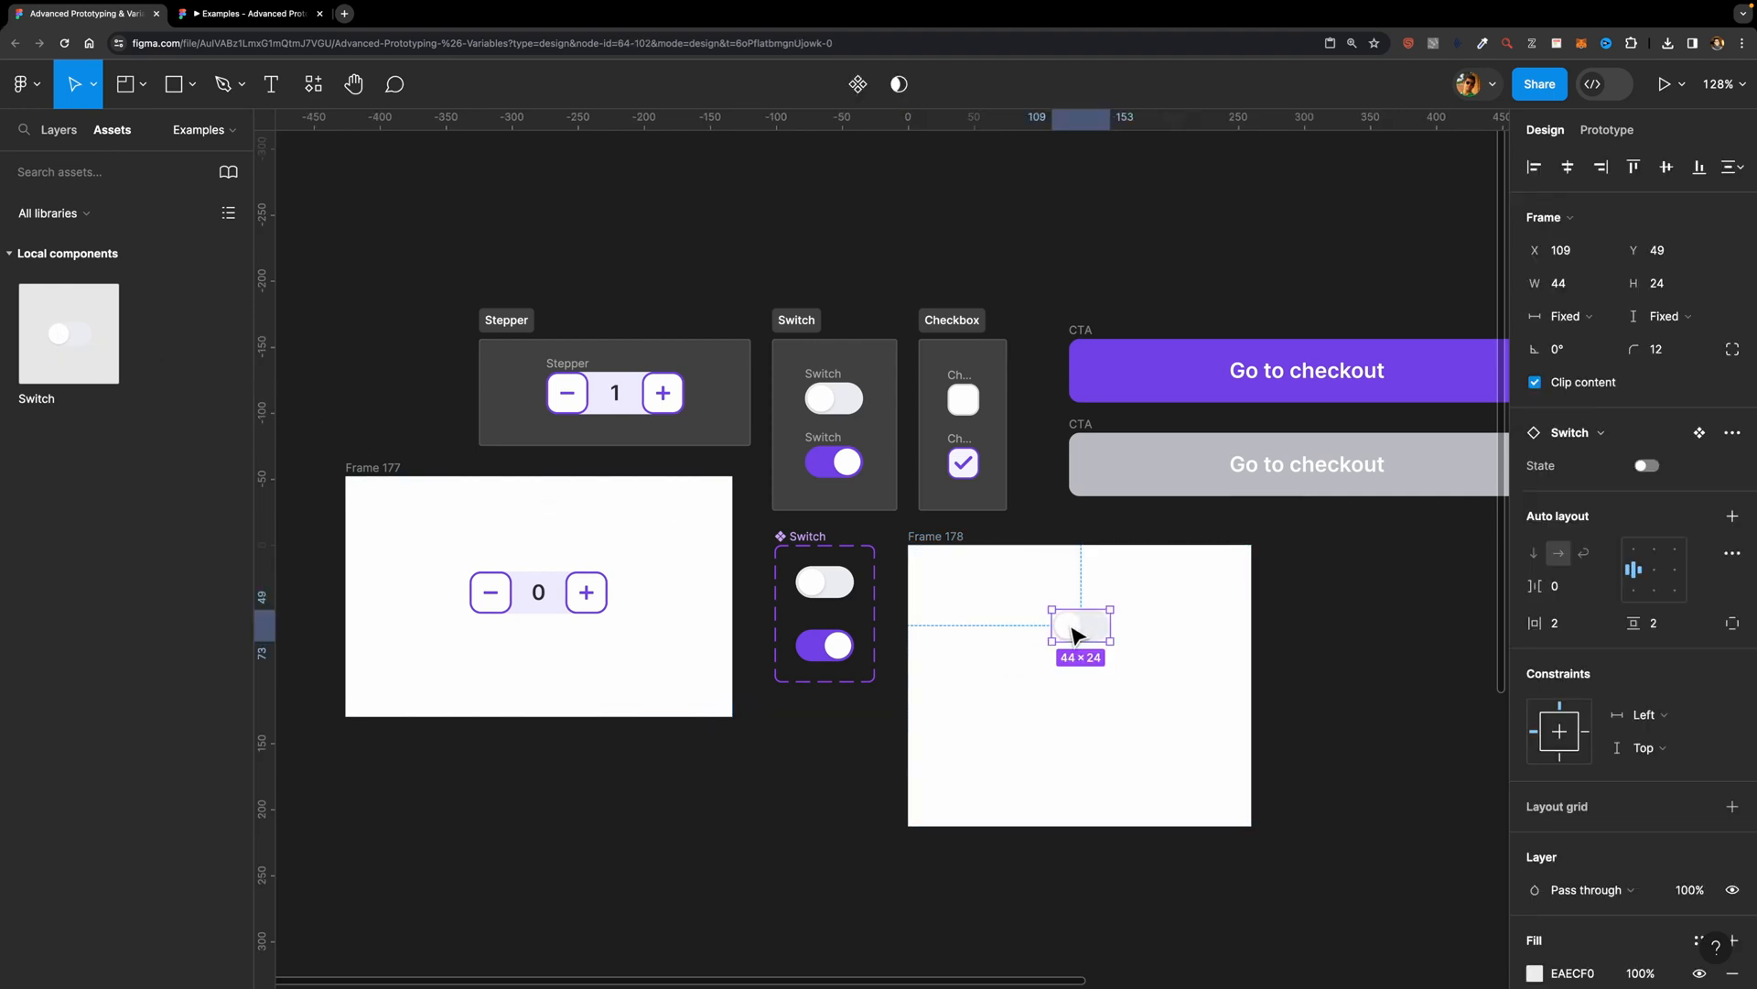
pyautogui.scroll(5, 1129, 695)
pyautogui.scroll(1, 1135, 697)
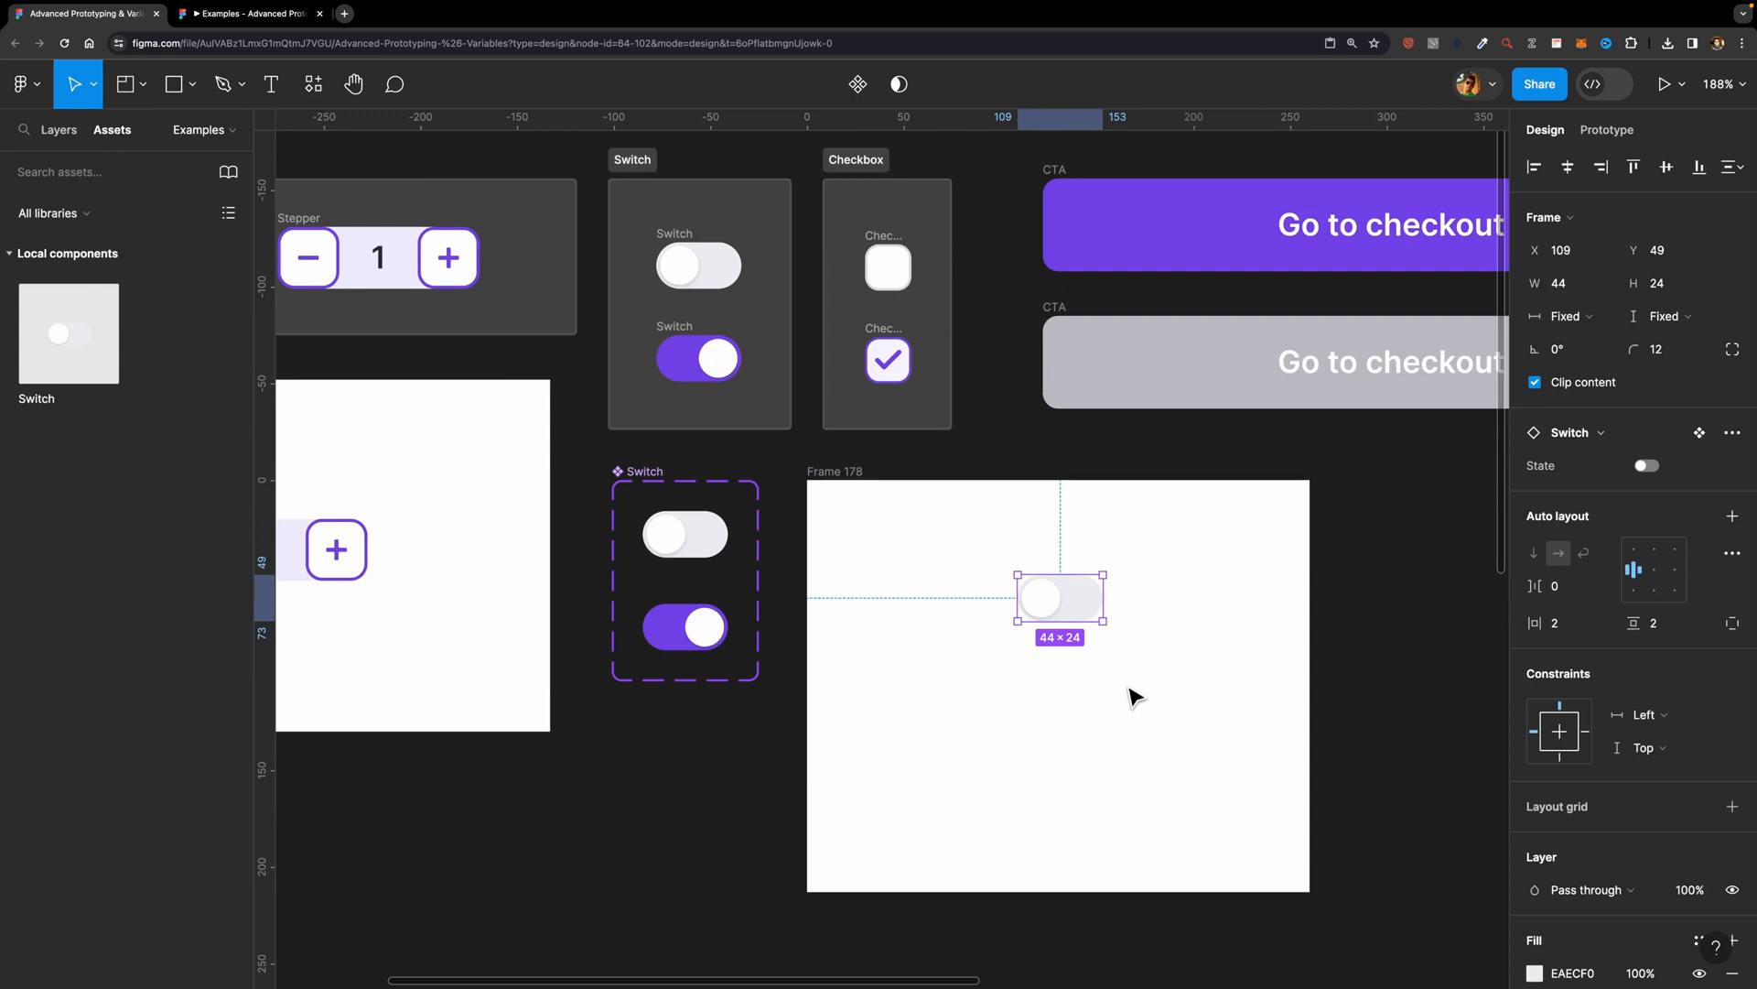
pyautogui.moveTo(1067, 603); pyautogui.dragTo(1065, 560)
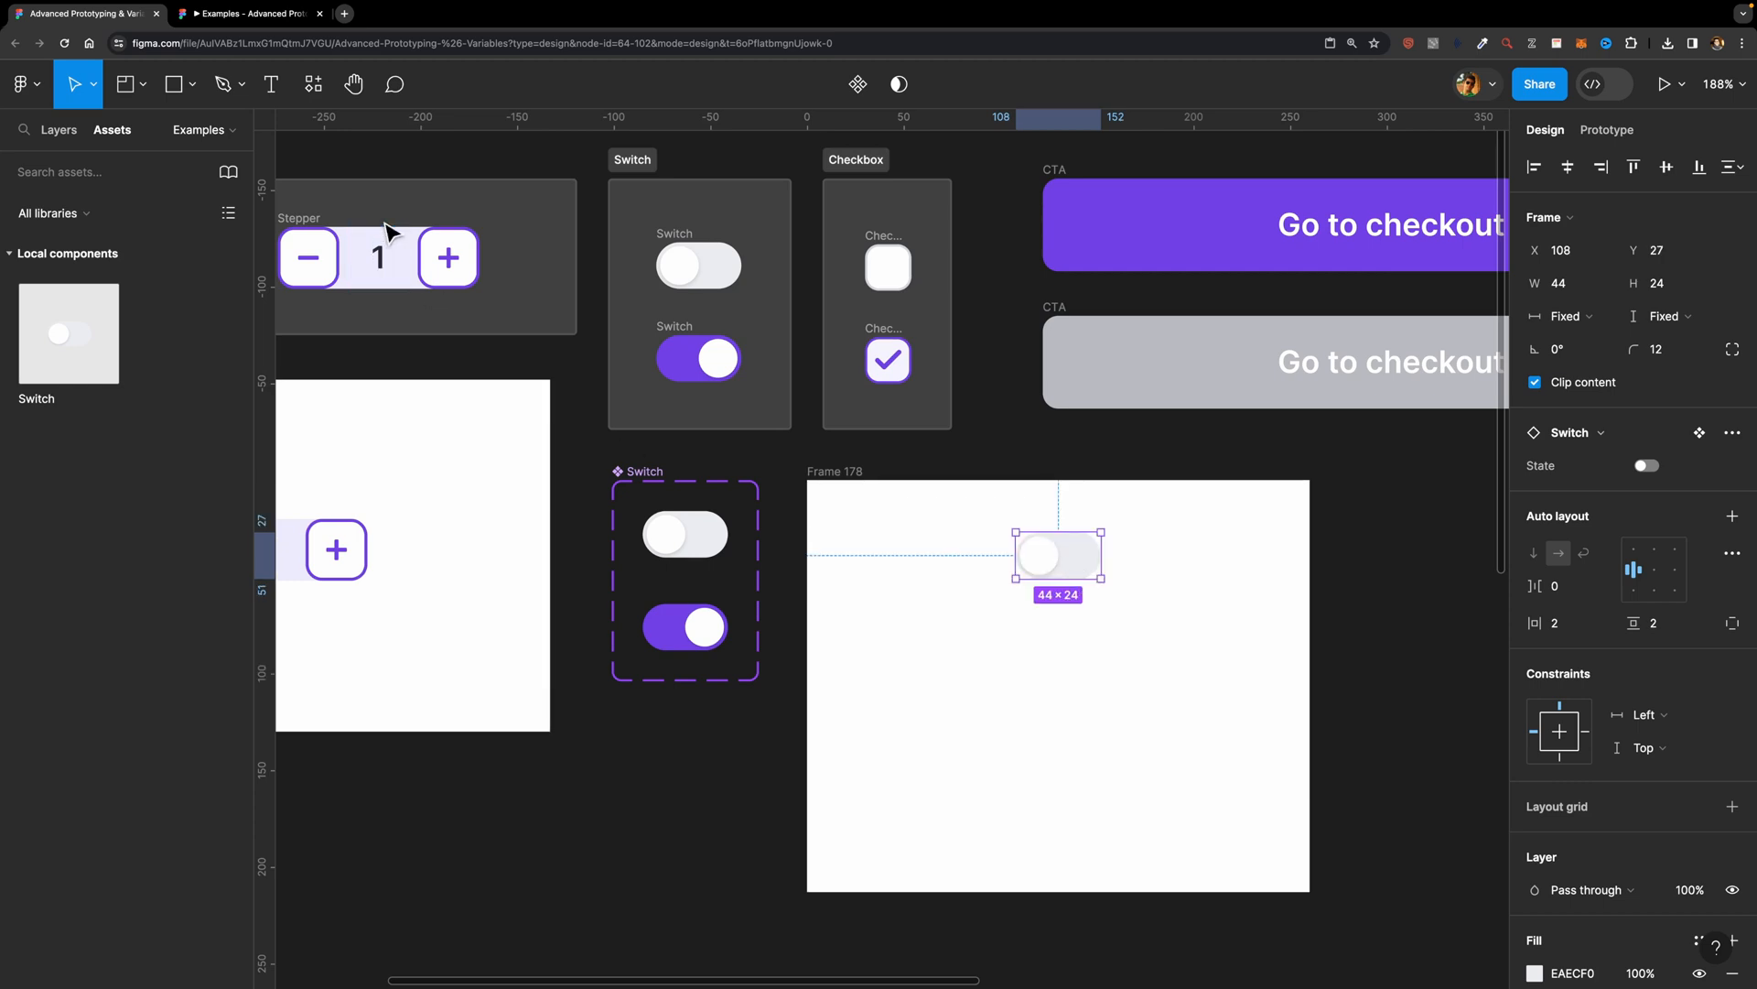
# Step: Draw a rectangle about 109 × 80 below the switch instance in the new frame and fill it with purple 7240E7
pyautogui.click(179, 85)
pyautogui.click(190, 87)
pyautogui.click(180, 134)
pyautogui.moveTo(960, 632)
pyautogui.mouseDown()
pyautogui.moveTo(1157, 787)
pyautogui.moveTo(1075, 737)
pyautogui.moveTo(1153, 713)
pyautogui.mouseUp()
pyautogui.scroll(-1, 1145, 722)
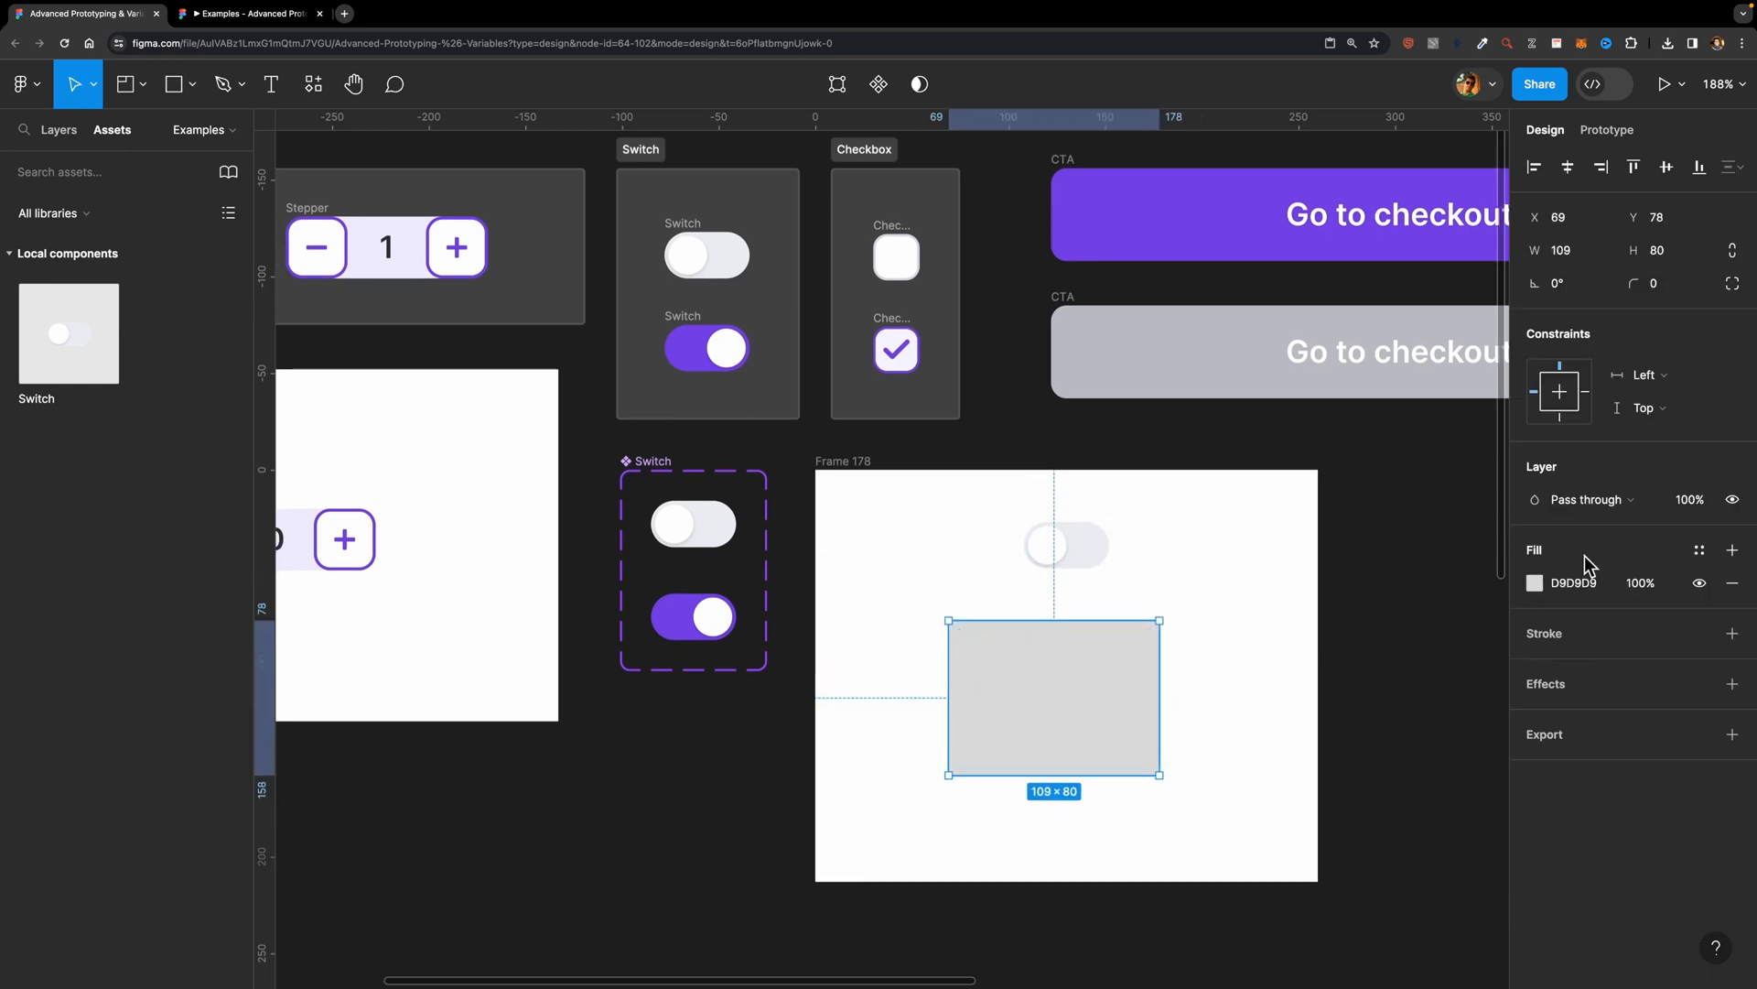
pyautogui.click(1521, 587)
pyautogui.click(1387, 877)
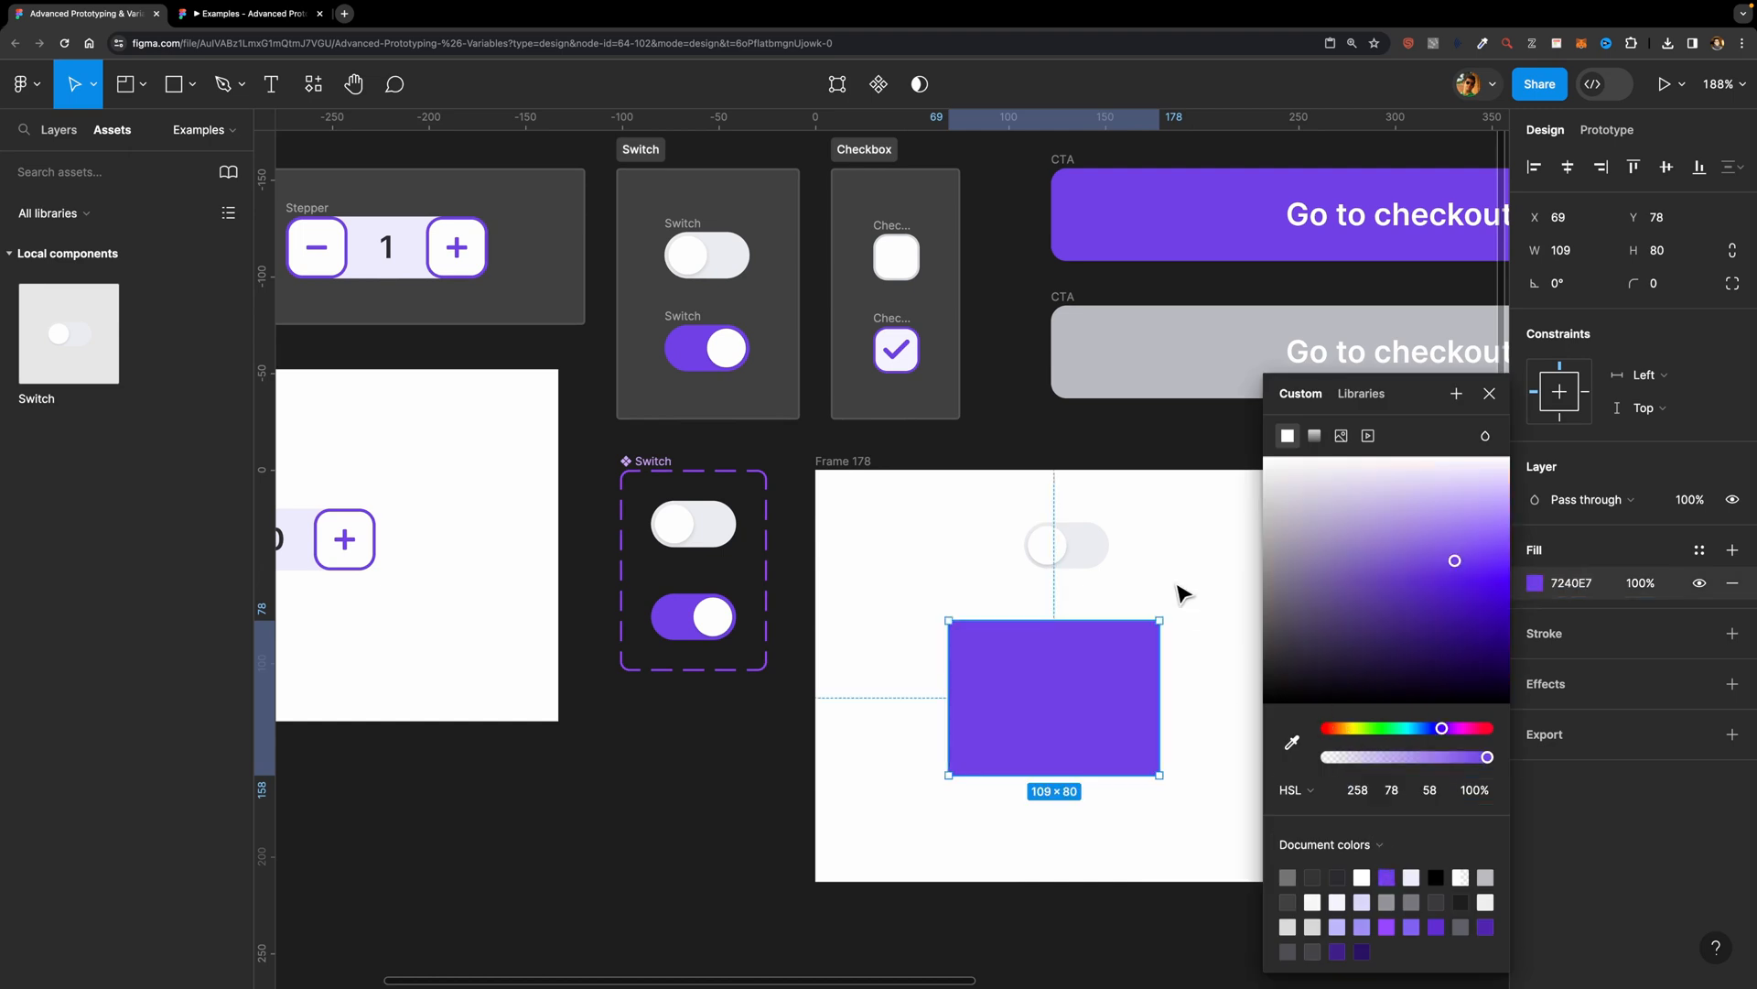
pyautogui.click(1212, 552)
# Step: Round the purple rectangle's corners to a radius of 20 and shift it under the switch to about X 76, Y 83
pyautogui.click(1124, 643)
pyautogui.moveTo(1633, 275); pyautogui.dragTo(188, 274)
pyautogui.moveTo(989, 696); pyautogui.dragTo(1001, 706)
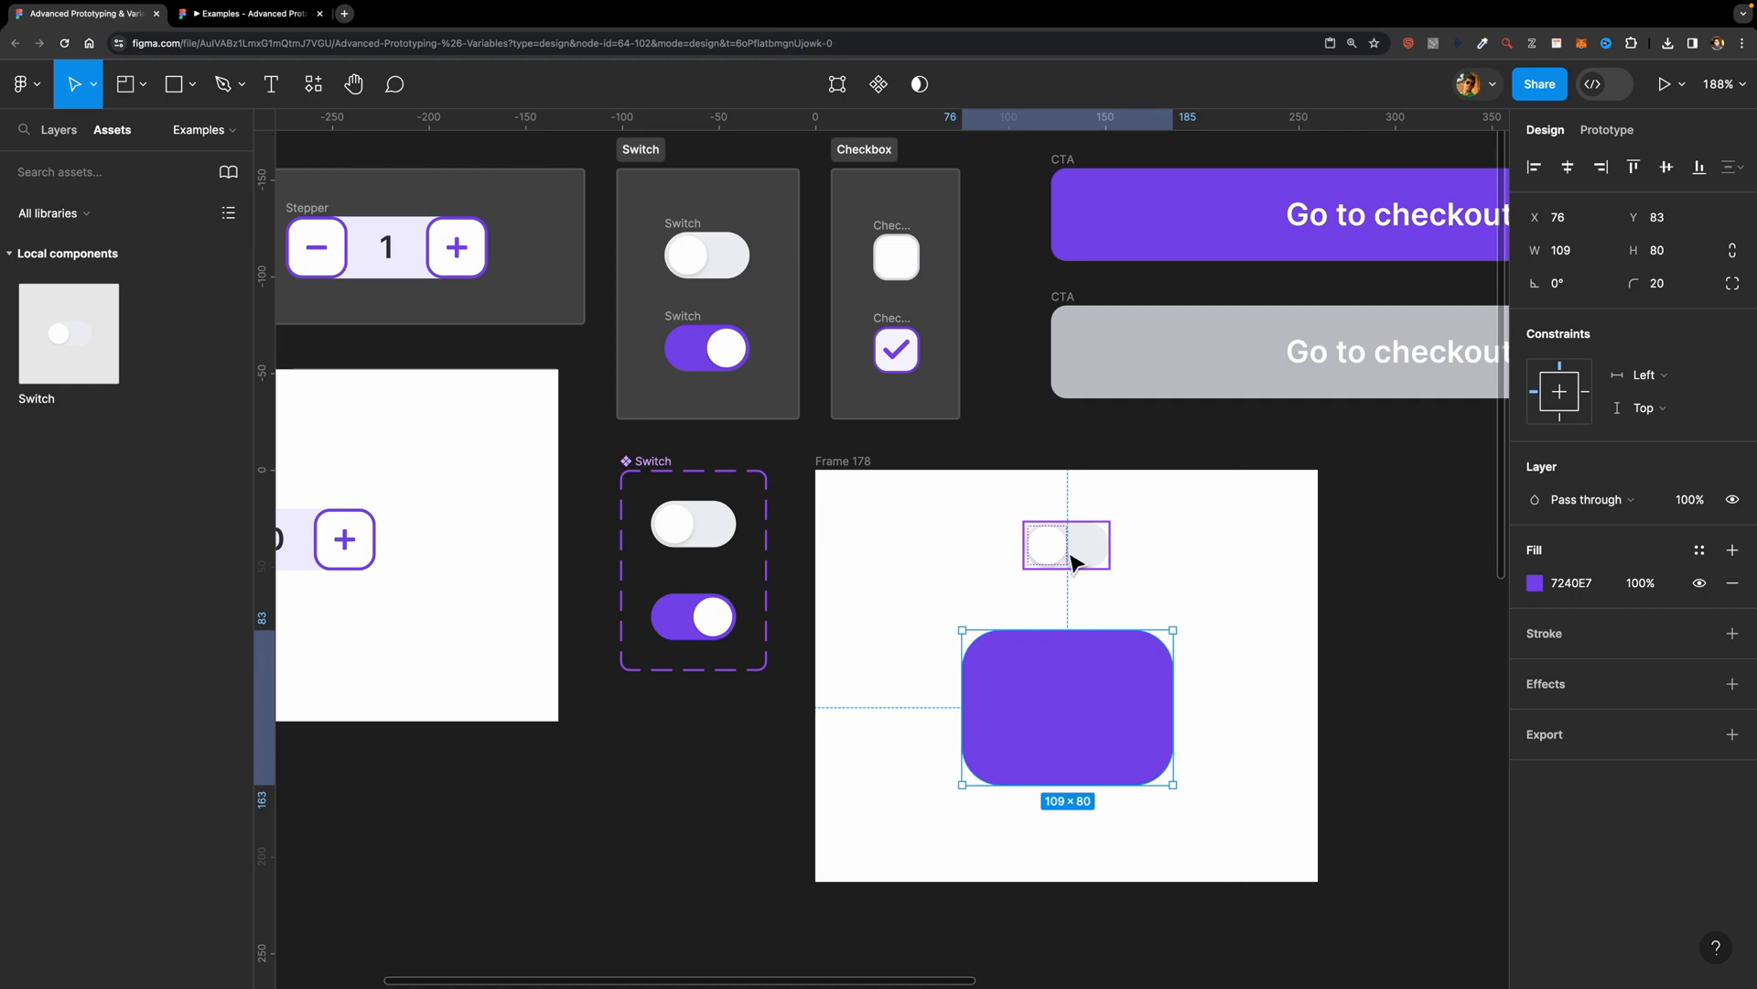
pyautogui.click(1148, 579)
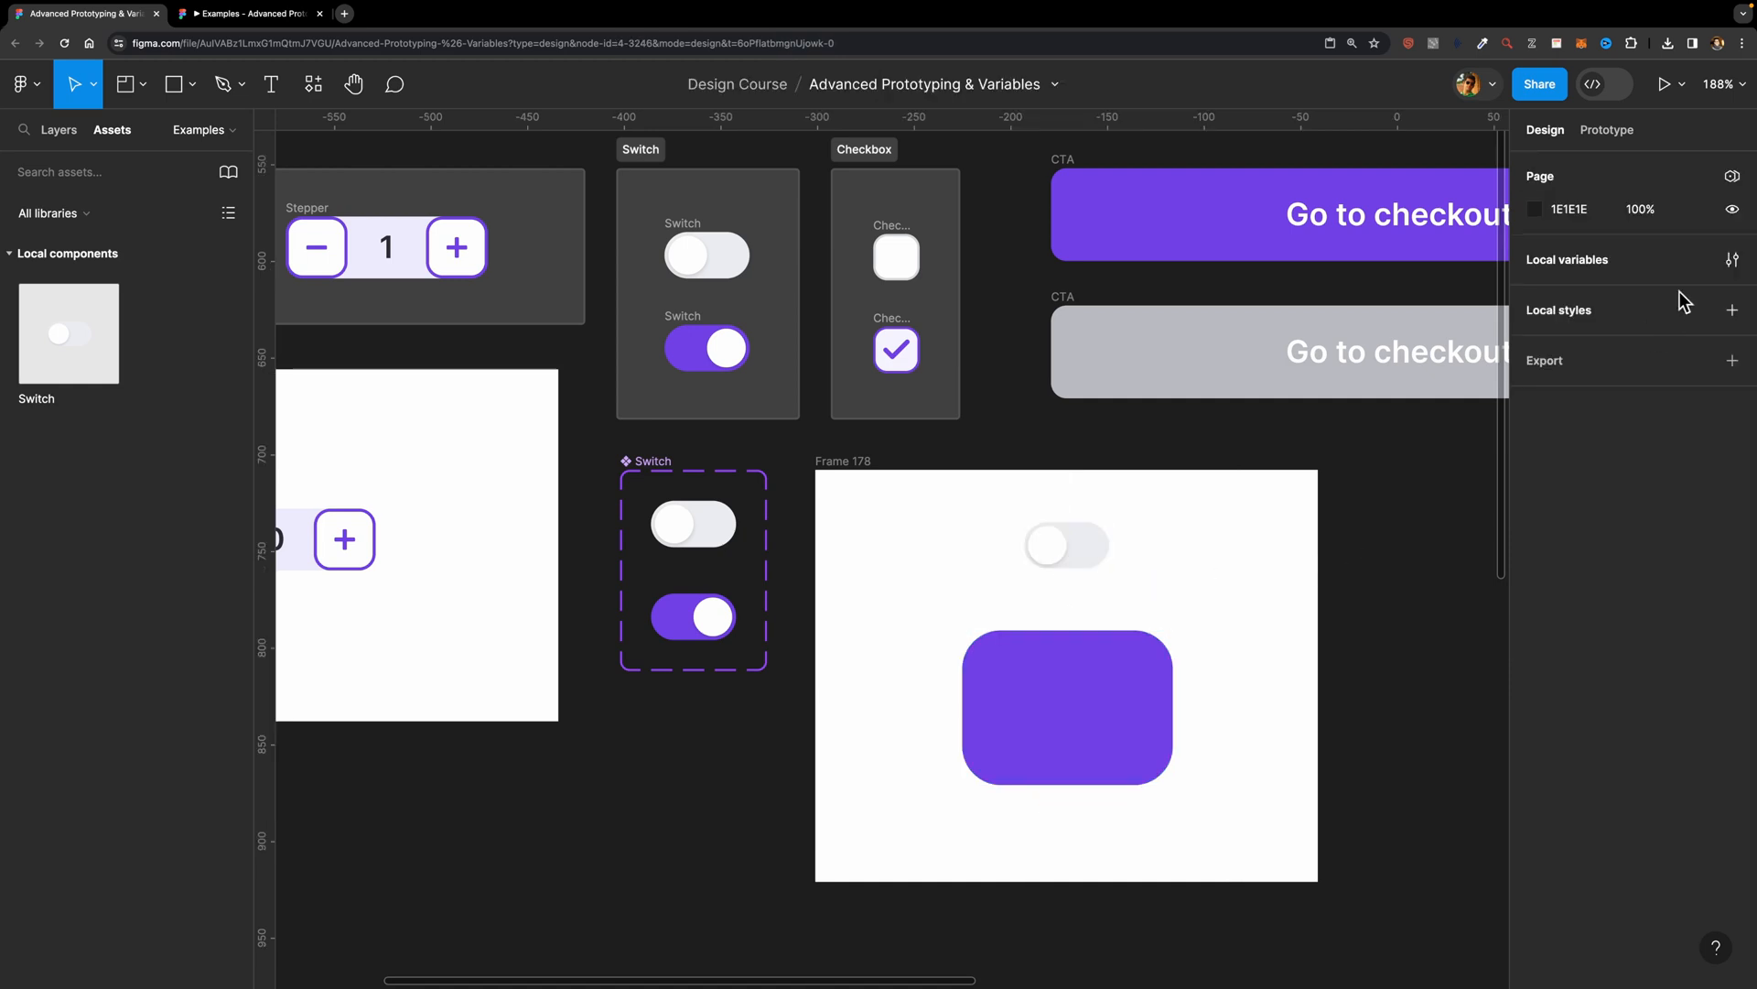
# Step: Create a Boolean local variable named Switch with the value False
pyautogui.click(1732, 260)
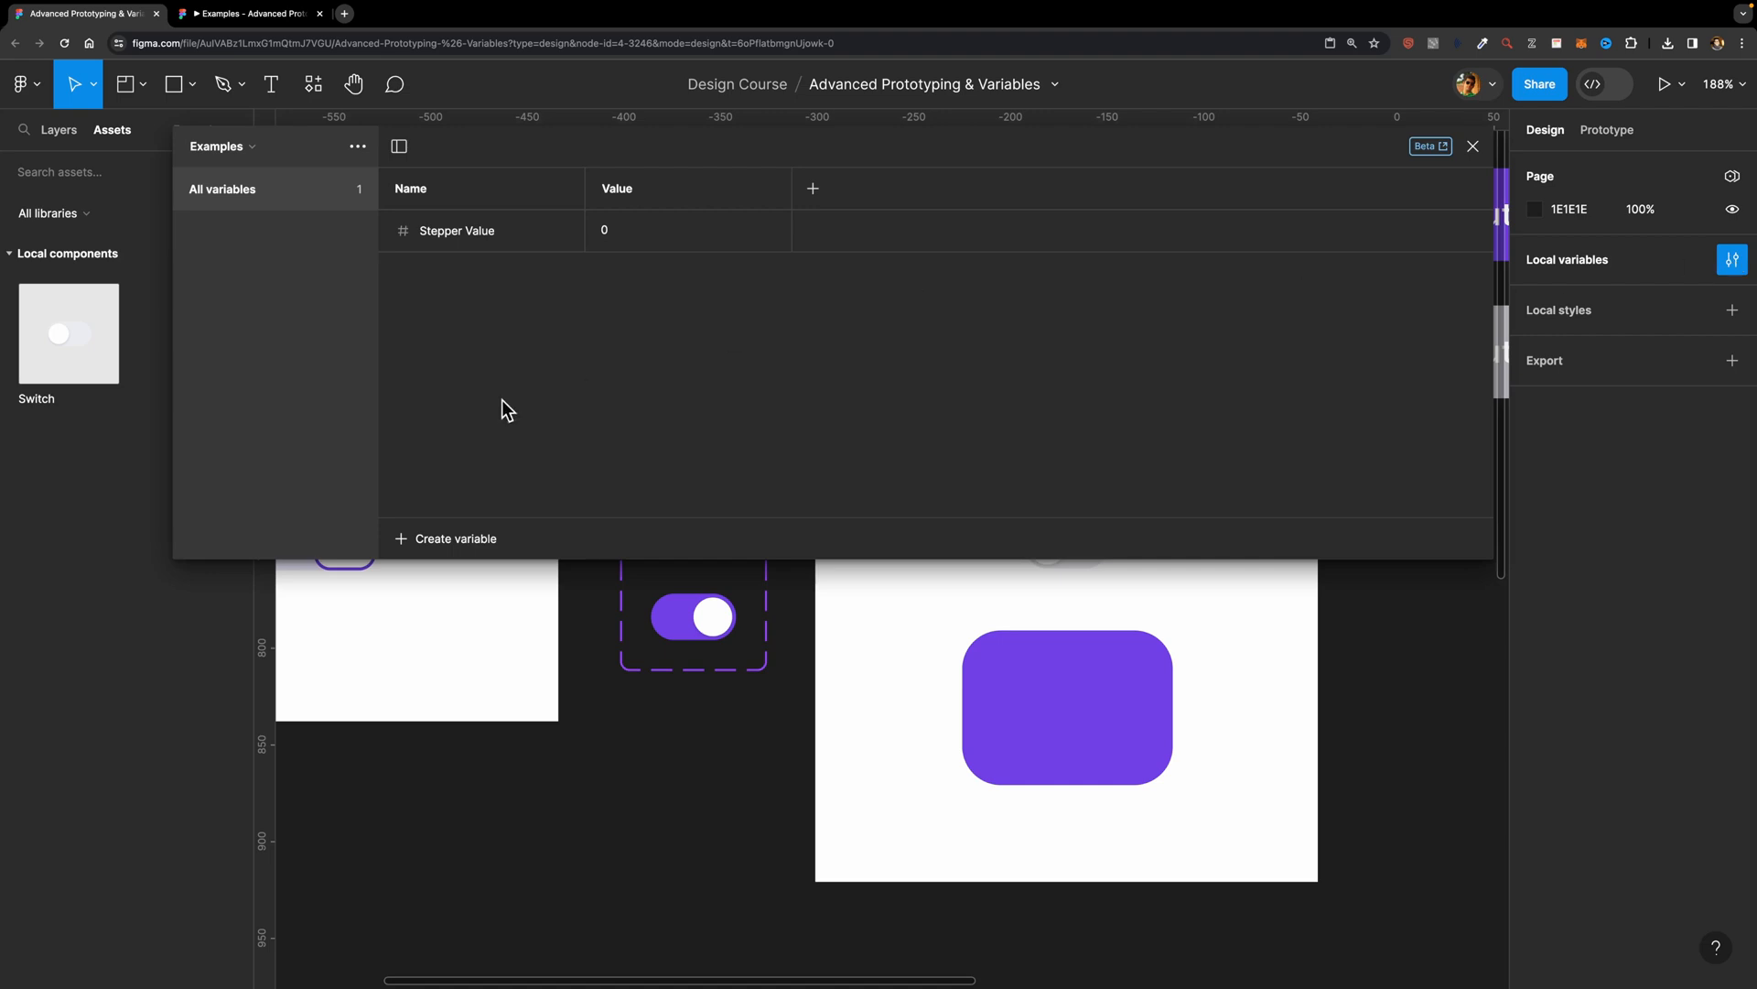
pyautogui.click(447, 548)
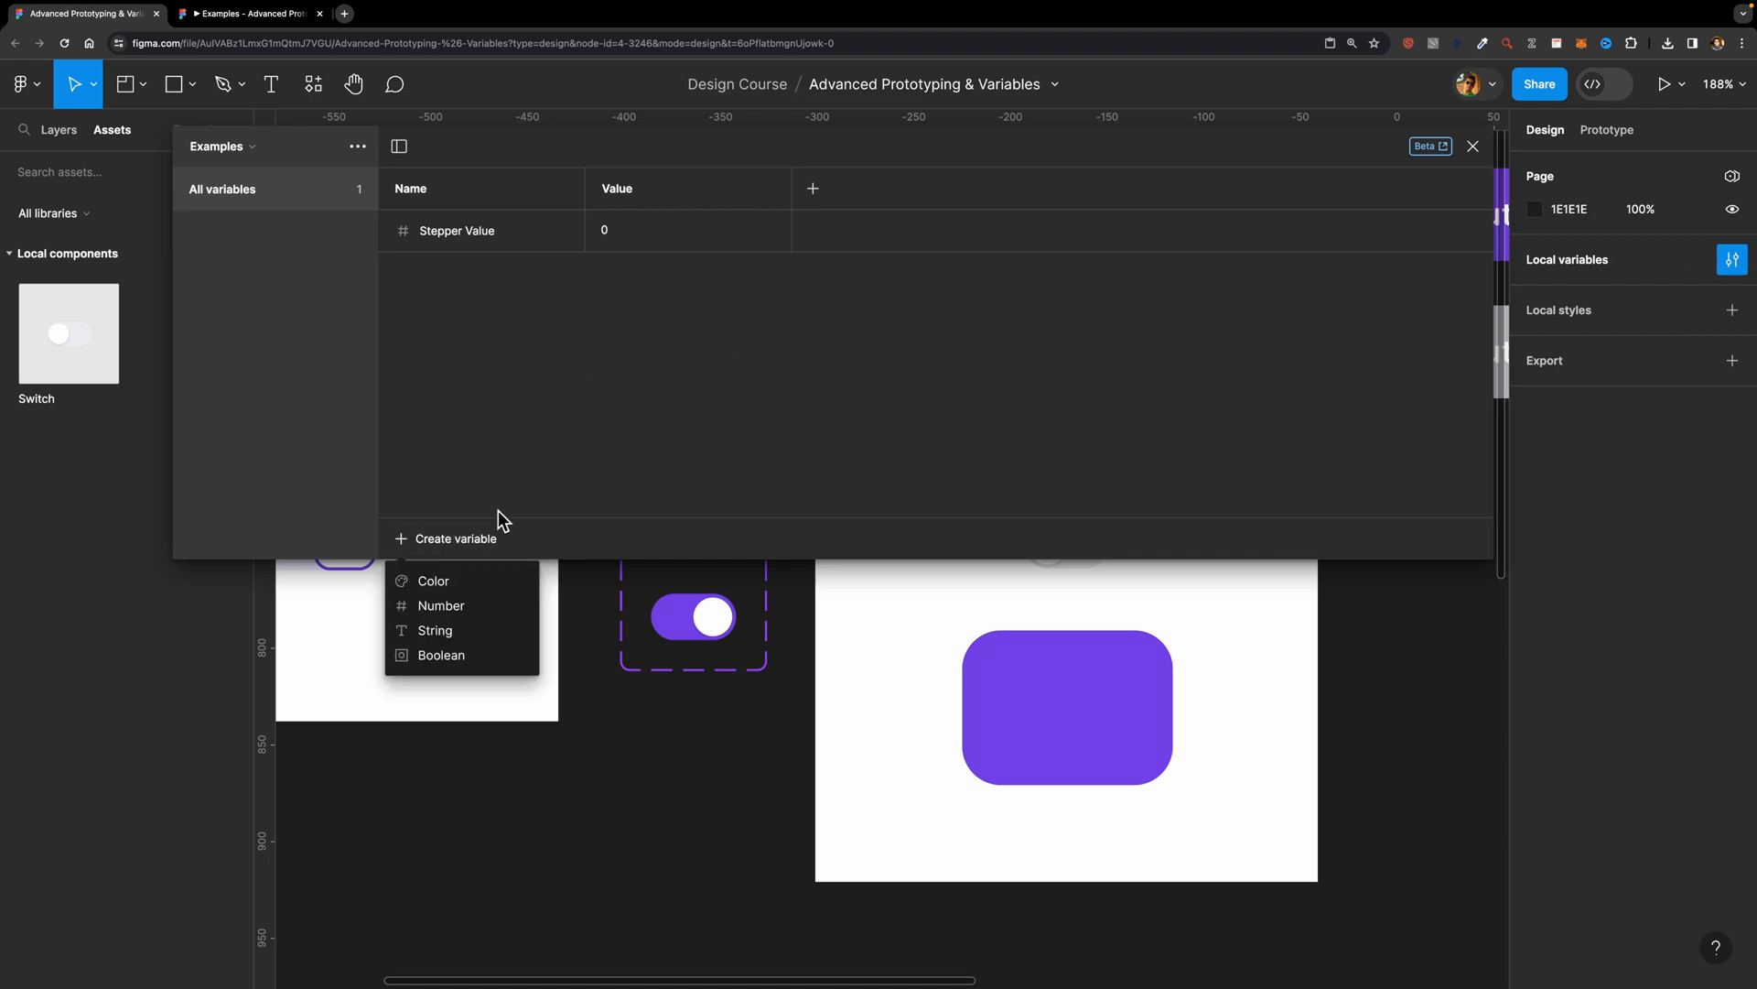
pyautogui.click(443, 656)
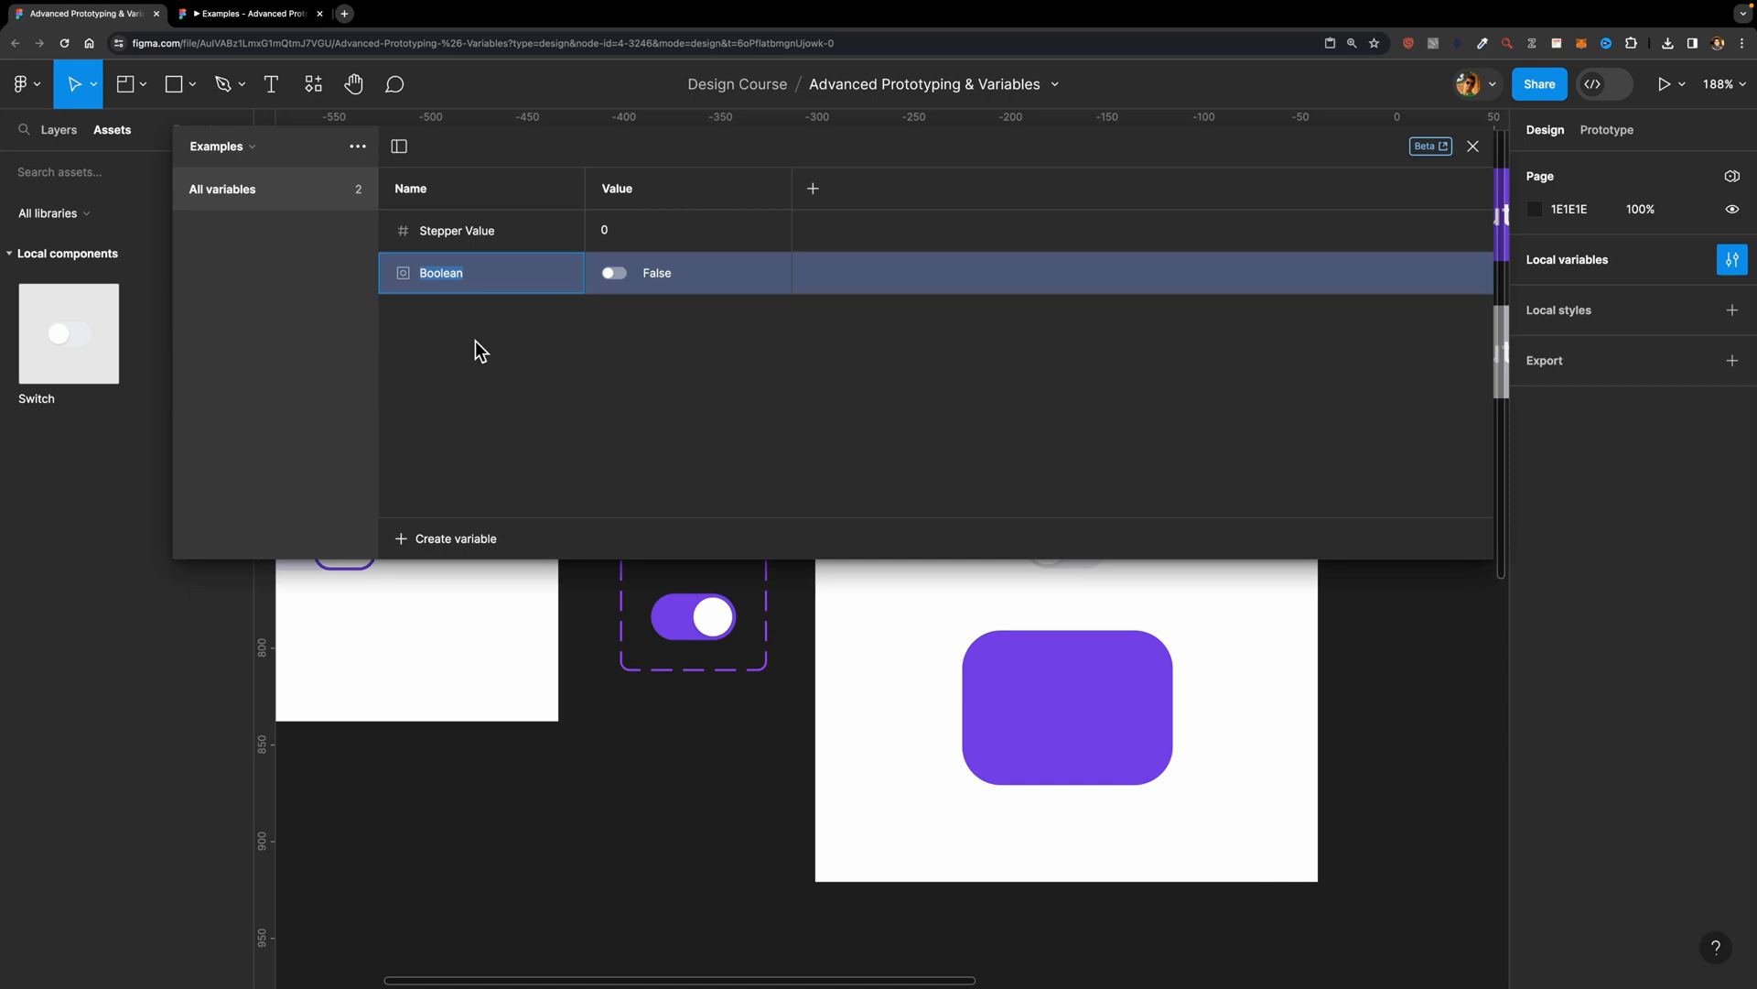
pyautogui.press('BackSpace')
pyautogui.click(617, 276)
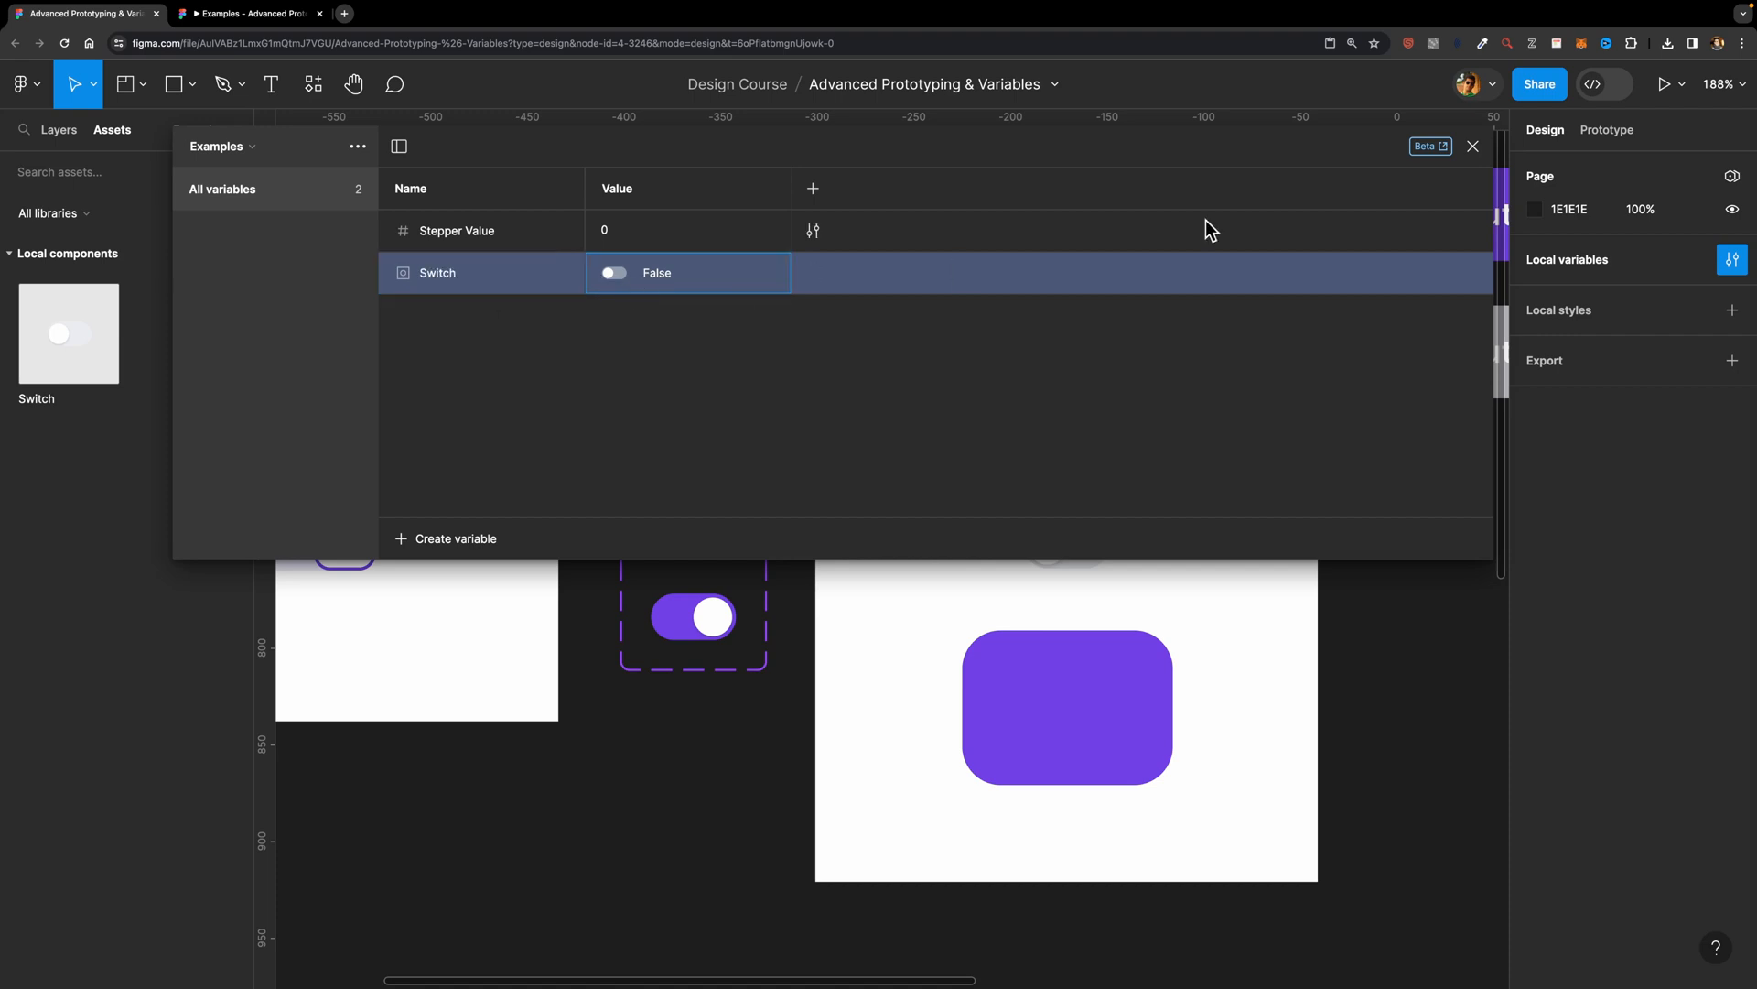
pyautogui.click(1473, 146)
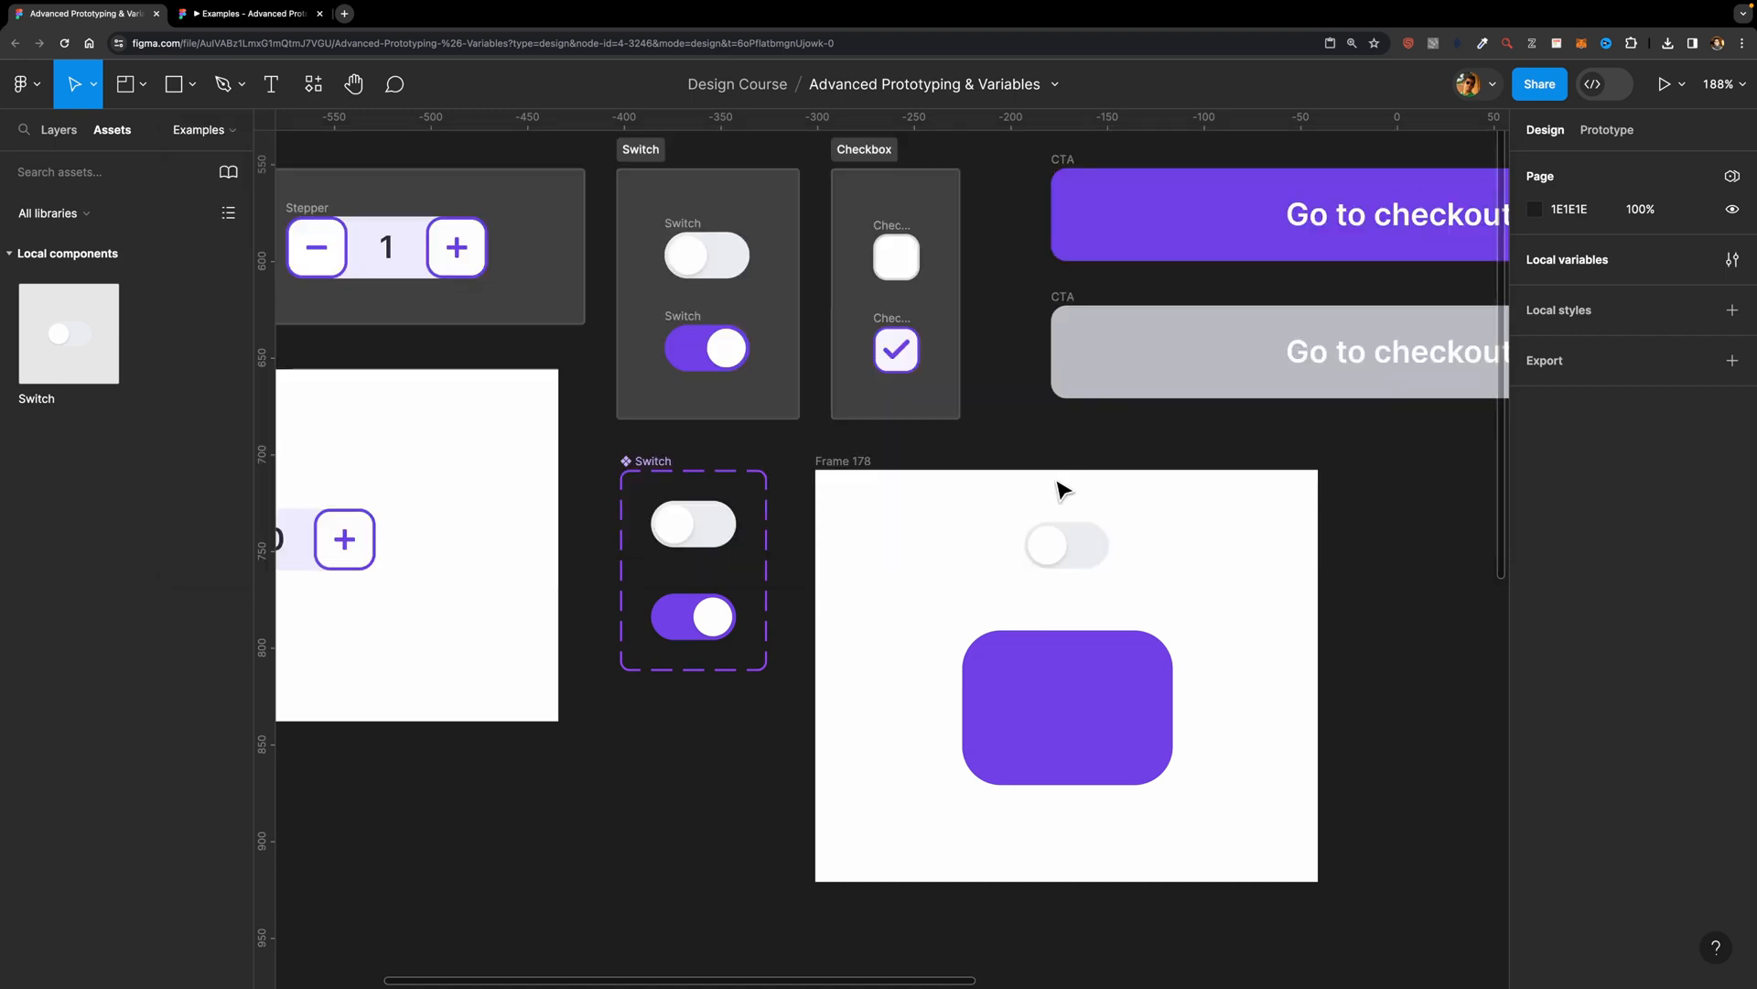
# Step: Assign the Switch variable to the State property of the switch instance in the new frame
pyautogui.click(1087, 547)
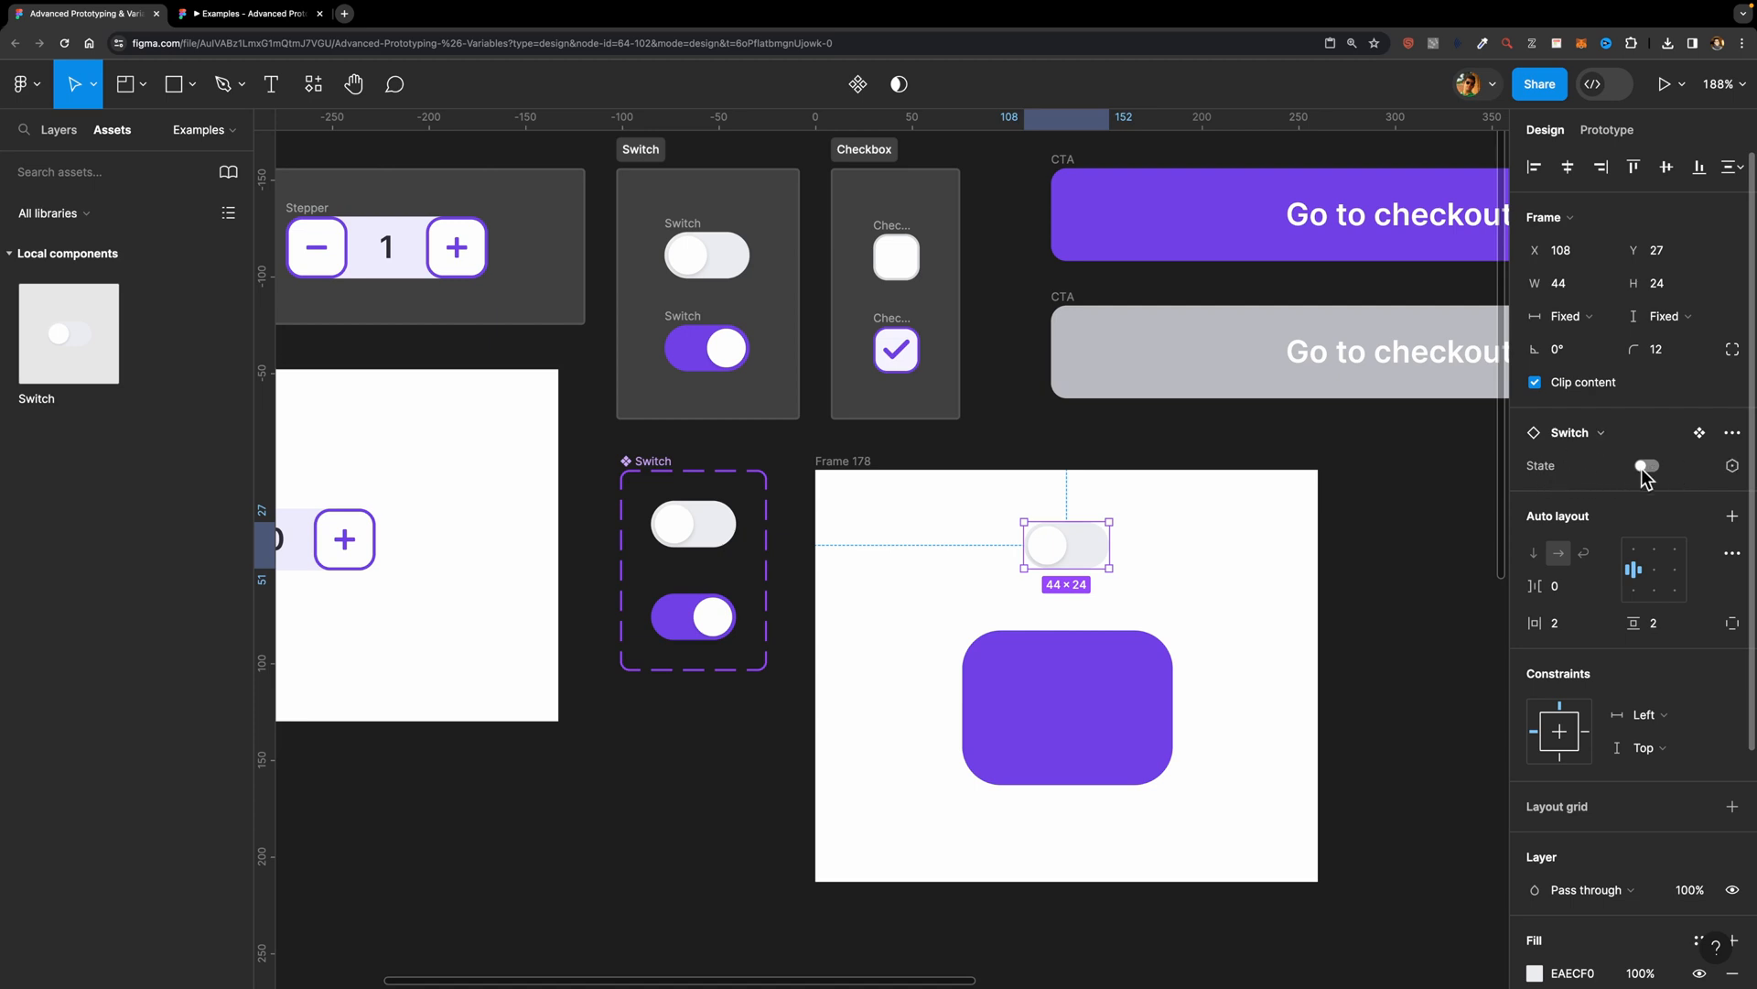
pyautogui.click(1731, 468)
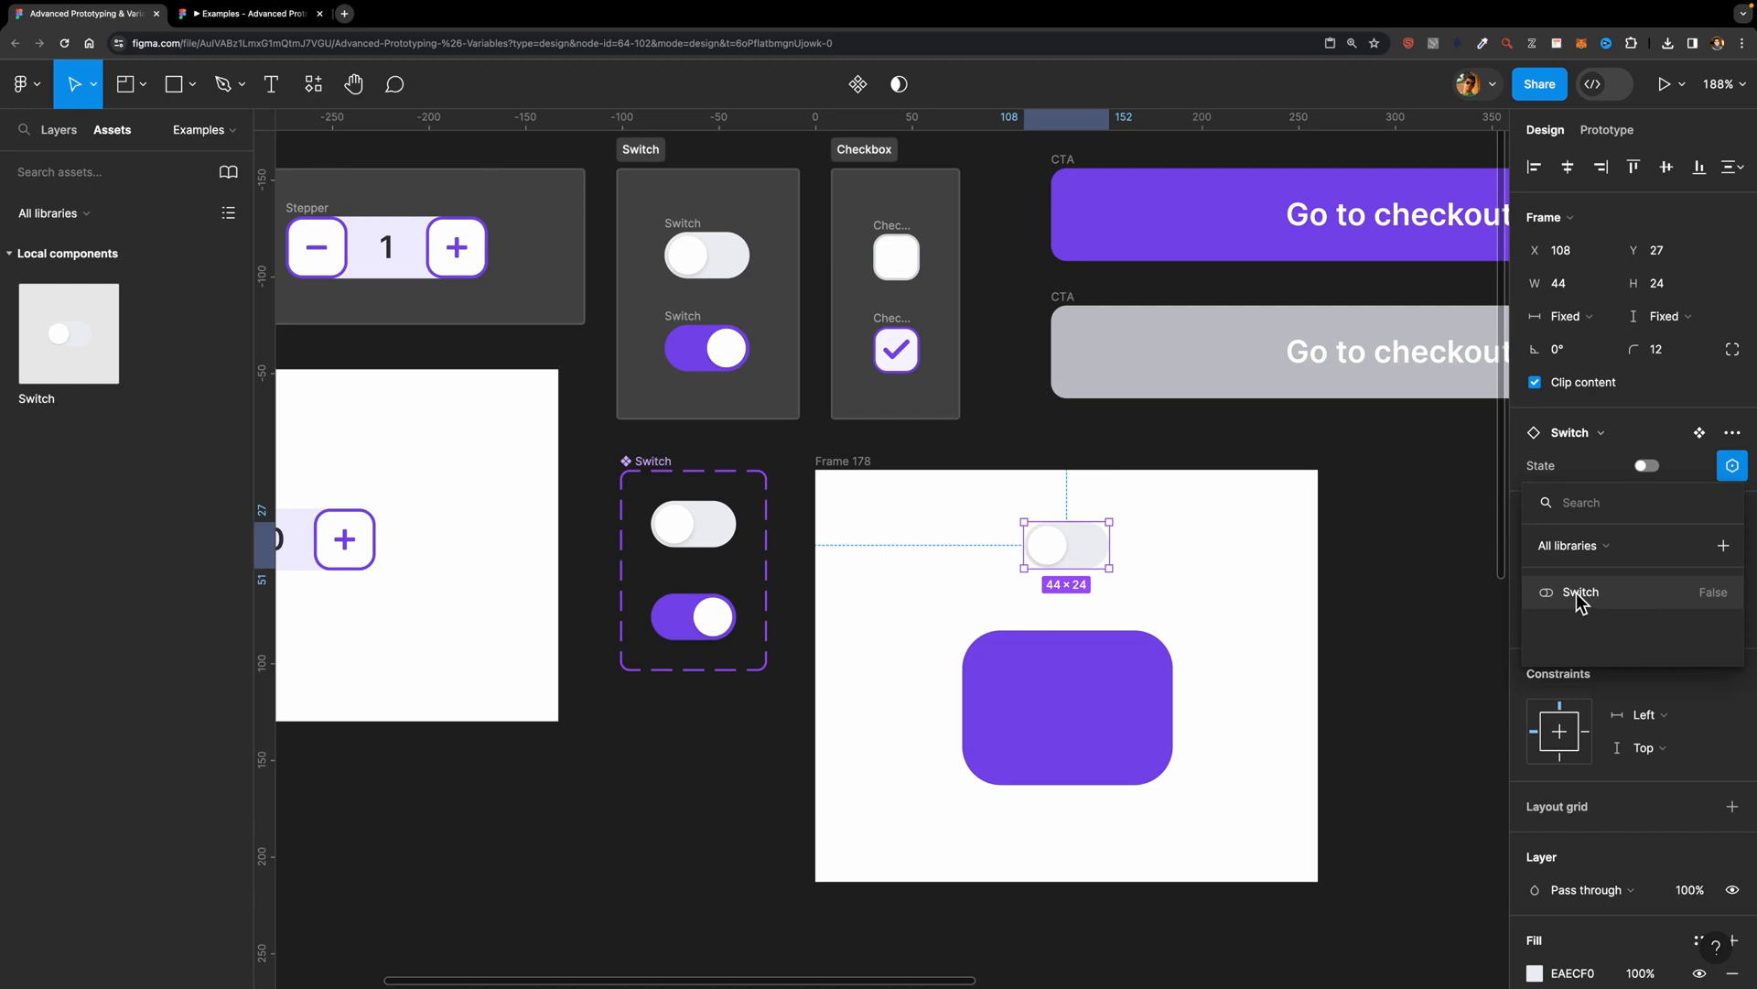
pyautogui.click(1610, 595)
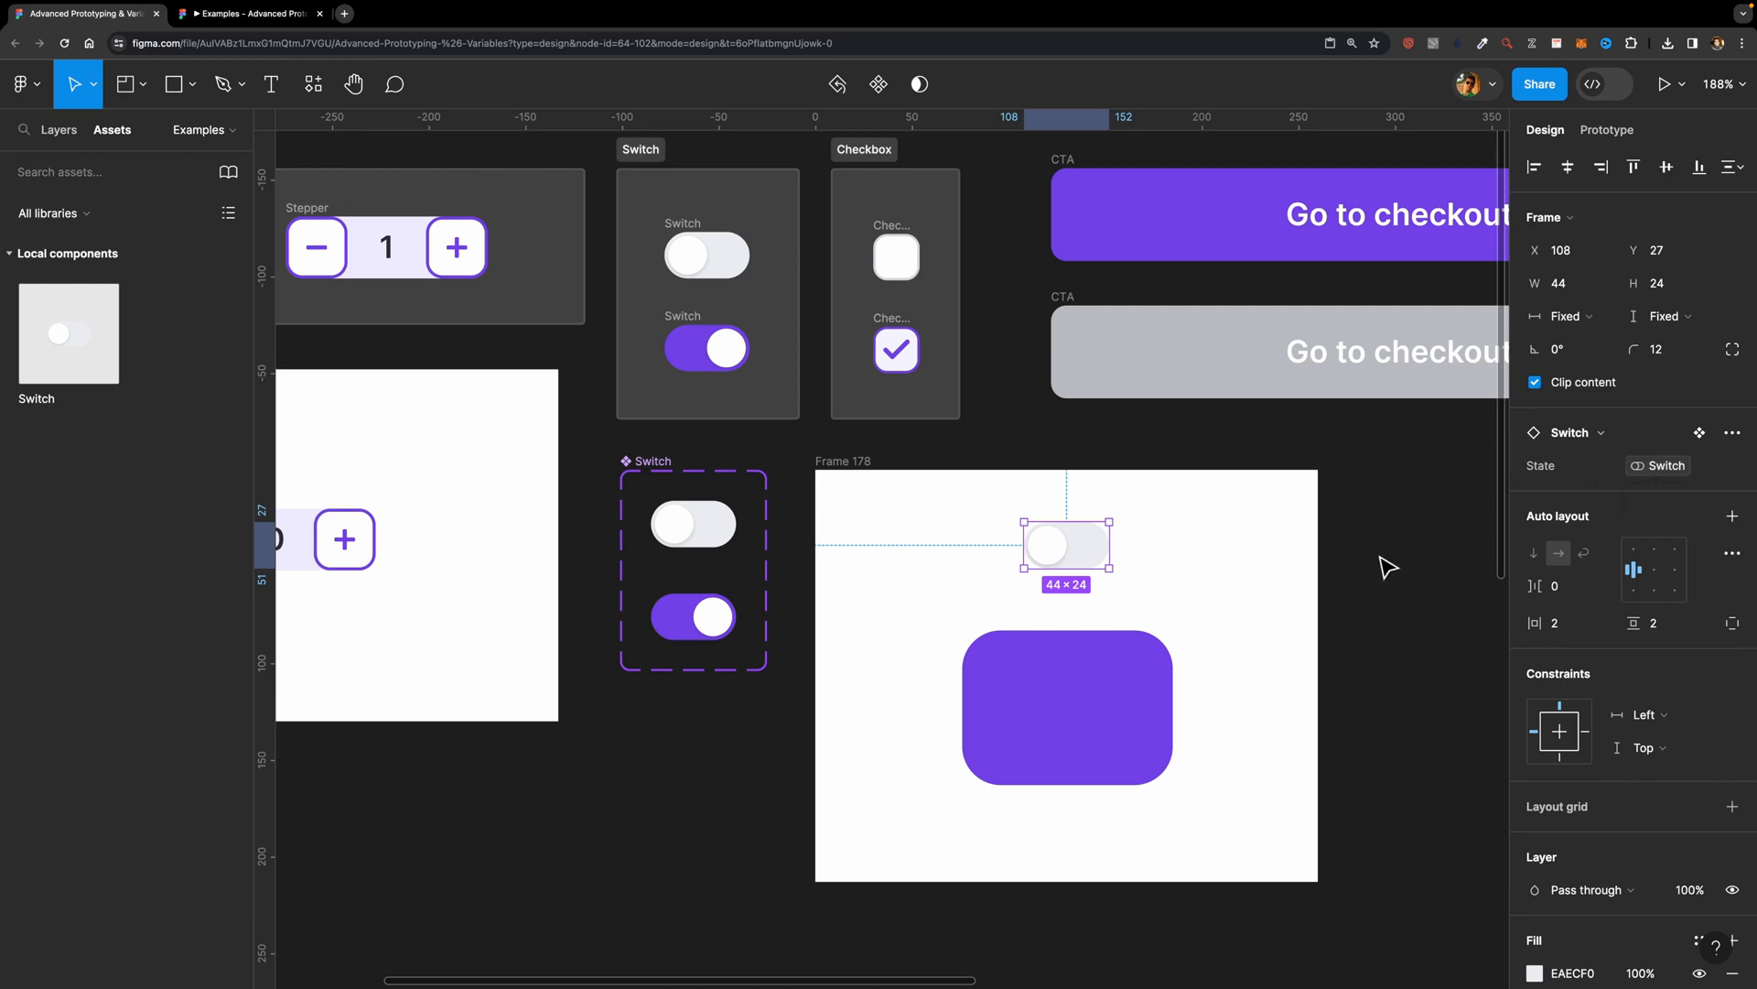
# Step: Add an On click interaction from the off variant of the Switch component to the State=True variant with Smart animate
pyautogui.click(711, 519)
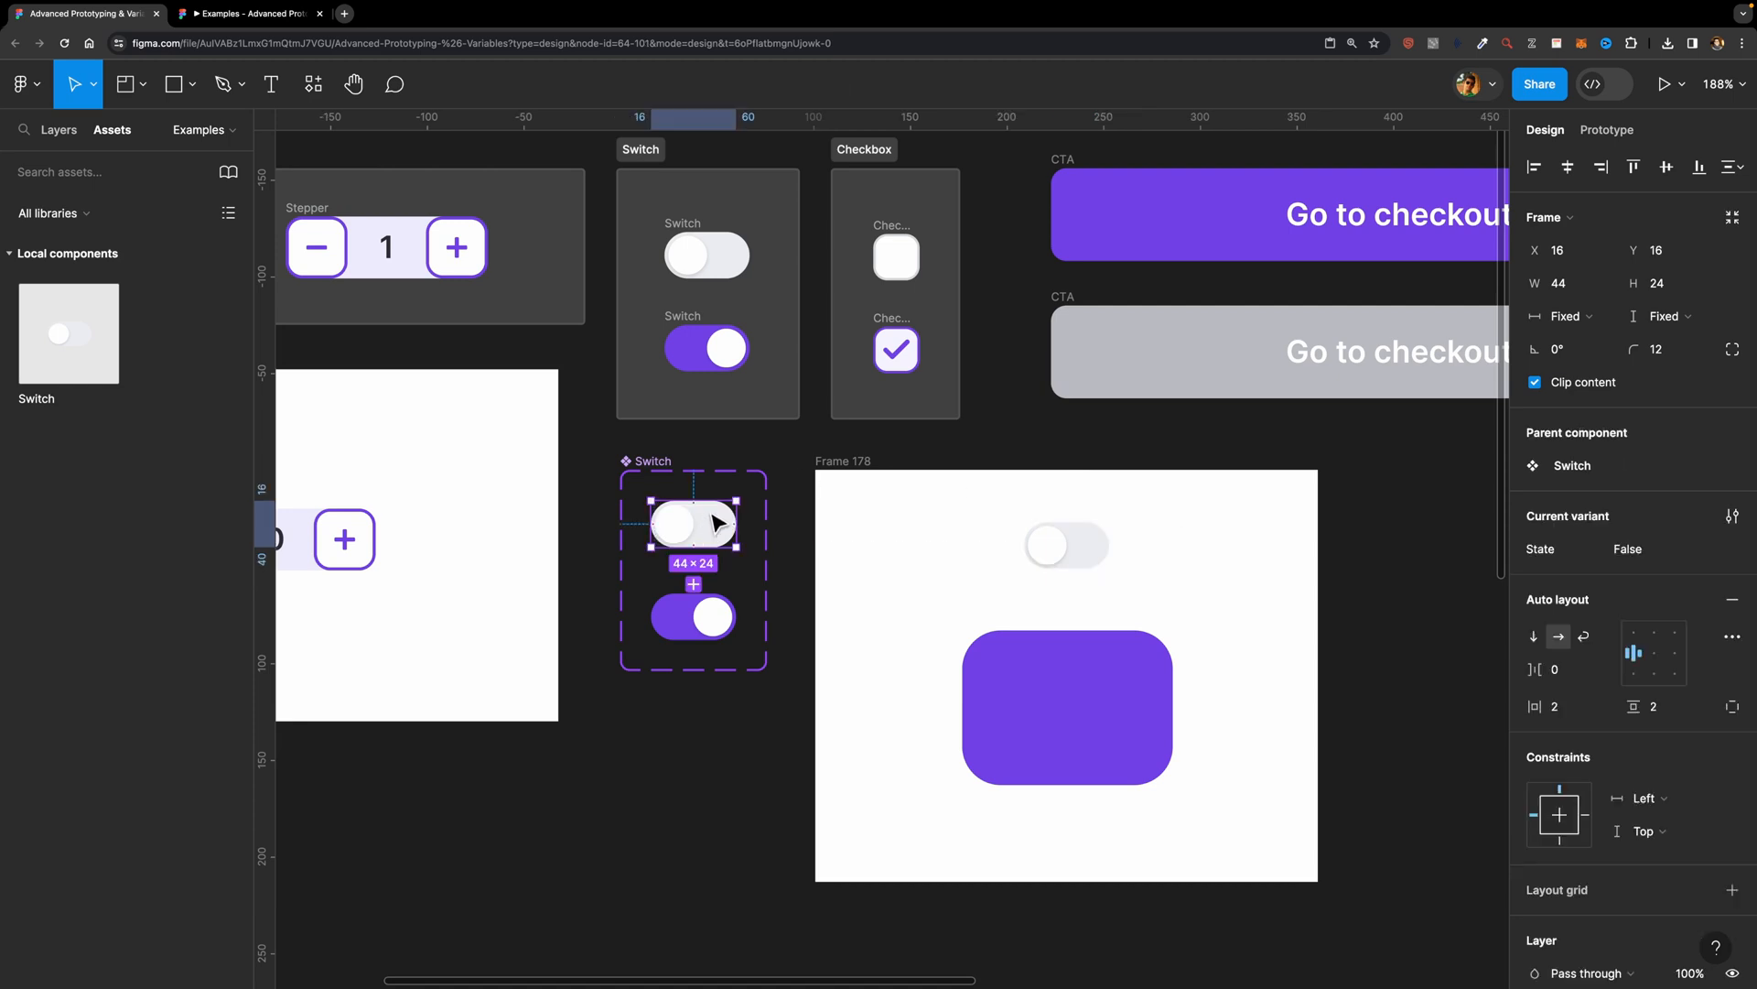
pyautogui.click(1603, 131)
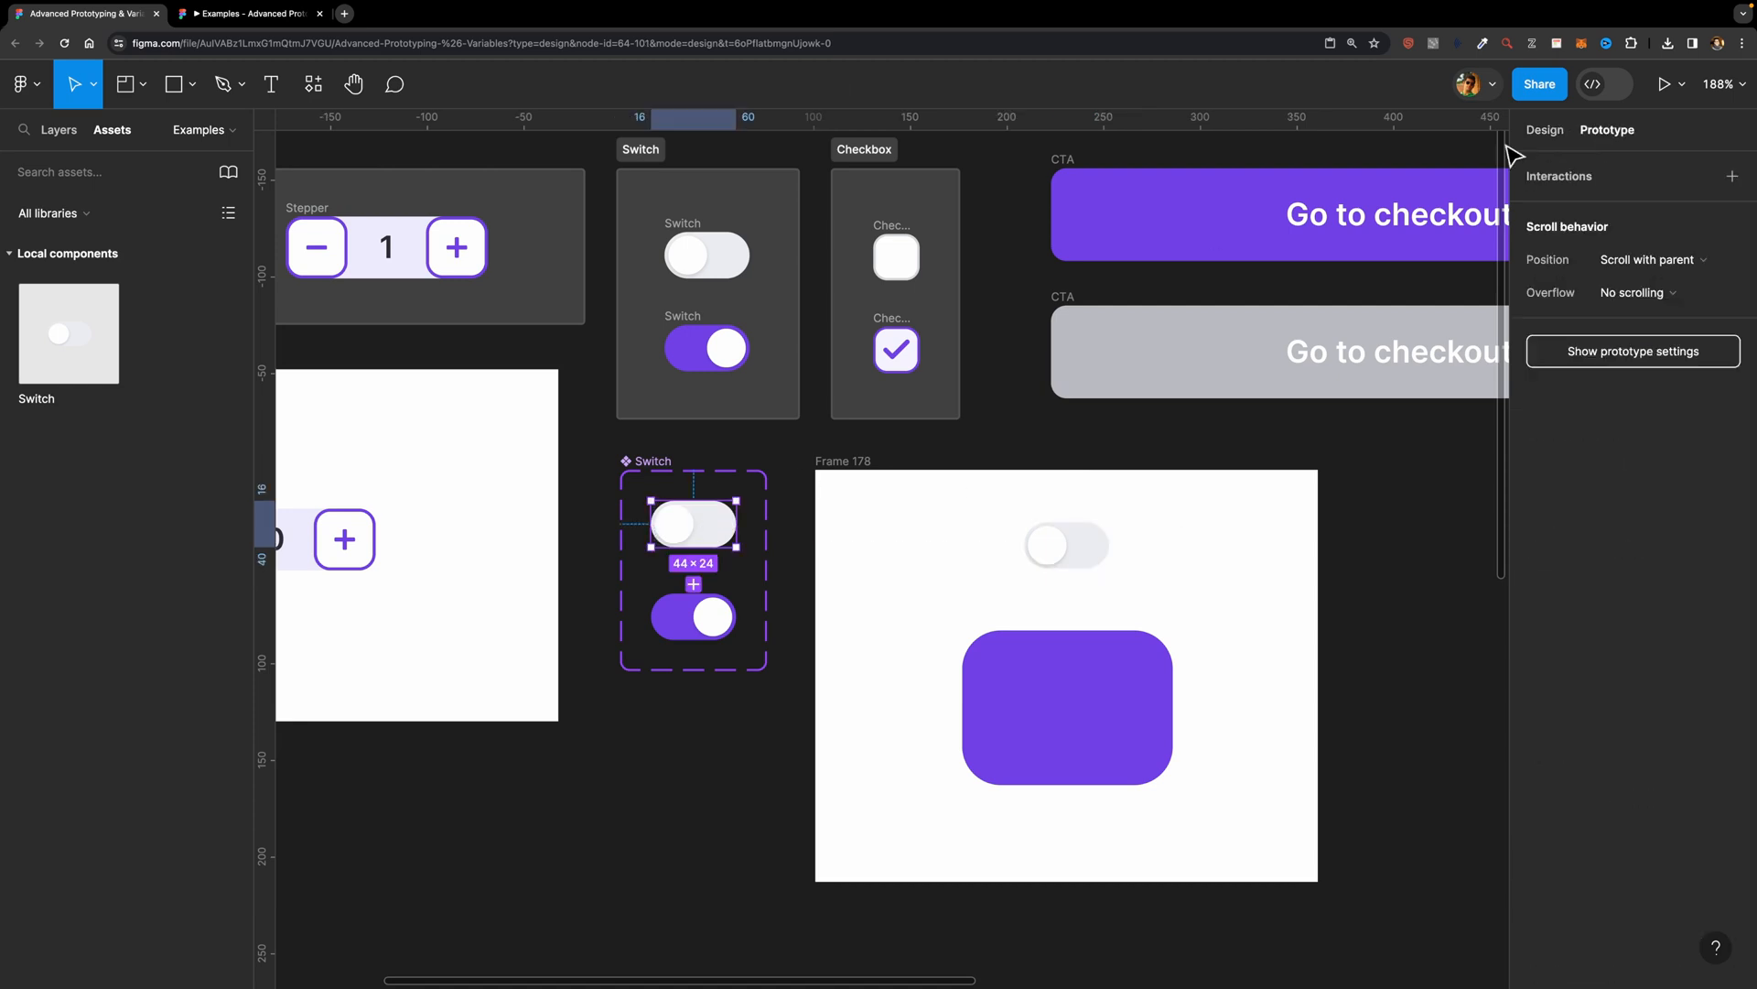
pyautogui.moveTo(694, 546); pyautogui.dragTo(709, 614)
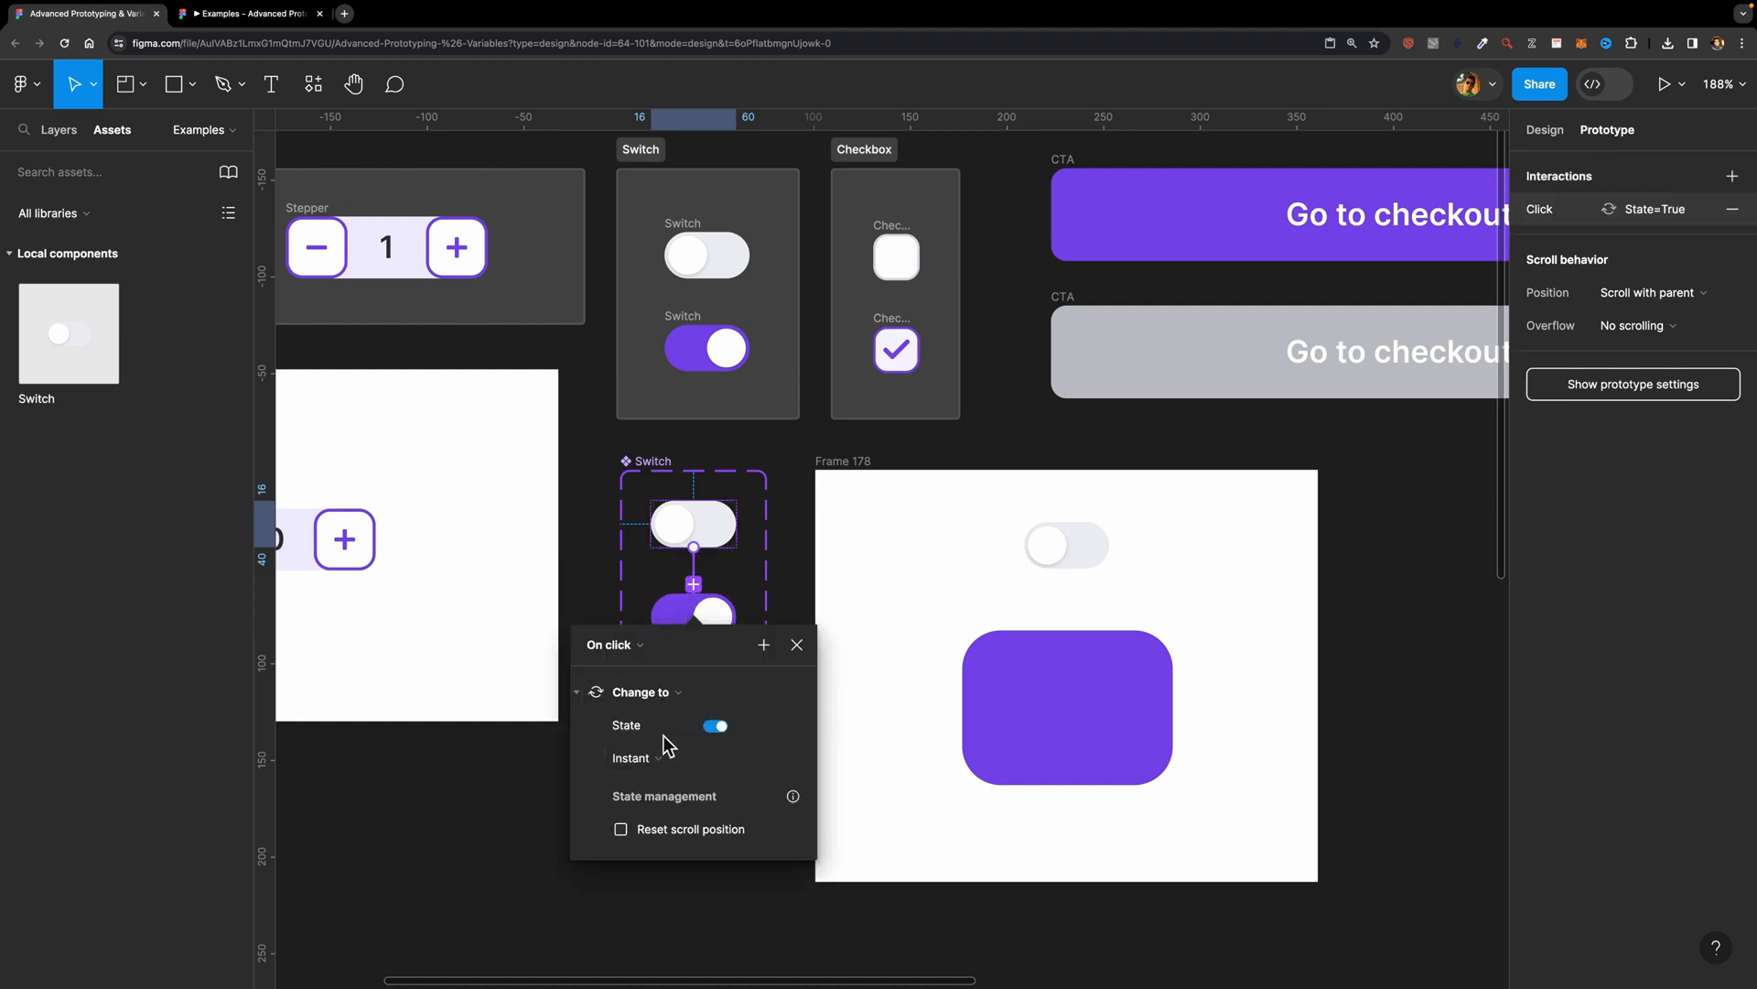
pyautogui.click(663, 765)
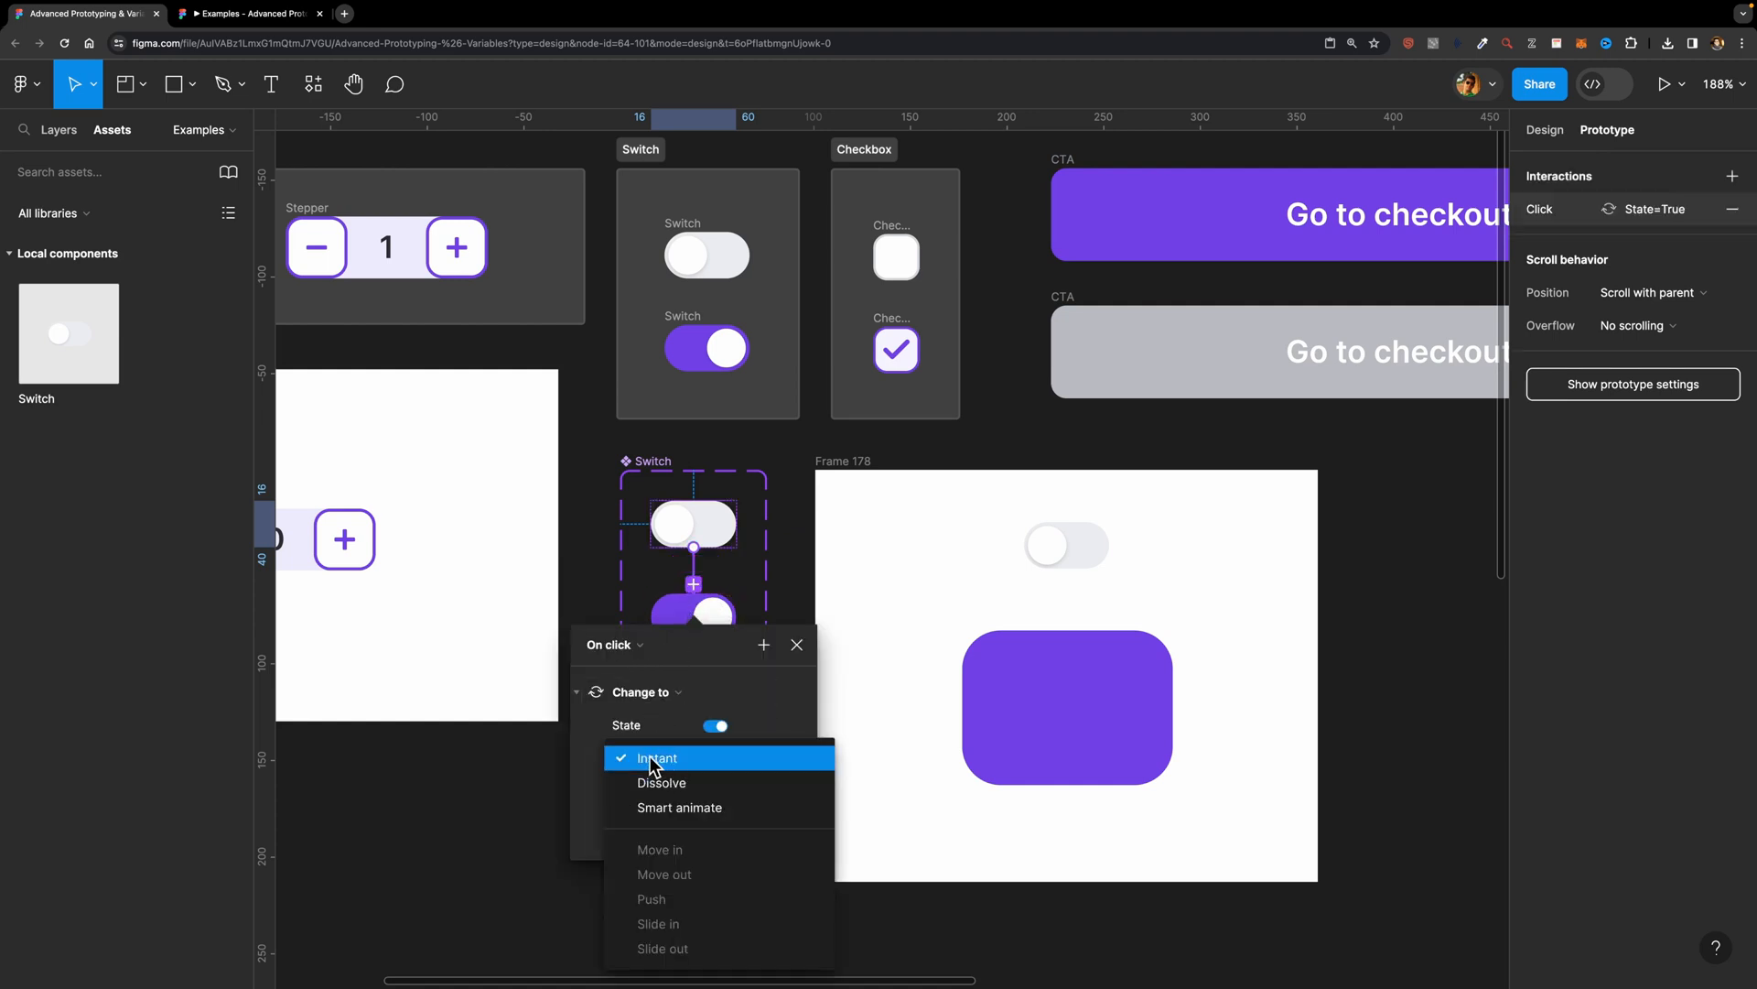
pyautogui.click(675, 808)
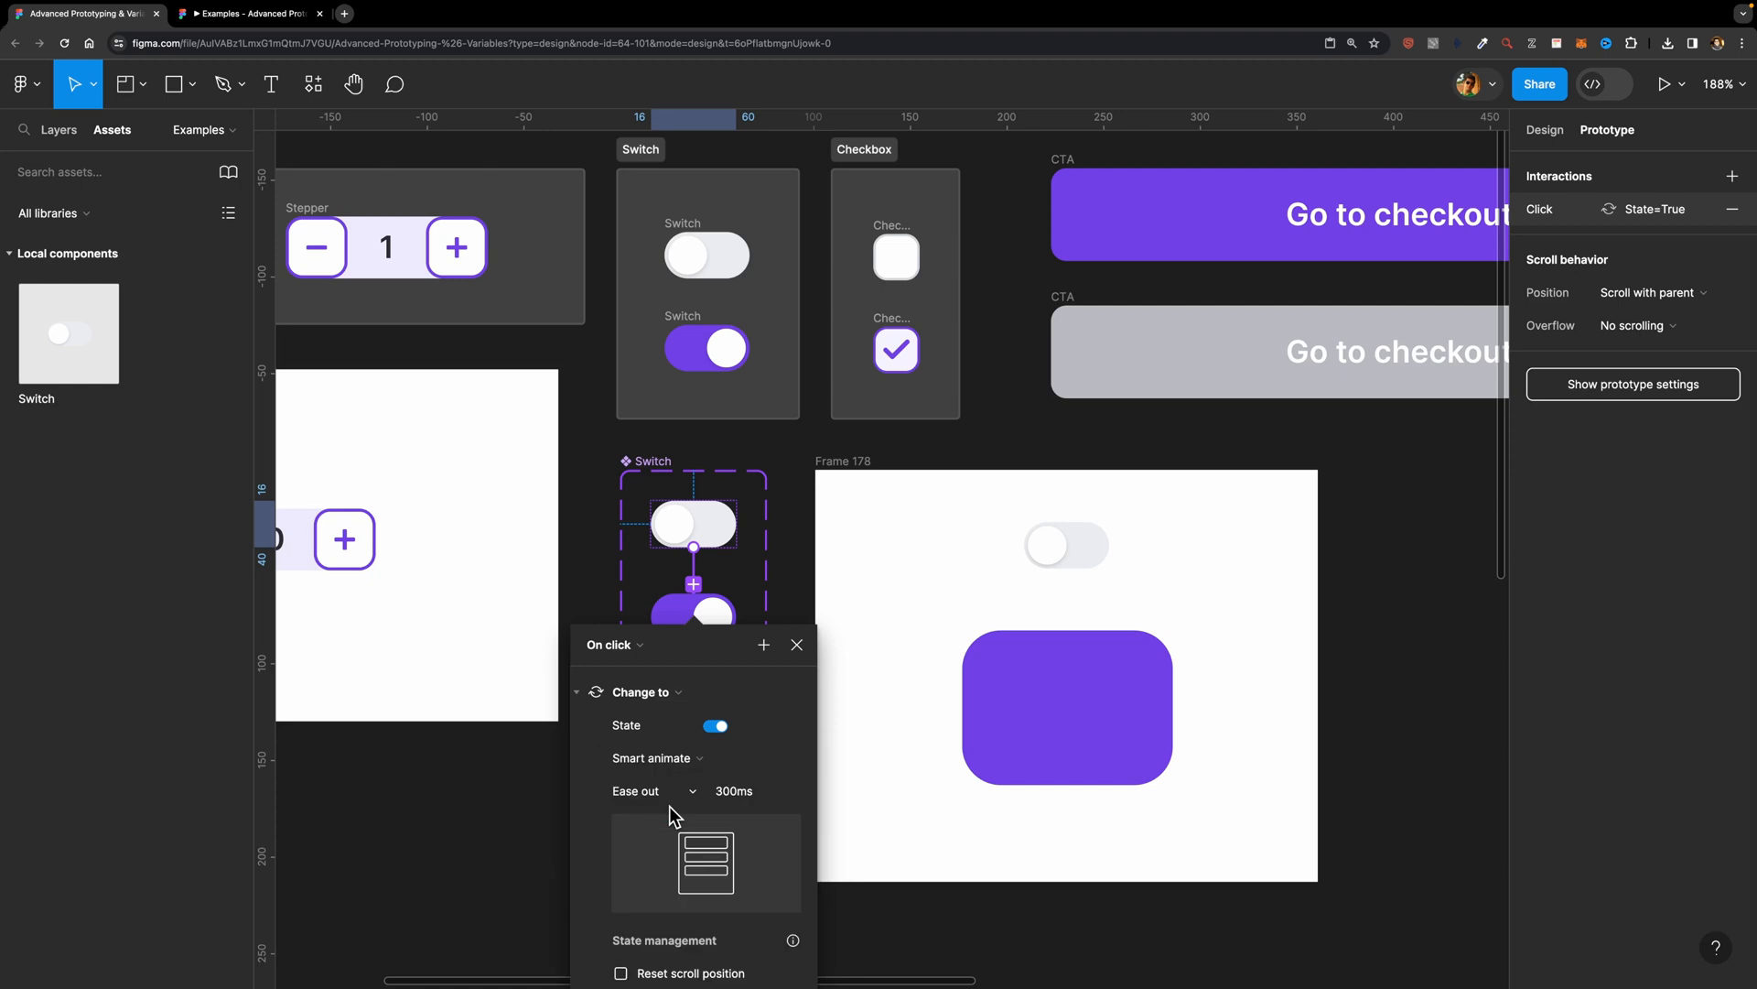
pyautogui.click(796, 644)
# Step: Add a return On click interaction from the on variant to the State=False variant, keeping Smart animate
pyautogui.click(710, 618)
pyautogui.moveTo(735, 616); pyautogui.dragTo(717, 540)
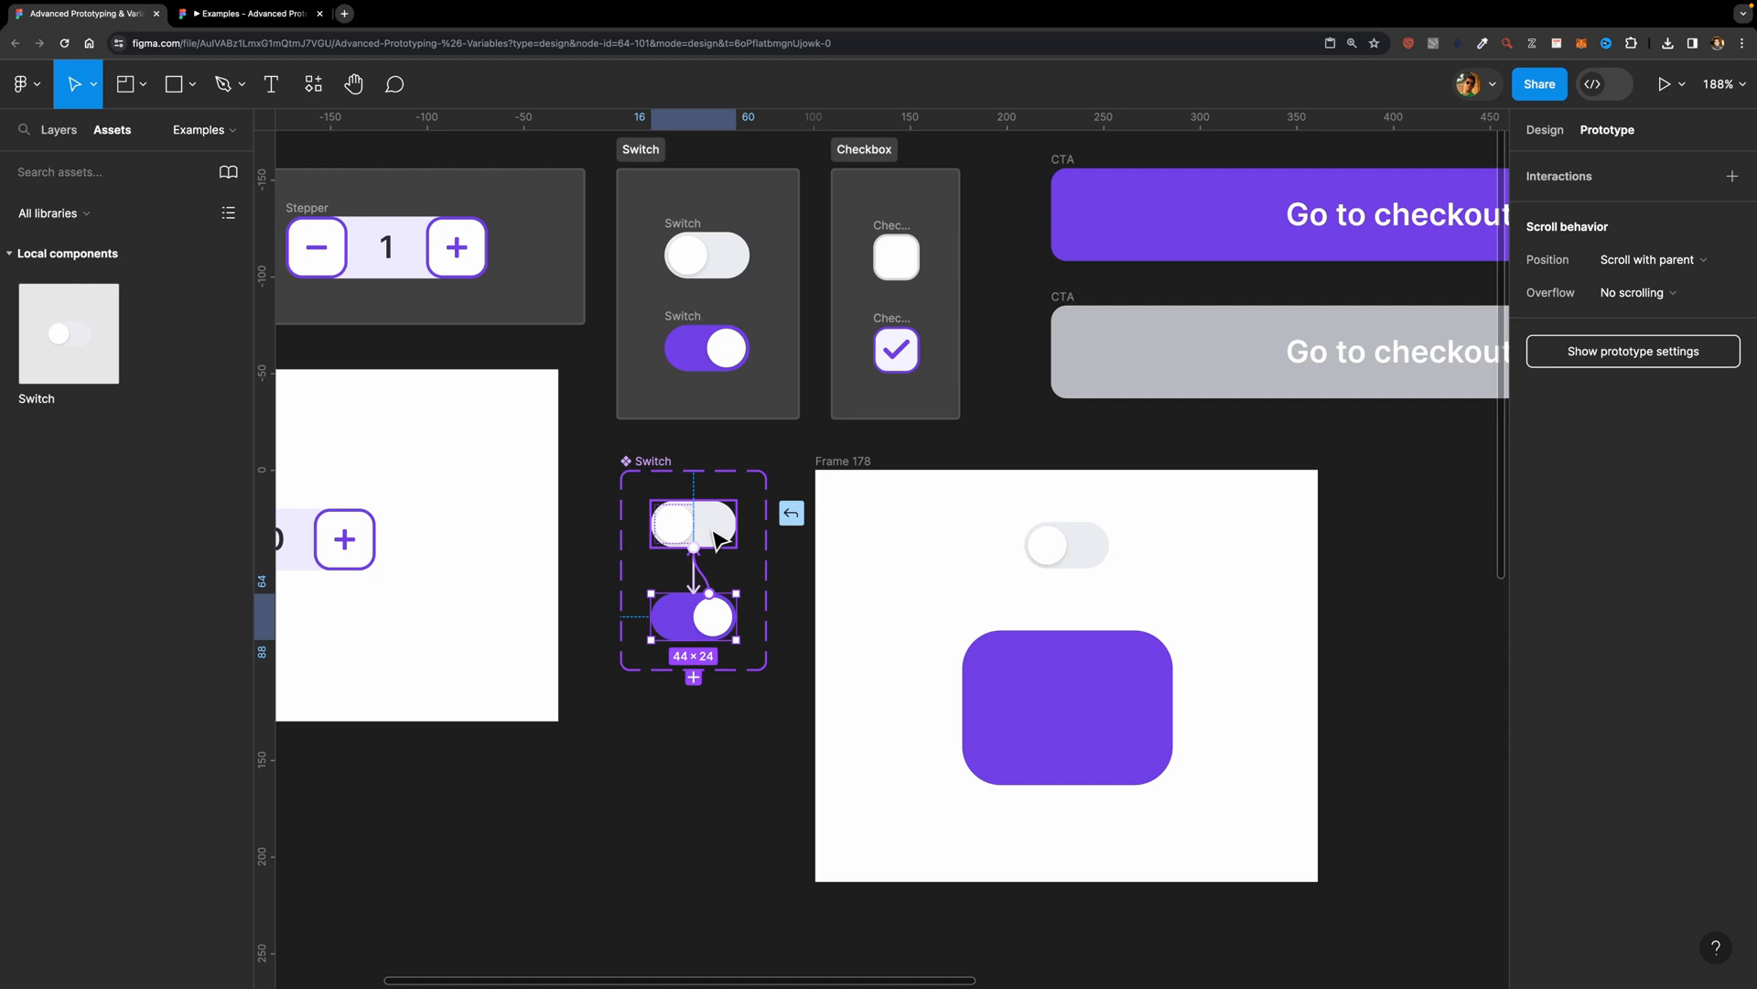
pyautogui.moveTo(718, 538); pyautogui.dragTo(719, 540)
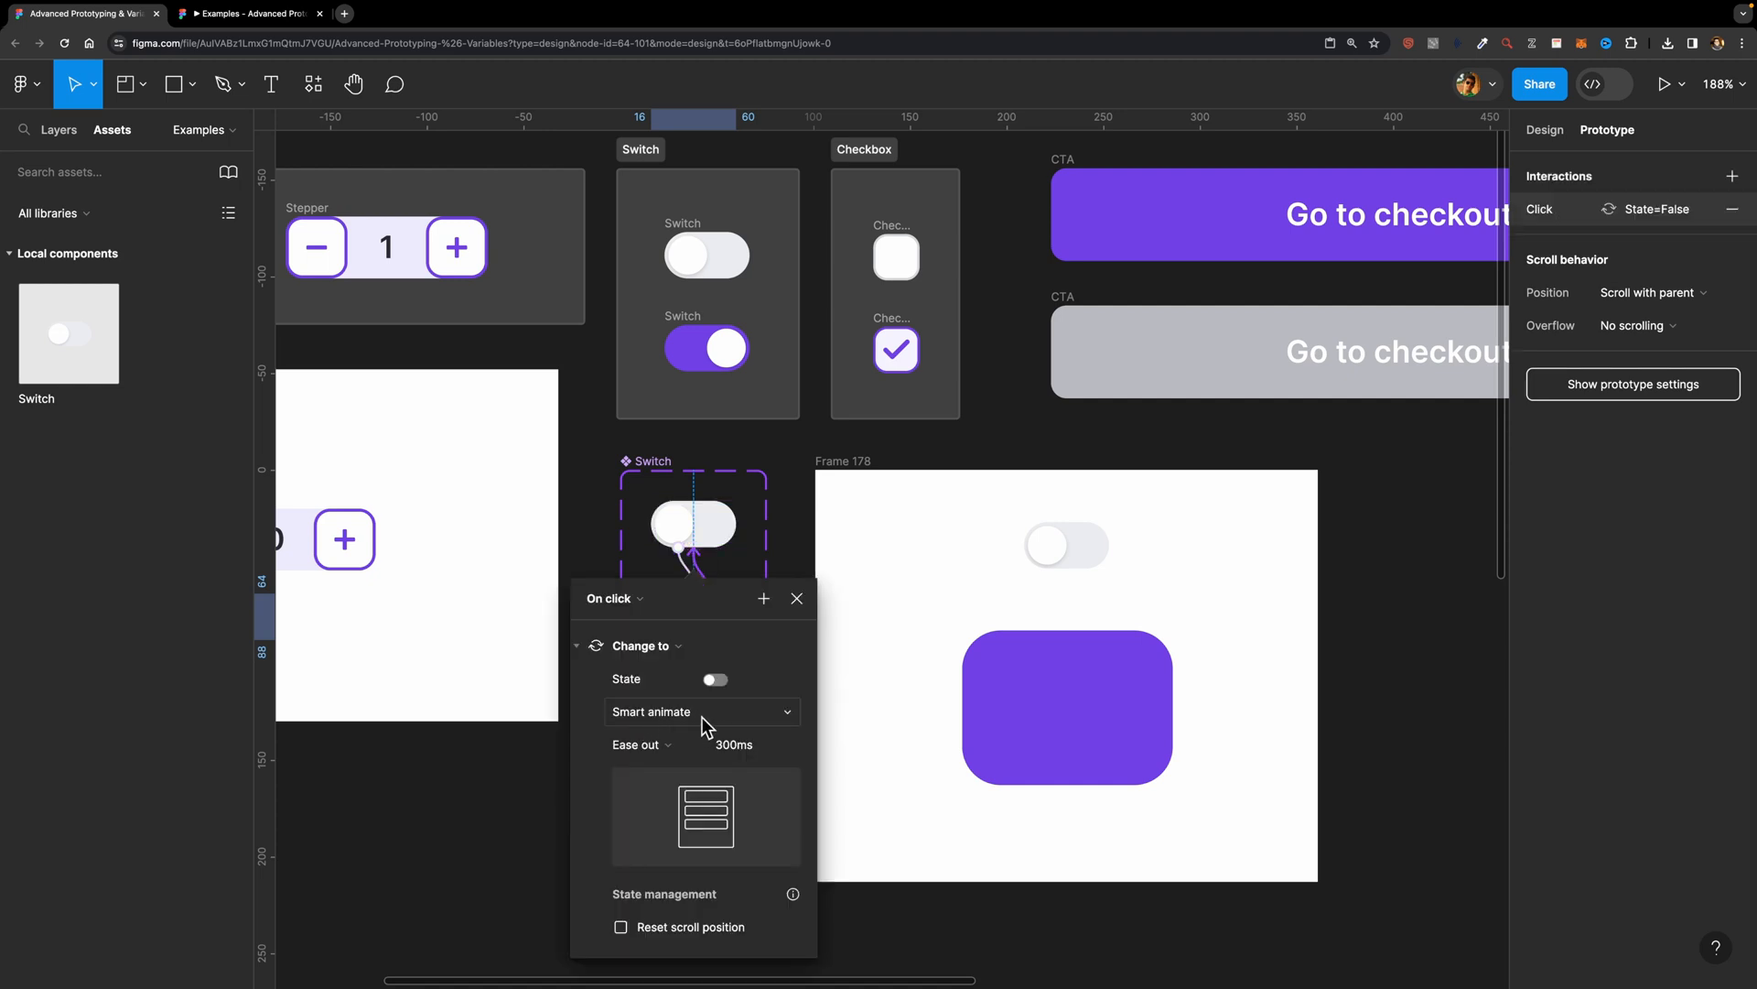
pyautogui.click(797, 598)
# Step: Preview the frame with the switch and purple rectangle, test toggling the switch on and off, and close the preview
pyautogui.click(835, 472)
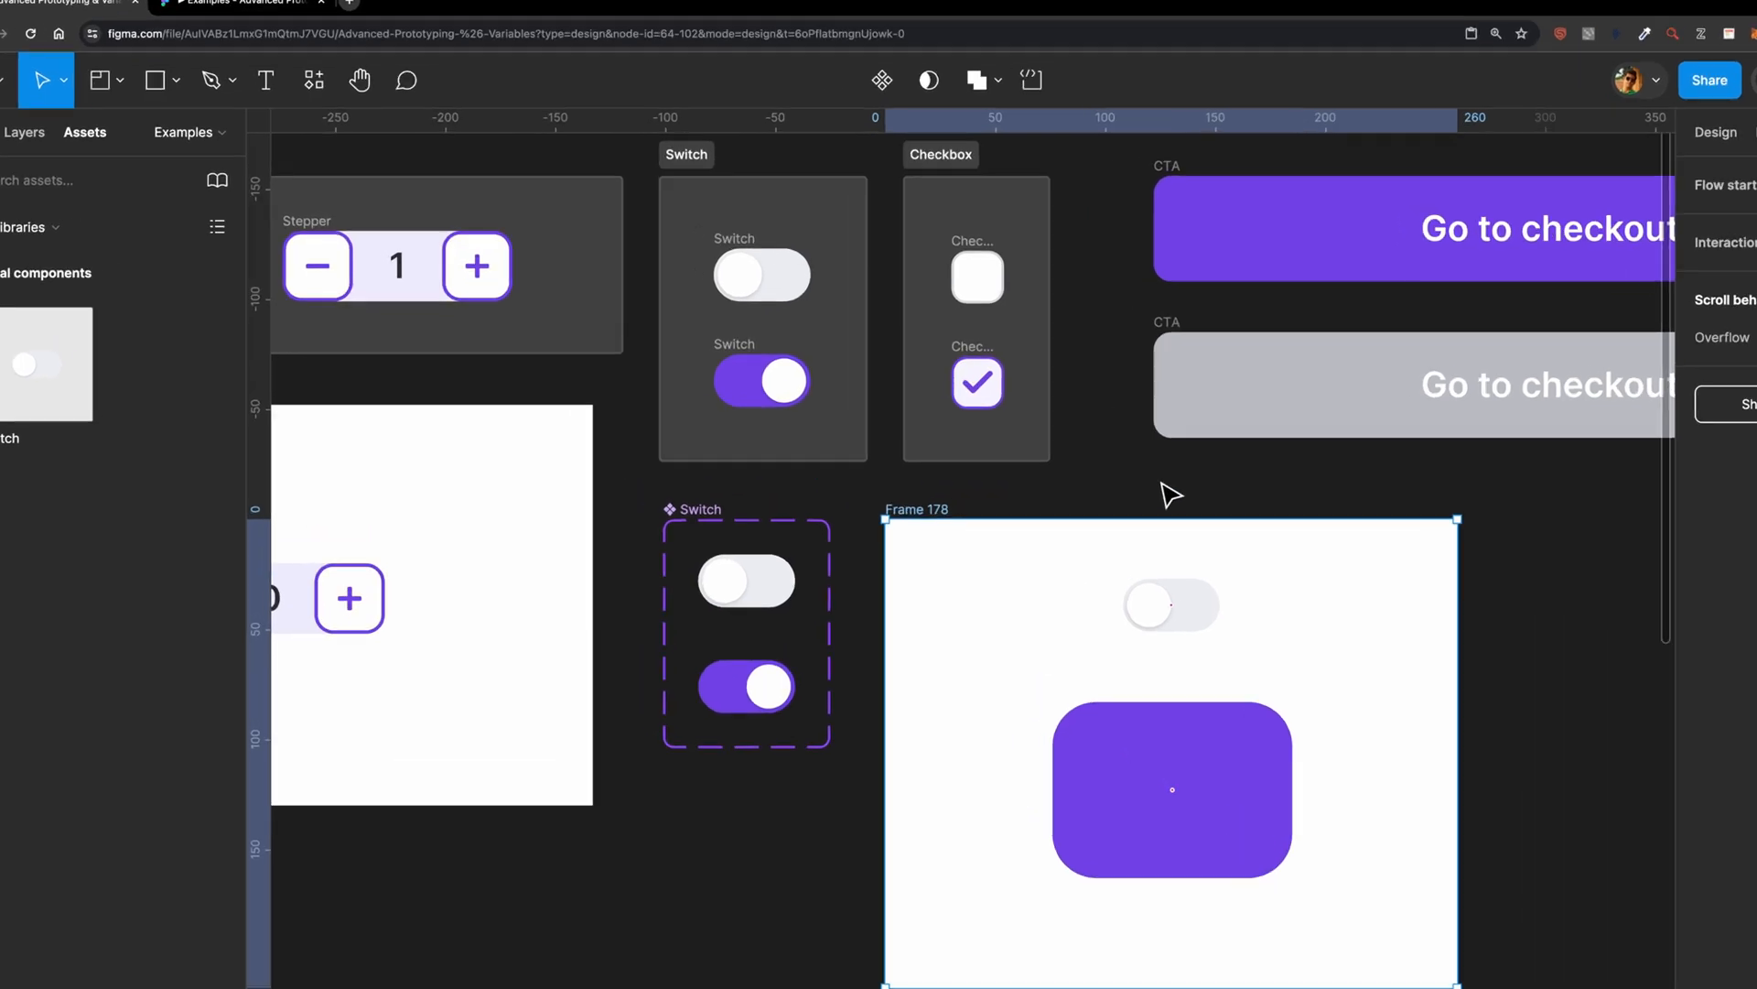
pyautogui.hotkey('shift', 'space')
pyautogui.click(420, 212)
pyautogui.click(420, 211)
pyautogui.click(593, 371)
pyautogui.click(593, 370)
pyautogui.click(593, 368)
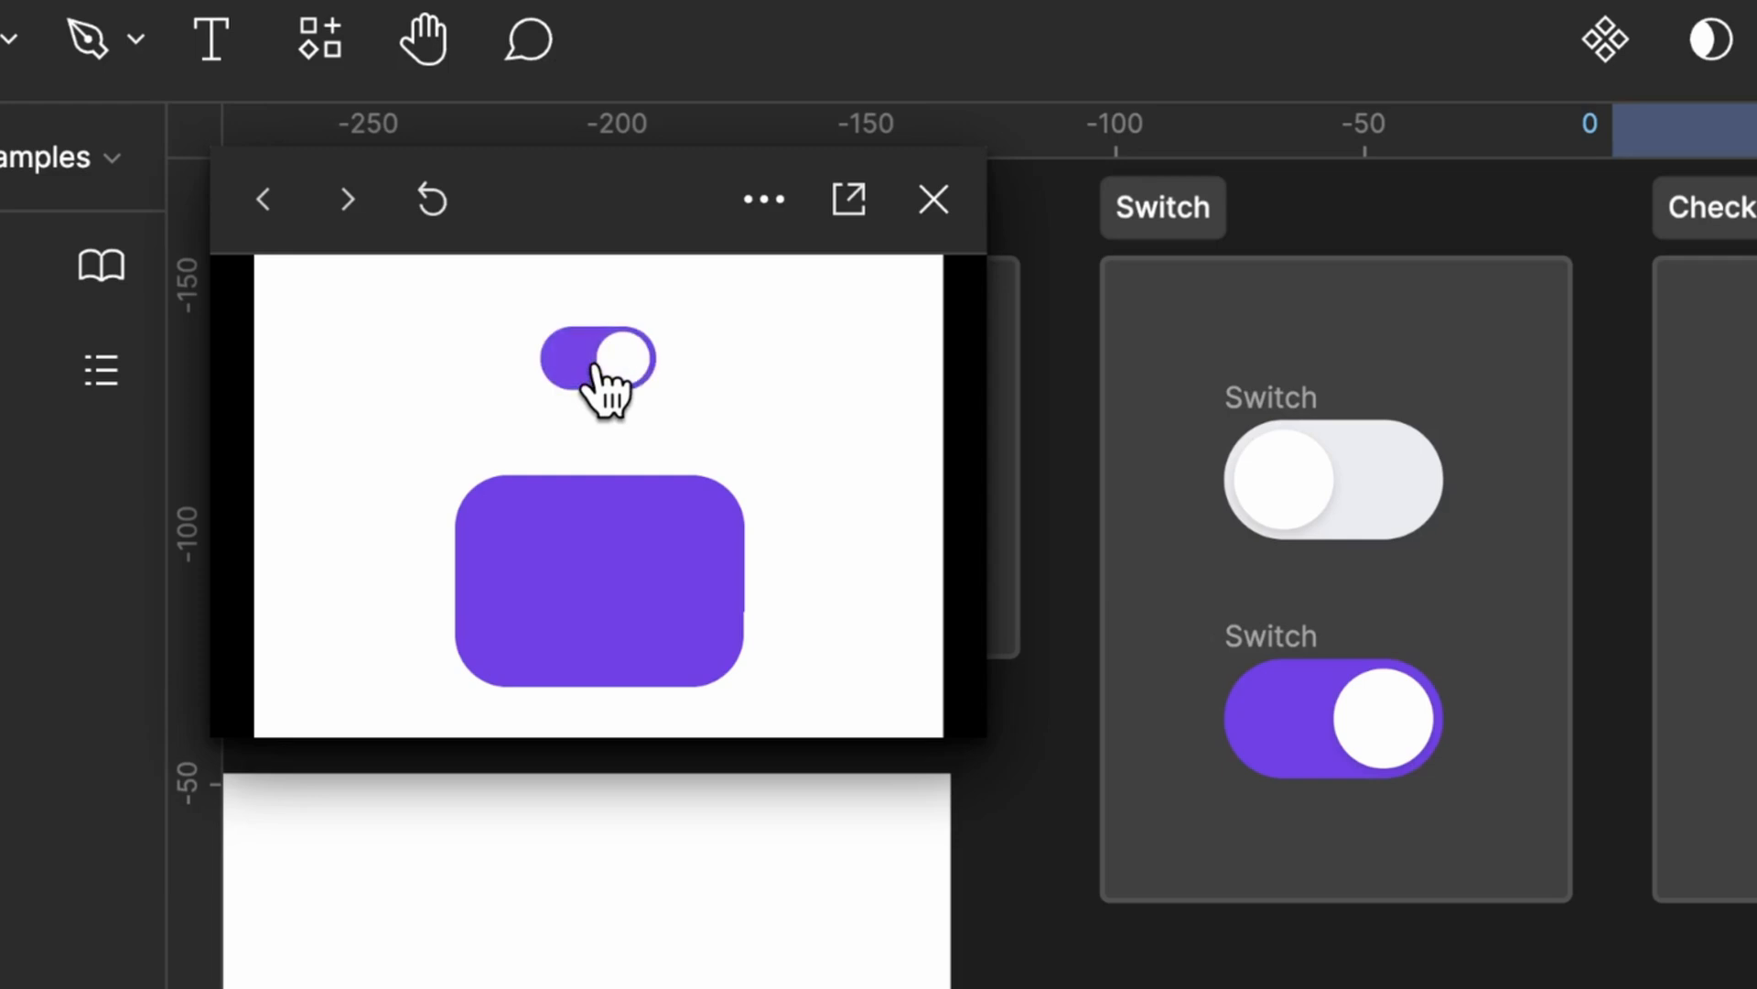
pyautogui.click(594, 367)
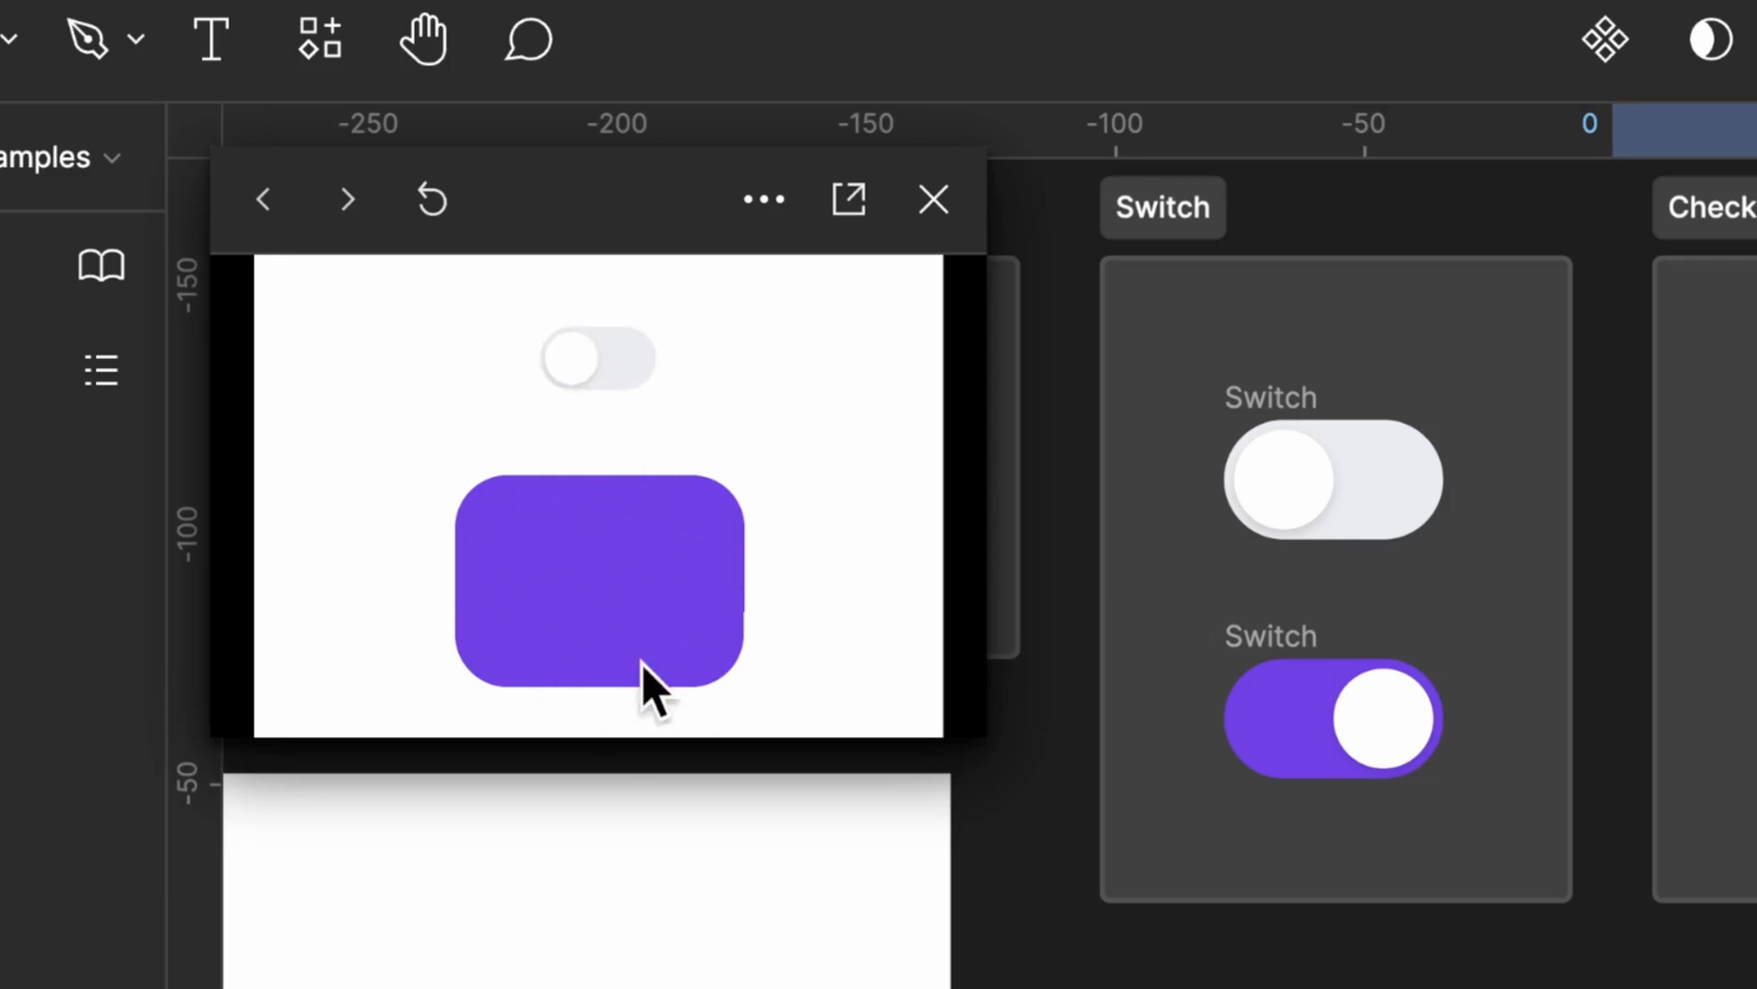
pyautogui.hotkey('shift', 'space')
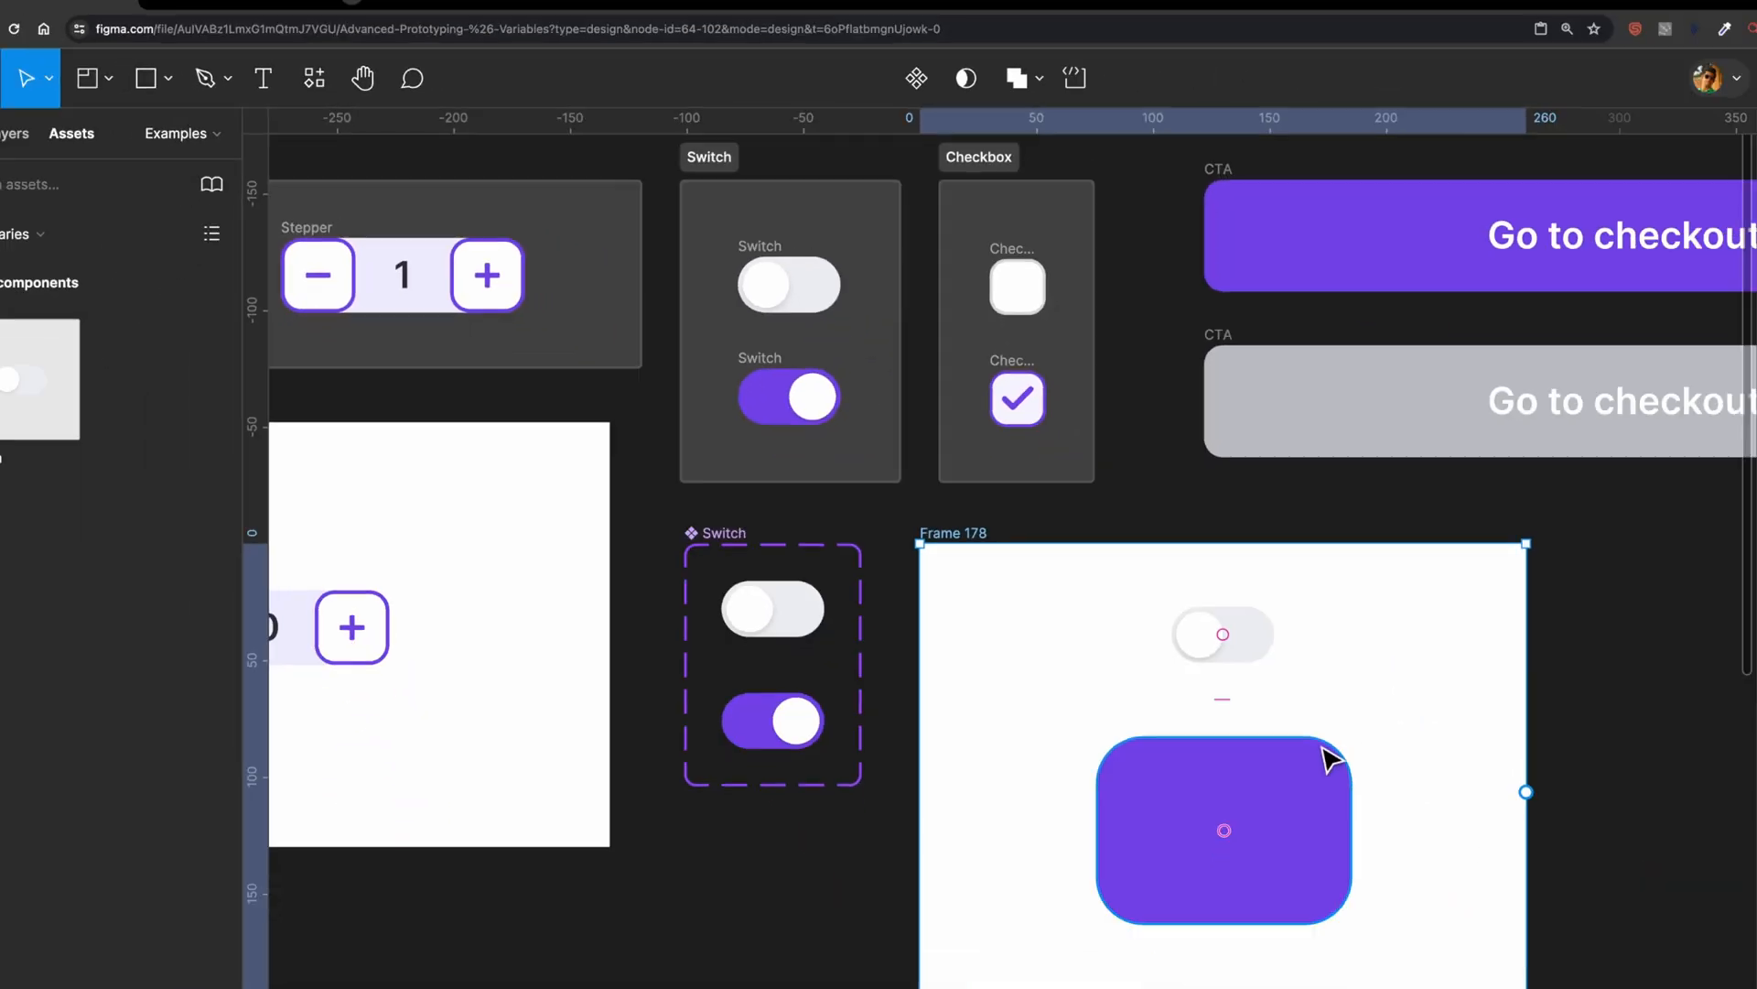
# Step: Create a Boolean local variable named cardIsVisible with the value False
pyautogui.click(1026, 704)
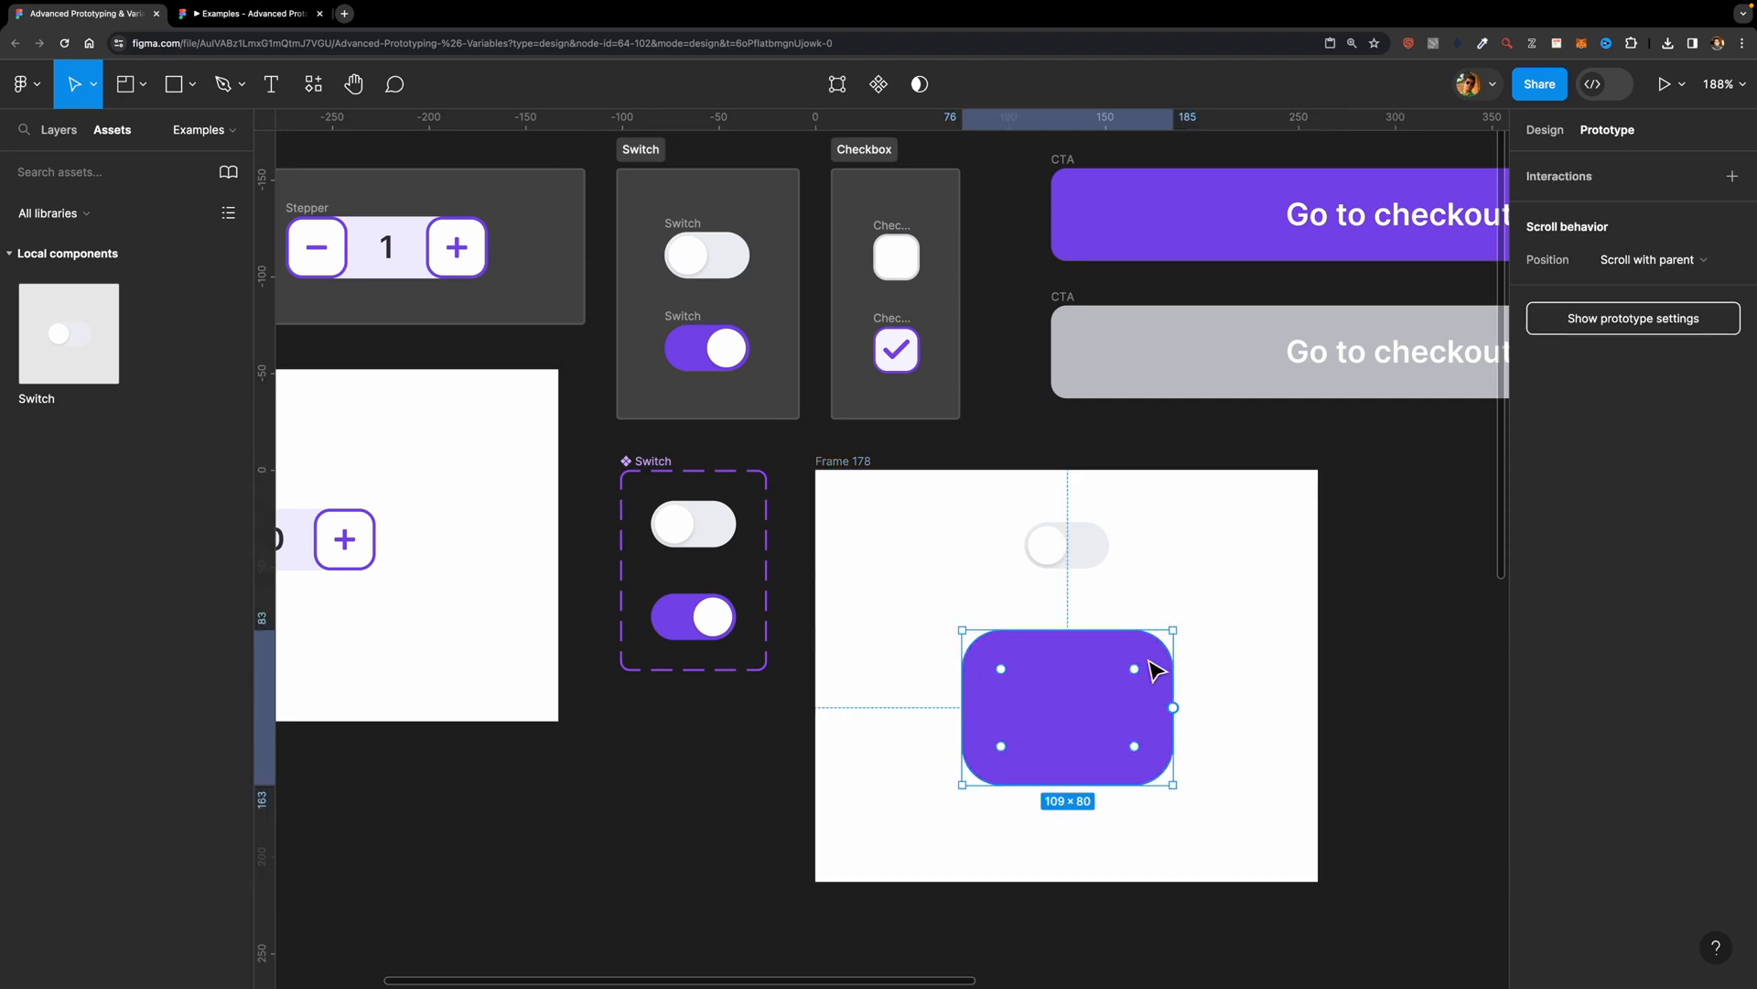
pyautogui.click(1545, 129)
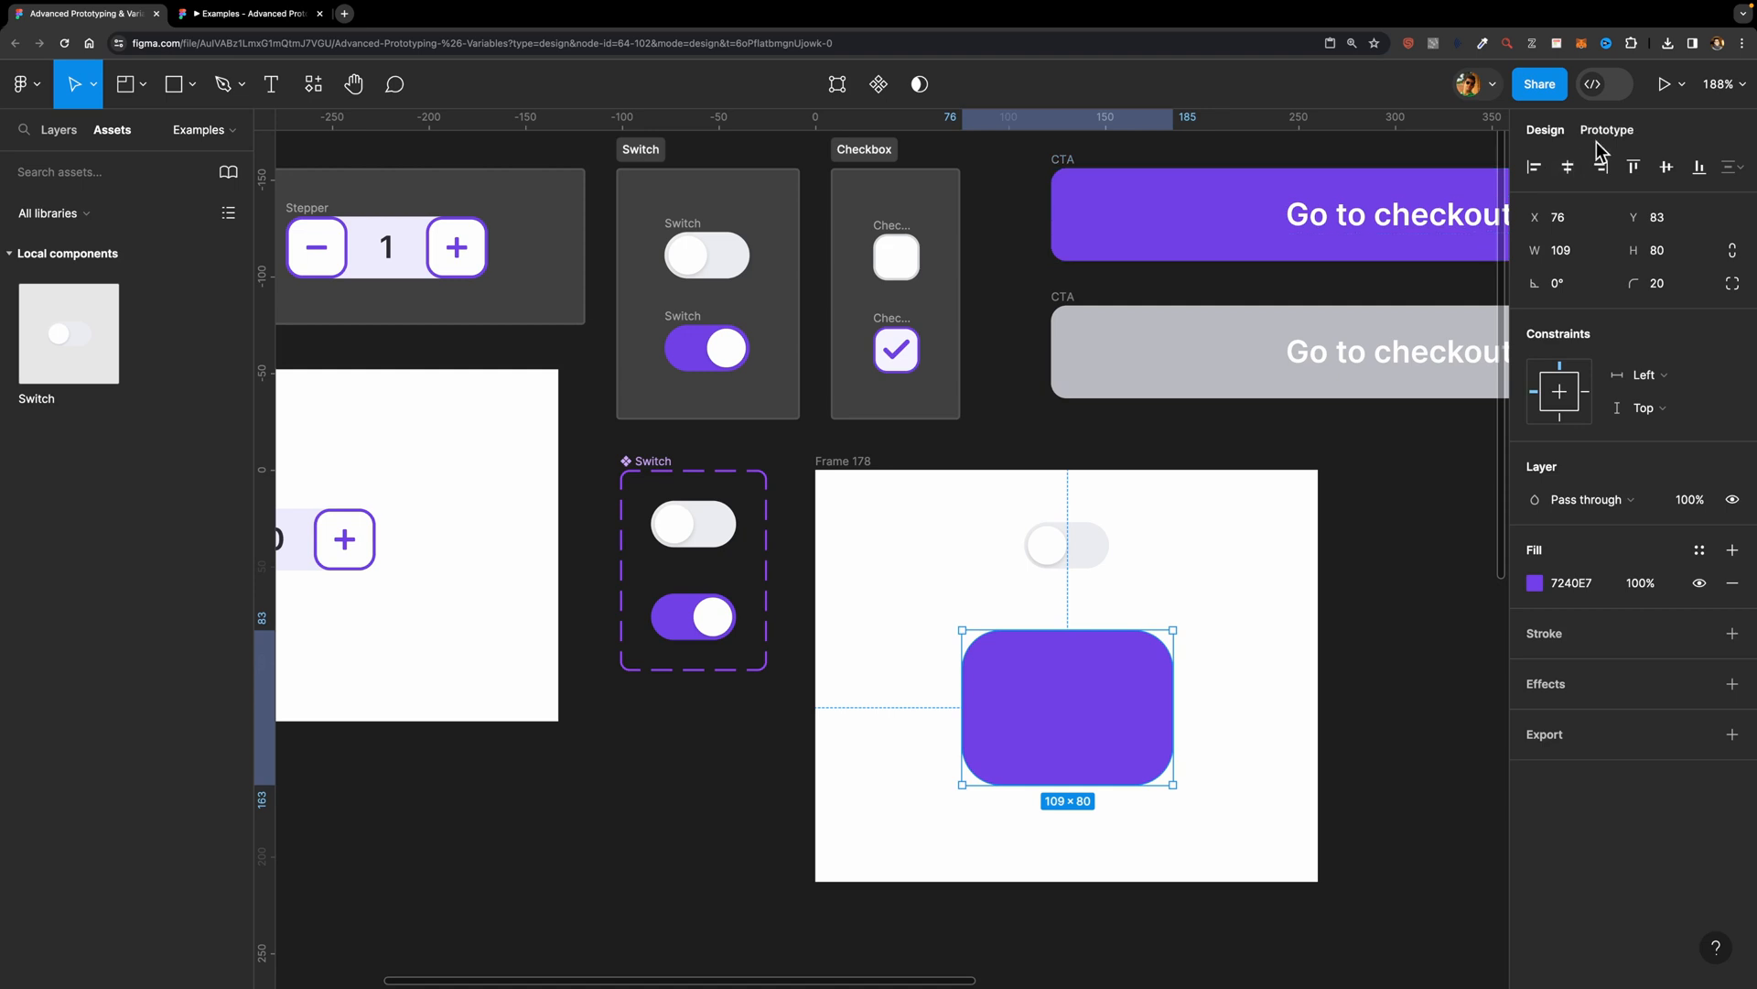
pyautogui.click(1359, 538)
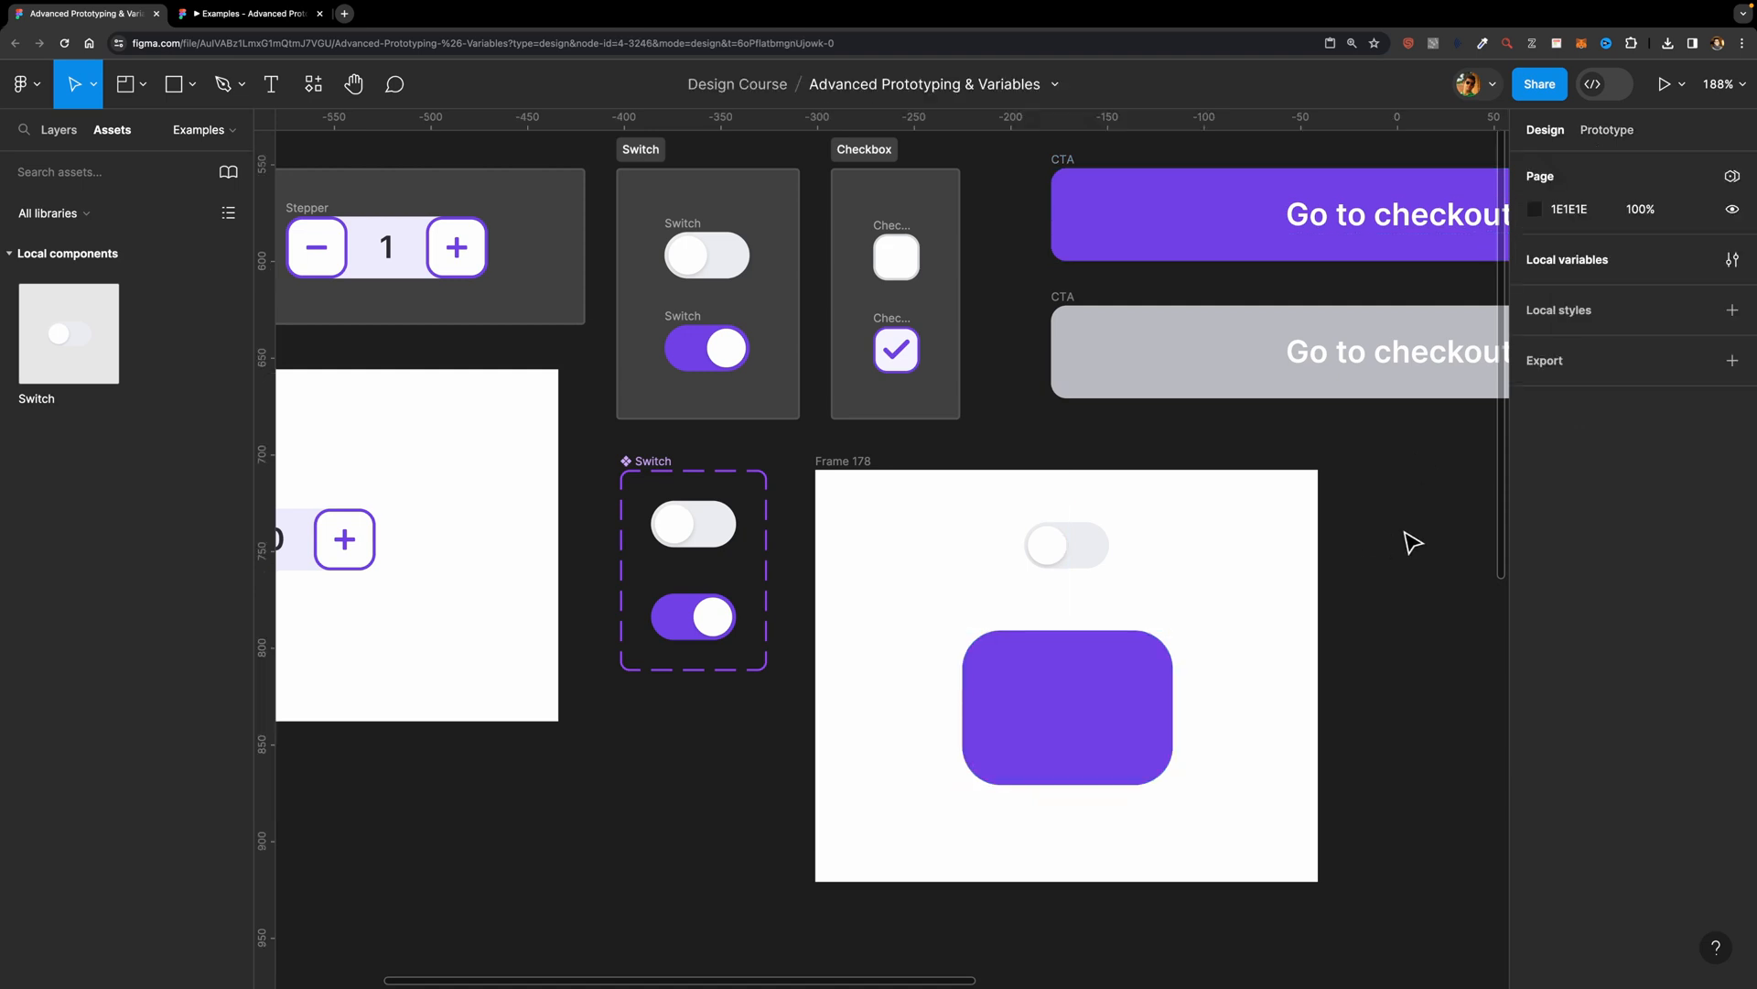
pyautogui.click(1727, 259)
pyautogui.click(425, 538)
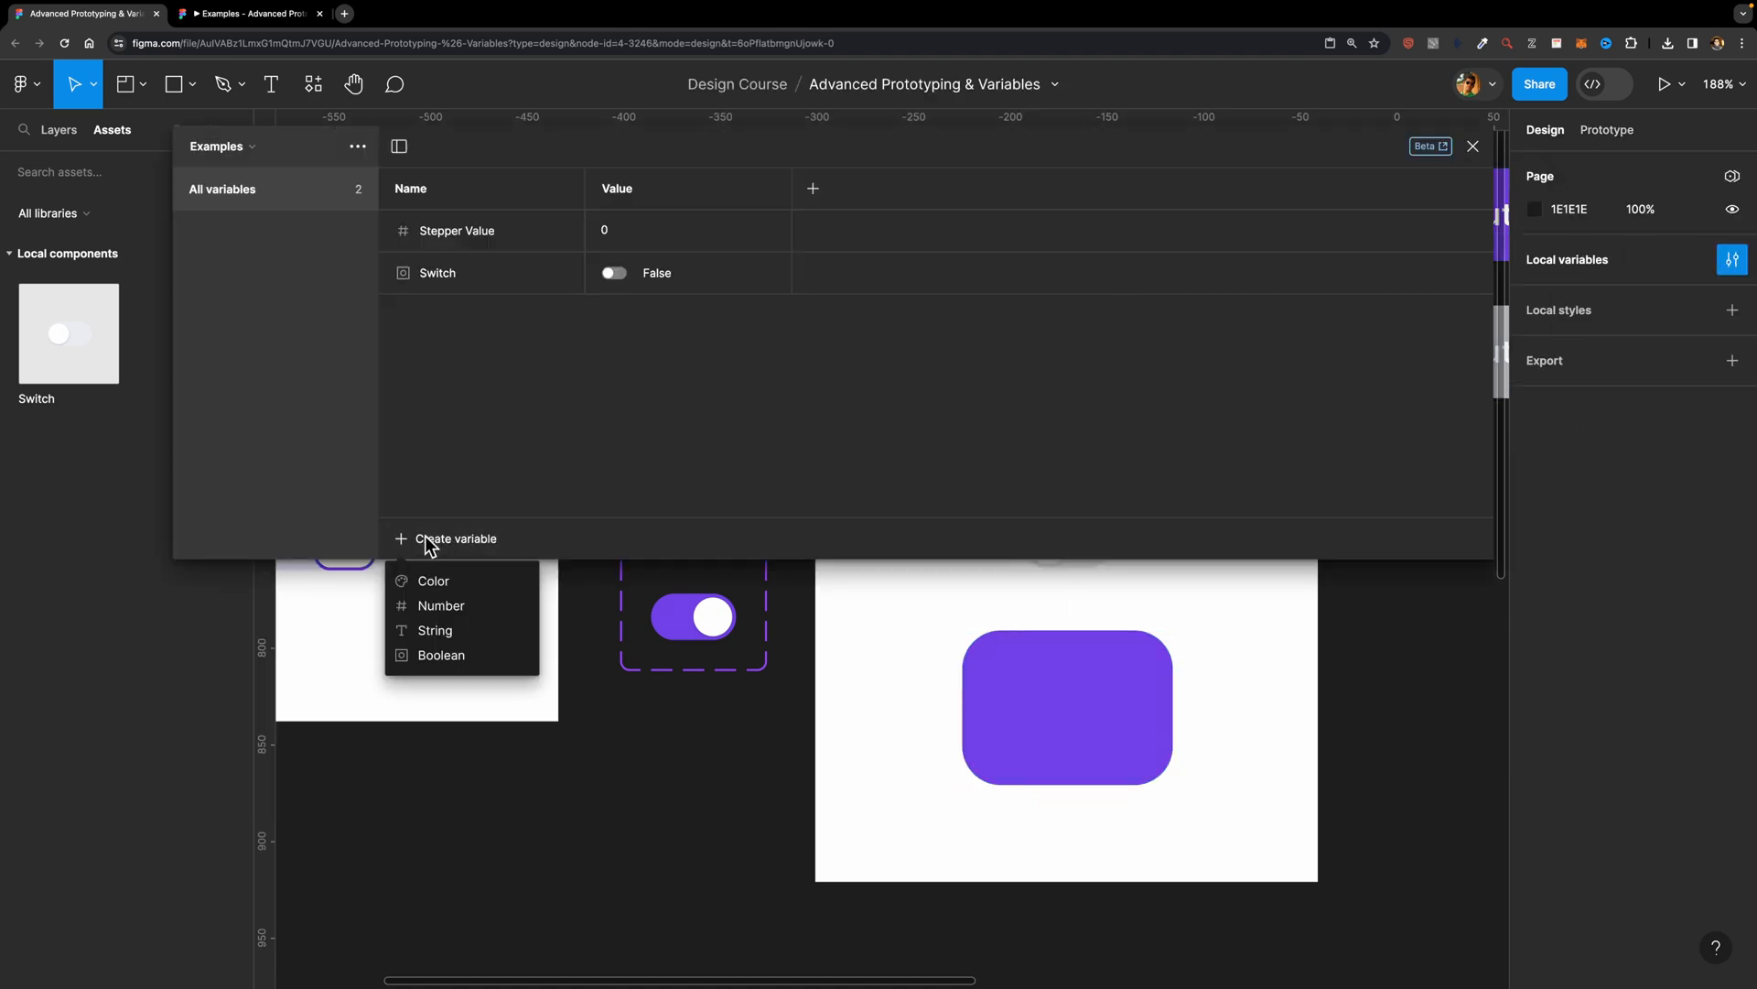
pyautogui.click(438, 656)
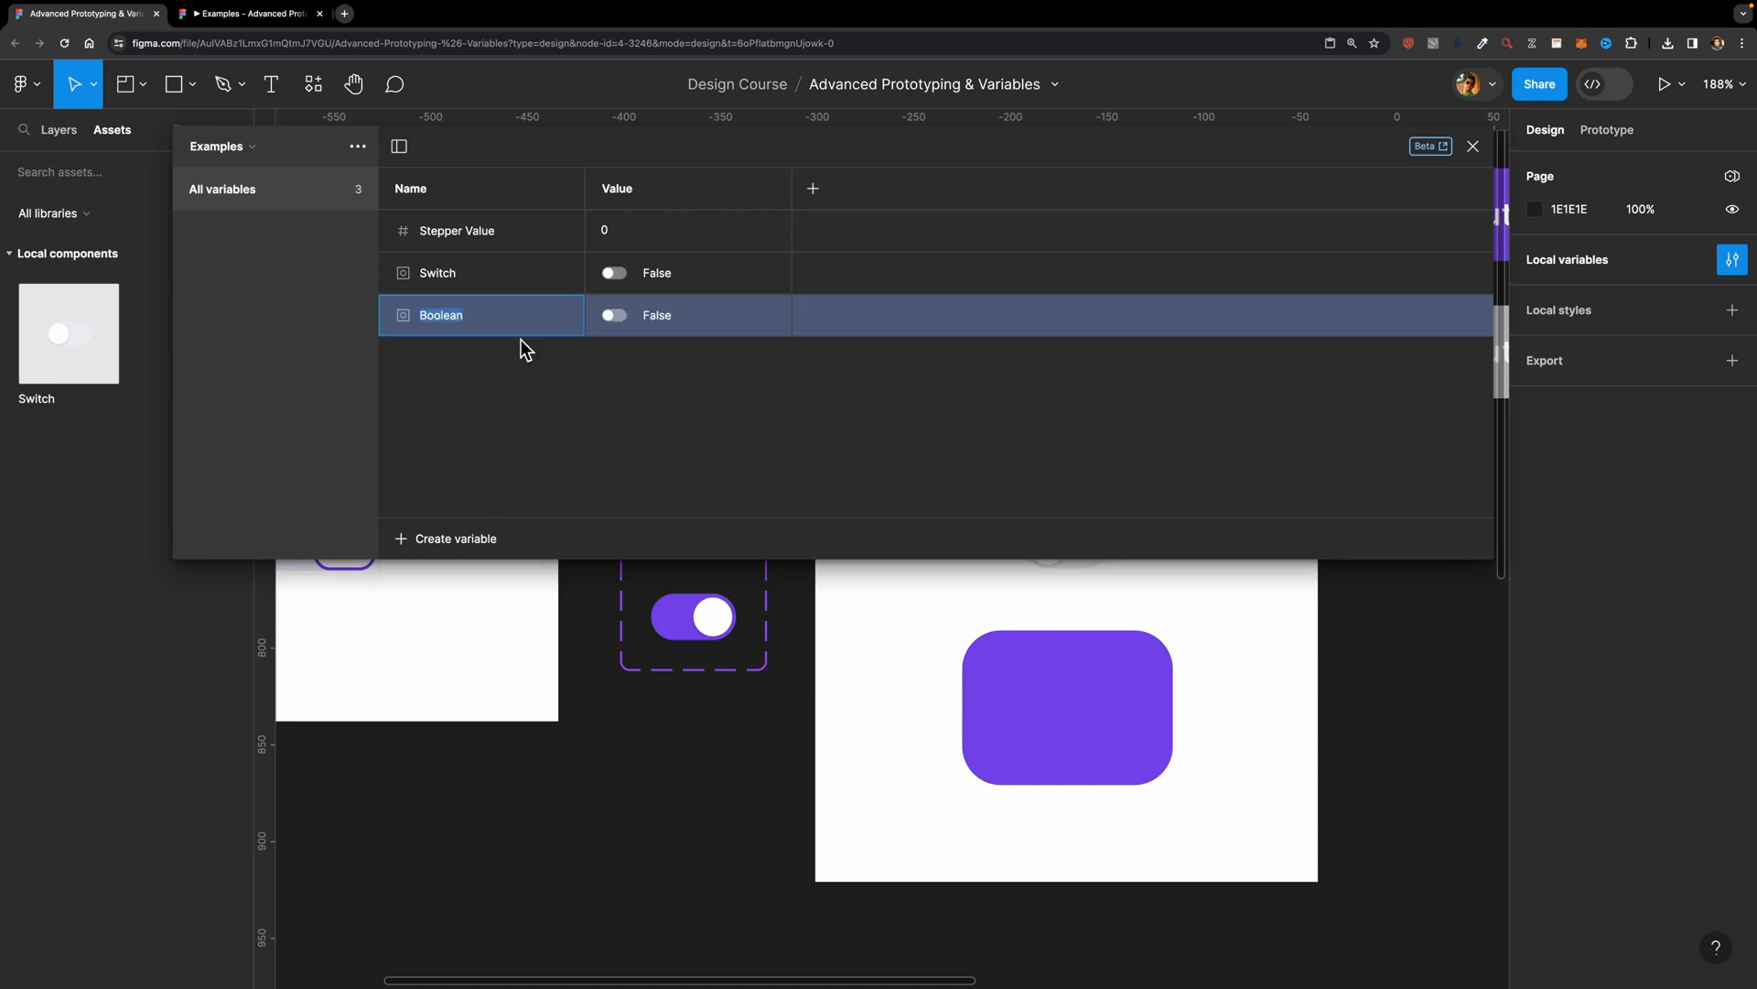
pyautogui.write('cardIsVisible')
pyautogui.click(1473, 146)
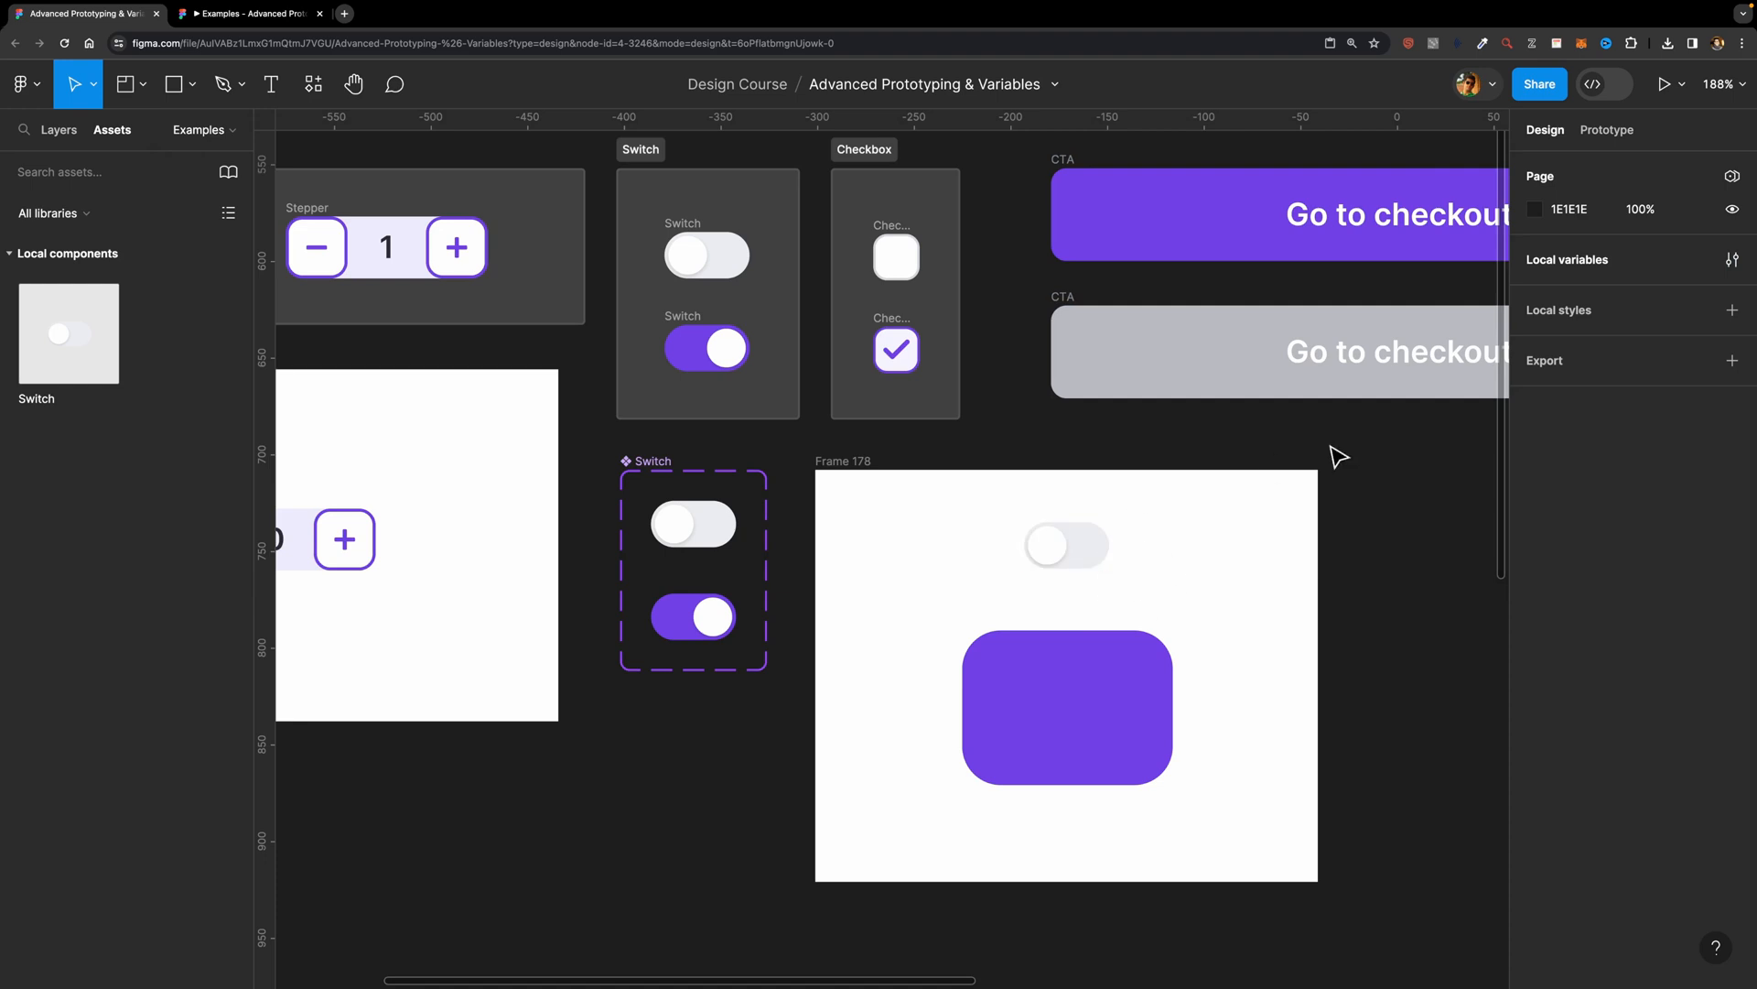
# Step: Bind the purple rectangle's layer visibility to the cardIsVisible variable
pyautogui.click(1067, 672)
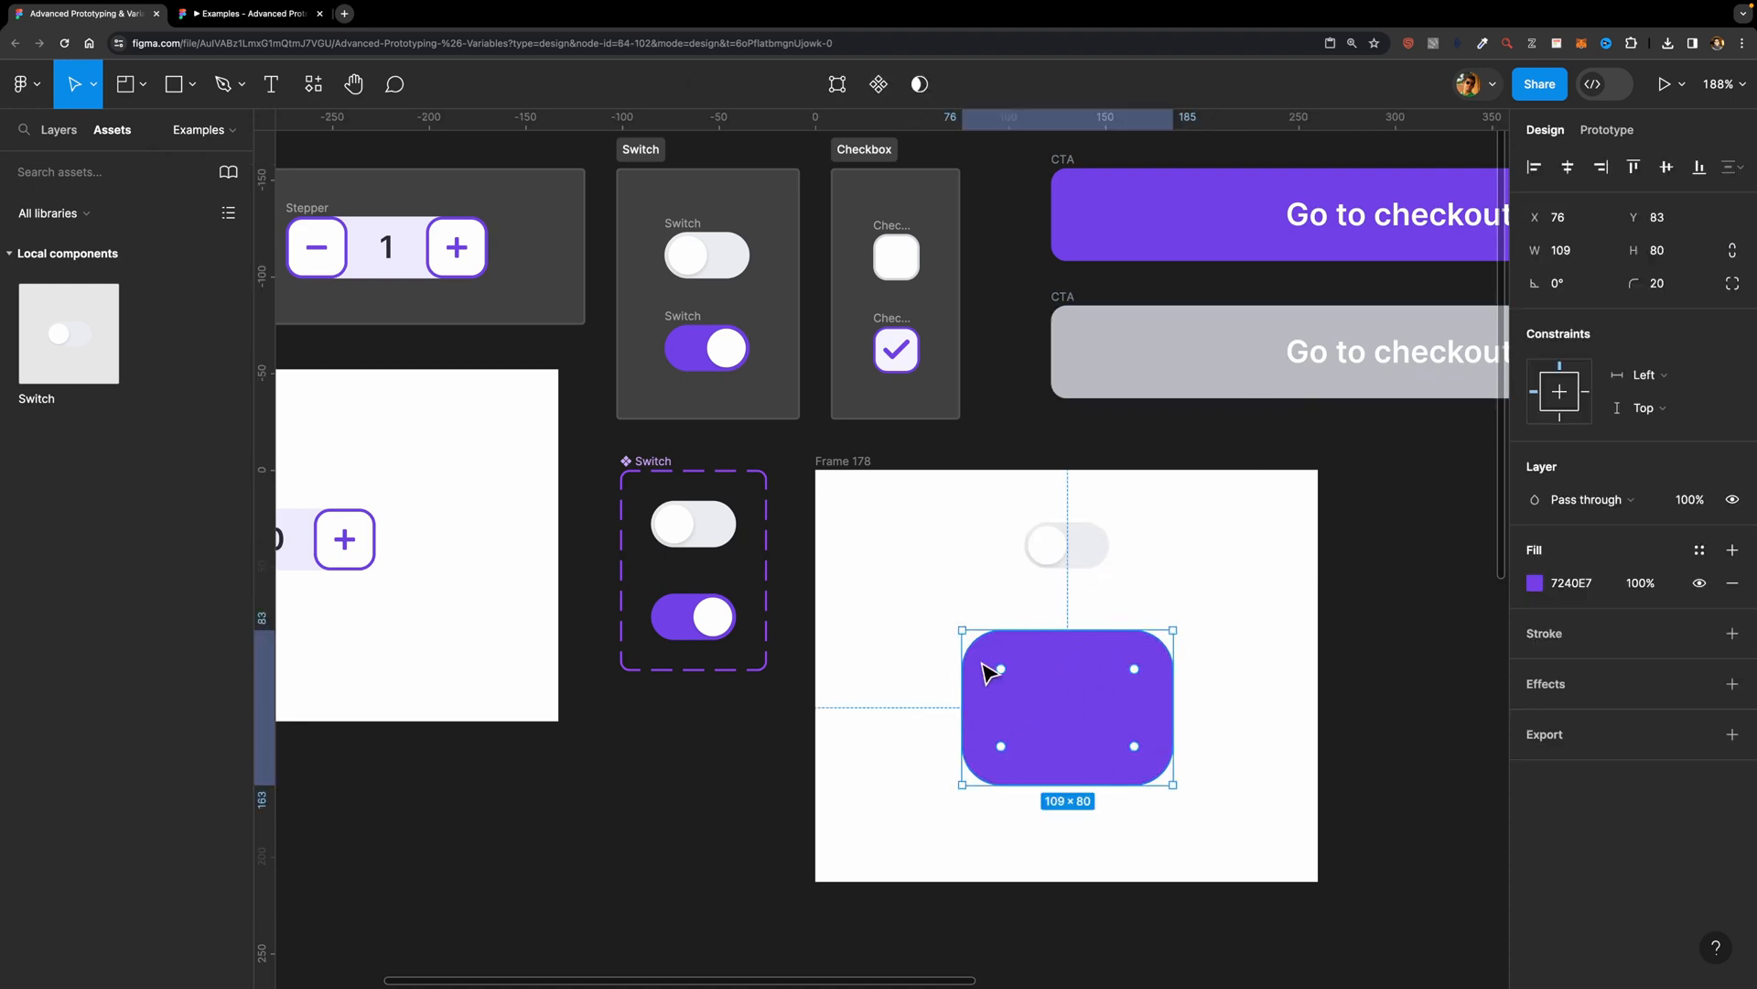
pyautogui.moveTo(1113, 712)
pyautogui.click(1731, 501)
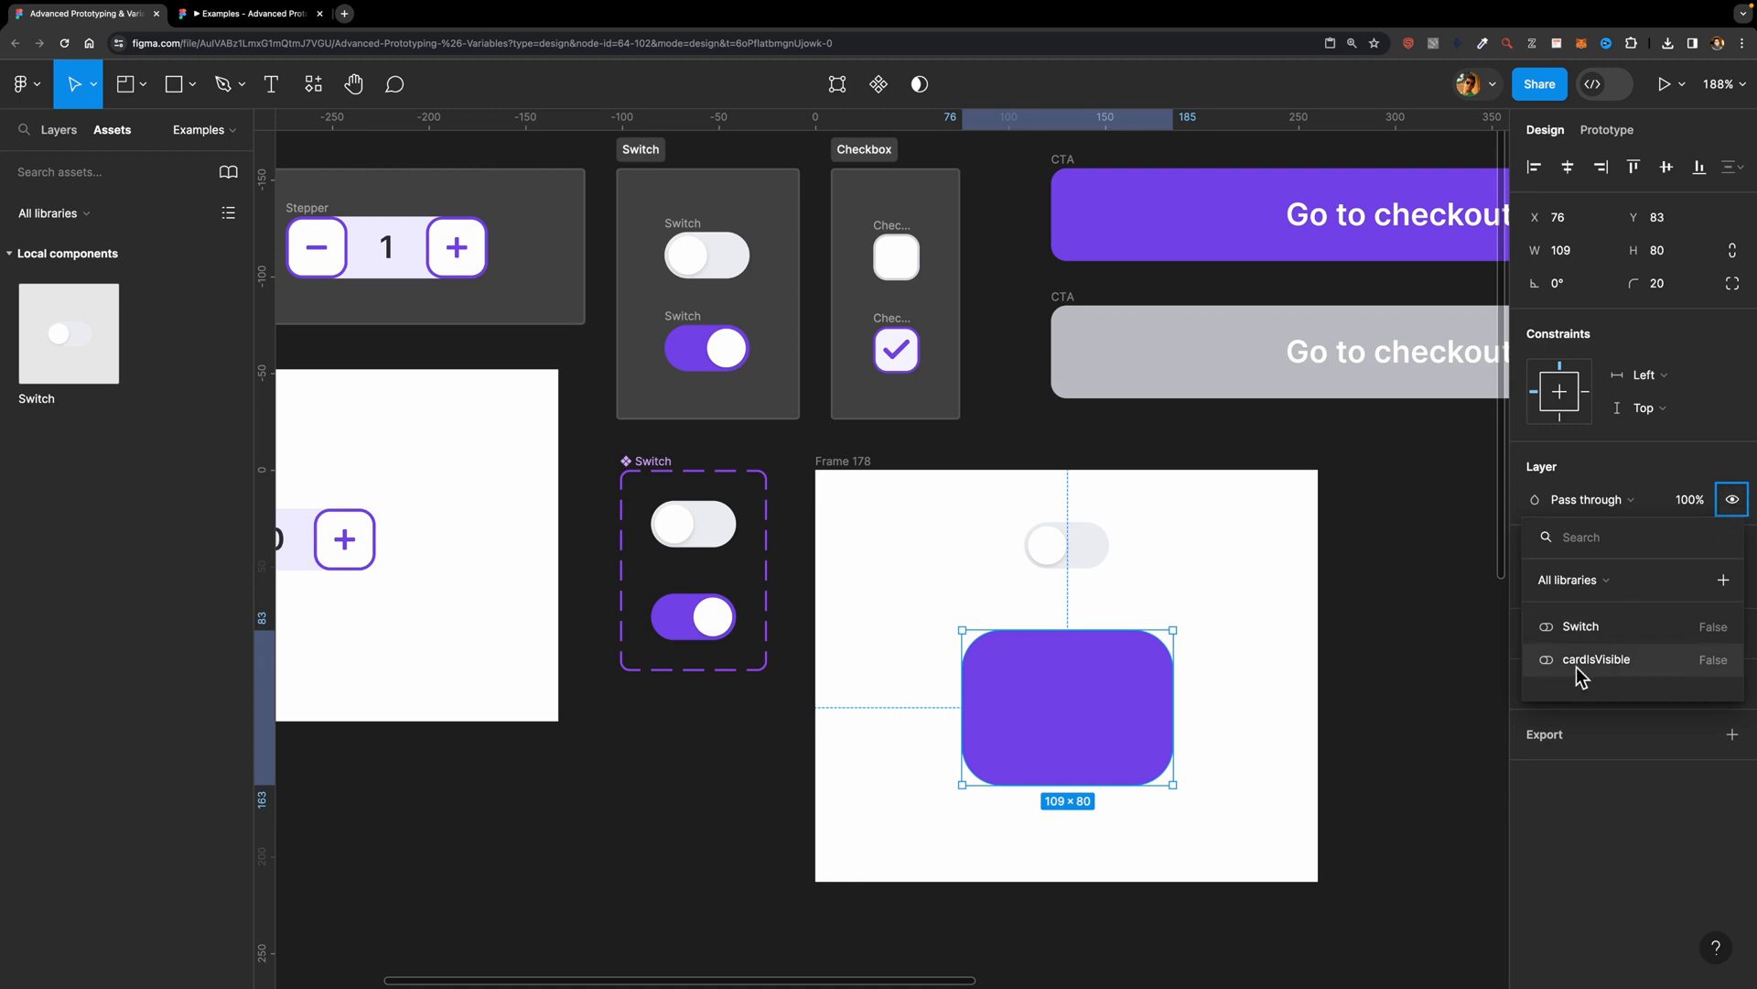
pyautogui.click(1639, 666)
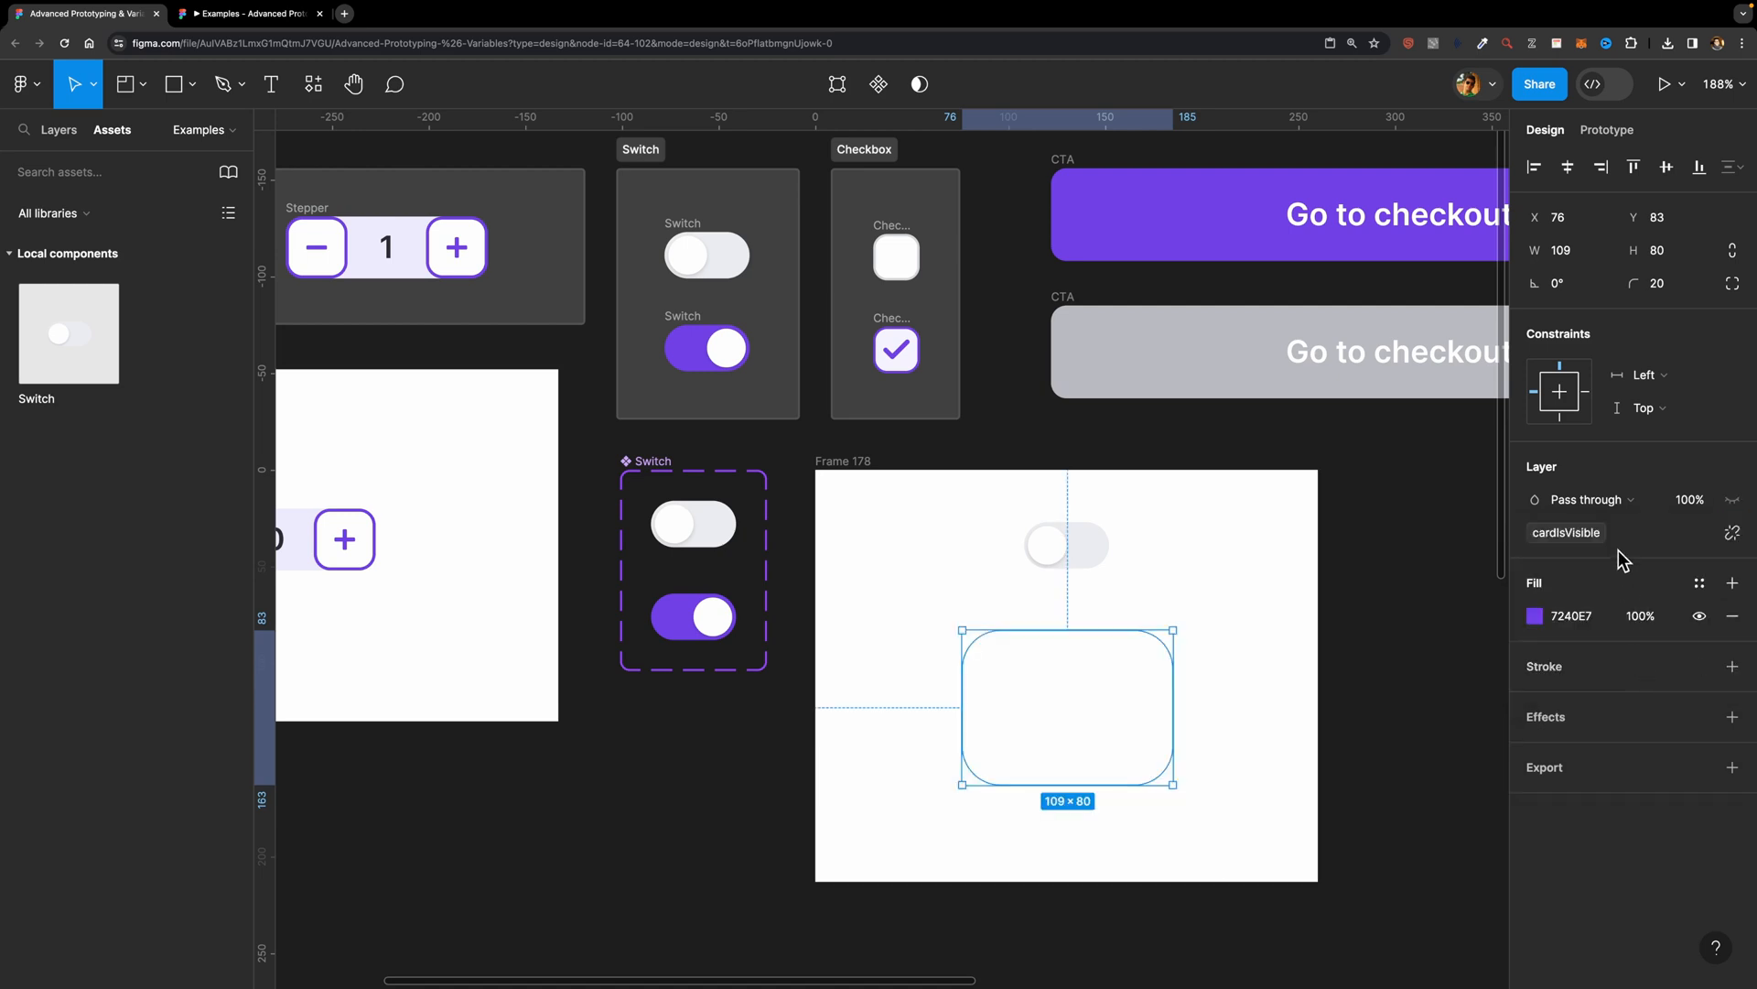
pyautogui.click(1435, 562)
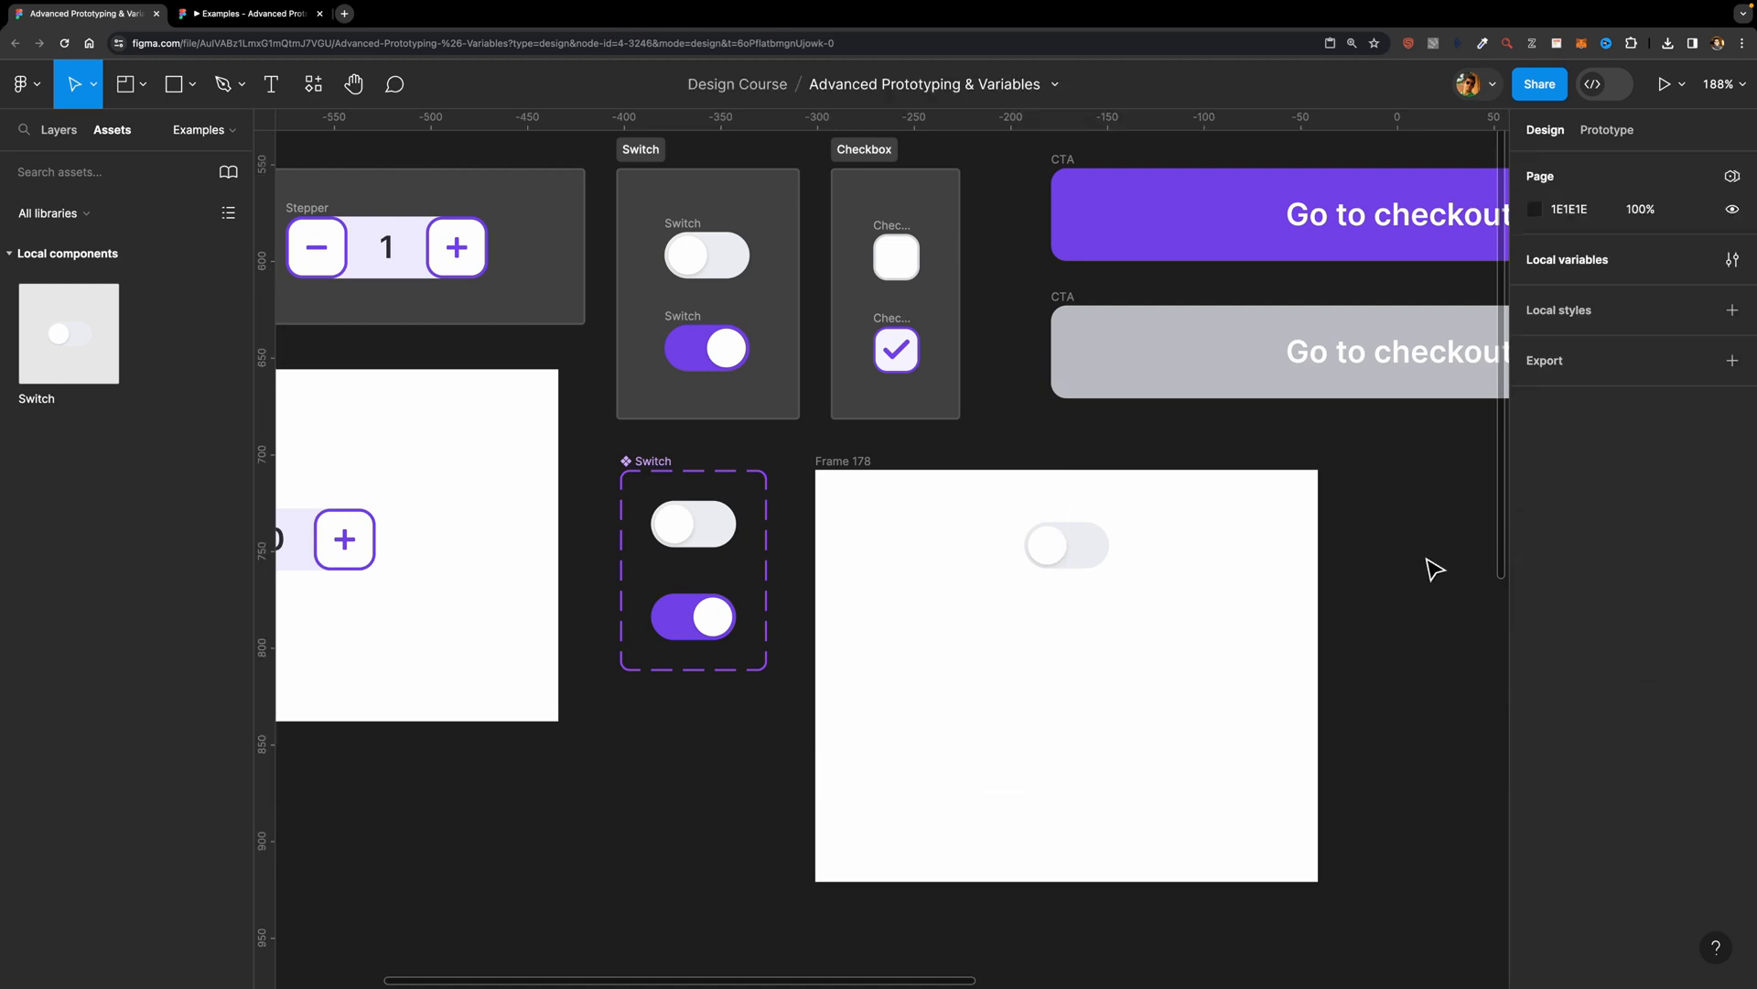
# Step: Test the rectangle's visibility by setting the cardIsVisible variable to True and back to False
pyautogui.click(1731, 260)
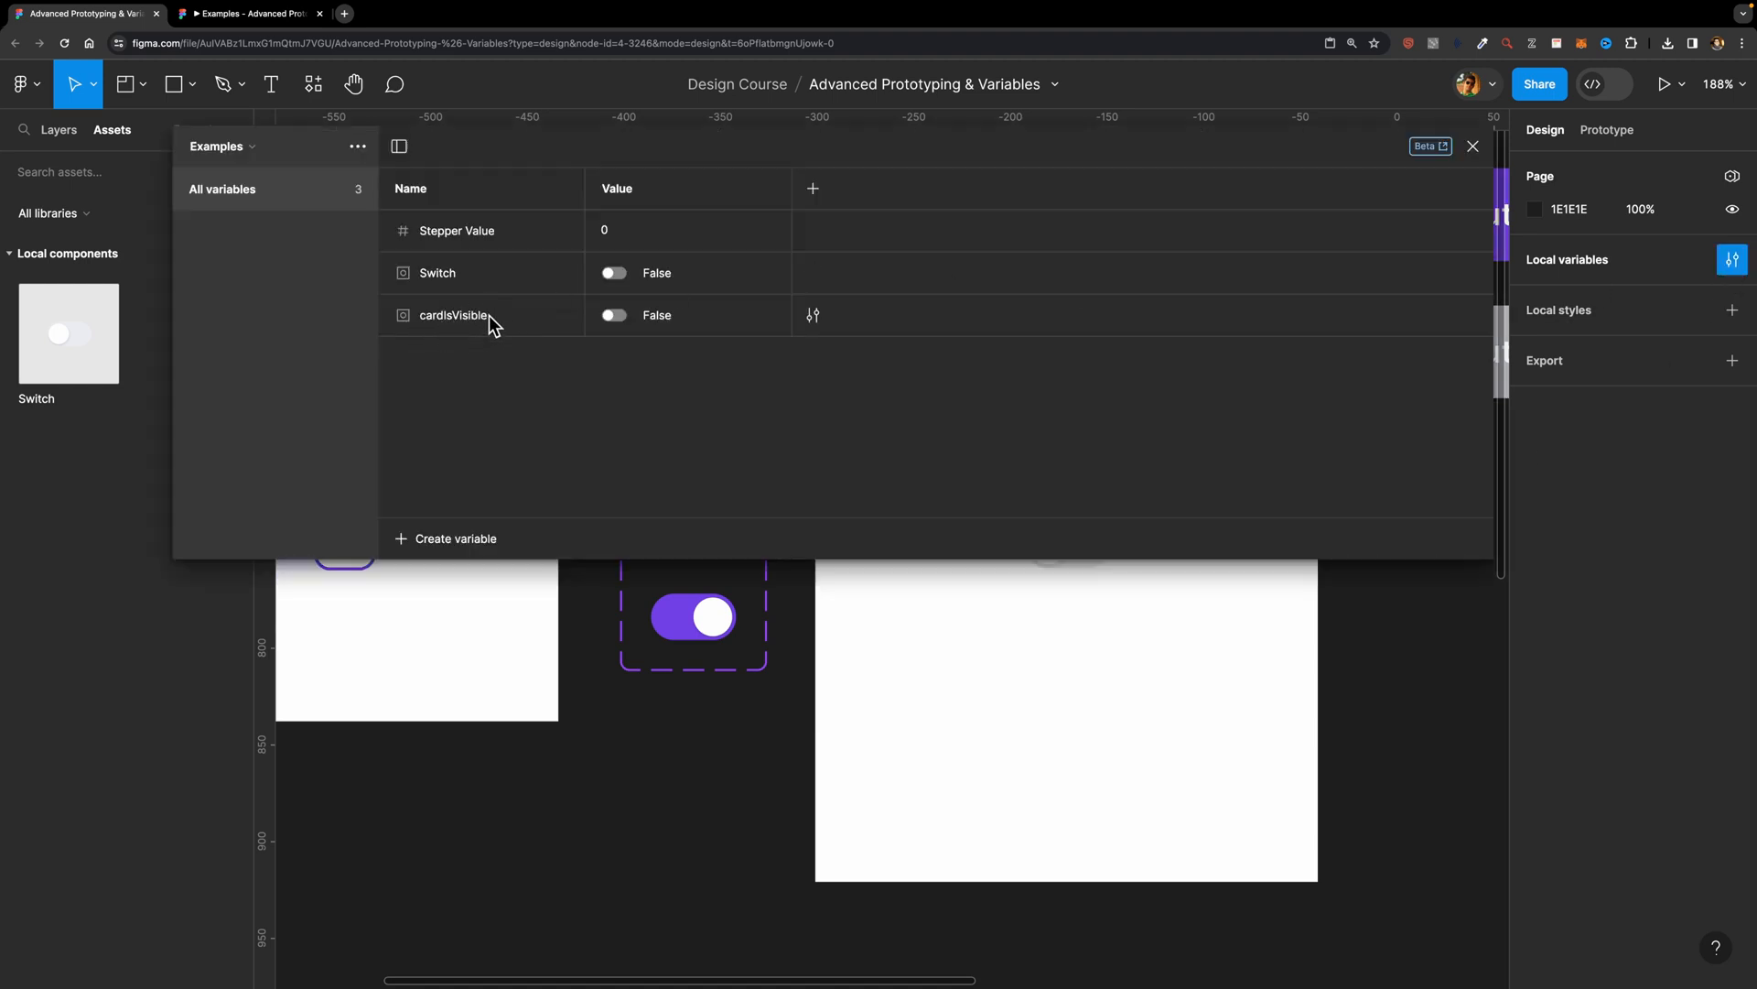
pyautogui.click(613, 315)
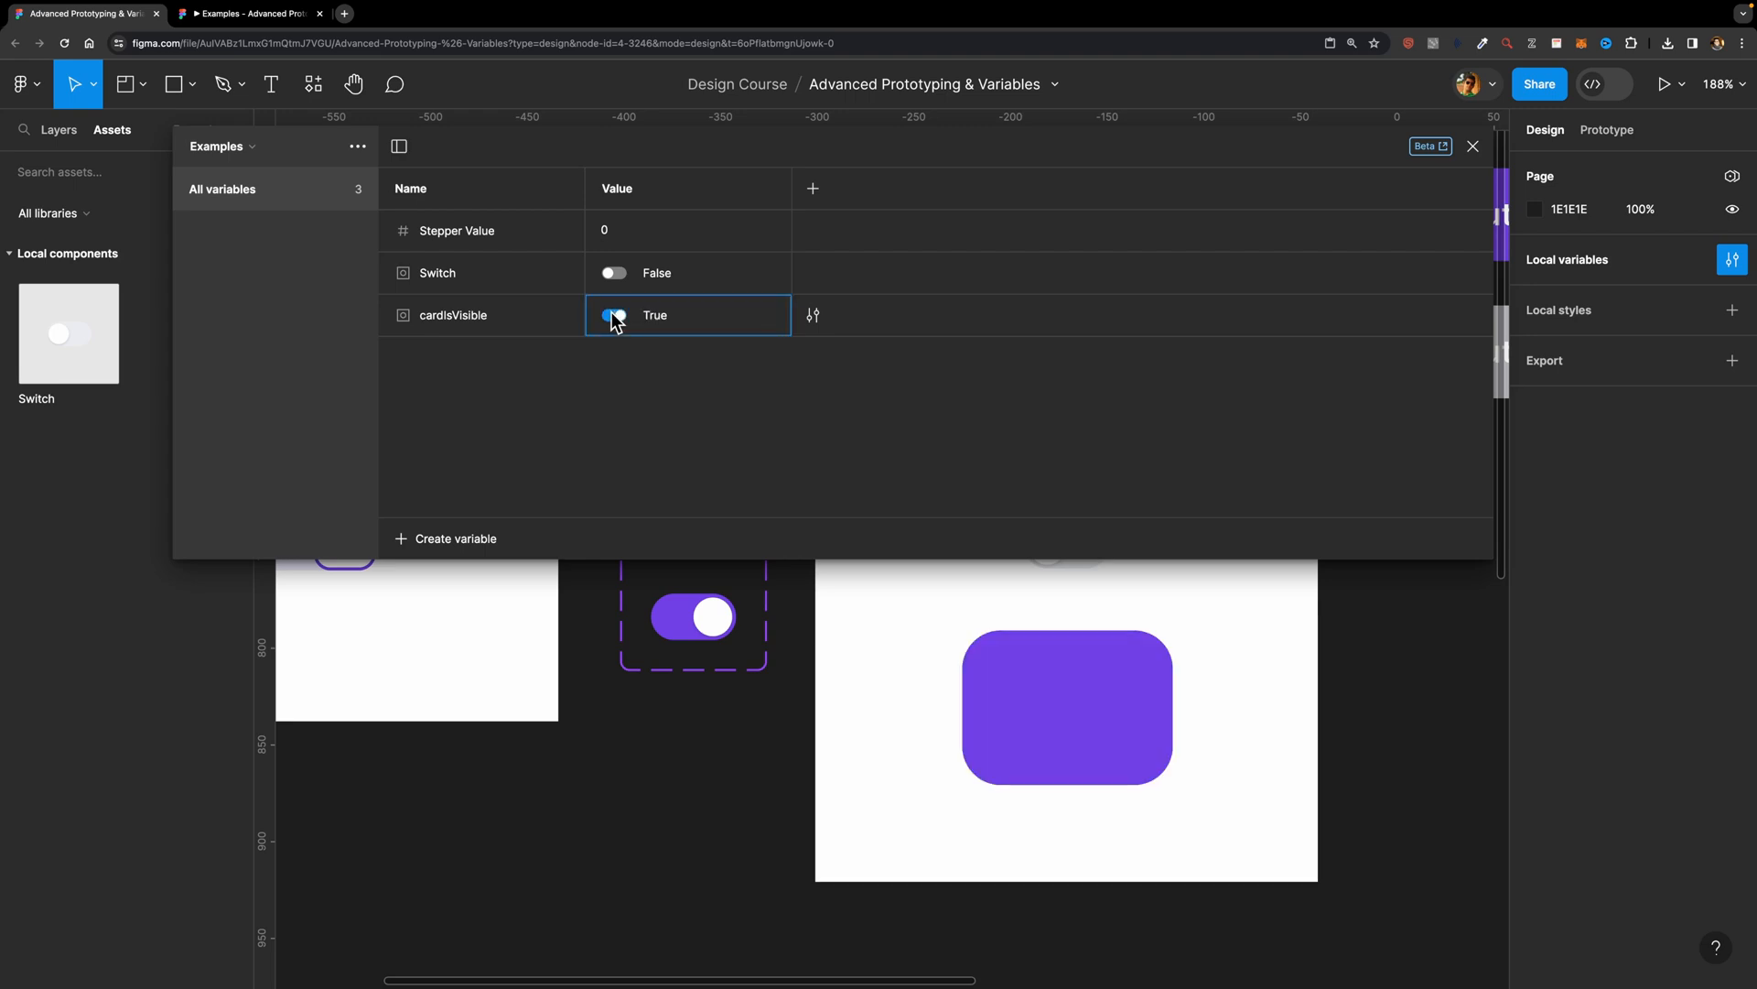
pyautogui.click(613, 315)
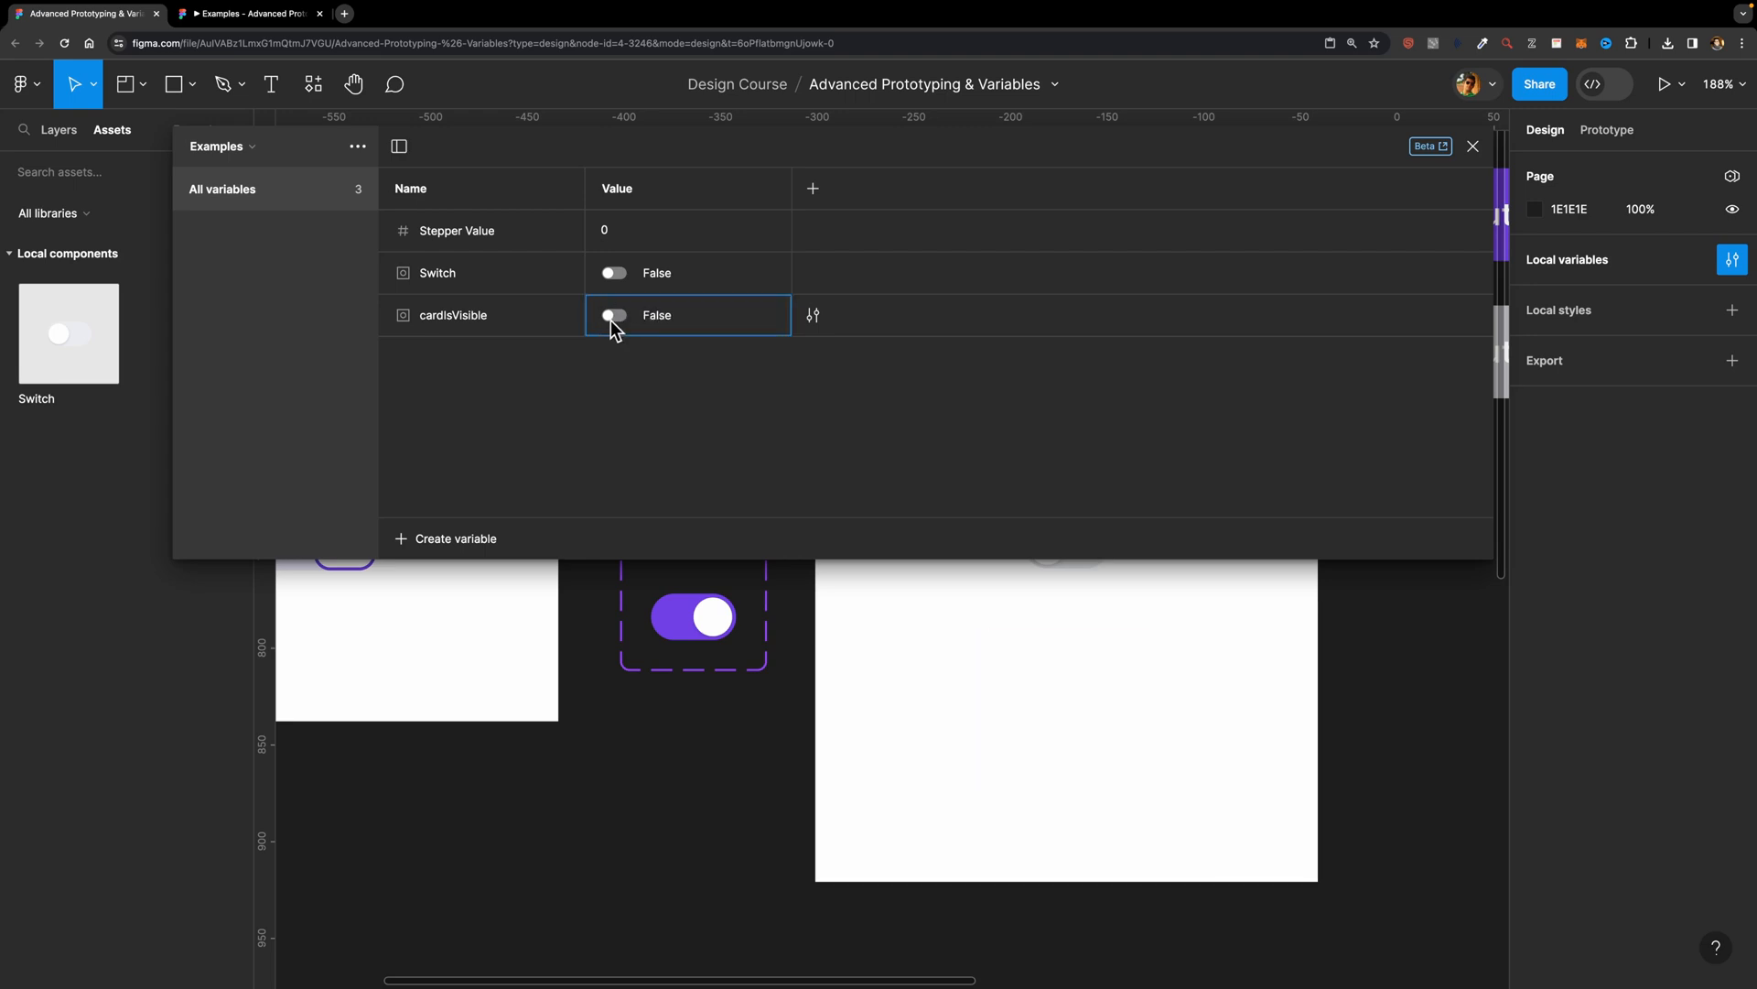
pyautogui.click(1732, 259)
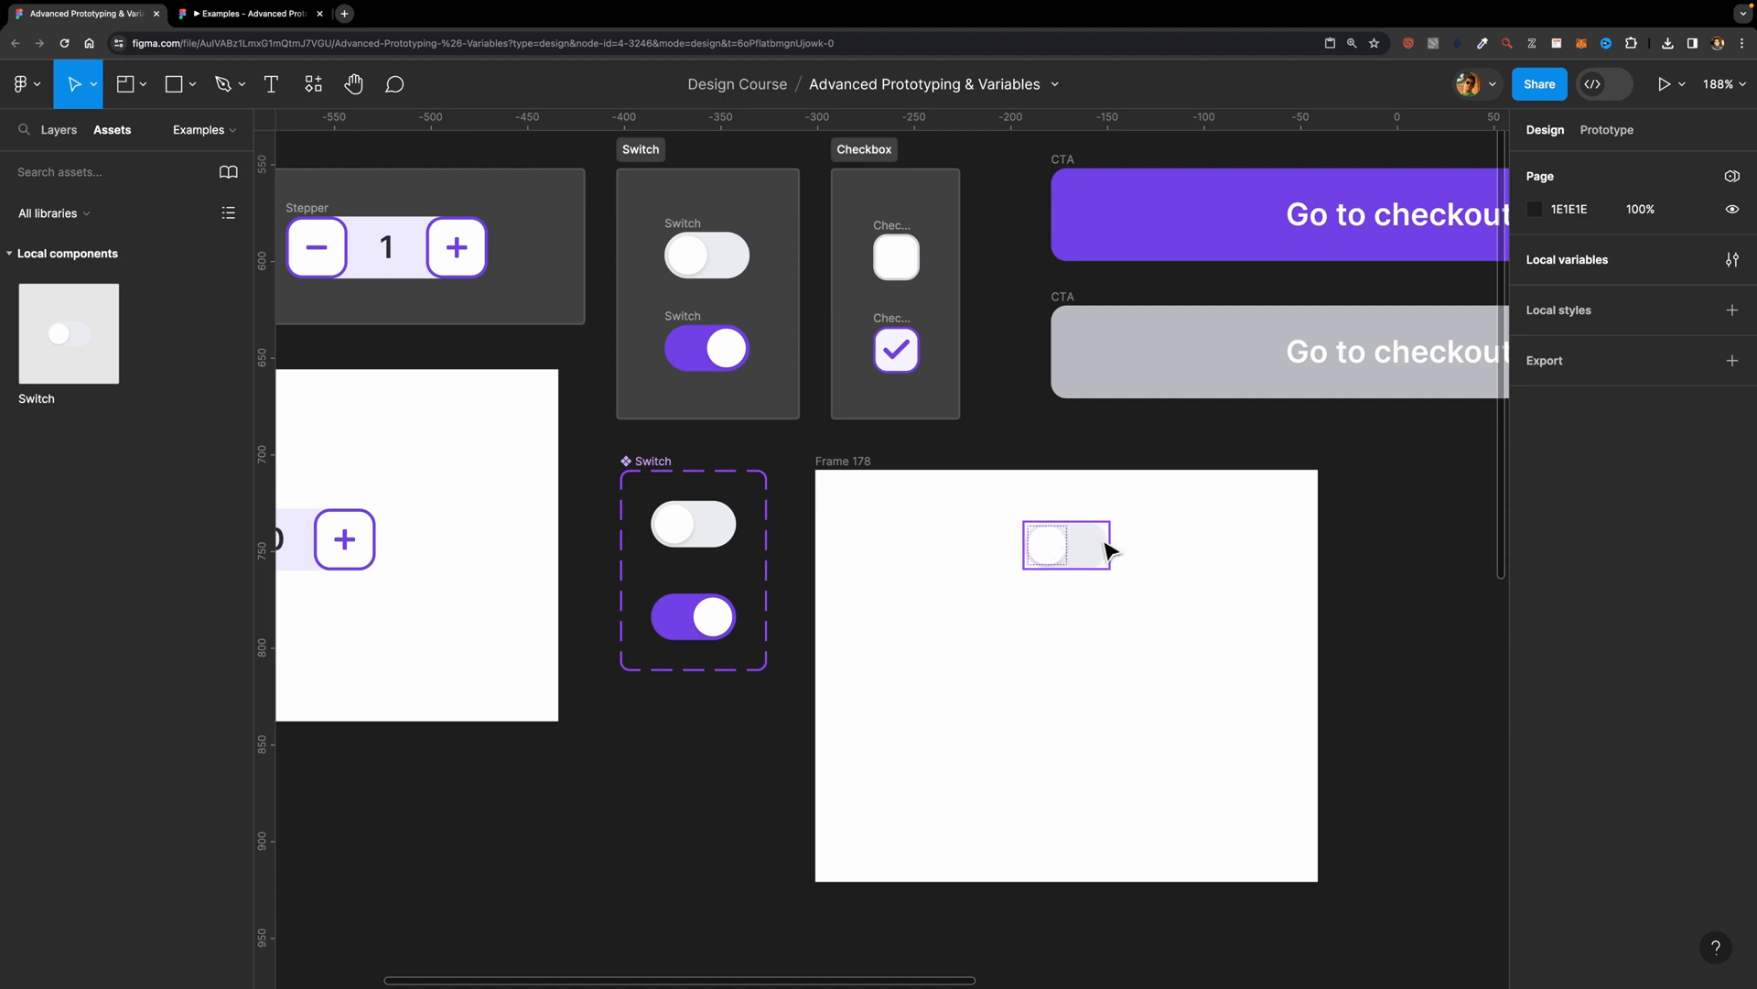
# Step: Add a Conditional action to the On click interaction of the Switch component's off variant
pyautogui.click(1077, 559)
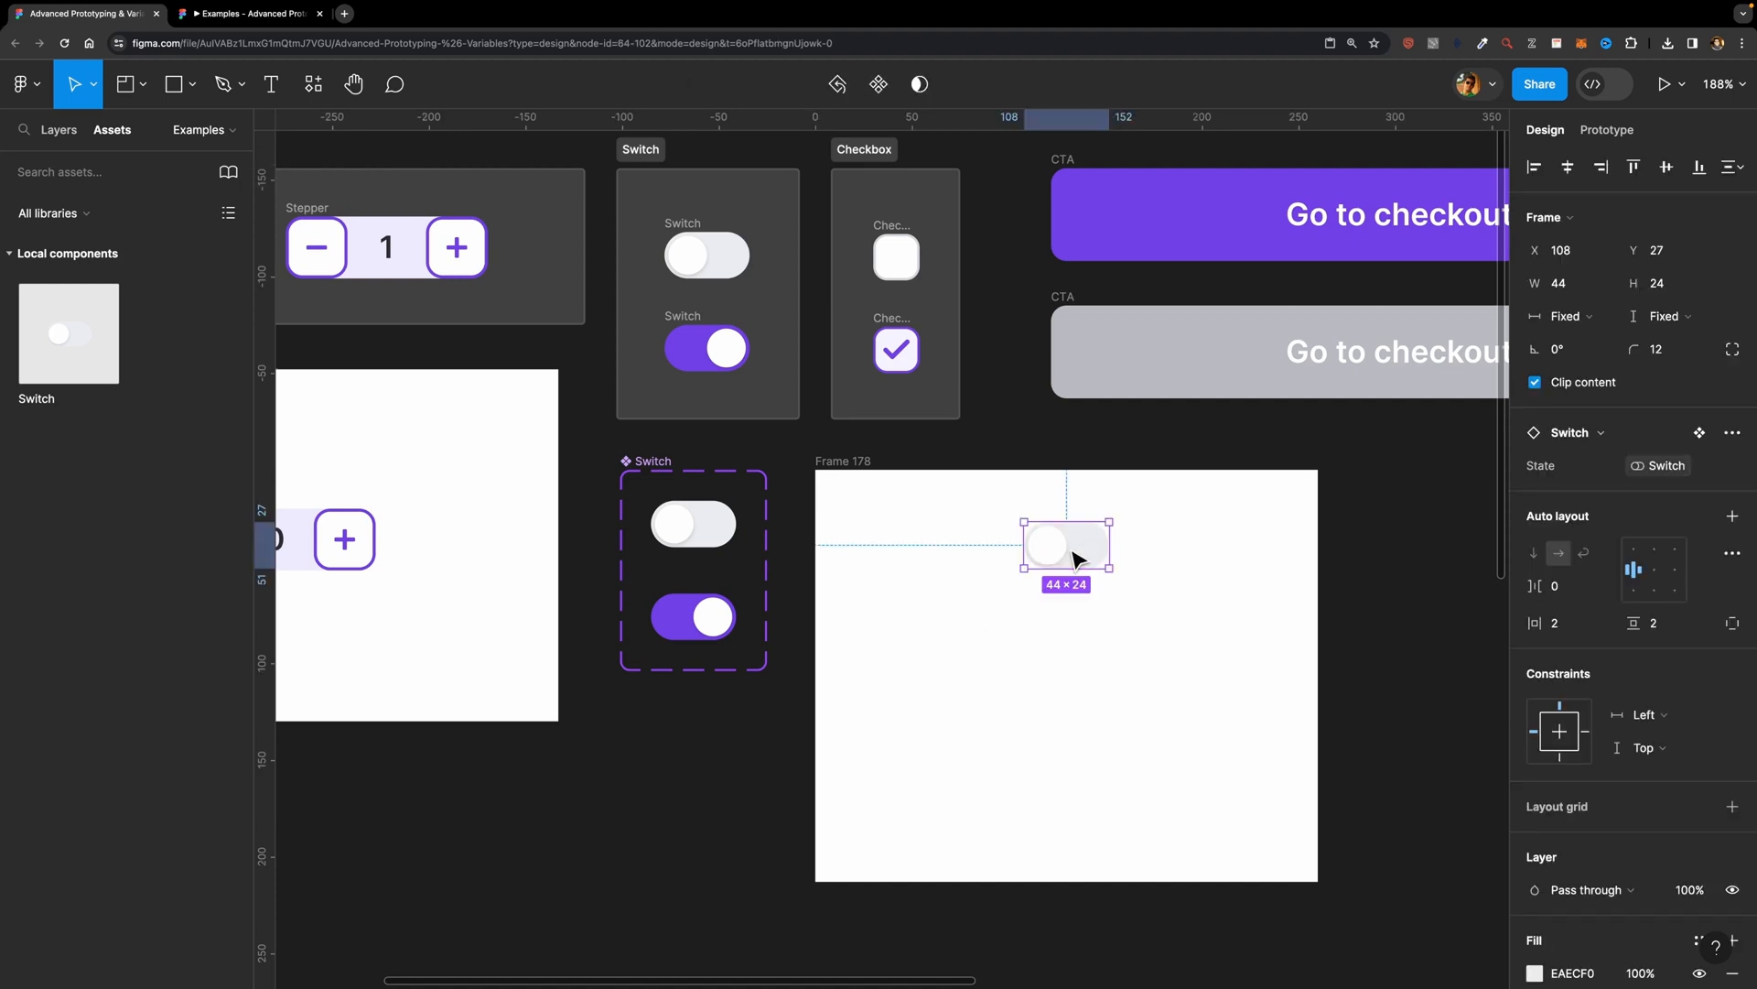
pyautogui.click(697, 523)
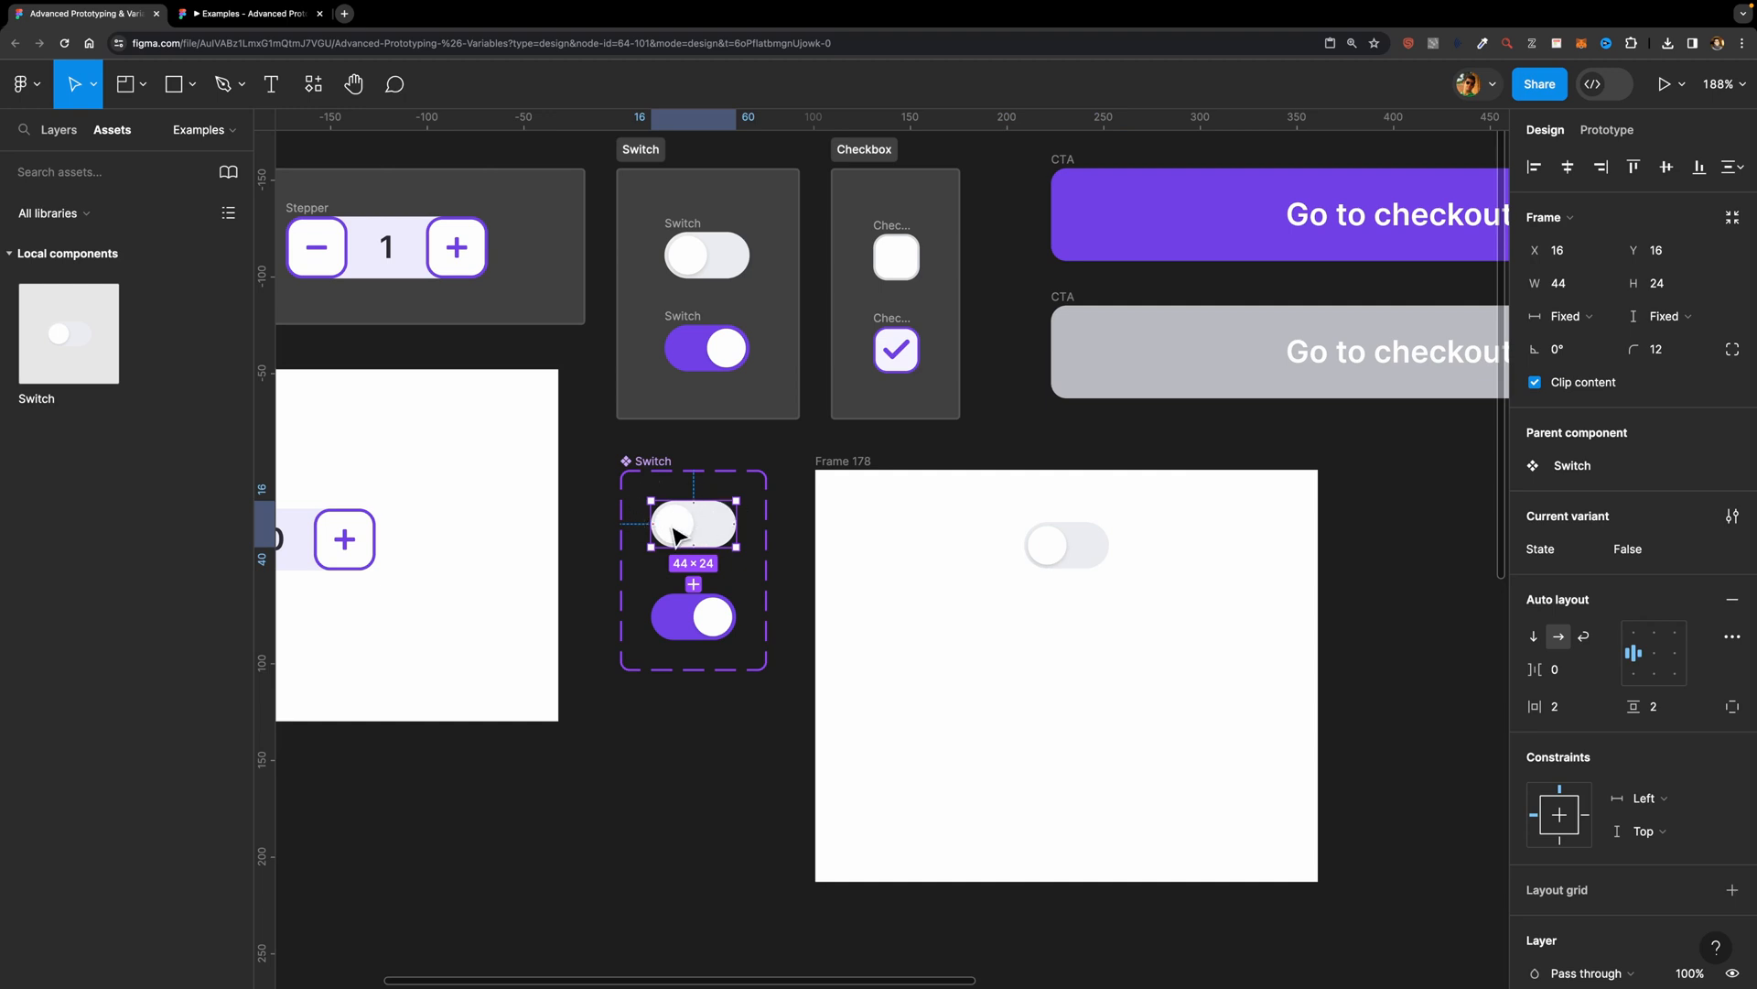
pyautogui.hotkey('alt', '1')
pyautogui.click(1608, 130)
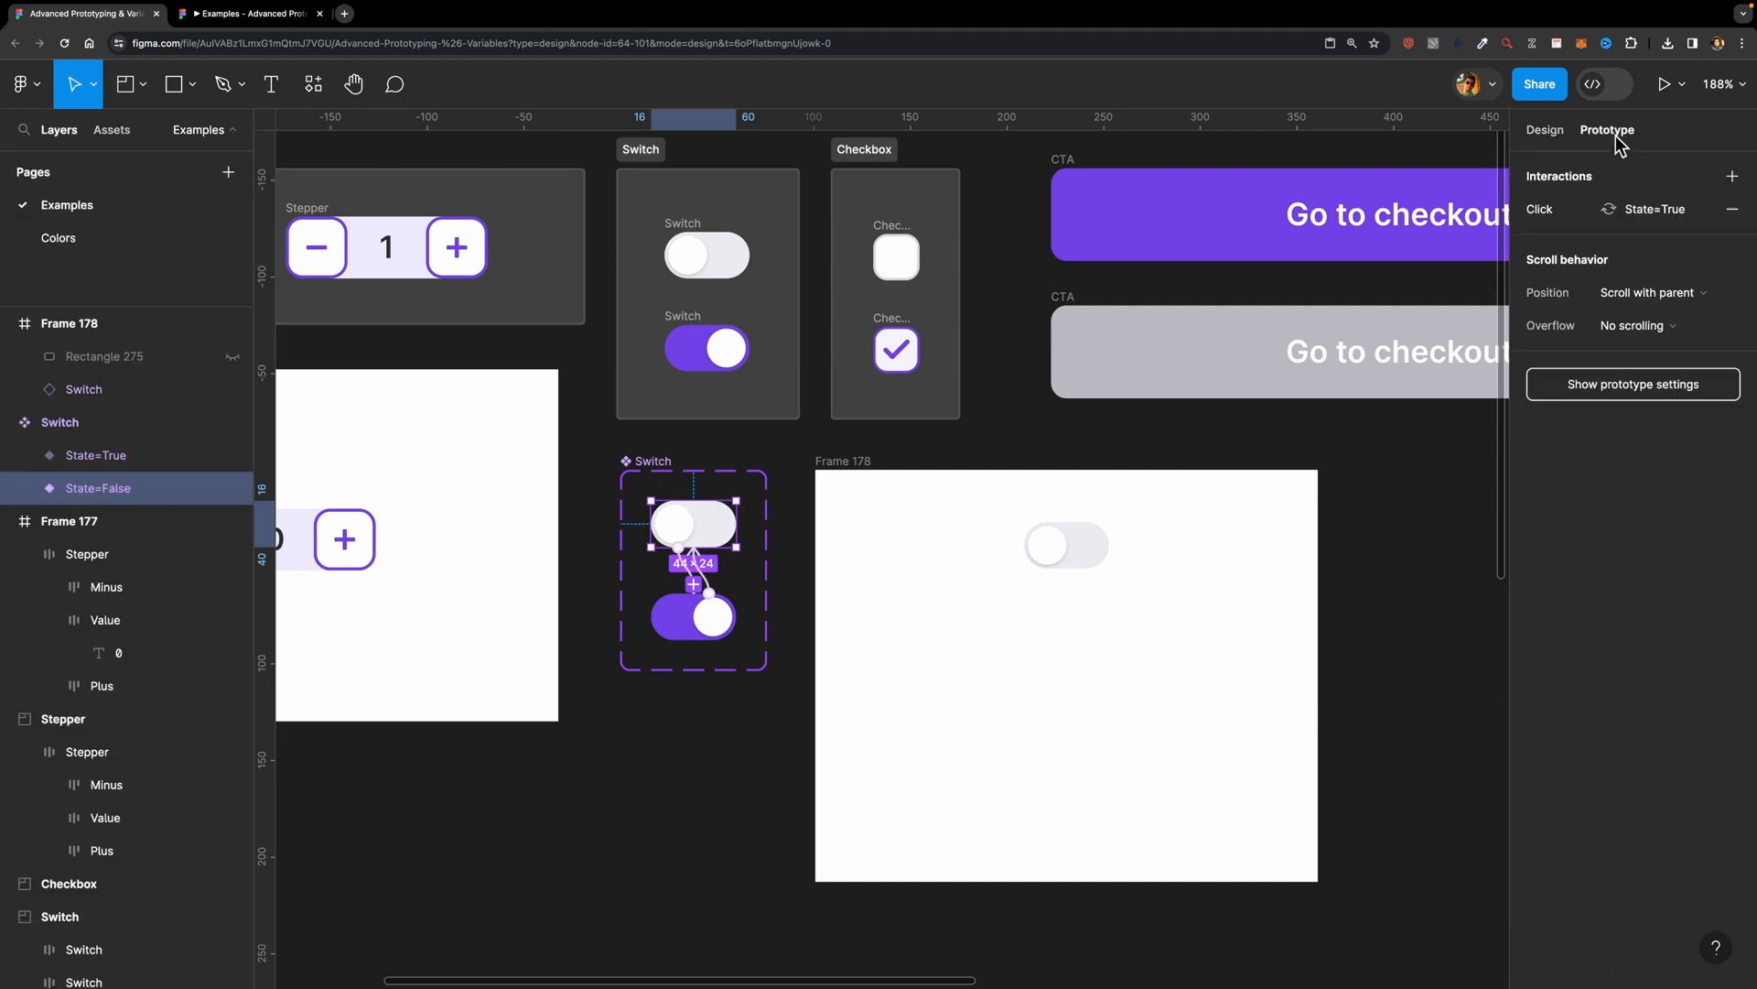
pyautogui.click(1616, 218)
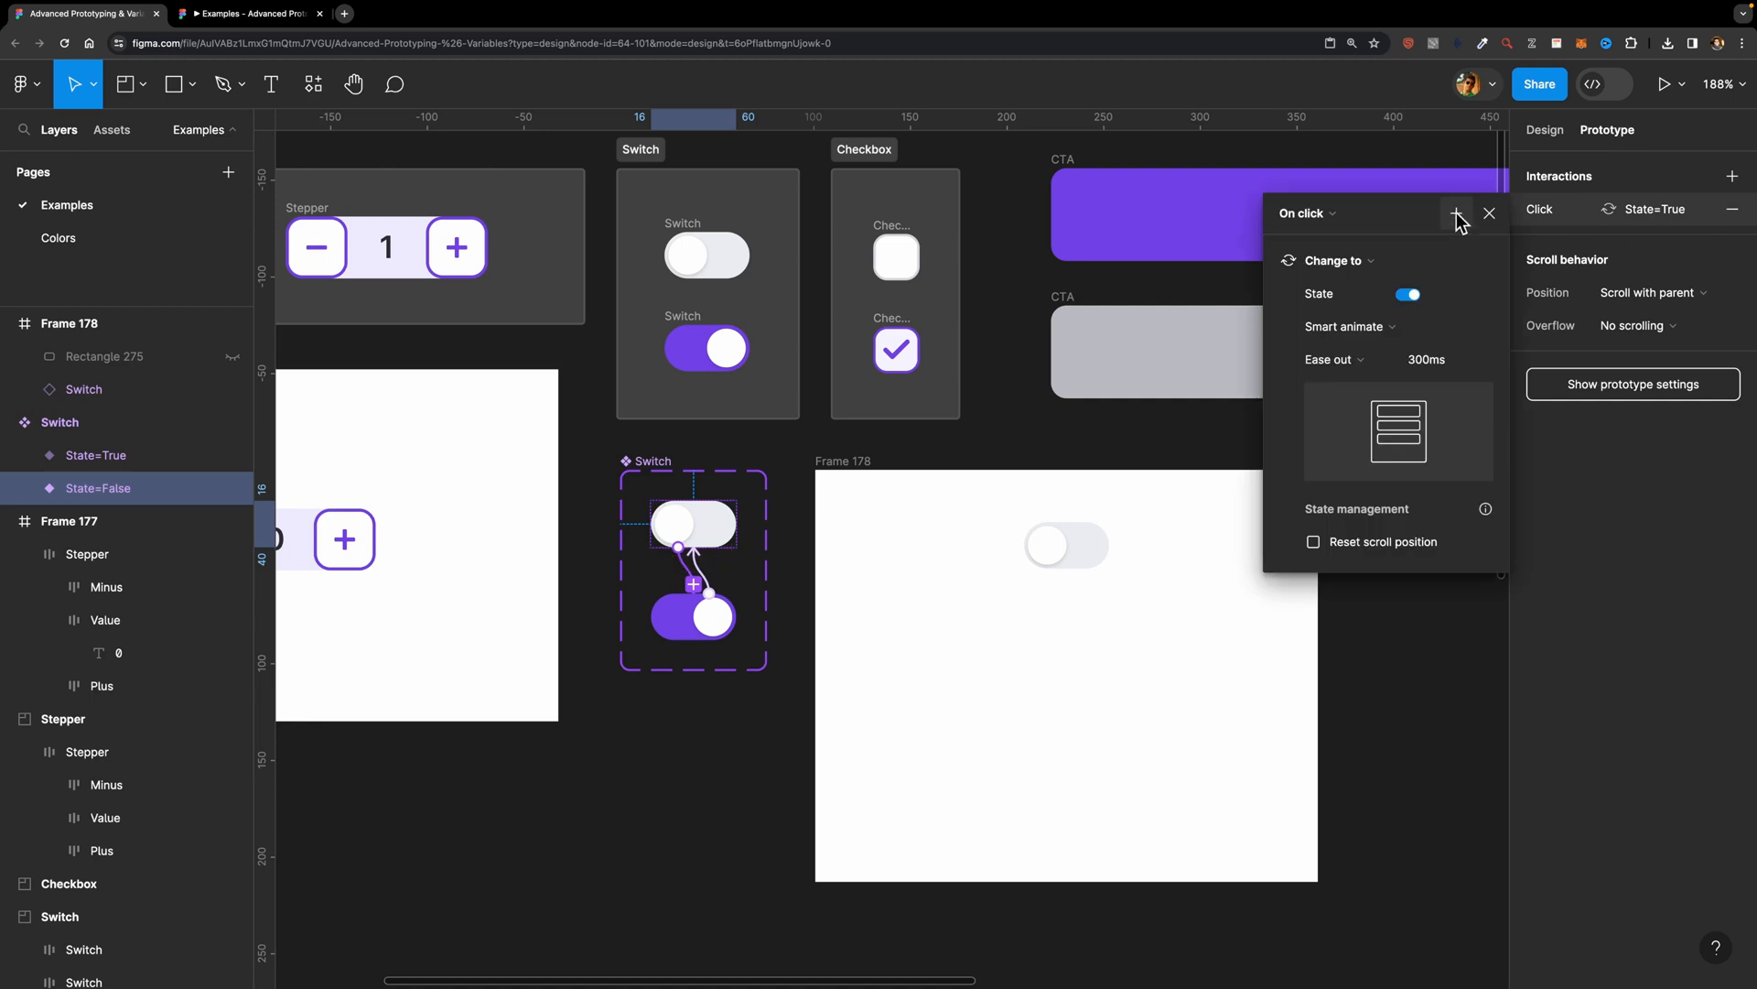
pyautogui.click(1456, 216)
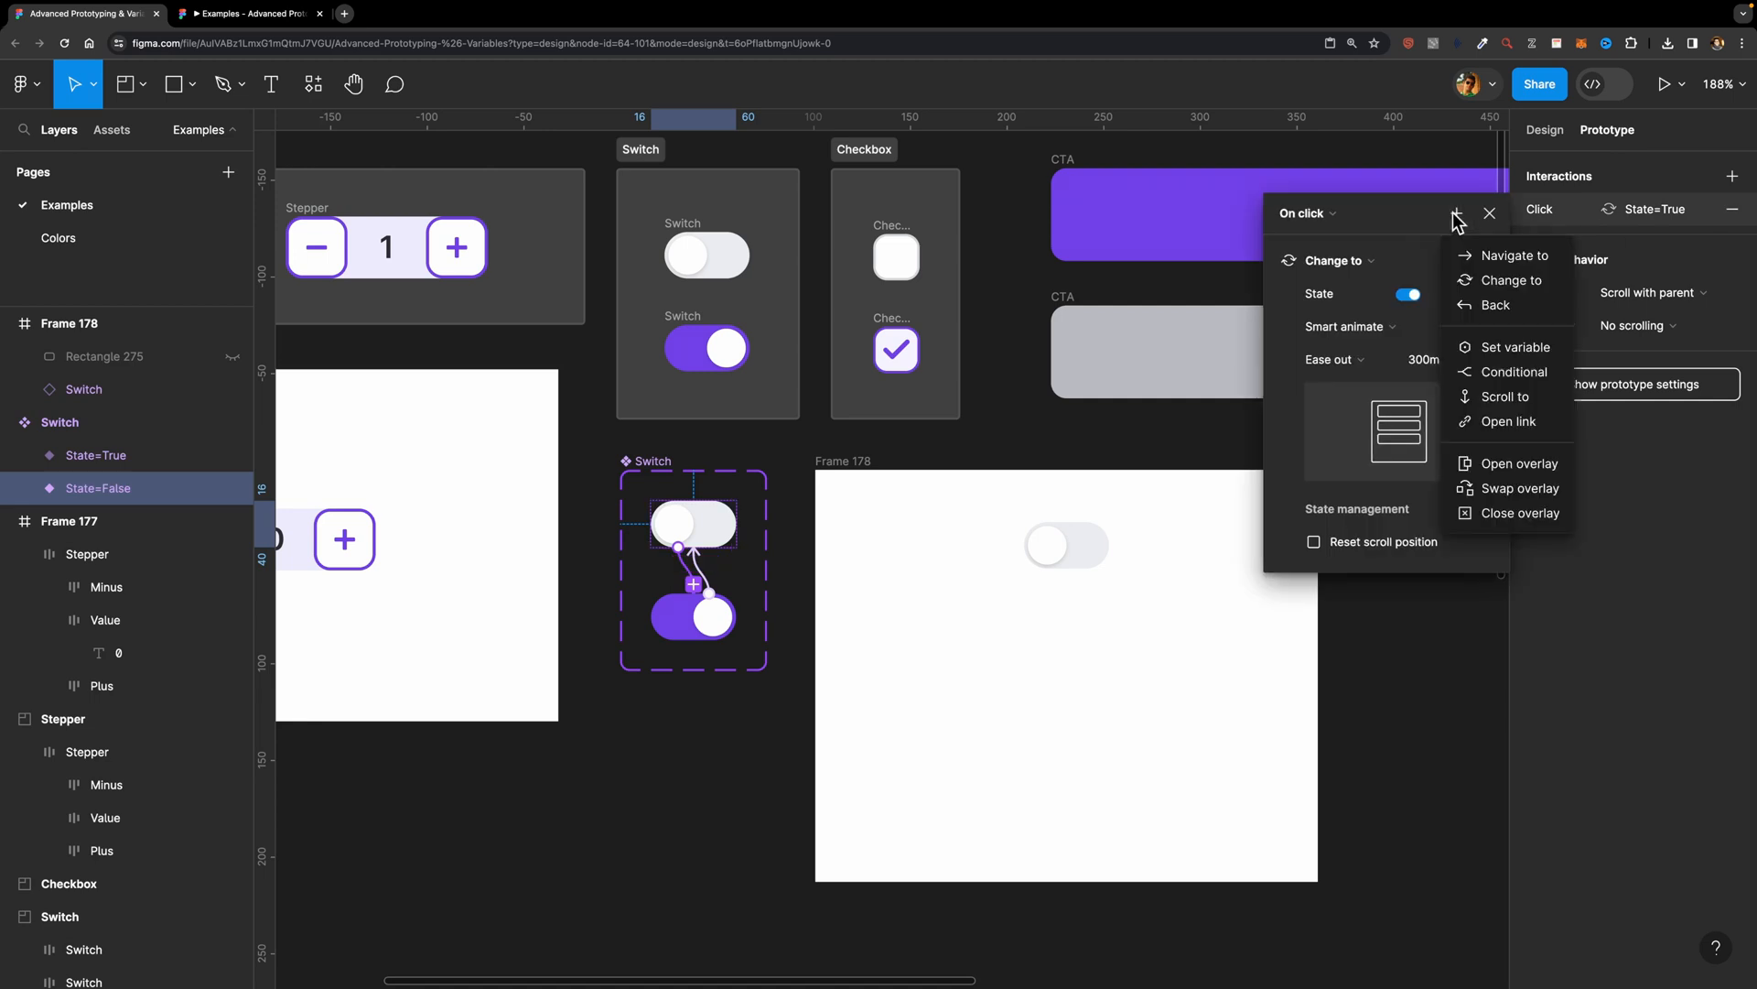
pyautogui.click(1512, 372)
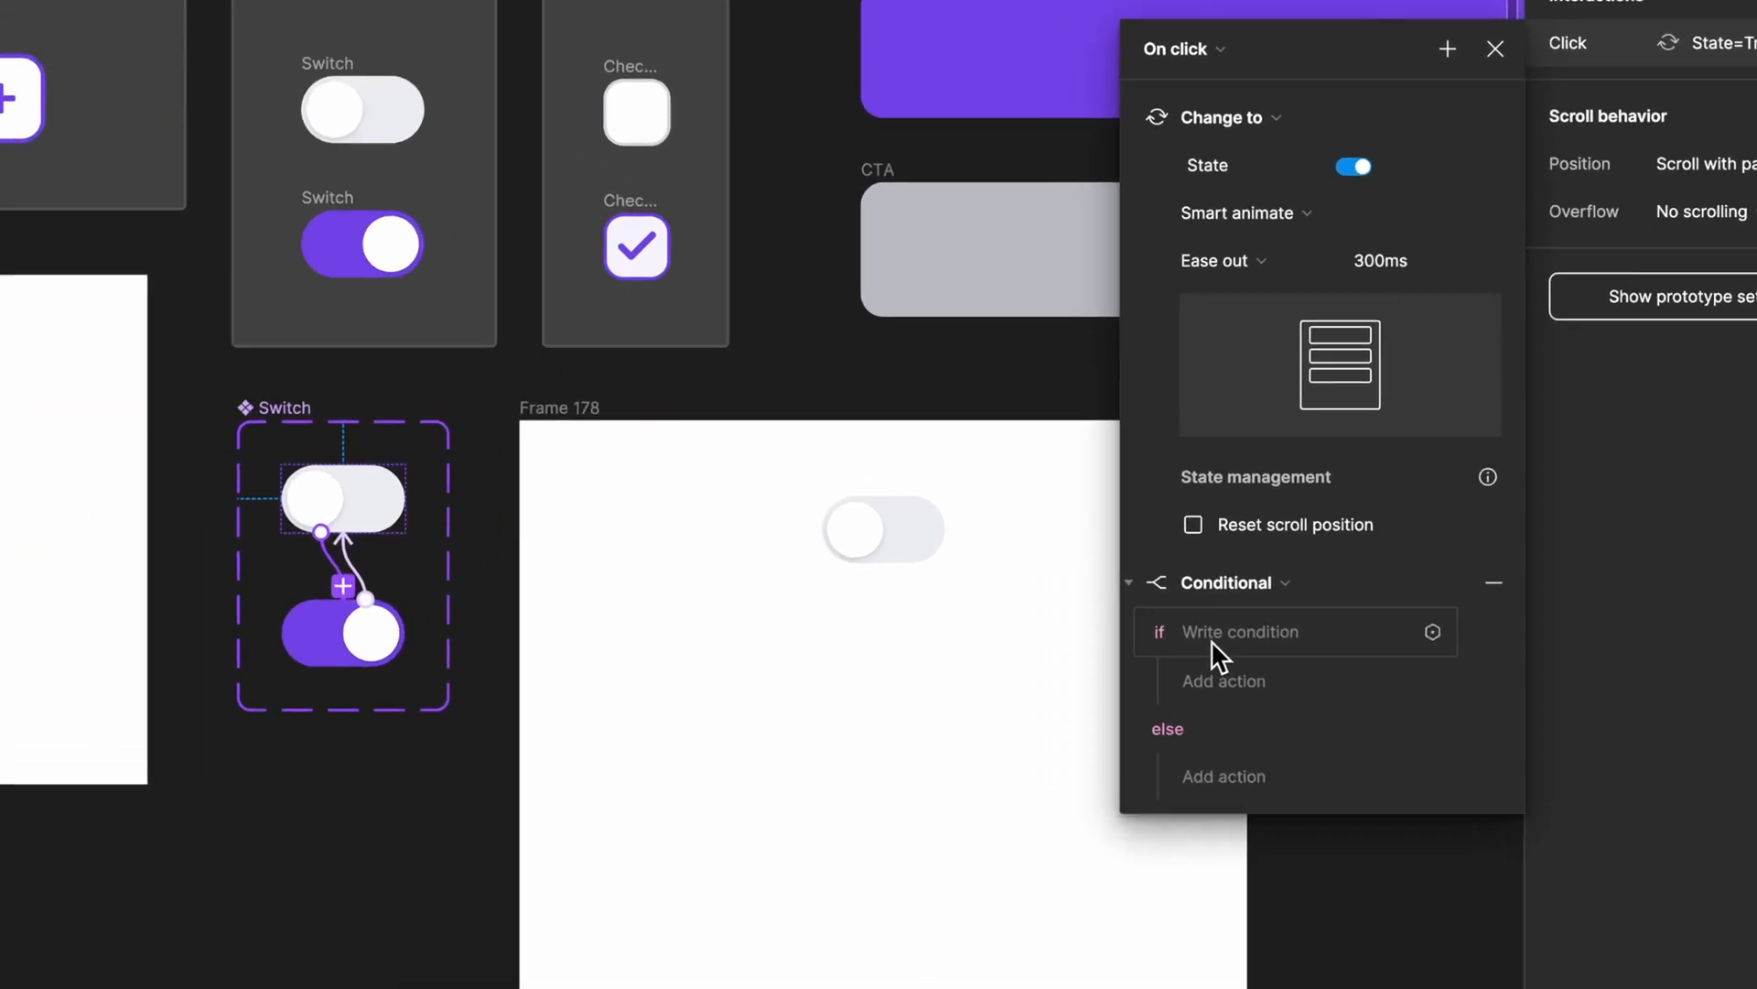
# Step: Set the conditional's if condition to Switch == true and move the interaction dialog up to reach its branches
pyautogui.click(1299, 620)
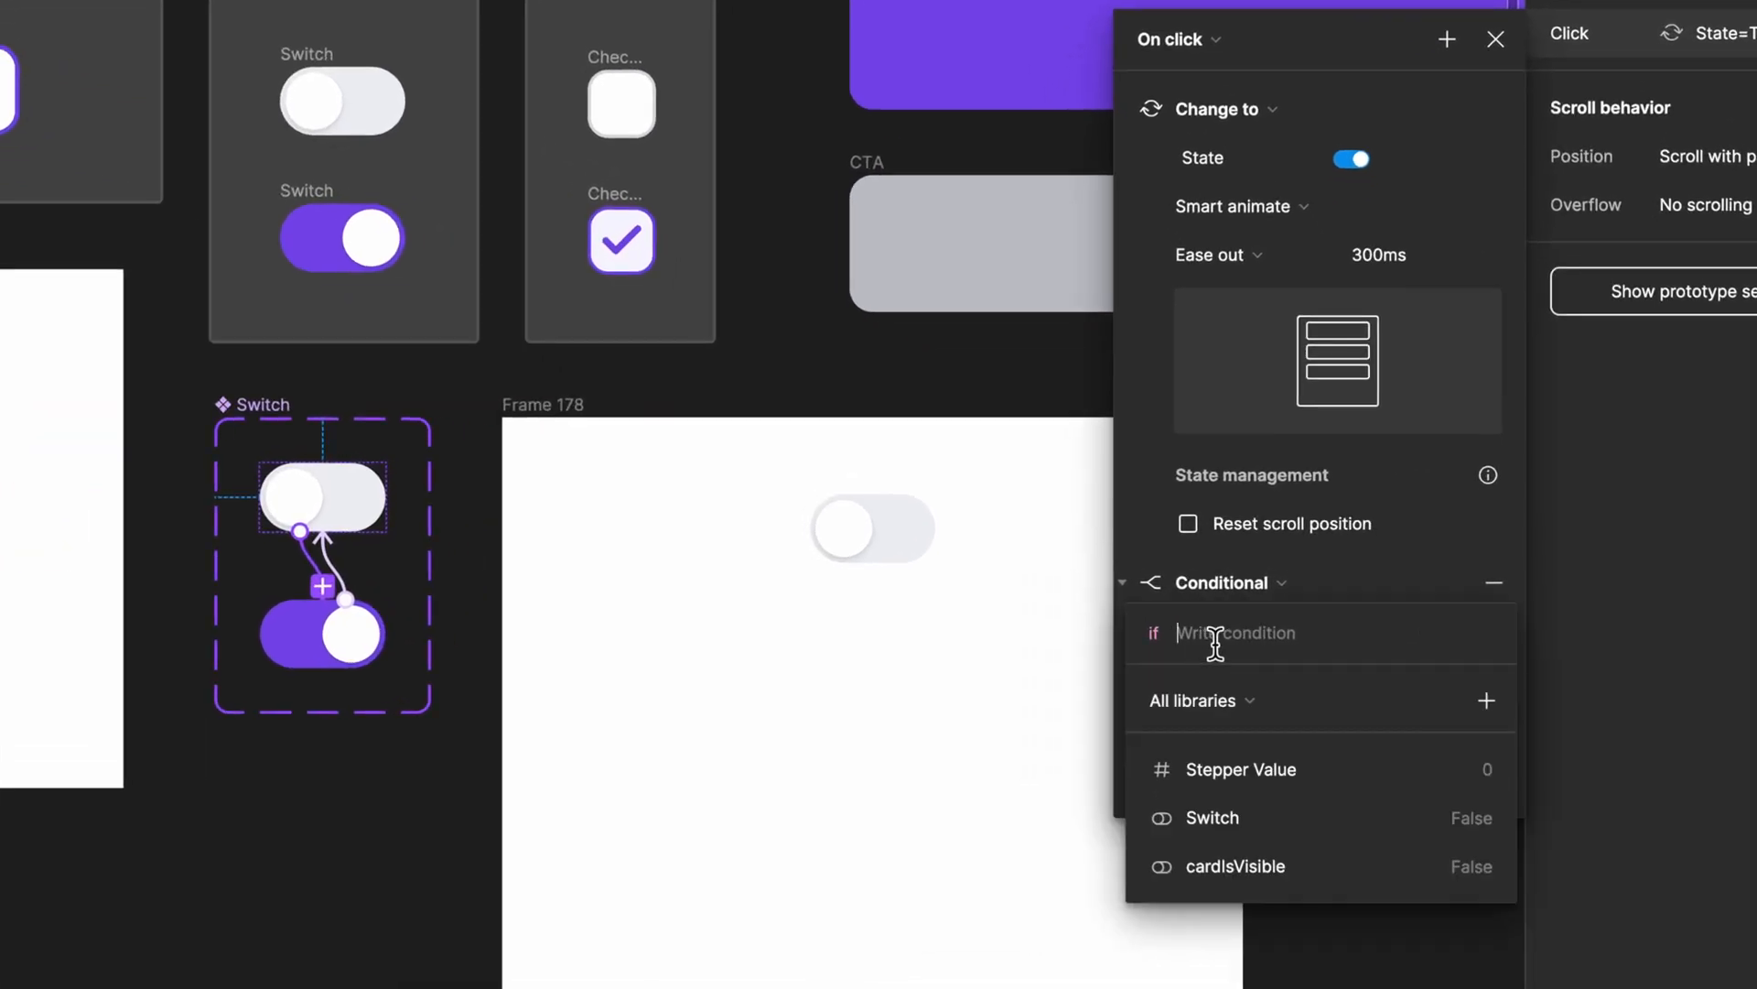
pyautogui.click(1258, 827)
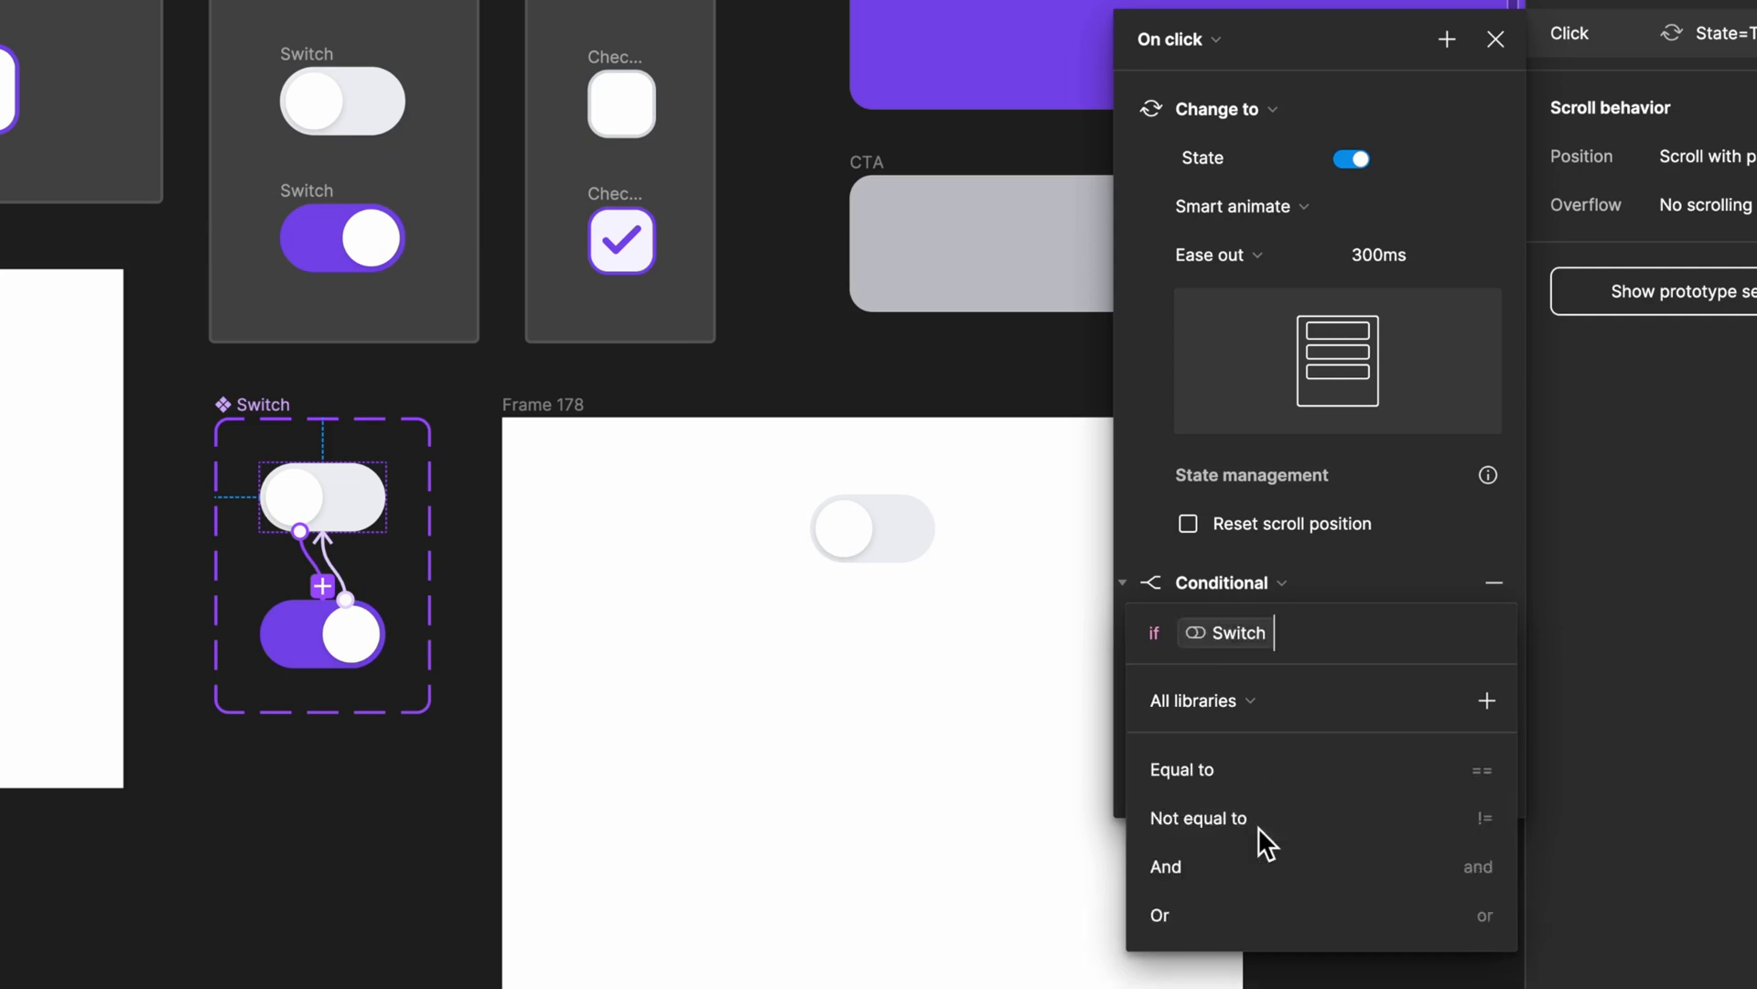
pyautogui.click(1305, 775)
pyautogui.click(1192, 819)
pyautogui.moveTo(1309, 39); pyautogui.dragTo(1288, 0)
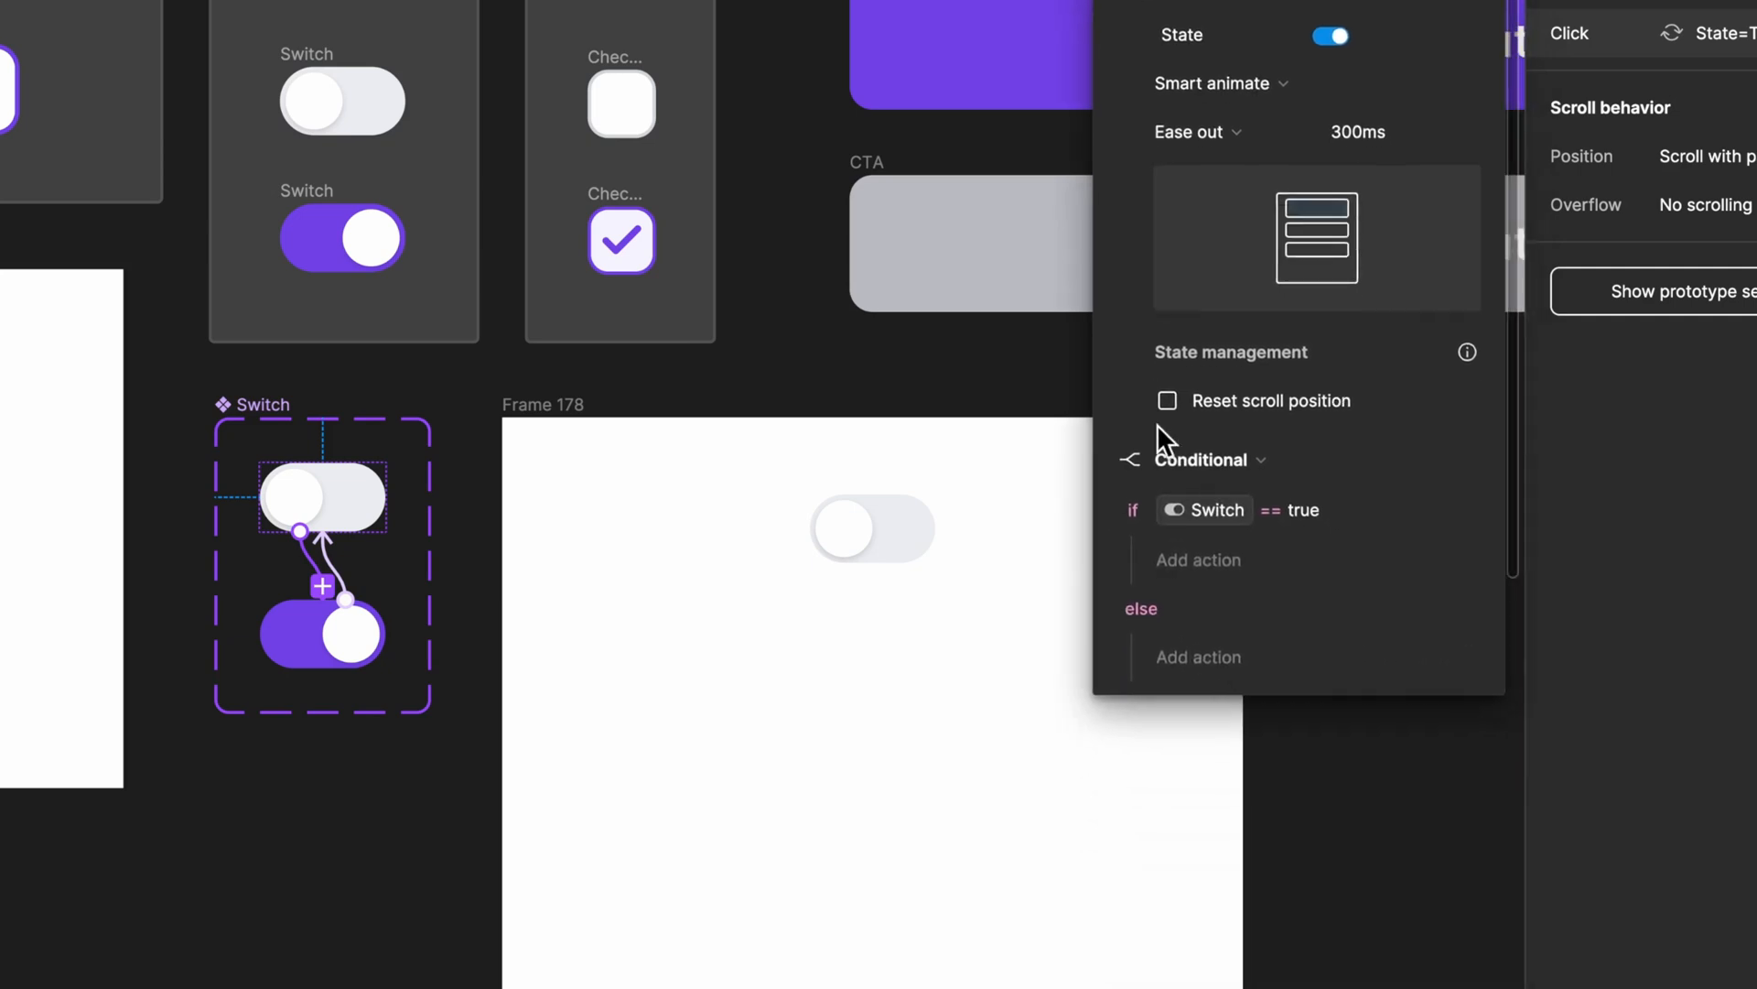
# Step: In the off variant's conditional, add a Set variable action under if that sets cardIsVisible to True
pyautogui.click(1226, 570)
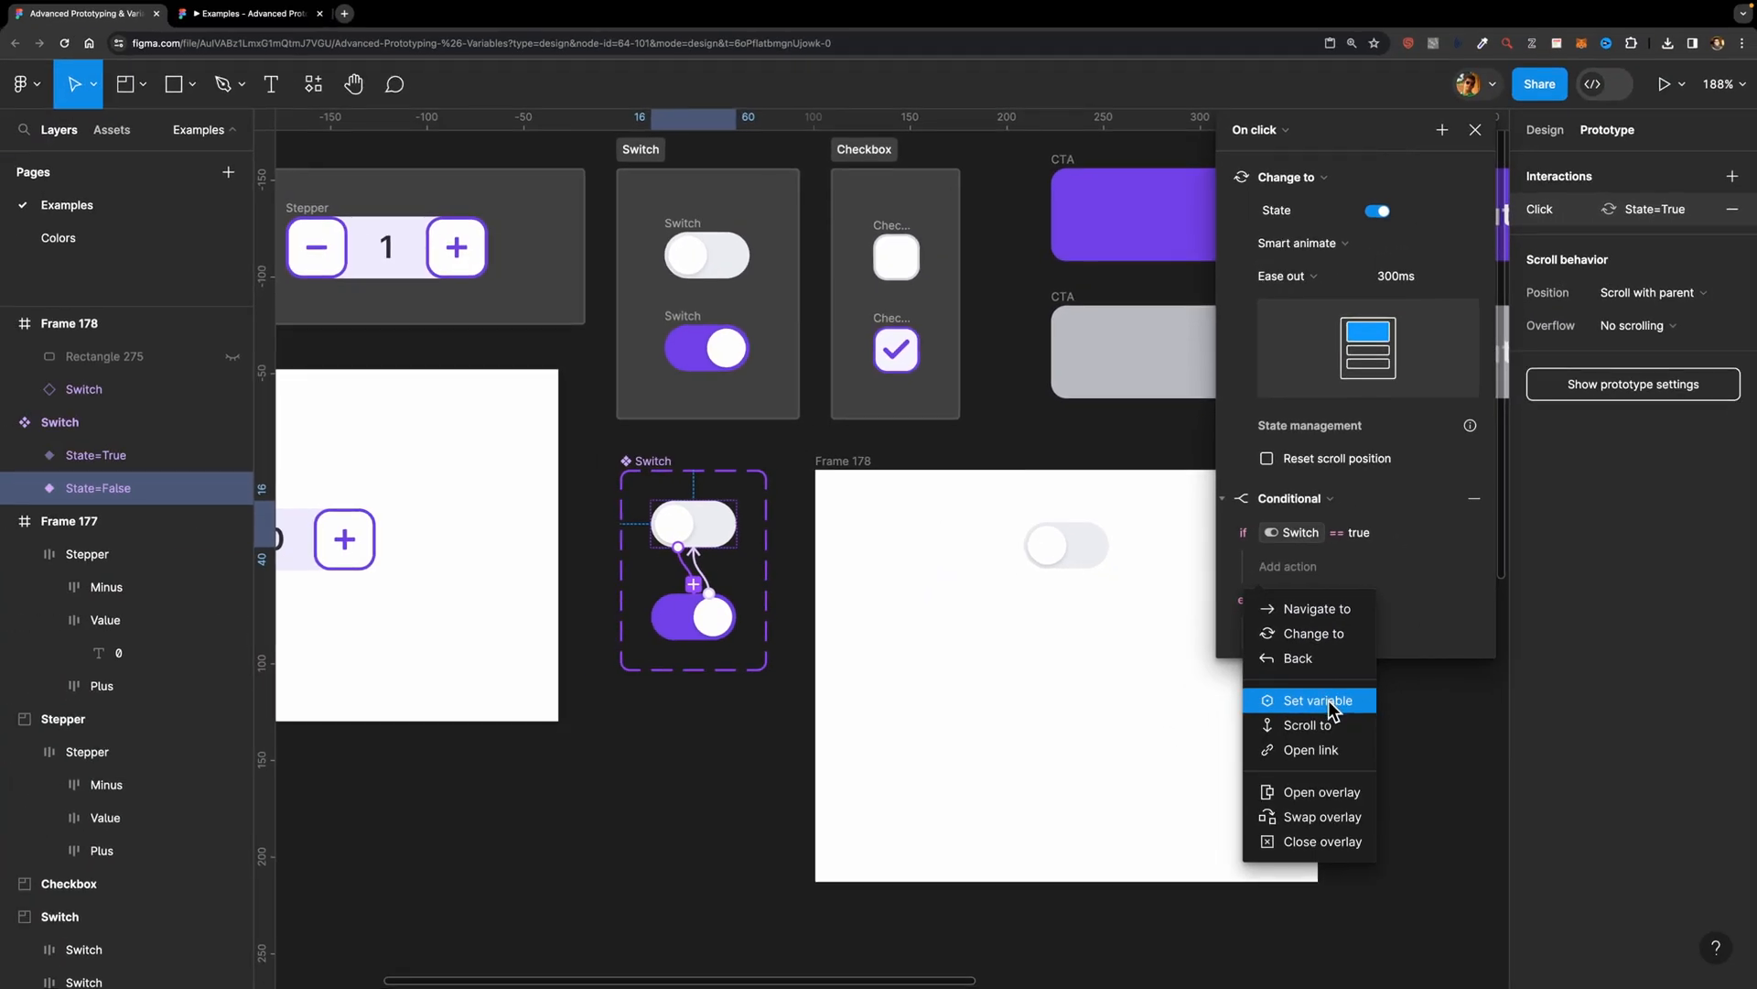
pyautogui.click(1319, 706)
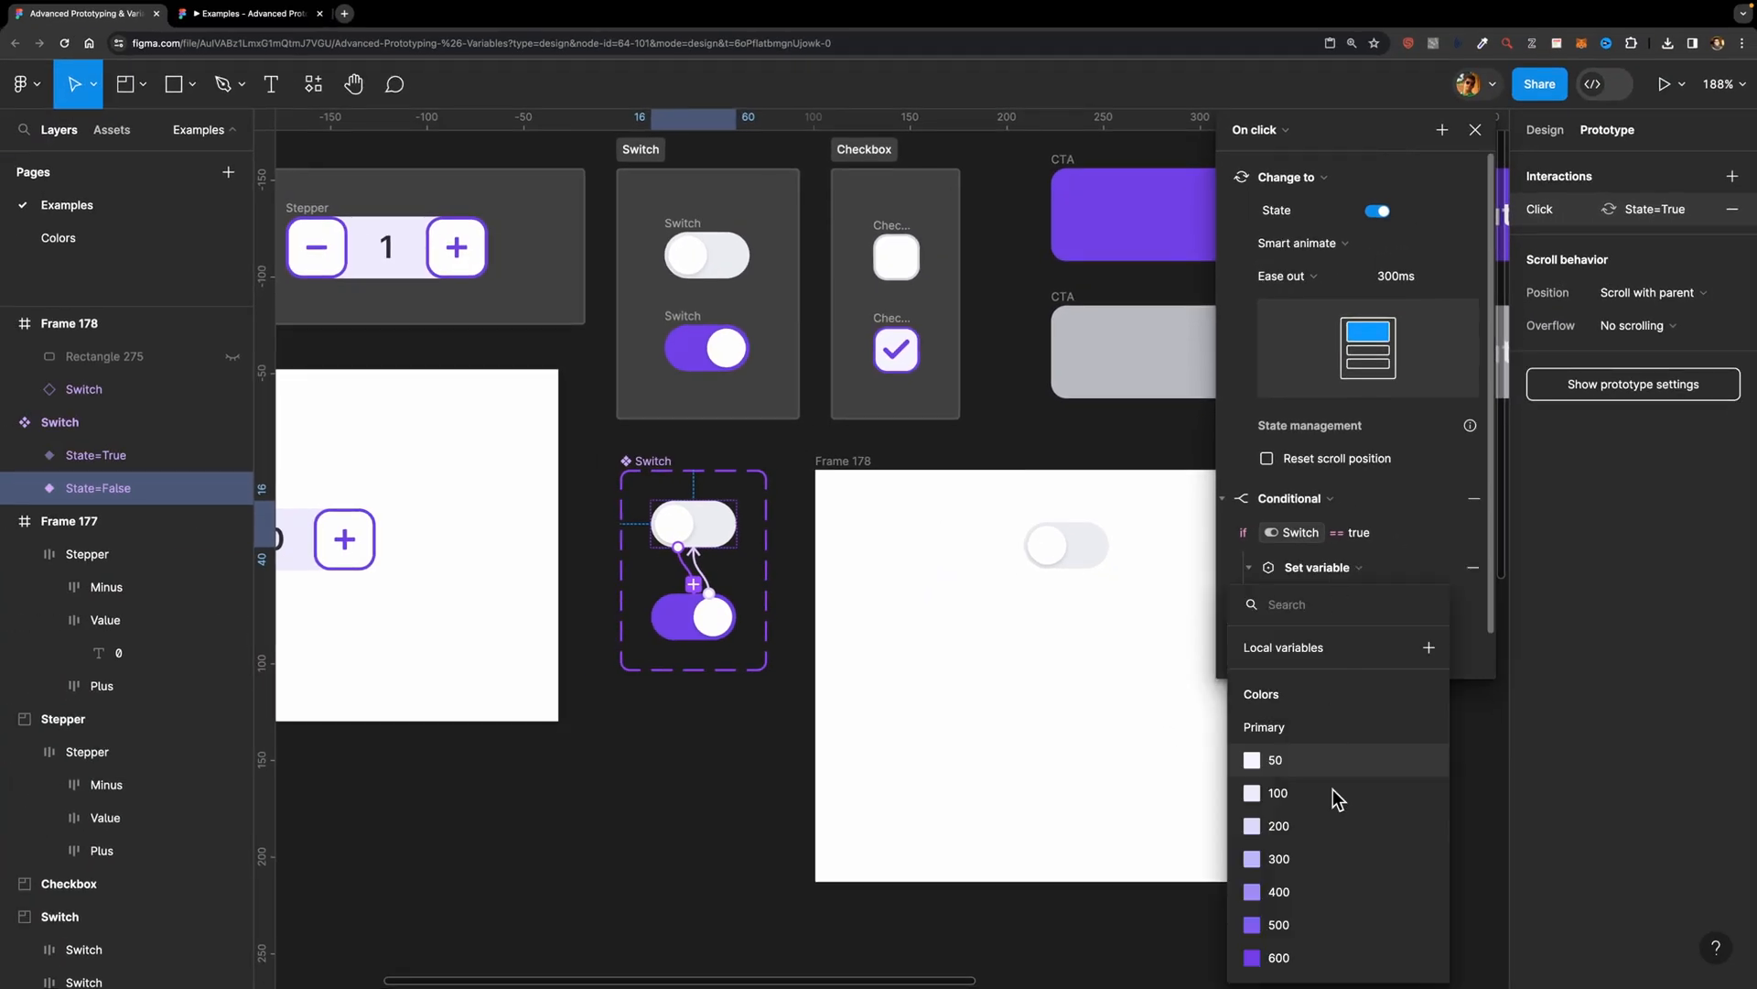
pyautogui.scroll(-3, 1333, 899)
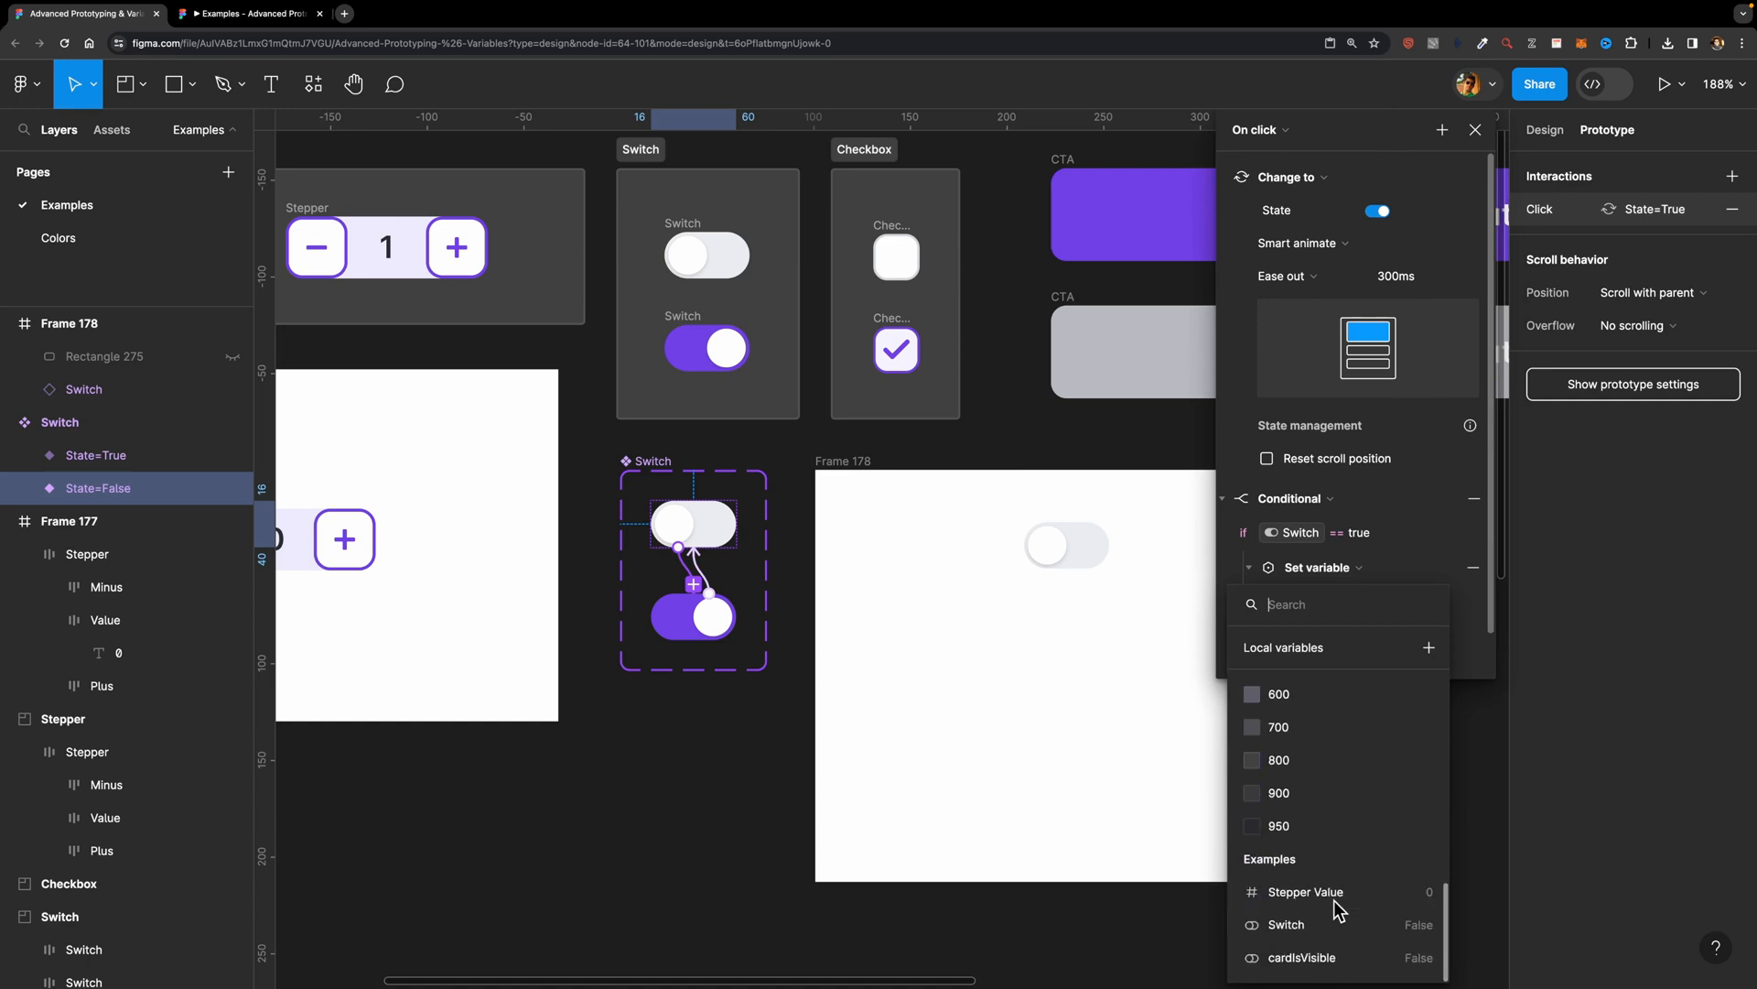
pyautogui.click(1338, 961)
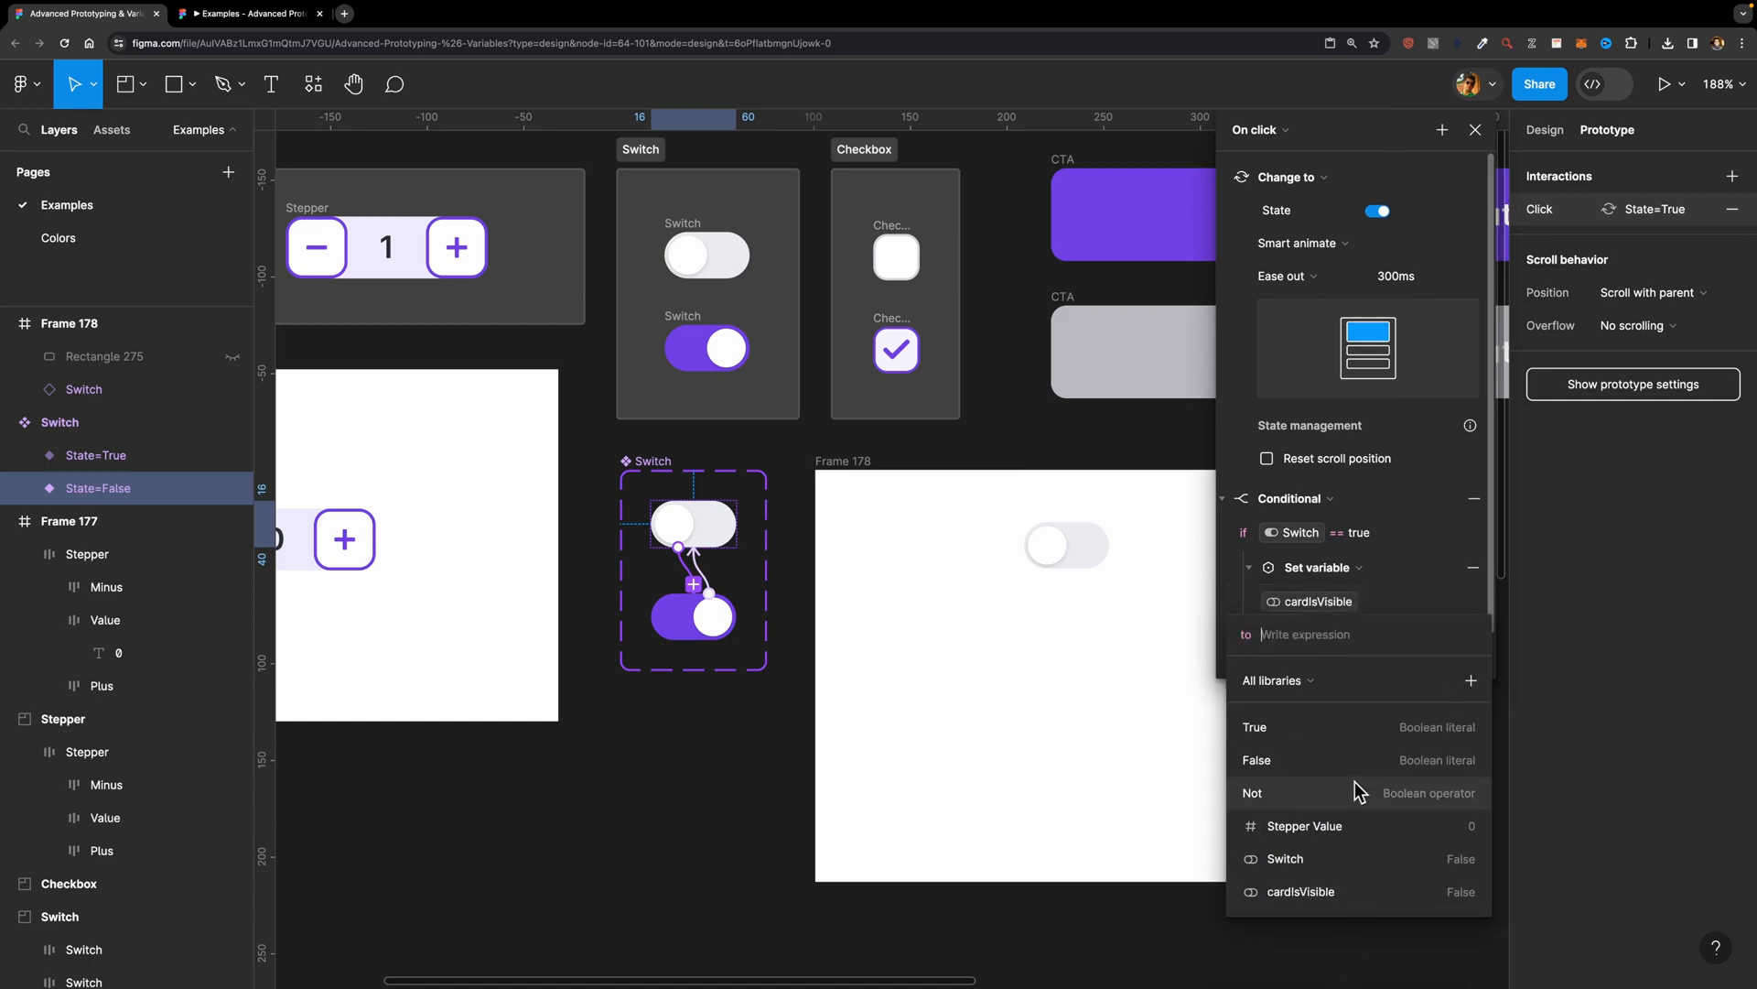
pyautogui.click(1316, 727)
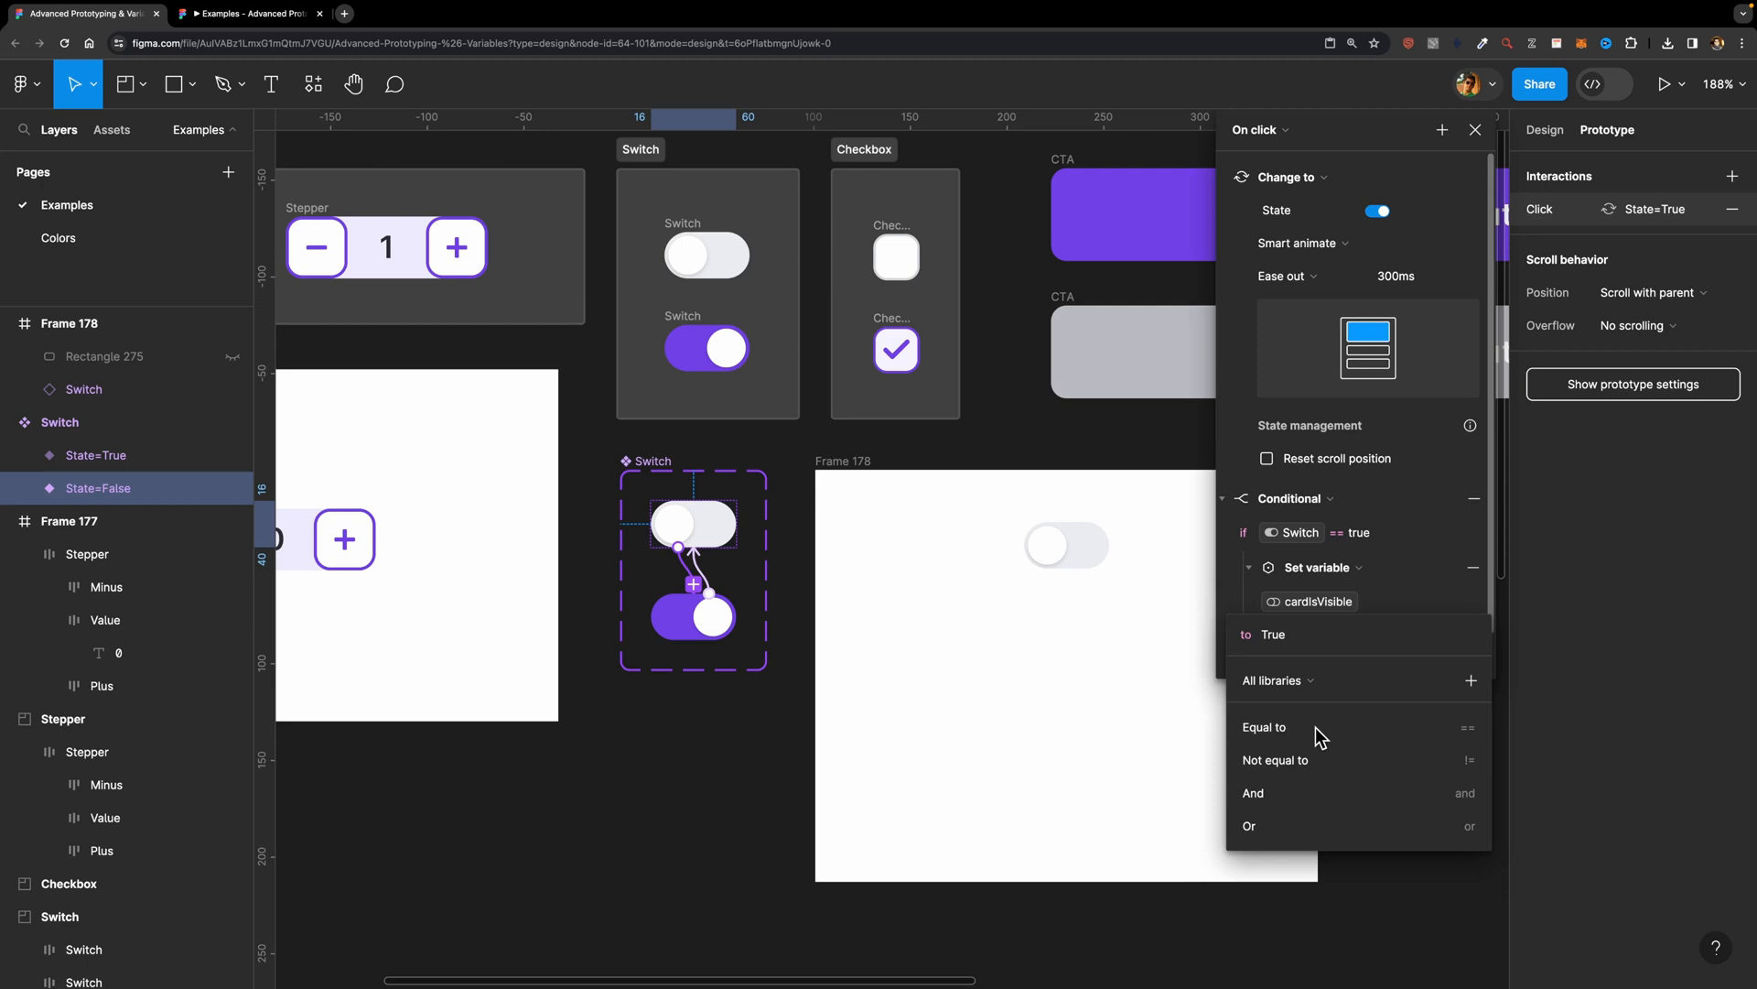
pyautogui.press('Return')
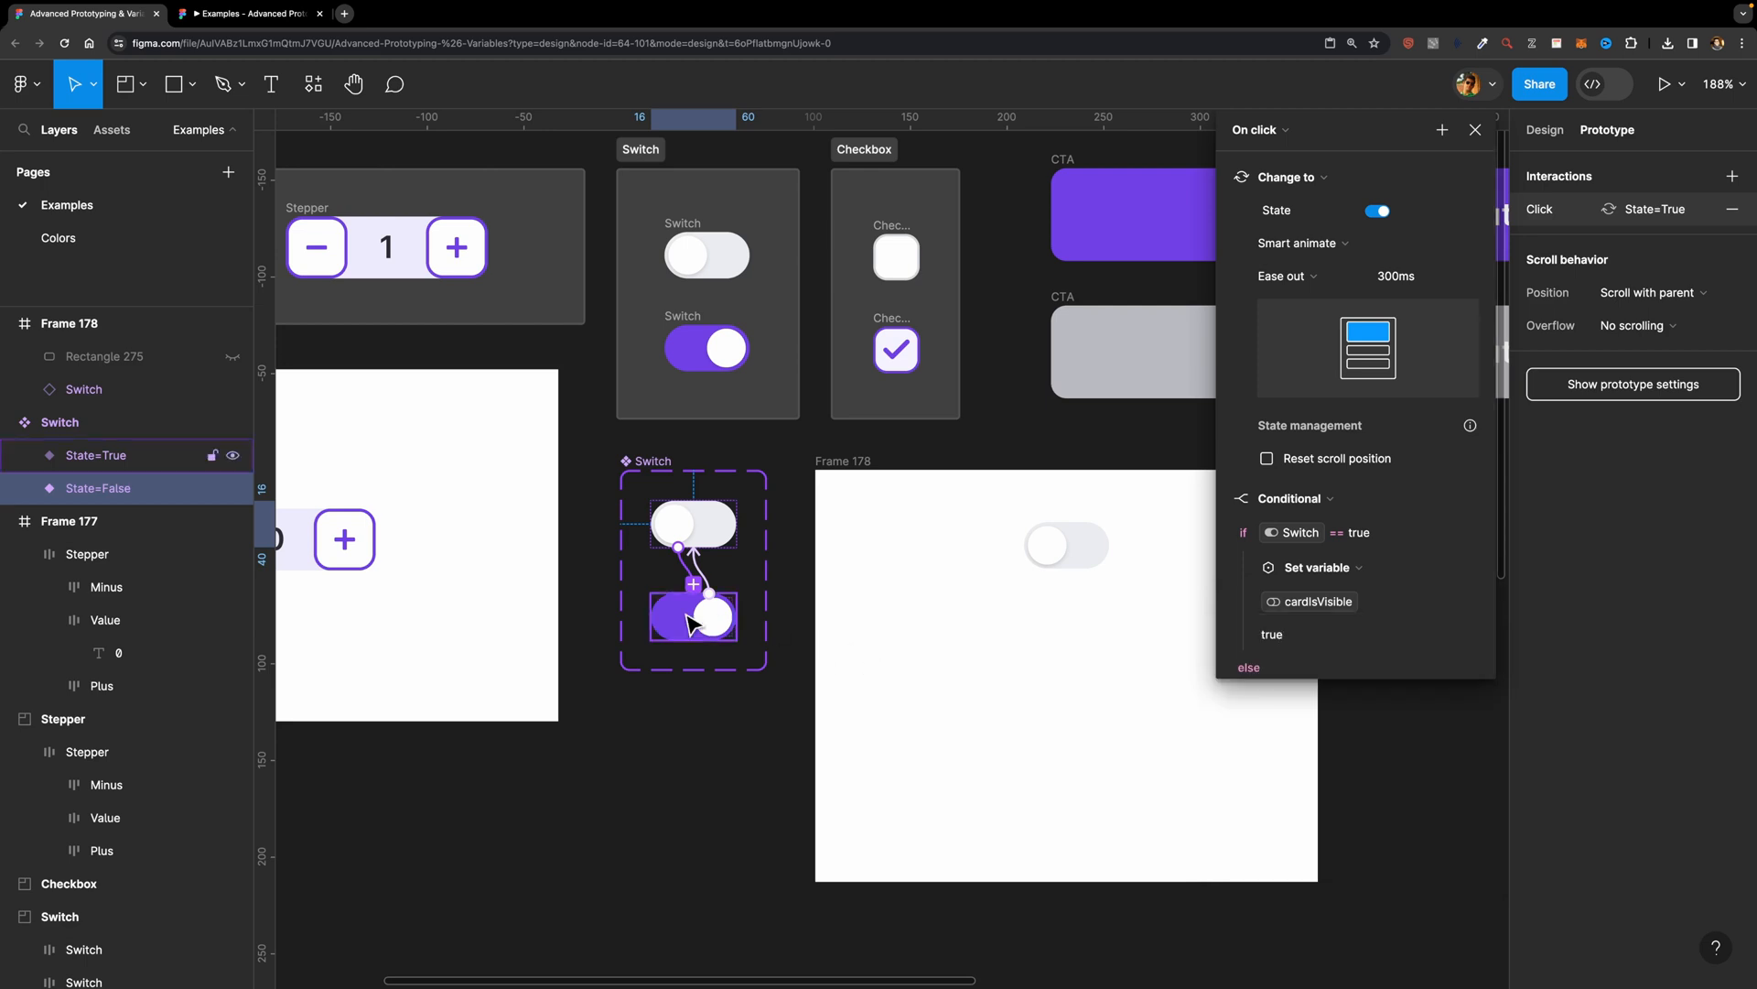
# Step: Add a Conditional action to the On click interaction of the Switch component's on variant
pyautogui.click(693, 625)
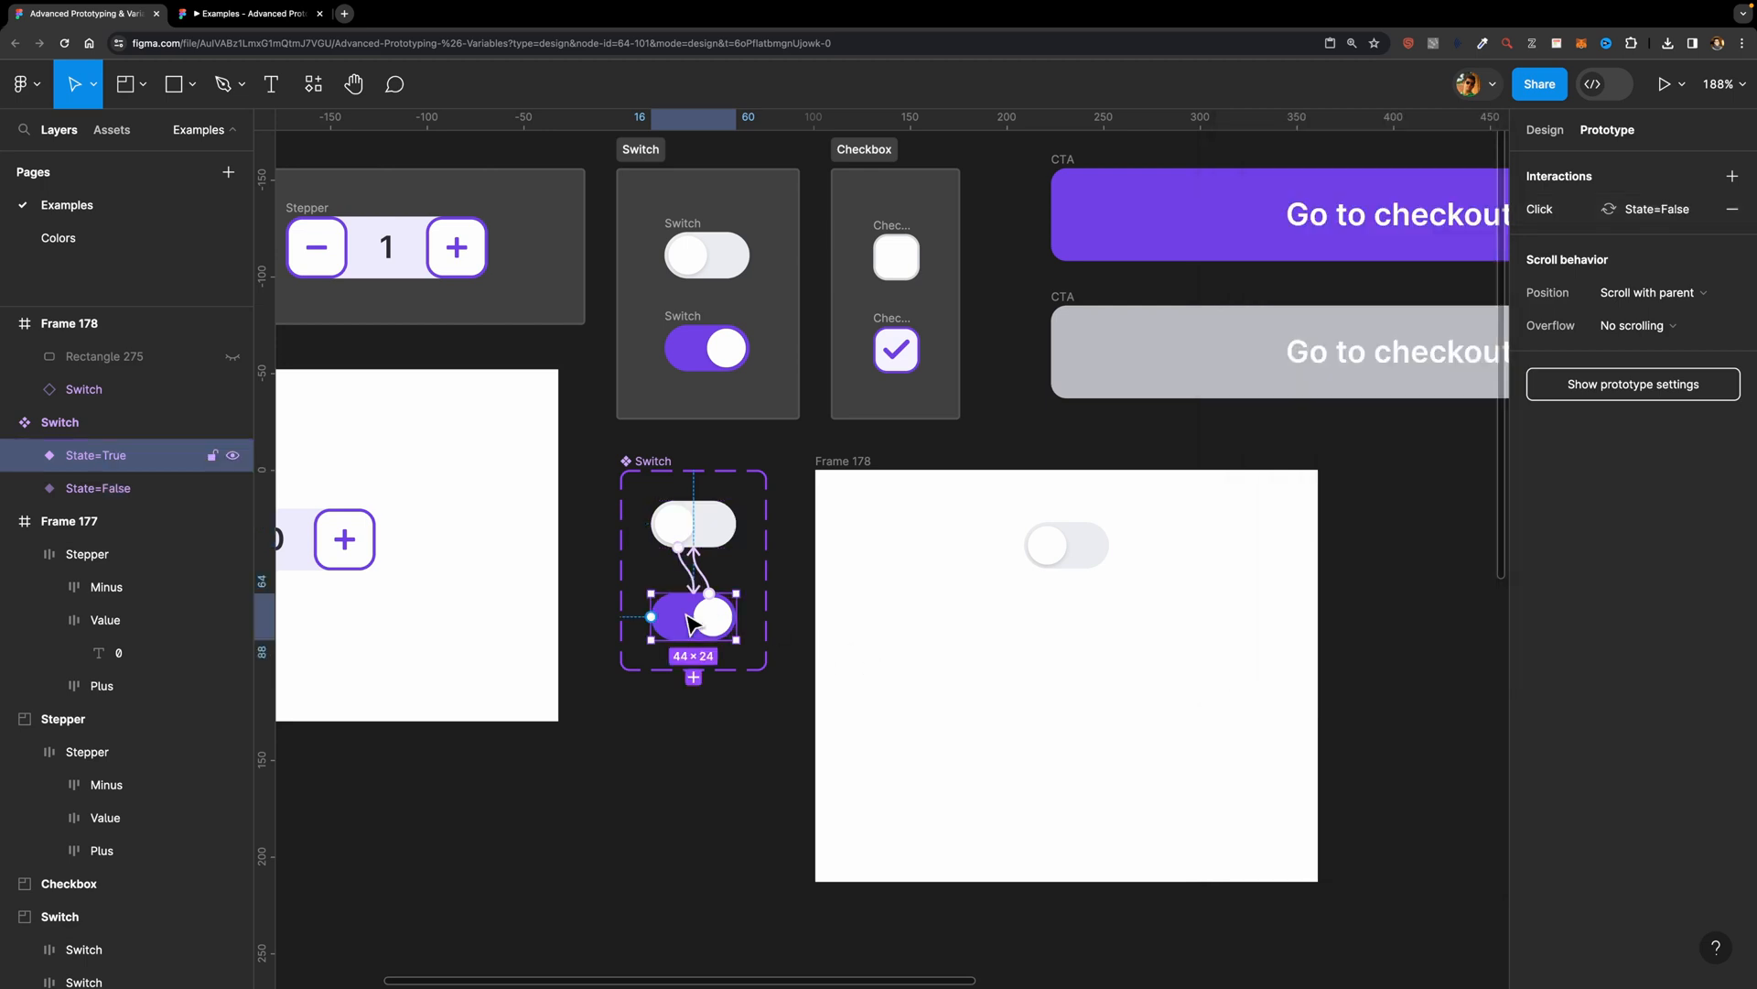
pyautogui.click(1641, 216)
pyautogui.click(1456, 214)
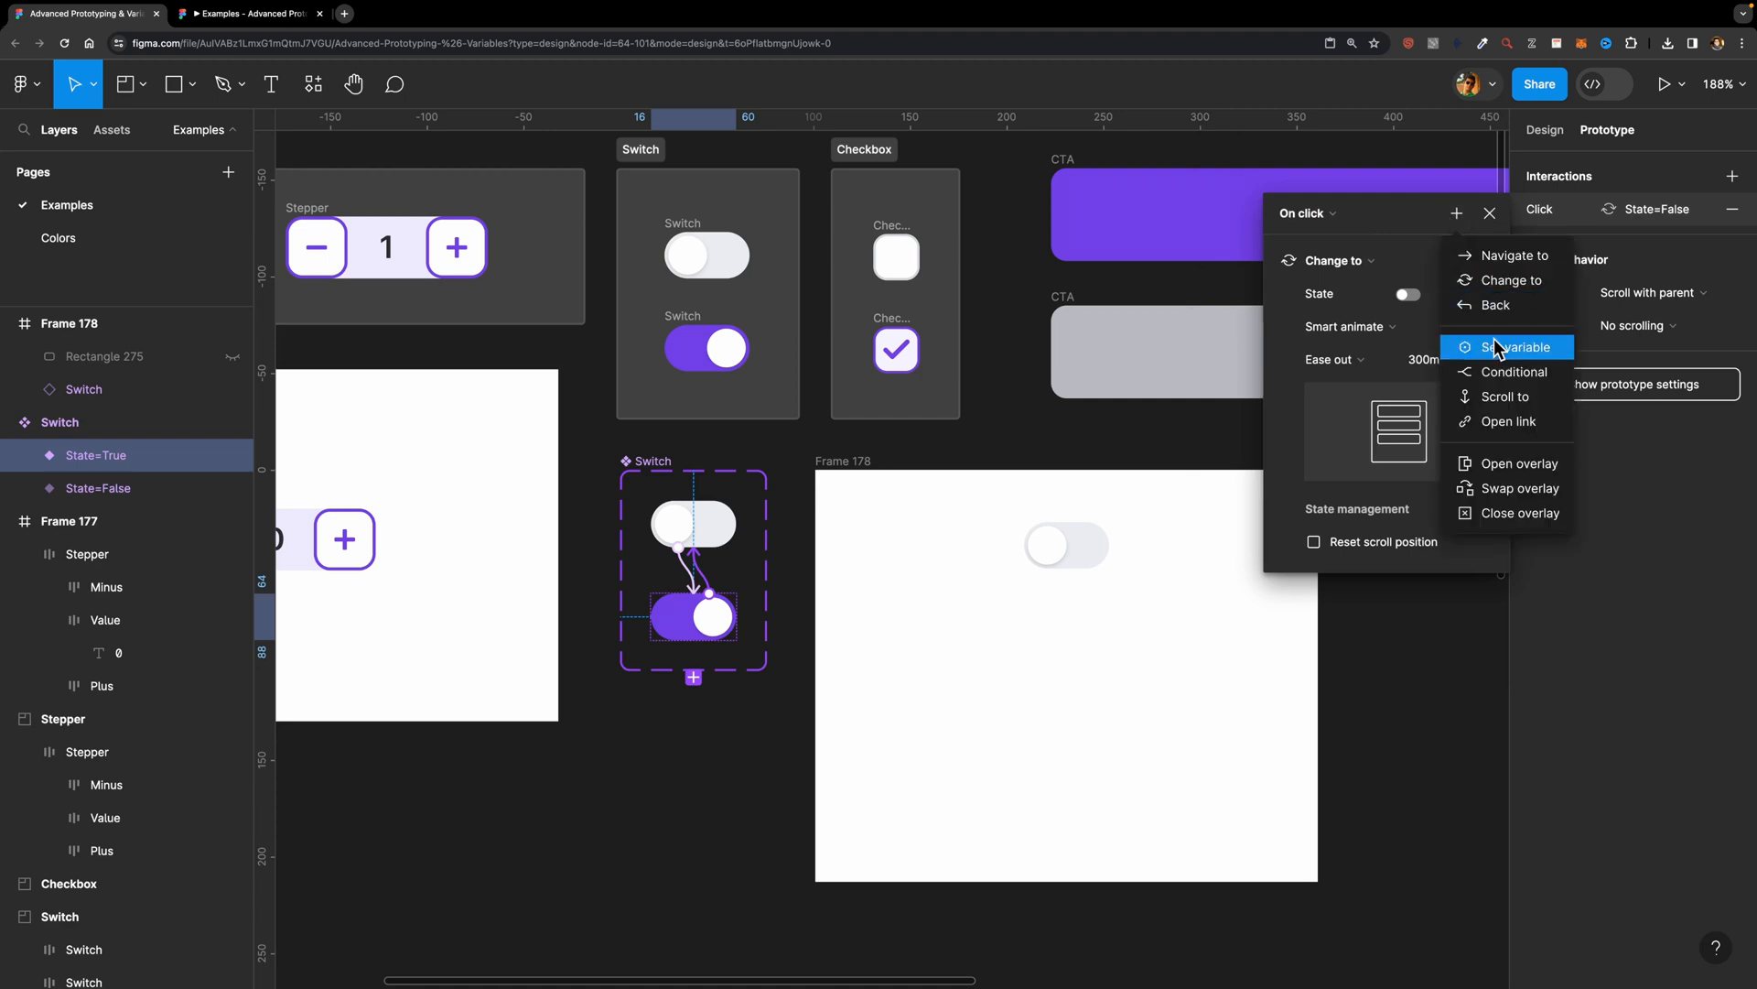
pyautogui.click(1506, 372)
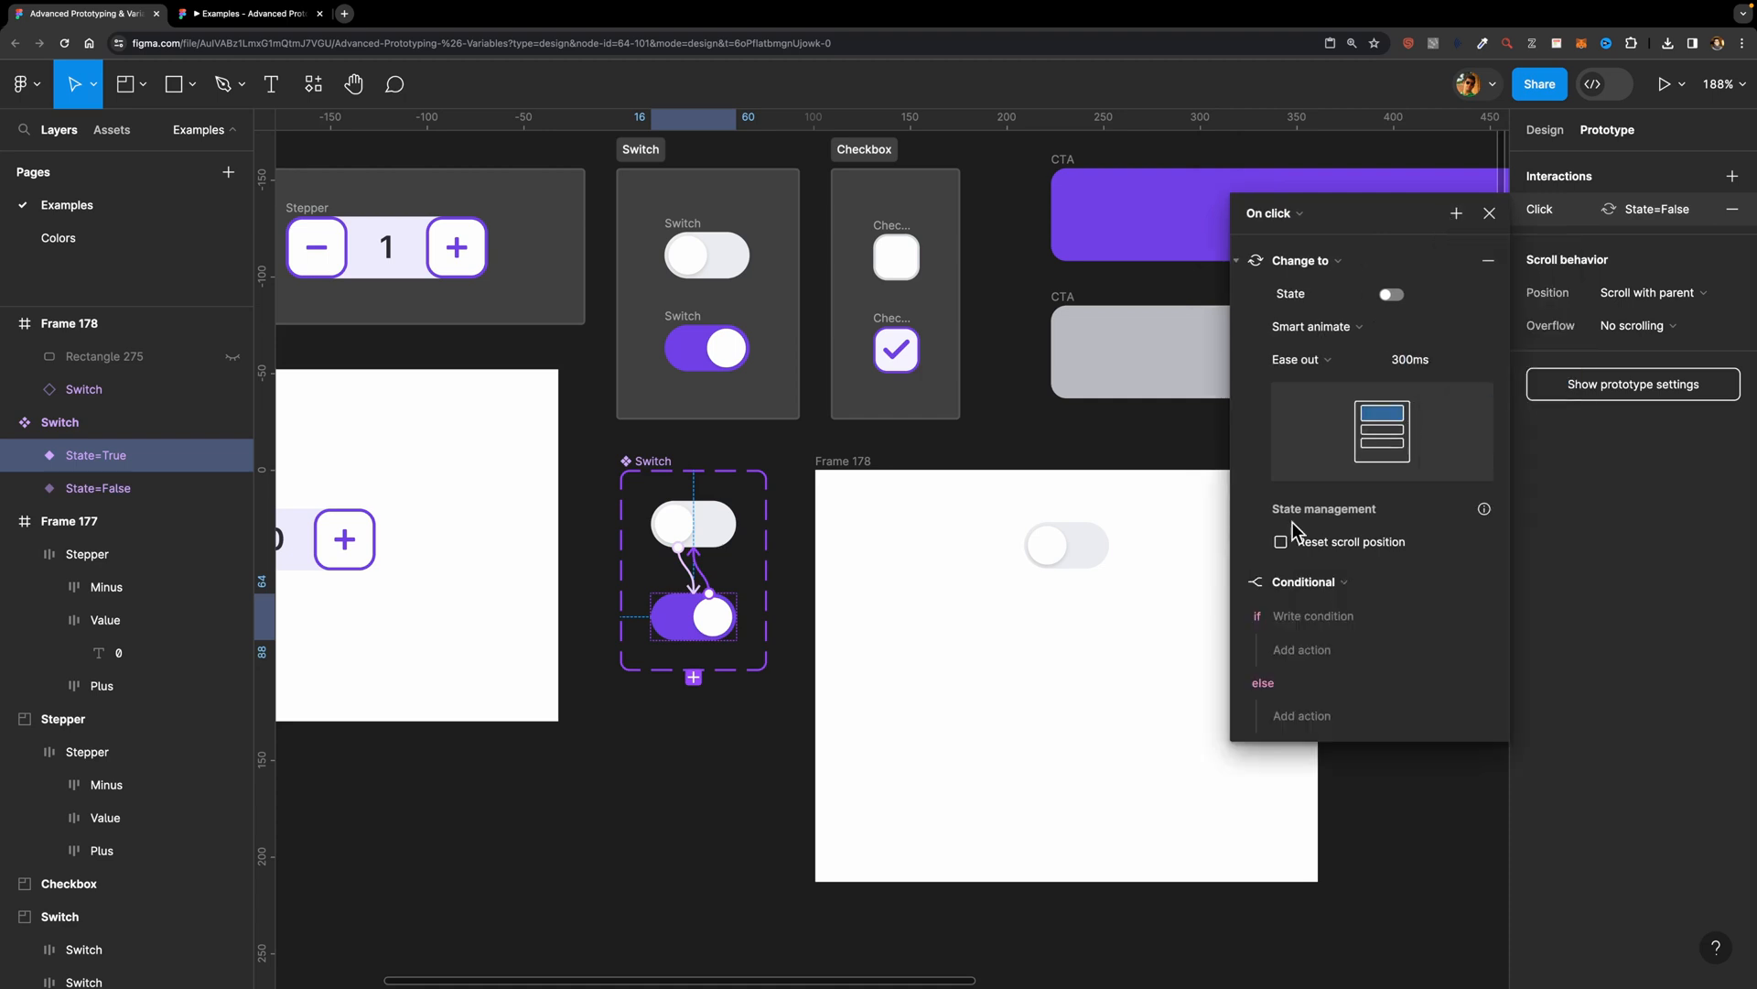
# Step: Set the if condition of the on variant's conditional to Switch == False
pyautogui.click(1303, 623)
pyautogui.click(1293, 747)
pyautogui.click(1315, 716)
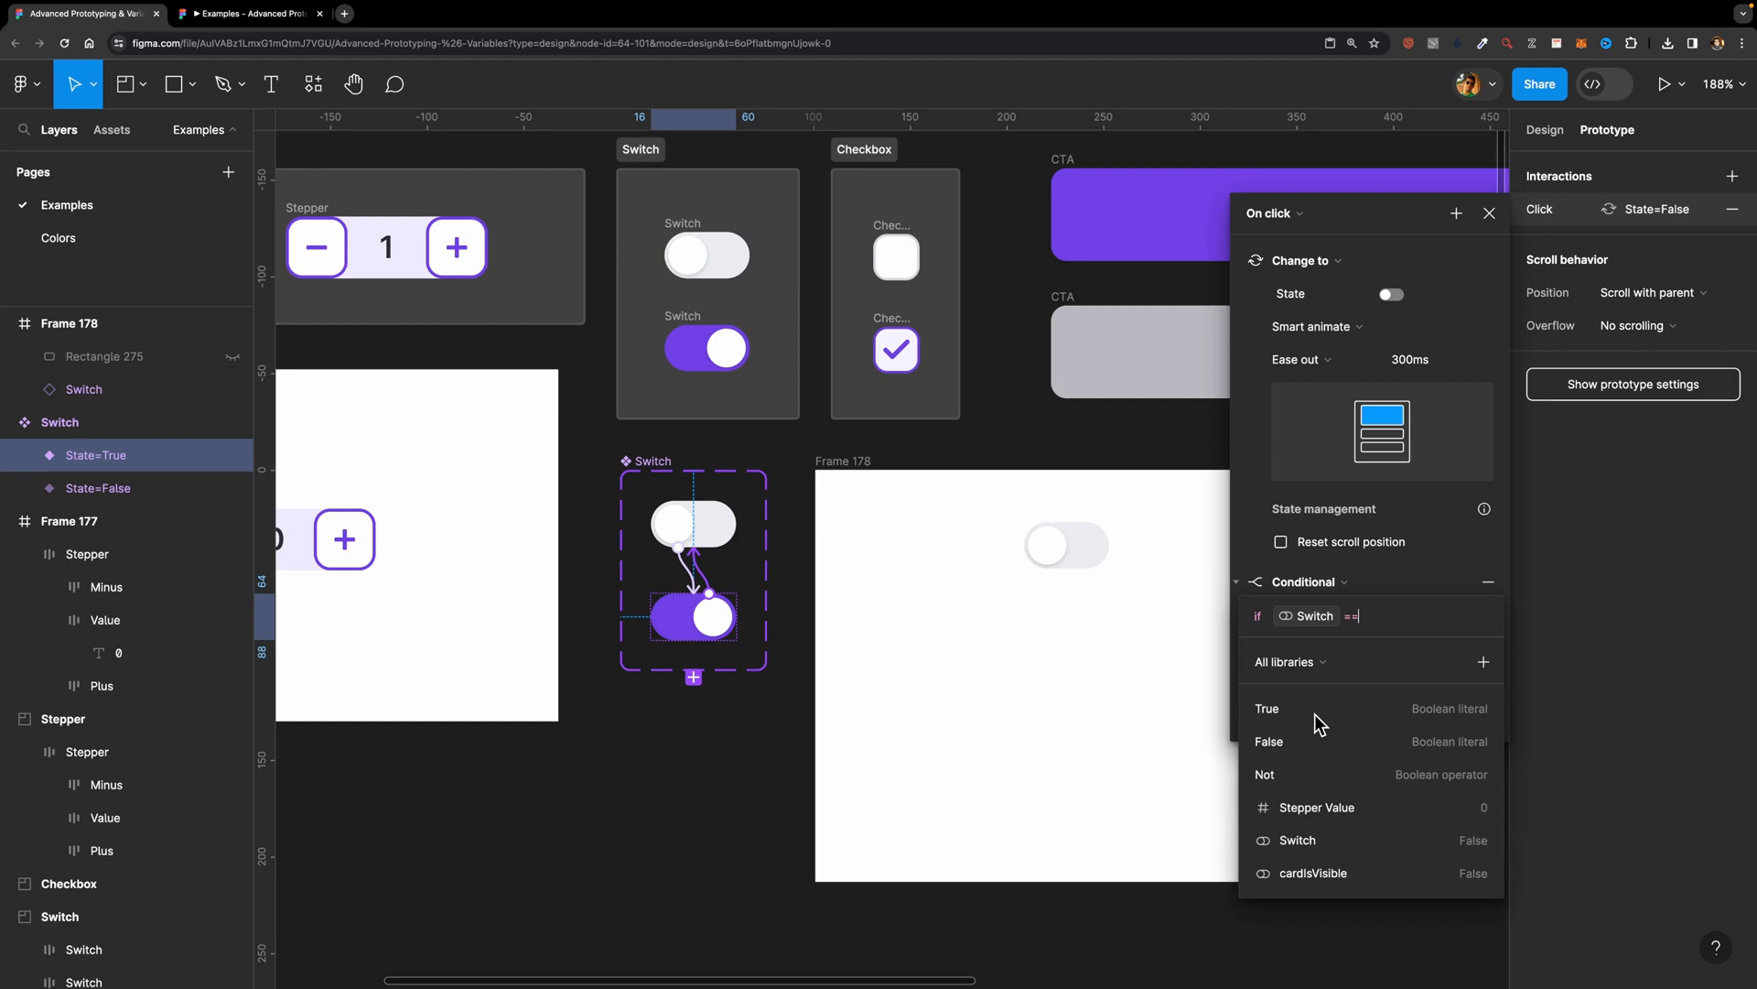
pyautogui.click(1312, 740)
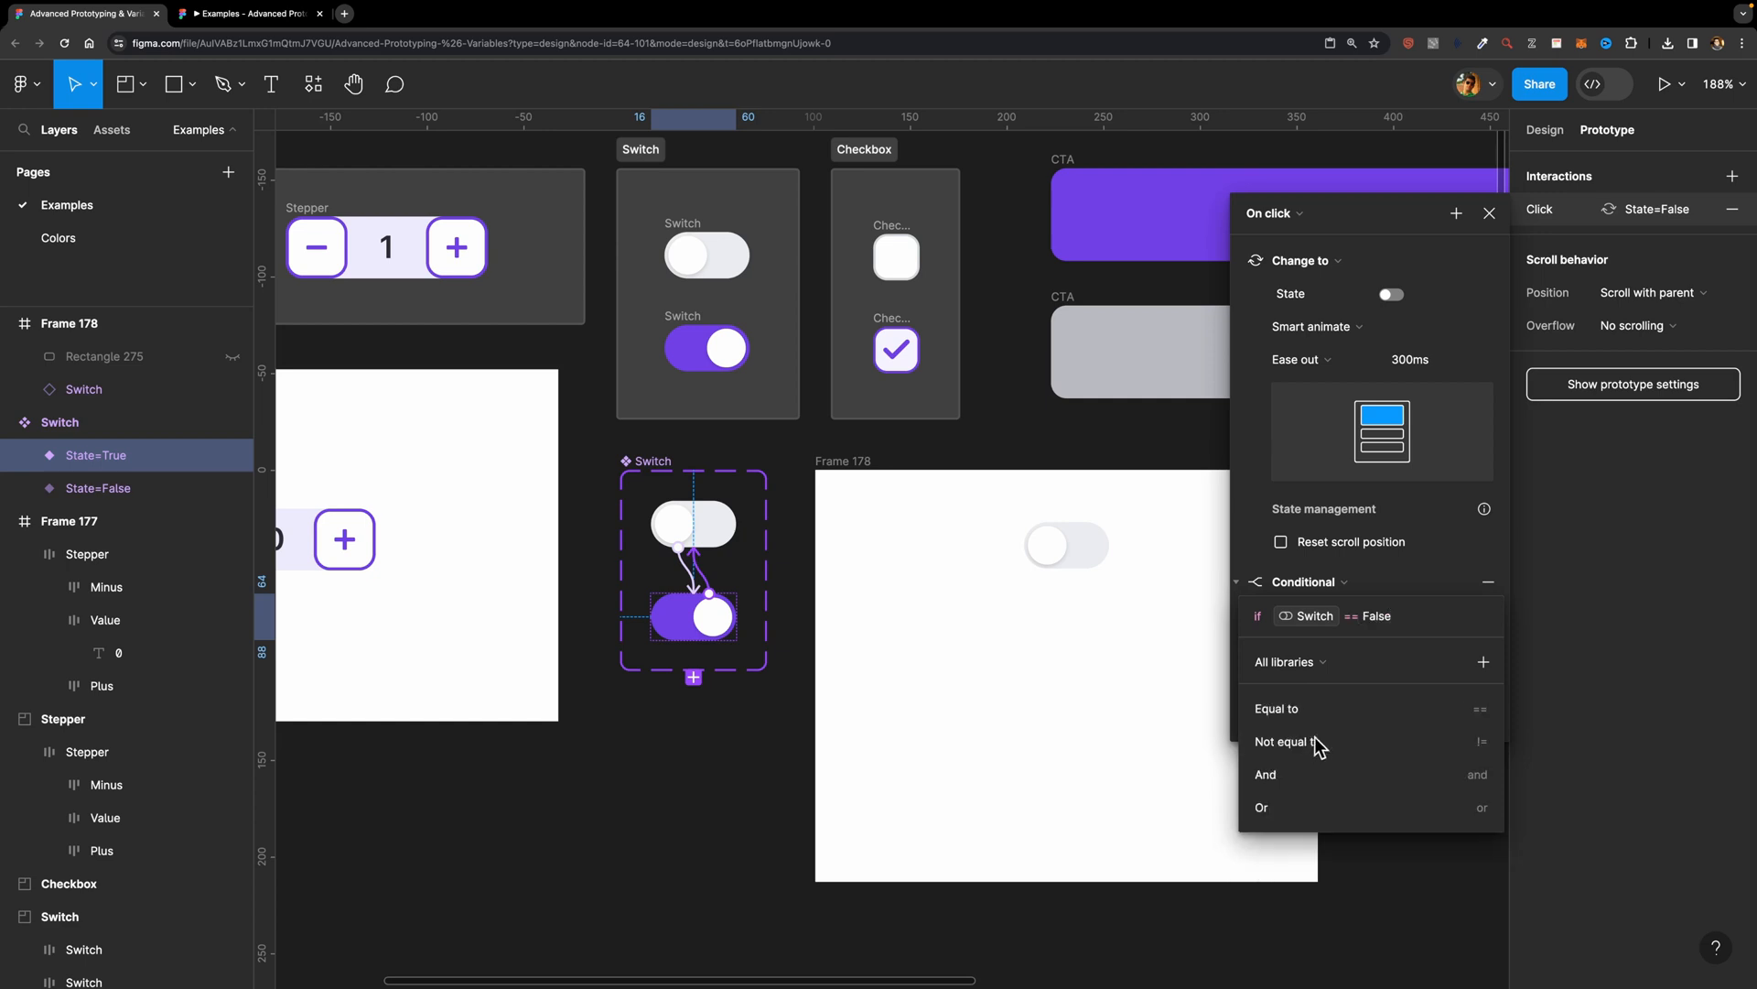
pyautogui.press('Escape')
# Step: Under that if condition, add a Set variable action setting cardIsVisible to False, and close the interaction dialog
pyautogui.click(1300, 573)
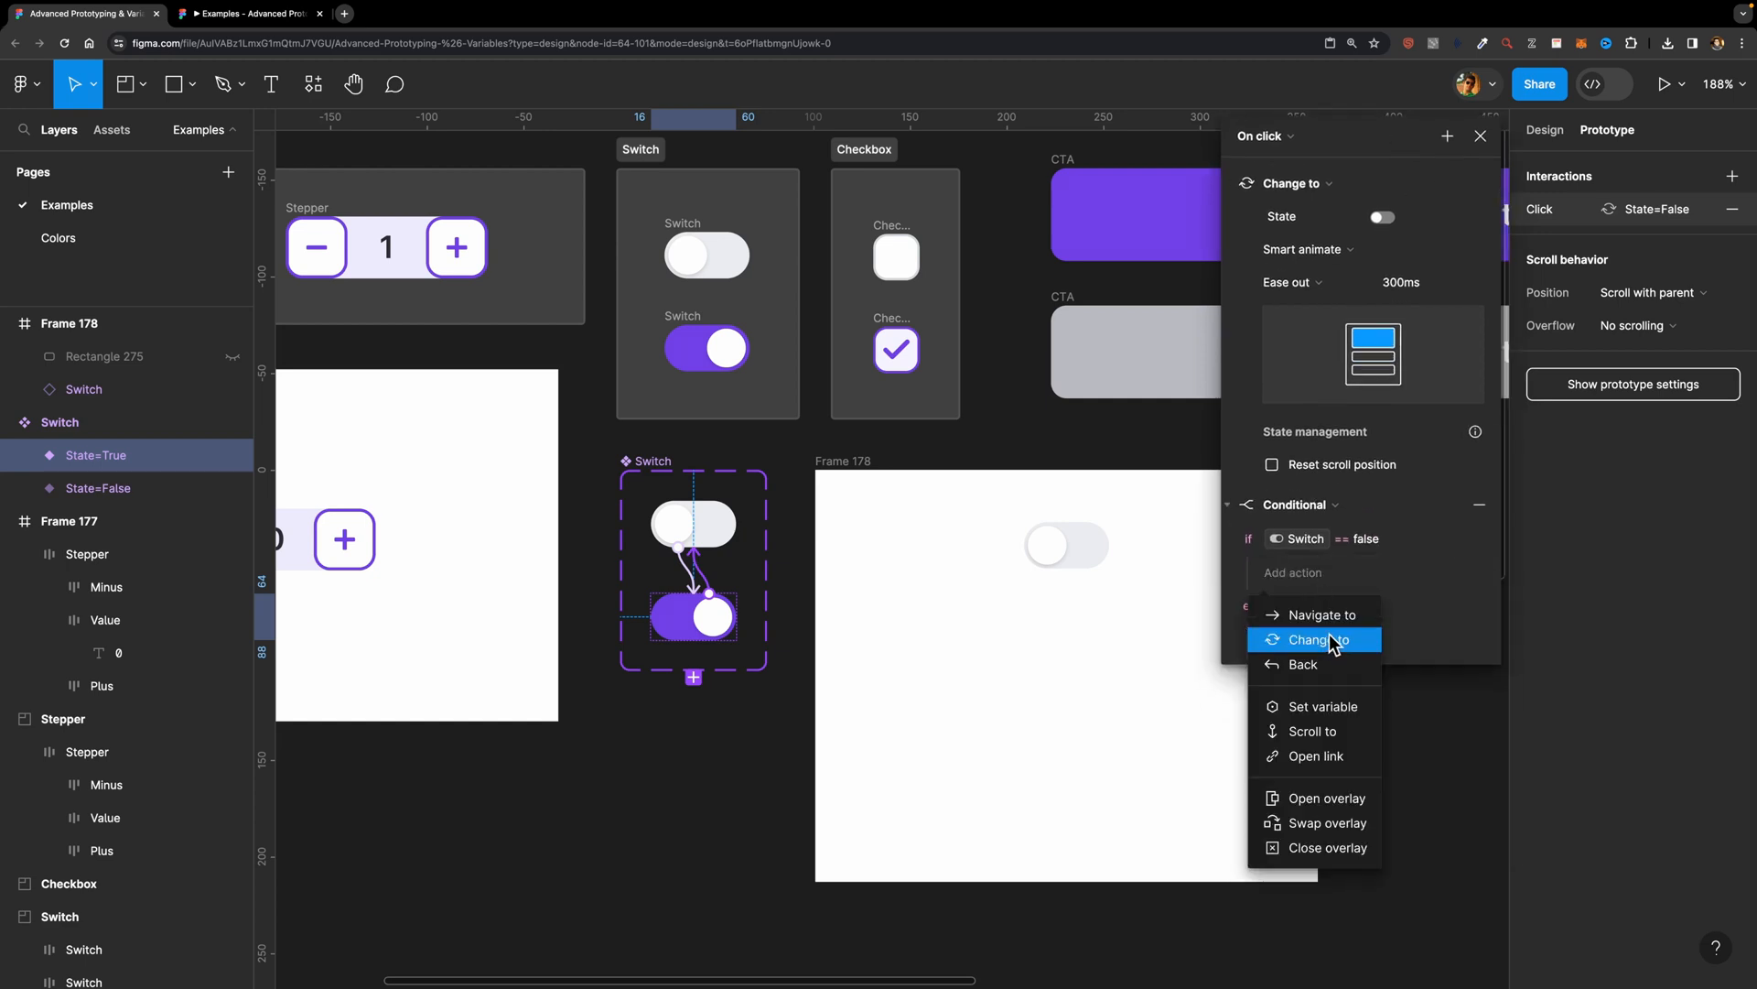
pyautogui.click(1325, 711)
pyautogui.scroll(-2, 1325, 718)
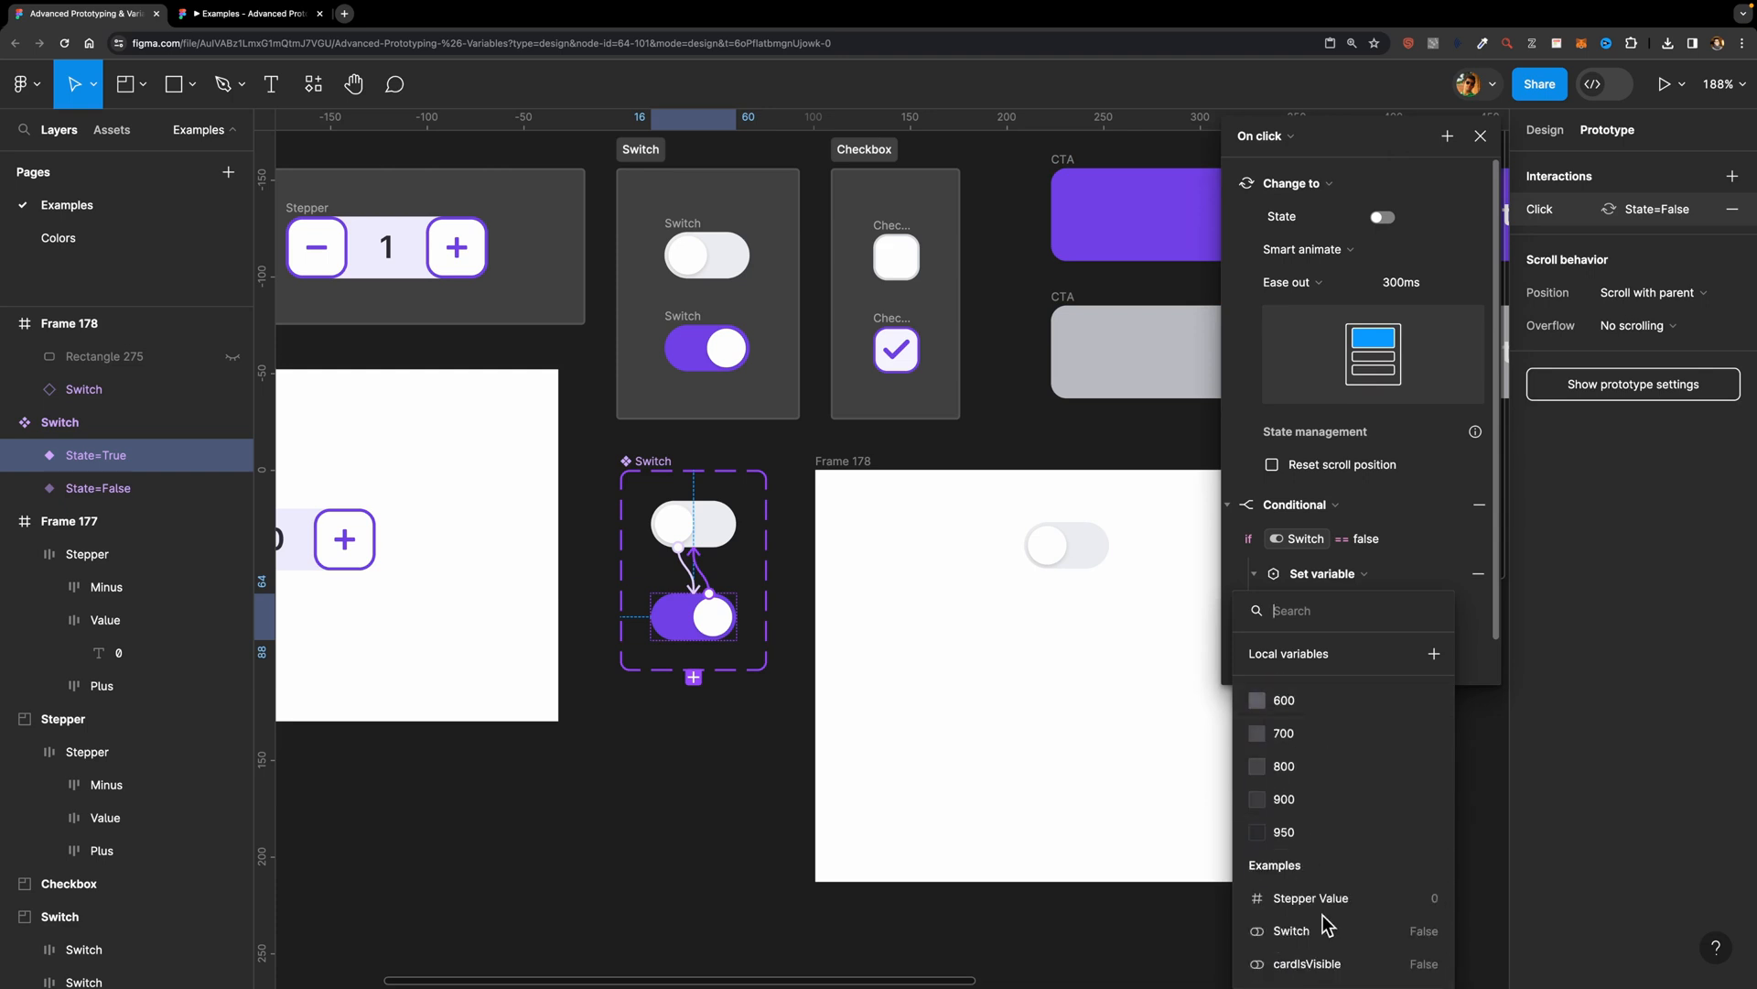
pyautogui.click(1327, 961)
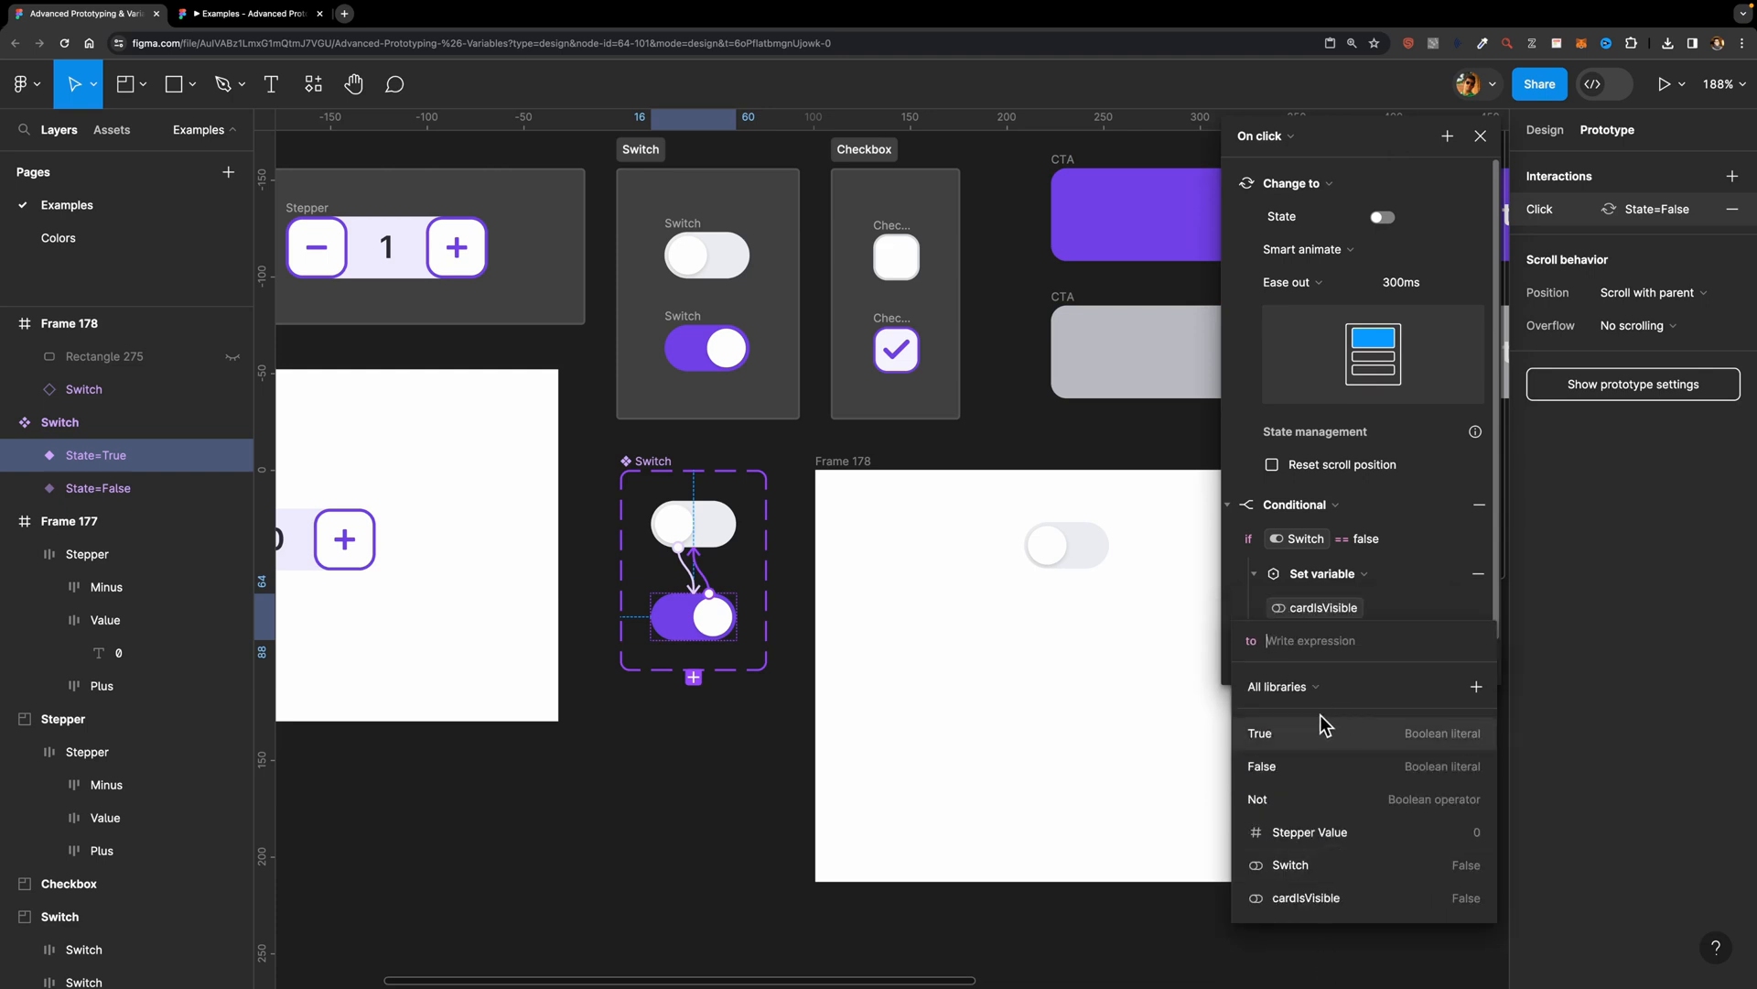
pyautogui.click(1277, 767)
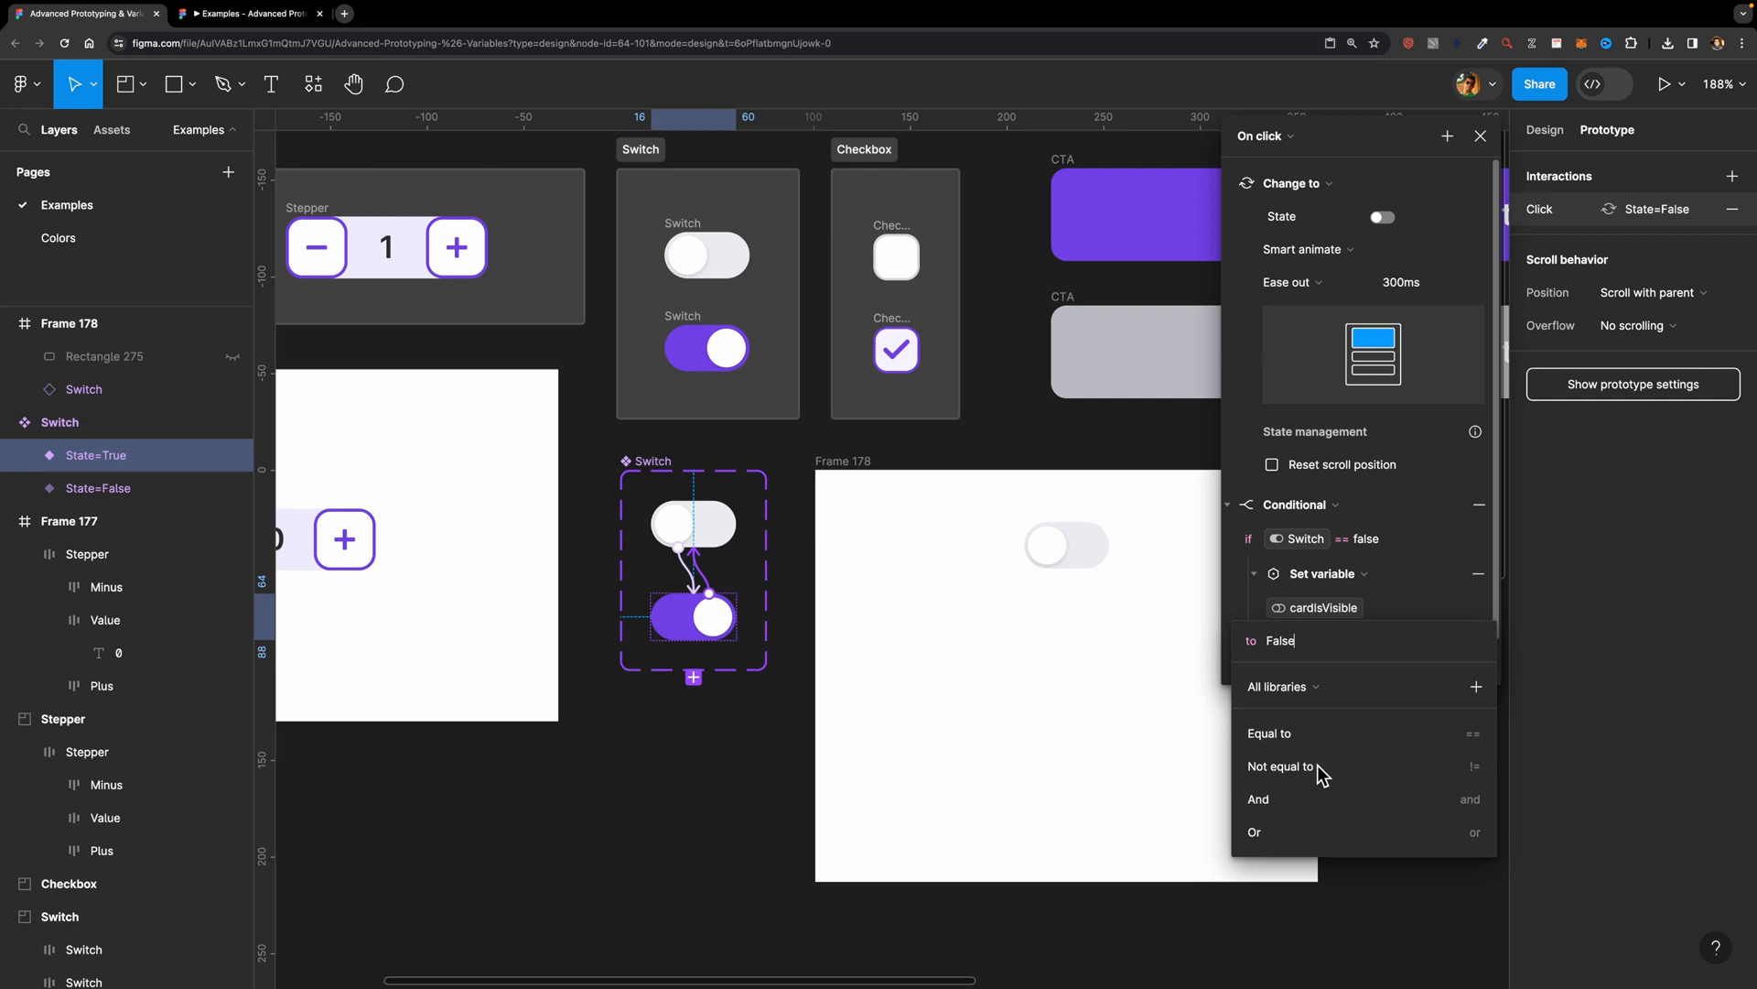
pyautogui.click(1439, 580)
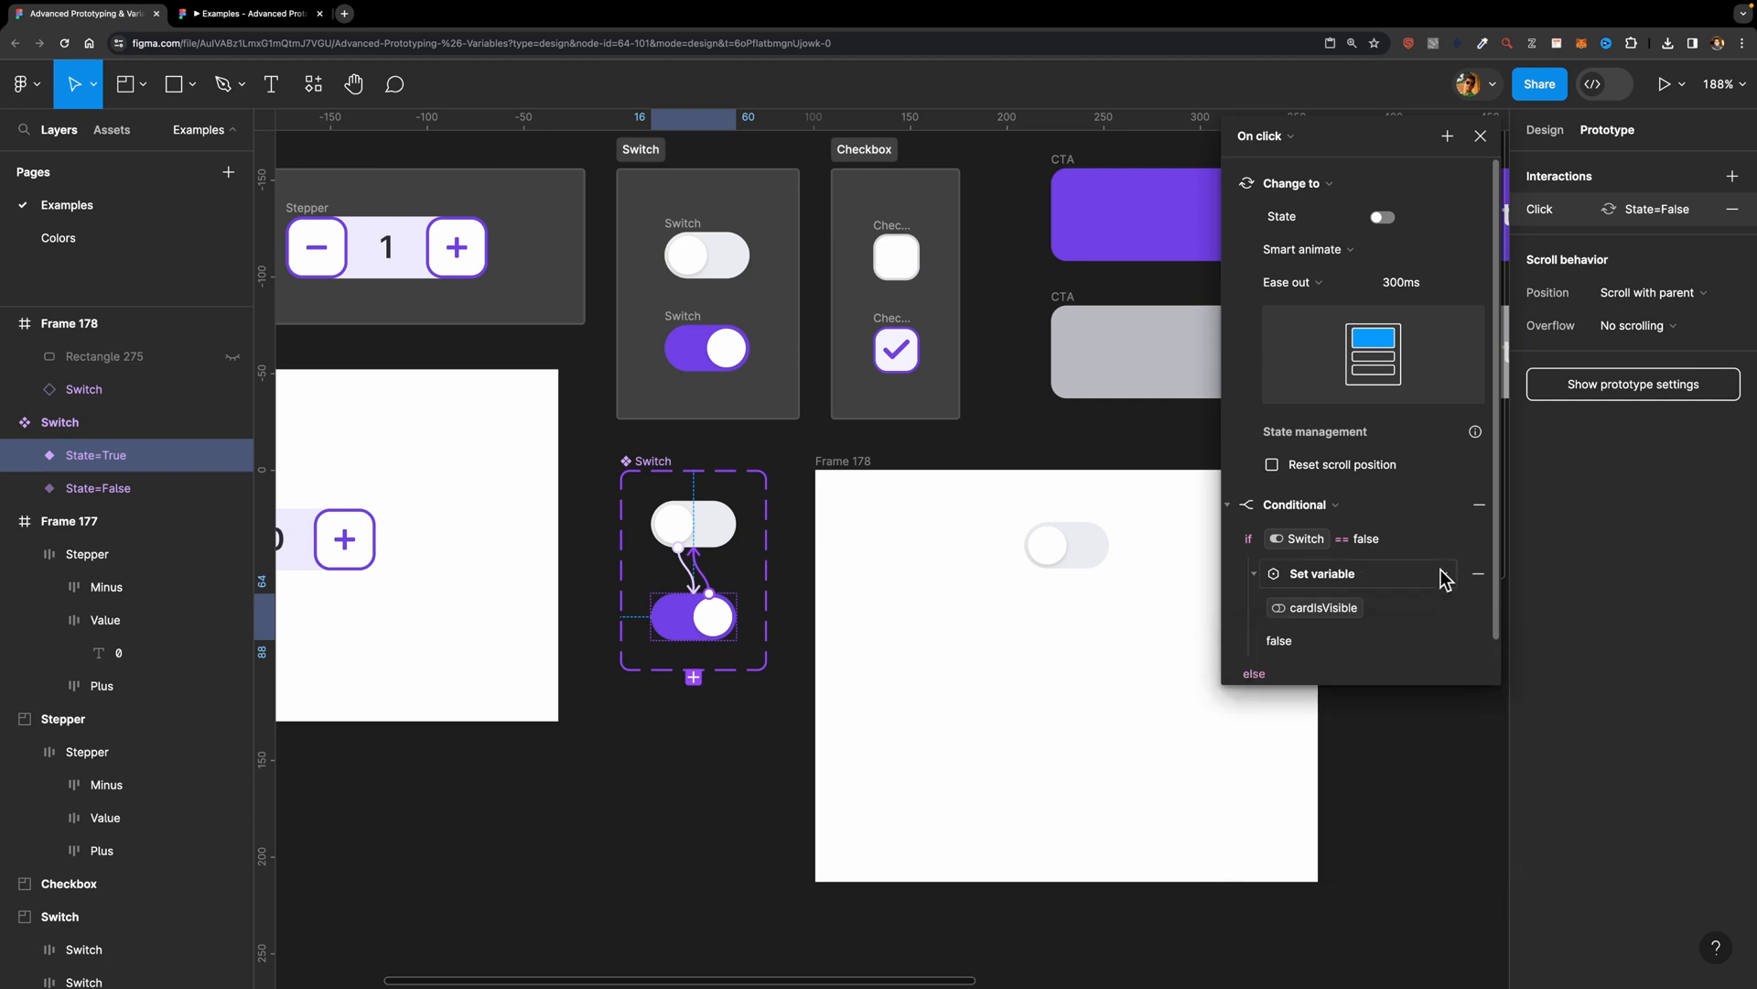
pyautogui.click(1480, 135)
# Step: Preview Frame 178 and toggle the switch on and off repeatedly to test the purple rectangle's visibility, then close the preview
pyautogui.click(837, 463)
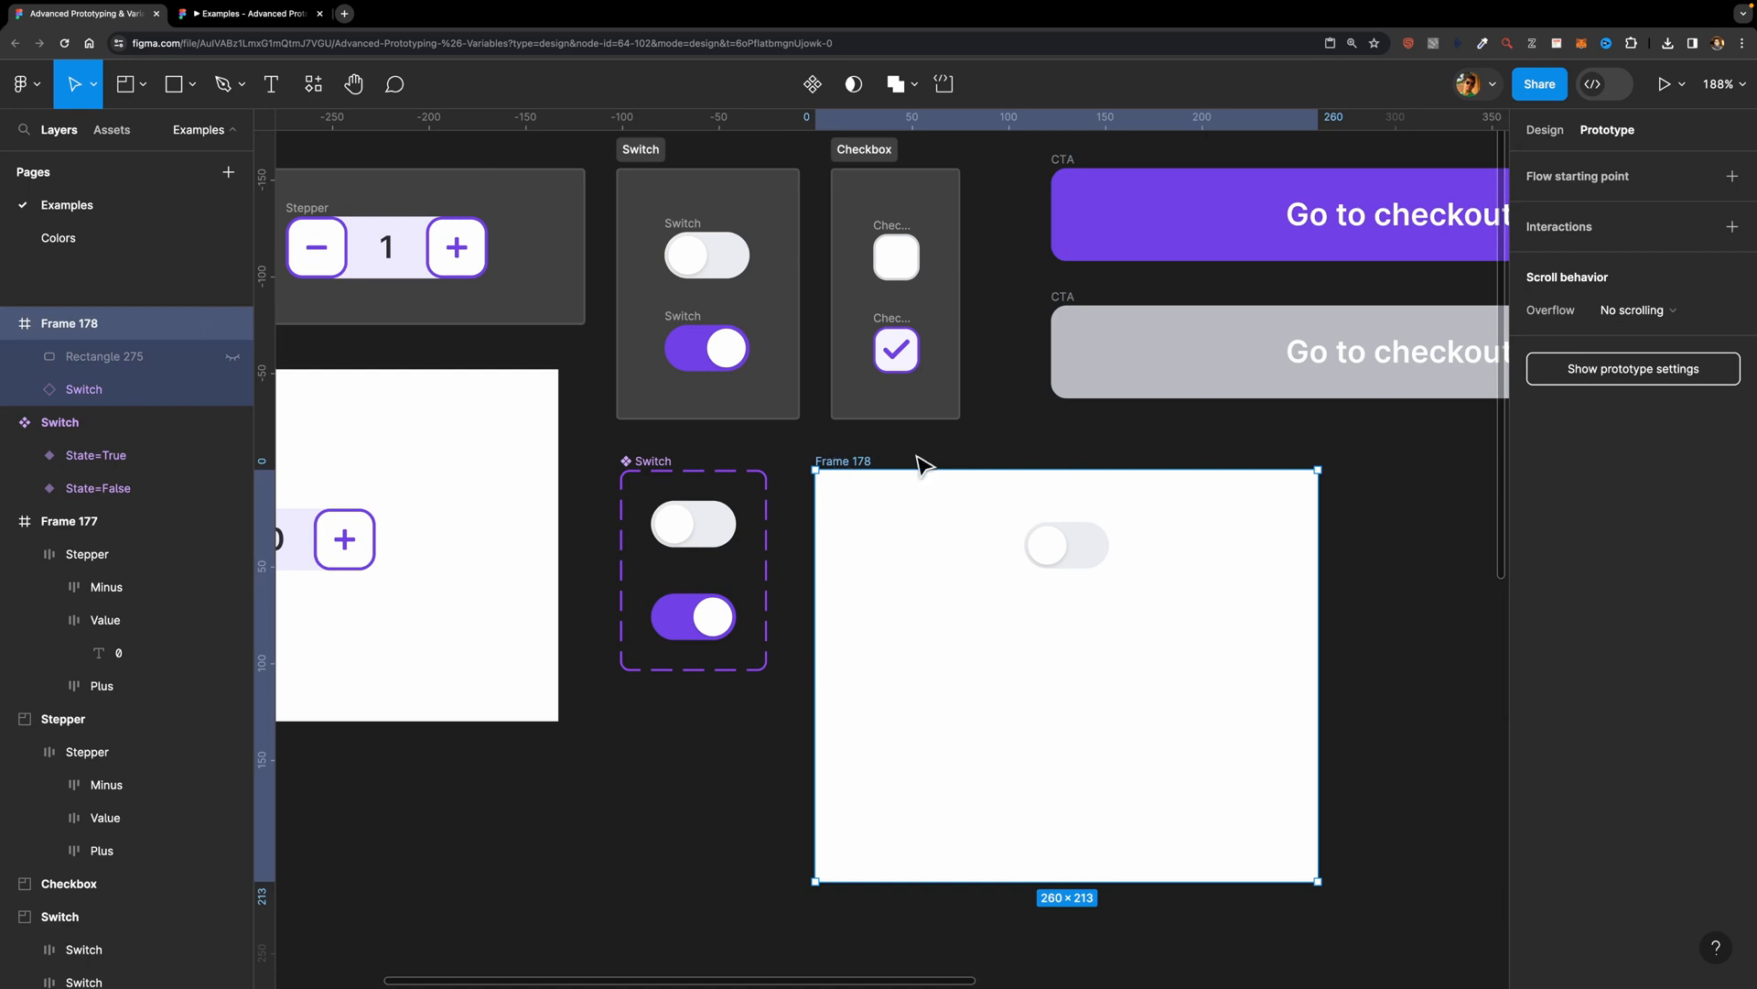
pyautogui.hotkey('shift', 'space')
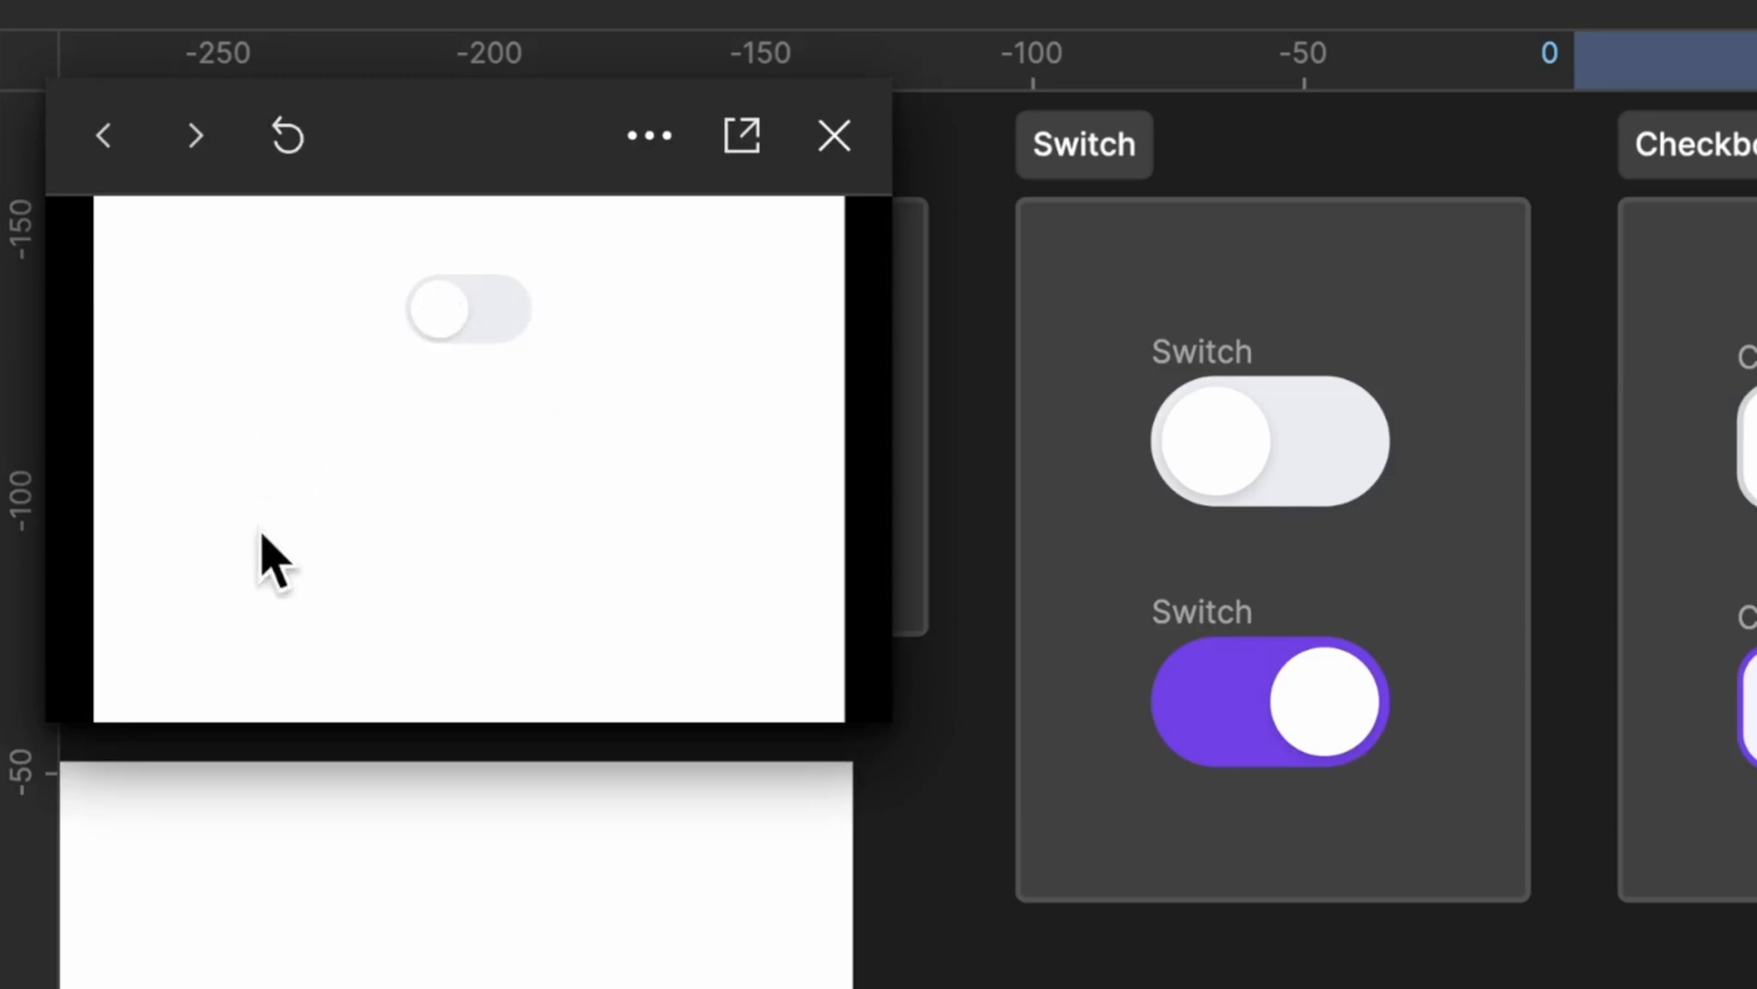
pyautogui.click(457, 316)
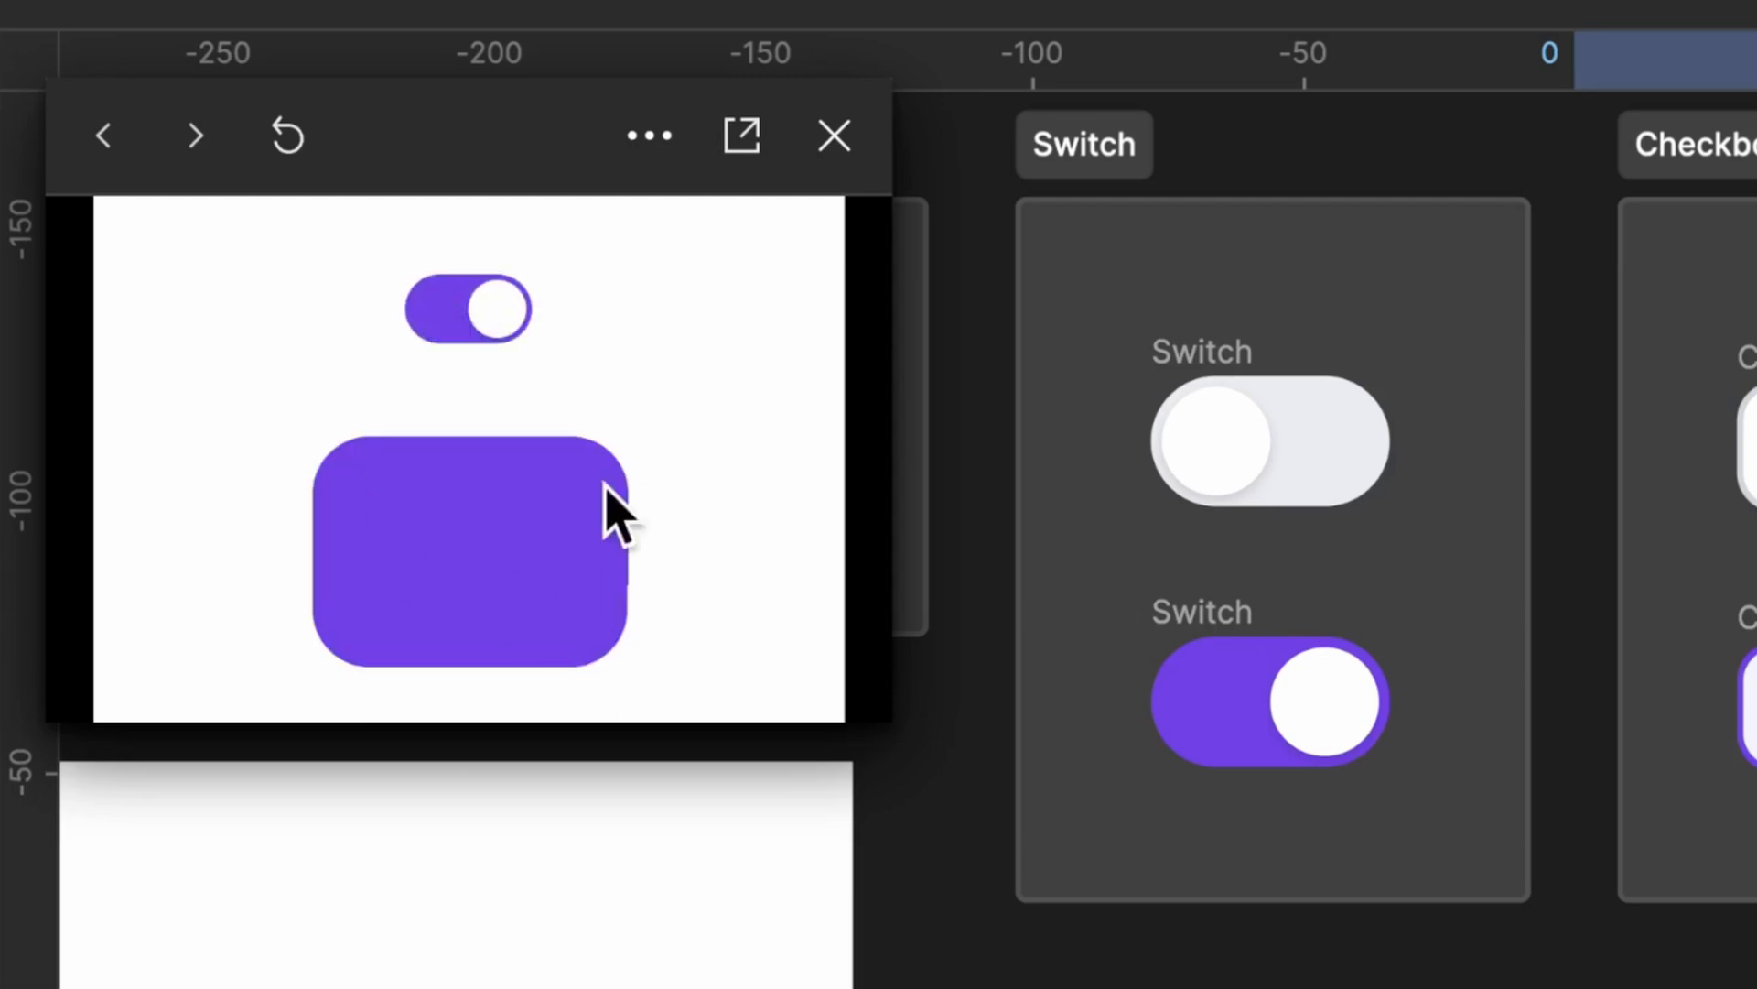
pyautogui.click(481, 312)
pyautogui.click(481, 311)
pyautogui.click(480, 311)
pyautogui.click(481, 311)
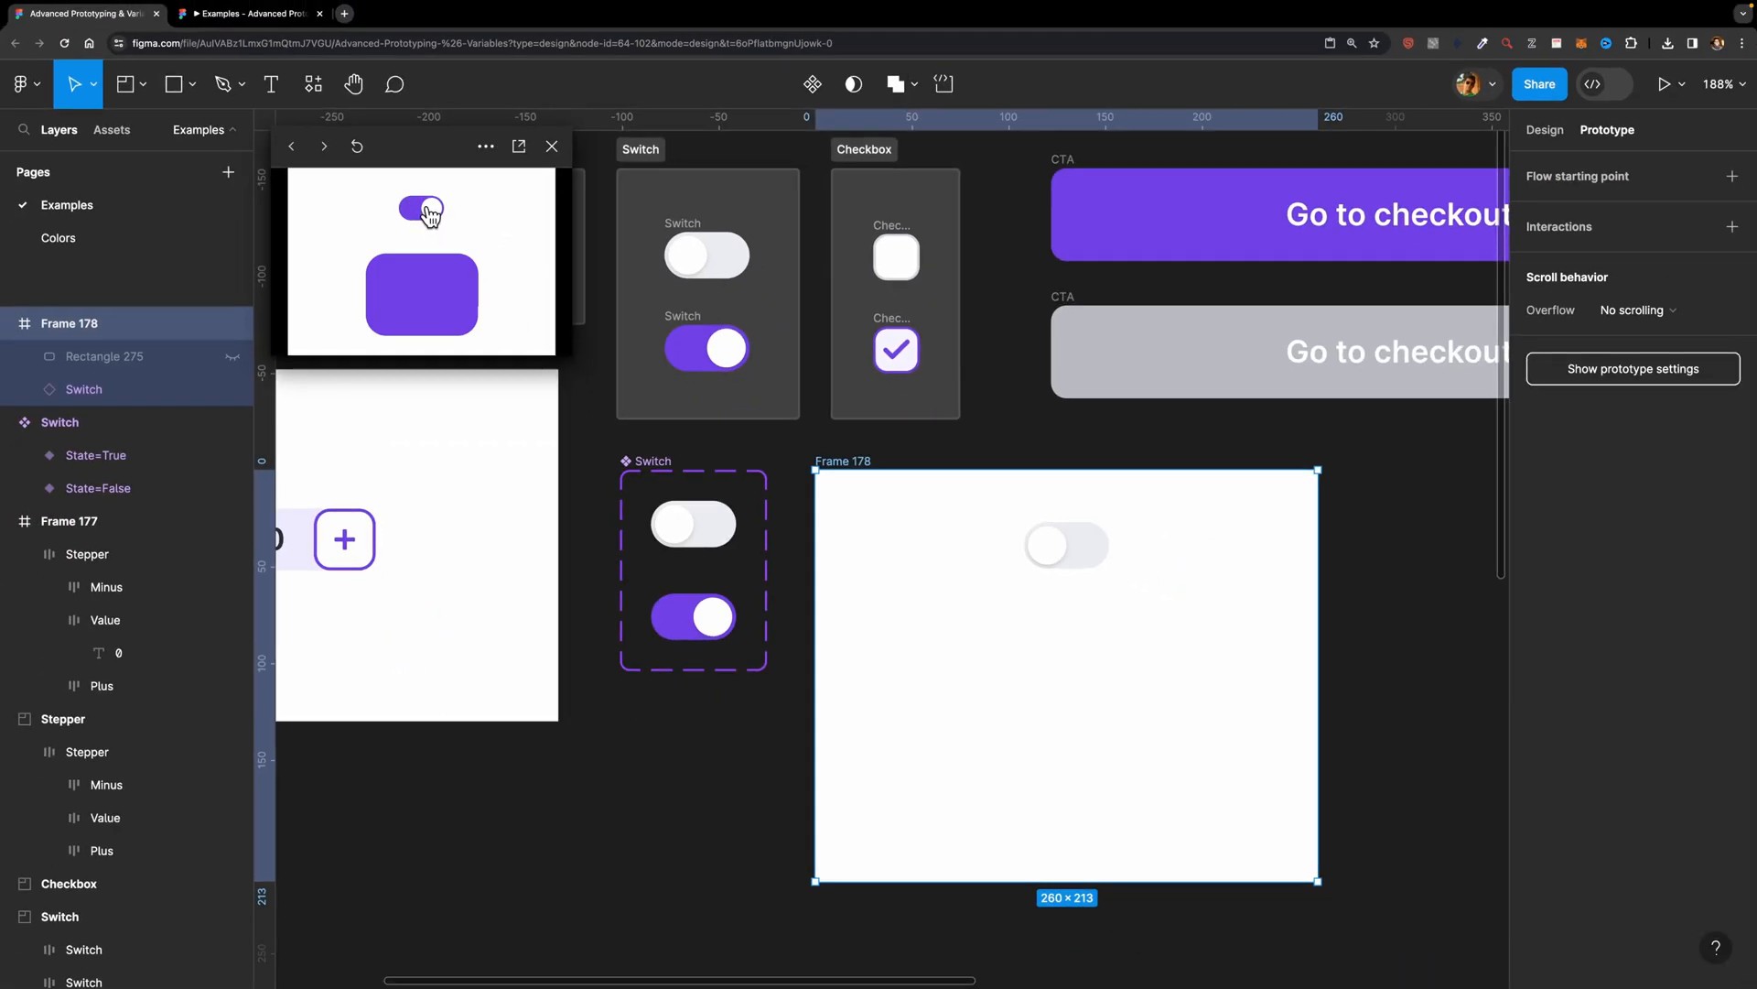
pyautogui.click(428, 214)
pyautogui.click(428, 214)
pyautogui.press('Escape')
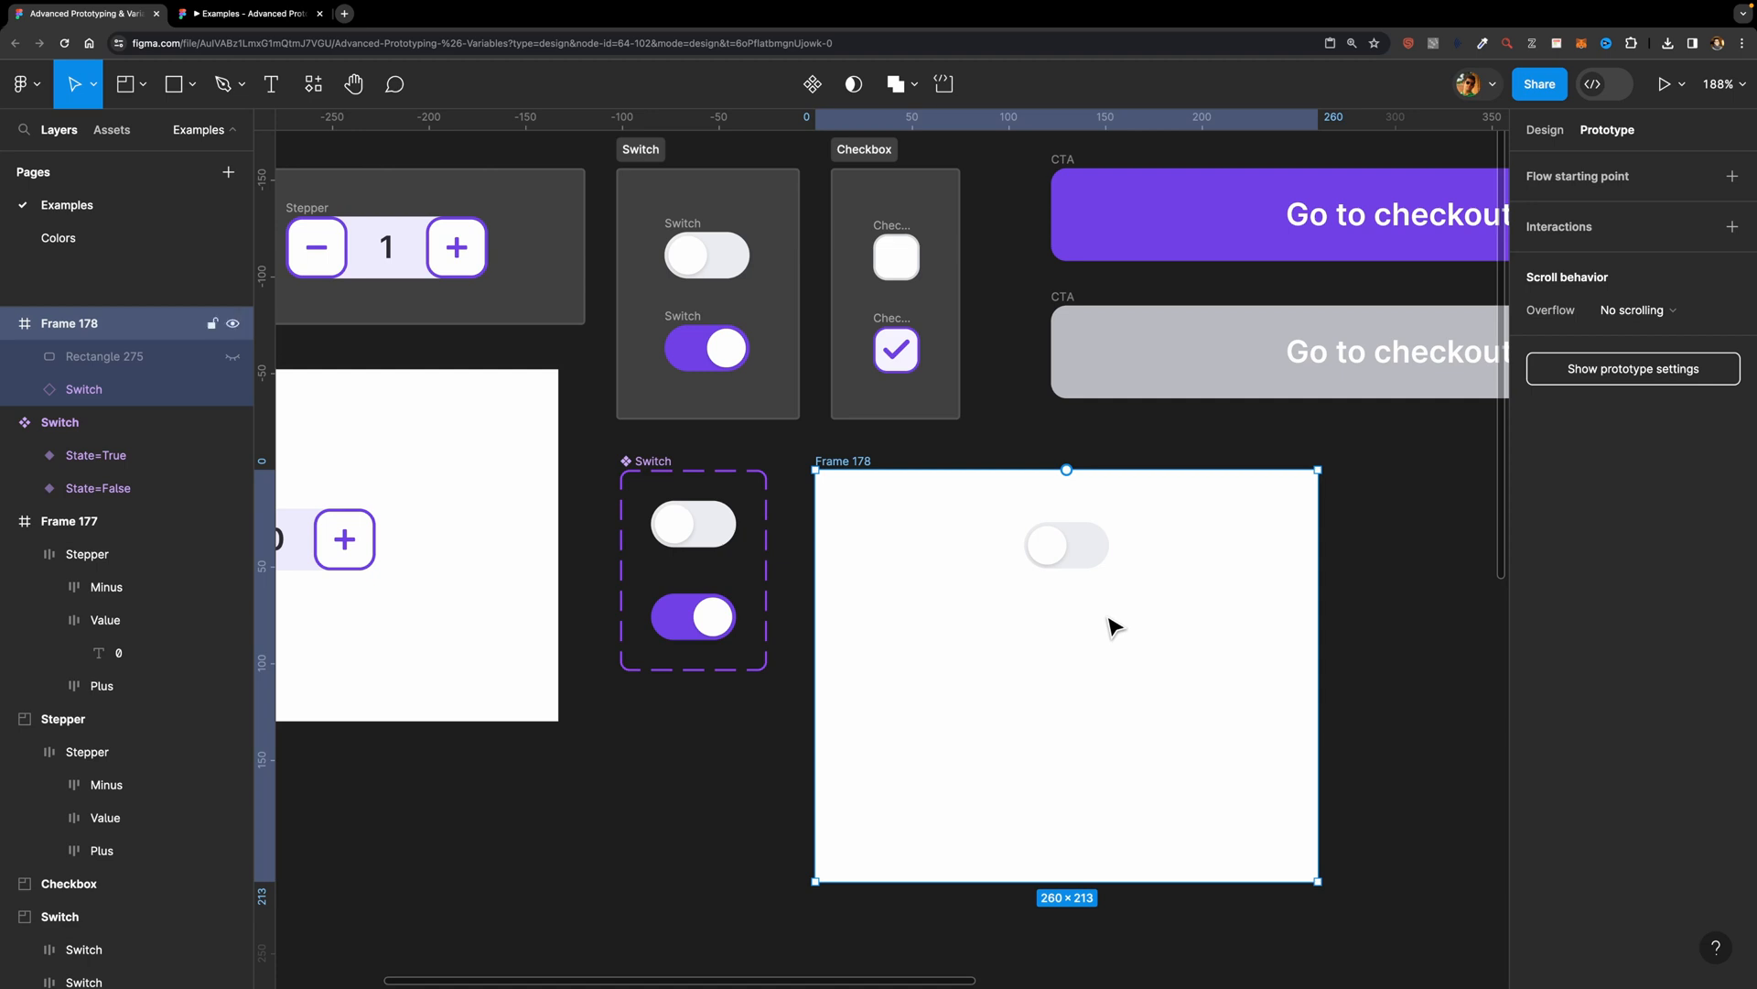
# Step: Draw a new frame of about 332 × 295 on the empty canvas below Frame 178
pyautogui.scroll(-5, 1224, 702)
pyautogui.hscroll(5, 1254, 695)
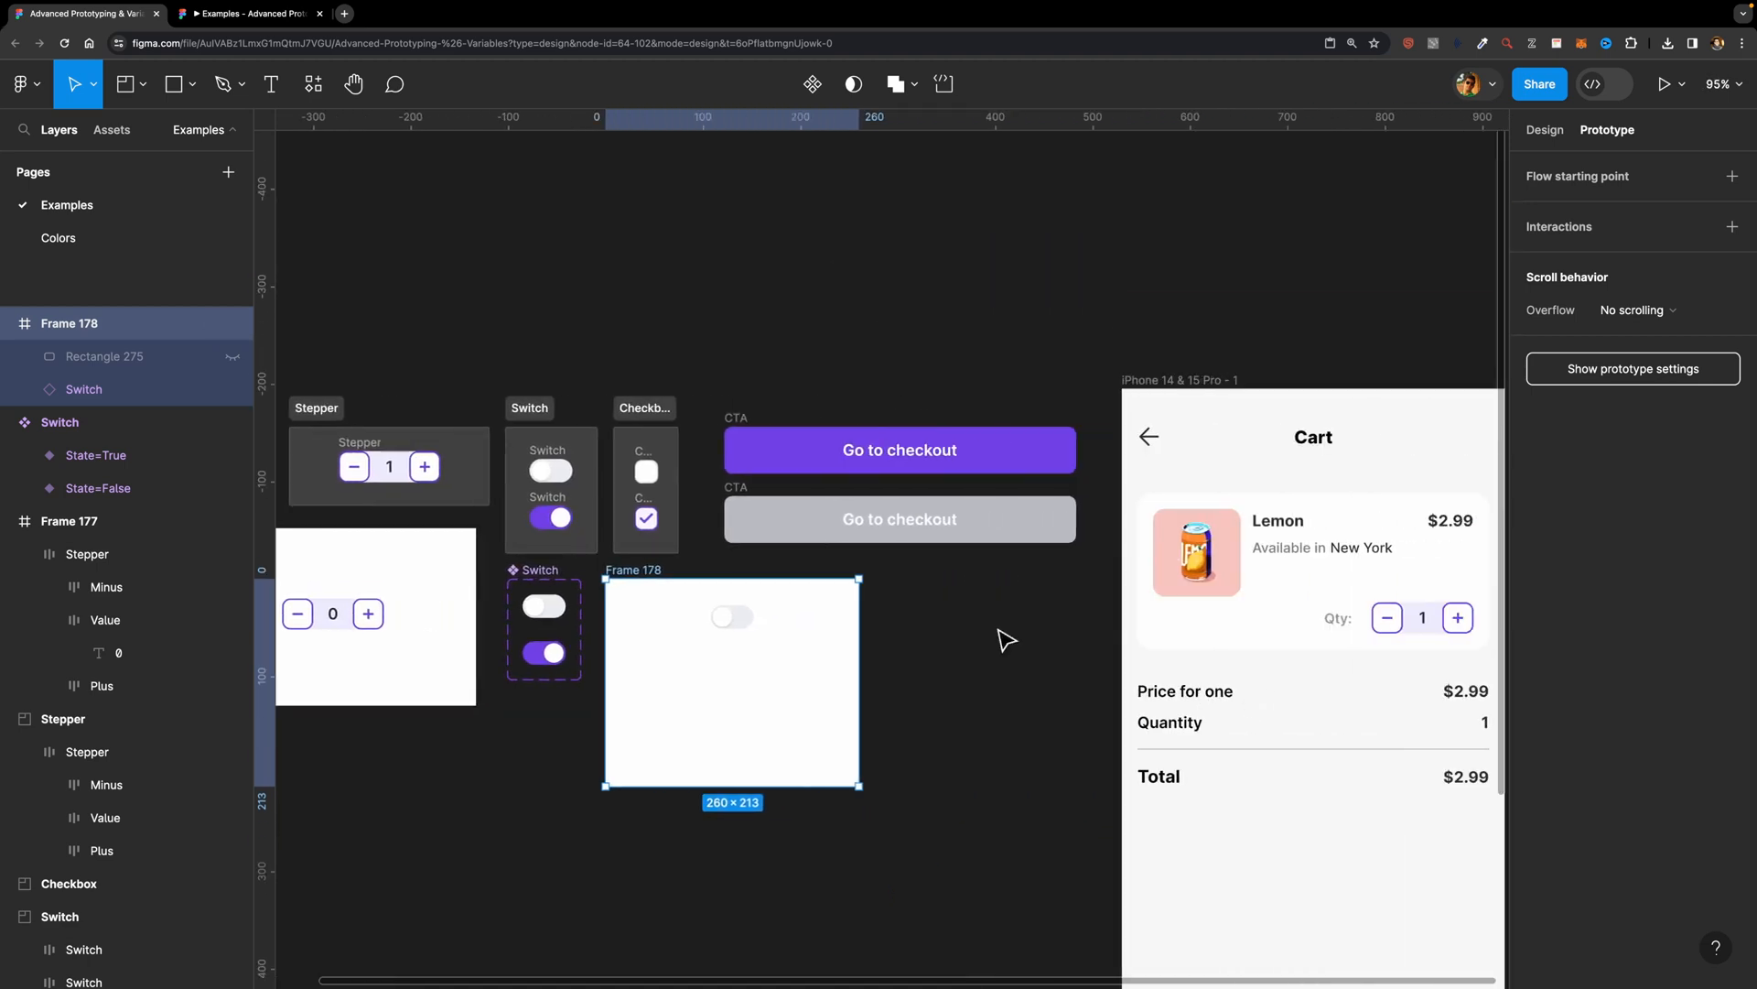
pyautogui.scroll(-4, 781, 733)
pyautogui.press('f')
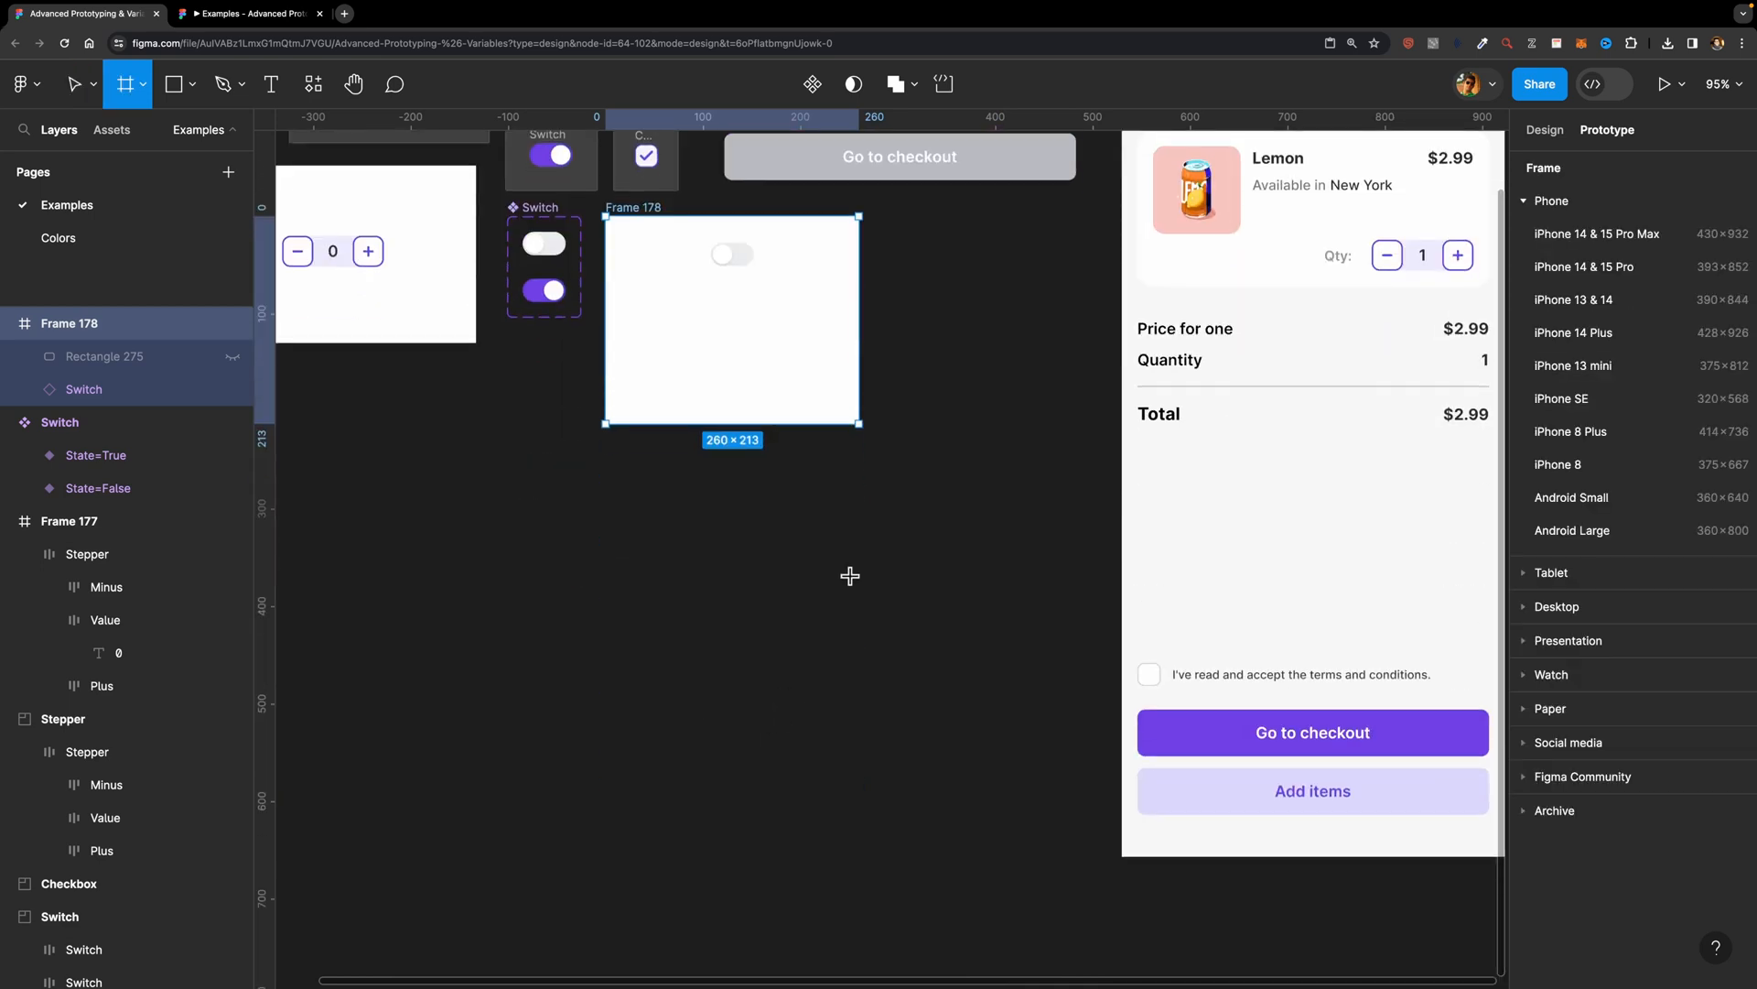
pyautogui.moveTo(598, 510); pyautogui.dragTo(922, 797)
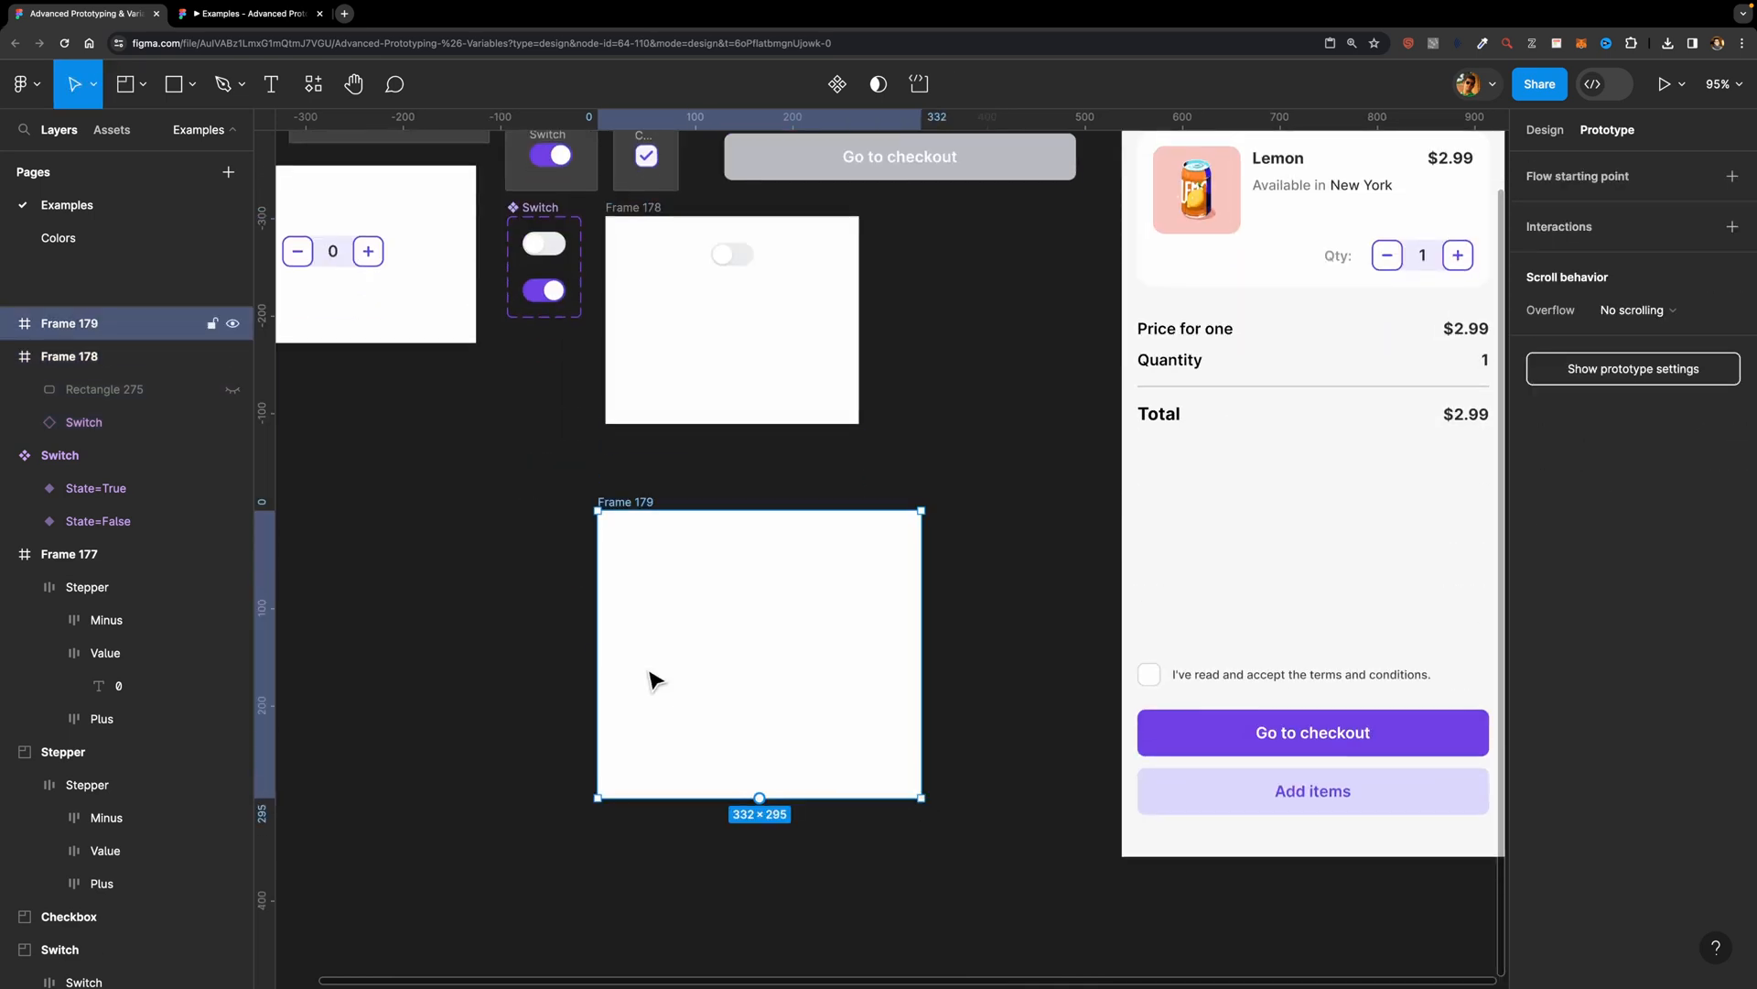
# Step: Add a text layer reading "0" near the middle of Frame 179
pyautogui.scroll(5, 656, 681)
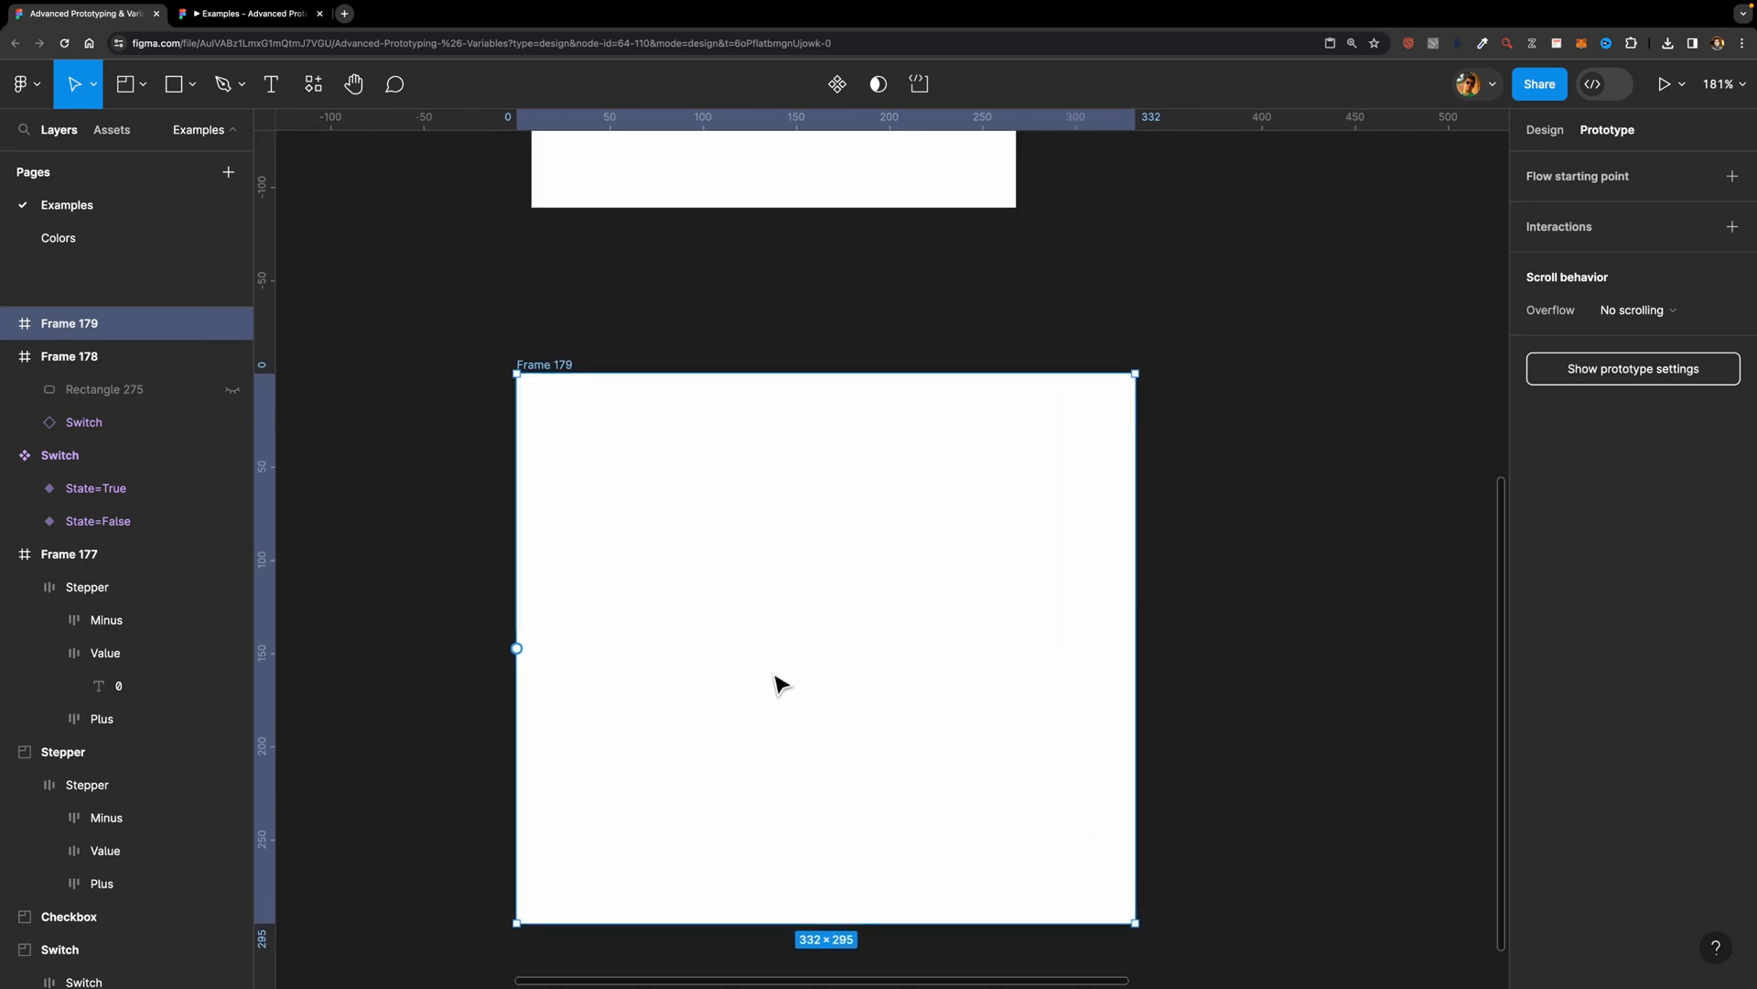
pyautogui.press('t')
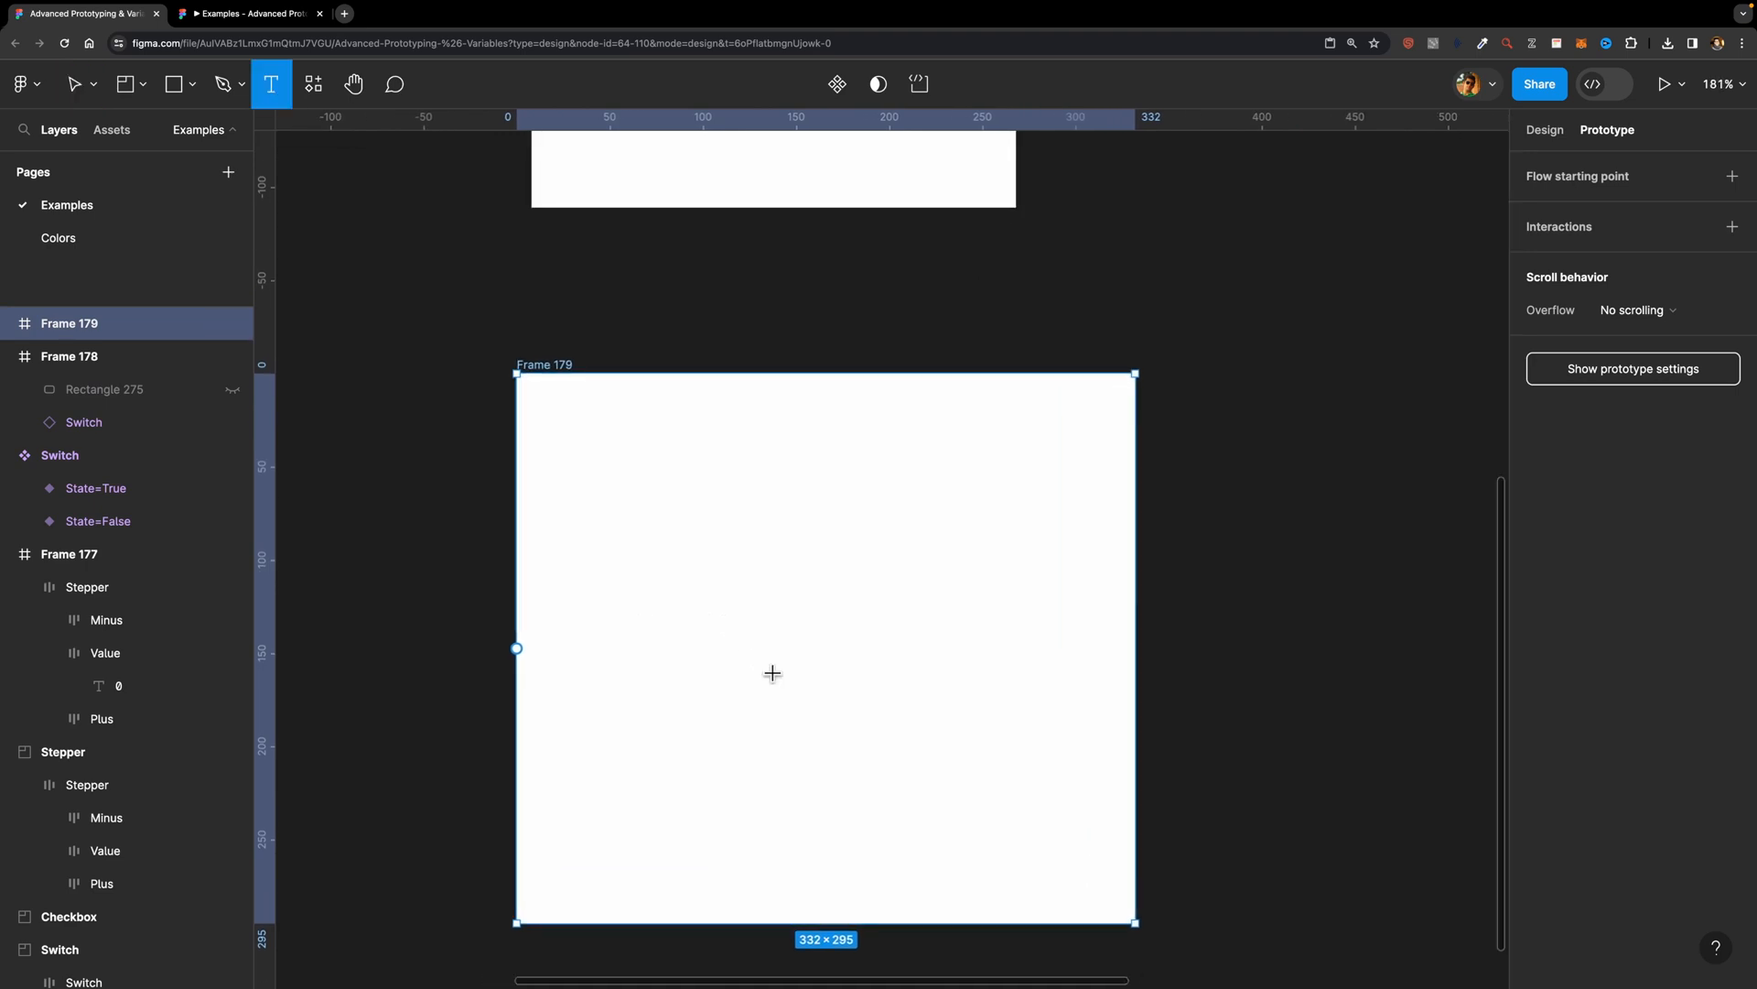
pyautogui.click(795, 607)
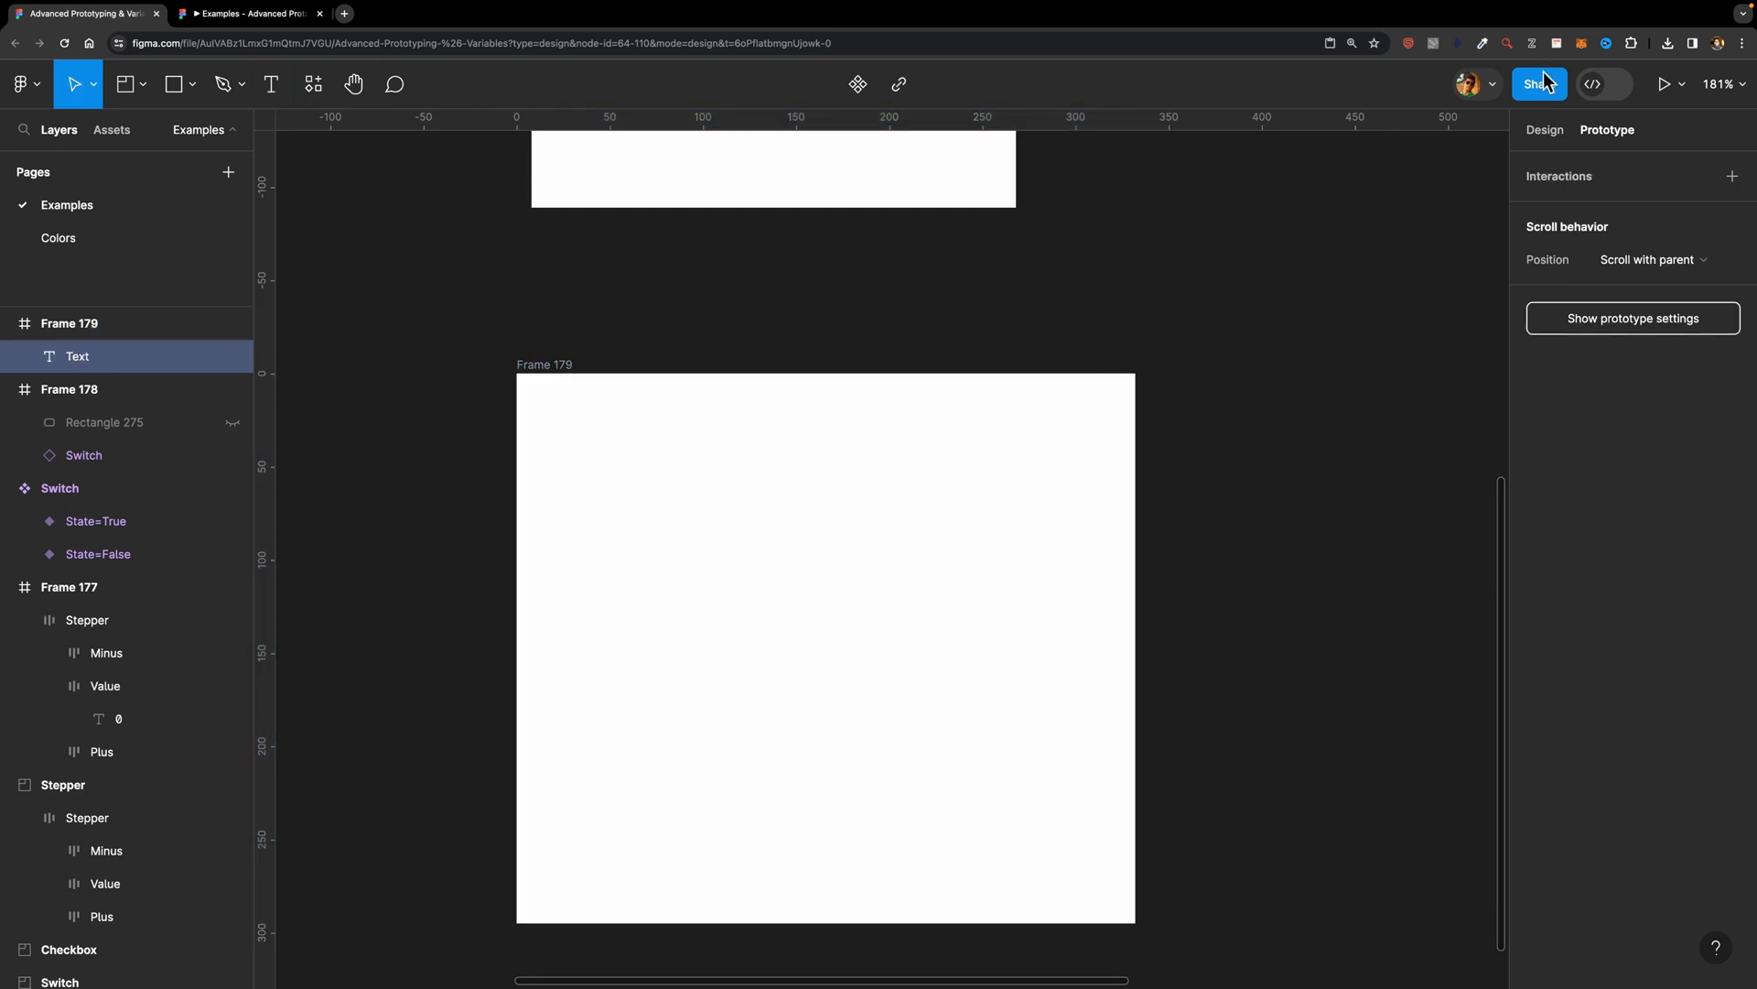
pyautogui.click(1557, 133)
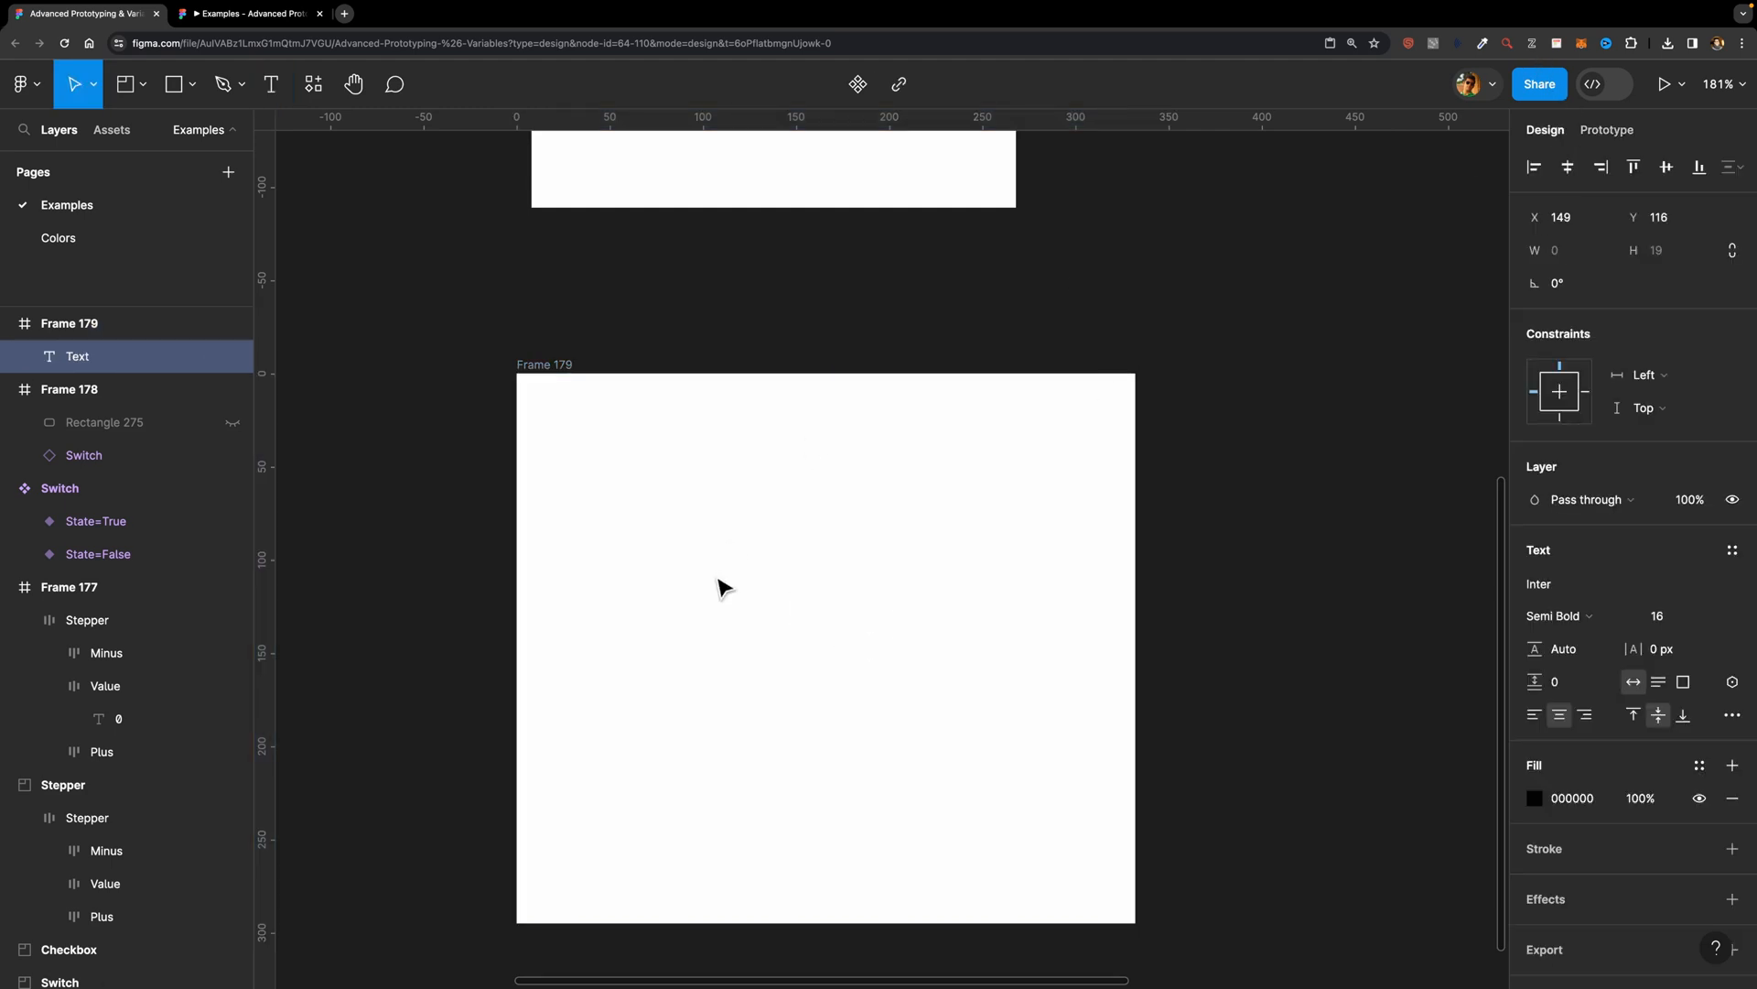
pyautogui.write('0')
pyautogui.press('Escape')
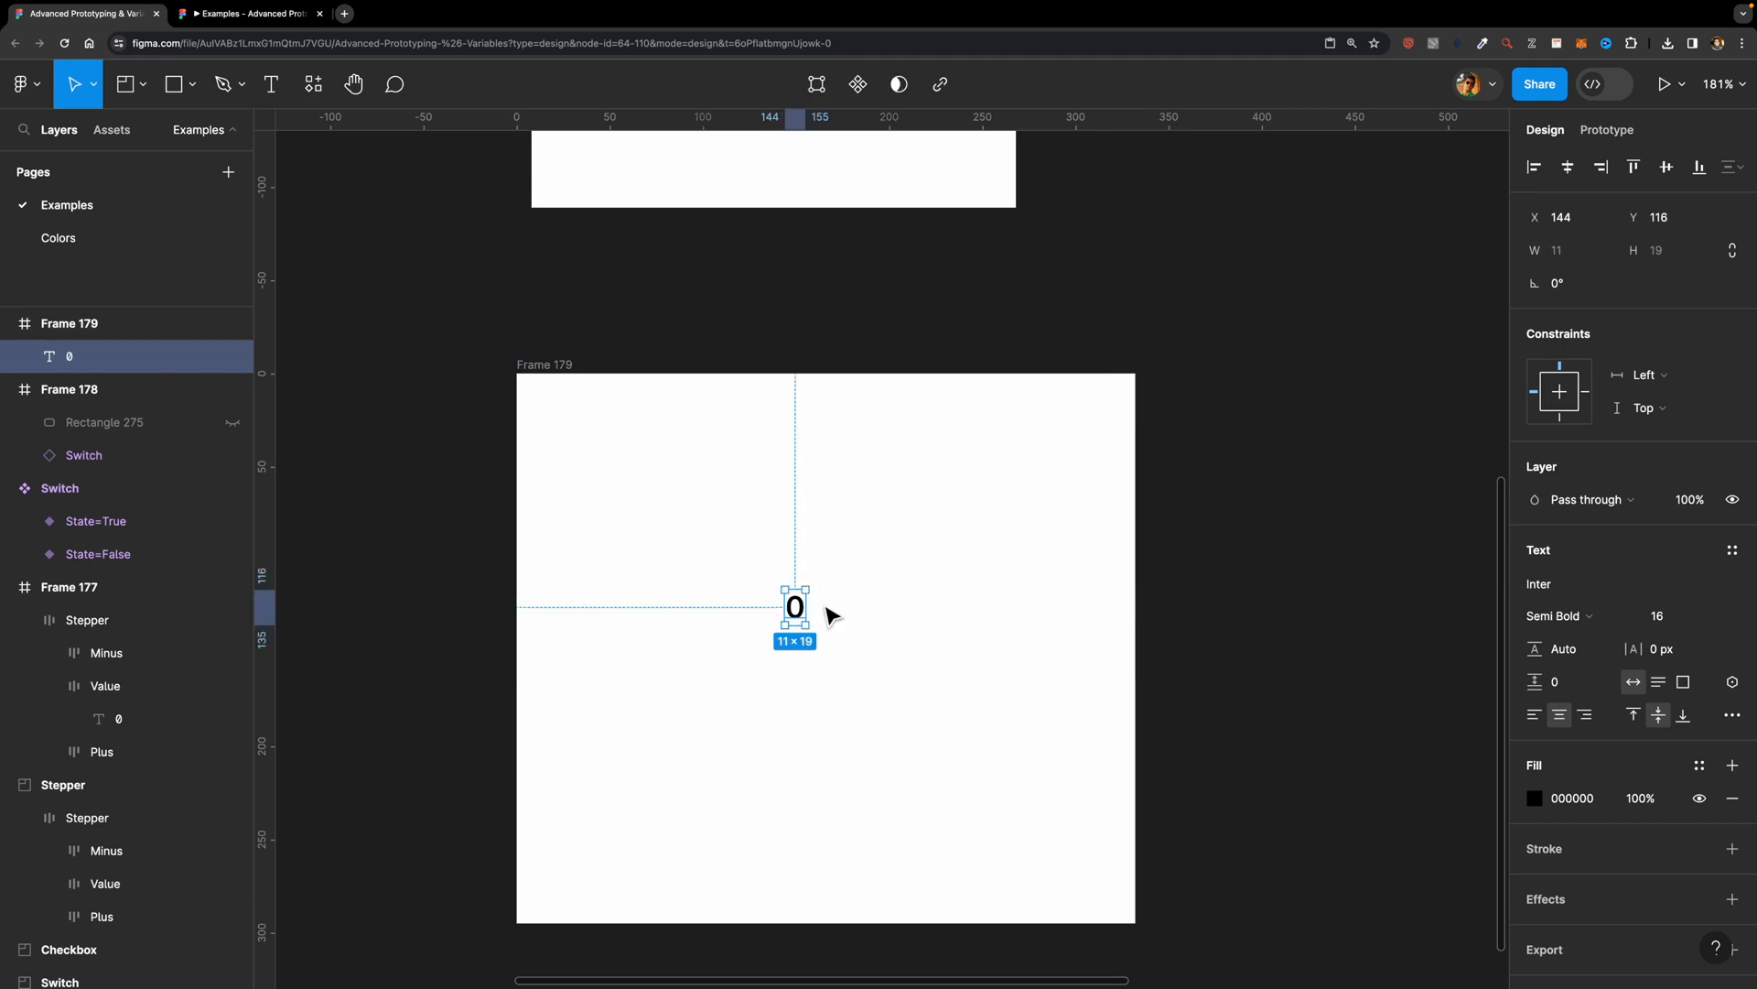
# Step: Duplicate the "0" text, place the copy directly to its right, and change the copy's text to "%"
pyautogui.scroll(5, 806, 623)
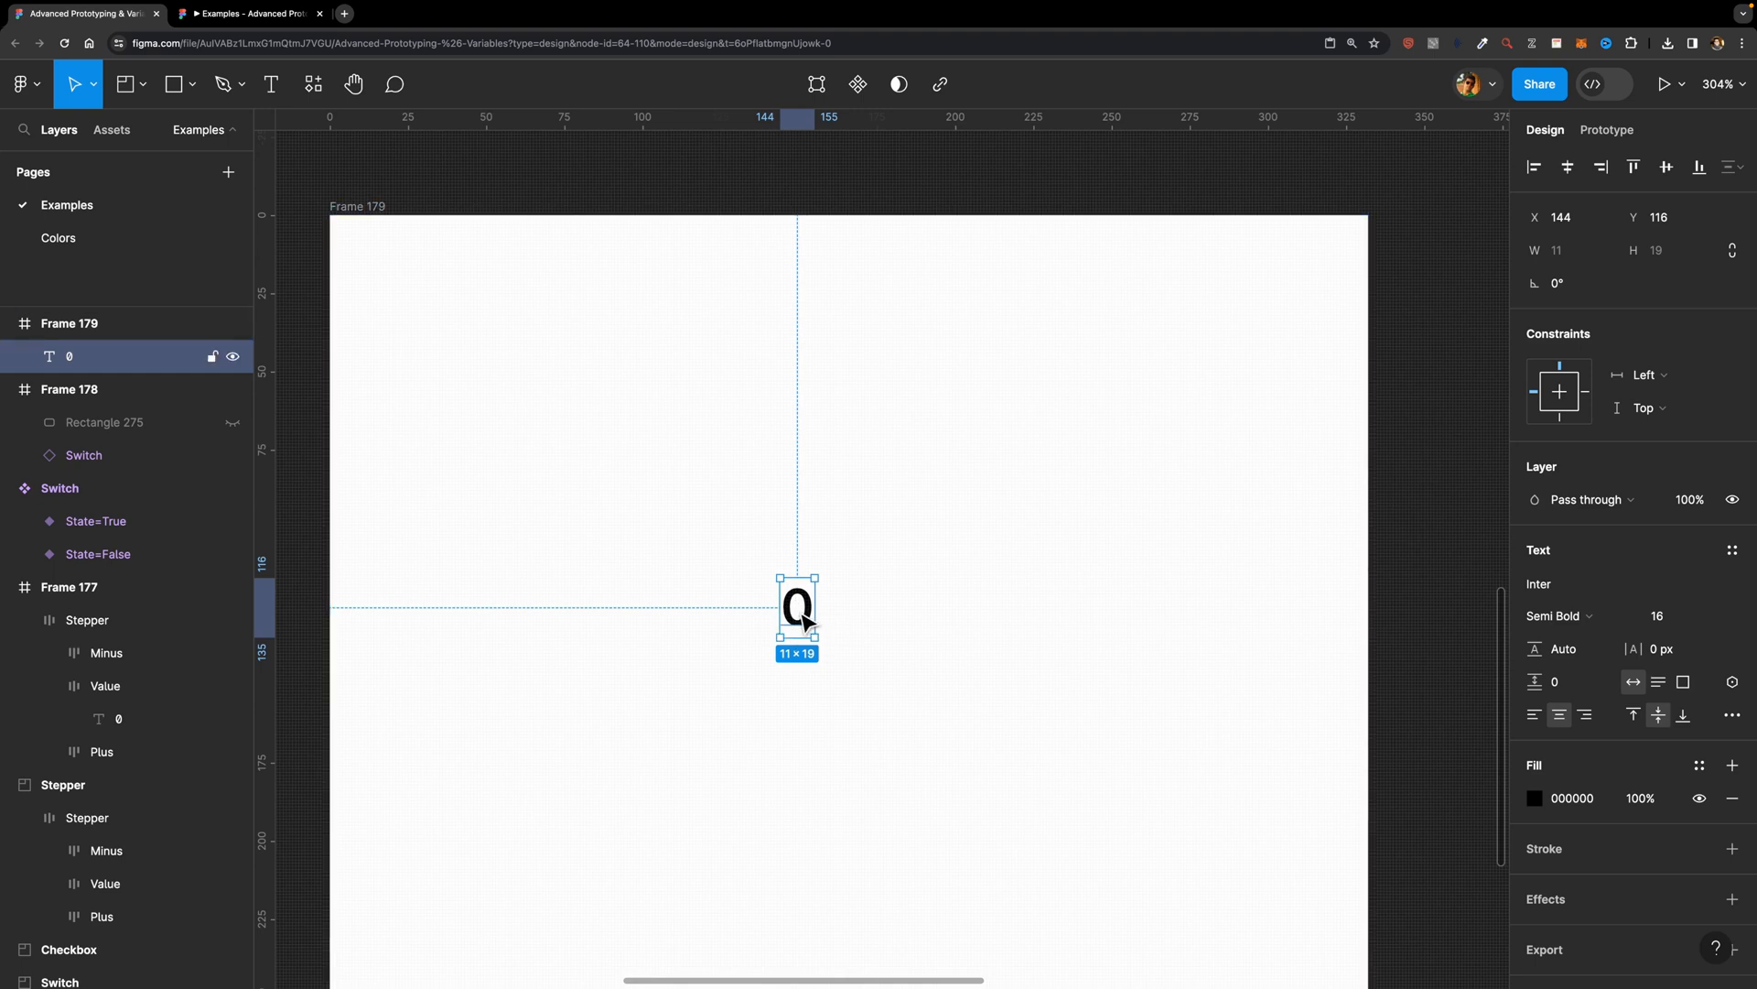
pyautogui.hotkey('ctrl', 'd')
pyautogui.moveTo(799, 623); pyautogui.dragTo(835, 628)
pyautogui.press('Return')
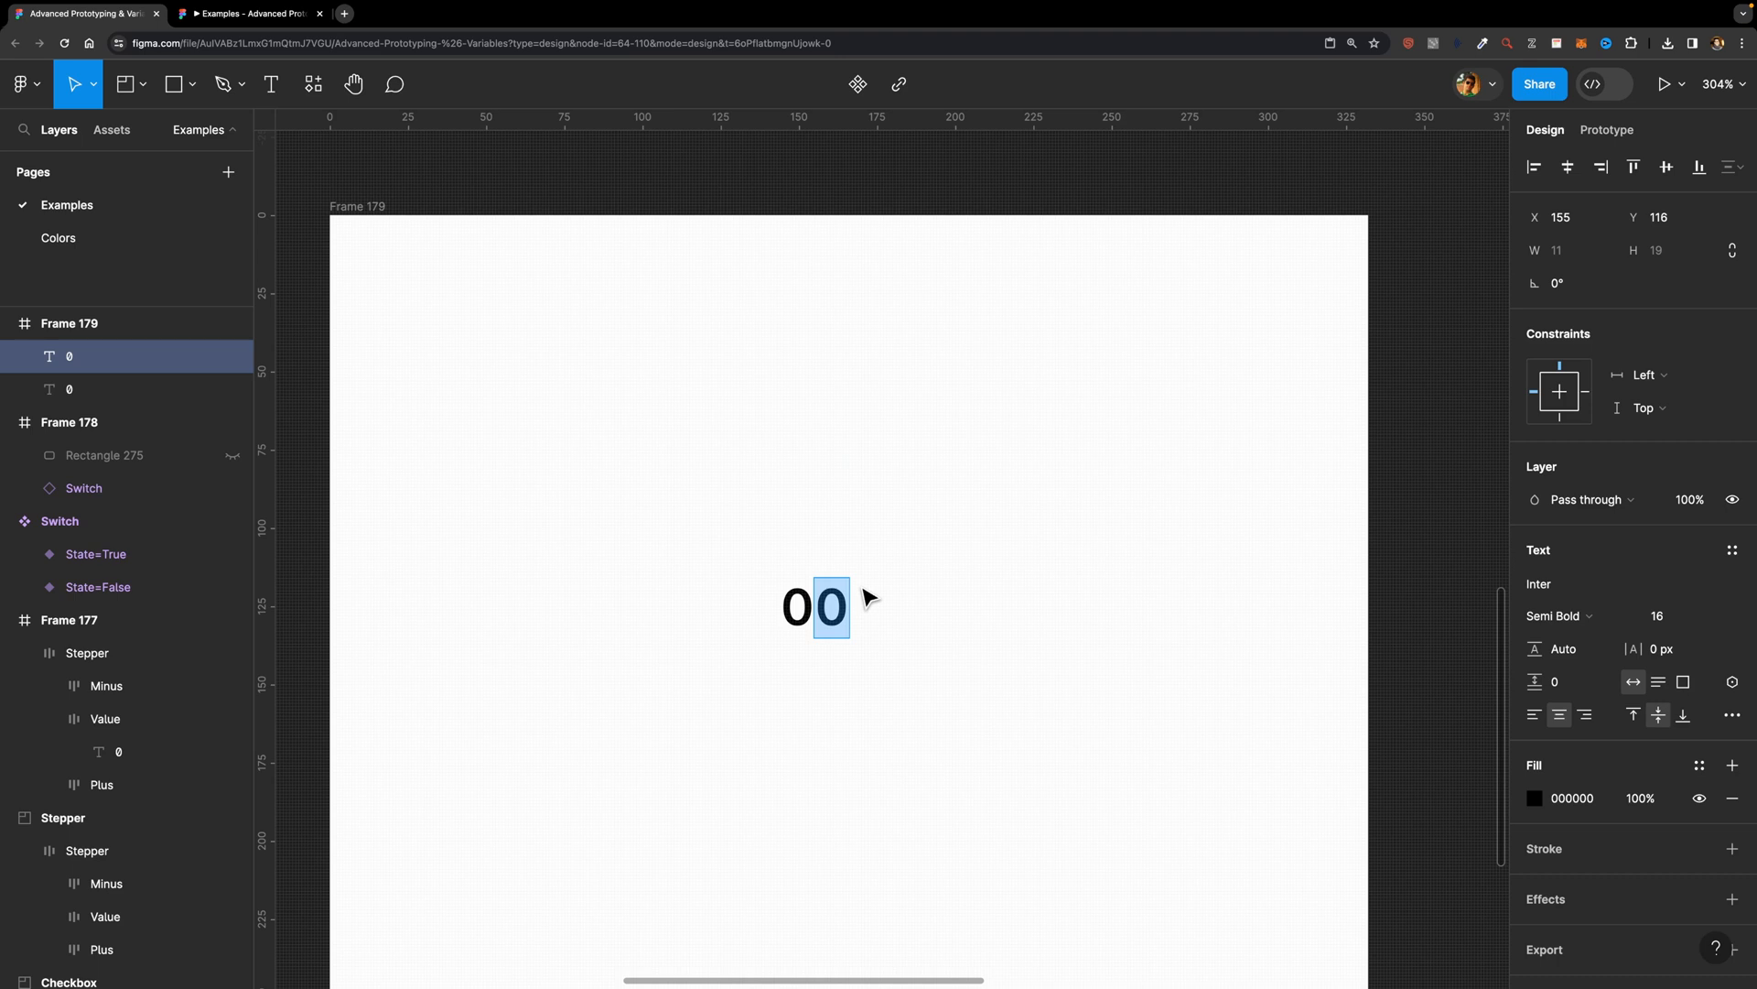
pyautogui.write('%')
pyautogui.press('Escape')
# Step: Wrap the "0" and "%" texts in an auto layout frame and center it horizontally and vertically in Frame 179
pyautogui.moveTo(923, 528); pyautogui.dragTo(718, 718)
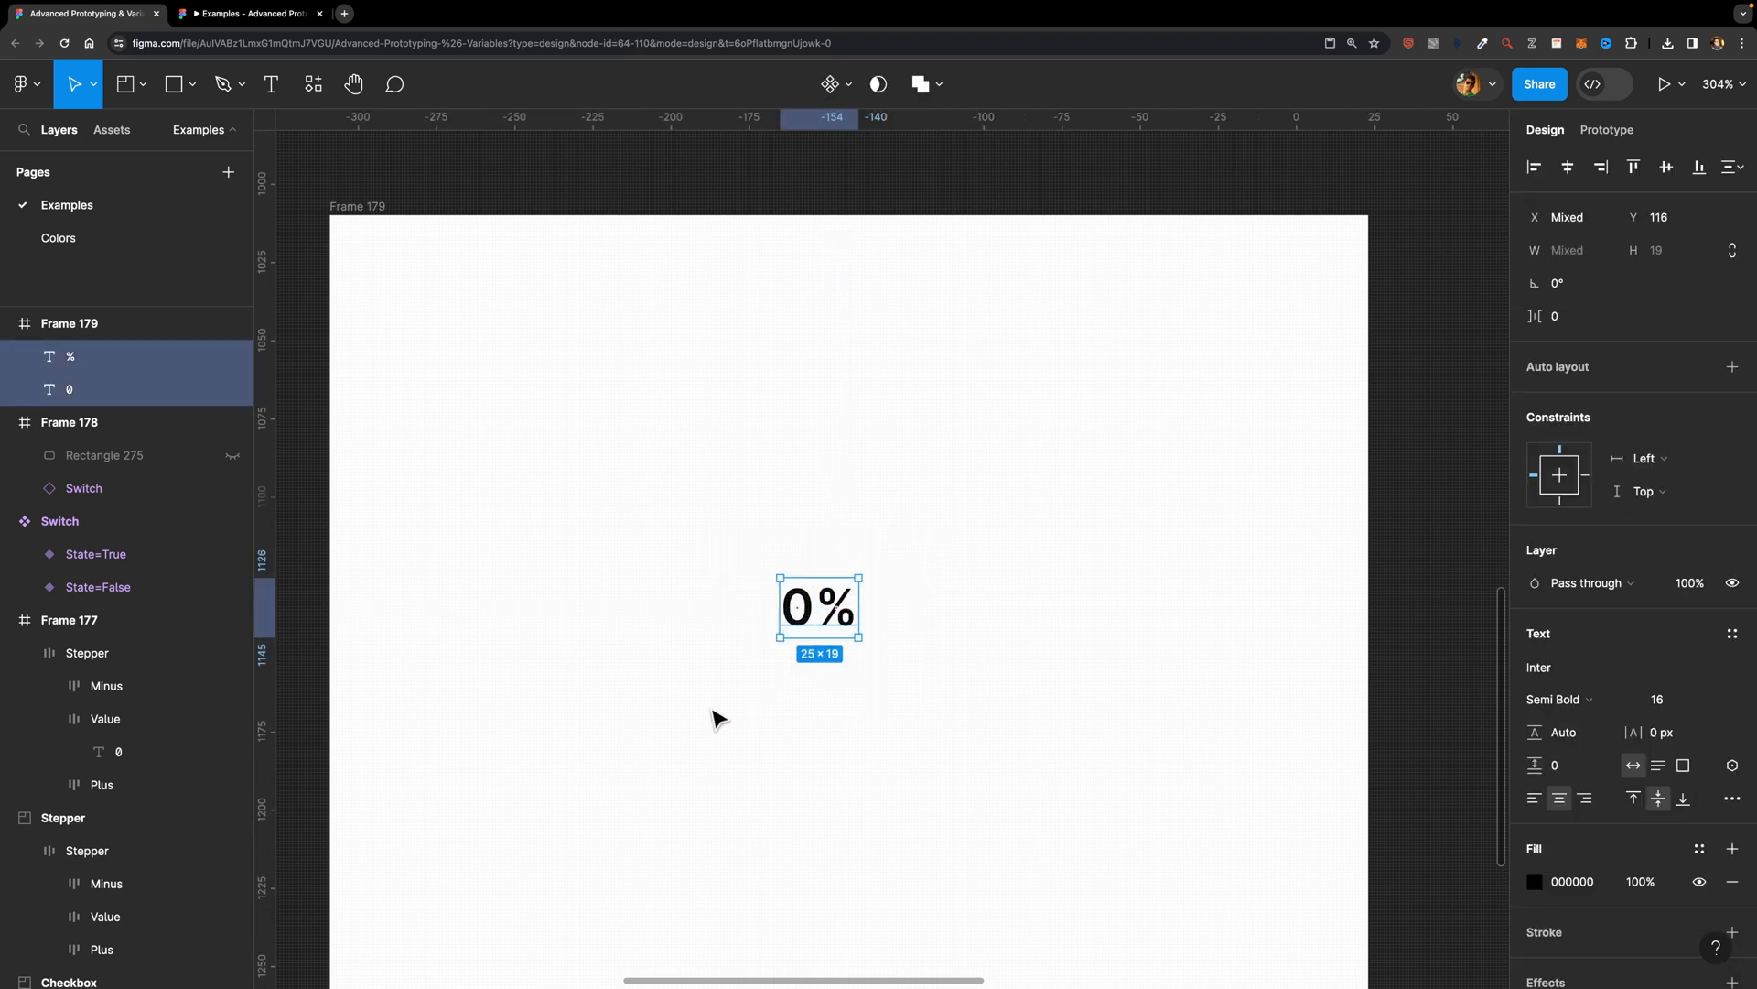
pyautogui.hotkey('shift', 'a')
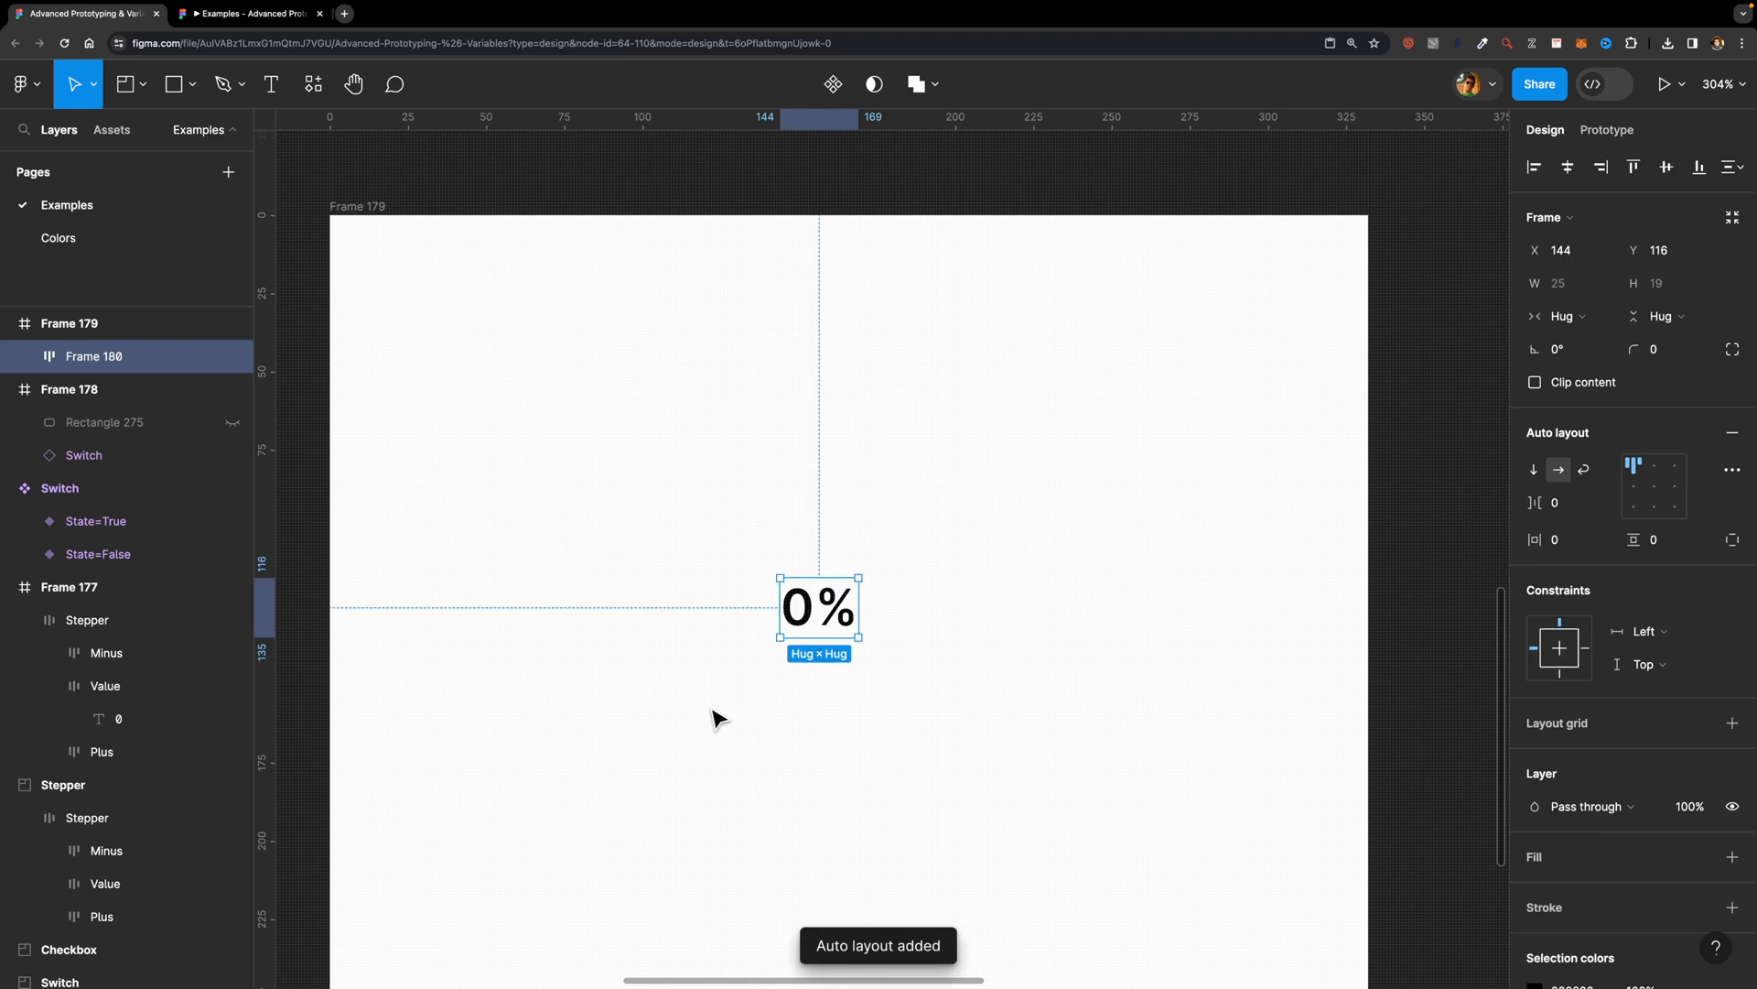
pyautogui.click(1568, 166)
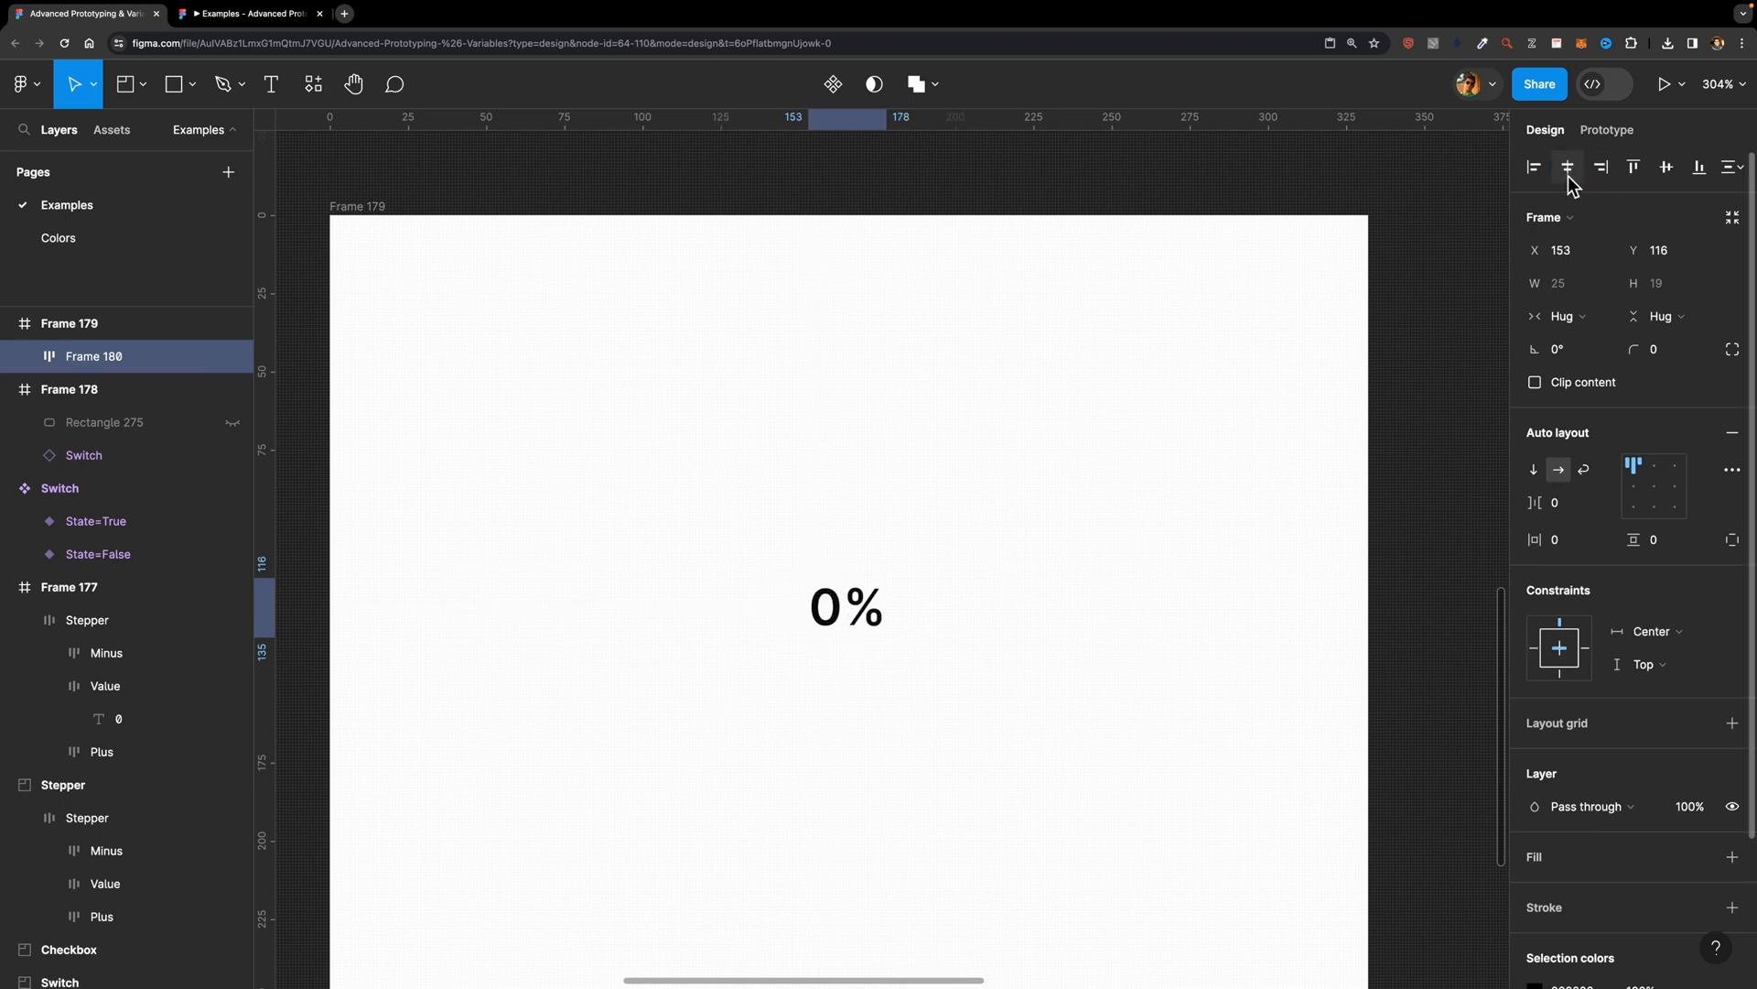
pyautogui.click(1674, 170)
pyautogui.click(1027, 495)
pyautogui.scroll(-3, 1028, 494)
pyautogui.scroll(1, 1028, 494)
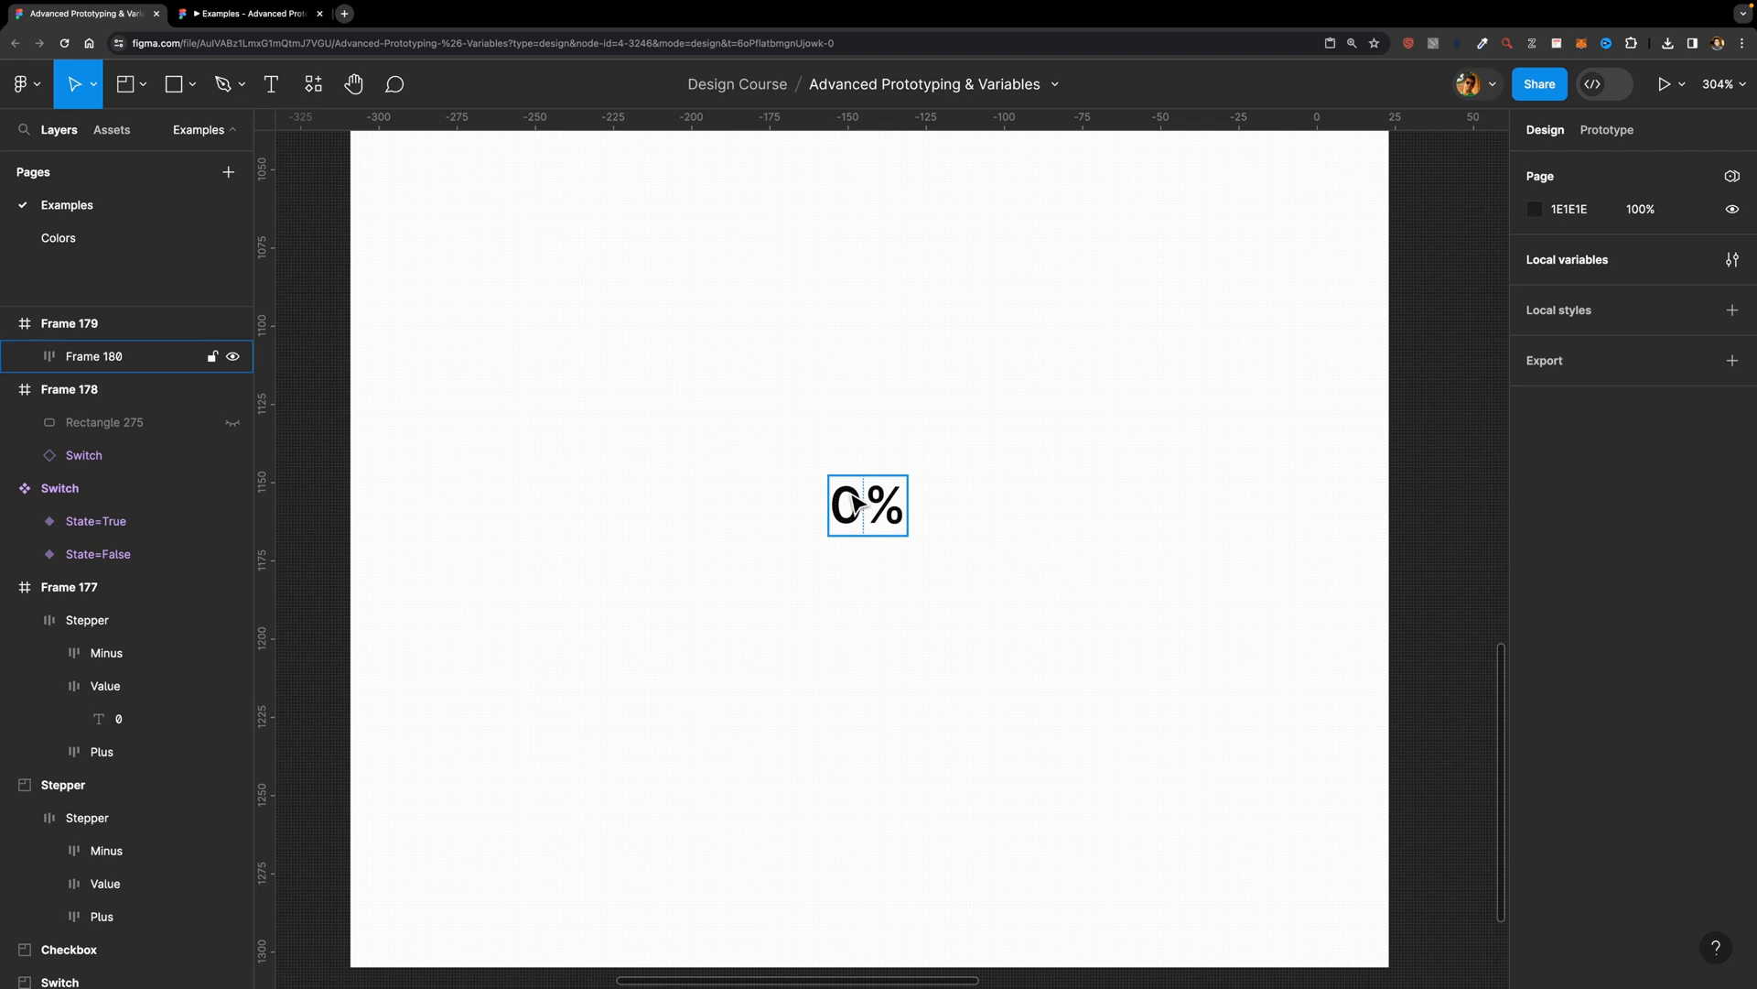
# Step: Move the "0" text out of Frame 179's auto layout onto the empty canvas to the left of that frame
pyautogui.scroll(-5, 854, 512)
pyautogui.scroll(3, 855, 529)
pyautogui.doubleClick(855, 527)
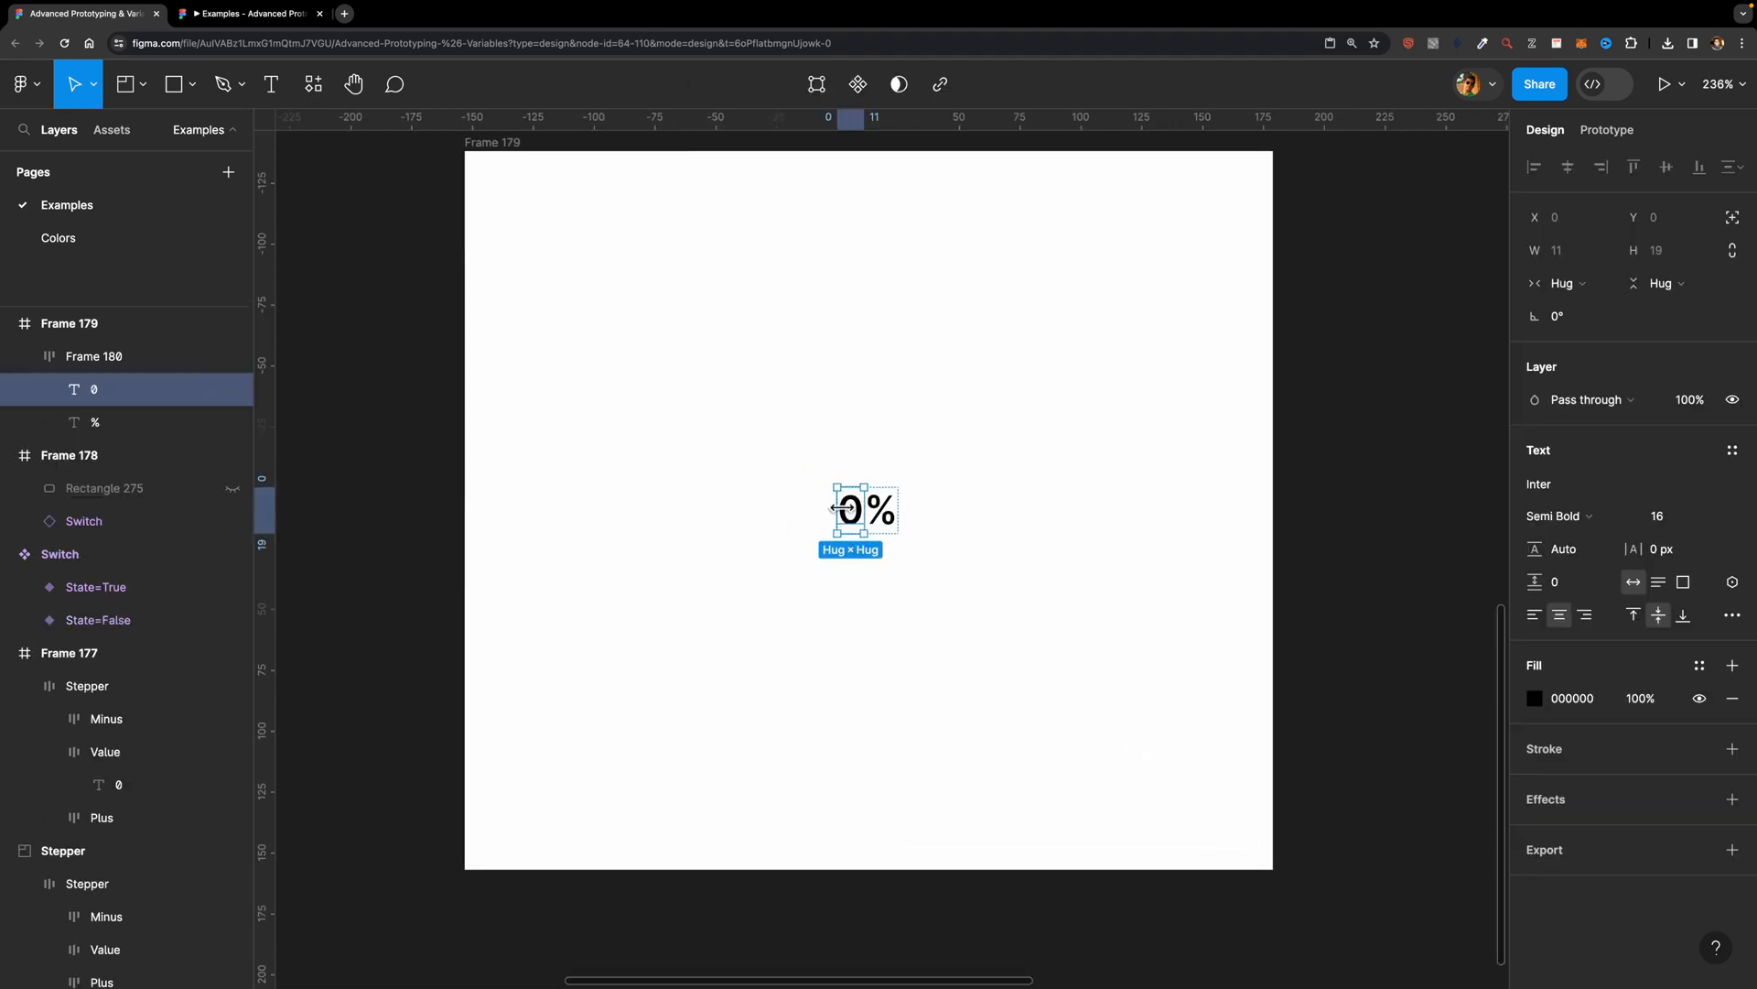
pyautogui.press('Delete')
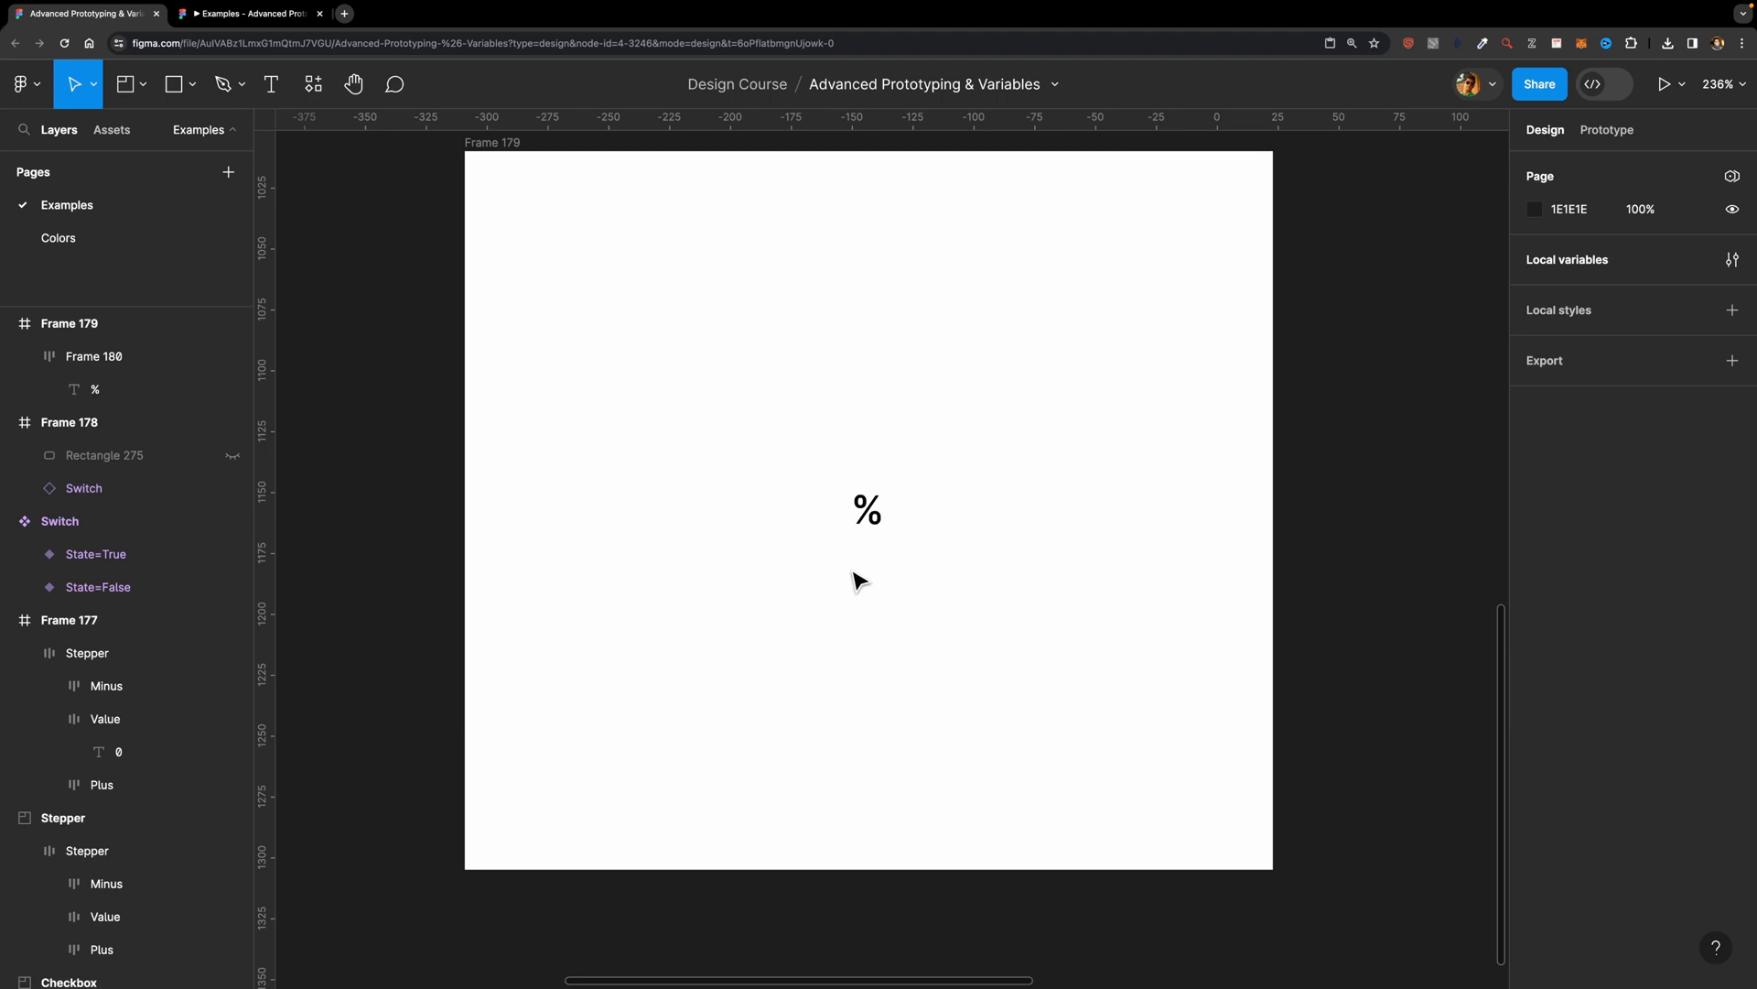
pyautogui.hscroll(-5, 852, 573)
pyautogui.scroll(2, 852, 573)
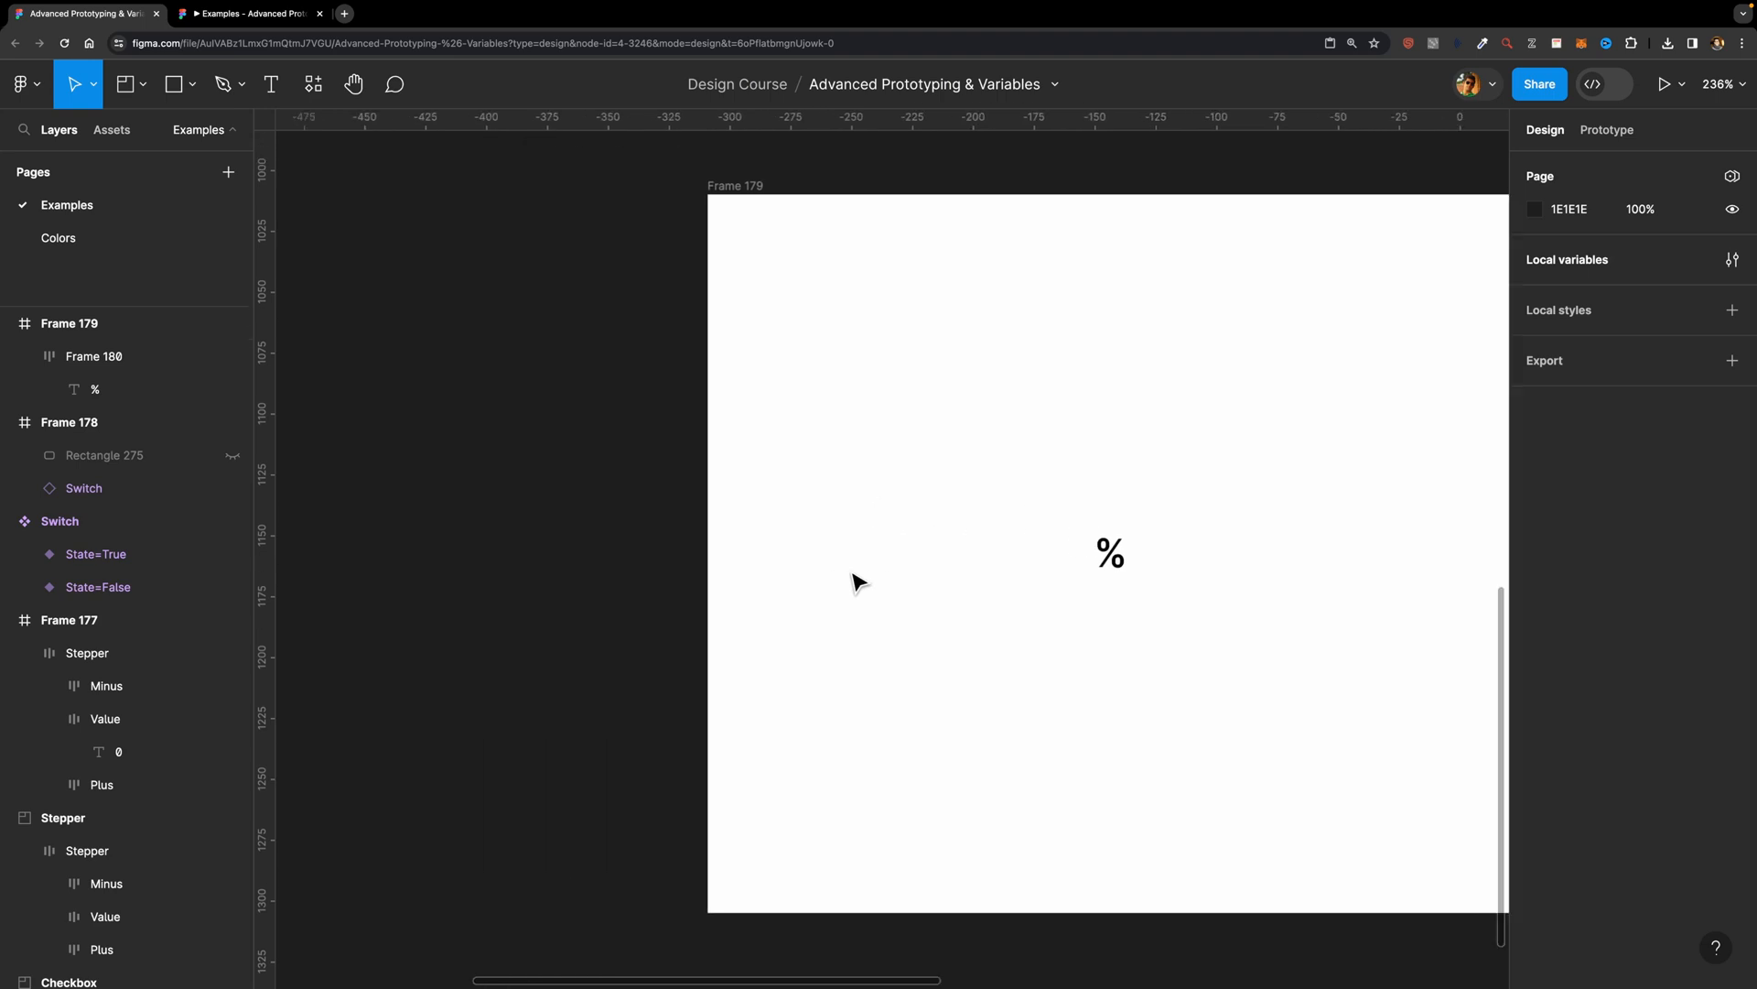
pyautogui.rightClick(532, 291)
pyautogui.click(562, 303)
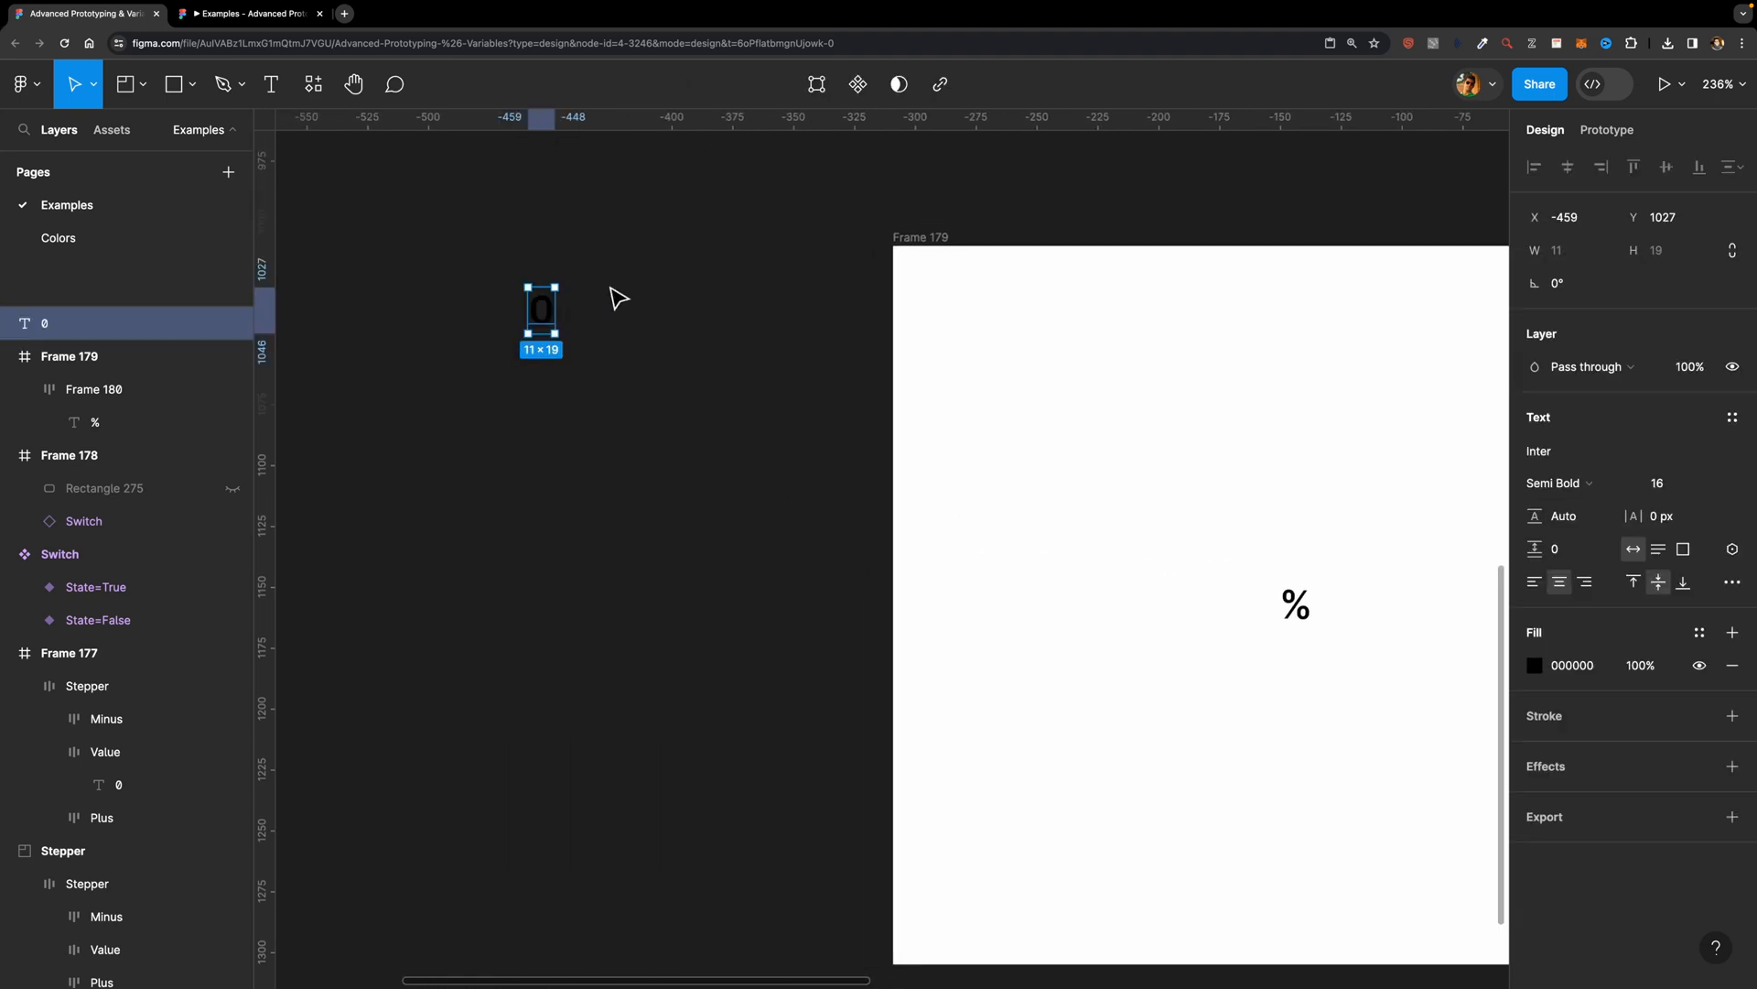
# Step: Change the fill of the loose "0" text to white, FFFFFF
pyautogui.hscroll(-2, 662, 370)
pyautogui.scroll(3, 662, 371)
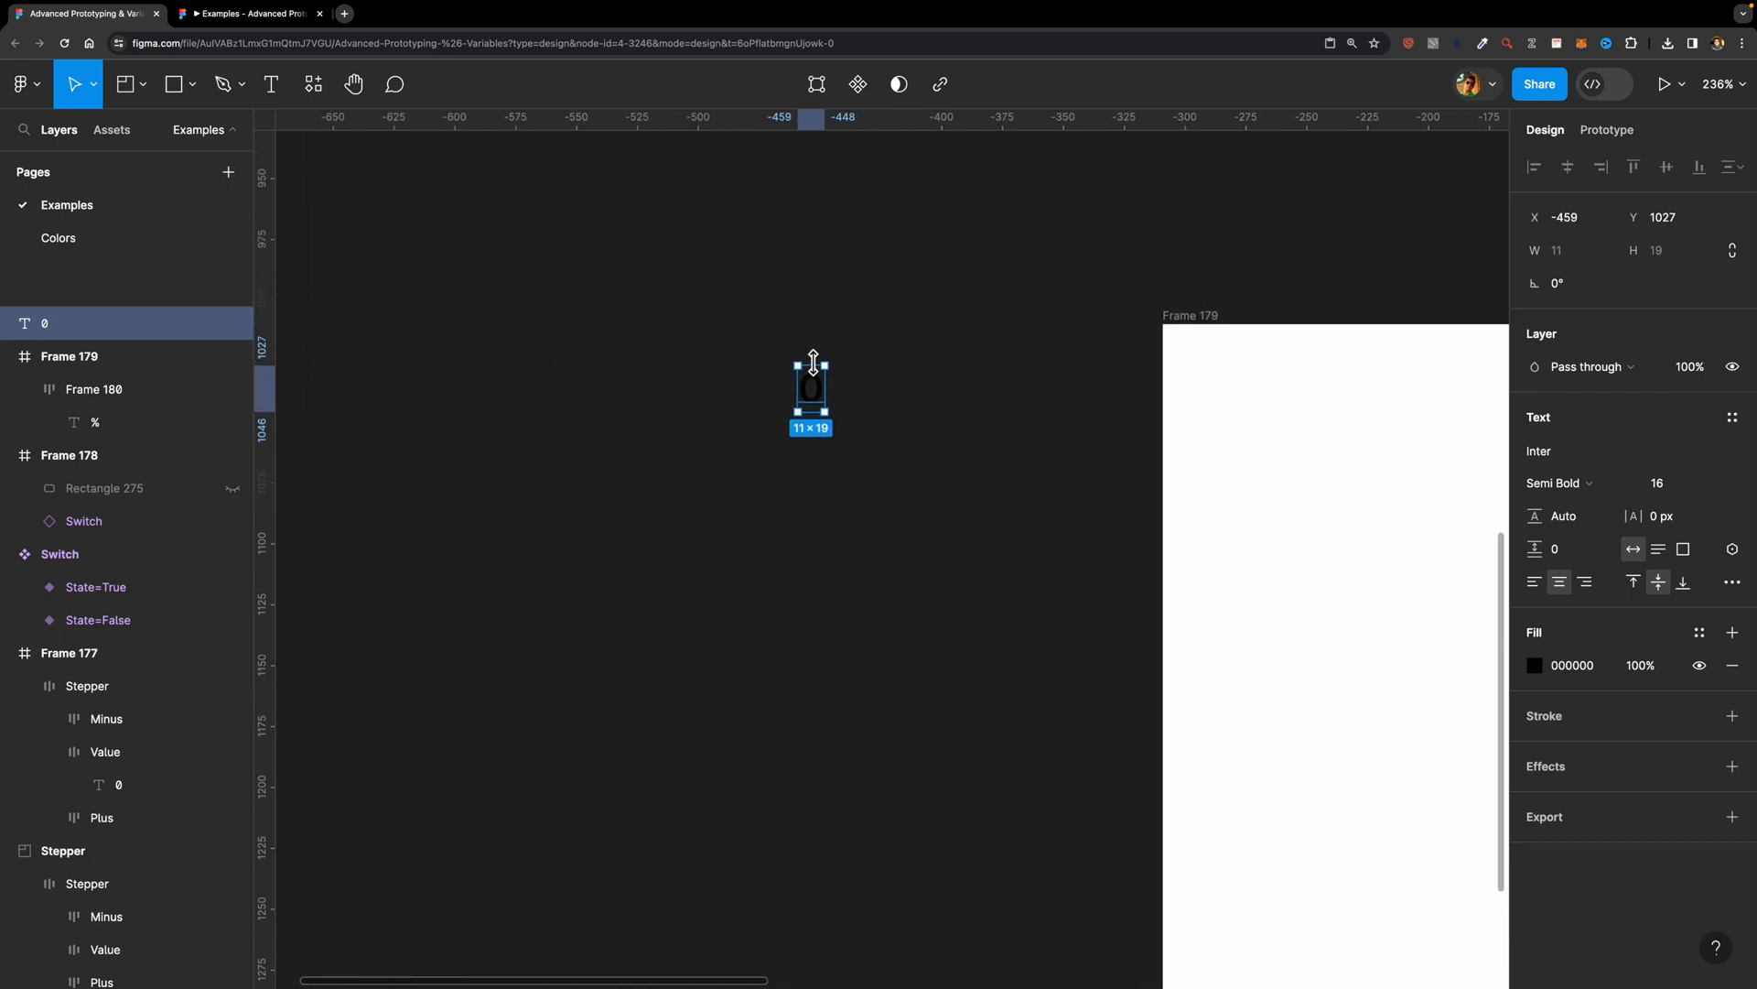
pyautogui.click(1535, 666)
pyautogui.moveTo(1319, 623); pyautogui.dragTo(1100, 347)
pyautogui.scroll(1, 834, 412)
# Step: Duplicate the white "0" text and place the copy directly below the original with a gap of 10
pyautogui.press('super+d')
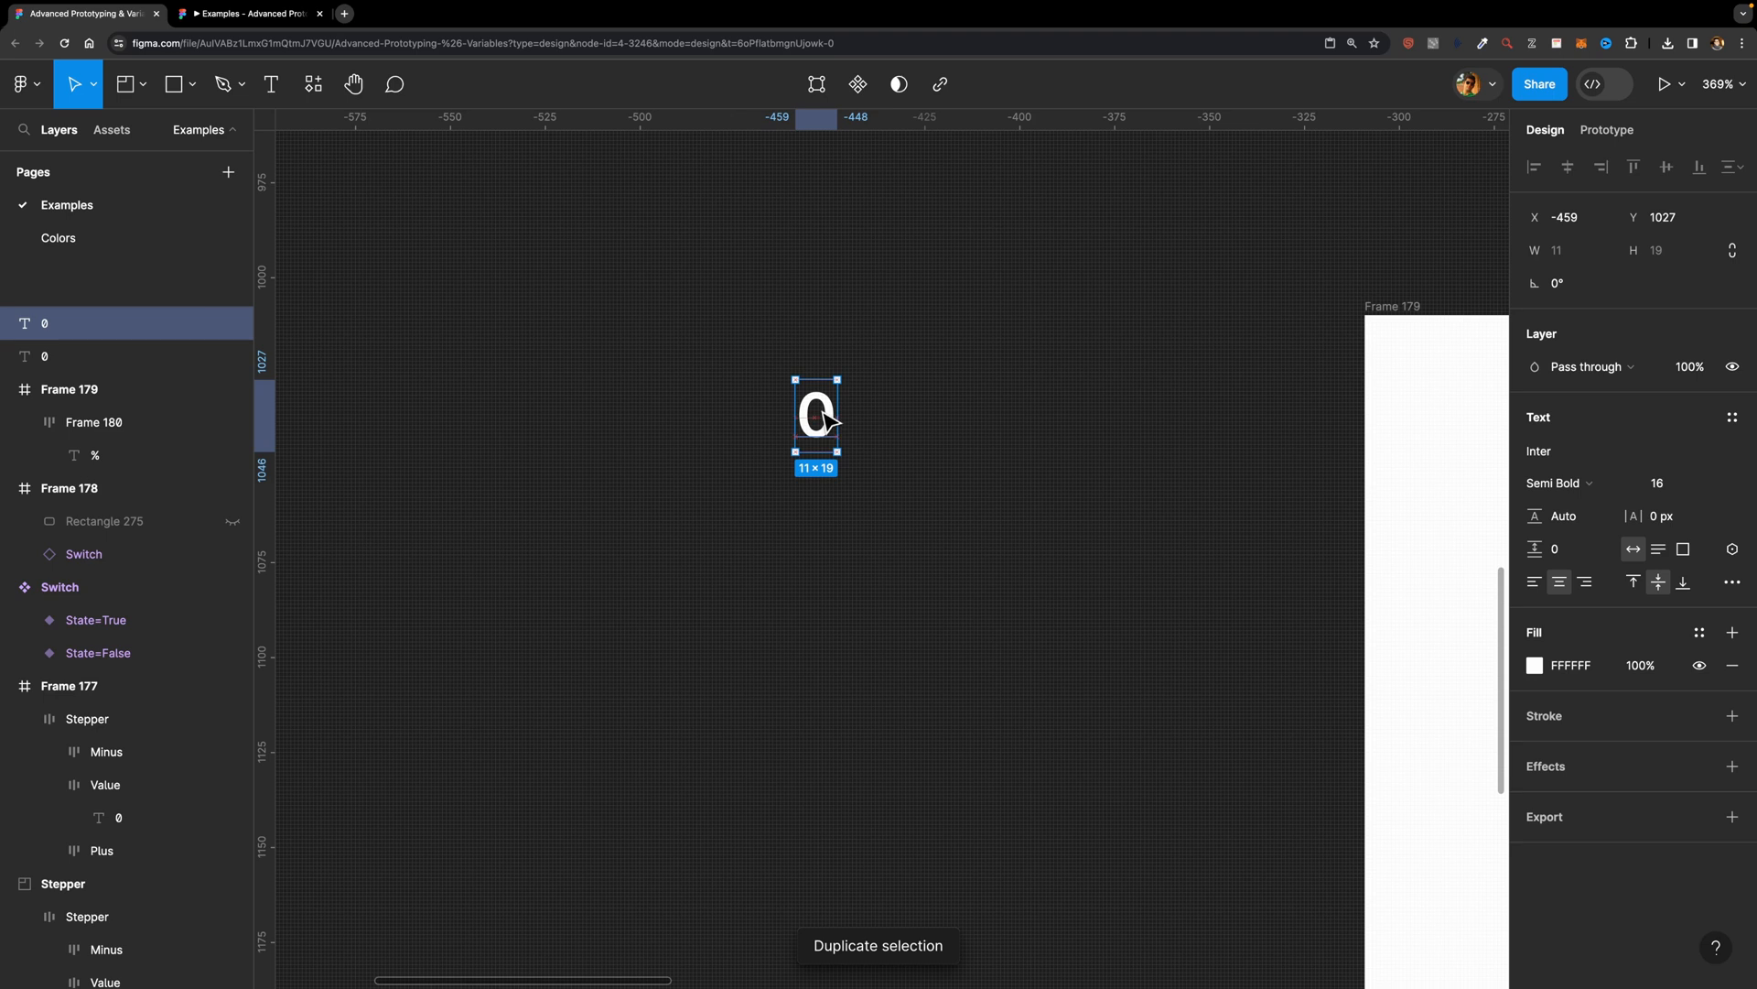
pyautogui.moveTo(840, 421); pyautogui.dragTo(835, 534)
pyautogui.scroll(1, 837, 536)
pyautogui.click(949, 361)
# Step: Turn the two white "0" texts into a component set
pyautogui.moveTo(953, 325); pyautogui.dragTo(726, 616)
pyautogui.click(871, 89)
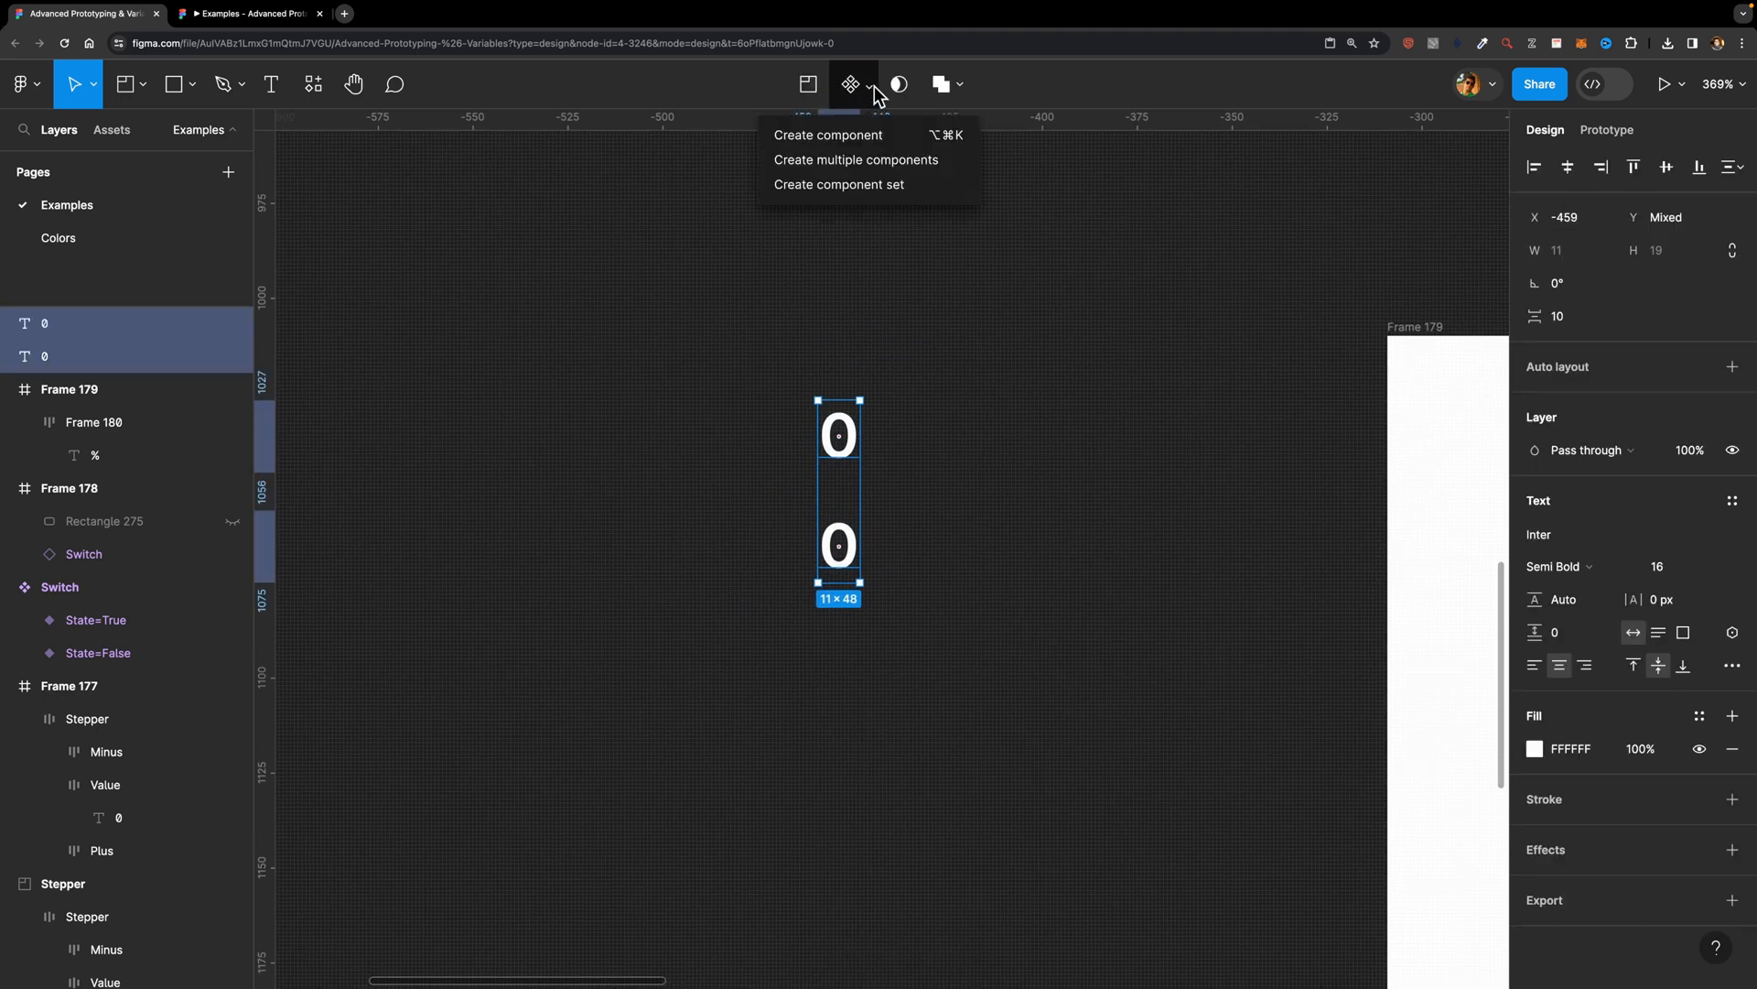
pyautogui.click(835, 185)
pyautogui.scroll(-1, 842, 200)
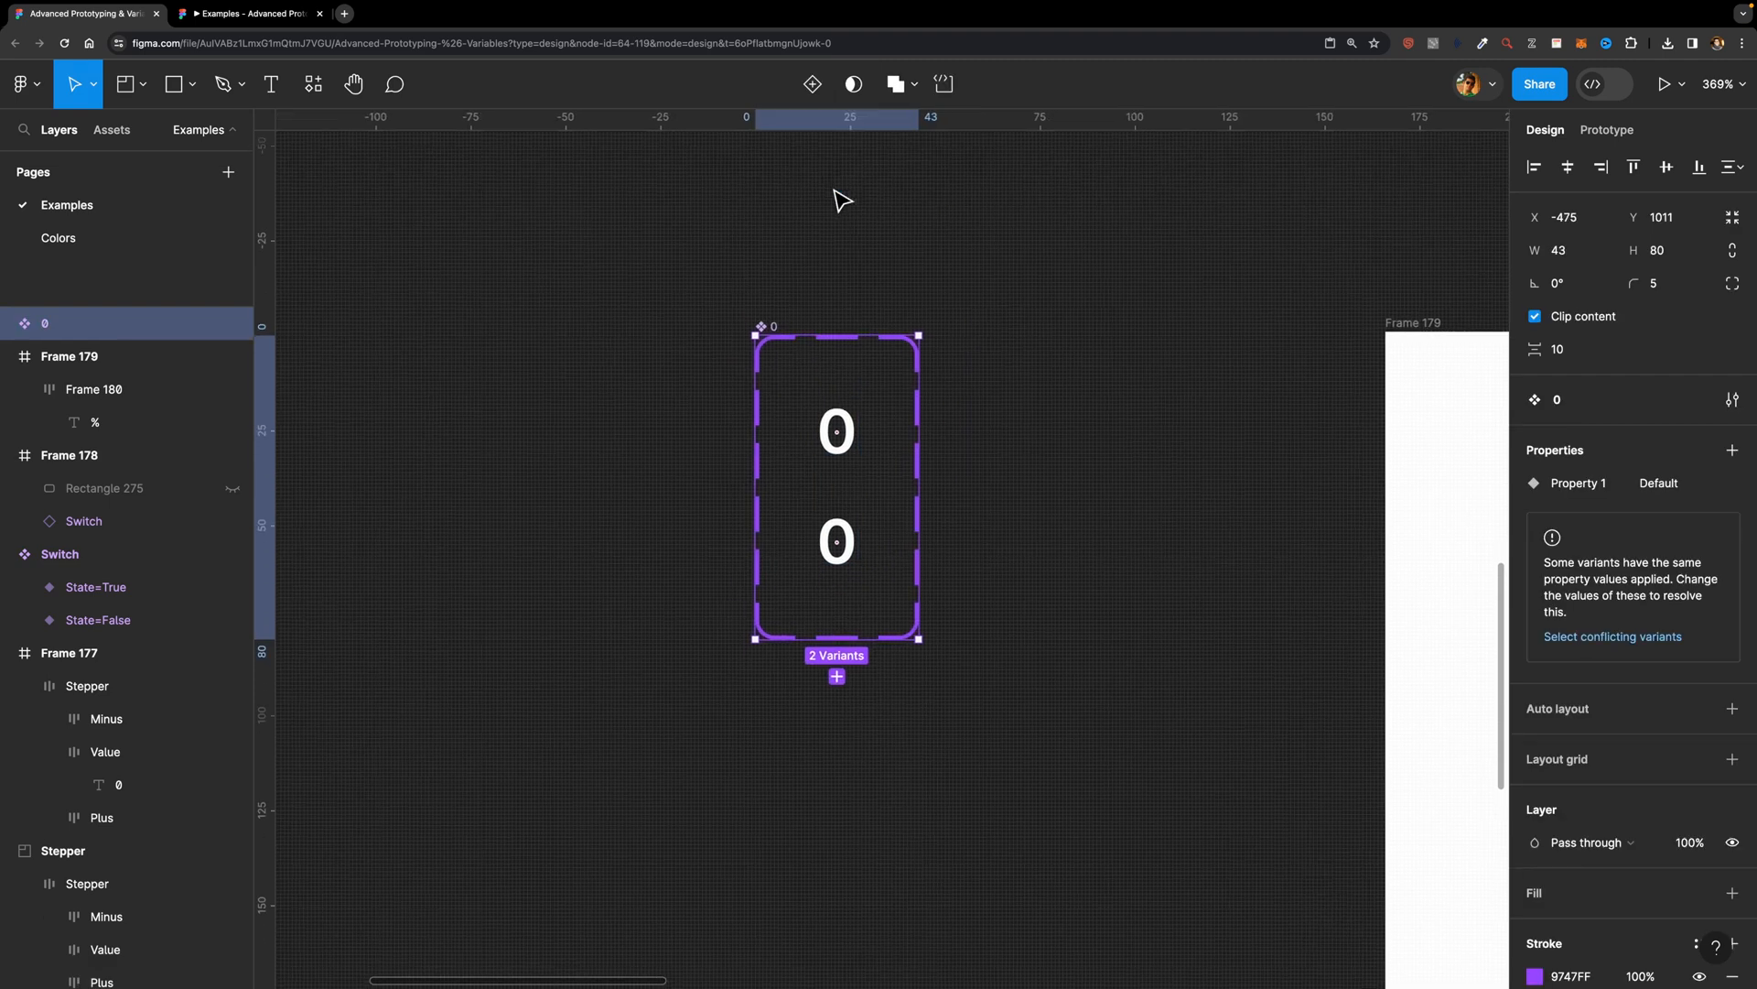
# Step: Set Property 1 of the lower "0" variant to "Two"
pyautogui.click(837, 437)
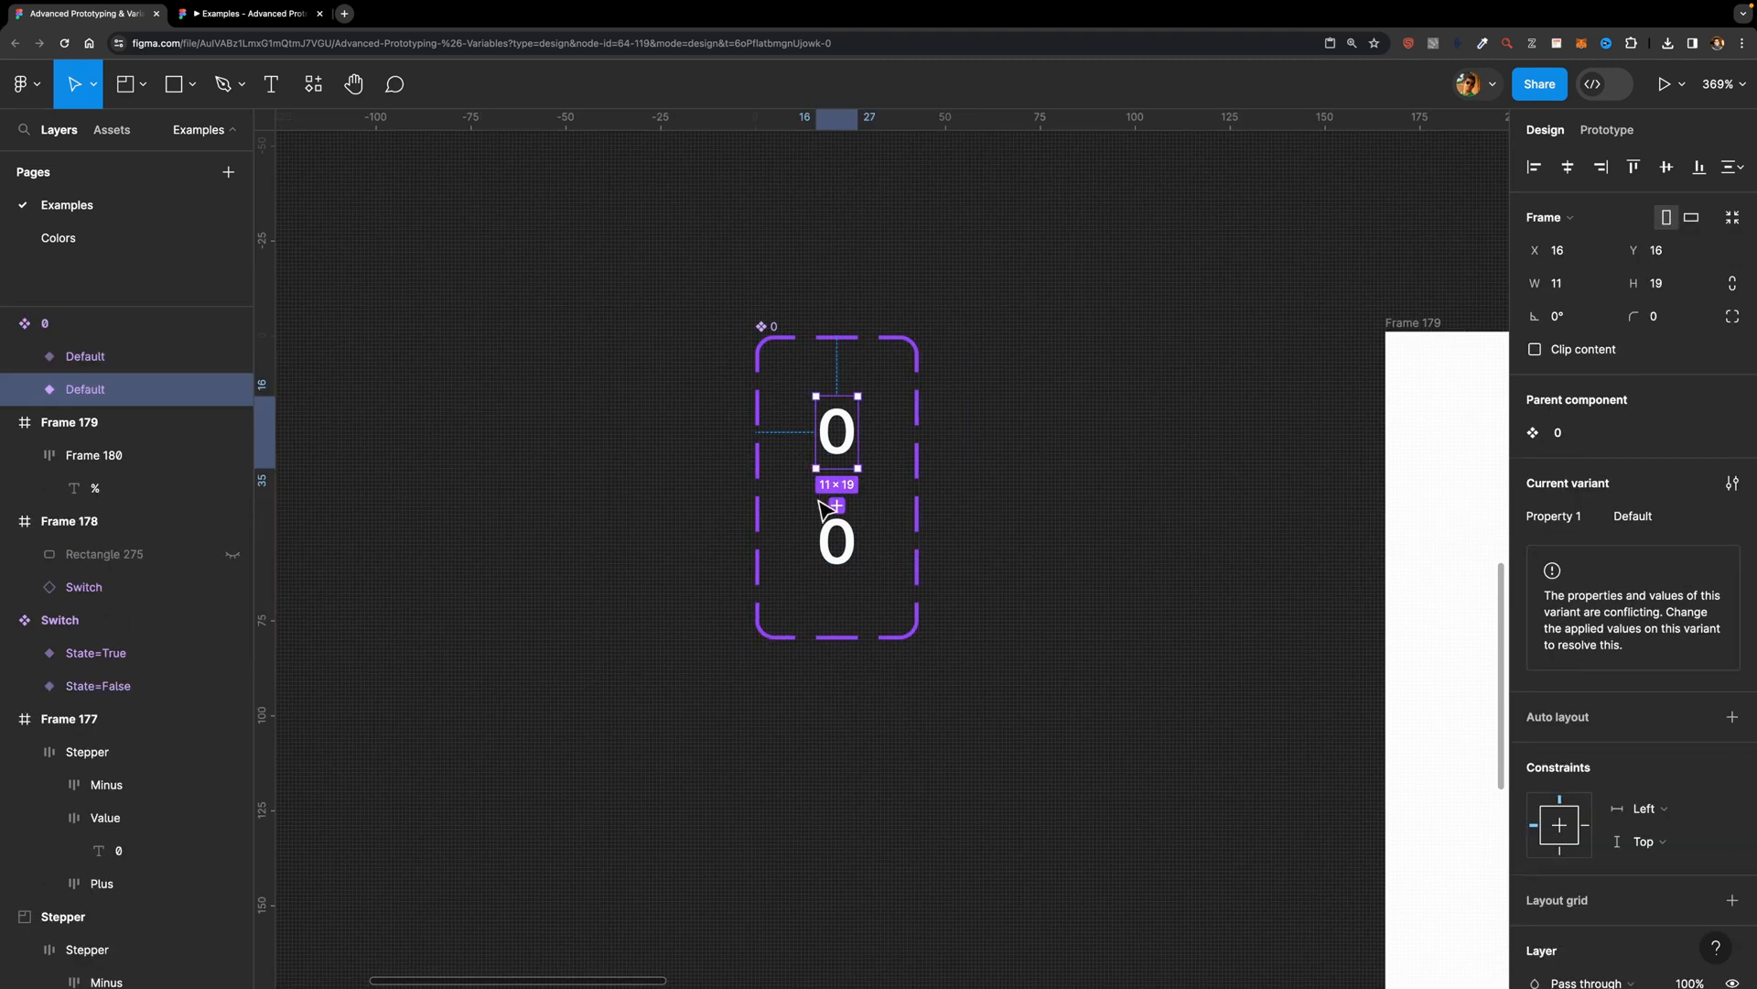
pyautogui.click(836, 531)
pyautogui.scroll(1, 843, 510)
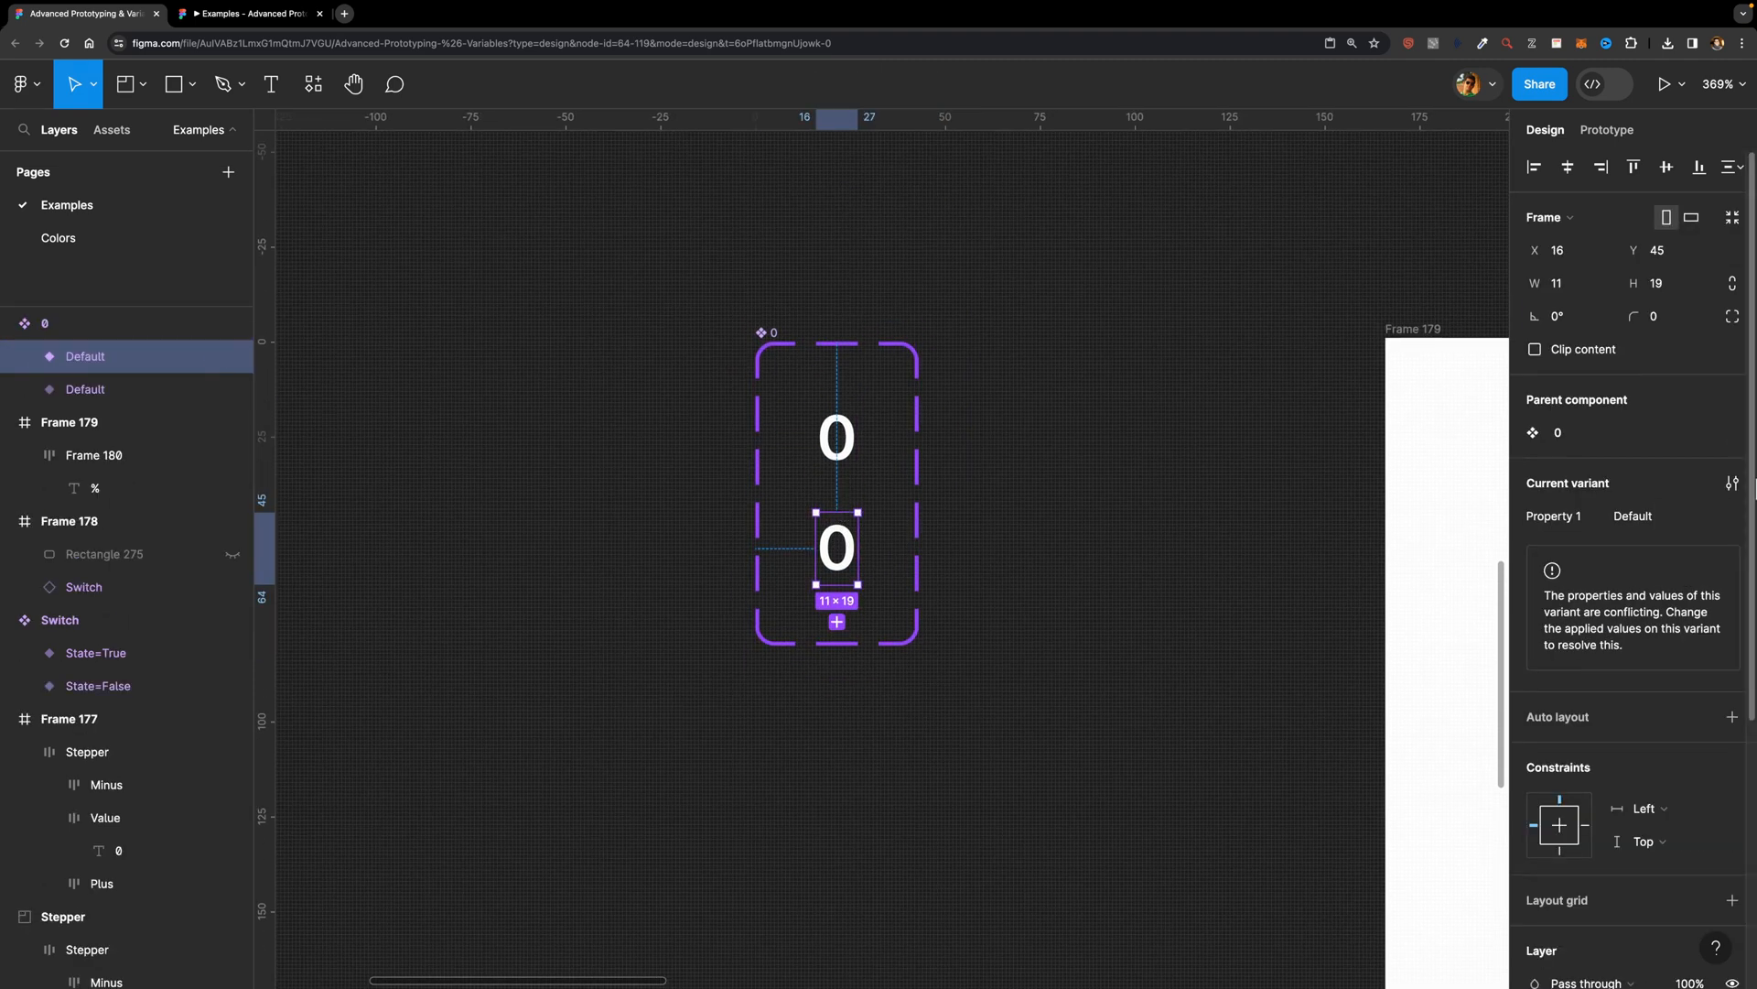
pyautogui.click(1656, 523)
pyautogui.write('Two')
pyautogui.press('Return')
pyautogui.press('Escape')
# Step: Set Property 1 of the upper "0" variant to "One"
pyautogui.click(831, 438)
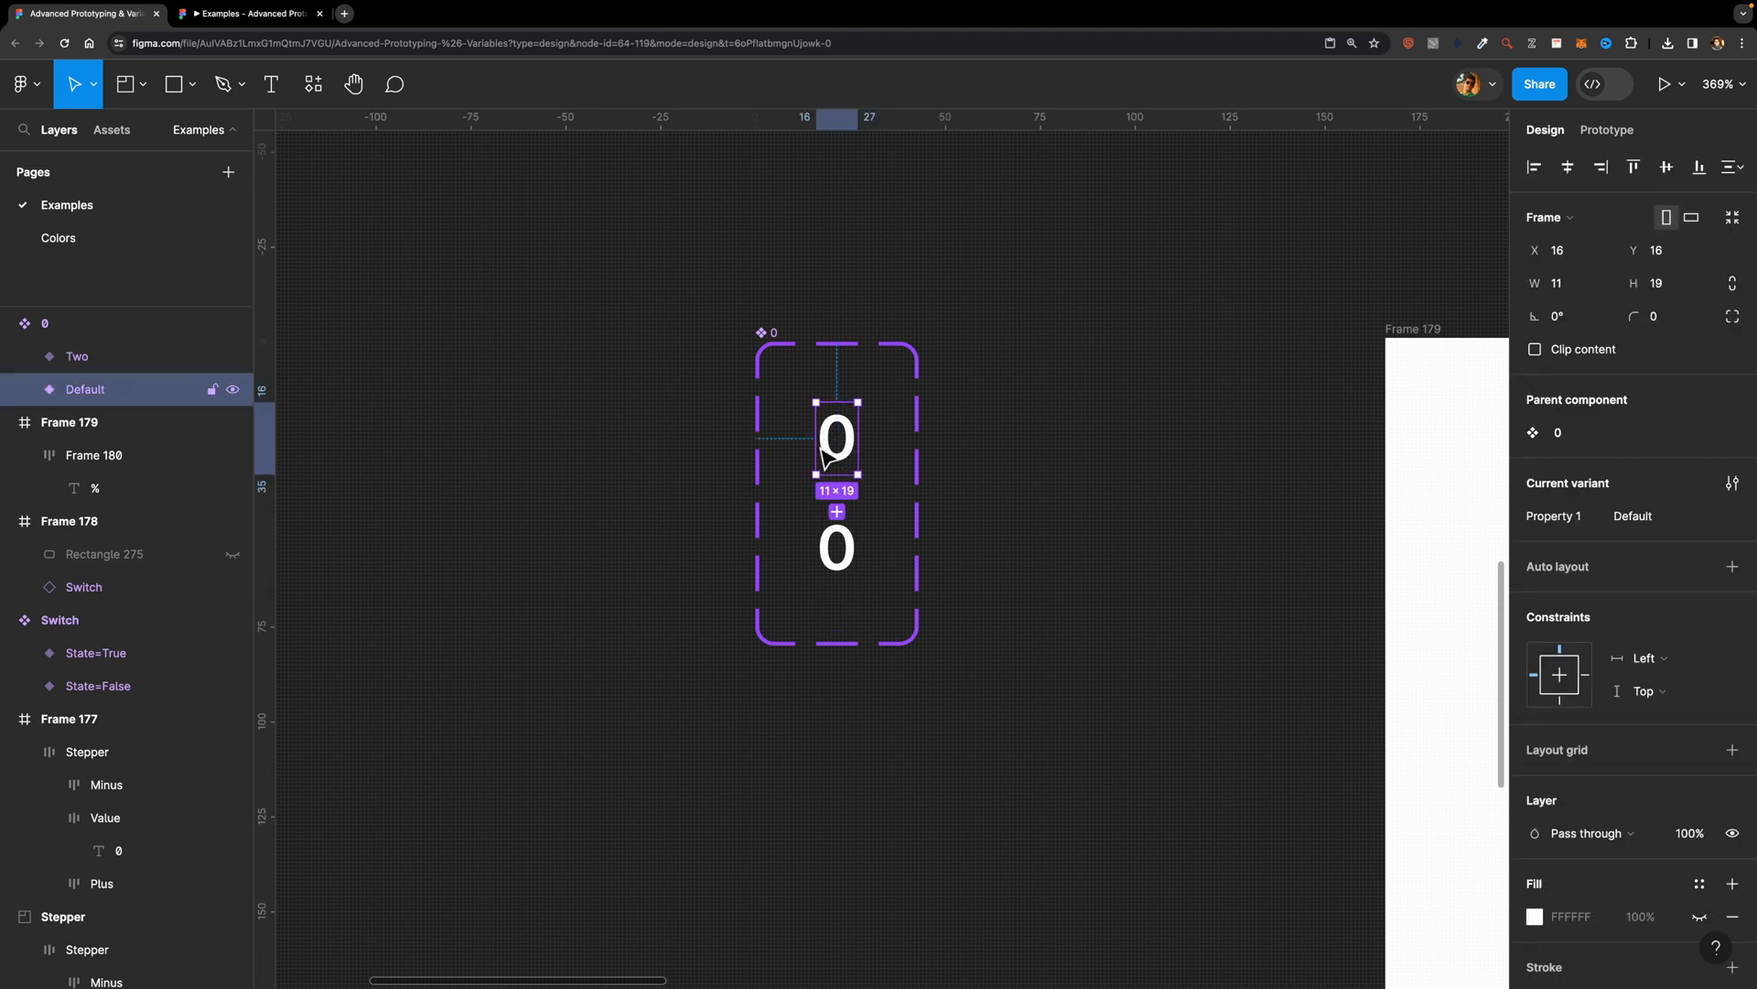
pyautogui.click(1684, 518)
pyautogui.write('0')
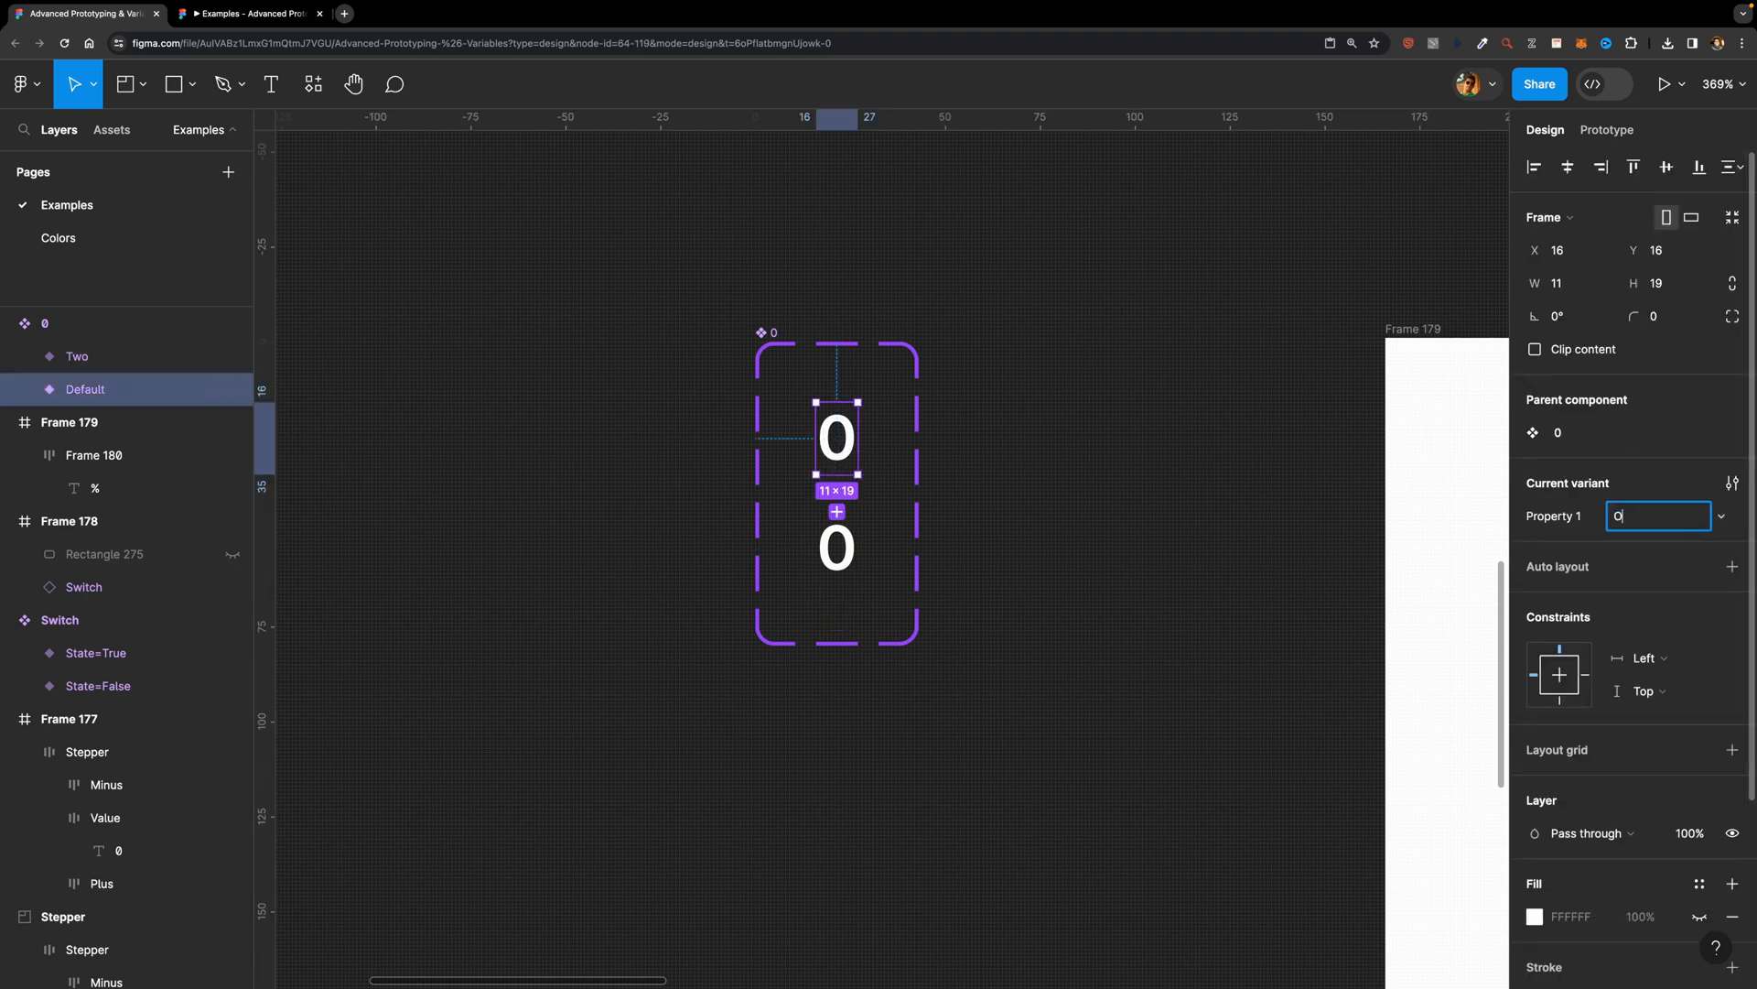
pyautogui.press('Return')
pyautogui.press('Escape')
# Step: Add a prototype interaction from variant One that changes to Two, triggered after a delay of 1 ms
pyautogui.click(832, 426)
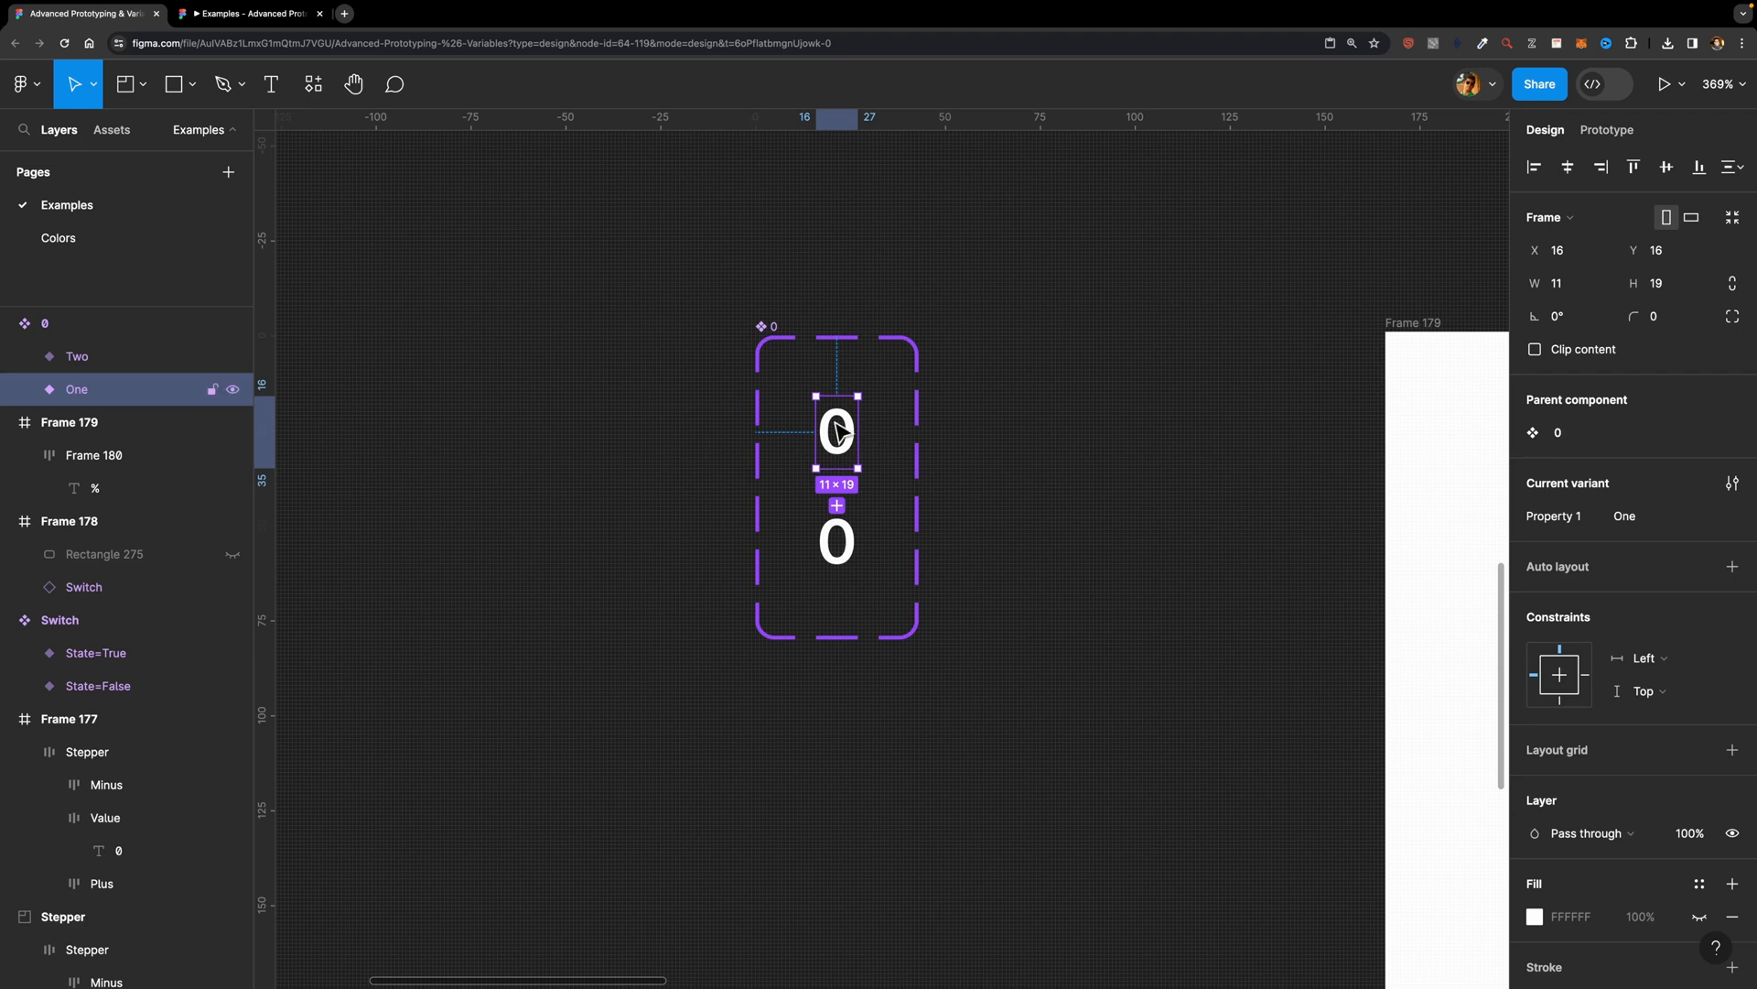
pyautogui.click(1600, 131)
pyautogui.moveTo(865, 439)
pyautogui.moveTo(859, 432); pyautogui.dragTo(841, 540)
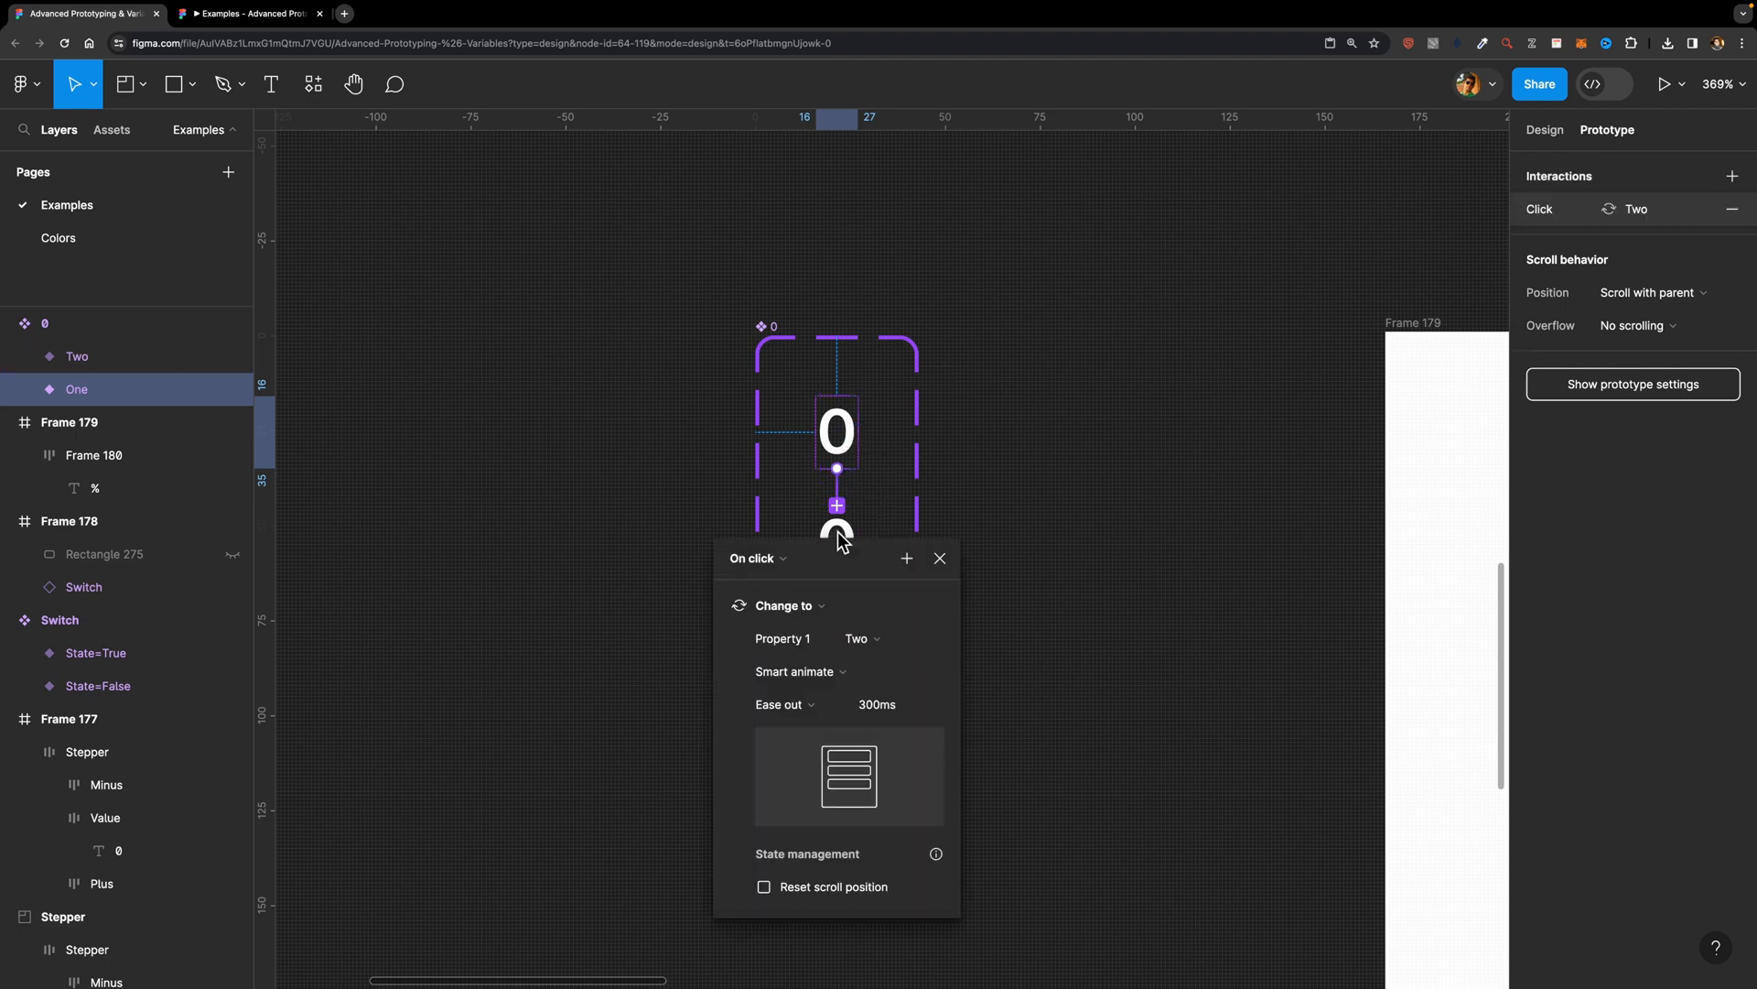
pyautogui.click(750, 560)
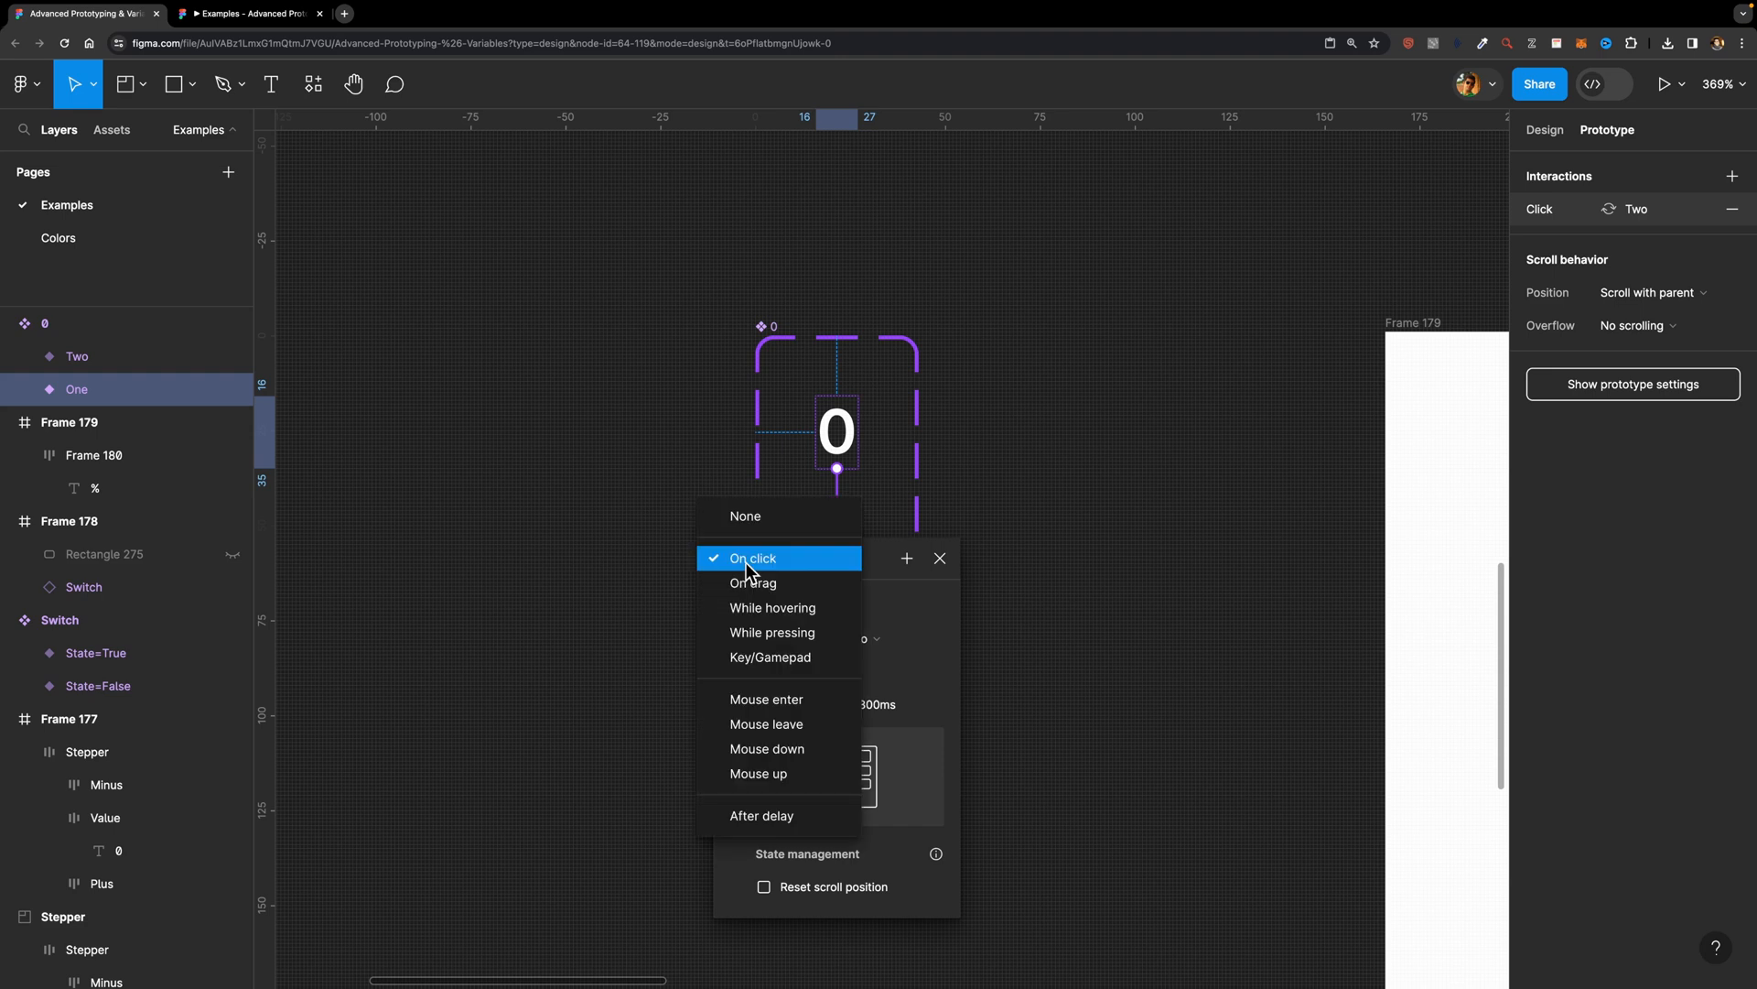
pyautogui.click(761, 817)
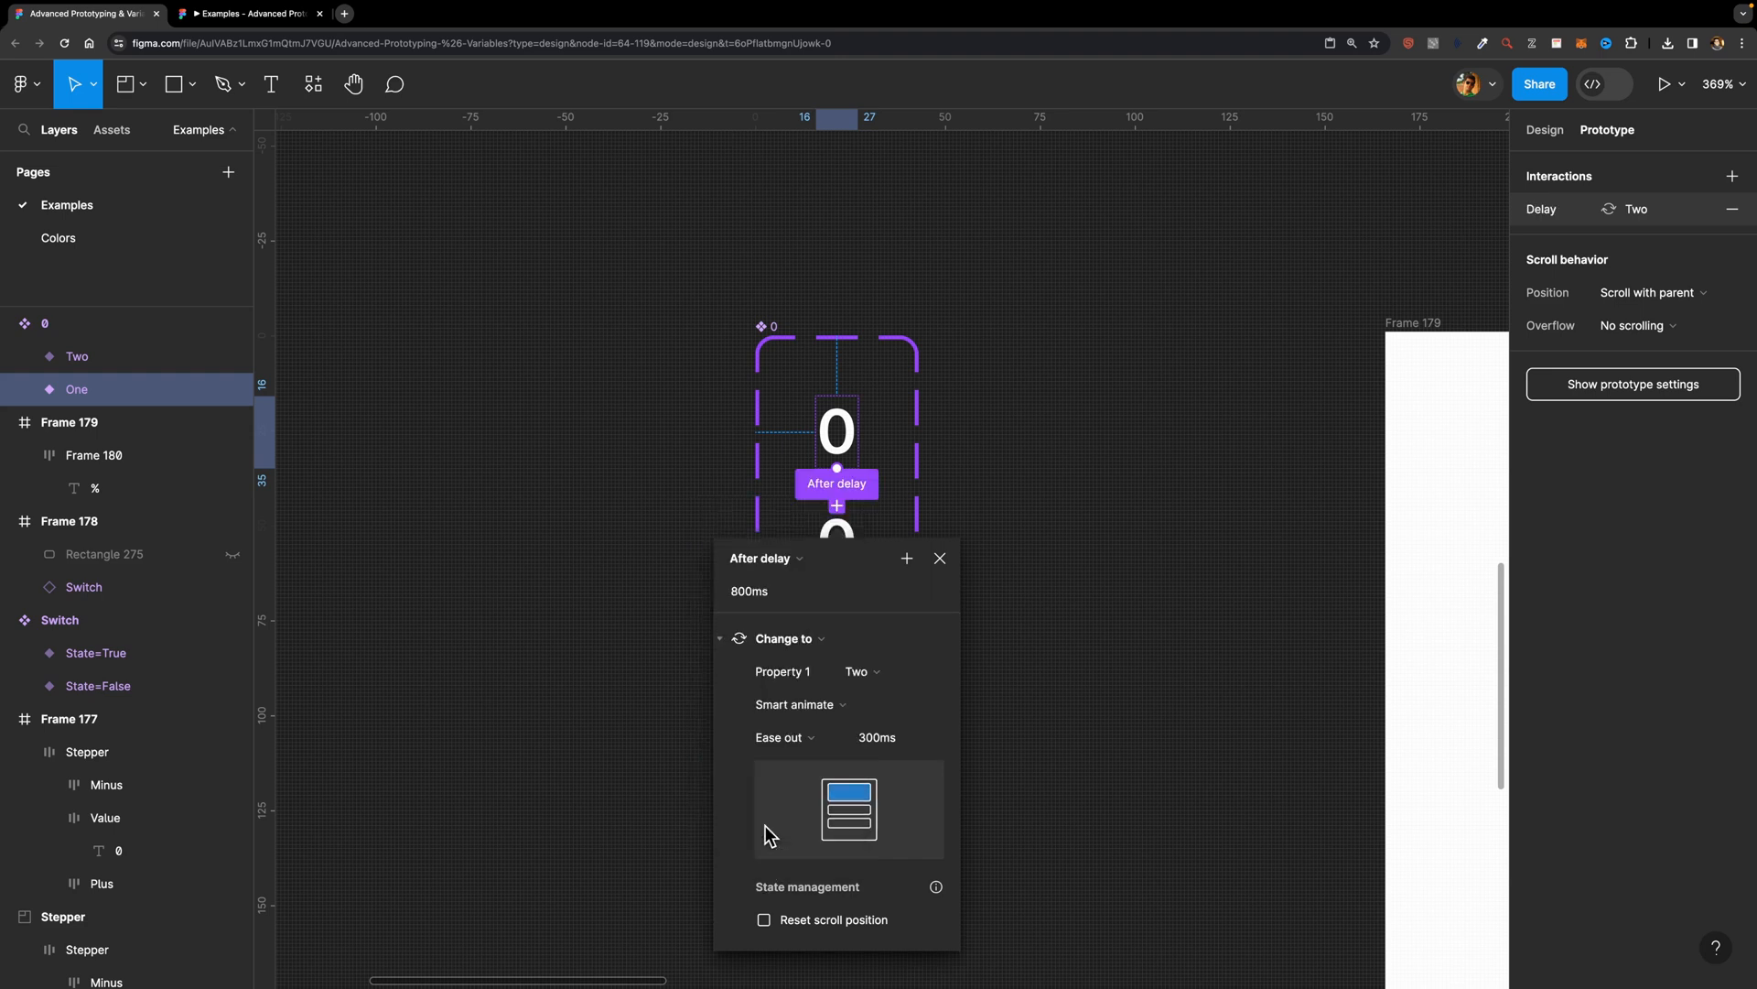
pyautogui.click(781, 595)
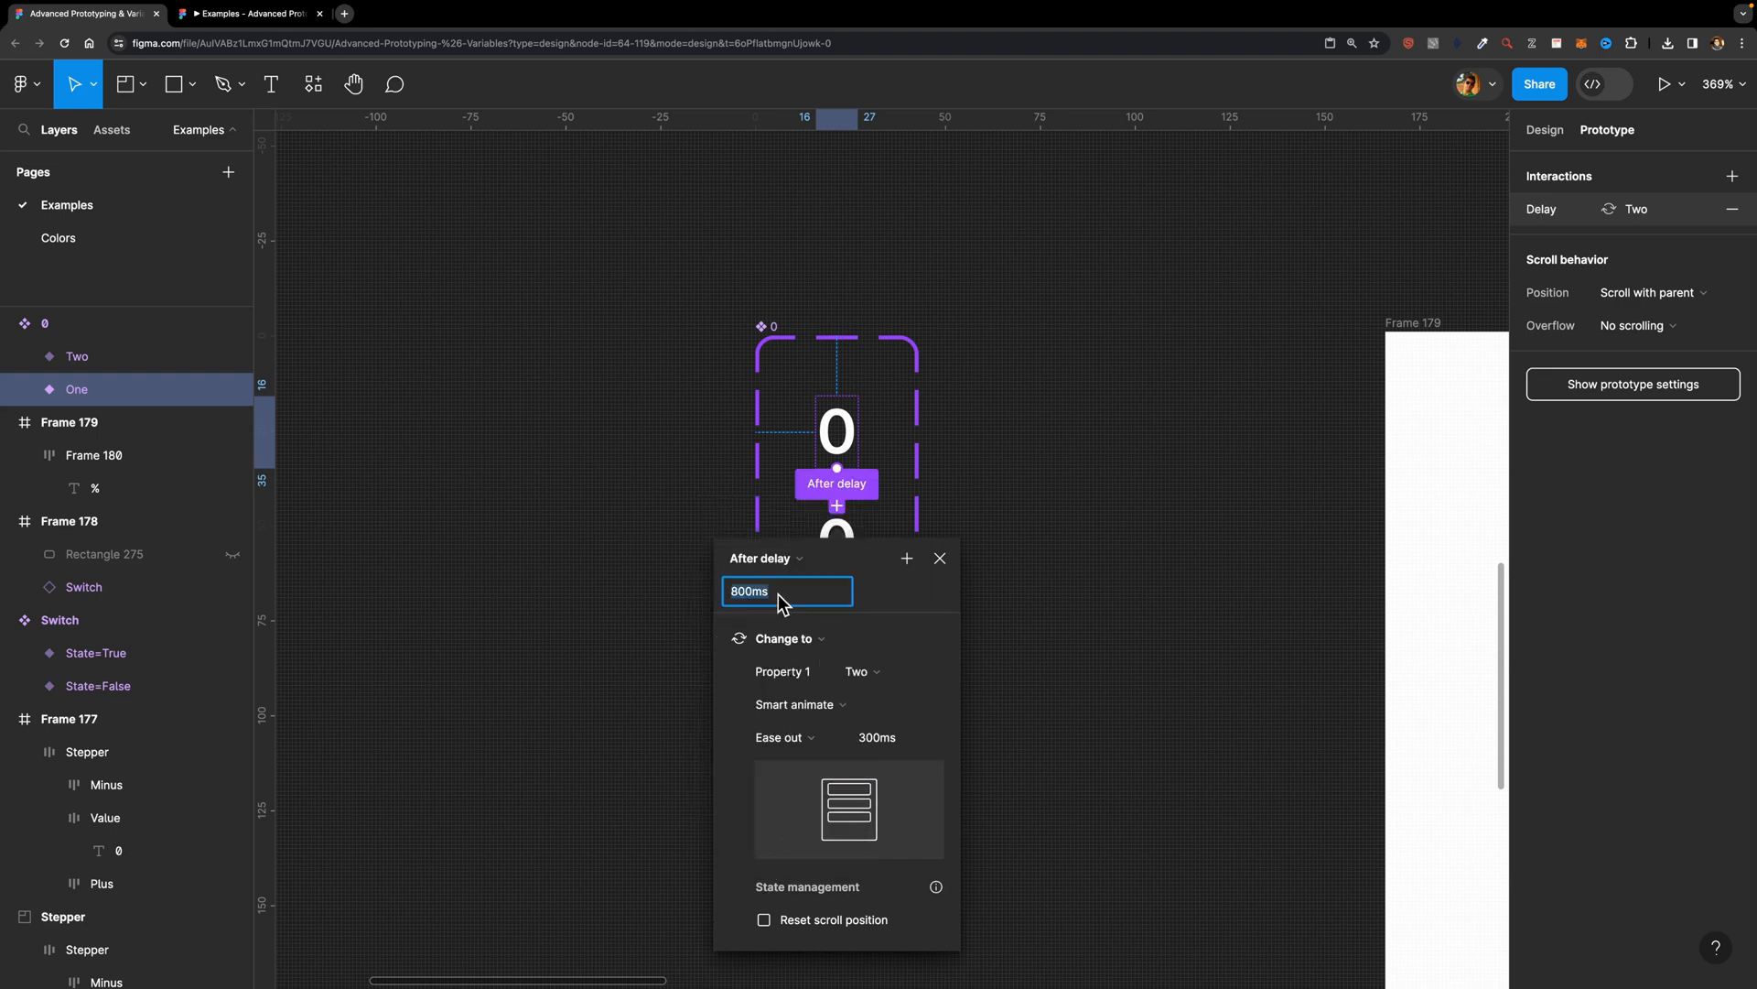
pyautogui.write('1')
pyautogui.press('Return')
# Step: Set the animation of the One-to-Two interaction to Instant and close its settings
pyautogui.scroll(-5, 801, 586)
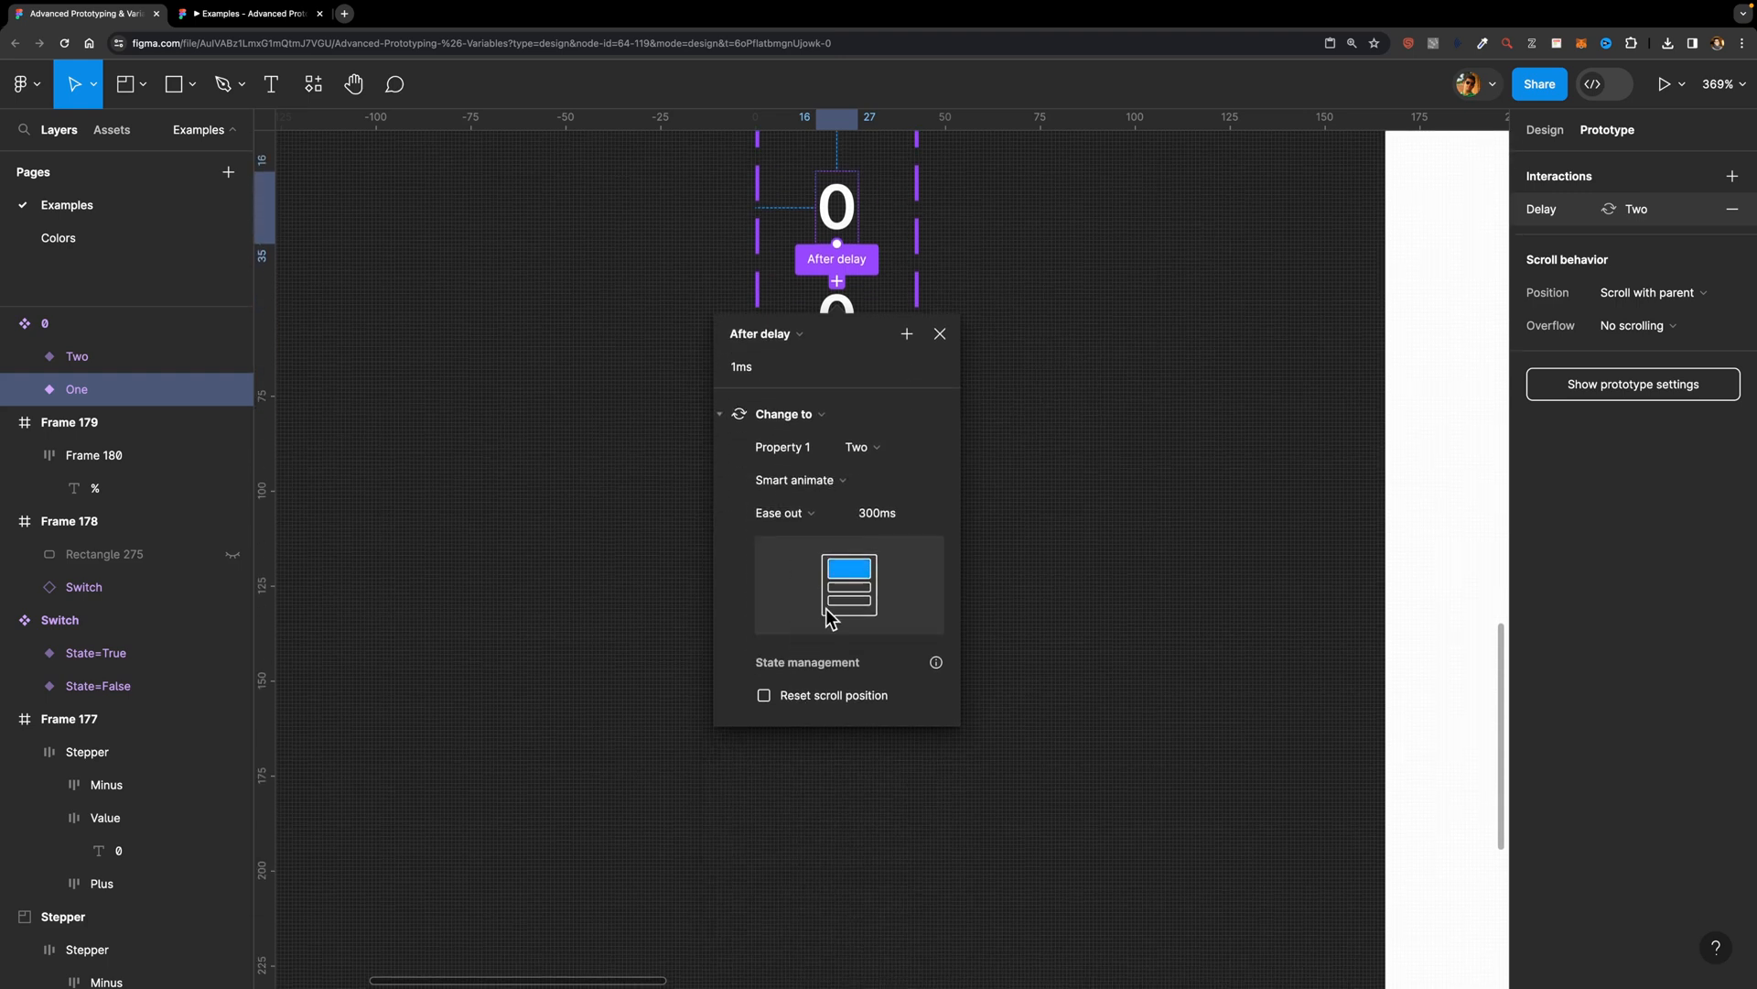
pyautogui.click(824, 489)
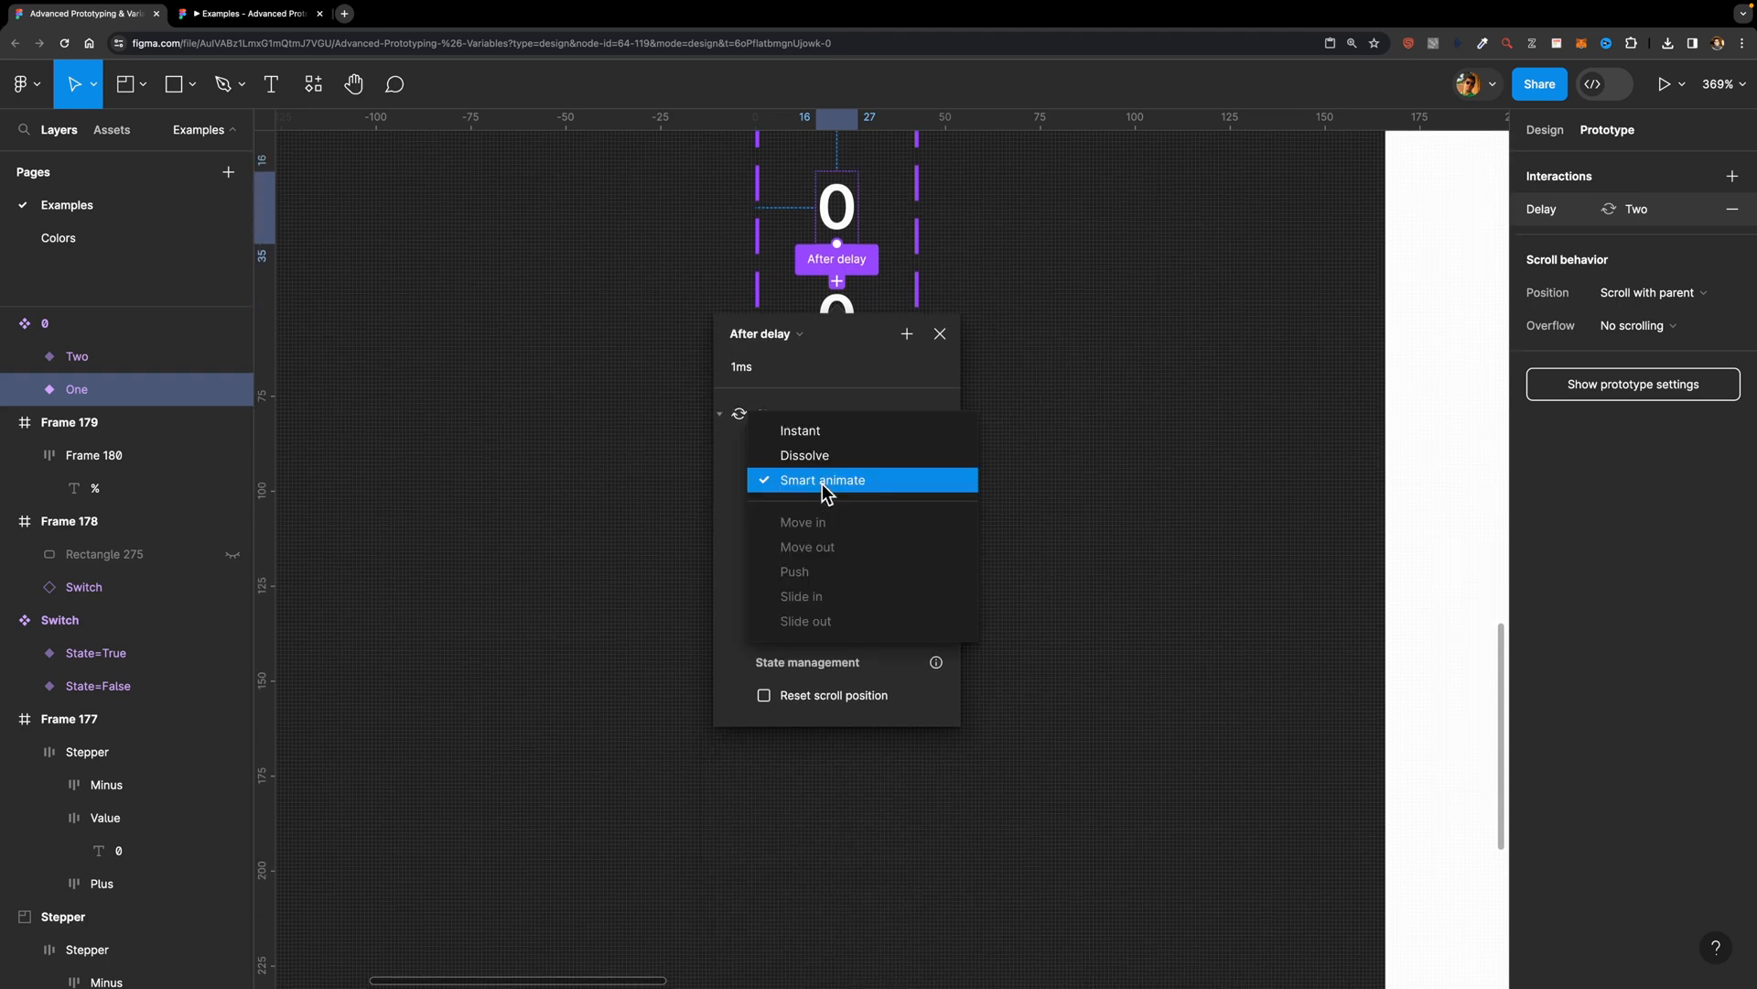
pyautogui.click(836, 439)
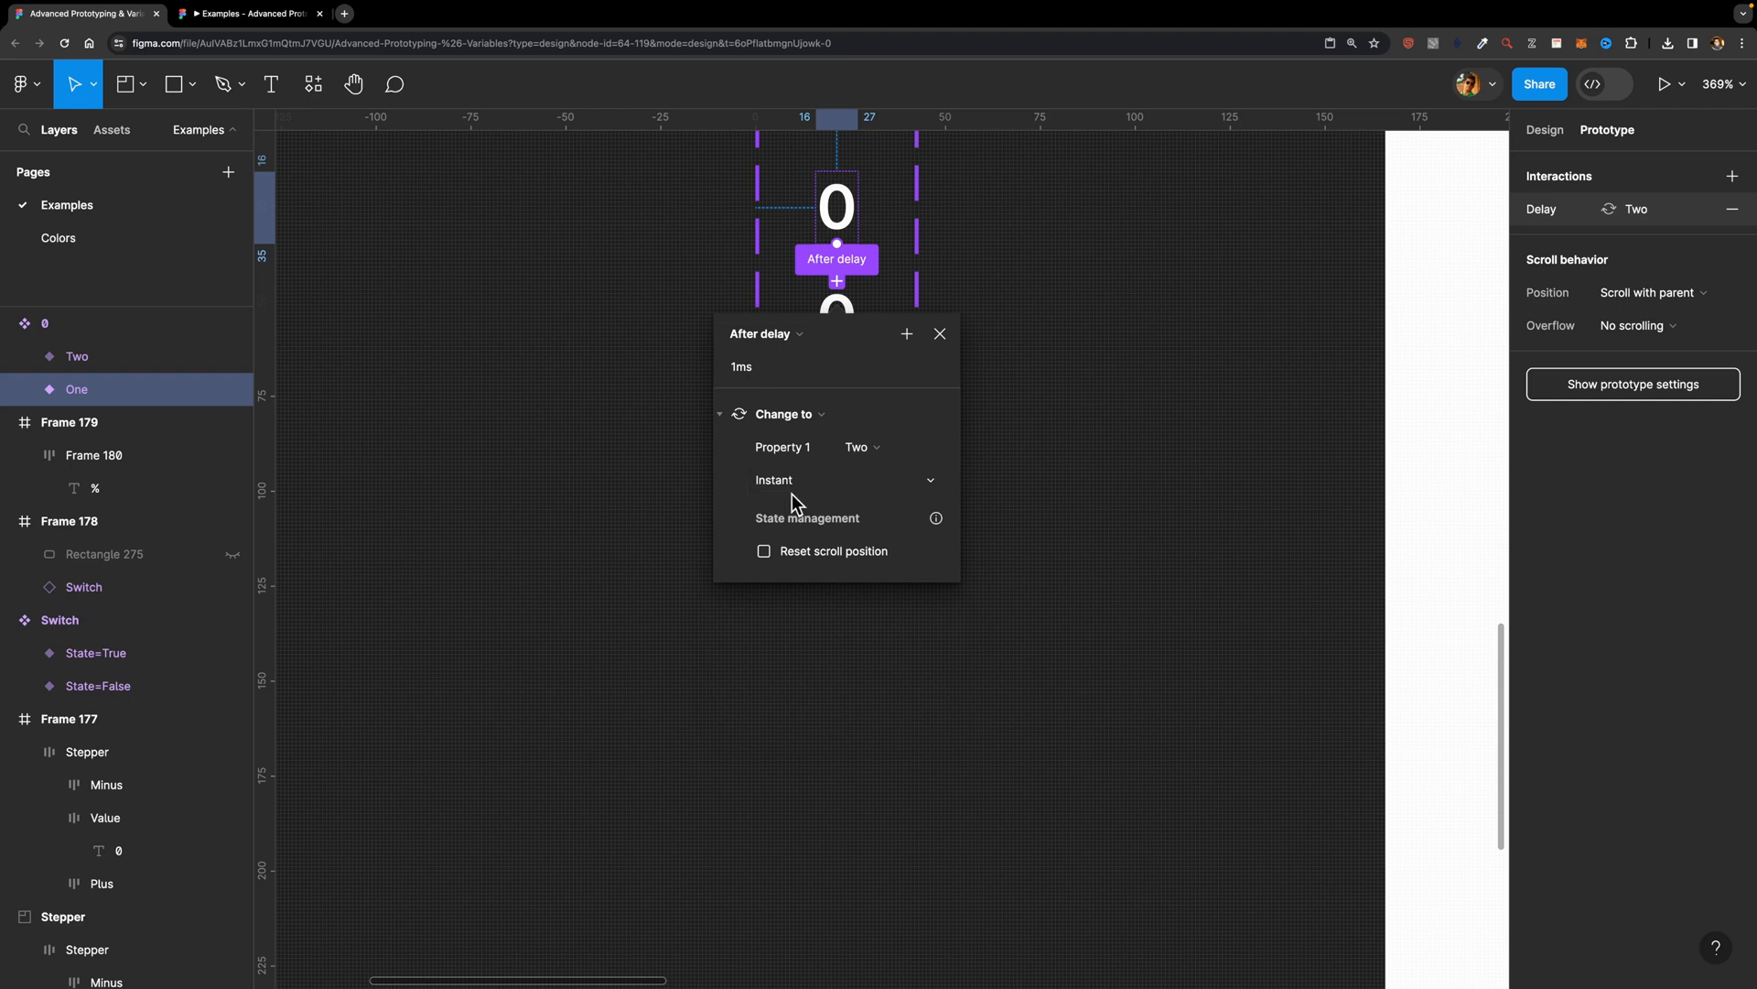
pyautogui.click(907, 334)
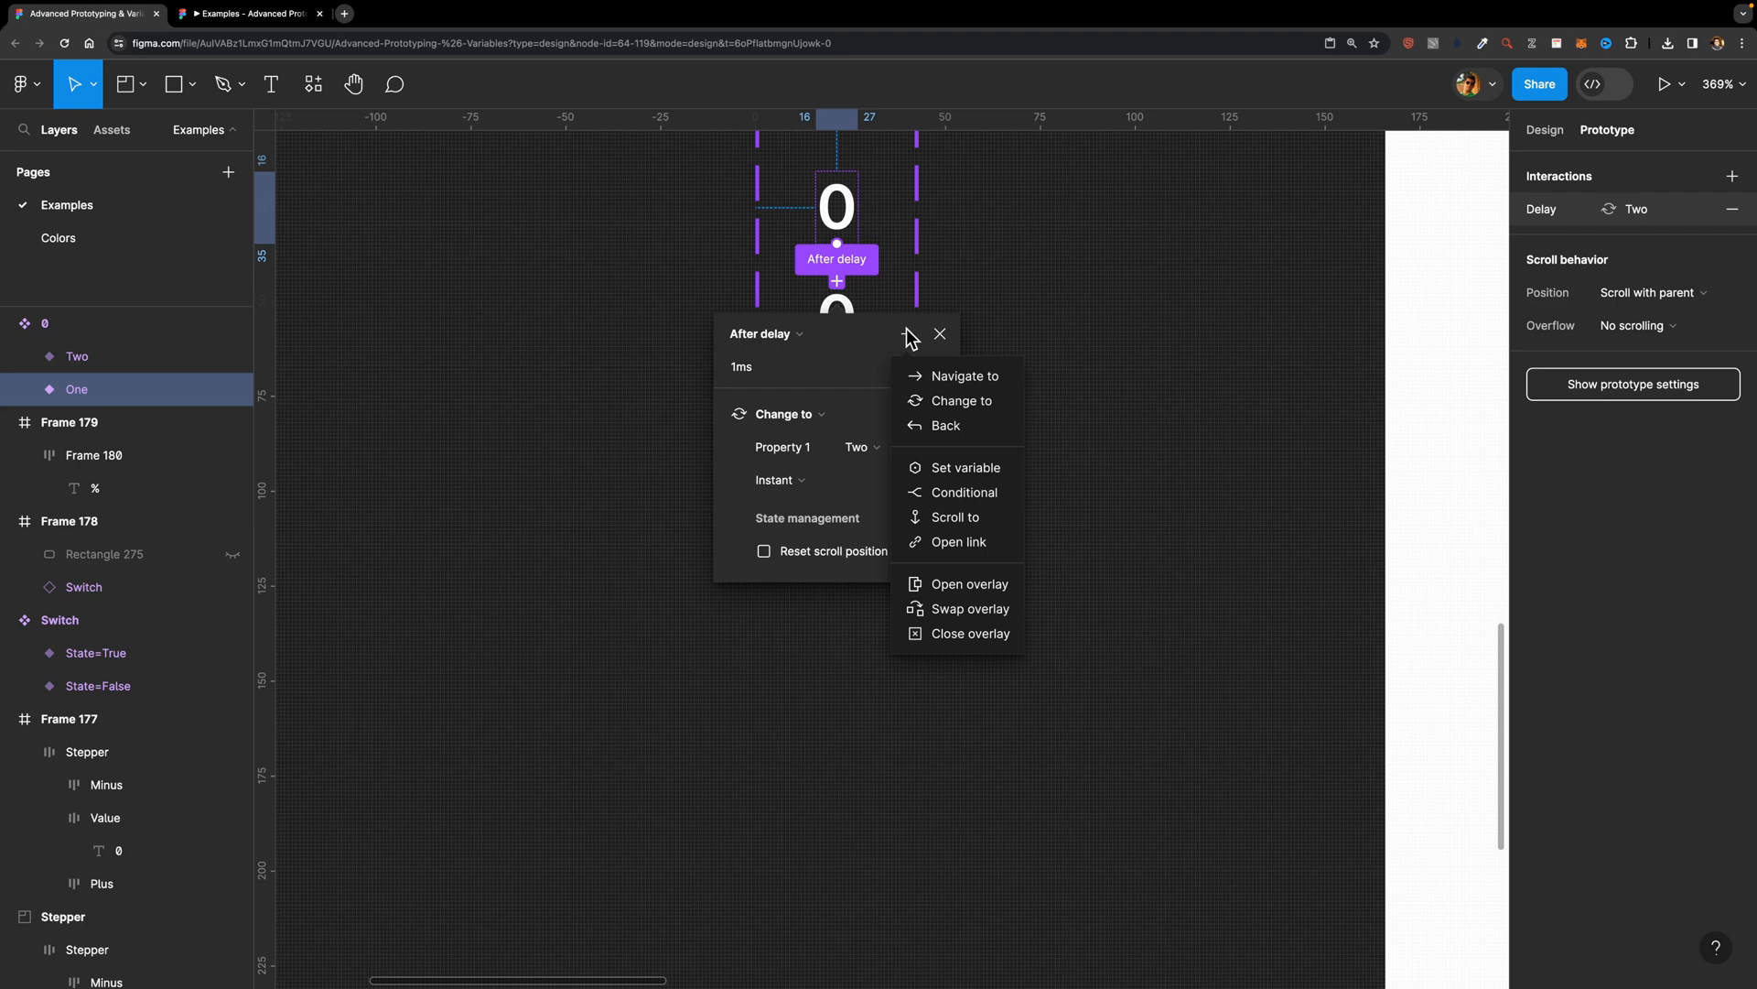
pyautogui.click(986, 245)
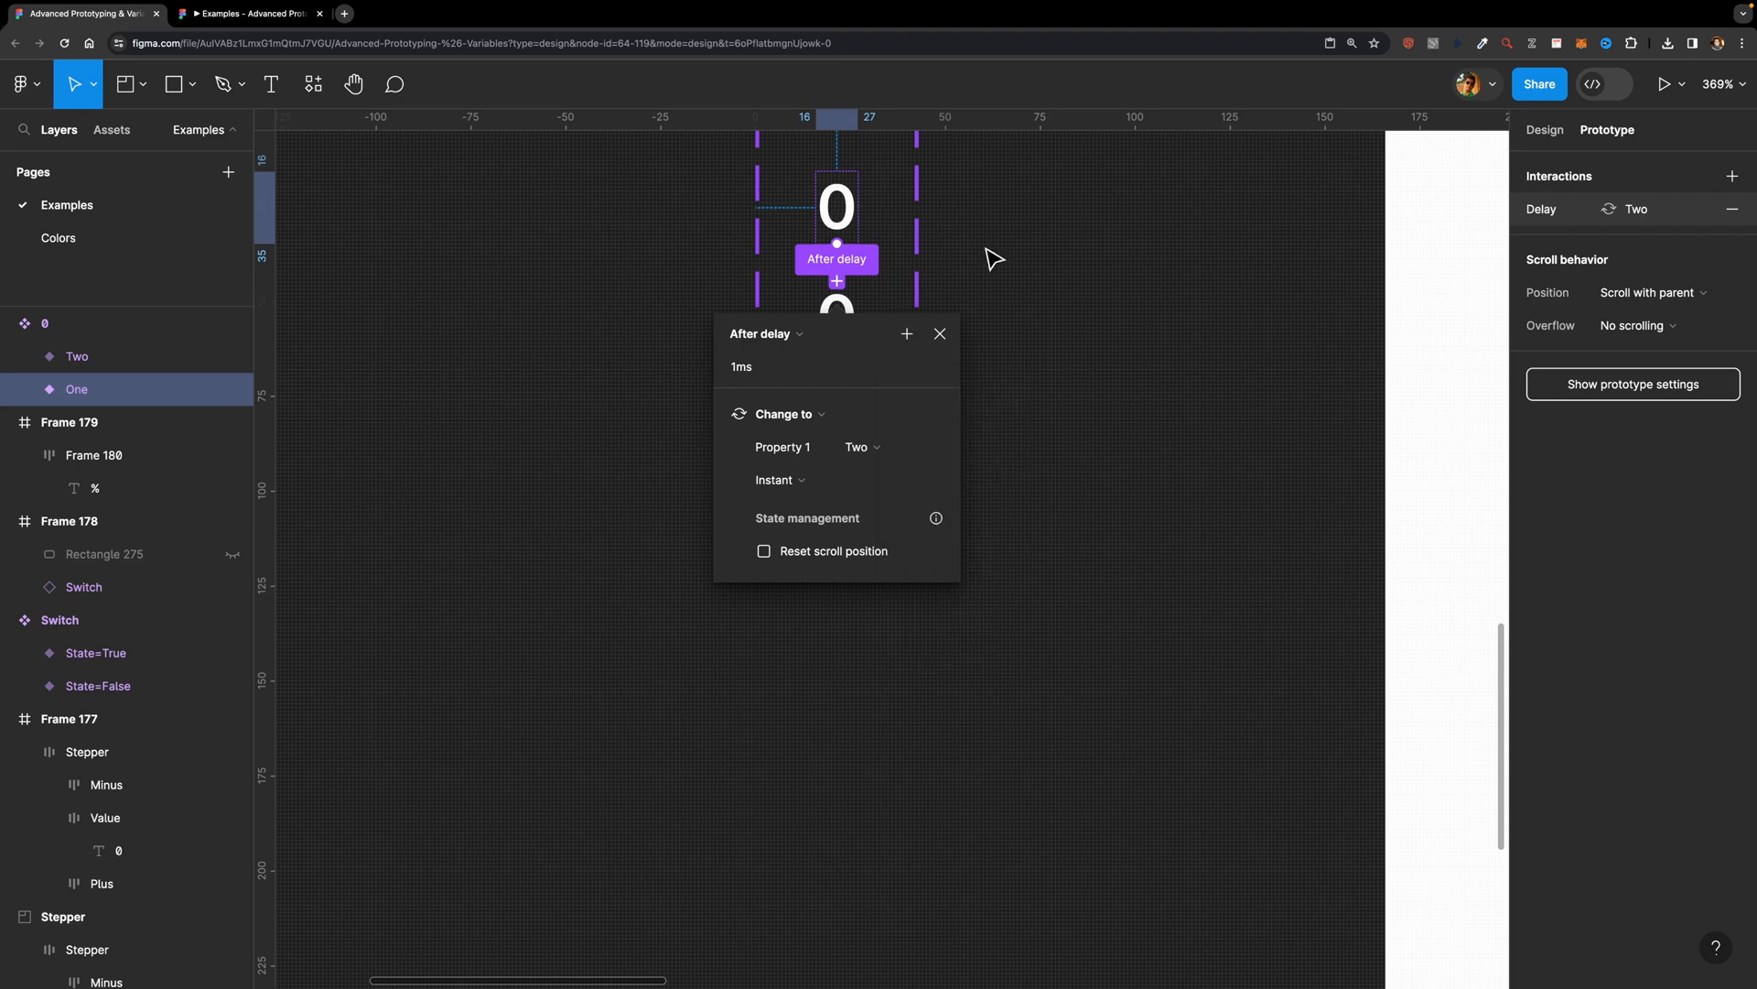
pyautogui.click(1005, 306)
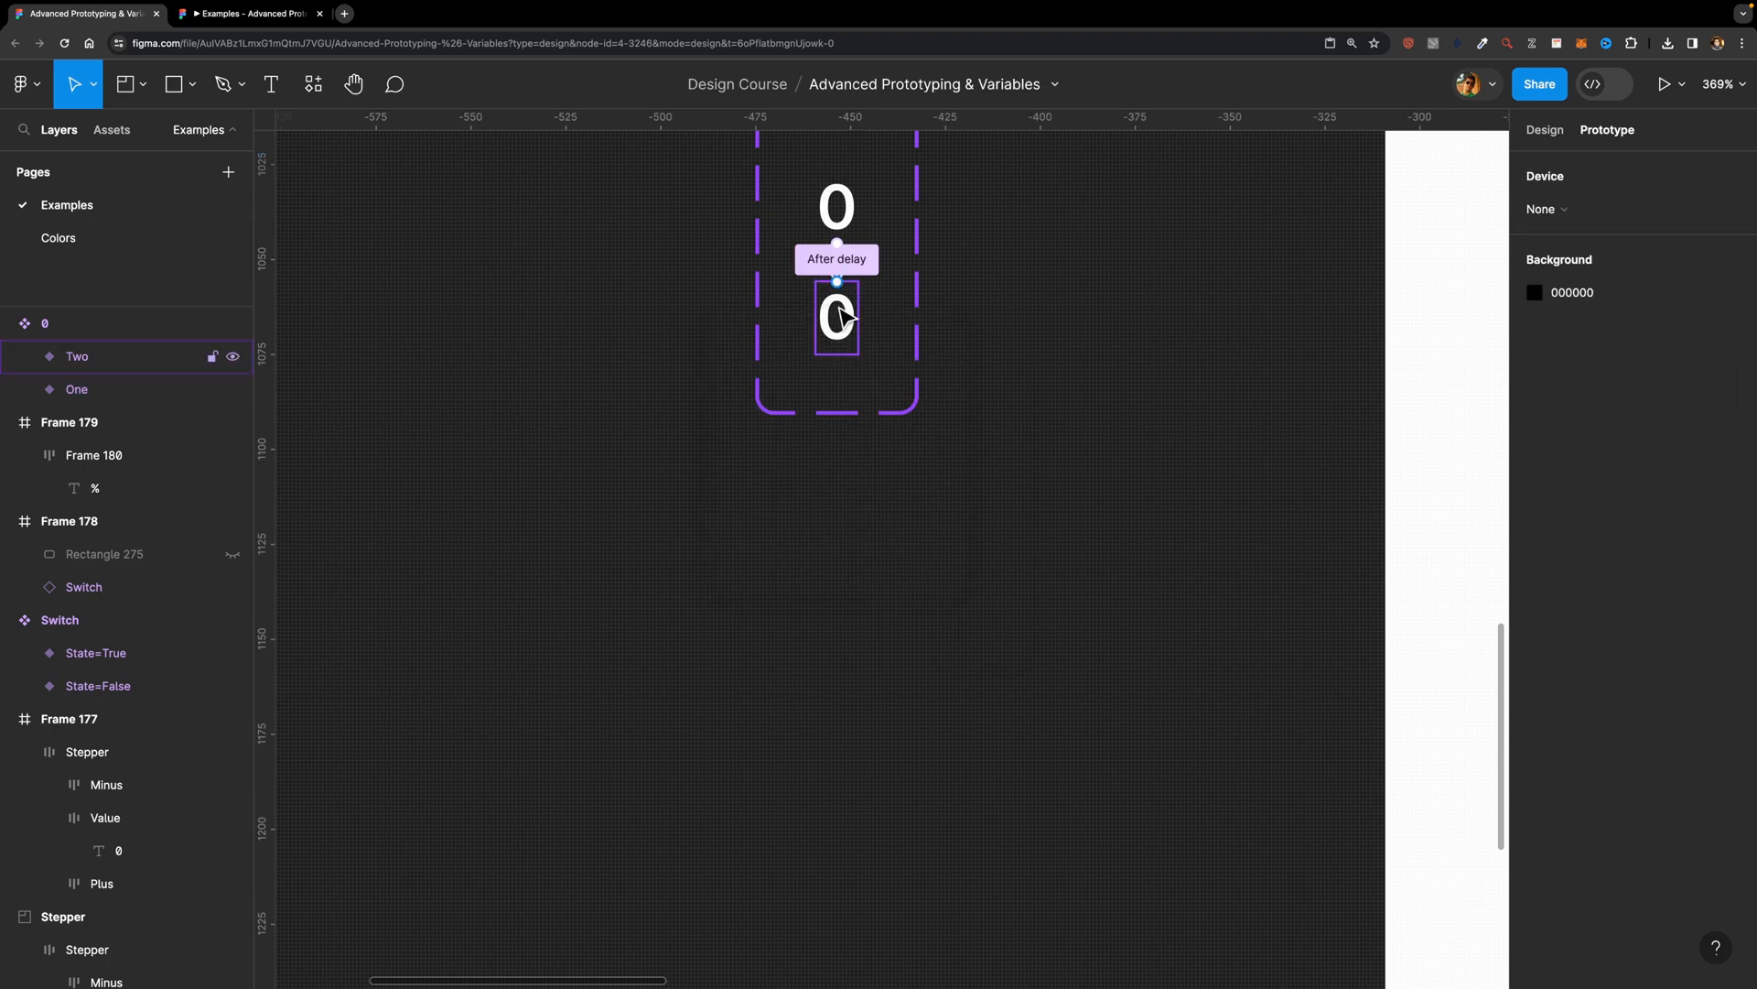
# Step: Add a prototype interaction from variant Two that changes back to One, triggered after a delay of 1 ms
pyautogui.click(840, 319)
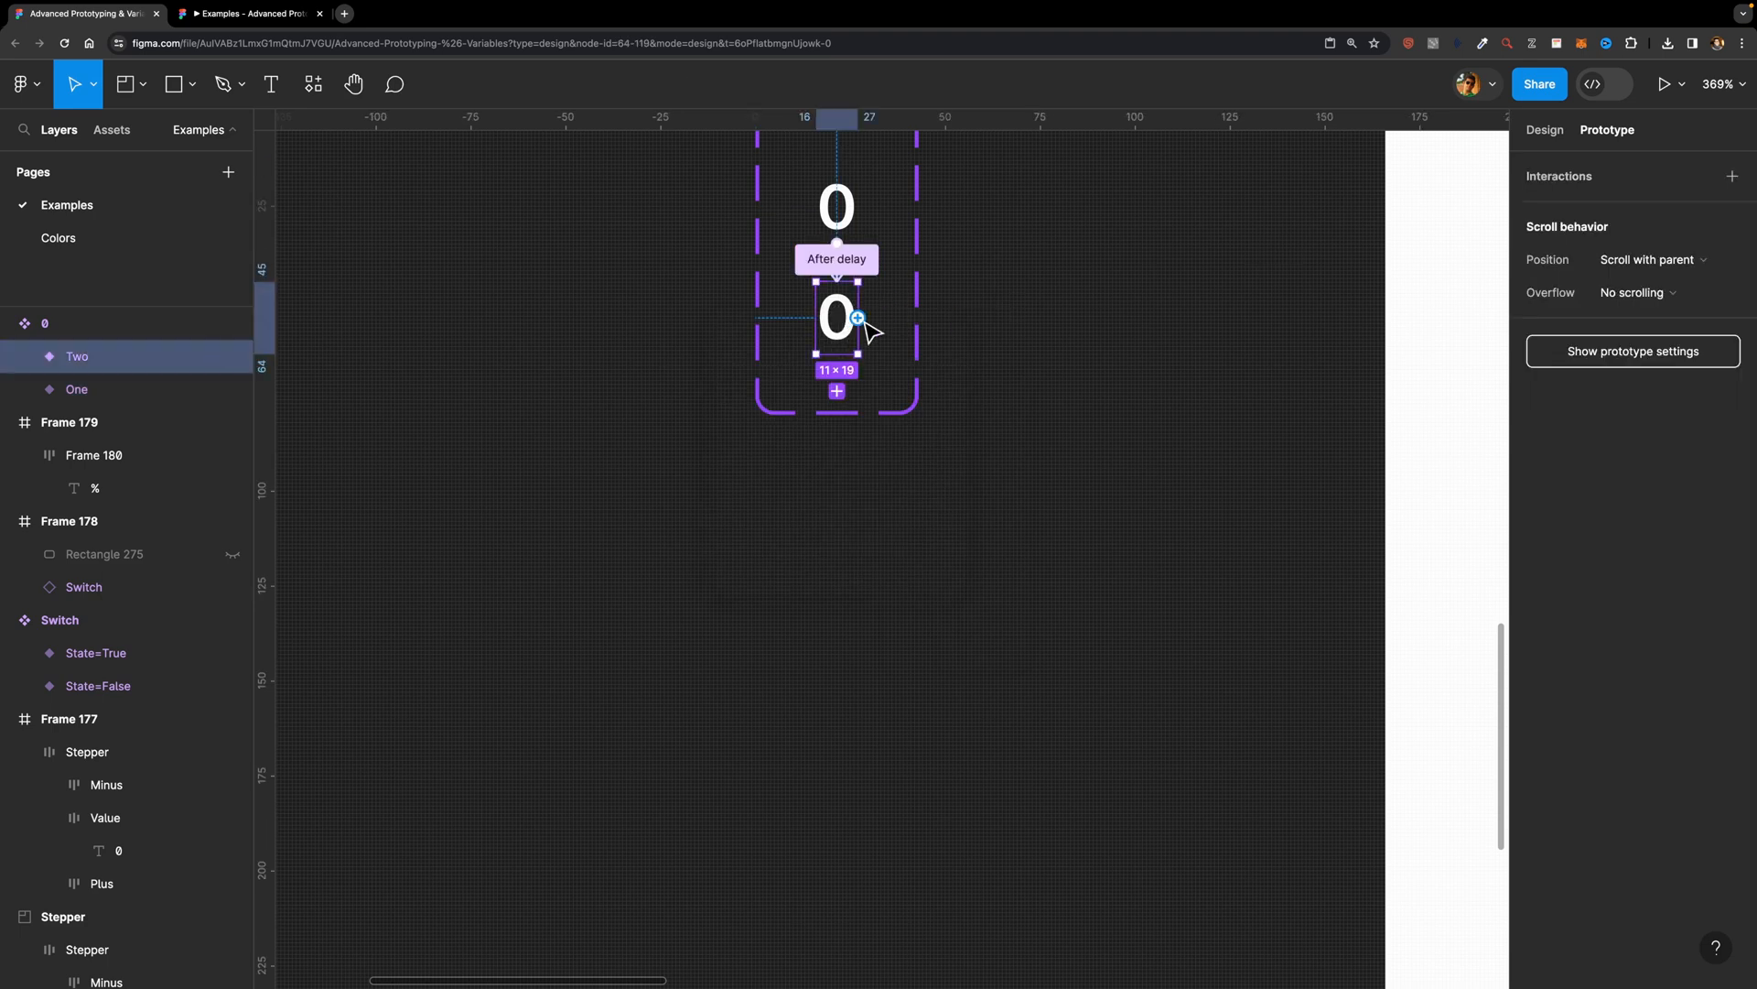
pyautogui.moveTo(858, 317); pyautogui.dragTo(843, 208)
pyautogui.click(753, 301)
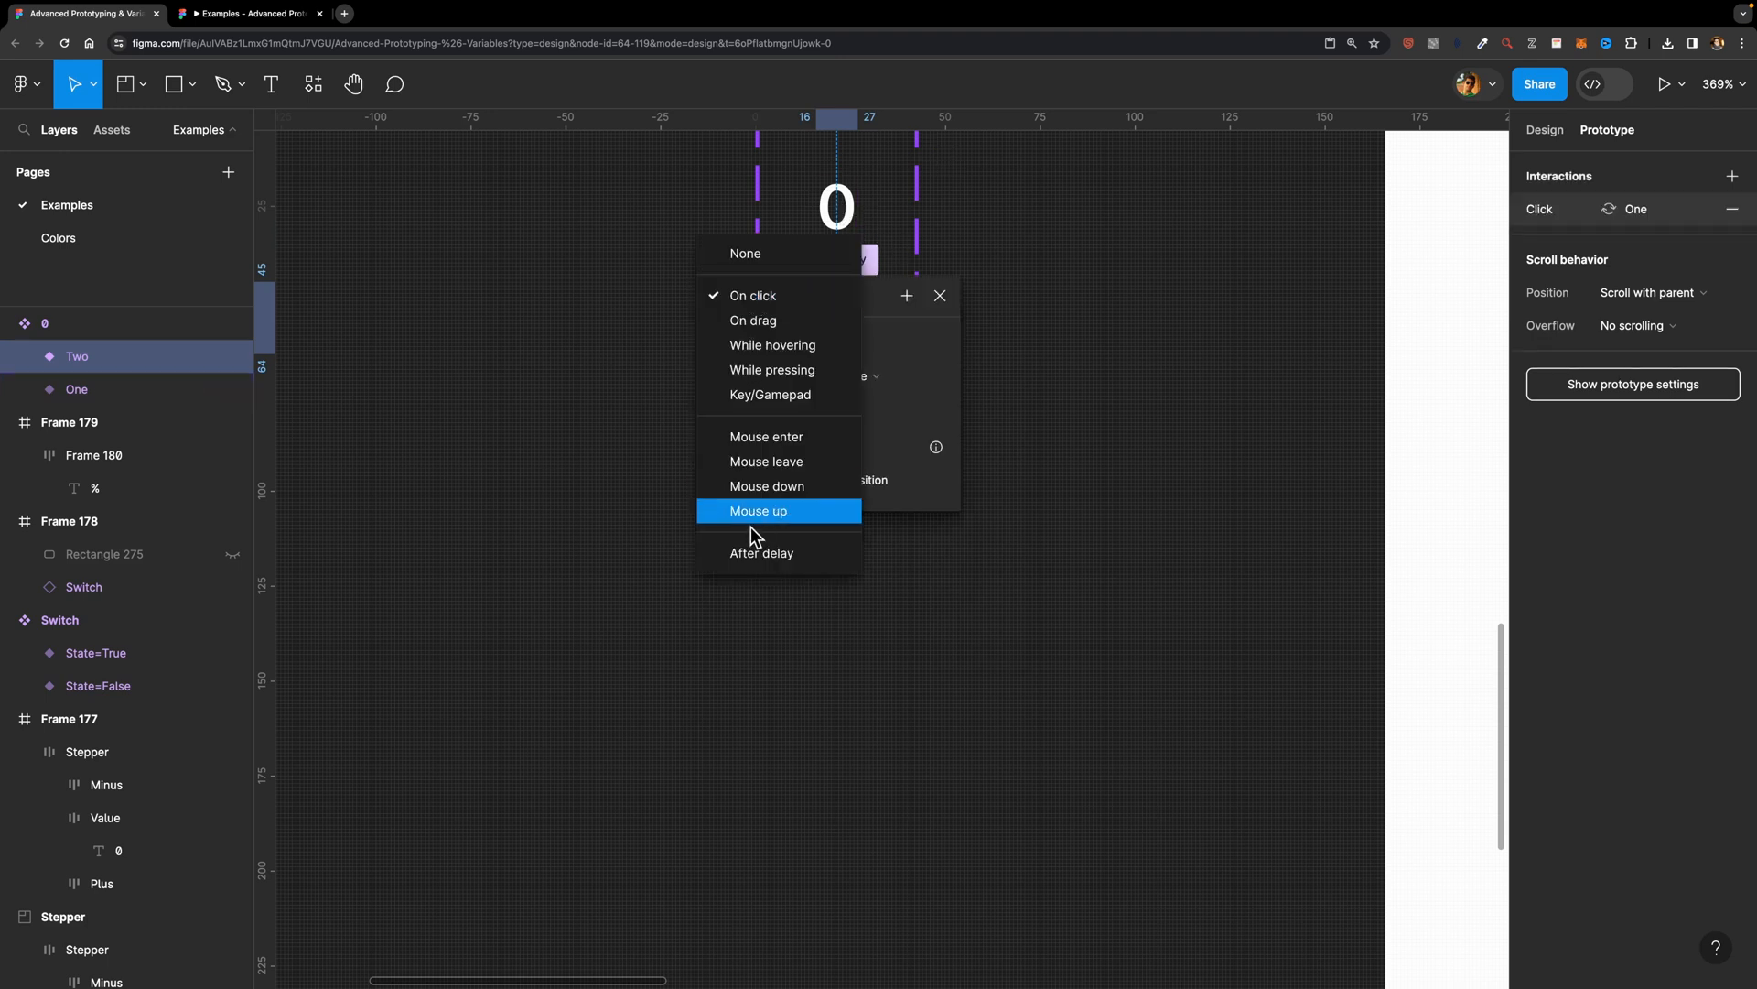
pyautogui.click(756, 553)
pyautogui.click(756, 332)
pyautogui.write('1')
pyautogui.press('Return')
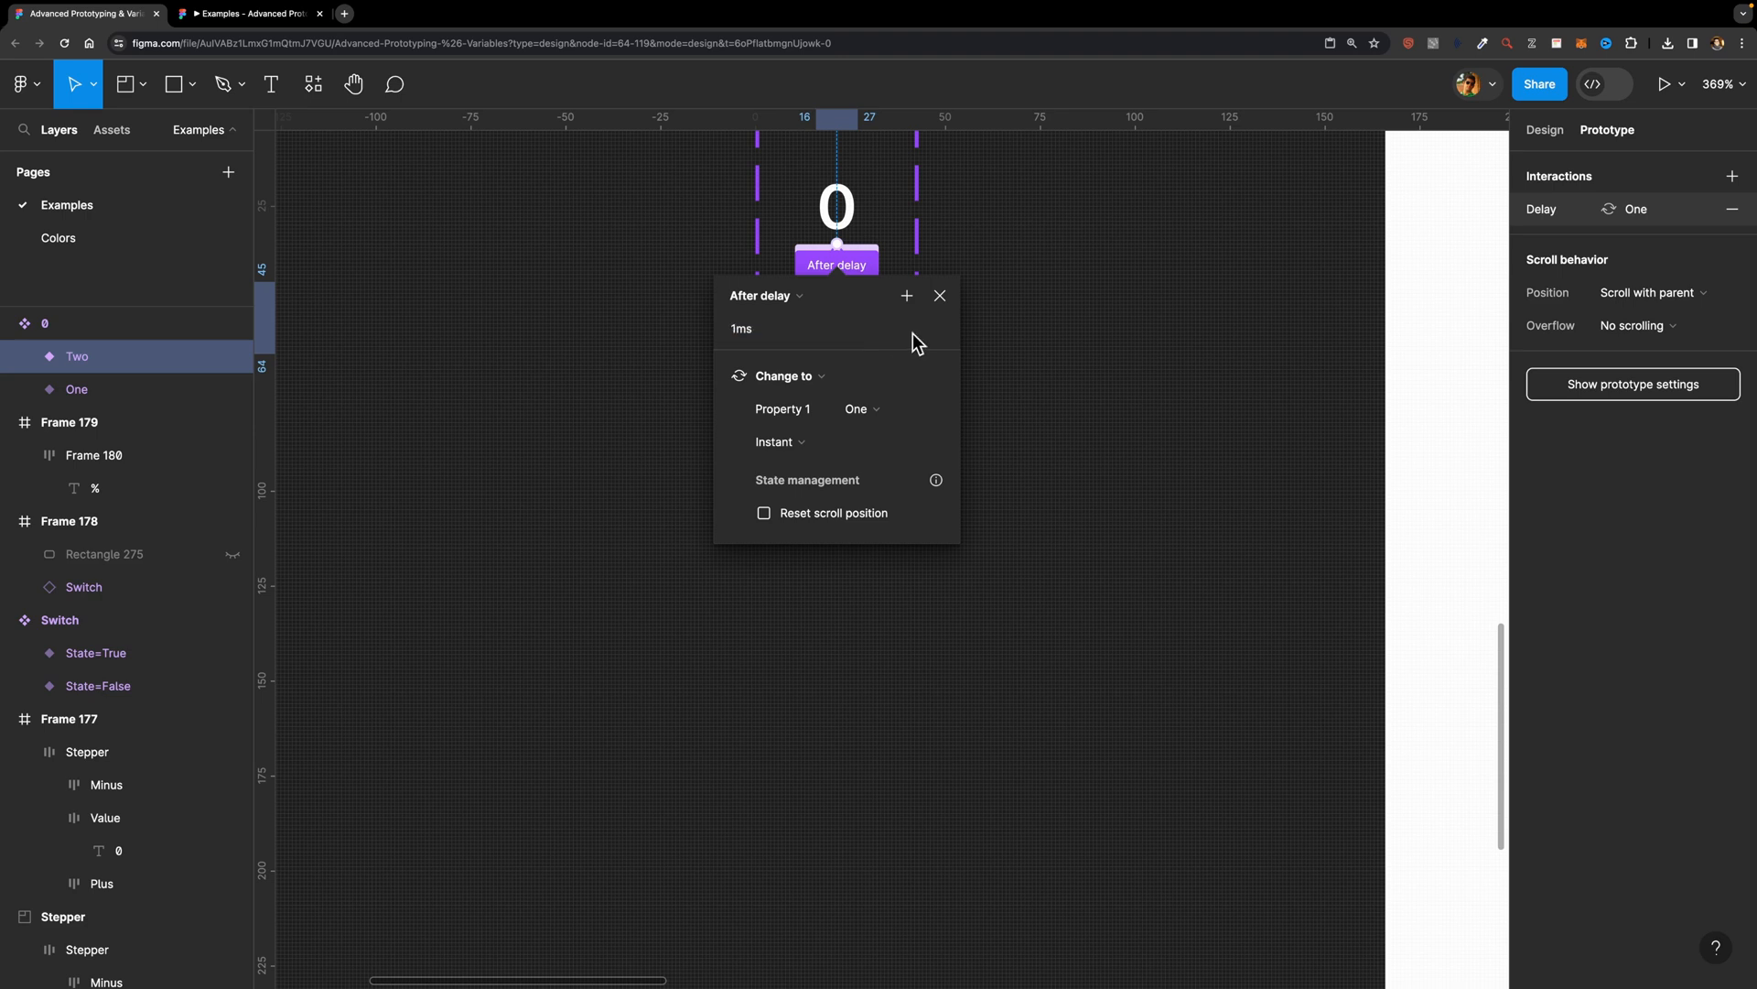
pyautogui.click(939, 297)
# Step: Create a number variable for the loader value in the Examples variable collection
pyautogui.scroll(4, 1007, 335)
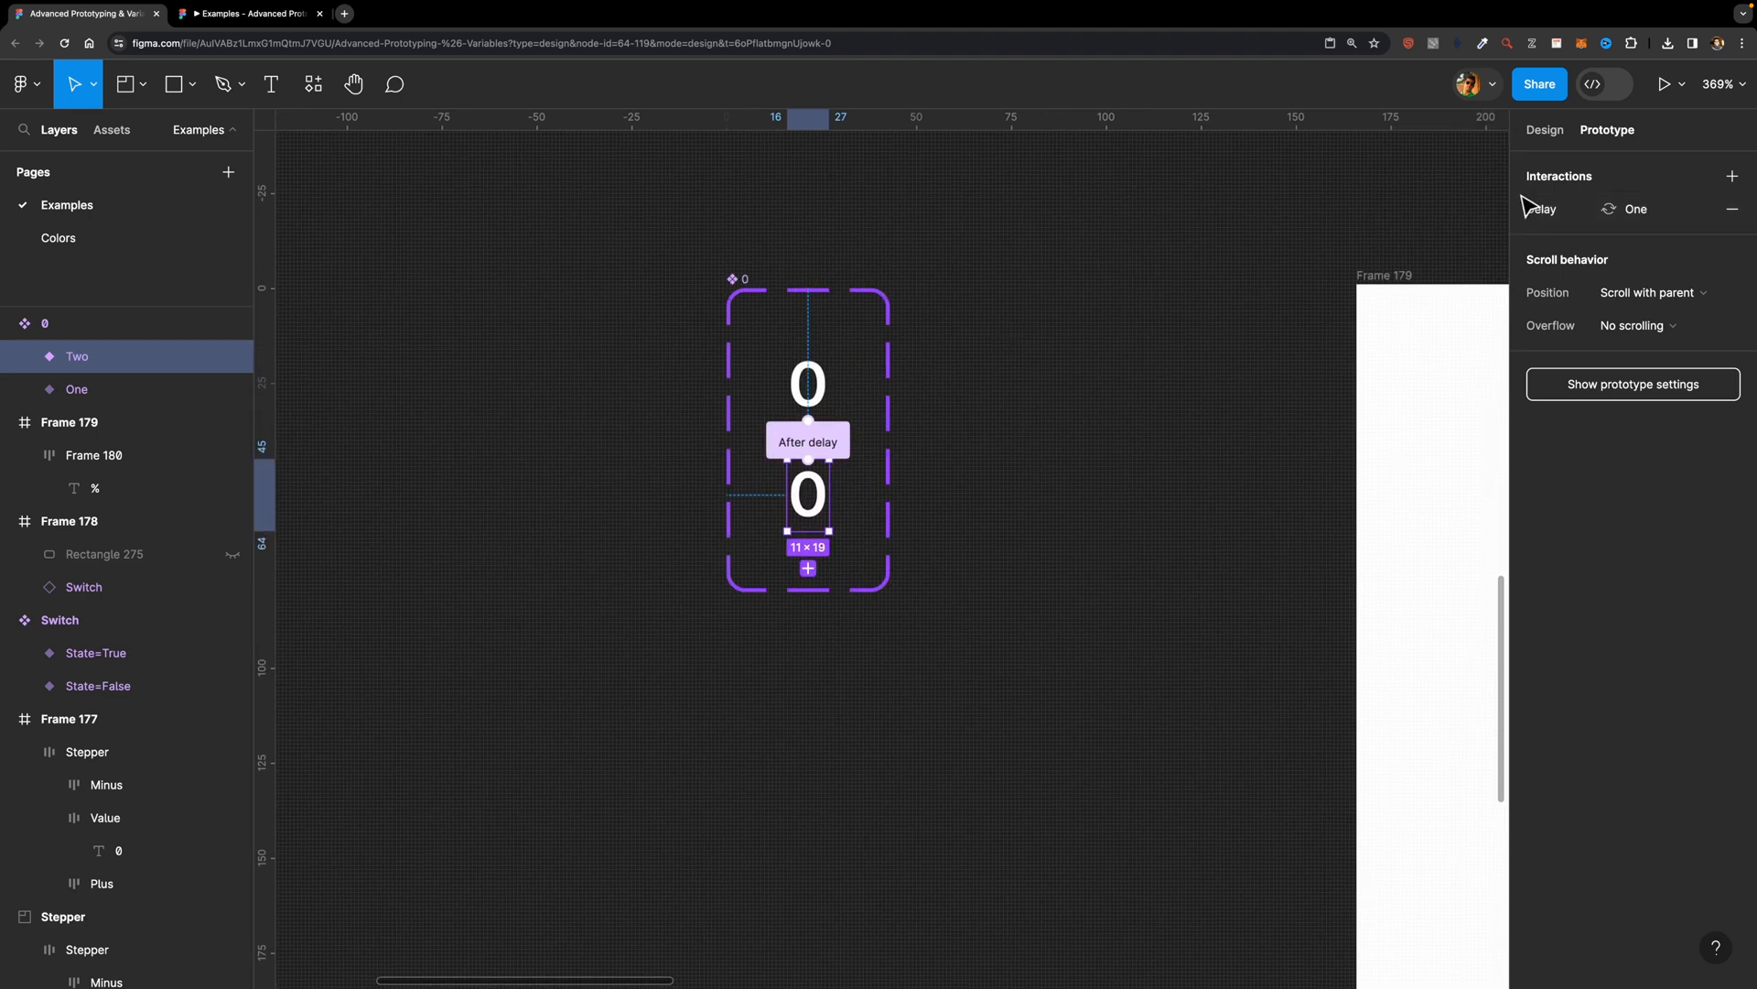
pyautogui.click(1545, 129)
pyautogui.click(1306, 228)
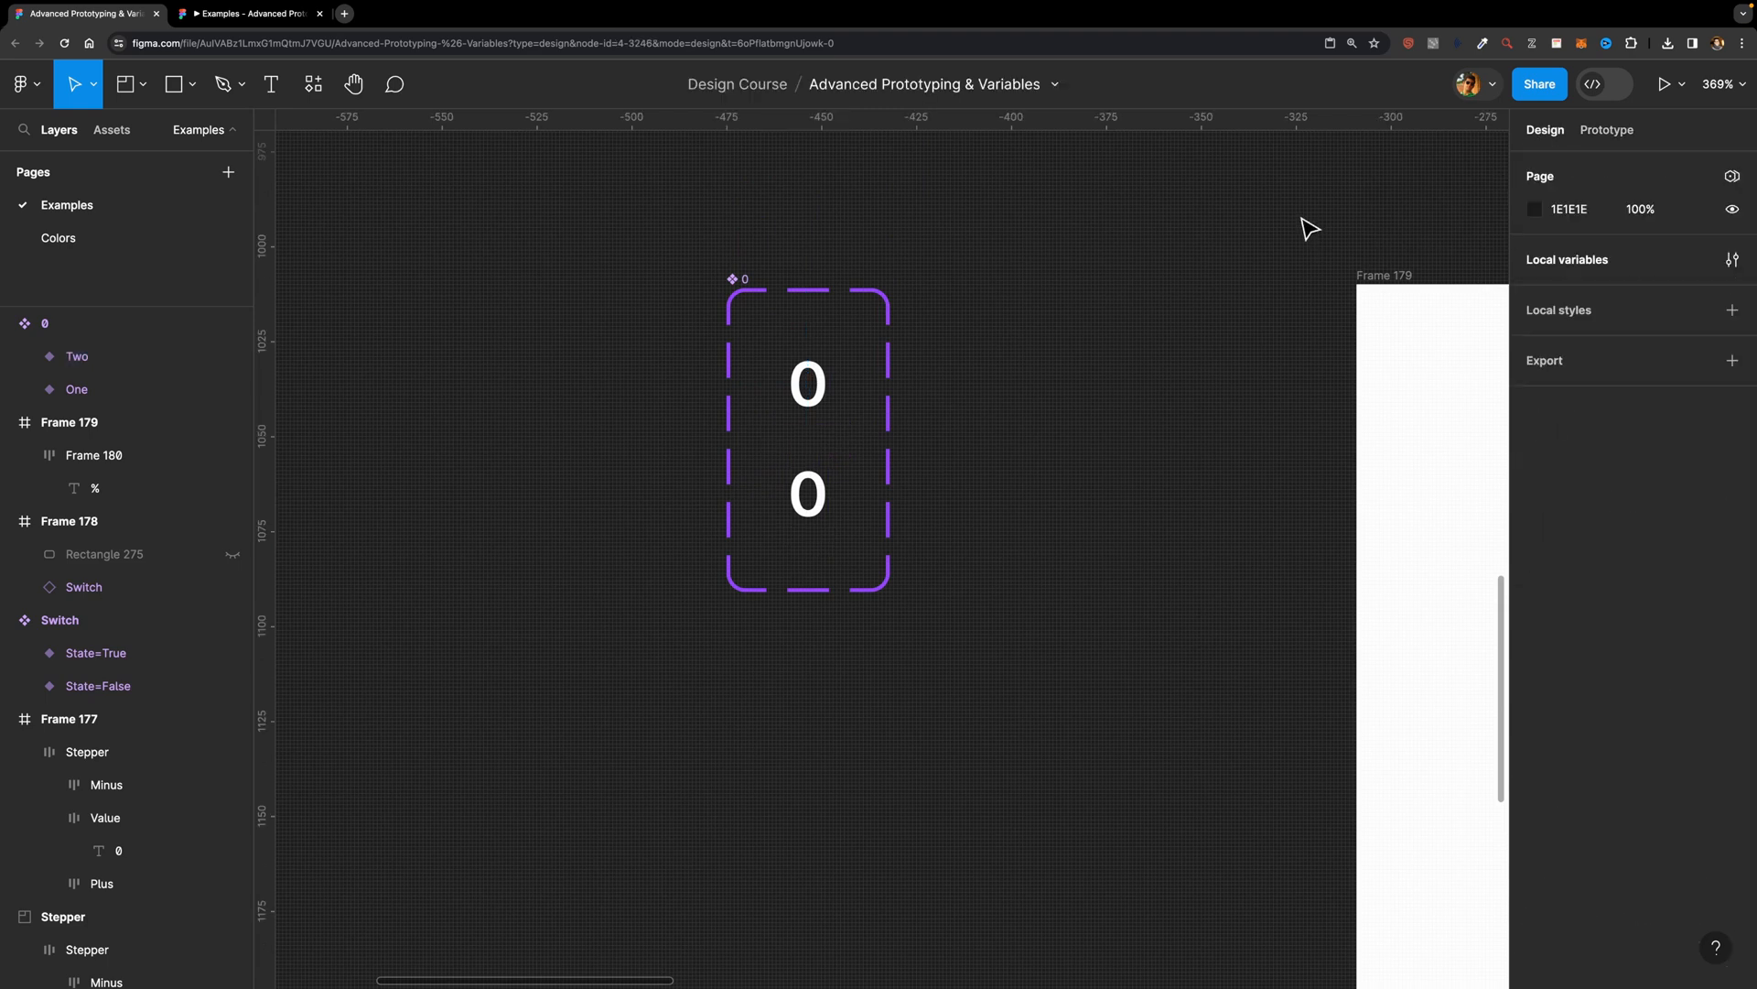
pyautogui.click(1732, 261)
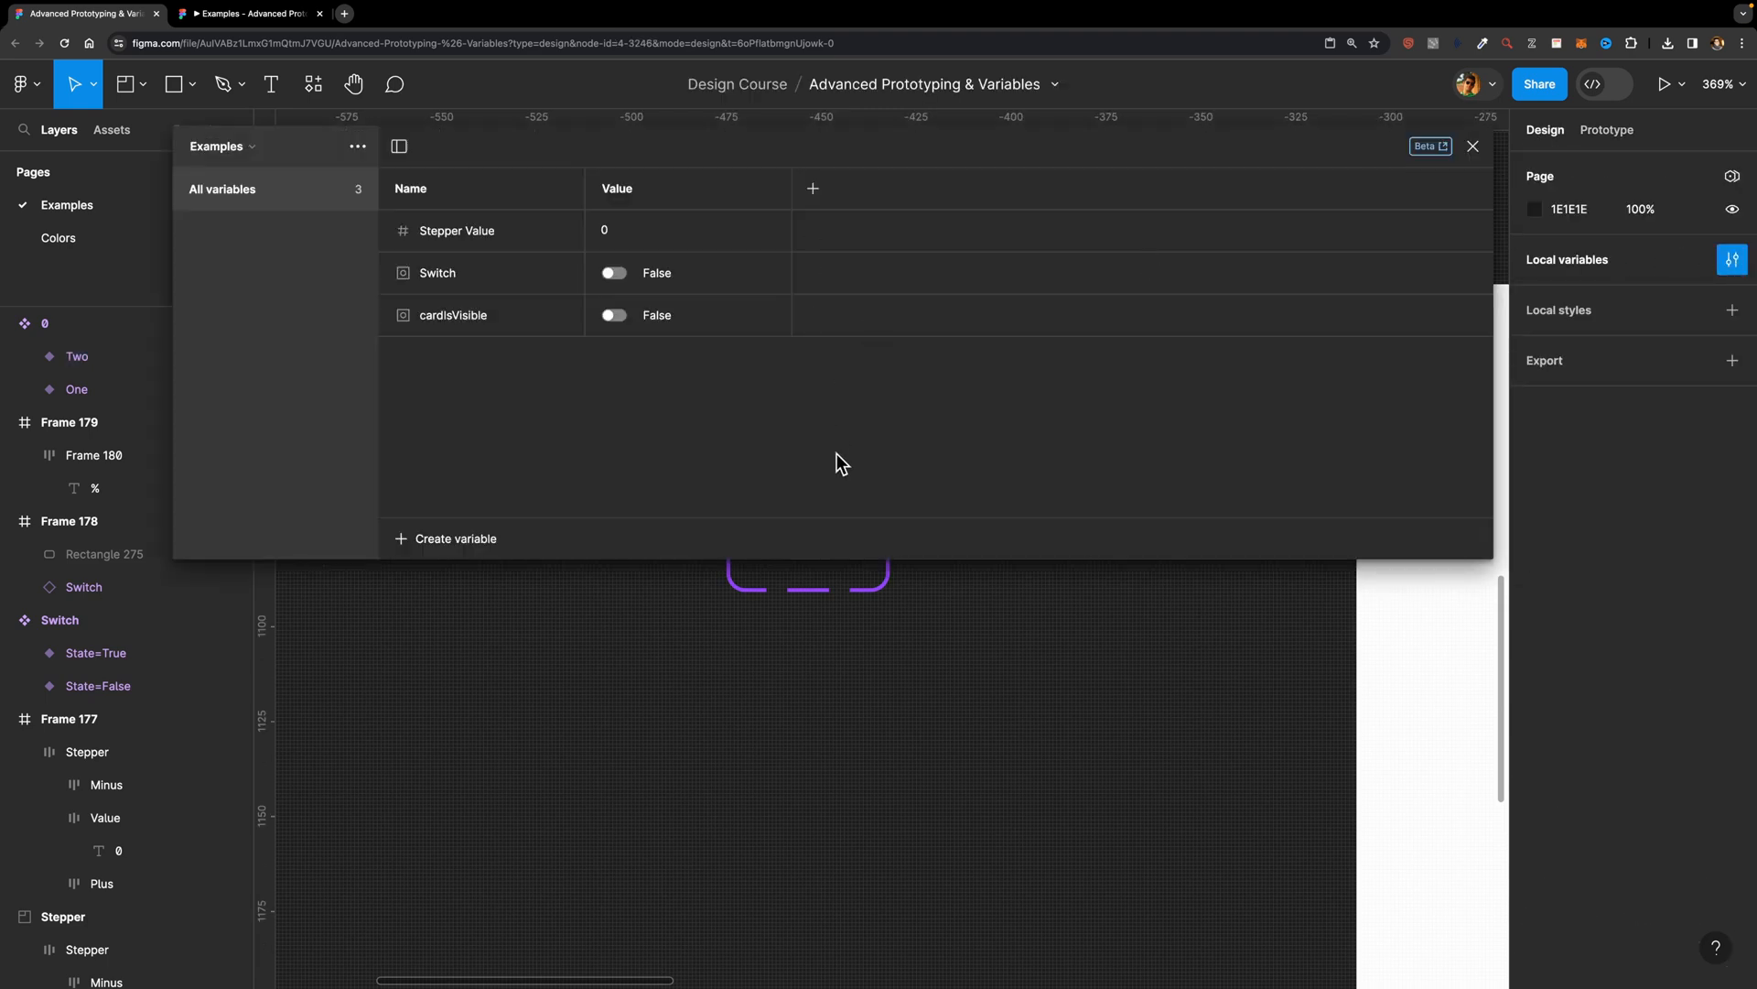
pyautogui.click(437, 540)
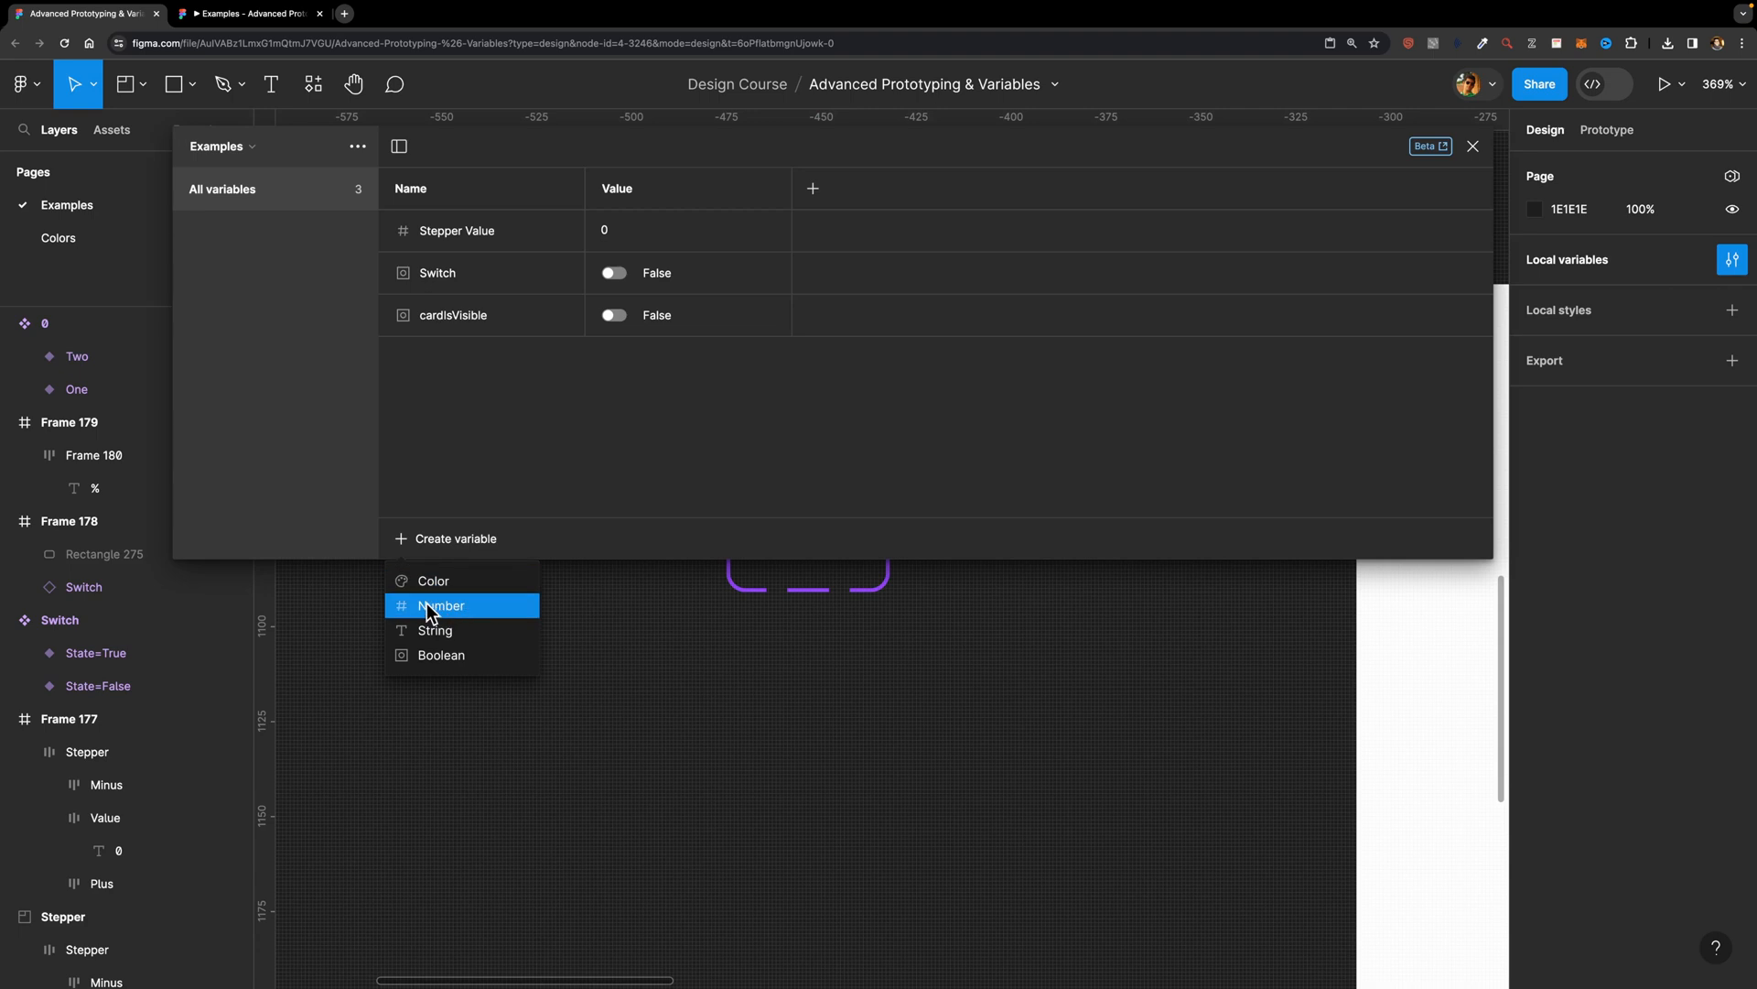
pyautogui.click(431, 608)
pyautogui.write('LoaderValue')
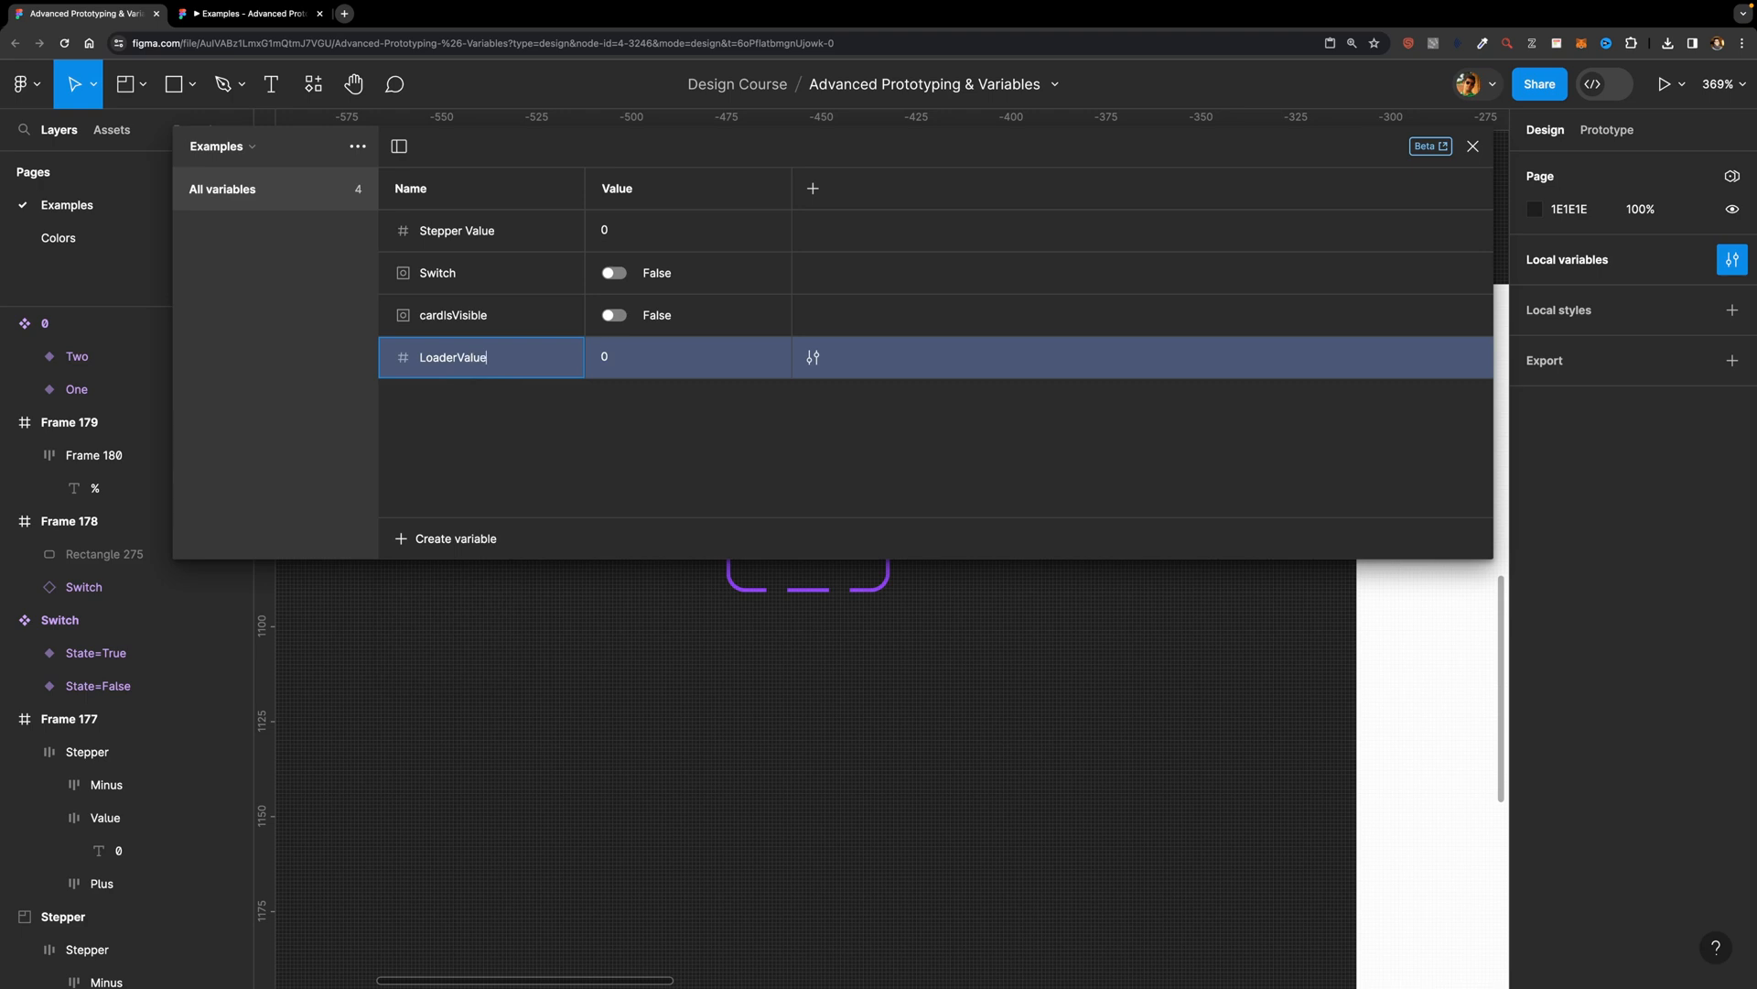
pyautogui.press('Return')
pyautogui.press('Escape')
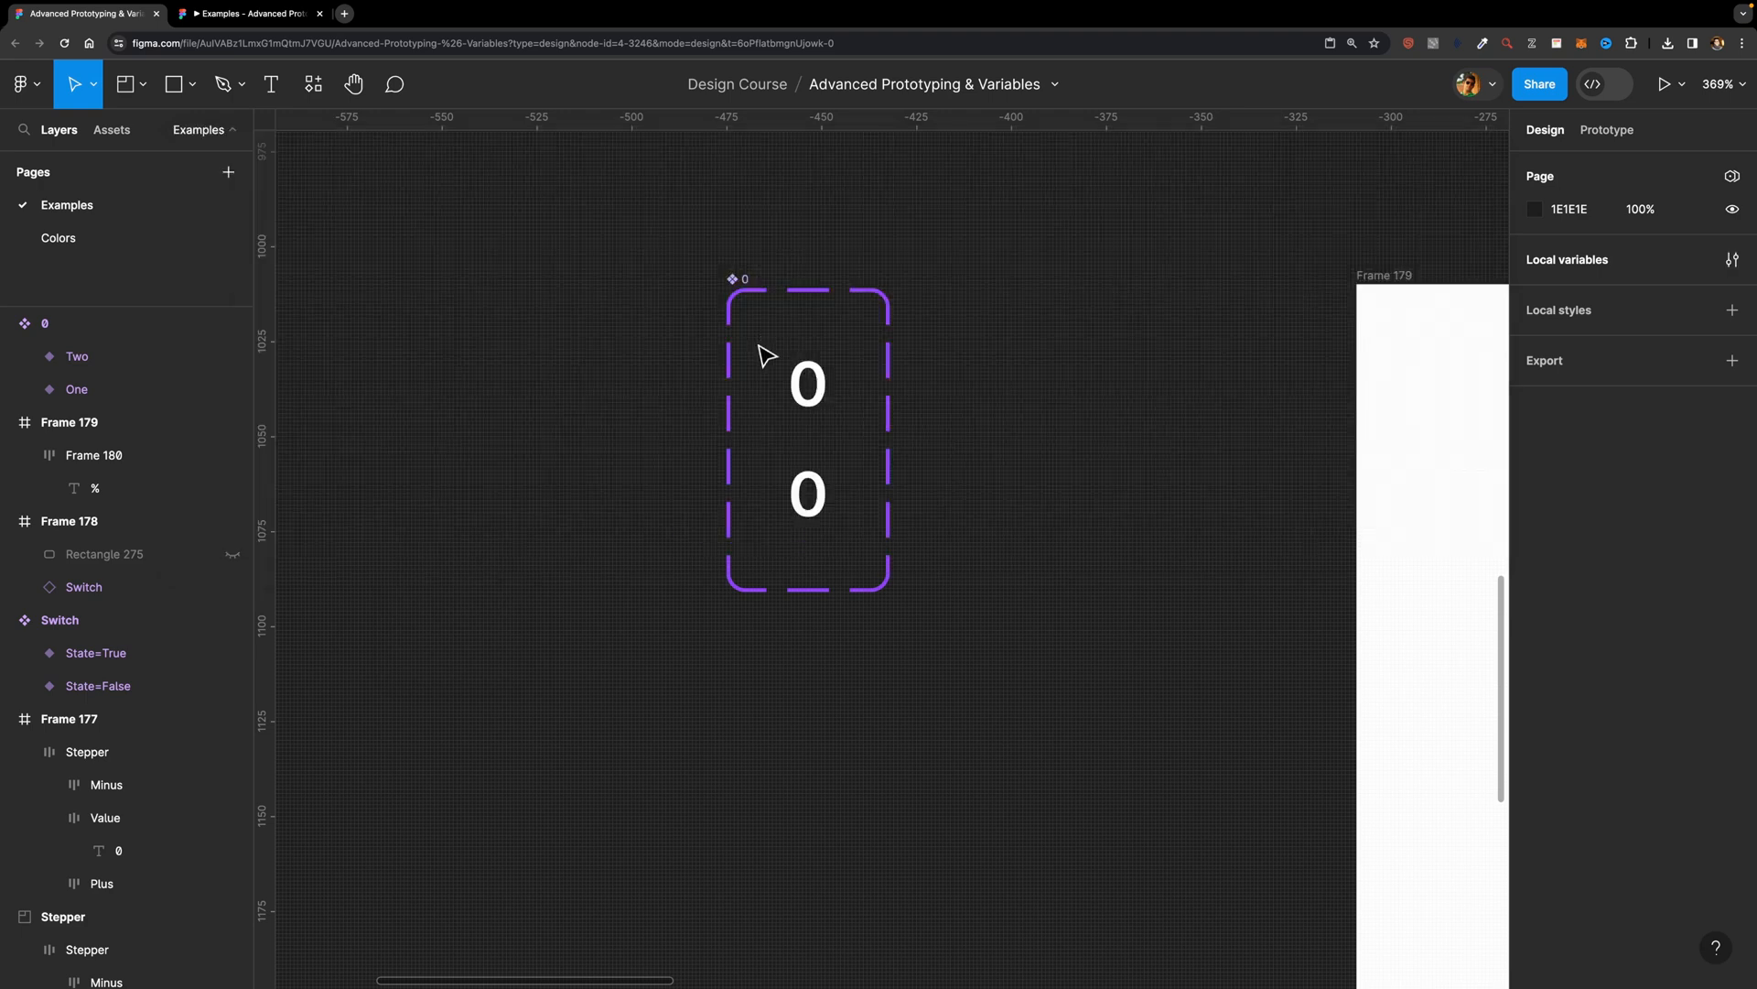
# Step: Bind the 0 text layers of both variants in the 0 component to the LoaderValue variable
pyautogui.click(809, 382)
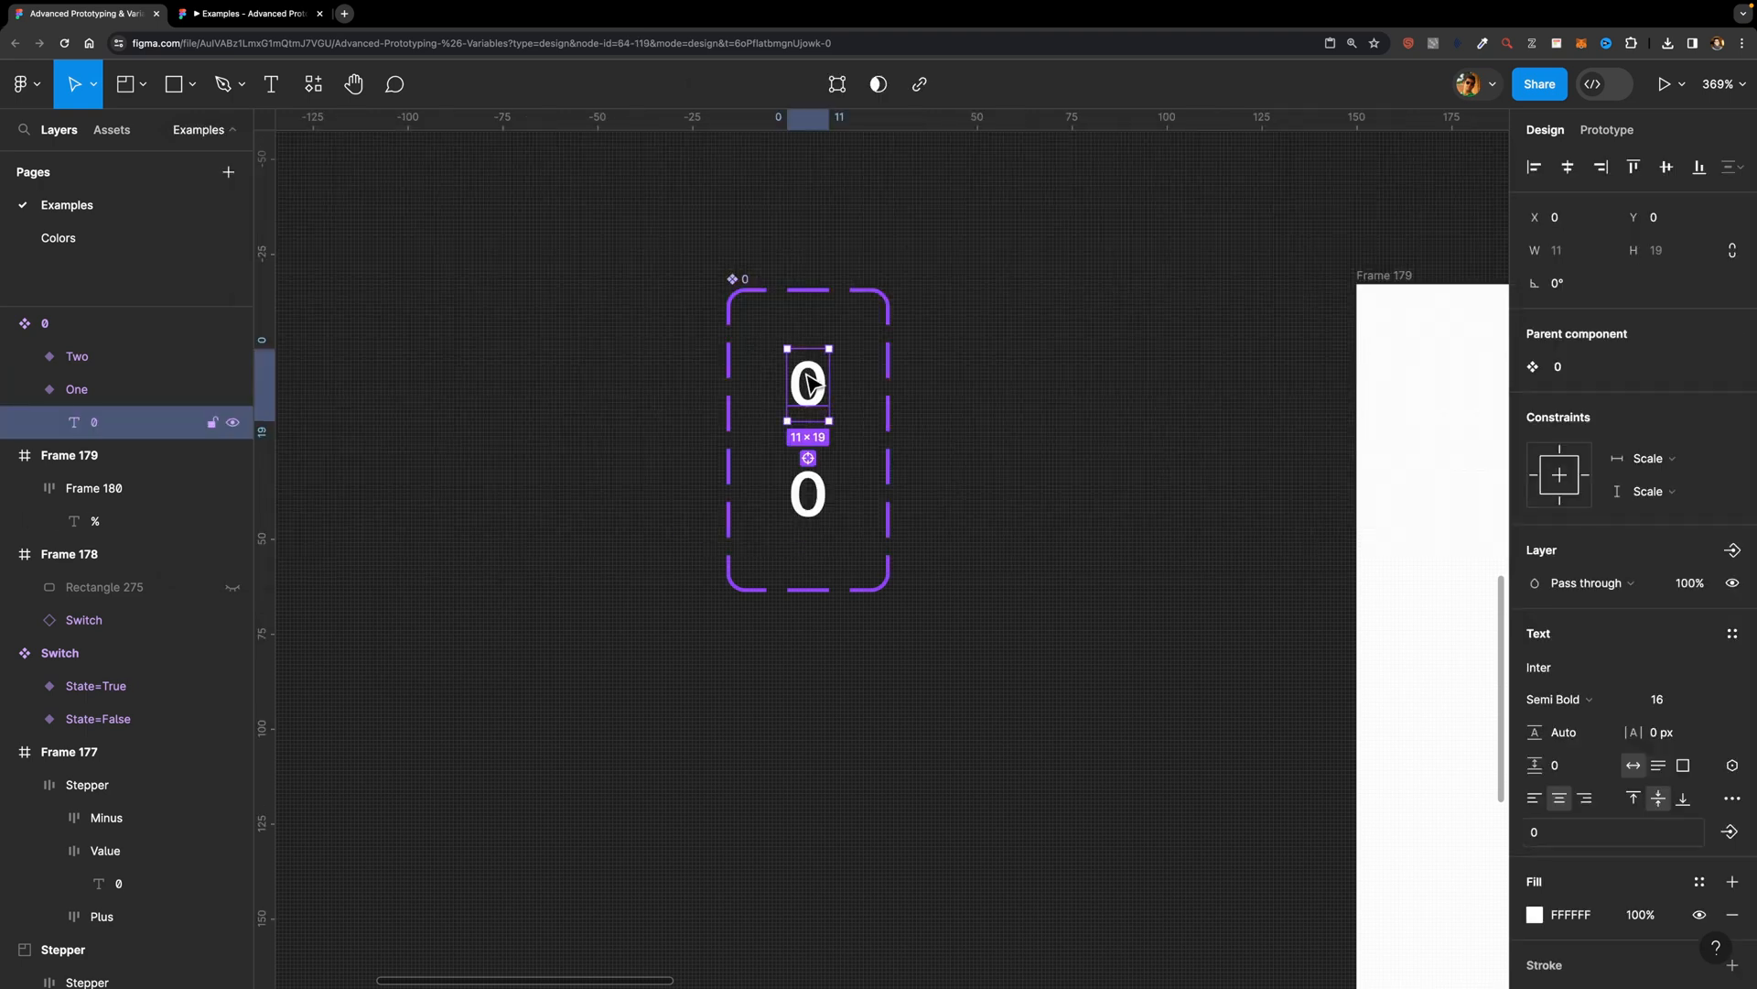
pyautogui.keyDown('shift'); pyautogui.click(812, 497); pyautogui.keyUp('shift')
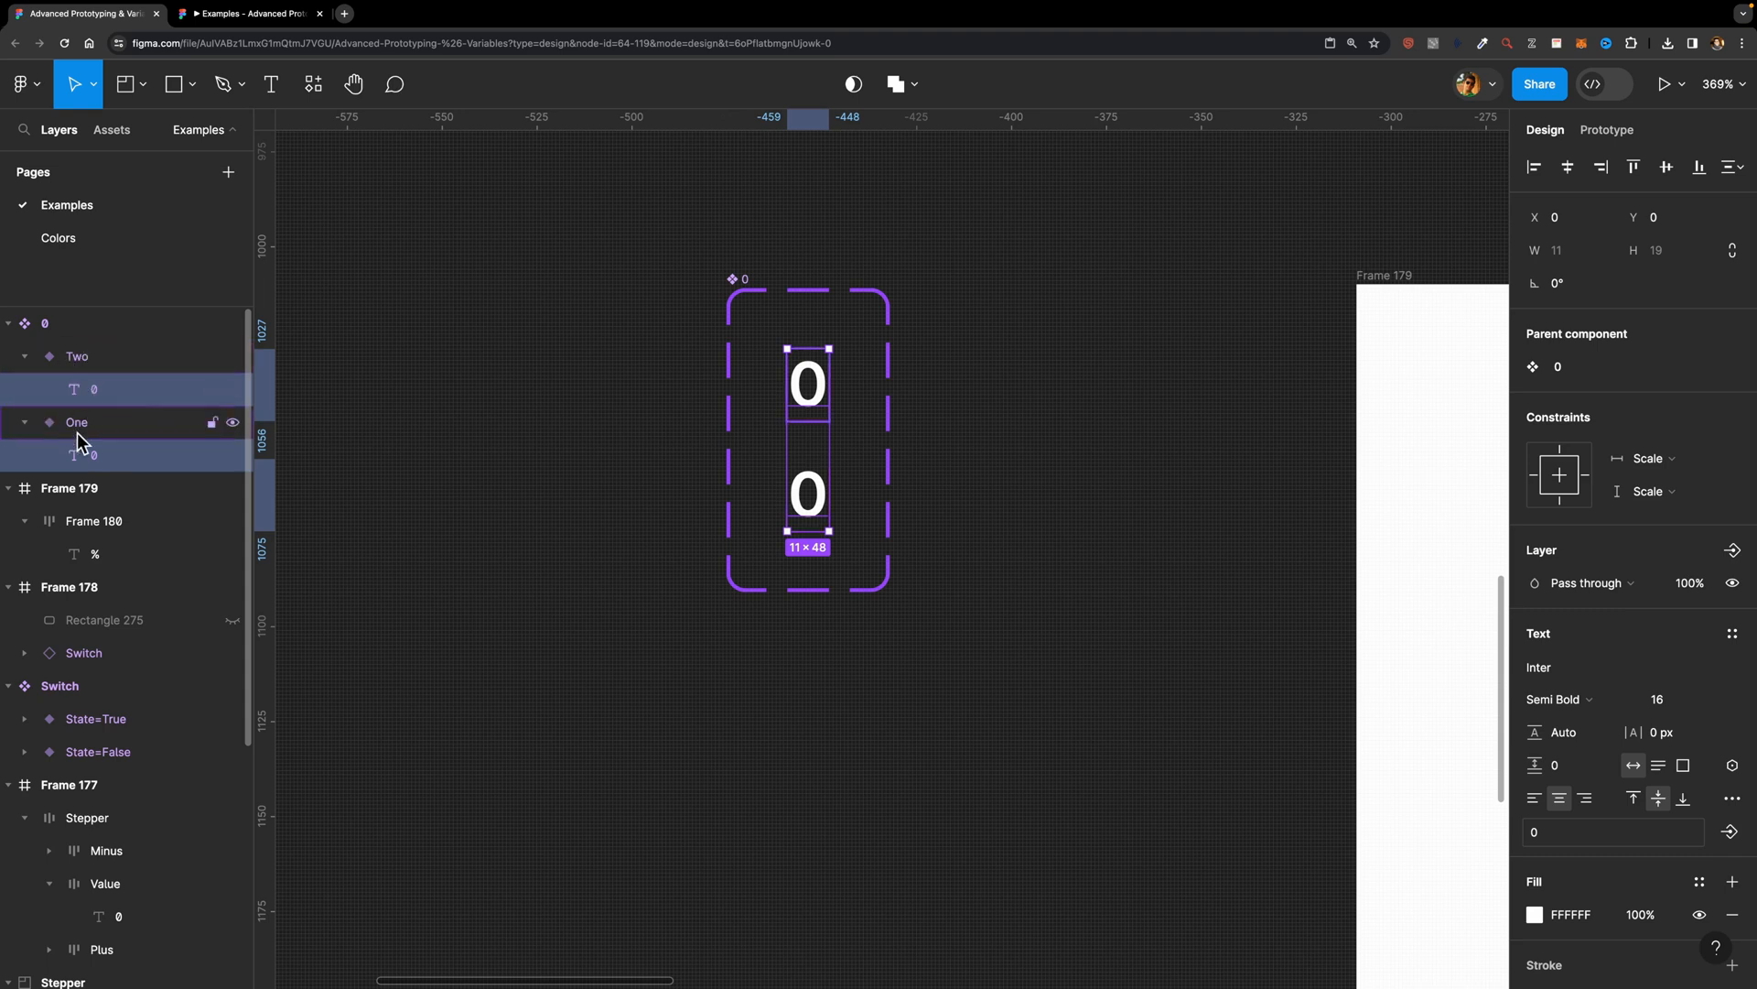
pyautogui.scroll(-2, 1580, 653)
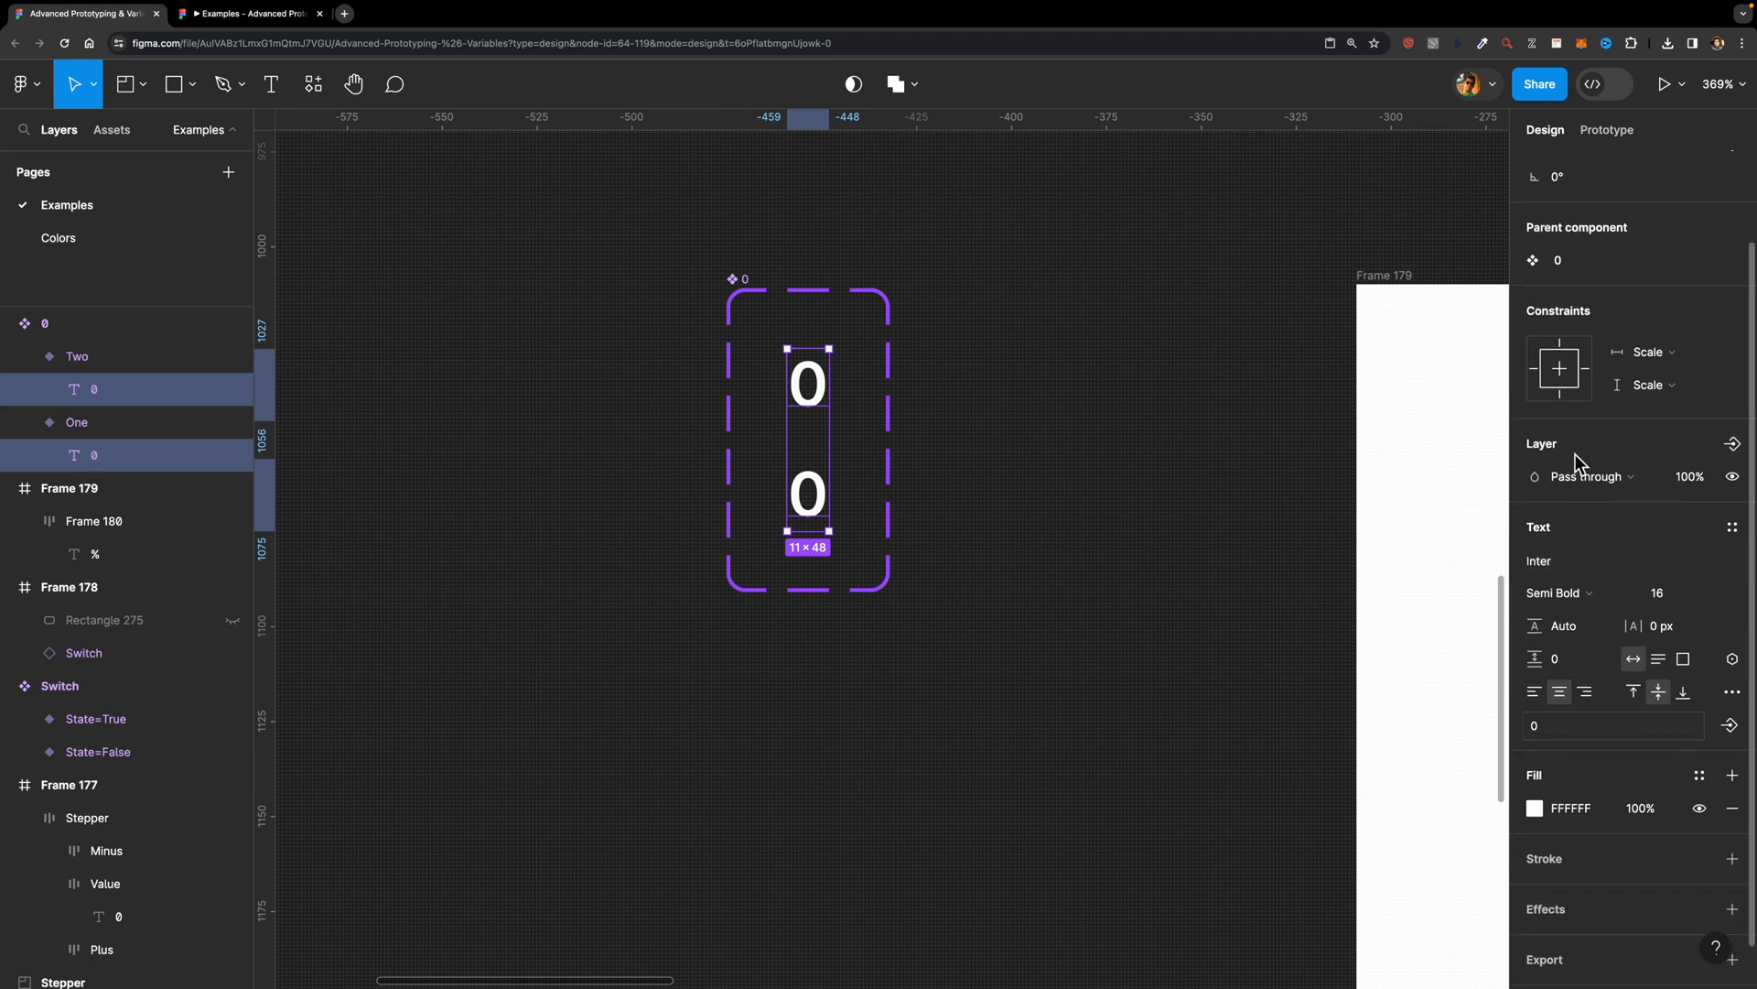
pyautogui.click(1732, 659)
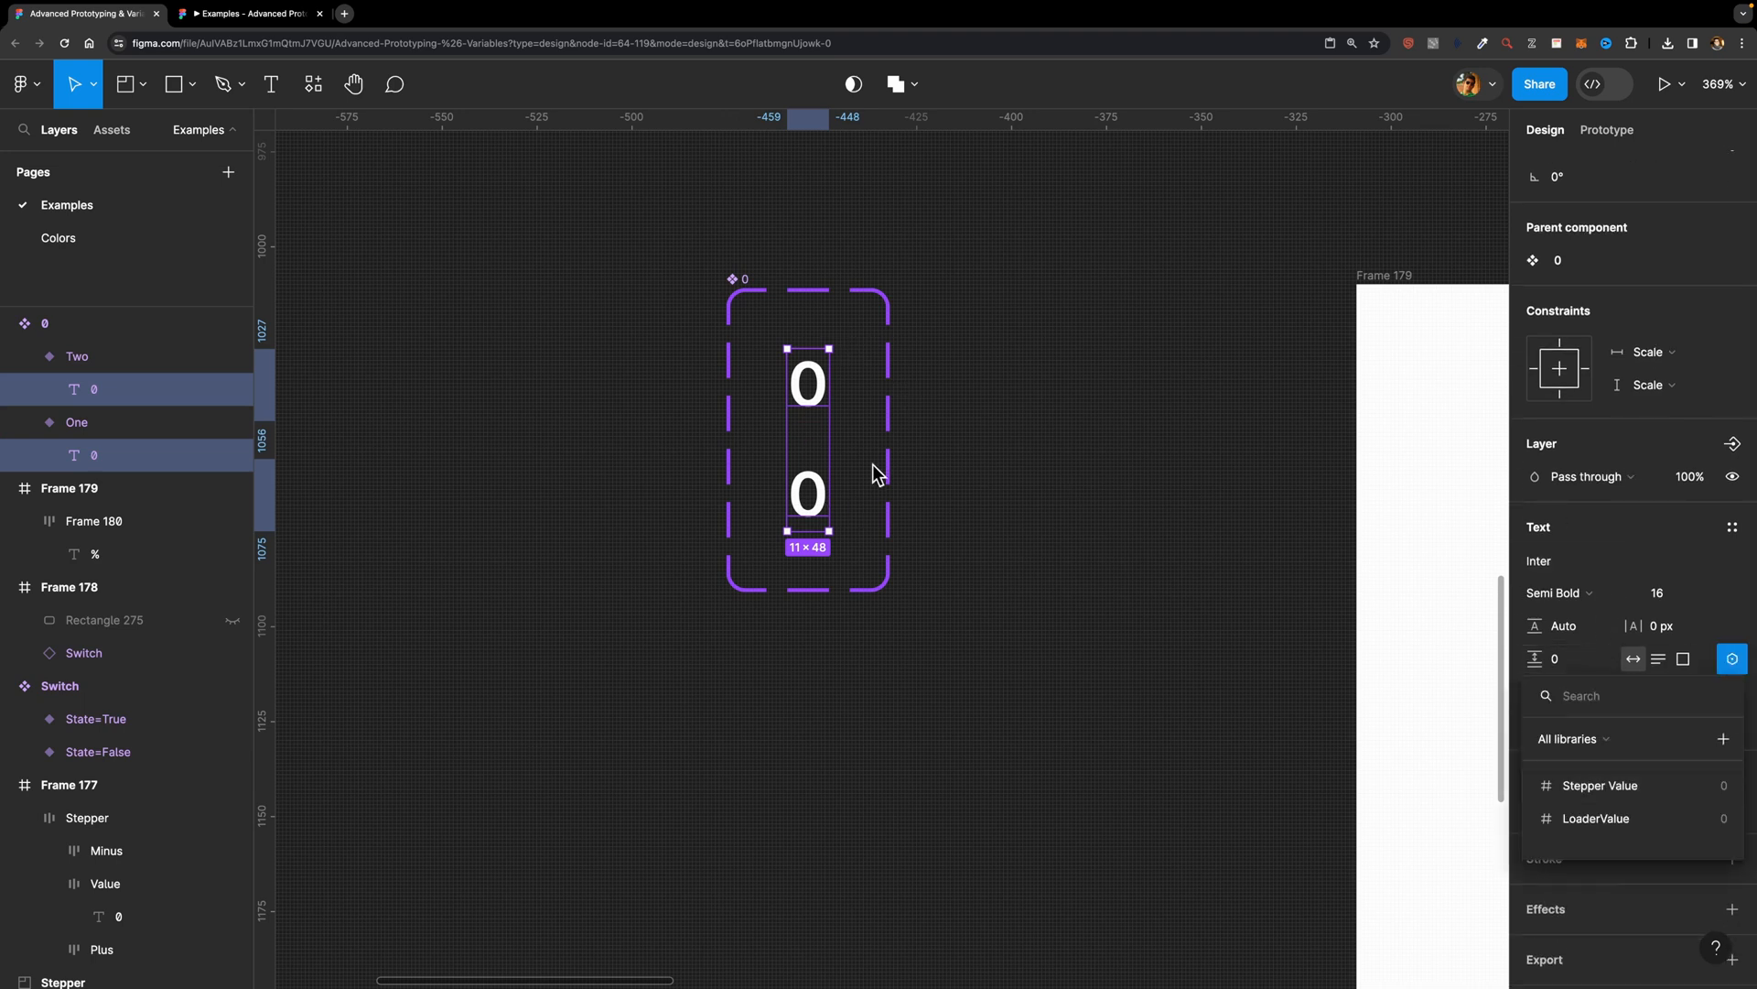
pyautogui.click(1616, 819)
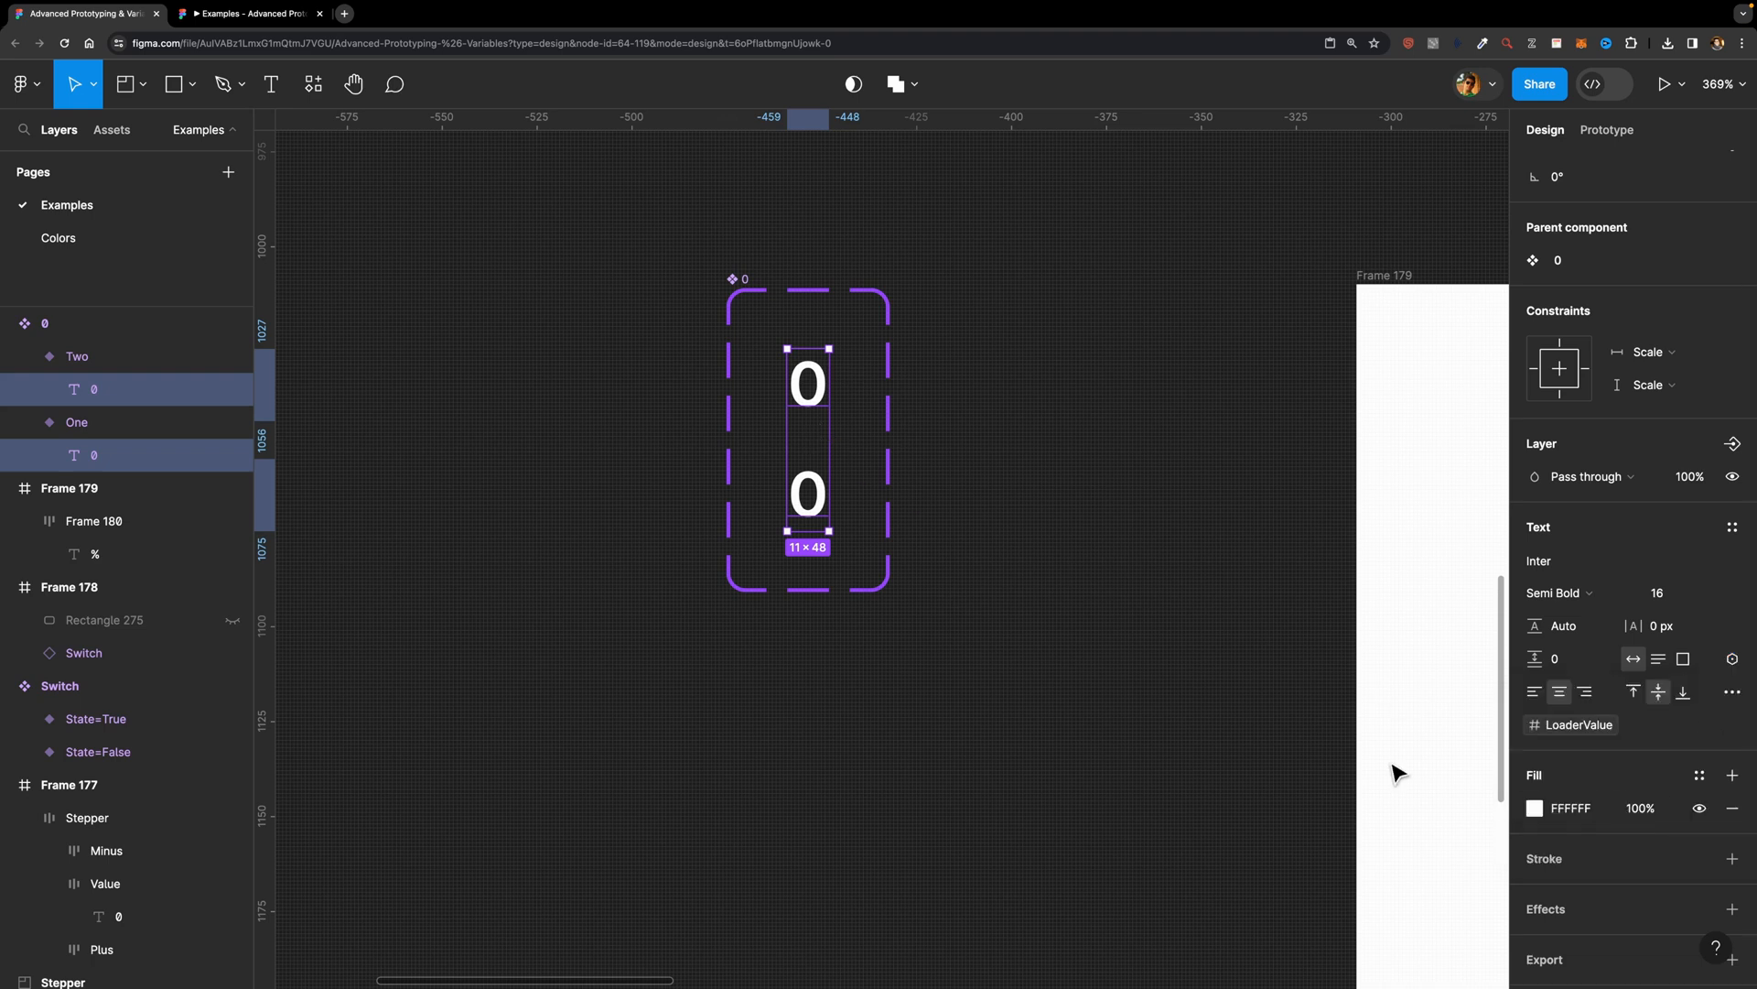
# Step: Add a conditional action to variant One's delay interaction with the condition LoaderValue < 100
pyautogui.click(1022, 553)
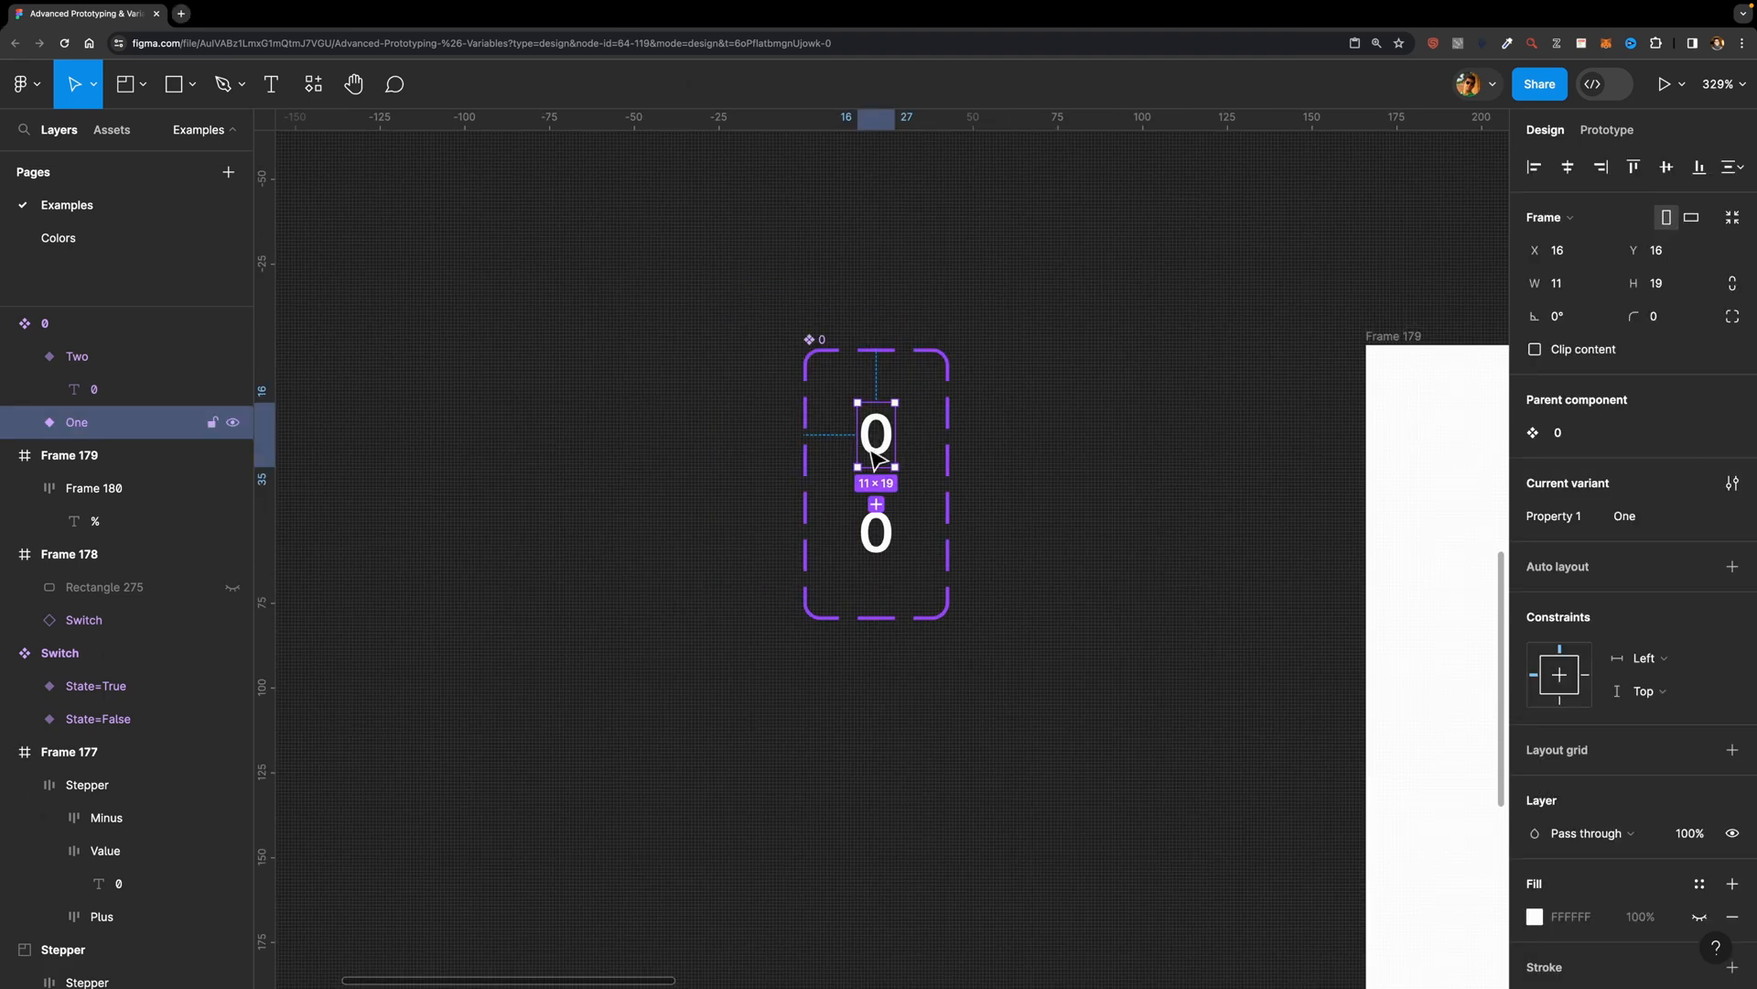
pyautogui.click(1604, 131)
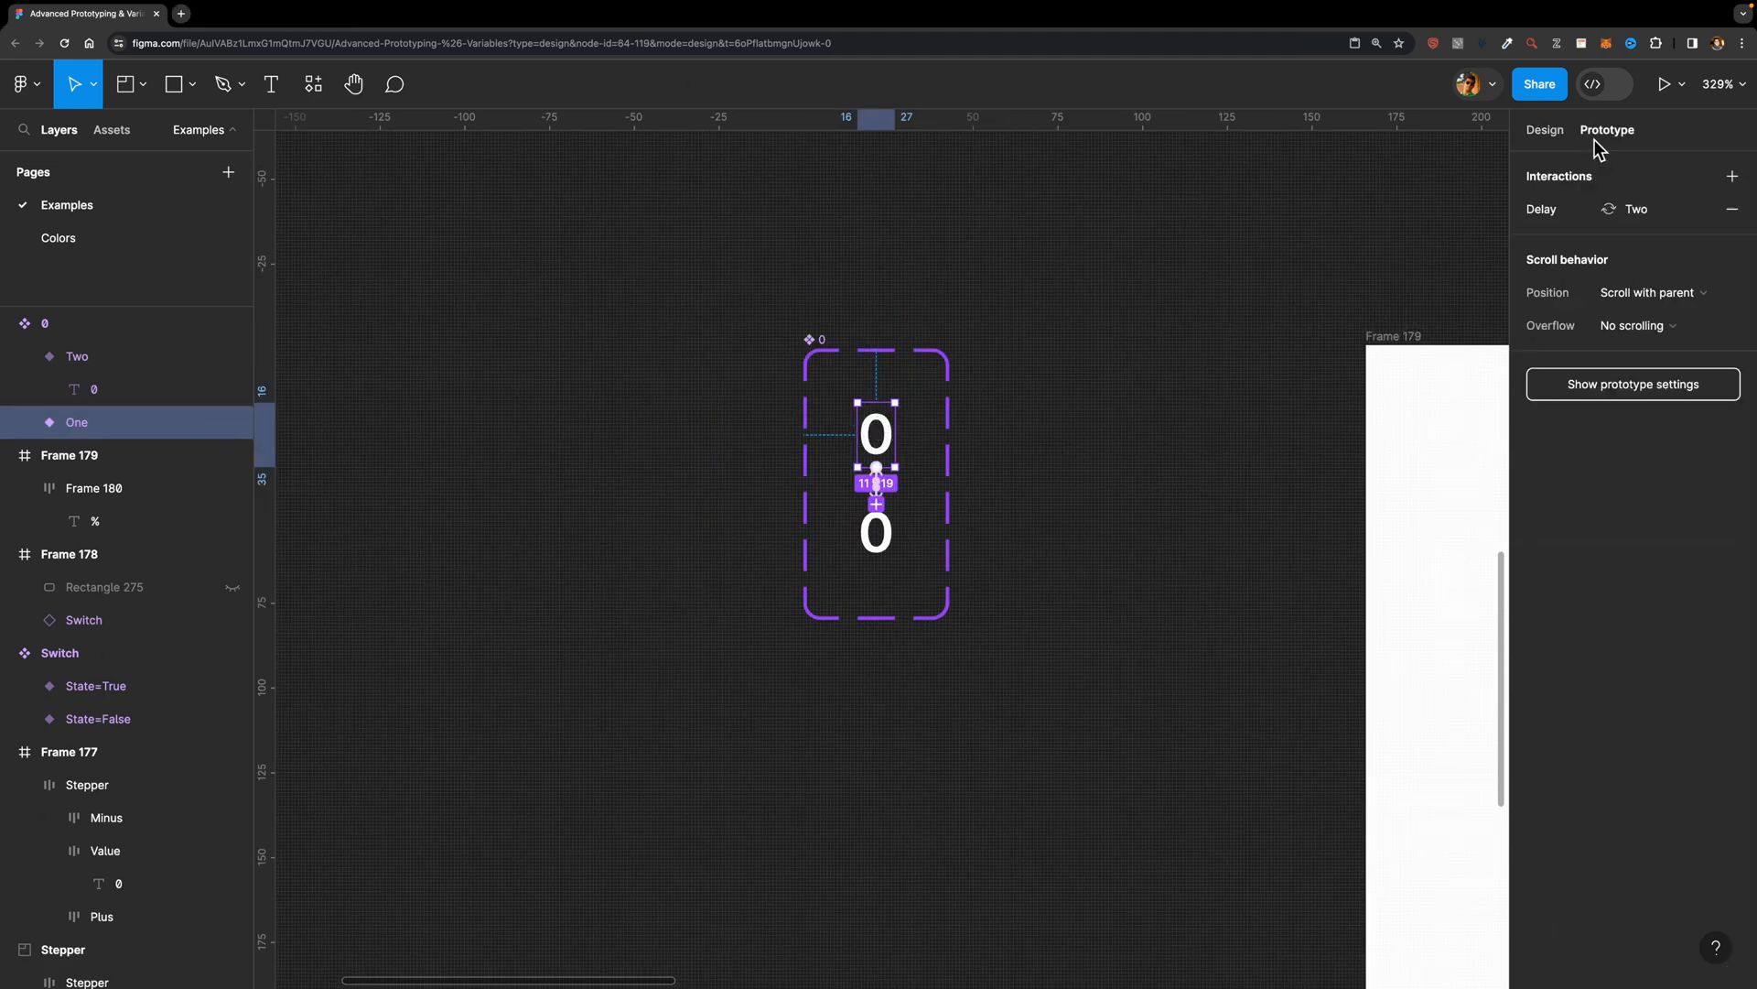
pyautogui.click(1589, 227)
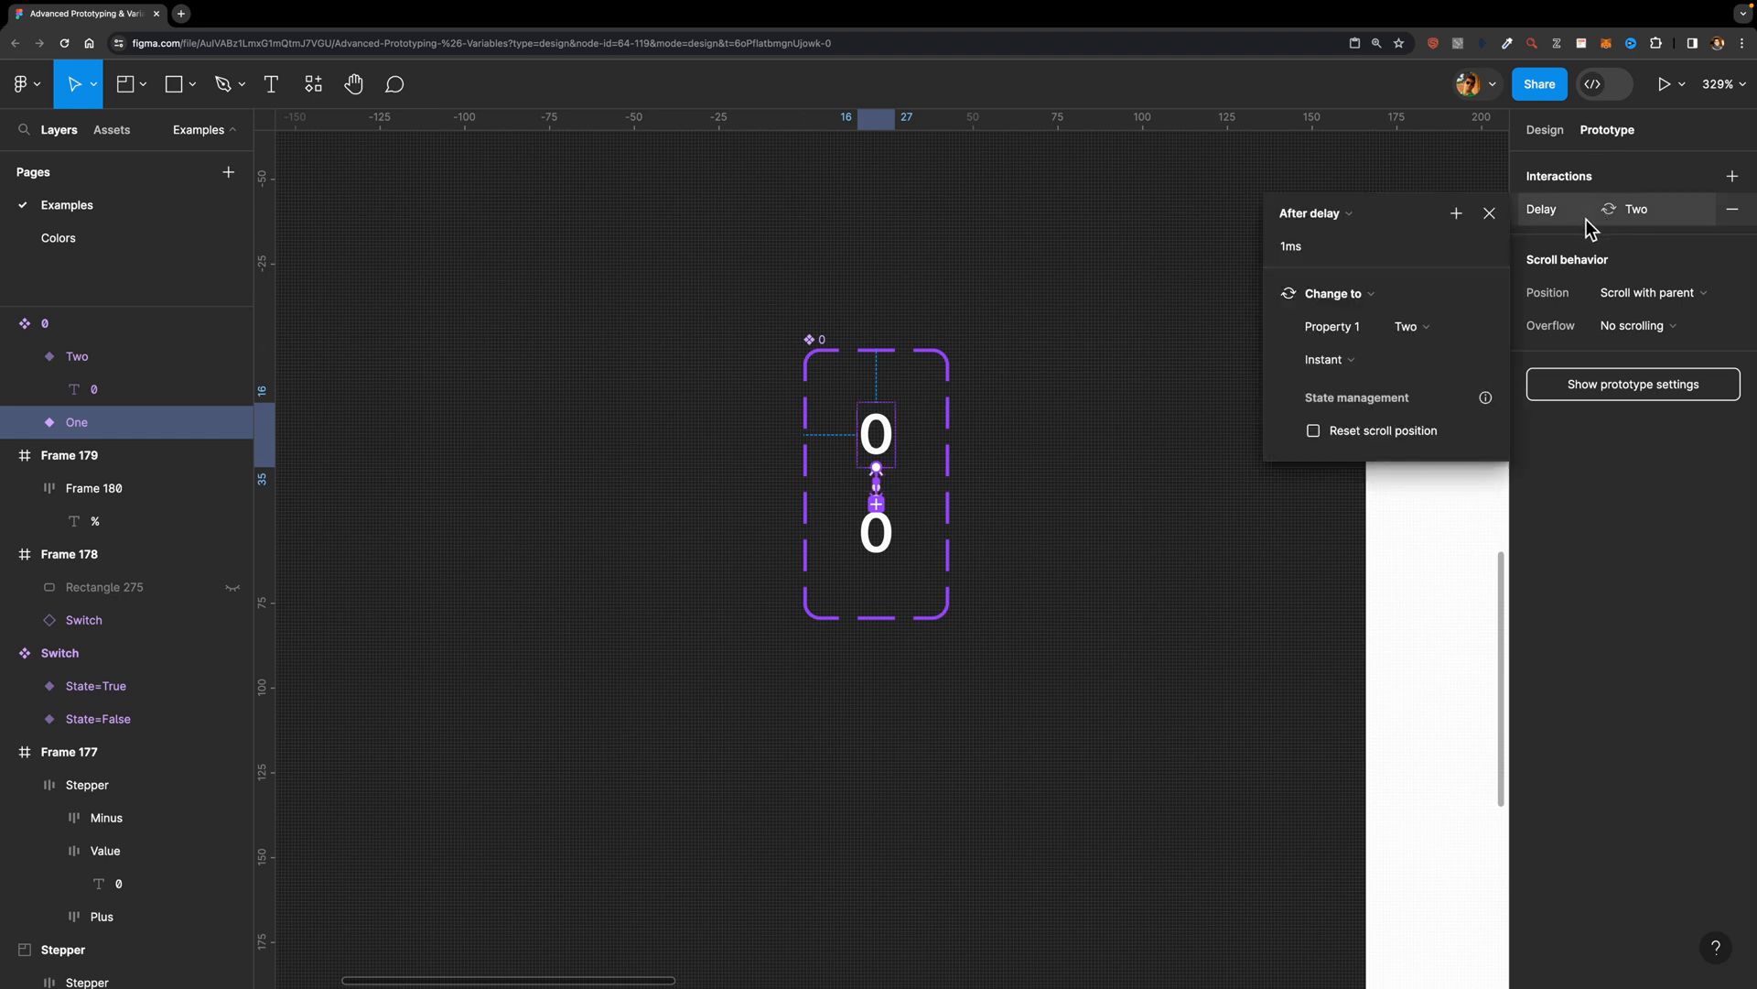
pyautogui.click(1457, 216)
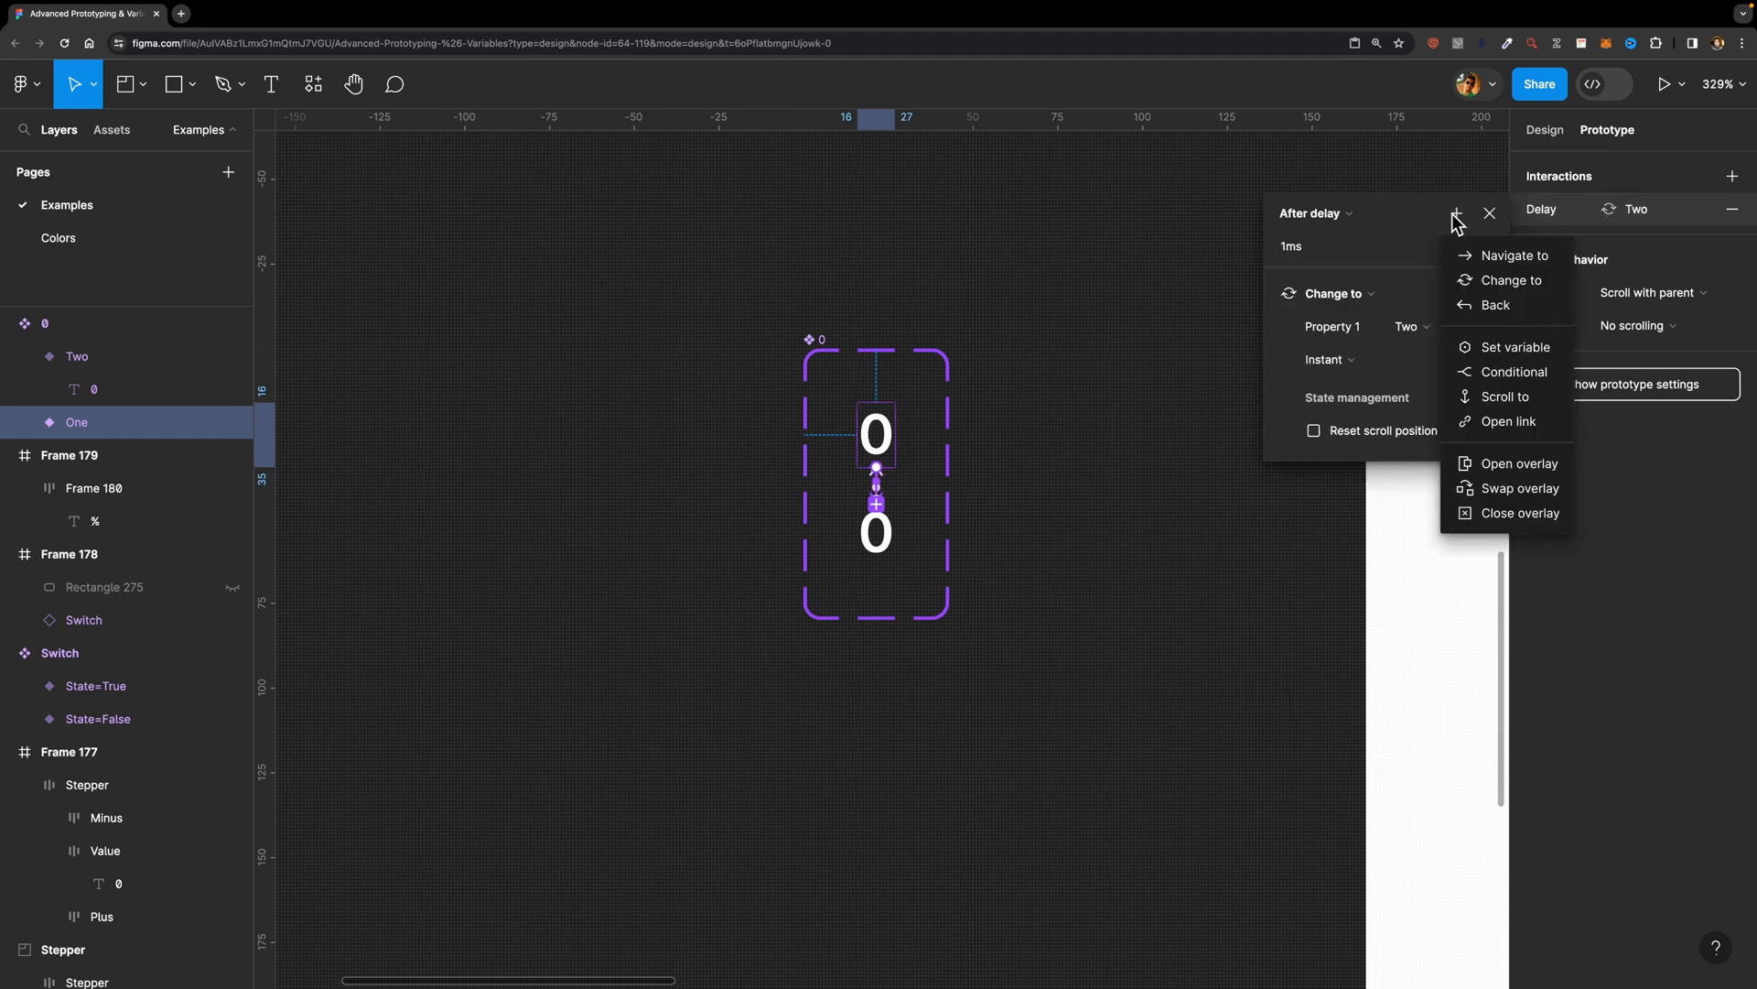
pyautogui.click(1541, 373)
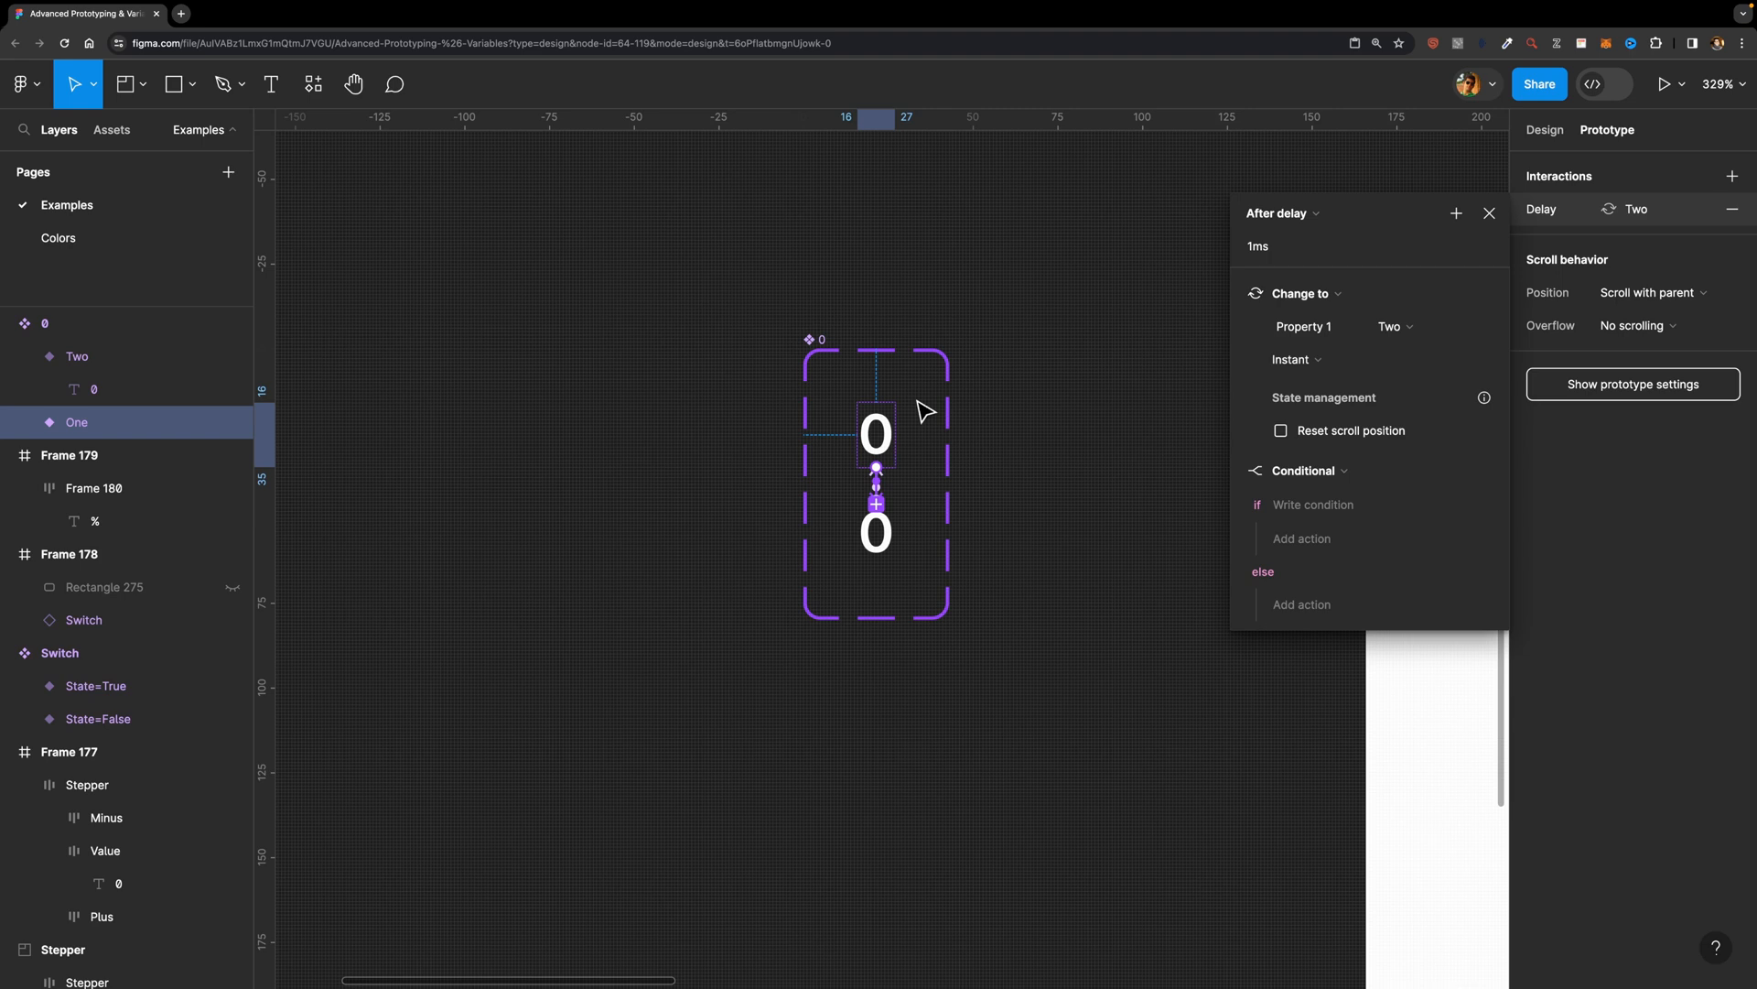
pyautogui.click(1331, 502)
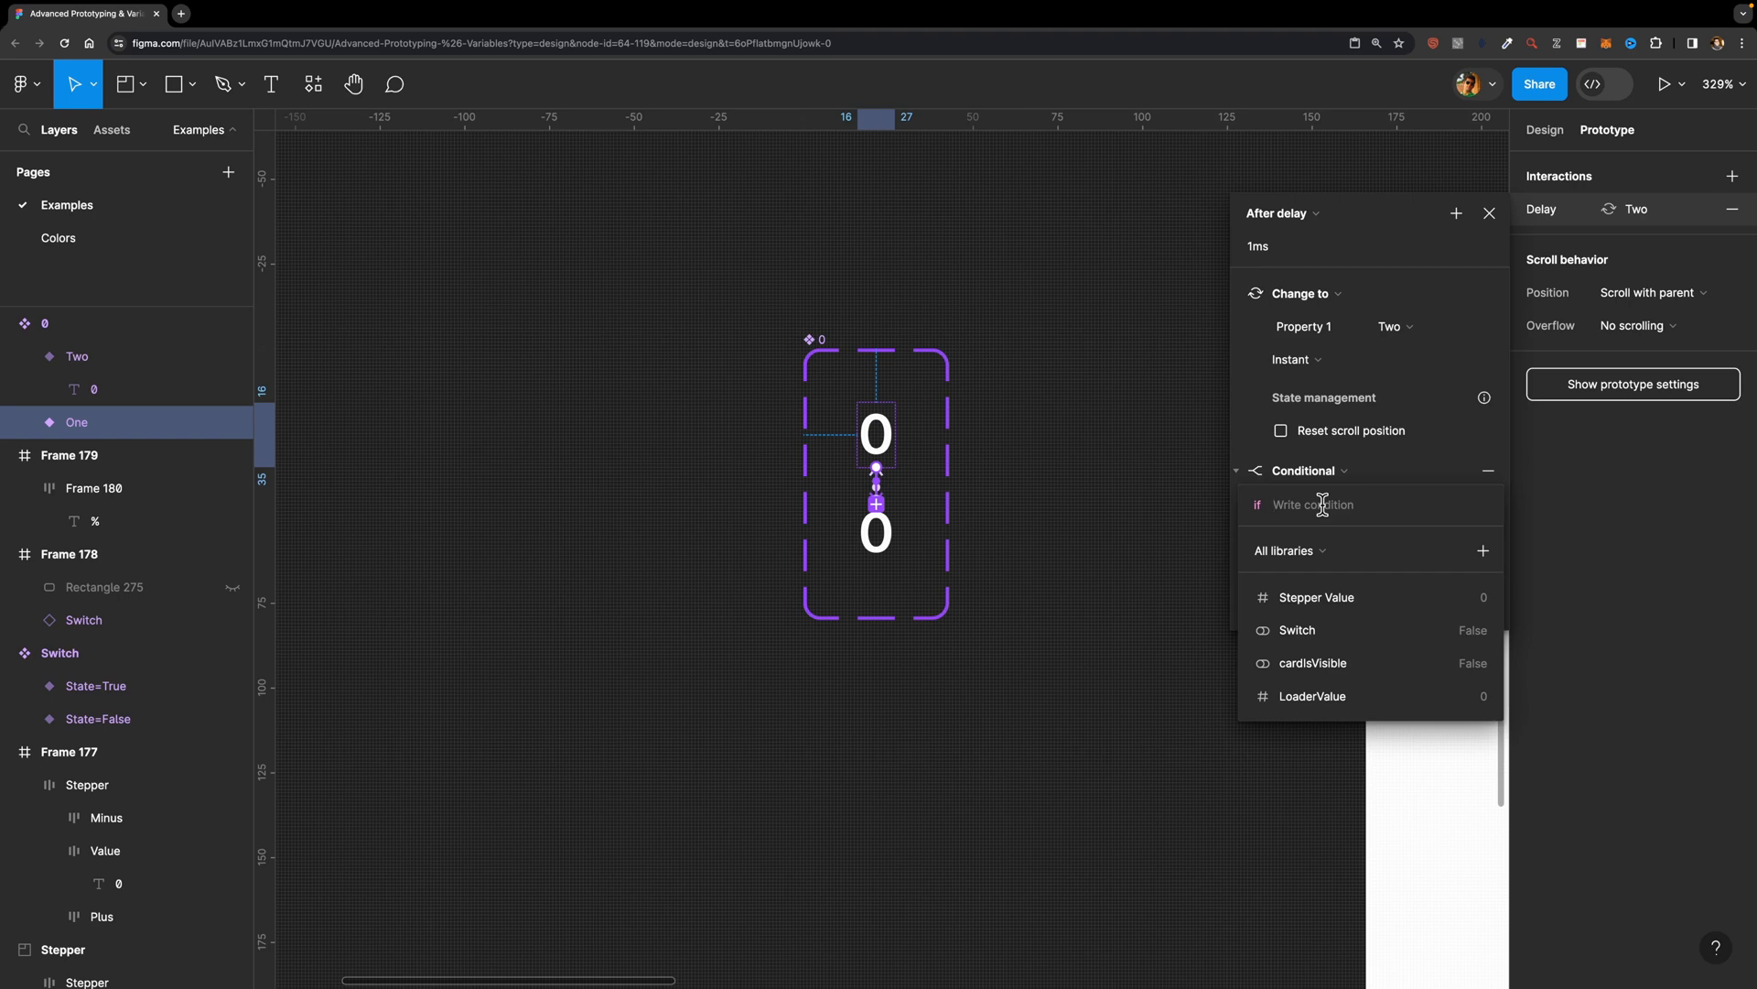
pyautogui.click(1302, 694)
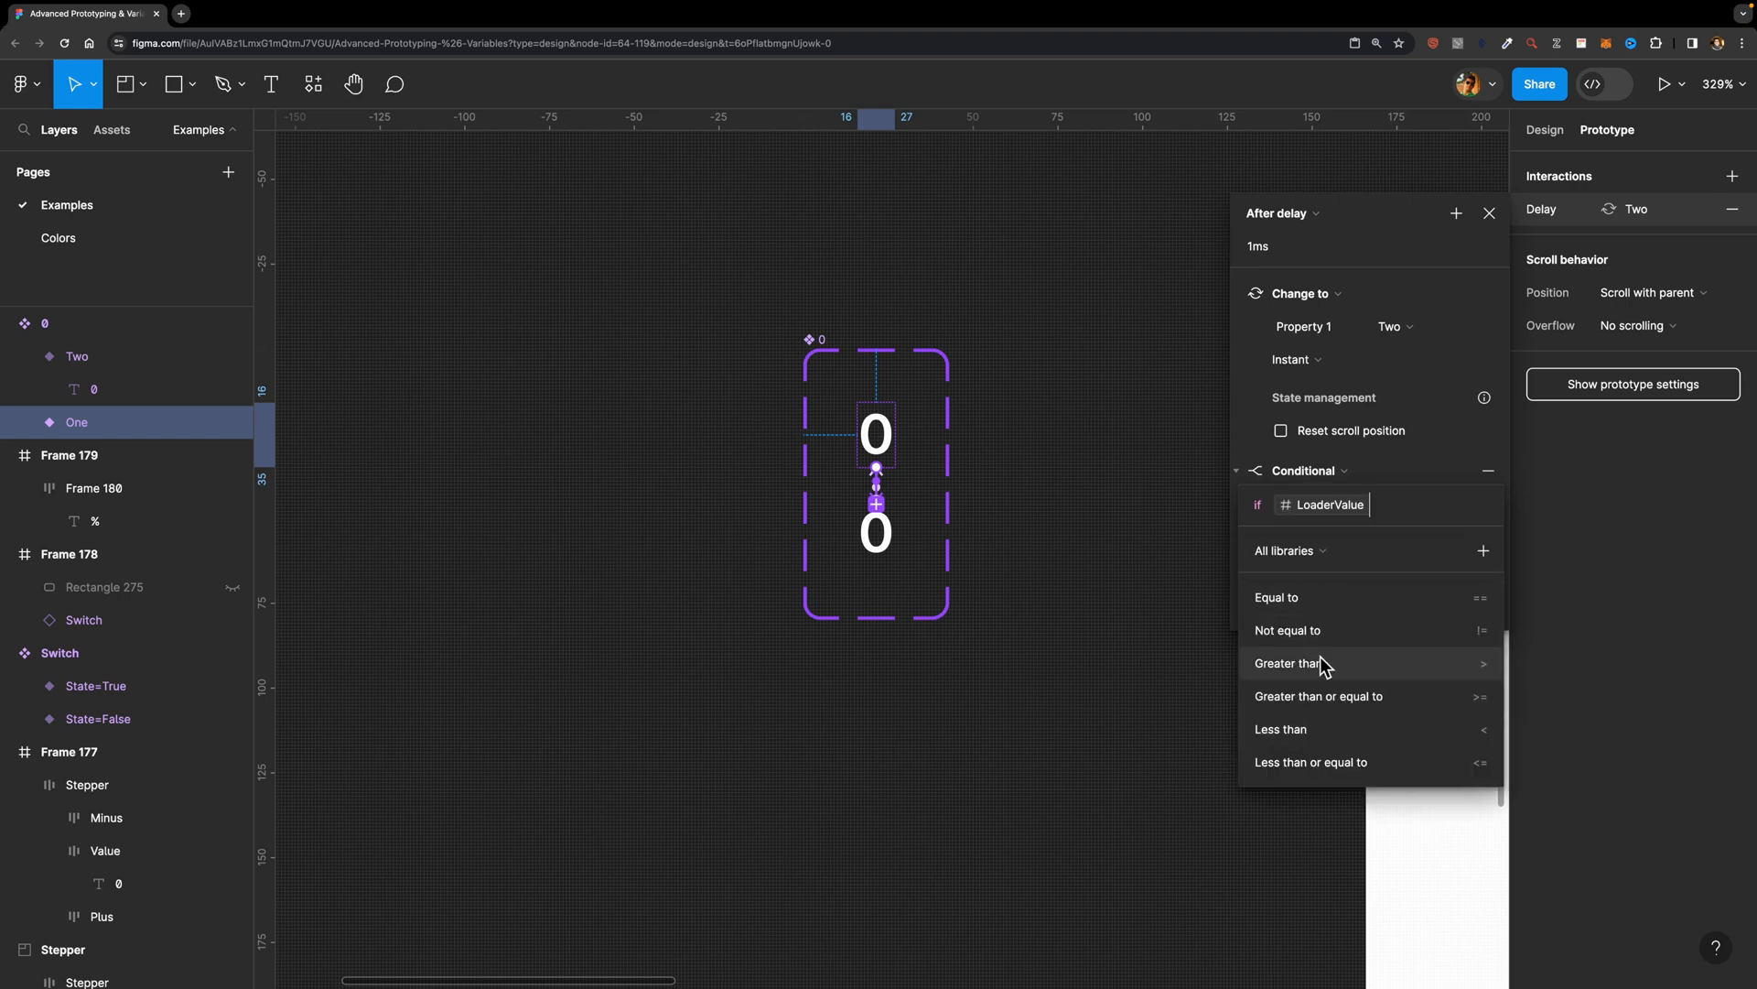
pyautogui.click(1307, 729)
pyautogui.write('100')
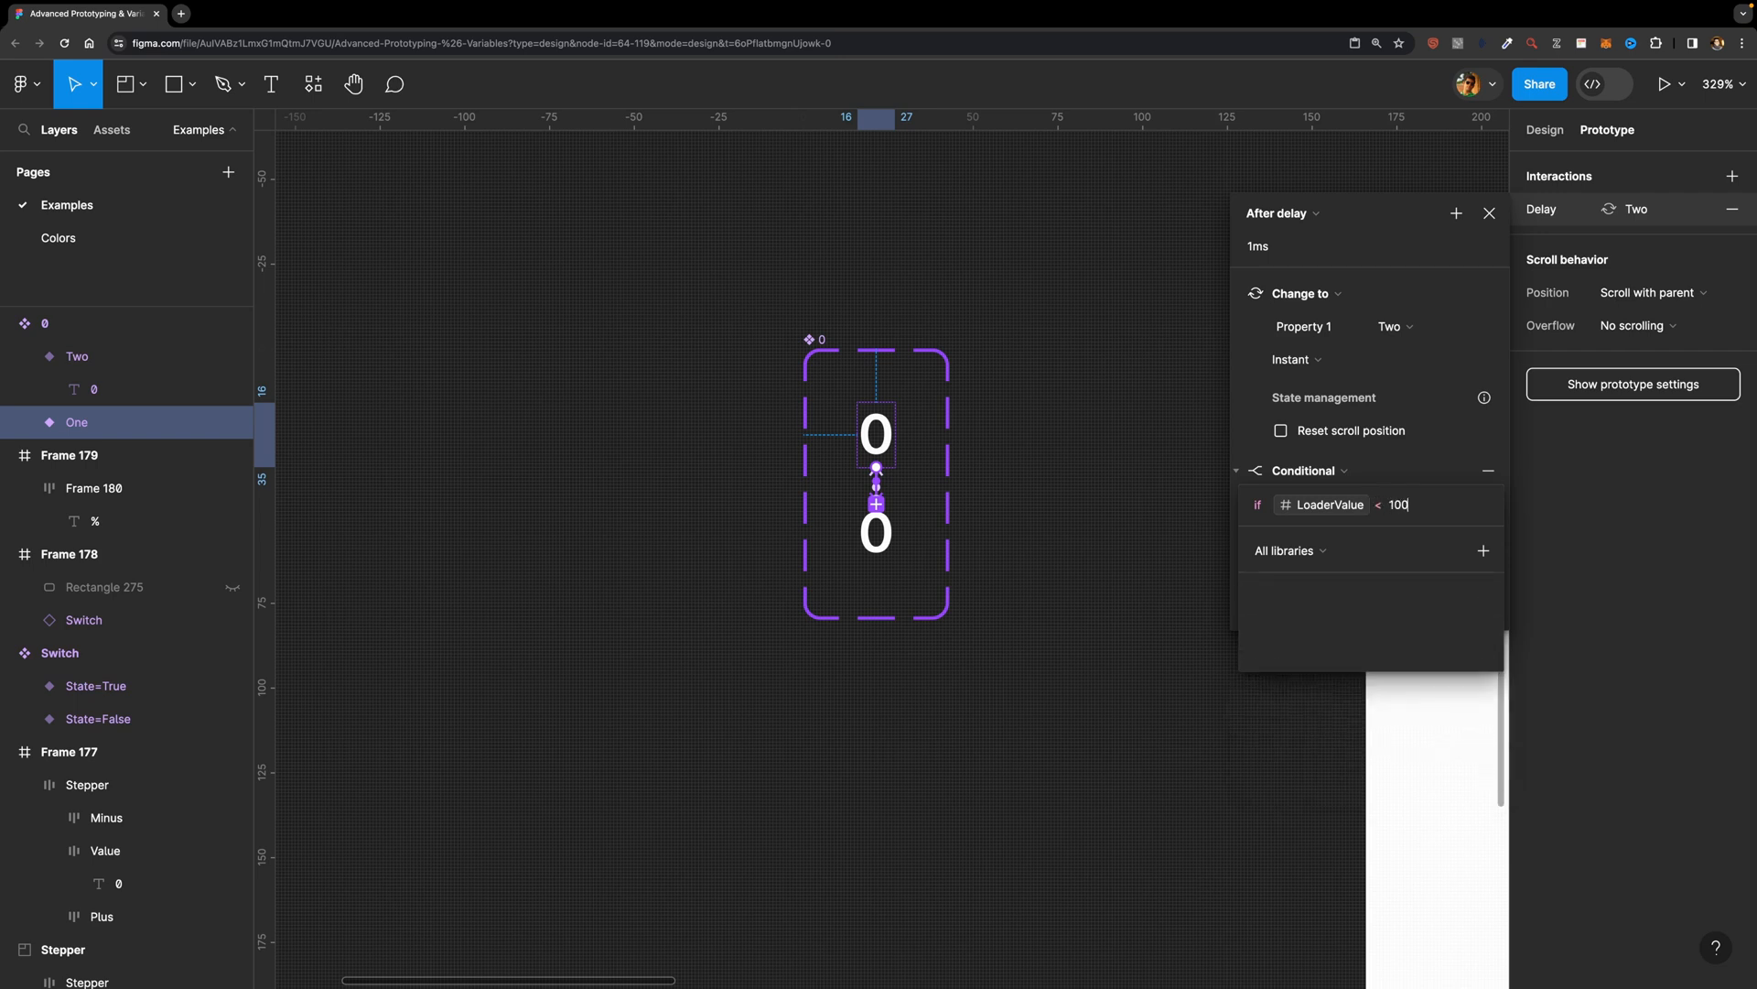
pyautogui.press('Return')
# Step: Add a Set variable action under the if condition that sets LoaderValue to LoaderValue + 3
pyautogui.click(1315, 541)
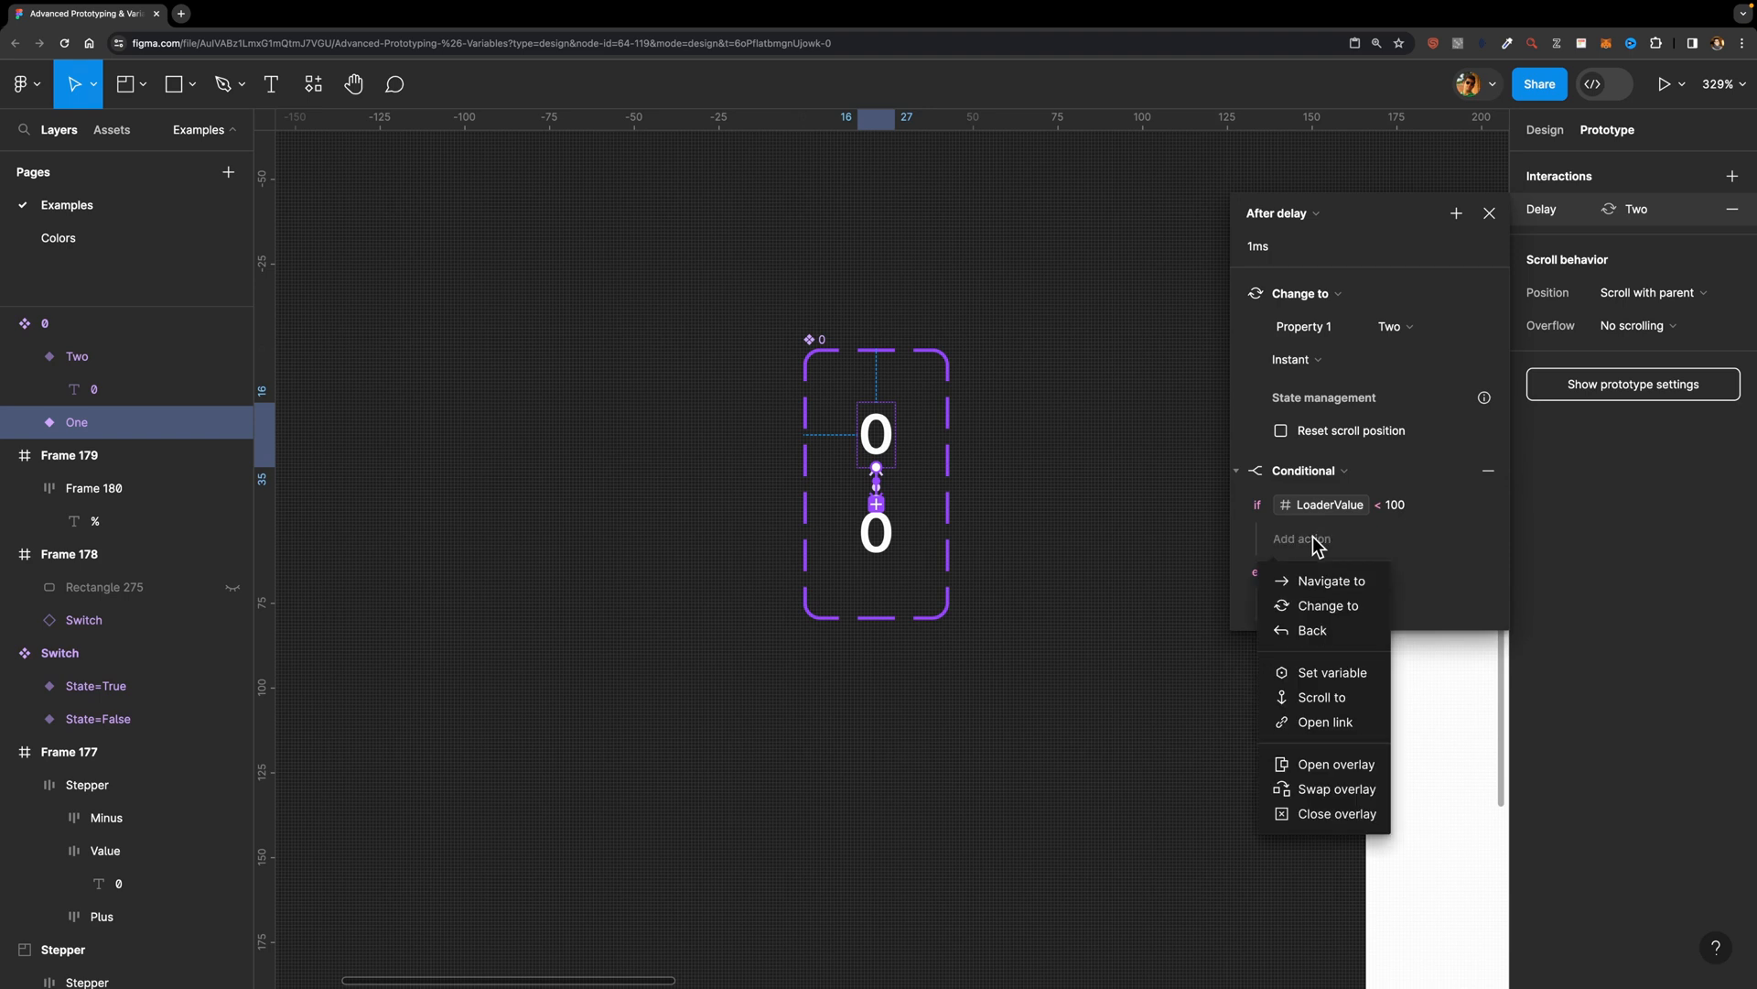
pyautogui.click(1330, 672)
pyautogui.scroll(-3, 1321, 794)
pyautogui.scroll(-3, 1327, 802)
pyautogui.click(1300, 926)
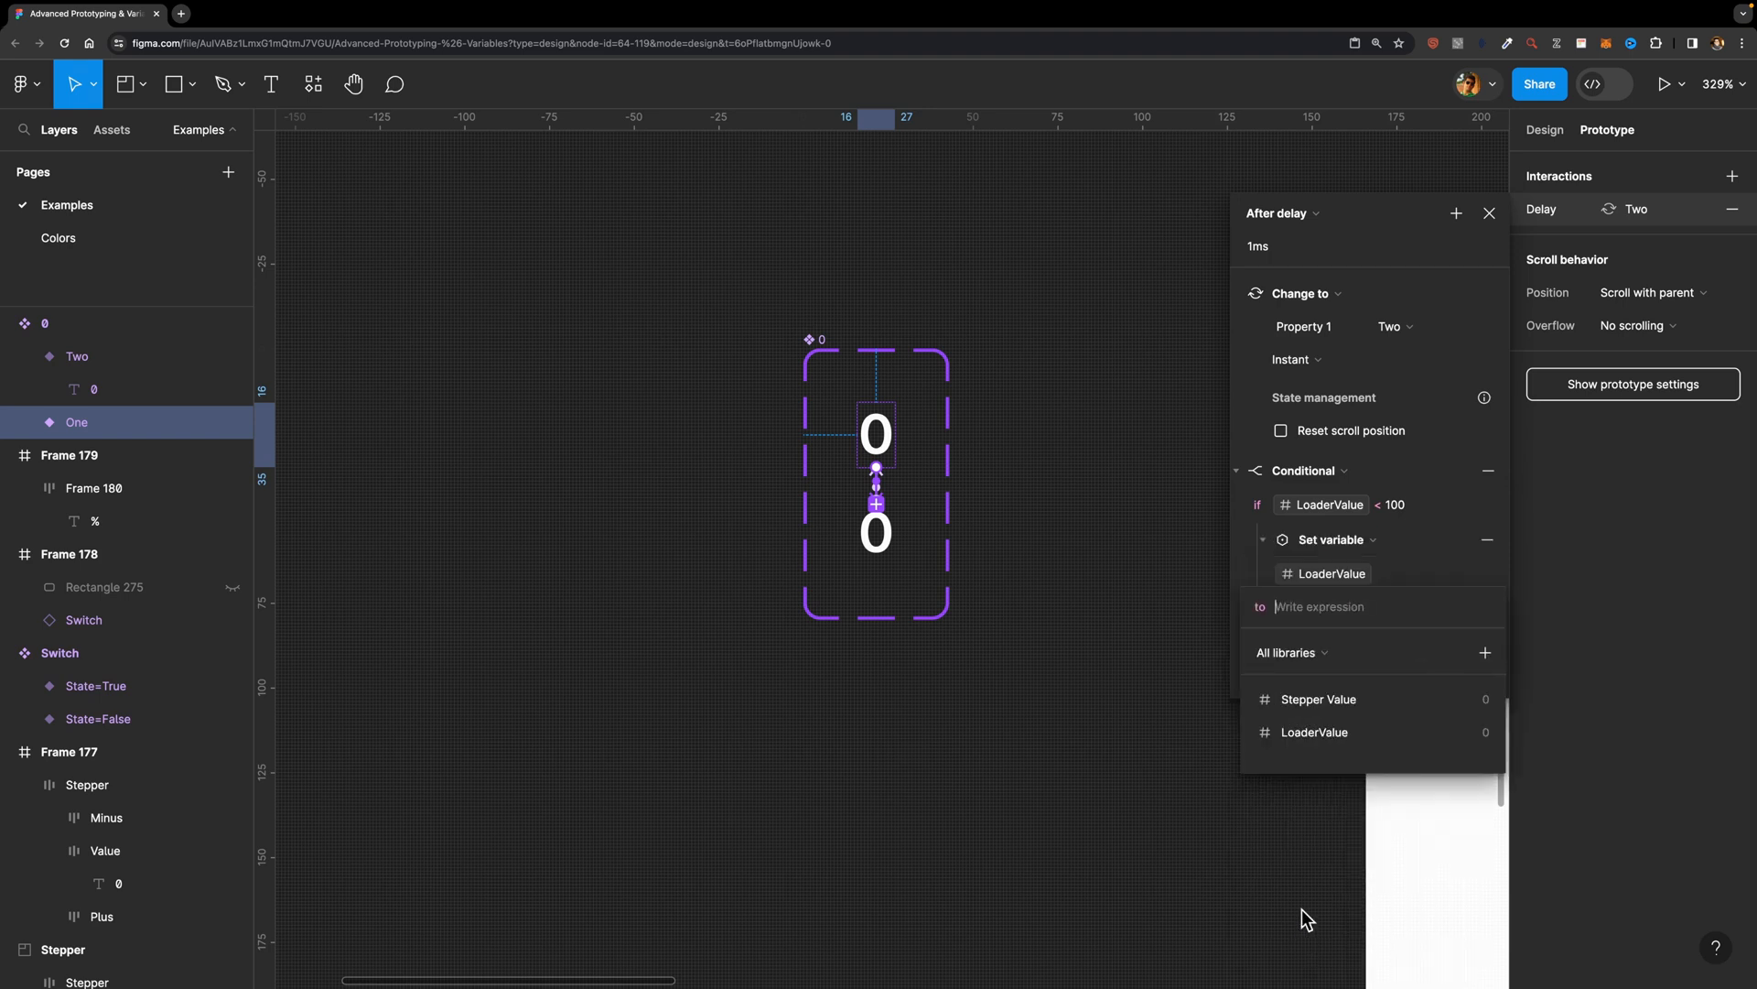
pyautogui.click(1307, 730)
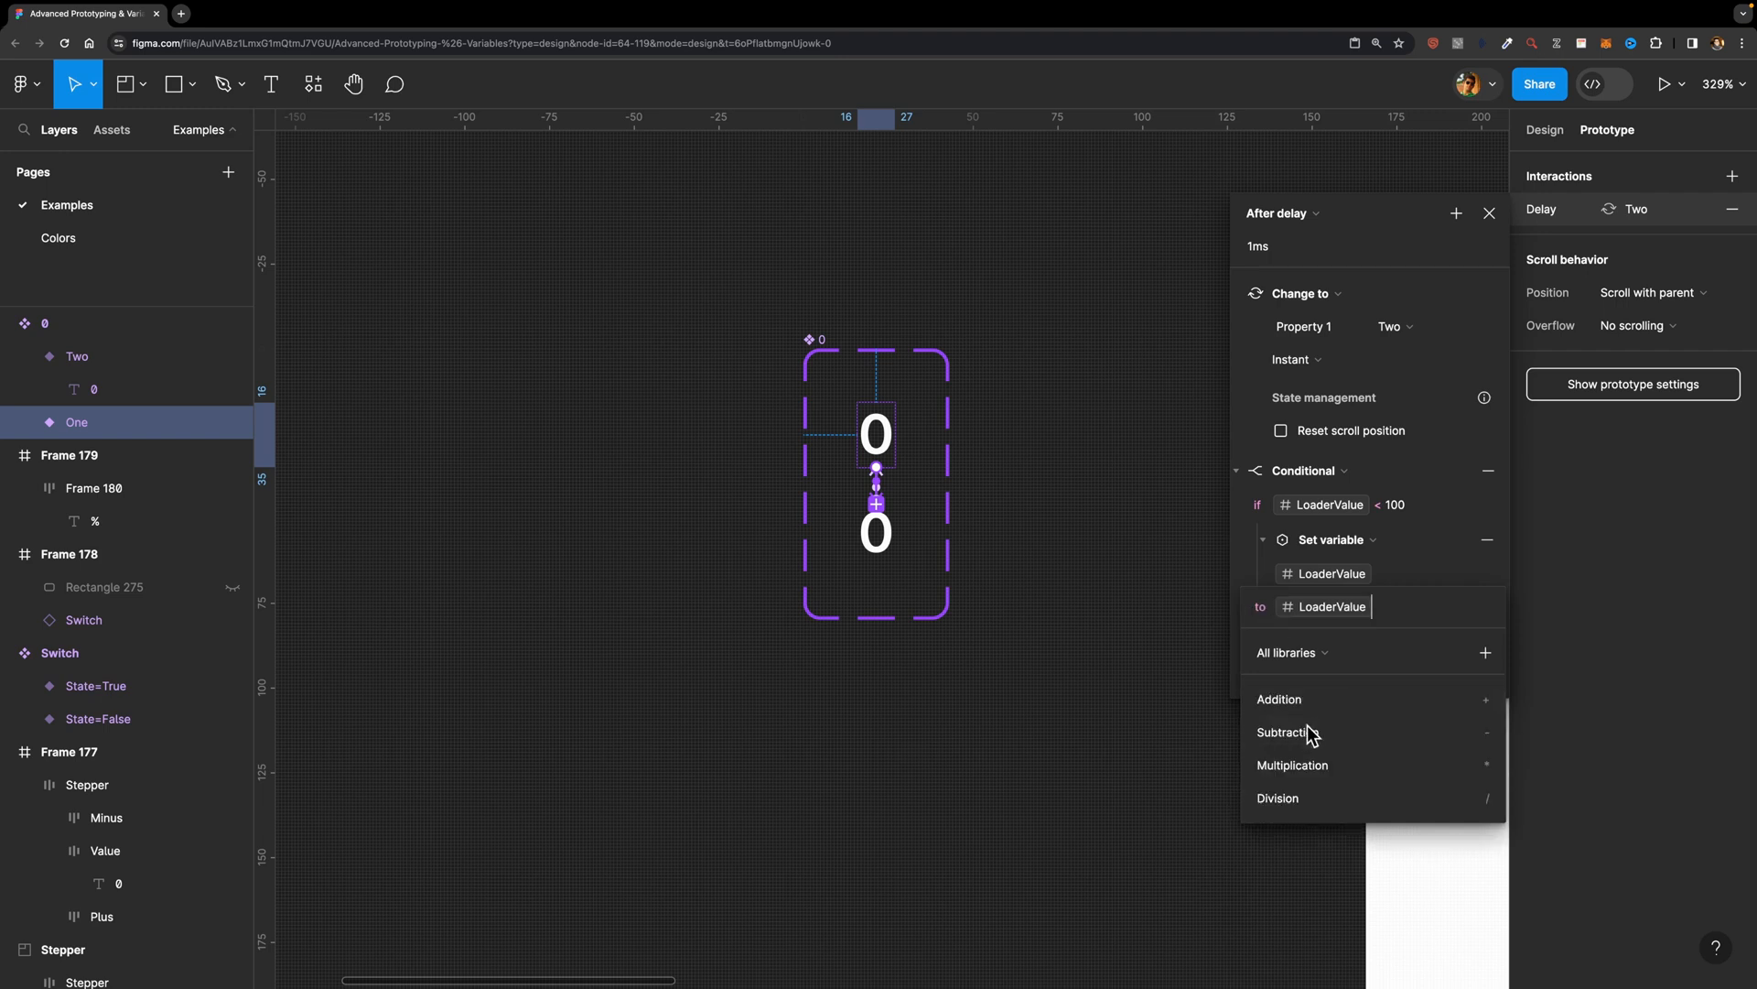
pyautogui.click(1364, 699)
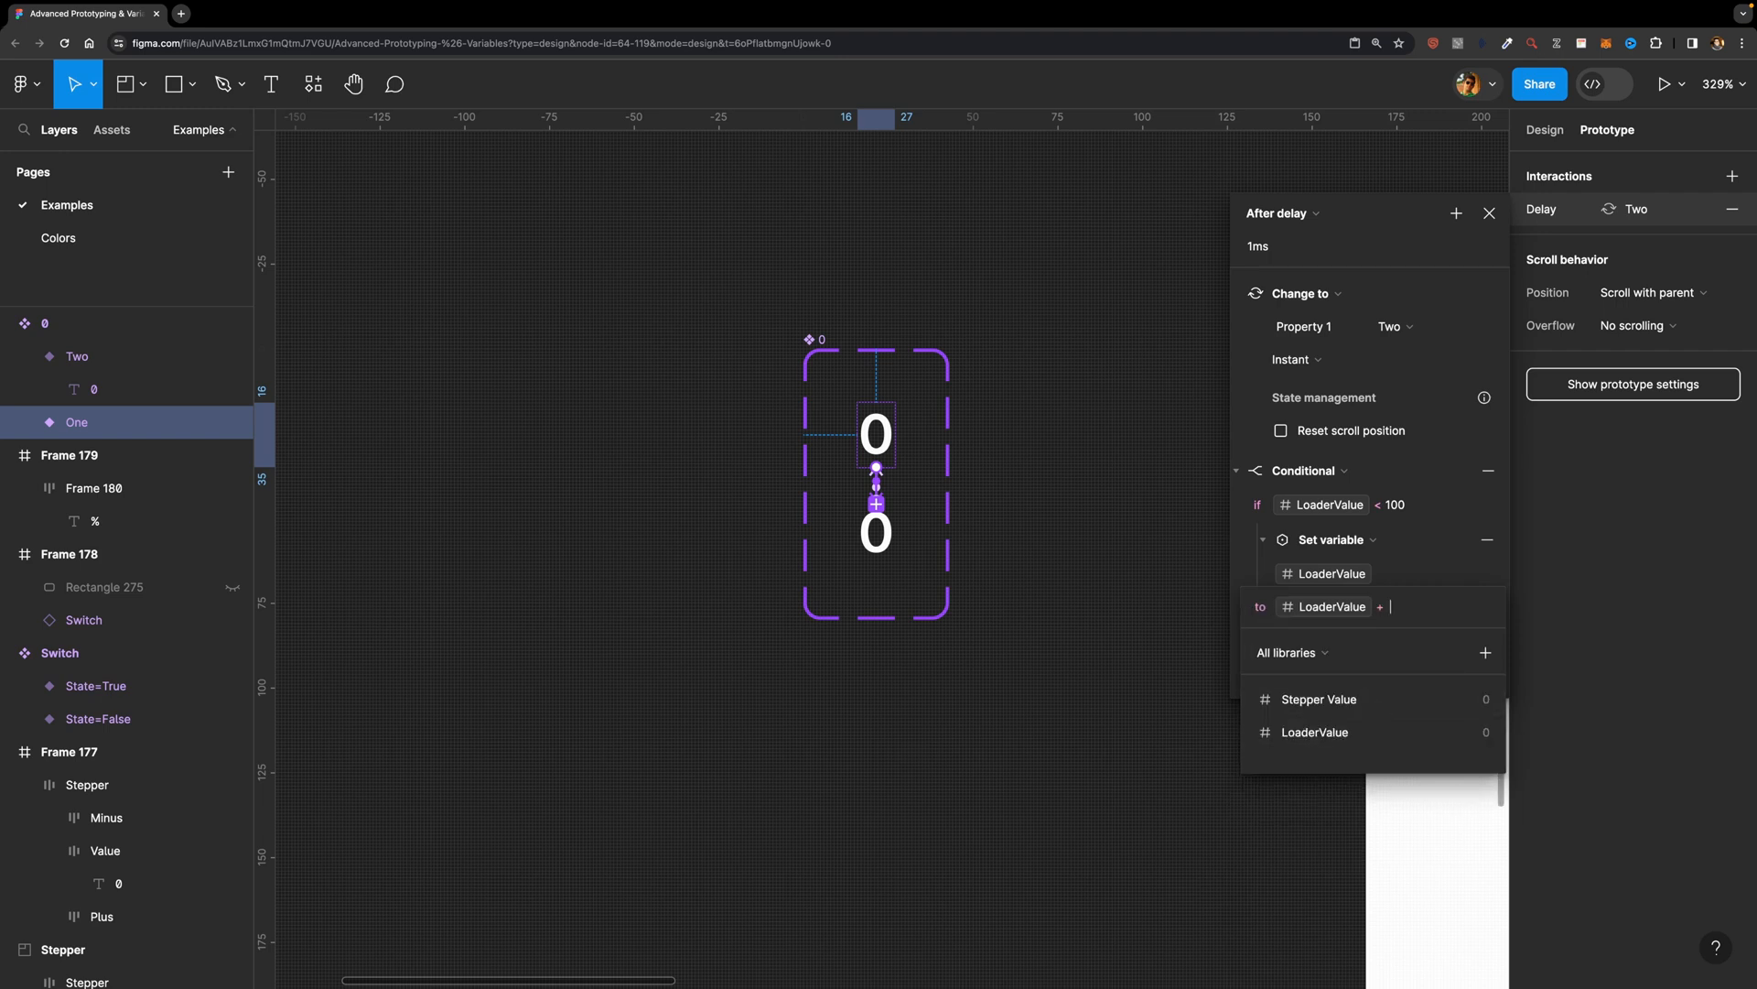
pyautogui.write('3')
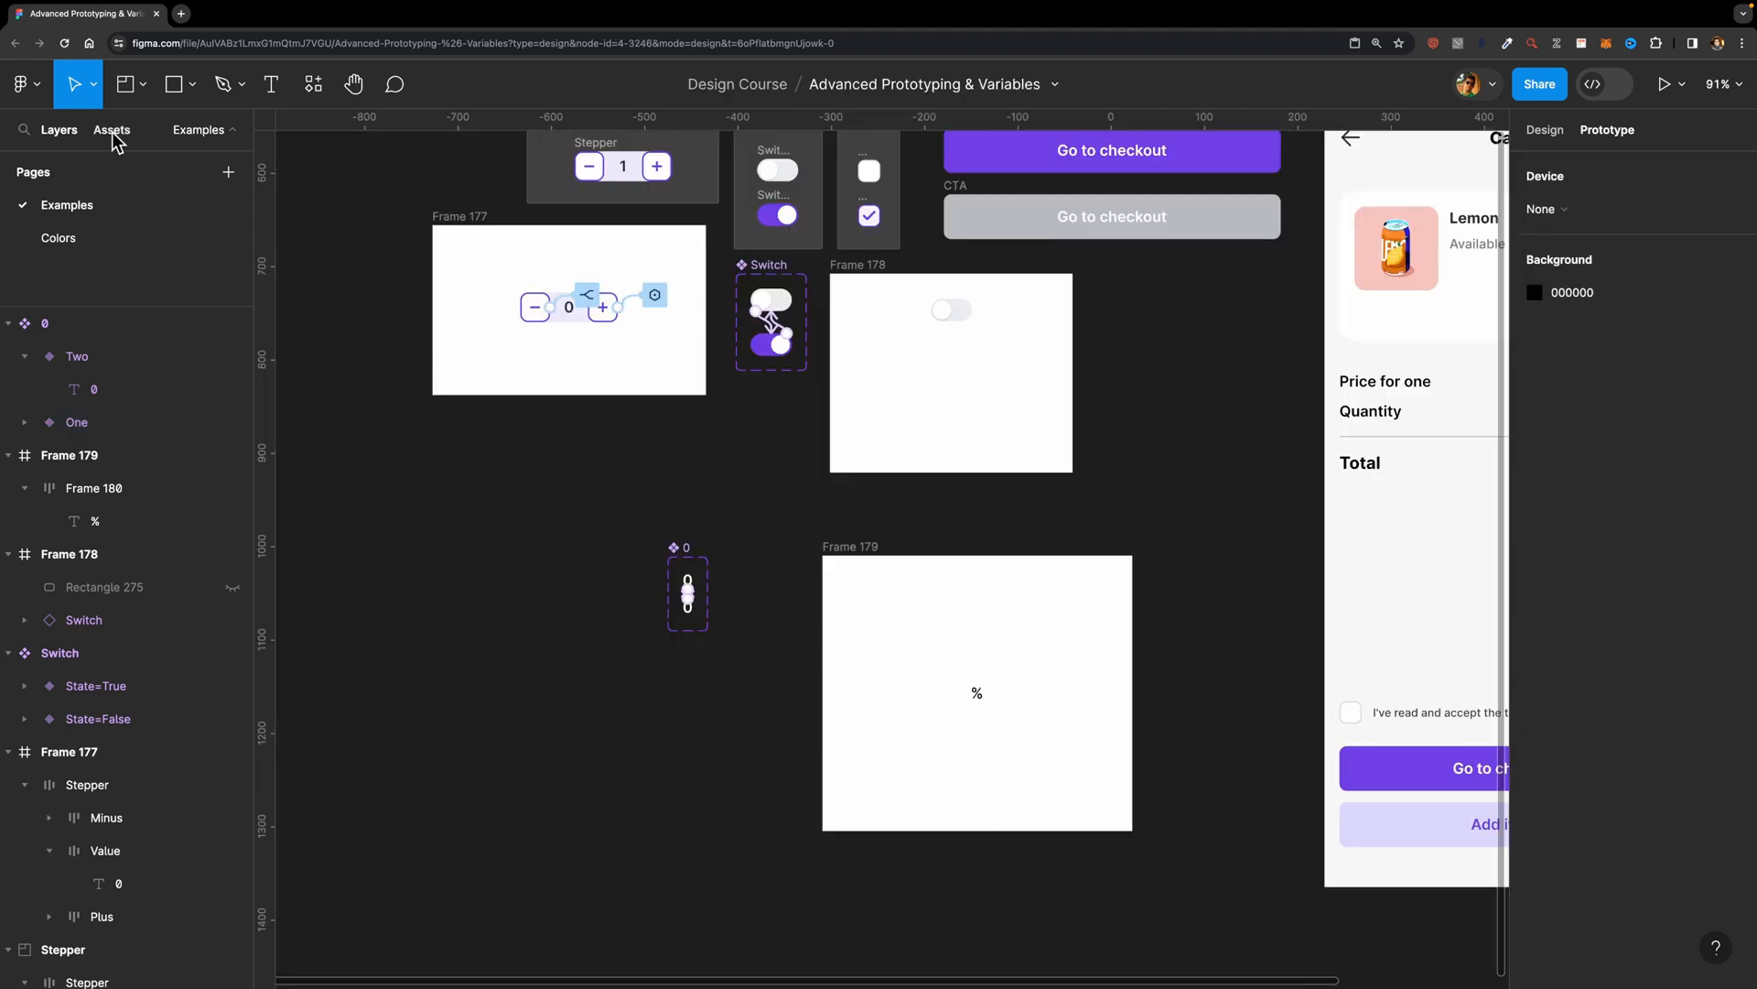
# Step: Place an instance of the 0 component before the % sign in Frame 179 and color it black, 000000
pyautogui.click(112, 129)
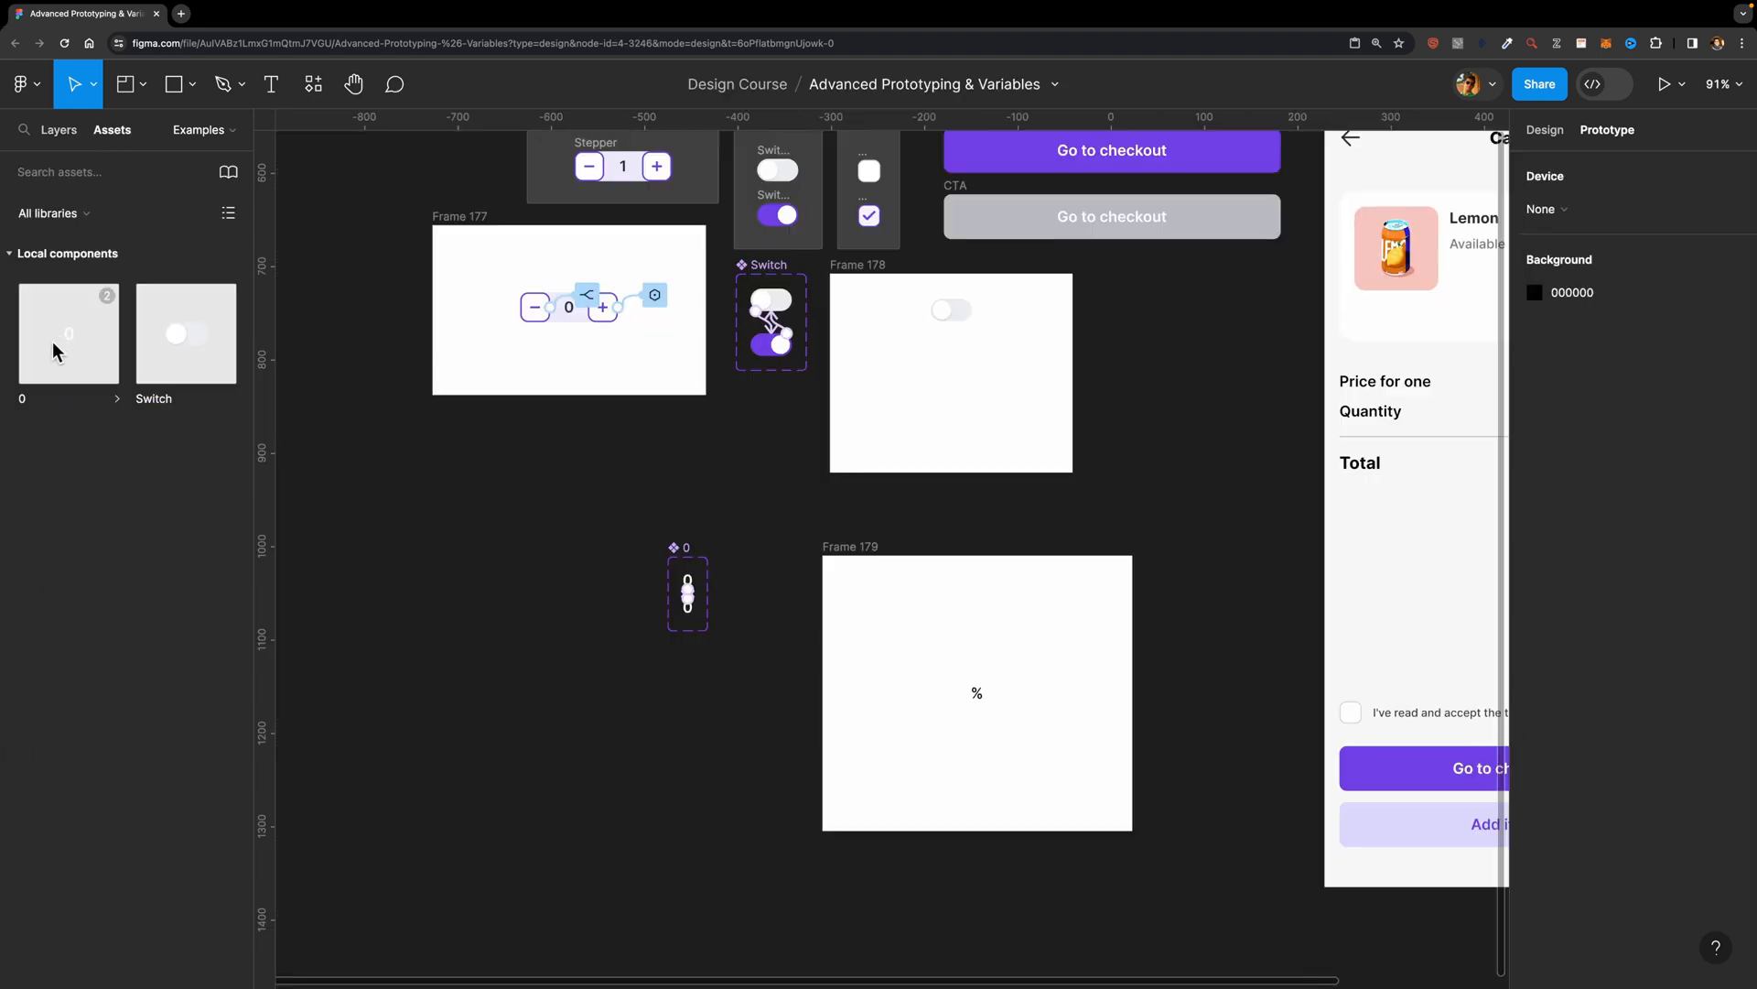
pyautogui.moveTo(67, 337); pyautogui.dragTo(956, 696)
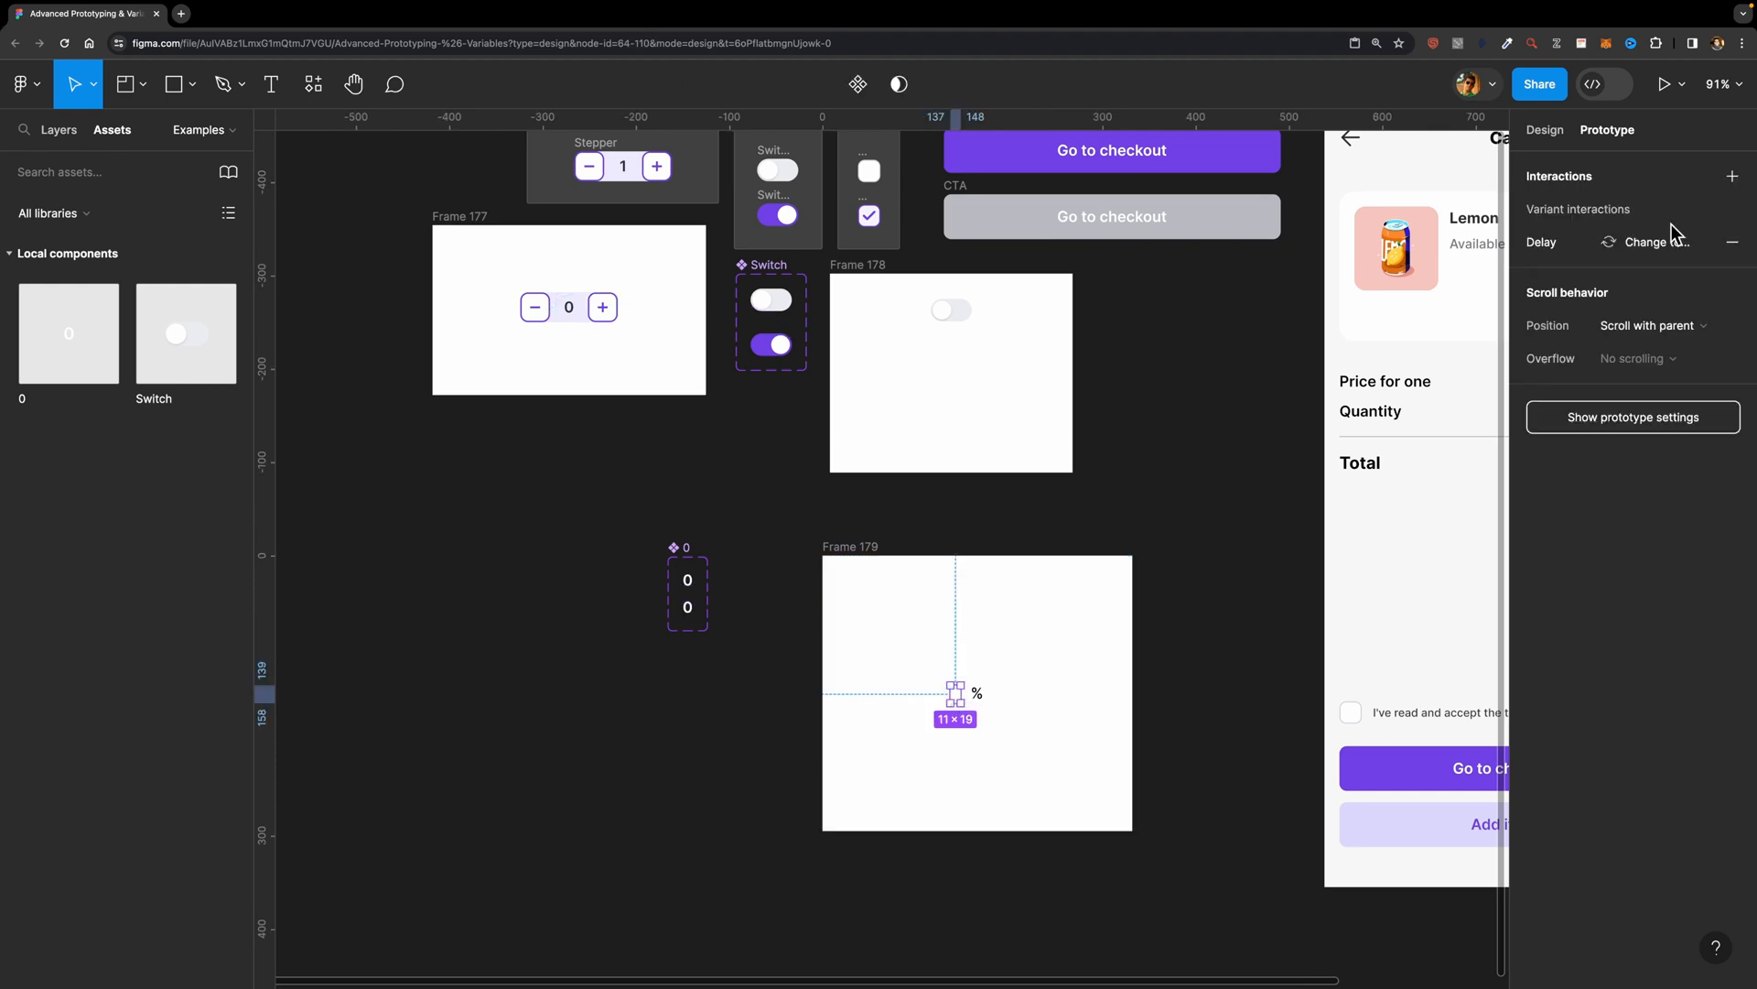
pyautogui.click(1545, 129)
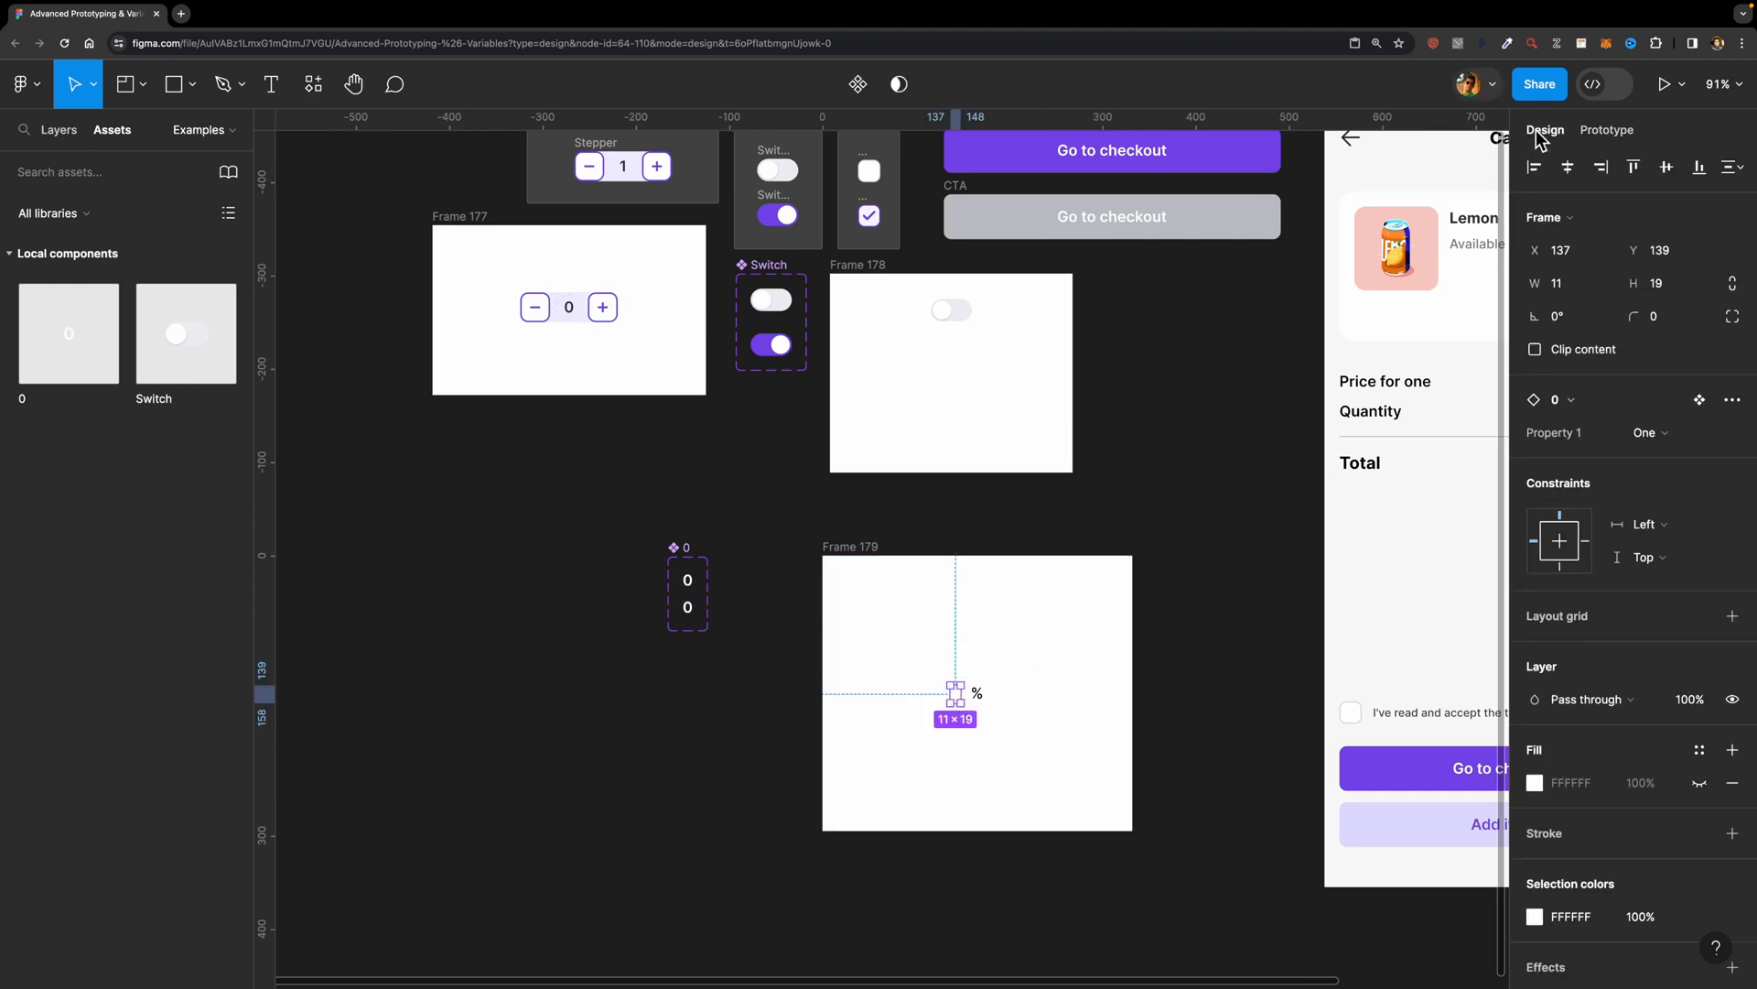
pyautogui.click(1535, 916)
pyautogui.click(1110, 843)
pyautogui.scroll(5, 970, 703)
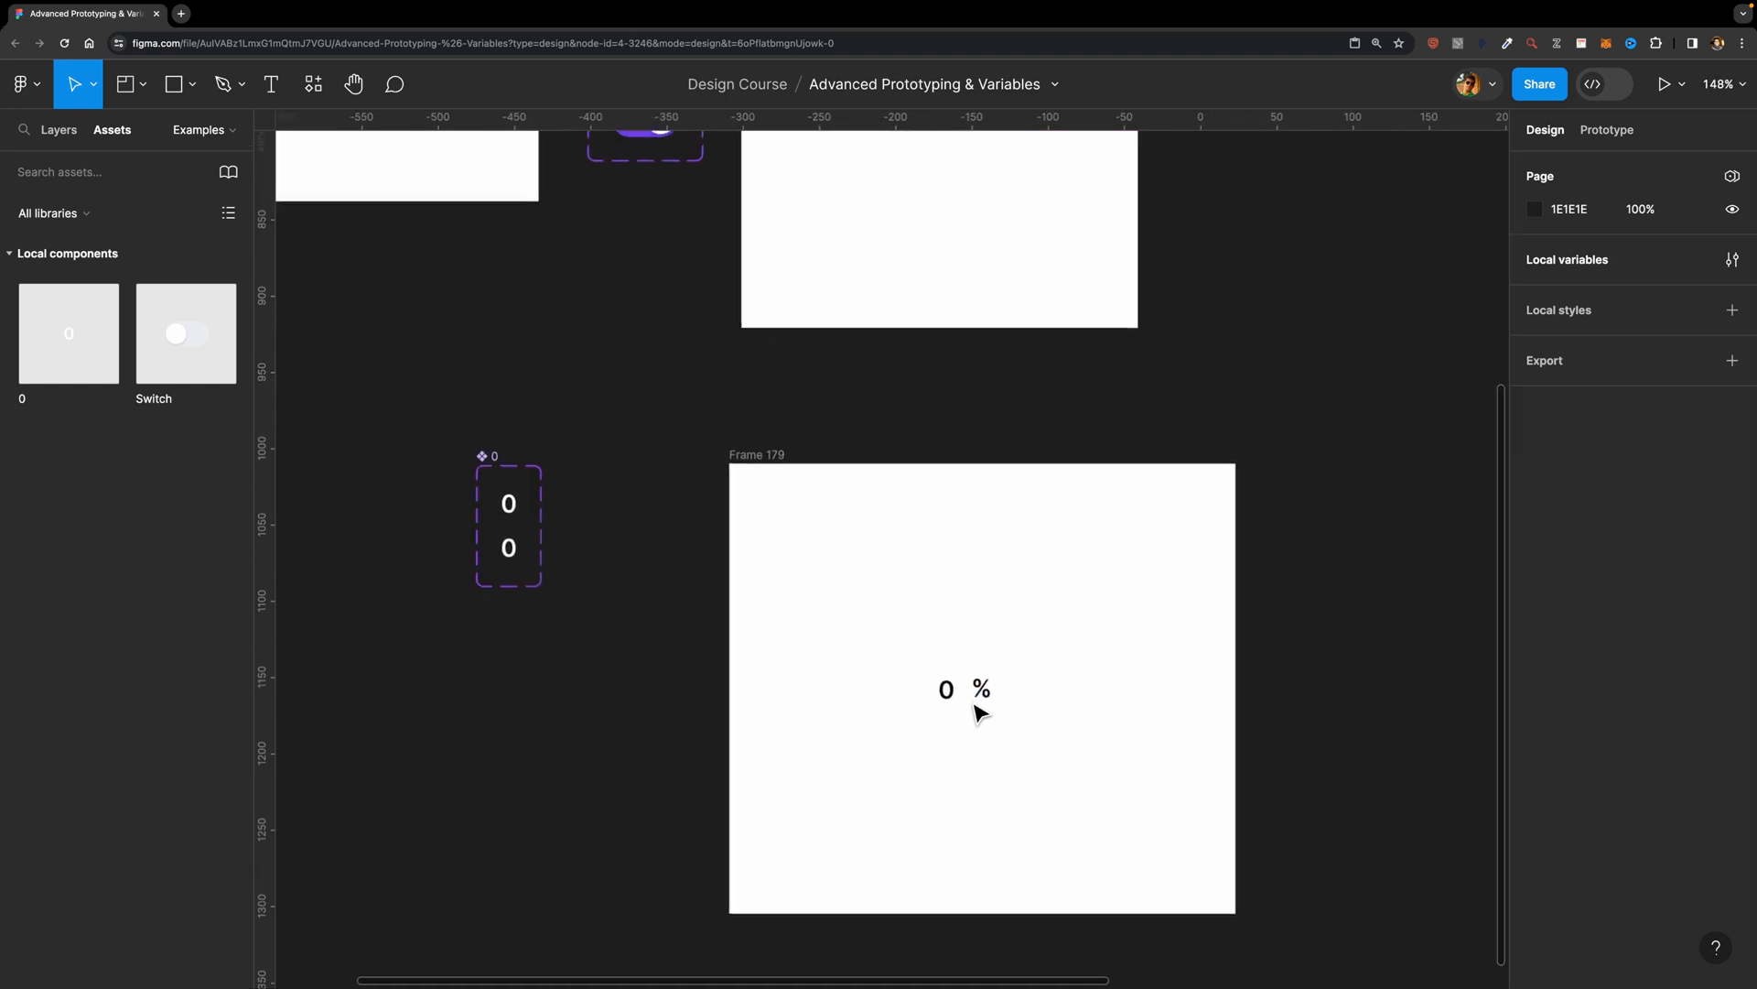
# Step: Move the 0 instance closer to the % sign, then preview the loader prototype and return to the design file
pyautogui.click(959, 695)
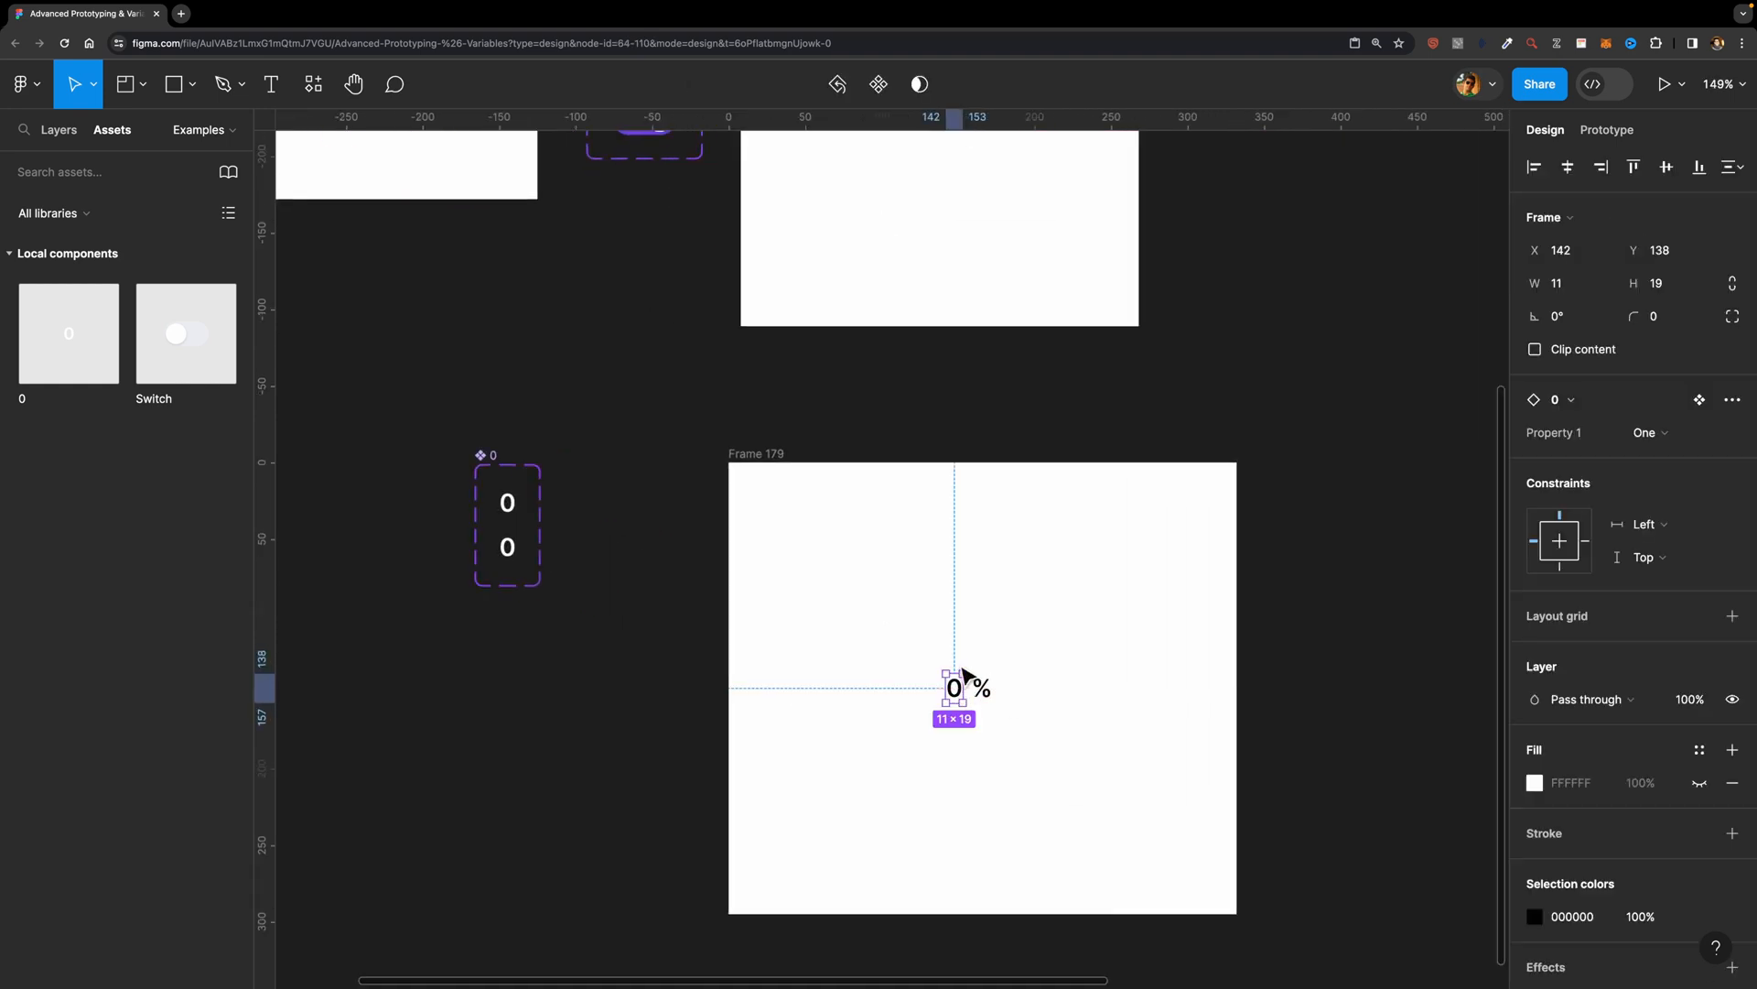
pyautogui.press('super+alt+Return')
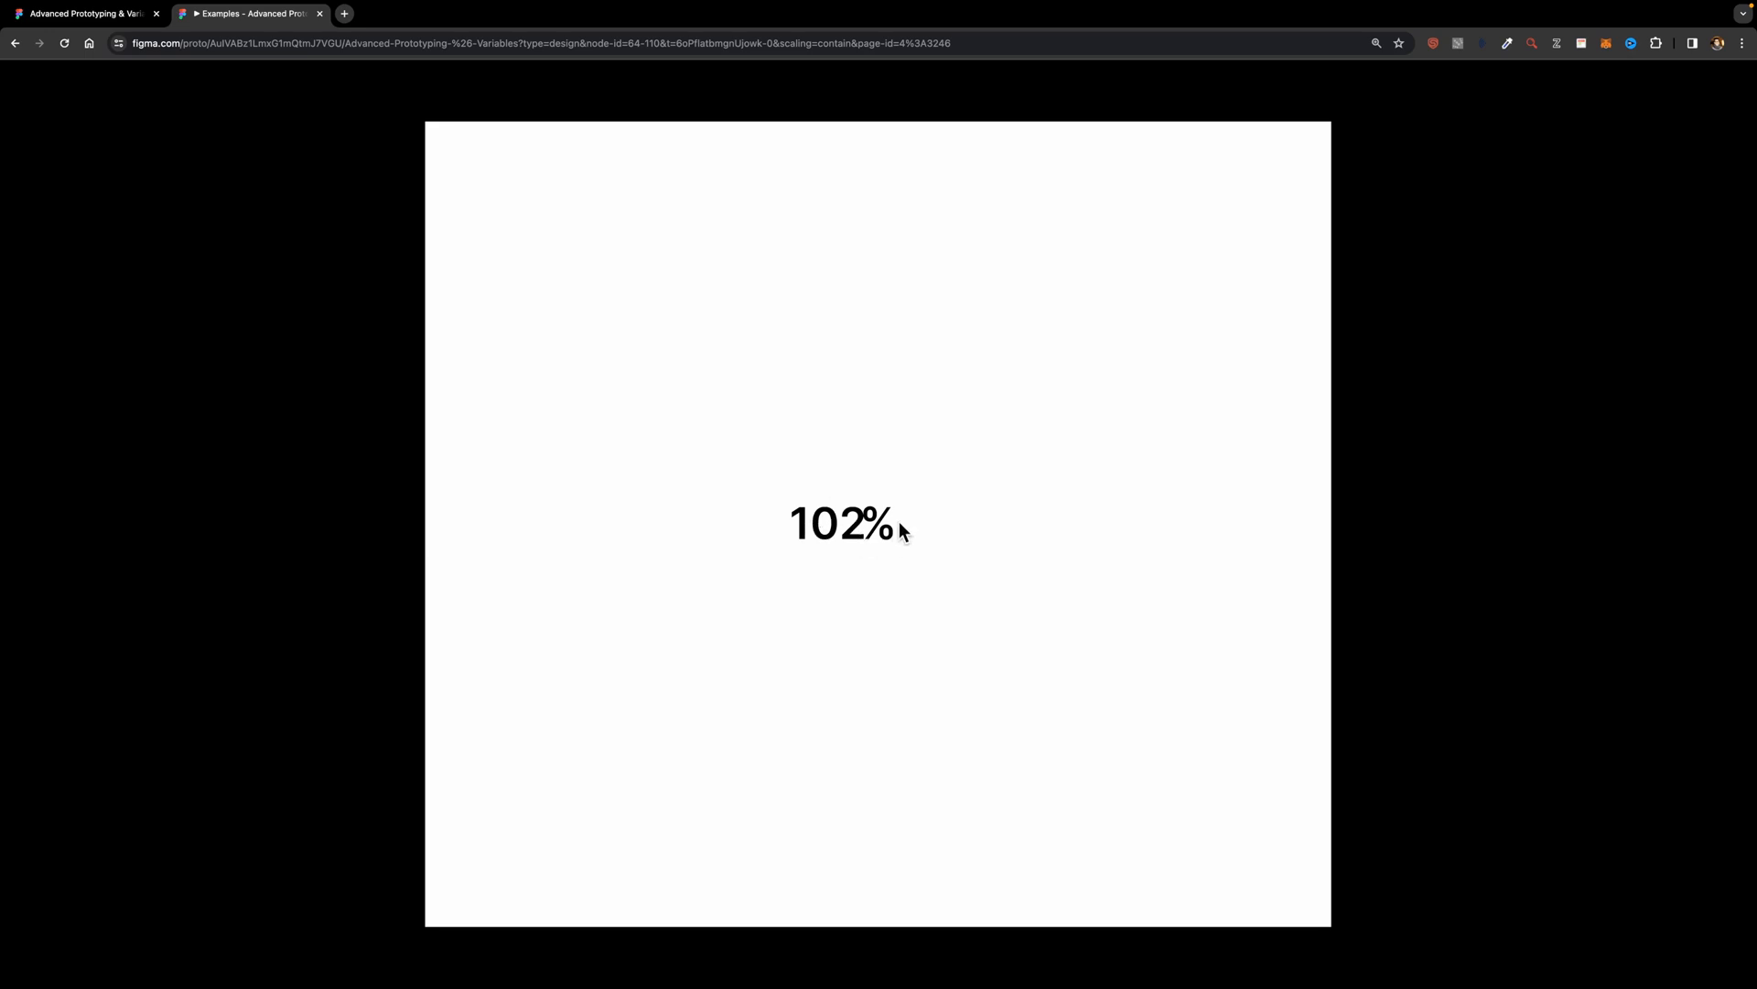
pyautogui.click(110, 13)
# Step: Set variant One's conditional action to LoaderValue + 2 and preview Frame 179
pyautogui.click(508, 501)
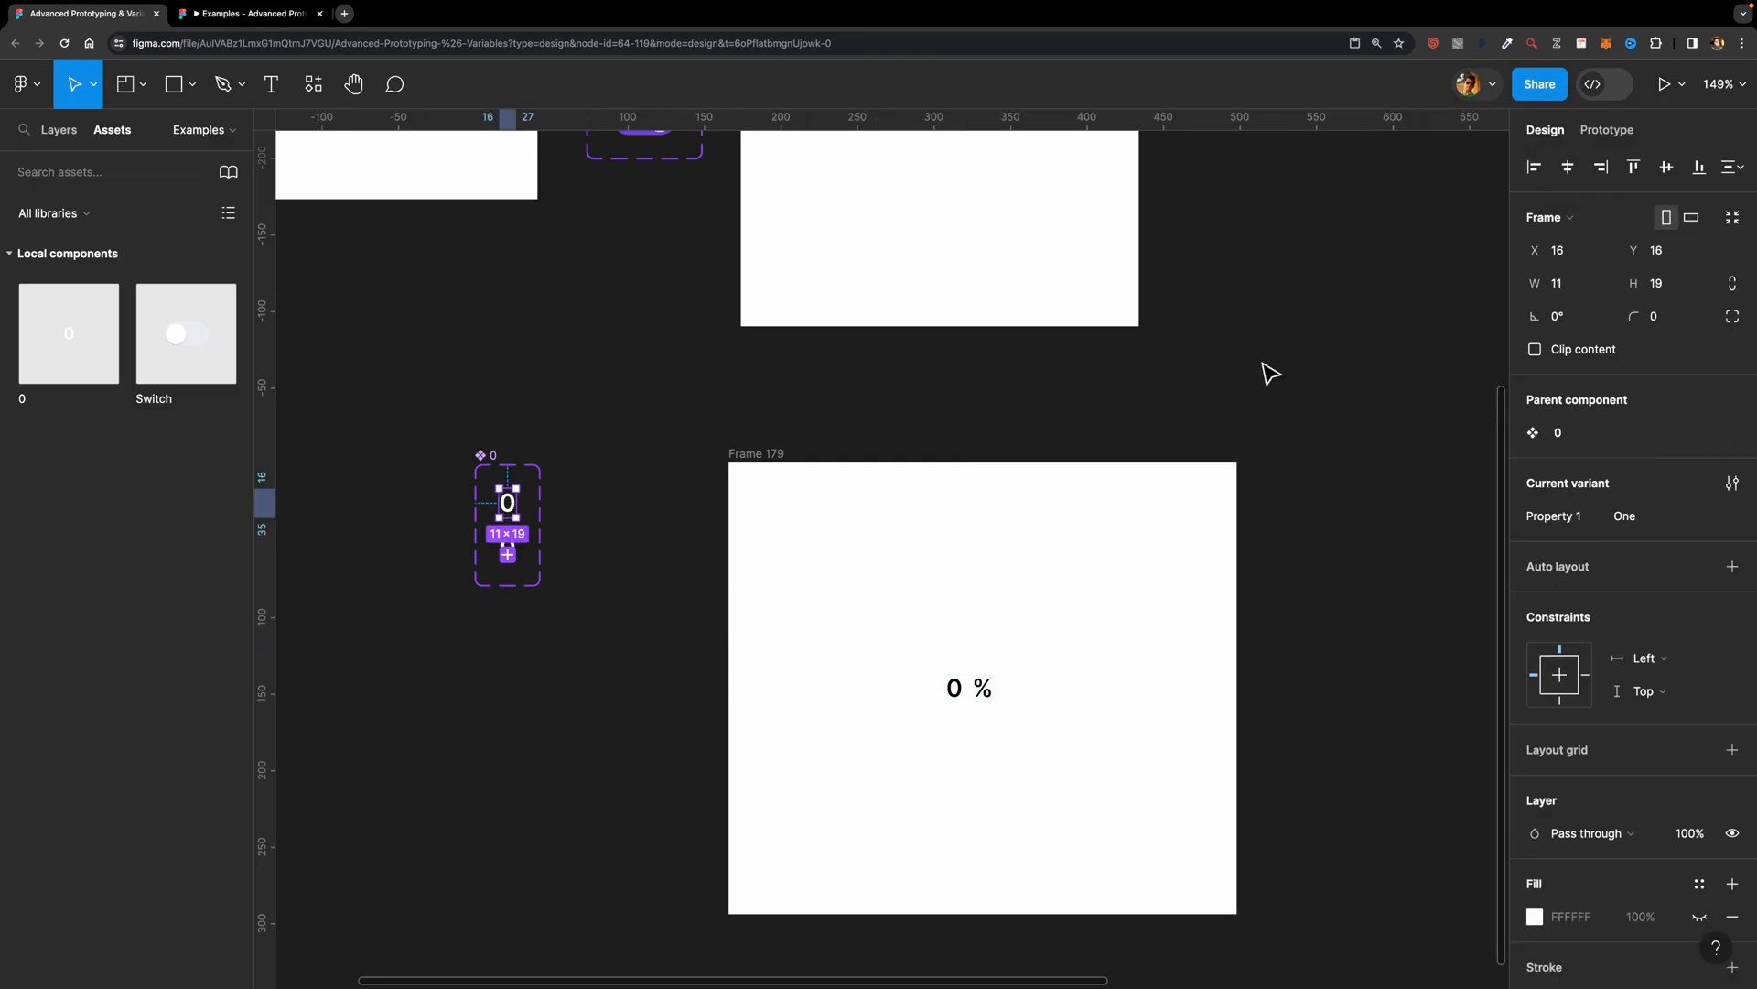
pyautogui.click(1607, 130)
pyautogui.click(1644, 220)
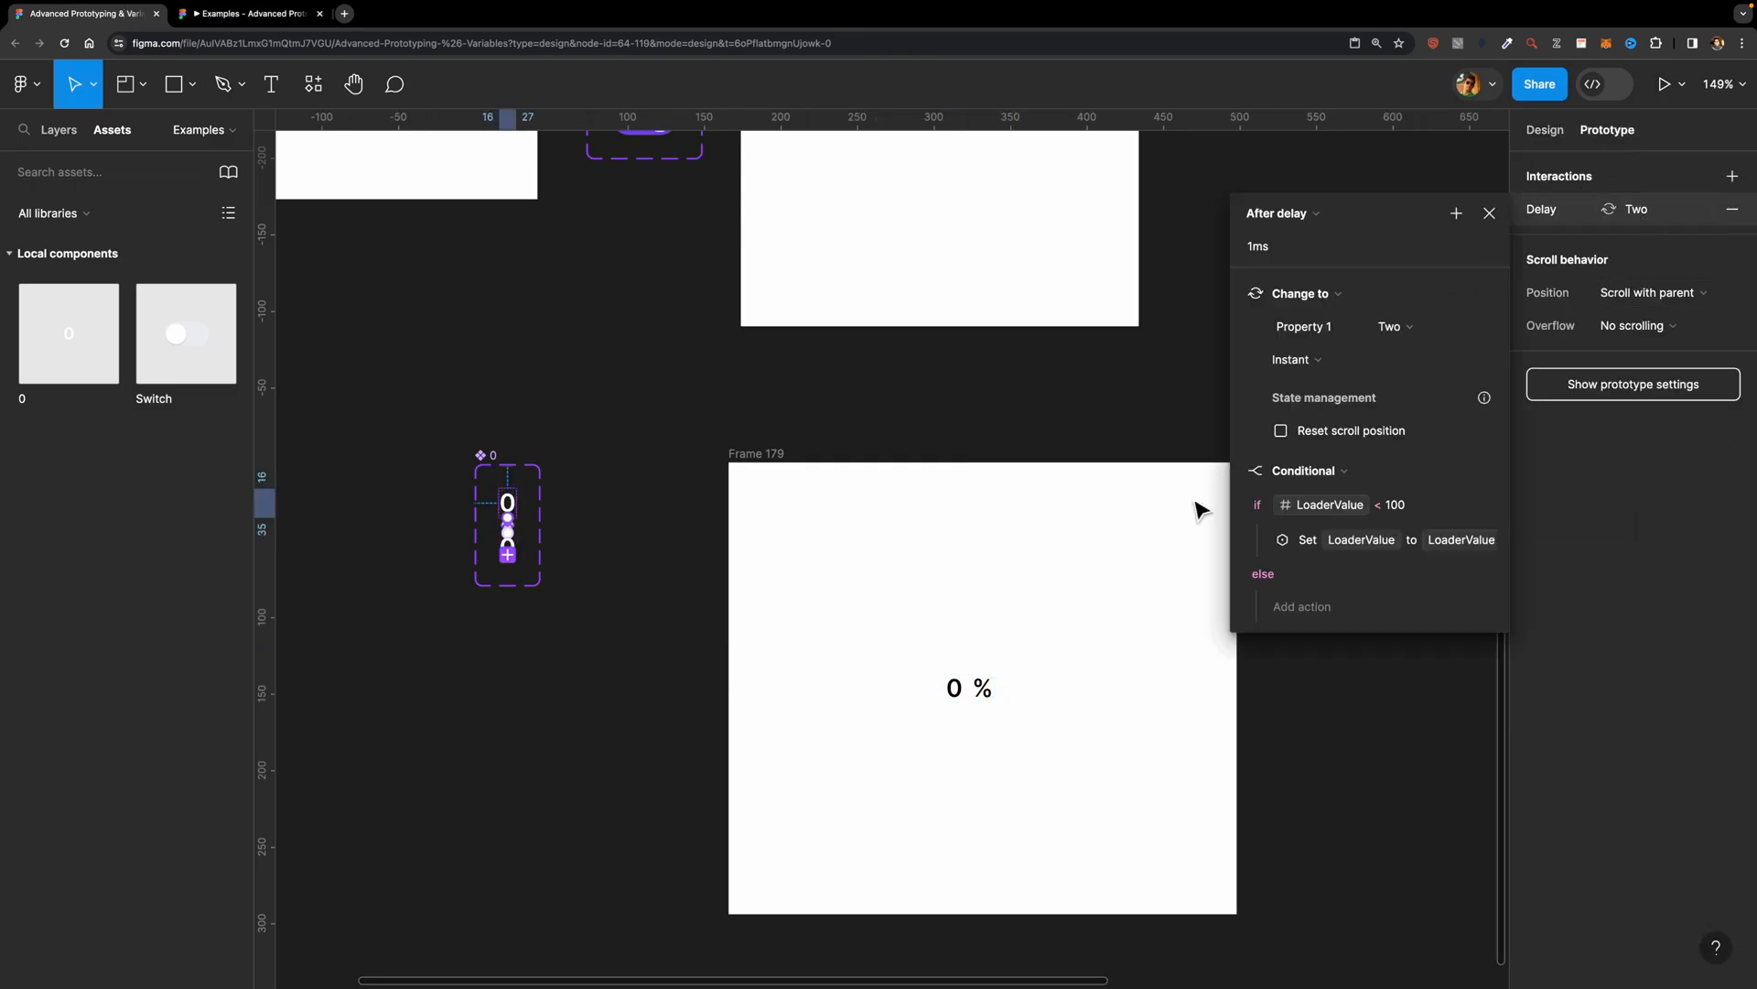
pyautogui.click(1261, 541)
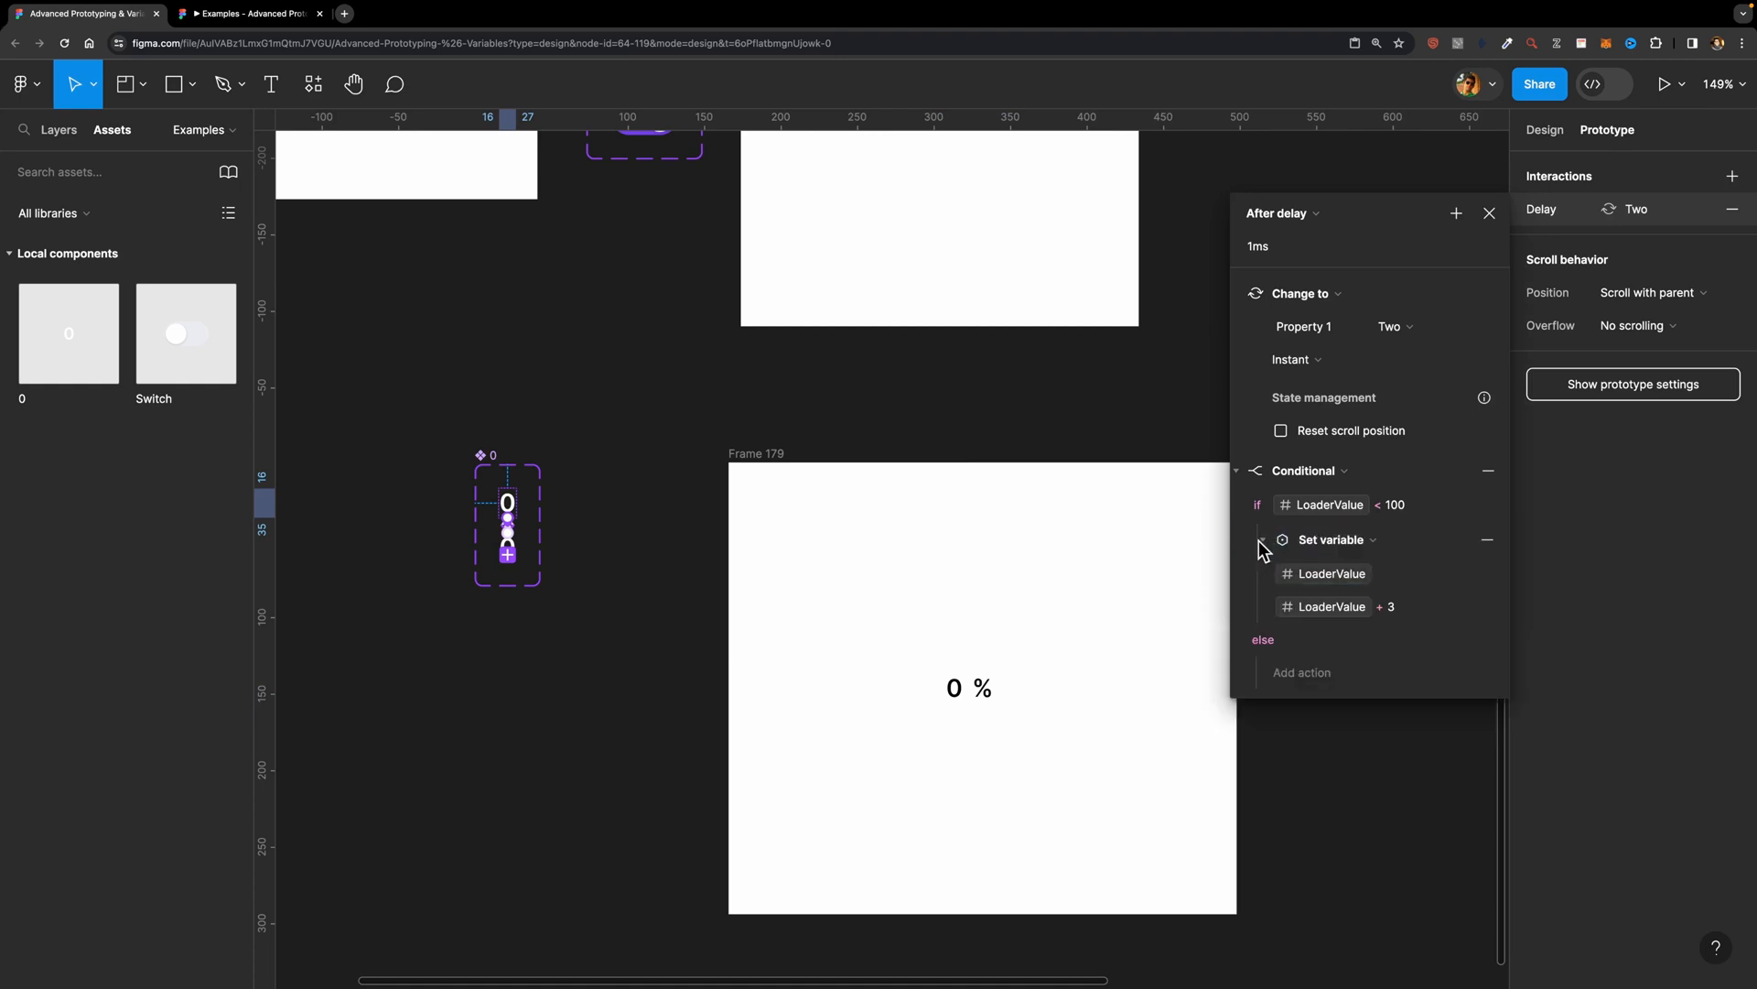
pyautogui.click(1406, 608)
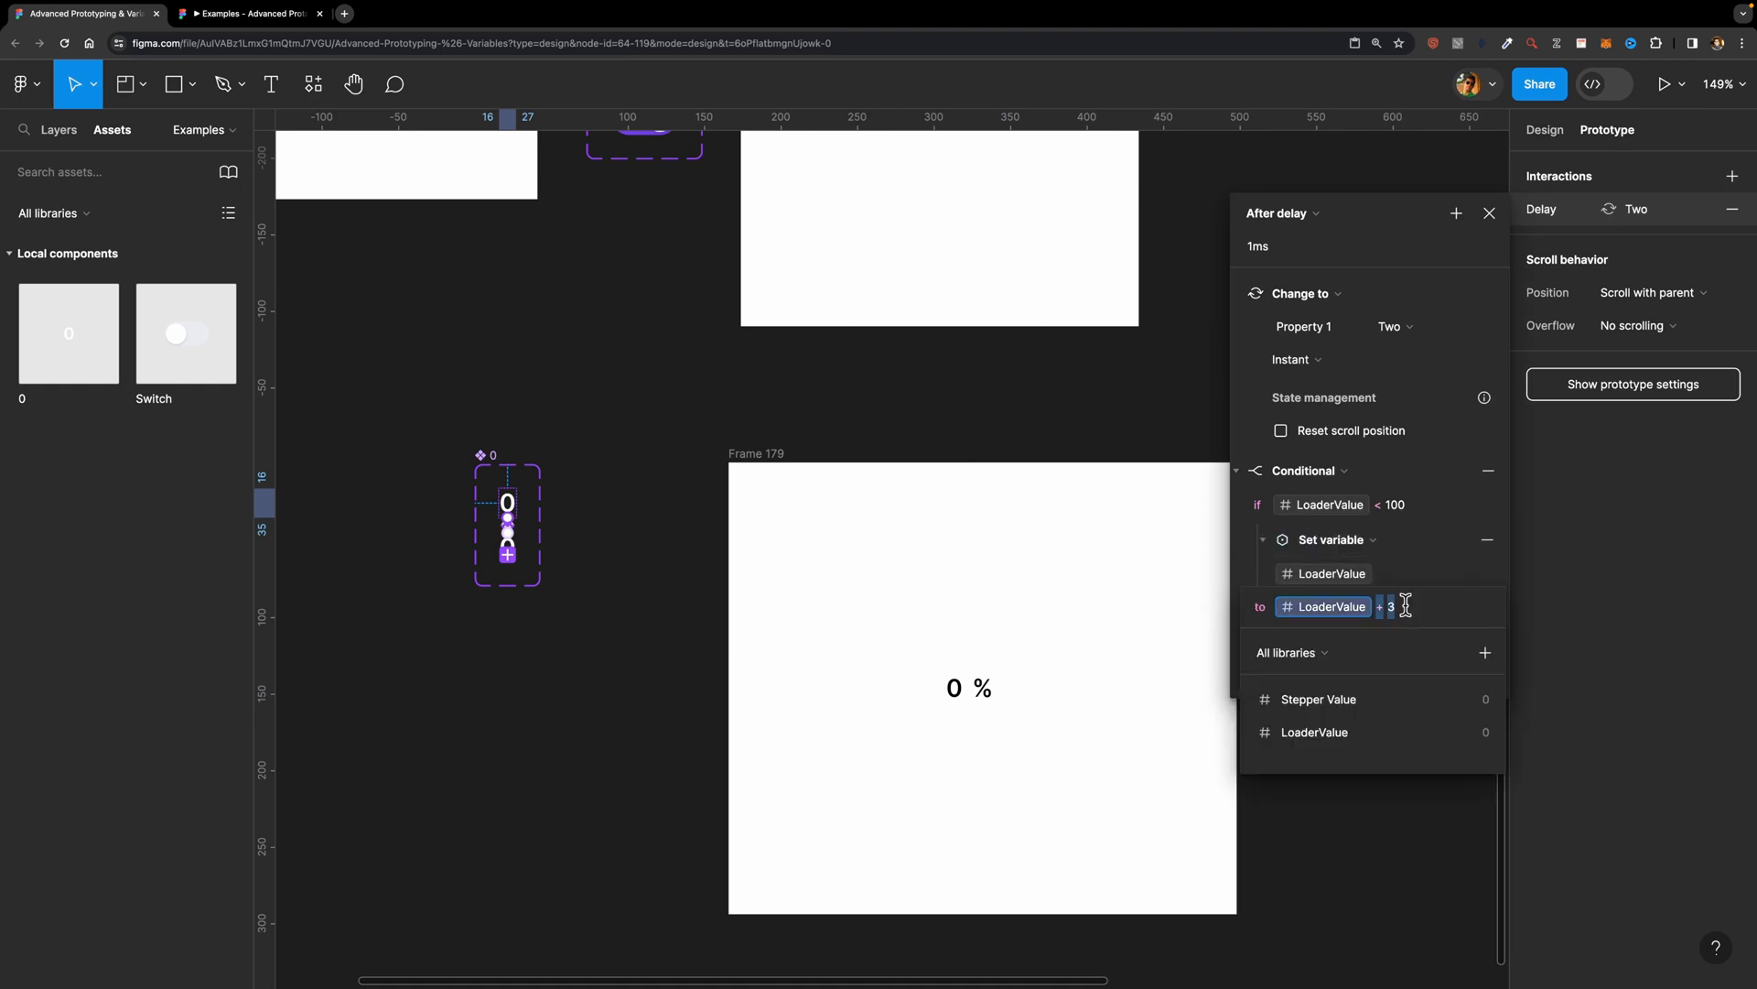
pyautogui.click(1408, 607)
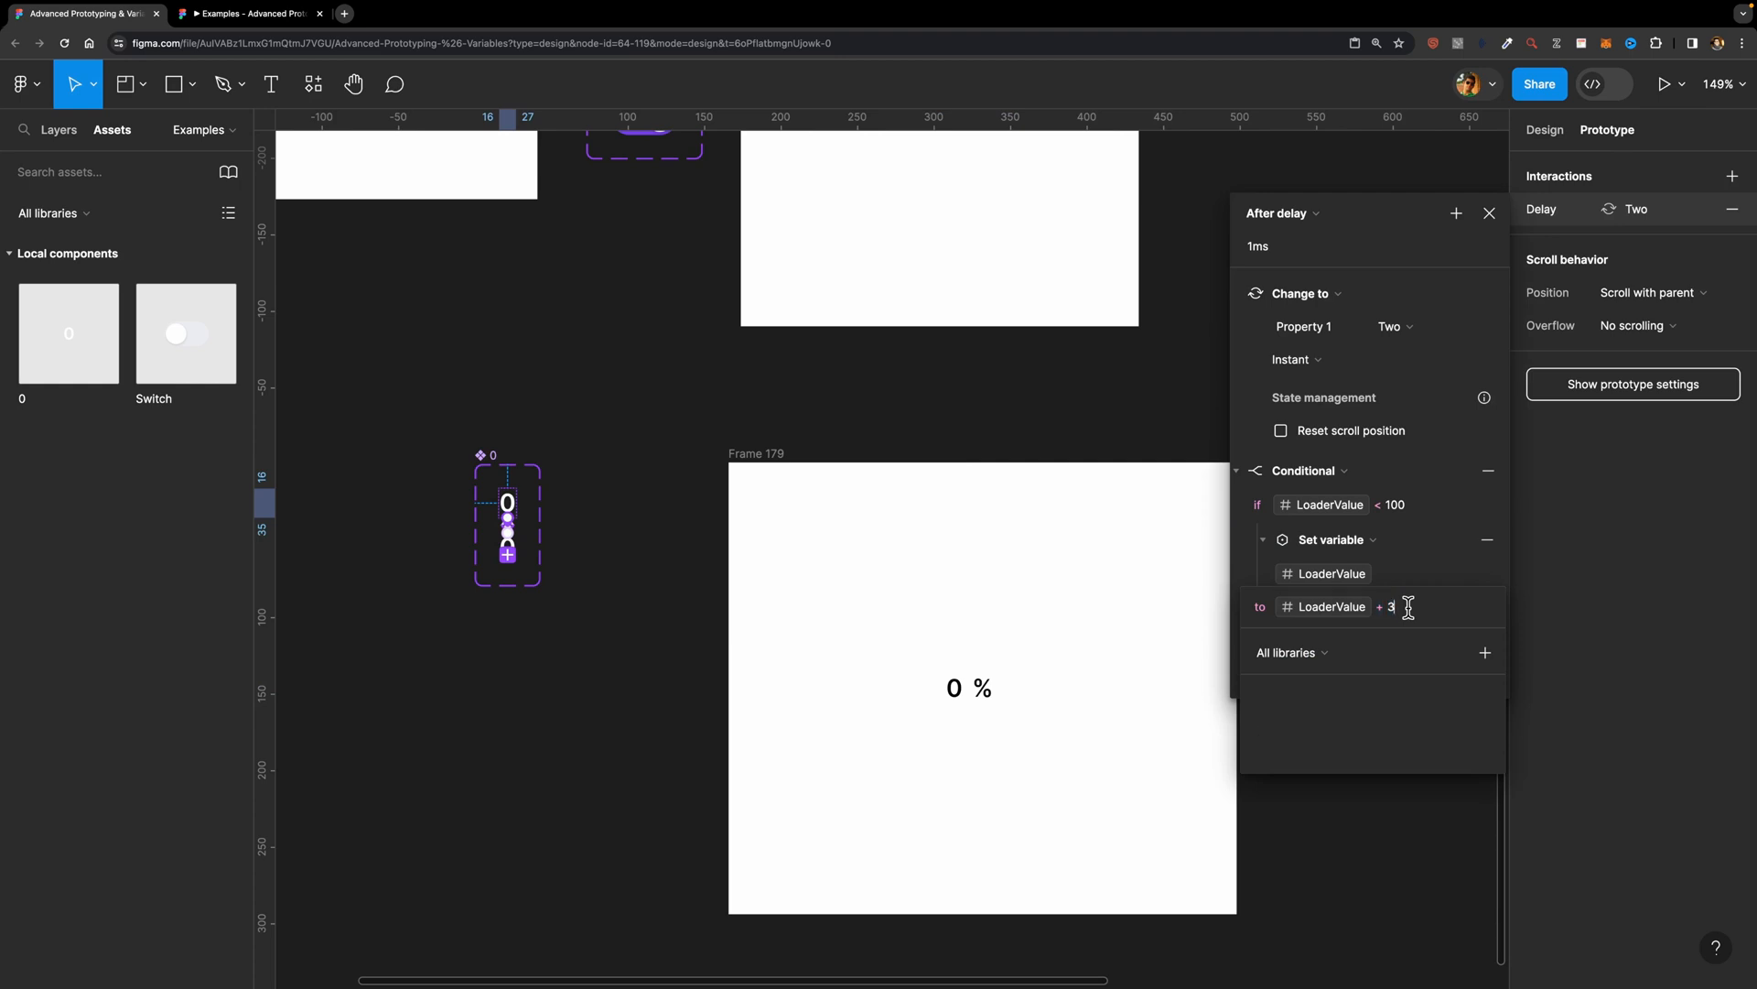
pyautogui.press('BackSpace')
pyautogui.write('2')
pyautogui.click(765, 450)
pyautogui.click(763, 452)
pyautogui.hotkey('shift', 'space')
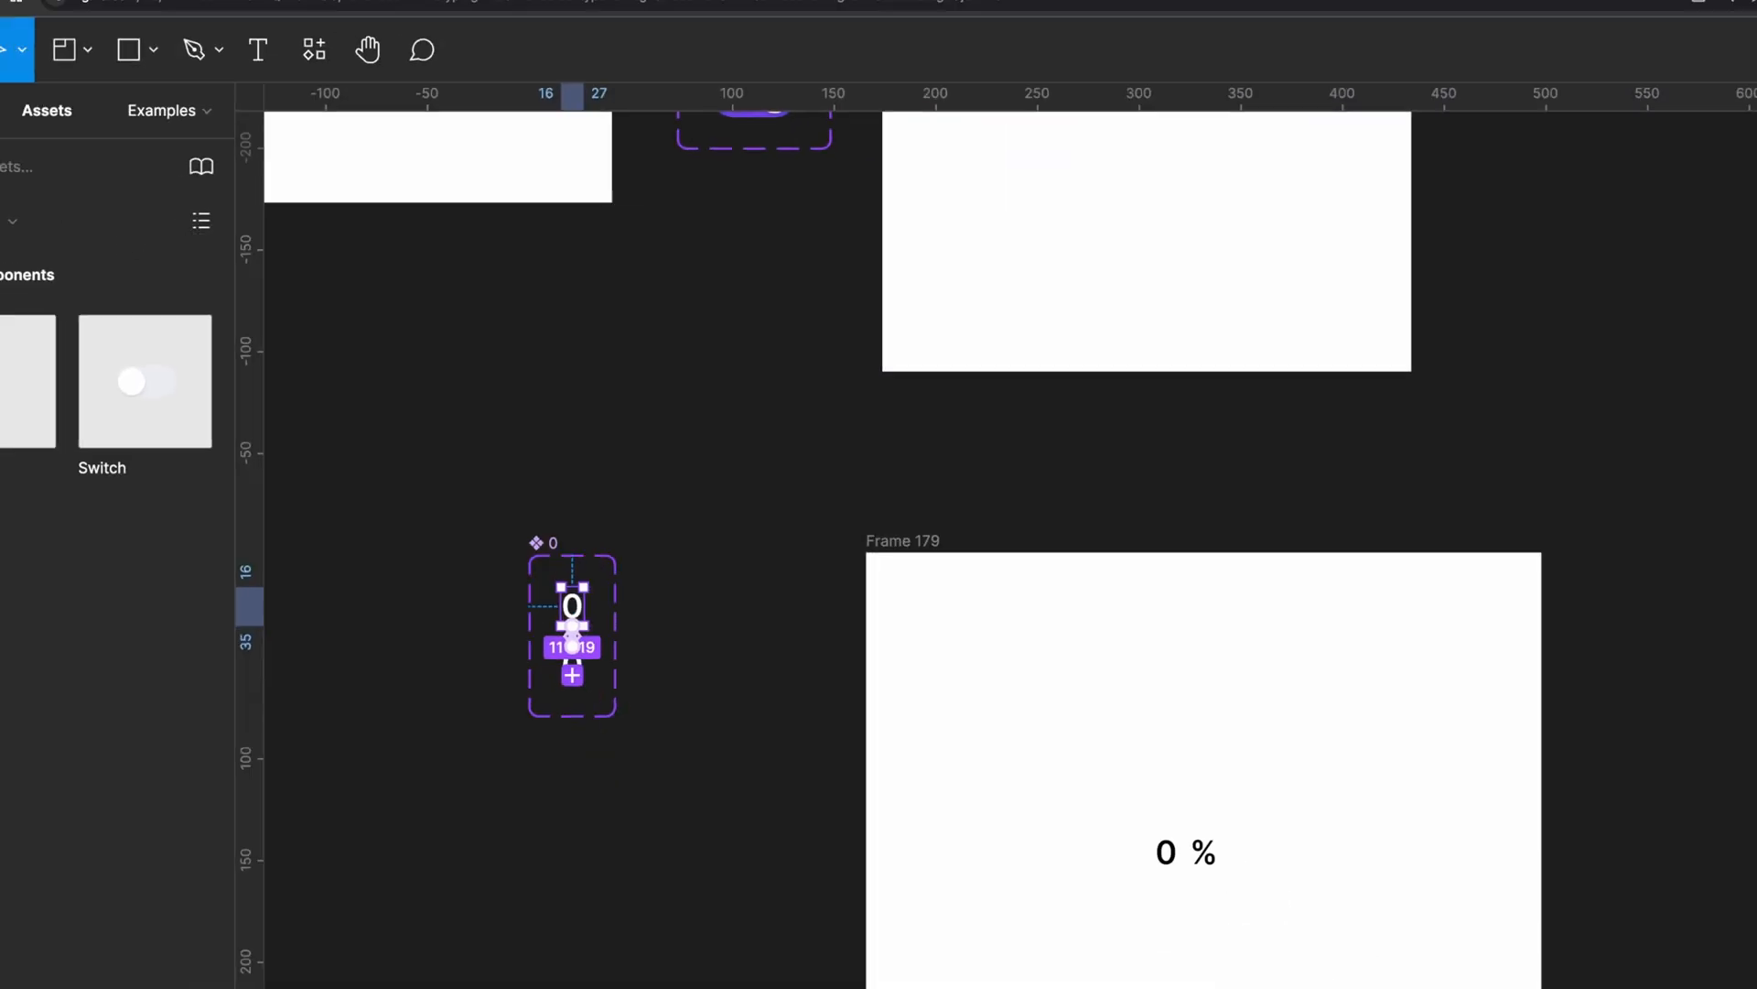
# Step: Set the expression in variant One's conditional Set variable action to LoaderValue + 3
pyautogui.click(1634, 209)
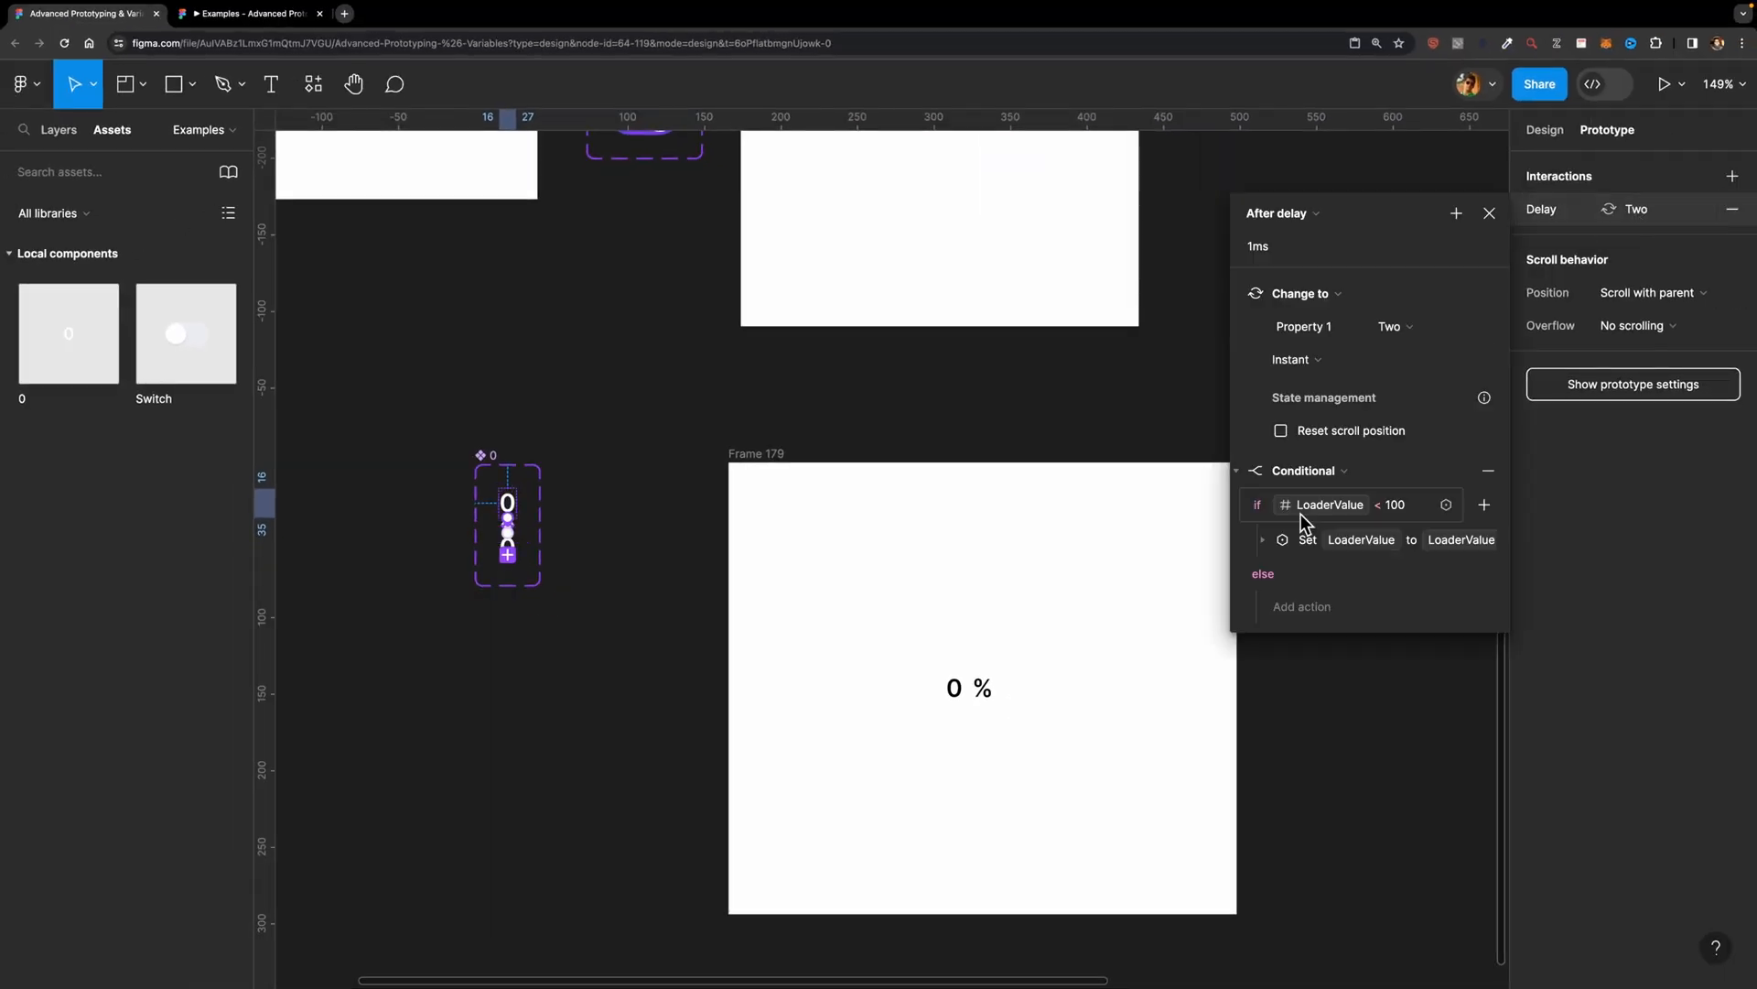
pyautogui.click(1263, 541)
pyautogui.click(1408, 607)
pyautogui.click(1407, 604)
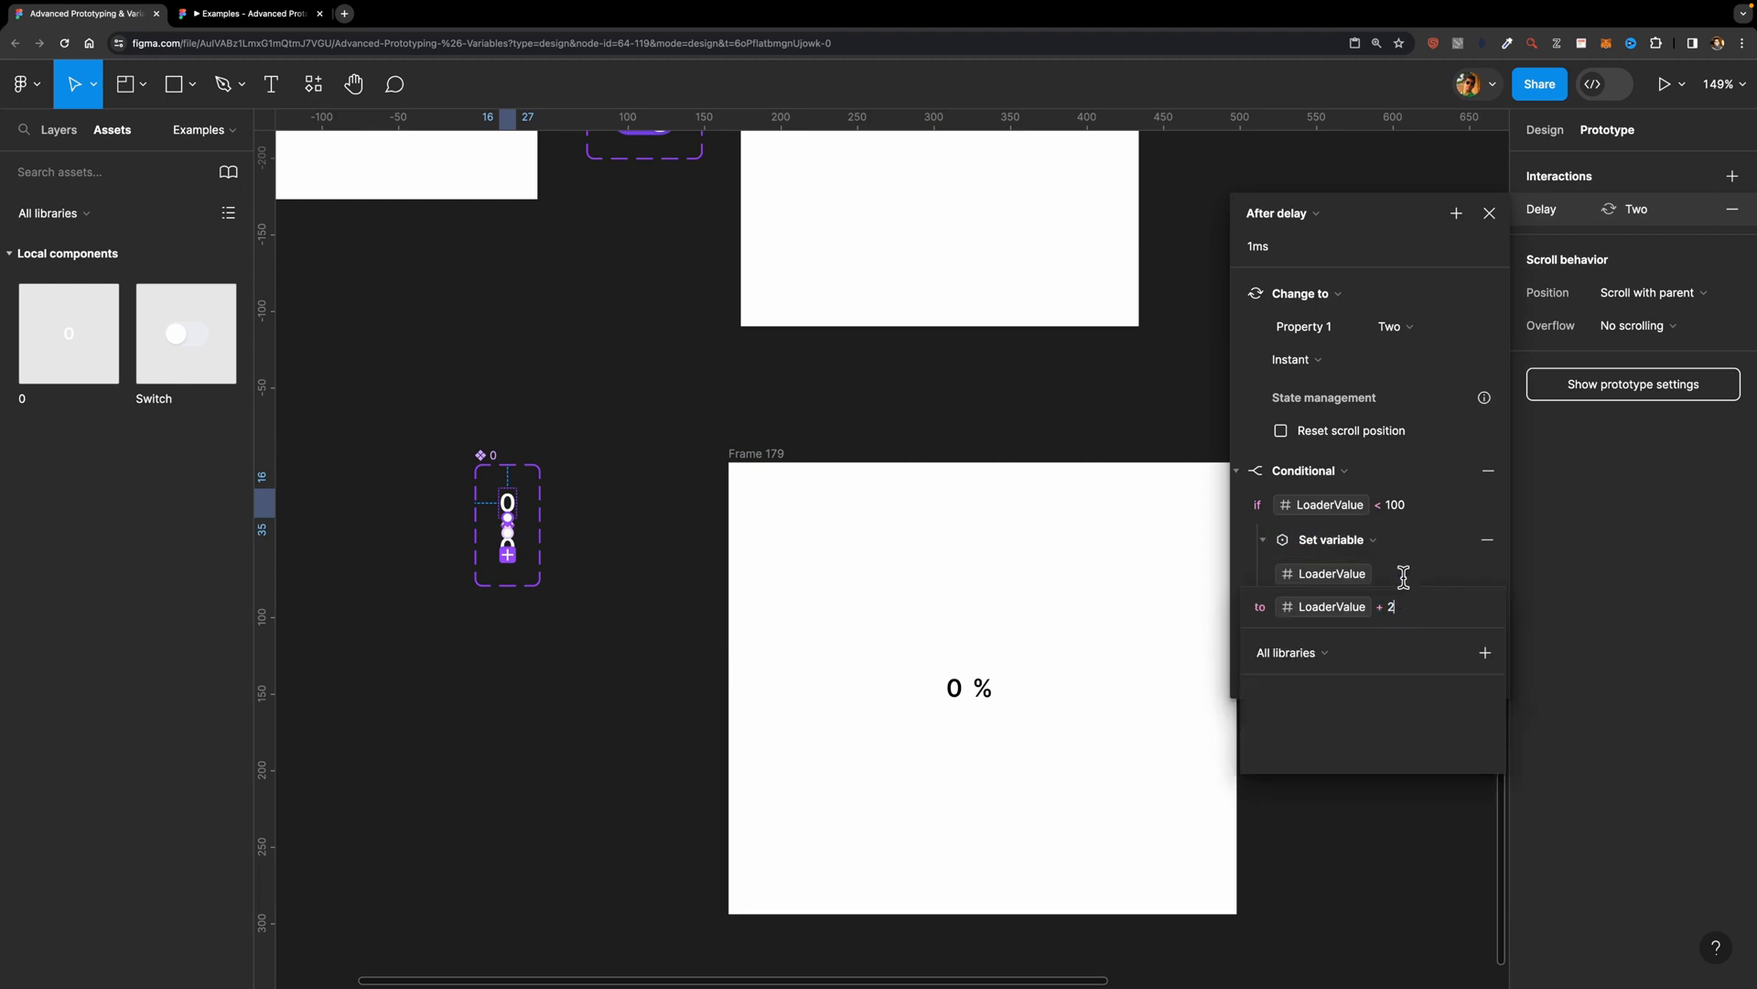
pyautogui.press('BackSpace')
pyautogui.write('3')
pyautogui.press('Return')
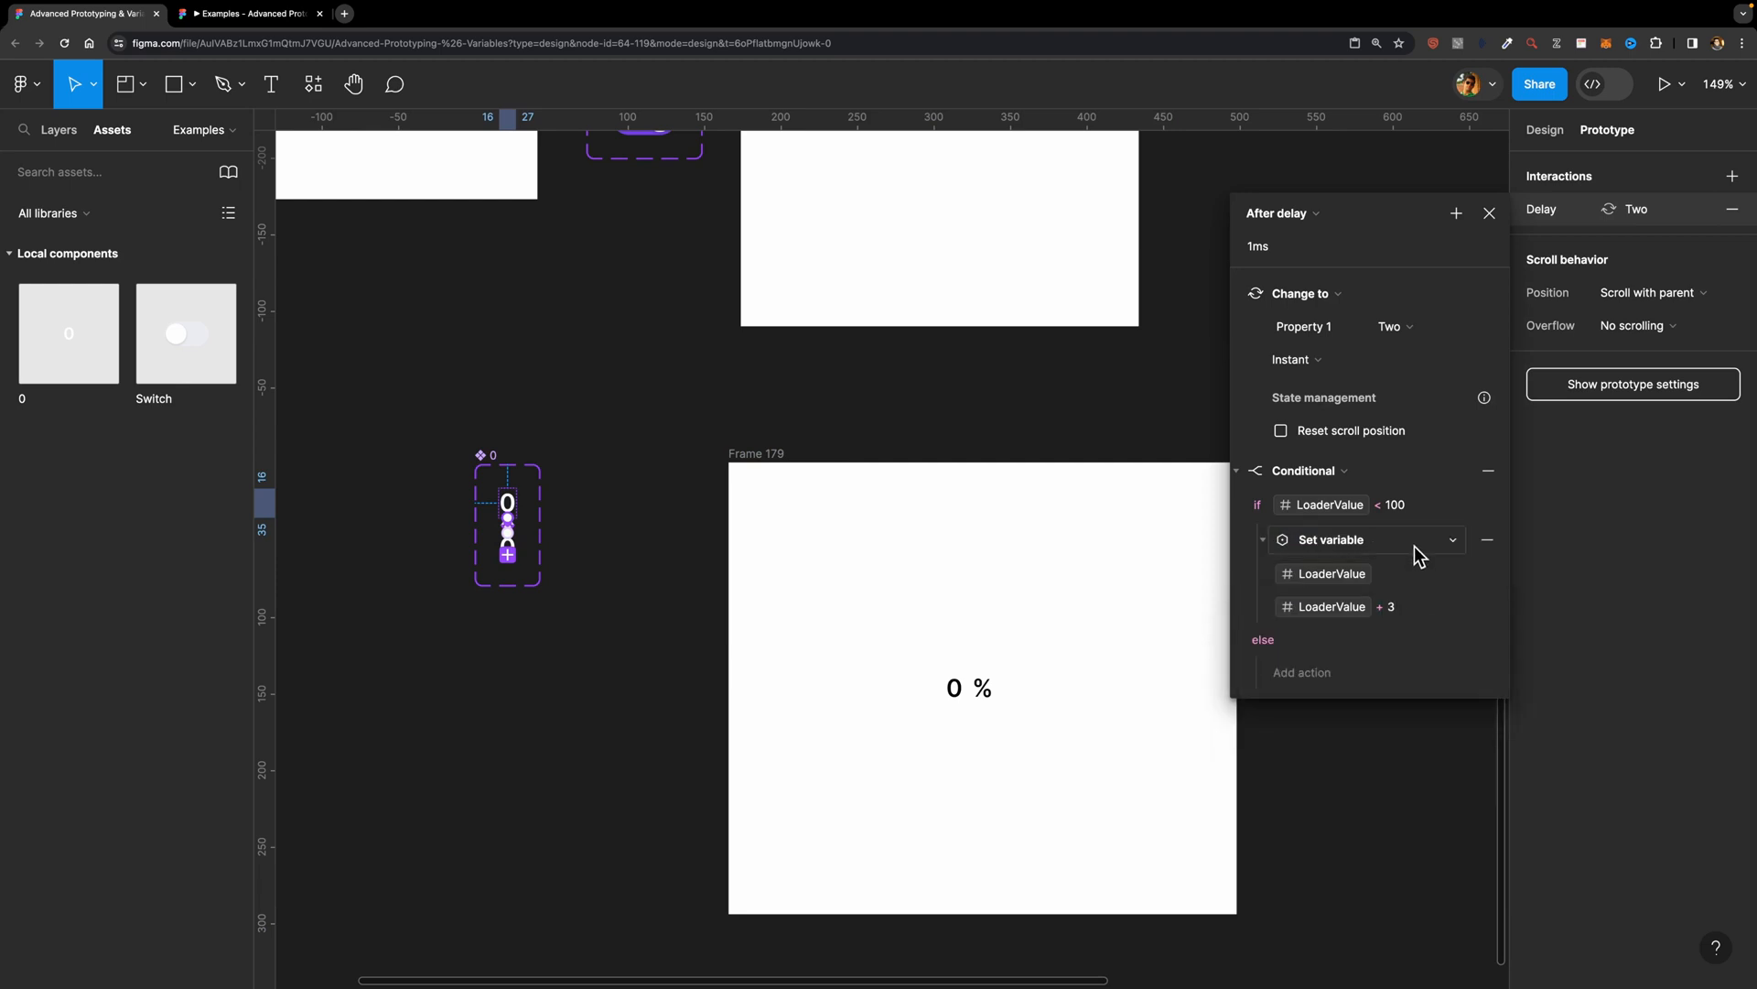
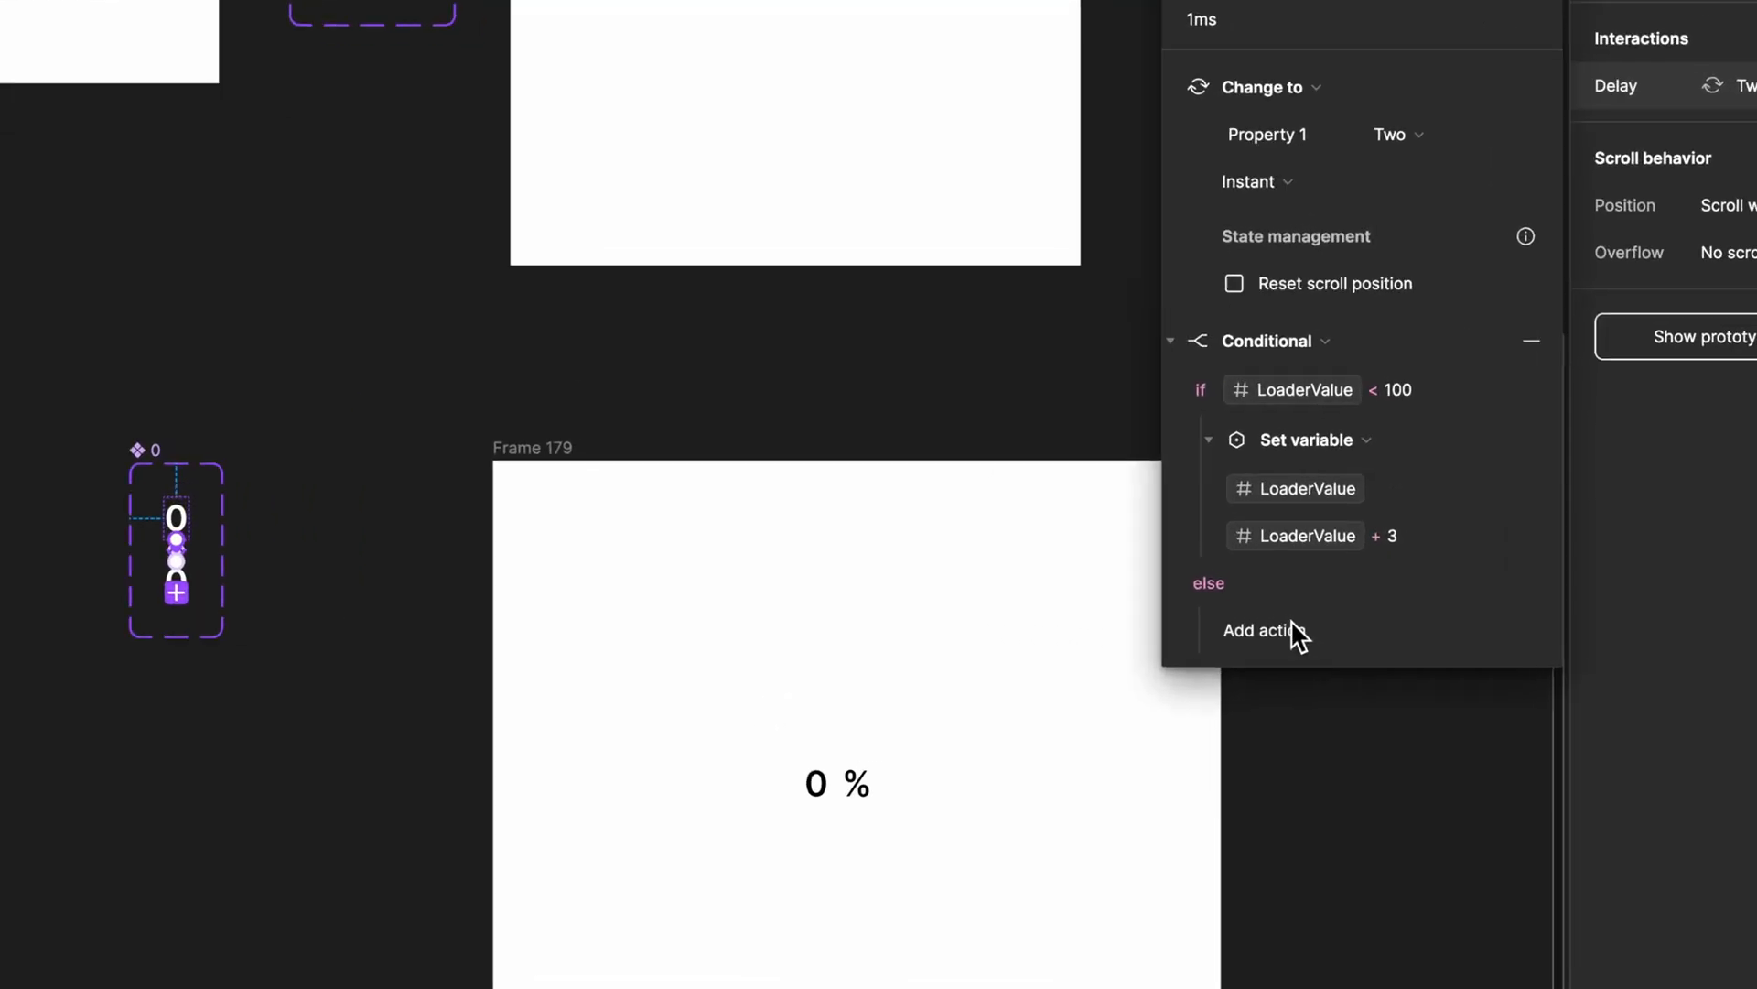
# Step: Add a Set variable action to the else branch of variant One's conditional, setting LoaderValue to 100
pyautogui.click(1318, 668)
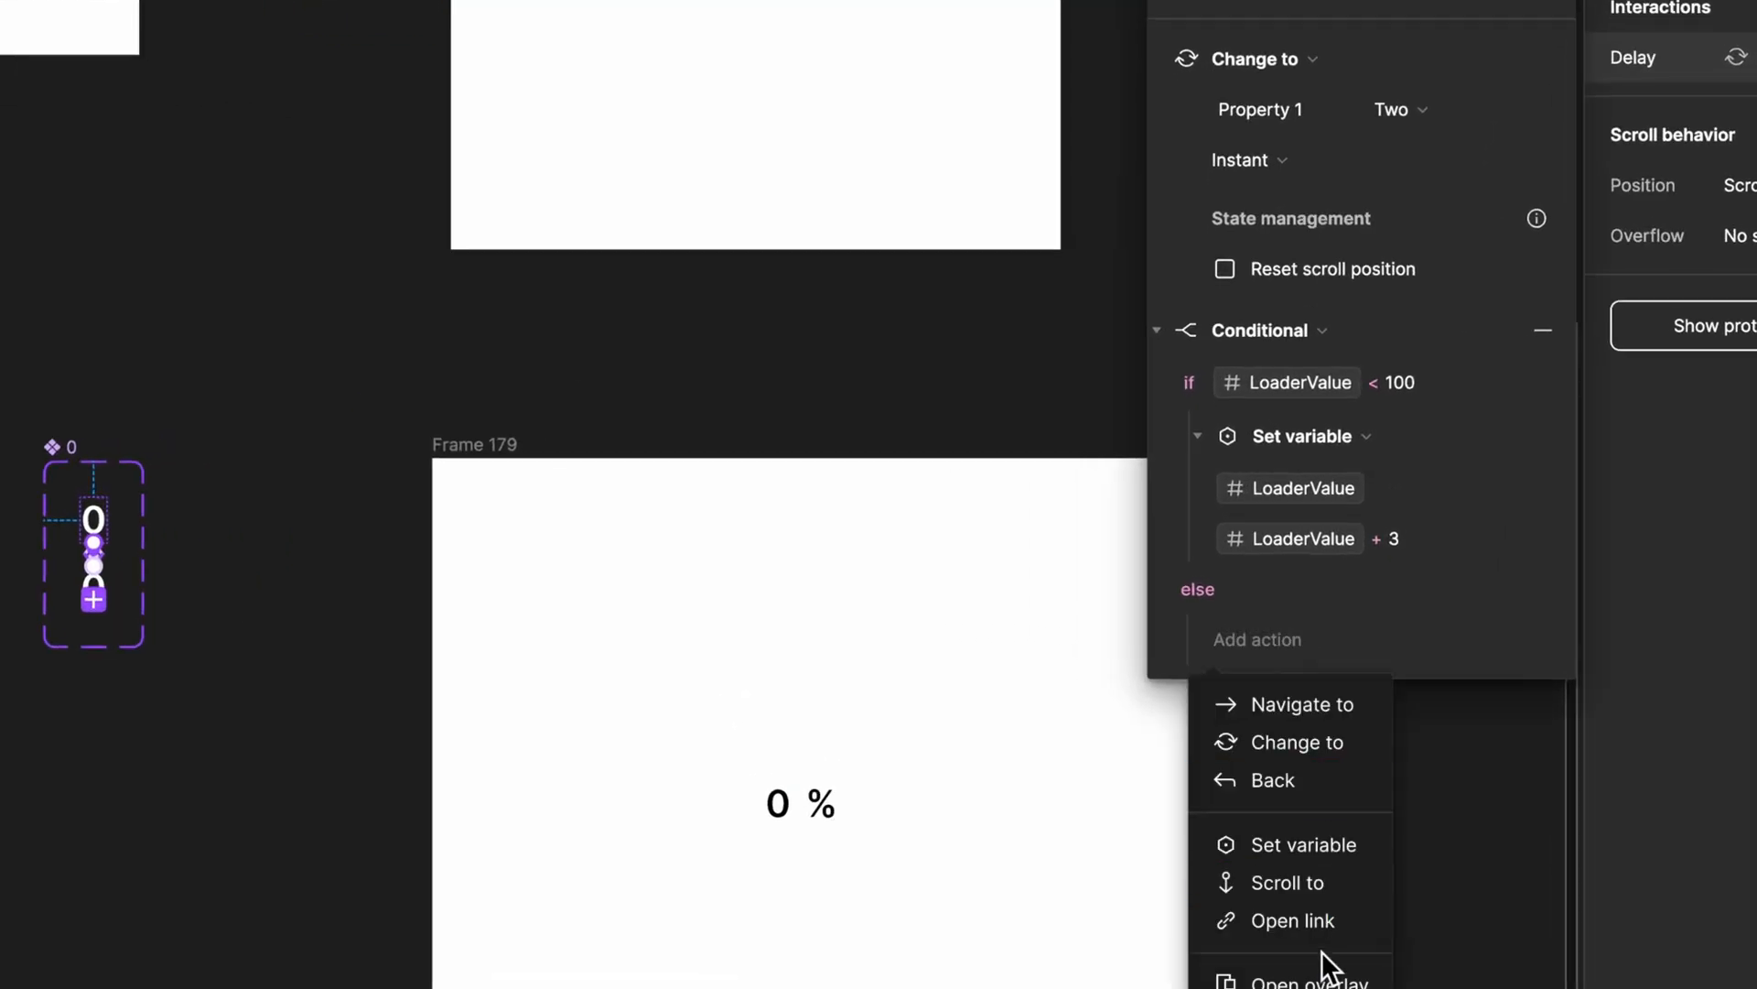
pyautogui.click(1300, 844)
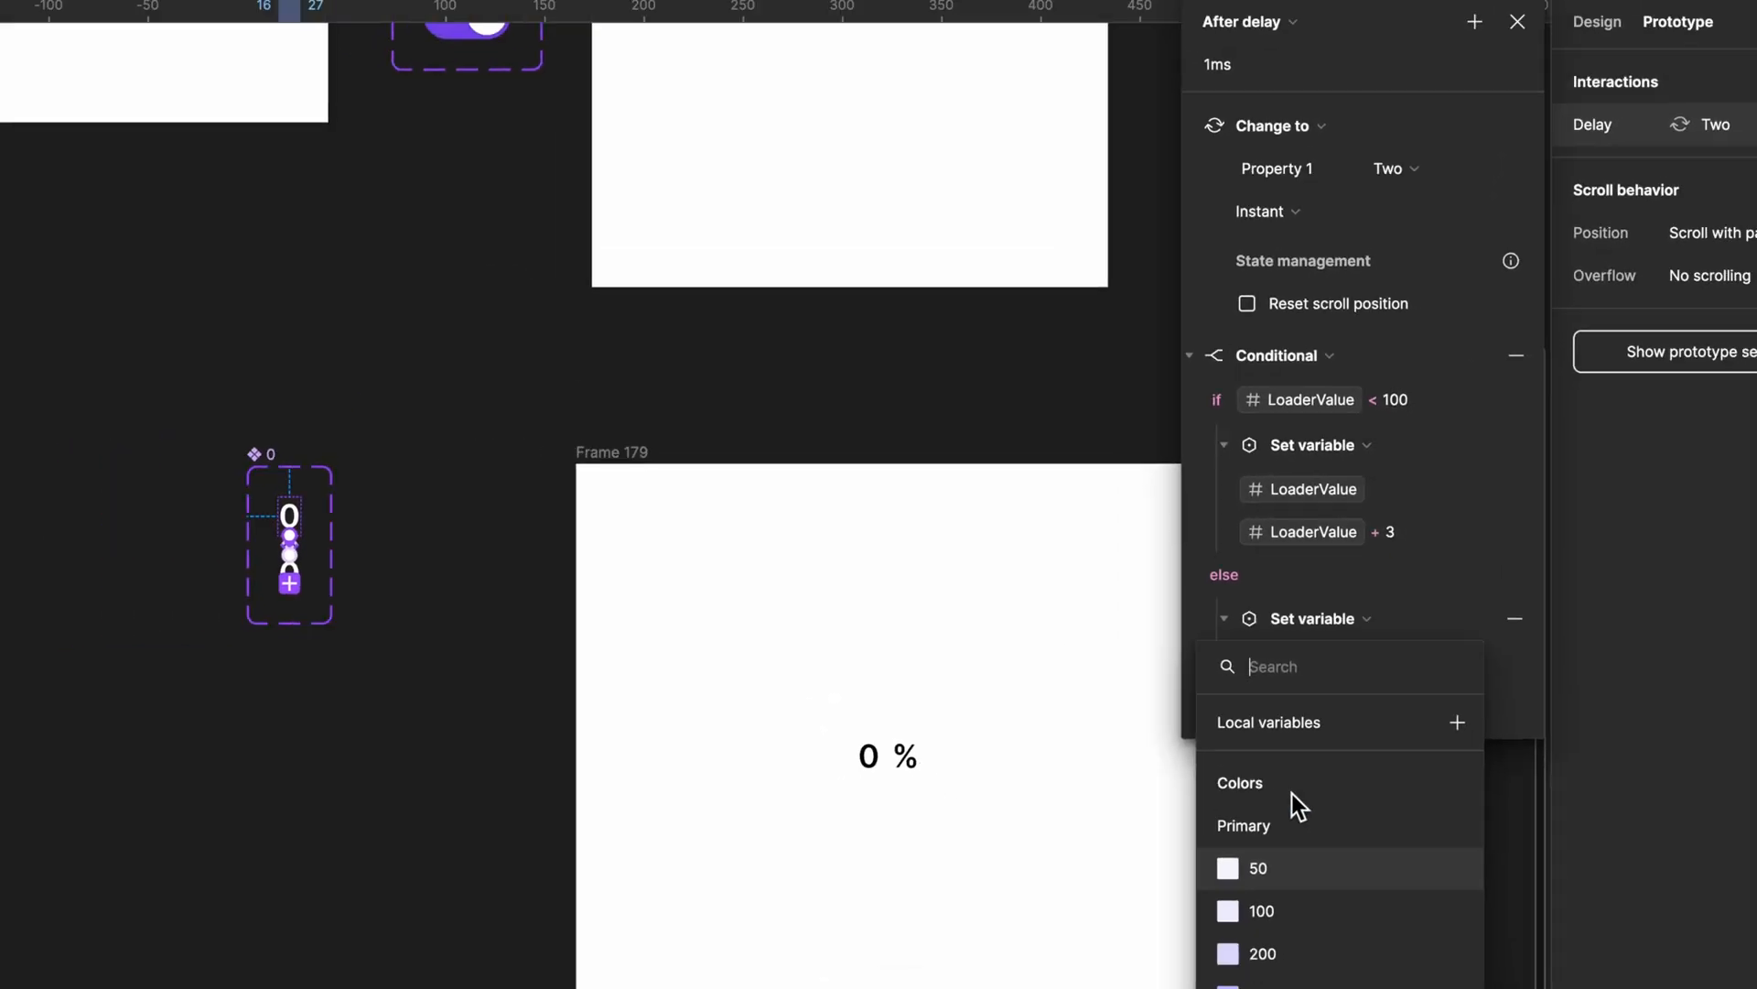
pyautogui.scroll(-4, 1299, 823)
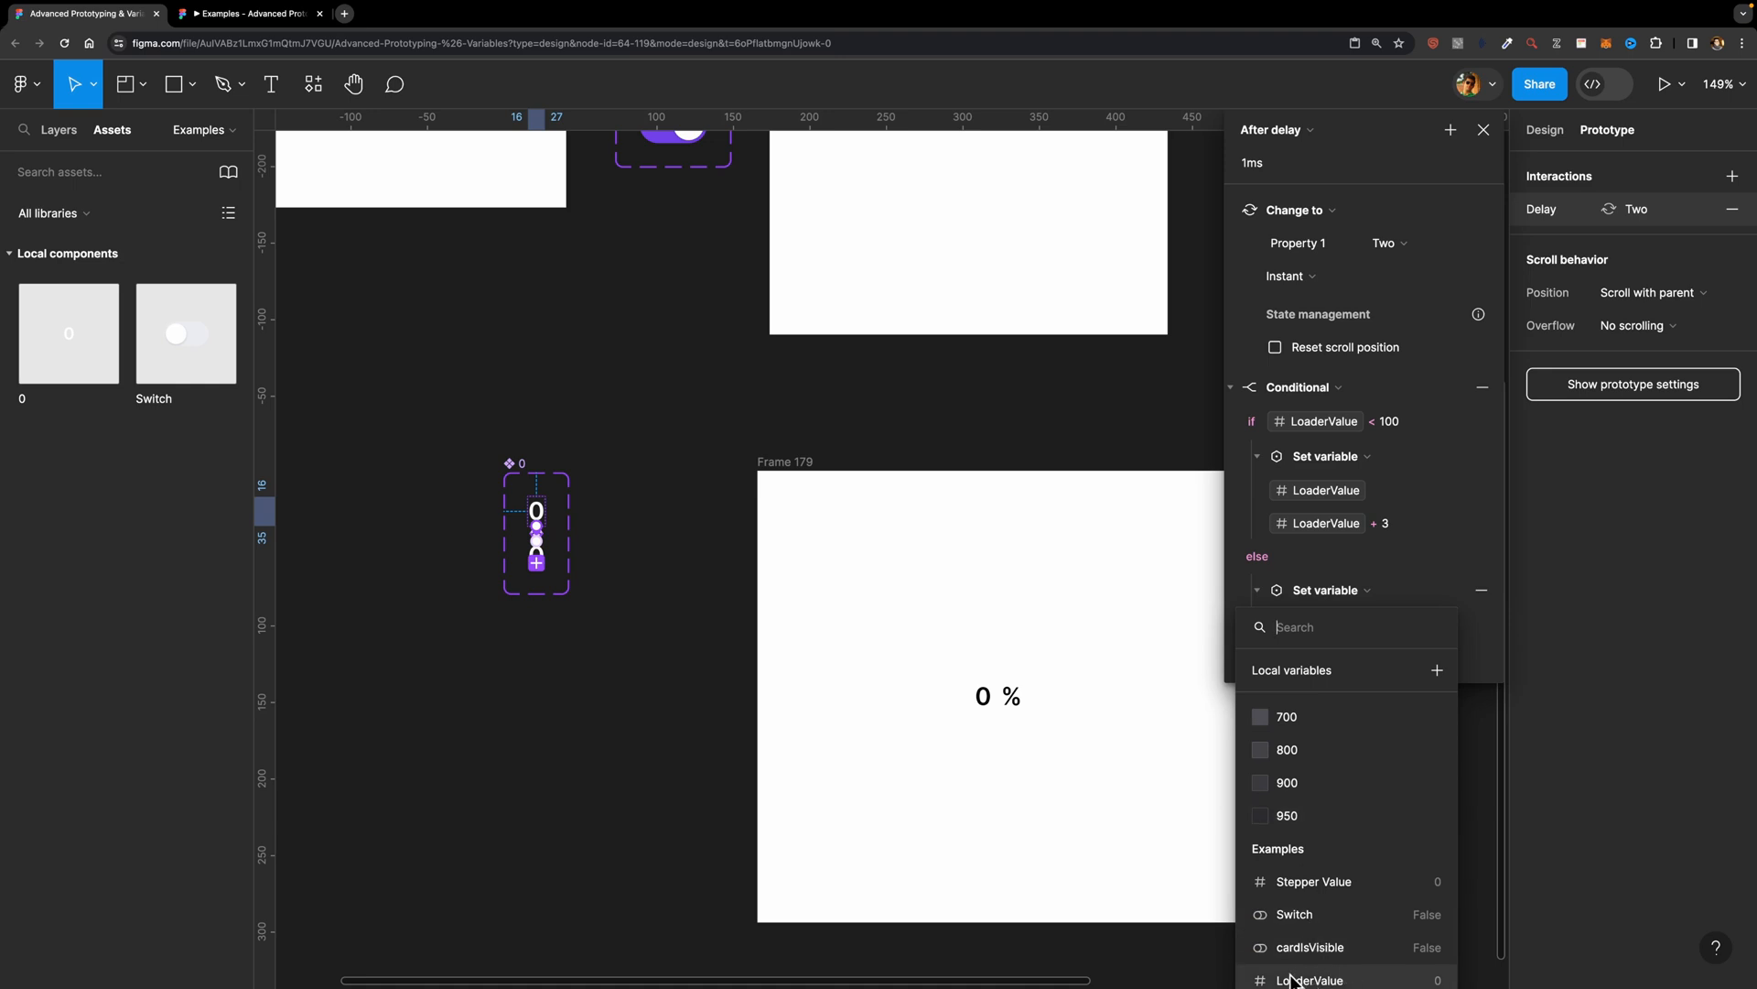
pyautogui.click(1291, 980)
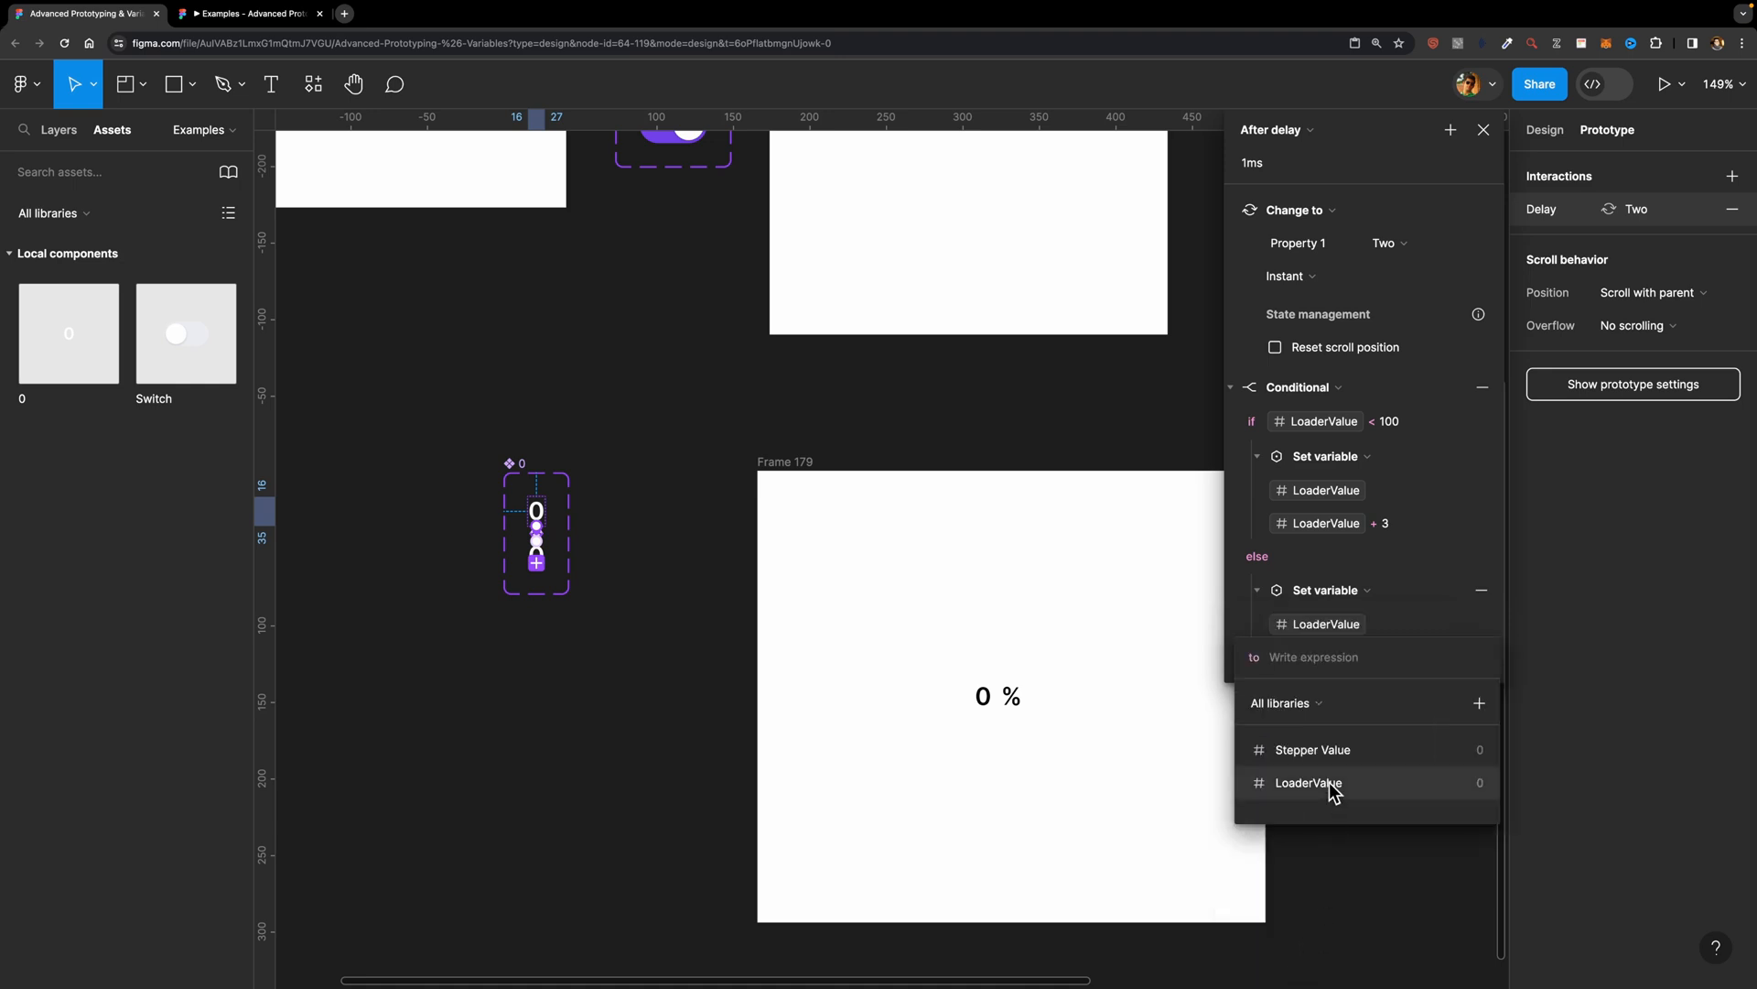
pyautogui.write('100')
pyautogui.press('Return')
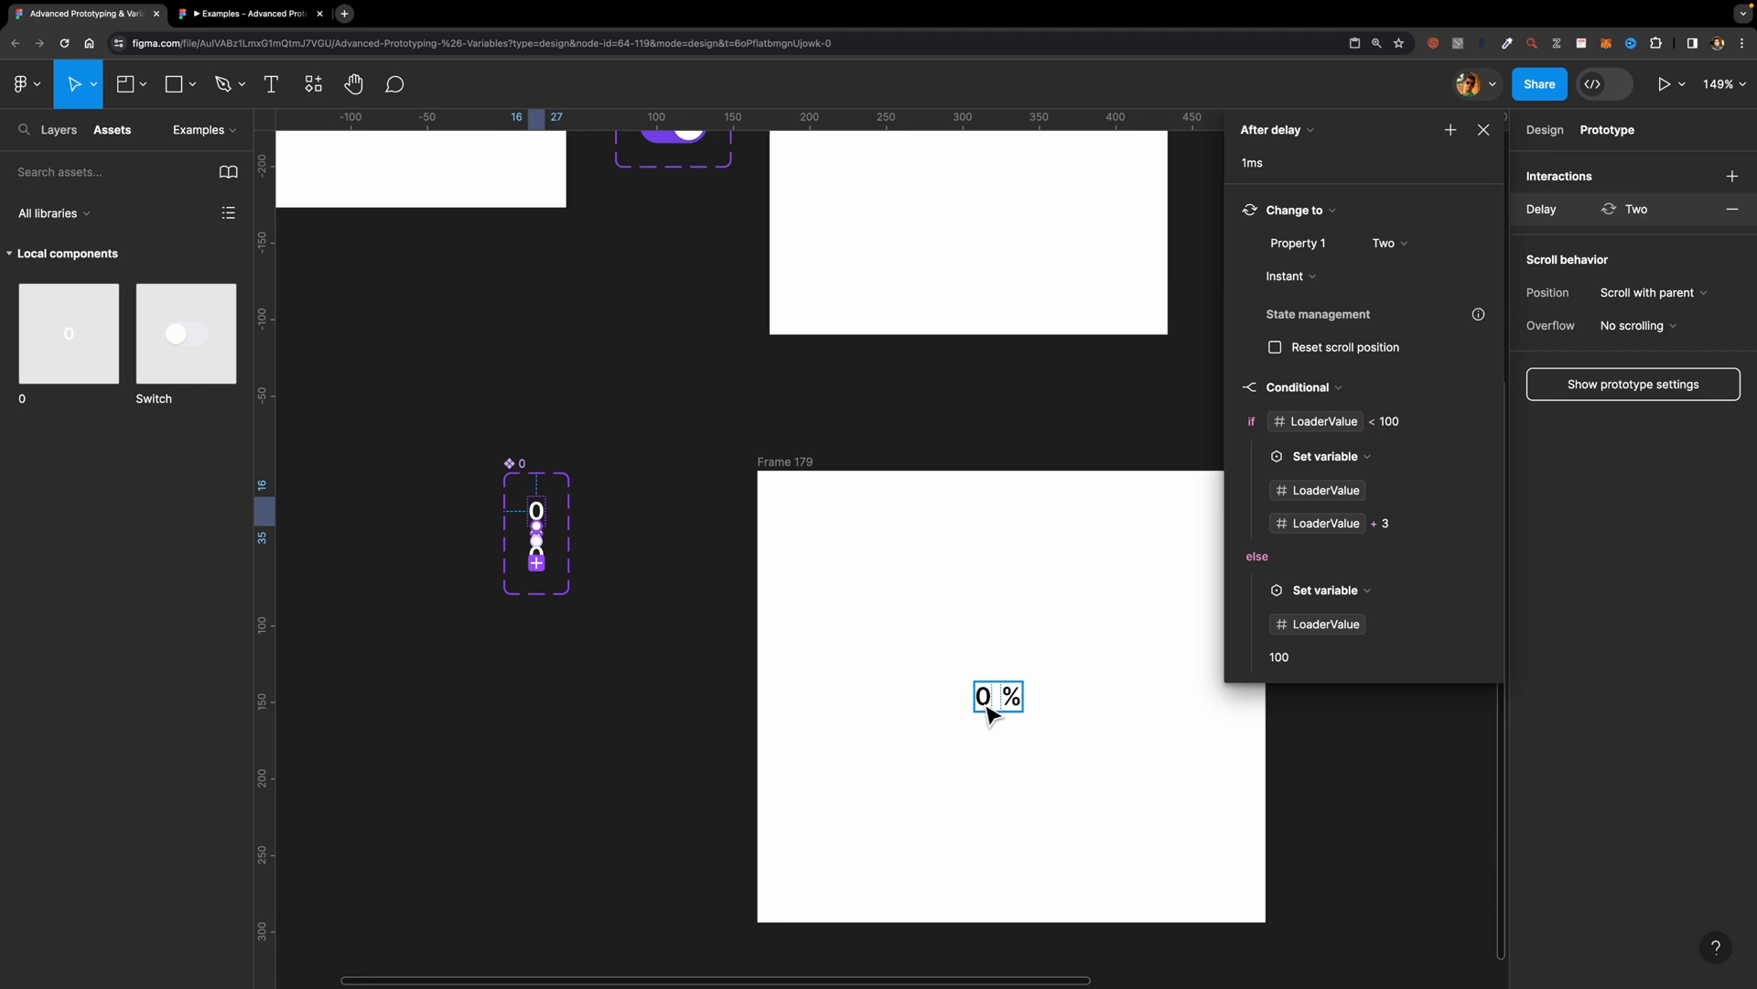
pyautogui.click(1484, 130)
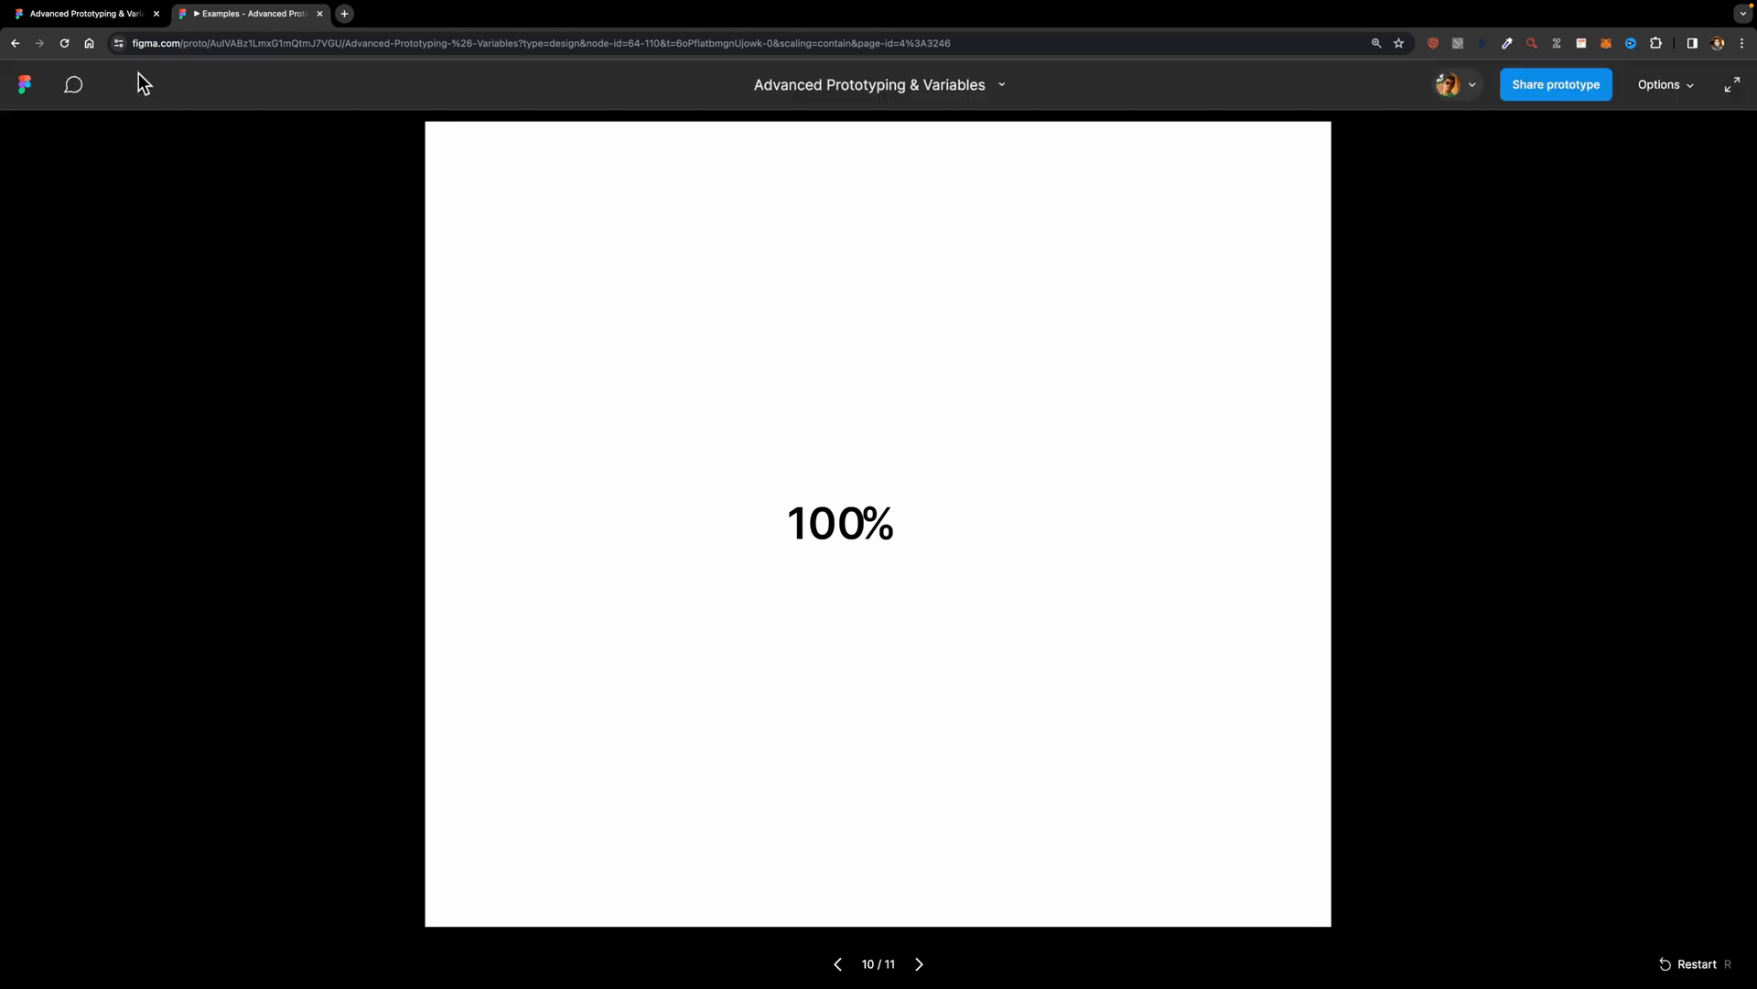
# Step: Return to the design file and check the iPhone 14 & 15 Pro - 1 cart frame in an enlarged inline preview, closing it when done
pyautogui.click(128, 17)
pyautogui.hscroll(5, 1016, 448)
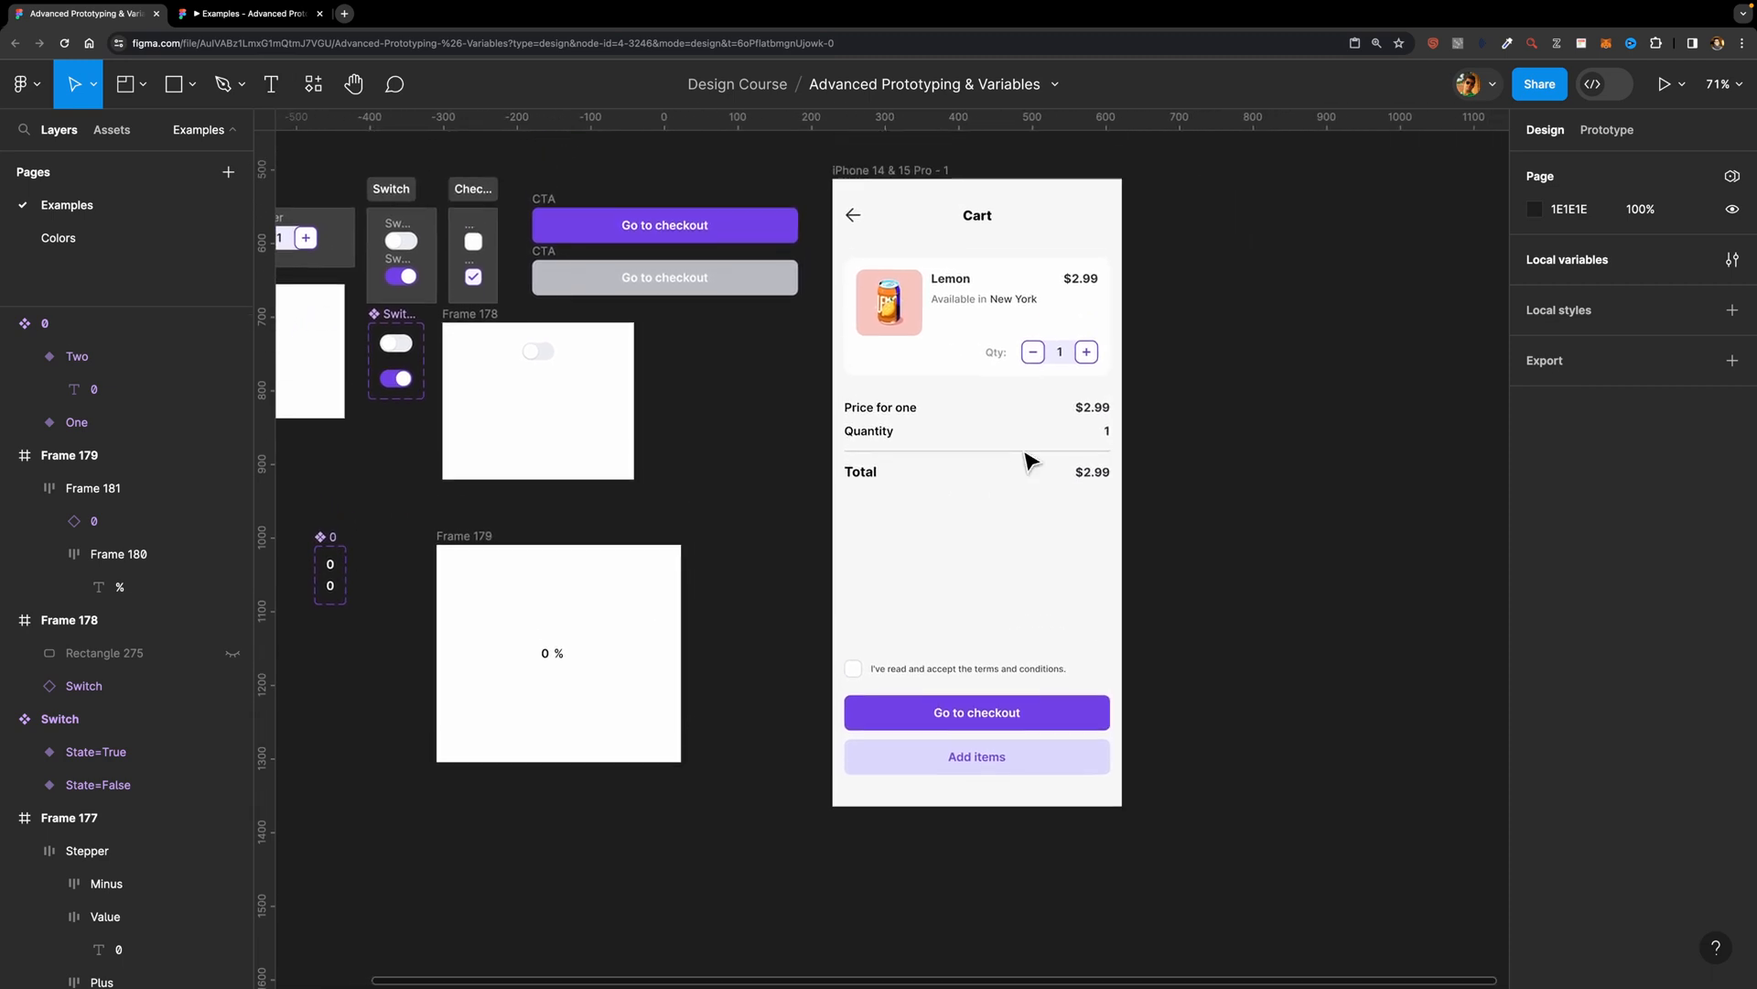
pyautogui.scroll(2, 1029, 458)
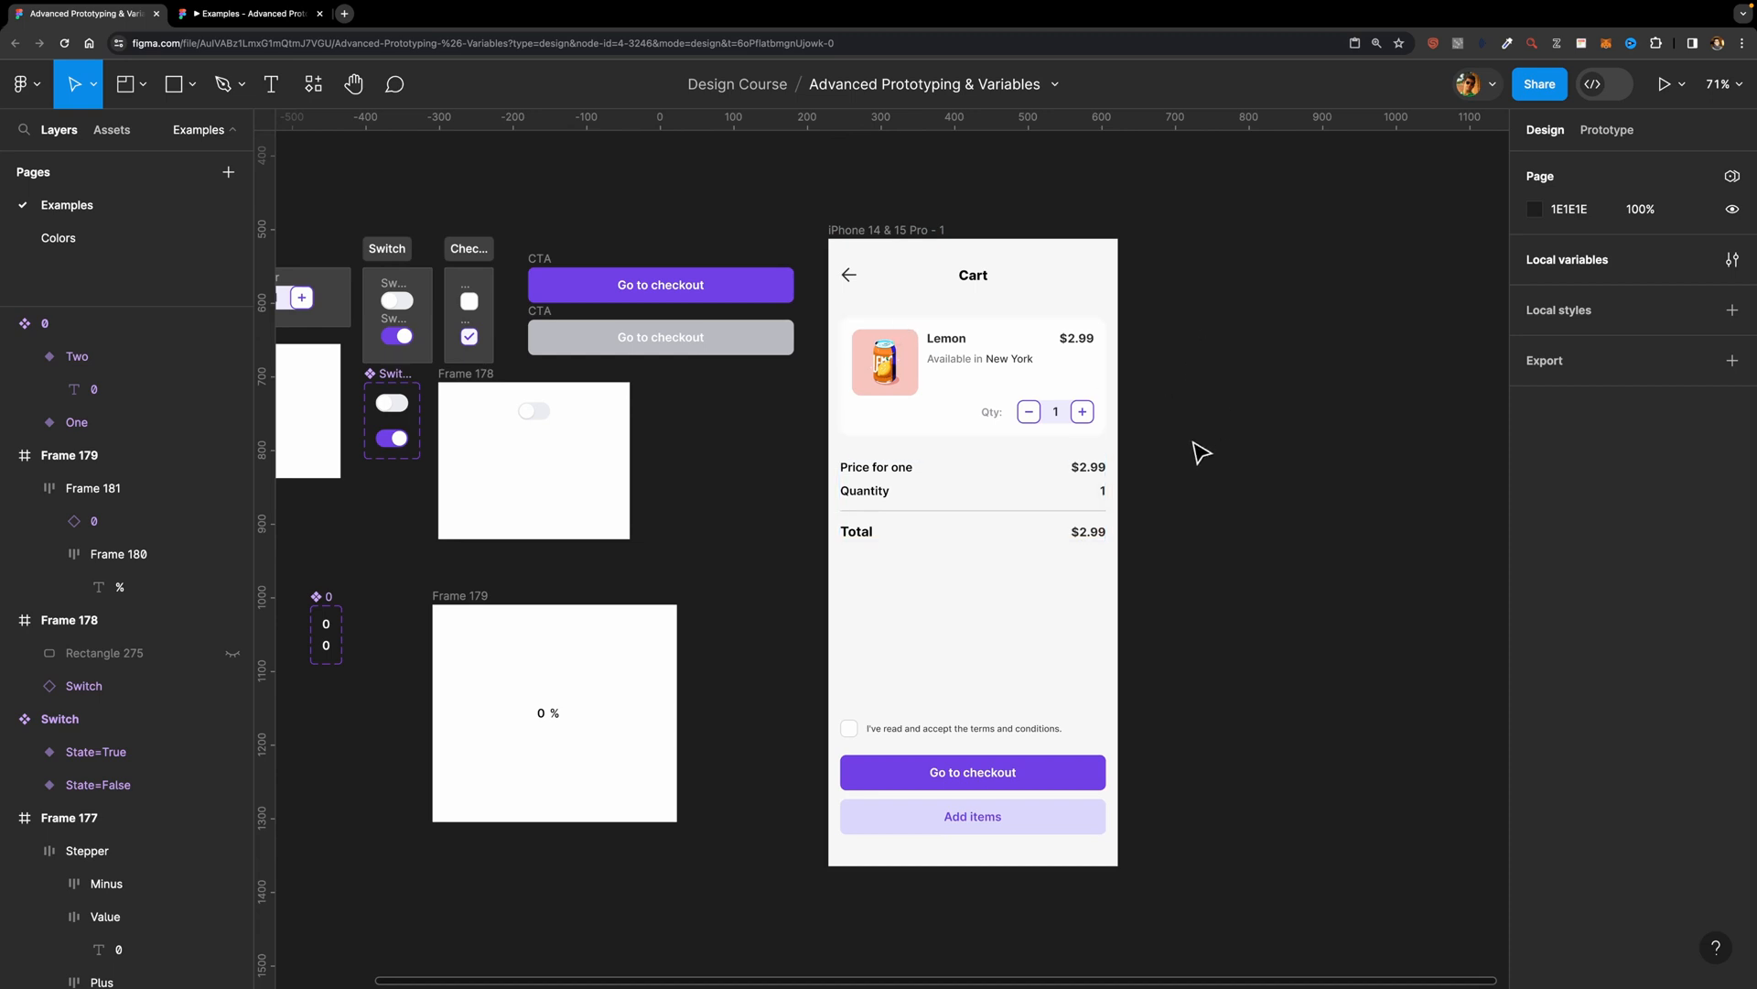
pyautogui.scroll(3, 1201, 452)
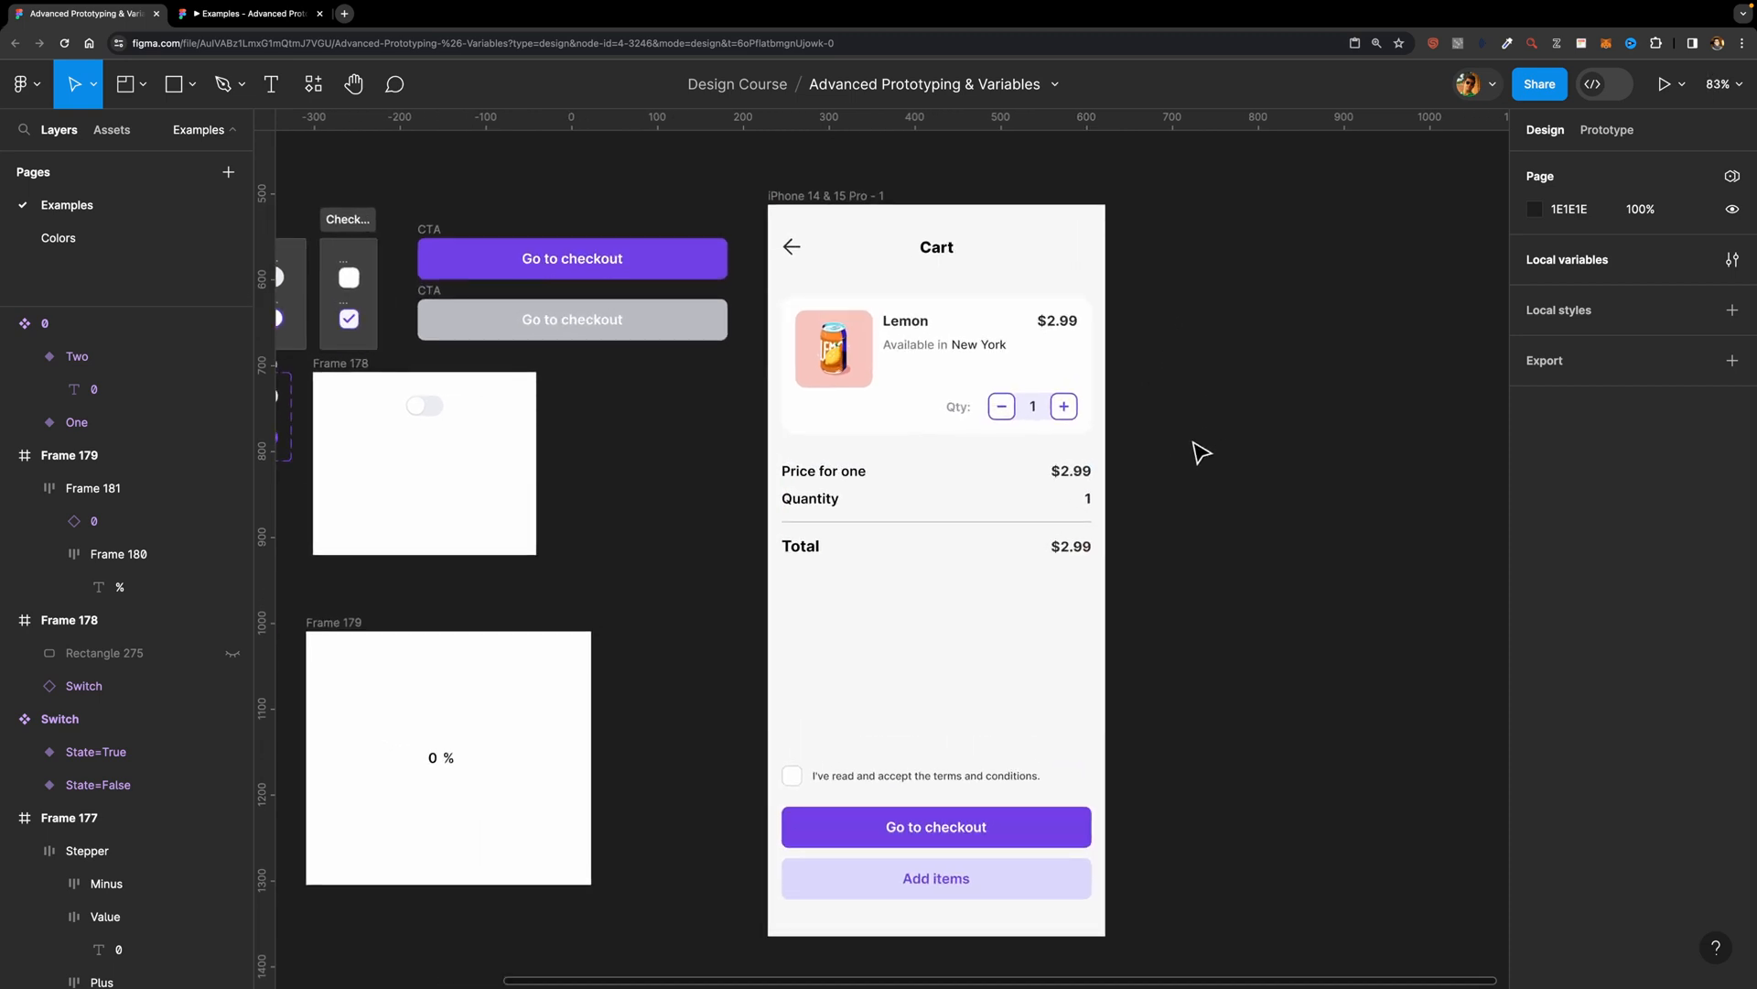
pyautogui.scroll(5, 1169, 337)
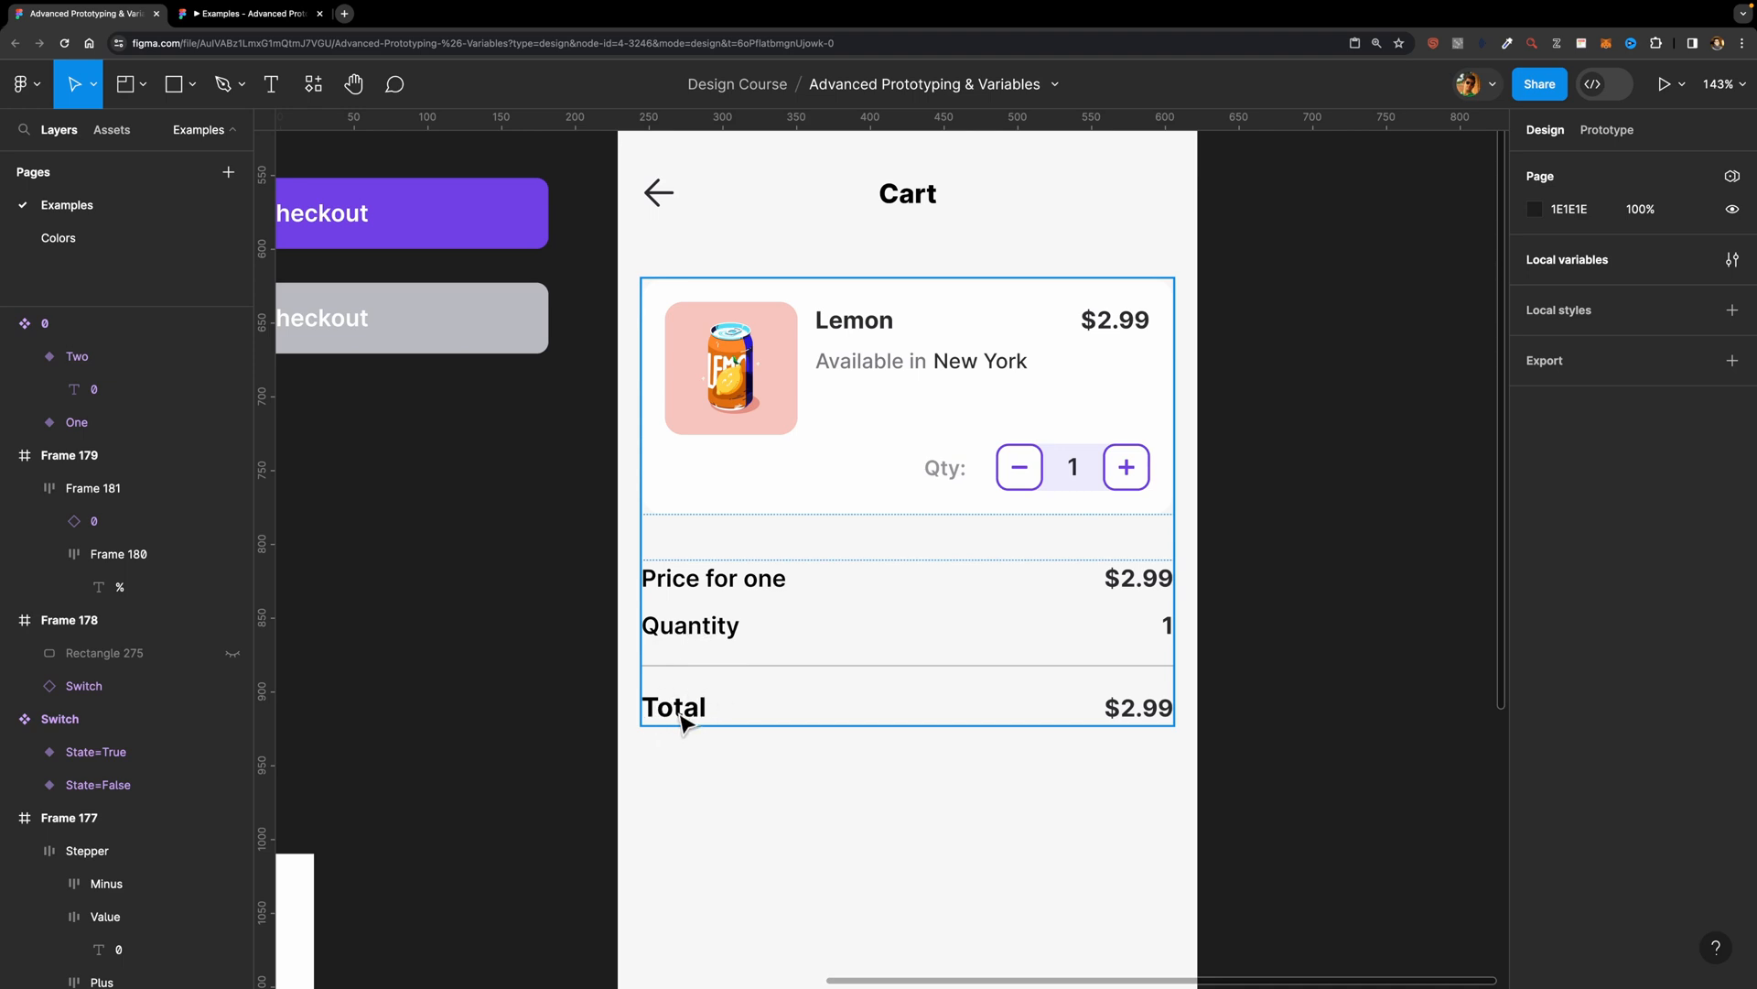
pyautogui.scroll(1, 1000, 415)
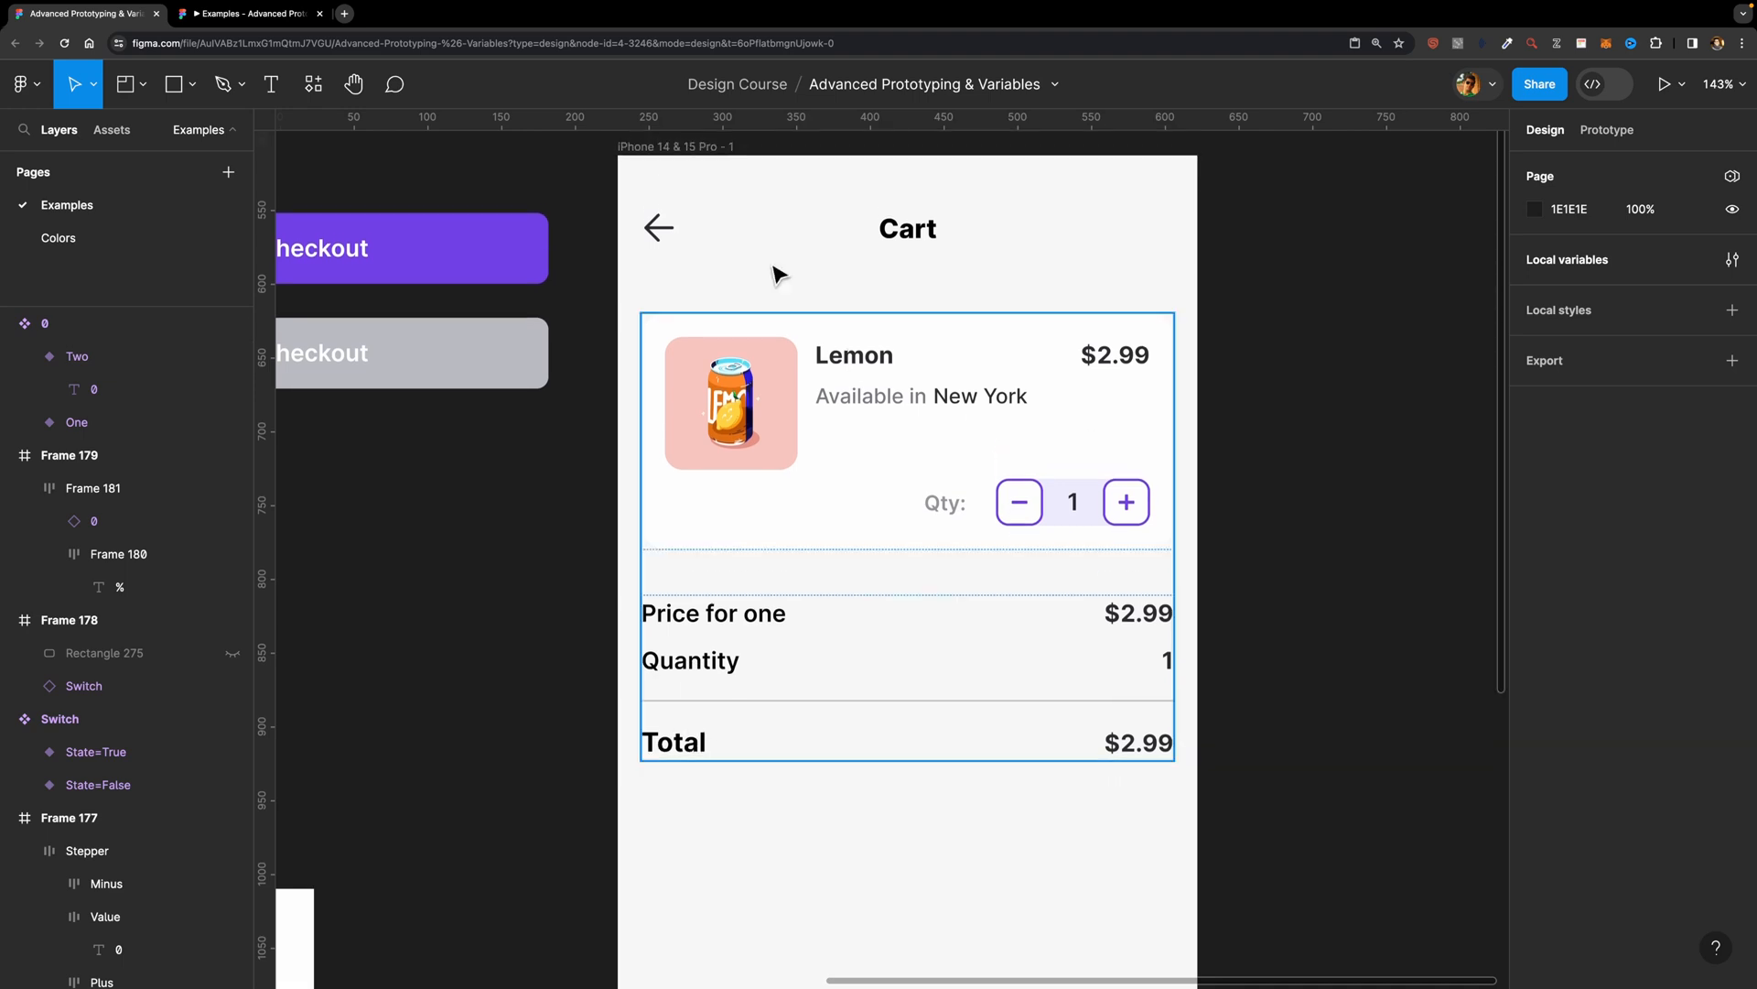
pyautogui.click(719, 149)
pyautogui.hotkey('shift', 'space')
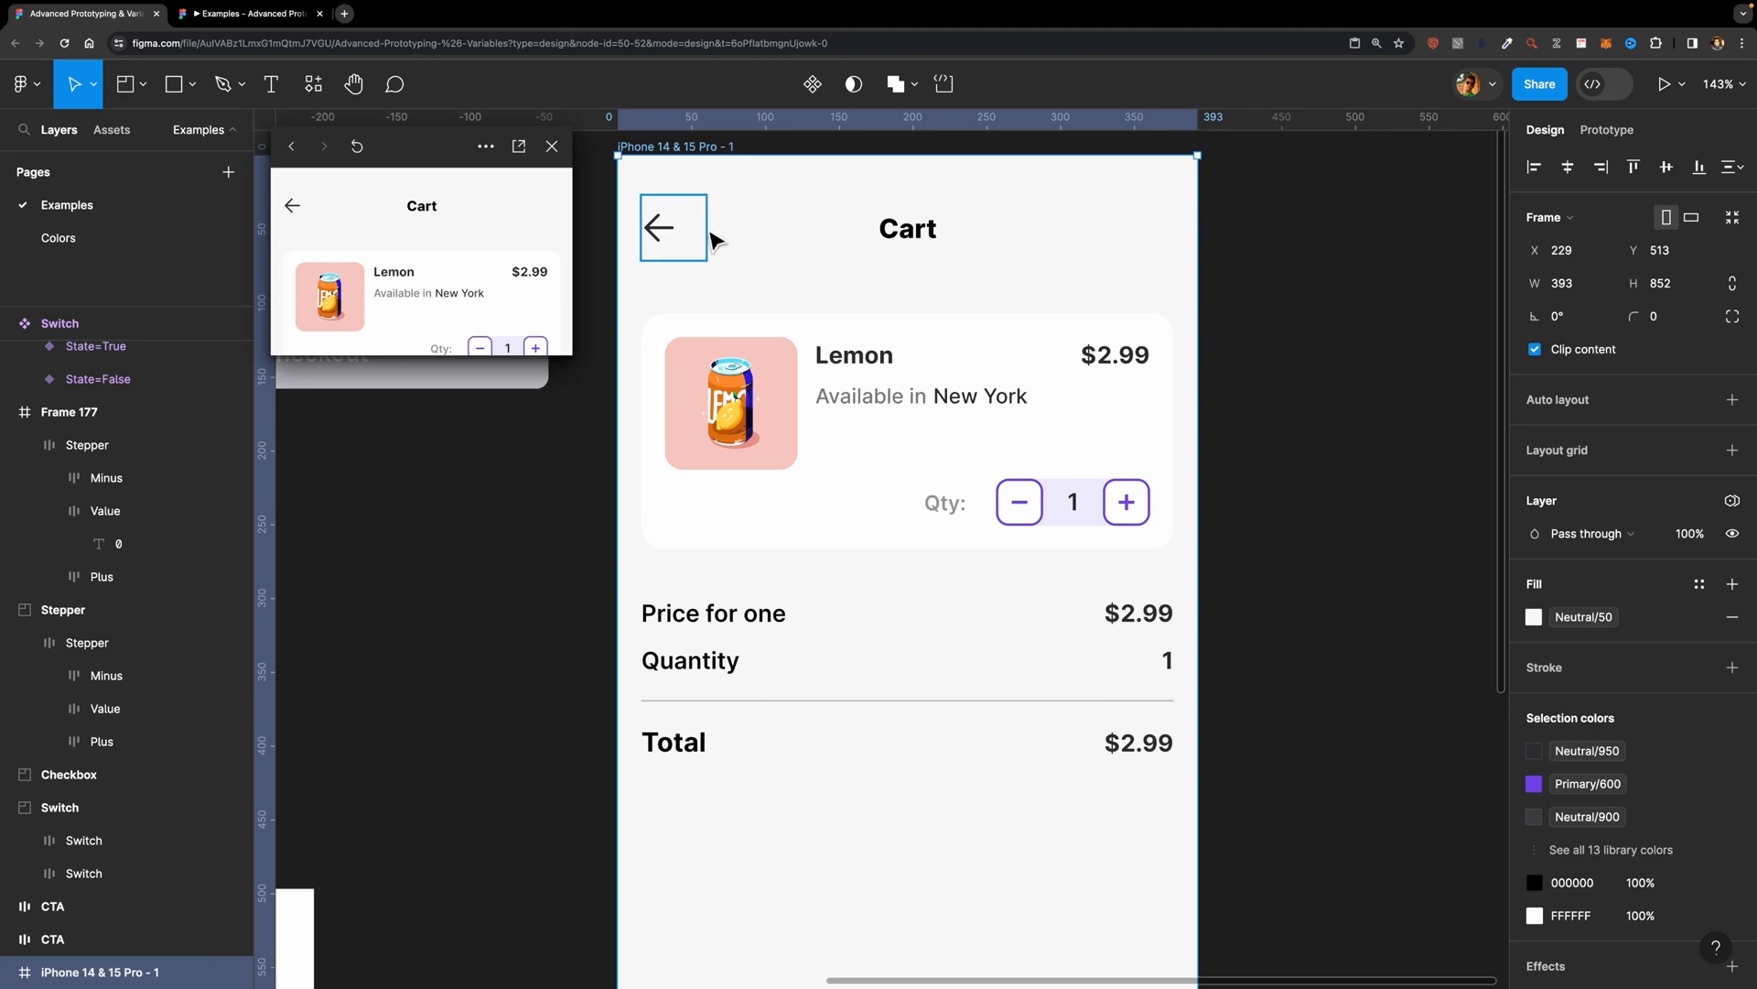
pyautogui.moveTo(586, 403); pyautogui.dragTo(634, 925)
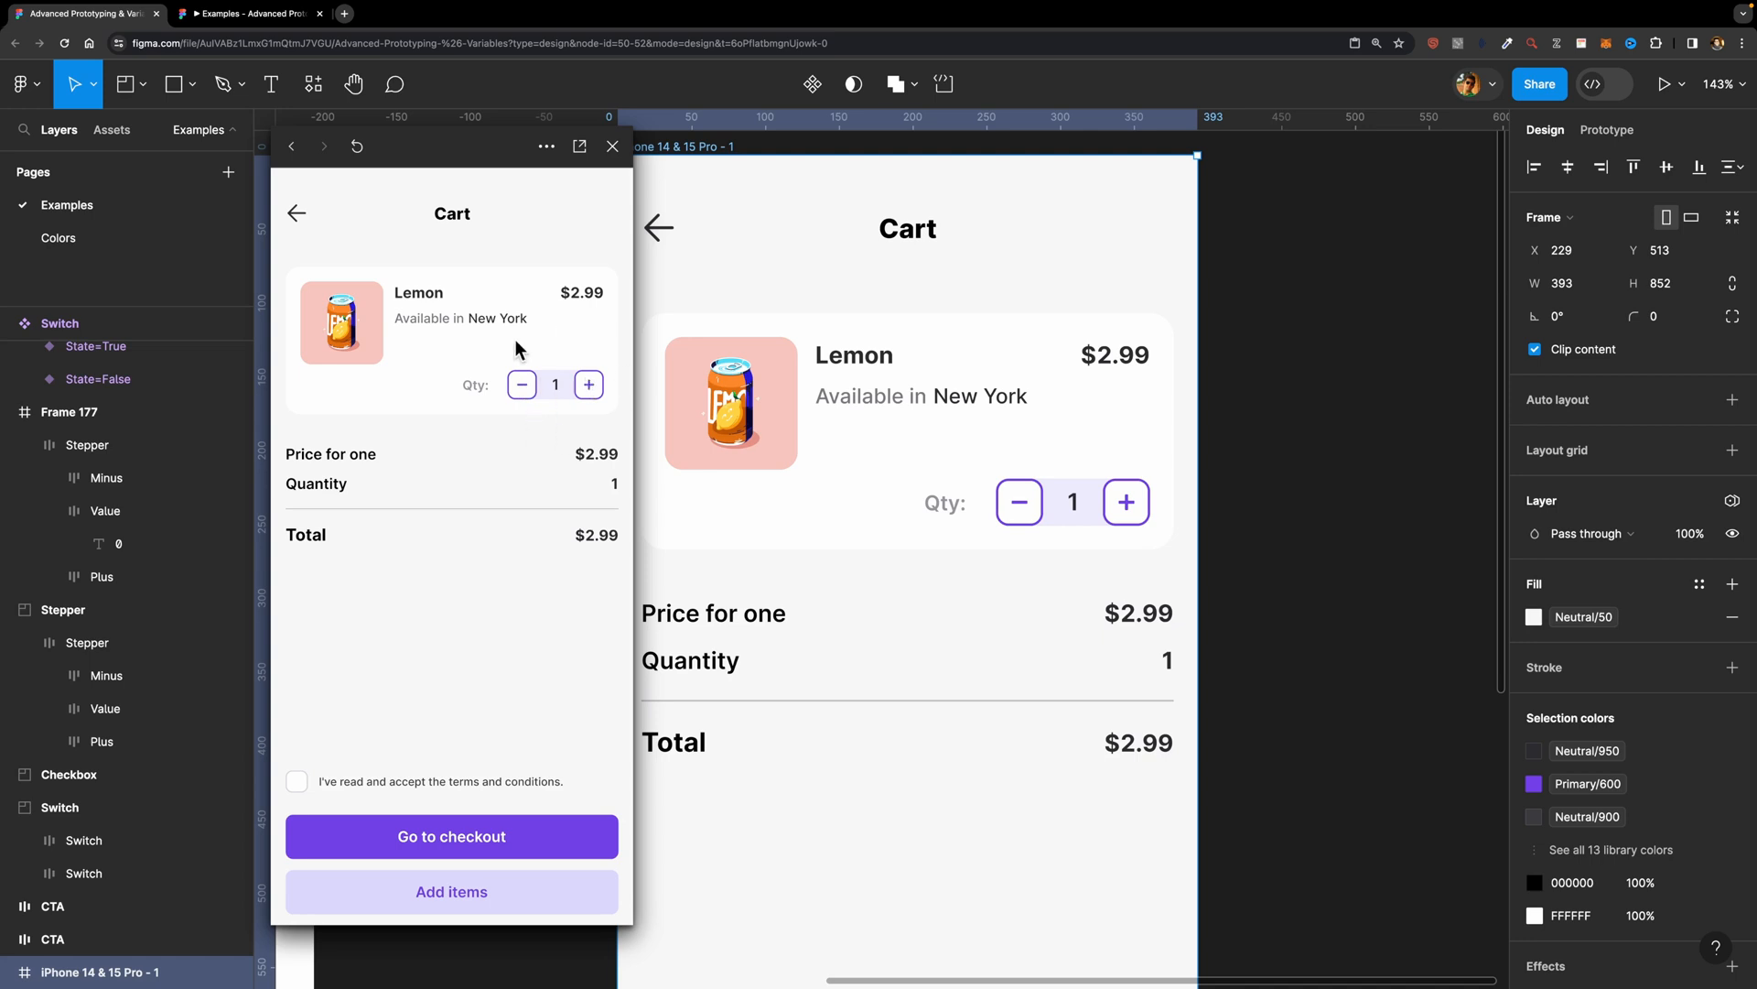
pyautogui.click(612, 146)
# Step: Inspect how the price text layers are structured in the Lemon card, the Price for one row and the Total row
pyautogui.scroll(-5, 510, 416)
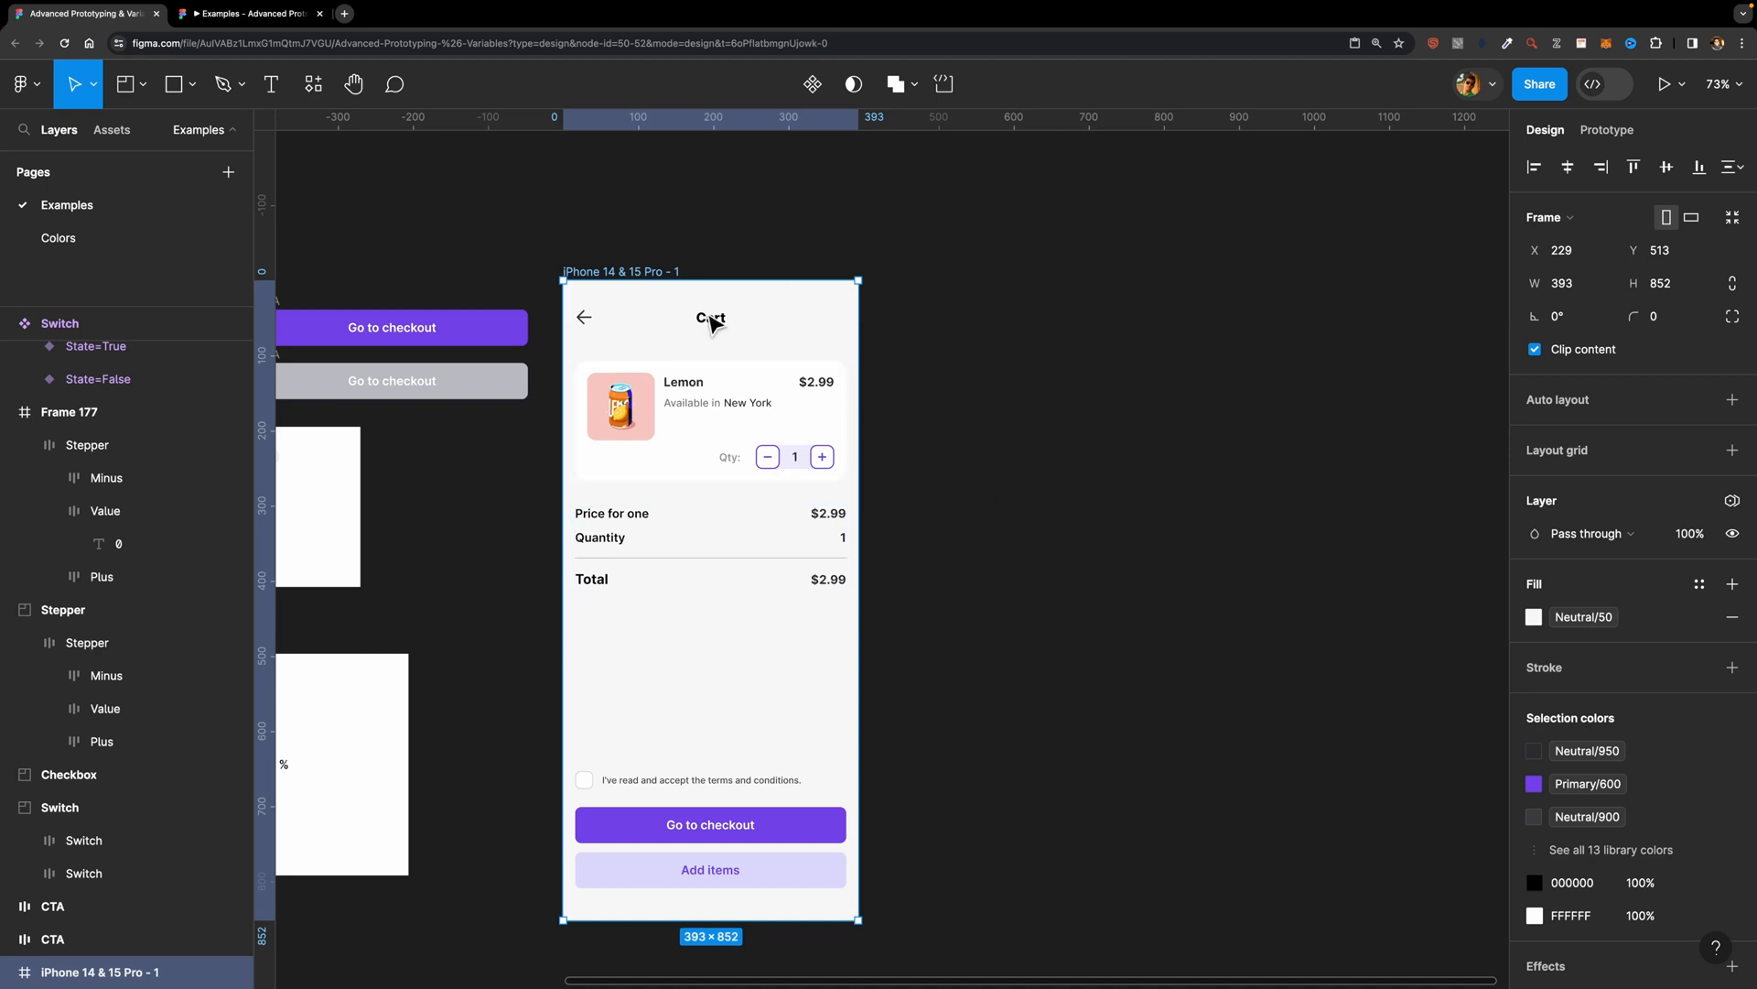
pyautogui.scroll(5, 824, 380)
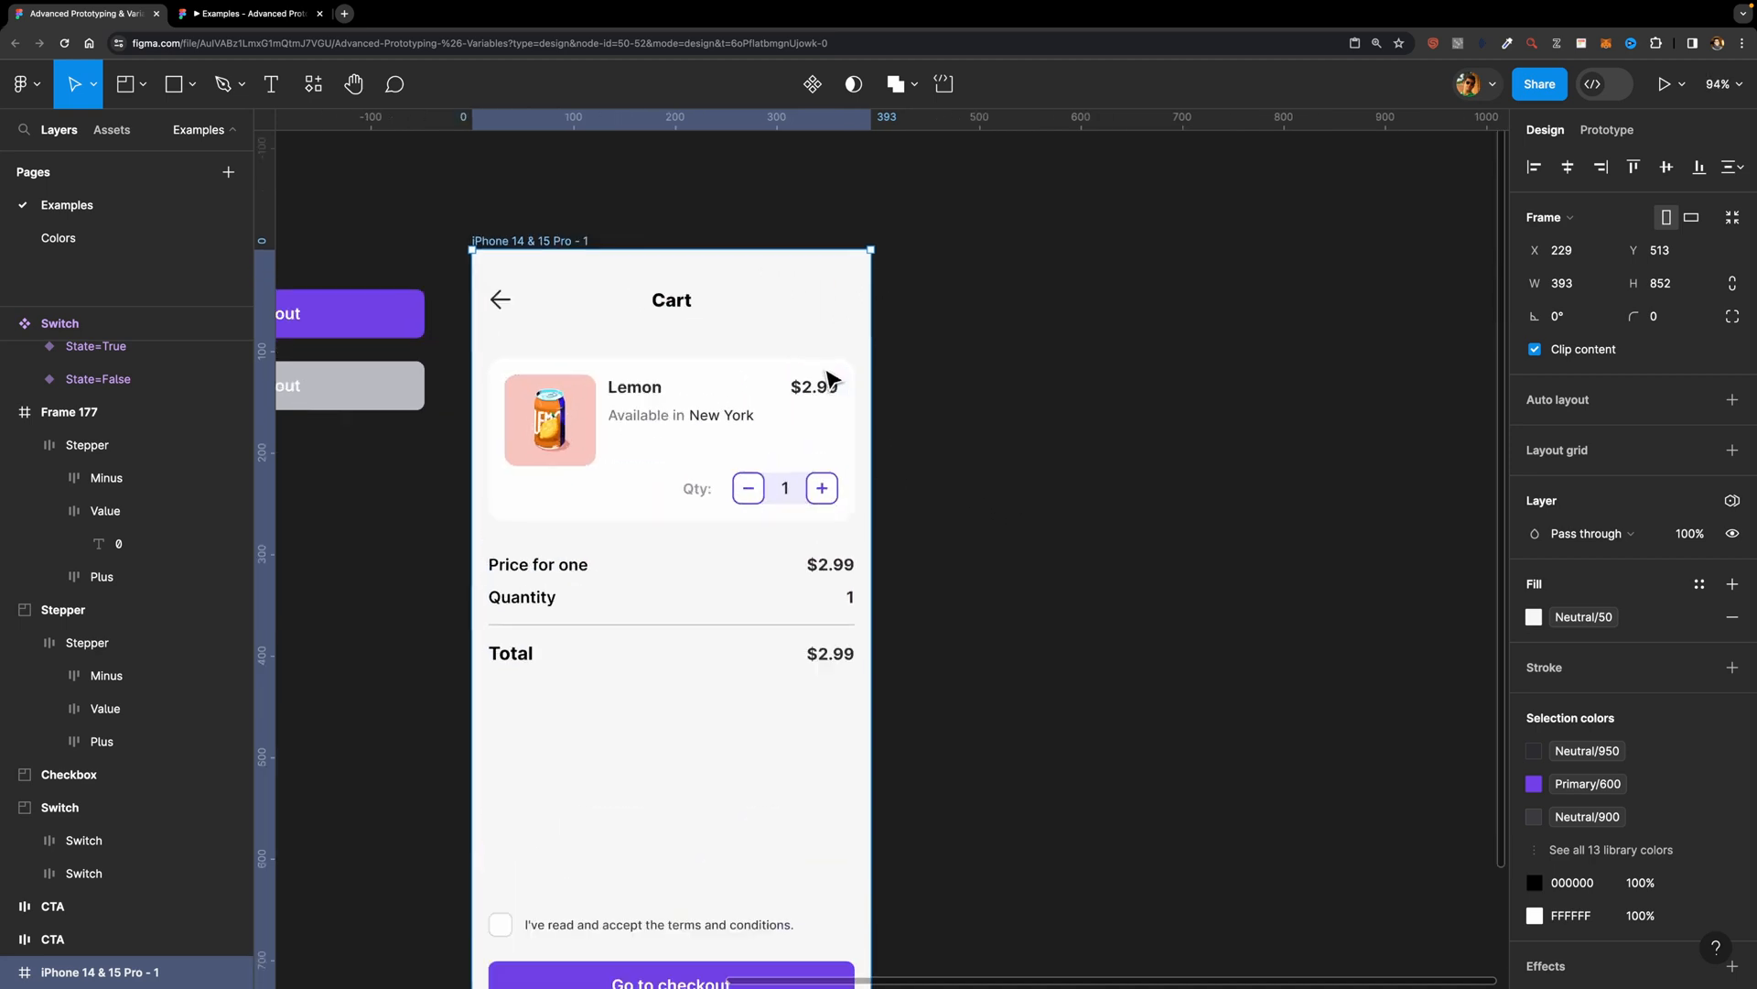
pyautogui.scroll(3, 826, 375)
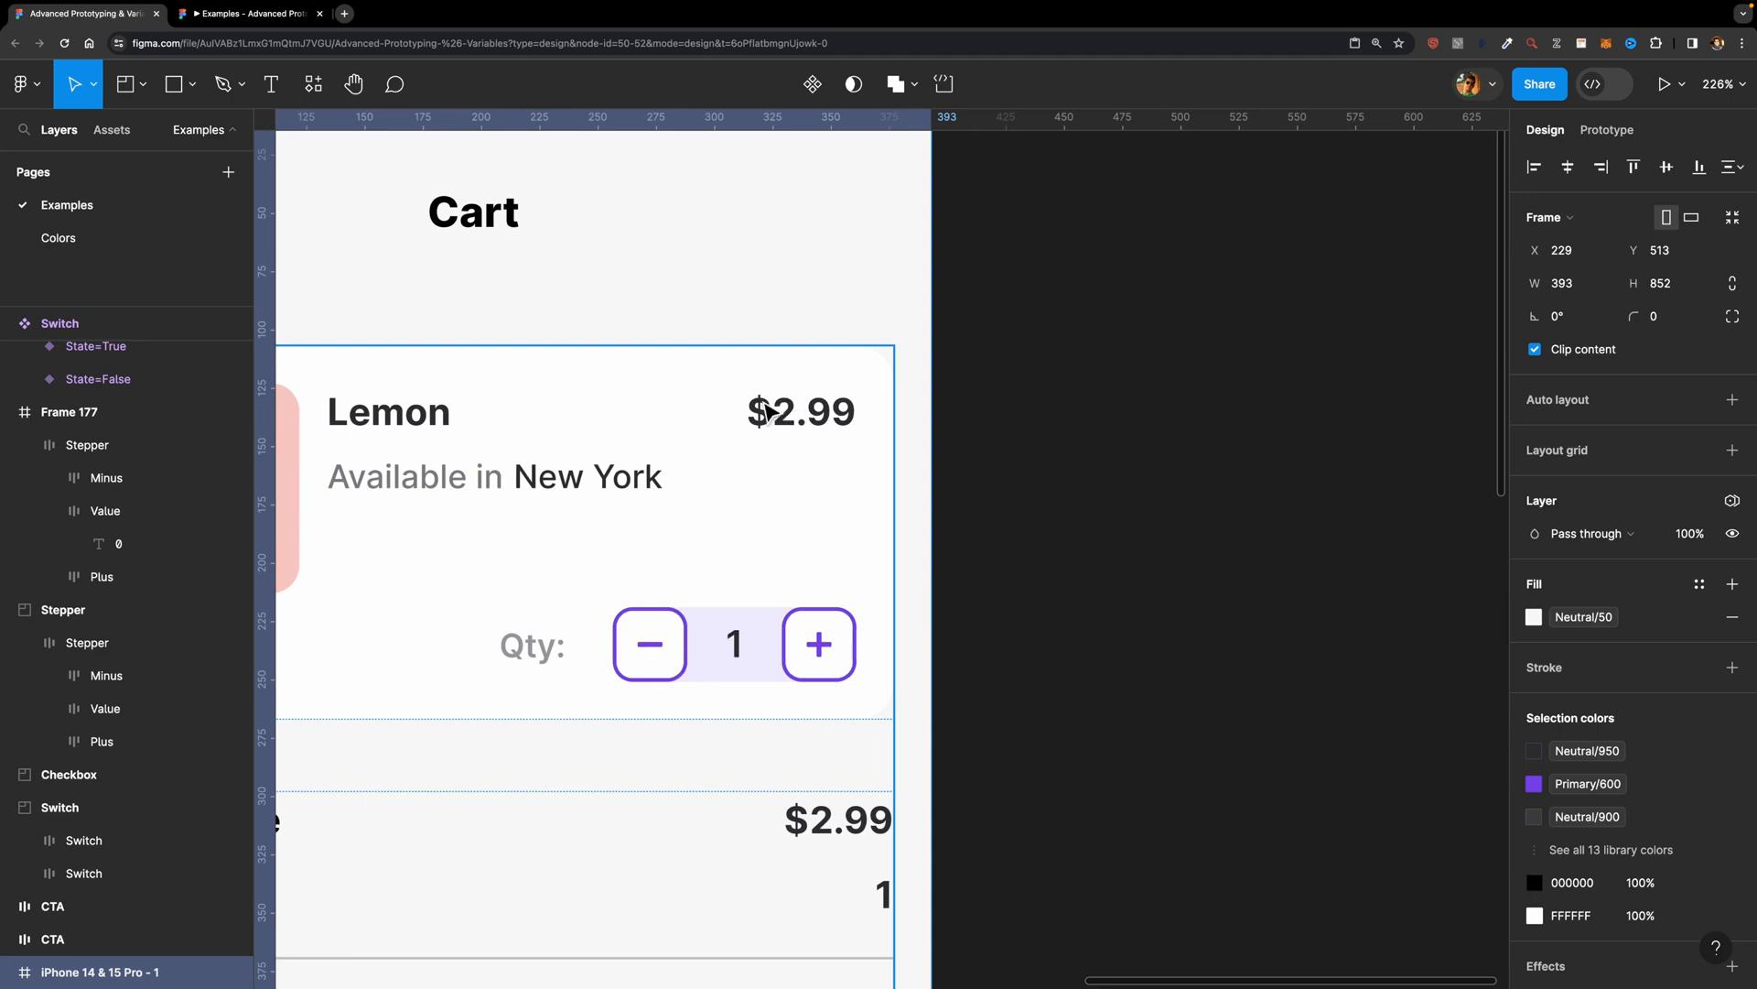
pyautogui.click(813, 420)
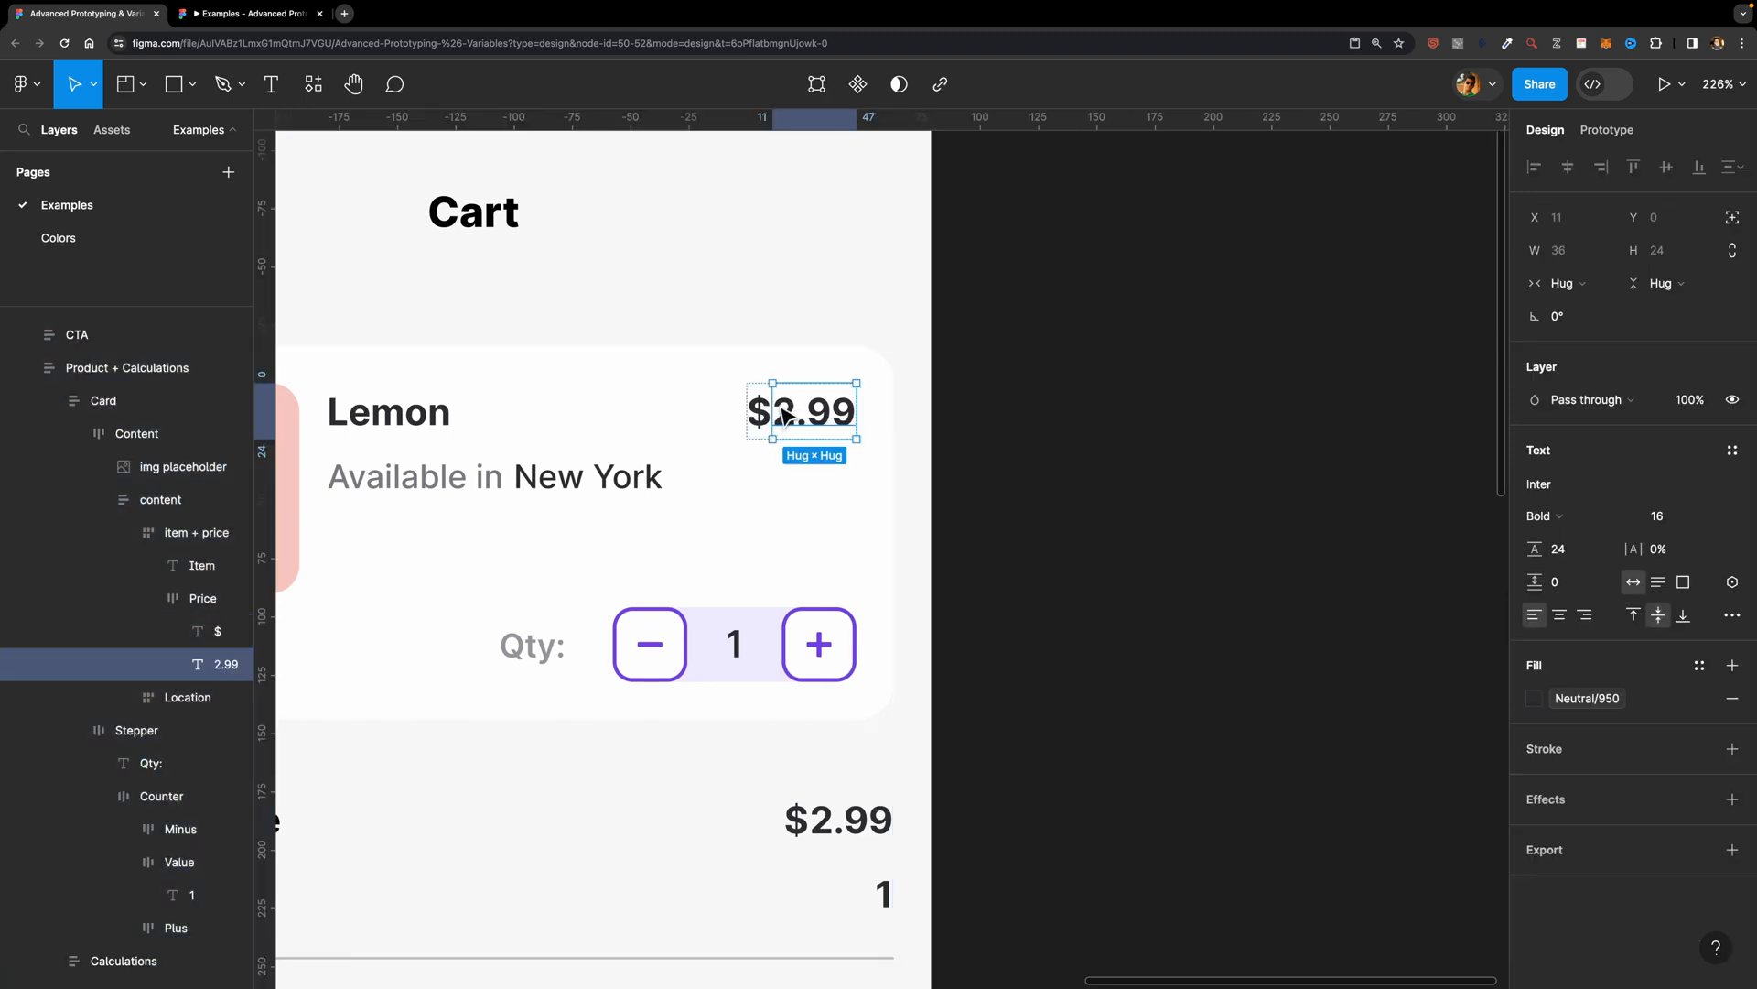
pyautogui.click(195, 604)
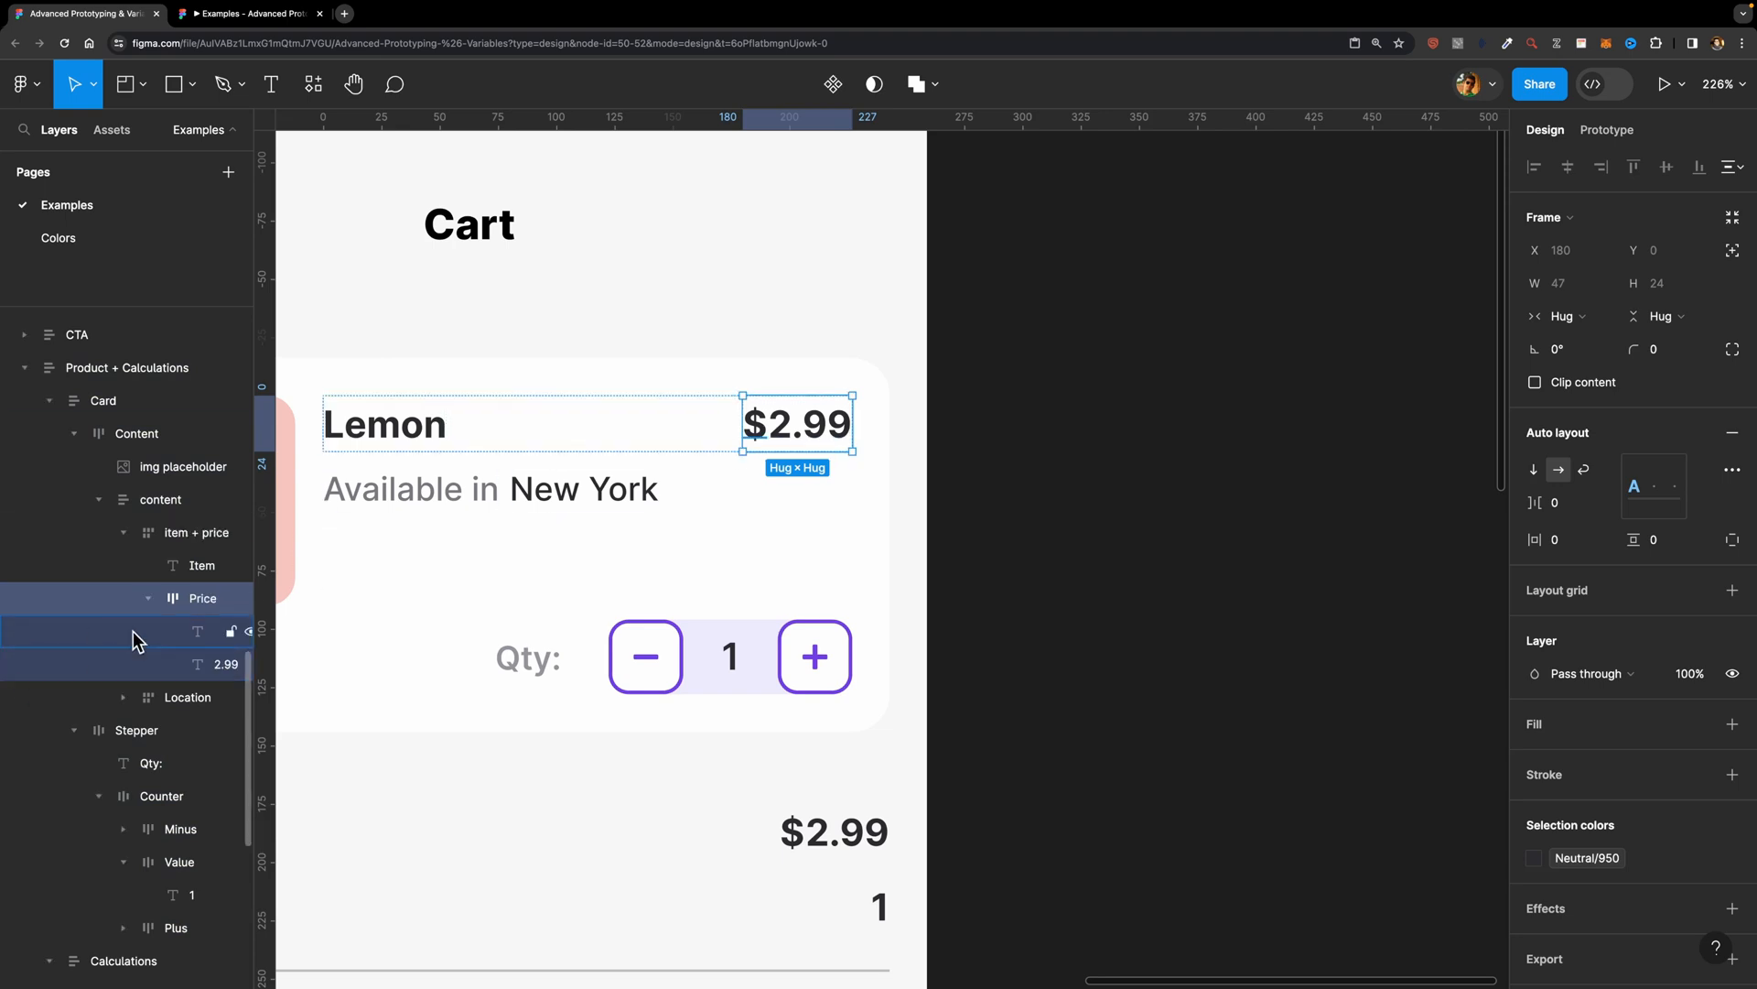
pyautogui.click(203, 632)
pyautogui.click(203, 664)
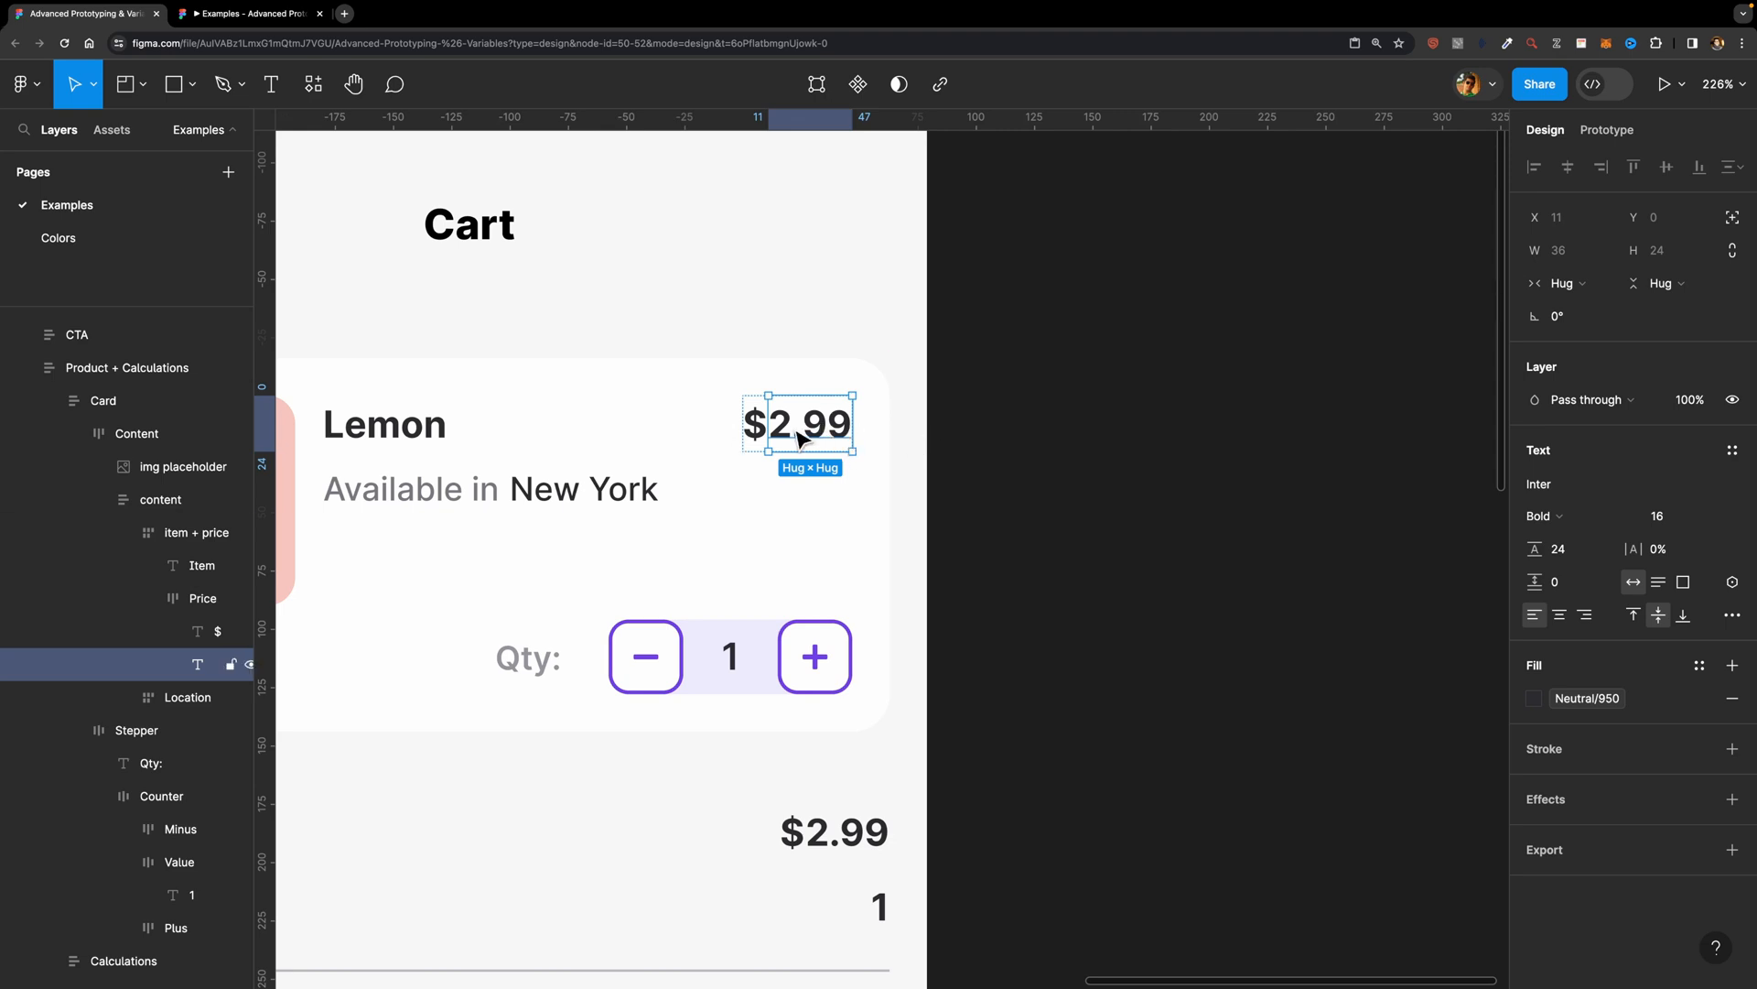
pyautogui.keyDown('ctrl'); pyautogui.scroll(-5, 833, 606); pyautogui.keyUp('ctrl')
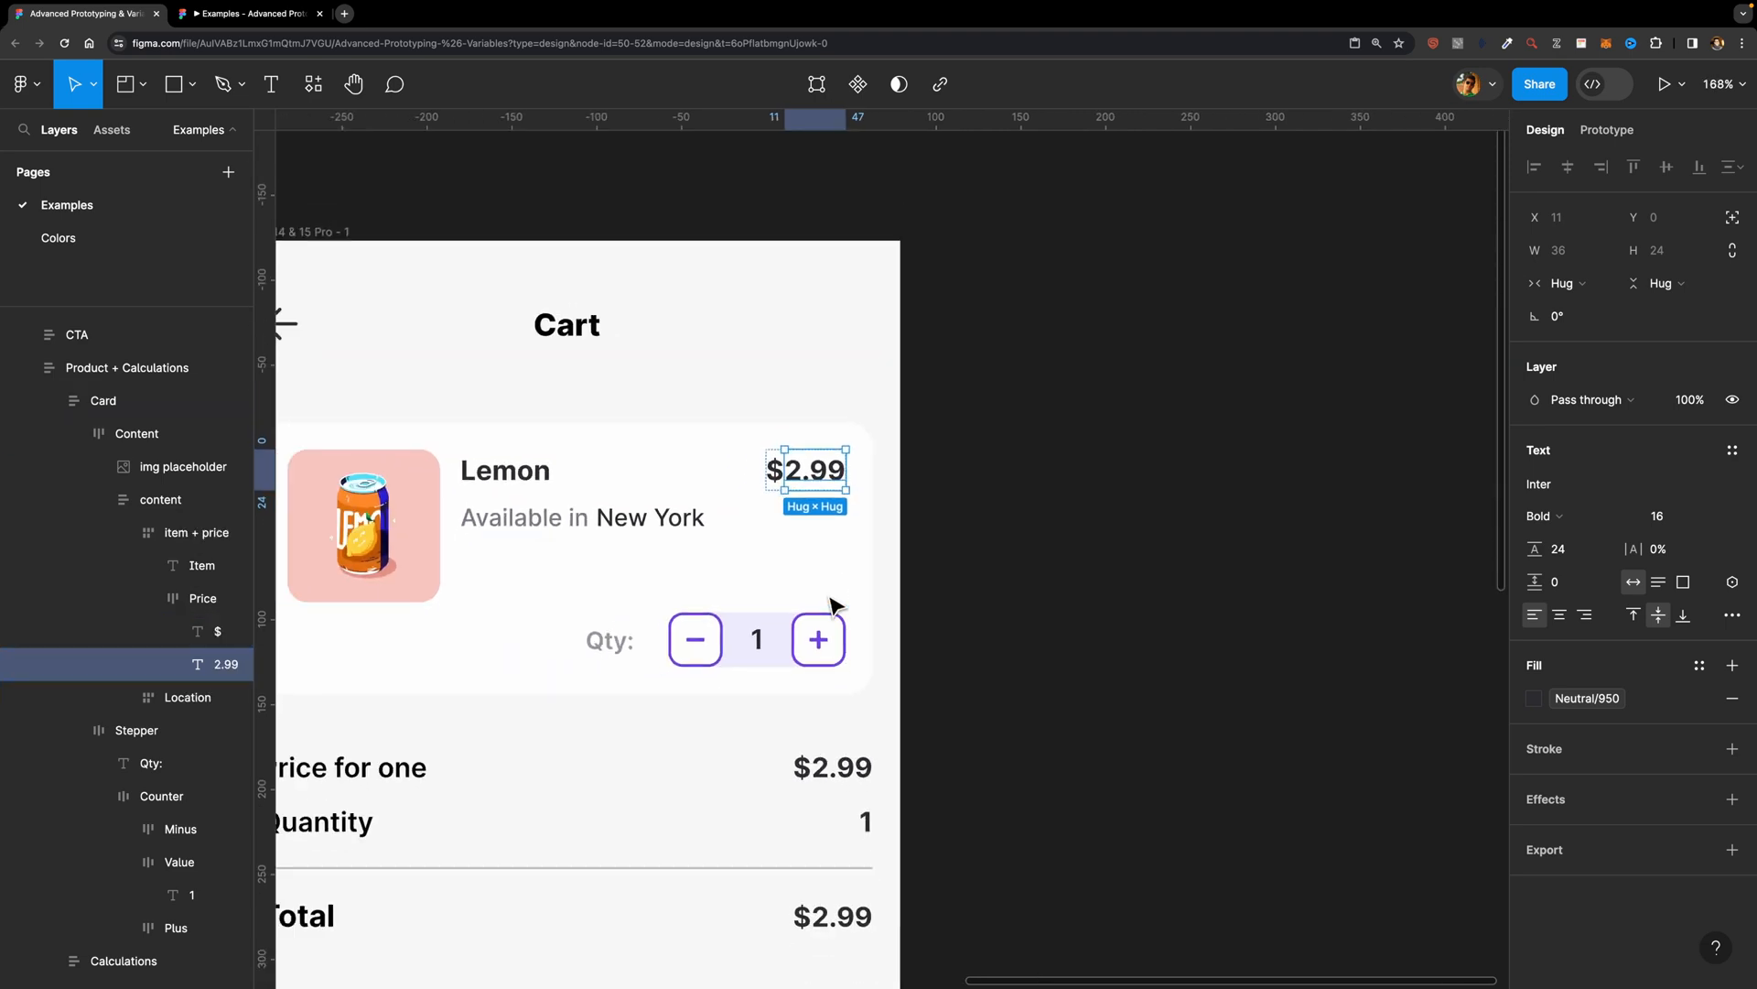
pyautogui.scroll(-3, 833, 606)
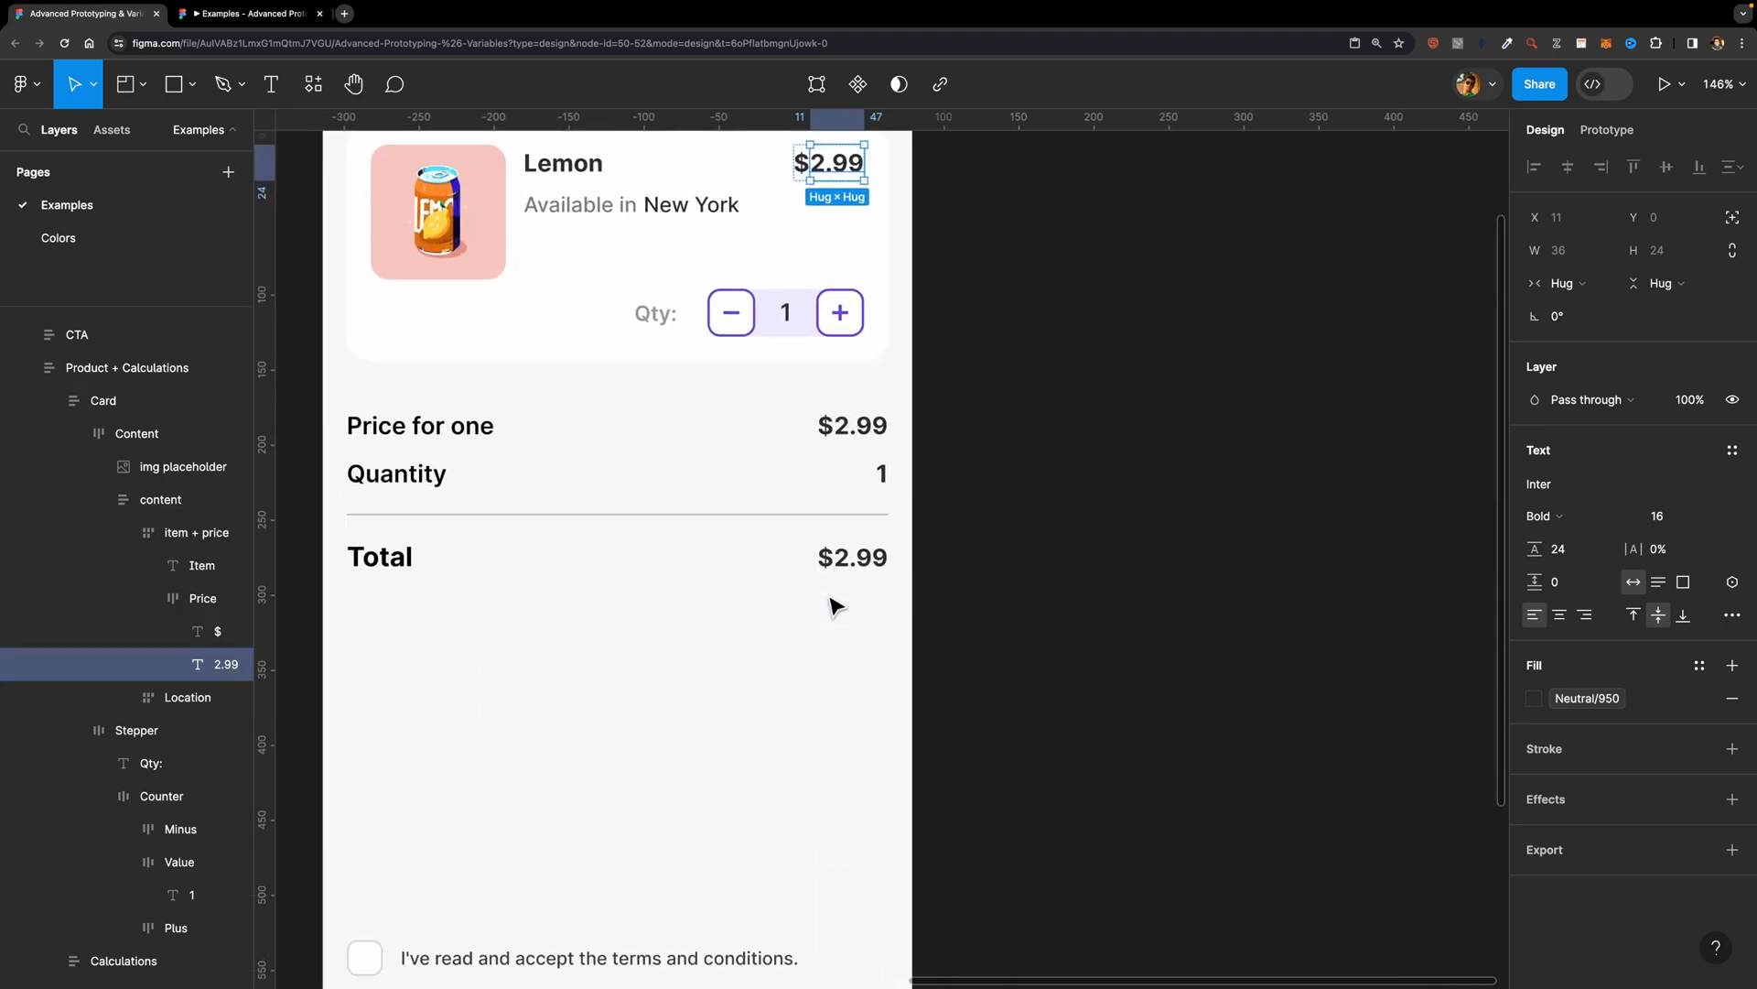
pyautogui.click(874, 430)
pyautogui.click(867, 559)
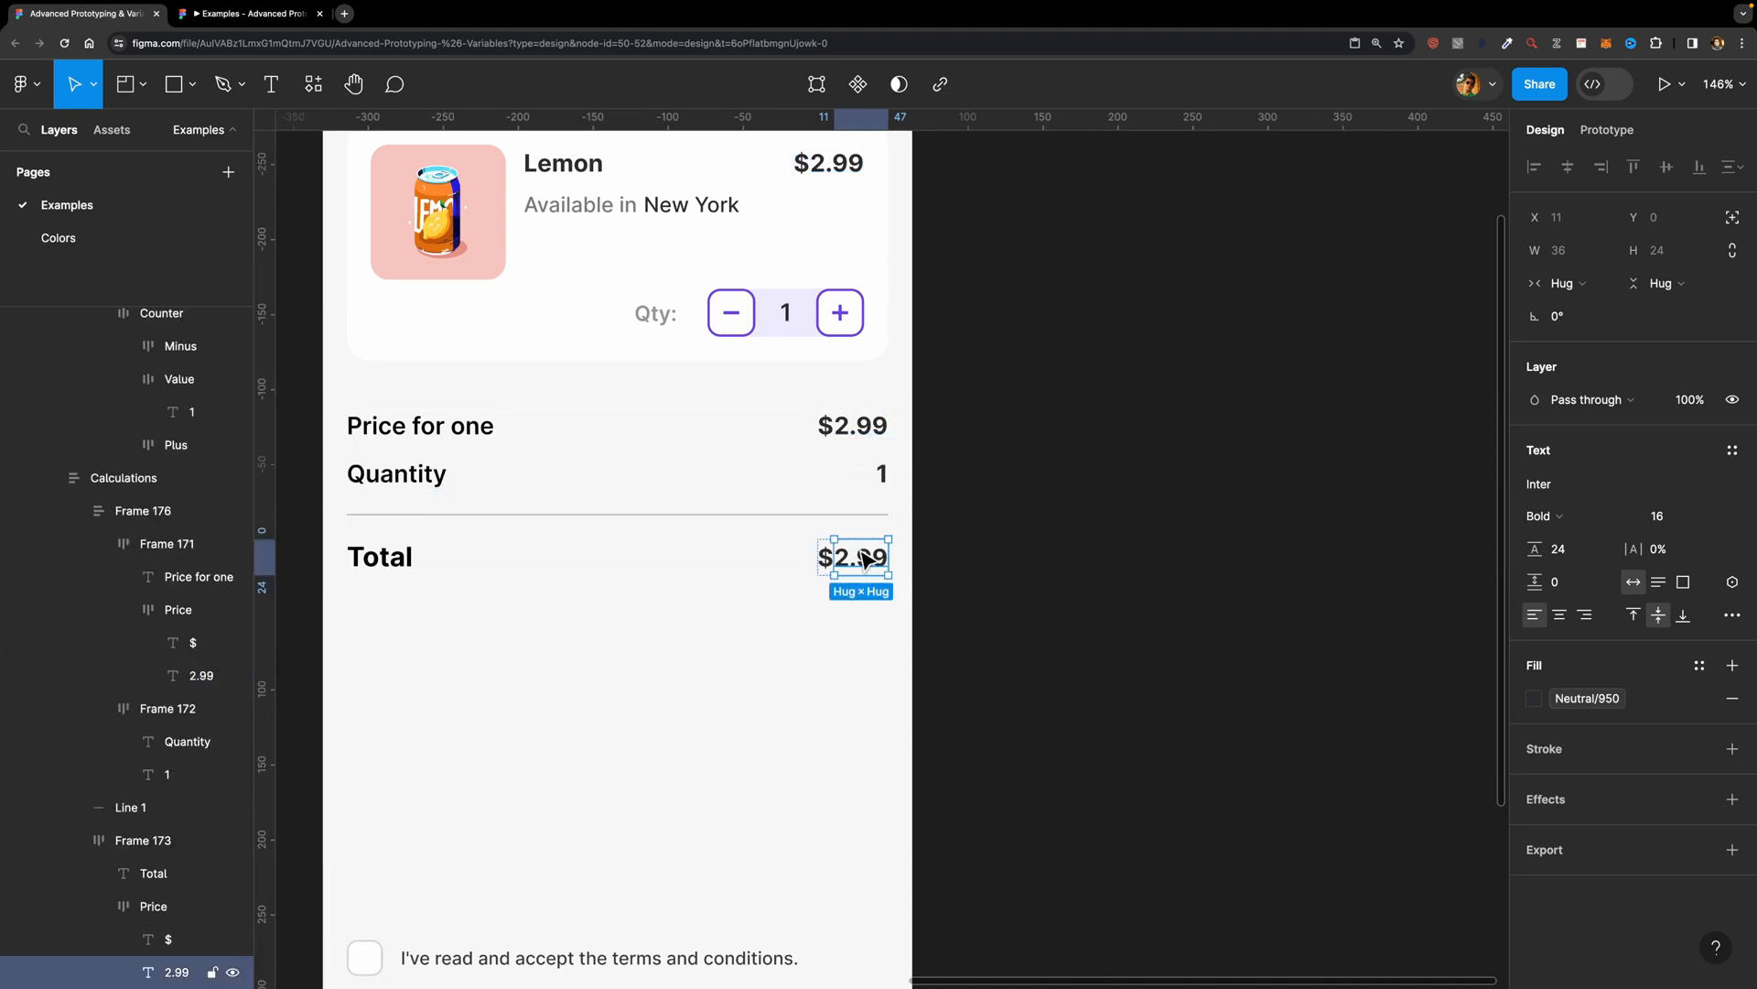
pyautogui.scroll(2, 1023, 512)
pyautogui.hscroll(-1, 1023, 512)
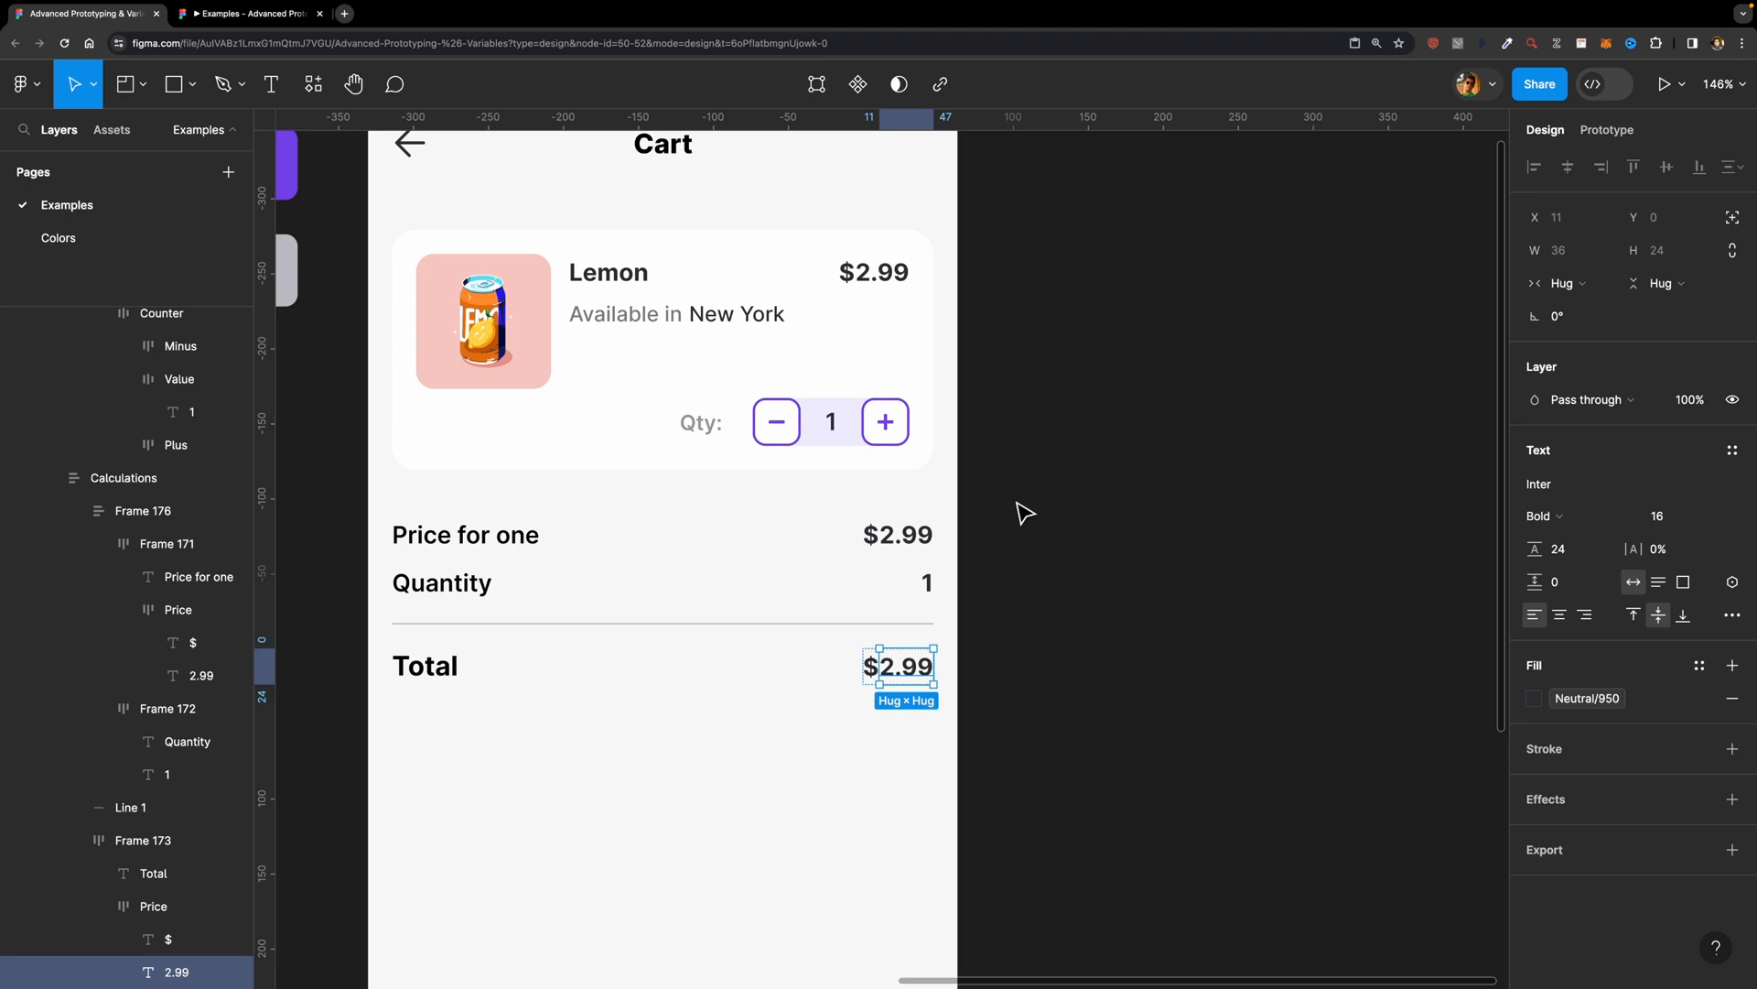
# Step: Create a local variable collection named Cart and resize the variables window so the cart design stays in view
pyautogui.click(1069, 488)
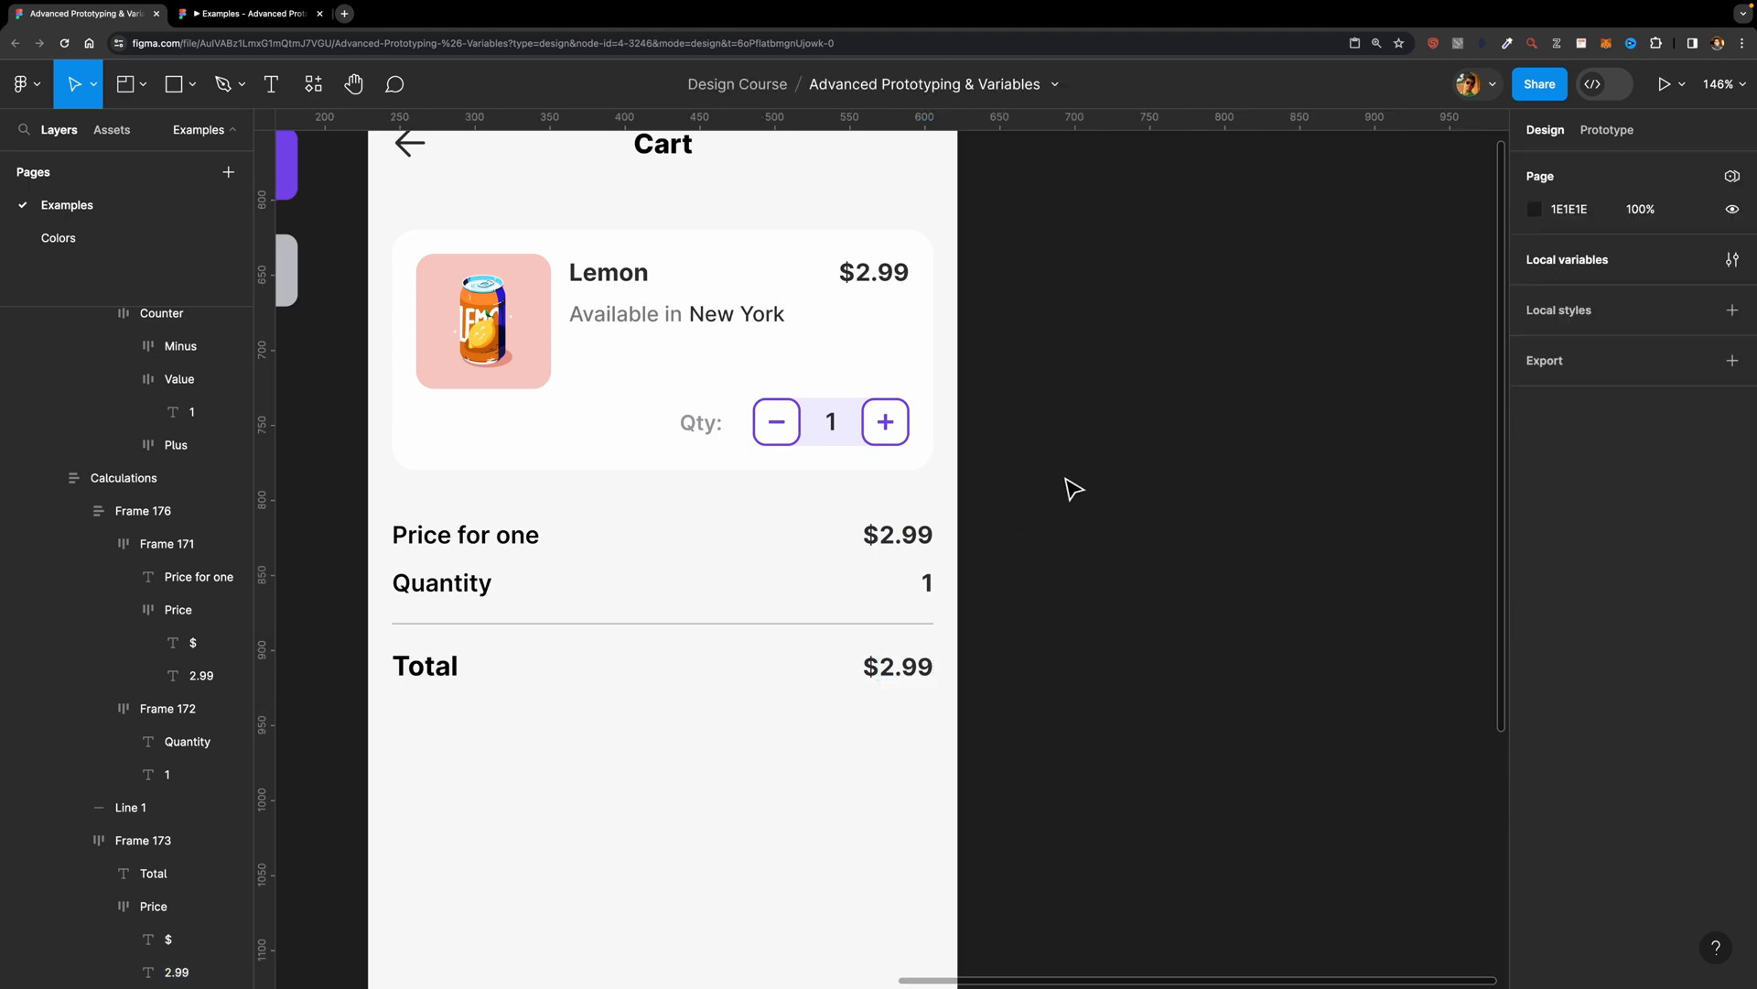
pyautogui.click(1733, 261)
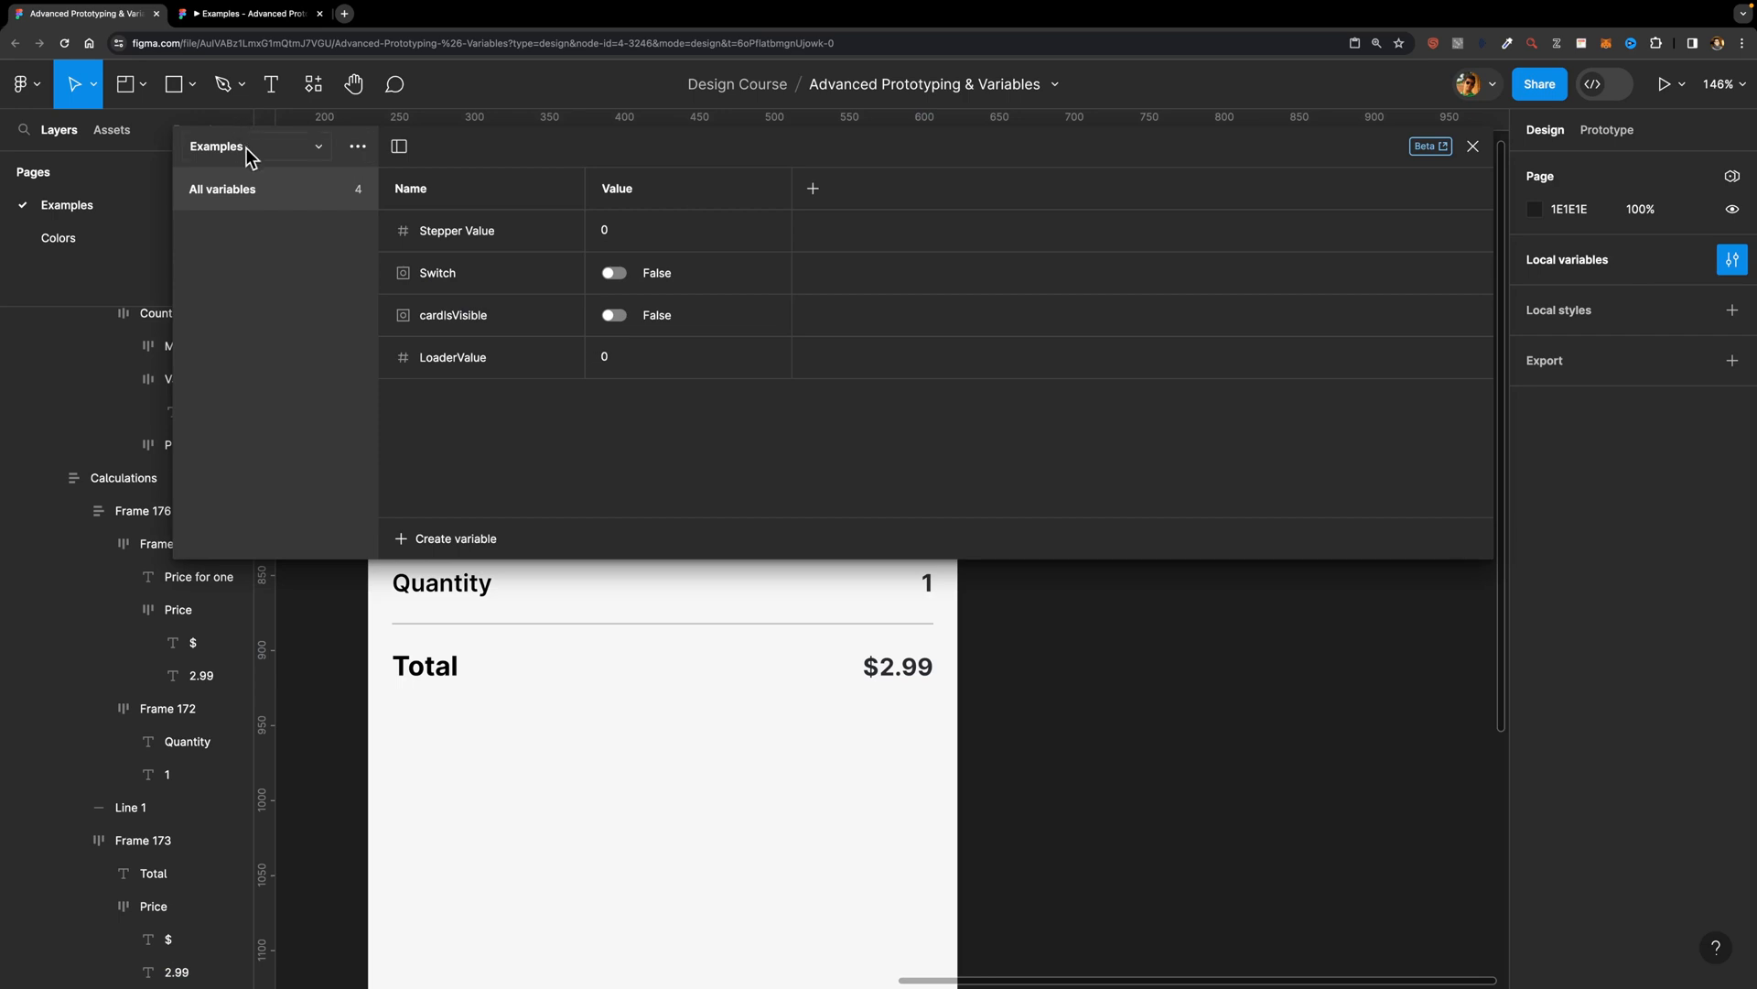
pyautogui.click(277, 151)
pyautogui.click(356, 148)
pyautogui.click(358, 148)
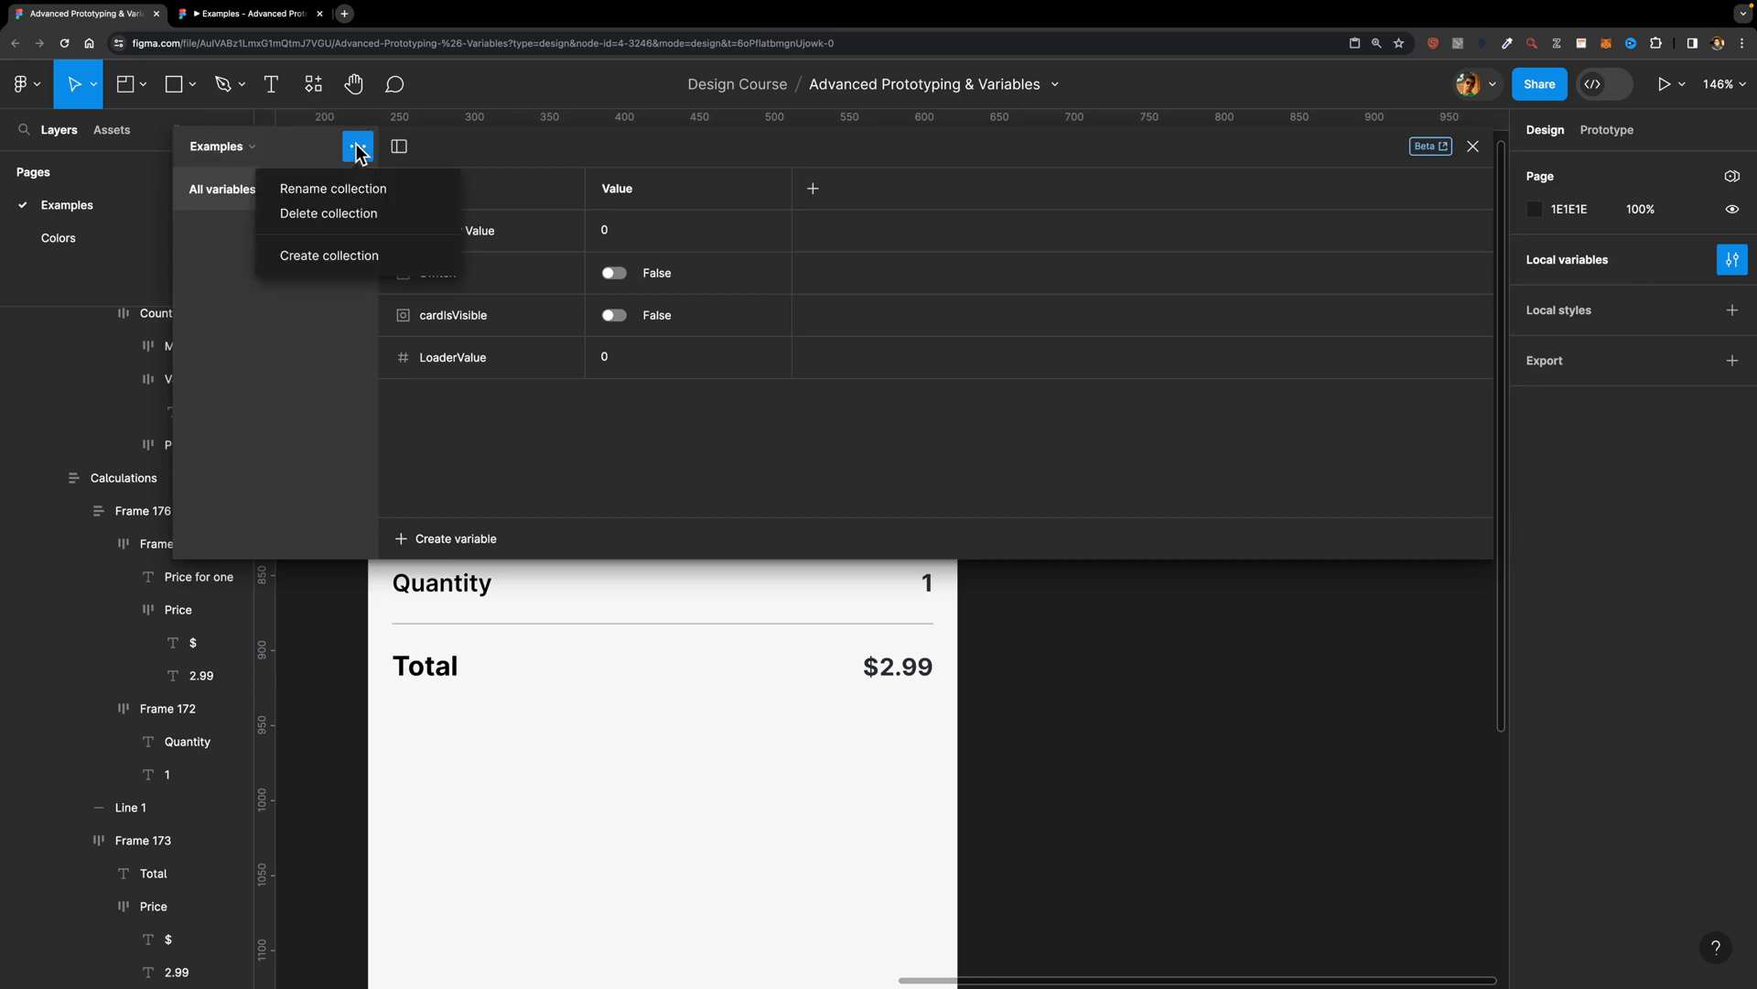
pyautogui.click(328, 254)
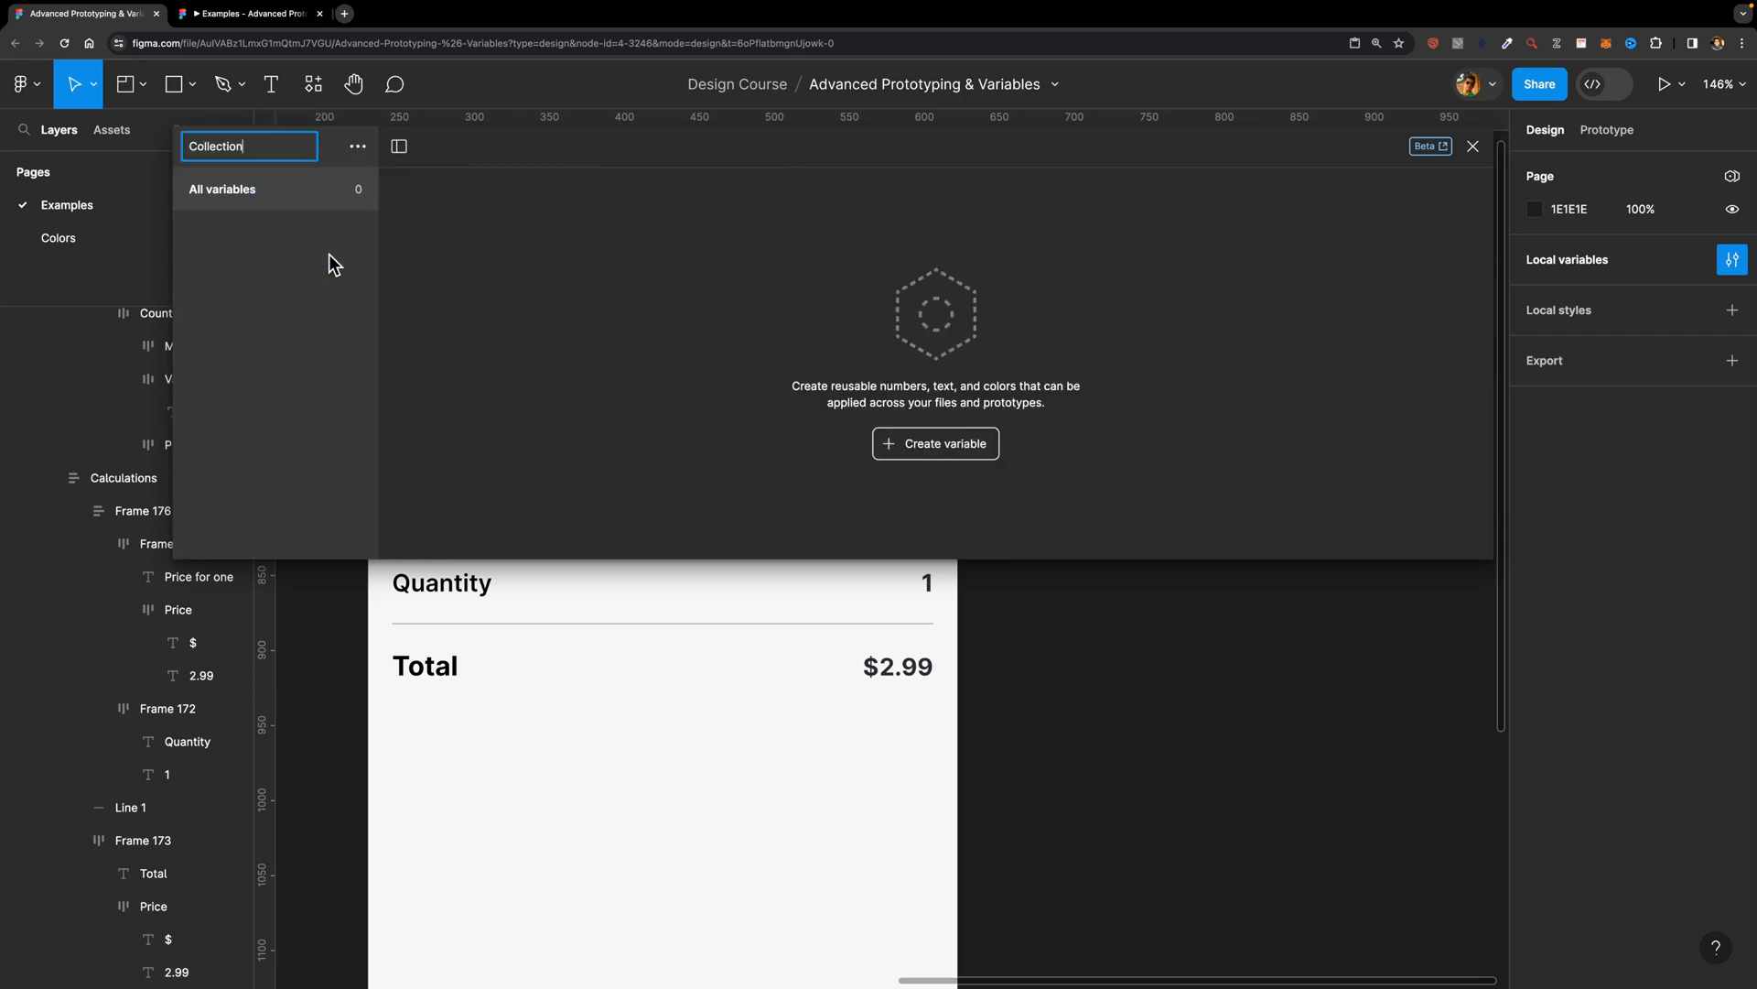
pyautogui.write('Cart')
pyautogui.press('Return')
pyautogui.moveTo(183, 277); pyautogui.dragTo(1049, 290)
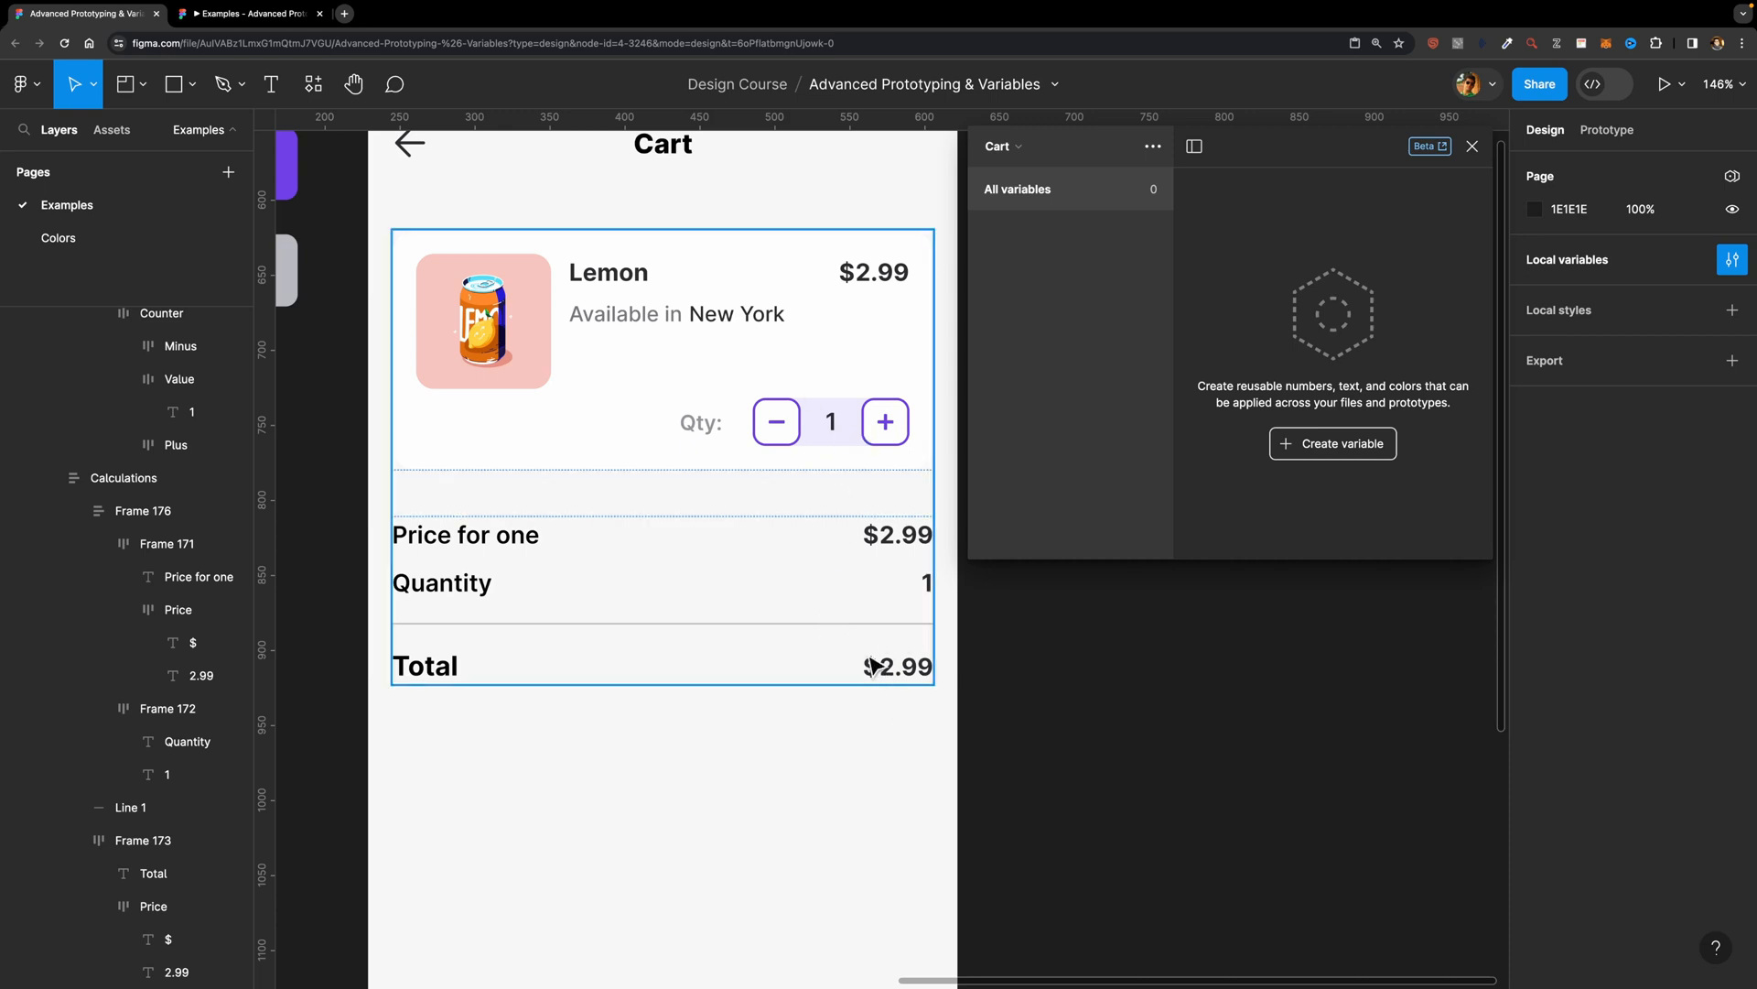
# Step: Create a number variable named Price with the value 2.99 in the Cart collection
pyautogui.click(1327, 442)
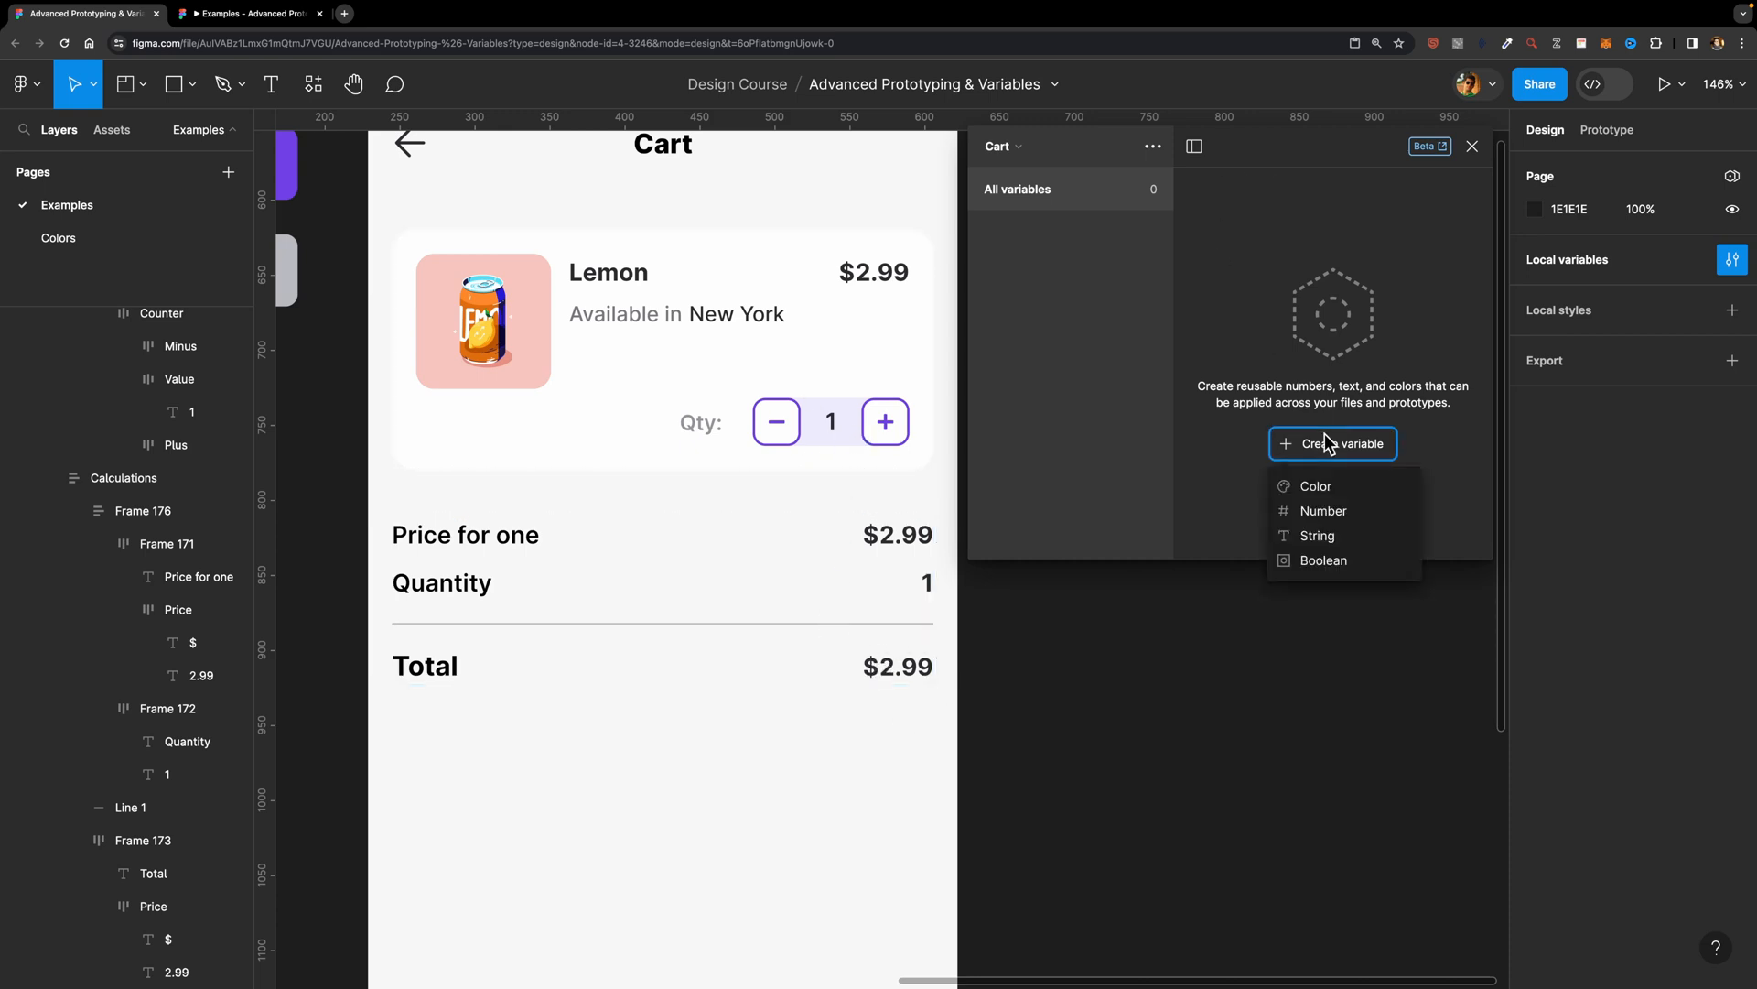
pyautogui.click(1322, 511)
pyautogui.write('Price')
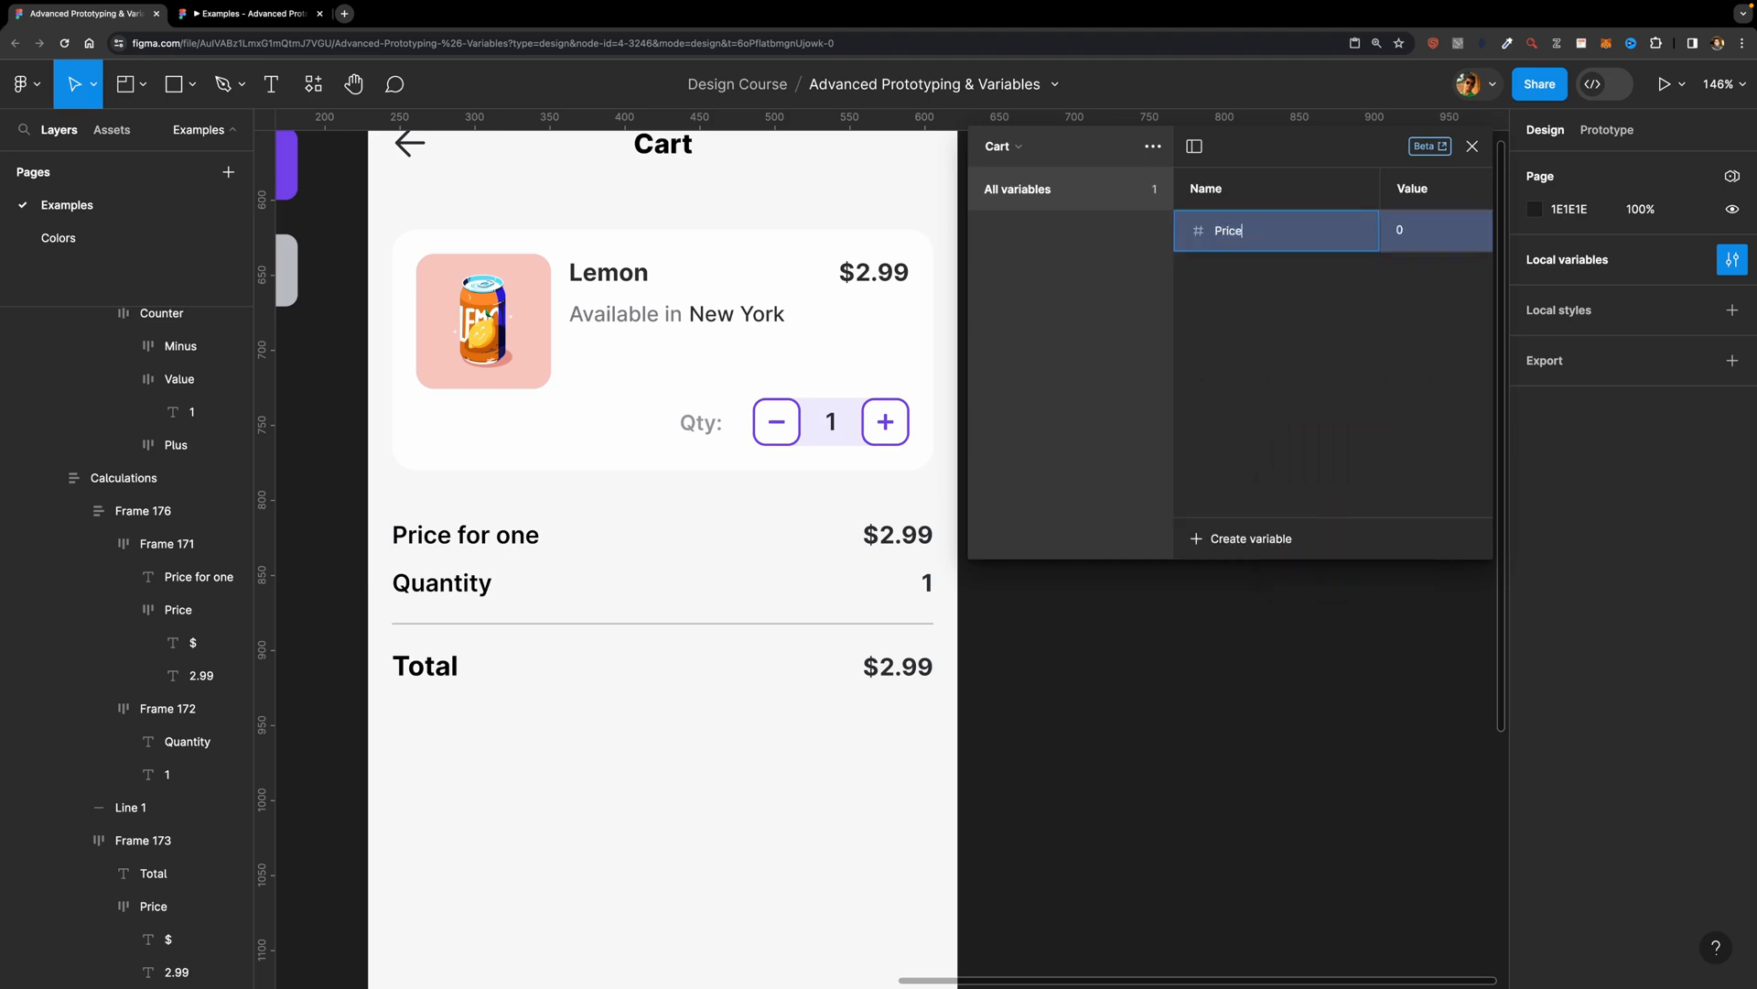
pyautogui.click(1403, 229)
pyautogui.write('1.99')
# Step: Add a number variable named Quantity with the value 1 to the Cart collection
pyautogui.click(1229, 536)
pyautogui.click(1244, 599)
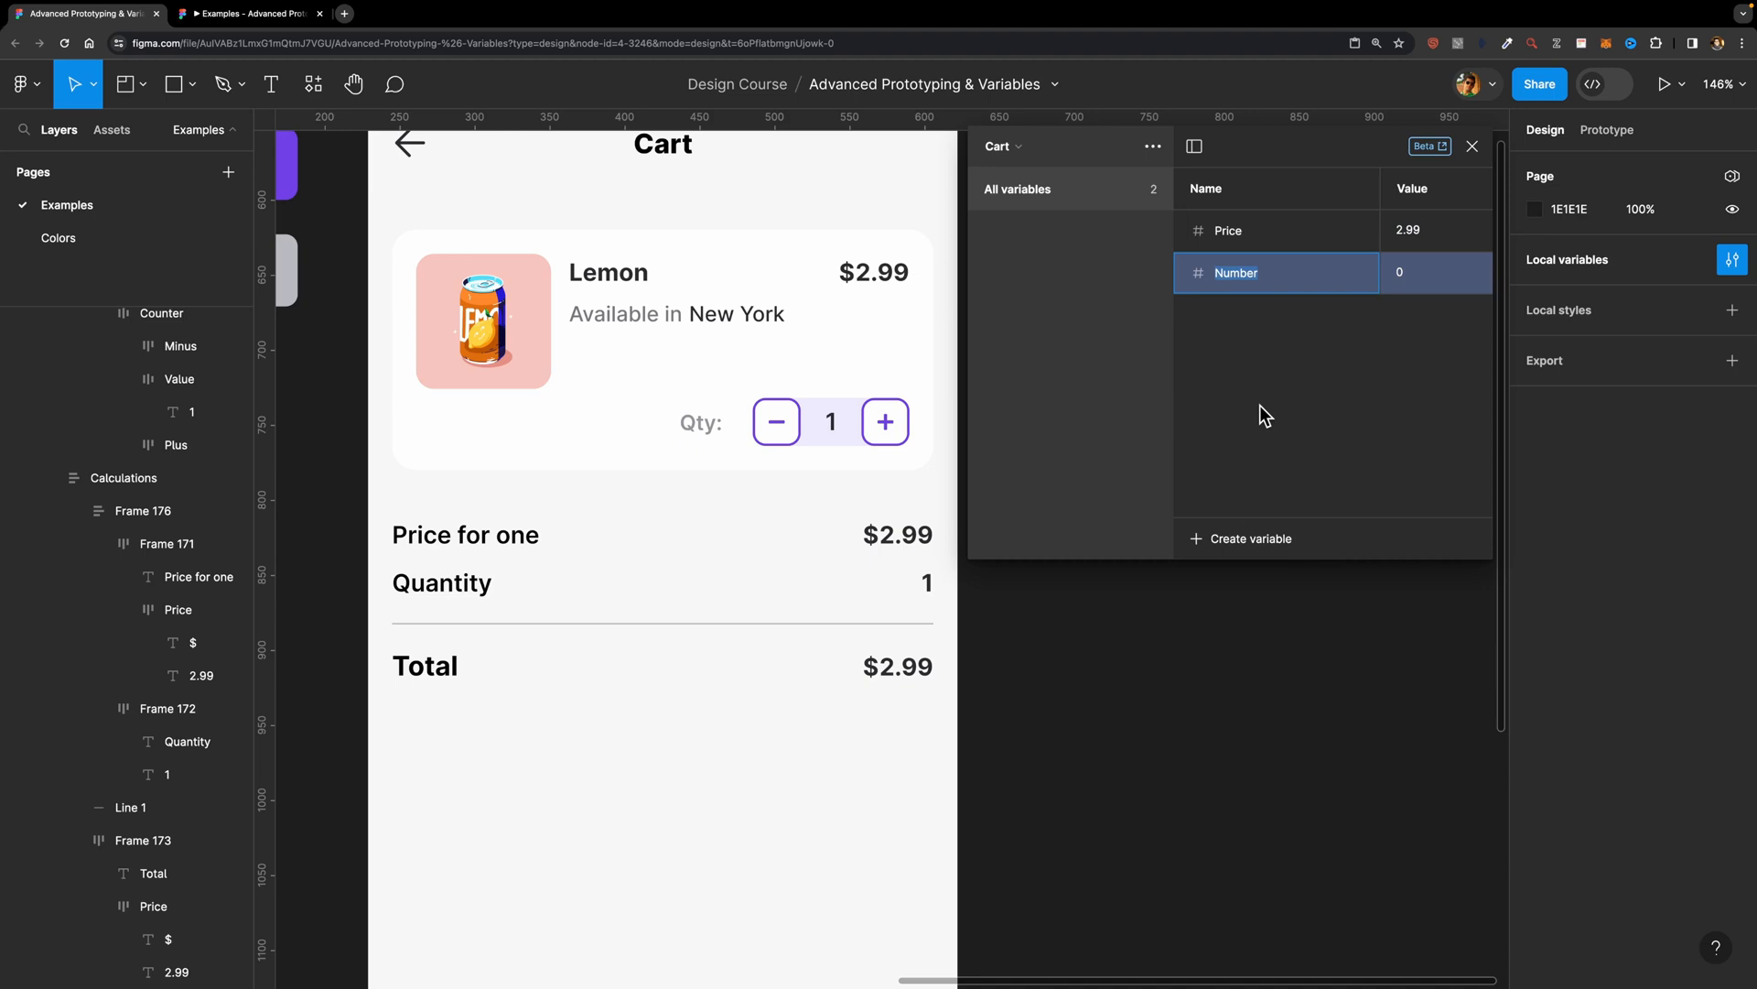
pyautogui.write('Qua')
pyautogui.press('Return')
pyautogui.click(1415, 273)
pyautogui.write('1')
pyautogui.click(1406, 326)
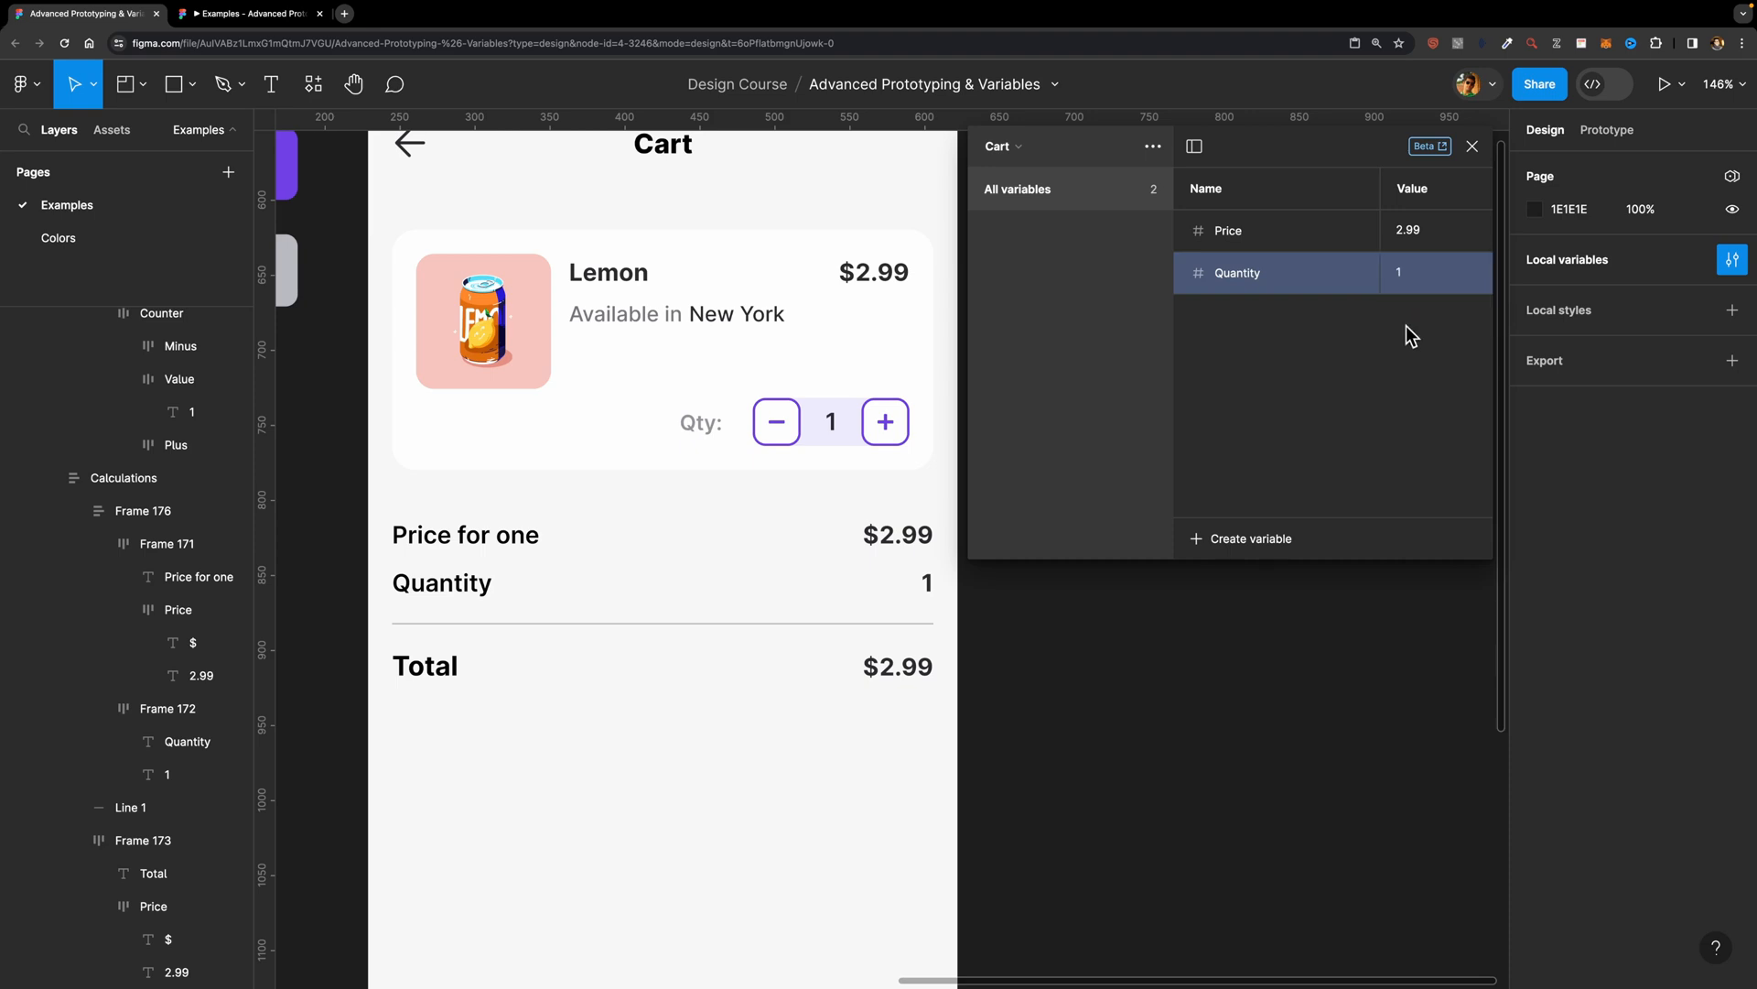
# Step: Add a number variable named Total with the value 2.99 to the Cart collection
pyautogui.click(1238, 540)
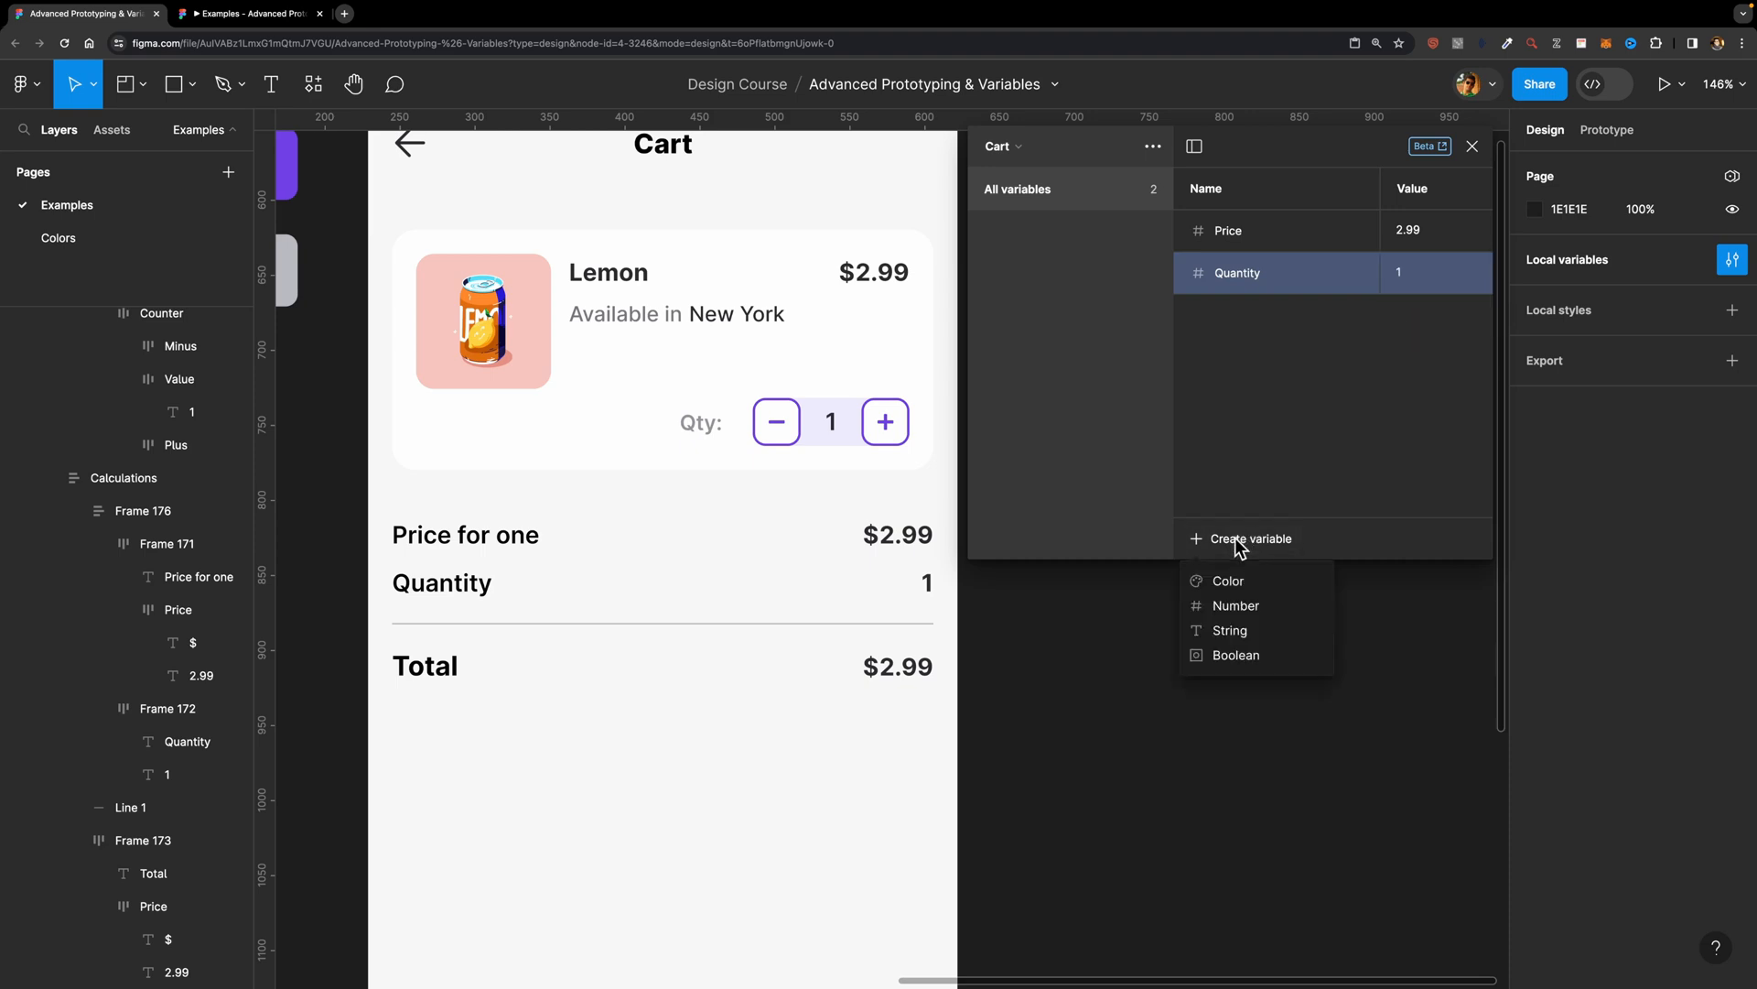
pyautogui.click(1247, 605)
pyautogui.write('Total')
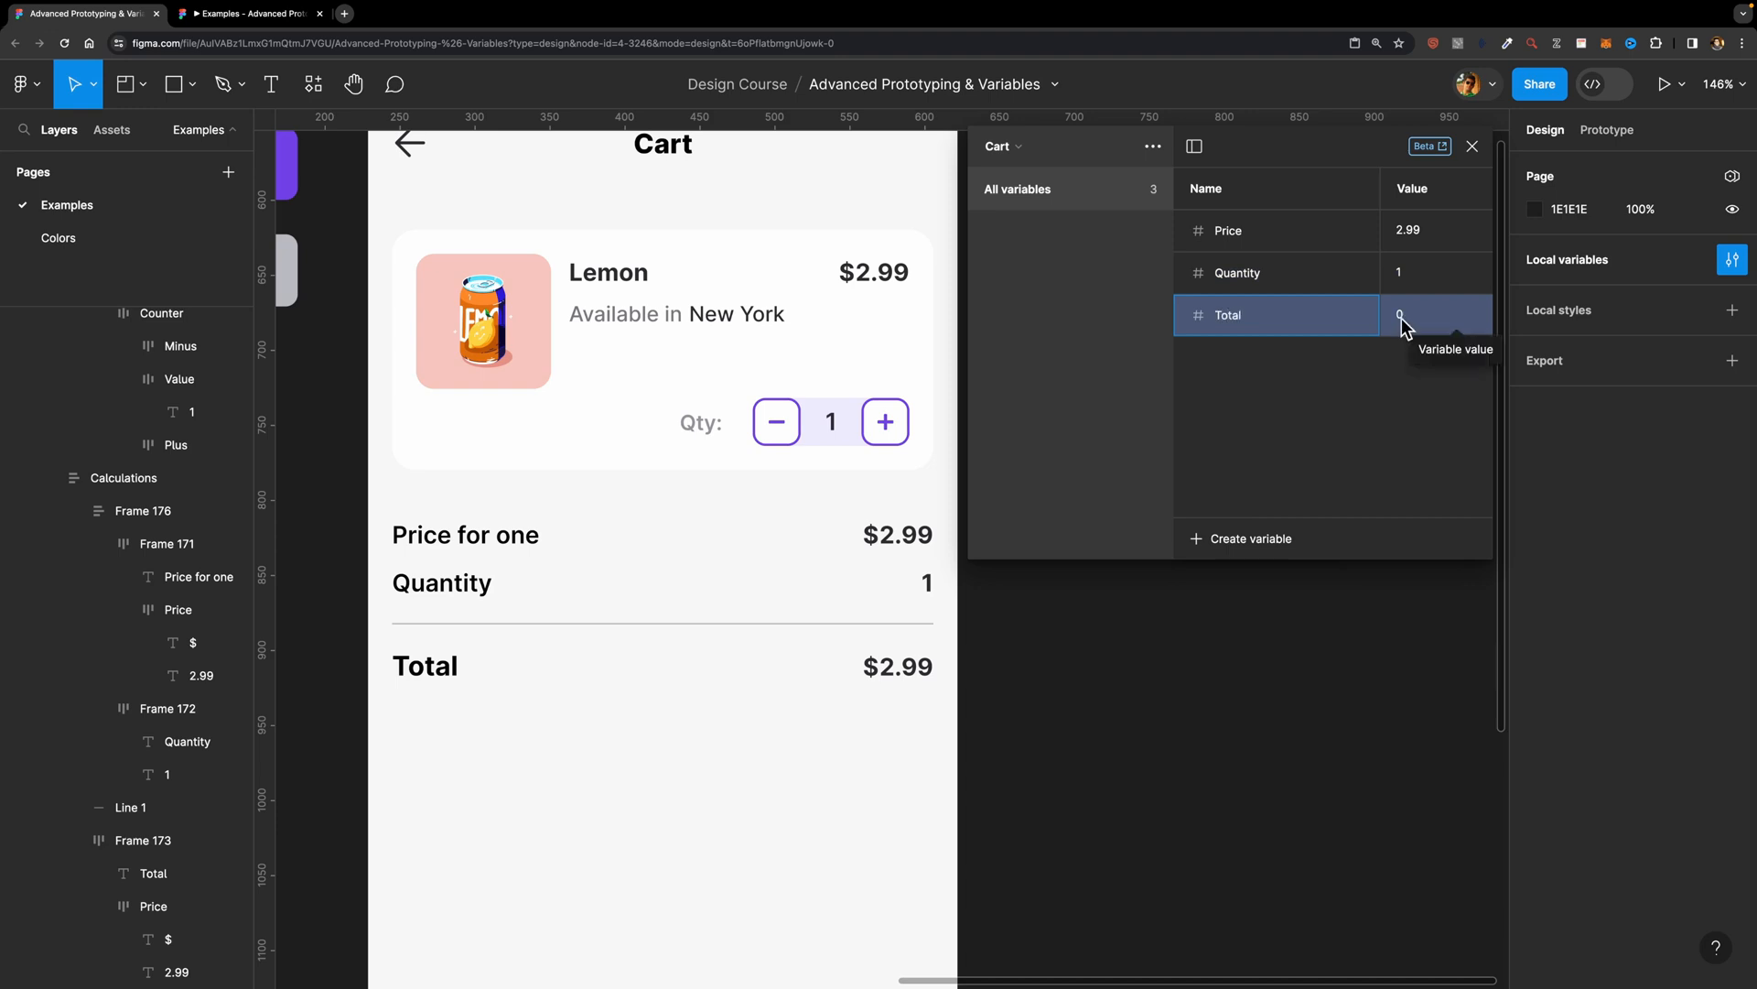
pyautogui.click(1402, 317)
pyautogui.write('2.99')
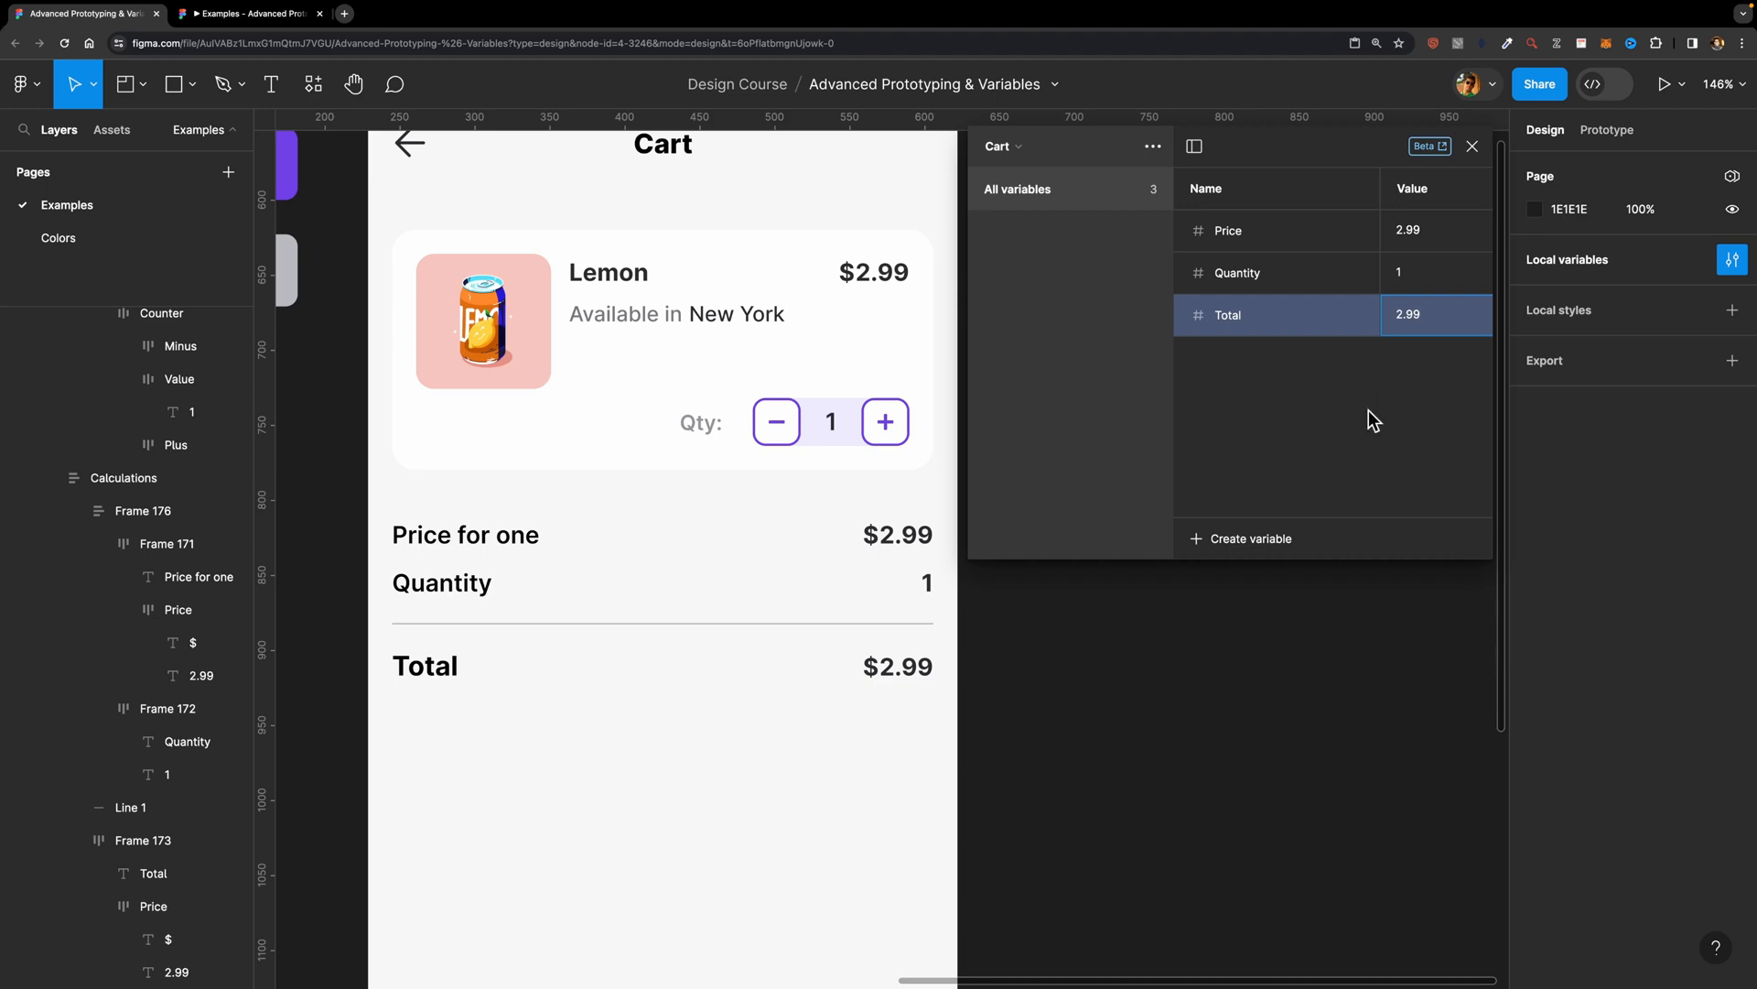
pyautogui.click(1370, 411)
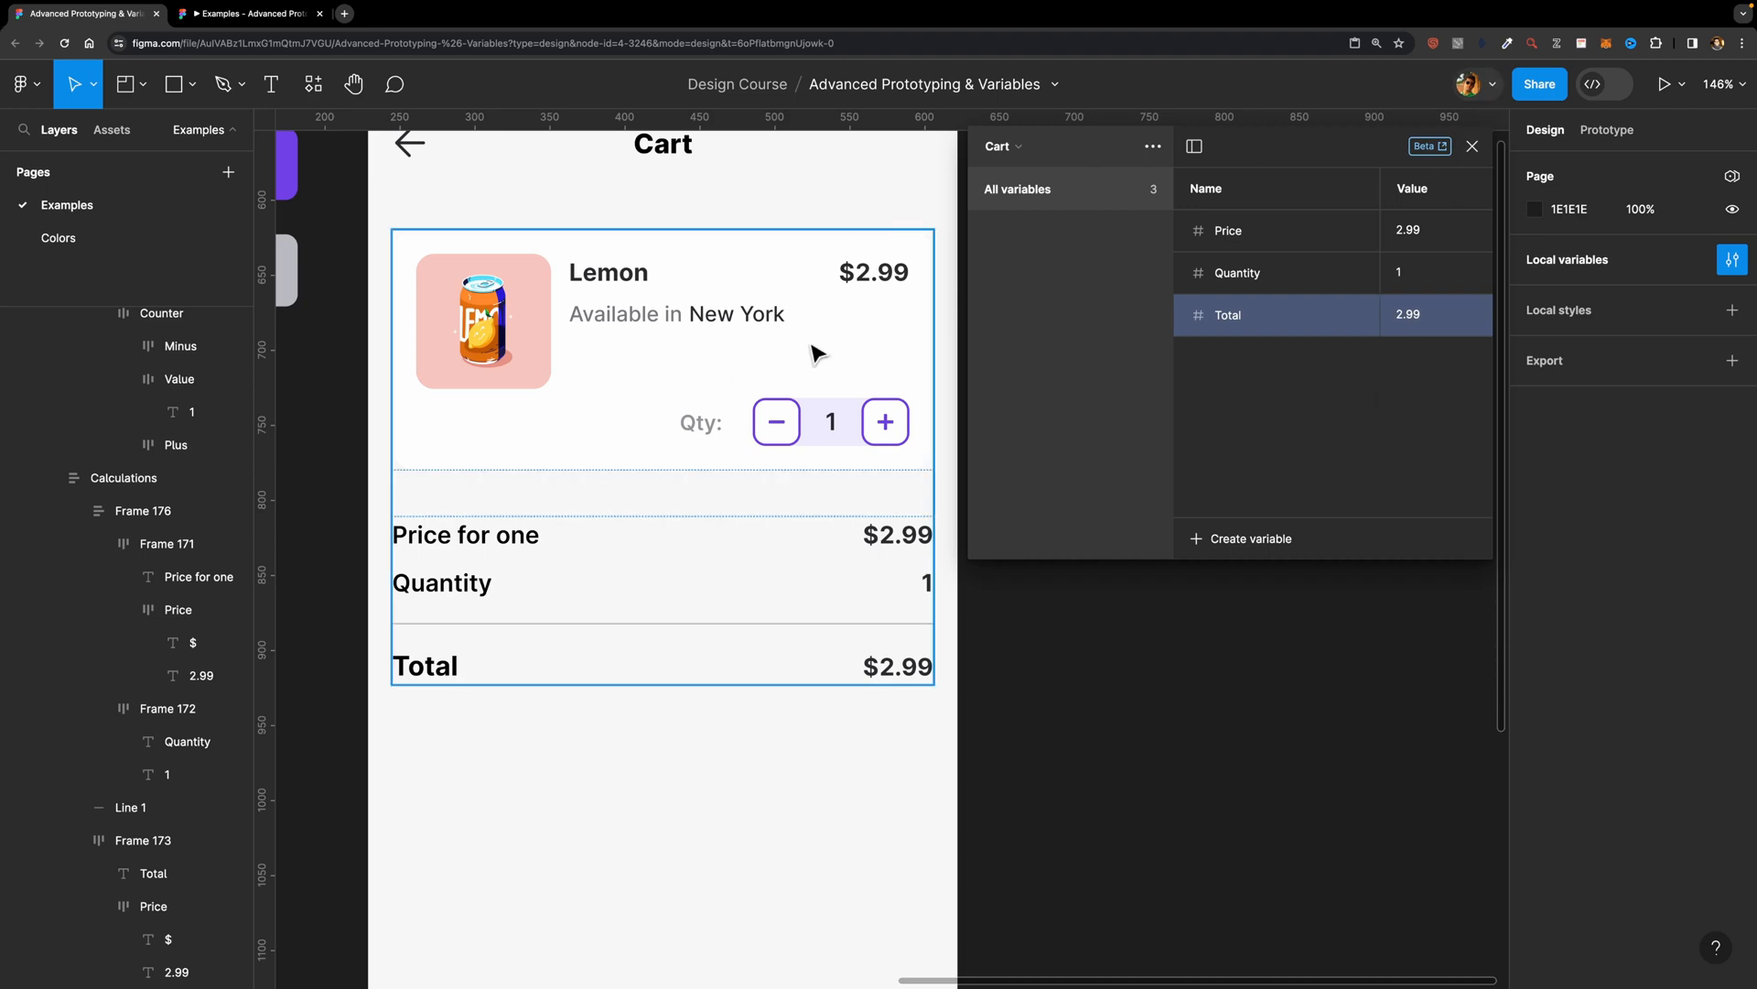
# Step: Bind the price amounts on the Lemon card and in the Price for one row to the Price variable
pyautogui.click(1471, 147)
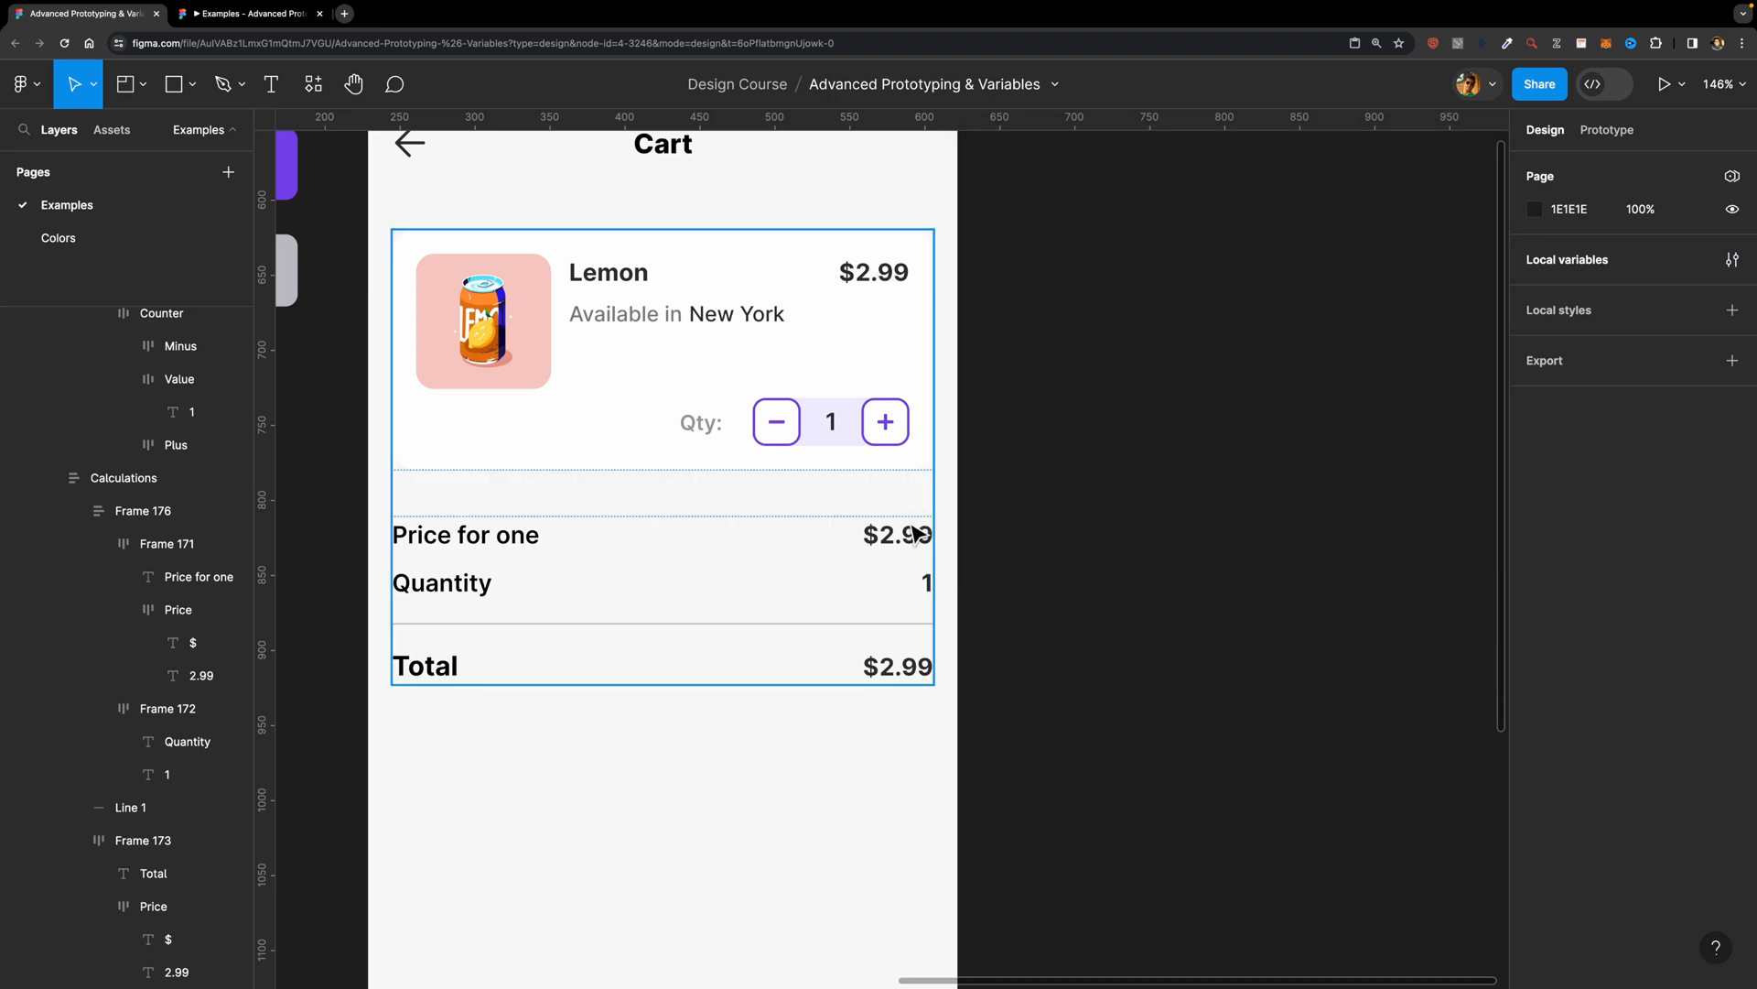
pyautogui.keyDown('super'); pyautogui.click(869, 279); pyautogui.keyUp('super')
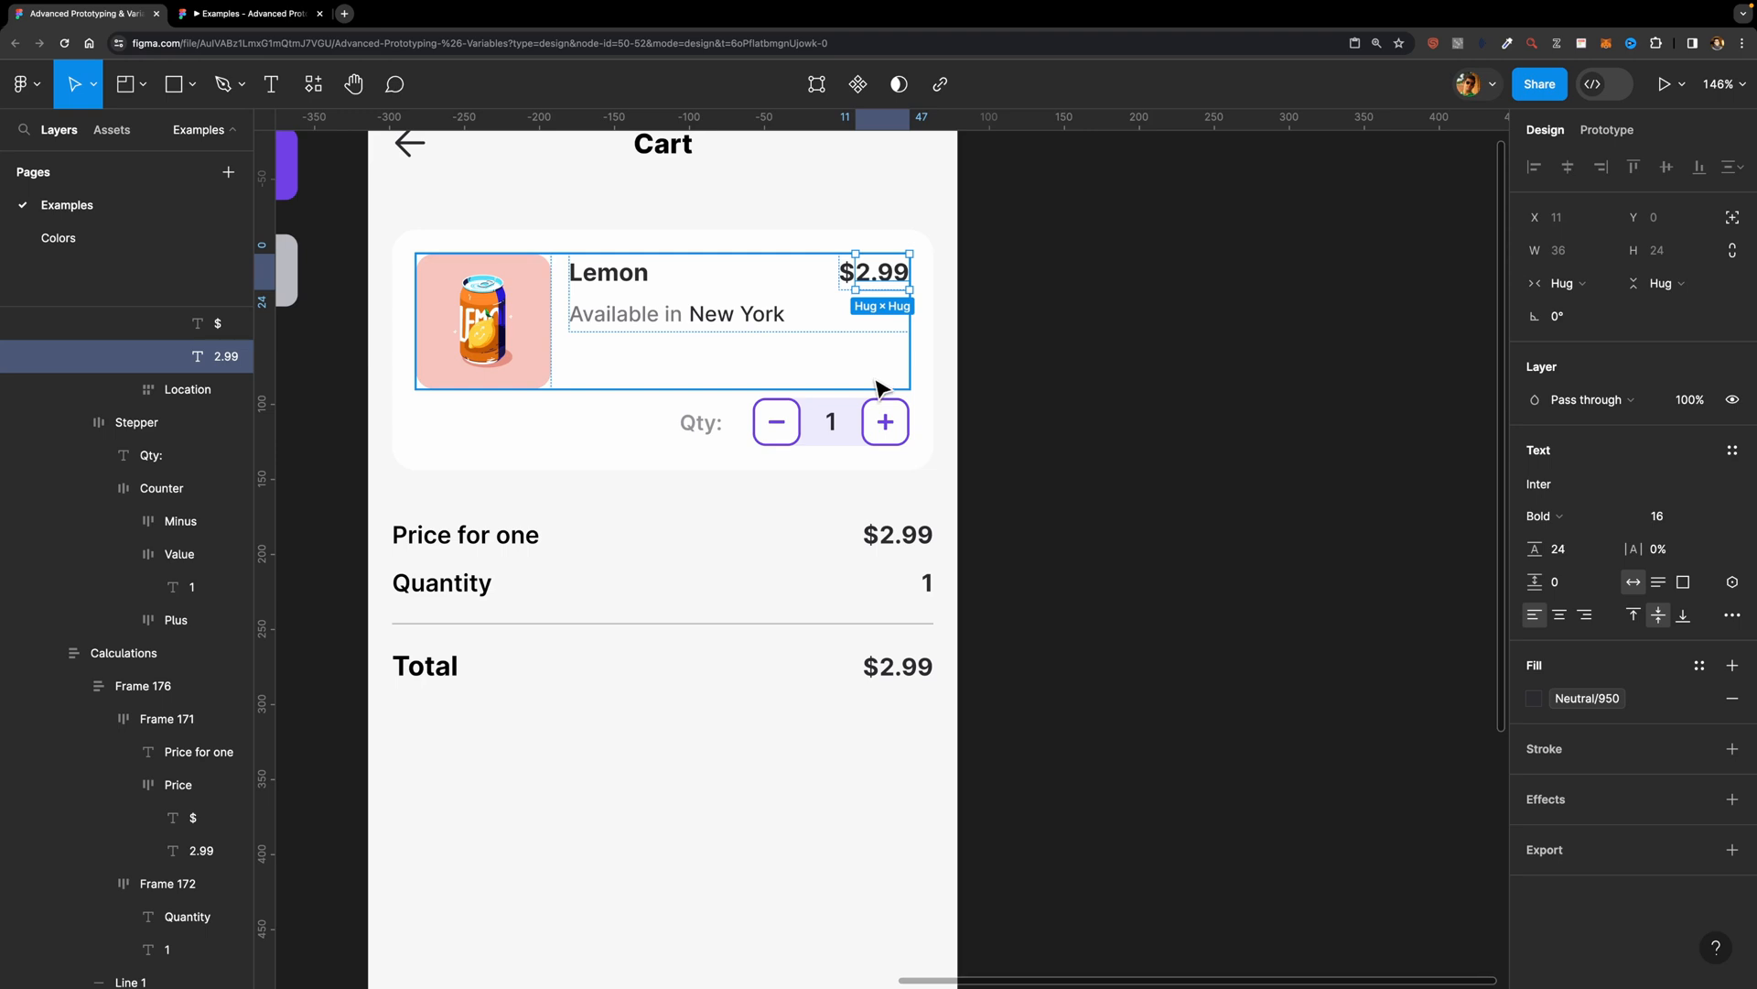
pyautogui.keyDown('shift'); pyautogui.click(925, 542); pyautogui.keyUp('shift')
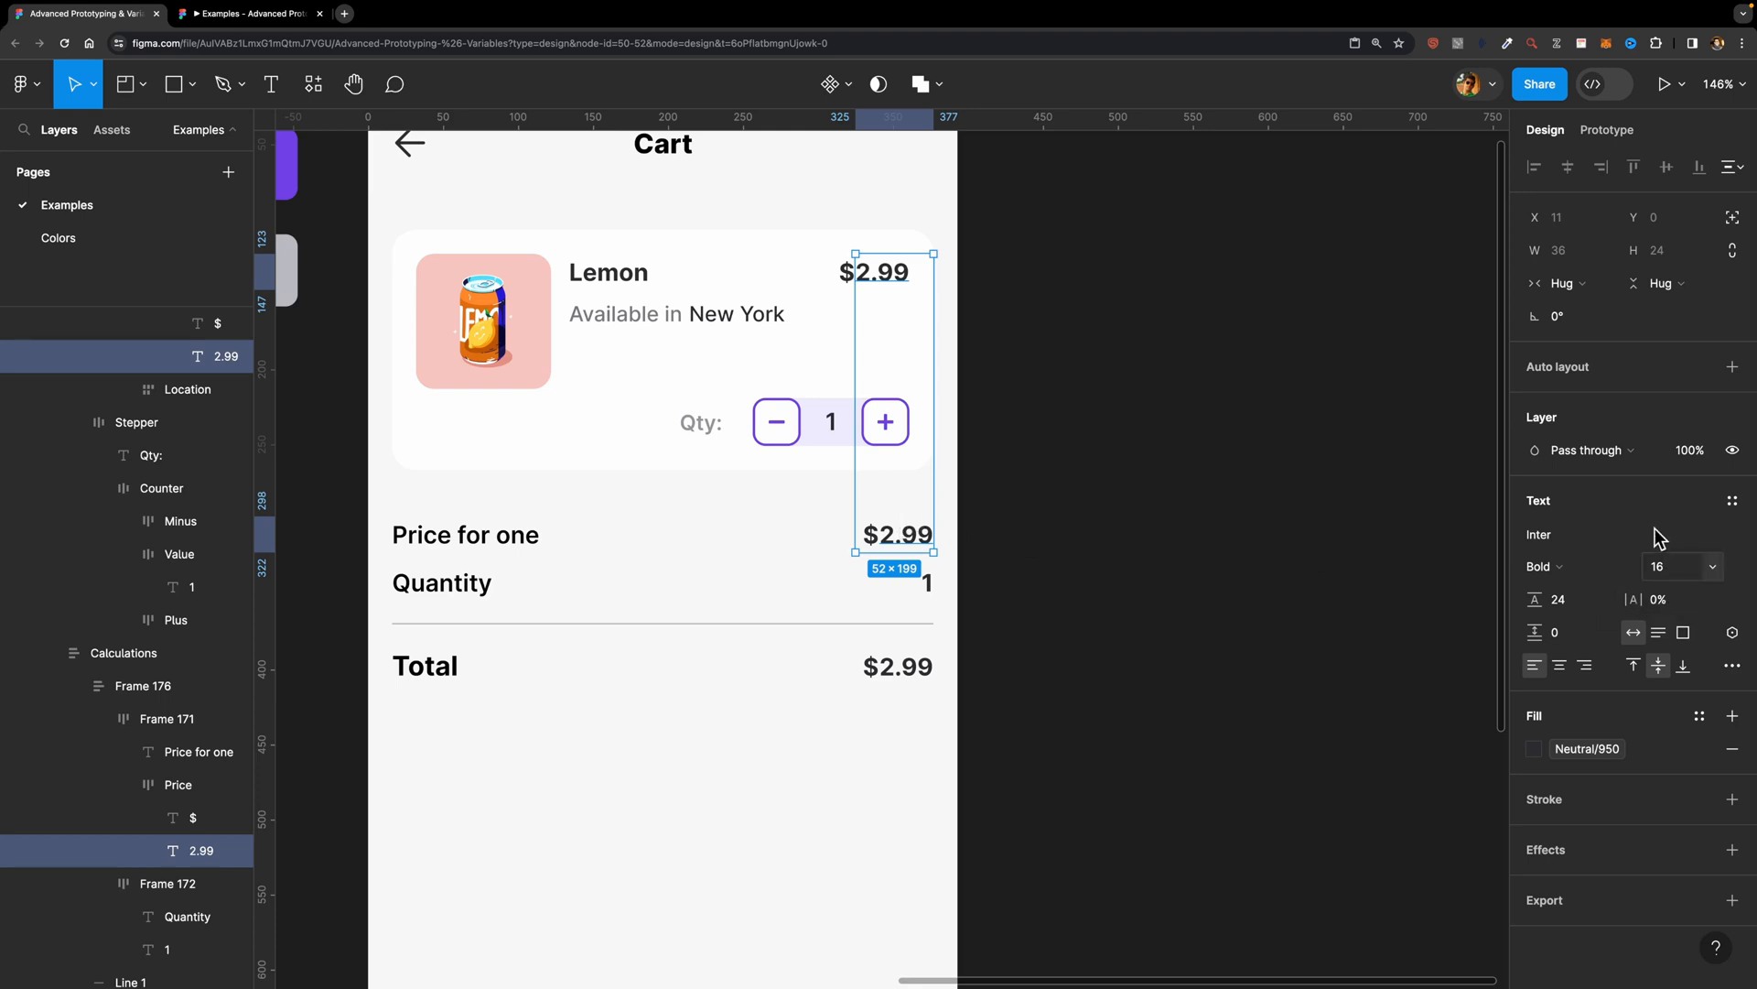
pyautogui.click(1731, 632)
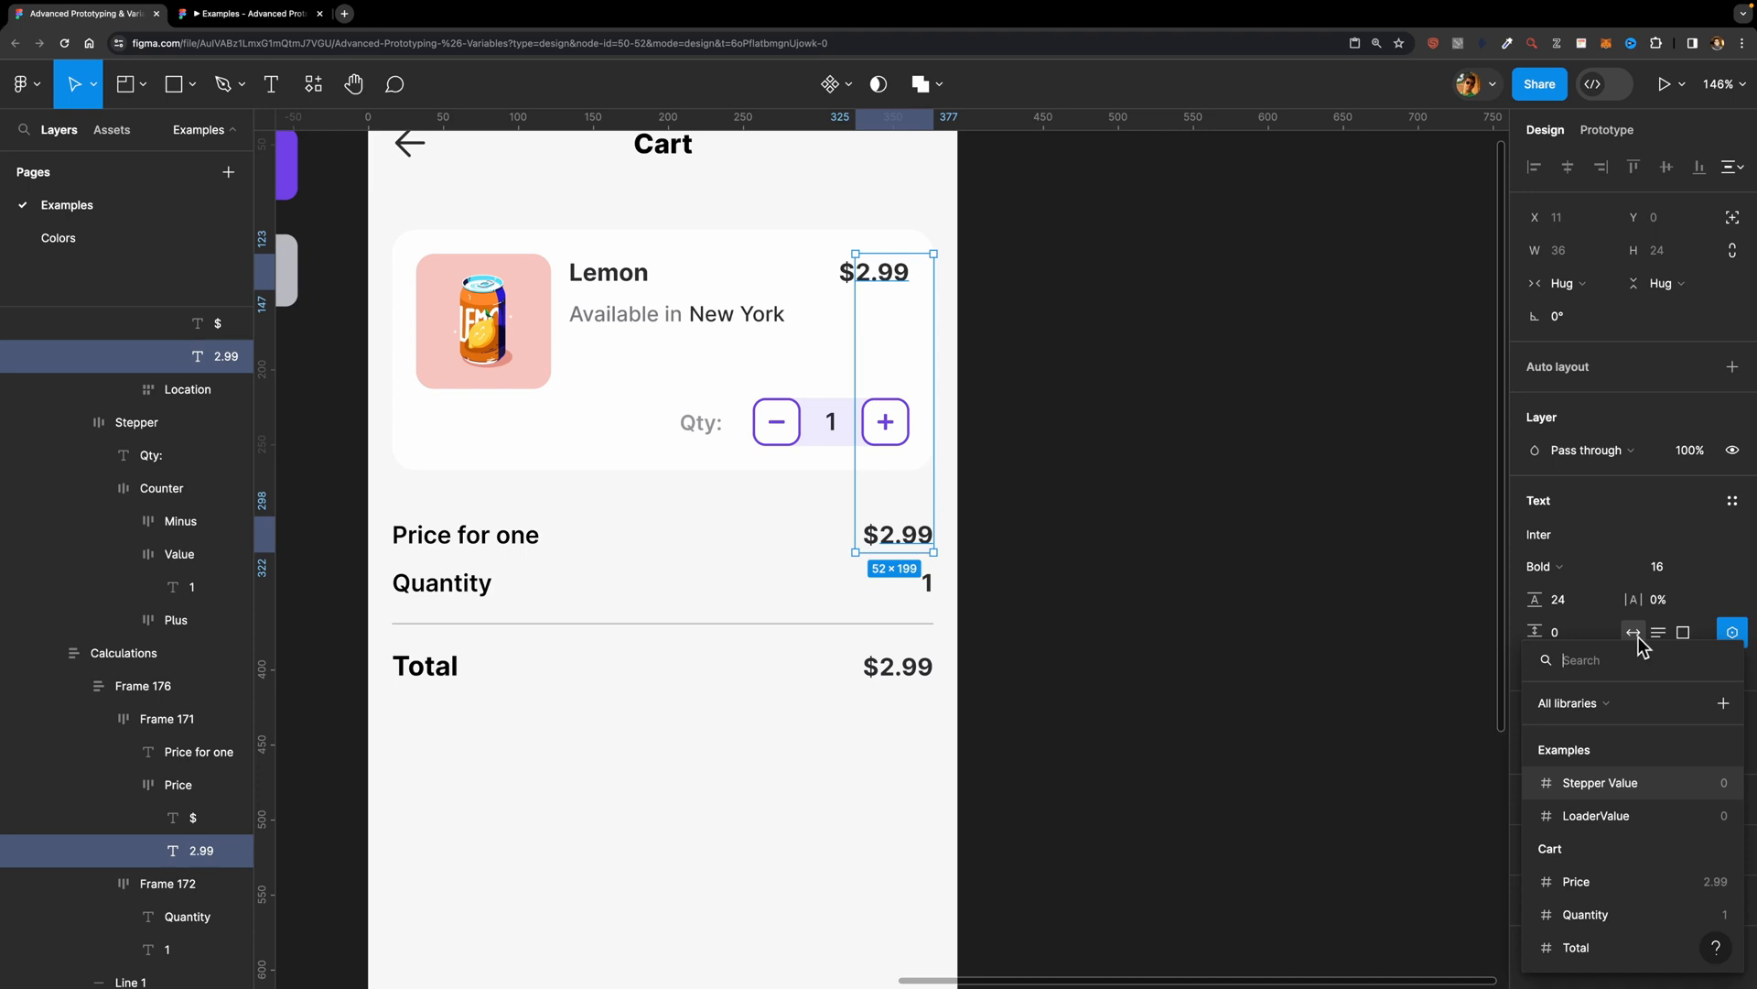
pyautogui.click(1610, 882)
pyautogui.click(1080, 599)
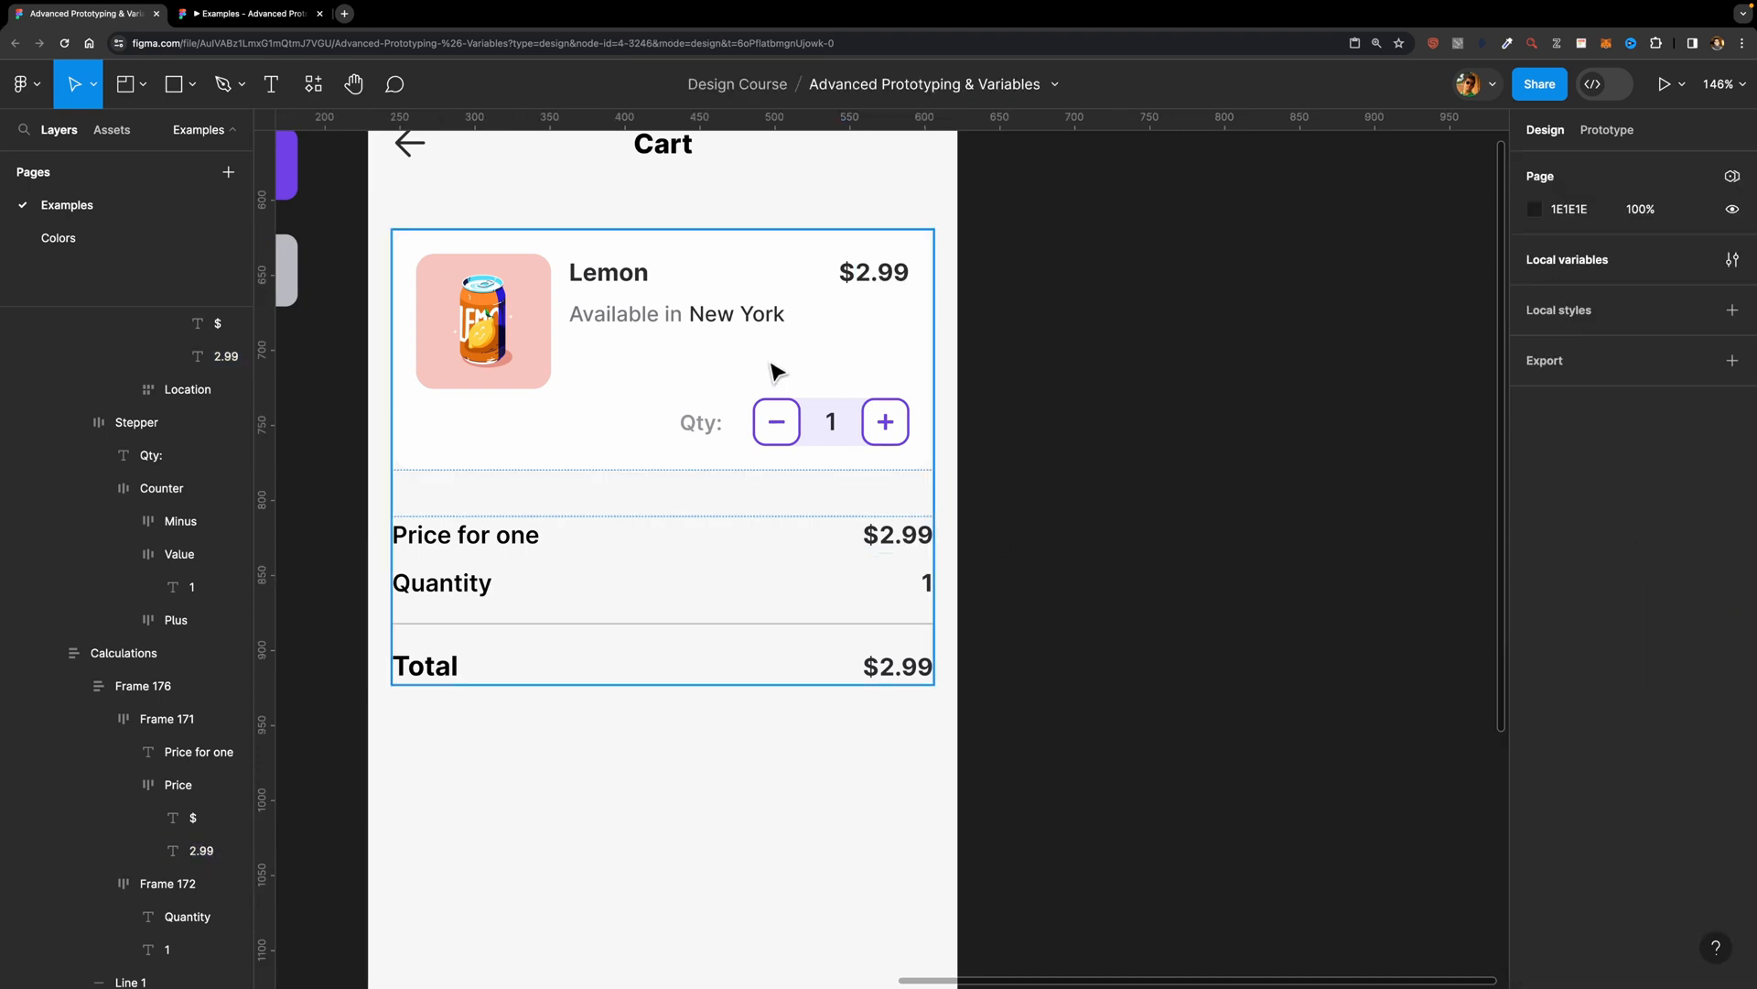
# Step: Bind the counter value on the card and the Quantity row's number to the Quantity variable
pyautogui.keyDown('super'); pyautogui.click(835, 430); pyautogui.keyUp('super')
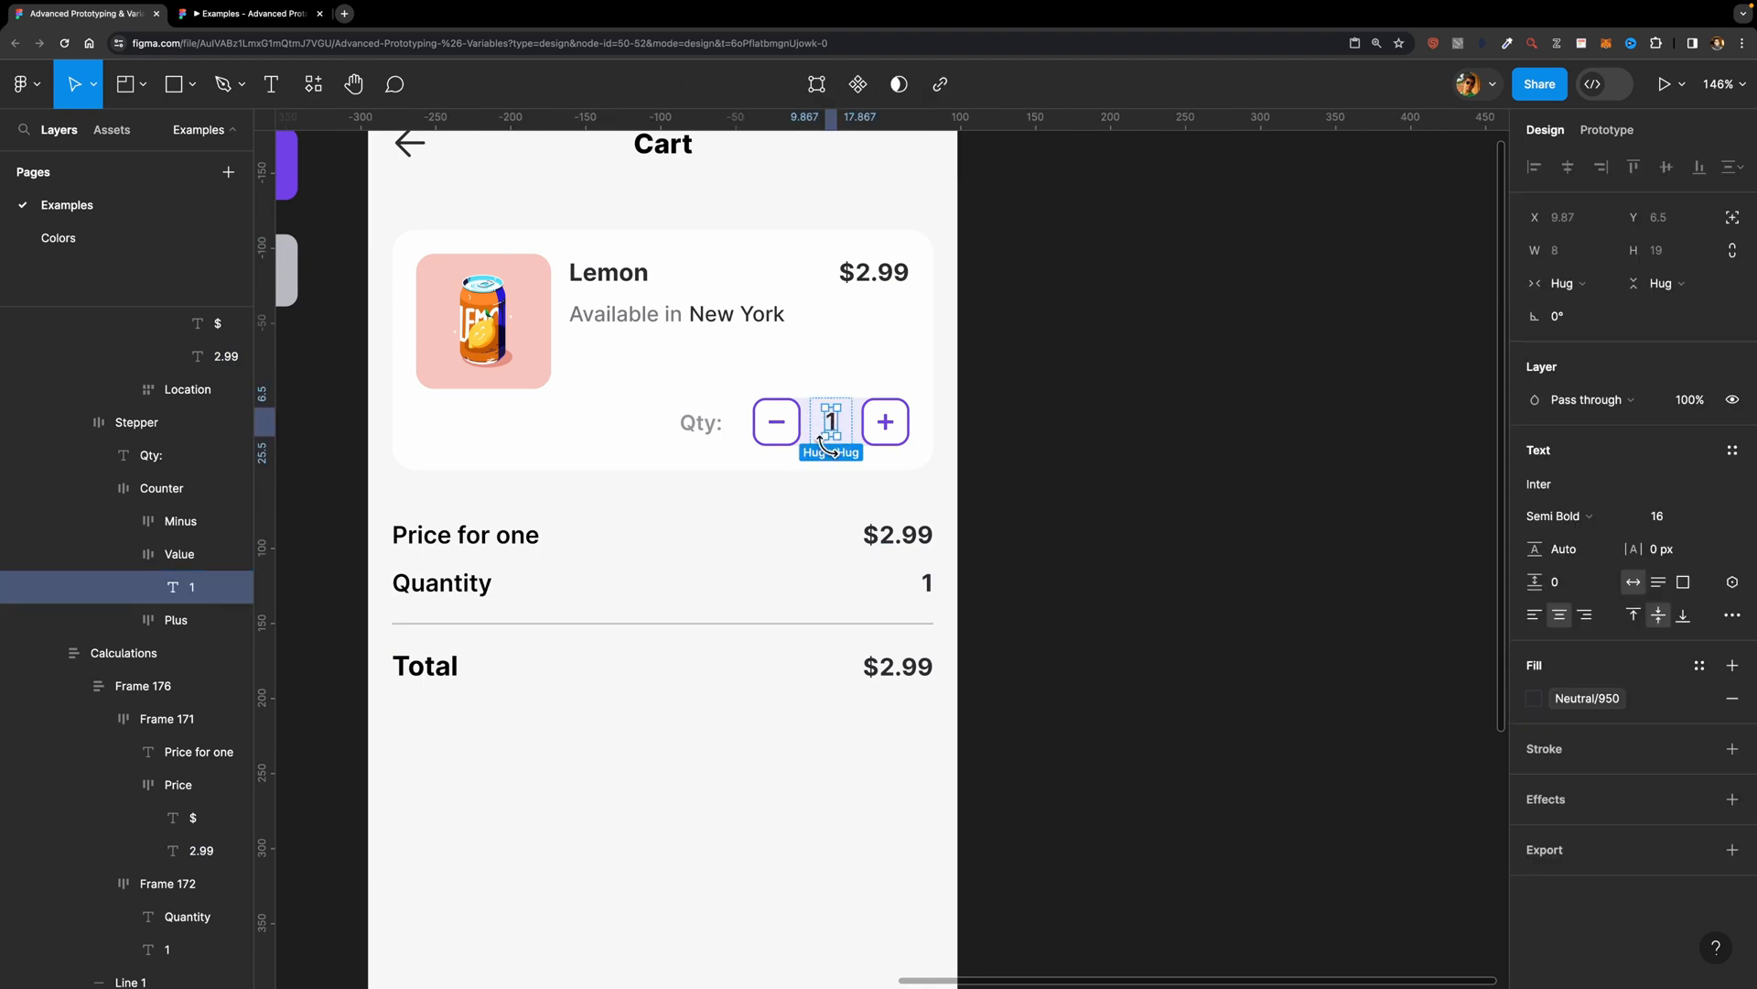
pyautogui.keyDown('shift'); pyautogui.keyDown('super'); pyautogui.click(928, 582); pyautogui.keyUp('super'); pyautogui.keyUp('shift')
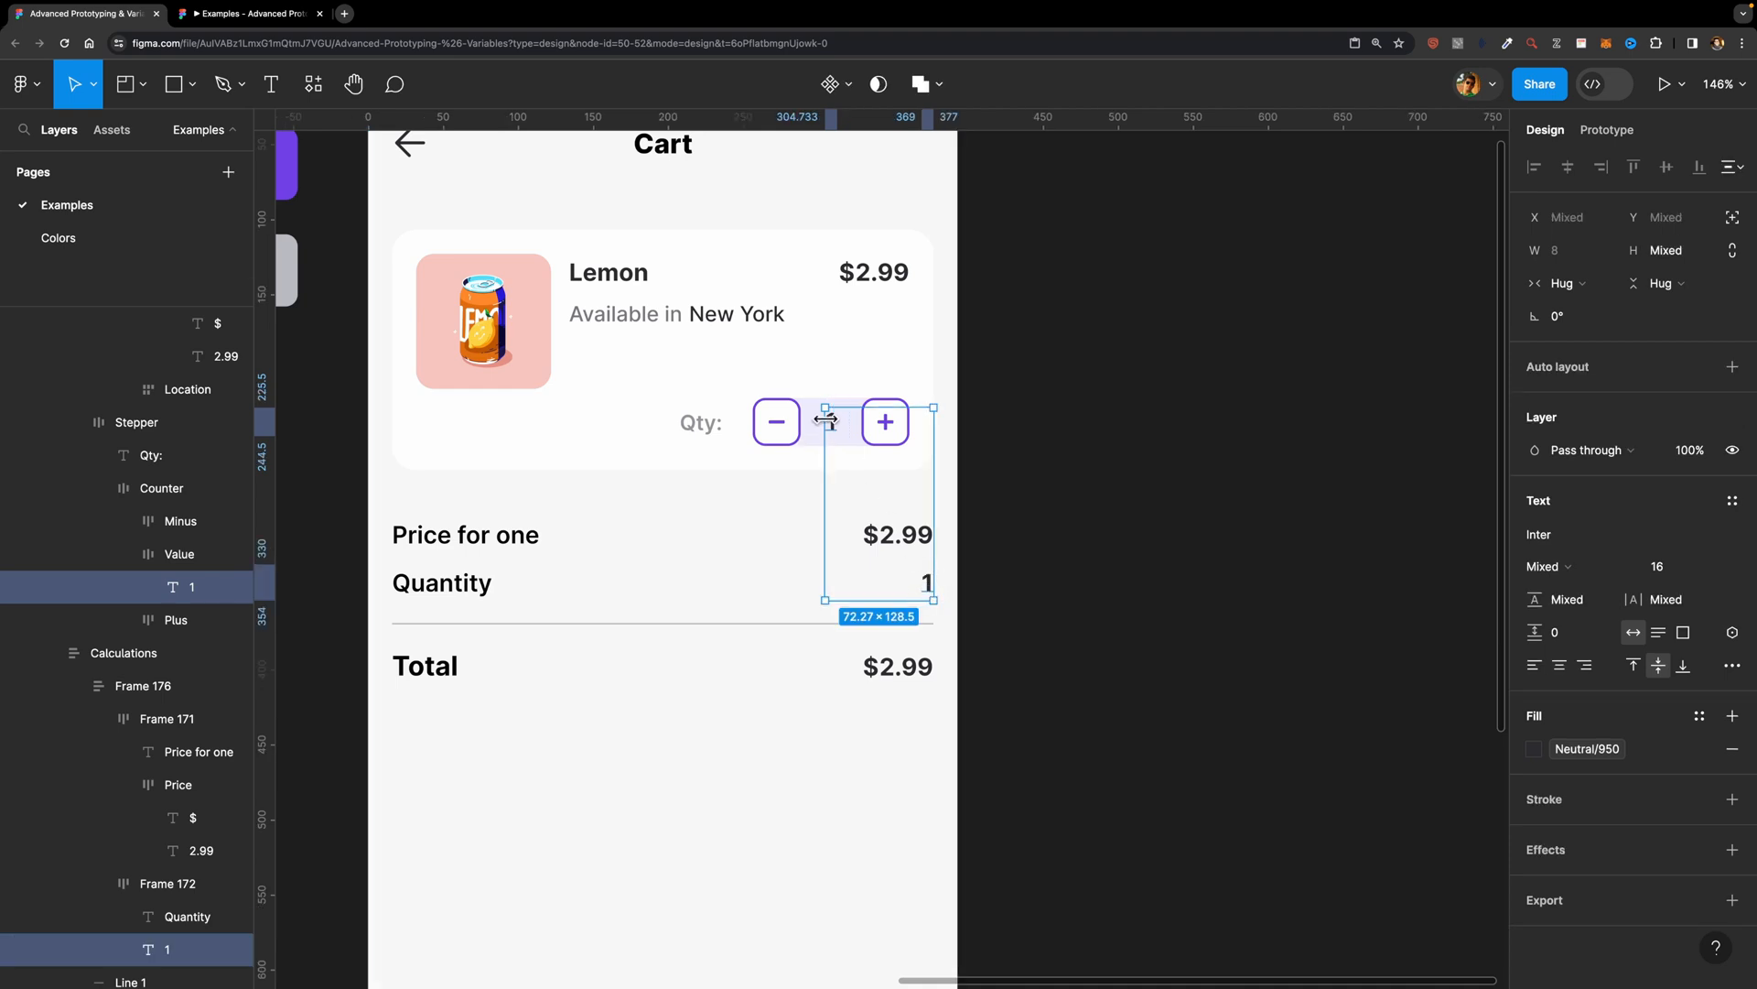
pyautogui.click(1733, 631)
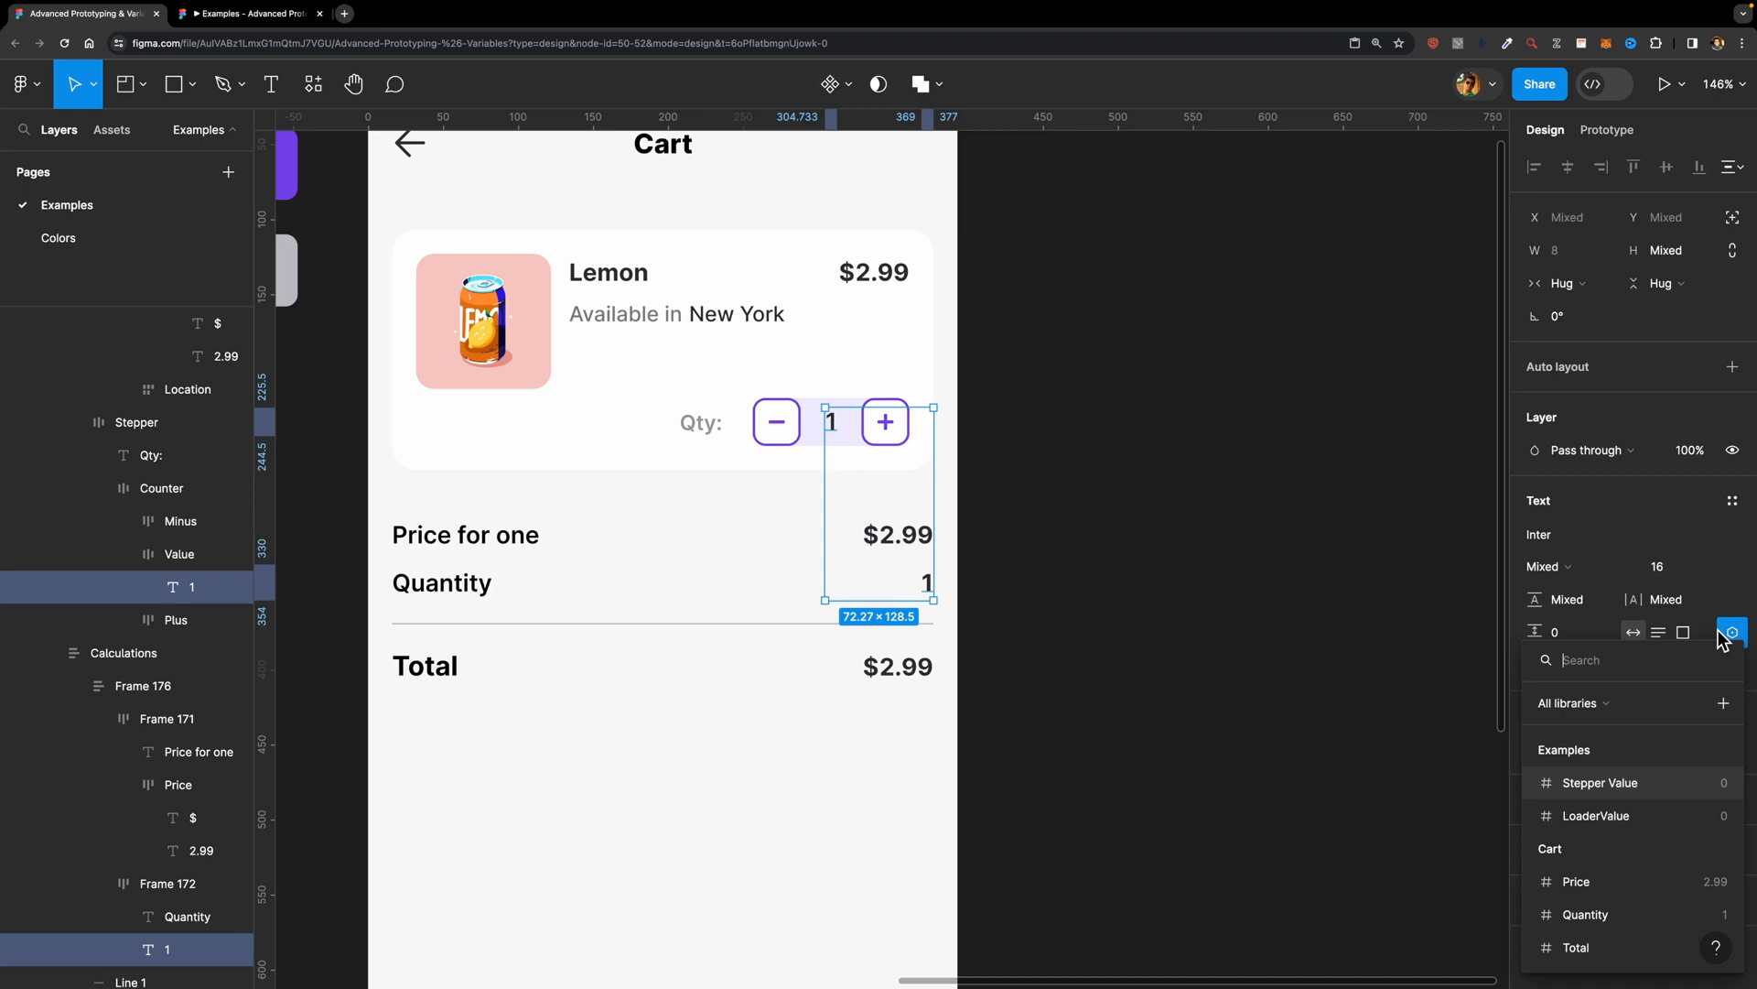
pyautogui.click(1611, 920)
# Step: Bind the amount text in the Total row to the Total variable
pyautogui.keyDown('super'); pyautogui.click(911, 681); pyautogui.keyUp('super')
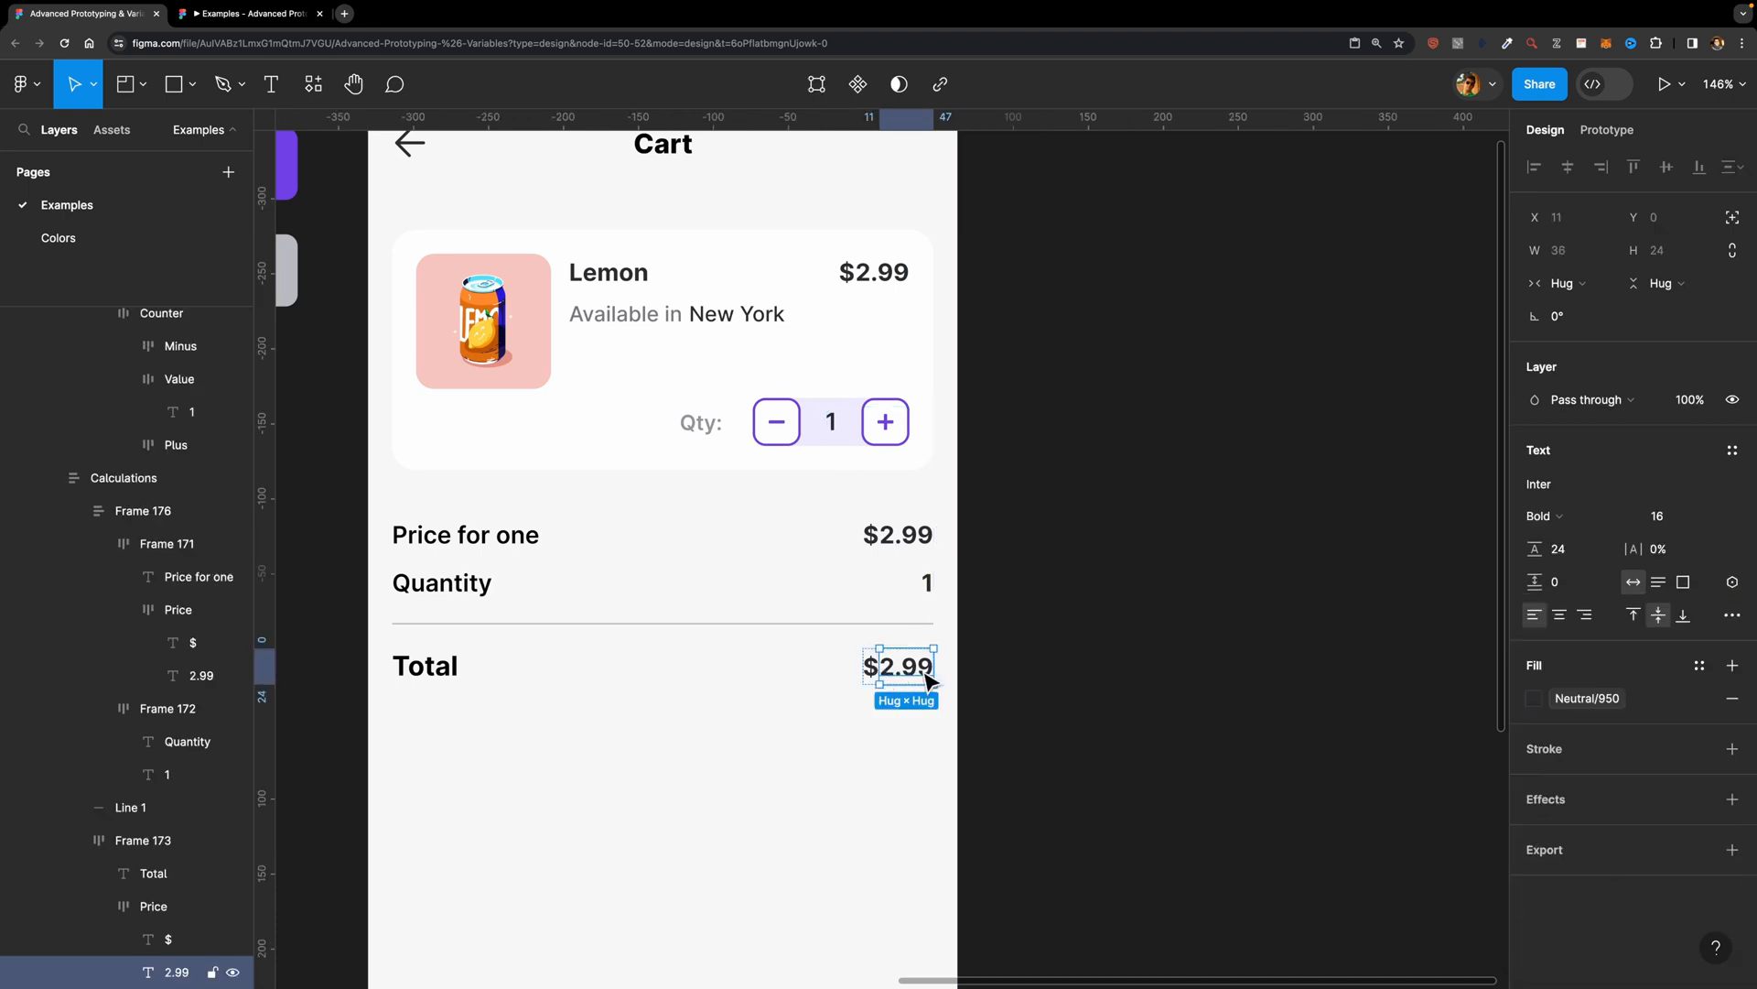
pyautogui.click(1732, 582)
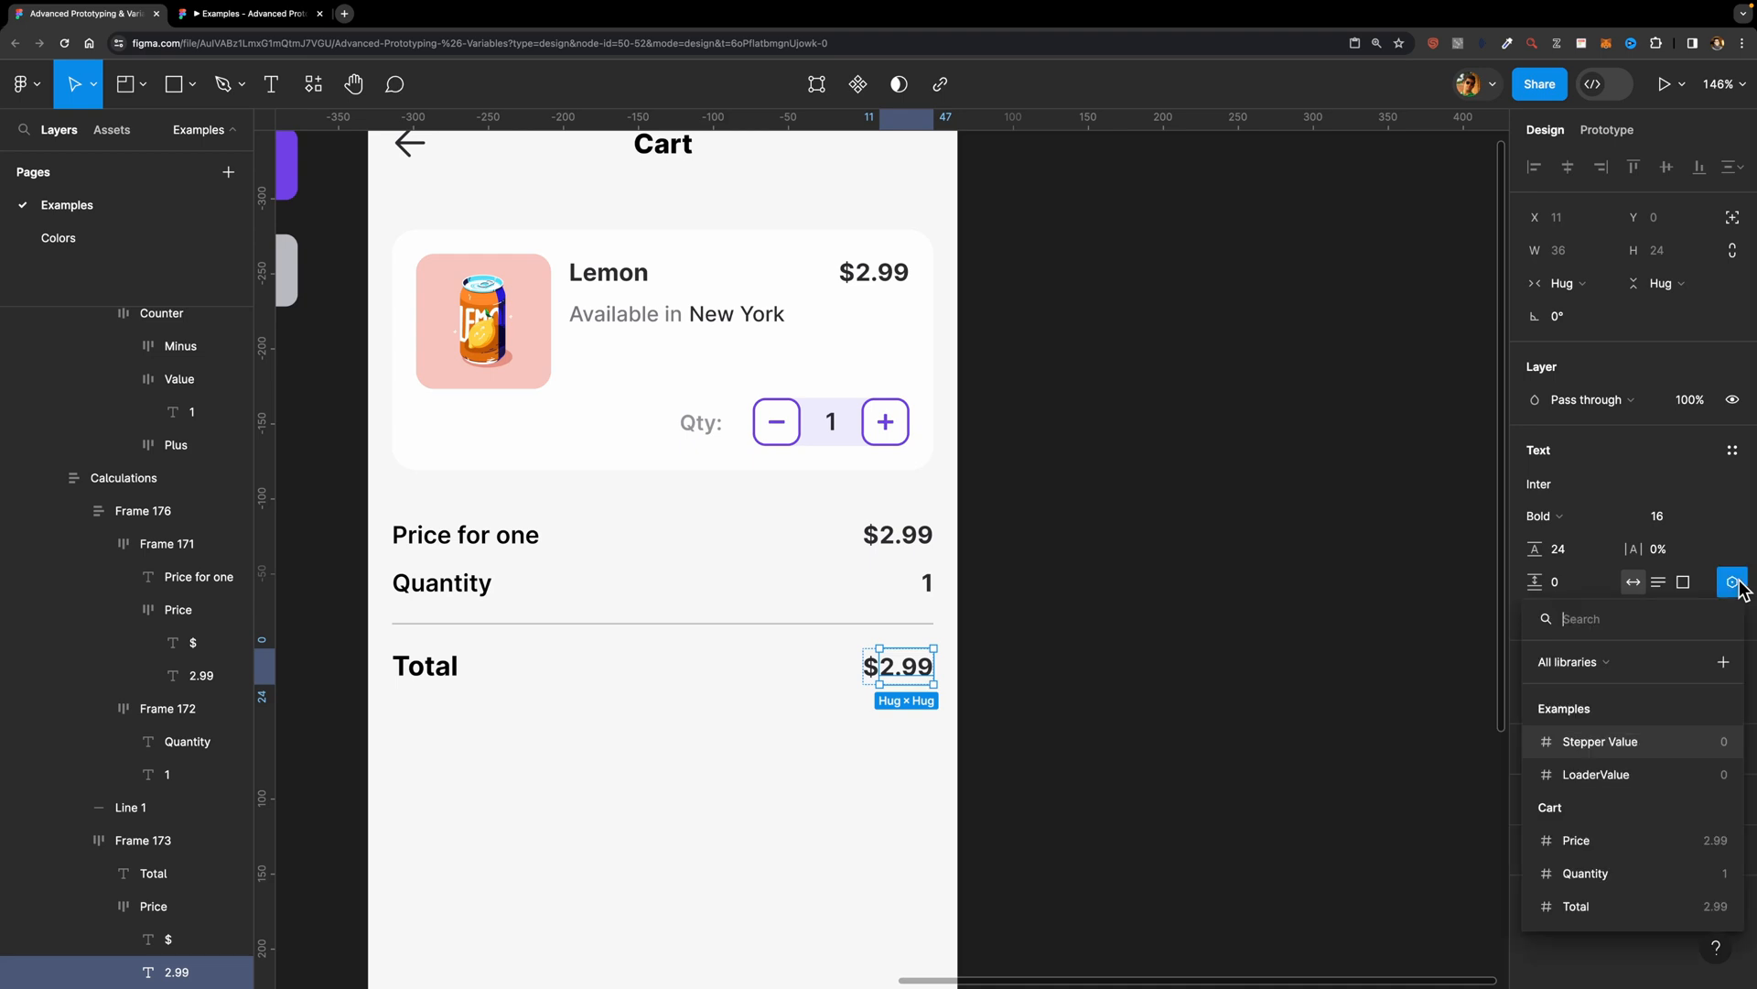
pyautogui.click(1636, 906)
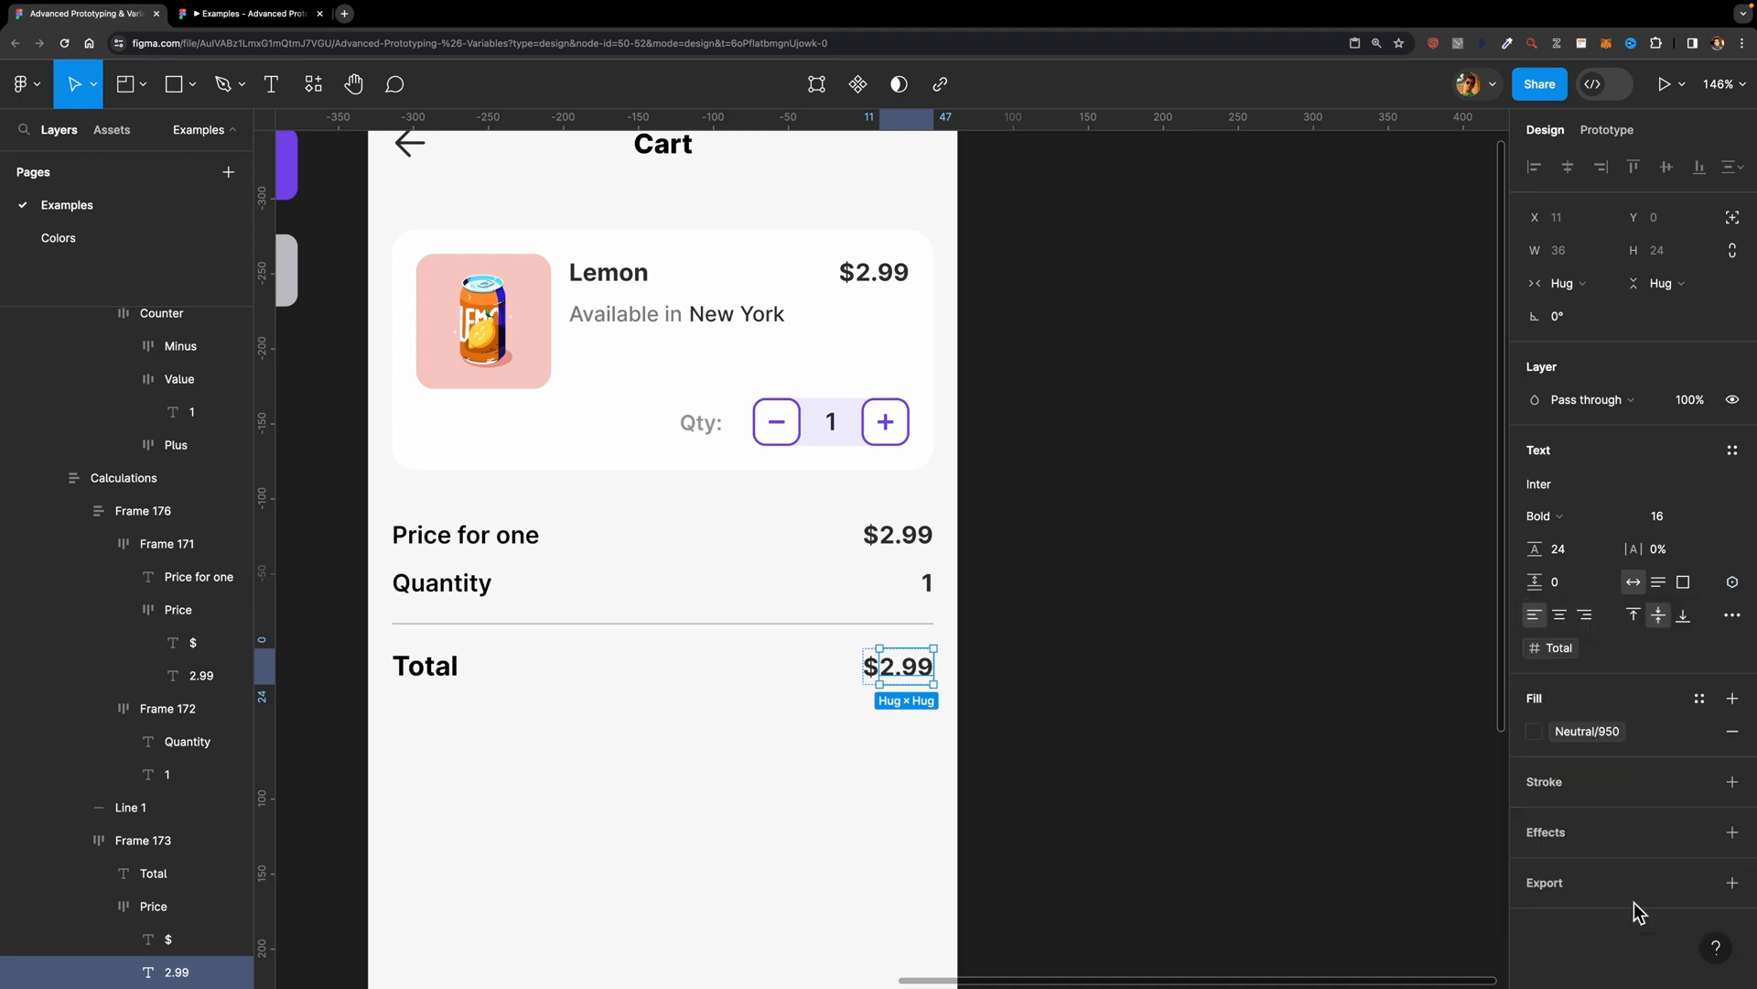
pyautogui.click(1172, 580)
# Step: Add an on-click interaction to the plus button of the cart's quantity counter, leaving its action as None
pyautogui.scroll(-3, 1069, 349)
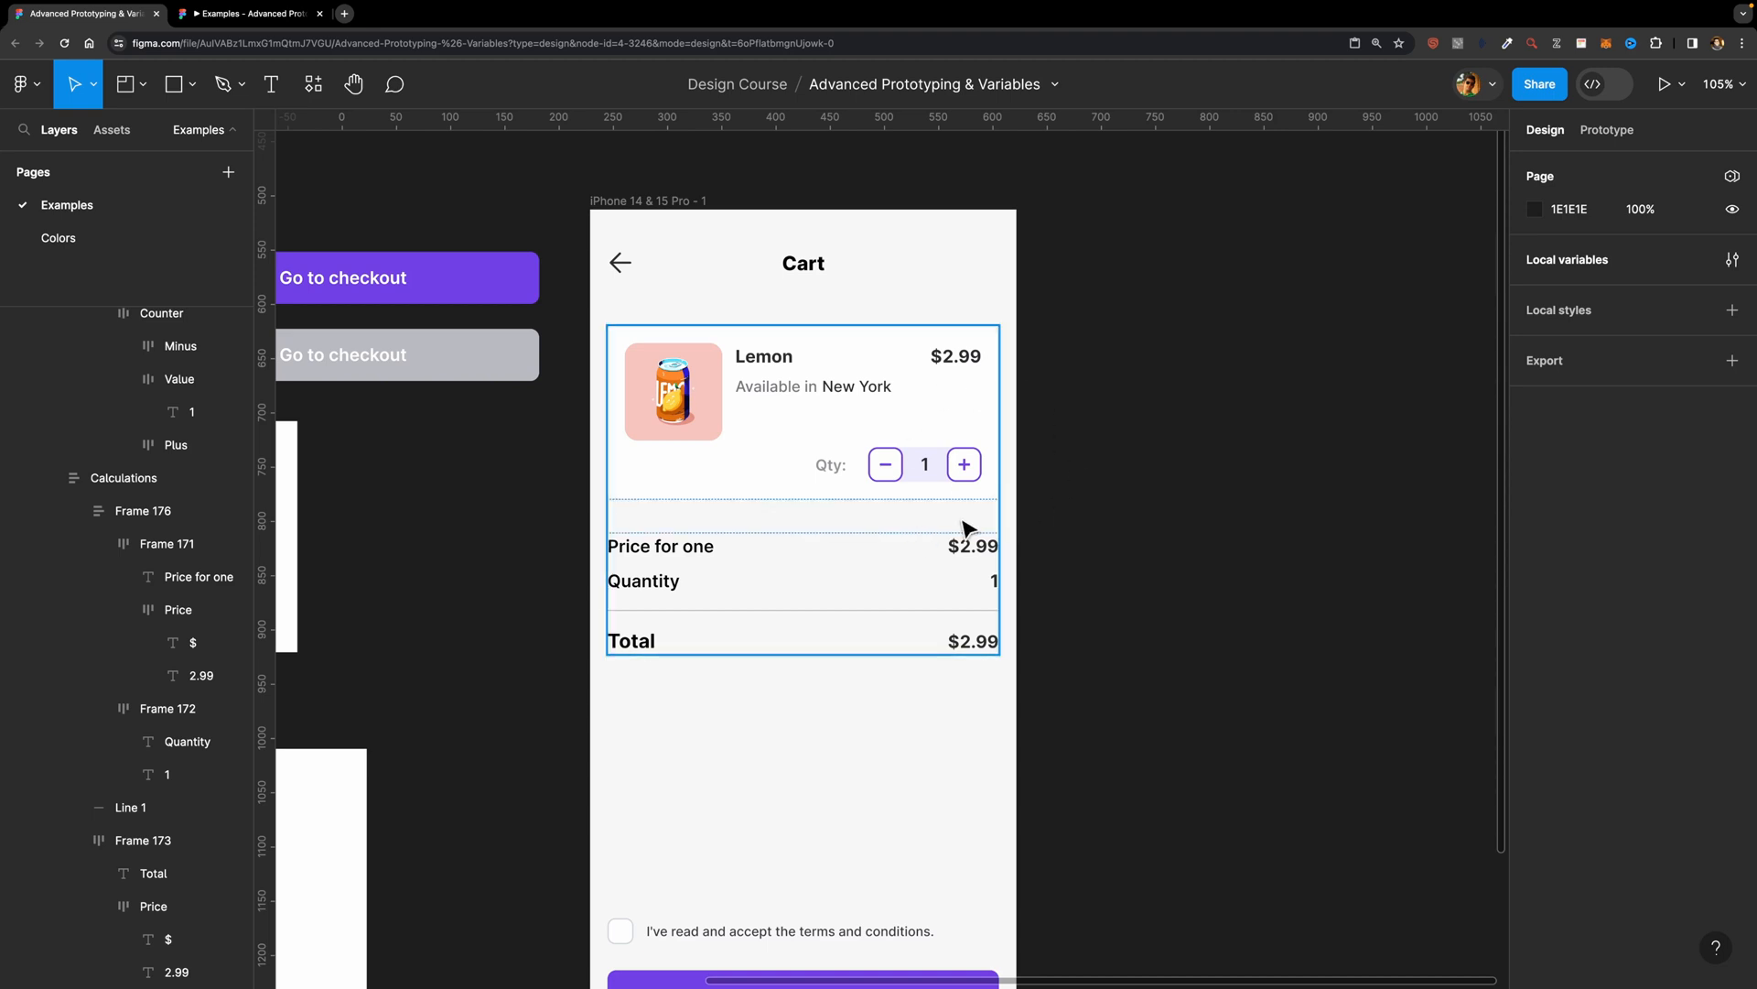
pyautogui.scroll(5, 975, 489)
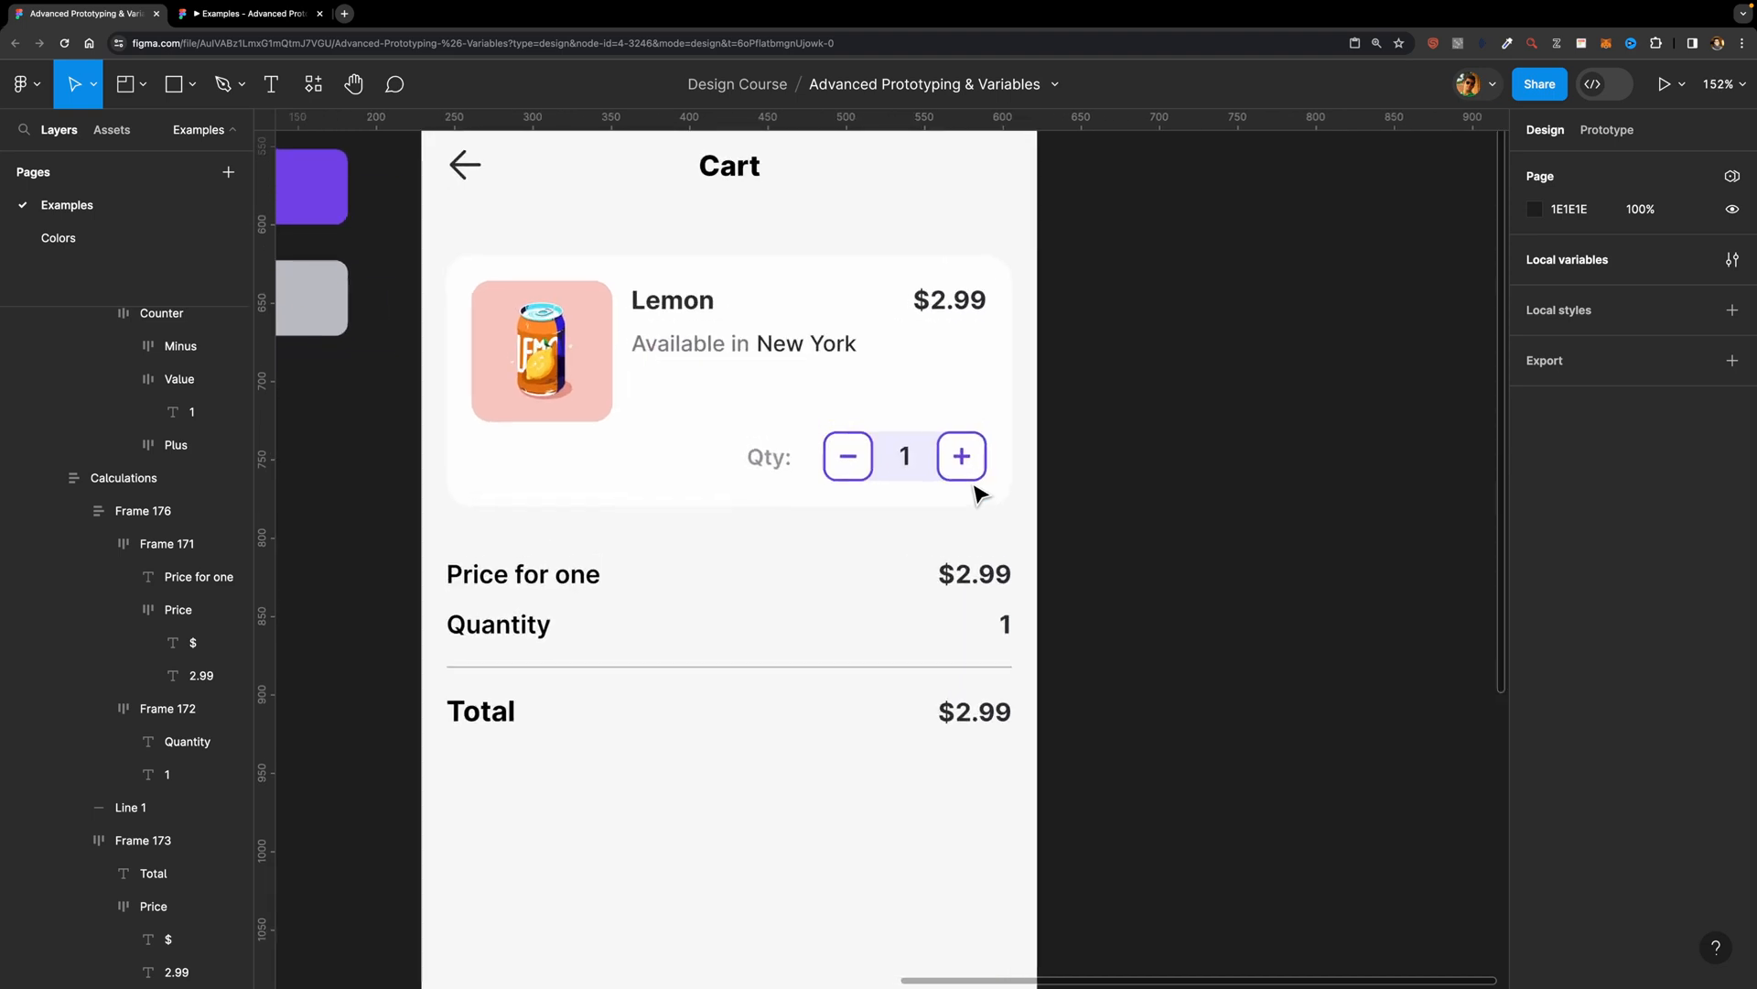
pyautogui.click(971, 464)
pyautogui.doubleClick(970, 462)
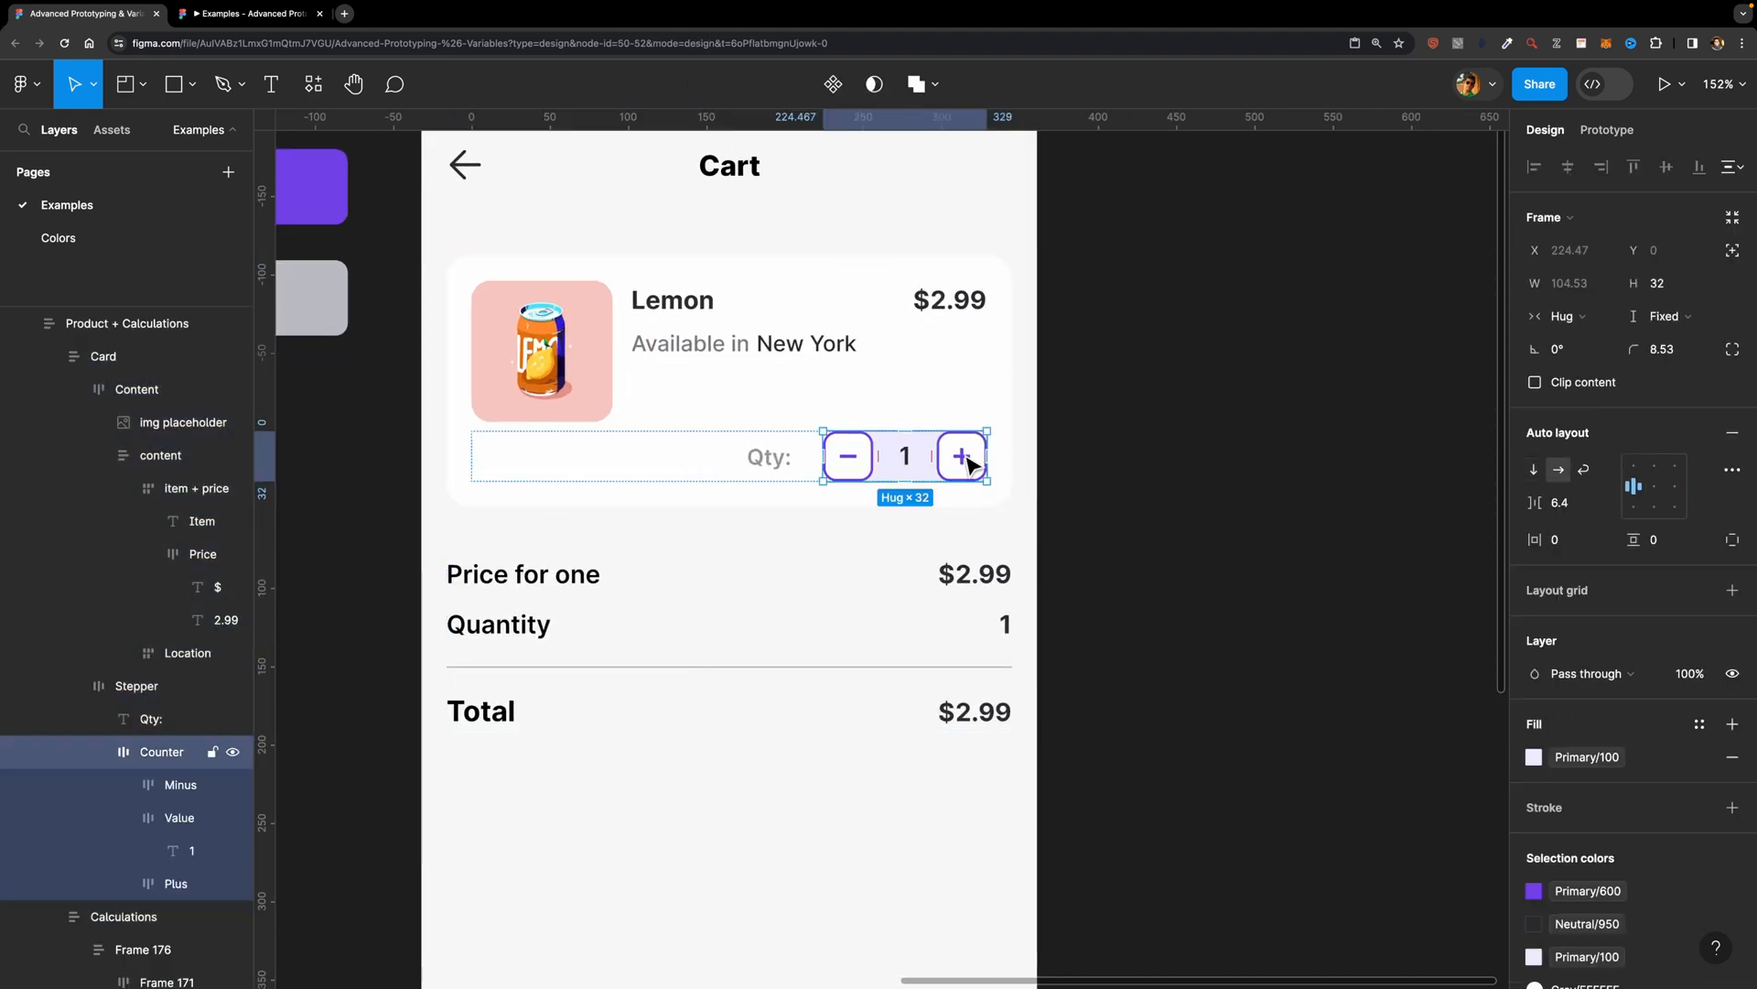
pyautogui.doubleClick(968, 453)
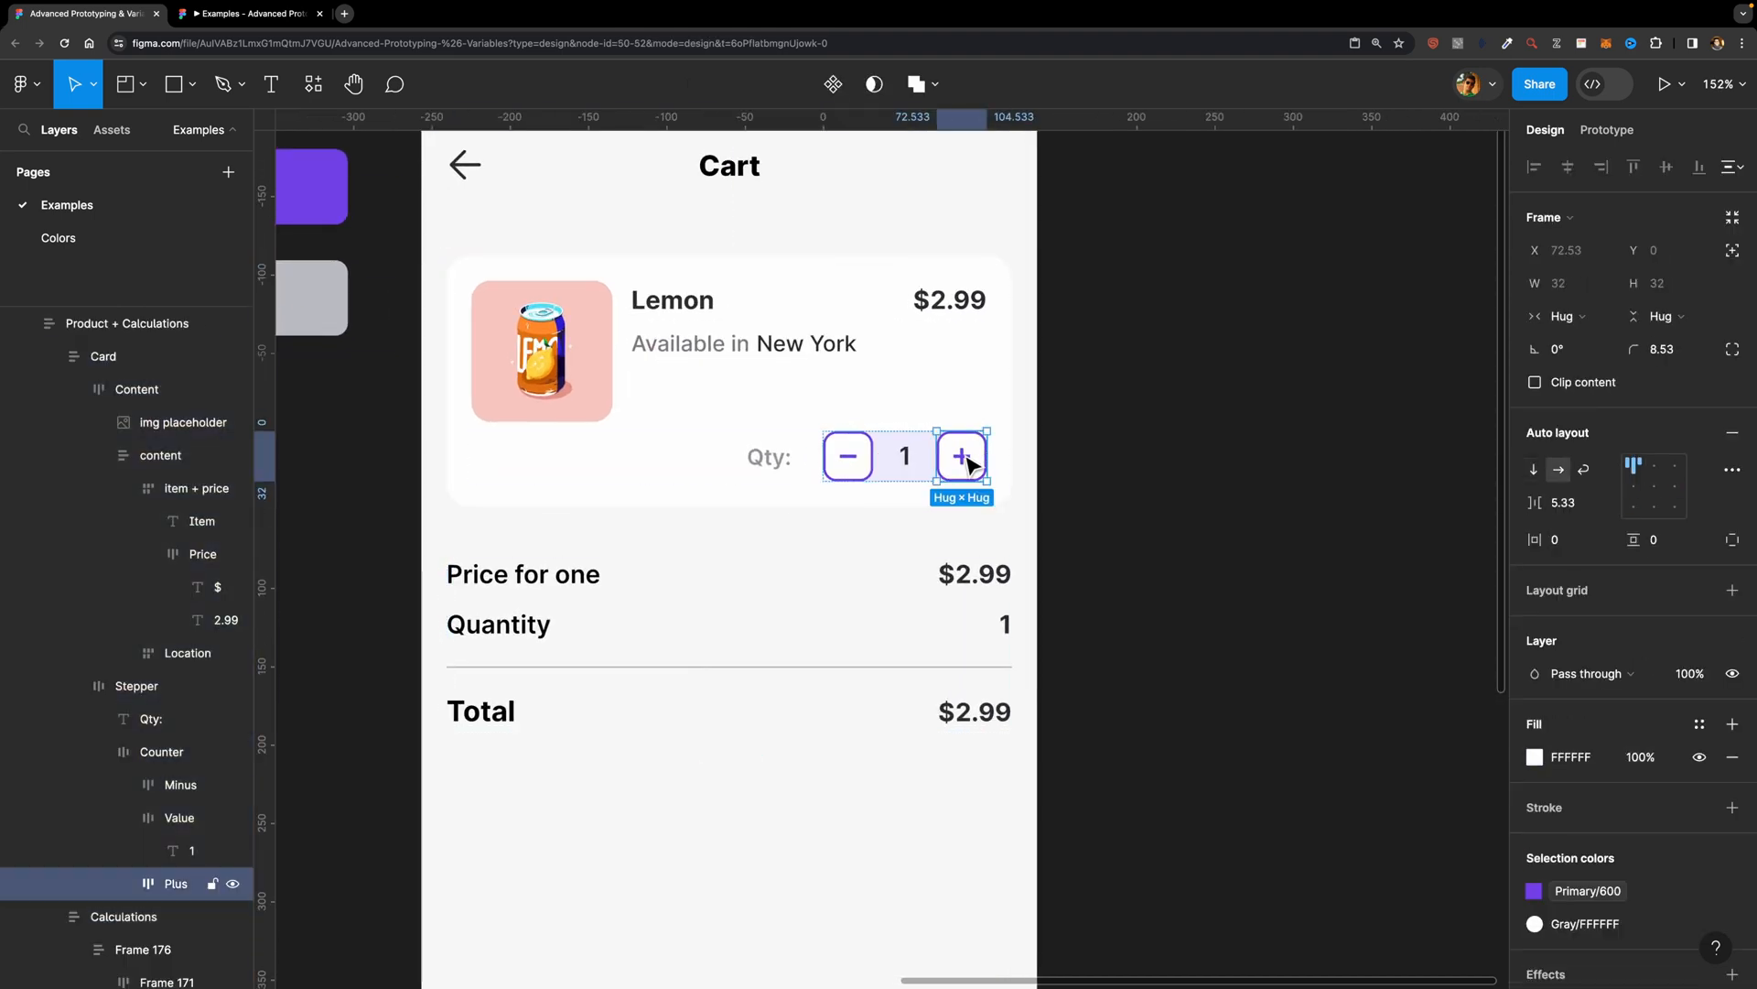
pyautogui.click(1595, 132)
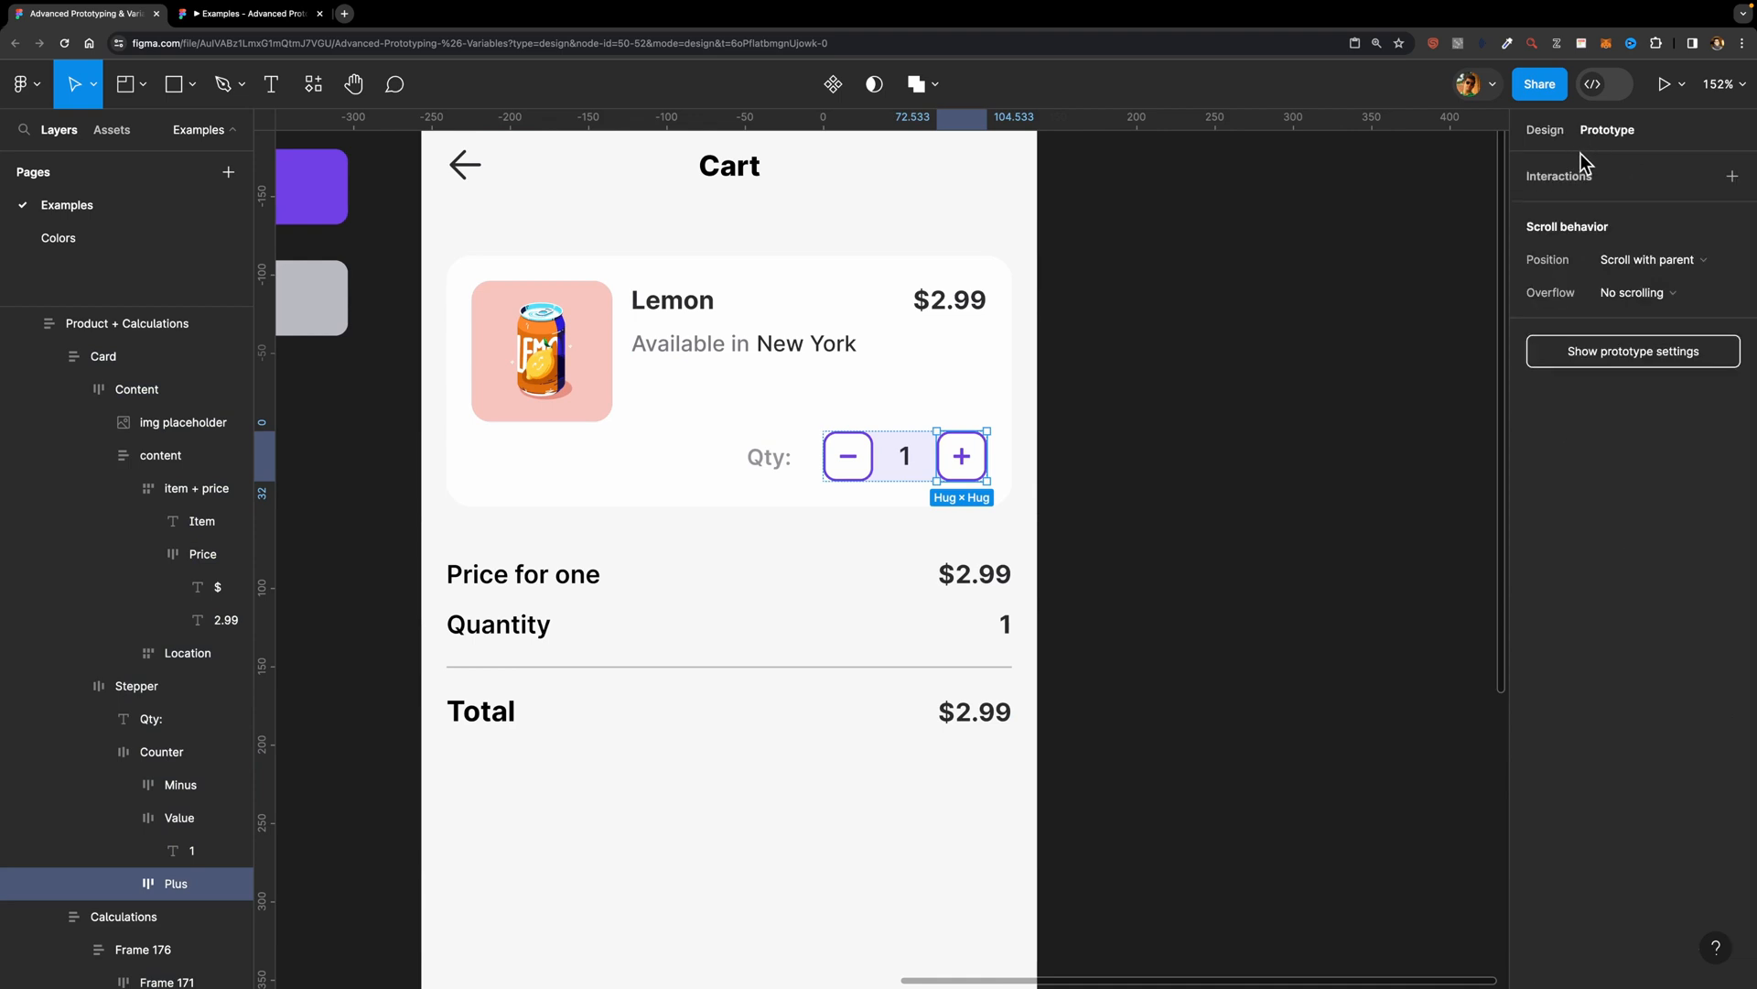
pyautogui.click(1730, 177)
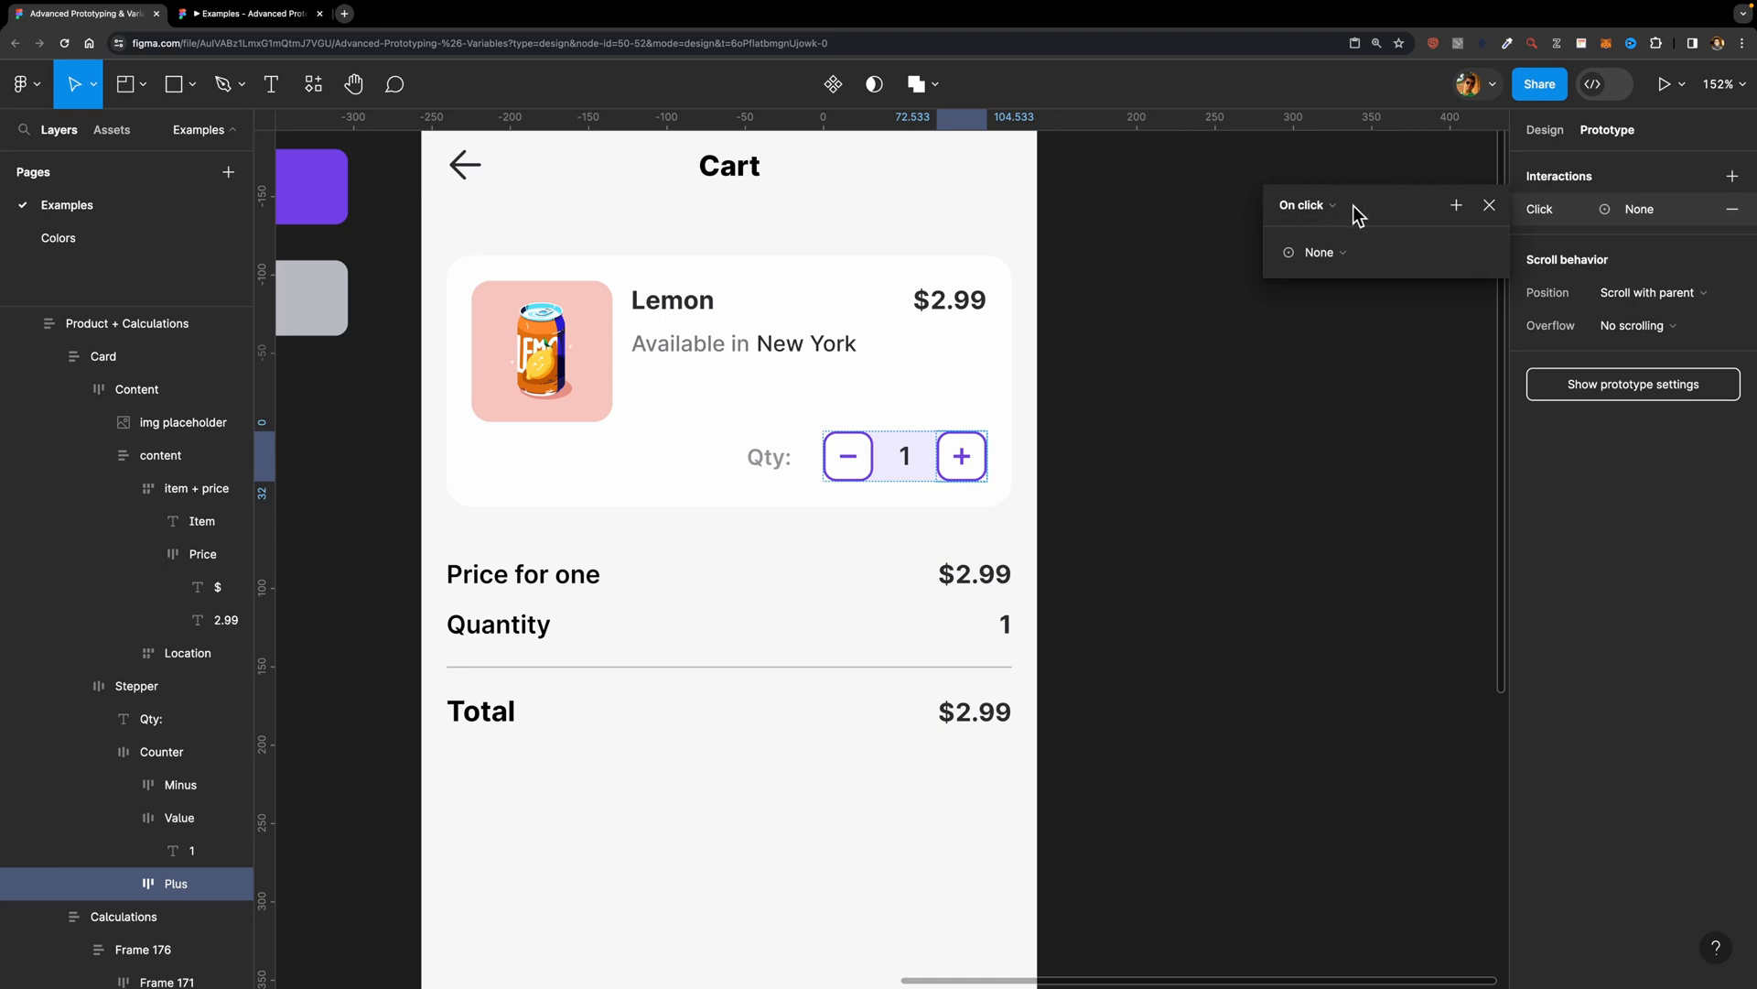
pyautogui.click(1456, 205)
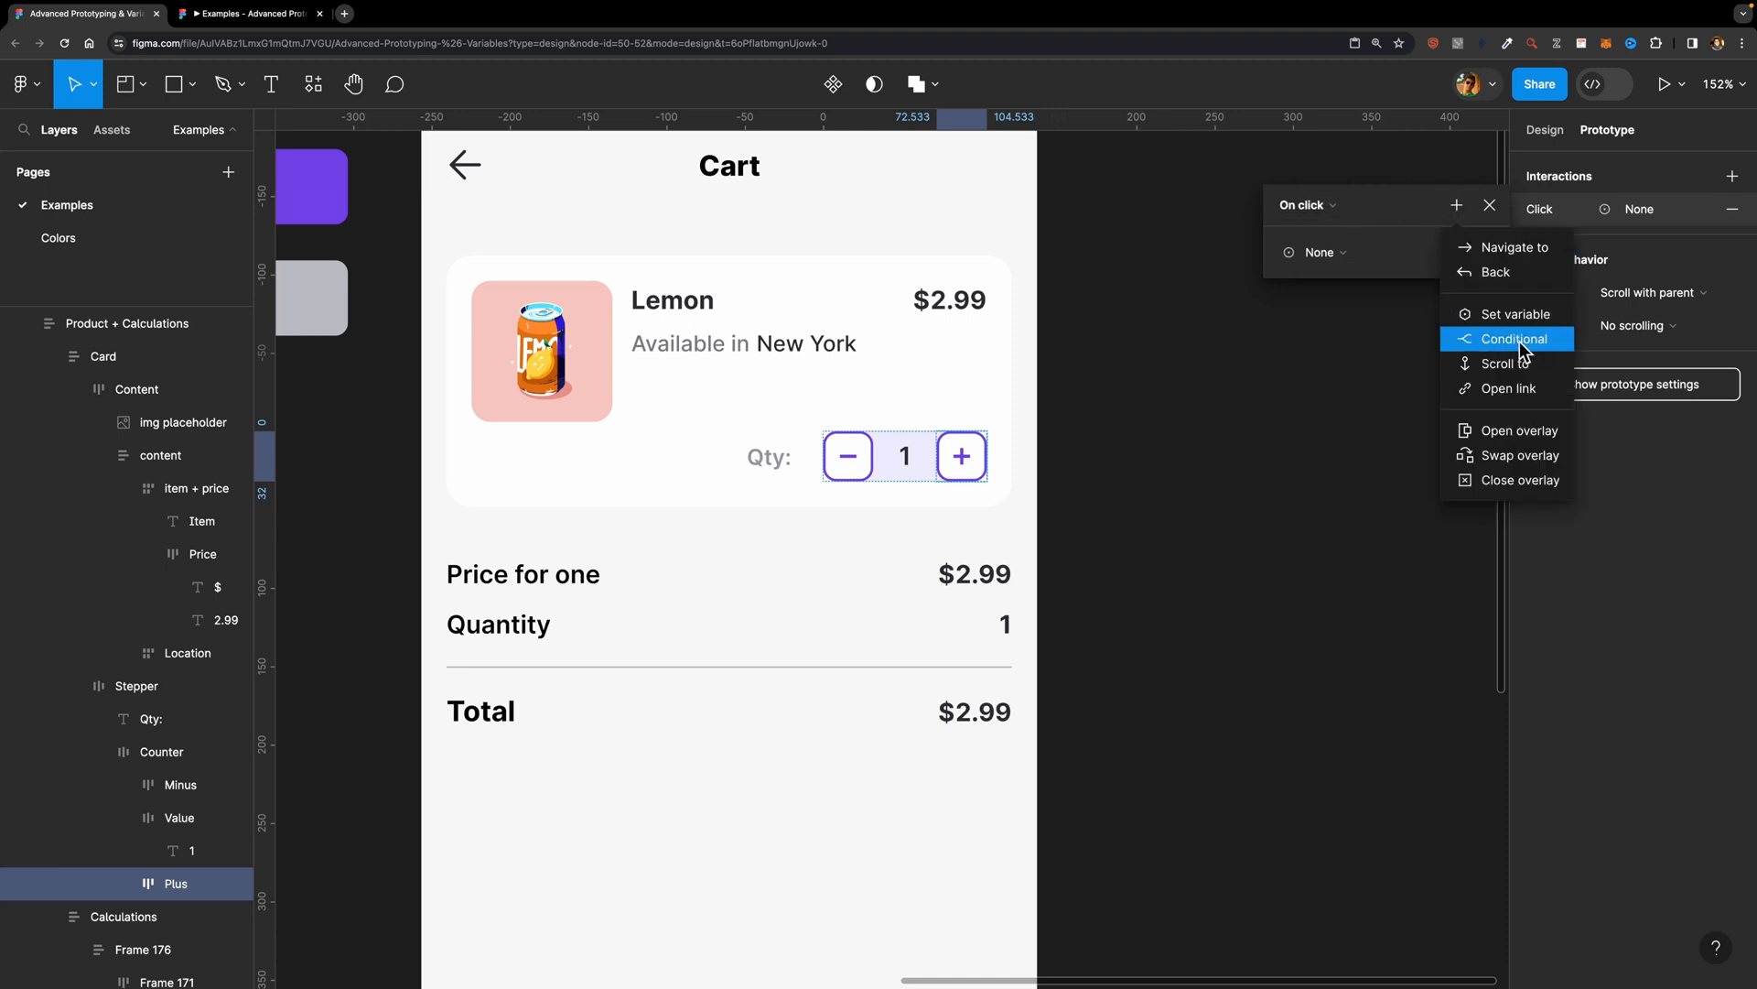
pyautogui.click(1315, 332)
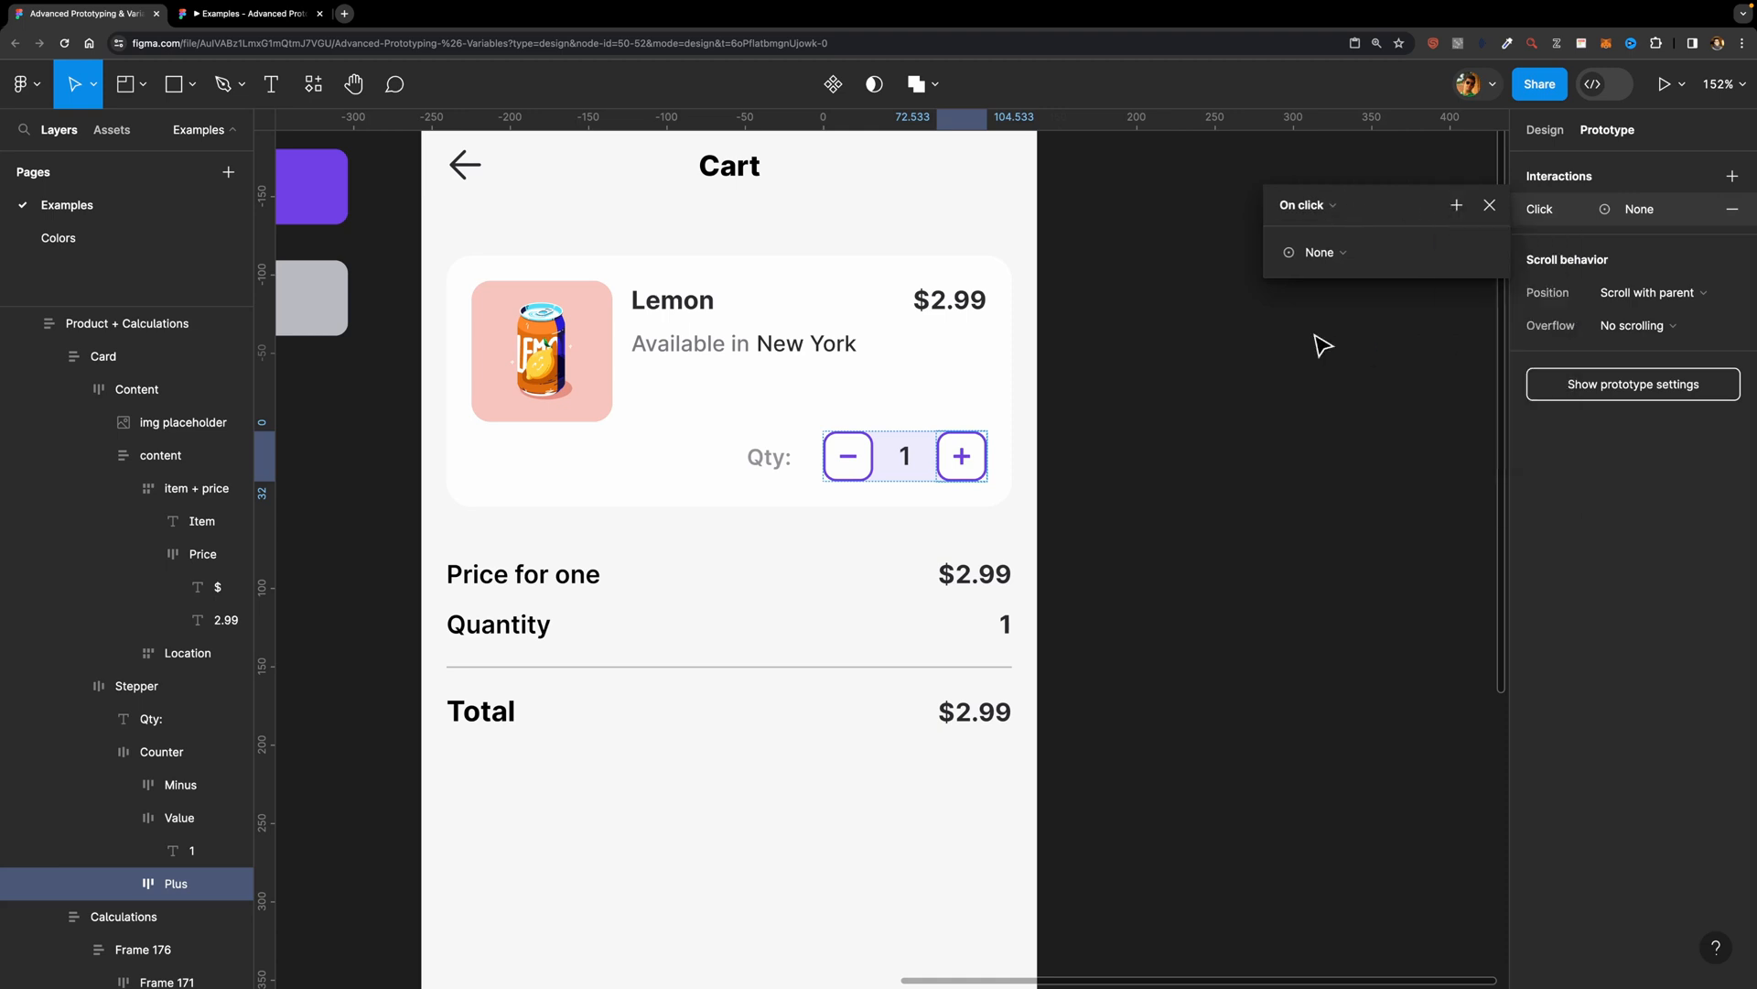
# Step: Examine the on-click variable action of the plus button in Frame 177's stepper
pyautogui.hscroll(-10, 1291, 357)
pyautogui.hscroll(-5, 1278, 370)
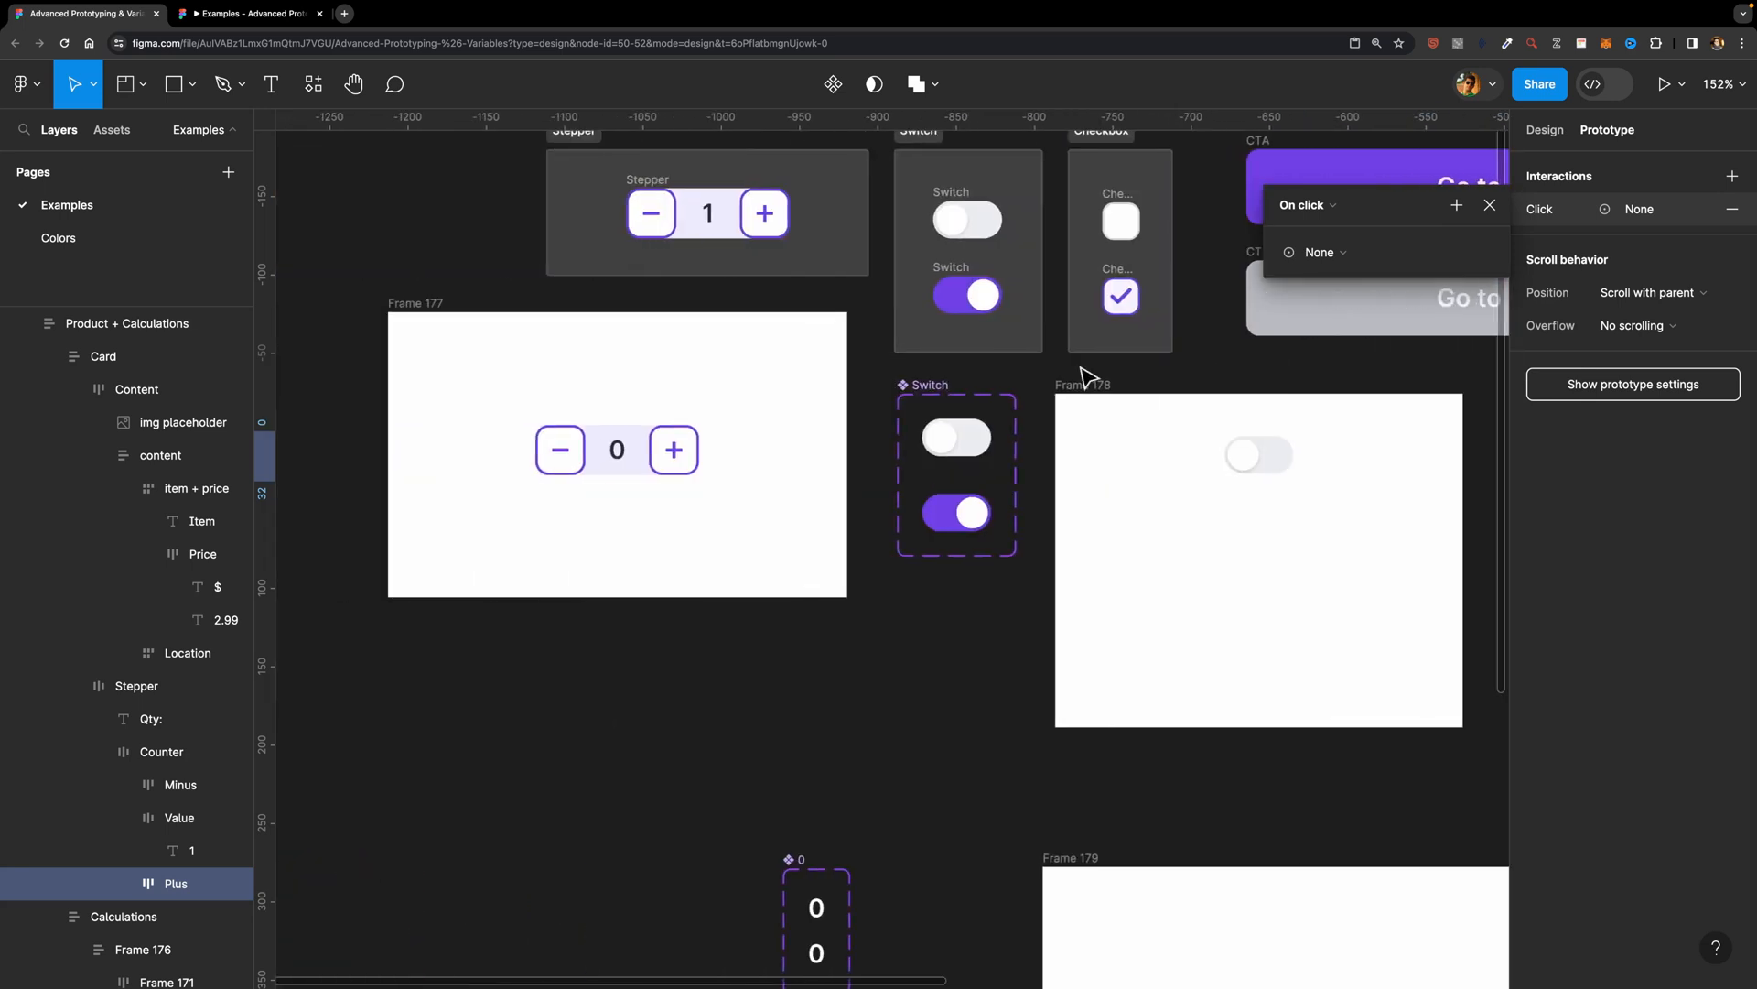
pyautogui.doubleClick(682, 448)
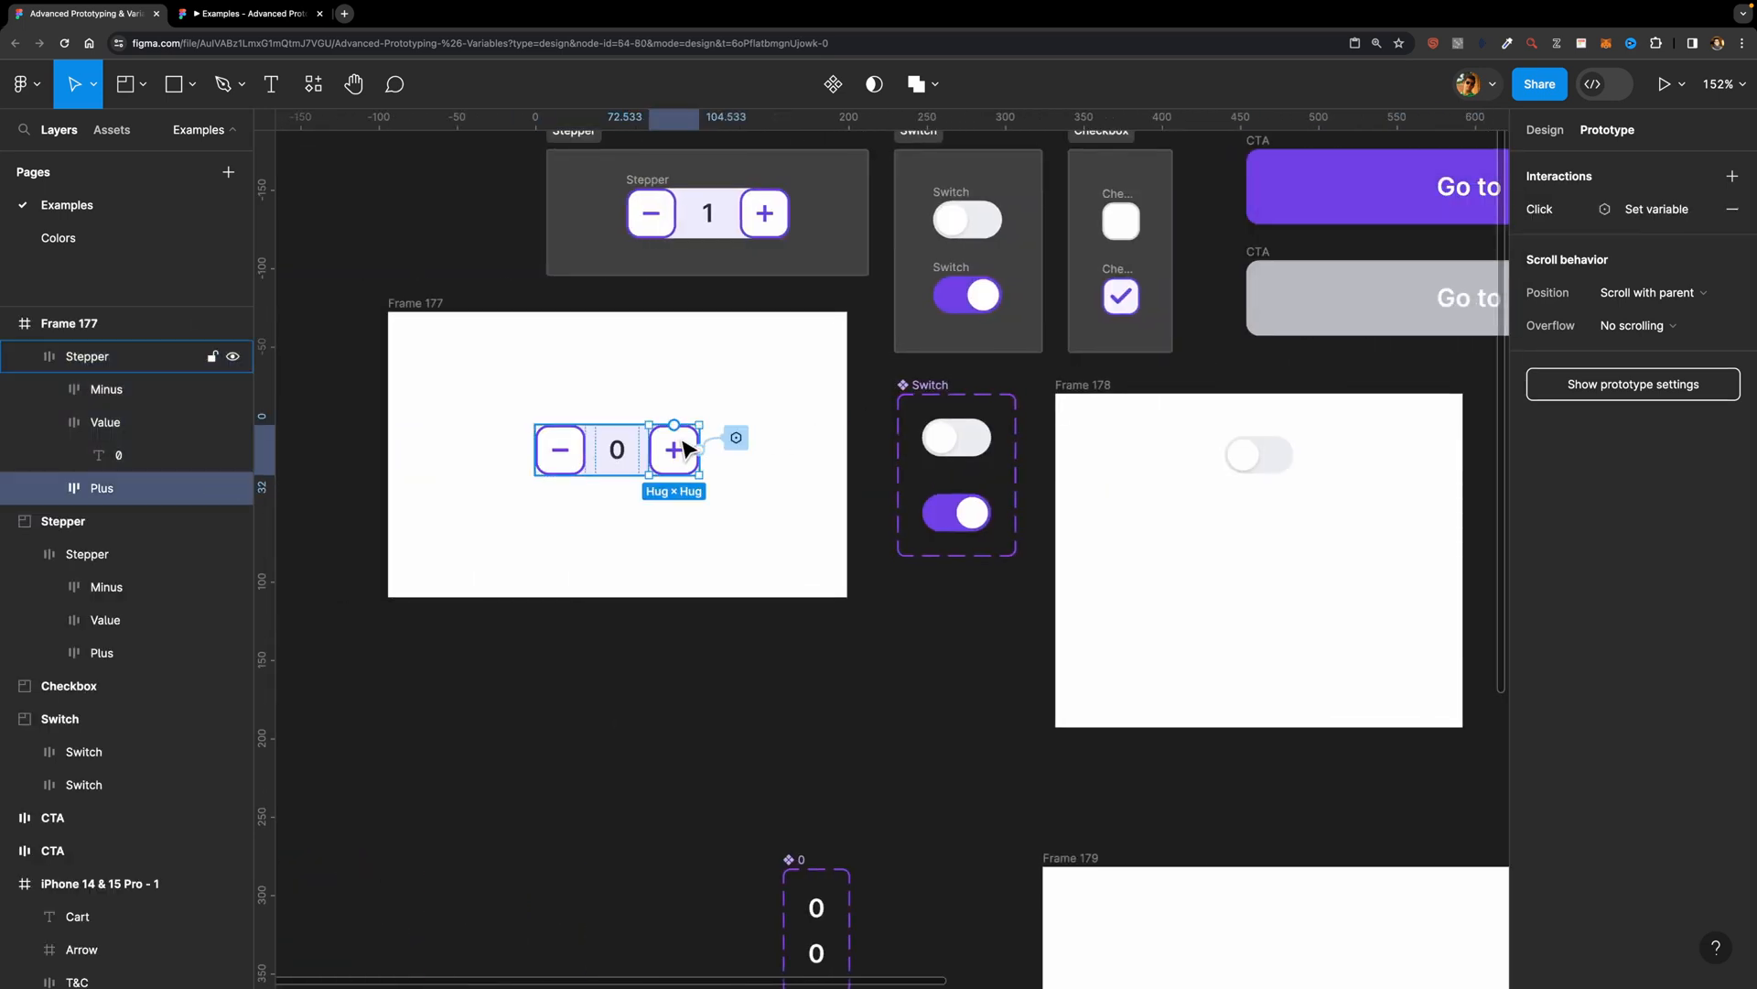
pyautogui.click(1646, 212)
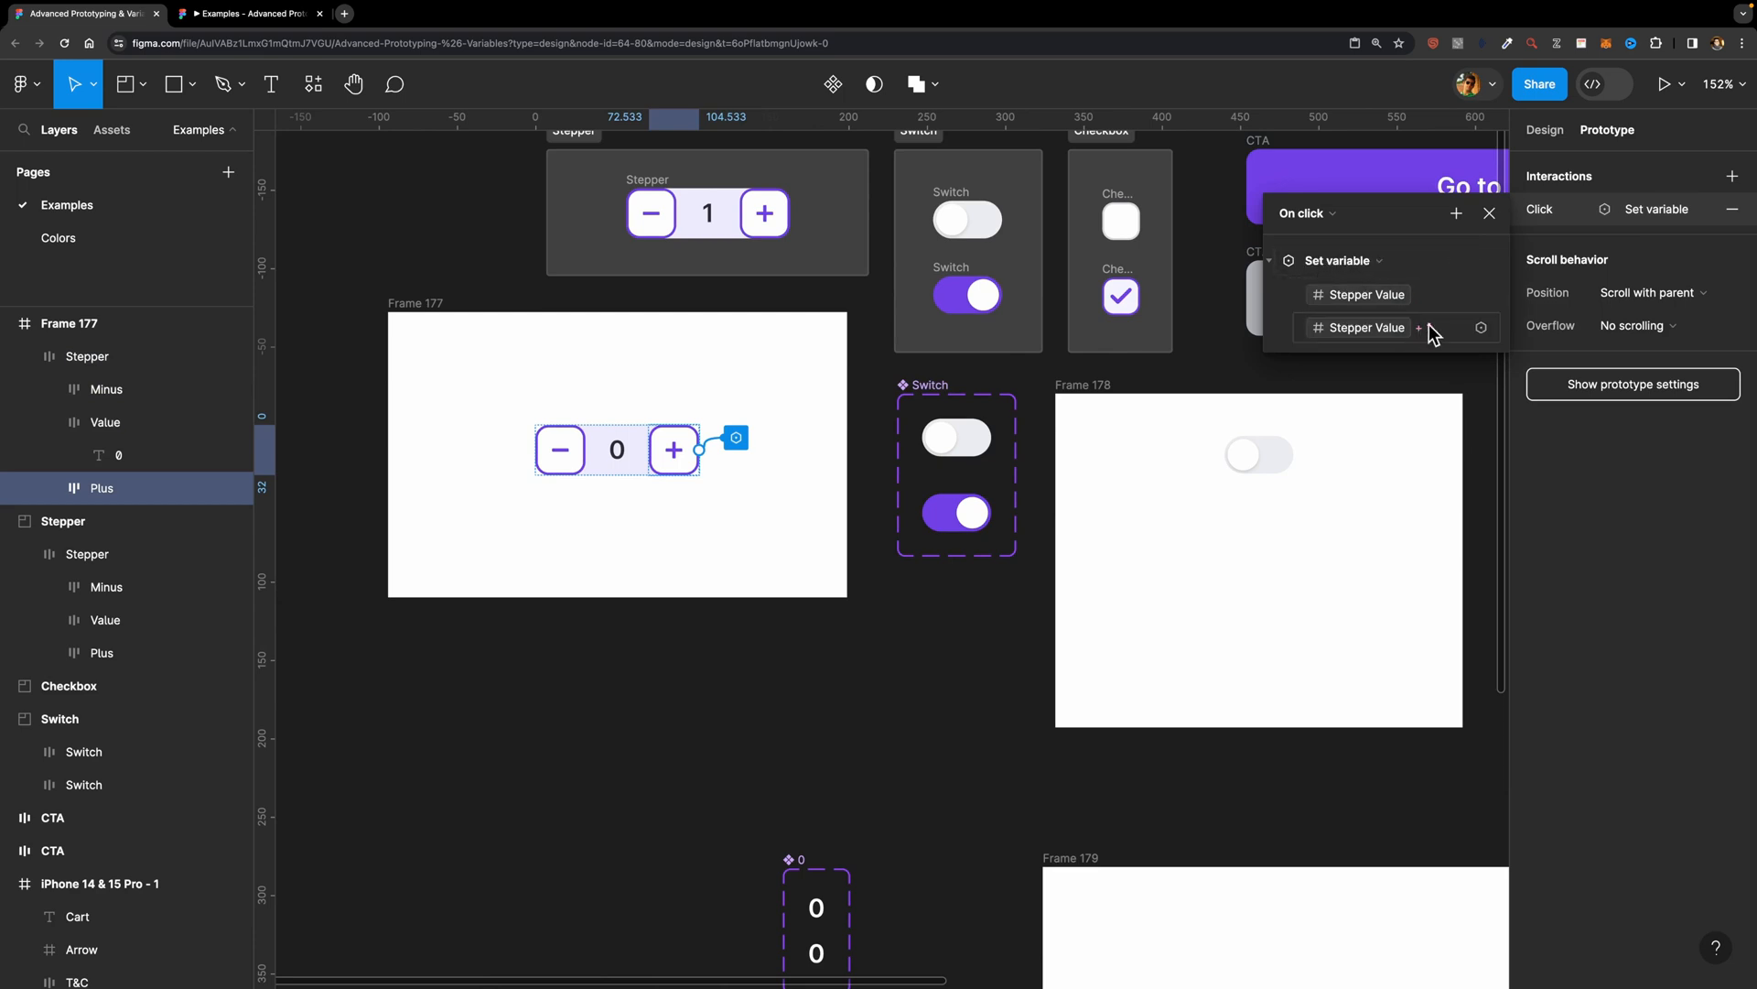
# Step: Add a Conditional action to the on-click interaction of the plus button in the cart's quantity counter
pyautogui.hscroll(15, 1131, 392)
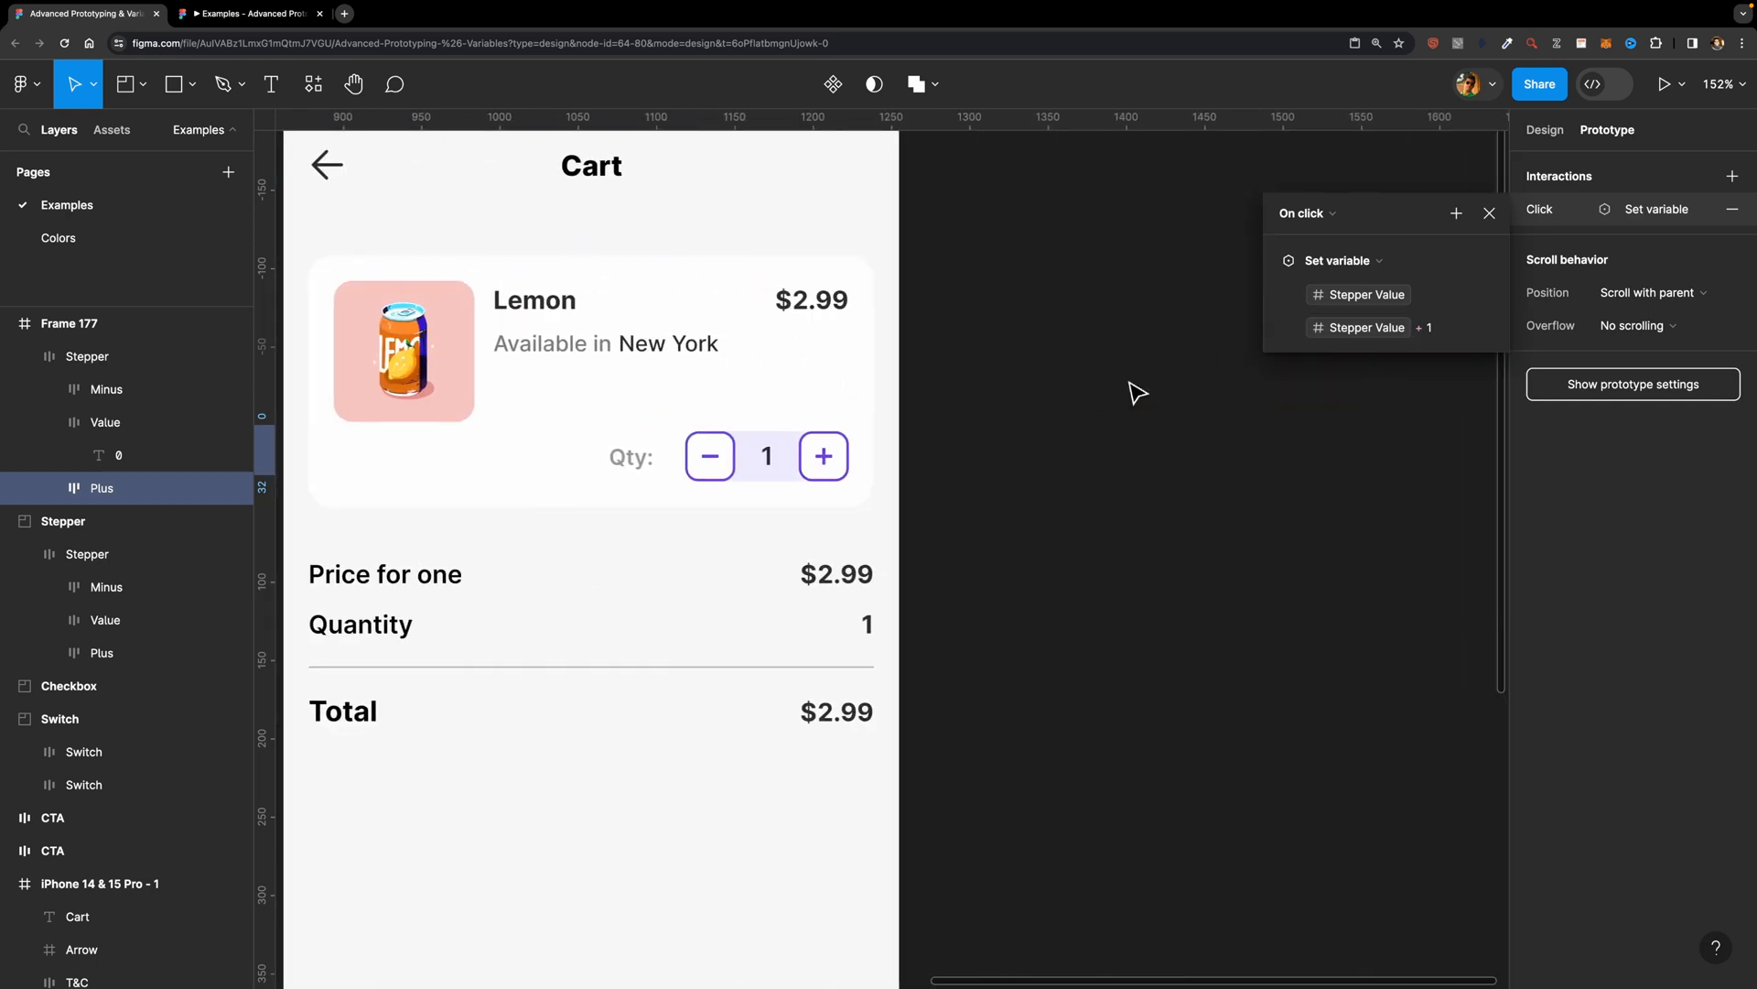
pyautogui.click(1138, 391)
pyautogui.click(834, 465)
pyautogui.doubleClick(835, 465)
pyautogui.doubleClick(835, 465)
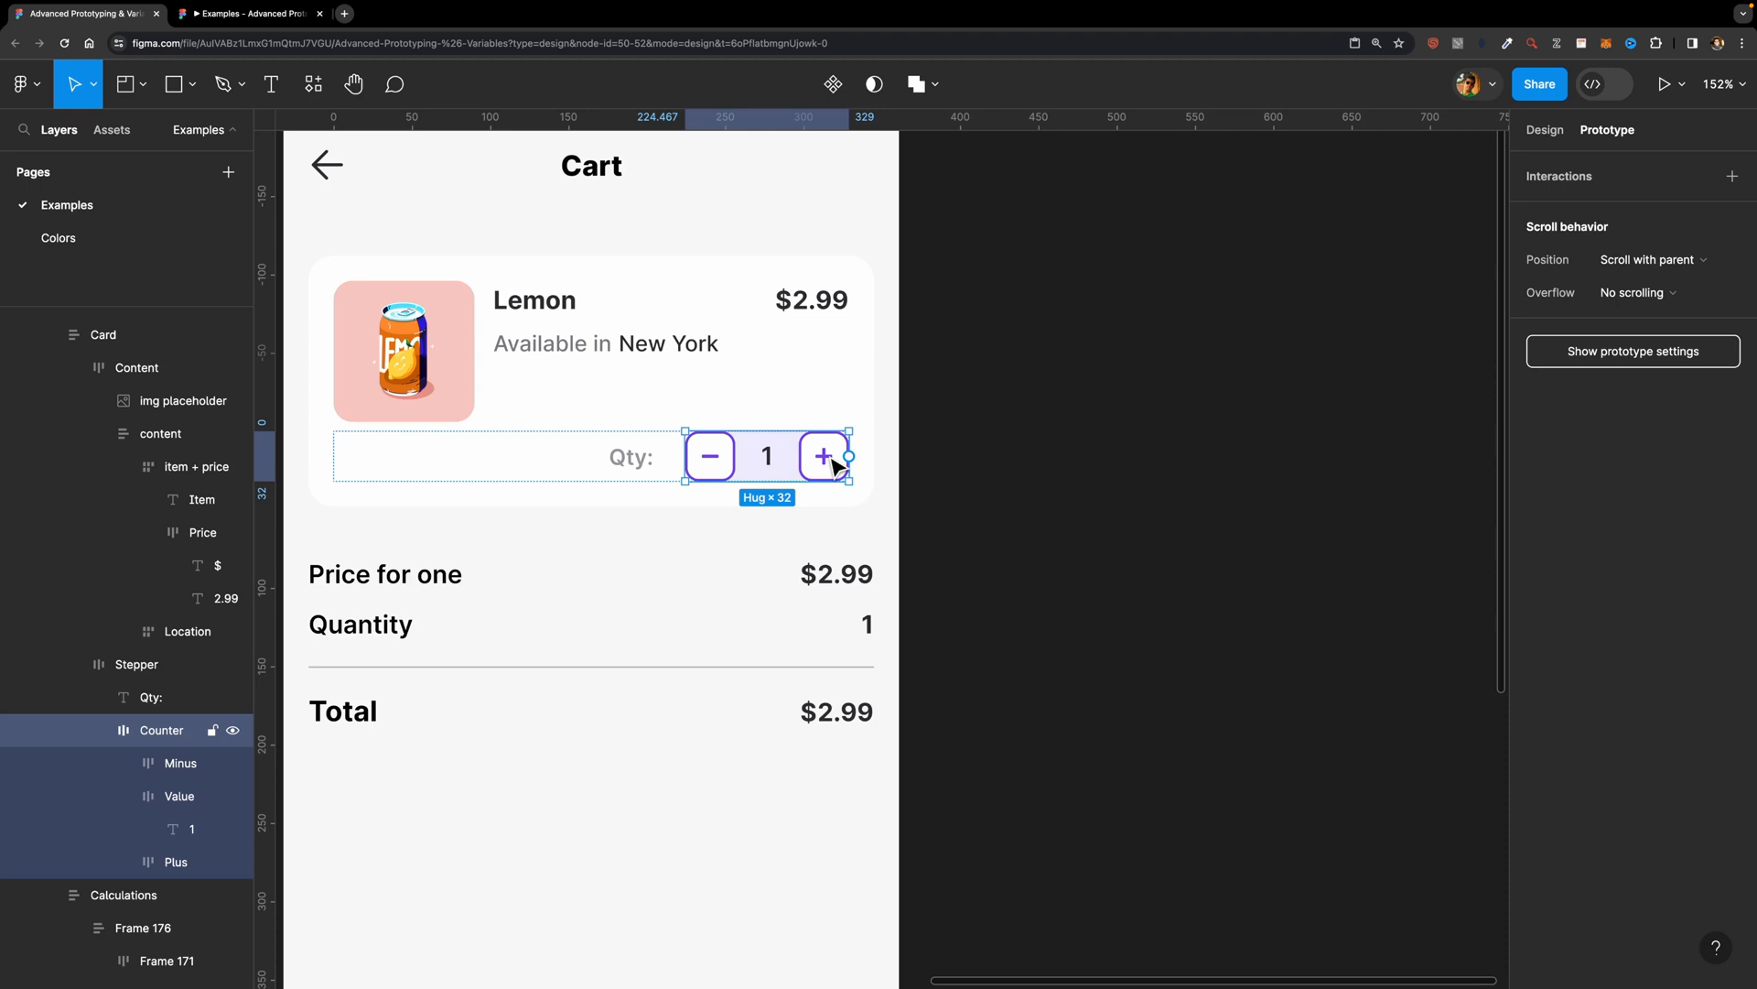
pyautogui.press('Escape')
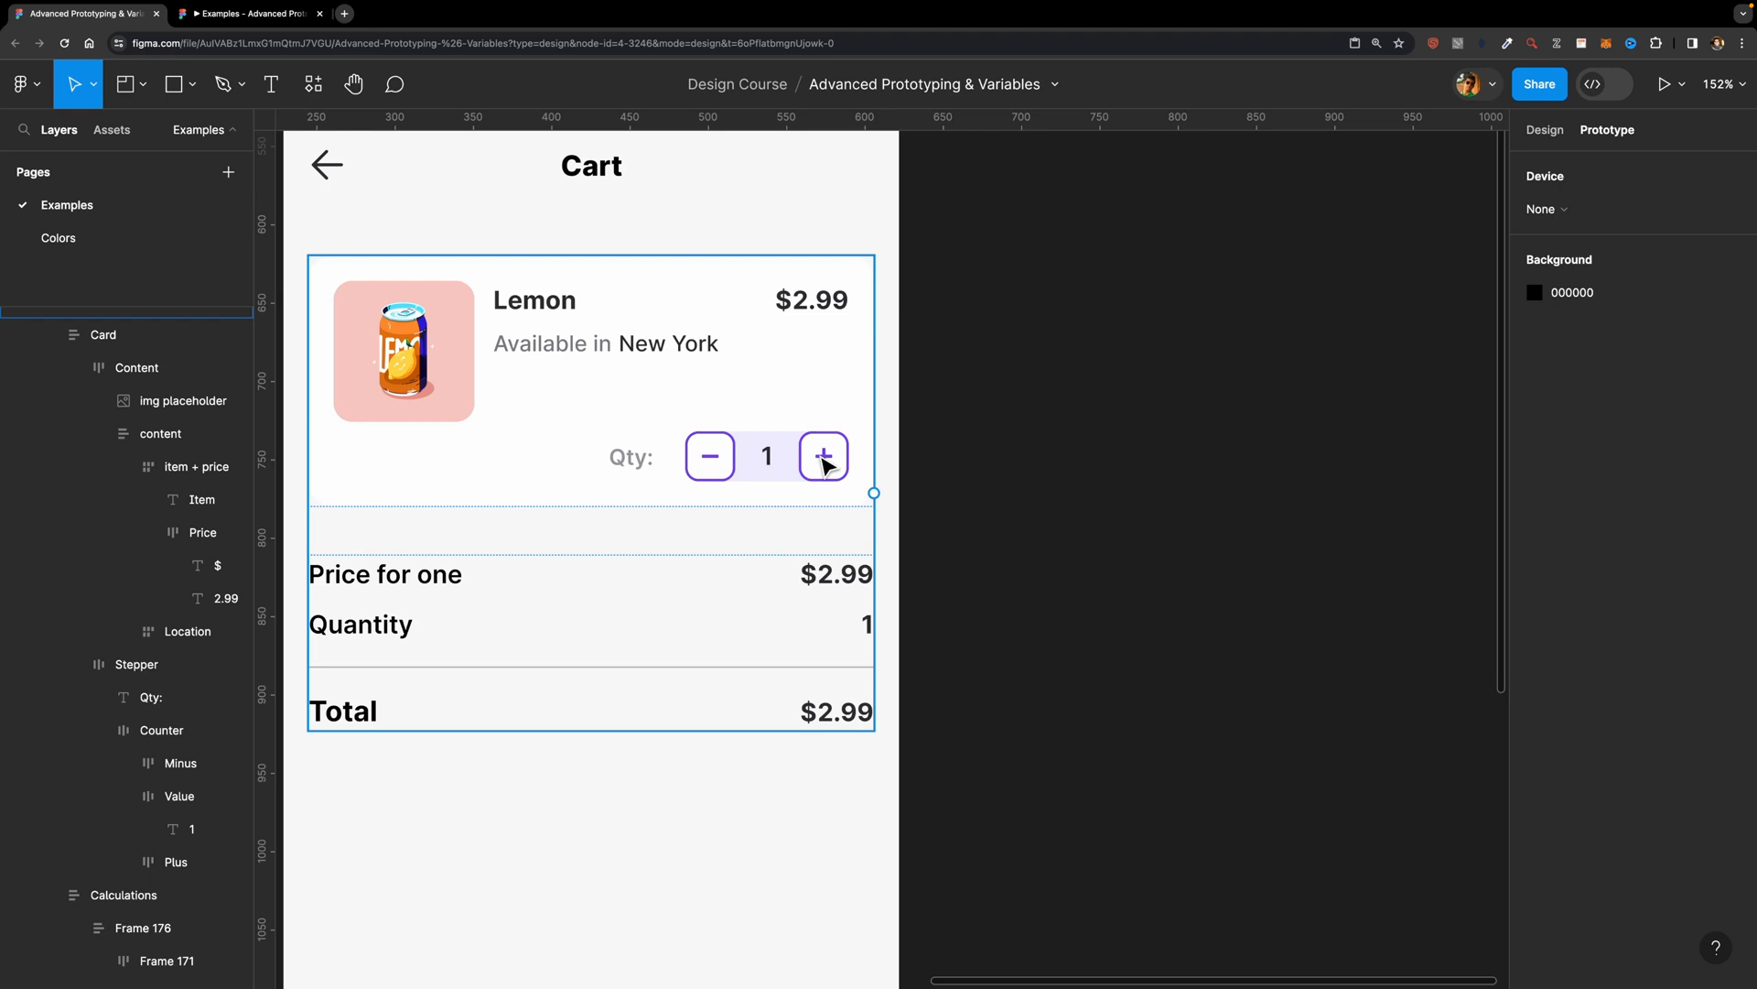
pyautogui.click(827, 465)
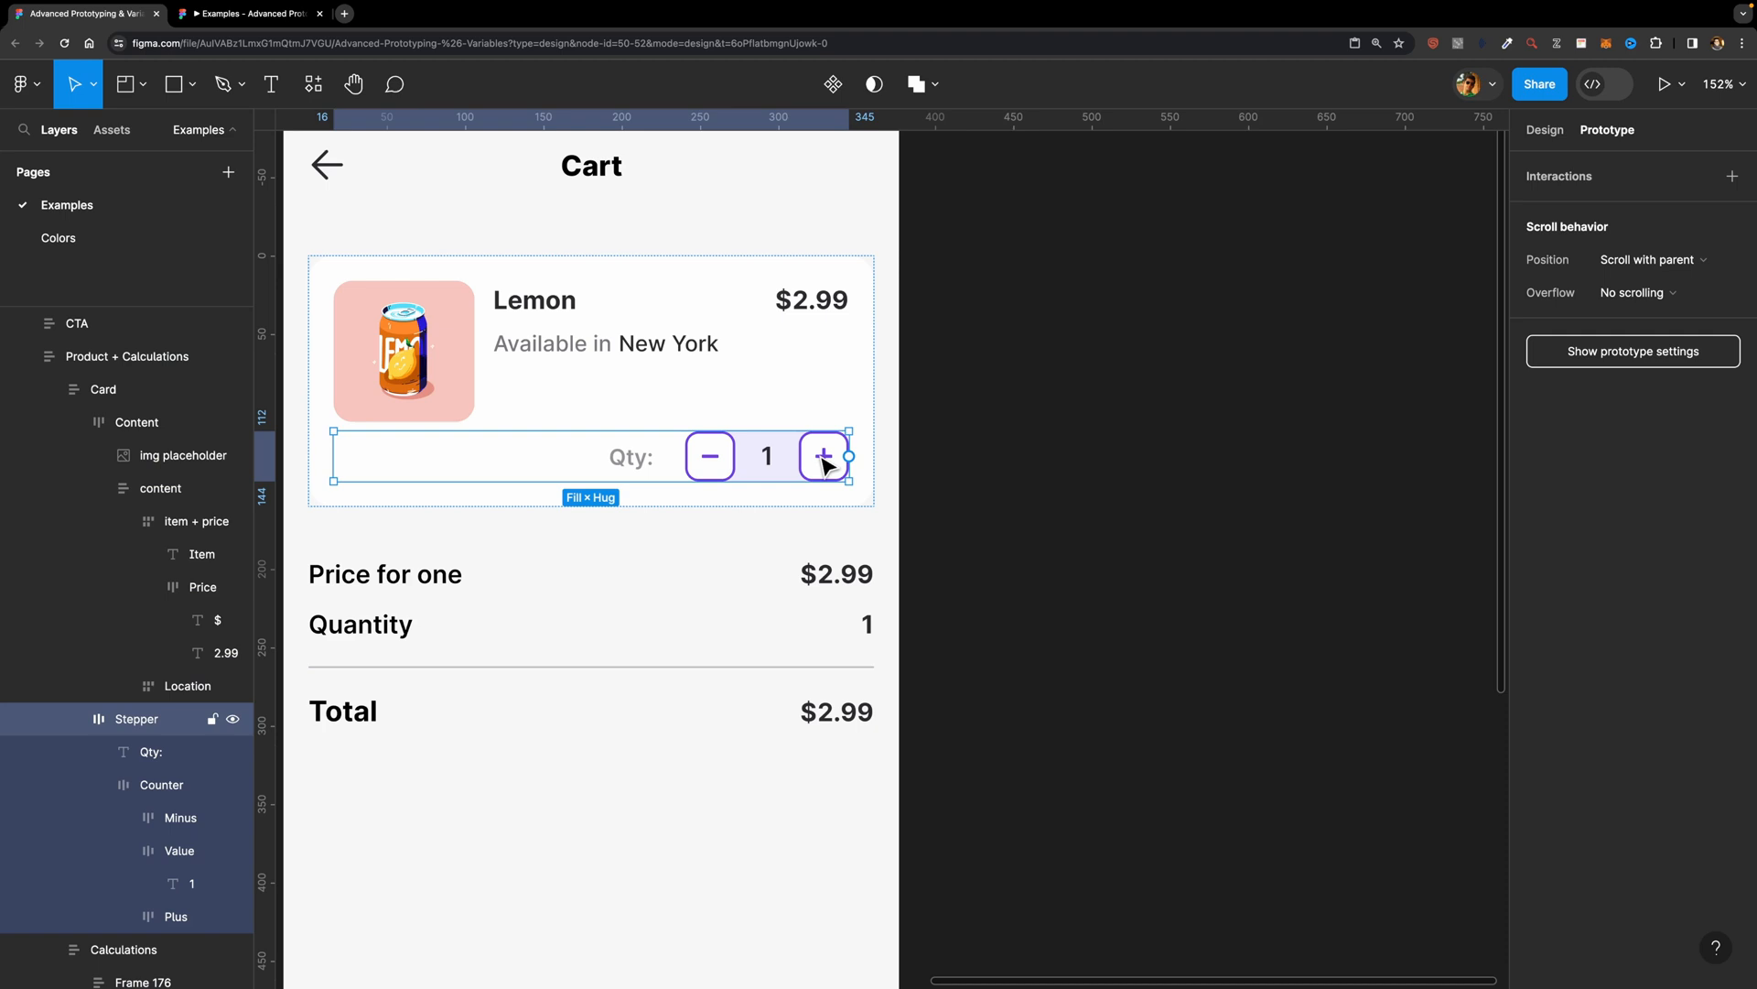
pyautogui.click(827, 465)
pyautogui.click(827, 465)
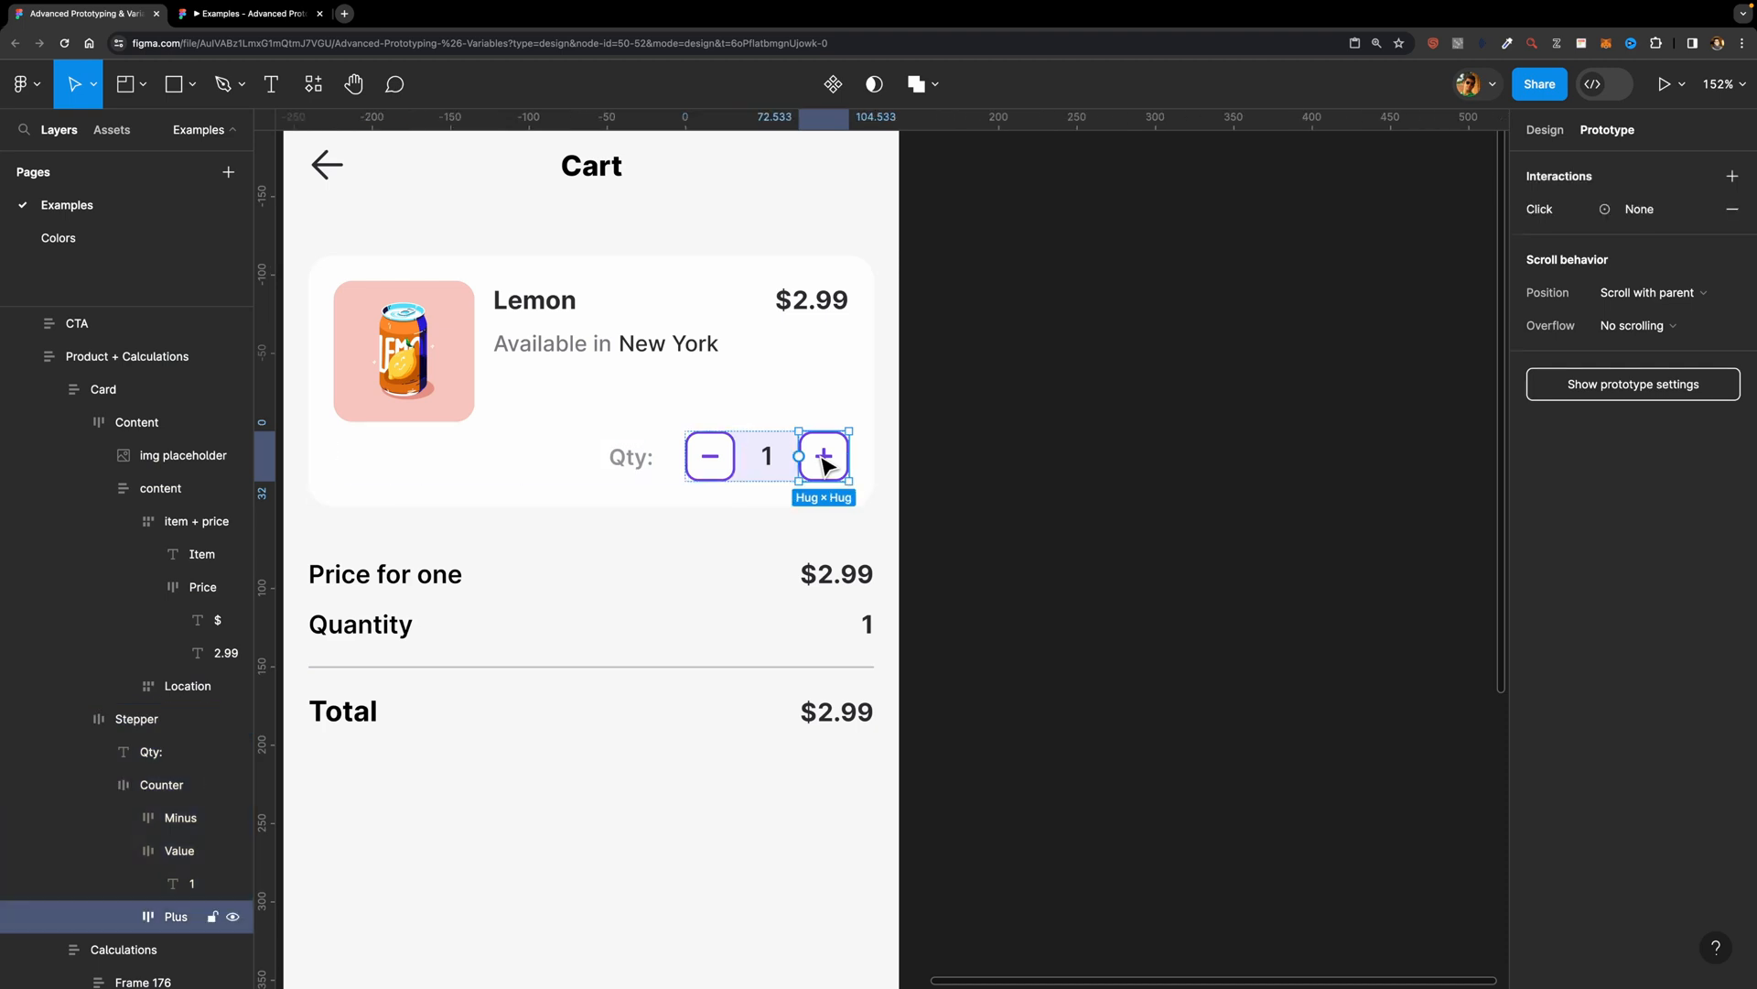
pyautogui.click(1585, 214)
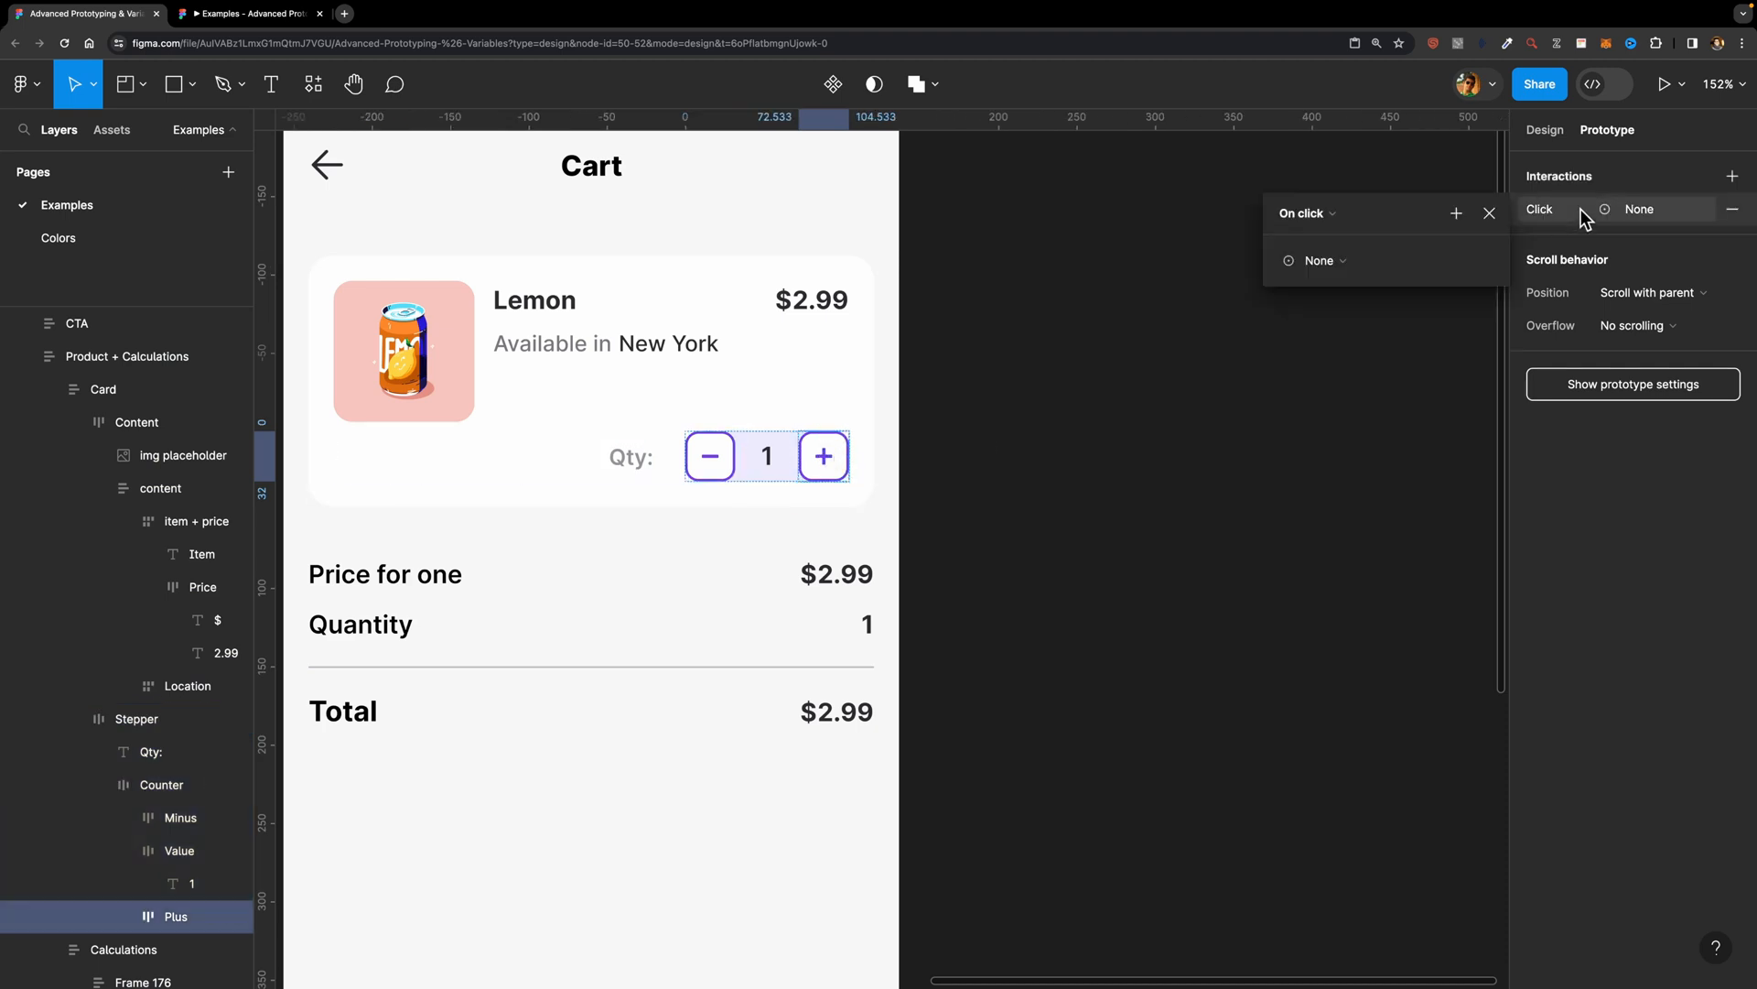
pyautogui.click(1456, 220)
pyautogui.click(1487, 345)
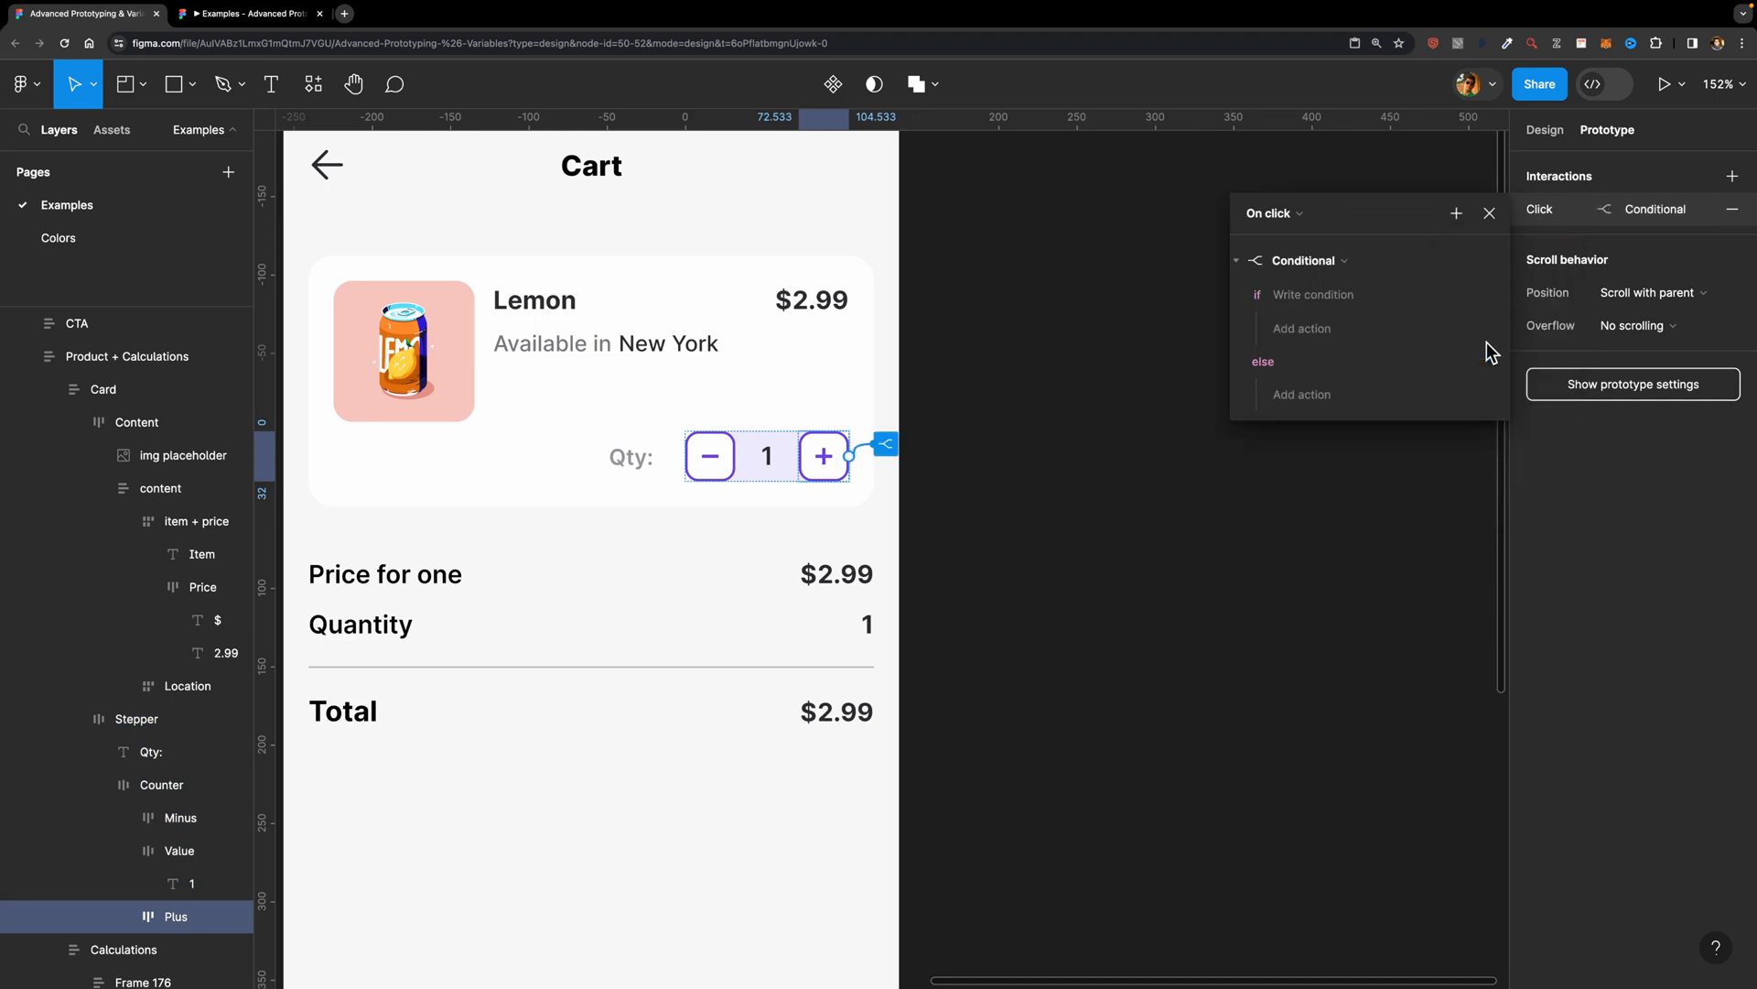
# Step: Set the plus button's if condition to Quantity < 20
pyautogui.click(1314, 295)
pyautogui.click(1325, 617)
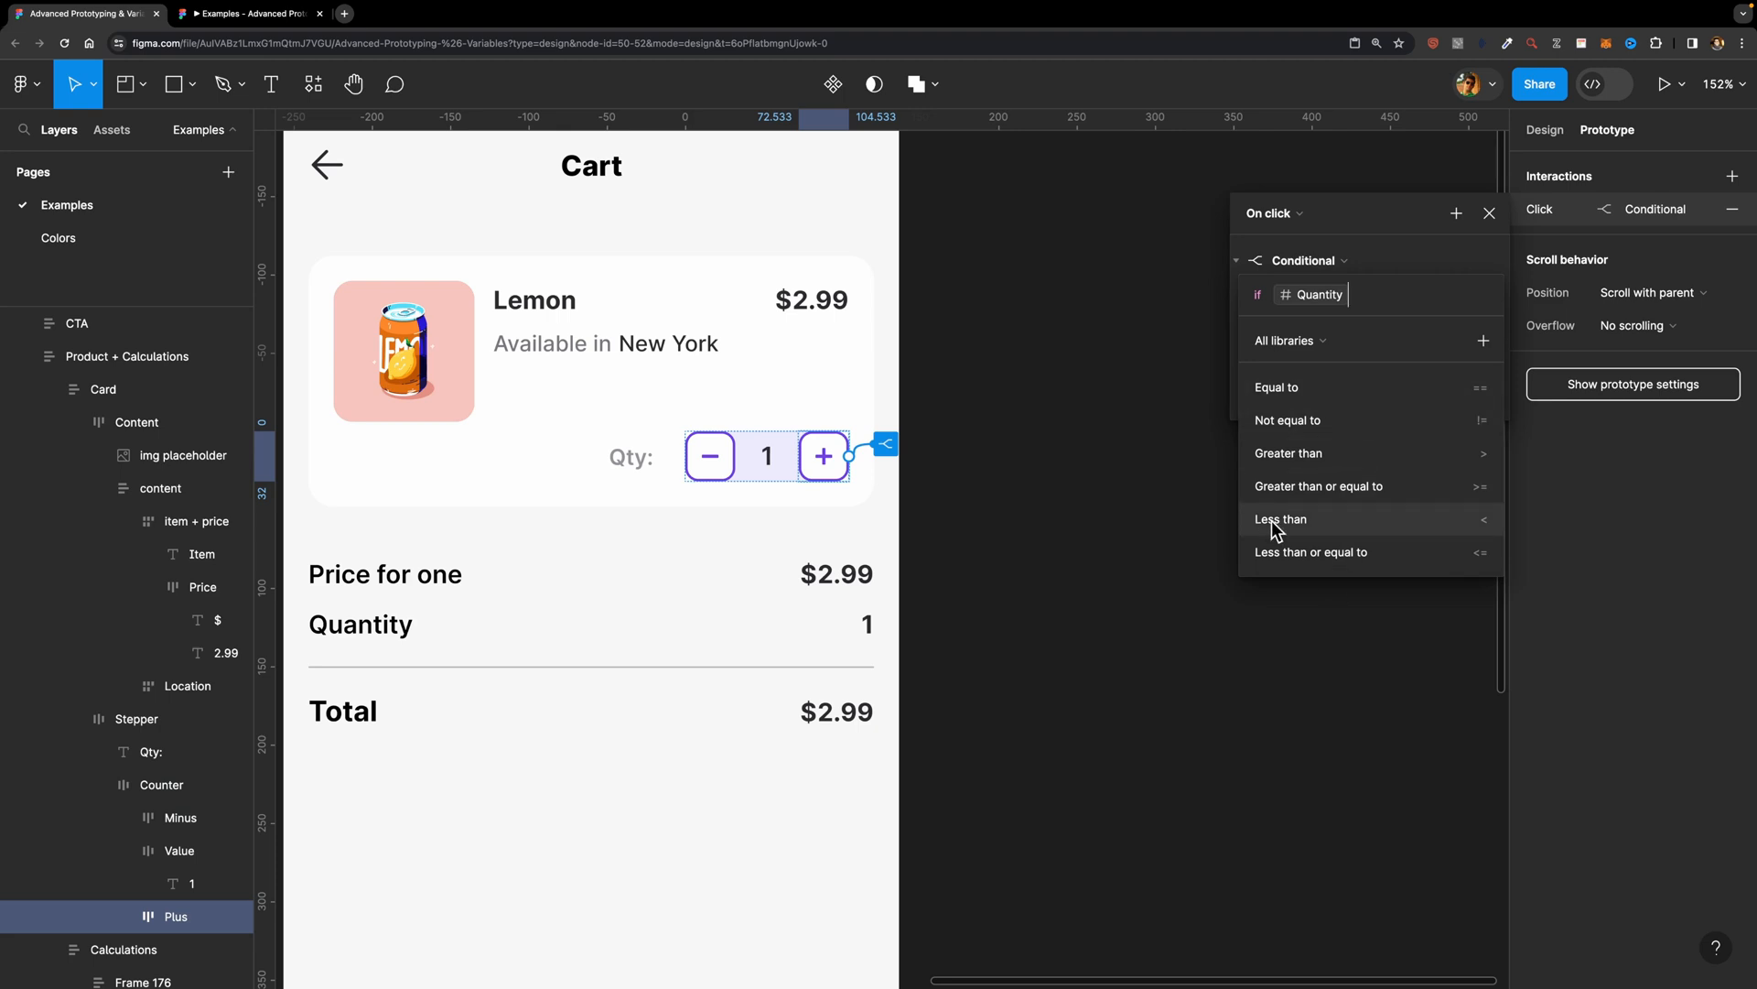
pyautogui.write('<')
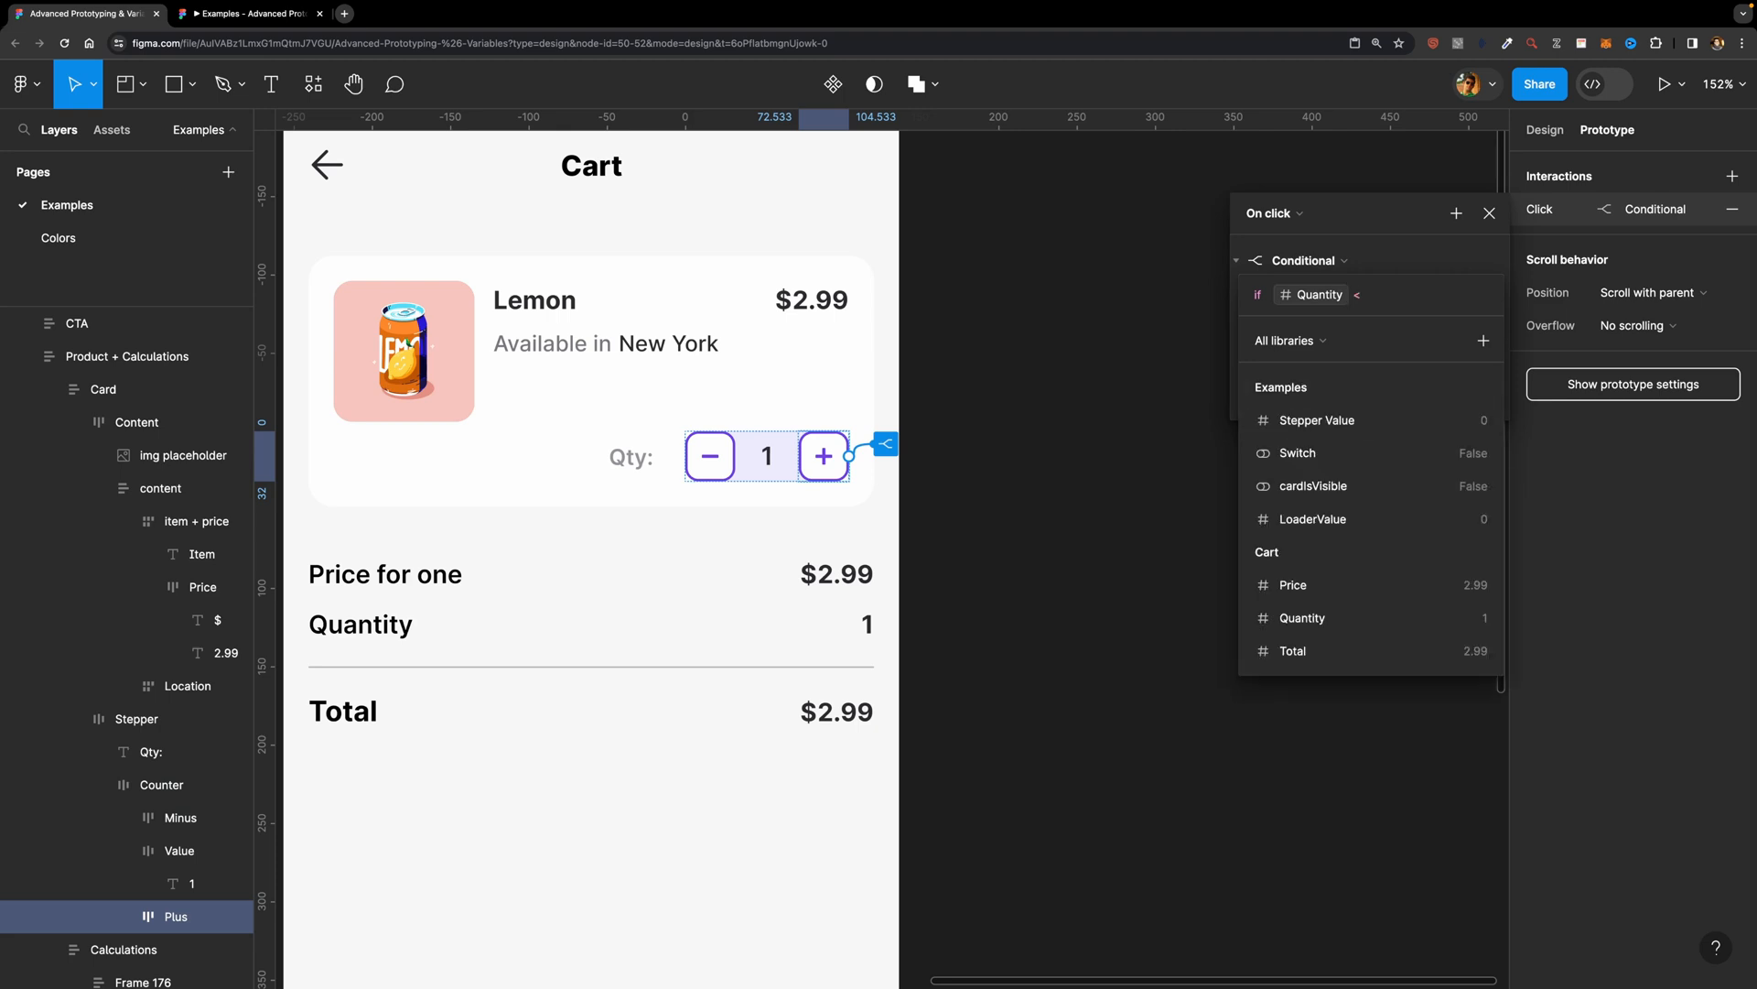
pyautogui.write(' 20')
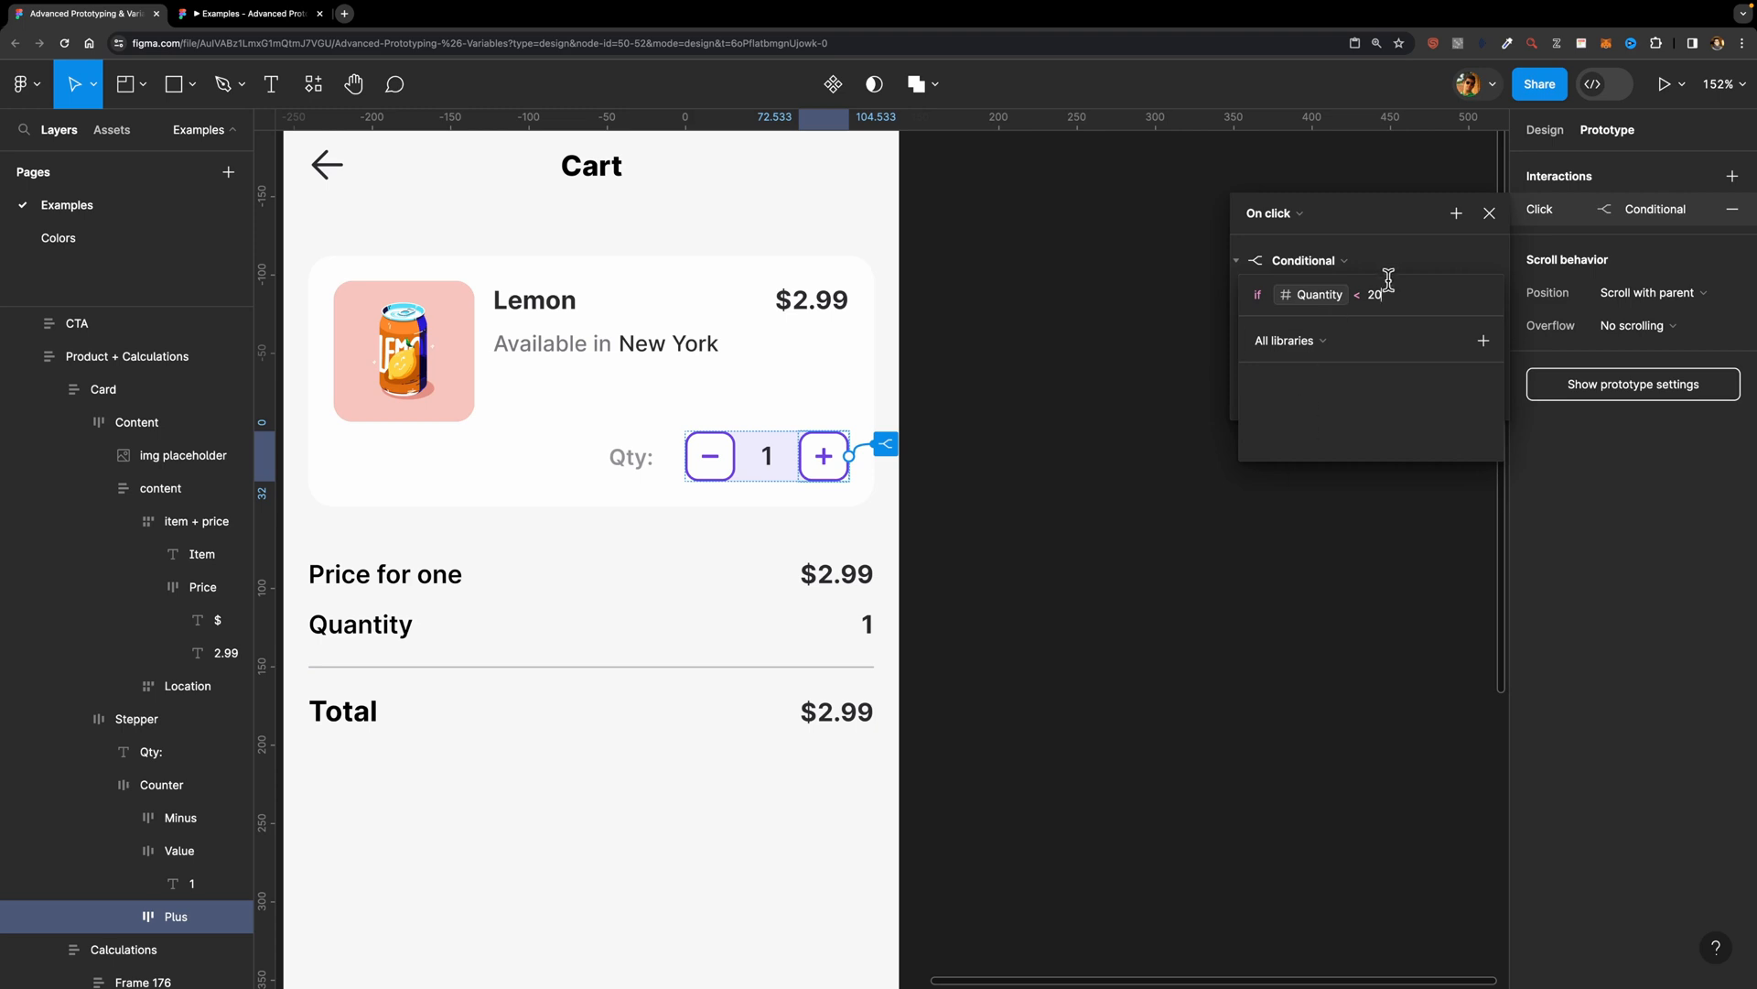
pyautogui.press('Return')
pyautogui.click(1411, 260)
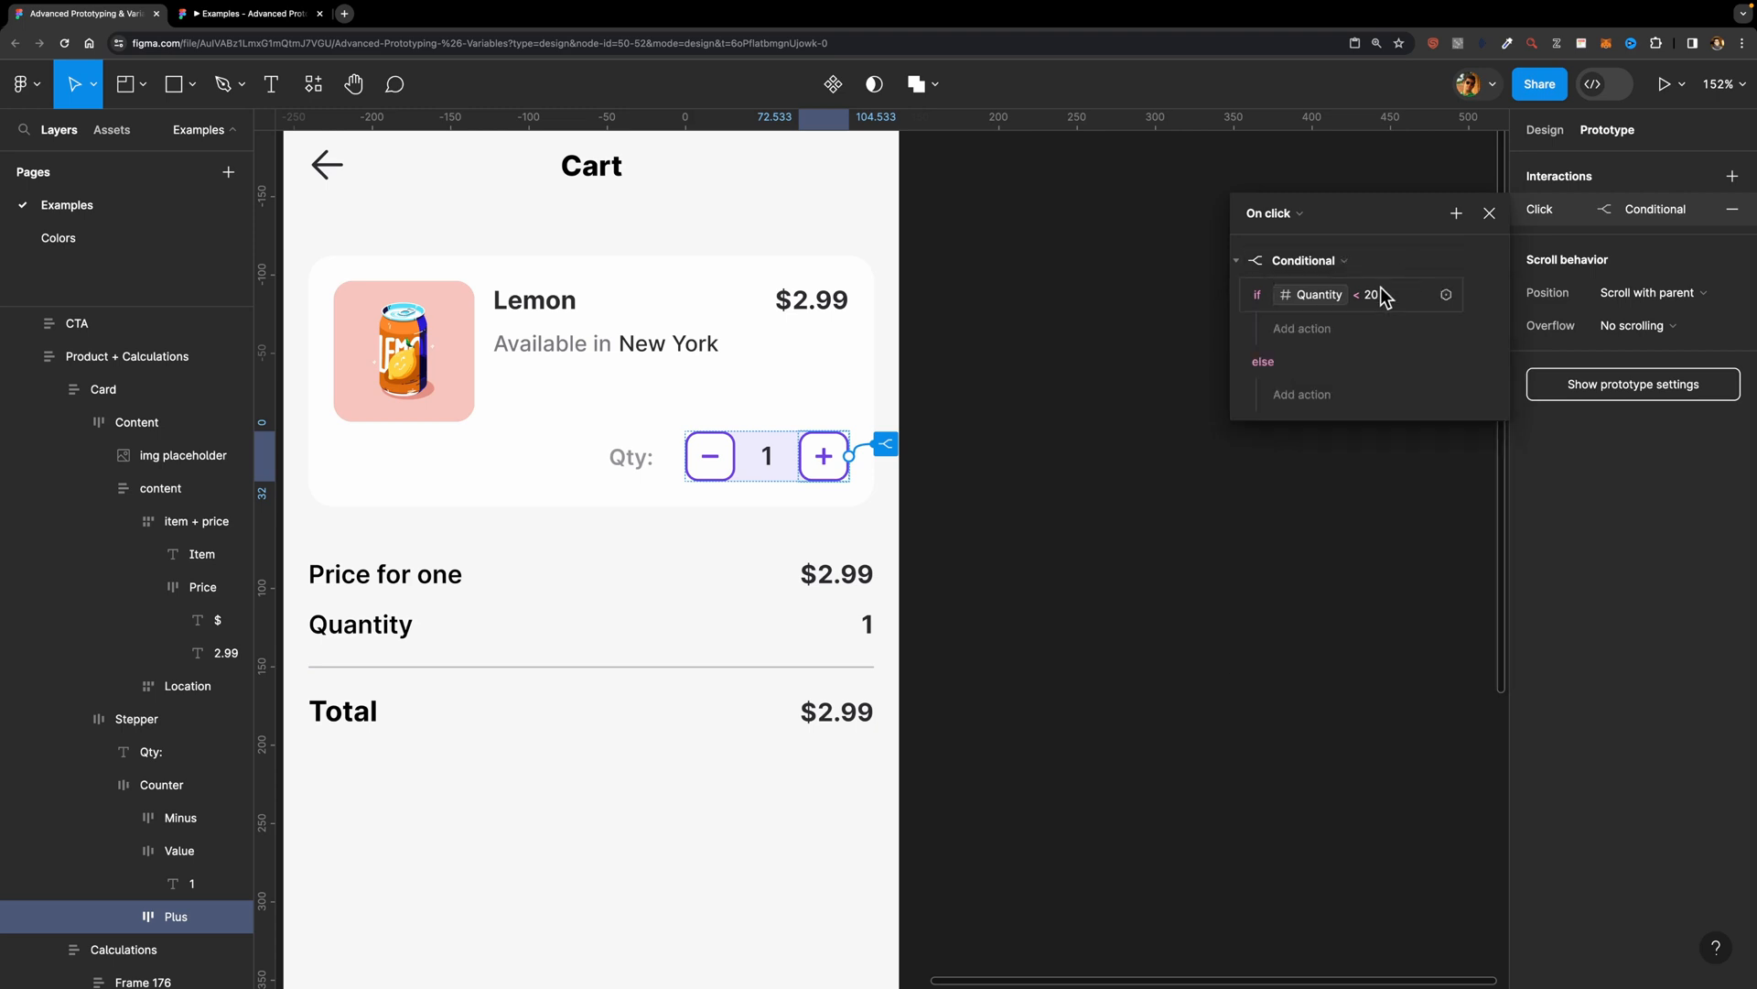
# Step: Under the plus button's Quantity < 20 condition, add a Set variable action setting Quantity to Quantity + 1
pyautogui.click(1325, 335)
pyautogui.click(1316, 425)
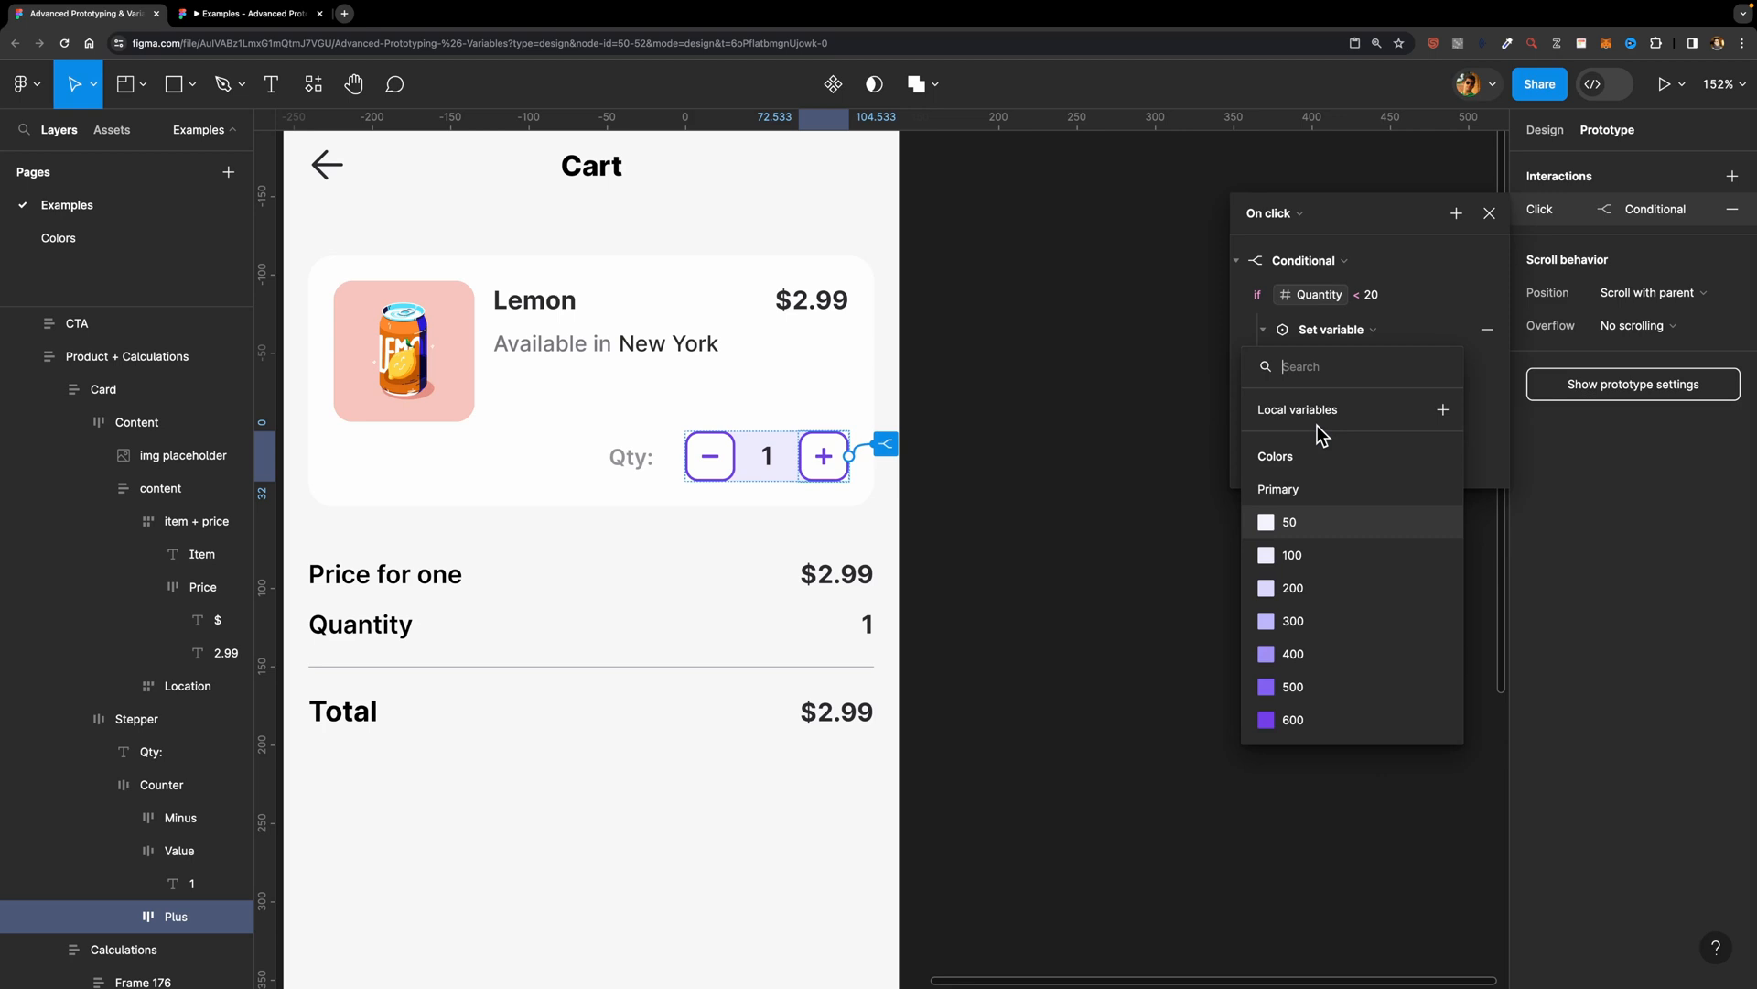
pyautogui.scroll(-5, 1349, 628)
pyautogui.click(1321, 699)
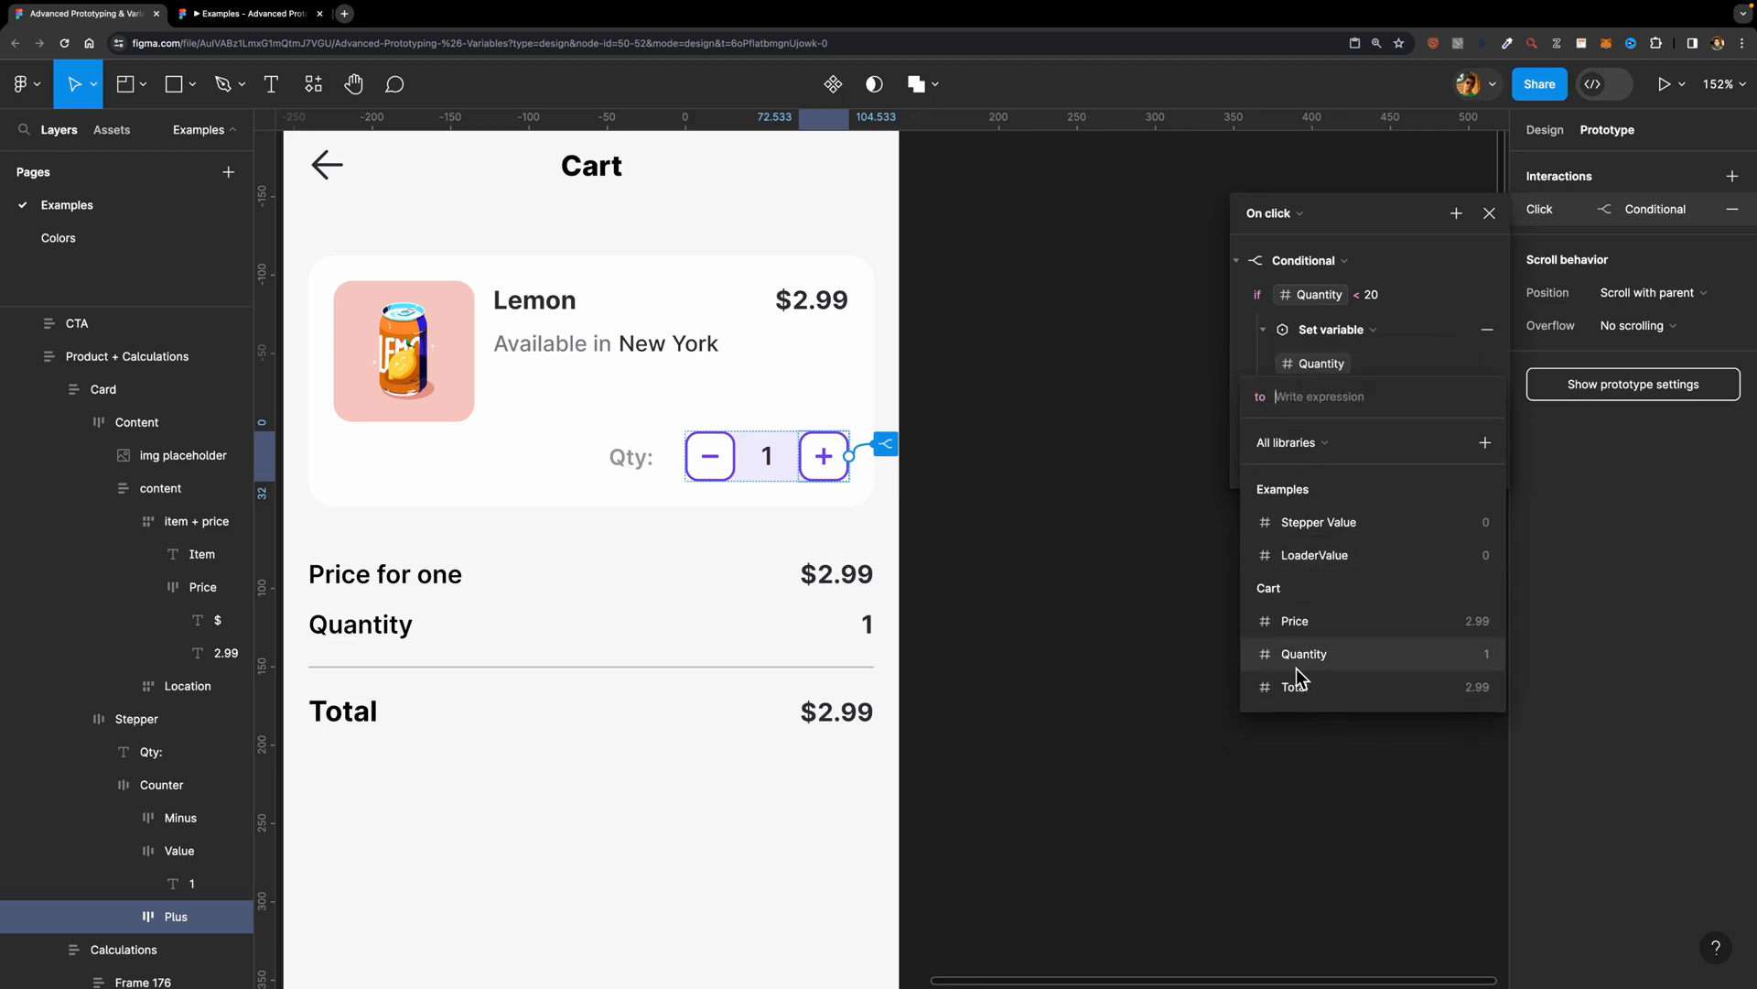
pyautogui.click(1296, 668)
pyautogui.click(1361, 496)
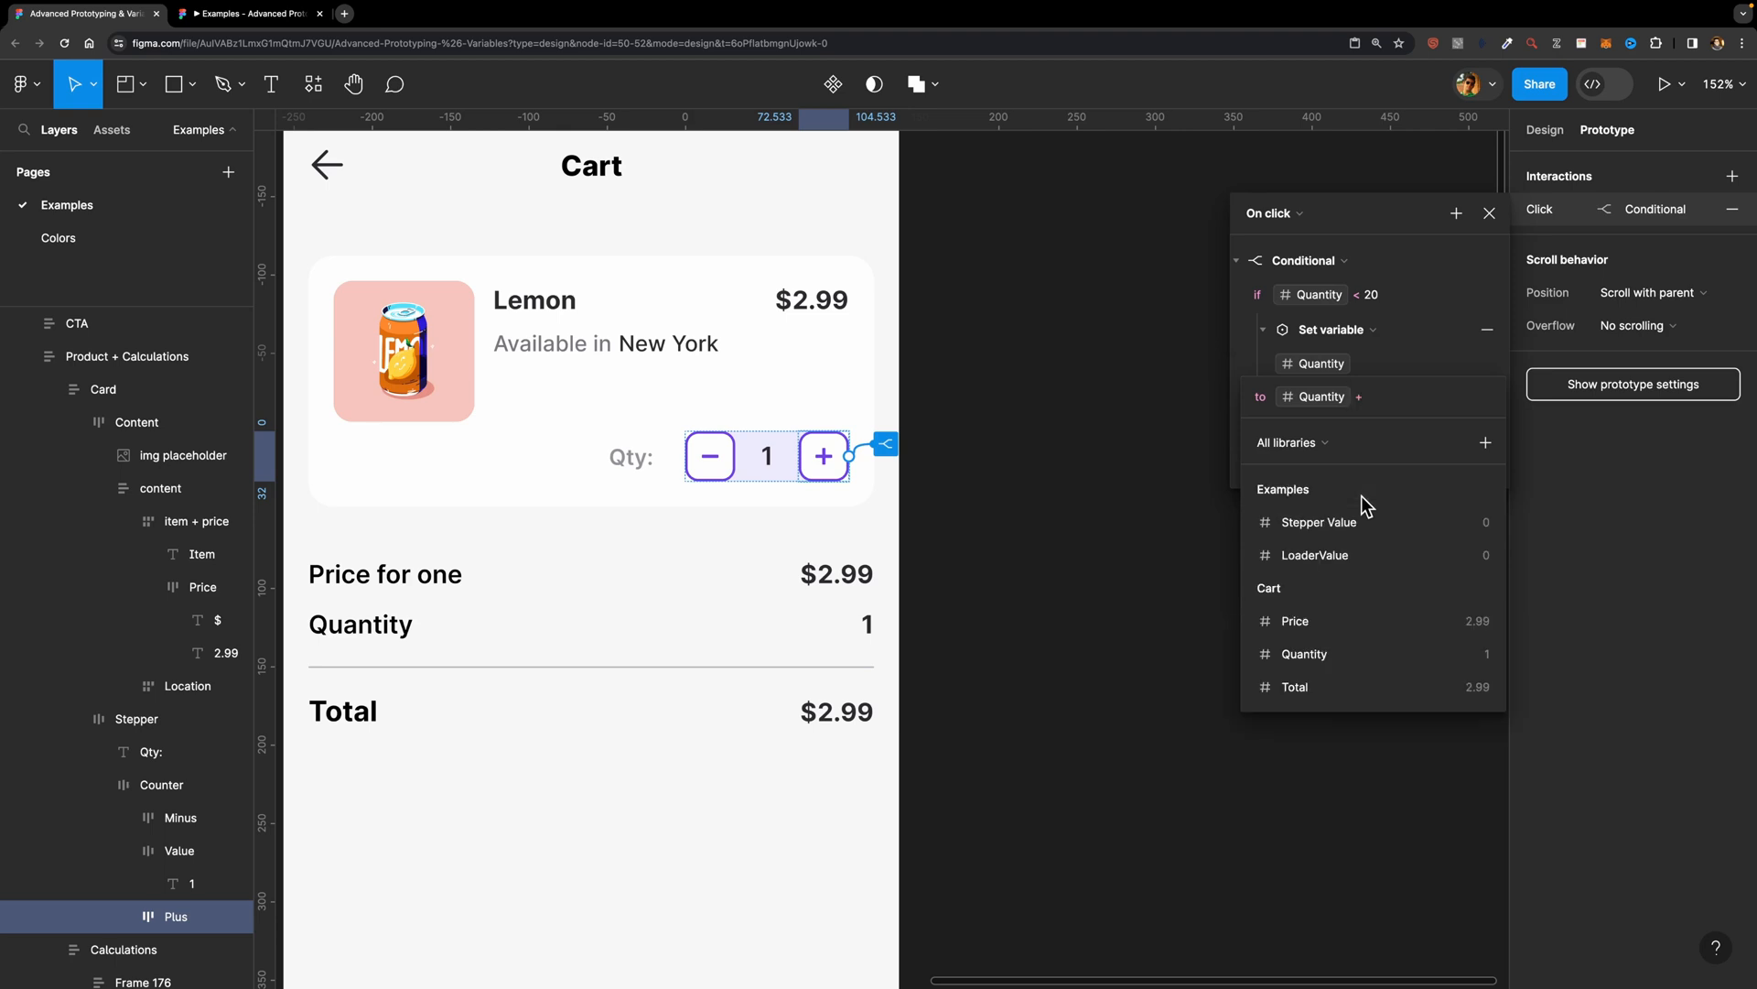
pyautogui.press('Escape')
pyautogui.press('Escape')
# Step: Preview the iPhone 14 & 15 Pro - 1 cart frame and test increasing the quantity with the plus button
pyautogui.scroll(-3, 1071, 482)
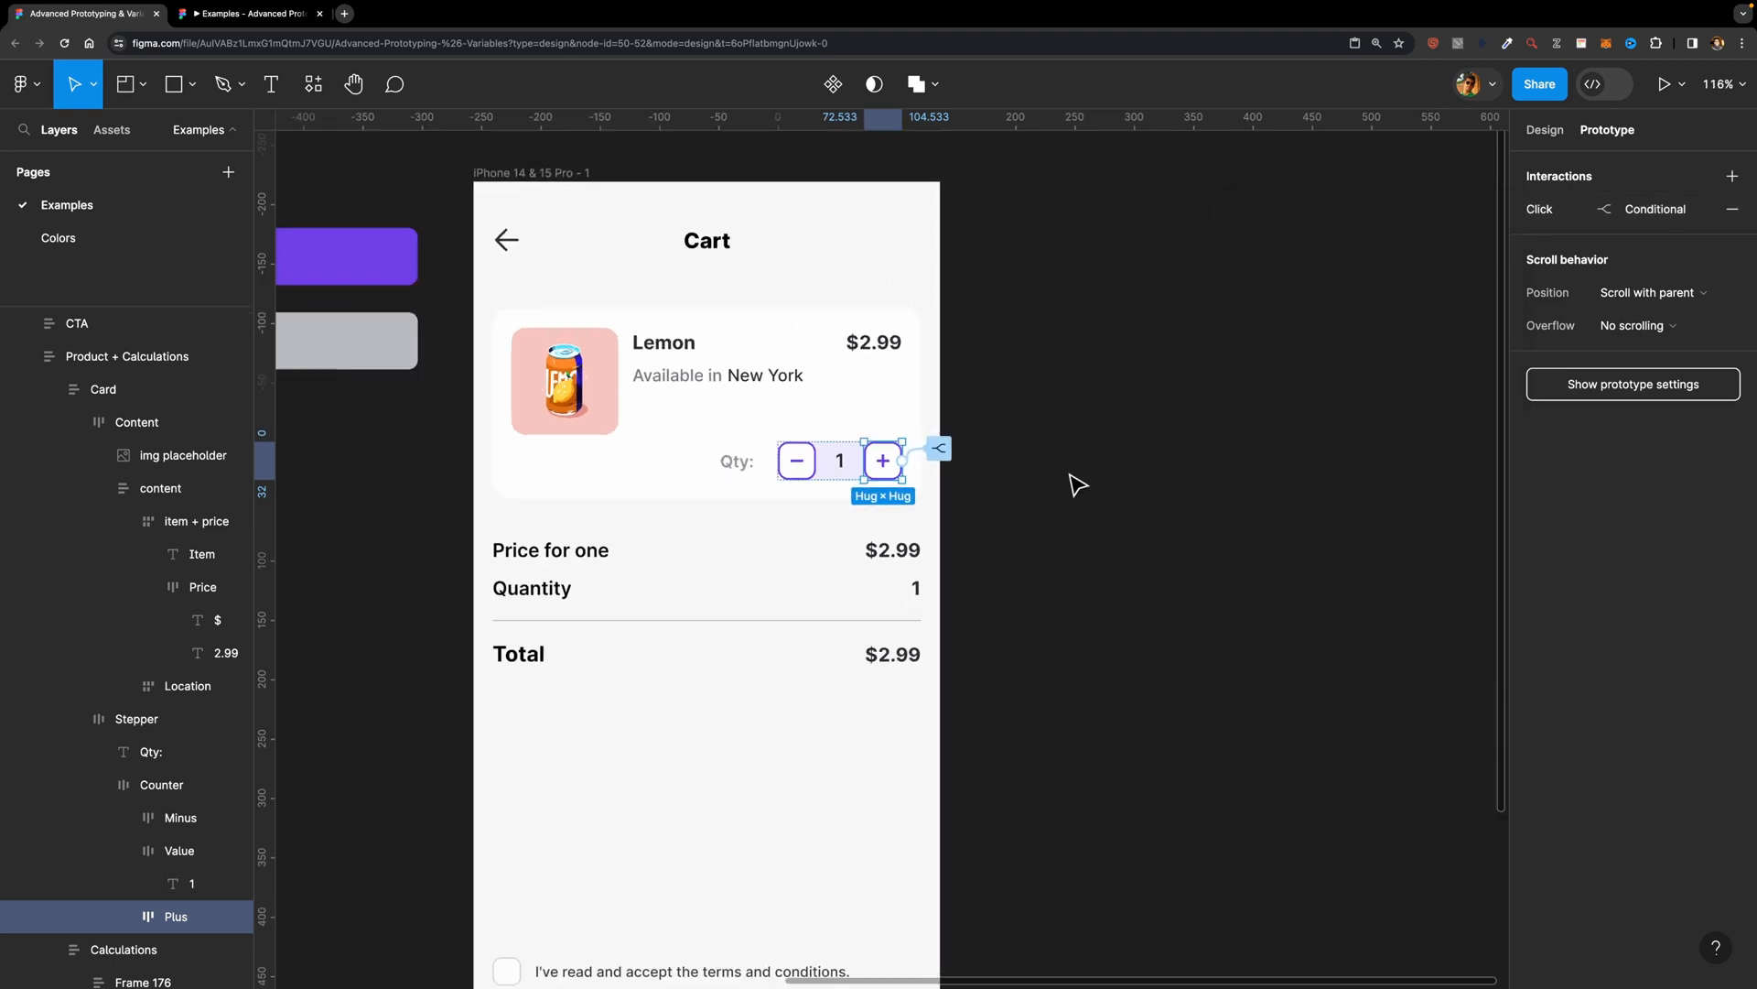
pyautogui.click(582, 177)
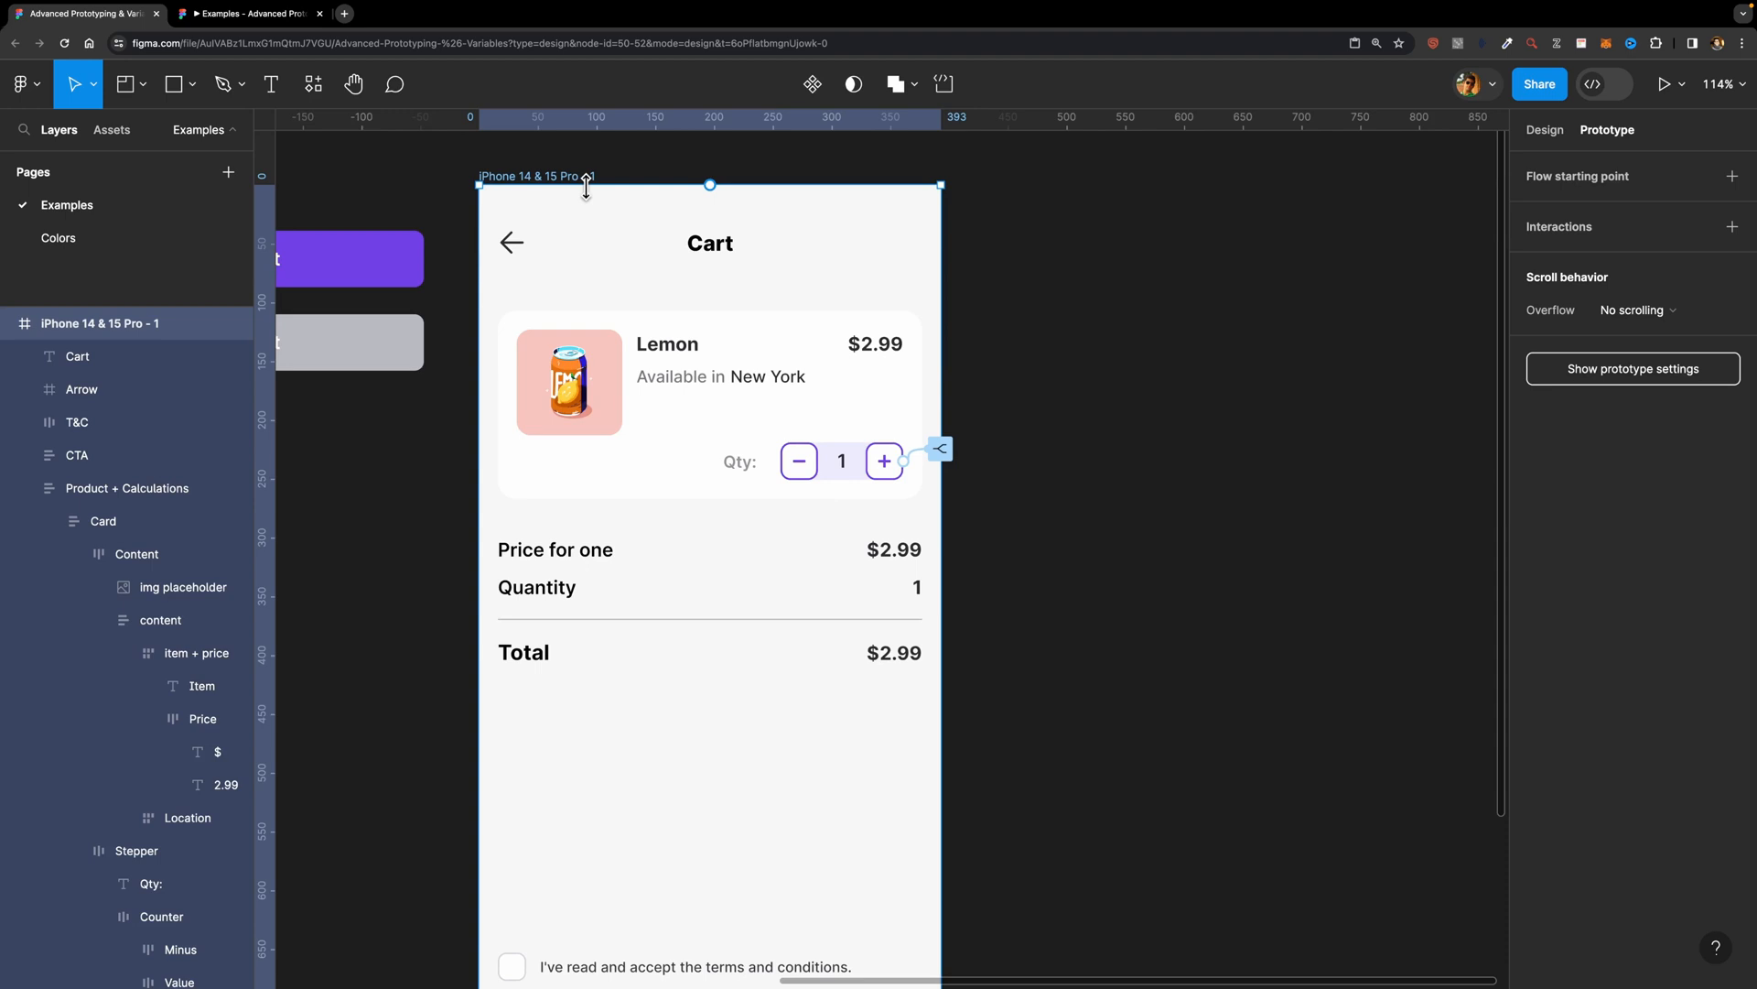
pyautogui.hotkey('shift', 'space')
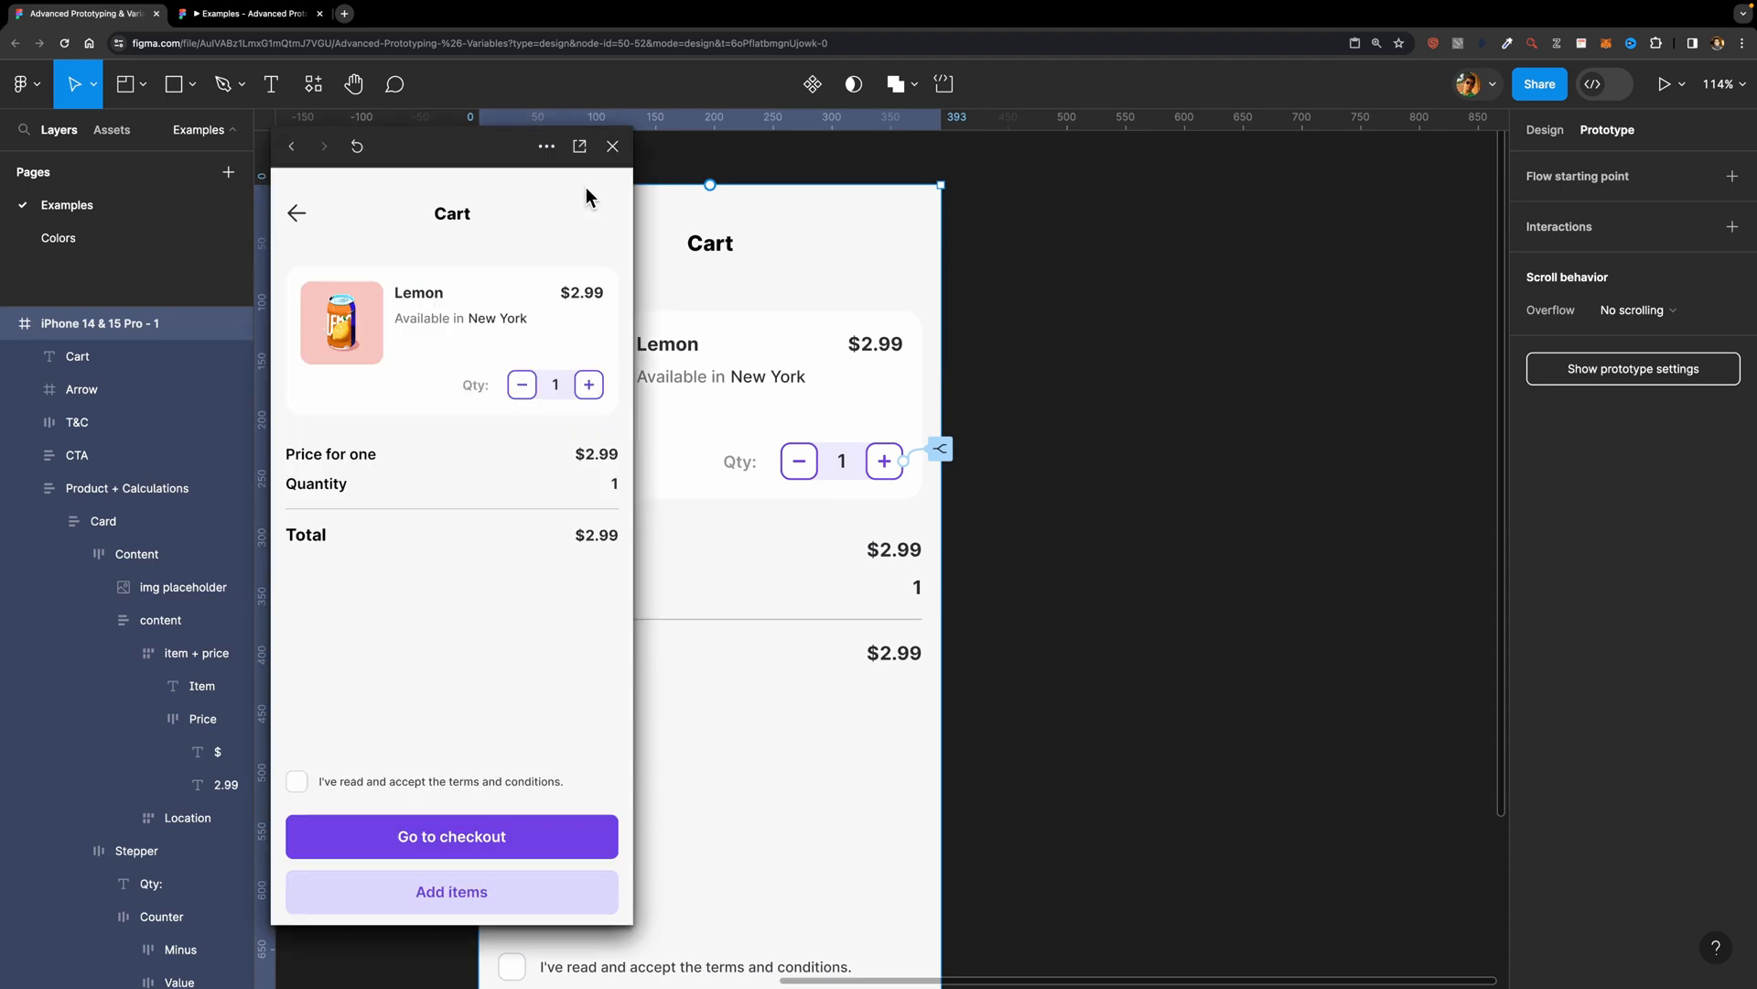
pyautogui.click(591, 386)
pyautogui.click(591, 387)
pyautogui.click(612, 147)
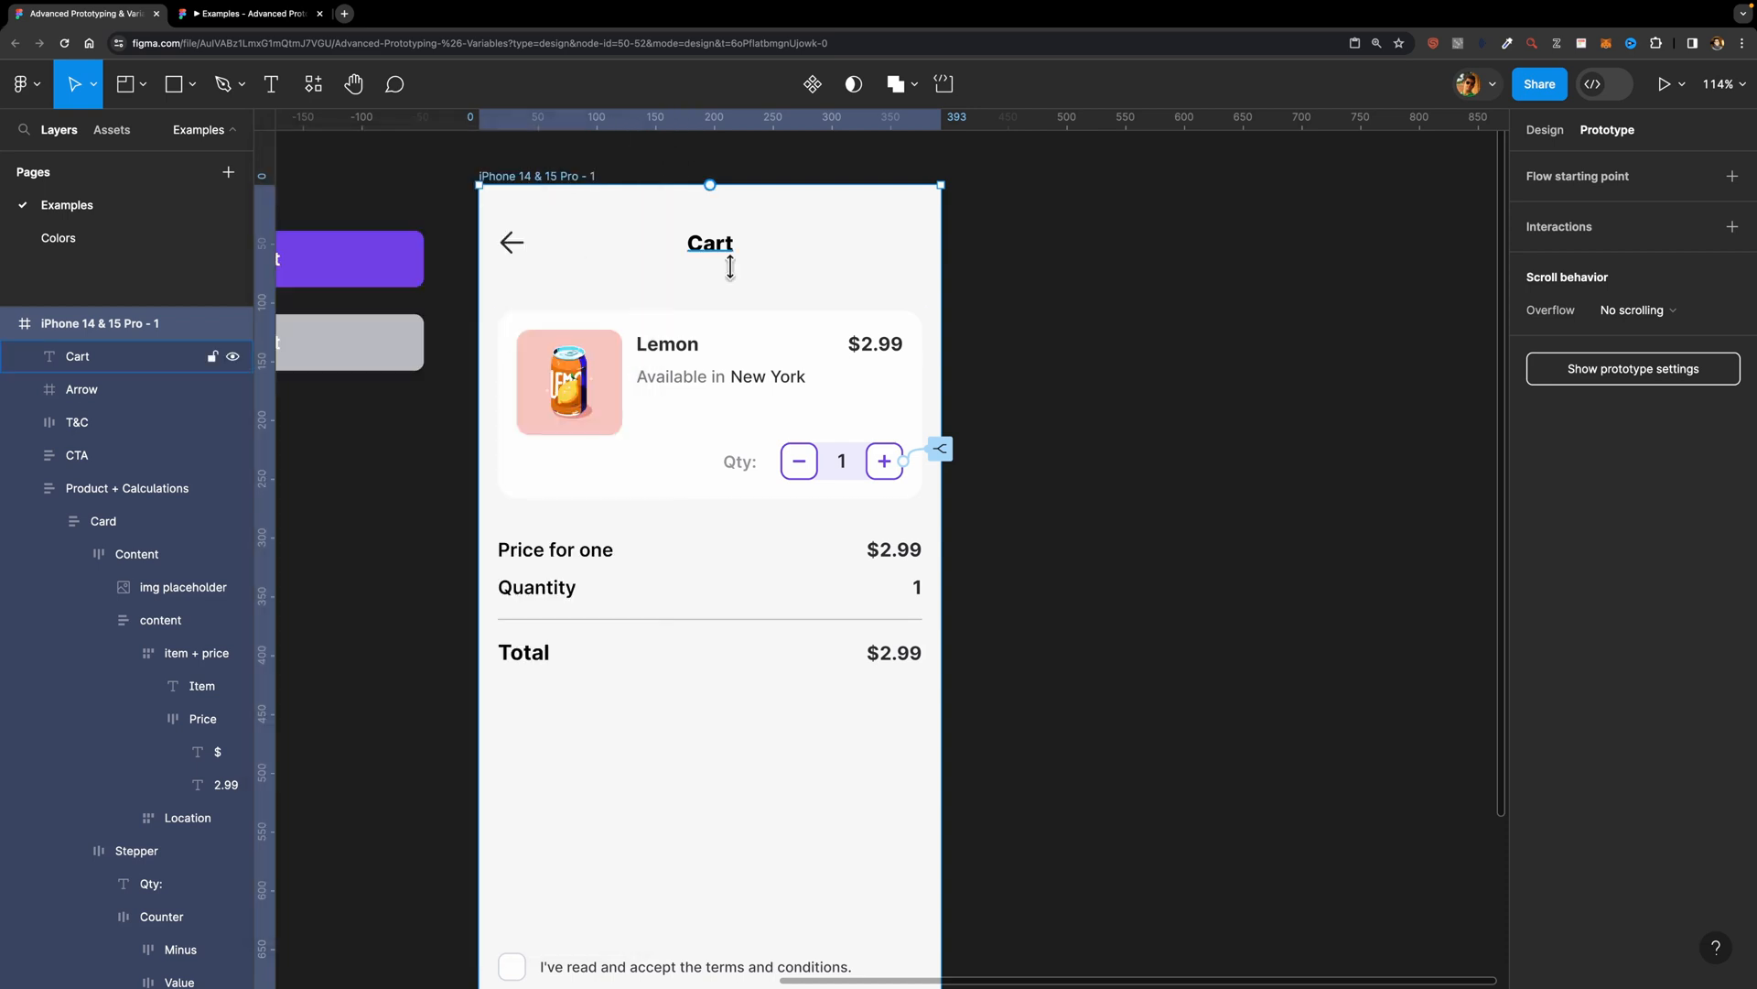
# Step: Add an on-click interaction with a Conditional action to the minus button in the cart's quantity counter
pyautogui.doubleClick(794, 467)
pyautogui.doubleClick(792, 469)
pyautogui.doubleClick(791, 468)
pyautogui.doubleClick(804, 464)
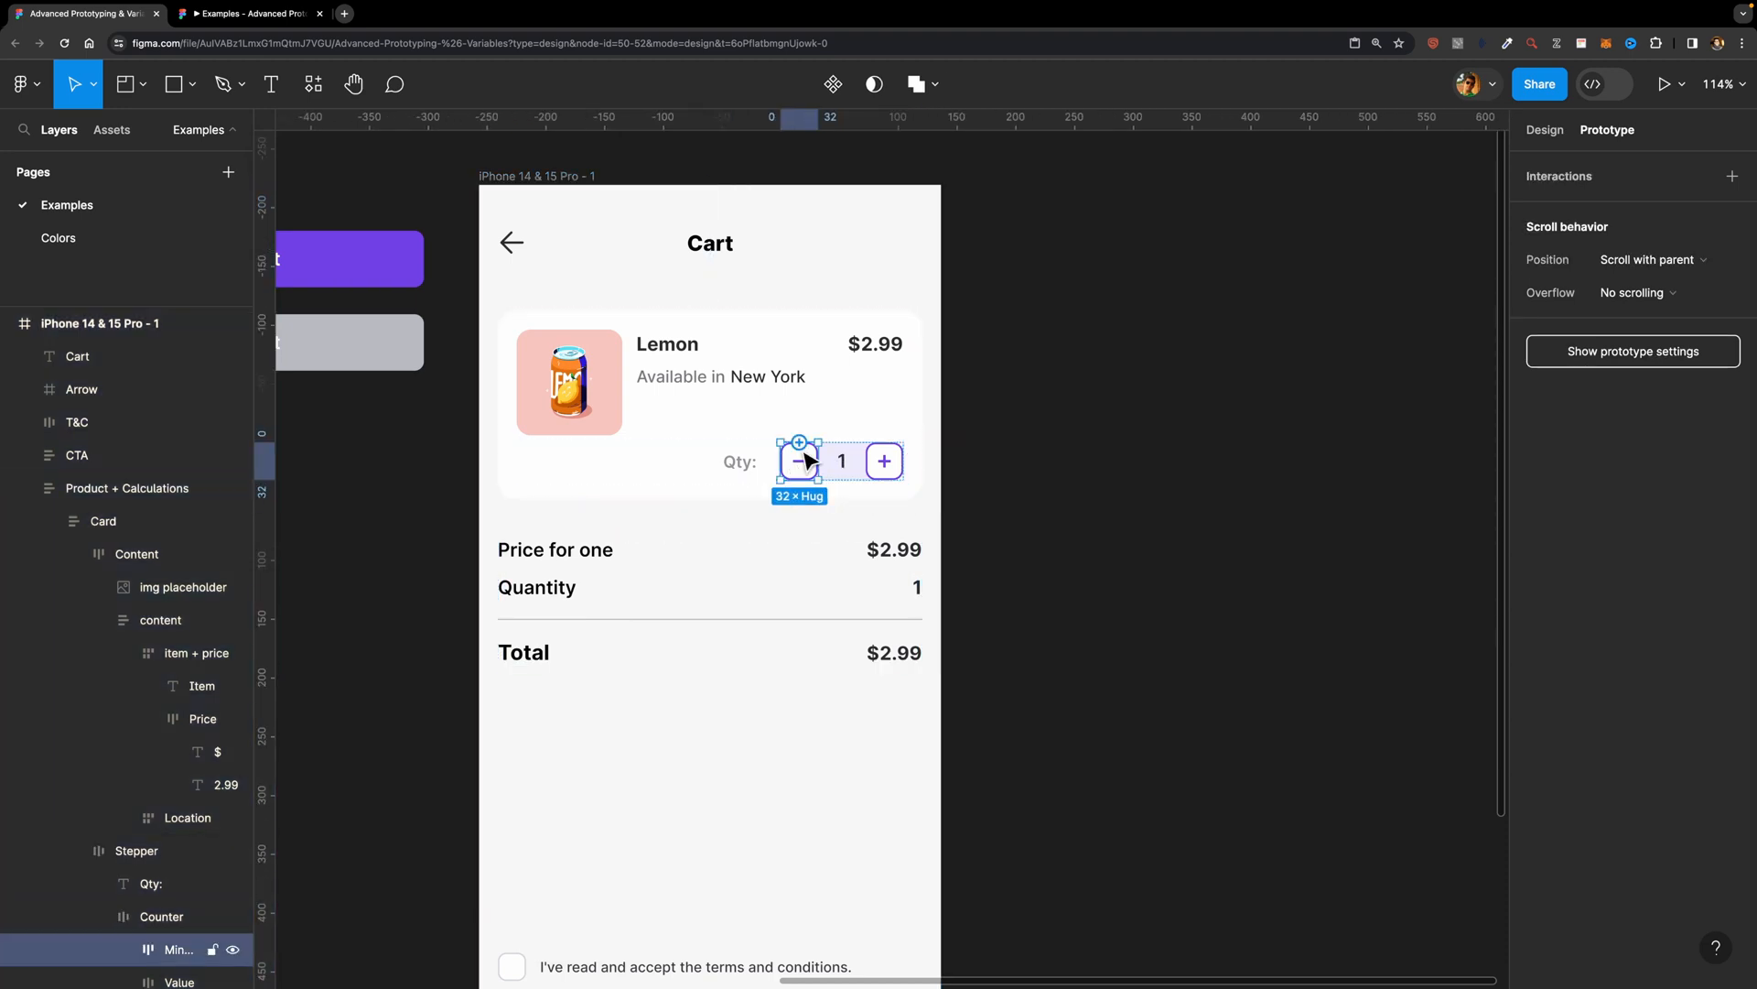
pyautogui.click(1732, 176)
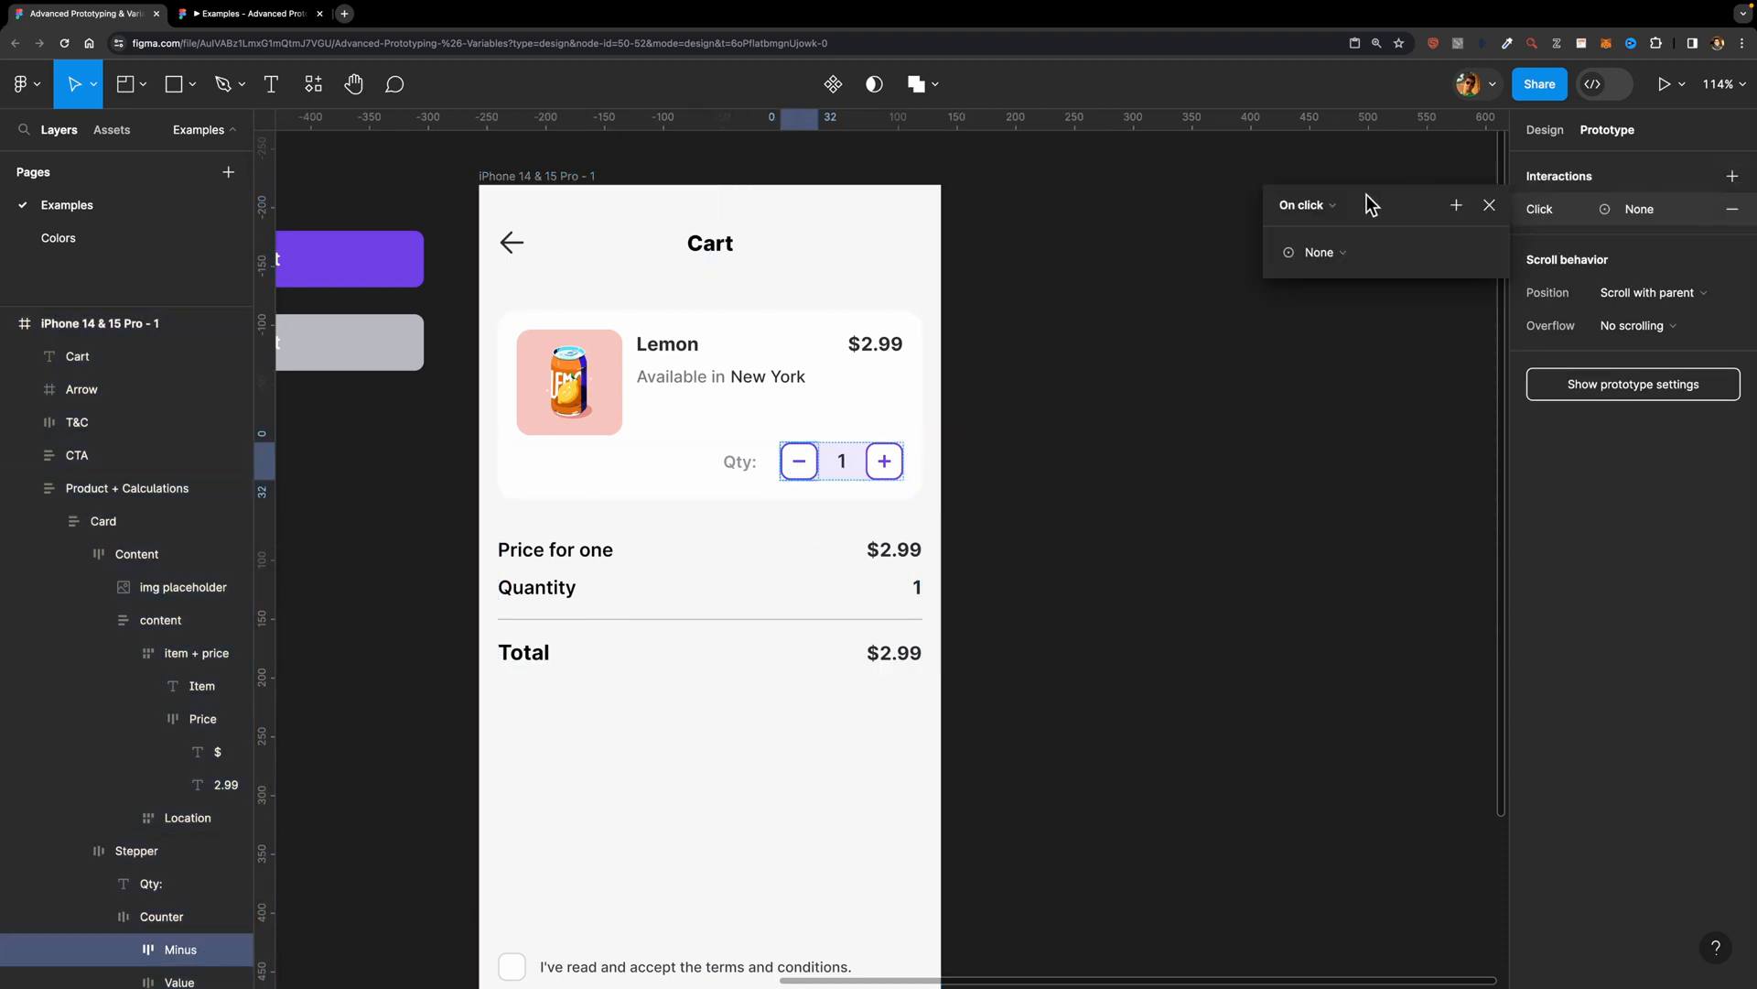
pyautogui.click(1455, 207)
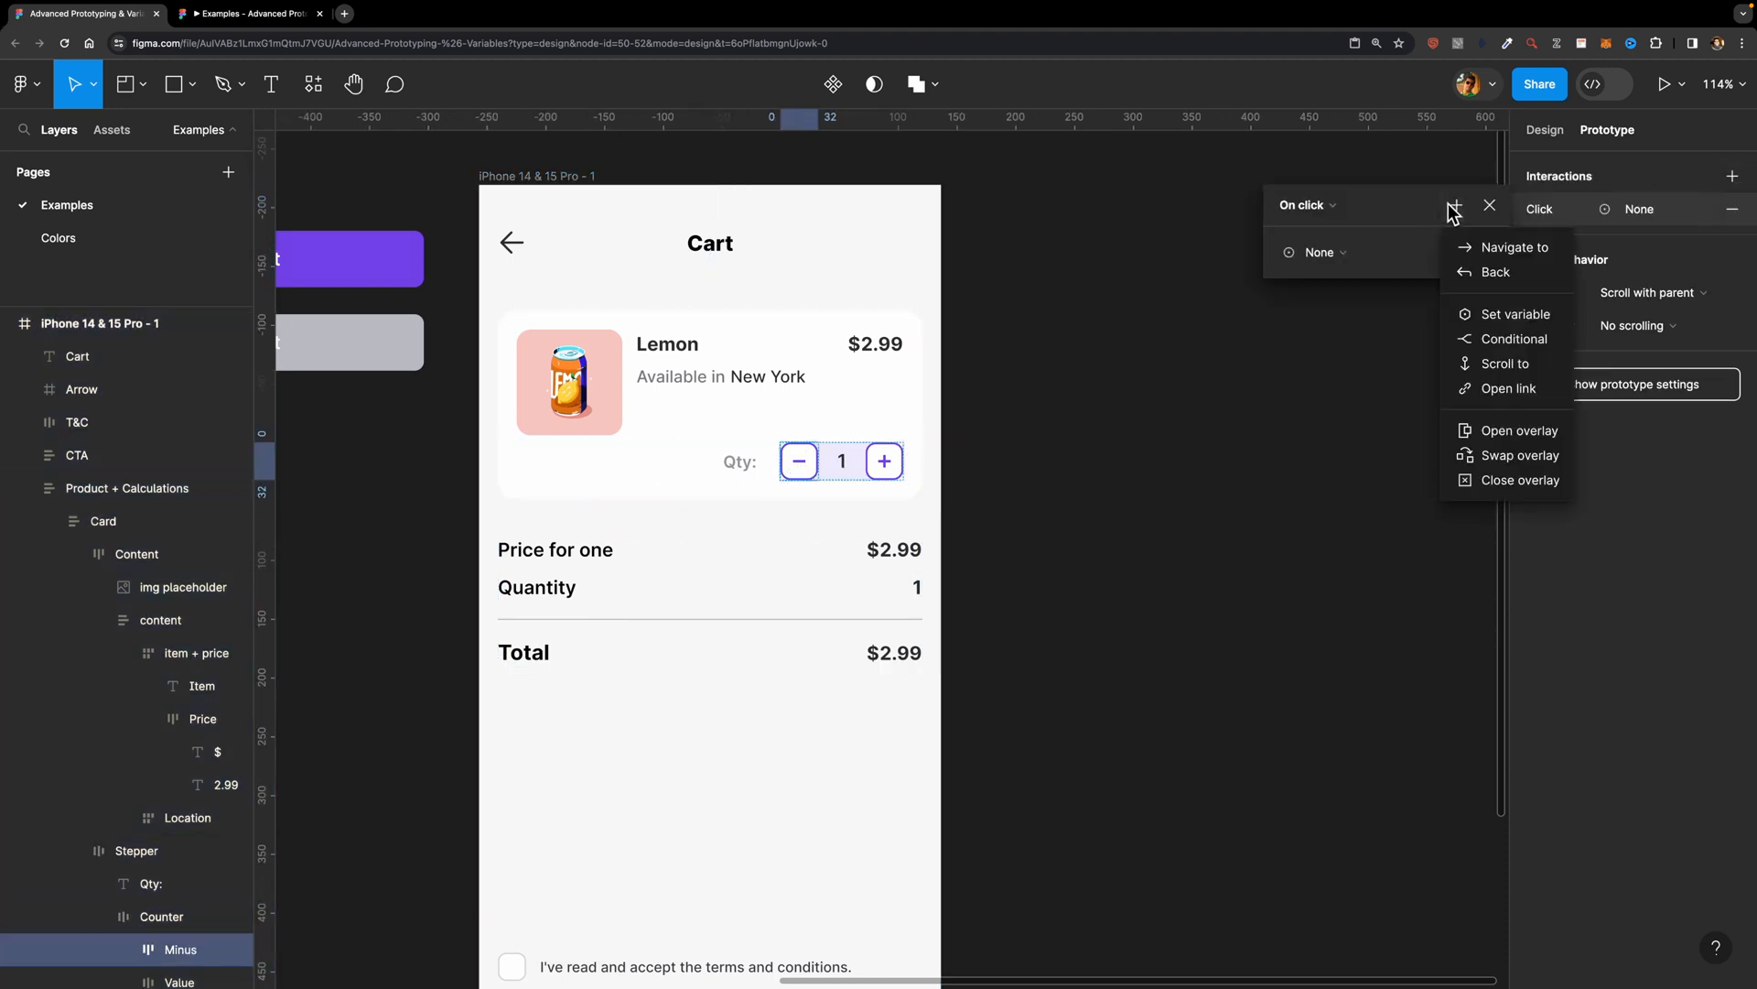
pyautogui.click(1505, 337)
# Step: Set the minus button's if condition to Quantity != 0
pyautogui.click(1331, 289)
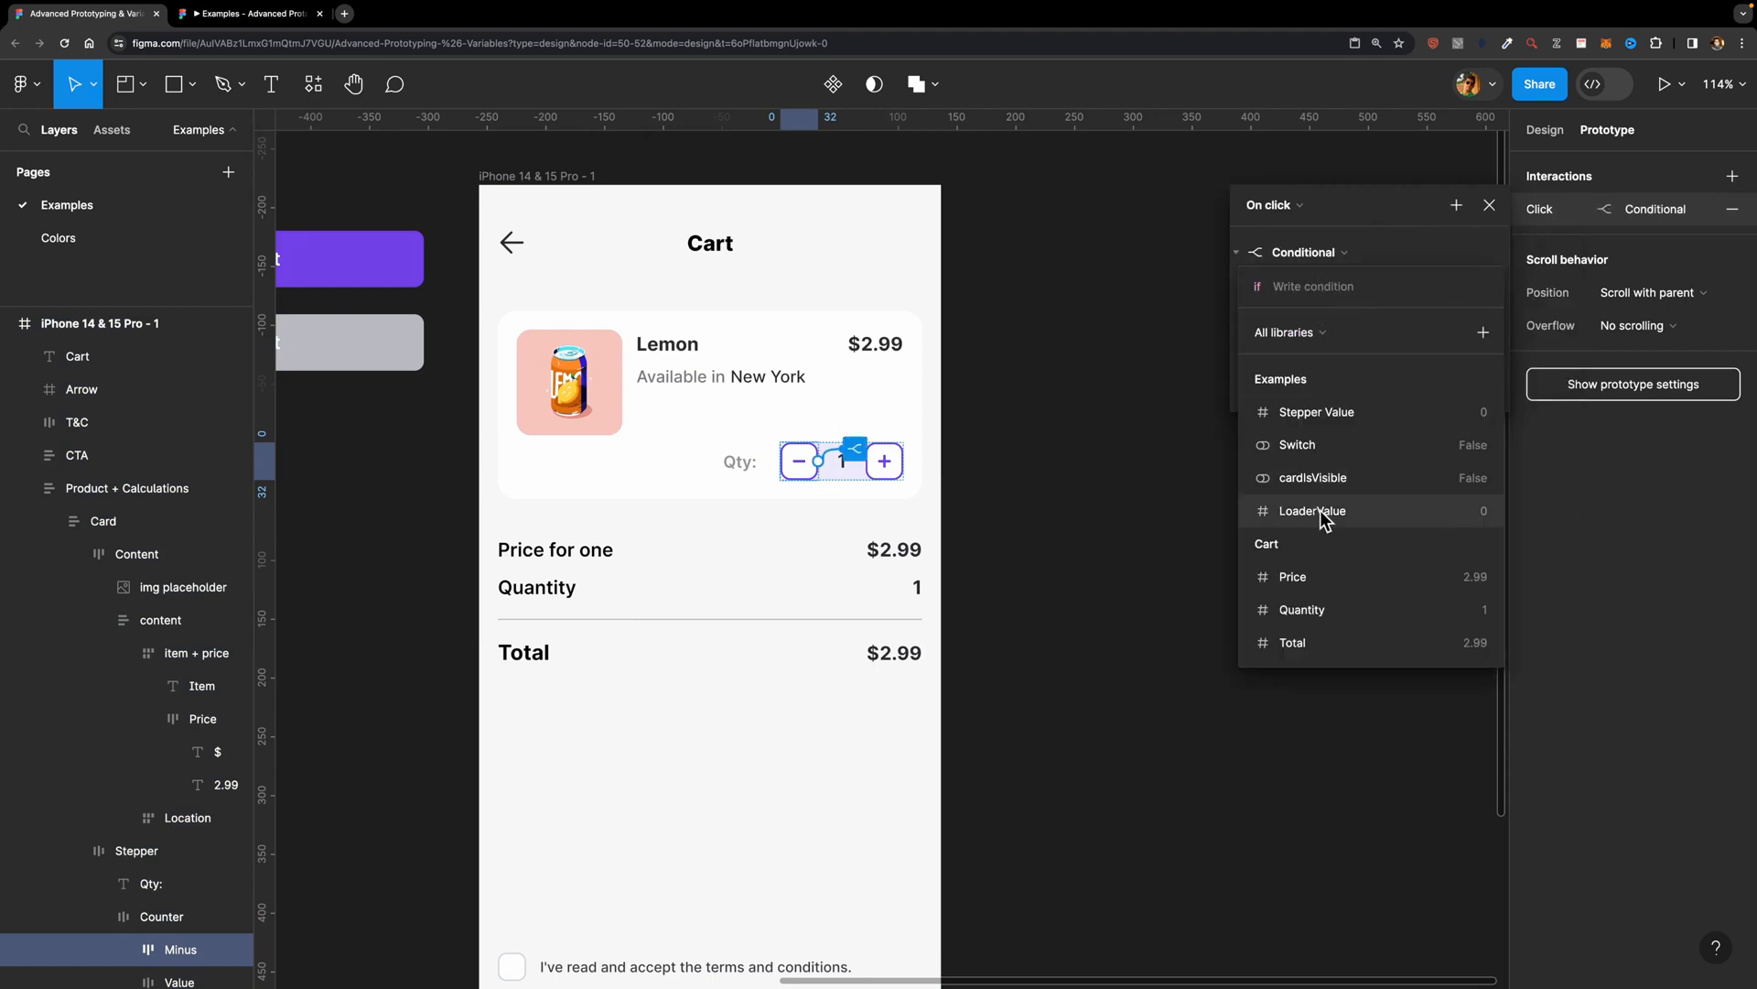
pyautogui.click(1326, 600)
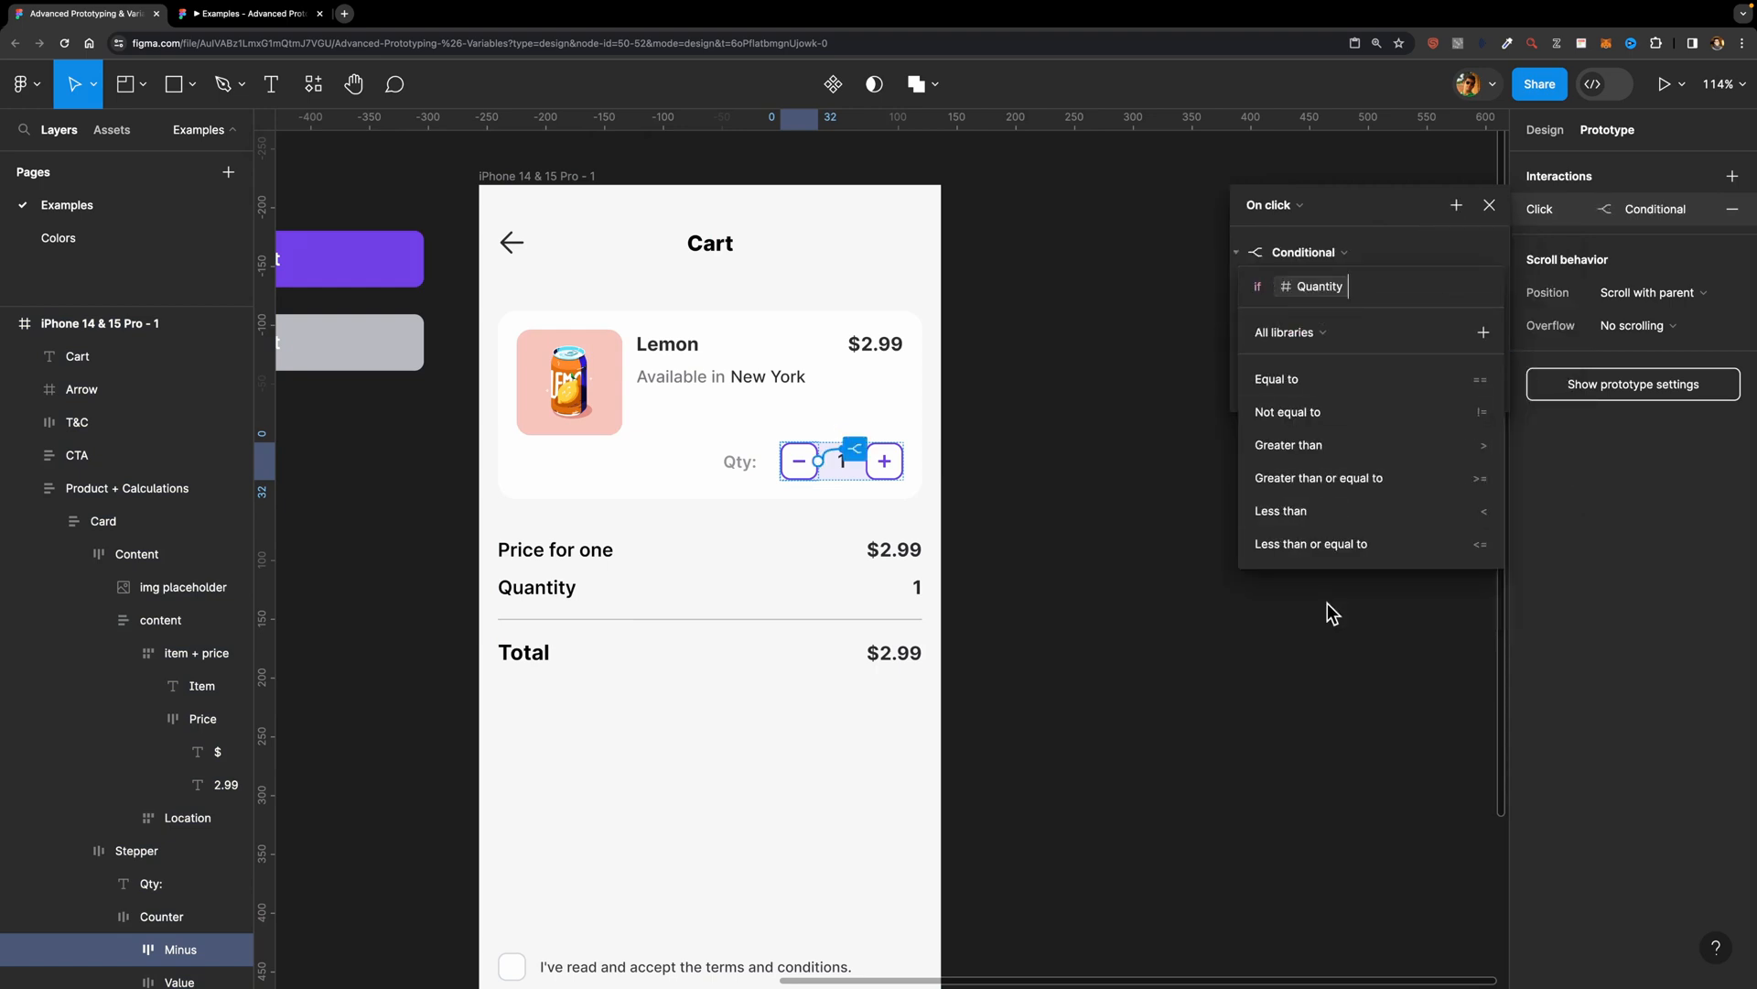
pyautogui.click(1377, 414)
pyautogui.write('0')
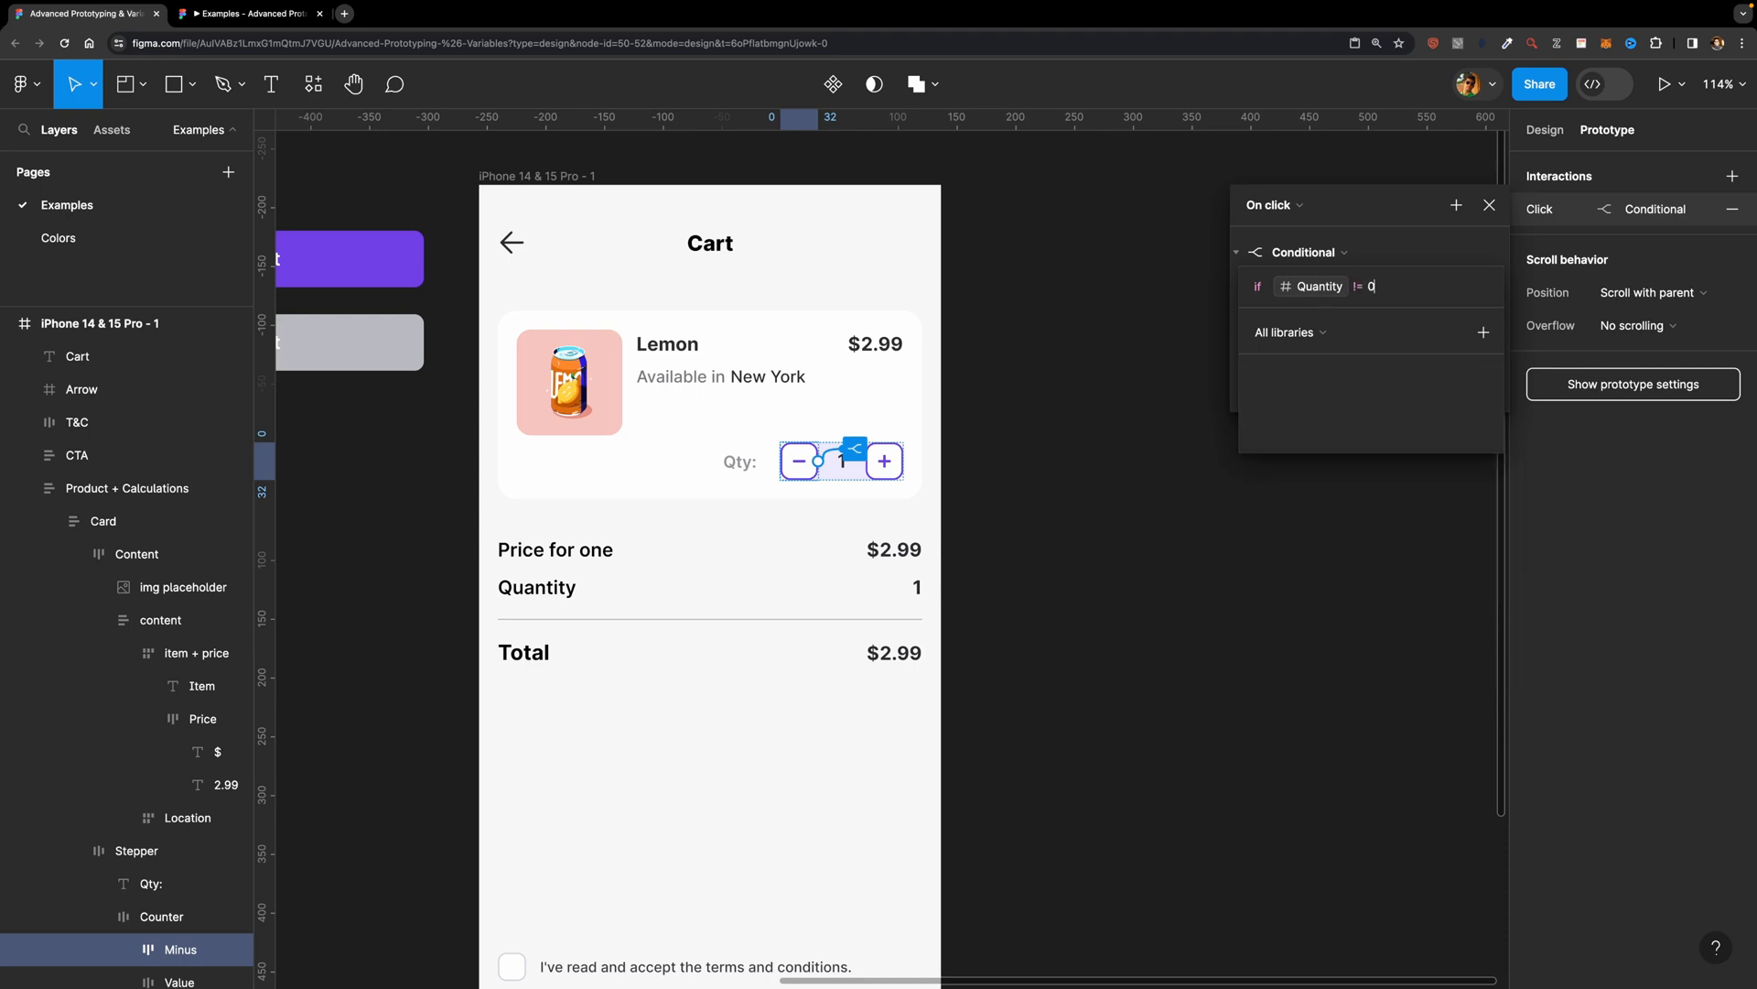
pyautogui.press('Return')
# Step: Under the minus button's condition, add a Set variable action setting Quantity to Quantity - 1
pyautogui.click(1309, 322)
pyautogui.click(1318, 426)
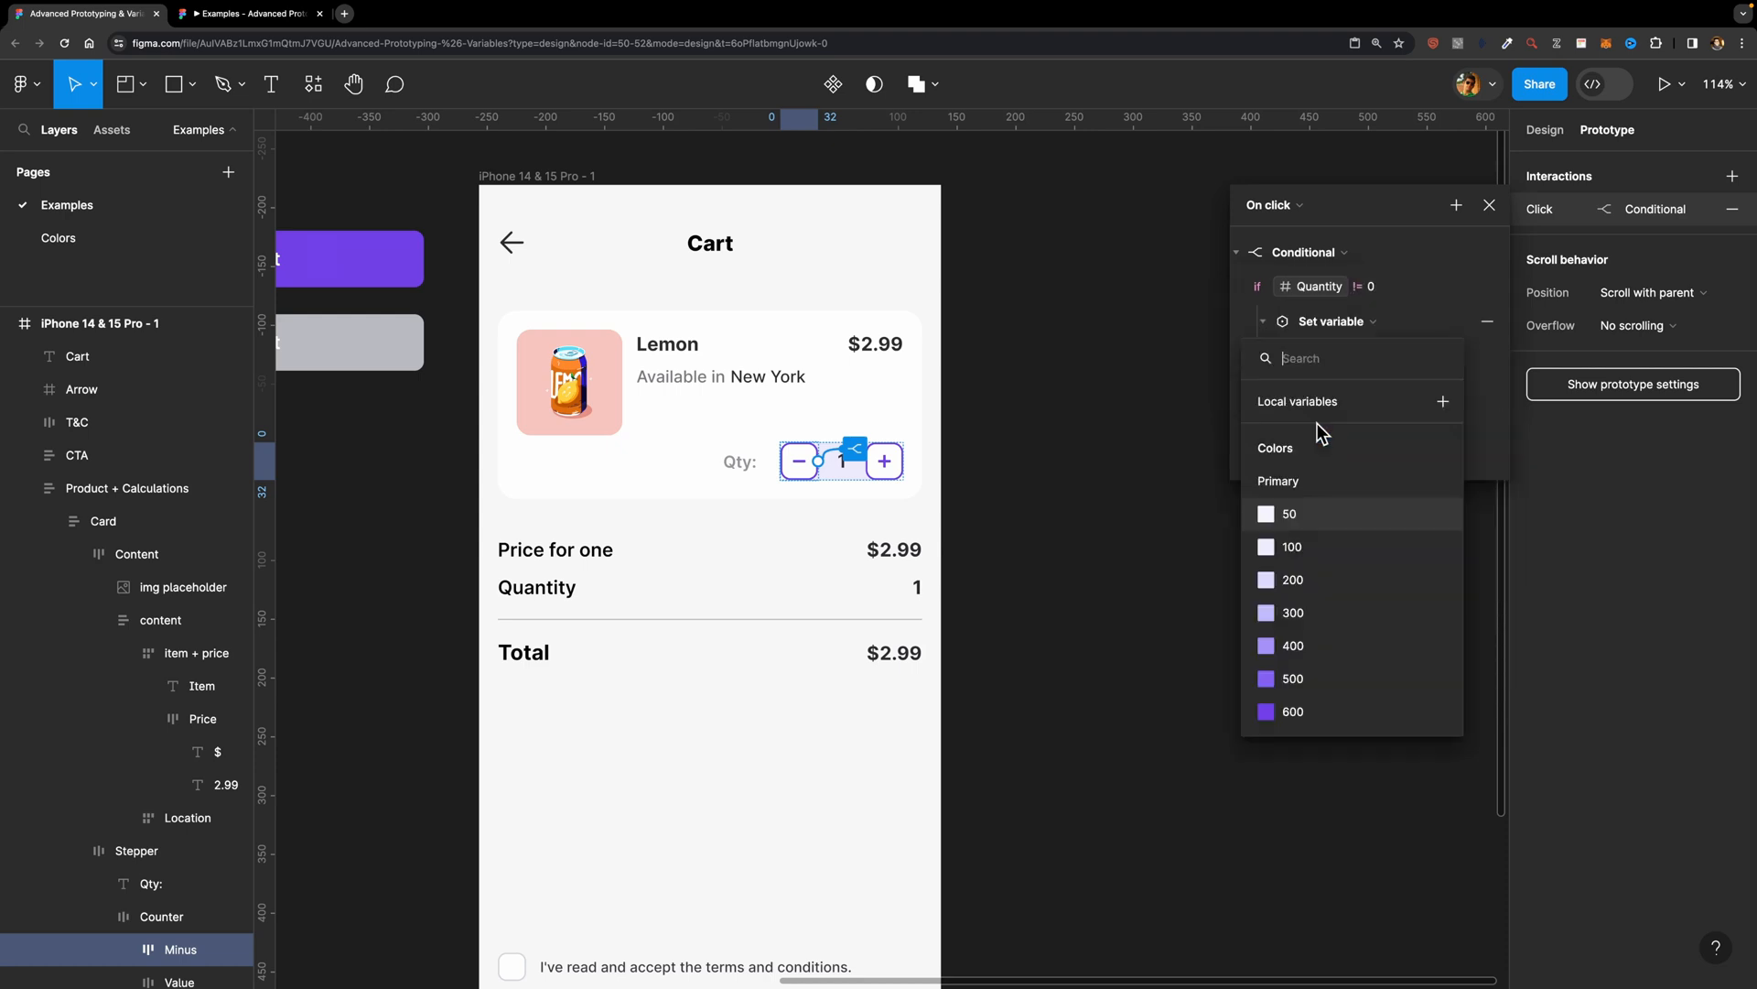
pyautogui.scroll(-5, 1313, 579)
pyautogui.click(1318, 677)
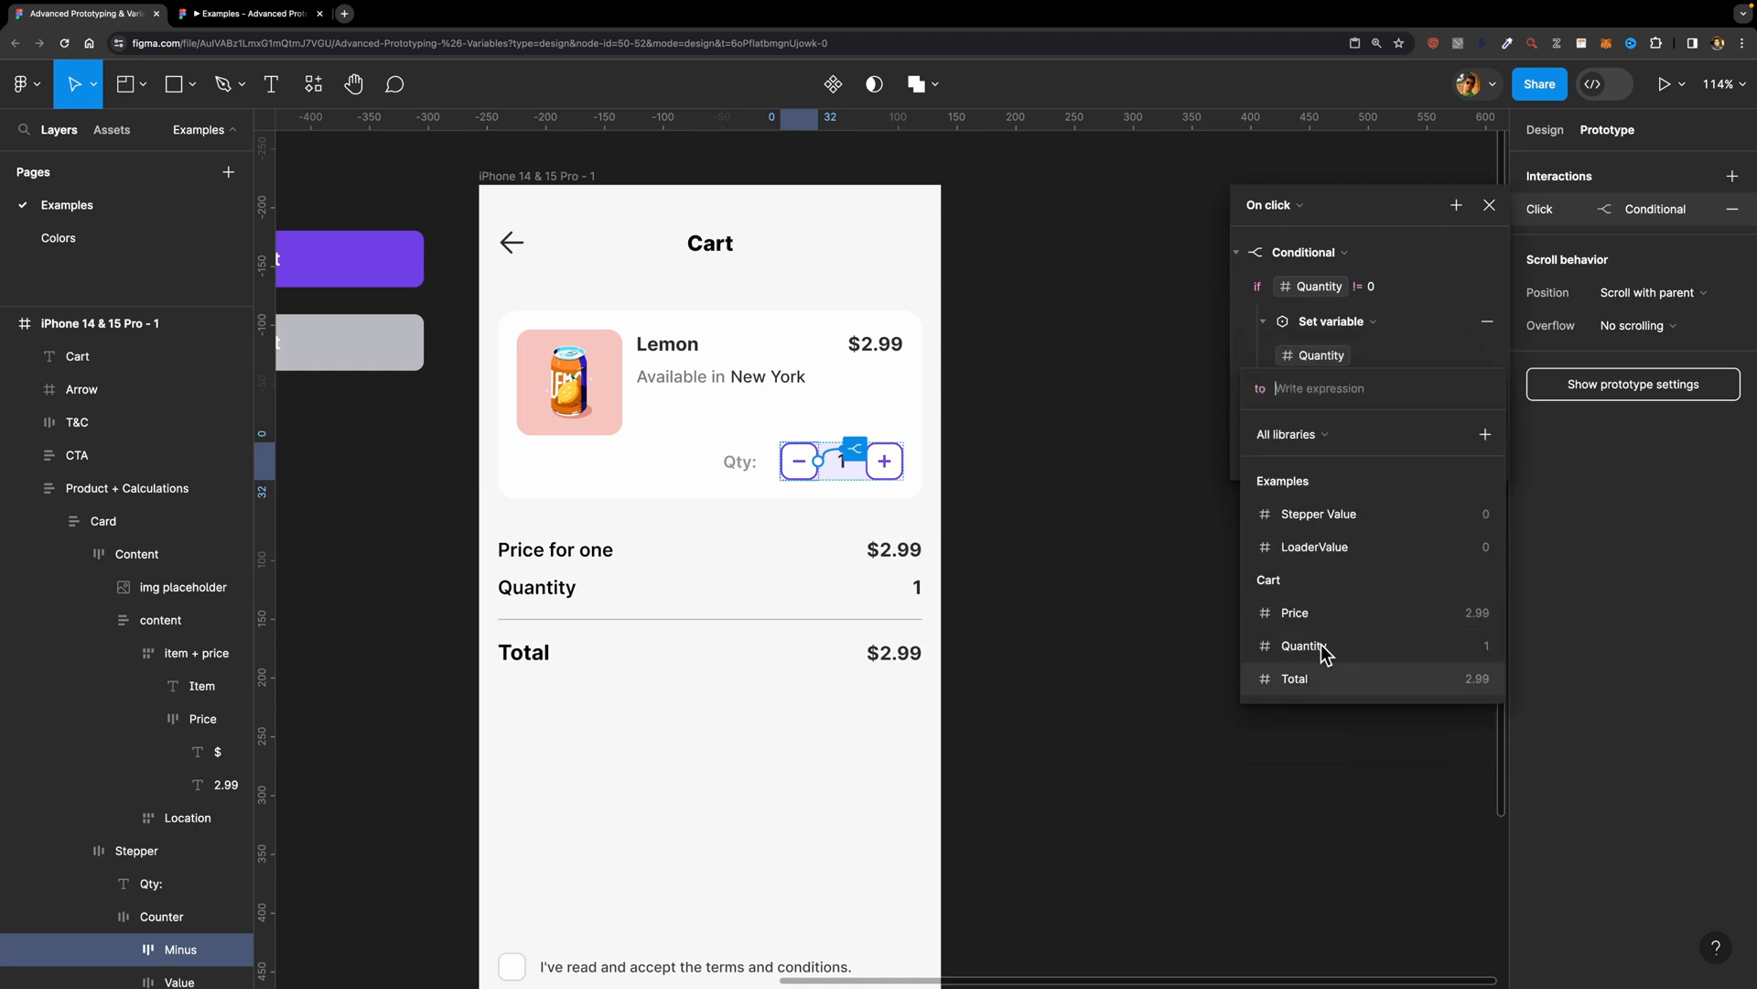
pyautogui.click(1342, 644)
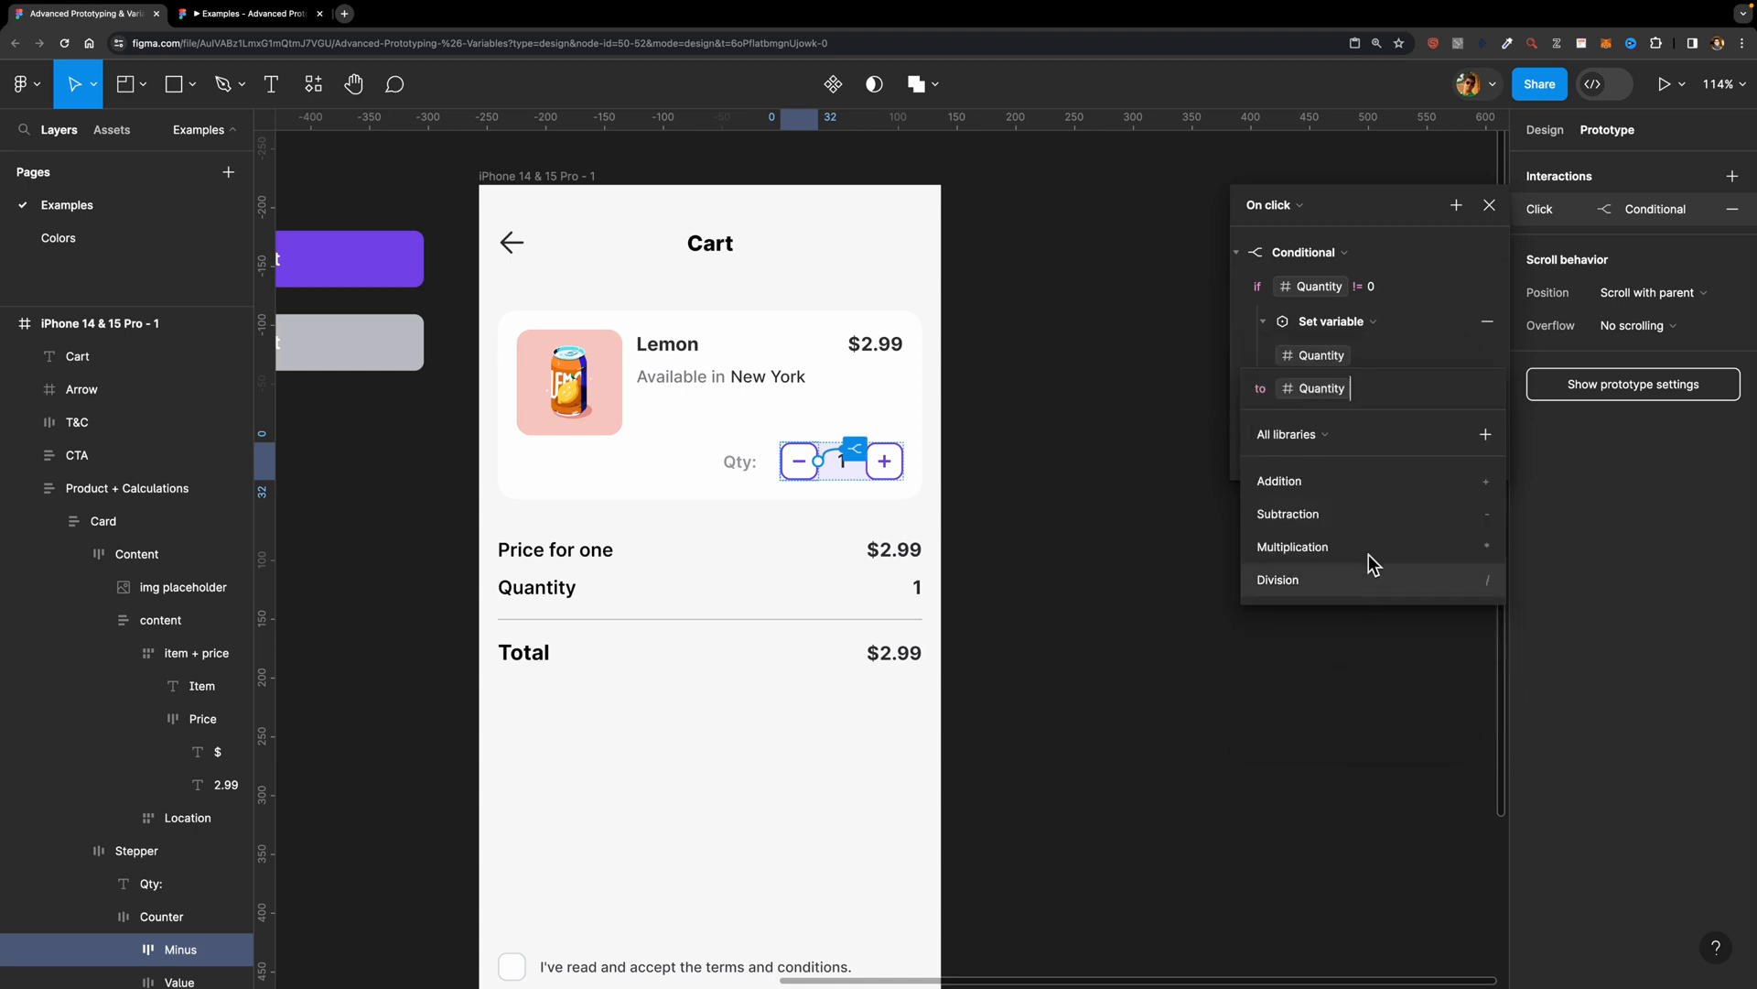
pyautogui.write('- ')
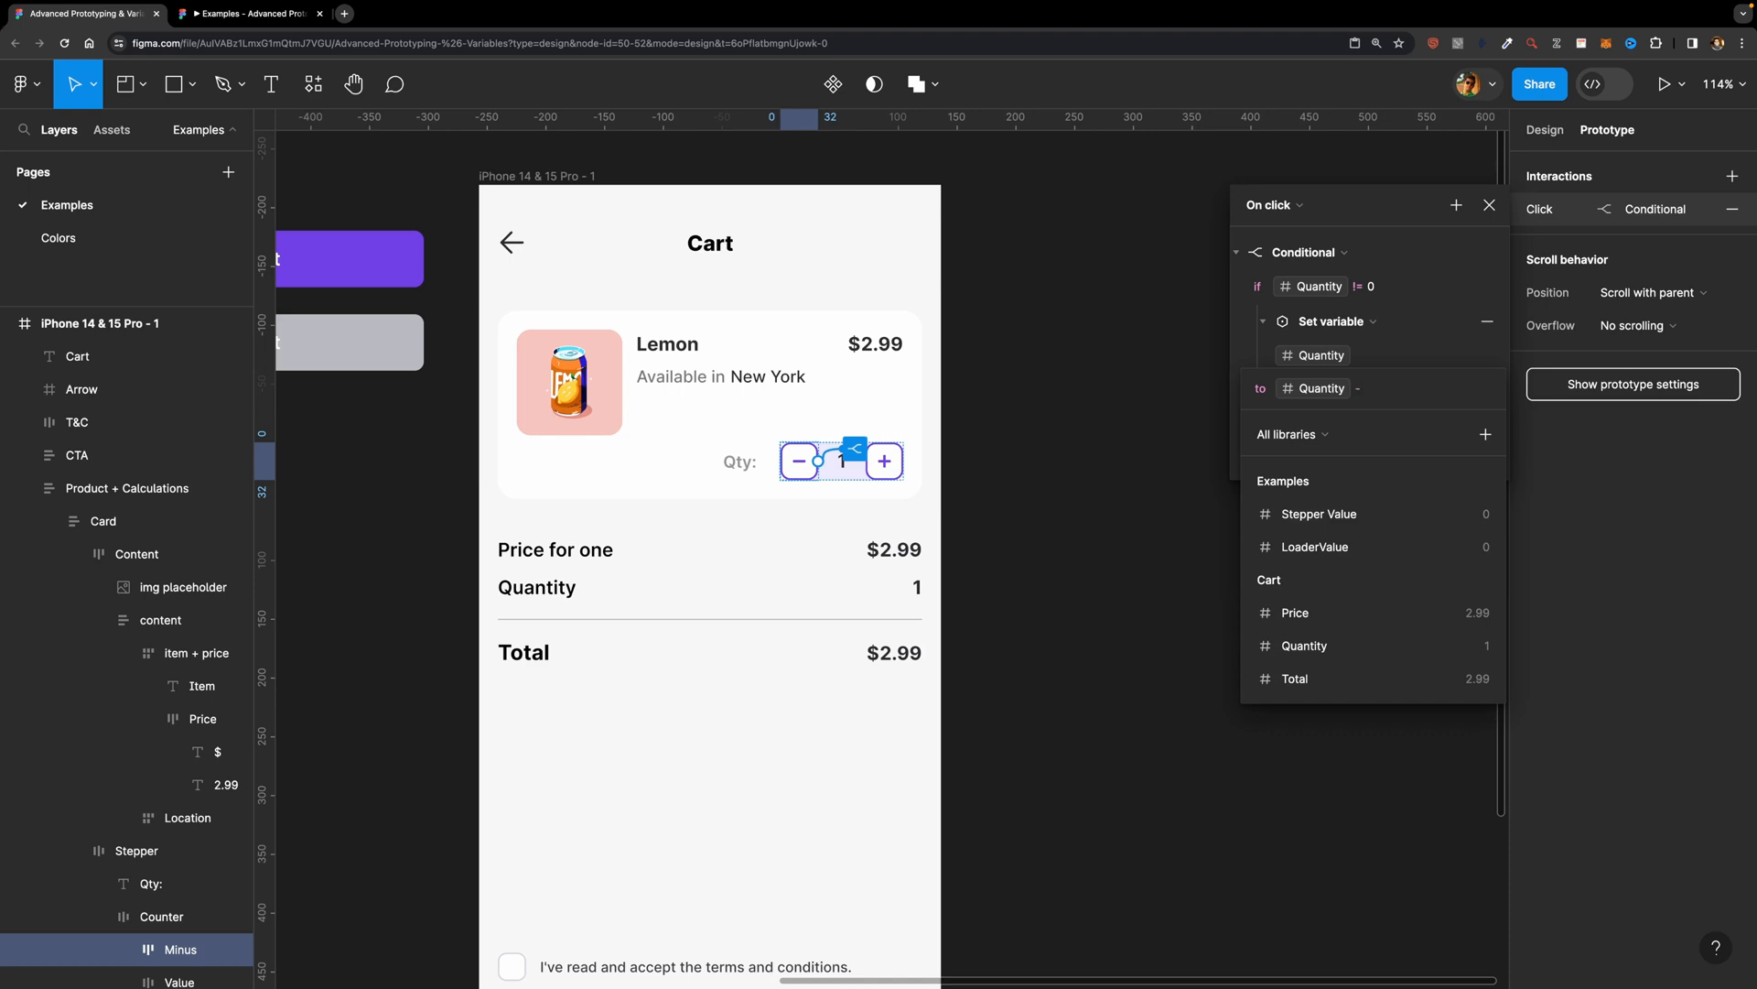
pyautogui.write('1')
pyautogui.press('Return')
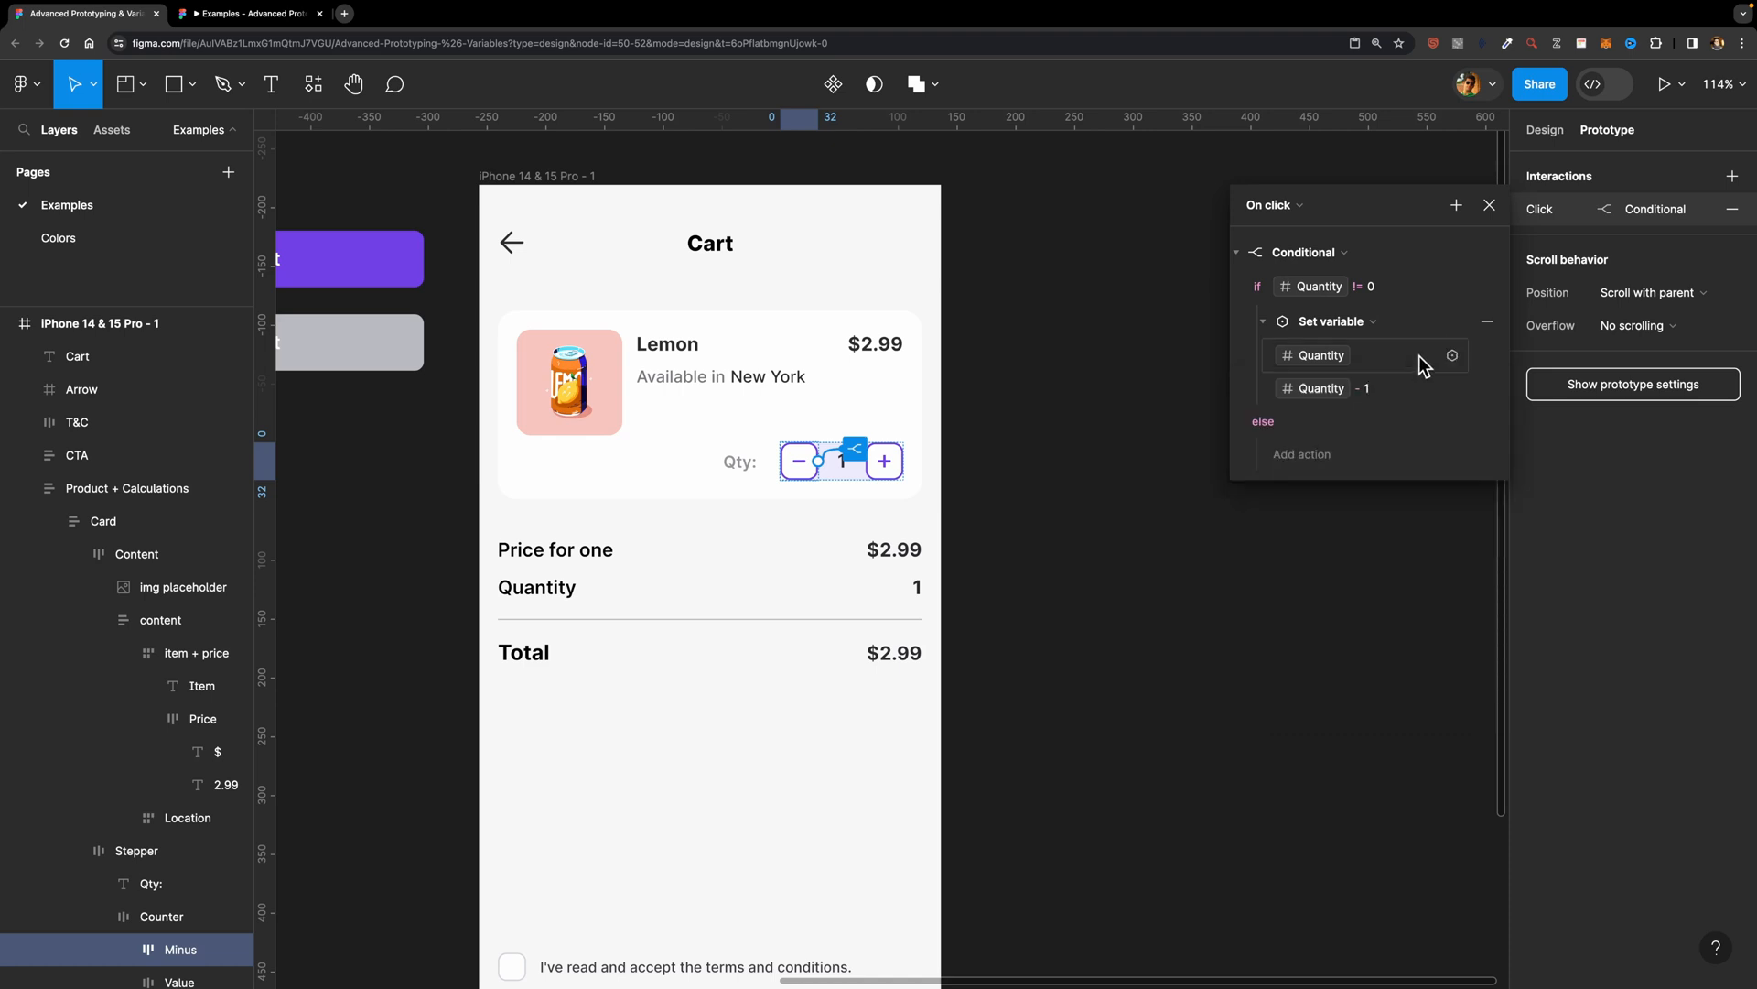
pyautogui.click(1489, 204)
# Step: Preview the cart frame and test changing the quantity with the counter's minus and plus buttons
pyautogui.click(549, 176)
pyautogui.hotkey('shift', 'space')
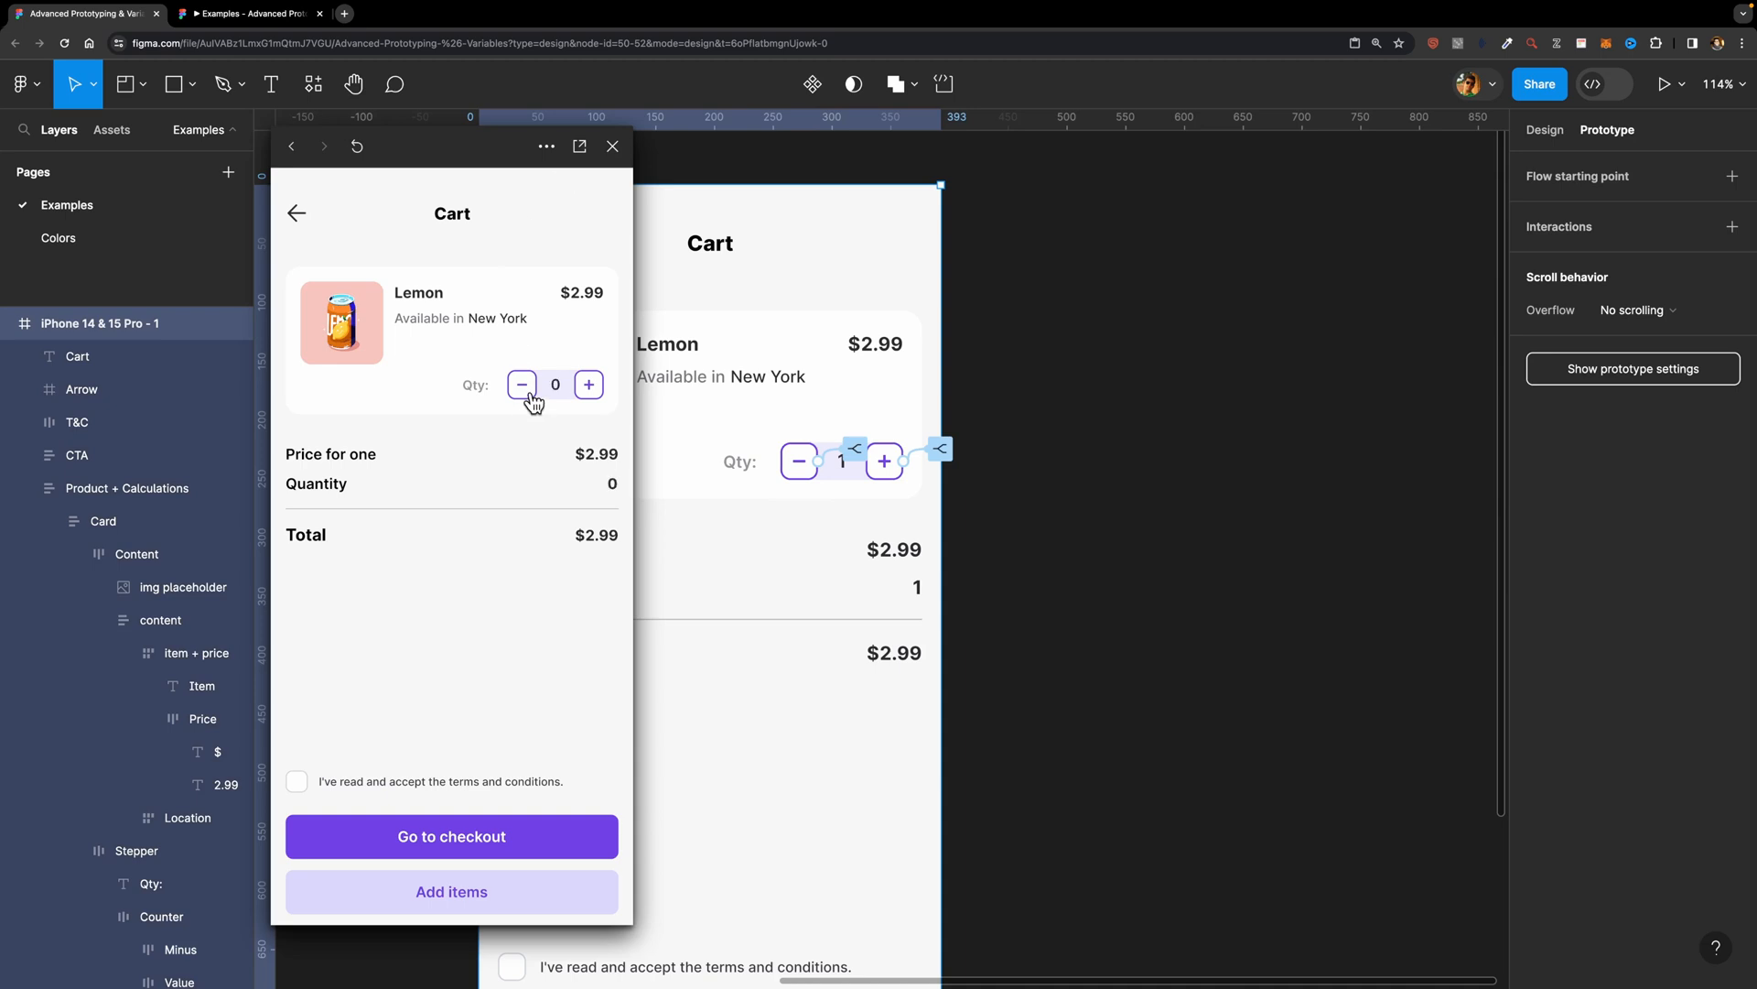
pyautogui.click(588, 386)
pyautogui.click(601, 389)
pyautogui.click(601, 388)
pyautogui.click(600, 388)
pyautogui.click(601, 388)
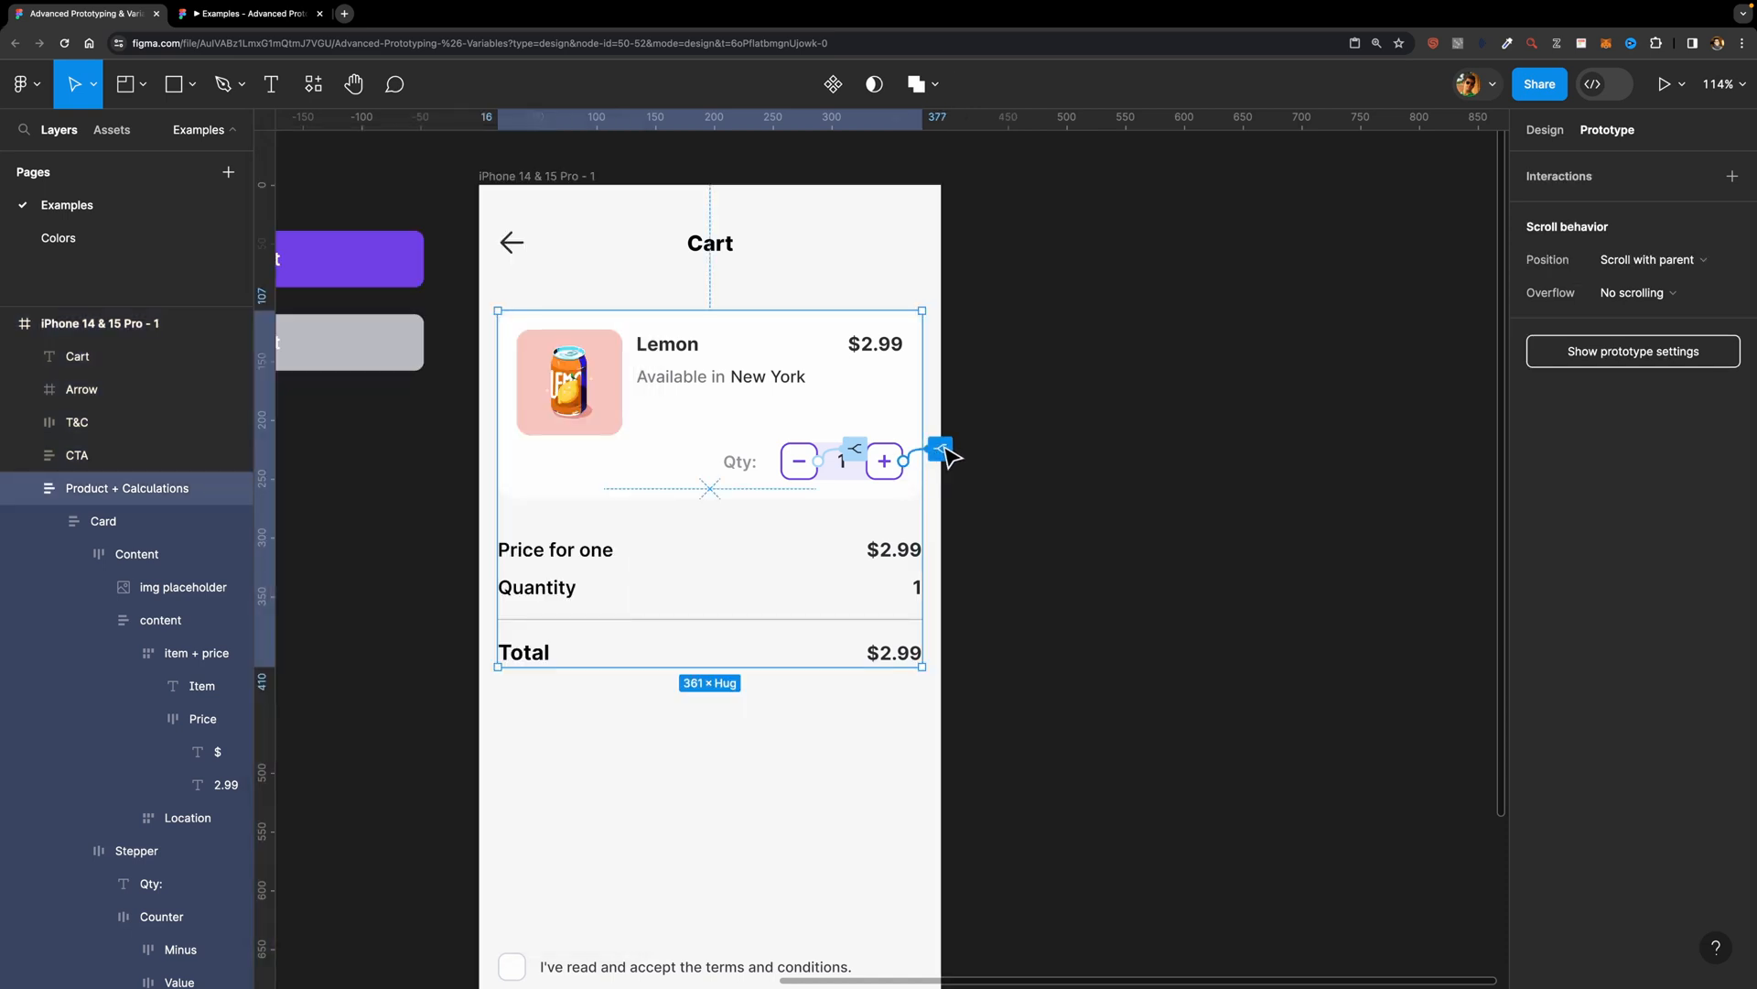
# Step: Add a Set variable action after the plus button's conditional, setting Total to Quantity * Price
pyautogui.click(941, 450)
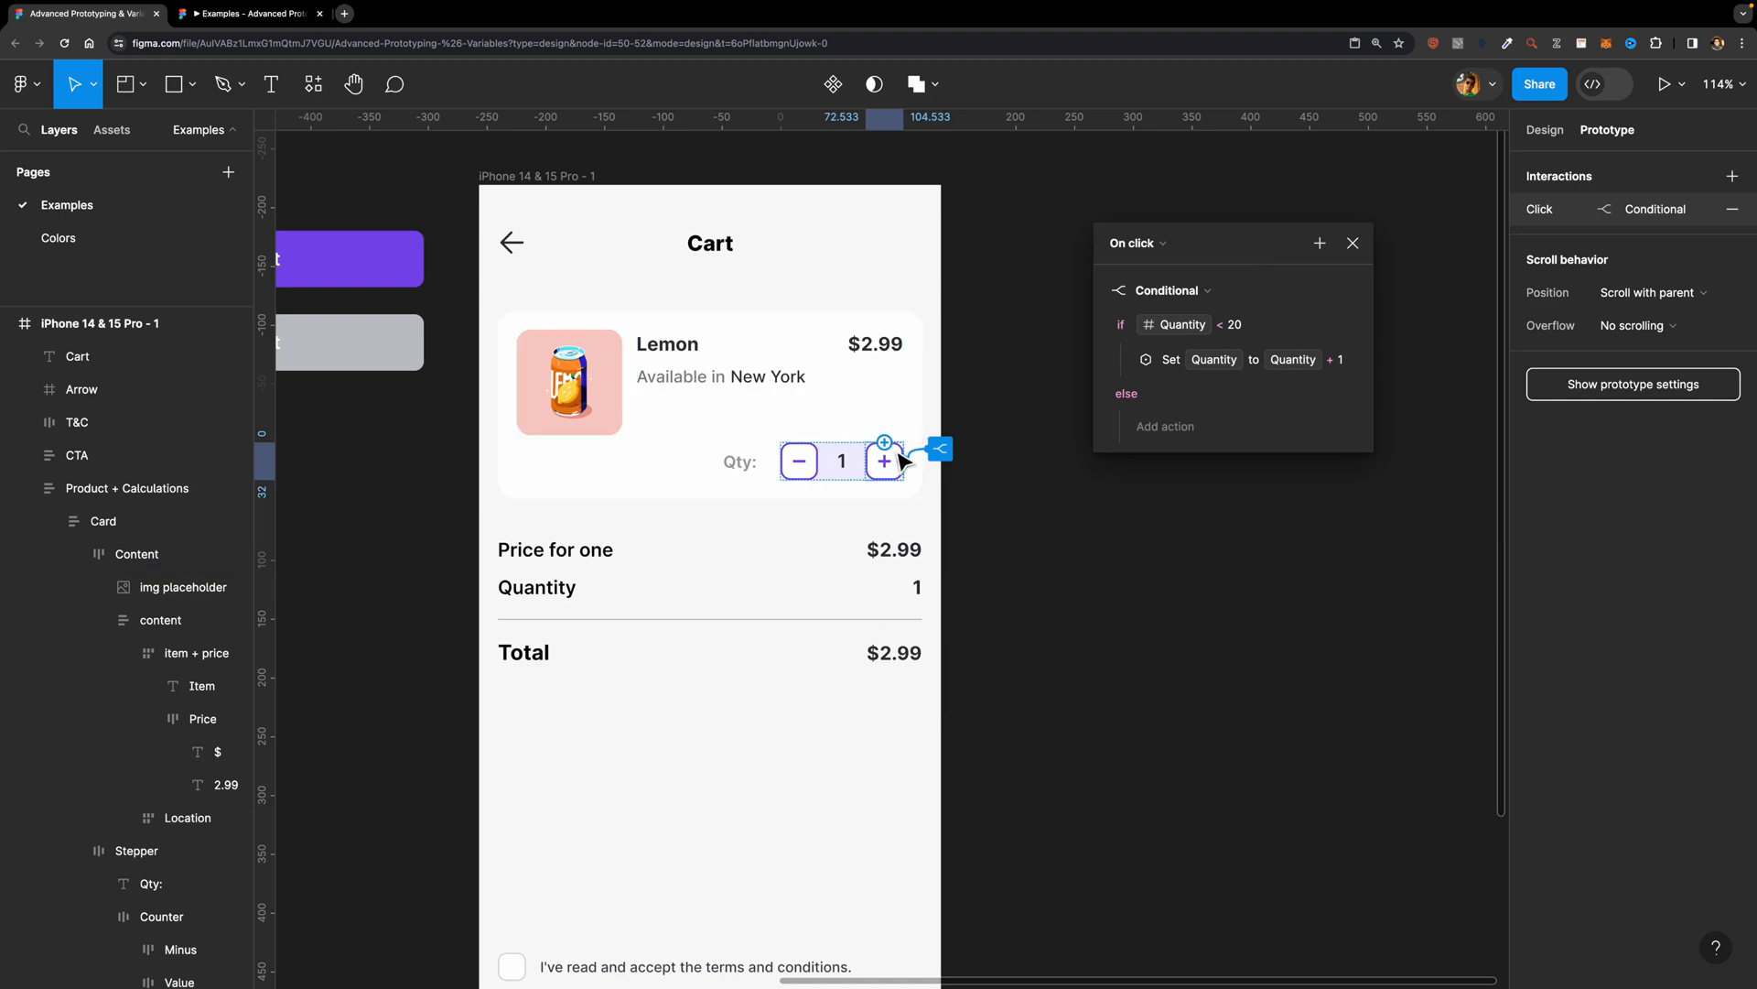
pyautogui.click(1320, 243)
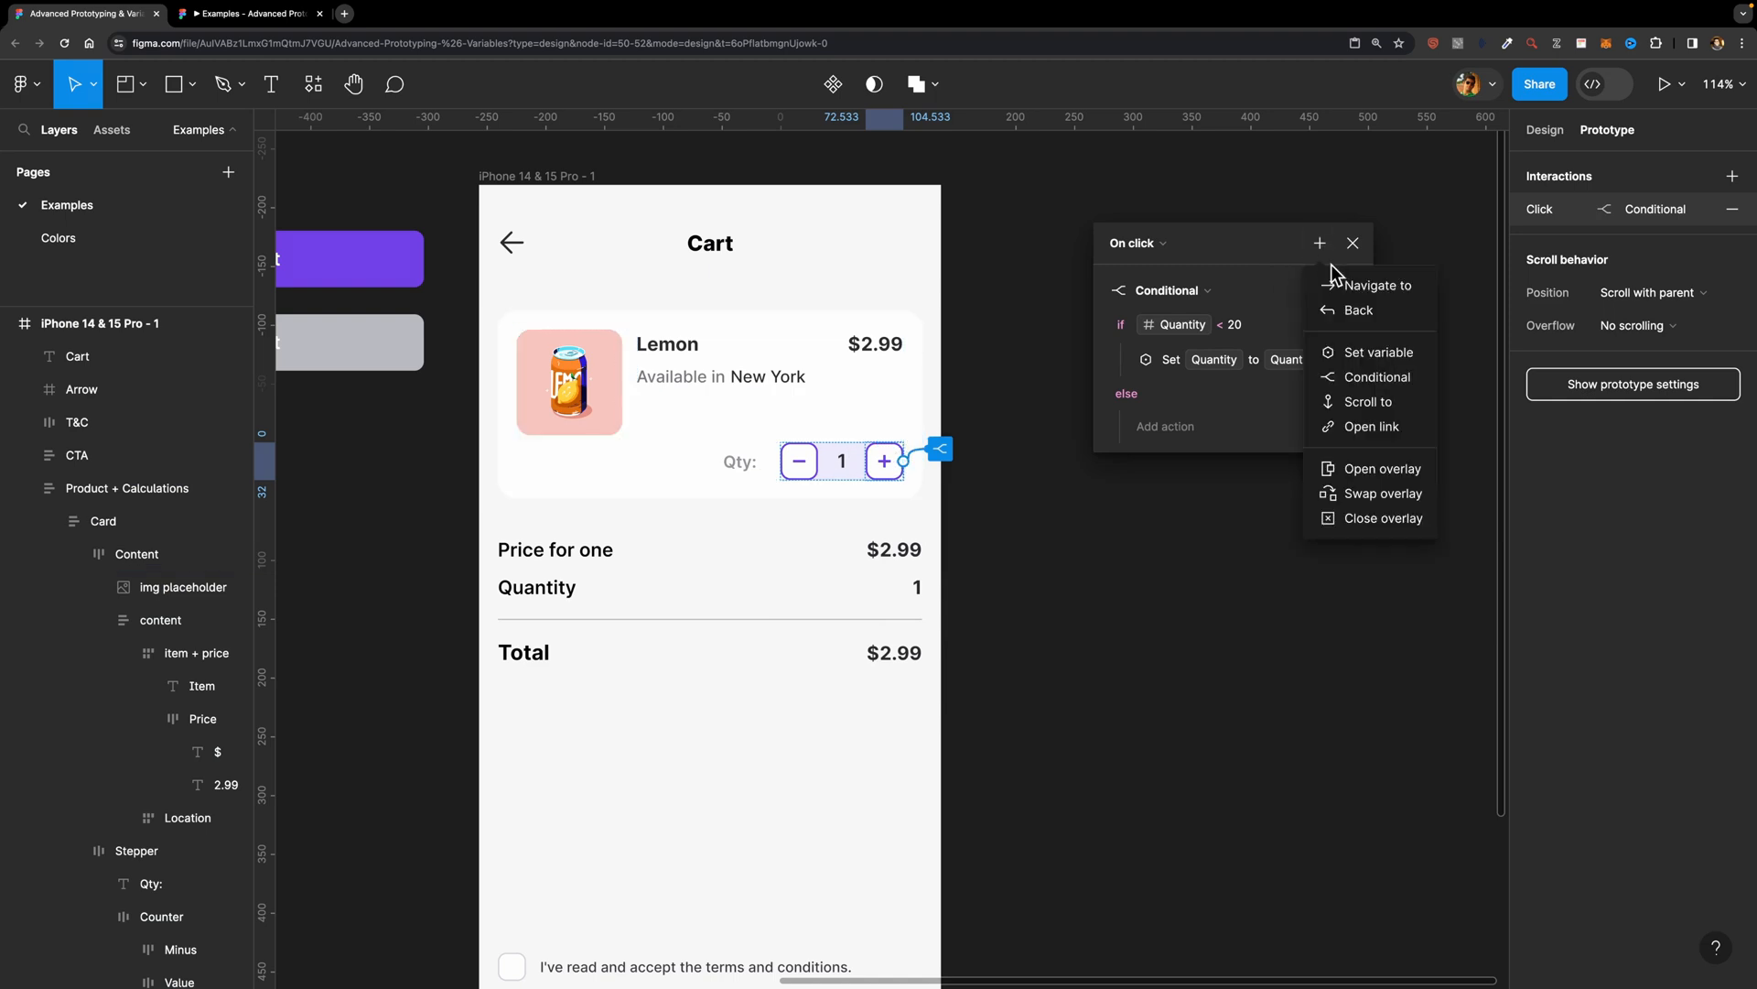
pyautogui.click(1375, 355)
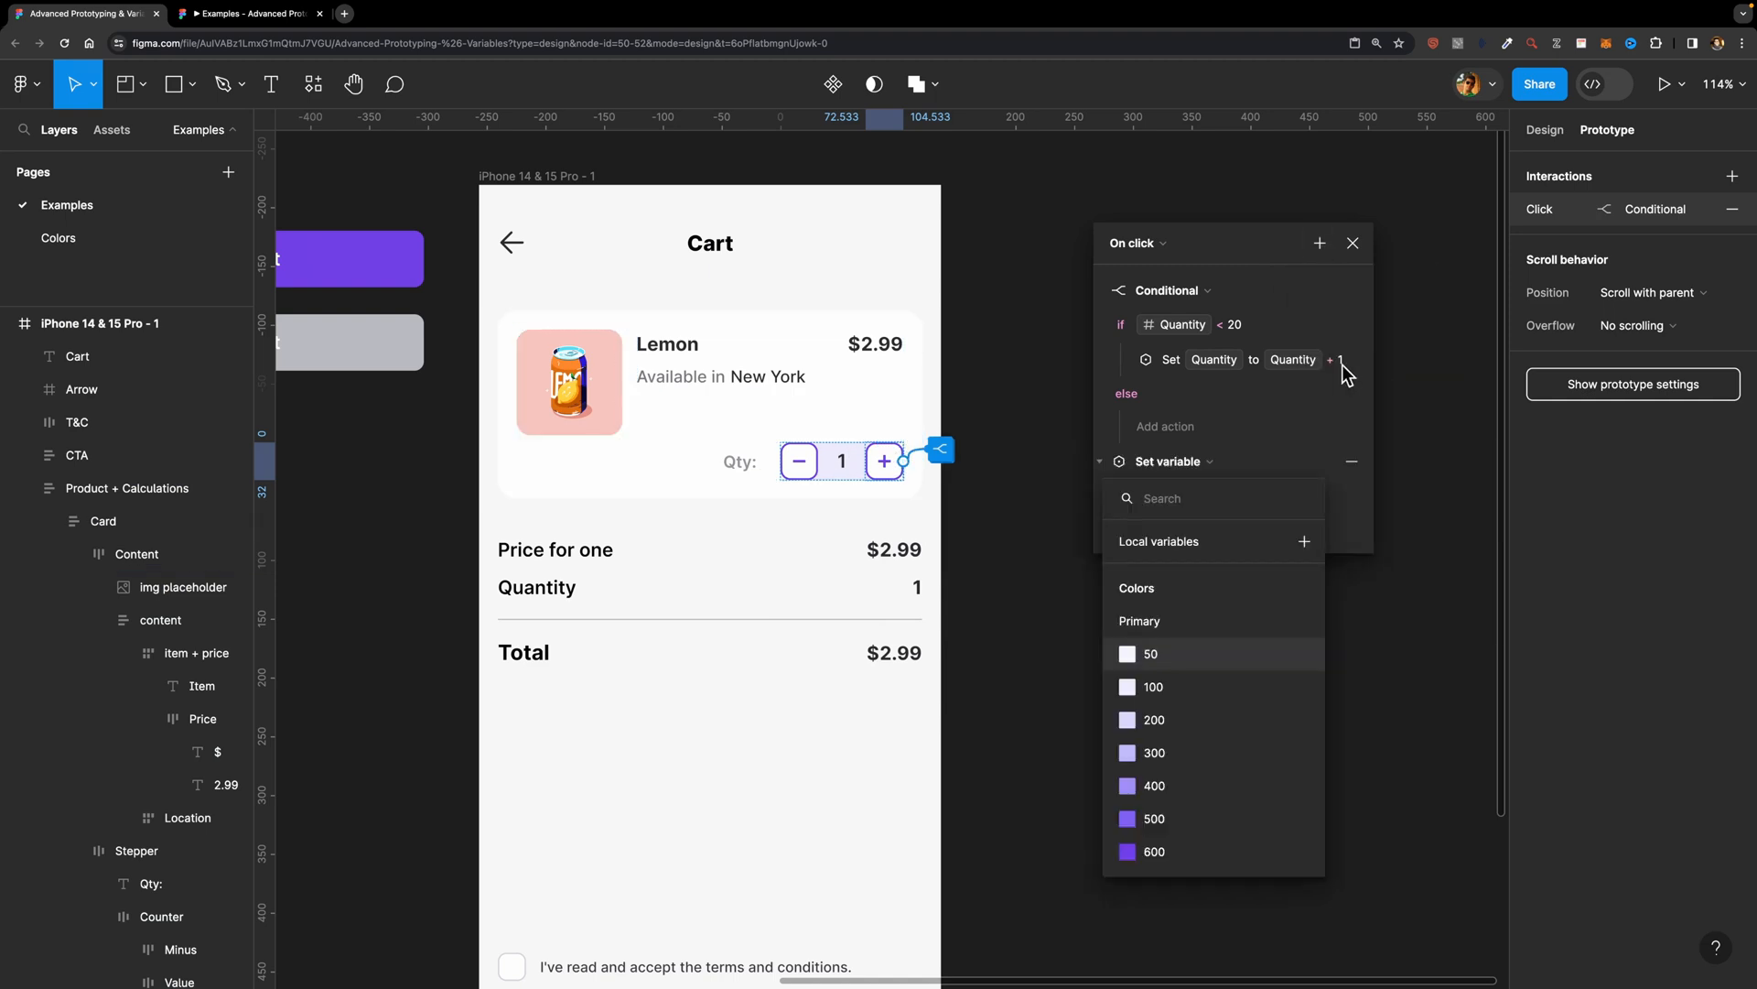
pyautogui.scroll(-5, 1178, 753)
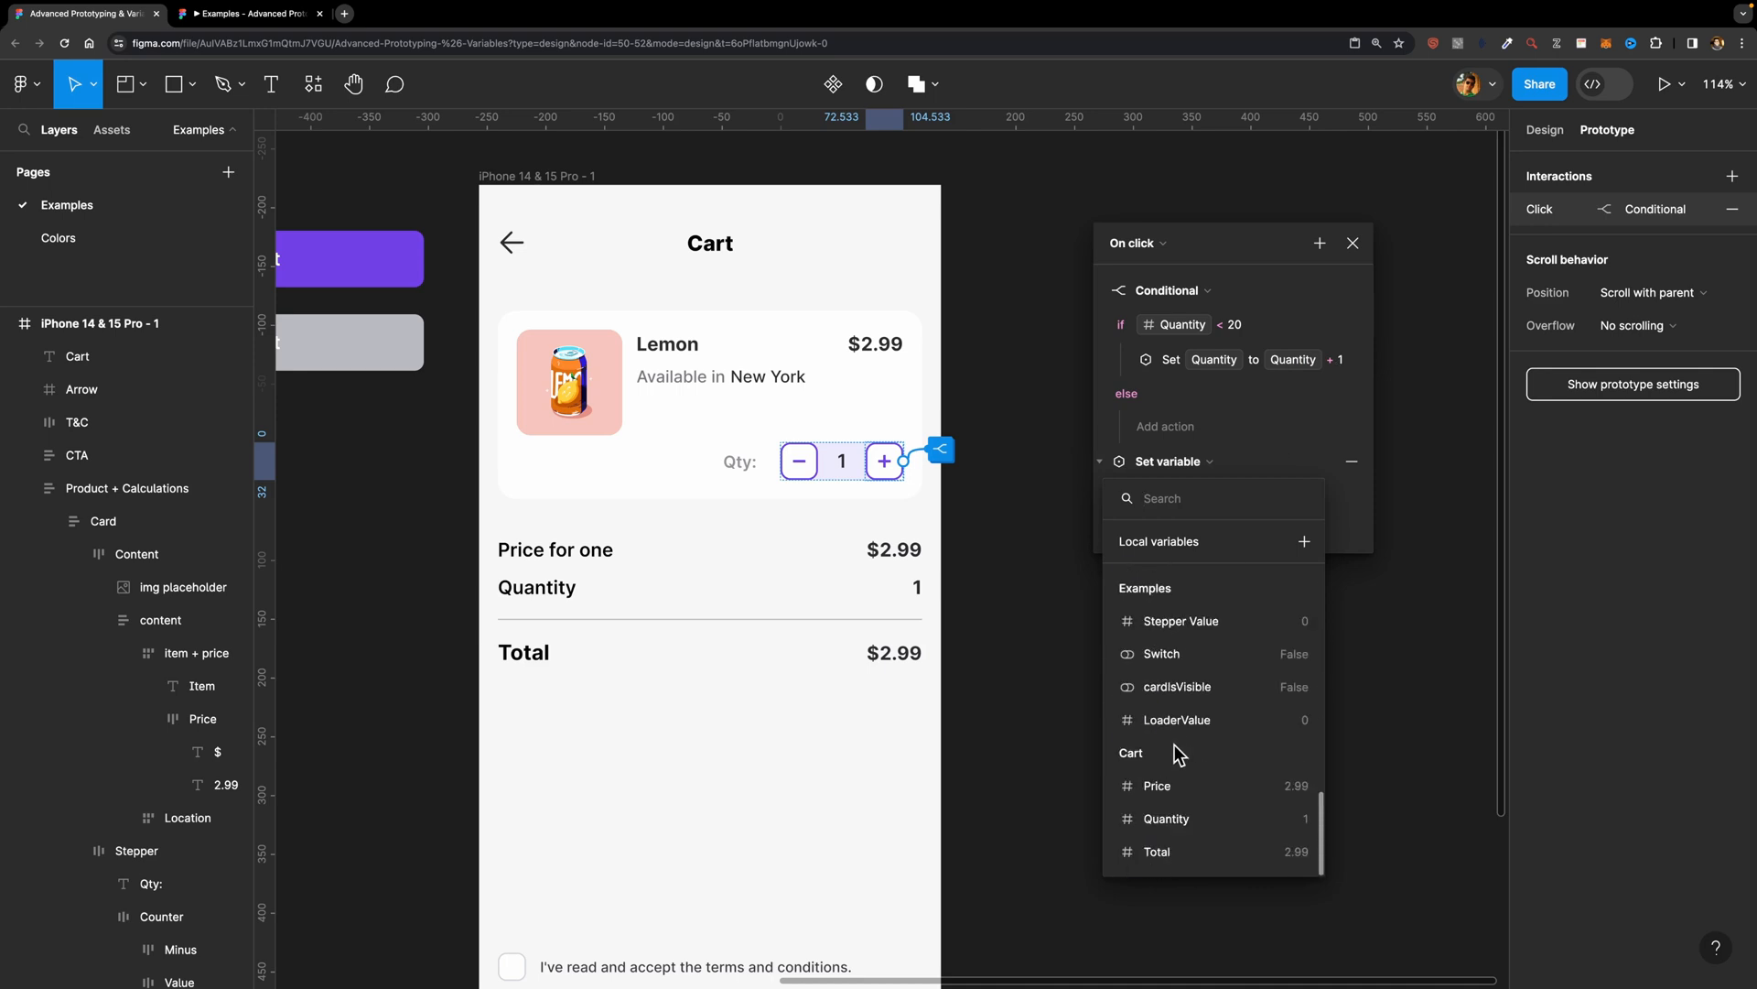
pyautogui.click(1159, 853)
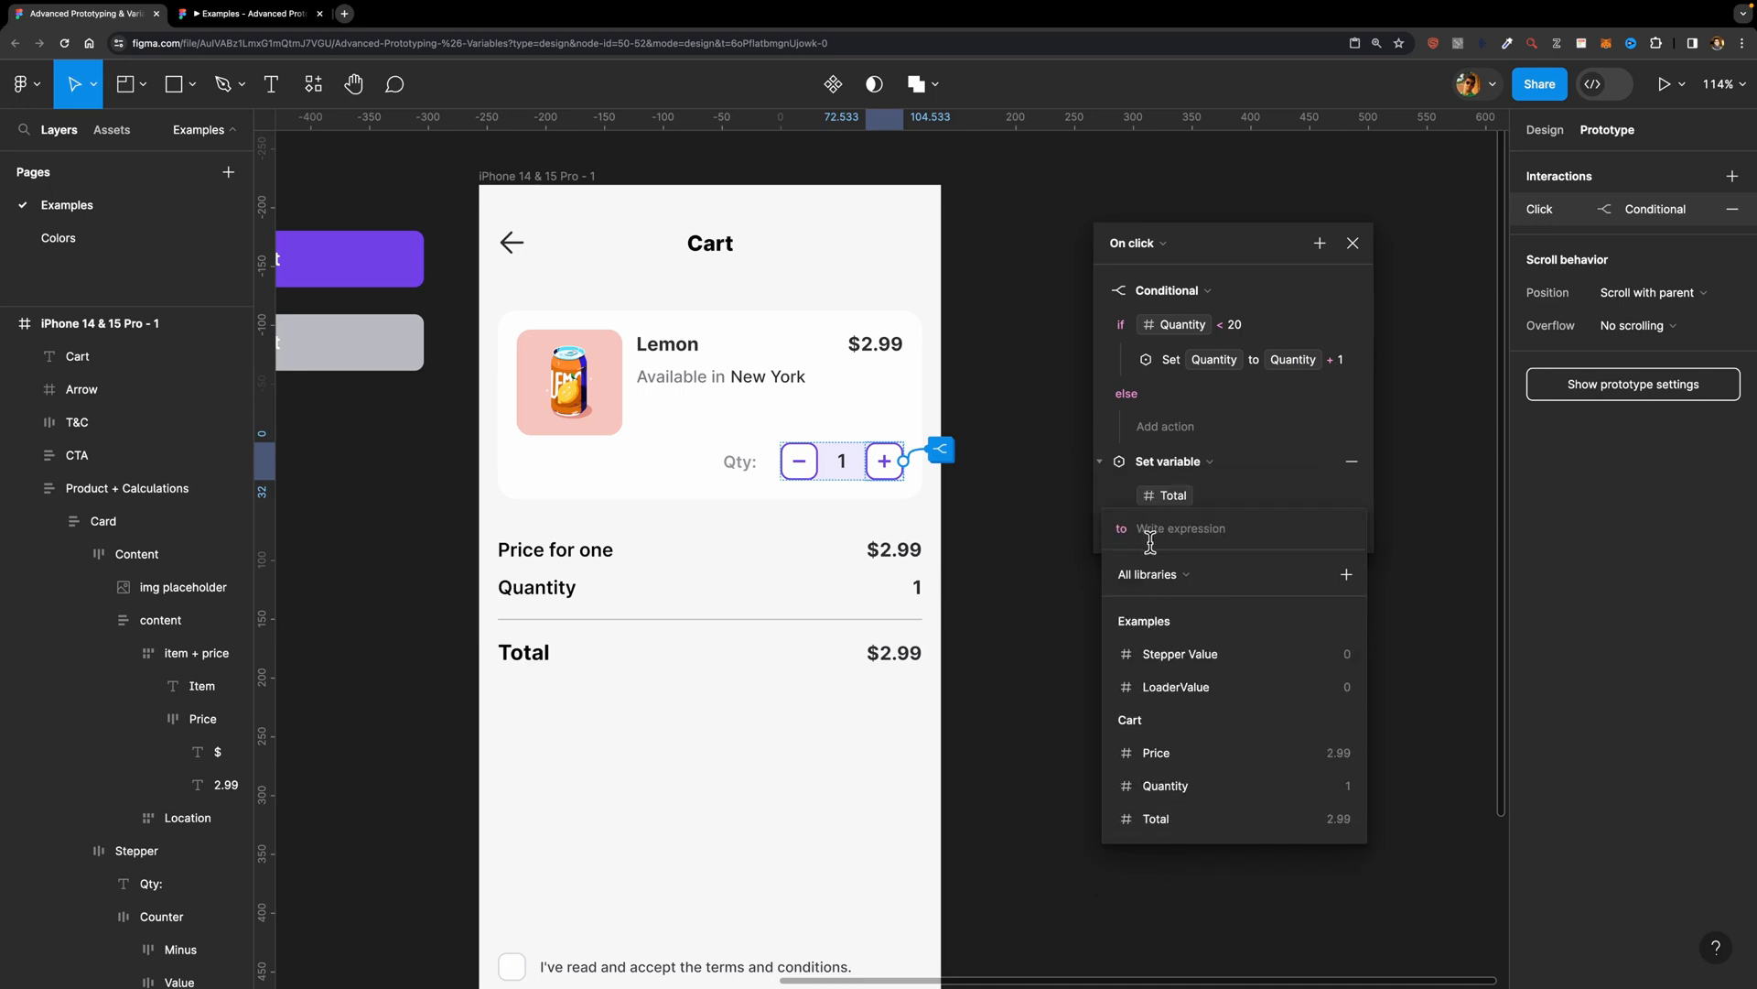
pyautogui.click(1179, 784)
pyautogui.click(1157, 679)
pyautogui.click(1155, 754)
pyautogui.click(1238, 375)
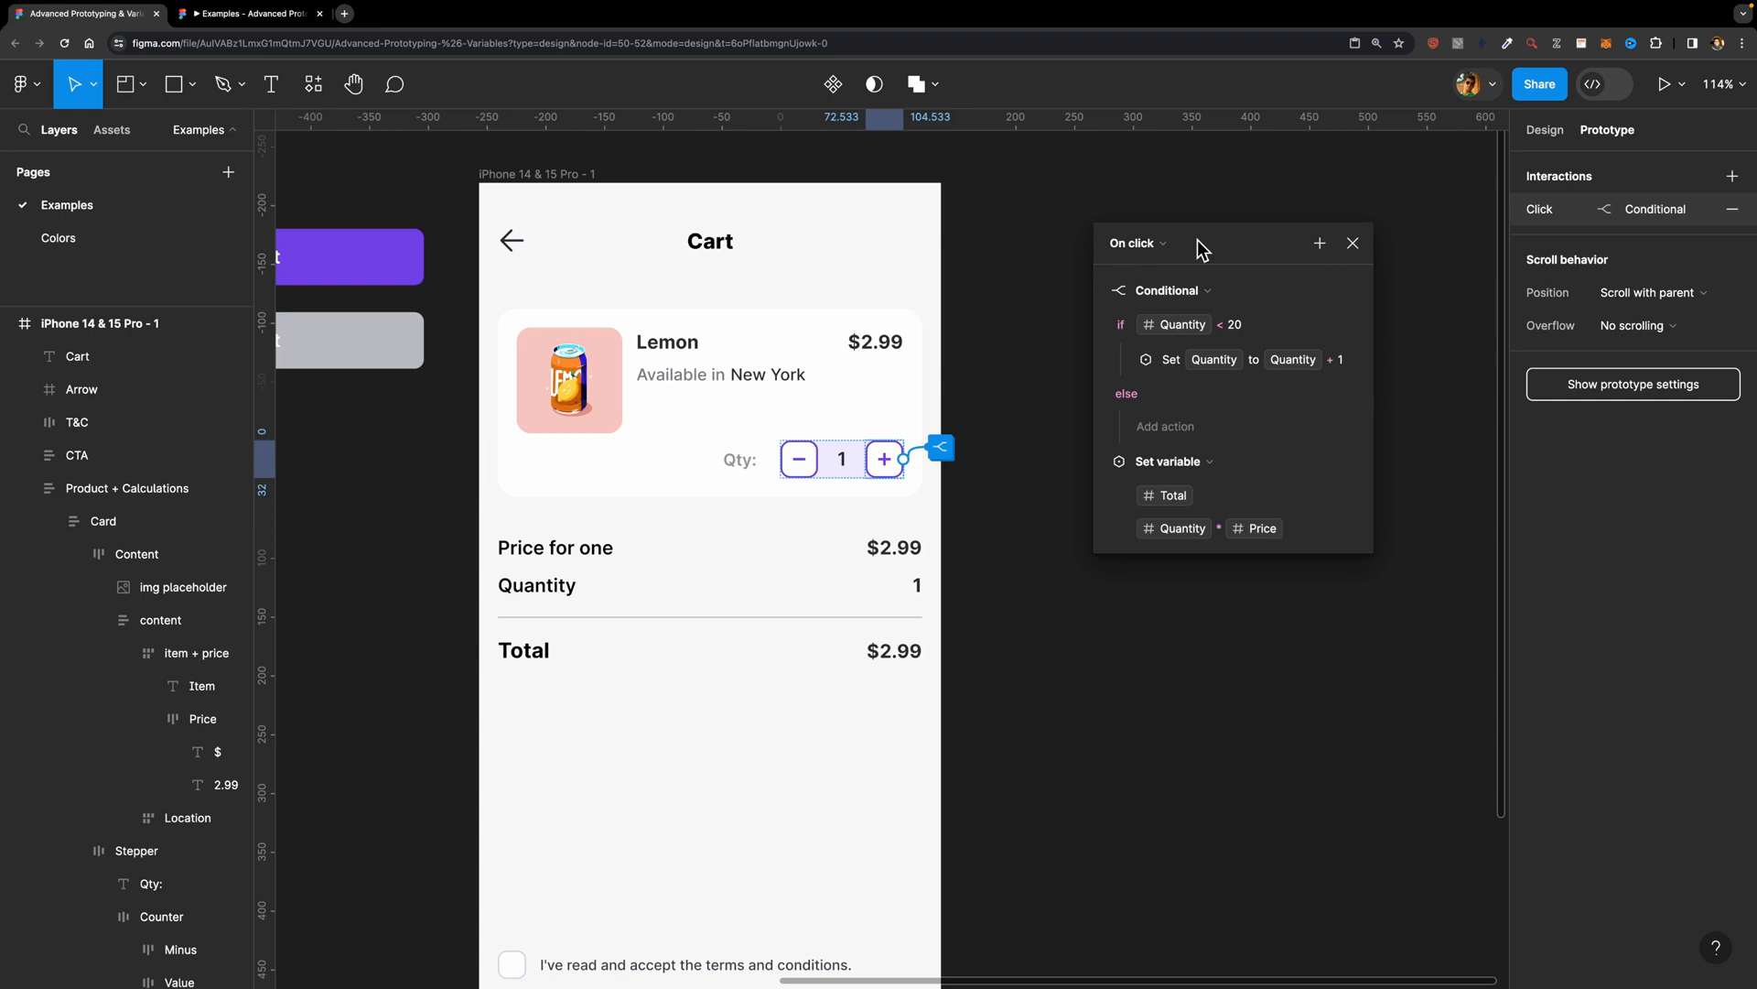
# Step: Preview the cart frame and test whether the plus button updates the total along with the quantity
pyautogui.click(560, 174)
pyautogui.hotkey('shift', 'space')
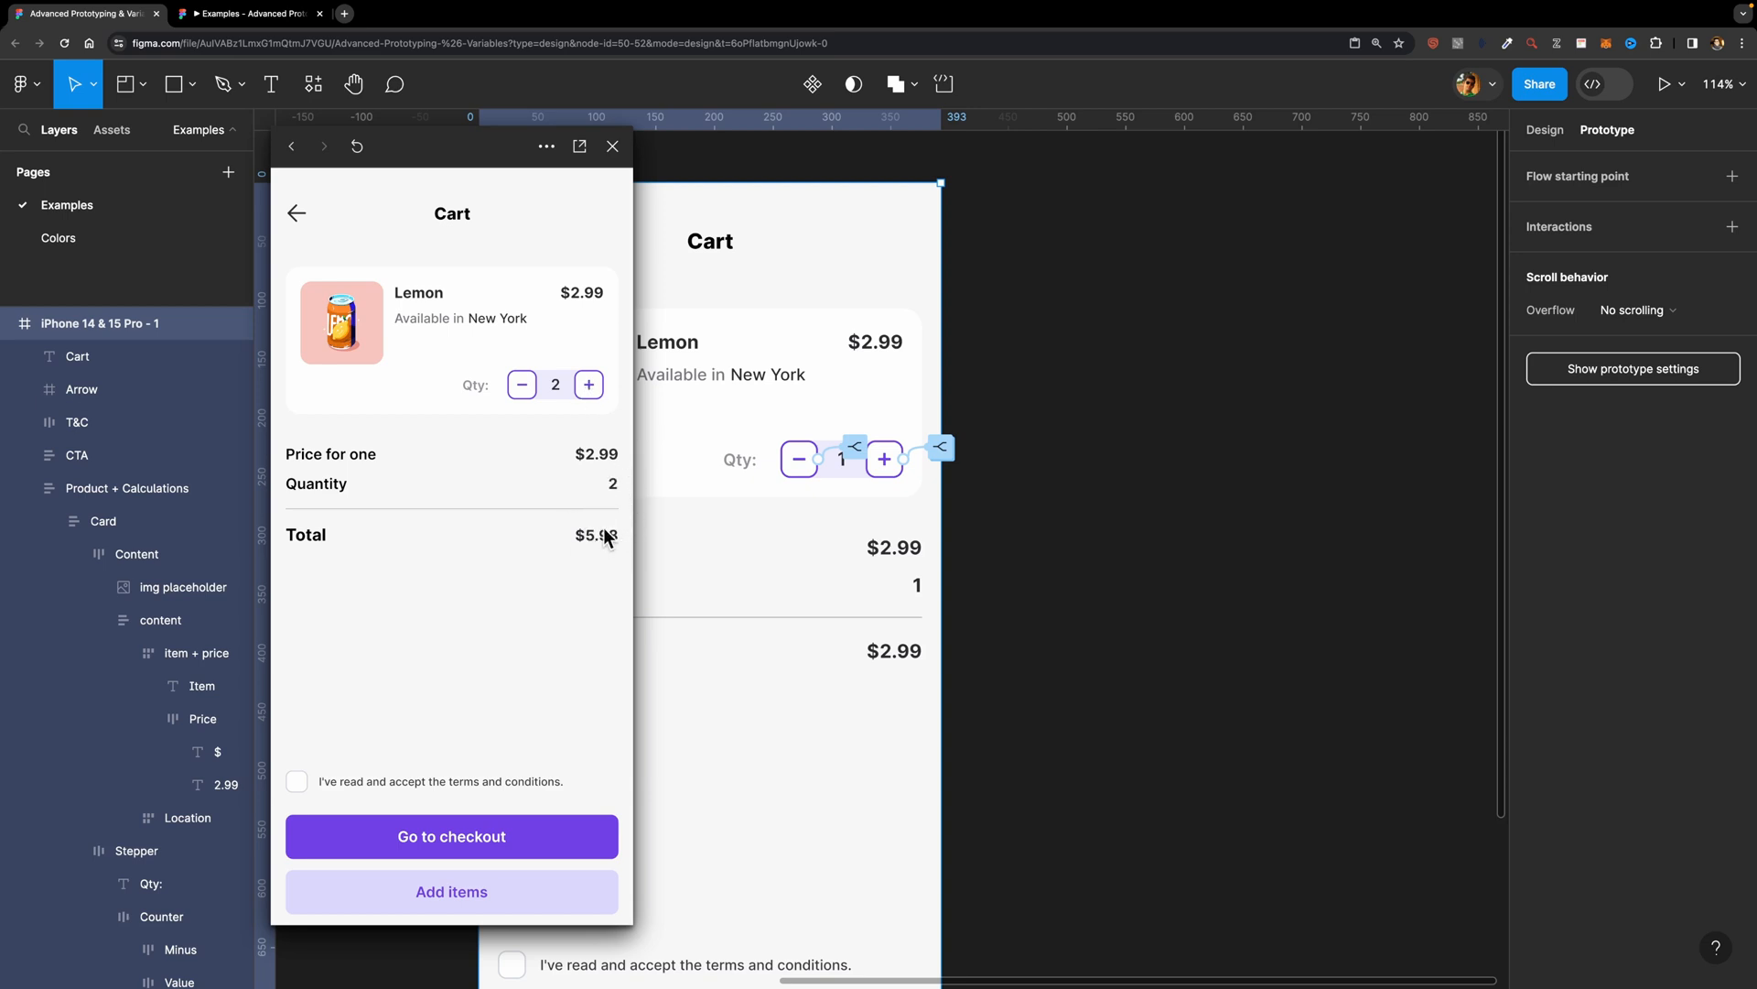
pyautogui.click(590, 387)
pyautogui.click(590, 388)
pyautogui.click(590, 387)
pyautogui.click(612, 147)
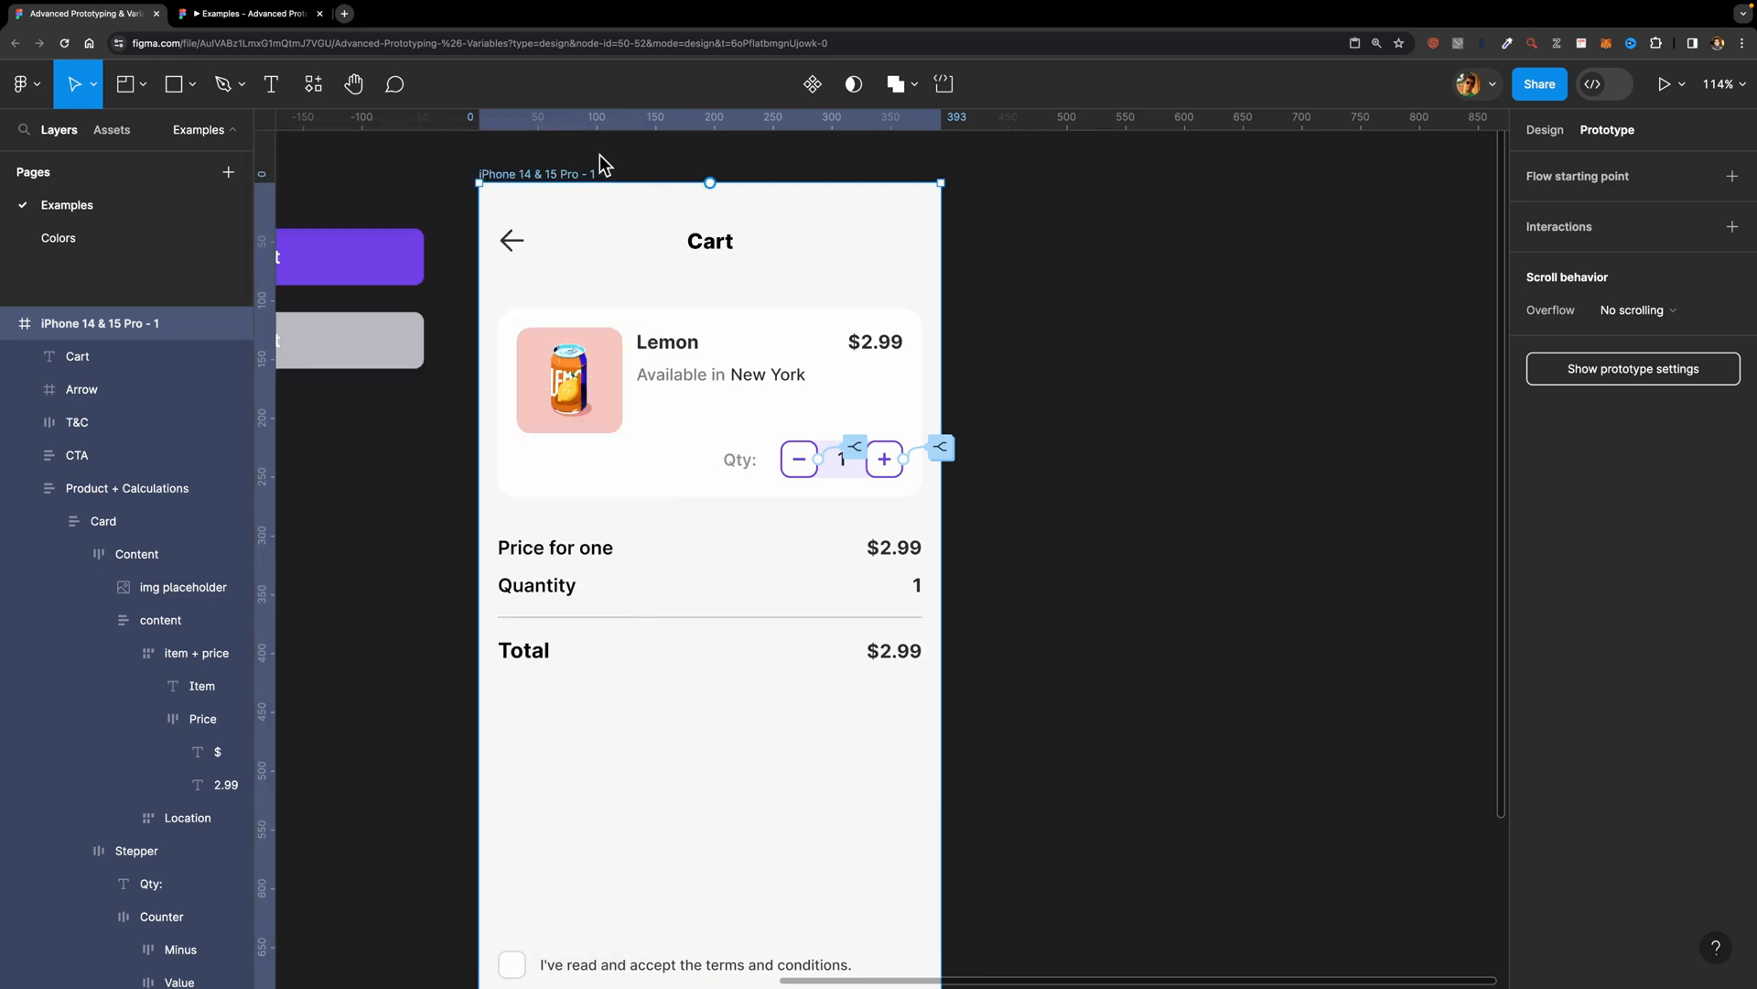
# Step: Add a Set variable action after the minus button's conditional, setting Total to Quantity * Price
pyautogui.click(851, 449)
pyautogui.click(859, 453)
pyautogui.moveTo(945, 501); pyautogui.dragTo(1293, 311)
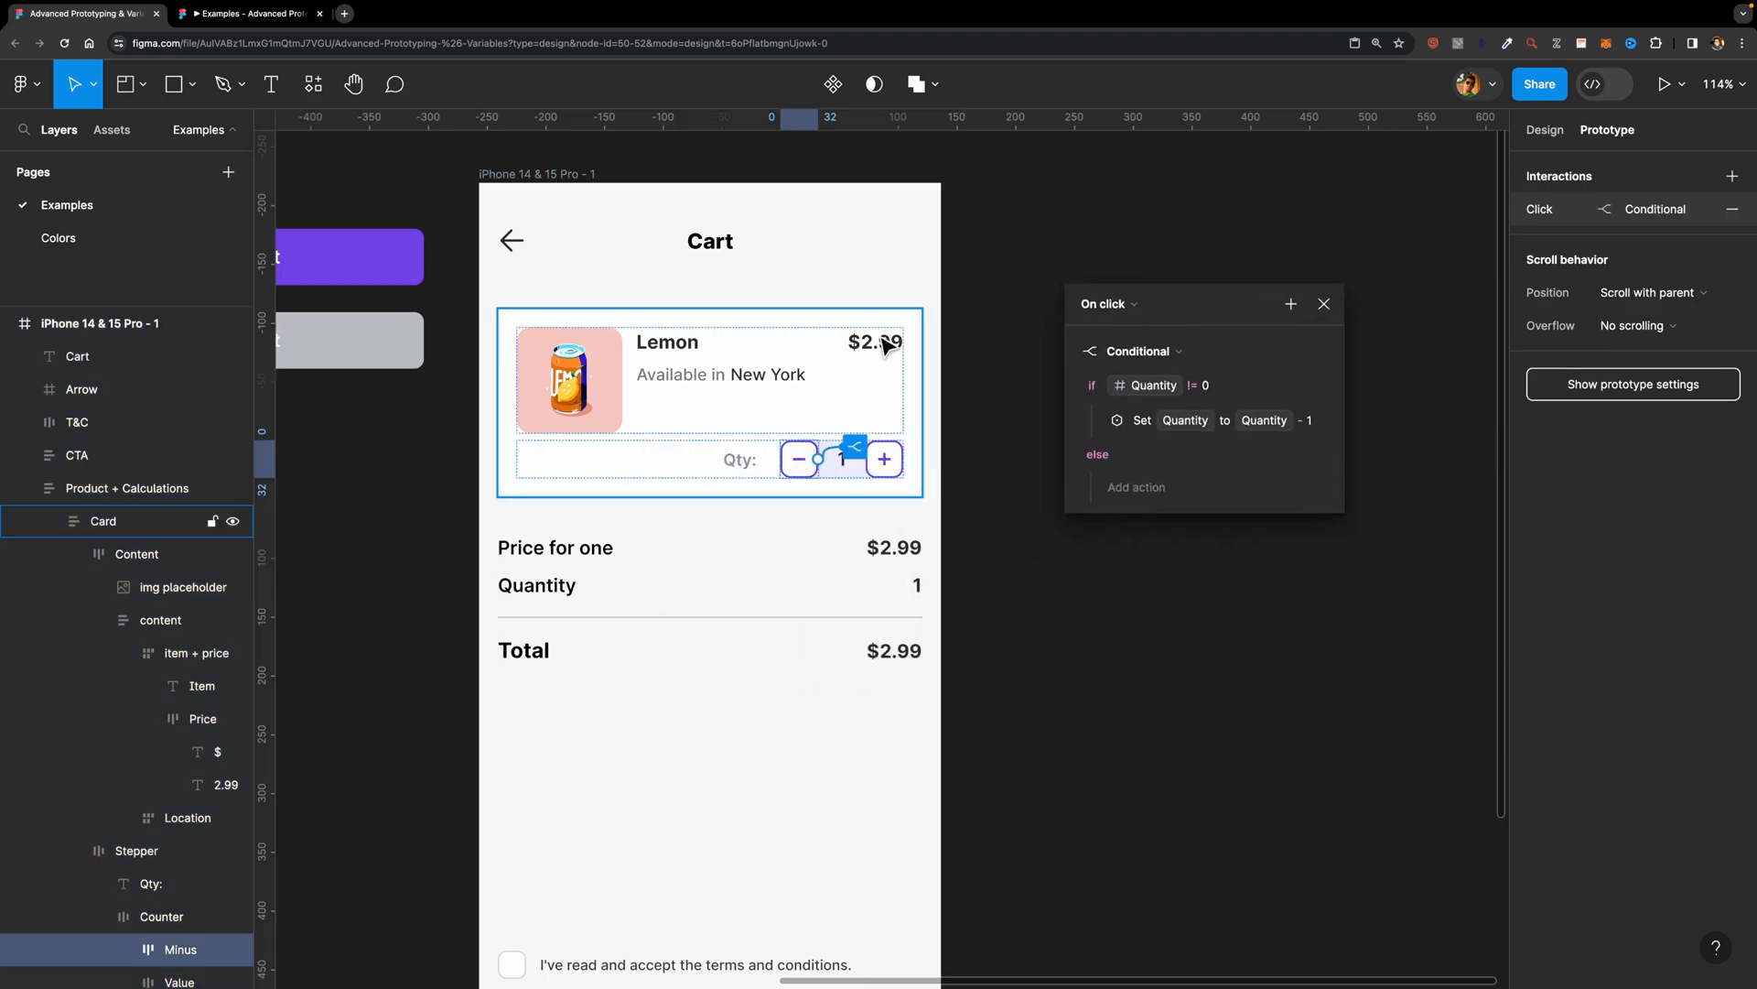
pyautogui.click(1291, 305)
pyautogui.click(1354, 414)
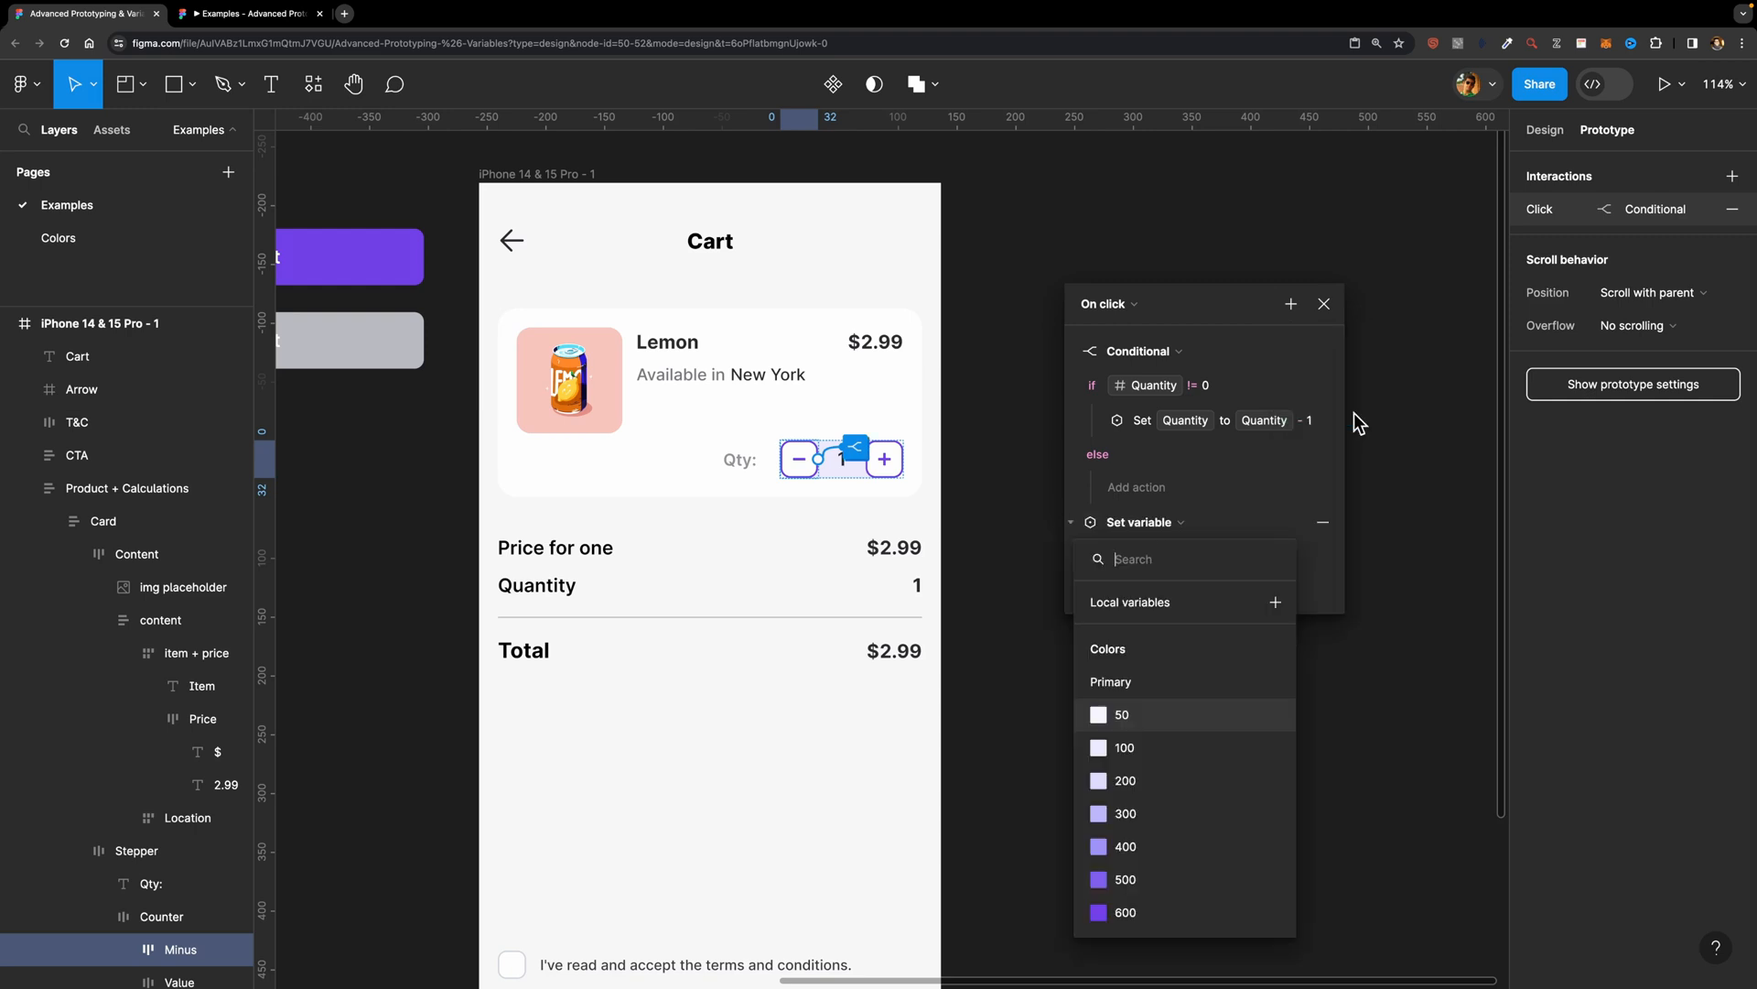
pyautogui.scroll(-10, 1128, 756)
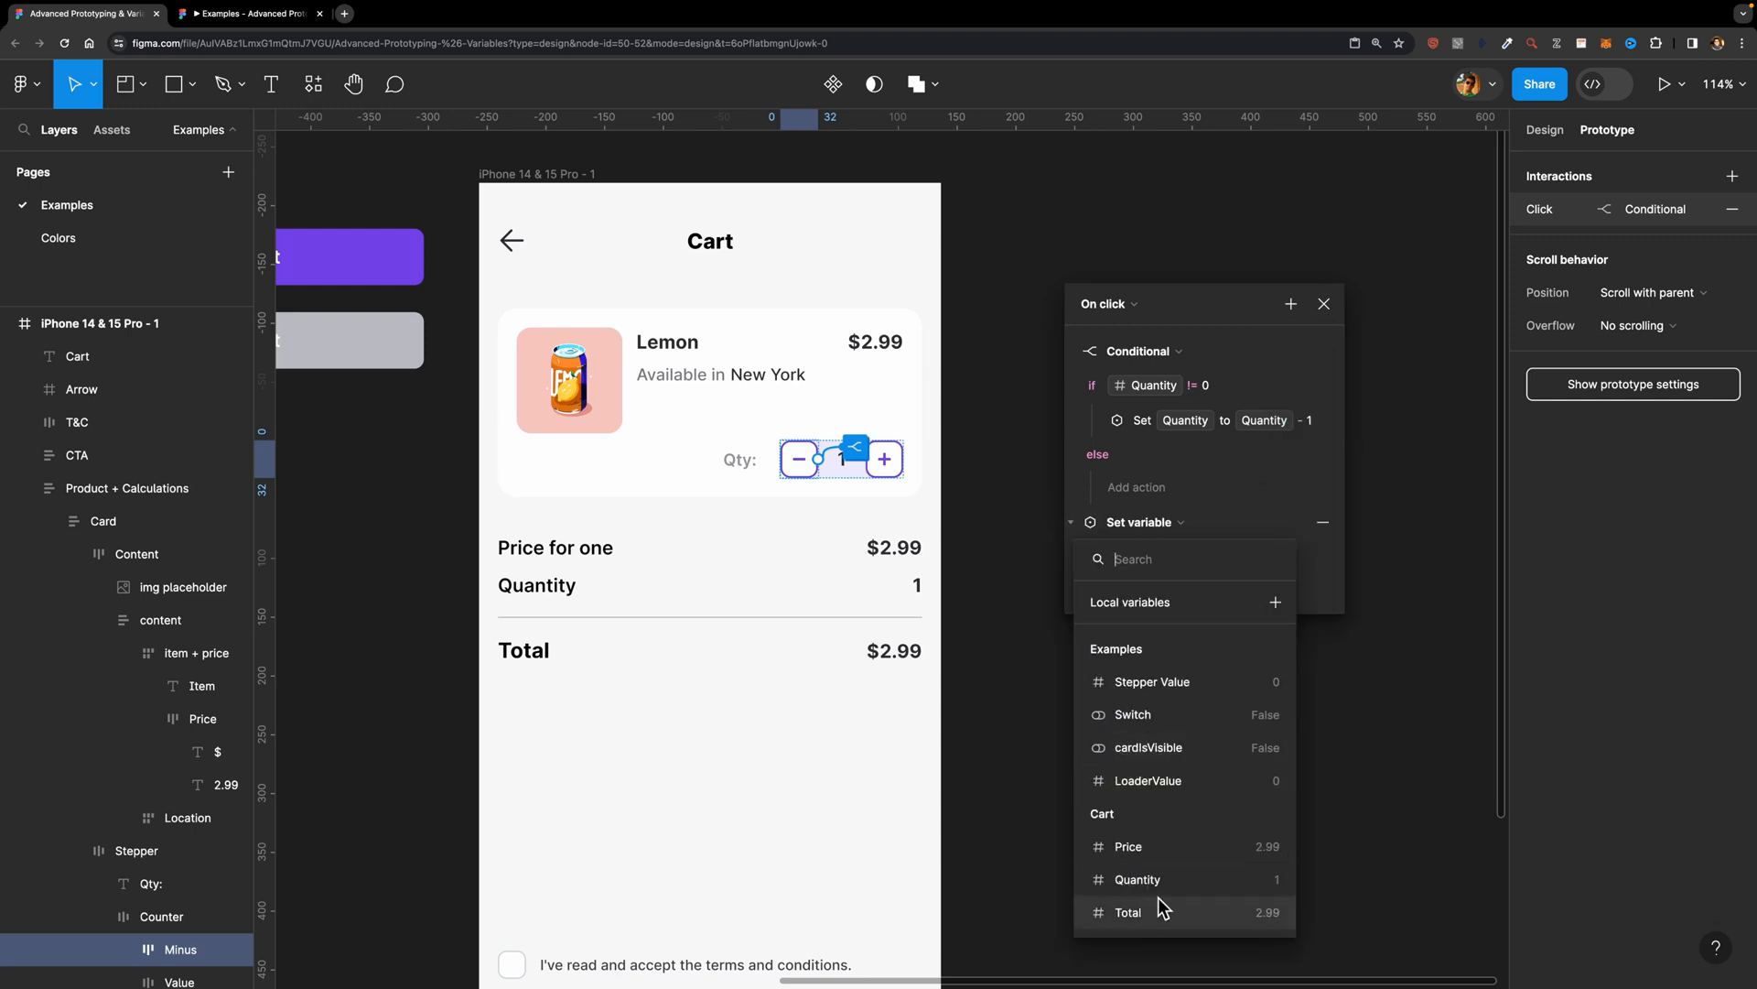
pyautogui.click(1159, 908)
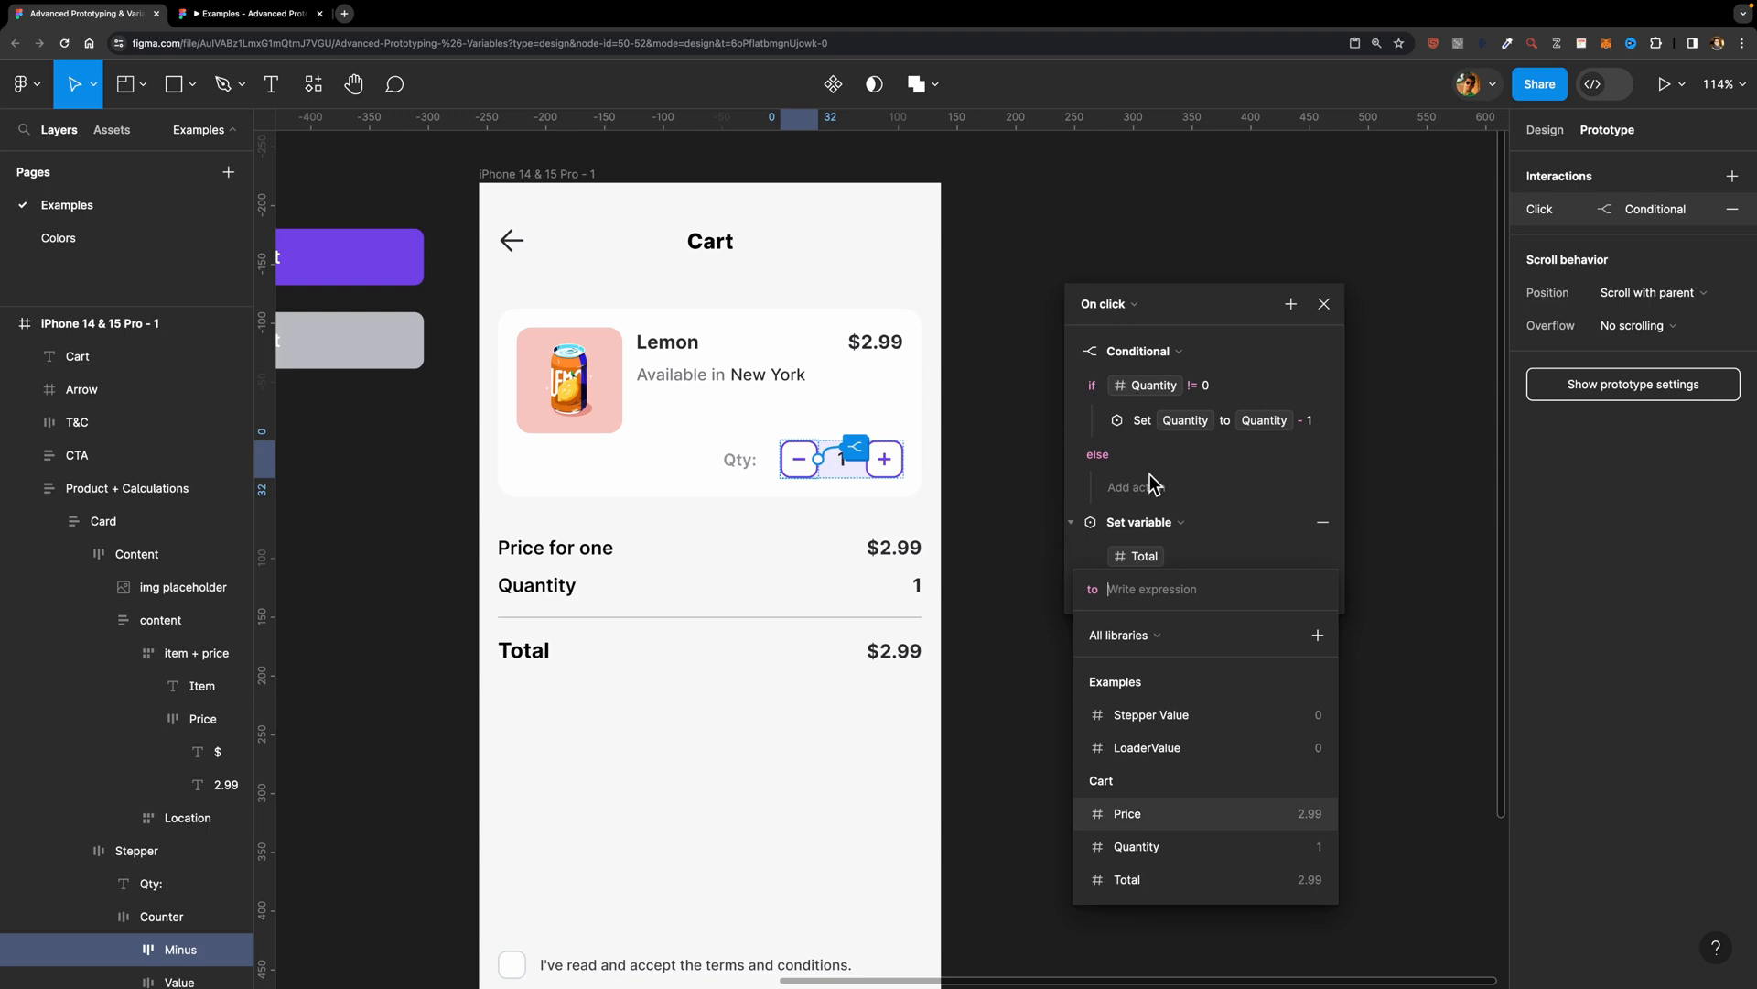
pyautogui.click(1146, 842)
pyautogui.click(1150, 745)
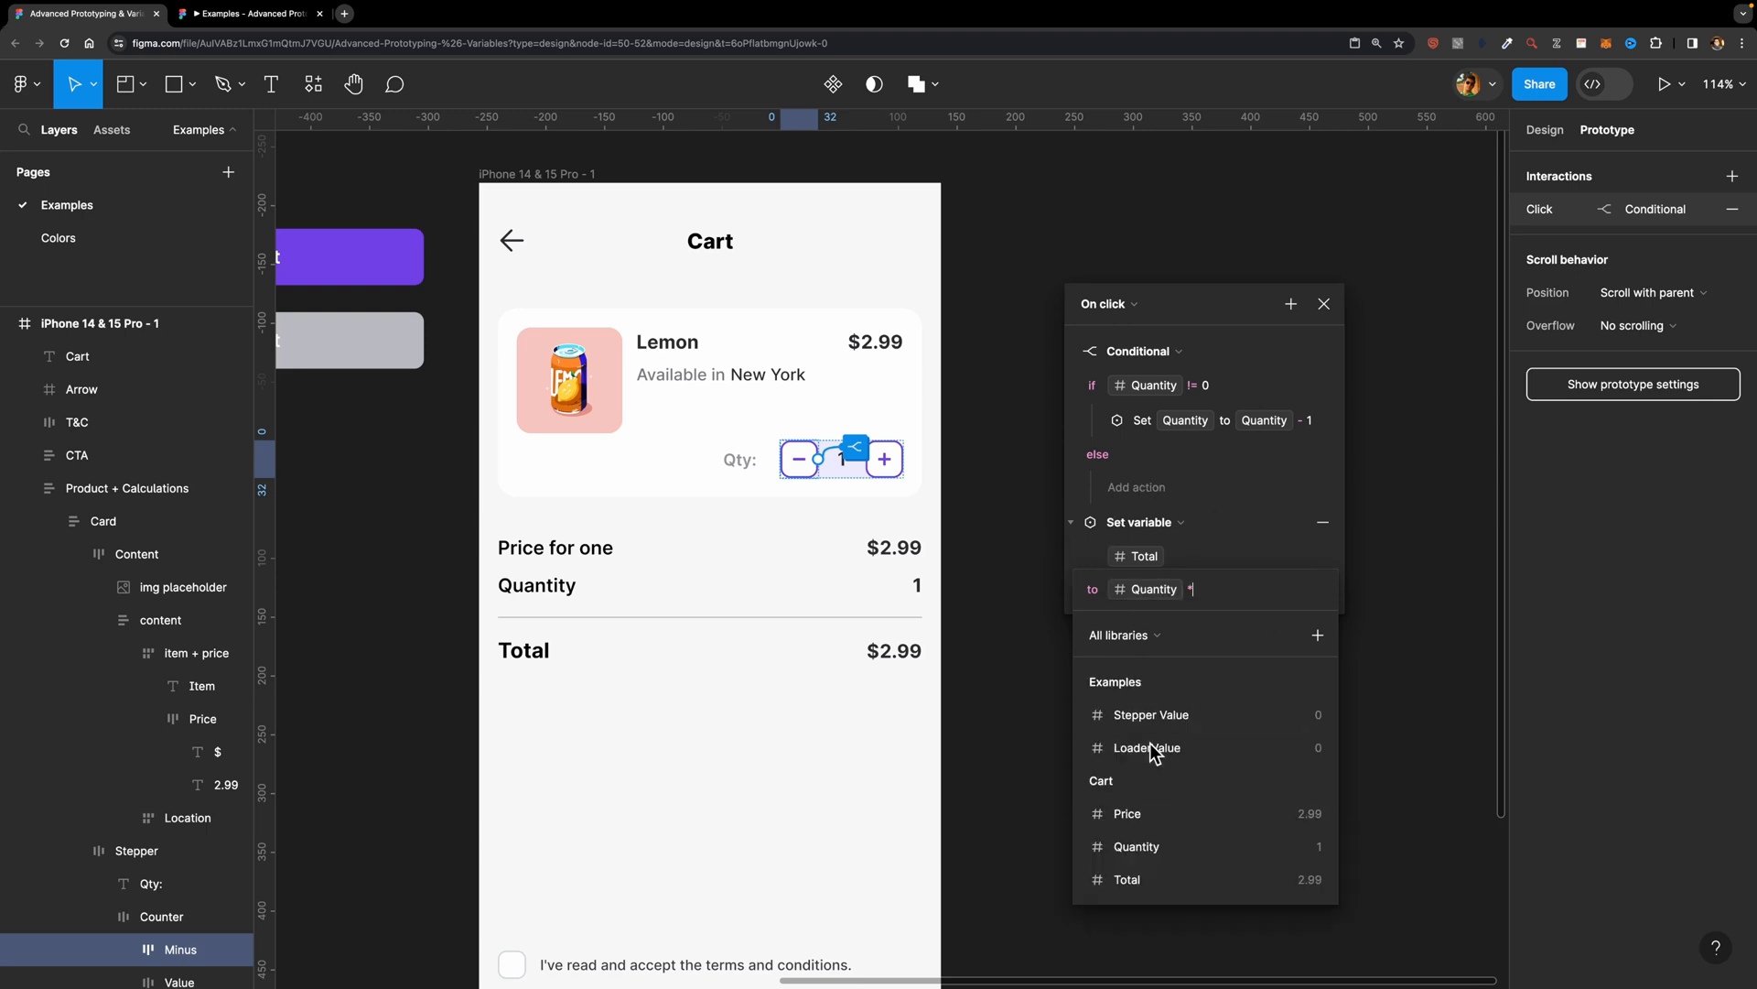
pyautogui.click(1146, 814)
pyautogui.click(1282, 499)
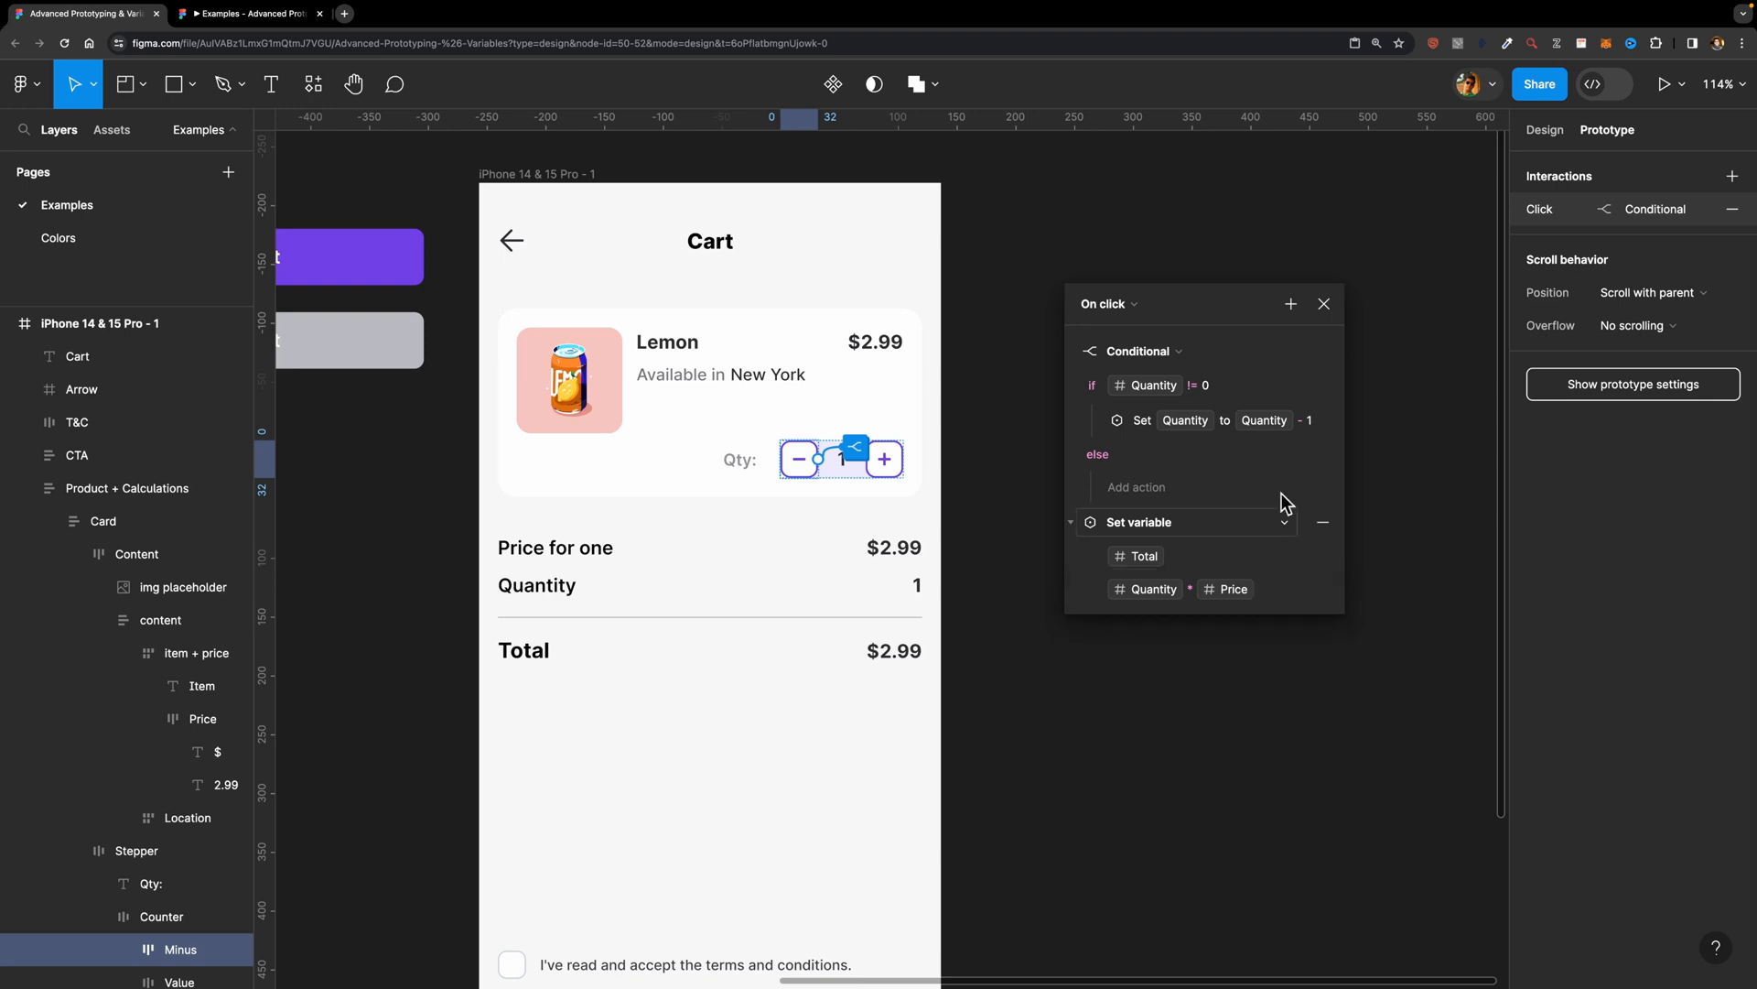
pyautogui.click(1324, 304)
# Step: Preview the cart frame and test whether both the plus and minus buttons update the quantity and total
pyautogui.click(540, 175)
pyautogui.hotkey('shift', 'space')
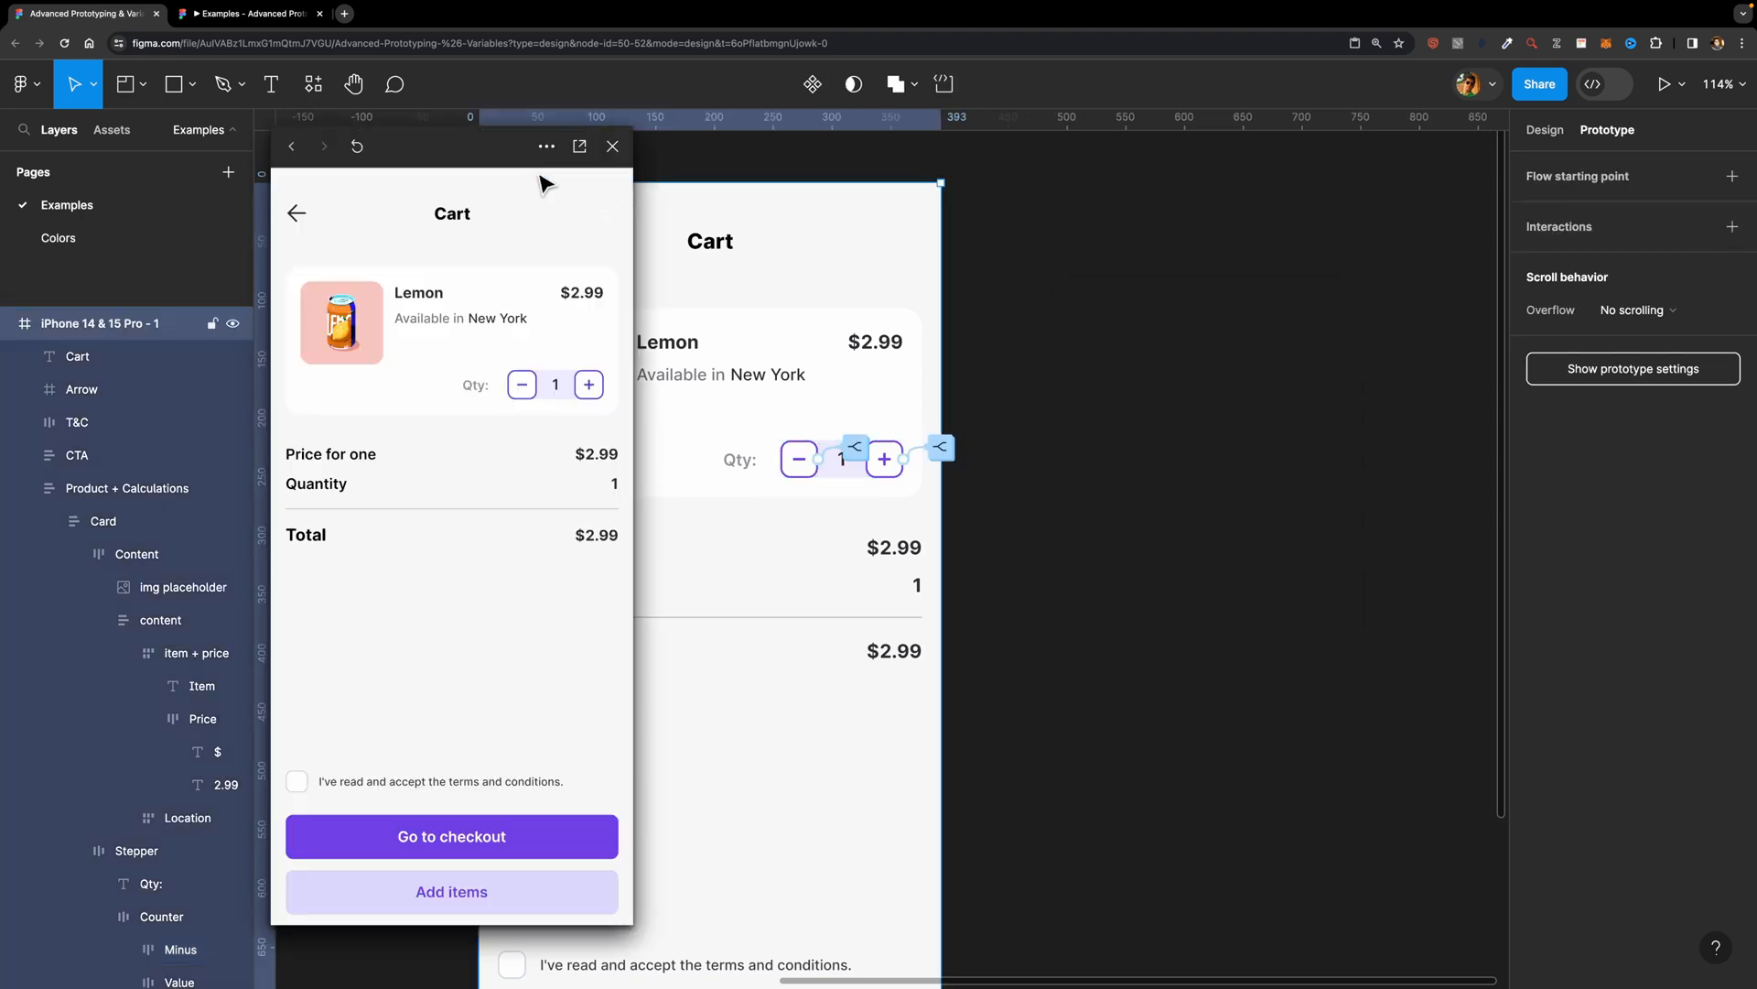
pyautogui.click(588, 386)
pyautogui.click(523, 386)
pyautogui.click(612, 146)
# Step: Examine the cart frame's terms and conditions checkbox and the Go to checkout and Add items buttons
pyautogui.scroll(-3, 1086, 380)
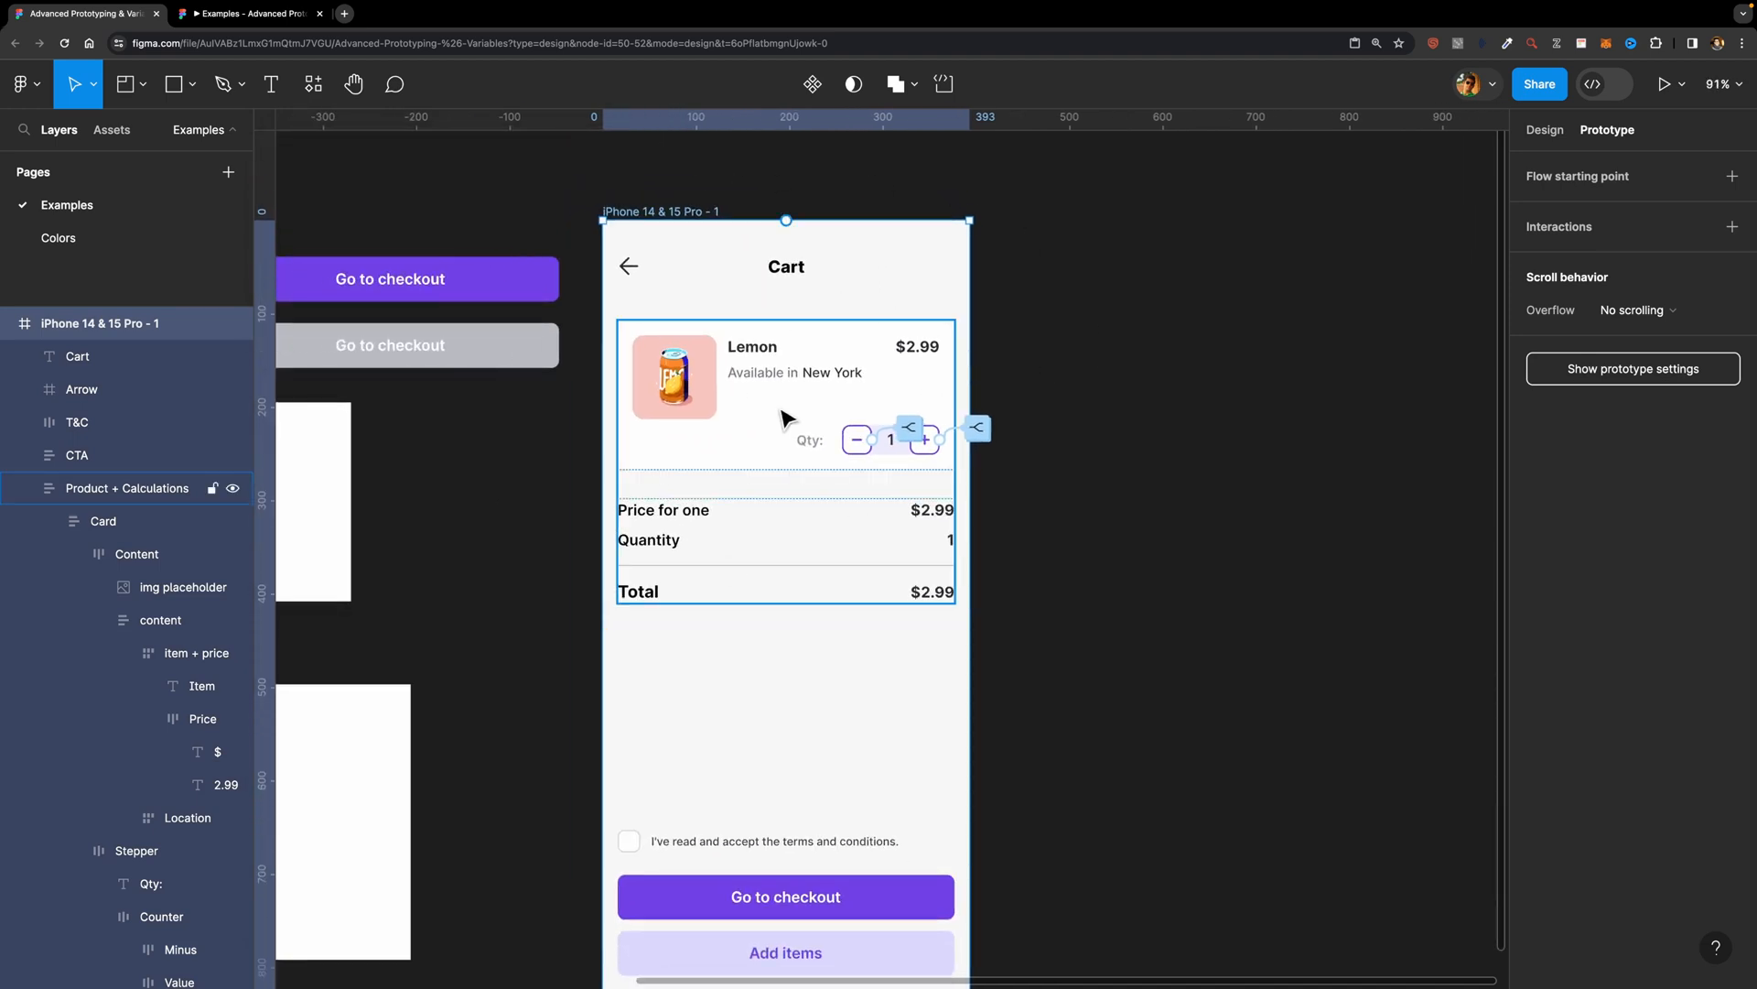
pyautogui.scroll(-3, 1105, 443)
pyautogui.hscroll(-2, 1105, 443)
pyautogui.scroll(-1, 1106, 443)
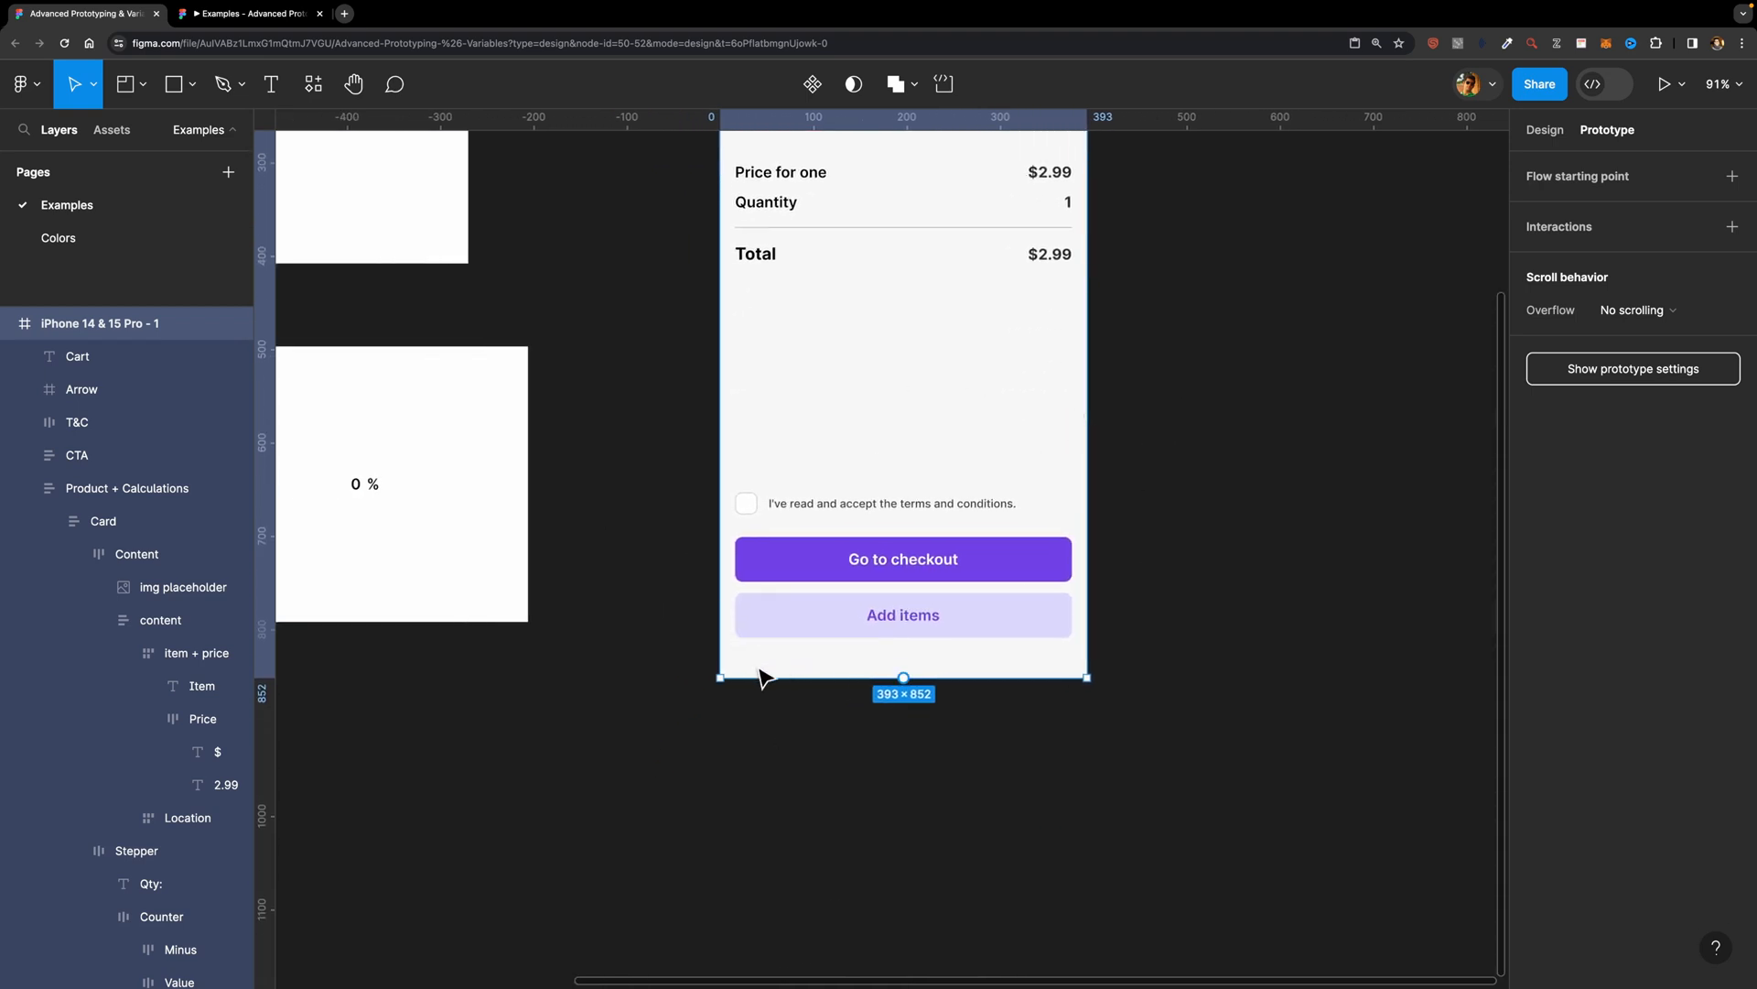
pyautogui.scroll(2, 761, 674)
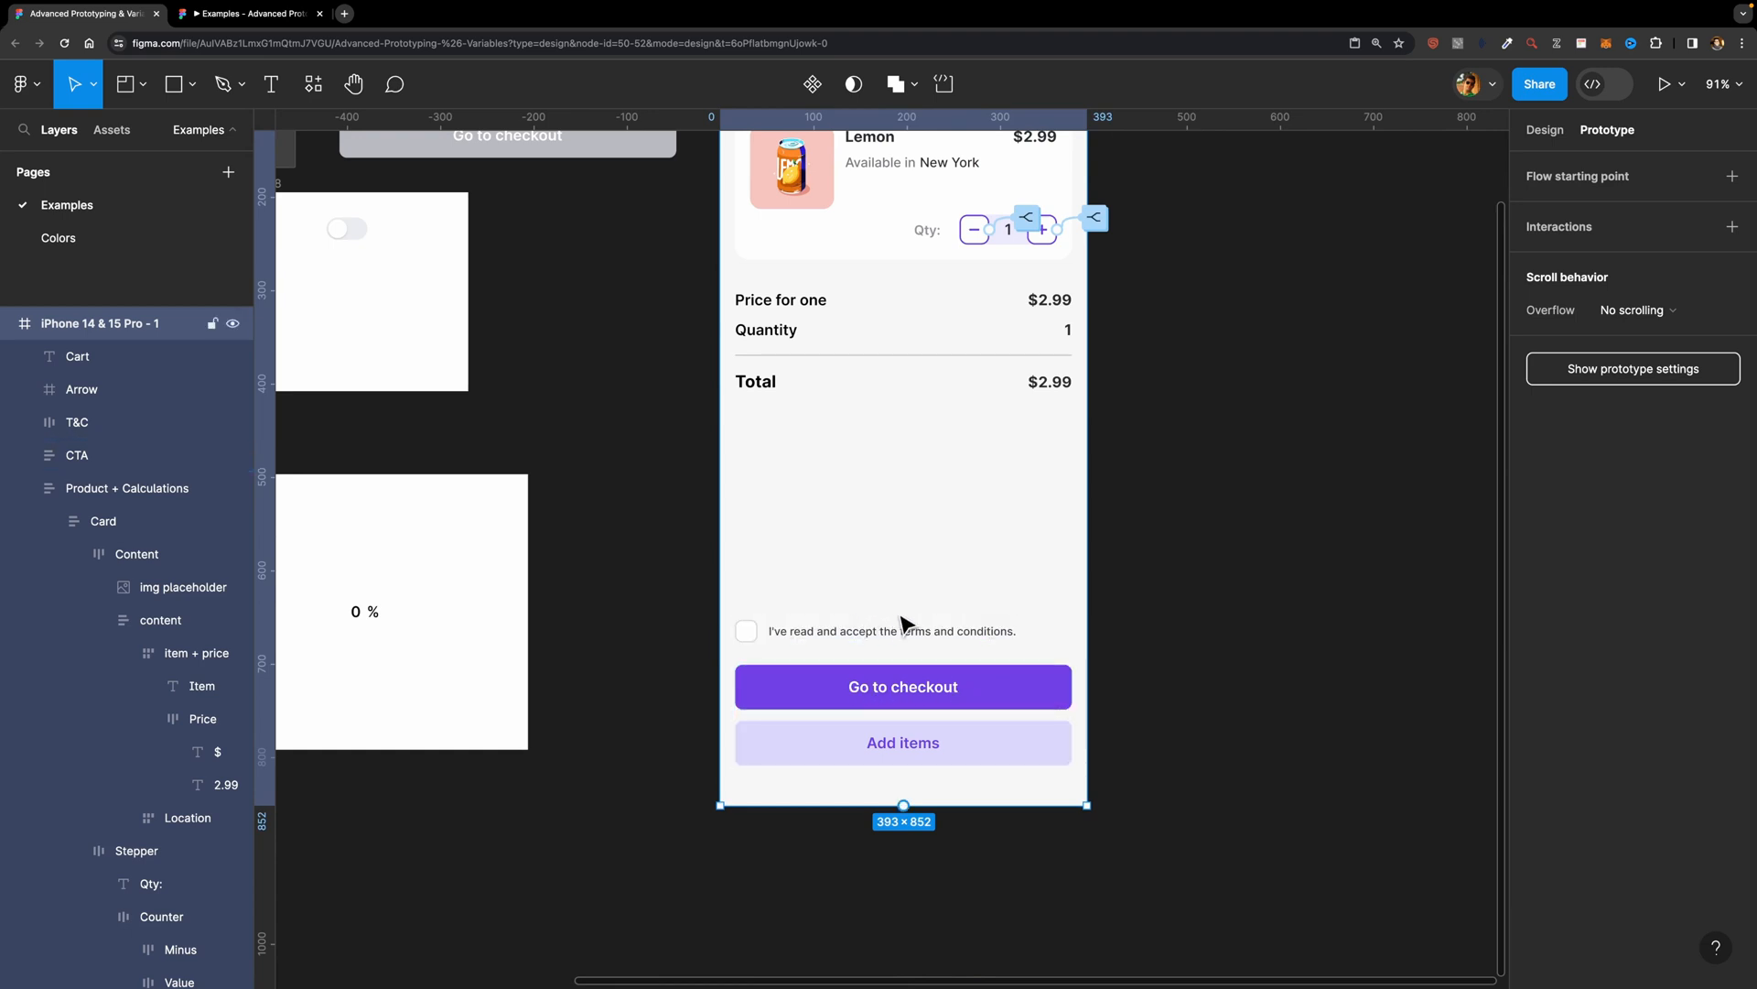
pyautogui.scroll(5, 902, 628)
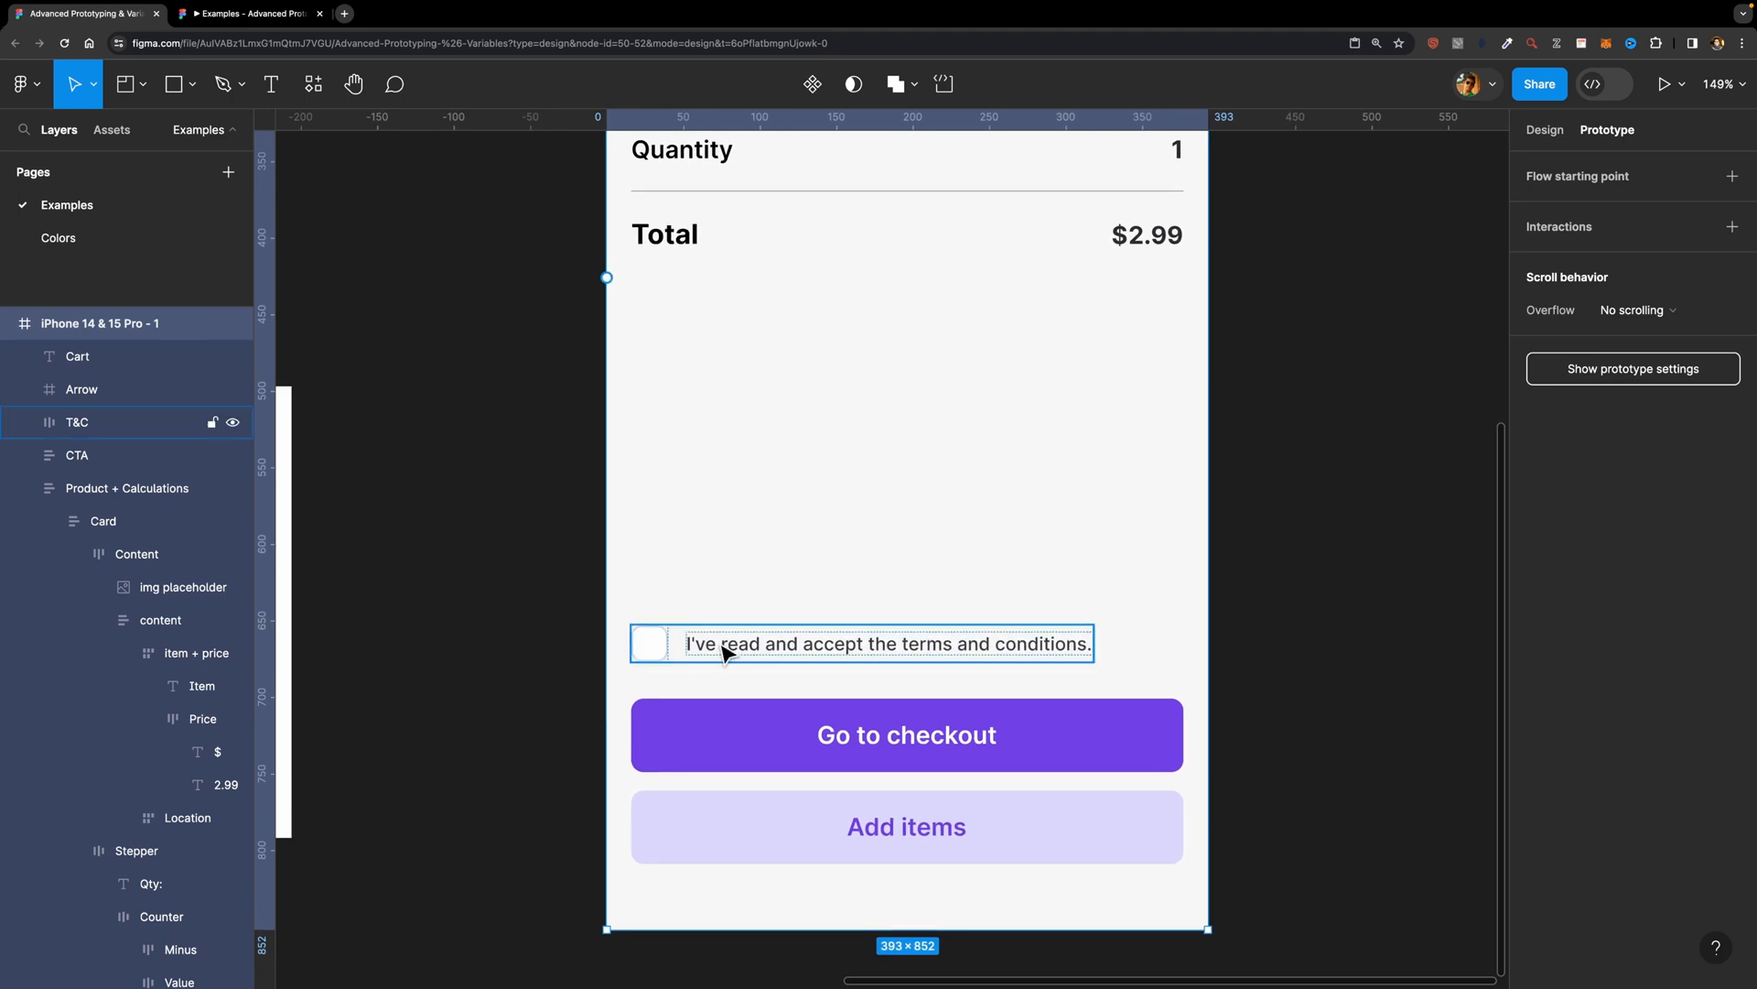
pyautogui.scroll(-6, 741, 627)
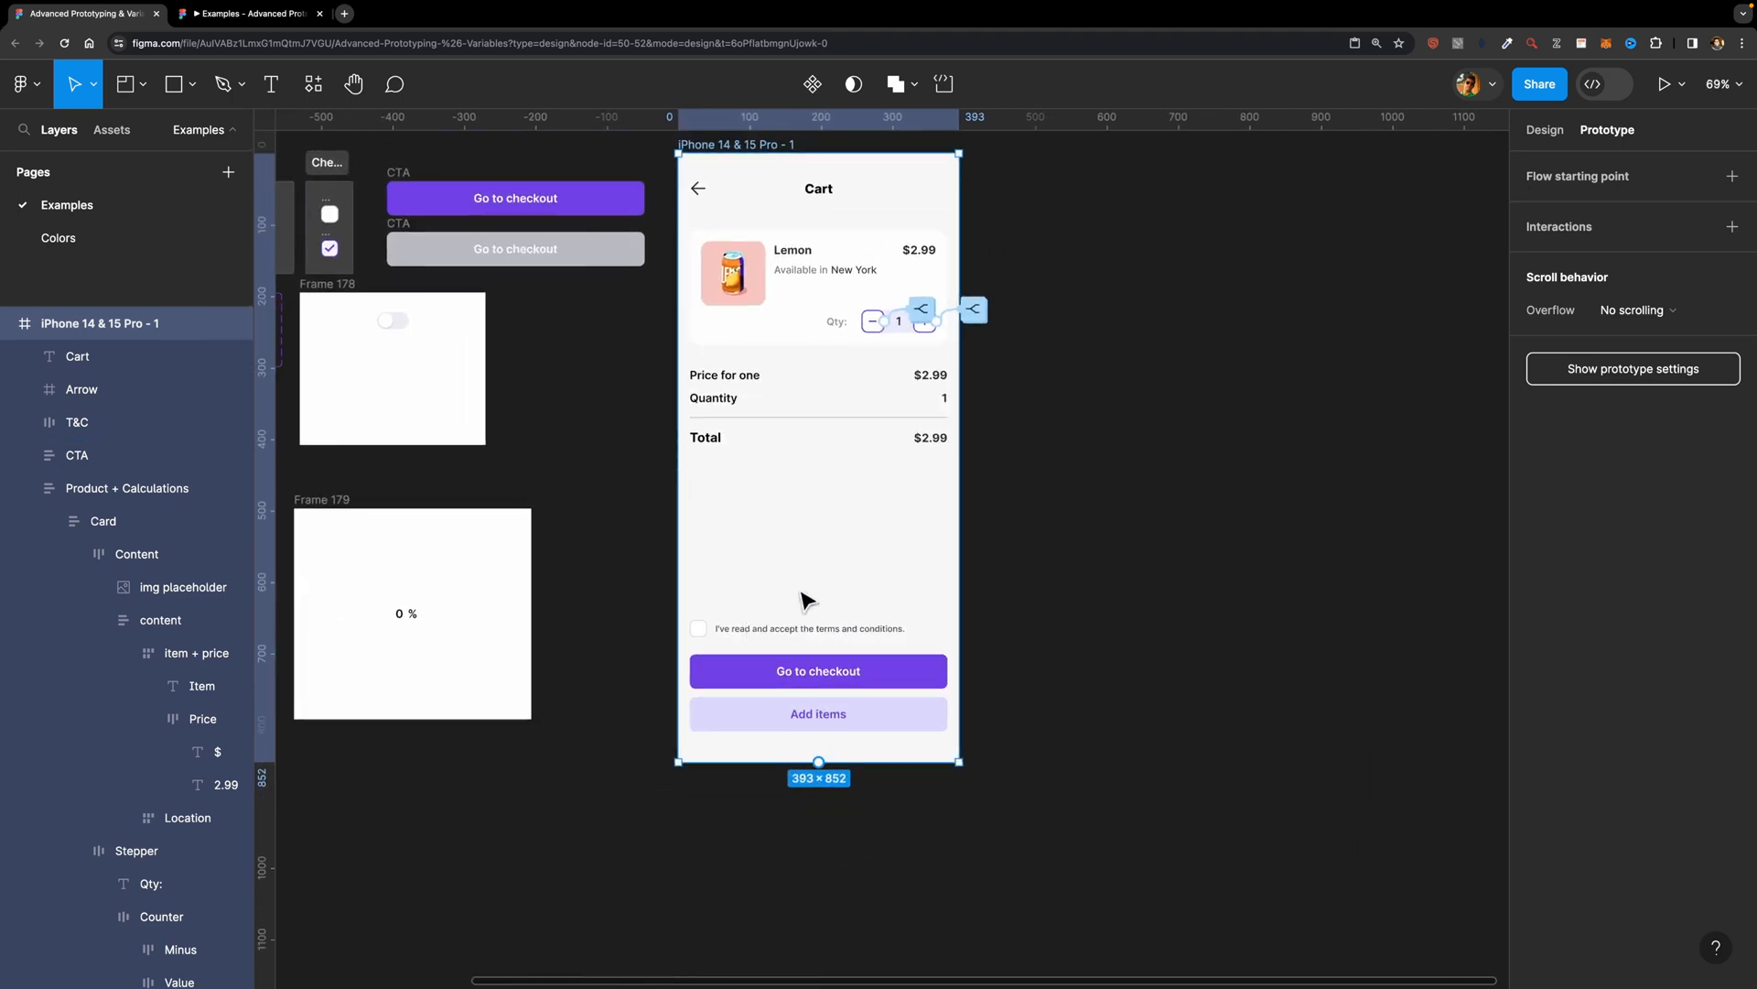
pyautogui.scroll(3, 778, 609)
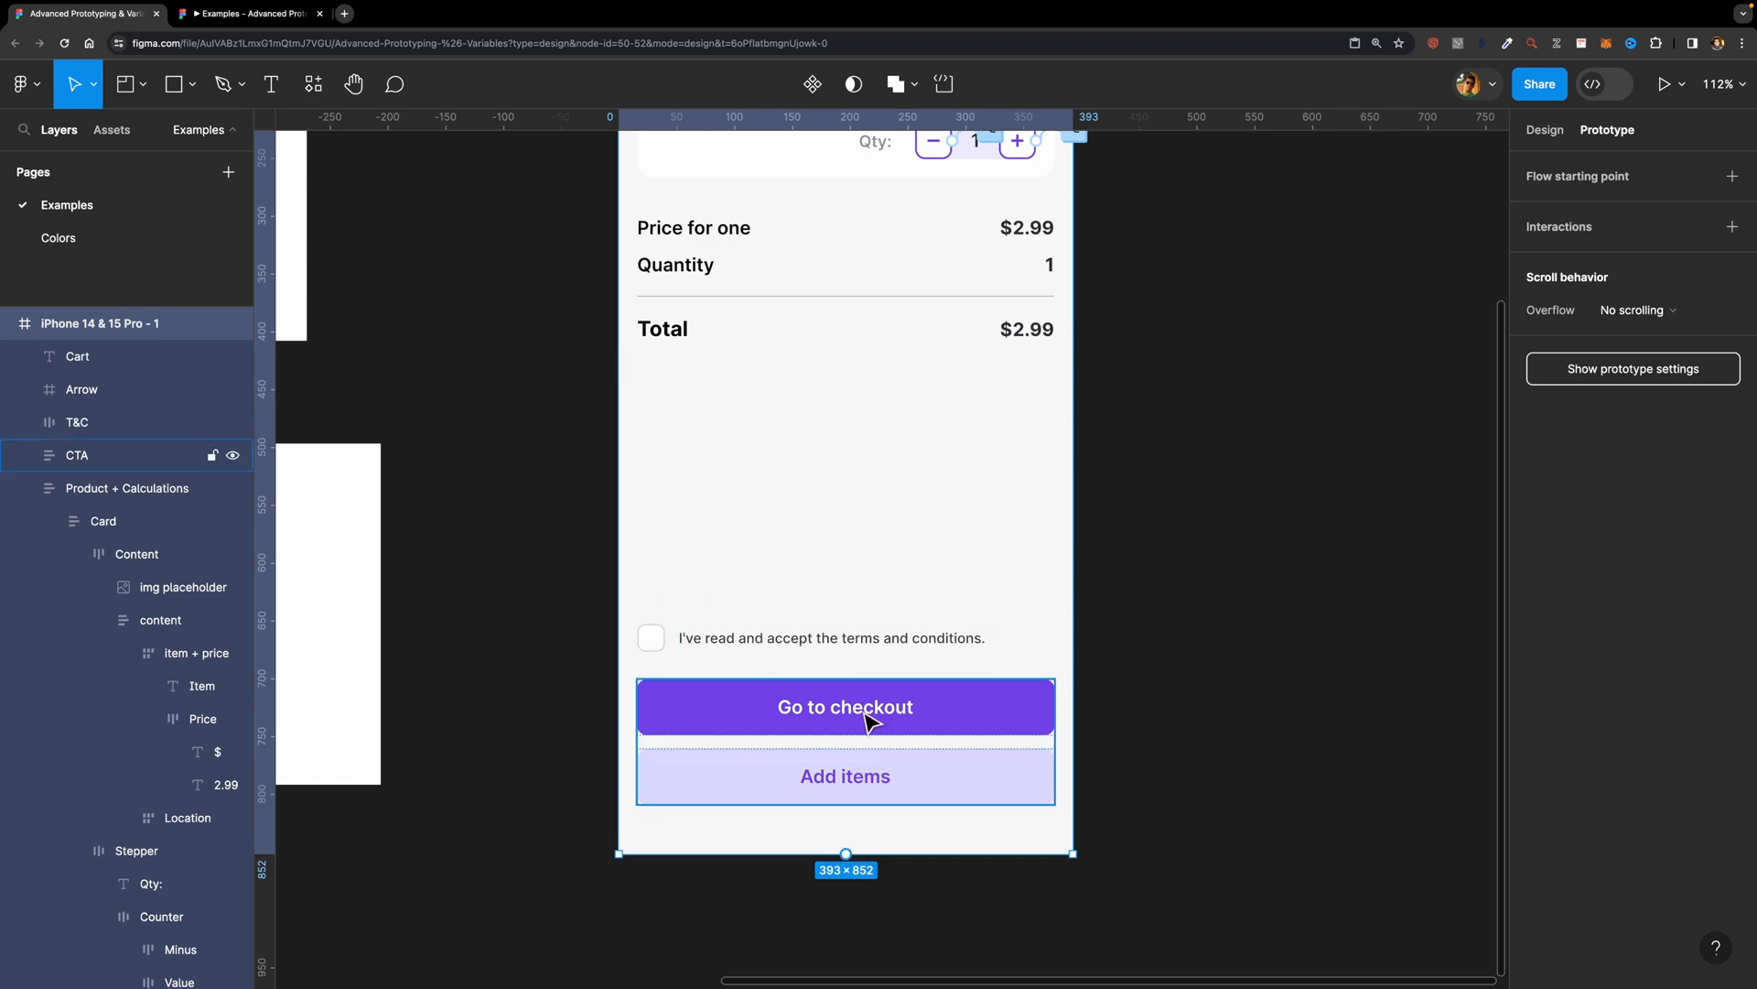
pyautogui.scroll(-5, 549, 400)
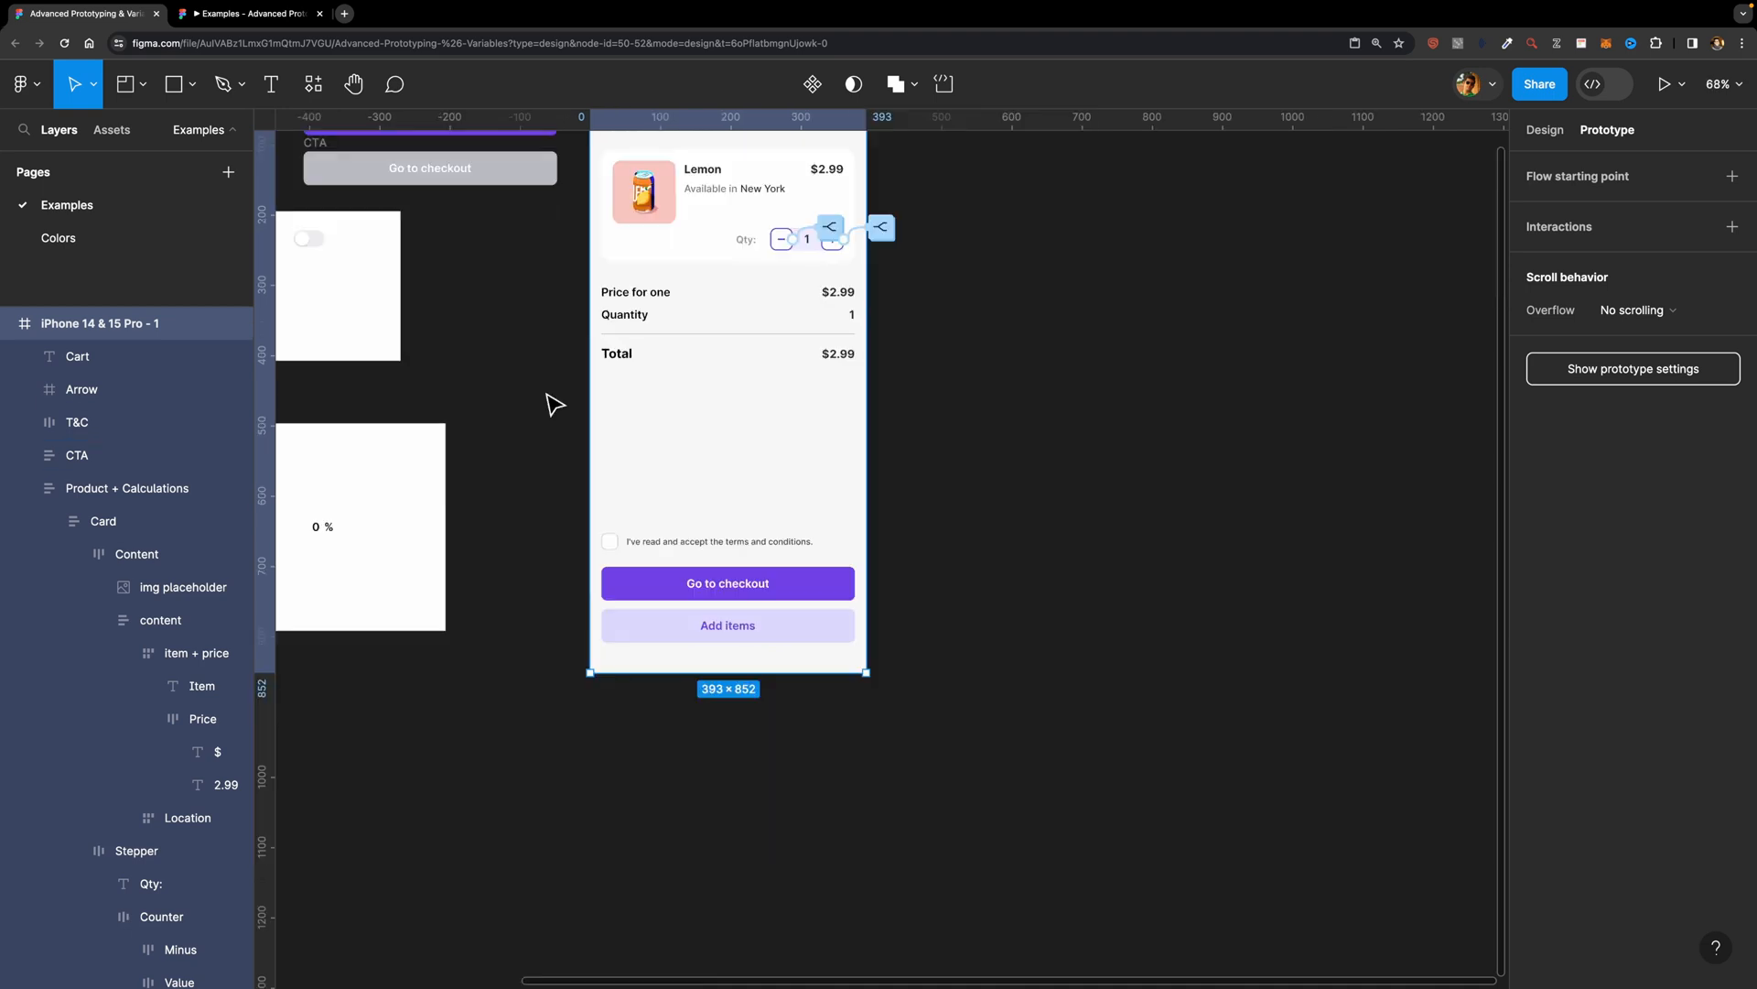
# Step: Duplicate the unchecked and checked Checkbox frames and place the copies between Frame 178 and the cart frame
pyautogui.hscroll(-3, 549, 393)
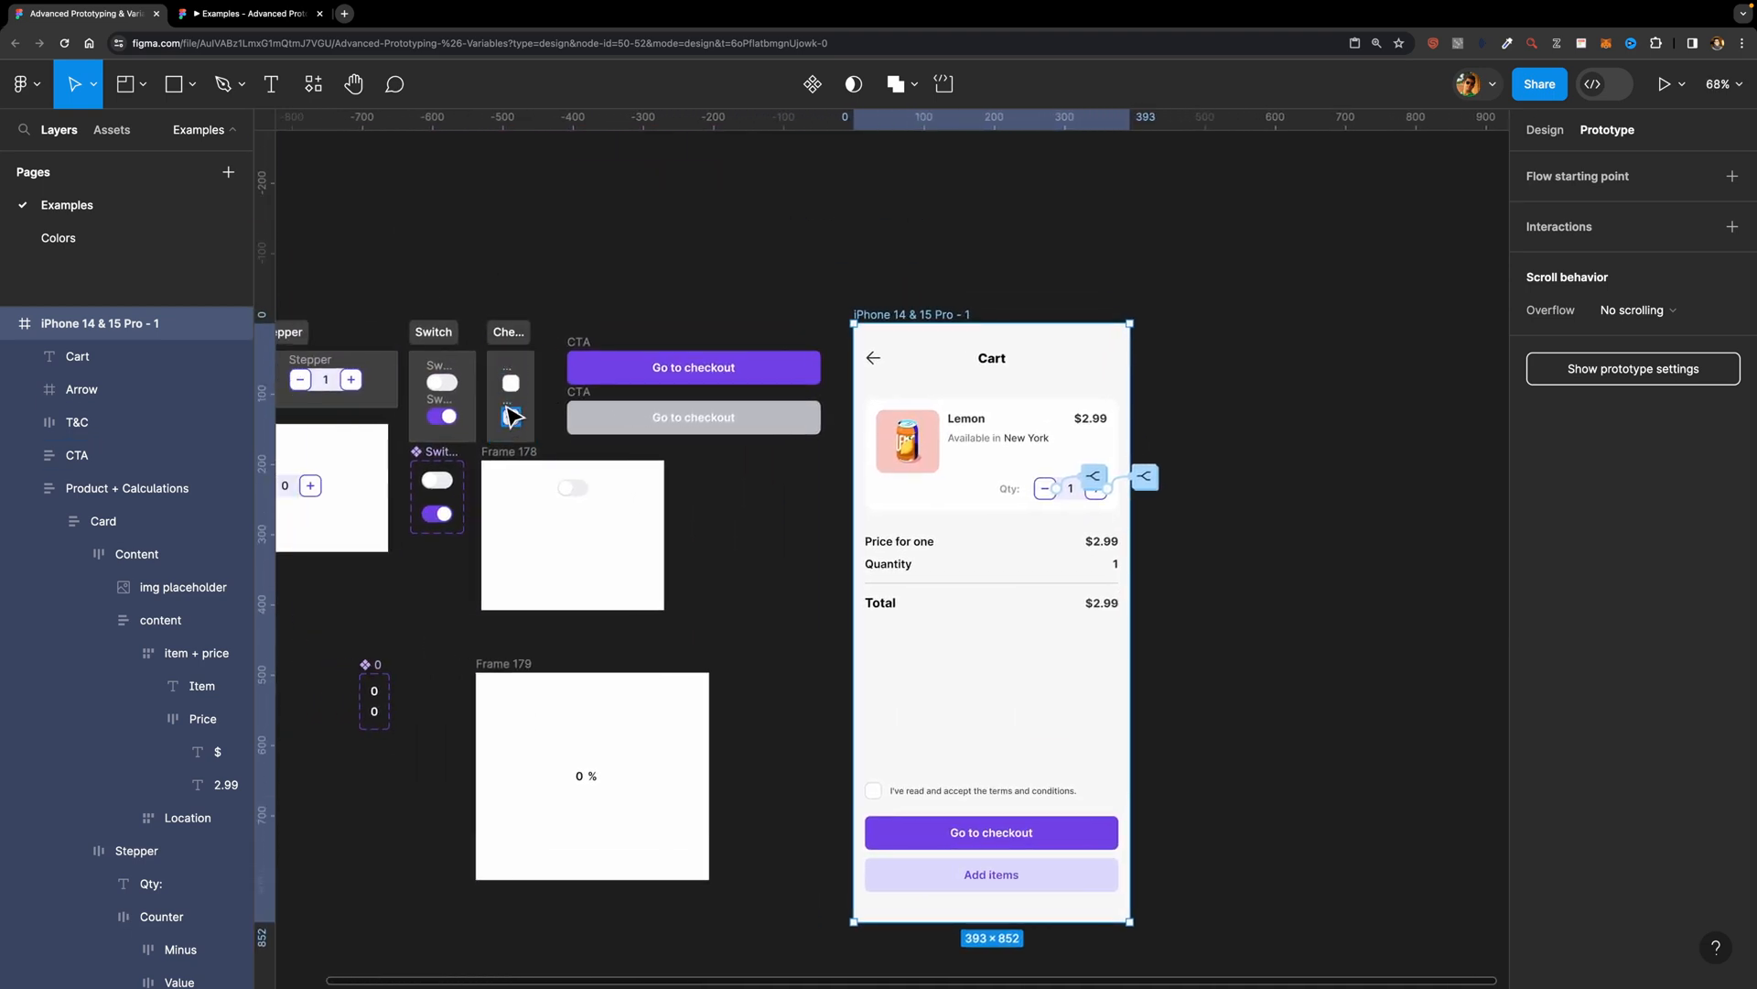
pyautogui.click(520, 394)
pyautogui.keyDown('shift'); pyautogui.click(512, 417); pyautogui.keyUp('shift')
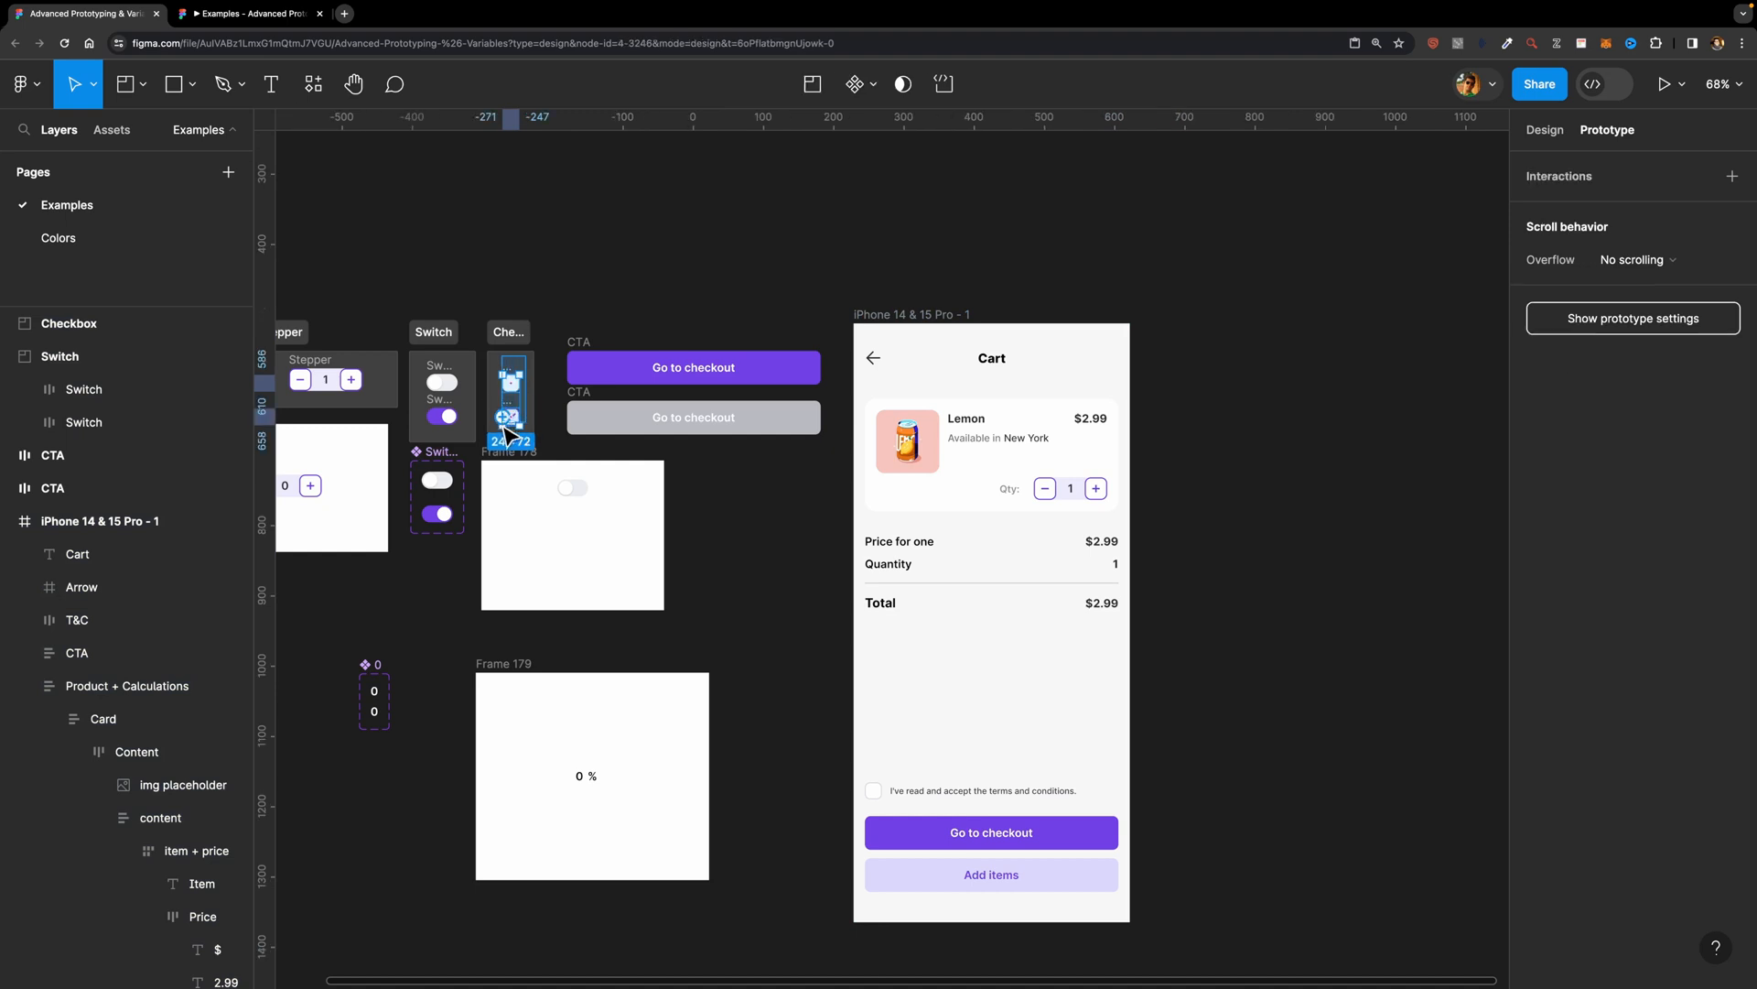
pyautogui.hotkey('shift', 'e')
pyautogui.hotkey('ctrl', 'd')
pyautogui.moveTo(515, 393); pyautogui.dragTo(757, 540)
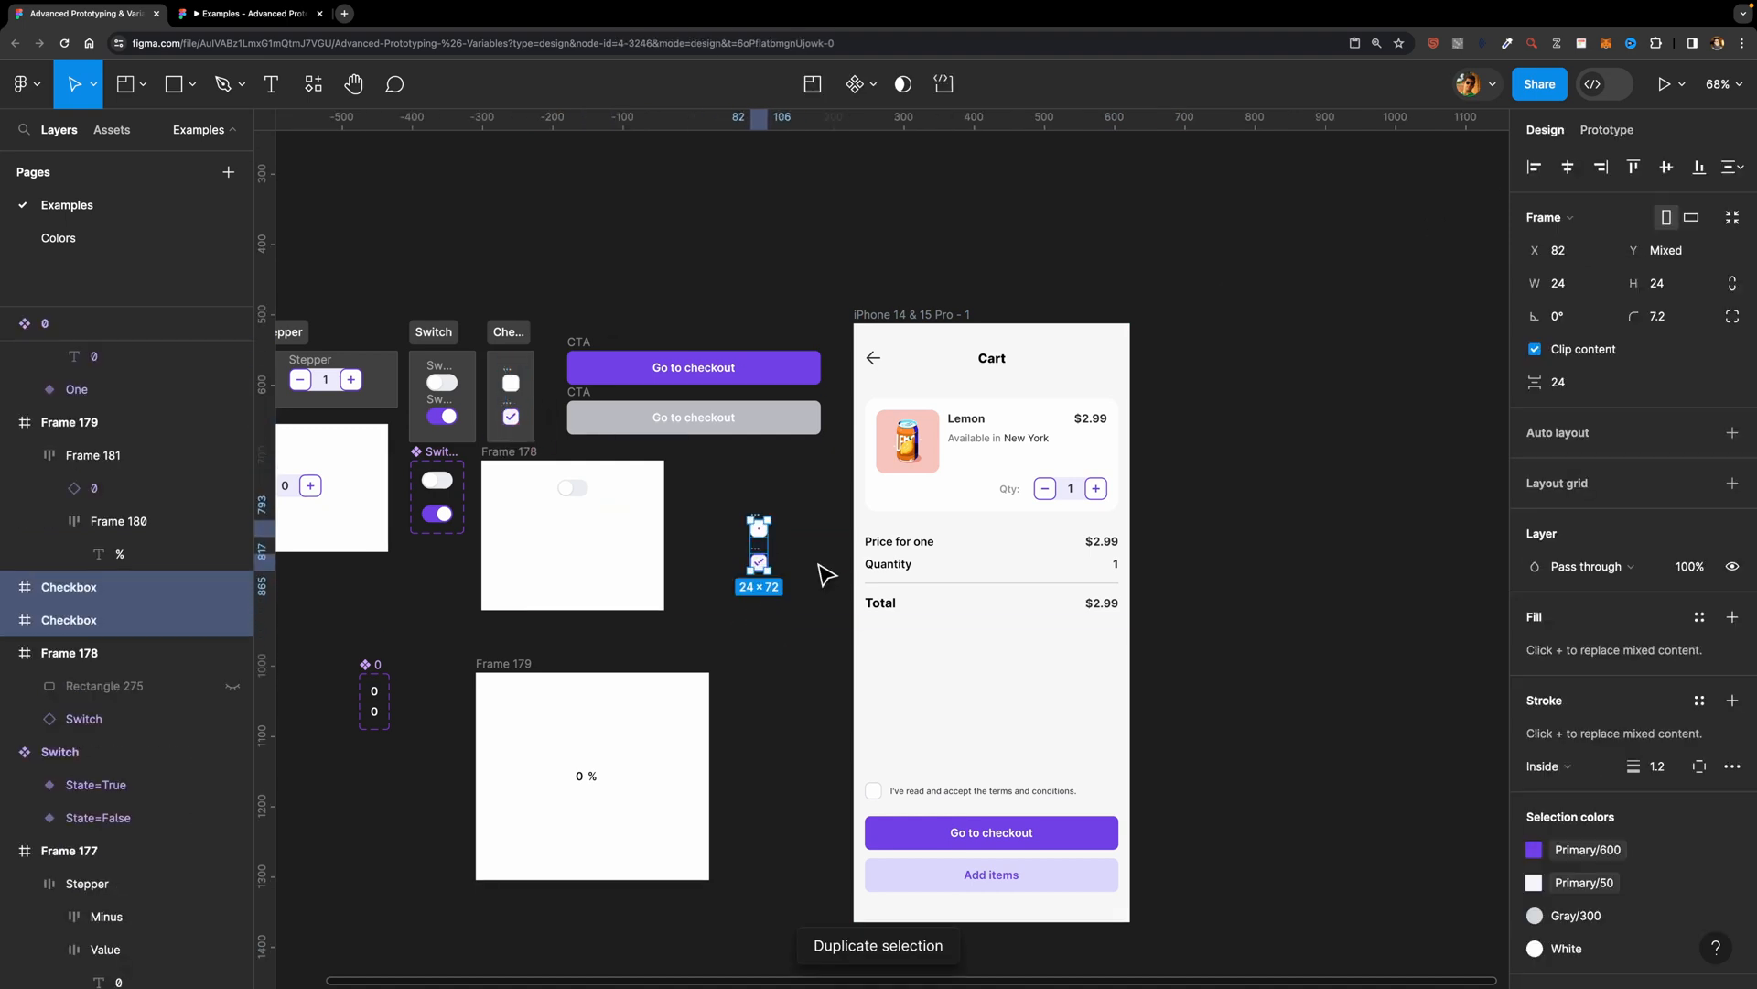
# Step: Combine the two checkbox copies into a component set and rename its variant property to State
pyautogui.scroll(3, 824, 570)
pyautogui.click(873, 95)
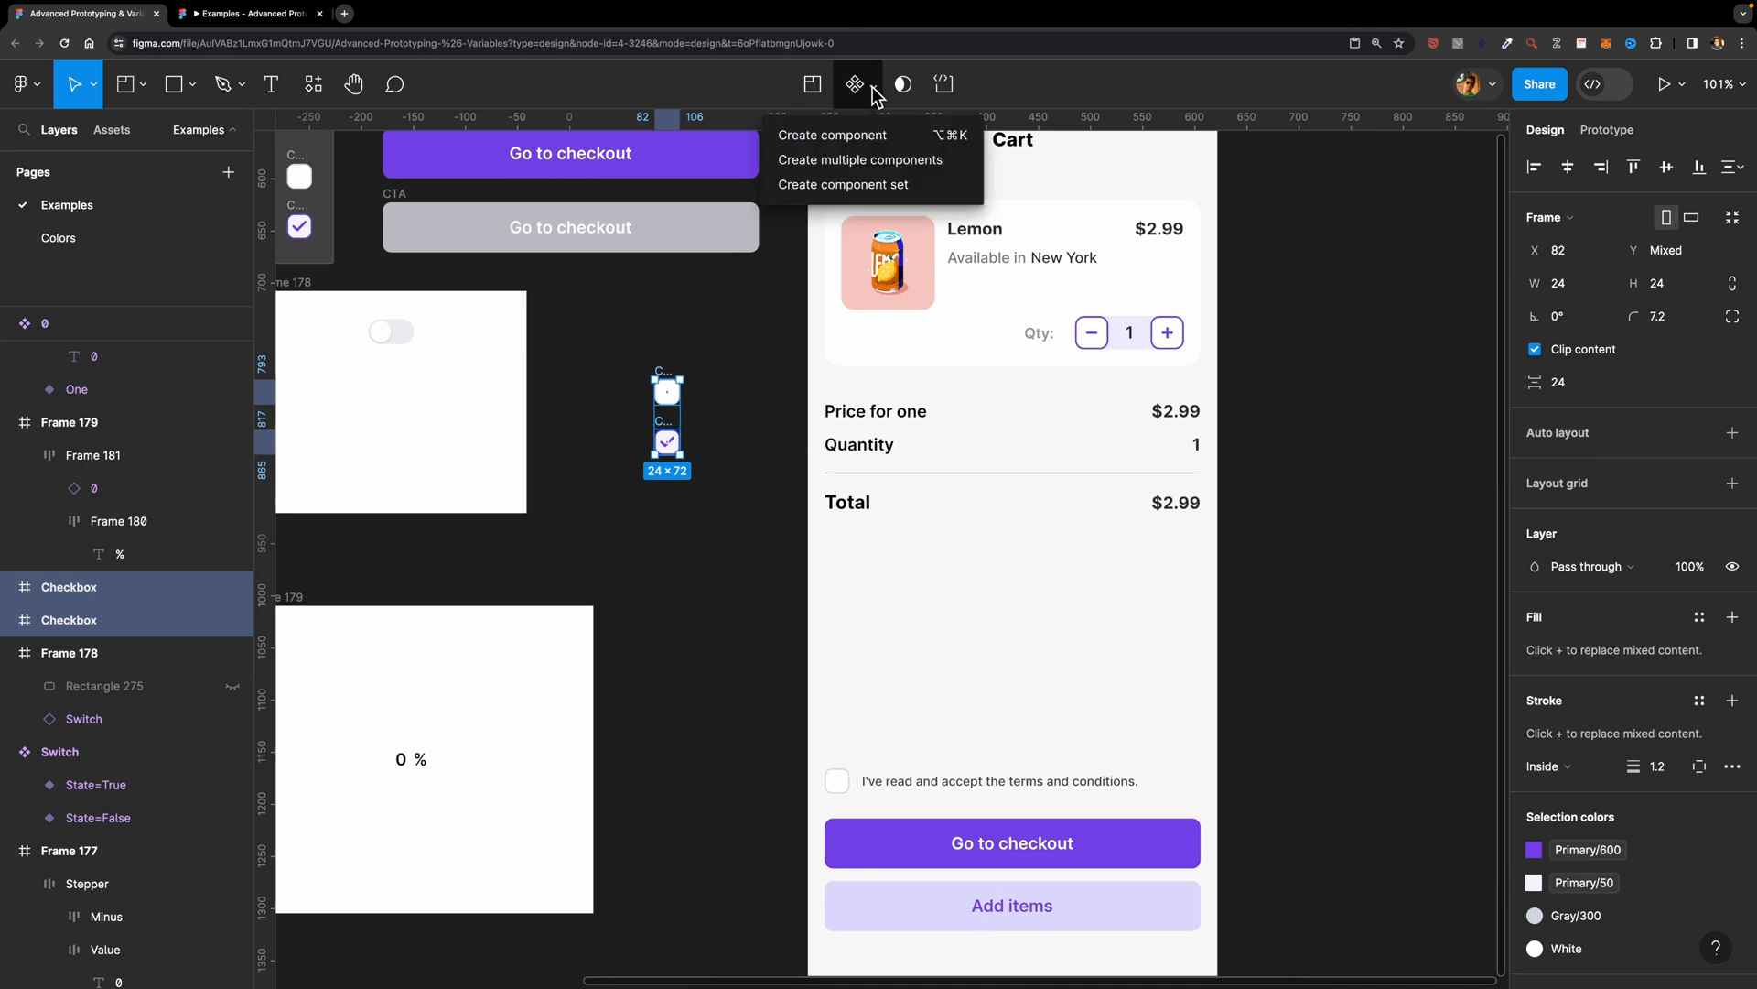
pyautogui.click(823, 191)
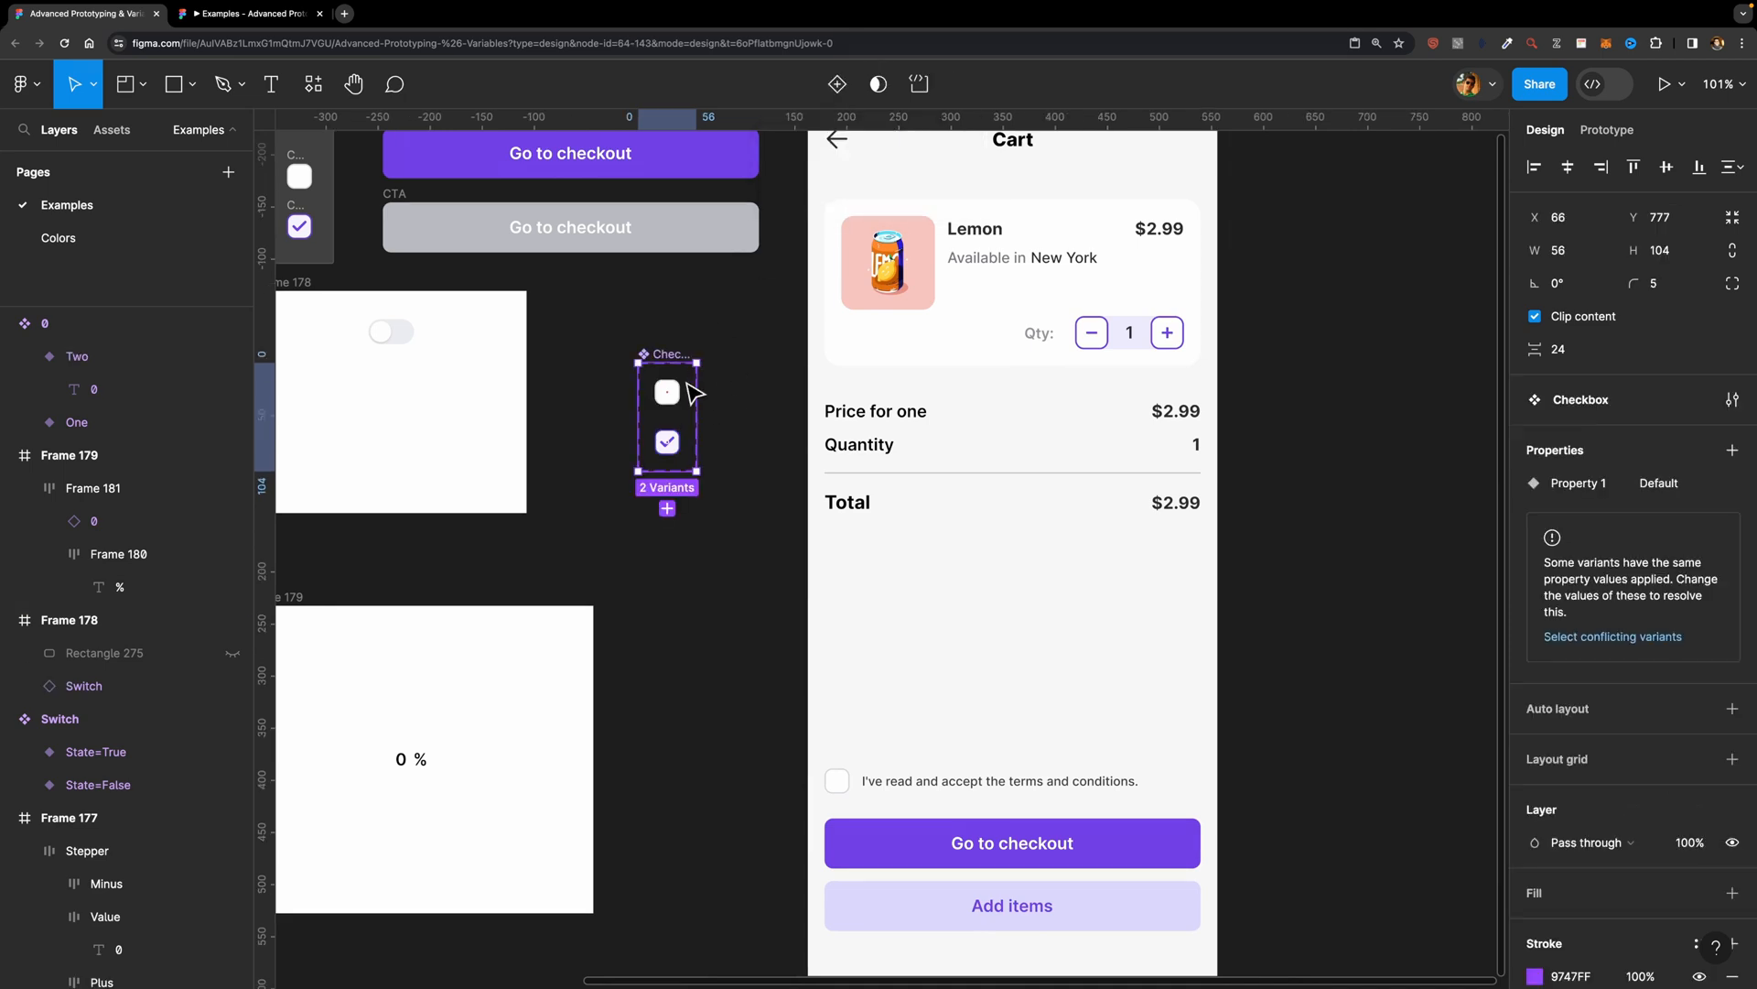
pyautogui.scroll(3, 682, 398)
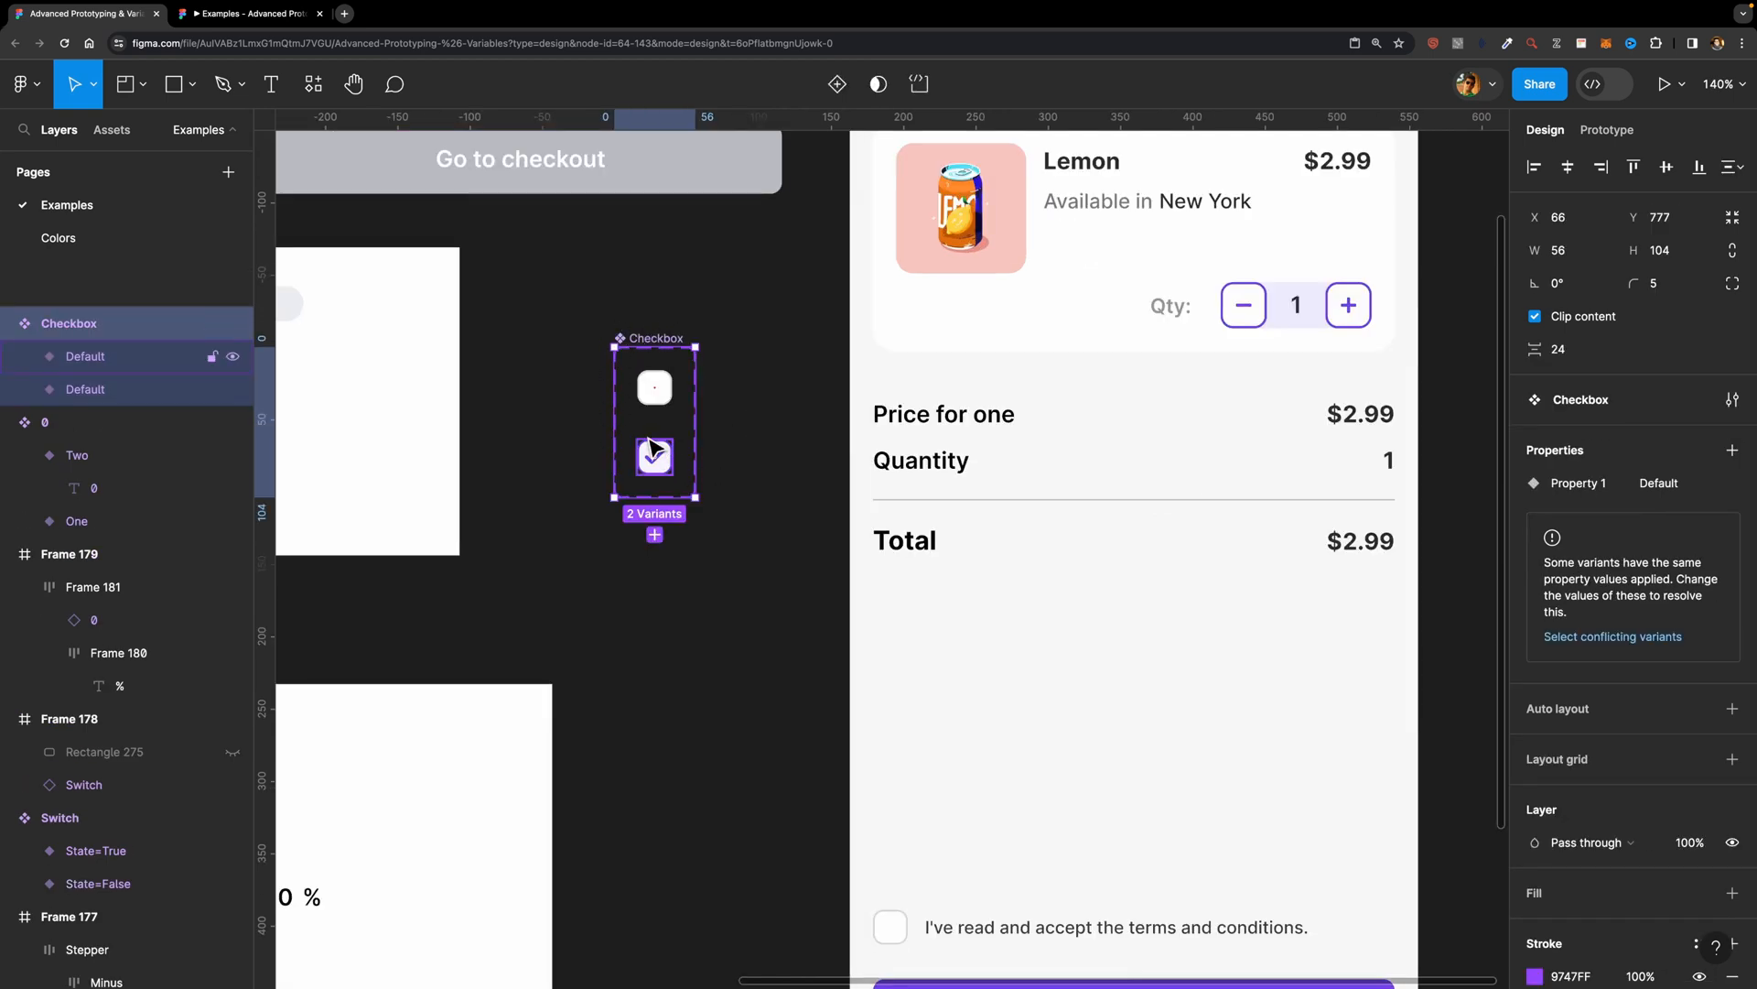
pyautogui.doubleClick(1573, 486)
pyautogui.write('State')
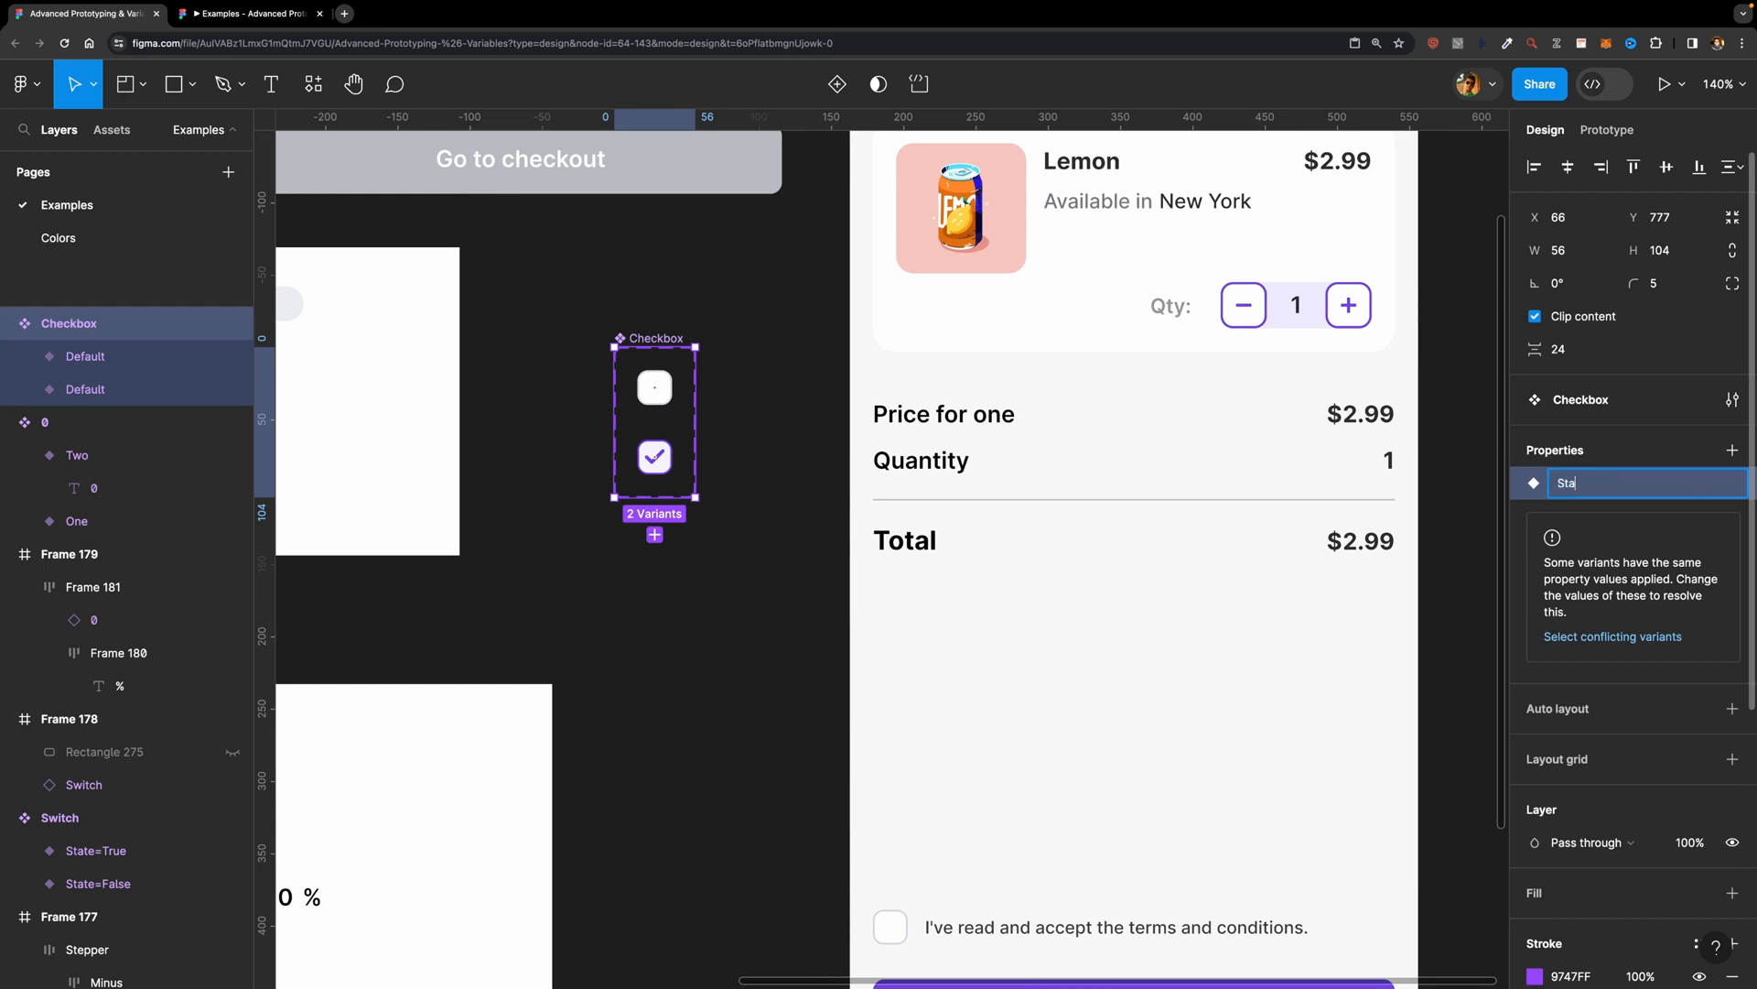
pyautogui.press('Return')
# Step: Set the State value to False for the unchecked checkbox variant and True for the checked one
pyautogui.click(671, 379)
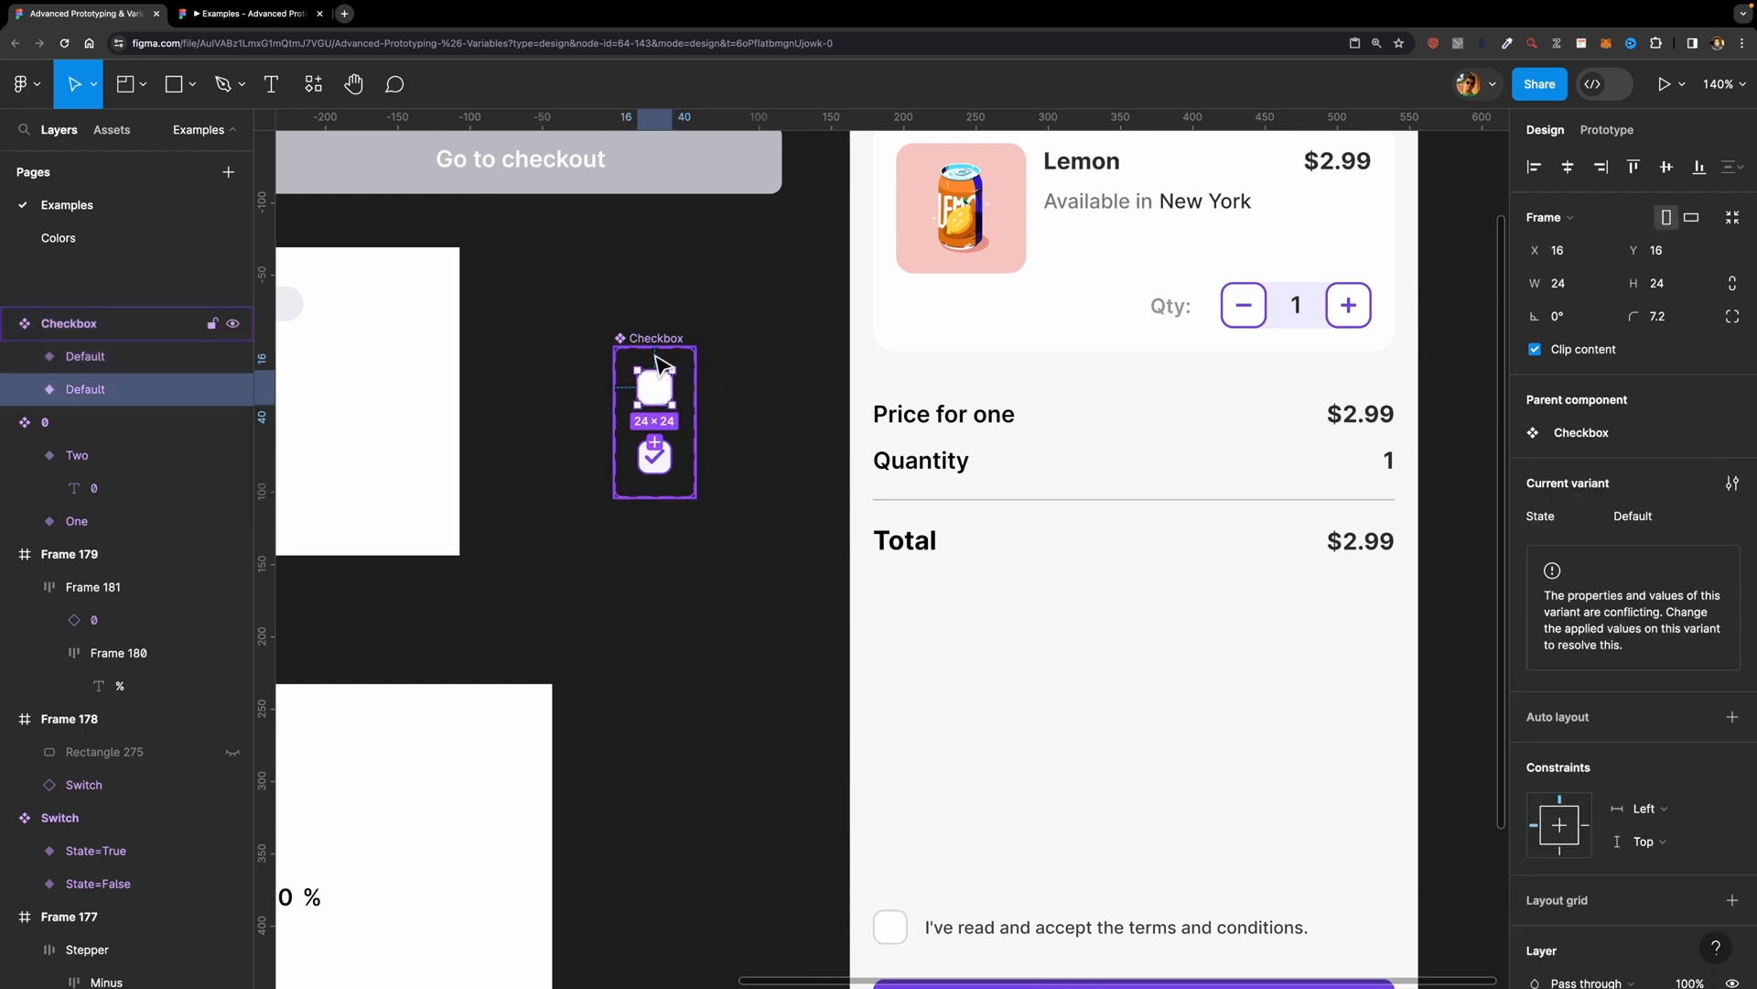
pyautogui.click(1652, 518)
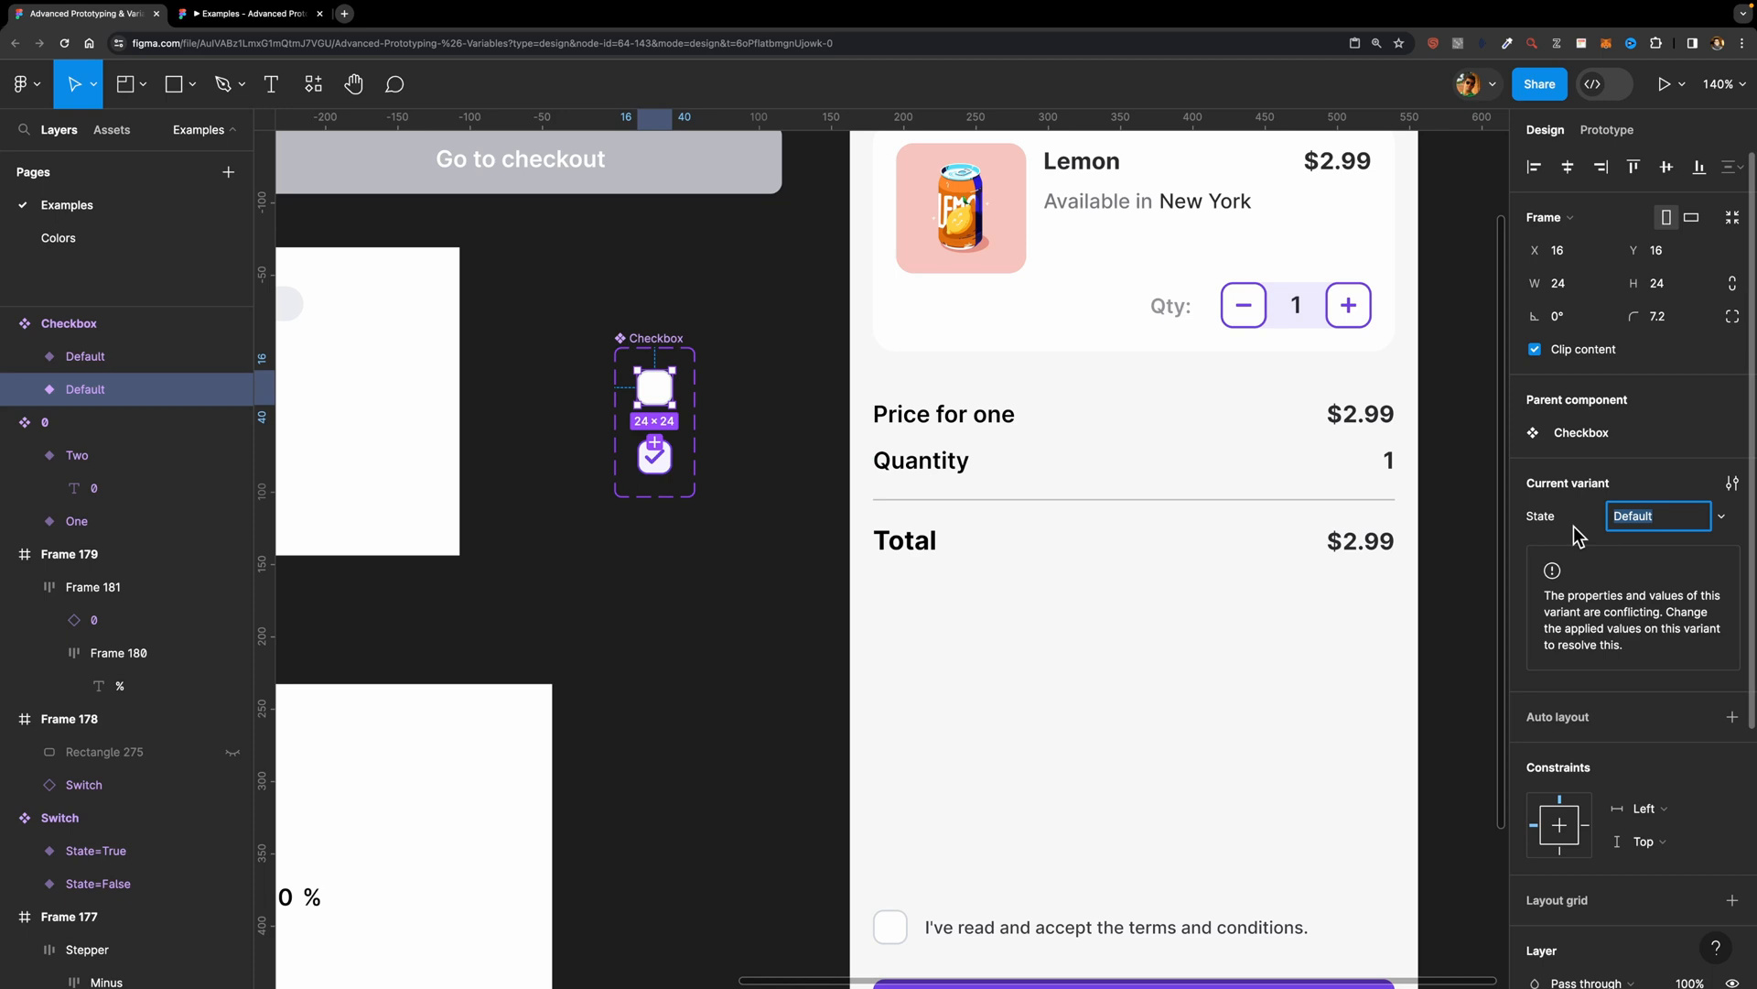
pyautogui.write('False')
pyautogui.click(658, 446)
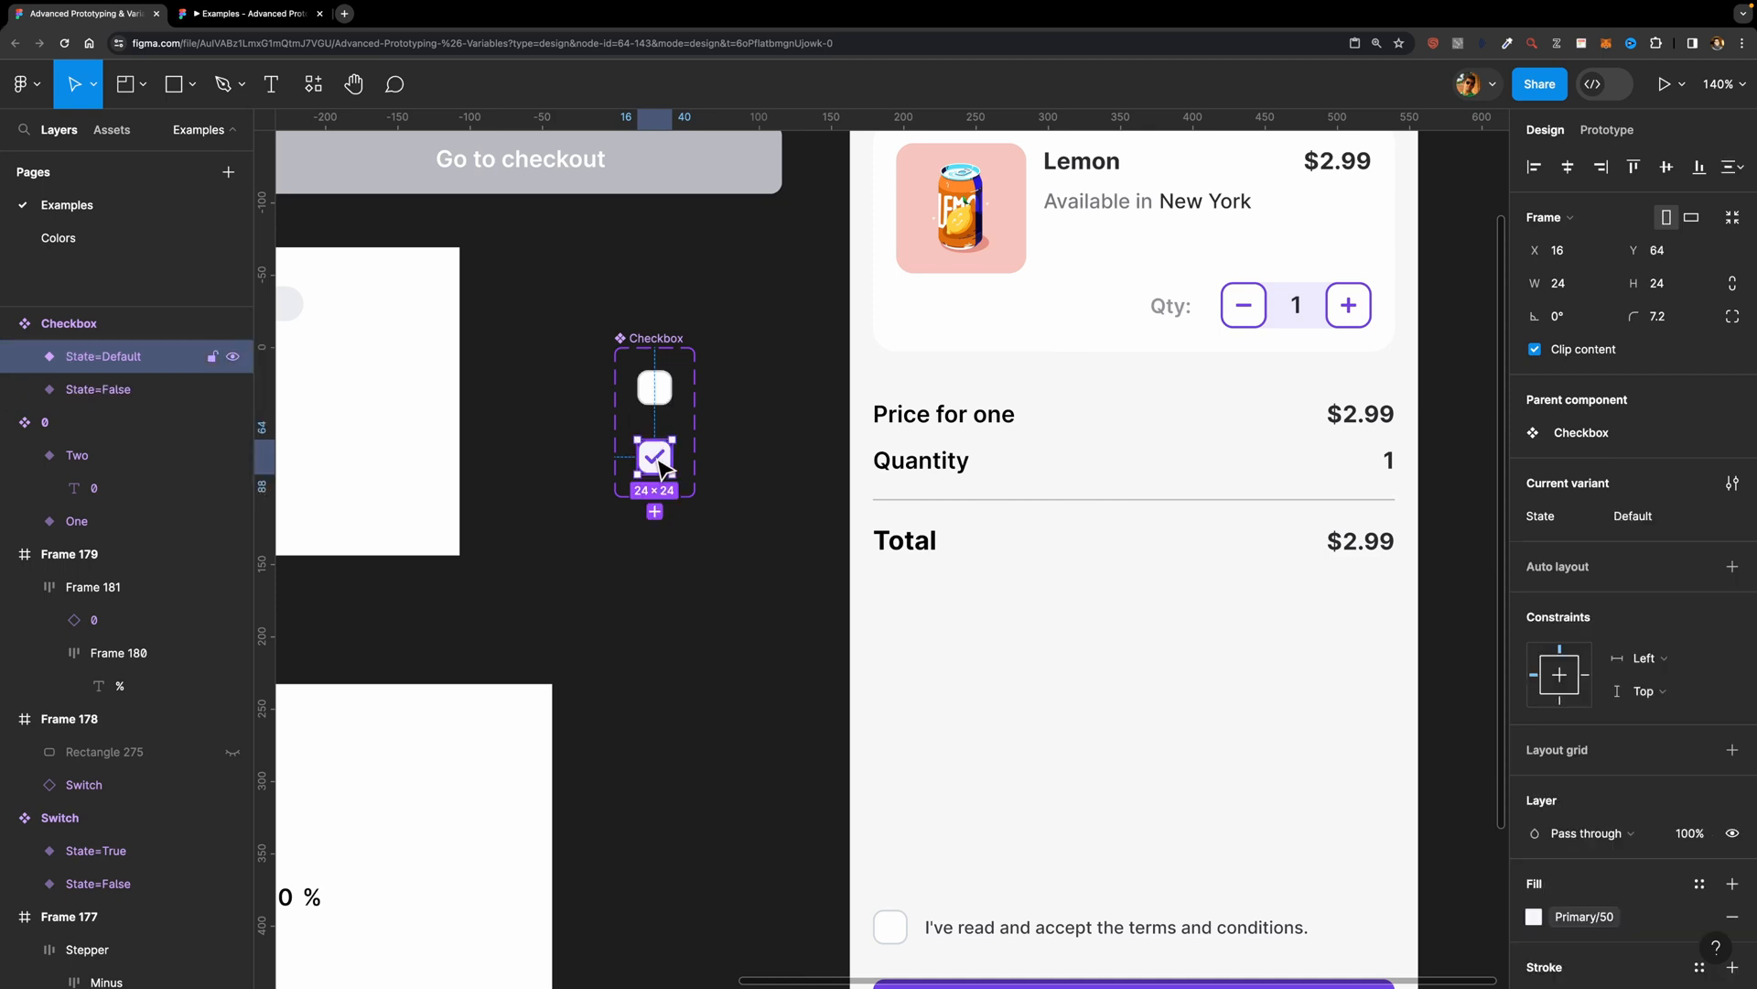
pyautogui.click(1641, 519)
pyautogui.write('True')
pyautogui.click(710, 581)
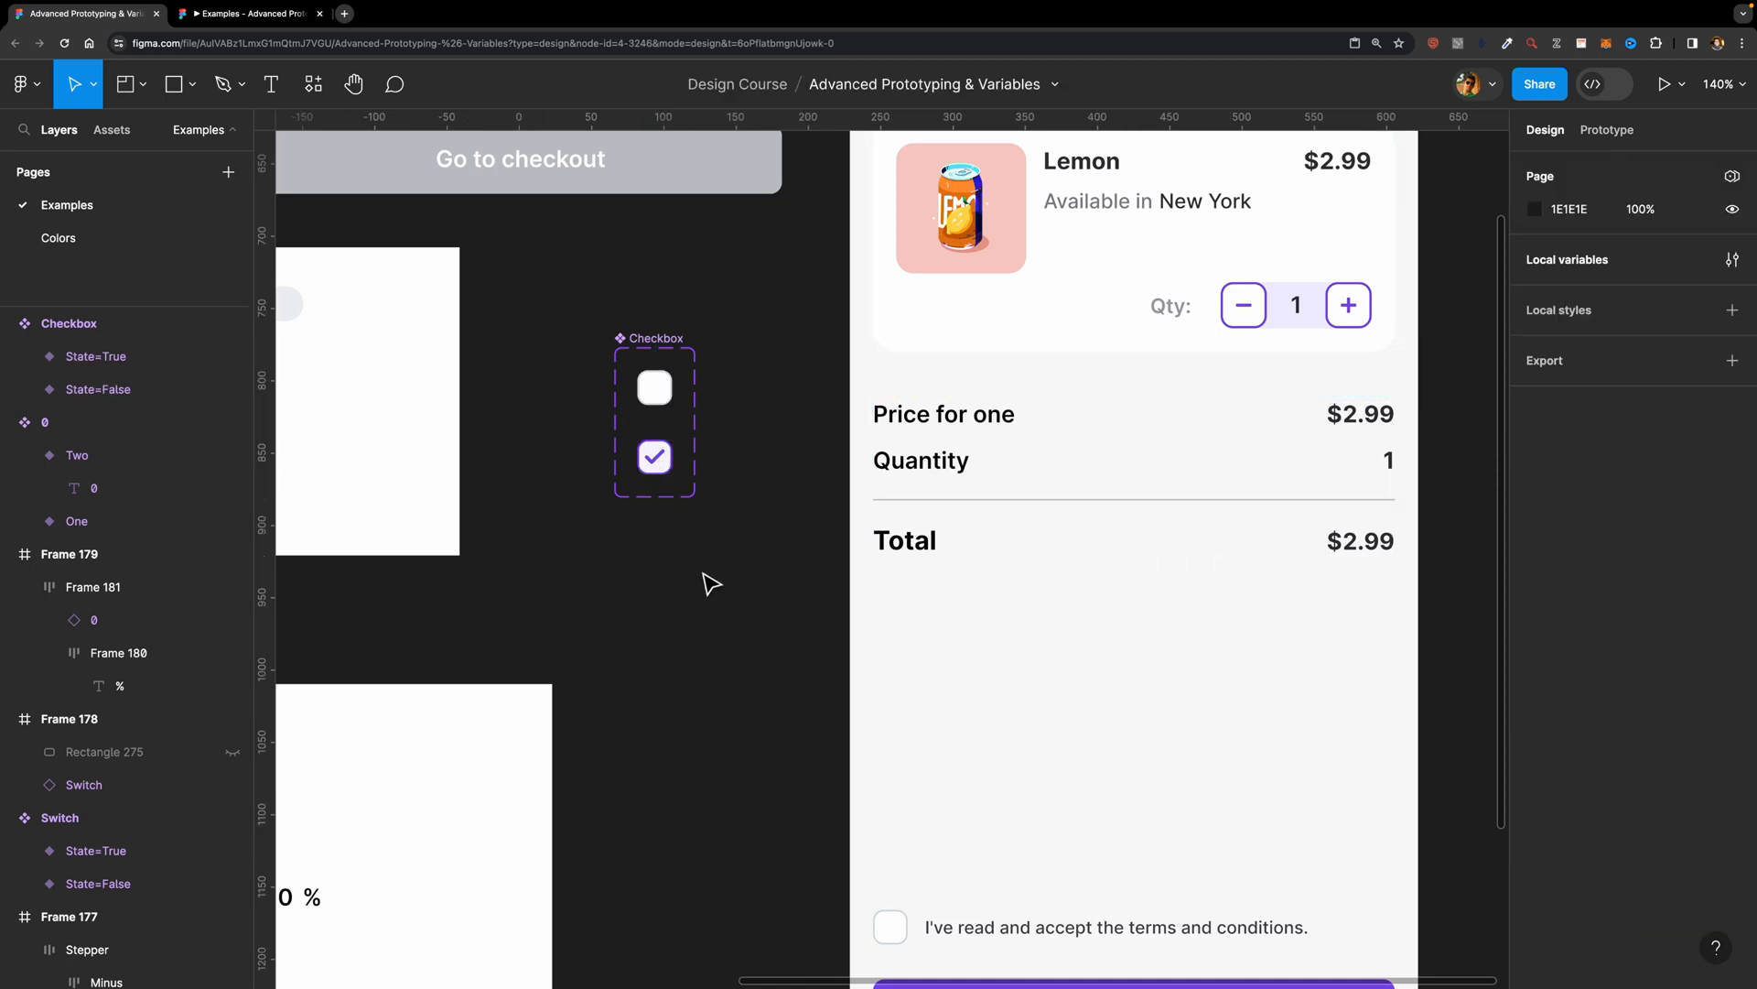
# Step: Try out an instance of the Checkbox component on the canvas
pyautogui.click(110, 133)
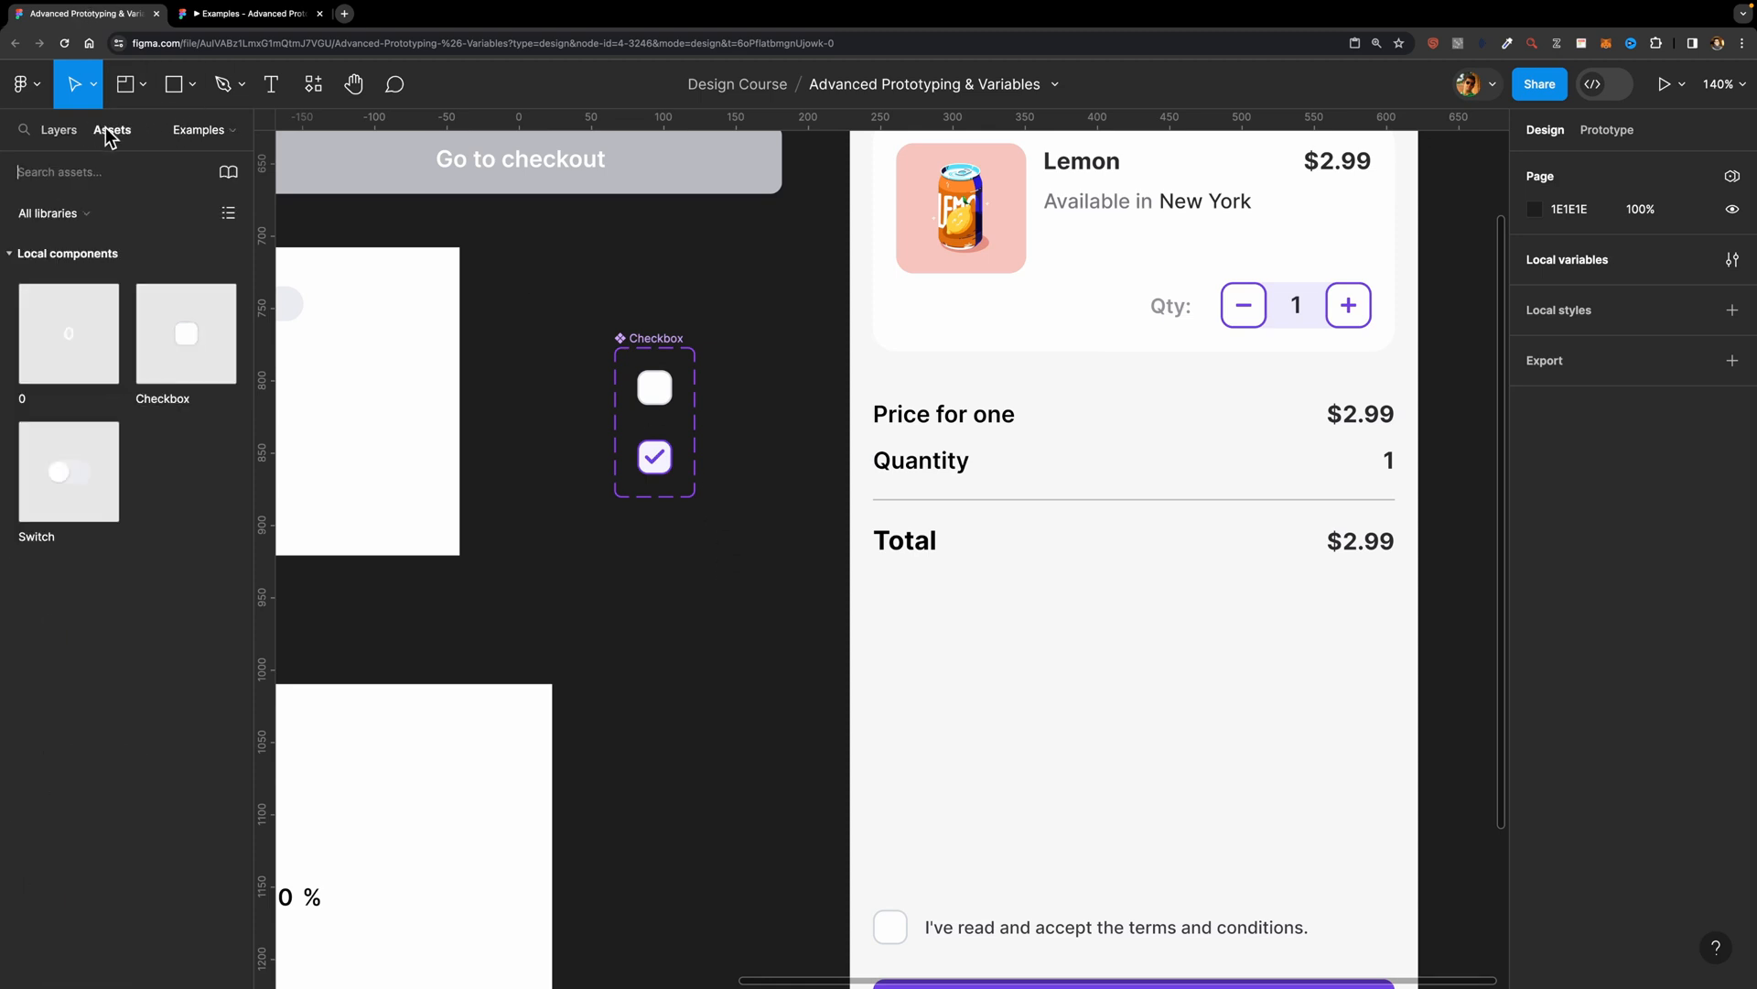
pyautogui.moveTo(210, 371); pyautogui.dragTo(723, 661)
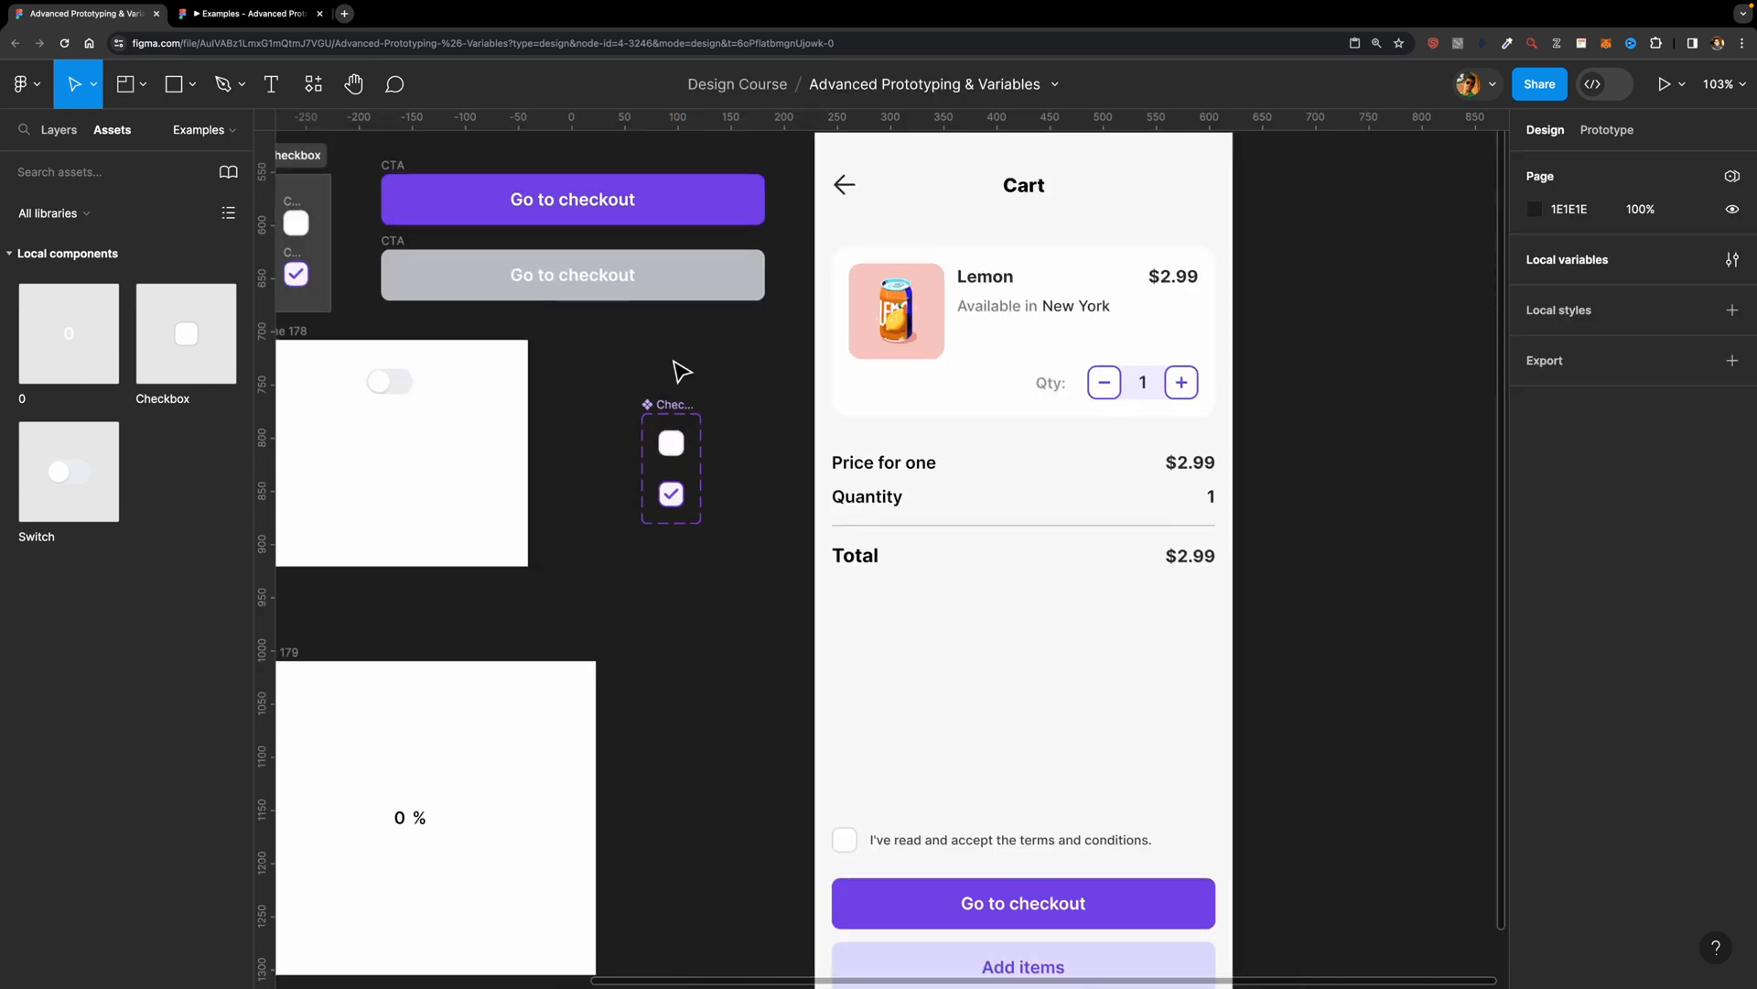
# Step: Combine the purple and grey Go to checkout CTA frames into a component set
pyautogui.scroll(3, 675, 363)
pyautogui.hscroll(-1, 676, 364)
pyautogui.click(725, 608)
pyautogui.click(608, 451)
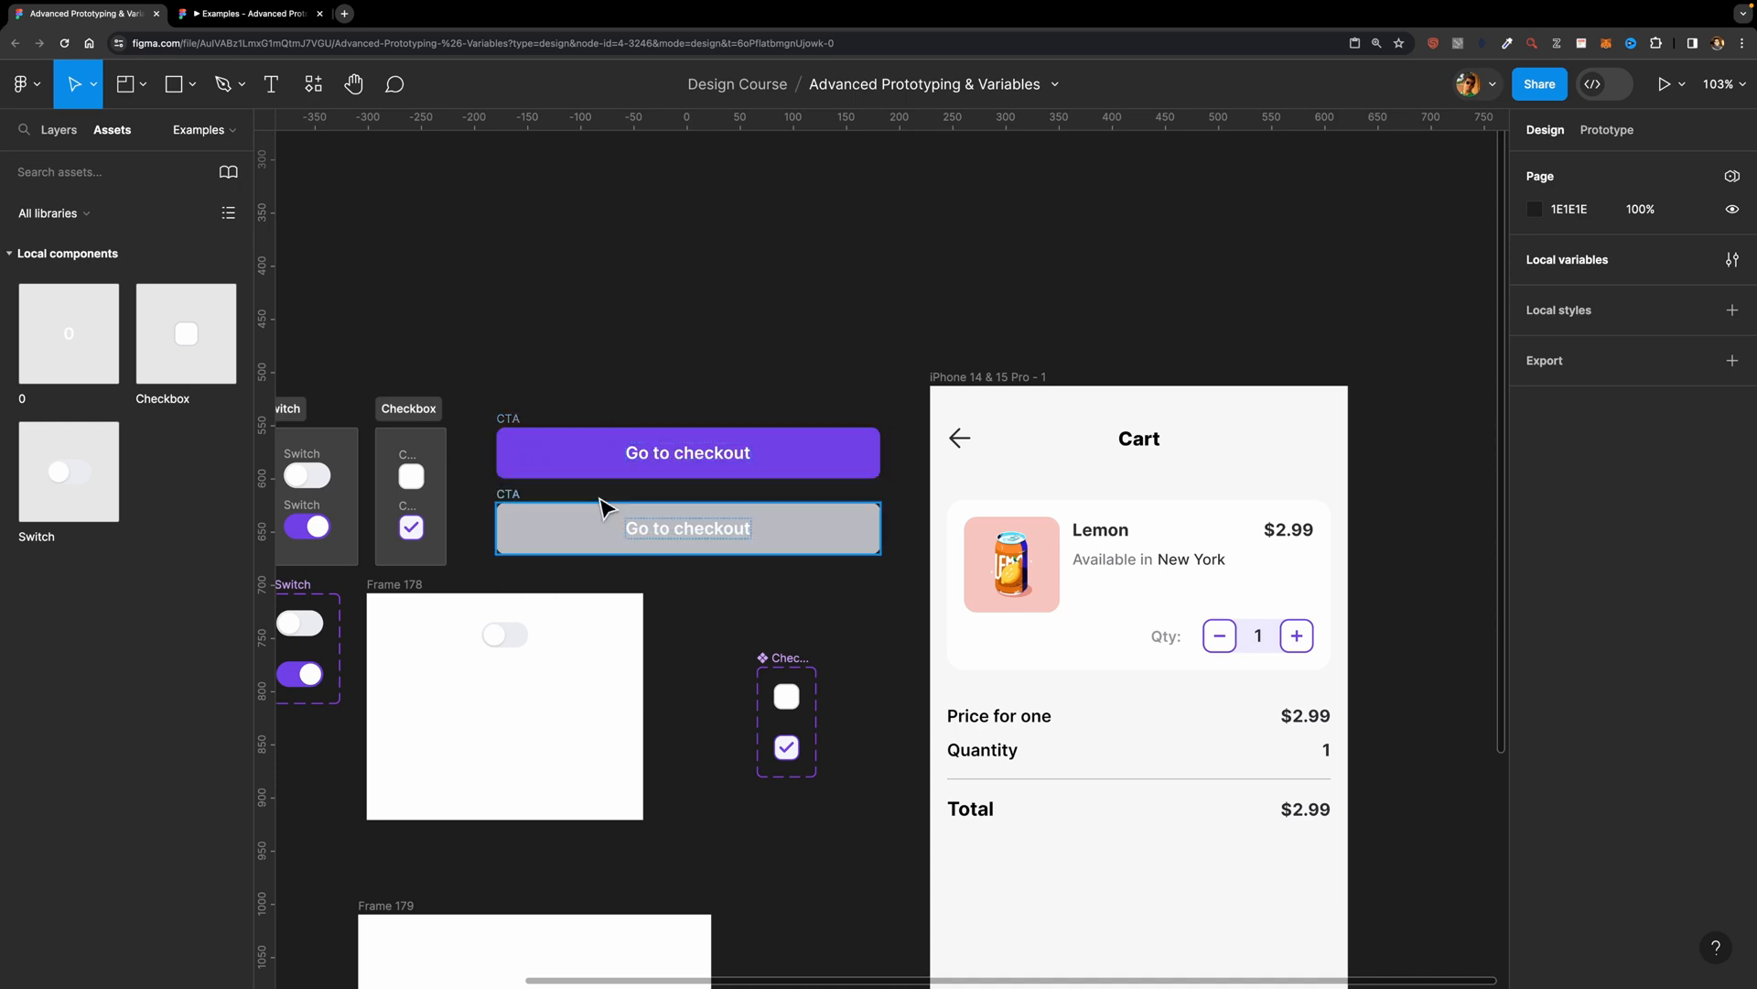
pyautogui.click(527, 453)
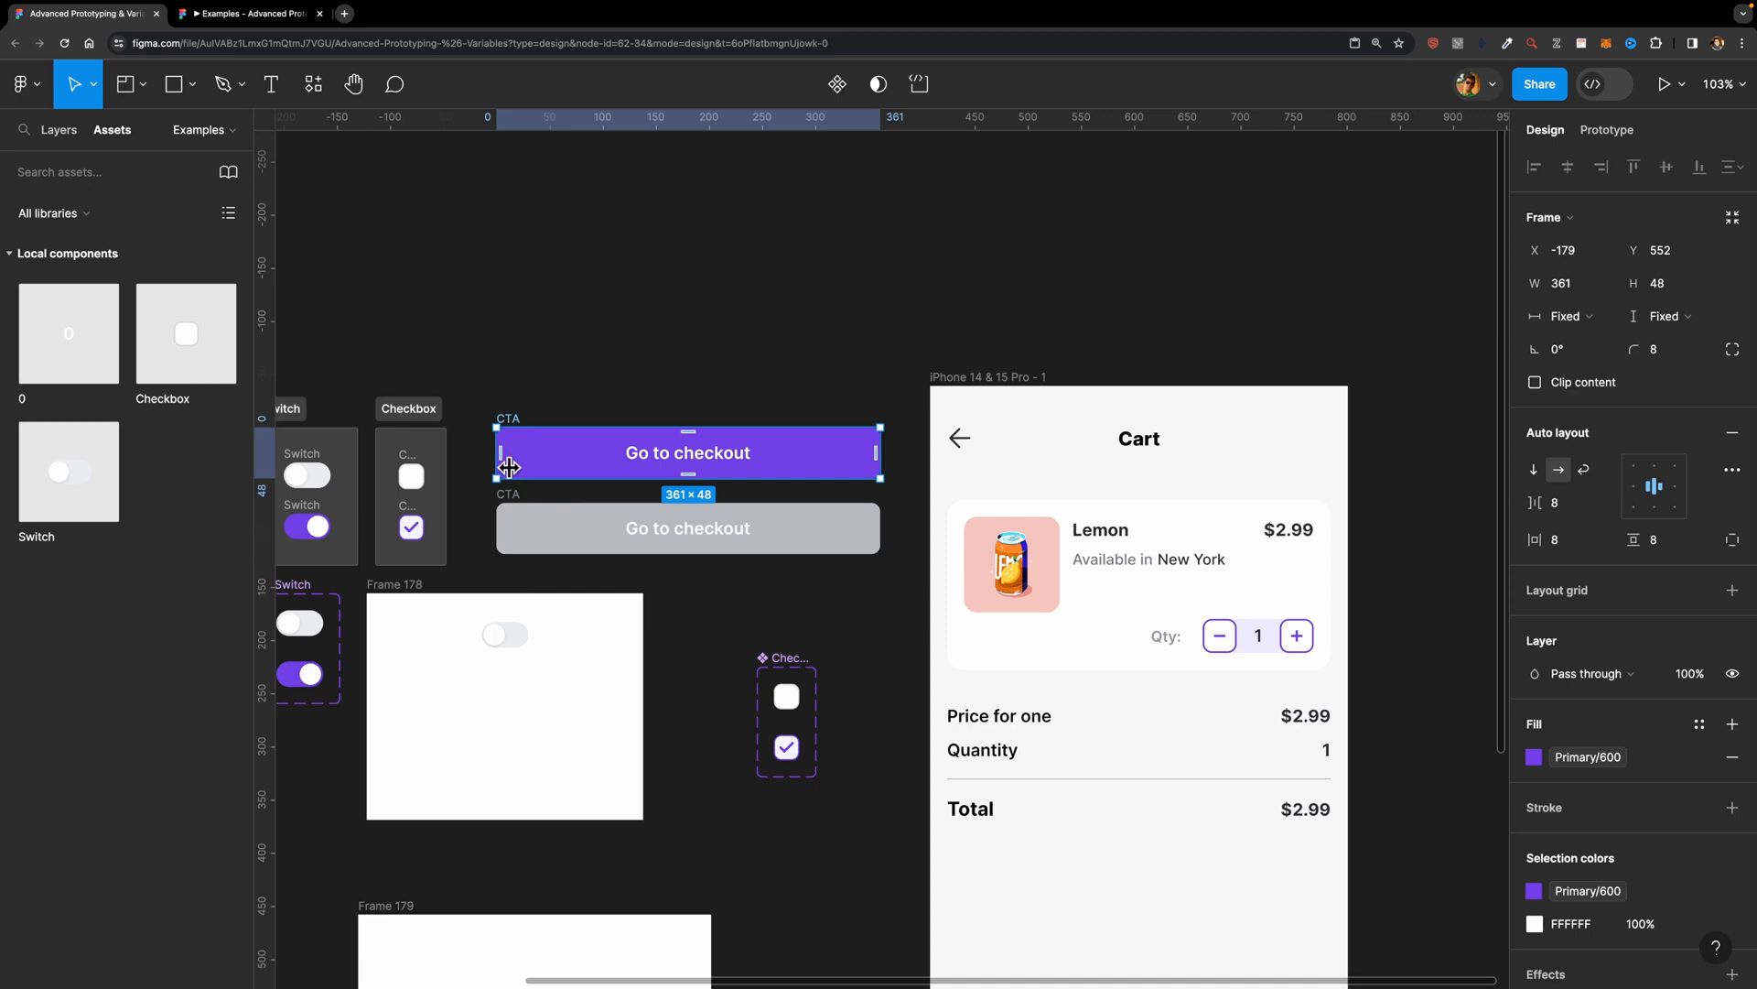
pyautogui.keyDown('shift'); pyautogui.click(514, 509); pyautogui.keyUp('shift')
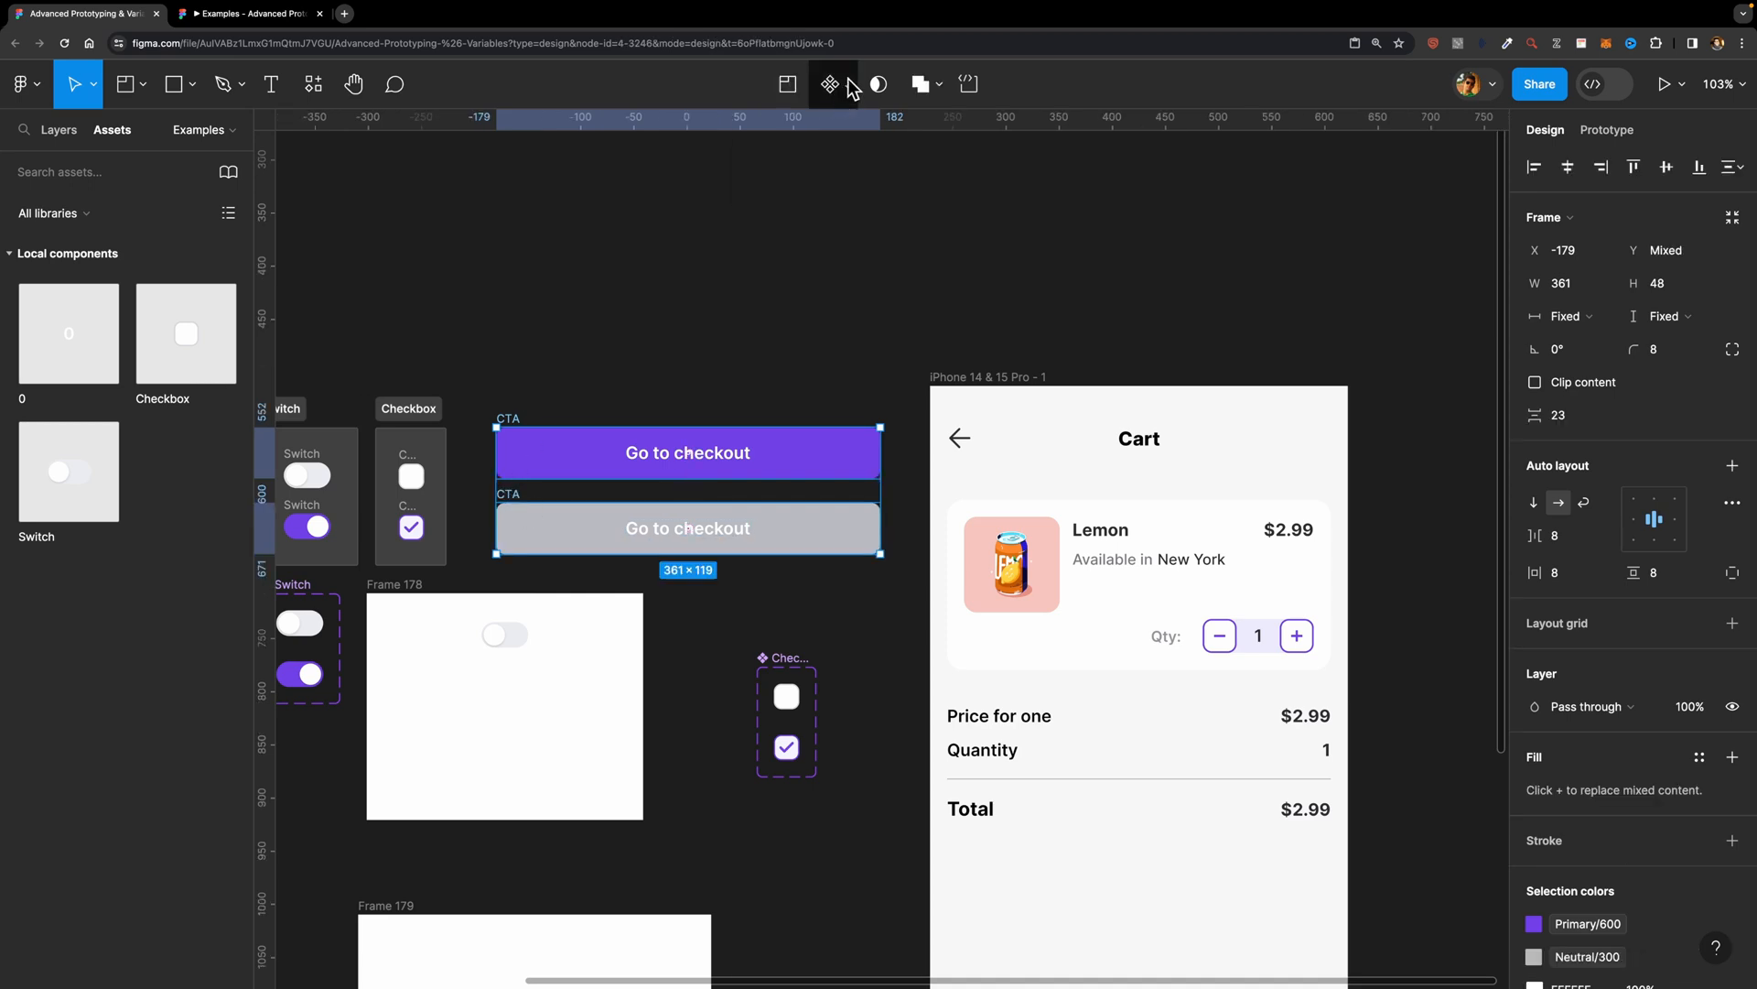
pyautogui.click(850, 84)
pyautogui.click(812, 182)
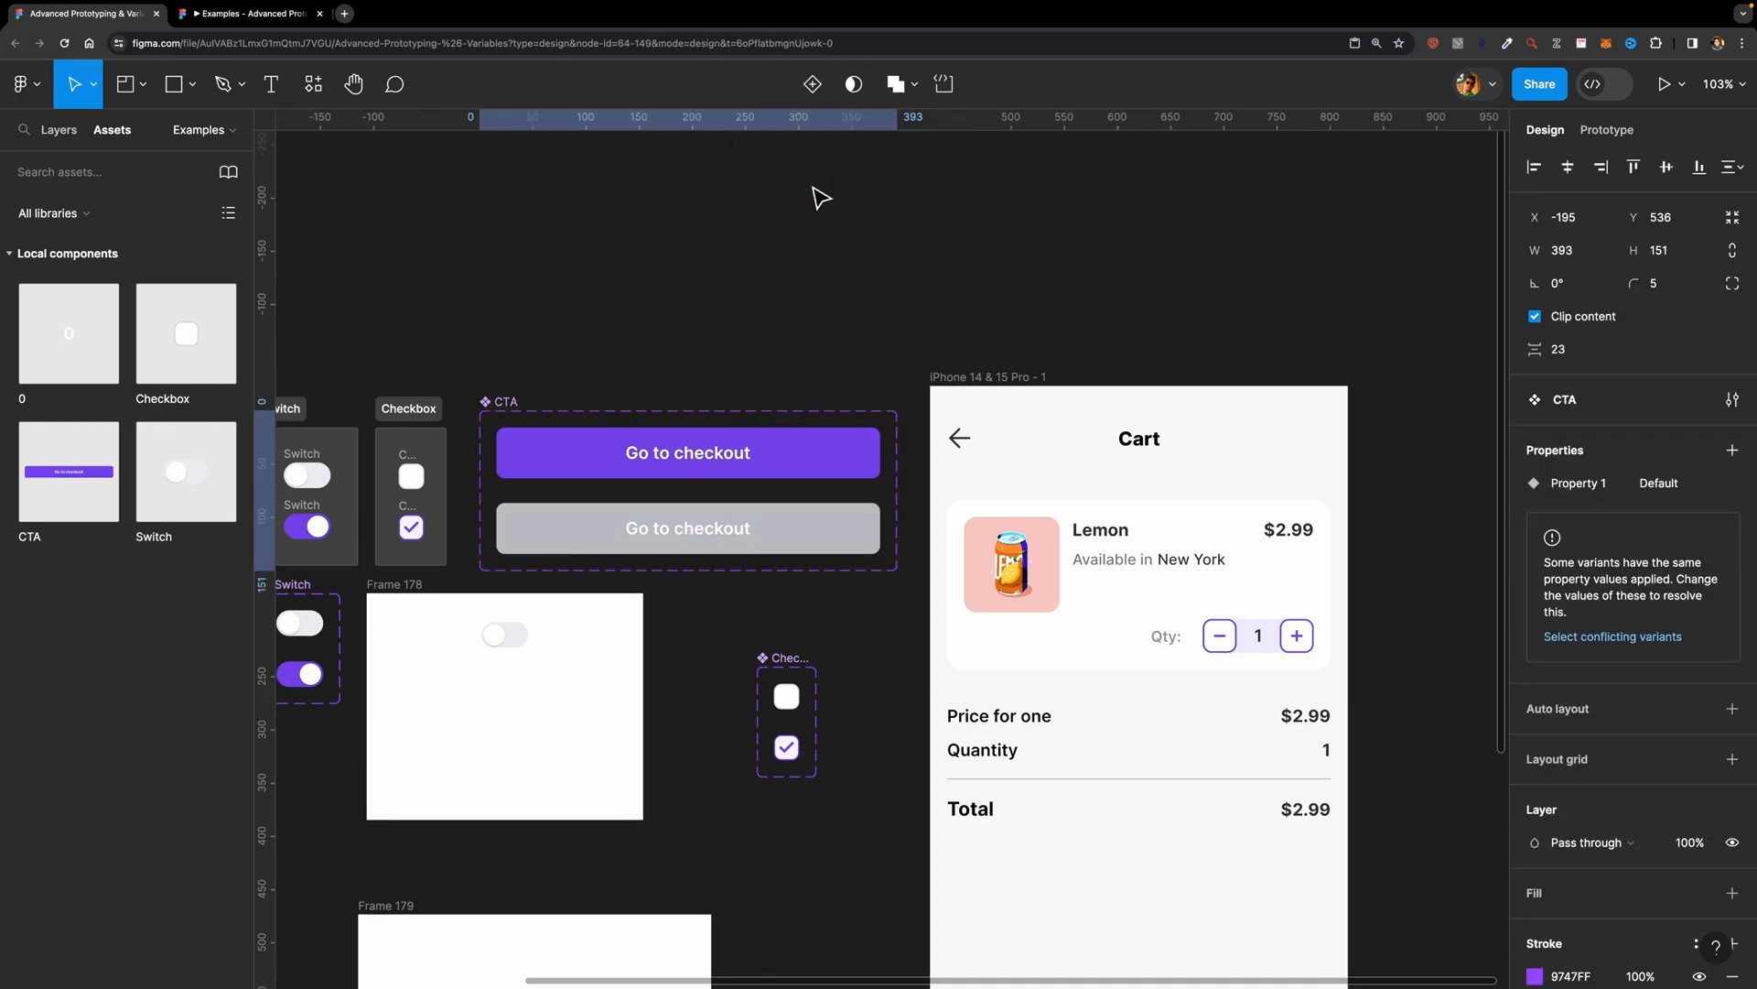
# Step: Rename the CTA component set's variant property to State
pyautogui.click(76, 135)
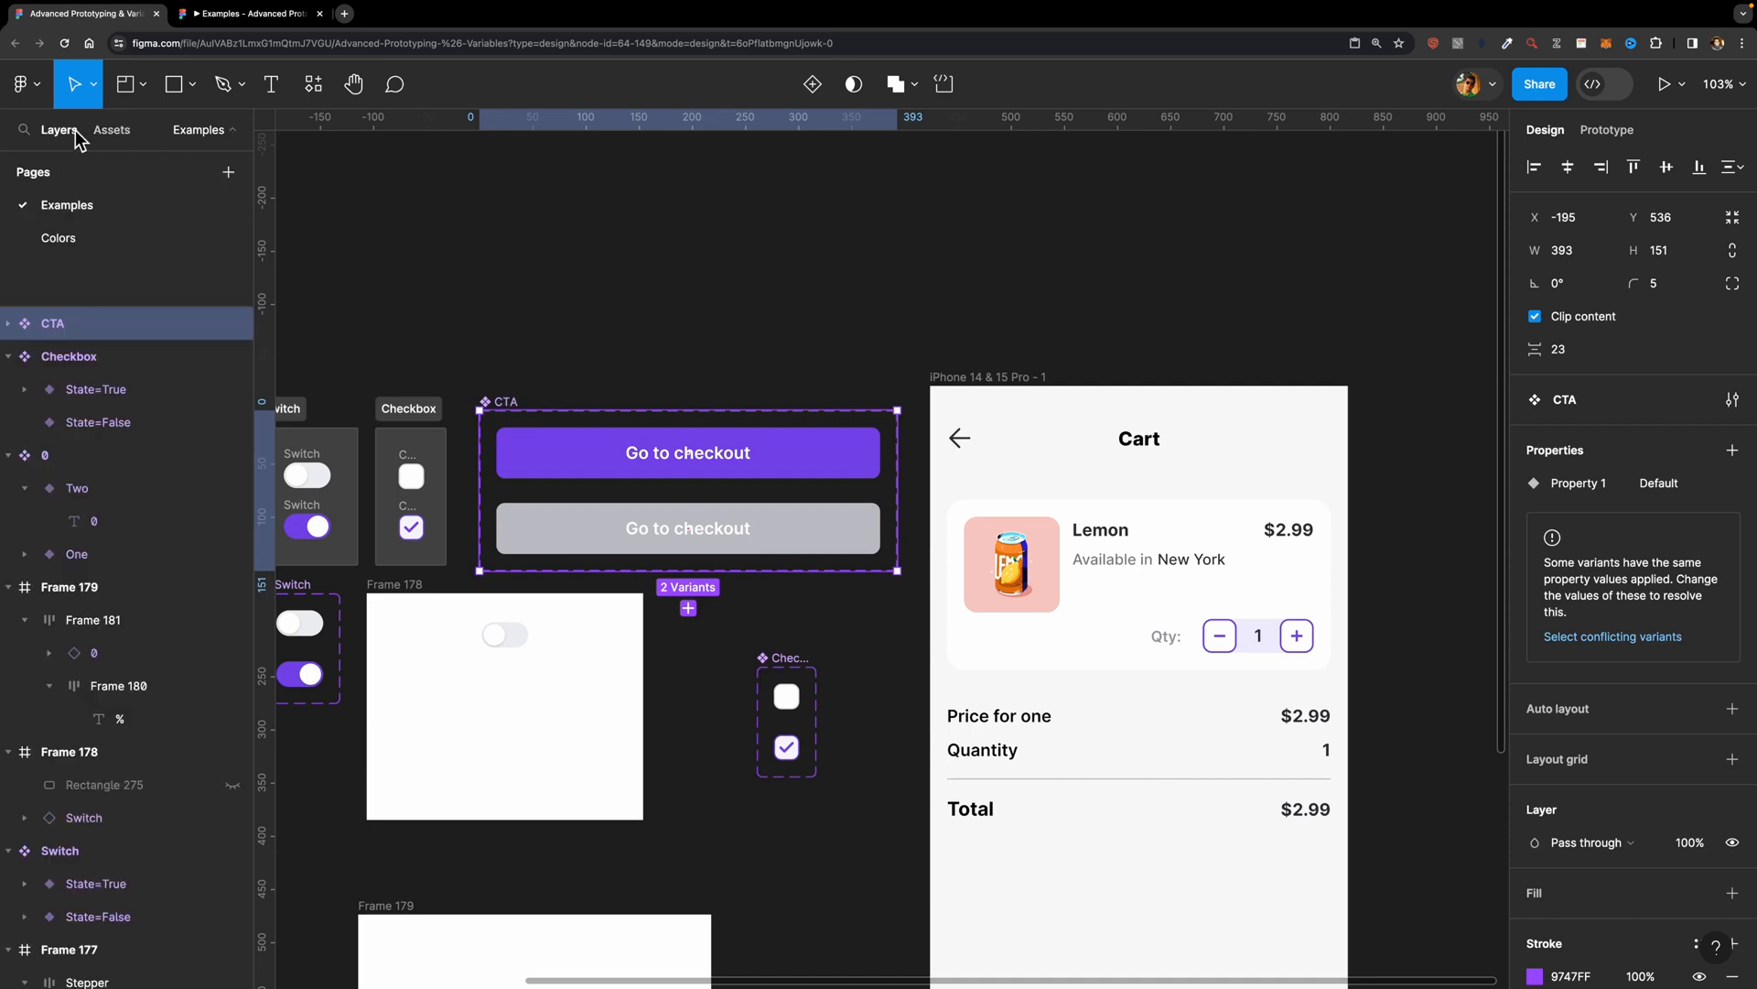
pyautogui.doubleClick(1575, 485)
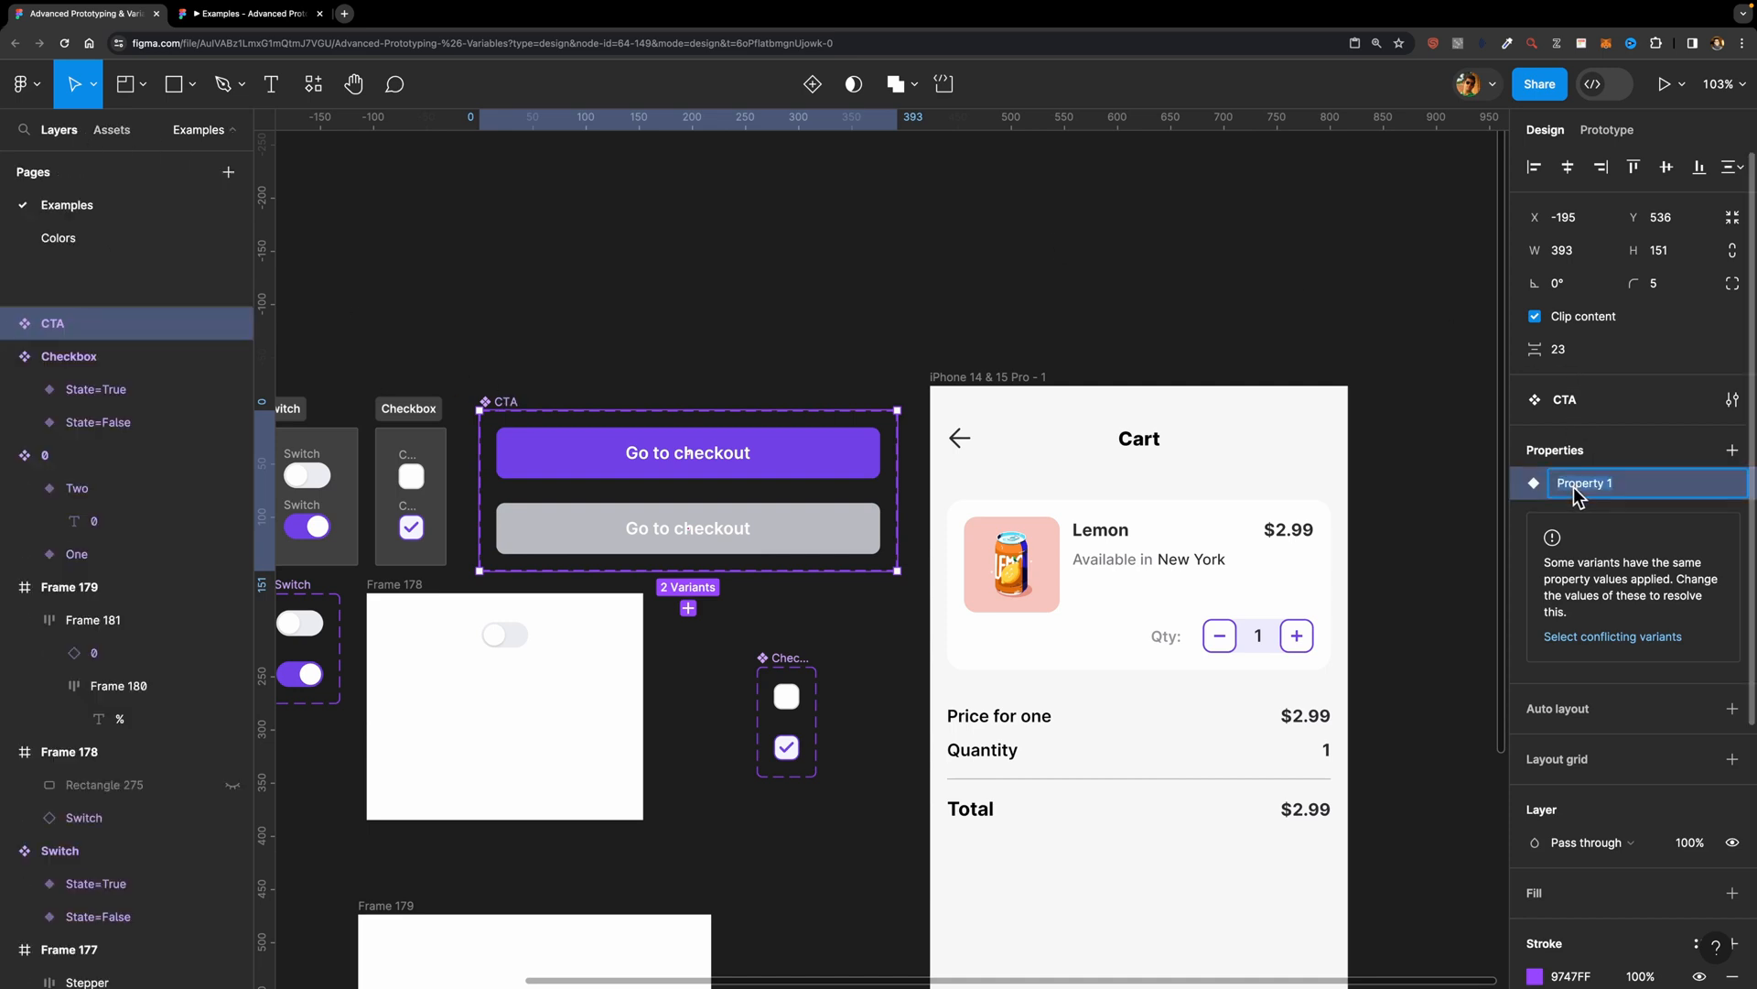
pyautogui.write('Sta')
pyautogui.write('te')
pyautogui.click(807, 470)
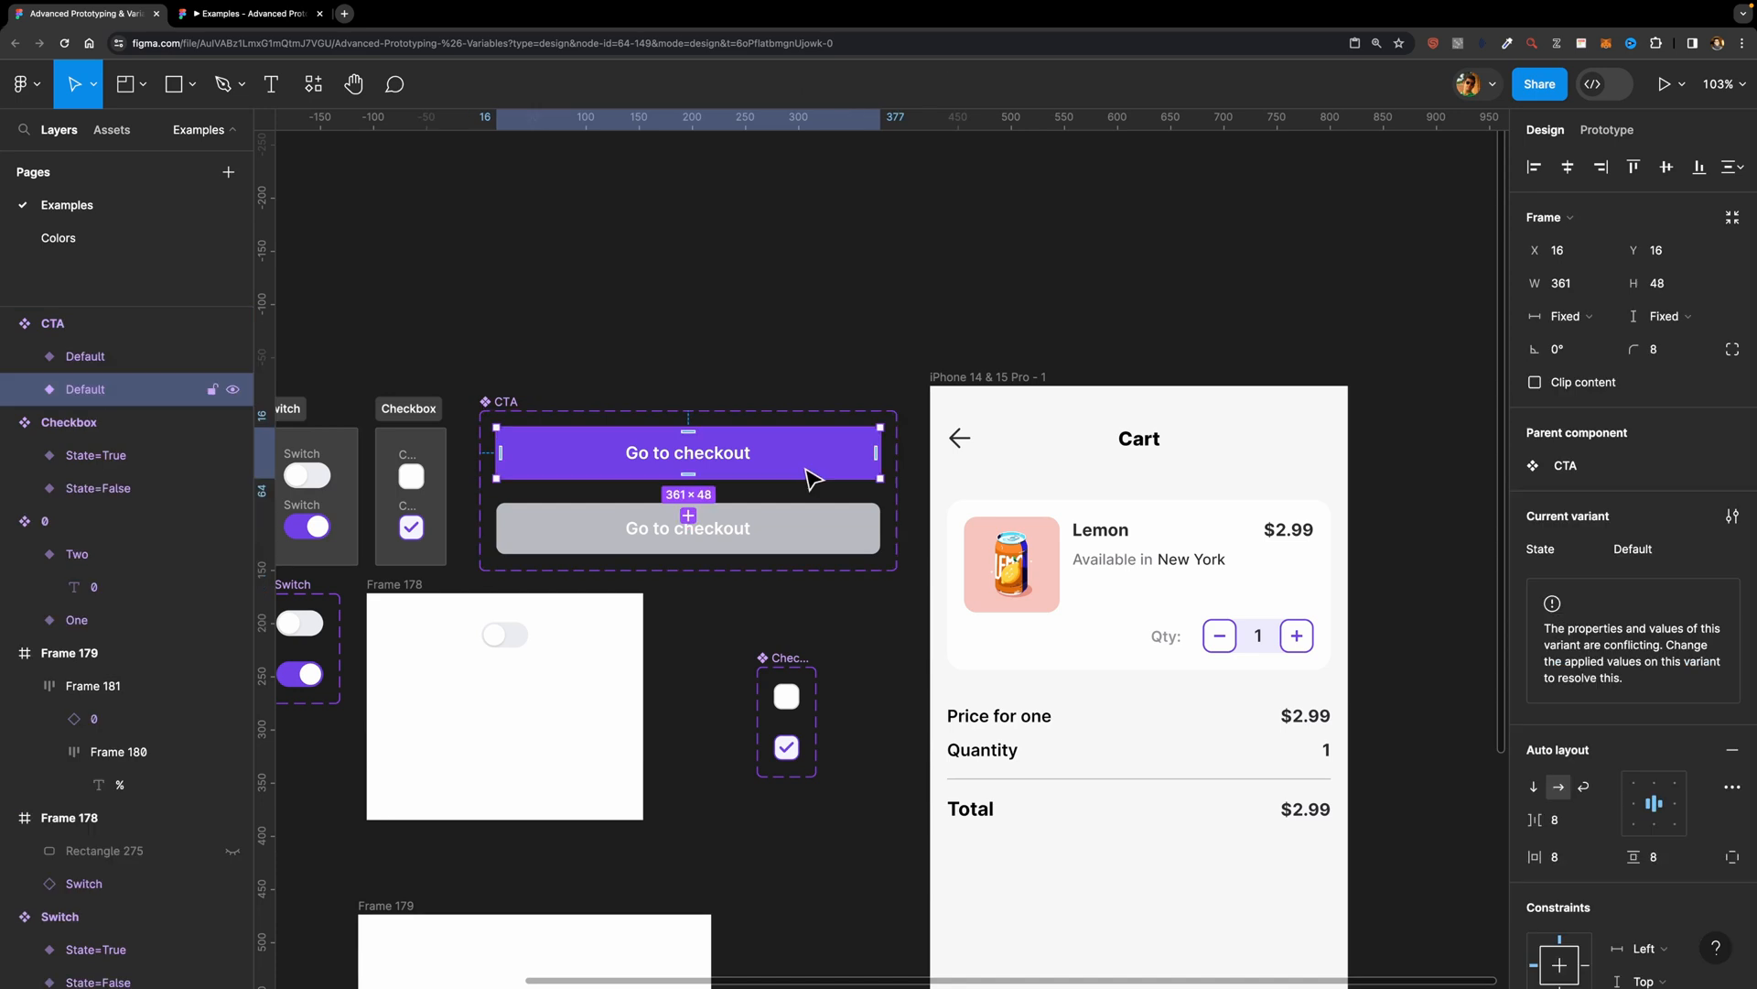
# Step: Set the grey Go to checkout variant's State to Disabled
pyautogui.click(811, 514)
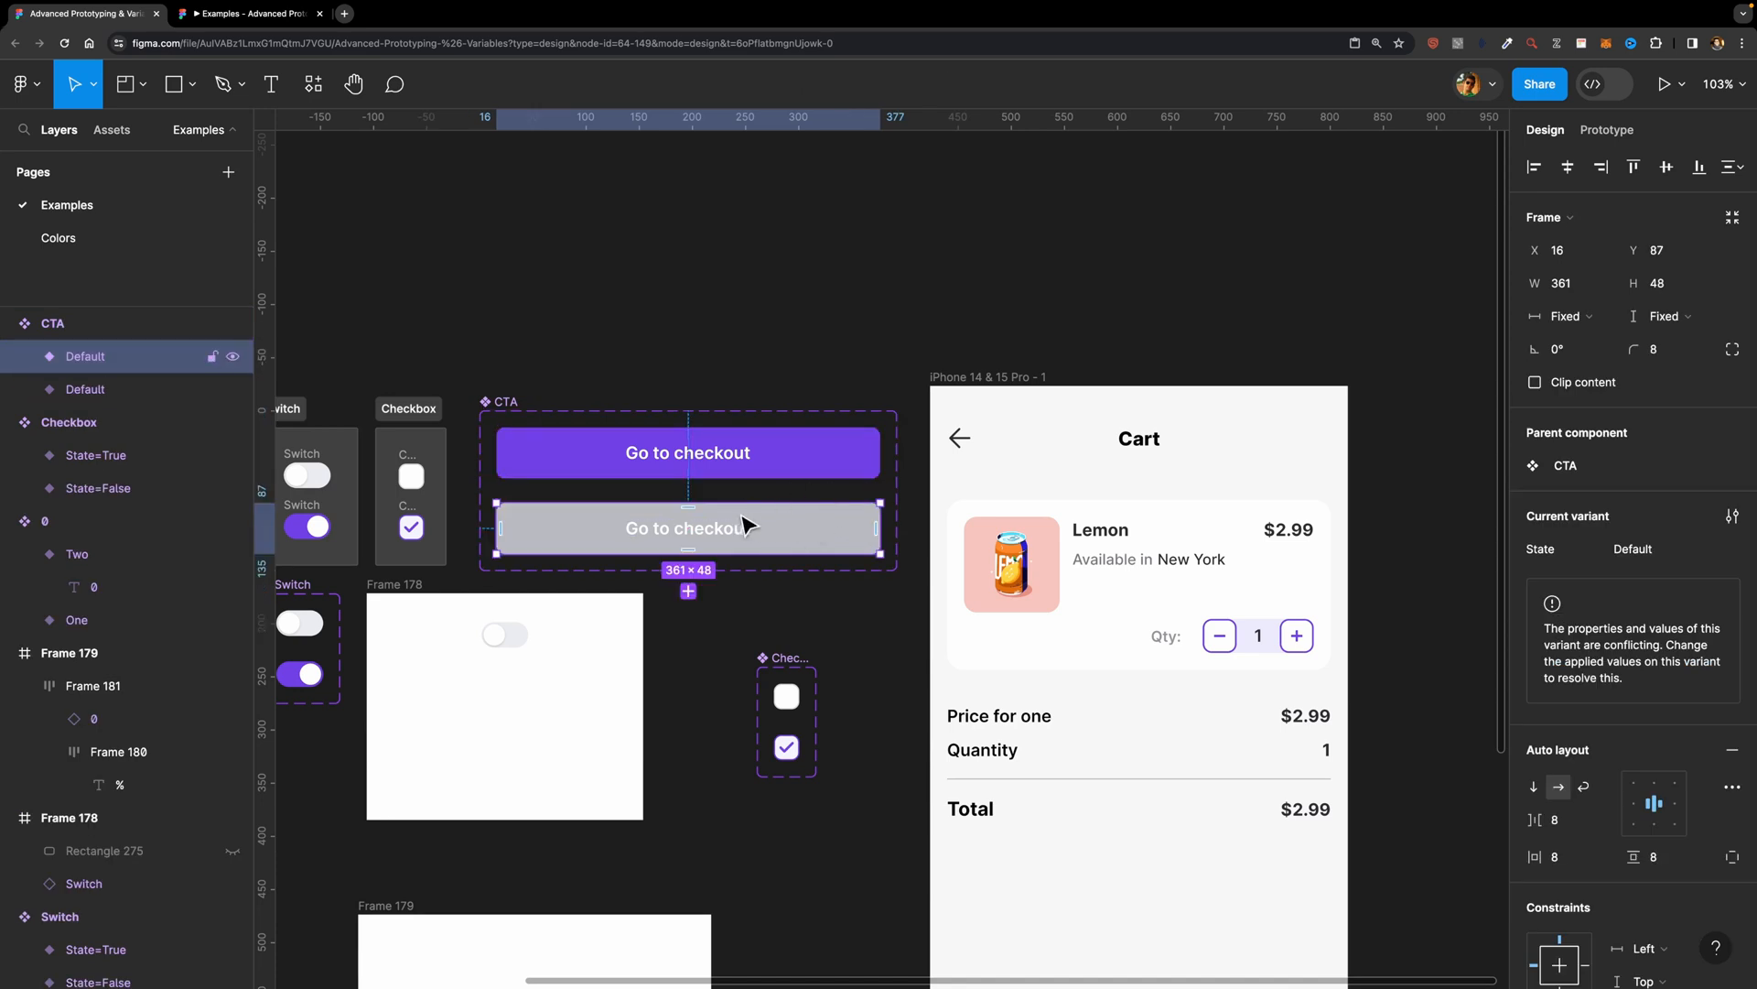
pyautogui.scroll(2, 810, 525)
pyautogui.click(1639, 549)
pyautogui.write('Disabled')
pyautogui.press('Return')
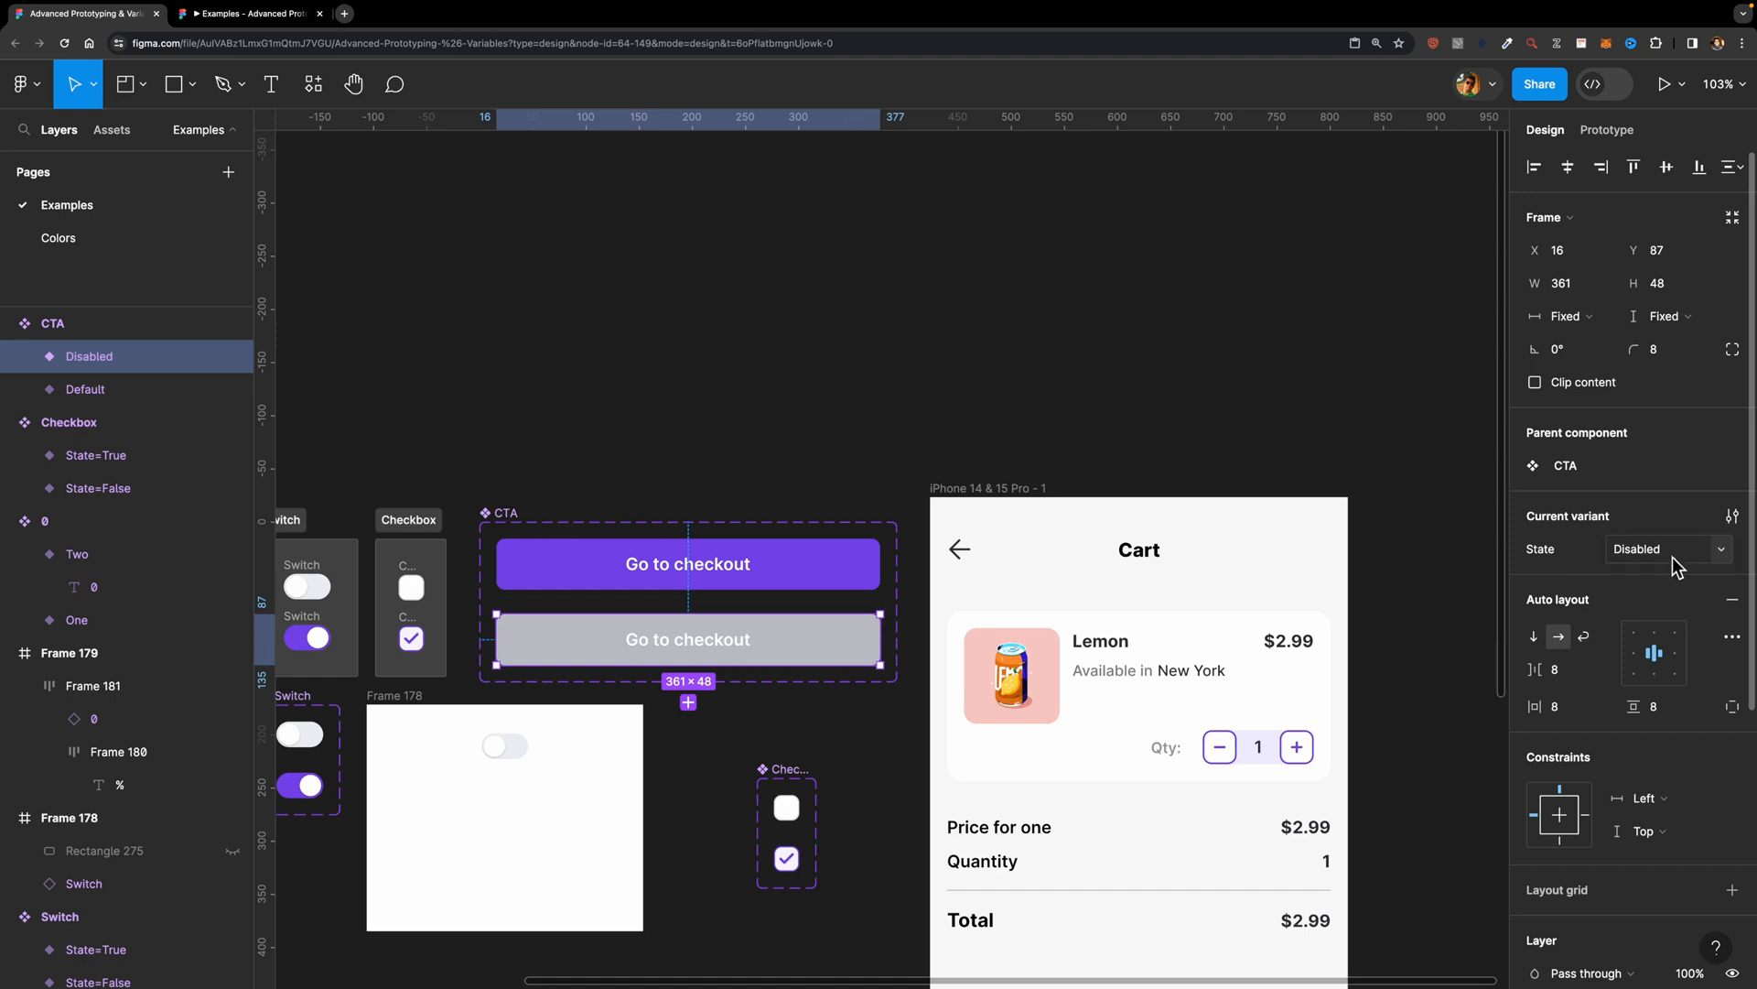
# Step: Set the purple Go to checkout variant's State to Enabled
pyautogui.click(745, 561)
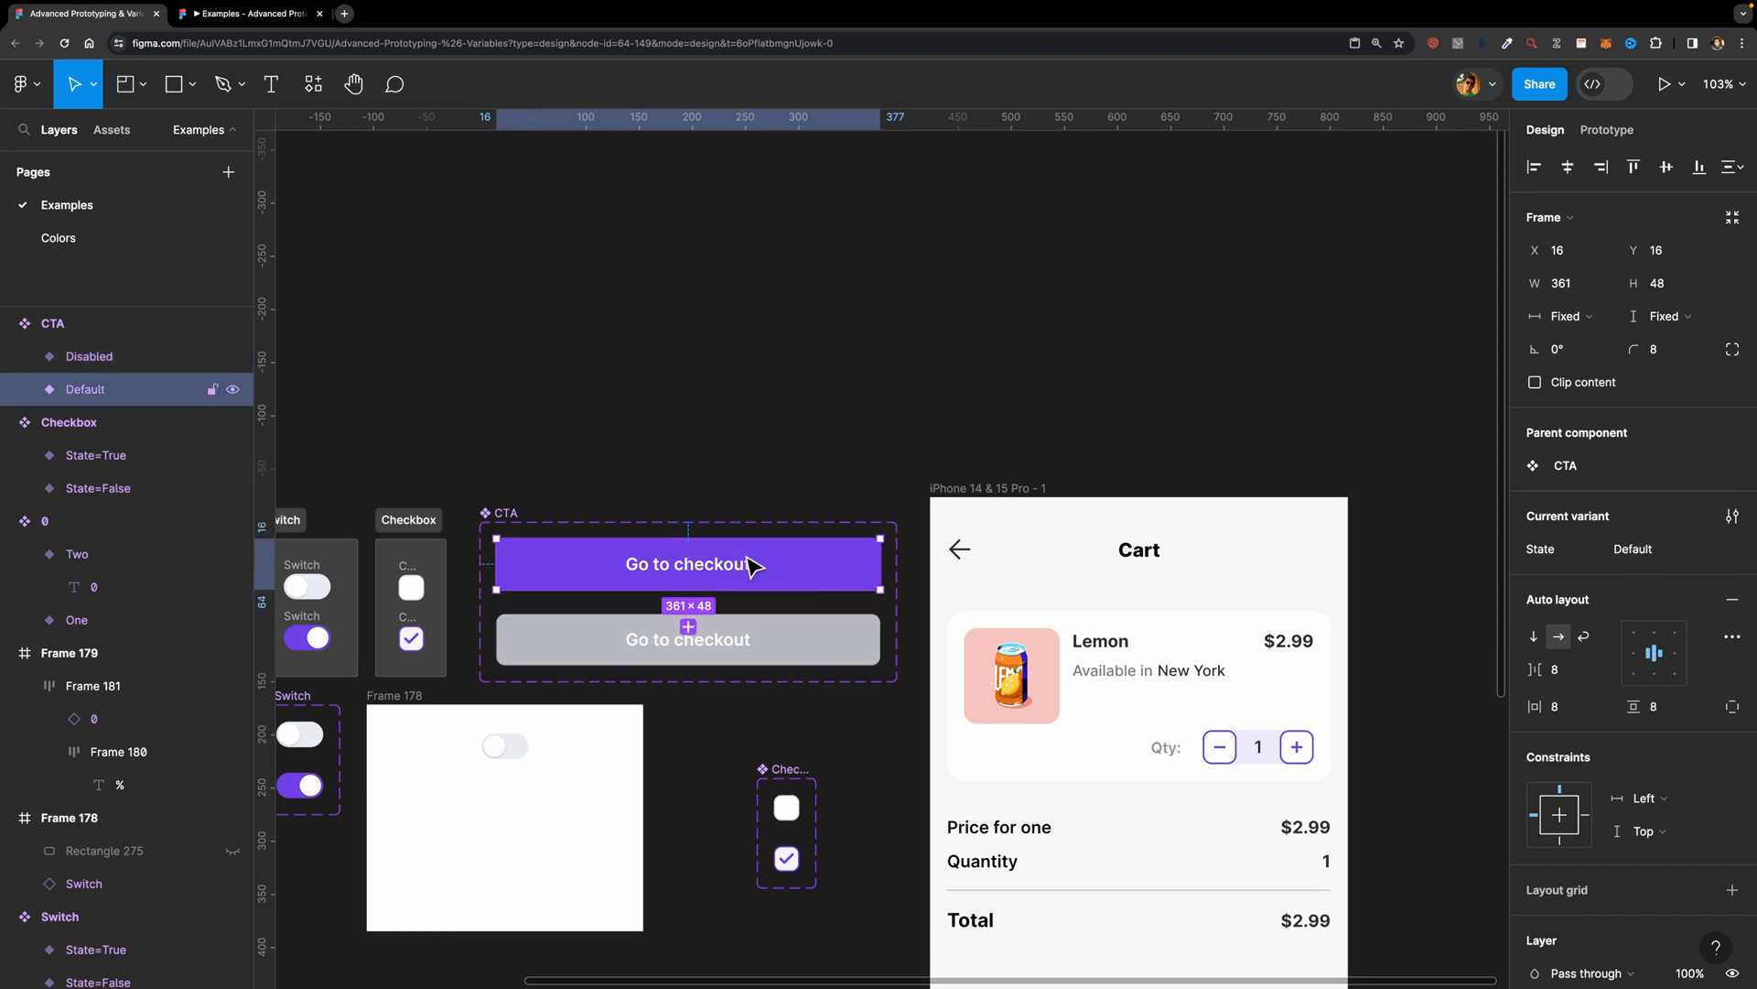
pyautogui.click(1640, 549)
pyautogui.write('Enab')
pyautogui.click(958, 376)
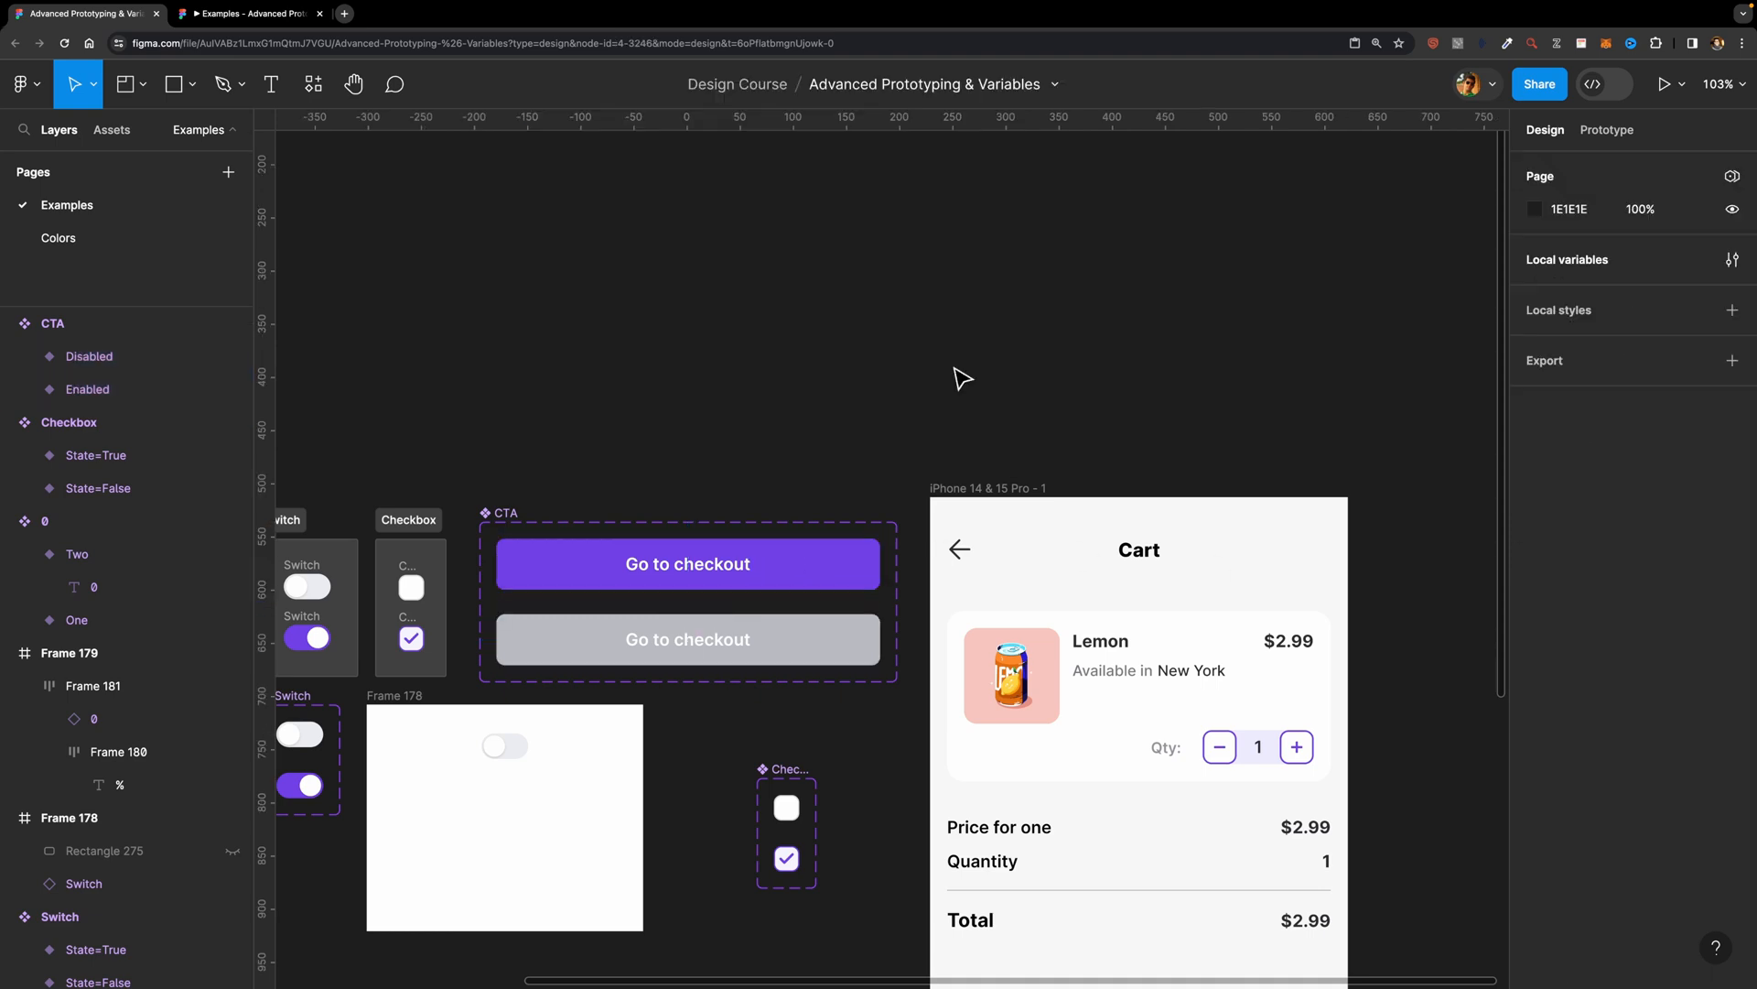
# Step: Place an instance of the CTA component above its component set and check its State options, keeping Enabled
pyautogui.click(111, 129)
pyautogui.moveTo(60, 472); pyautogui.dragTo(743, 291)
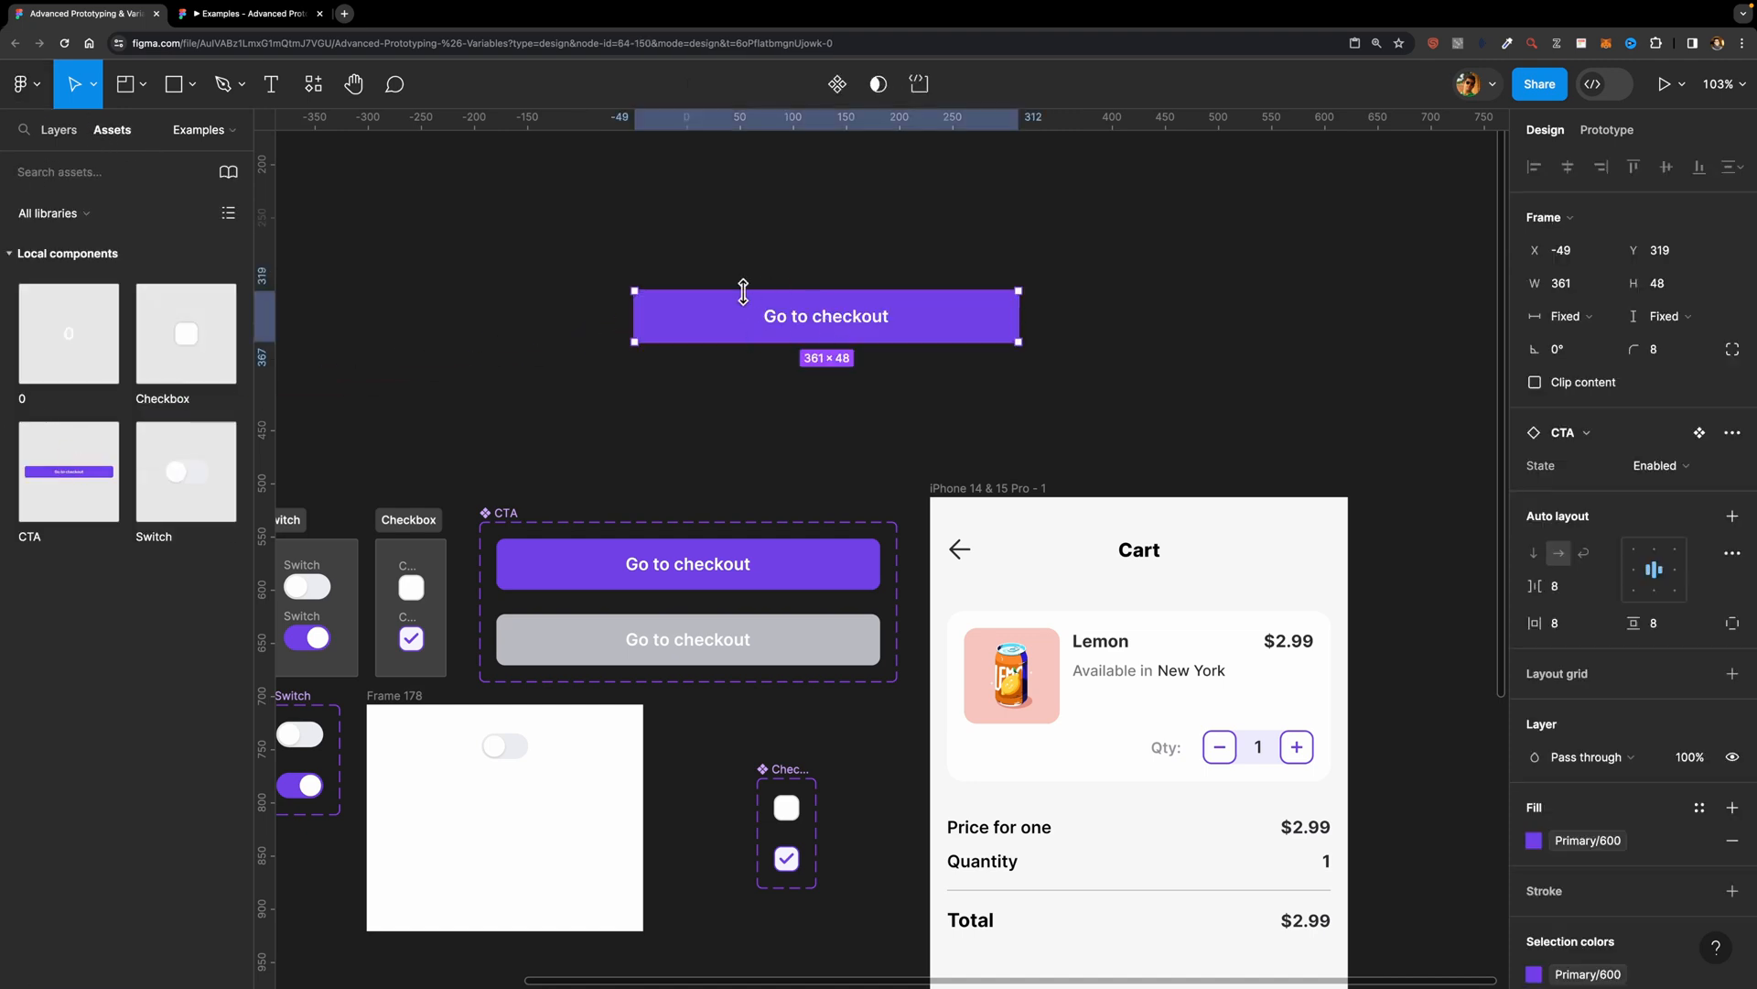
pyautogui.click(1698, 470)
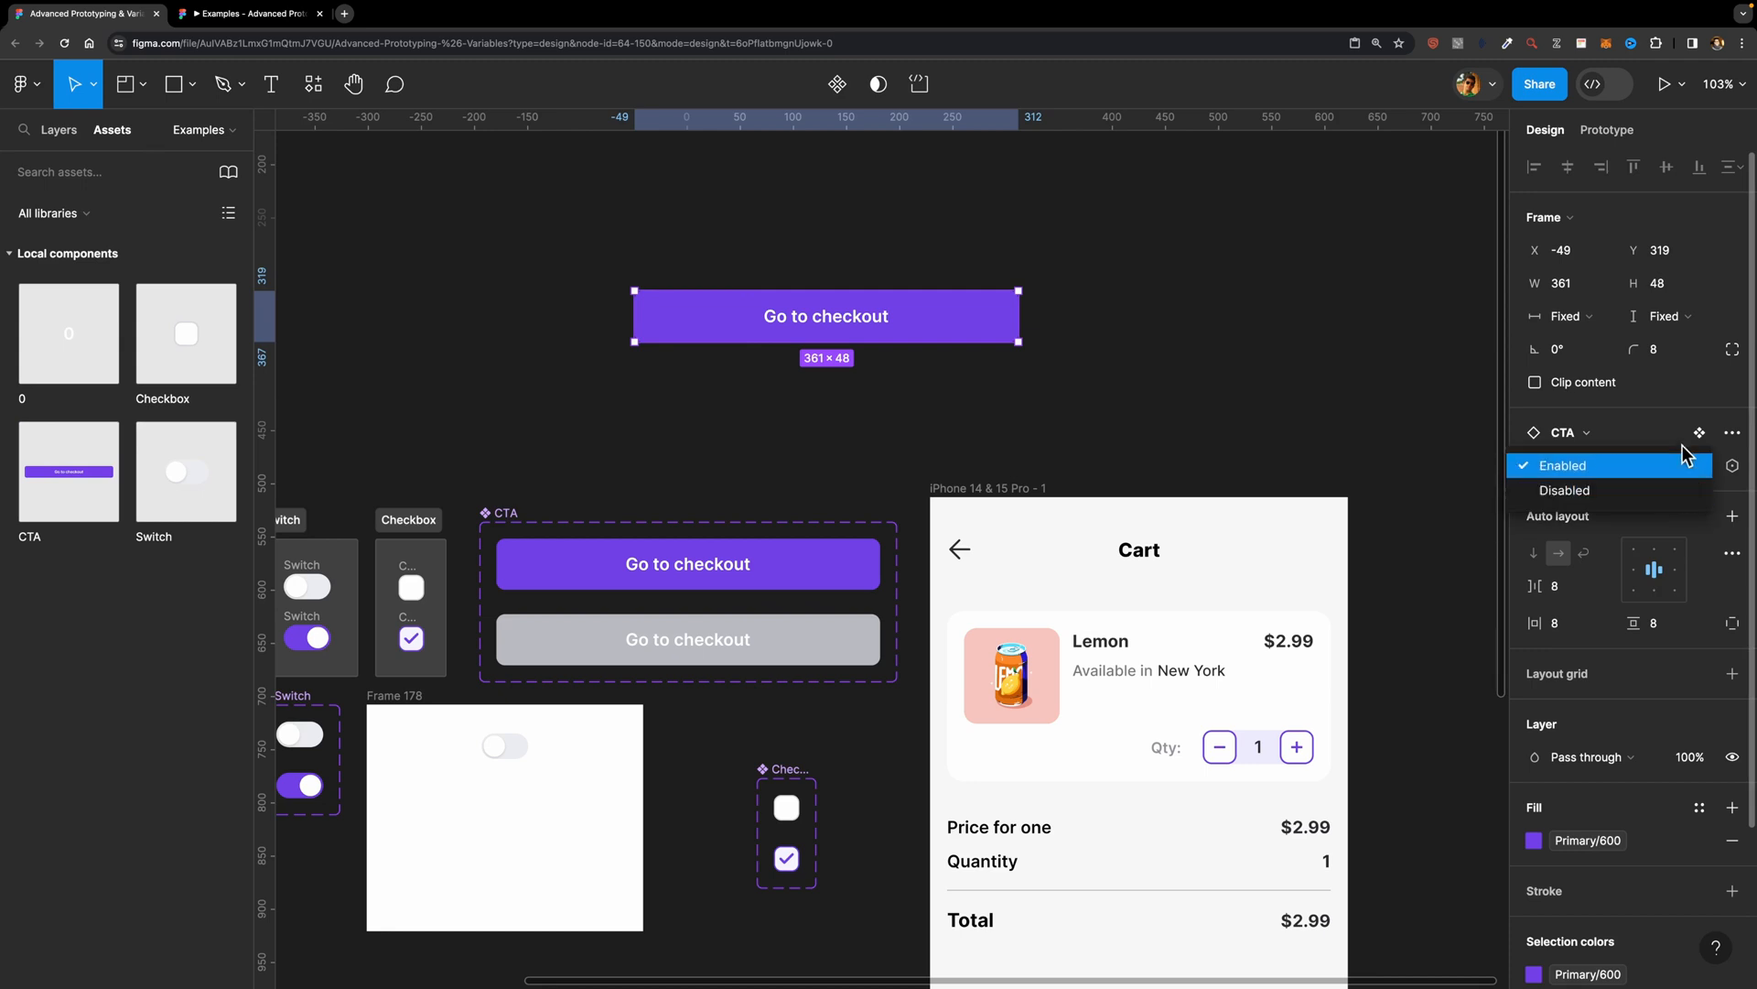
pyautogui.click(1692, 464)
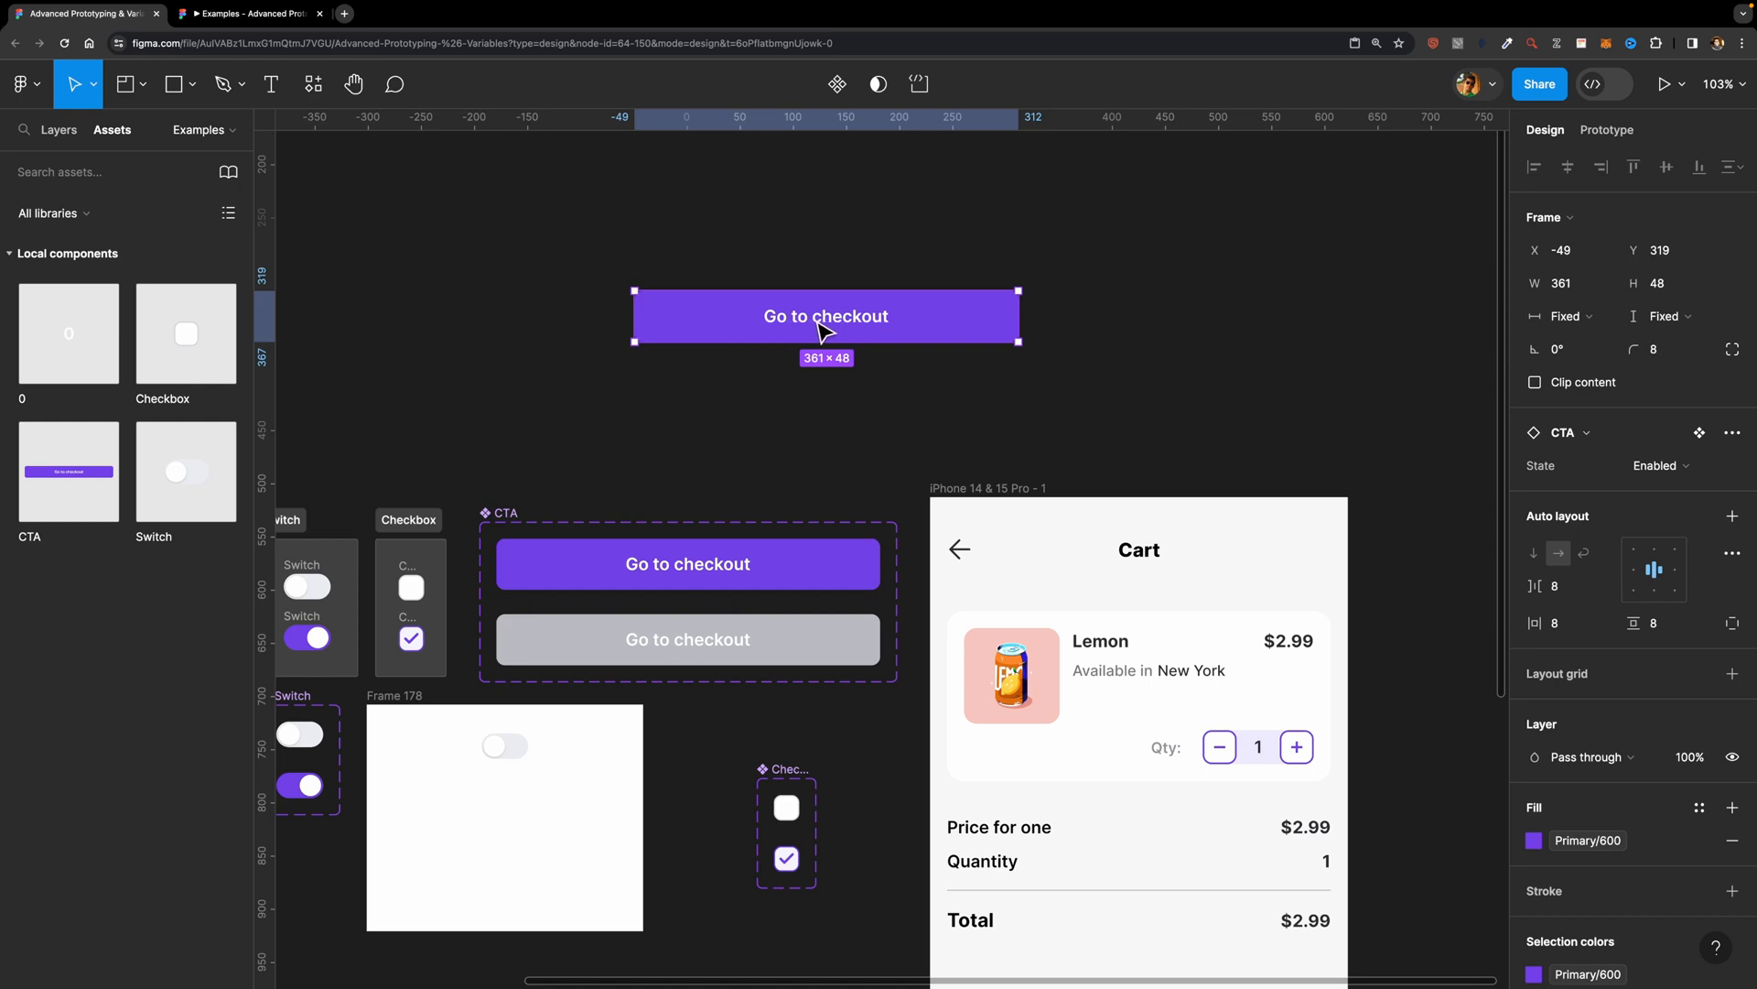
# Step: Replace the Go to checkout button on the Cart screen with the copied CTA component instance
pyautogui.scroll(-8, 828, 457)
pyautogui.click(1069, 548)
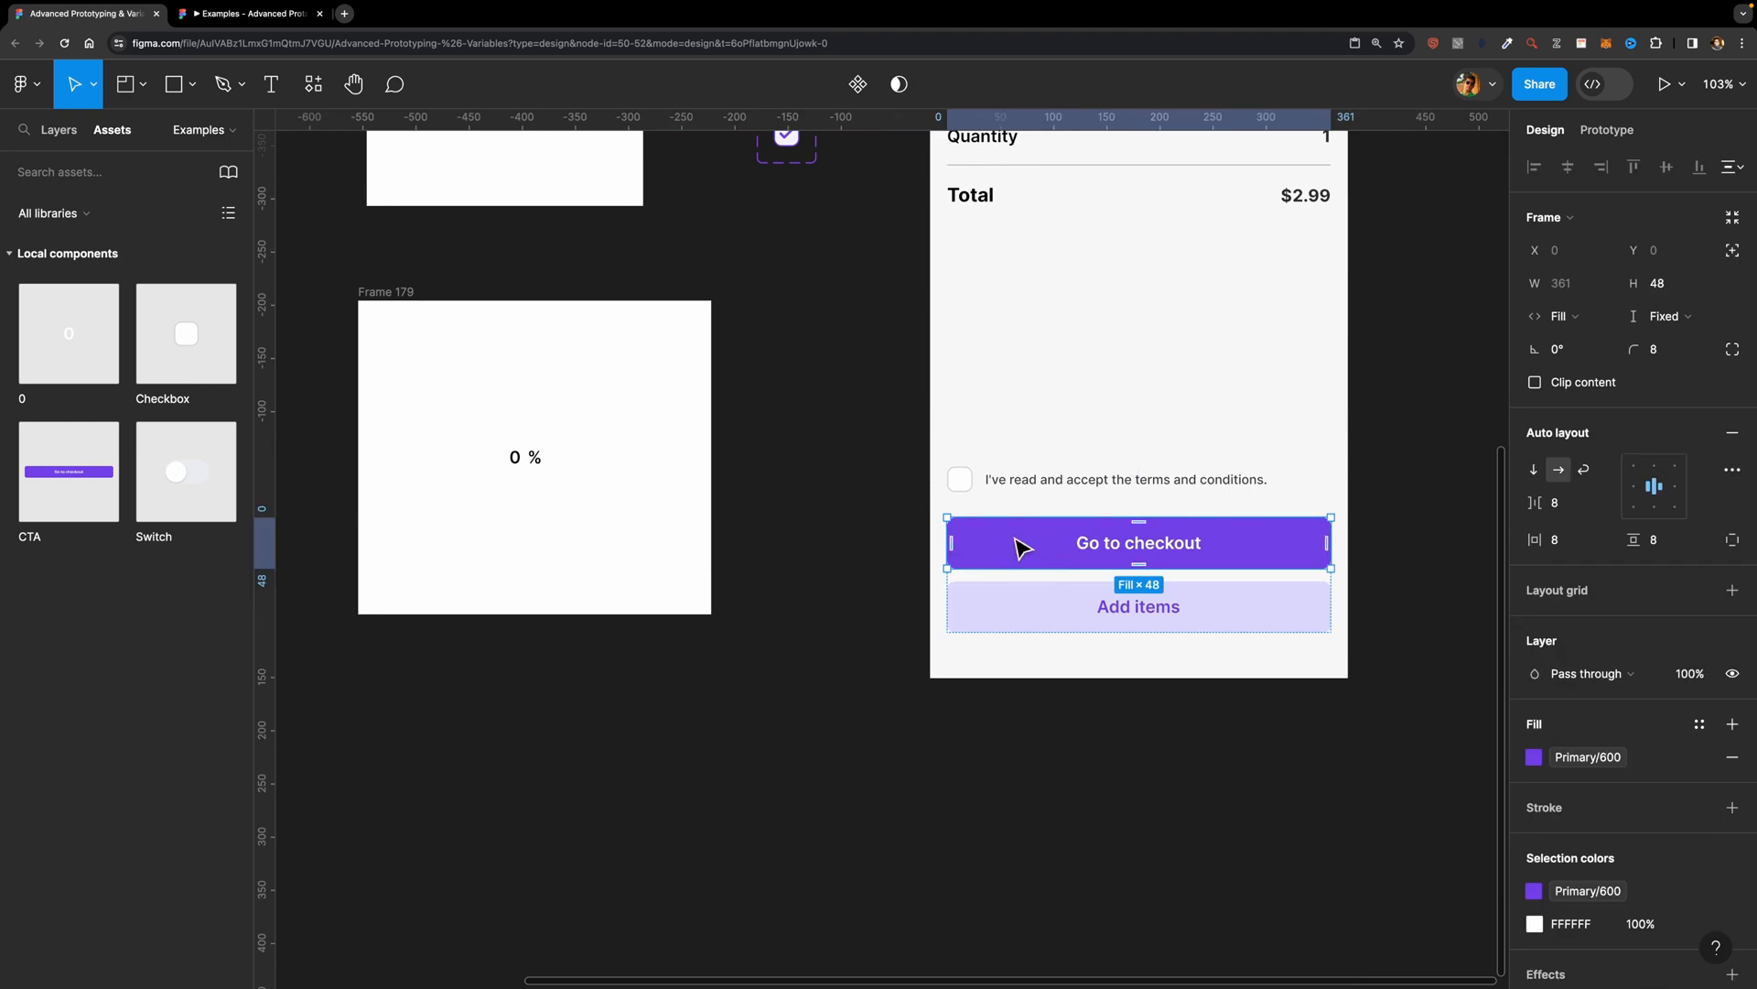
pyautogui.rightClick(1018, 545)
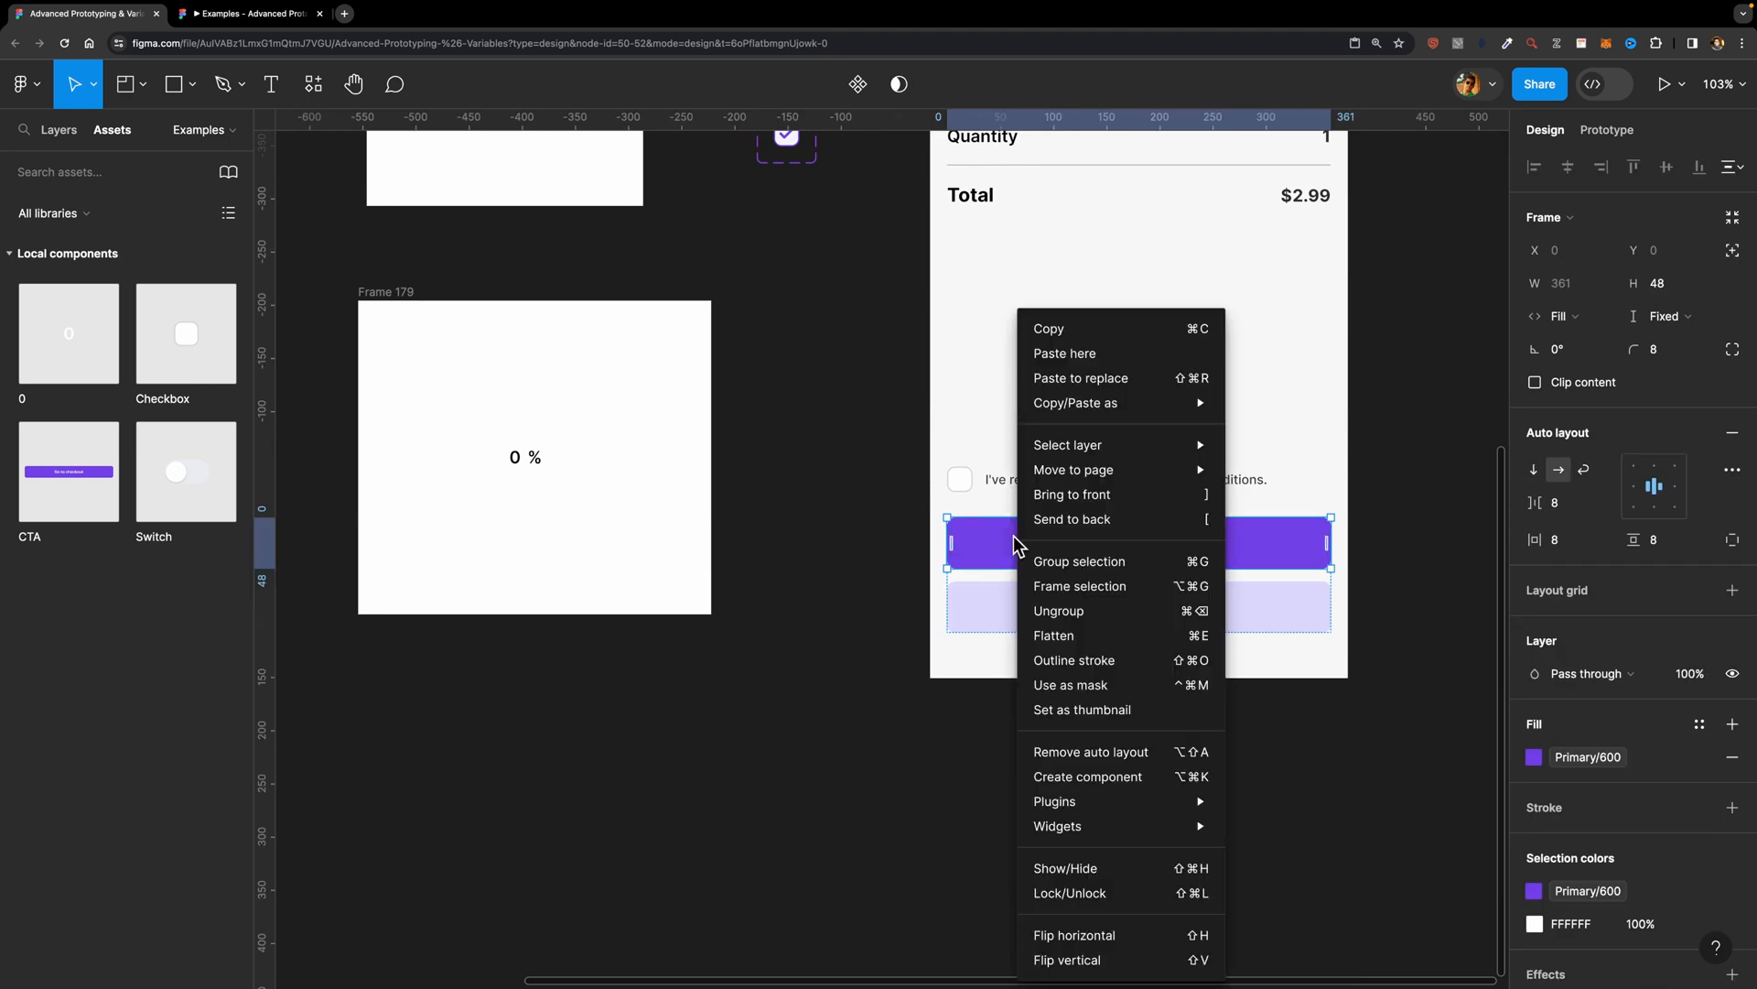
pyautogui.click(1138, 378)
pyautogui.hotkey('alt', '1')
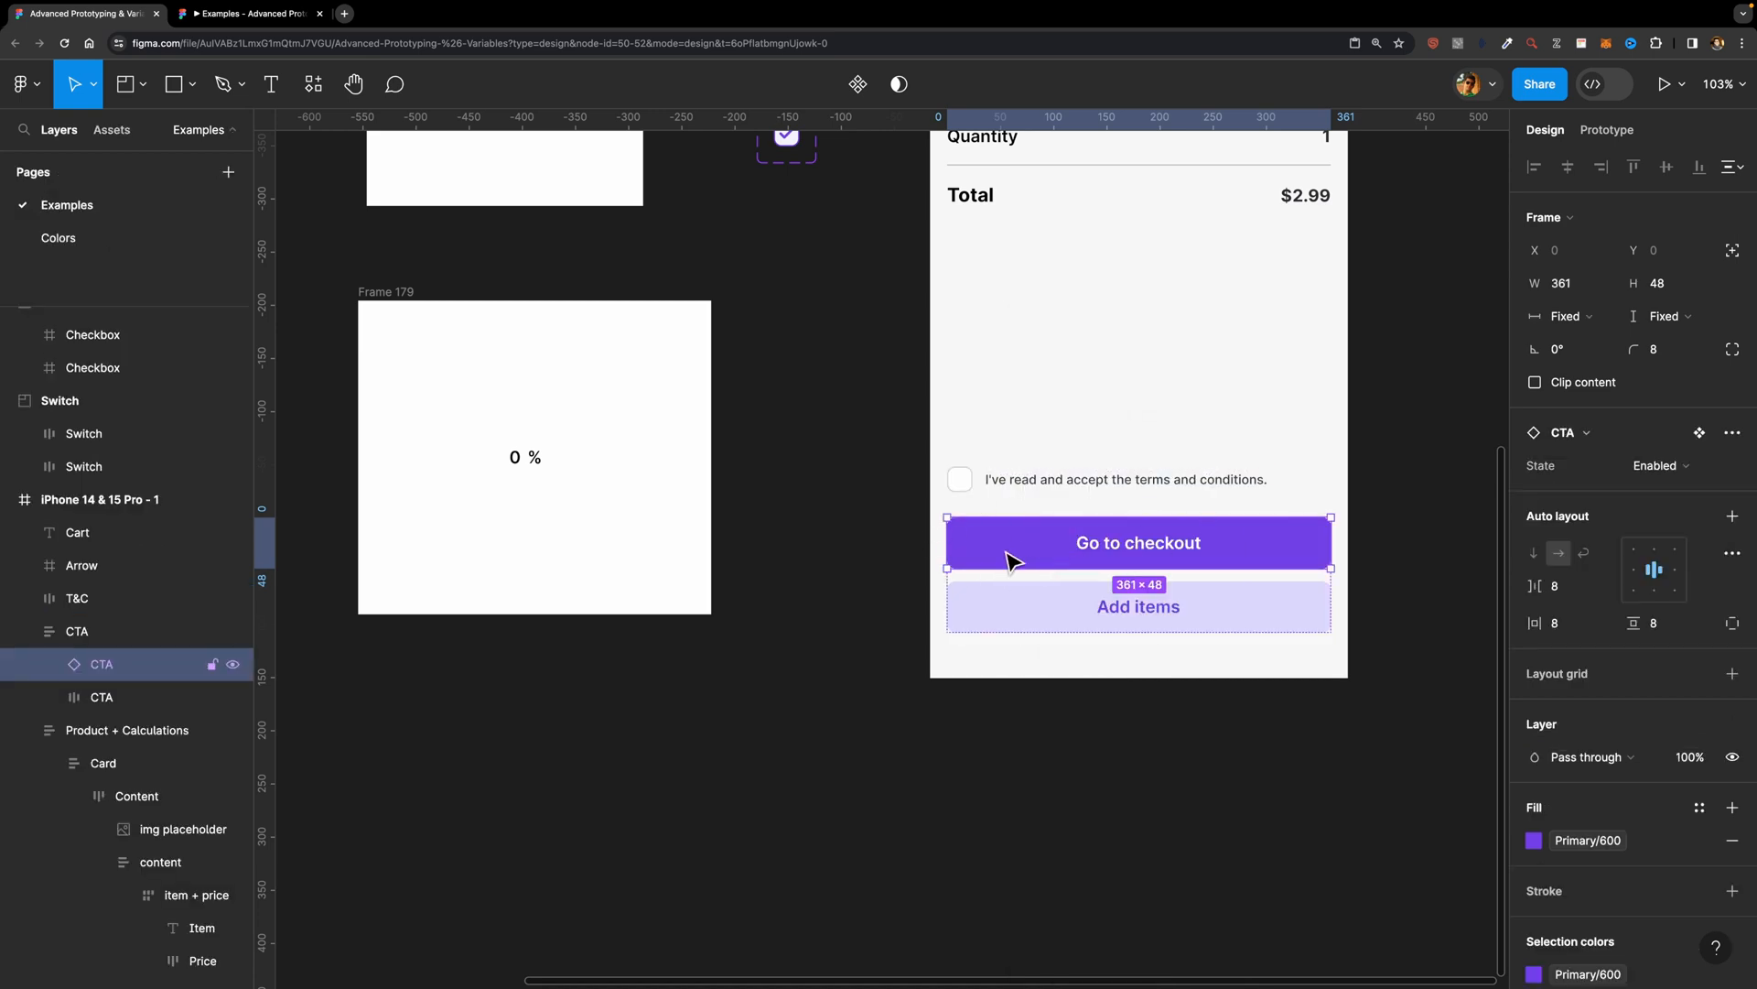
# Step: Place a Checkbox component instance beside the Cart screen and replace the terms and conditions checkbox with it
pyautogui.scroll(5, 824, 411)
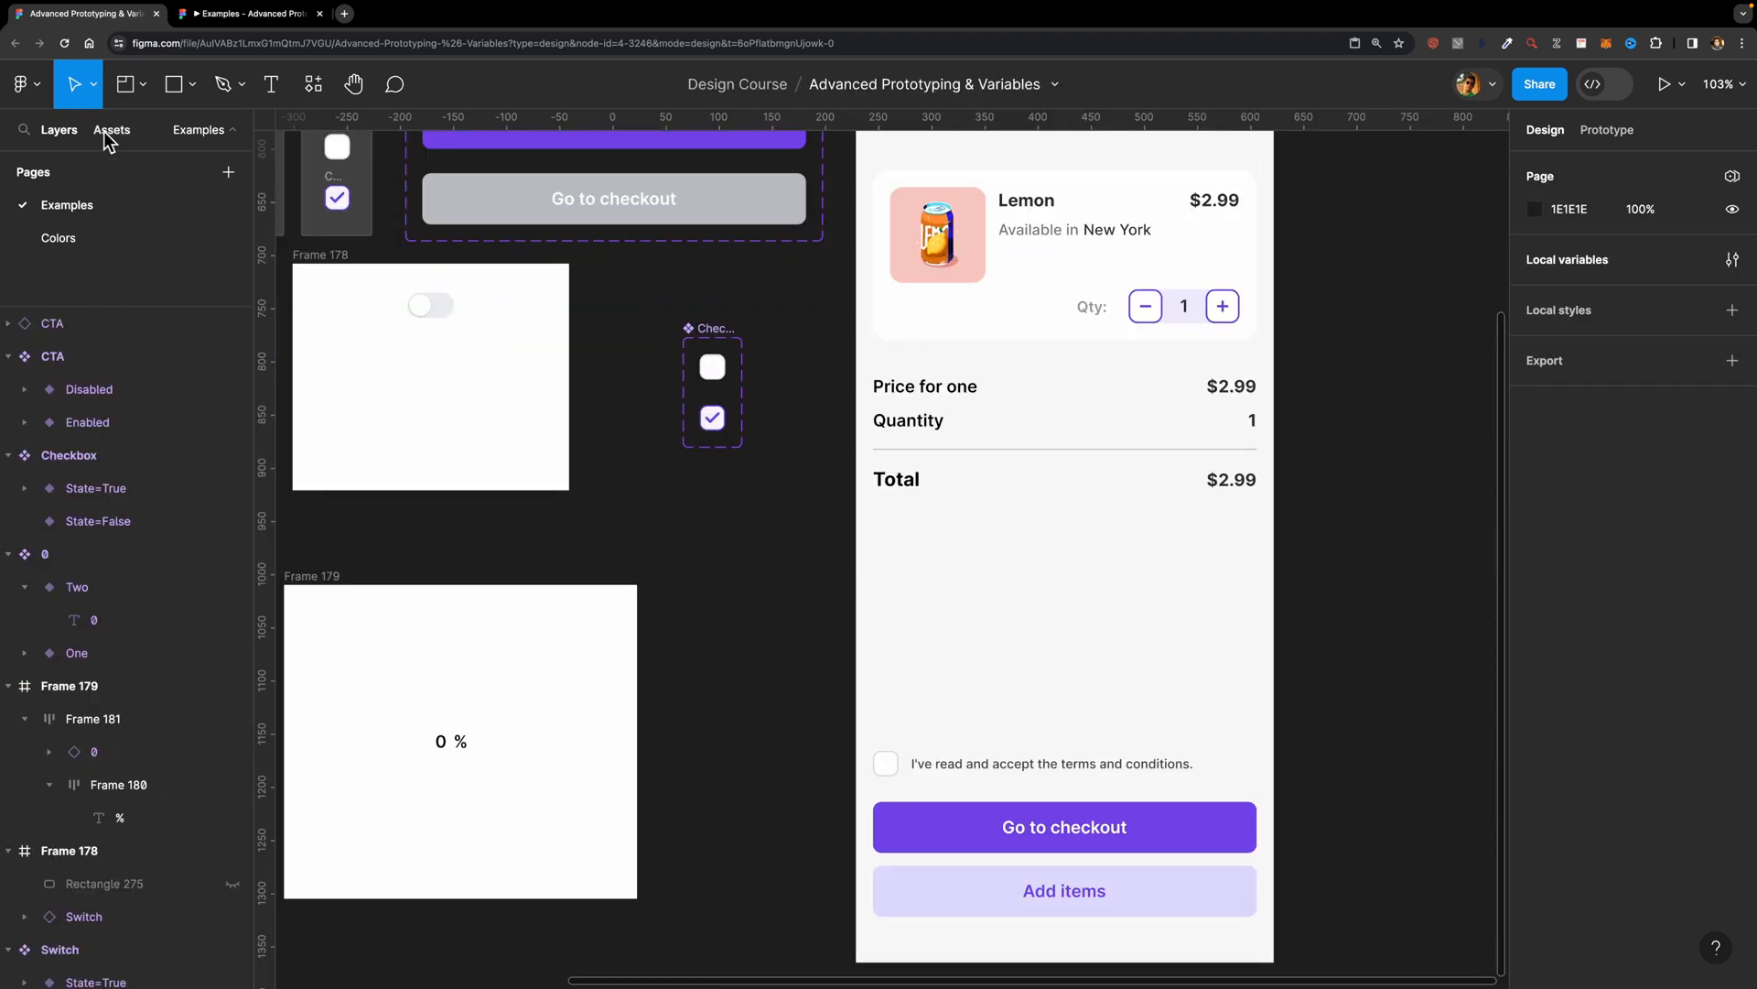
pyautogui.click(110, 130)
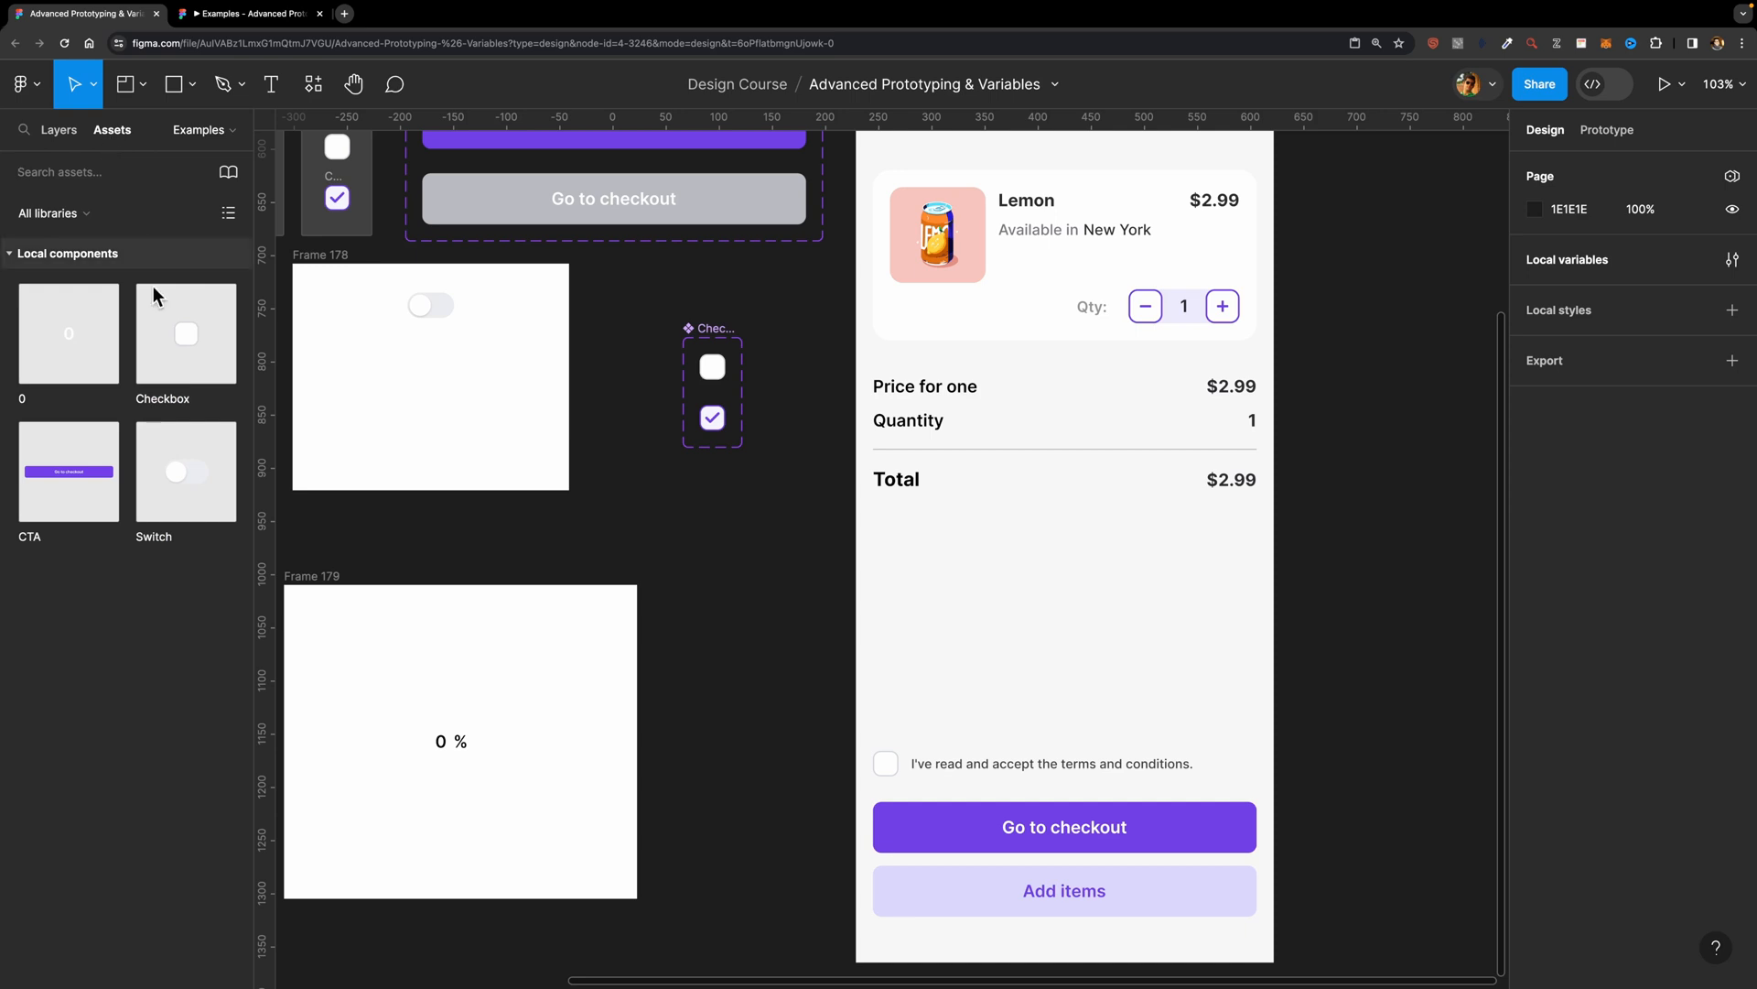
pyautogui.moveTo(183, 327); pyautogui.dragTo(789, 594)
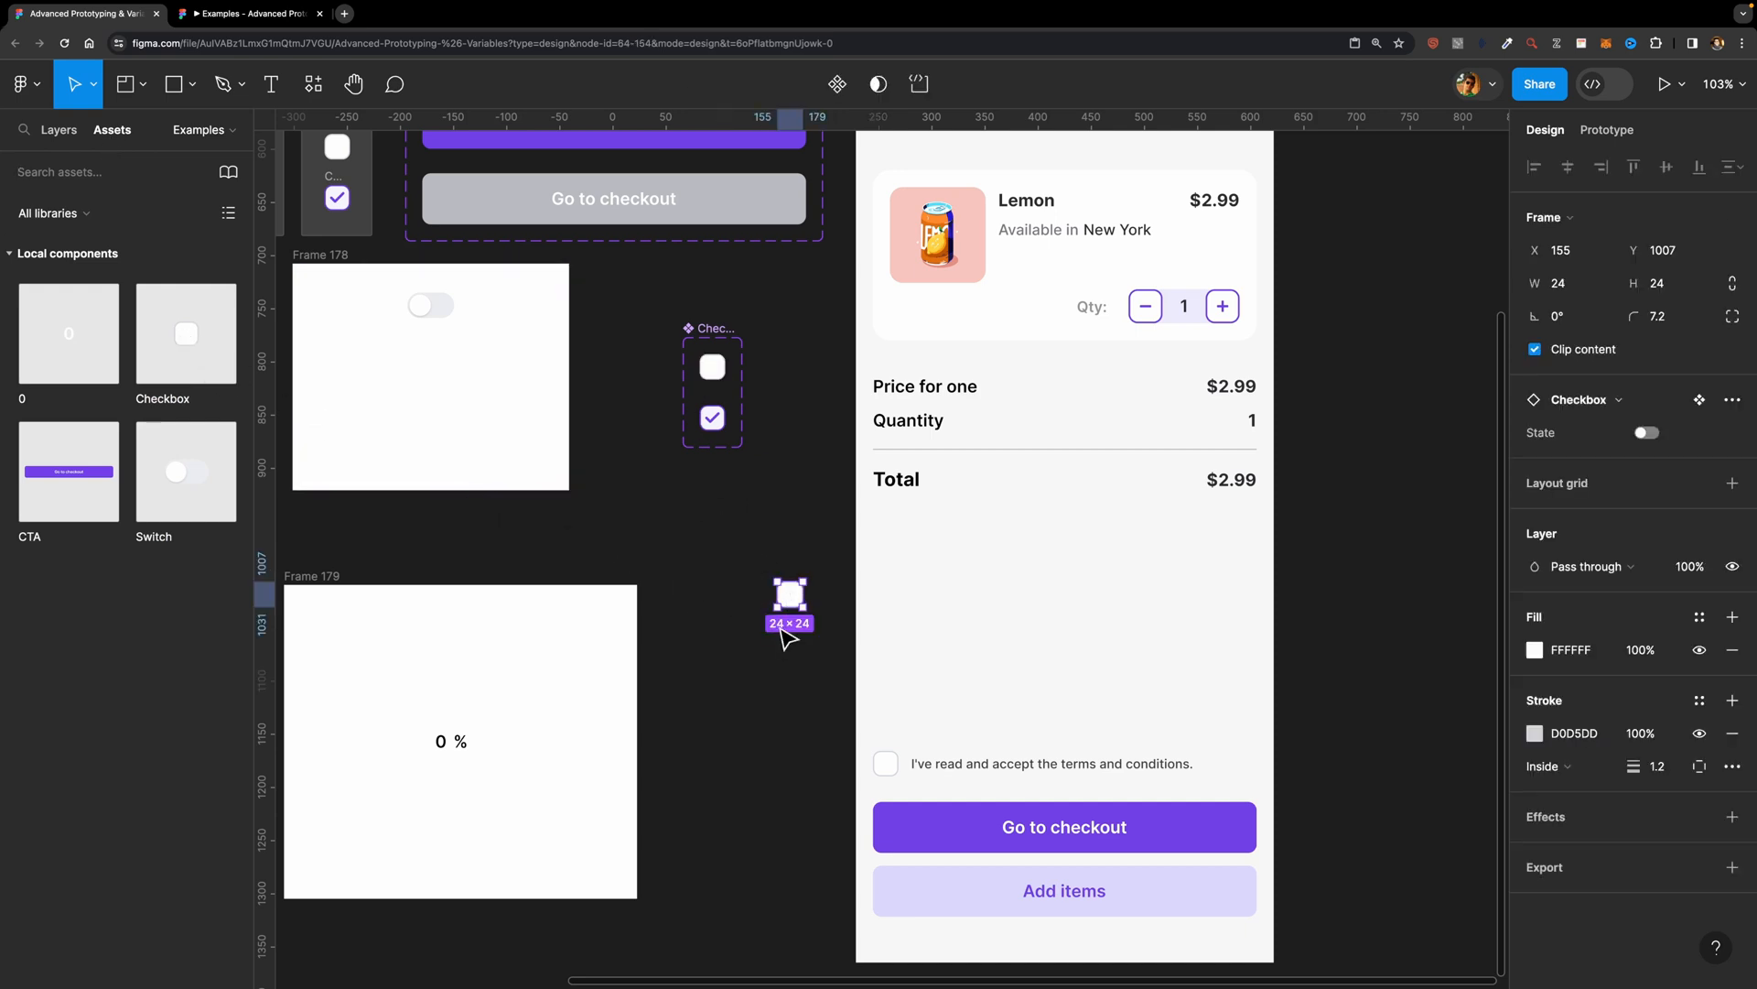
pyautogui.click(886, 767)
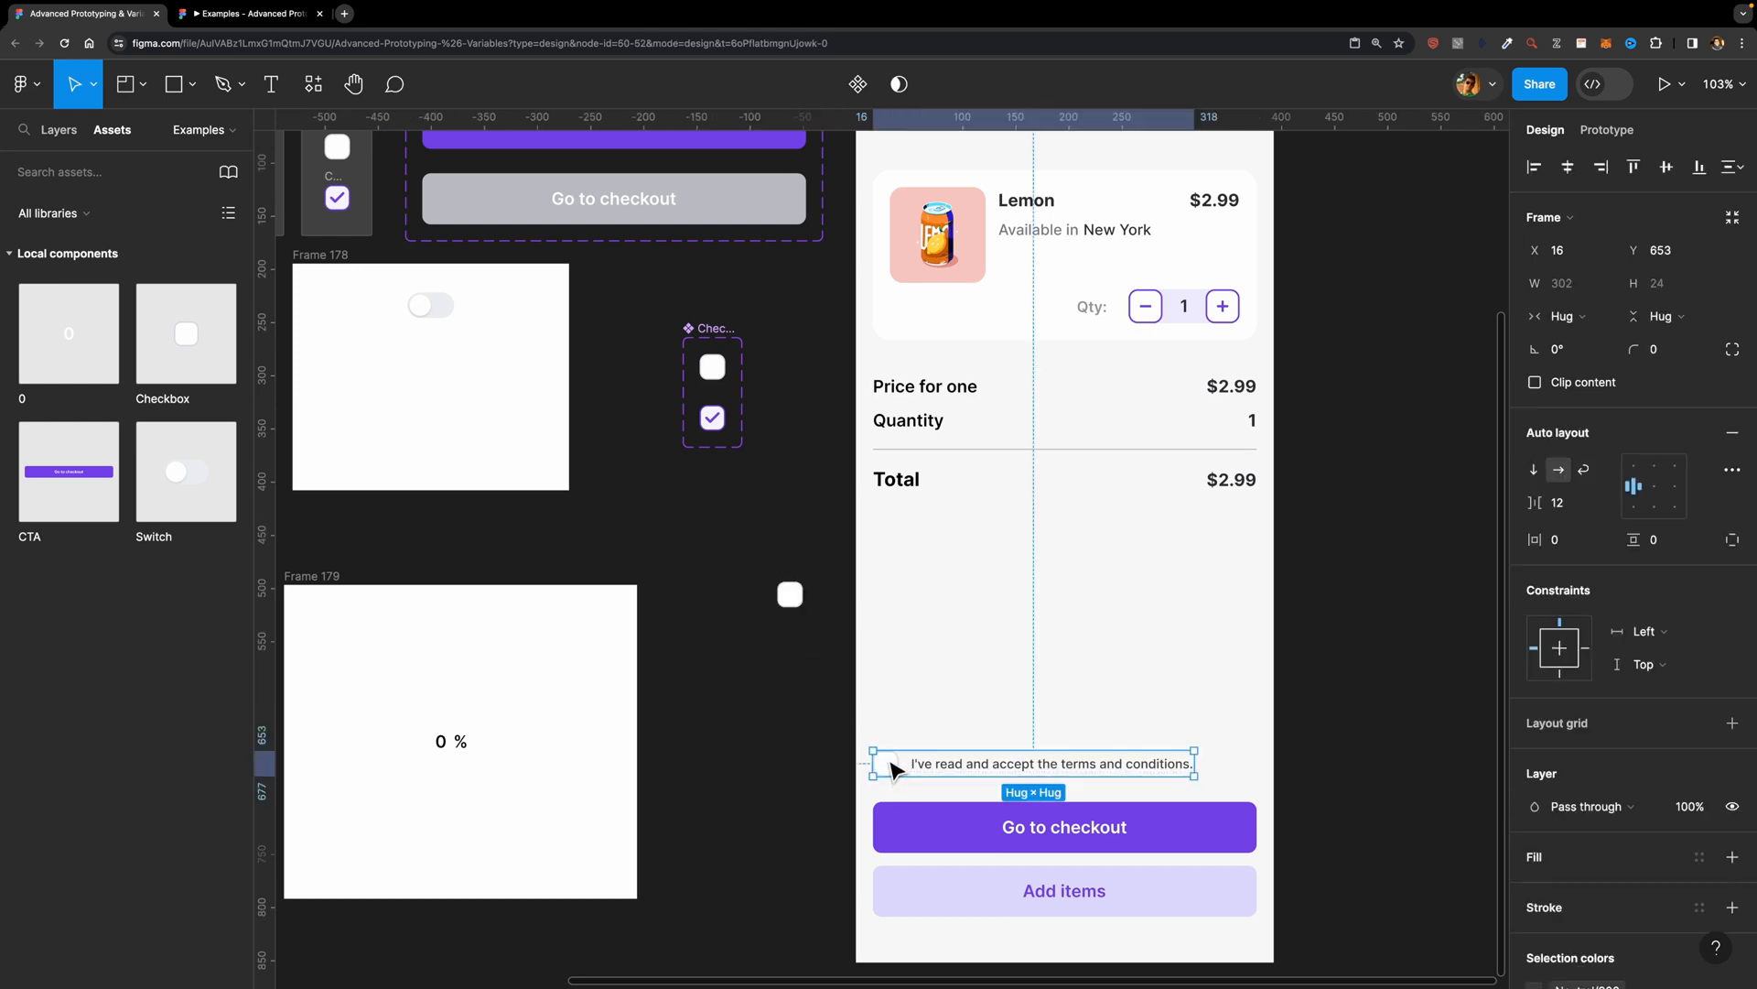
pyautogui.click(886, 767)
pyautogui.rightClick(886, 769)
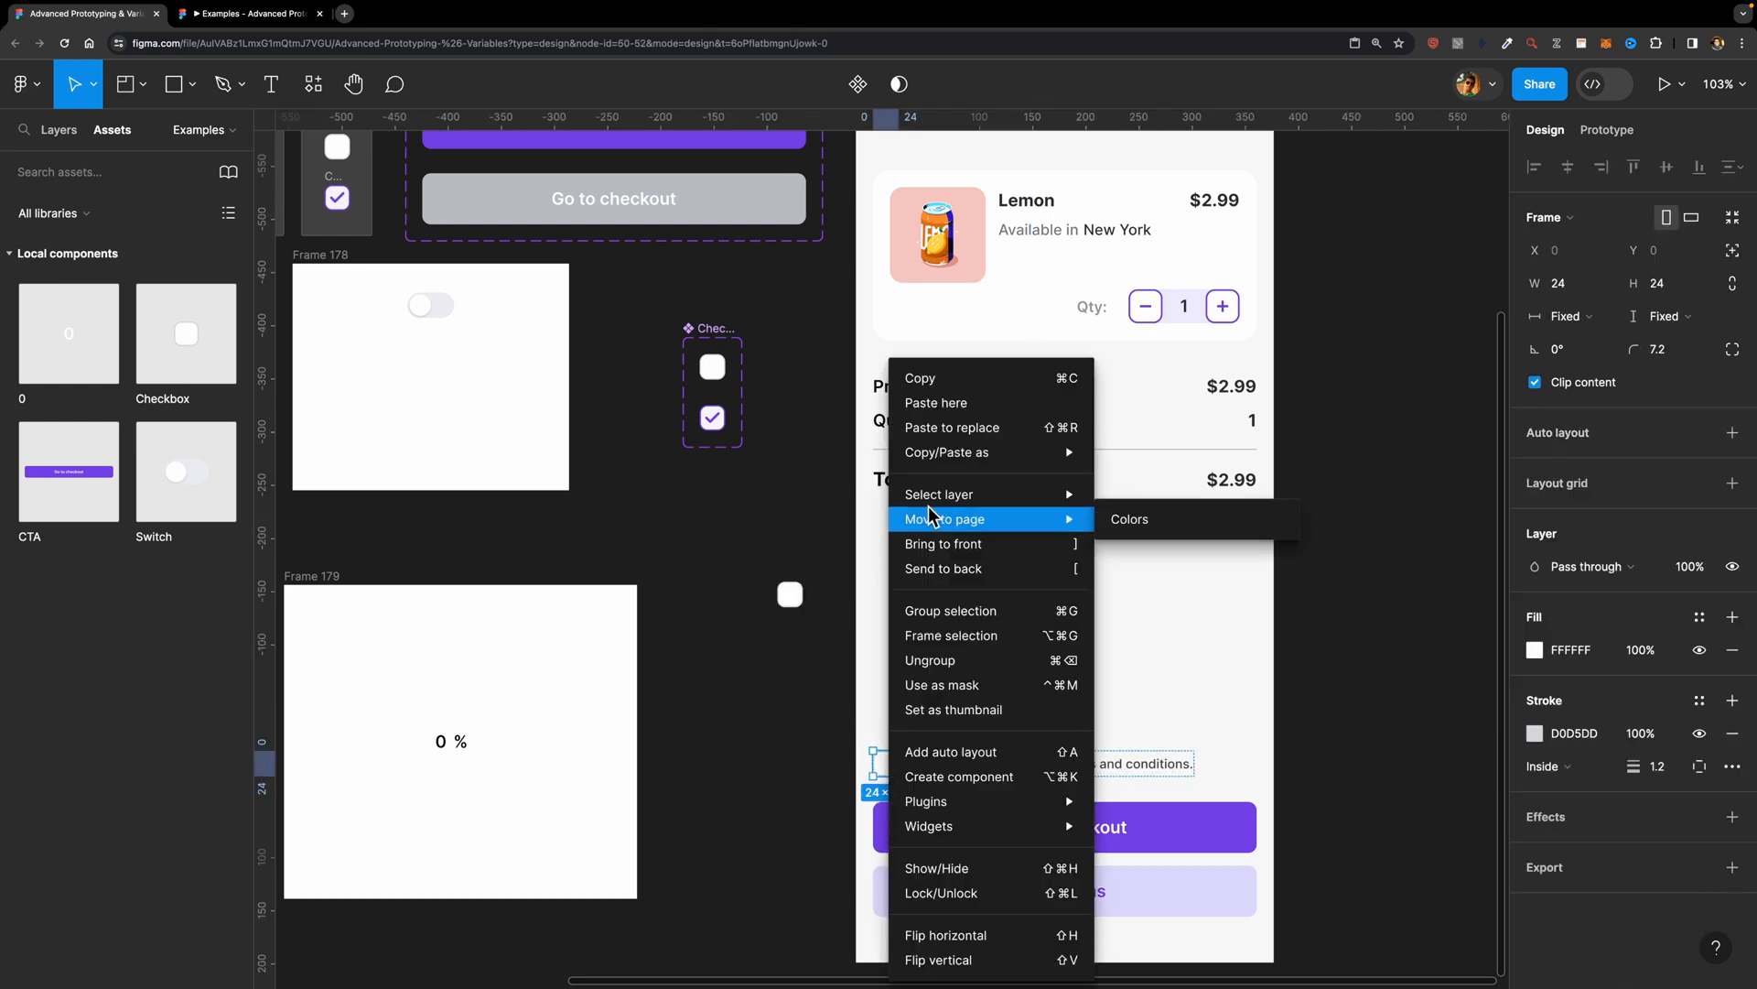
pyautogui.click(1014, 432)
pyautogui.click(785, 395)
# Step: Create a Boolean variable named T&C in the Cart collection, with the value False
pyautogui.scroll(-3, 833, 695)
pyautogui.hscroll(3, 833, 696)
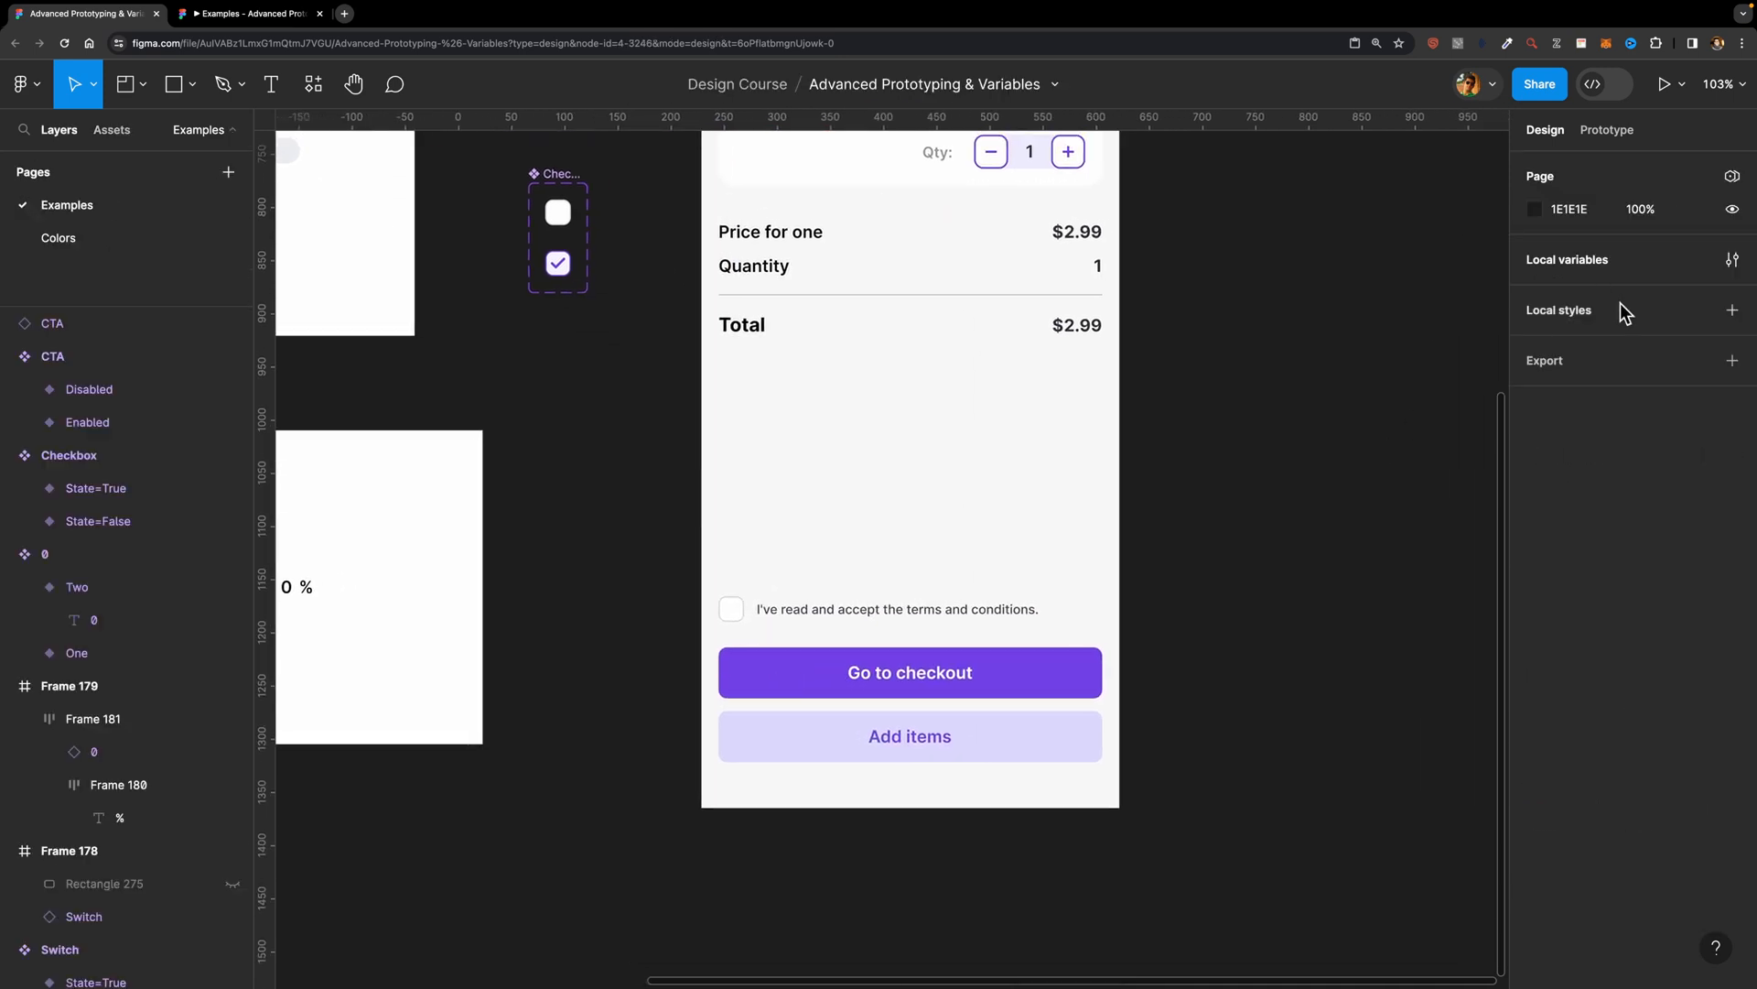
pyautogui.click(1730, 260)
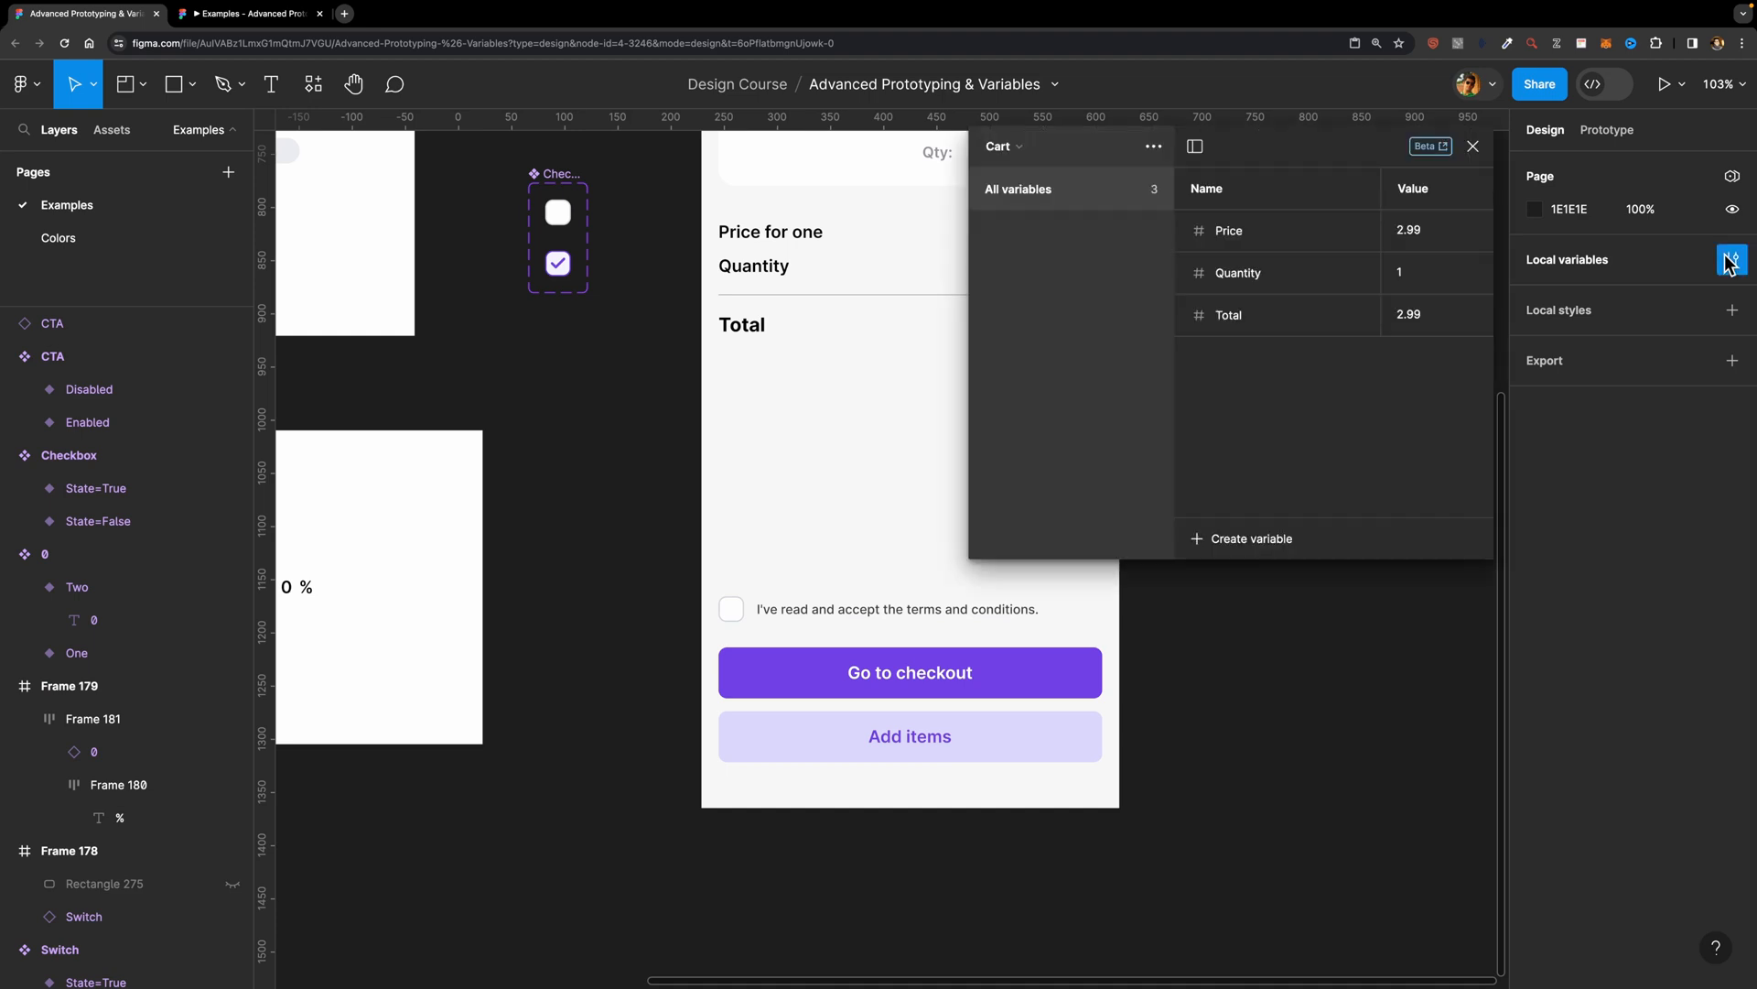
pyautogui.click(1216, 540)
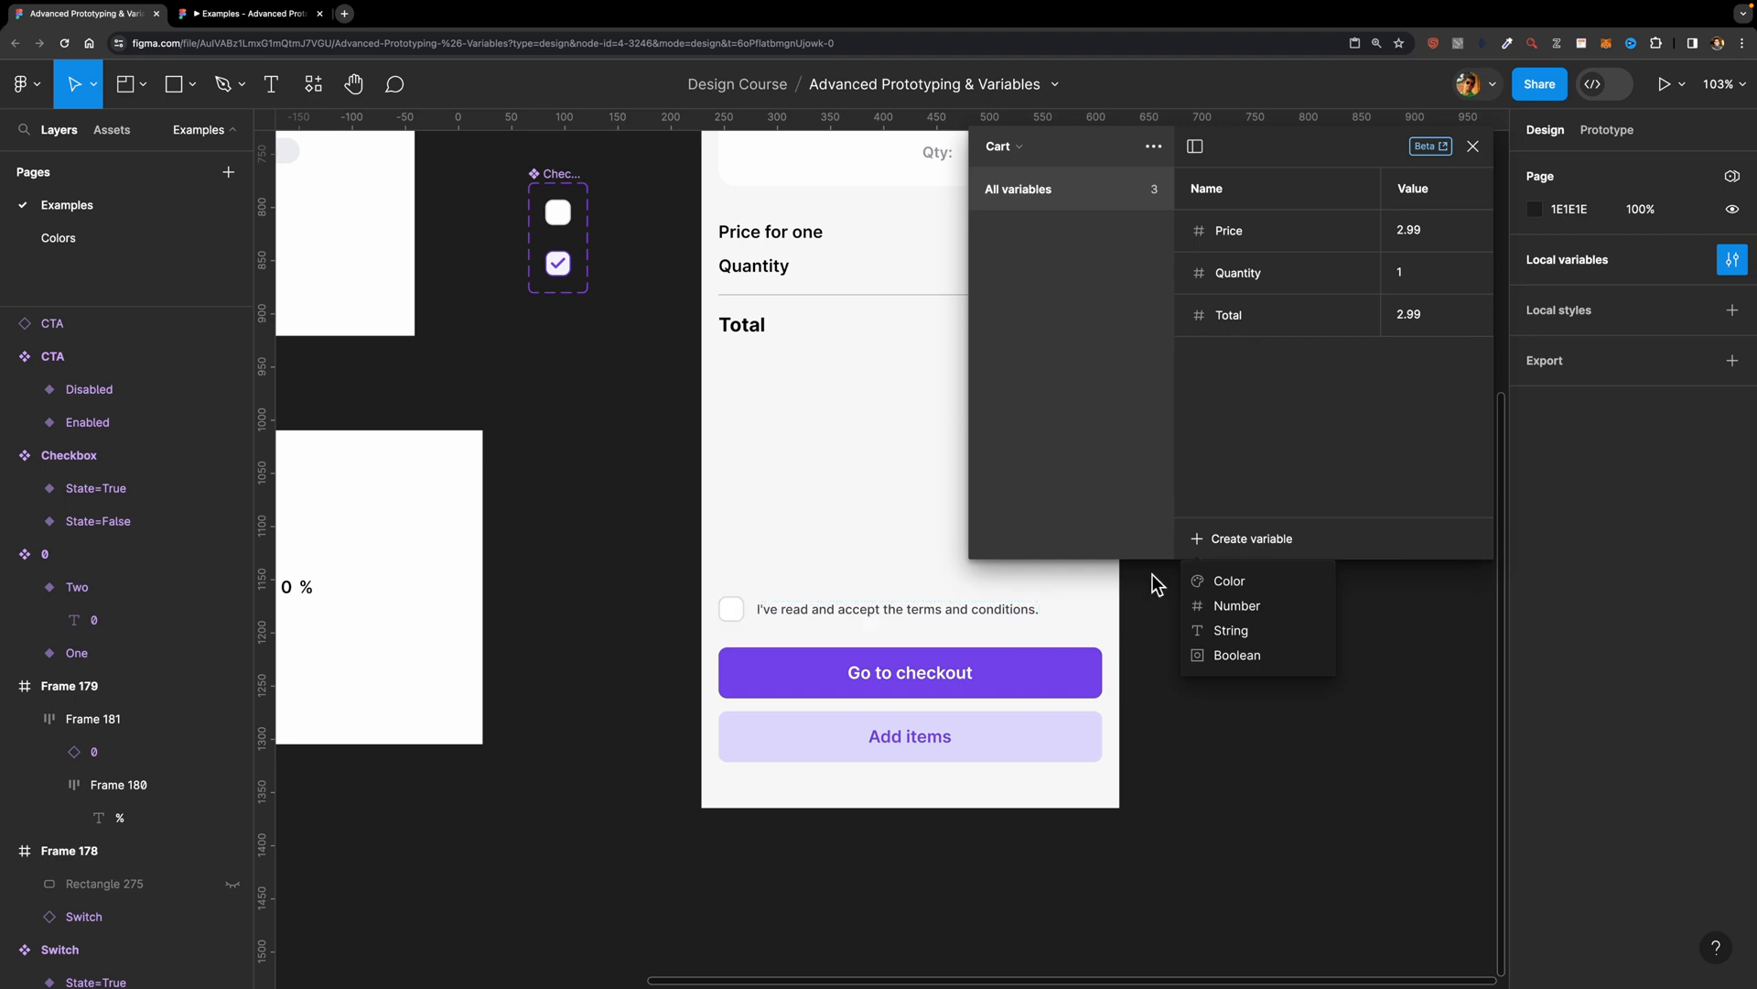
pyautogui.click(1238, 654)
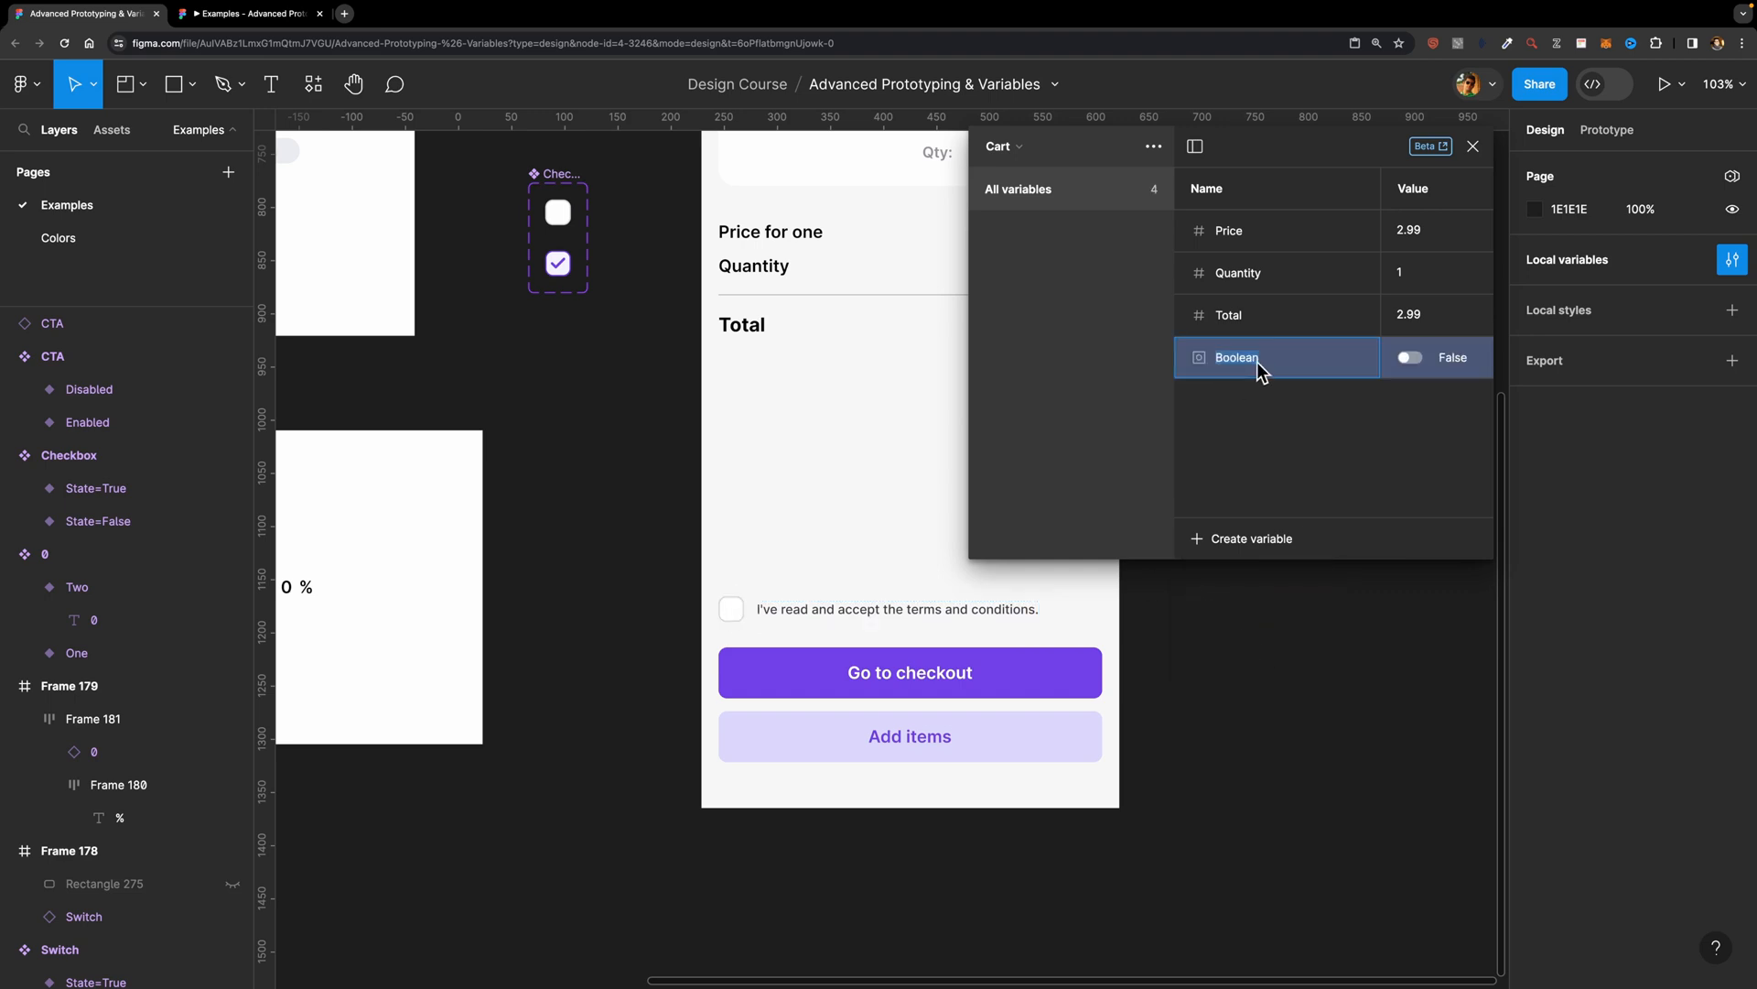
pyautogui.write('T&C')
pyautogui.press('Return')
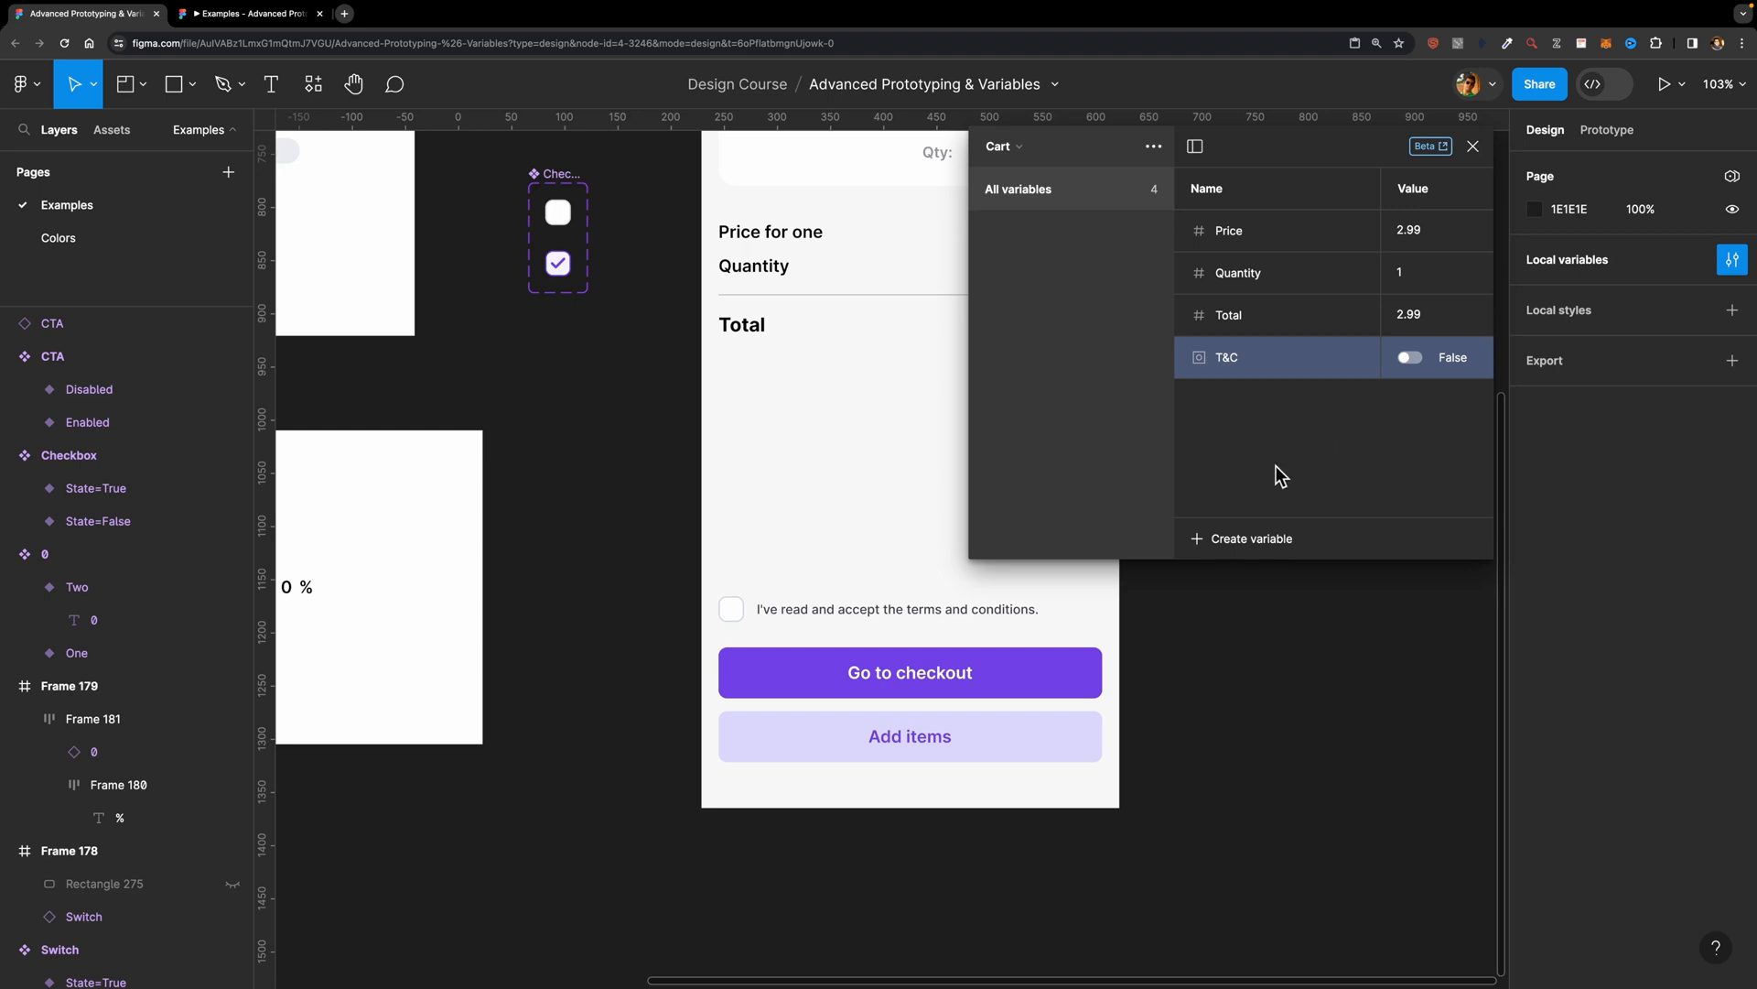
# Step: Create a string variable named CTA in the Cart collection and set its value to Disabled
pyautogui.click(1224, 544)
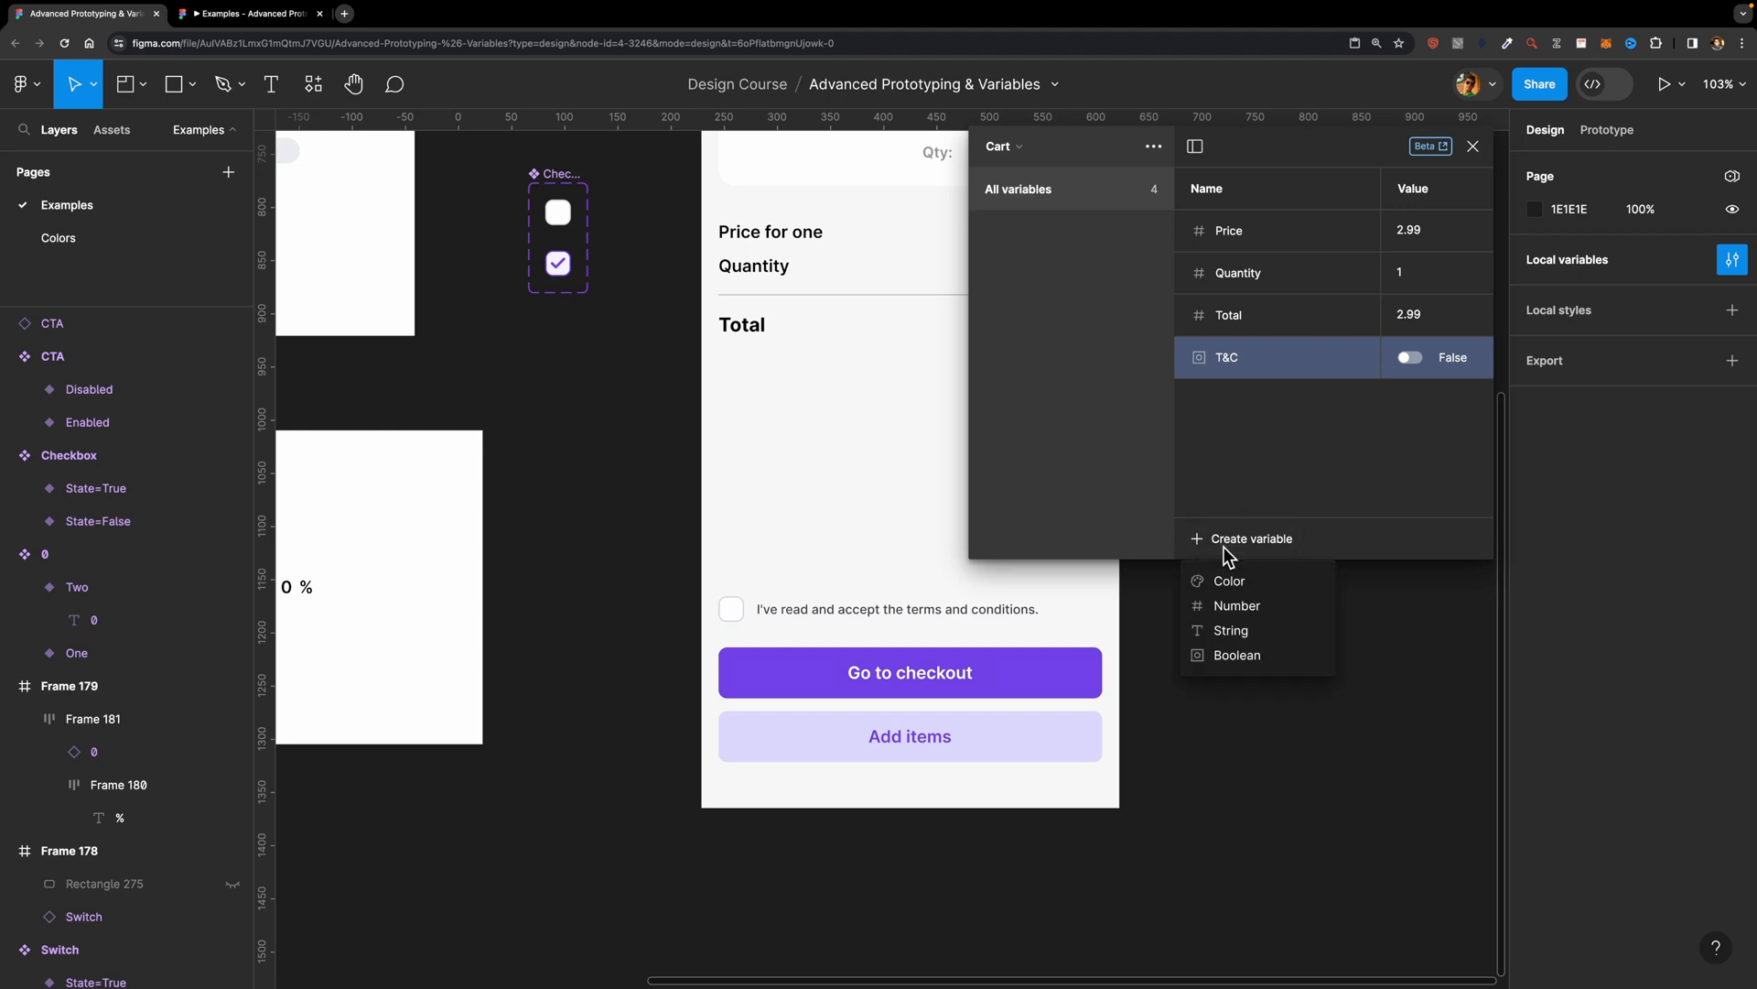
pyautogui.click(1261, 640)
pyautogui.write('CTA')
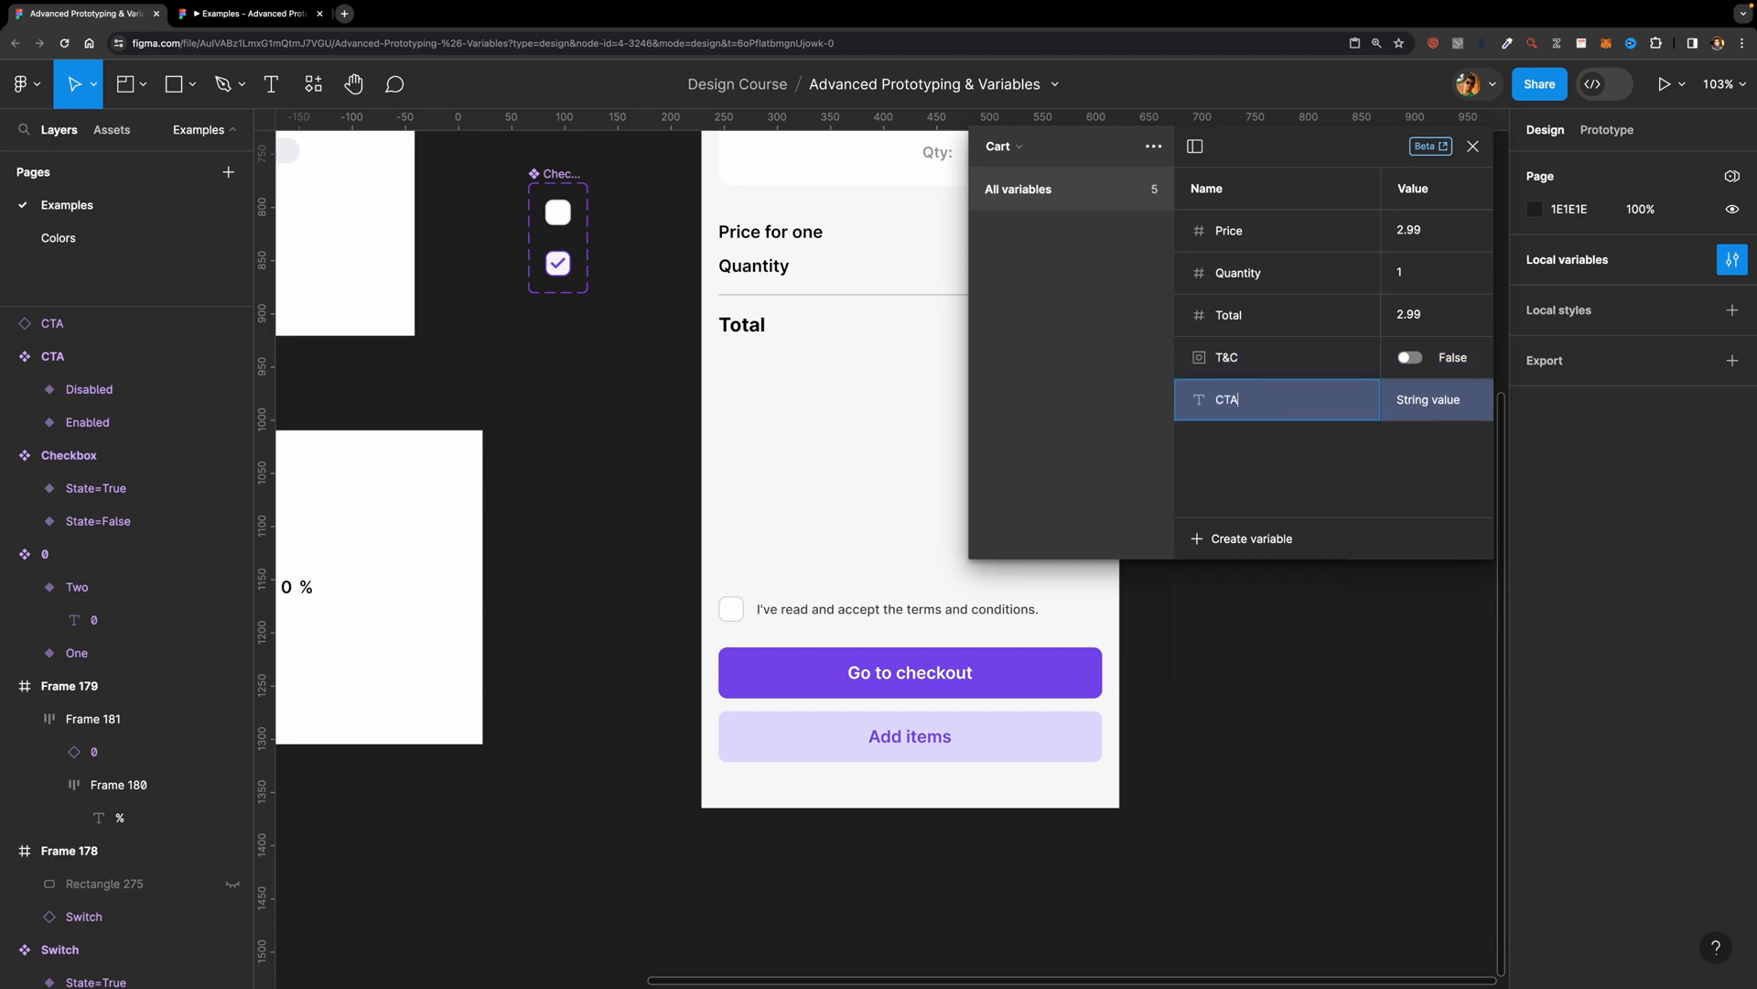
pyautogui.press('Return')
pyautogui.click(1400, 400)
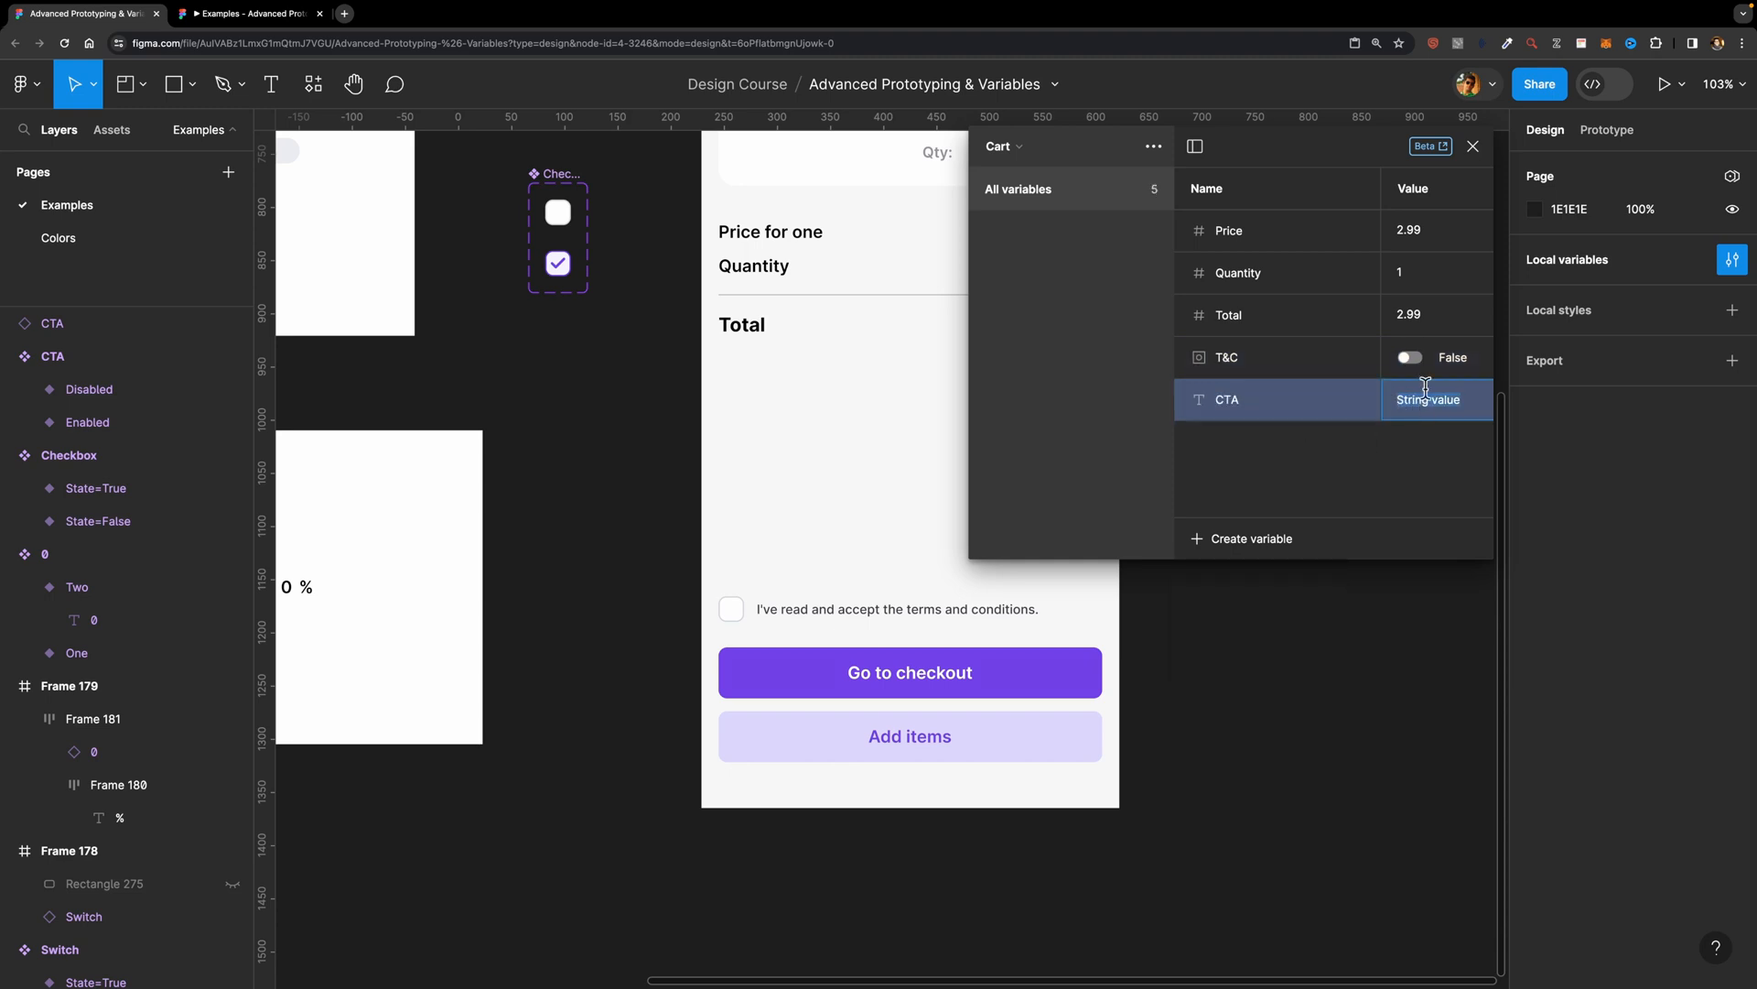
pyautogui.write('Disabled')
pyautogui.press('Return')
# Step: Compare the State values of the CTA and Checkbox variants with the values of the CTA and T&C variables
pyautogui.scroll(10, 560, 333)
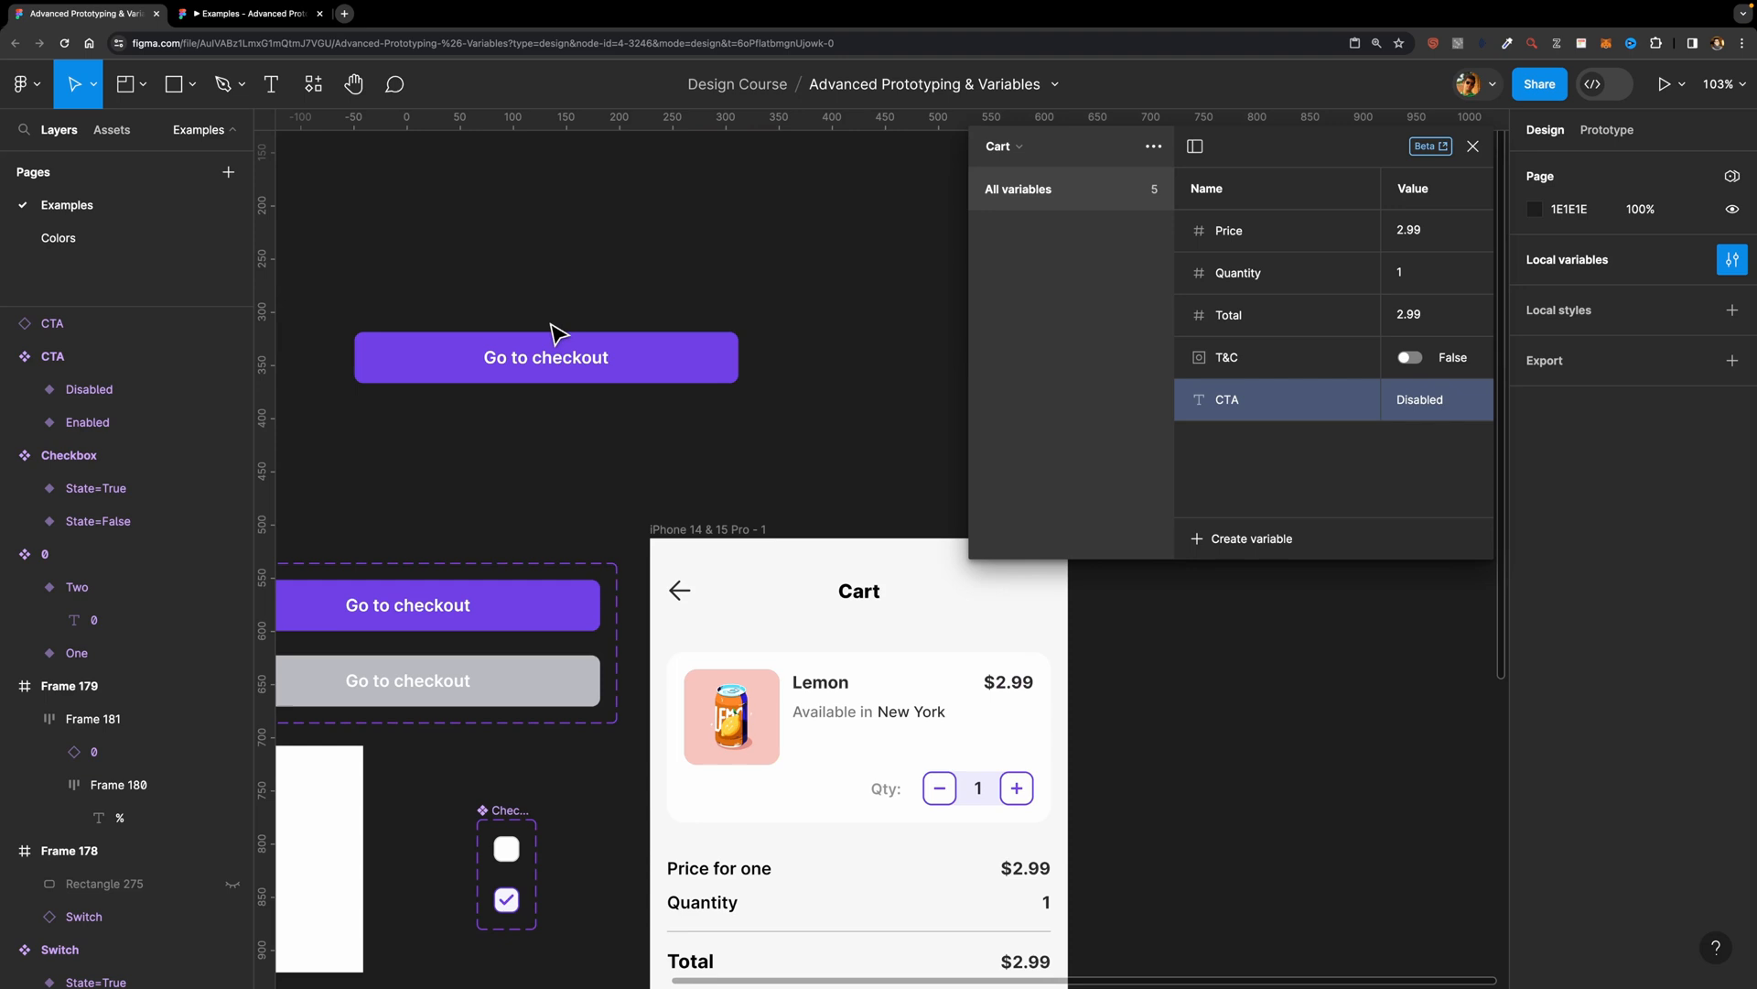
pyautogui.scroll(-4, 577, 447)
pyautogui.hscroll(-3, 576, 447)
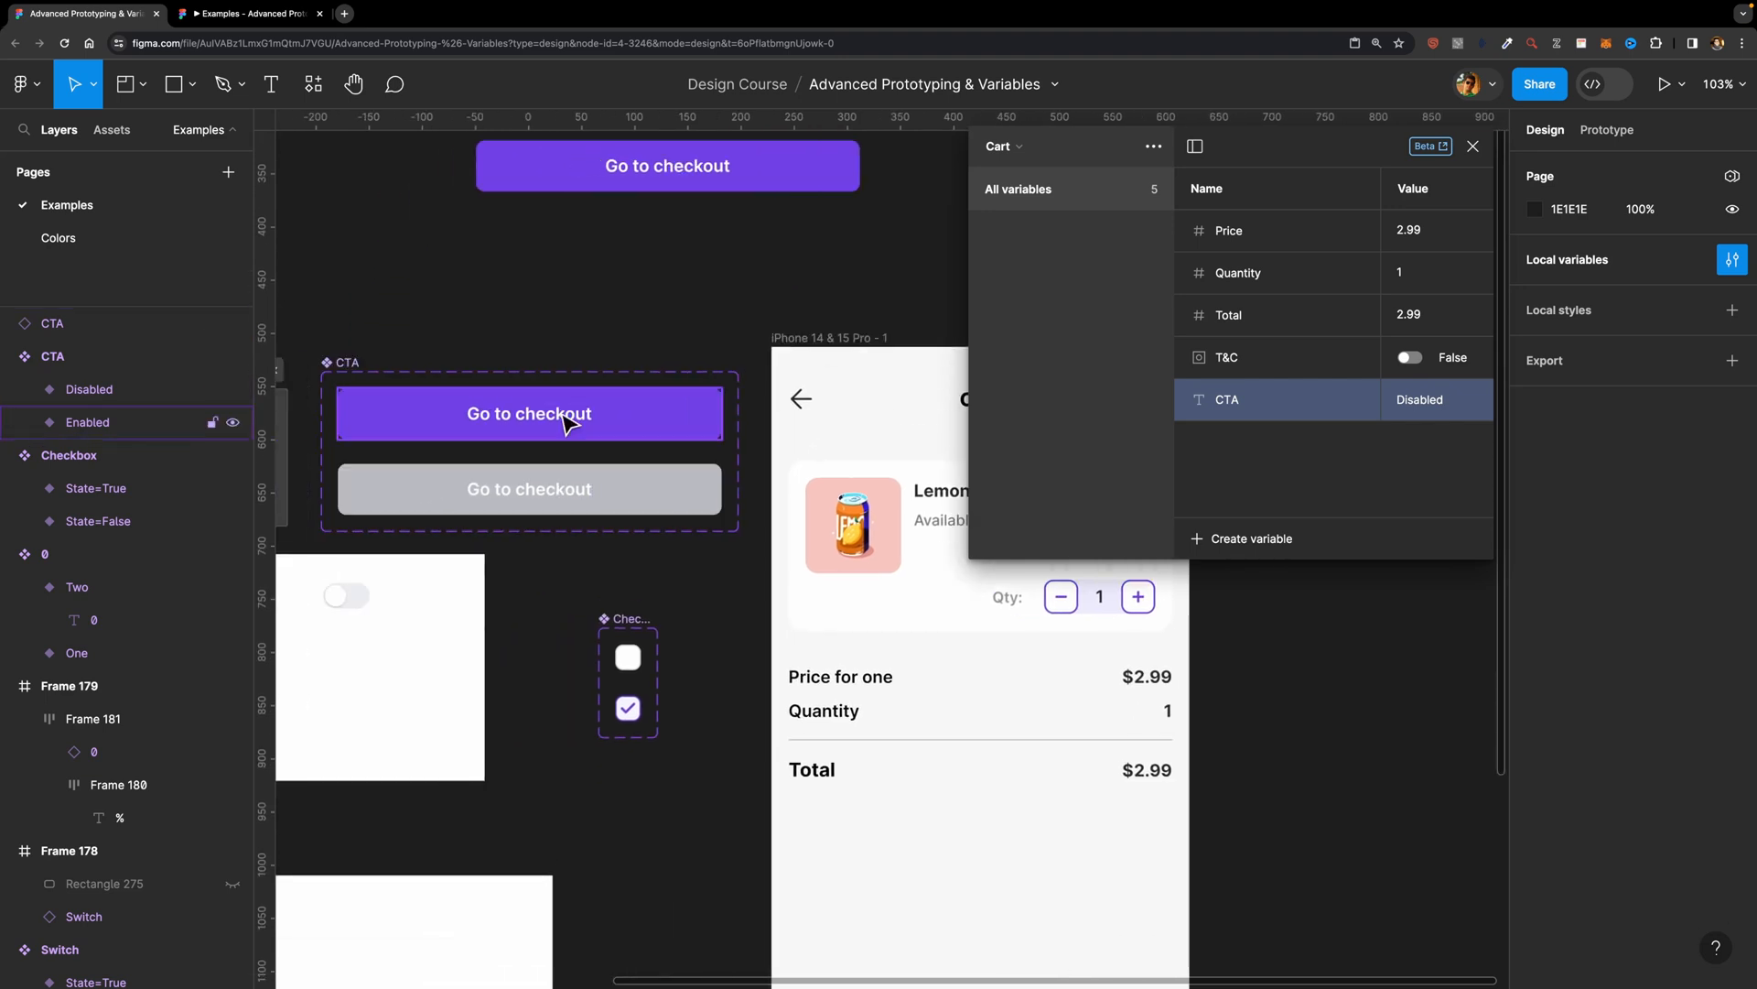
pyautogui.click(568, 423)
pyautogui.click(609, 495)
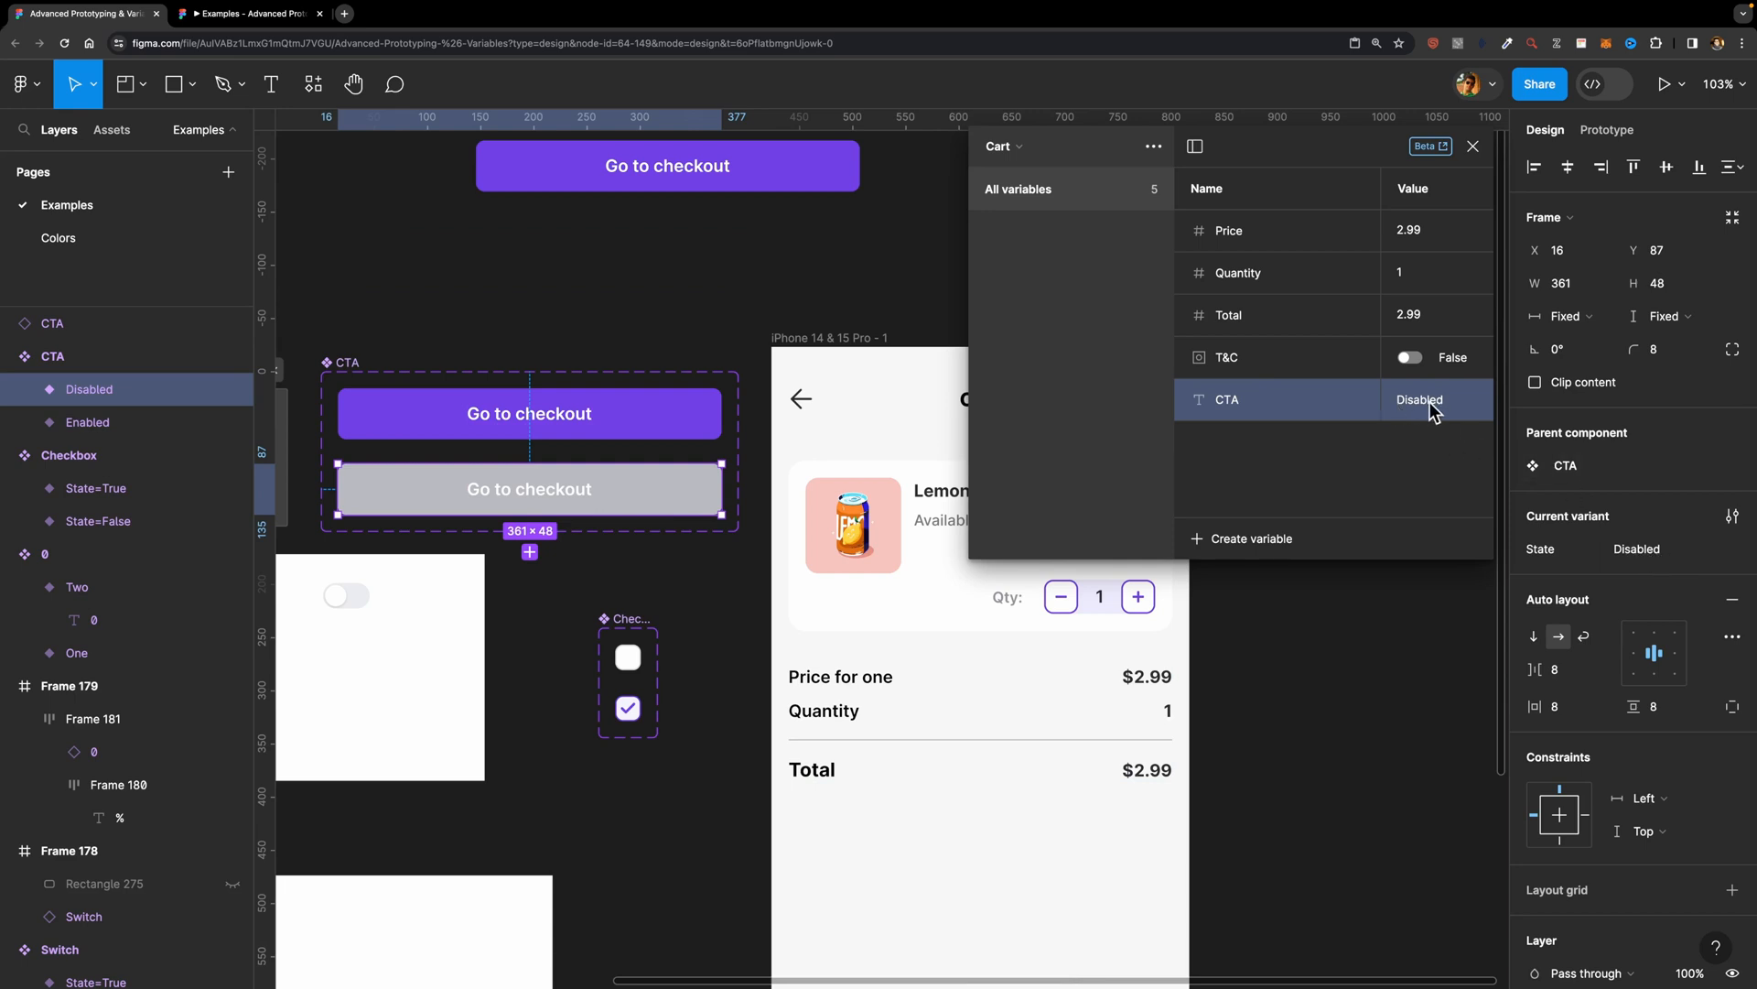
pyautogui.click(871, 294)
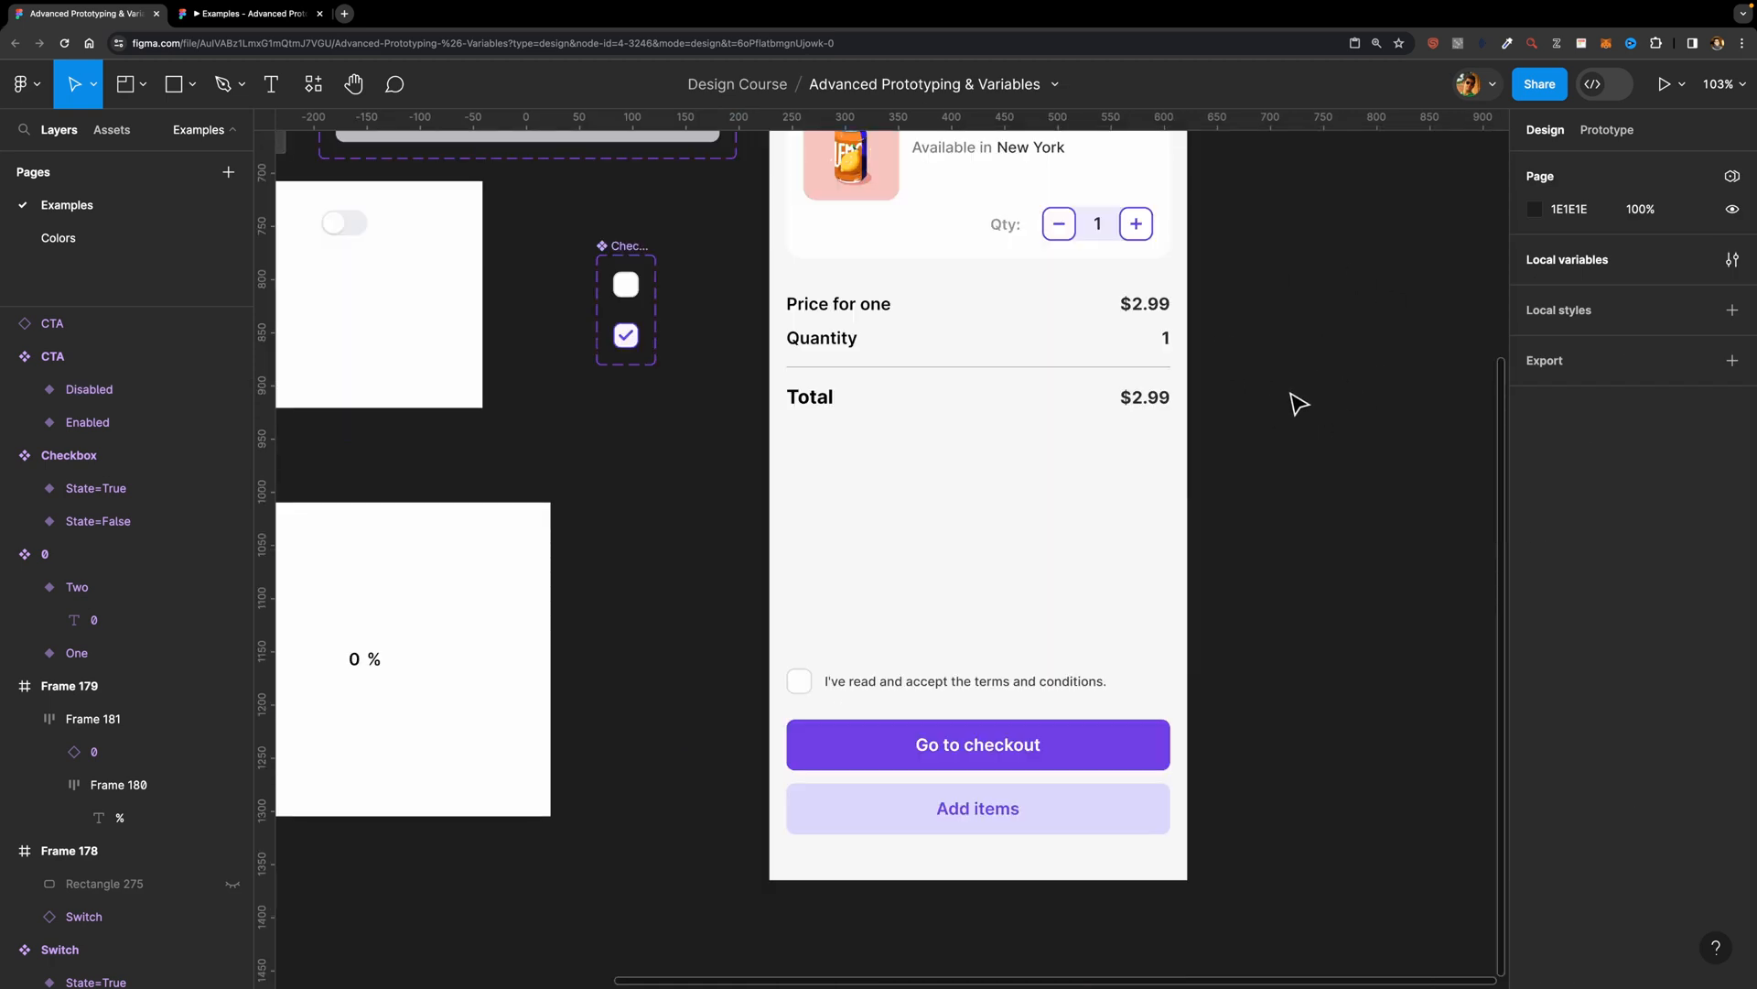
pyautogui.hscroll(-2, 1297, 404)
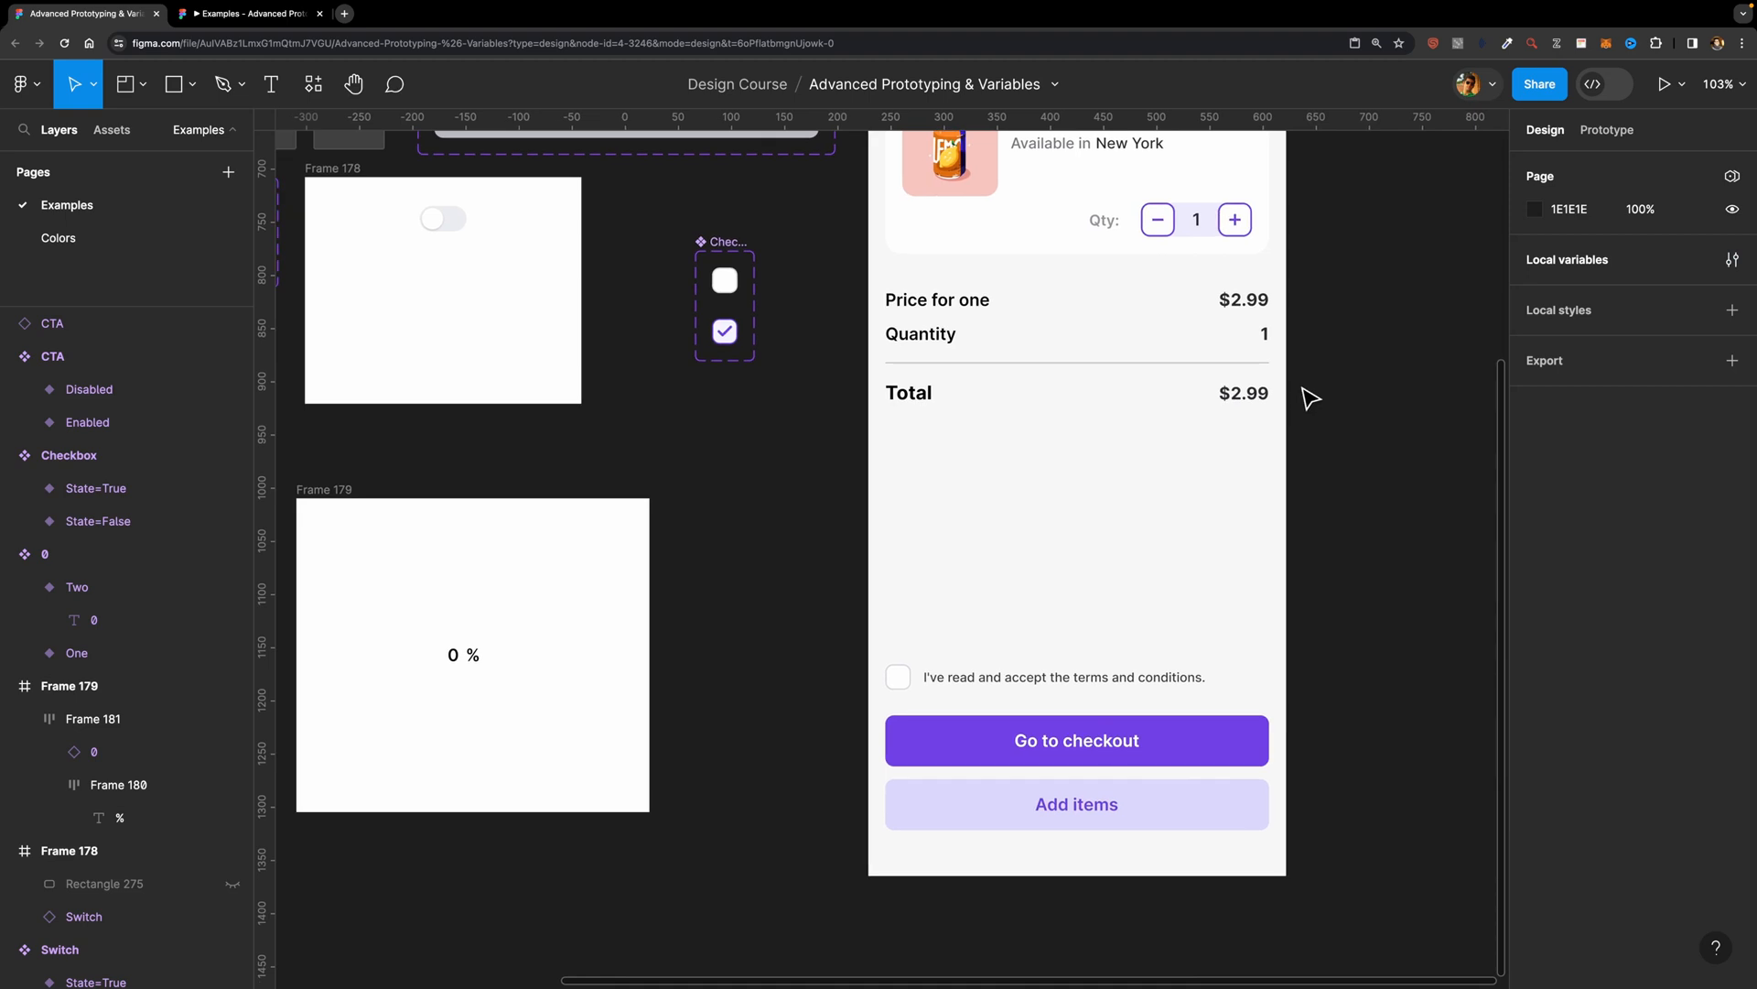
pyautogui.click(729, 282)
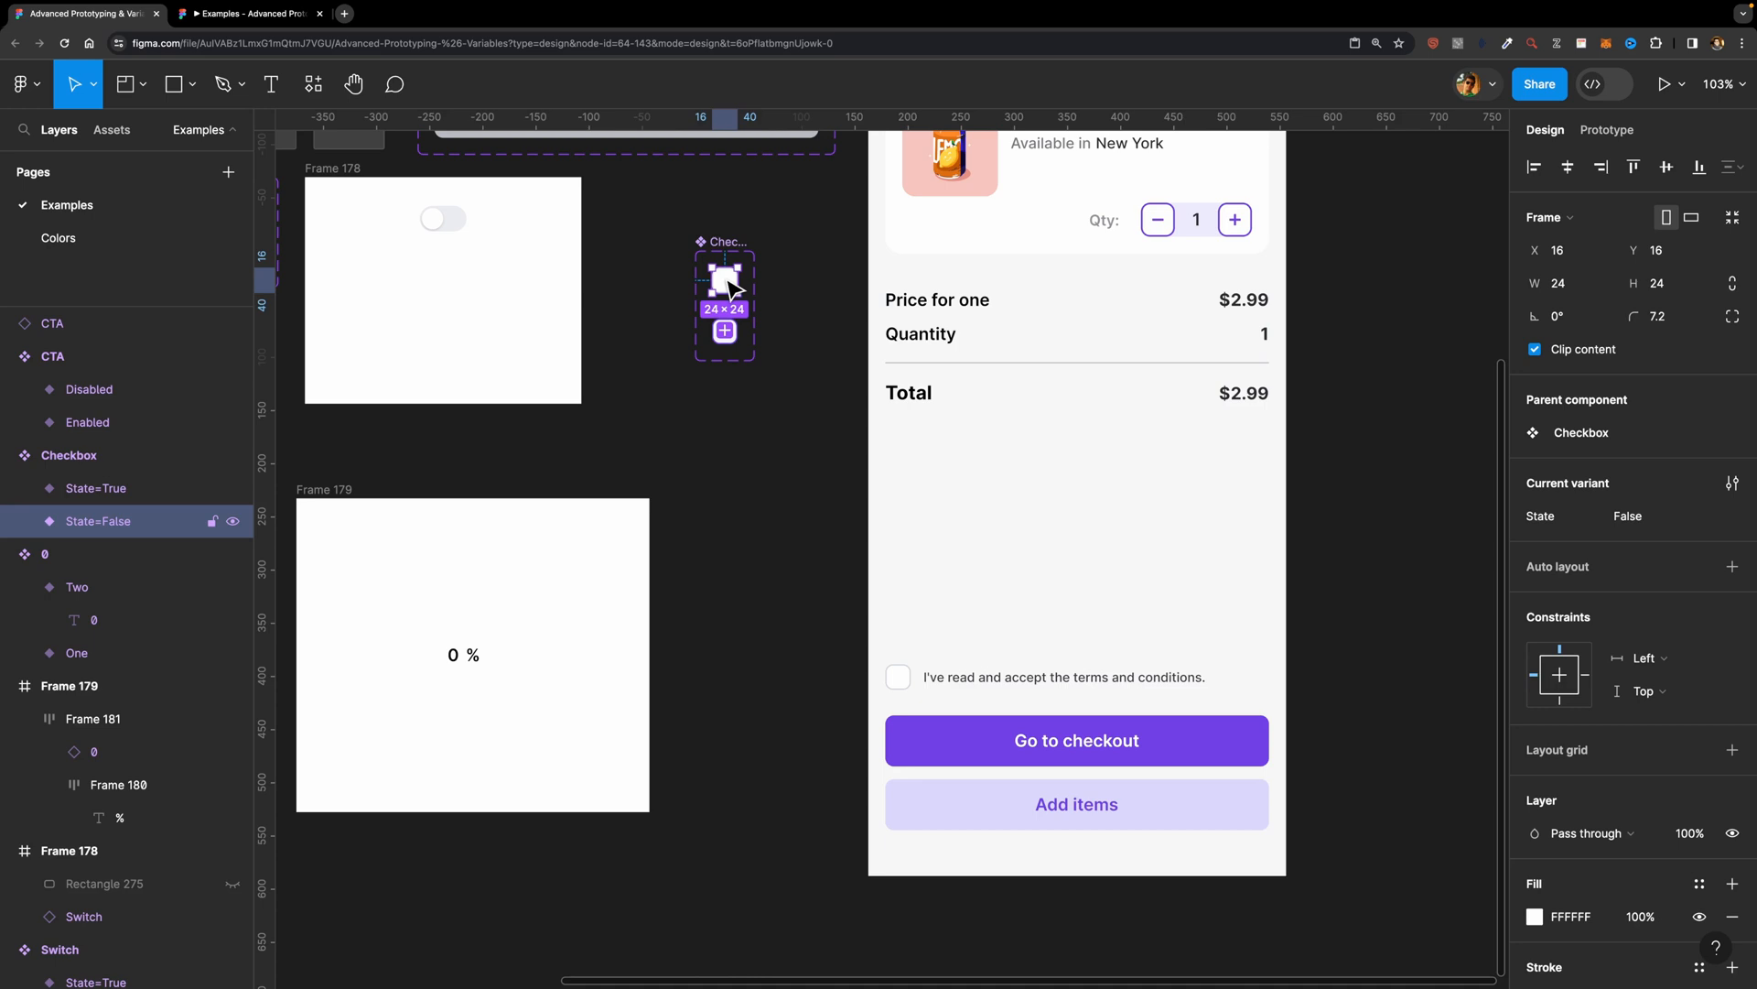
pyautogui.click(774, 240)
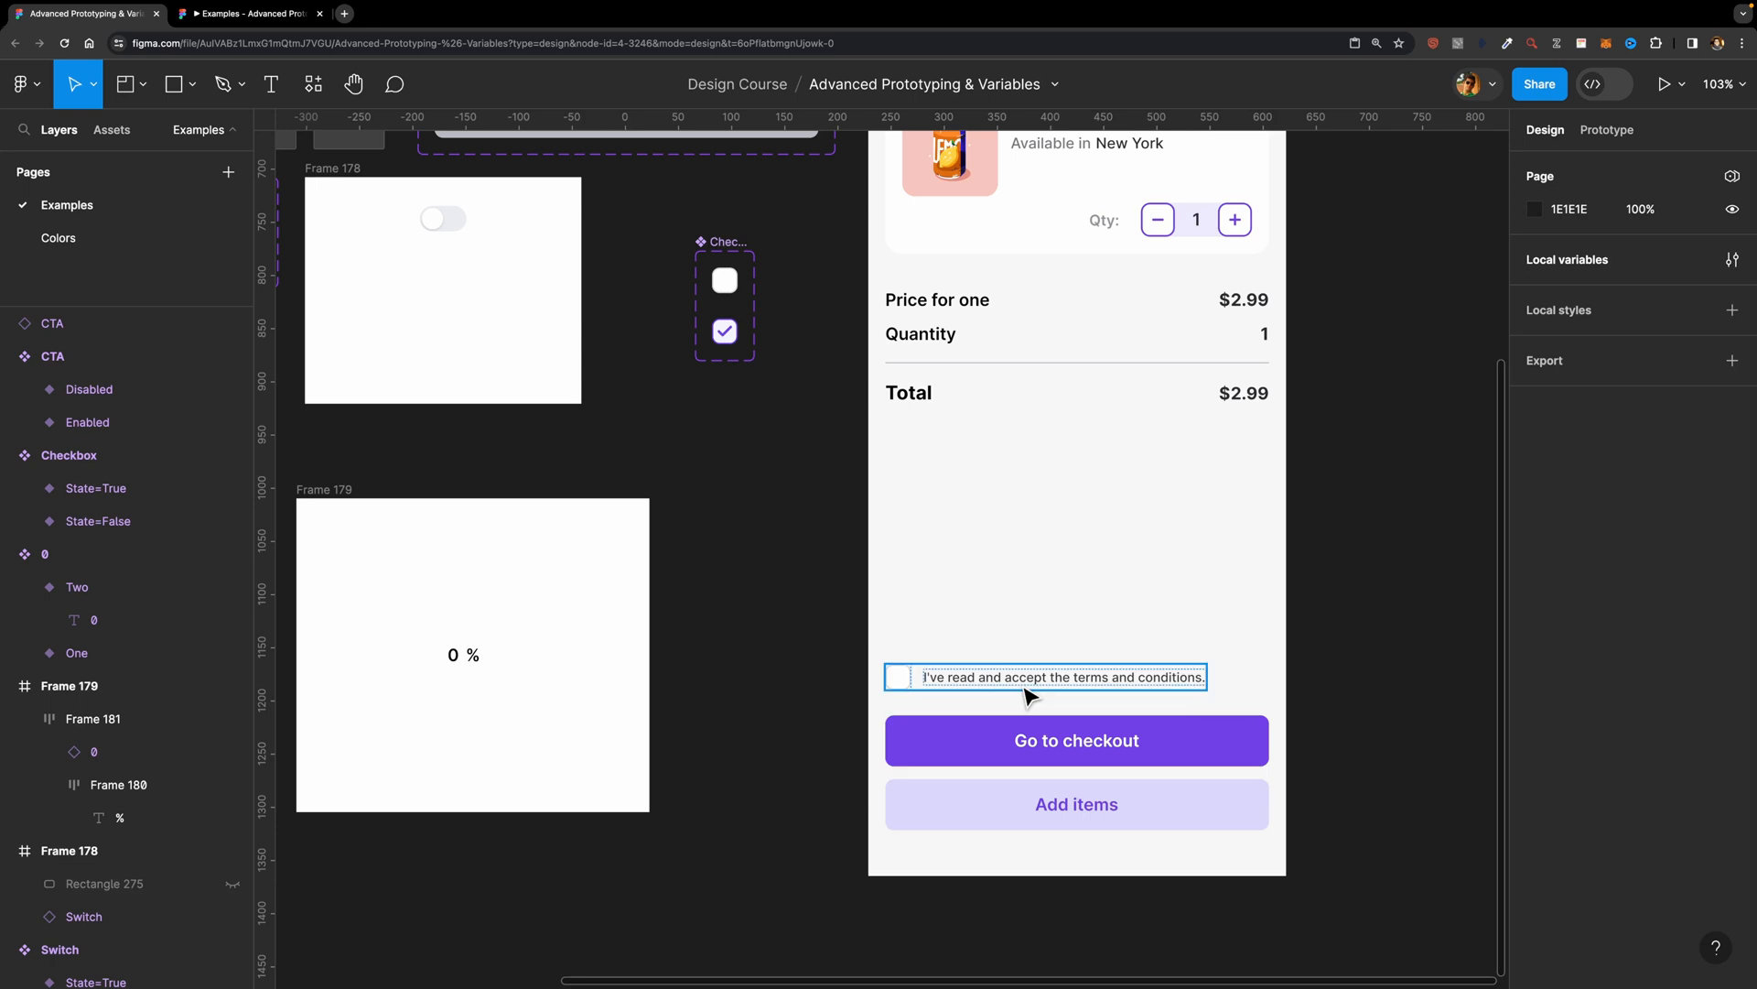
# Step: Bind the State property of the terms and conditions checkbox on the Cart screen to the T&C variable
pyautogui.doubleClick(904, 682)
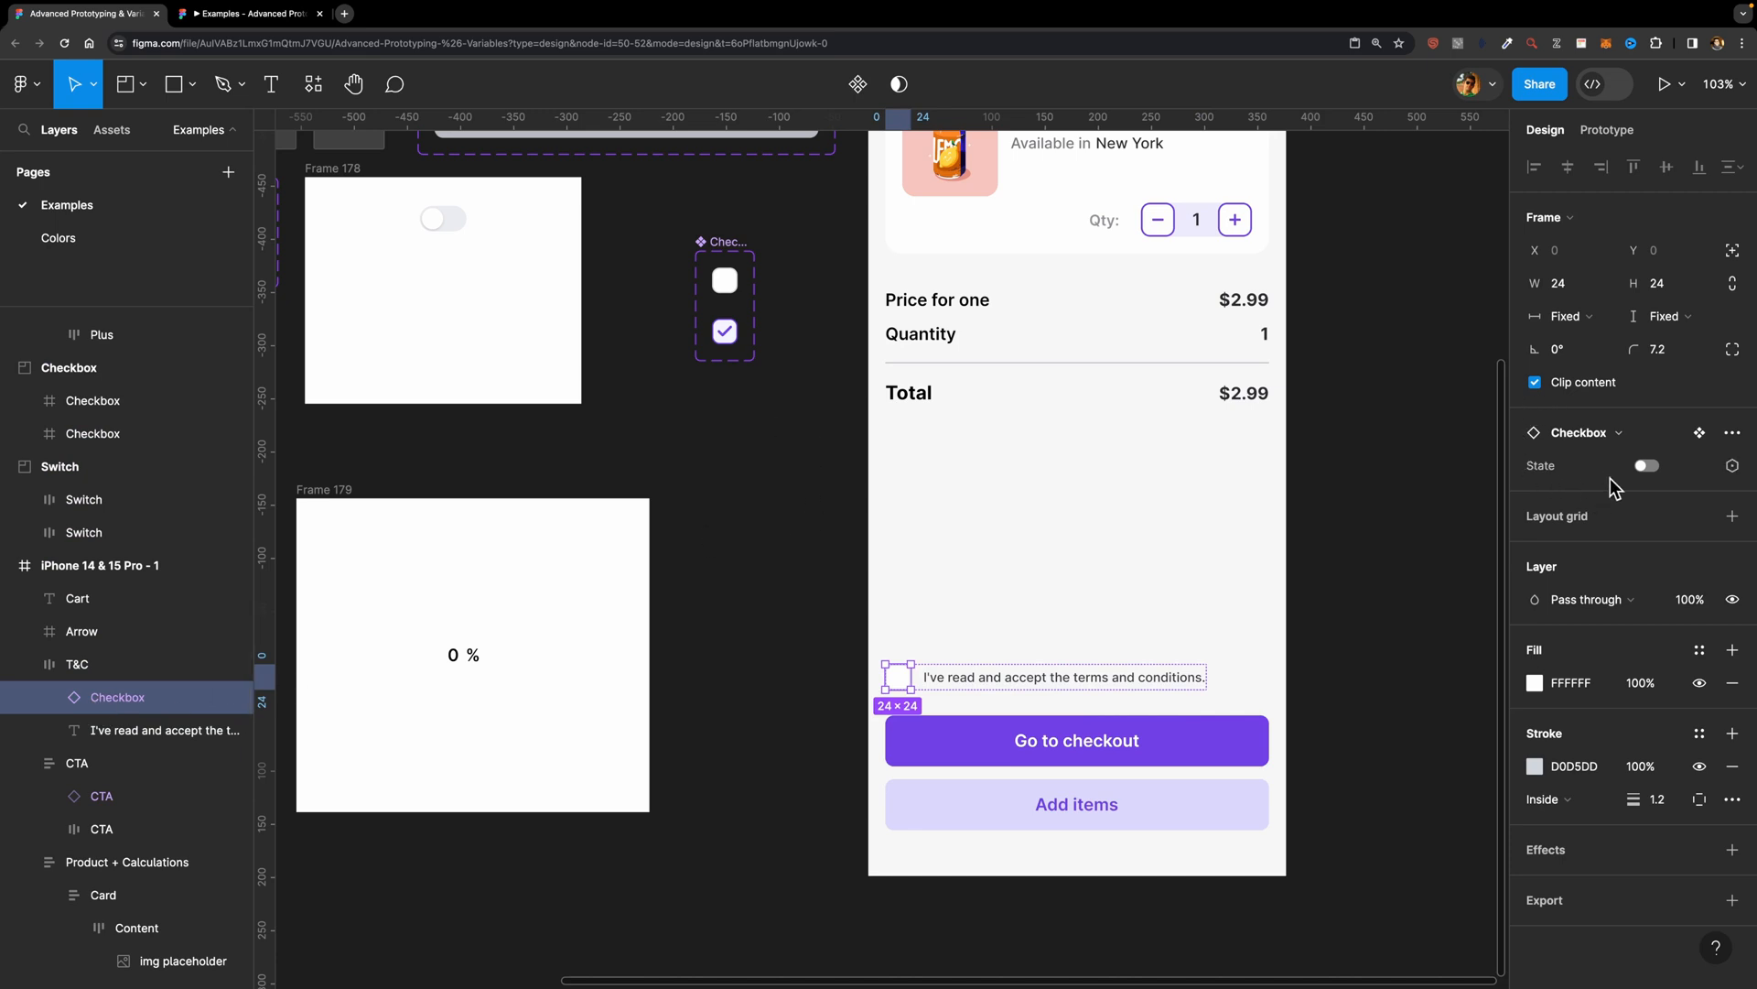
pyautogui.click(1731, 469)
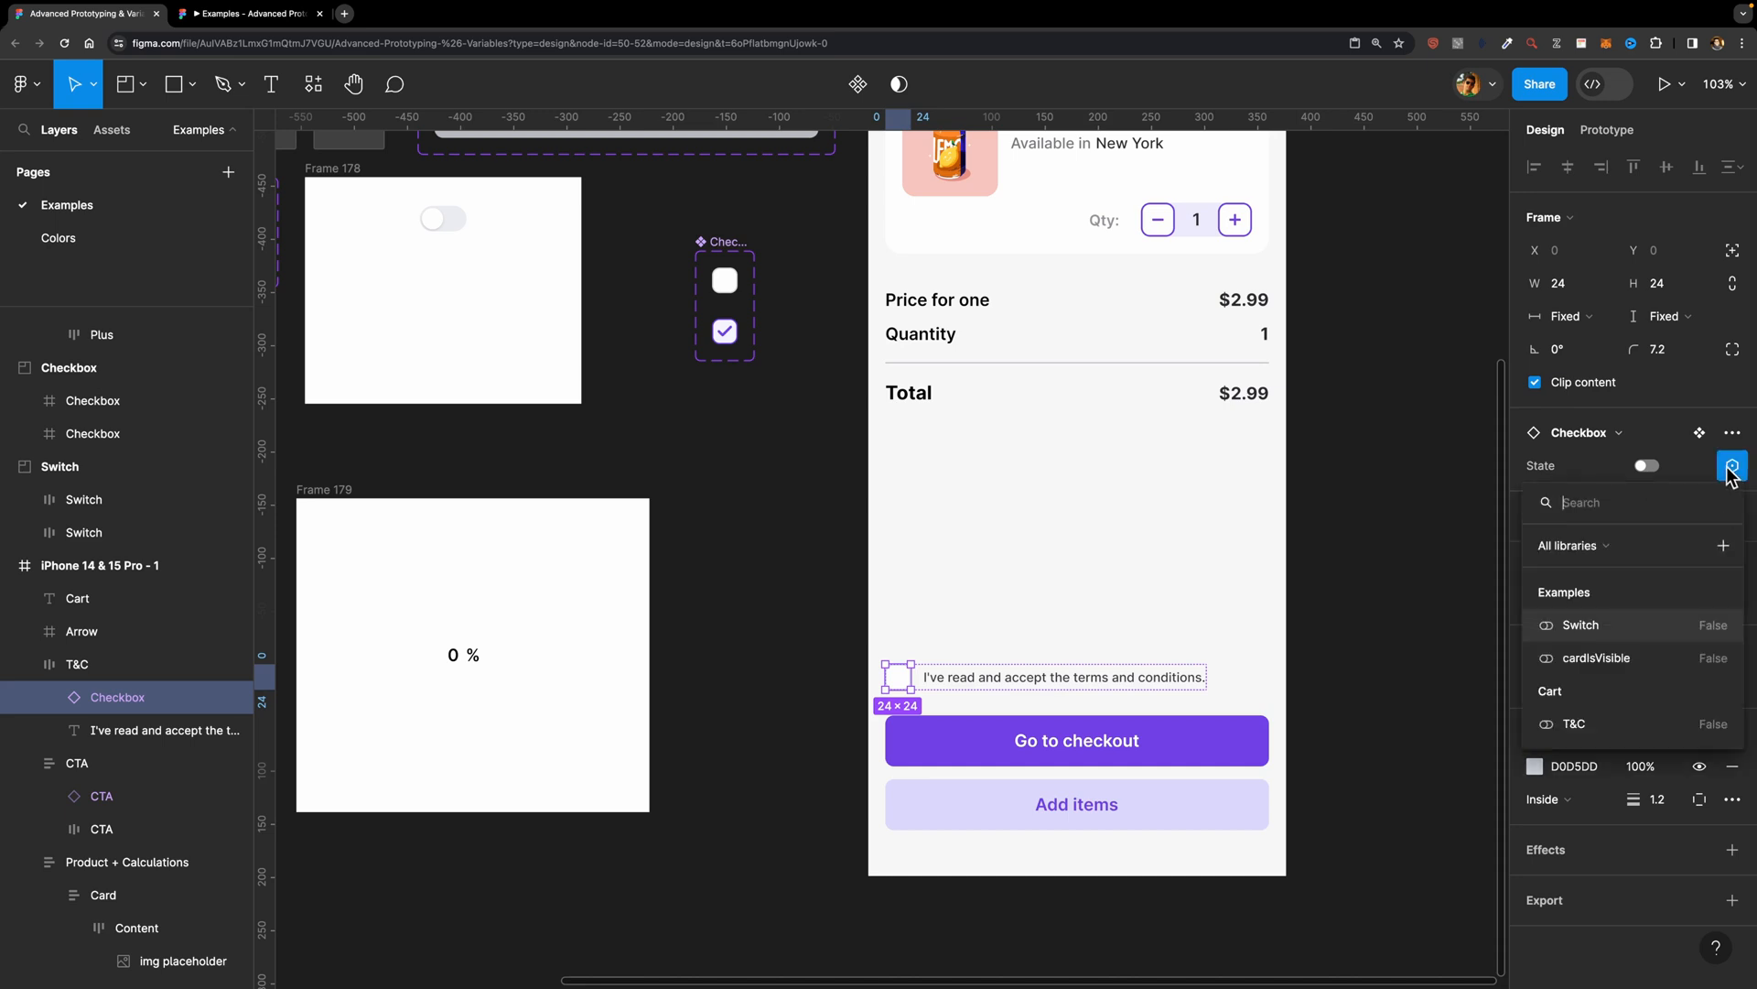
pyautogui.click(1600, 726)
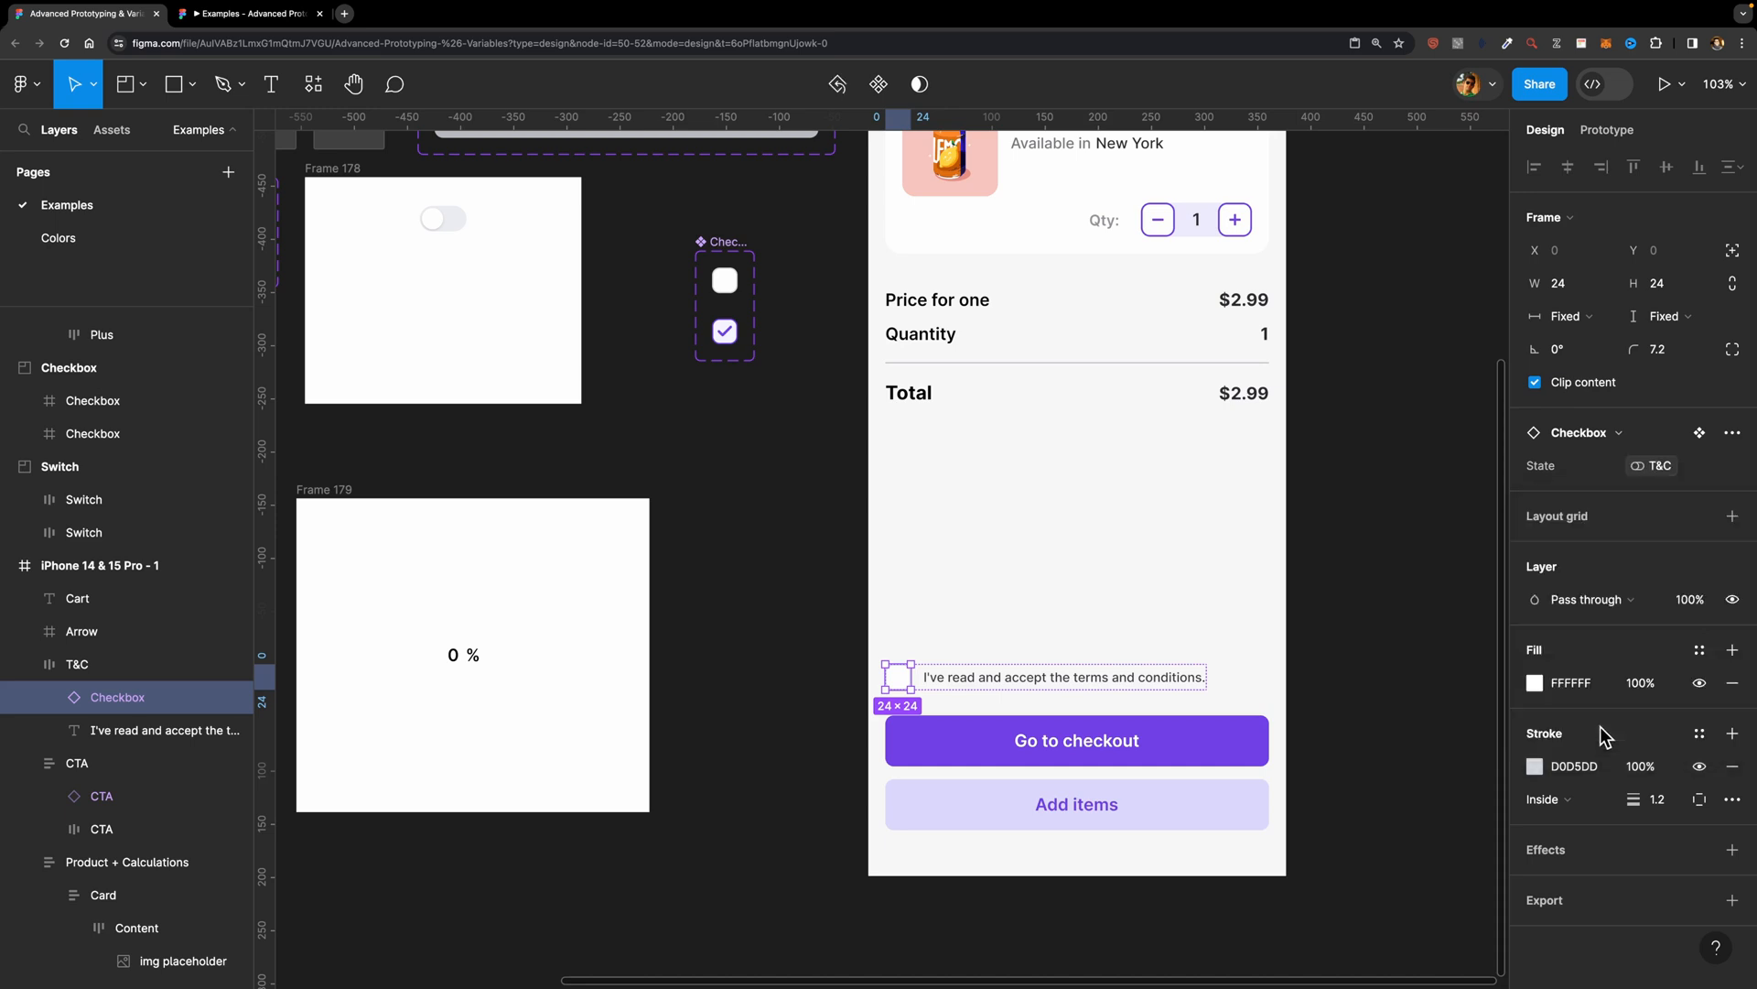
# Step: Bind the State property of the Cart screen's Go to checkout button to the CTA variable
pyautogui.scroll(-2, 1357, 635)
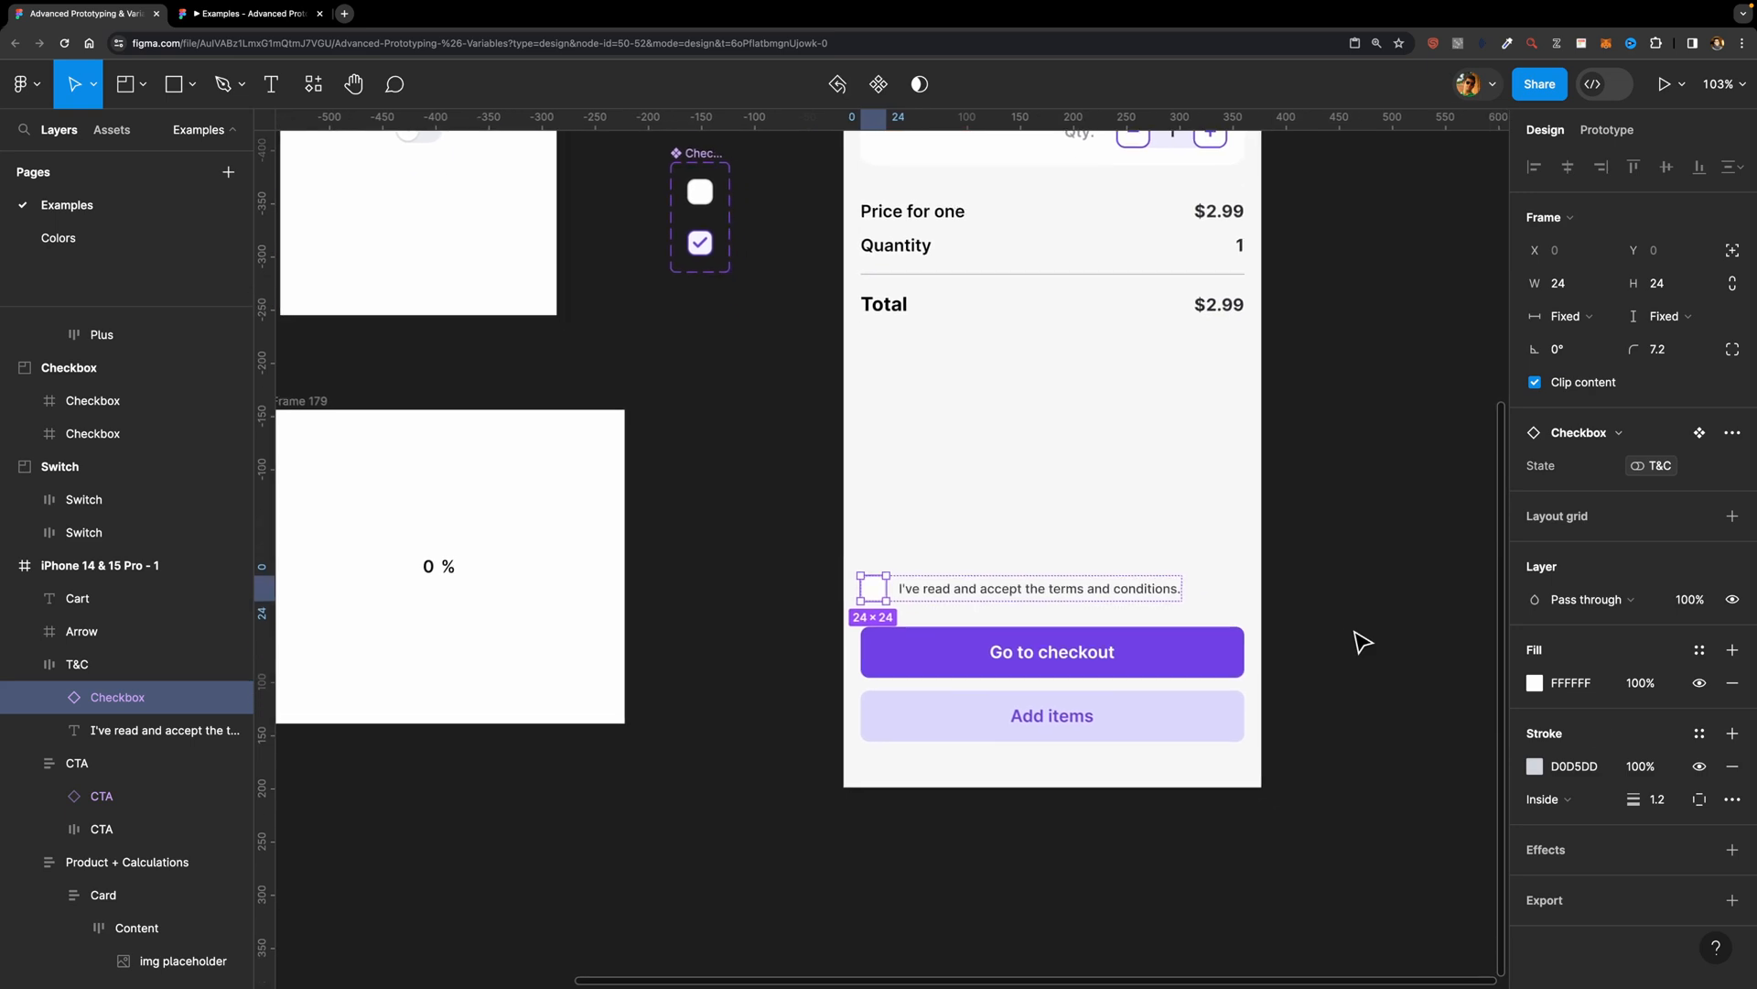
pyautogui.click(1172, 666)
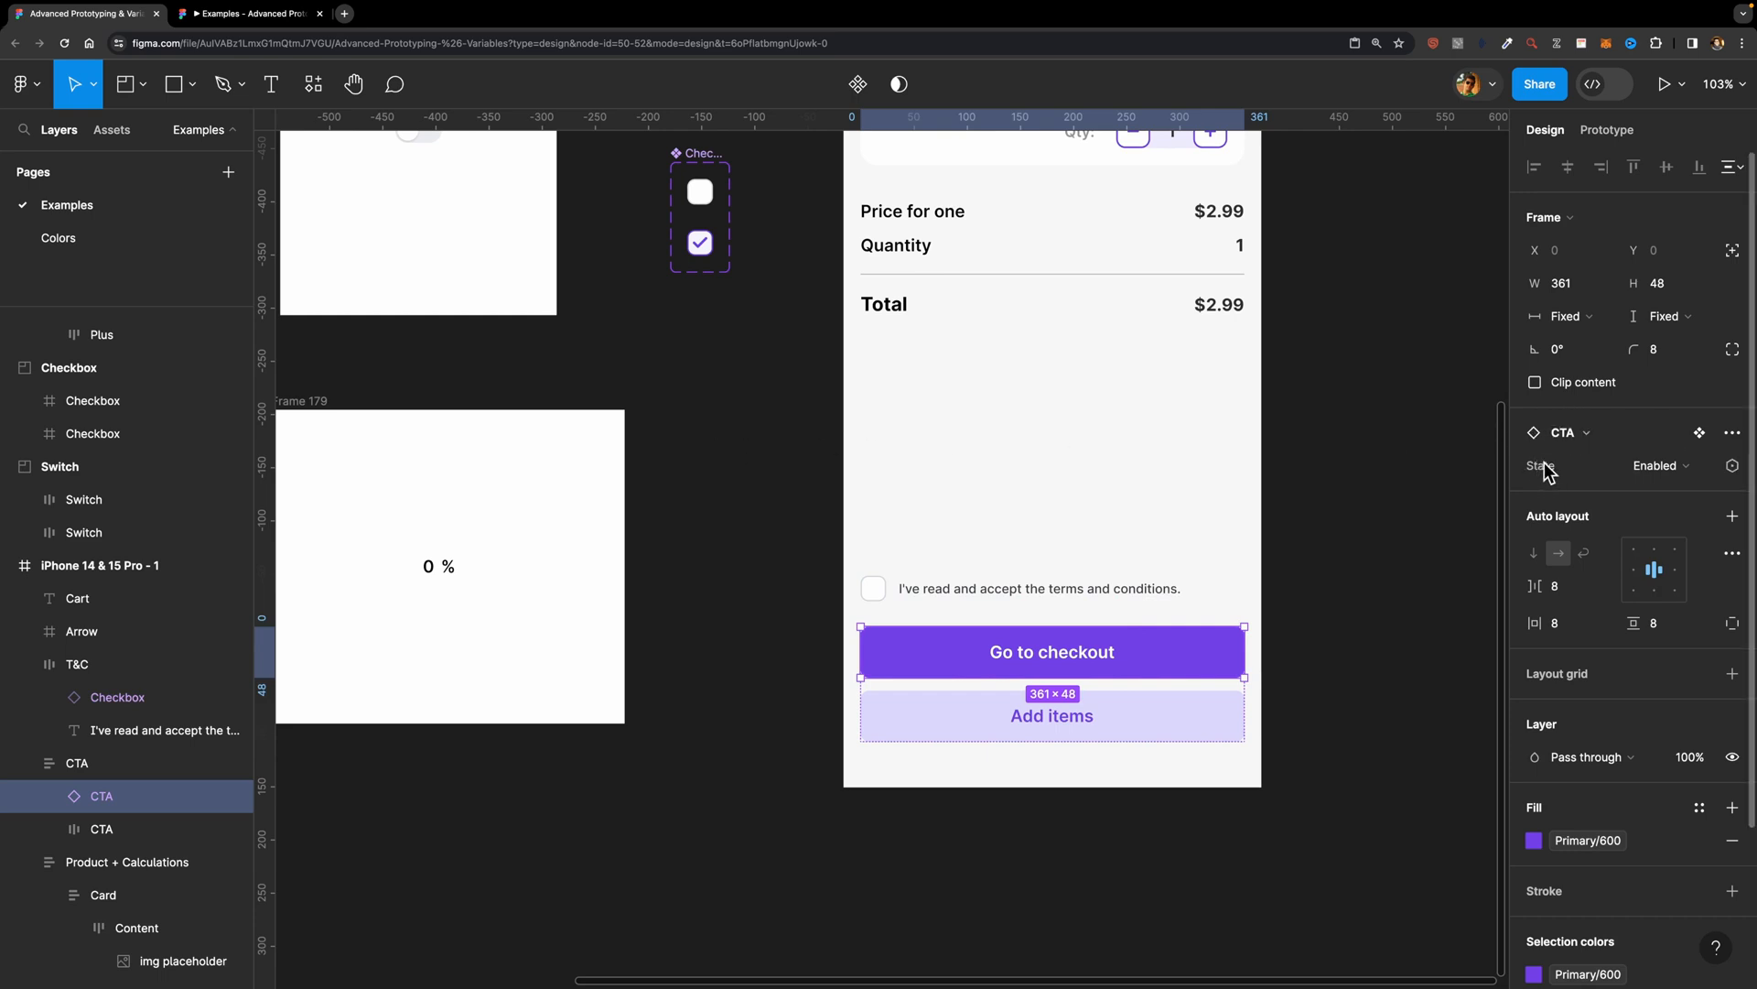
pyautogui.click(1733, 466)
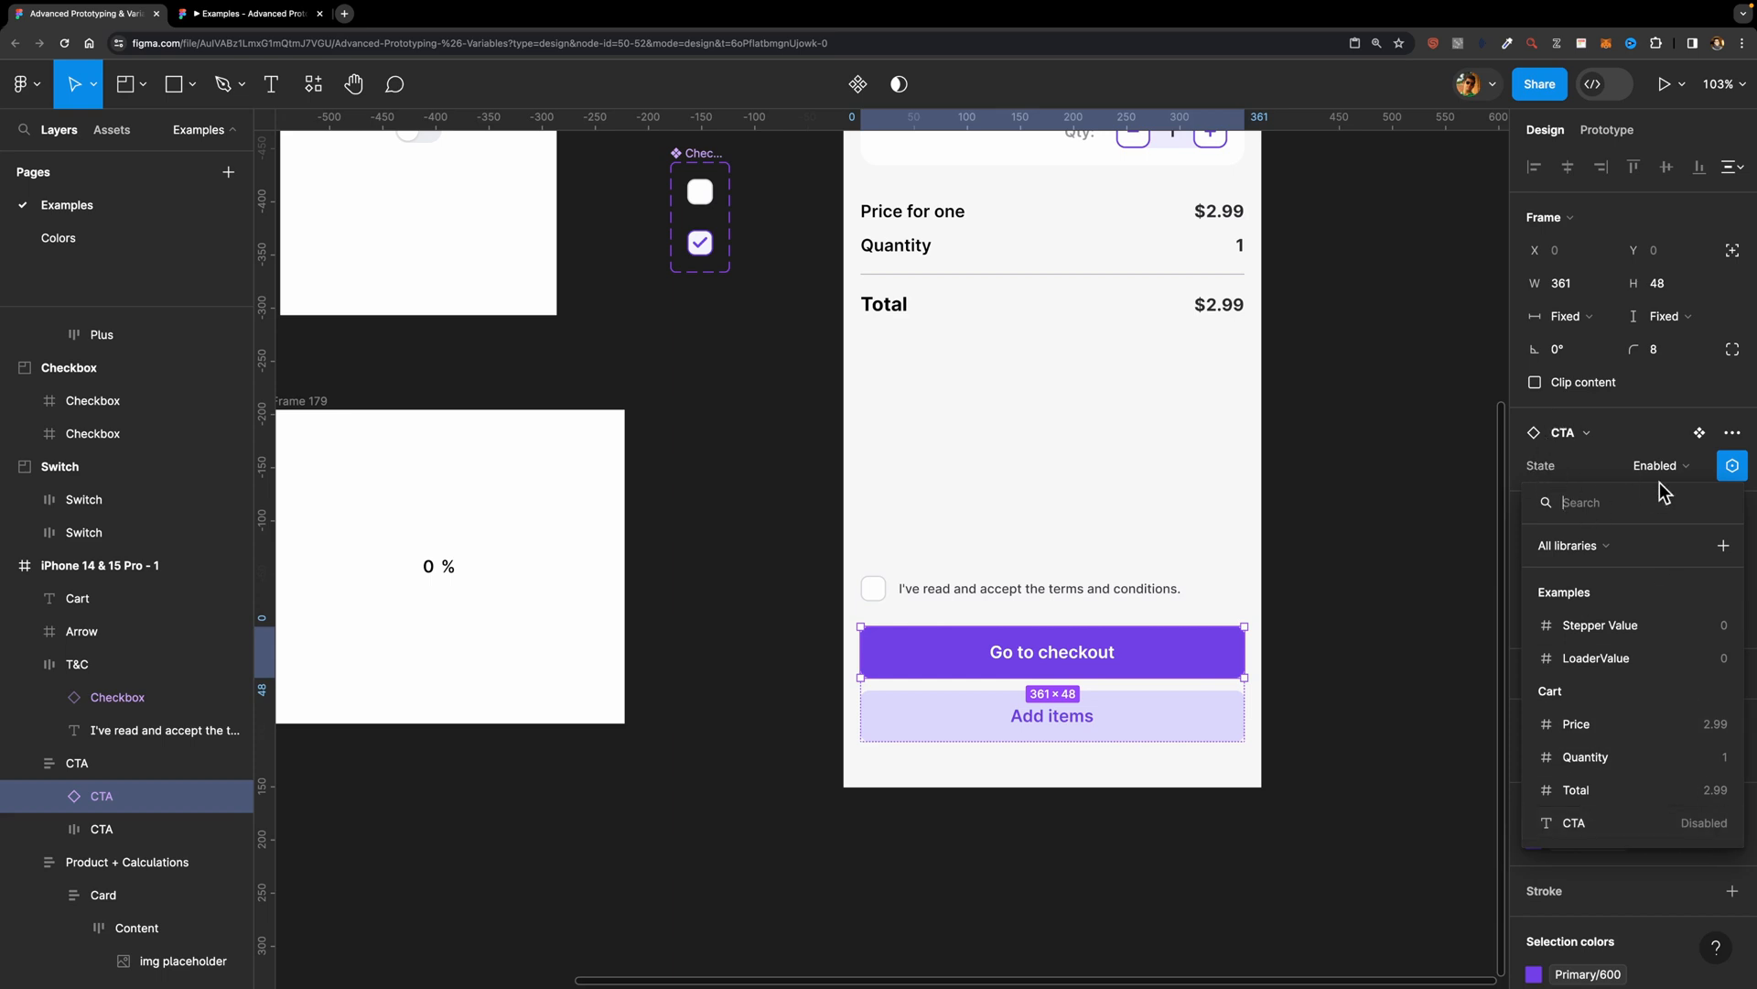
pyautogui.click(1694, 830)
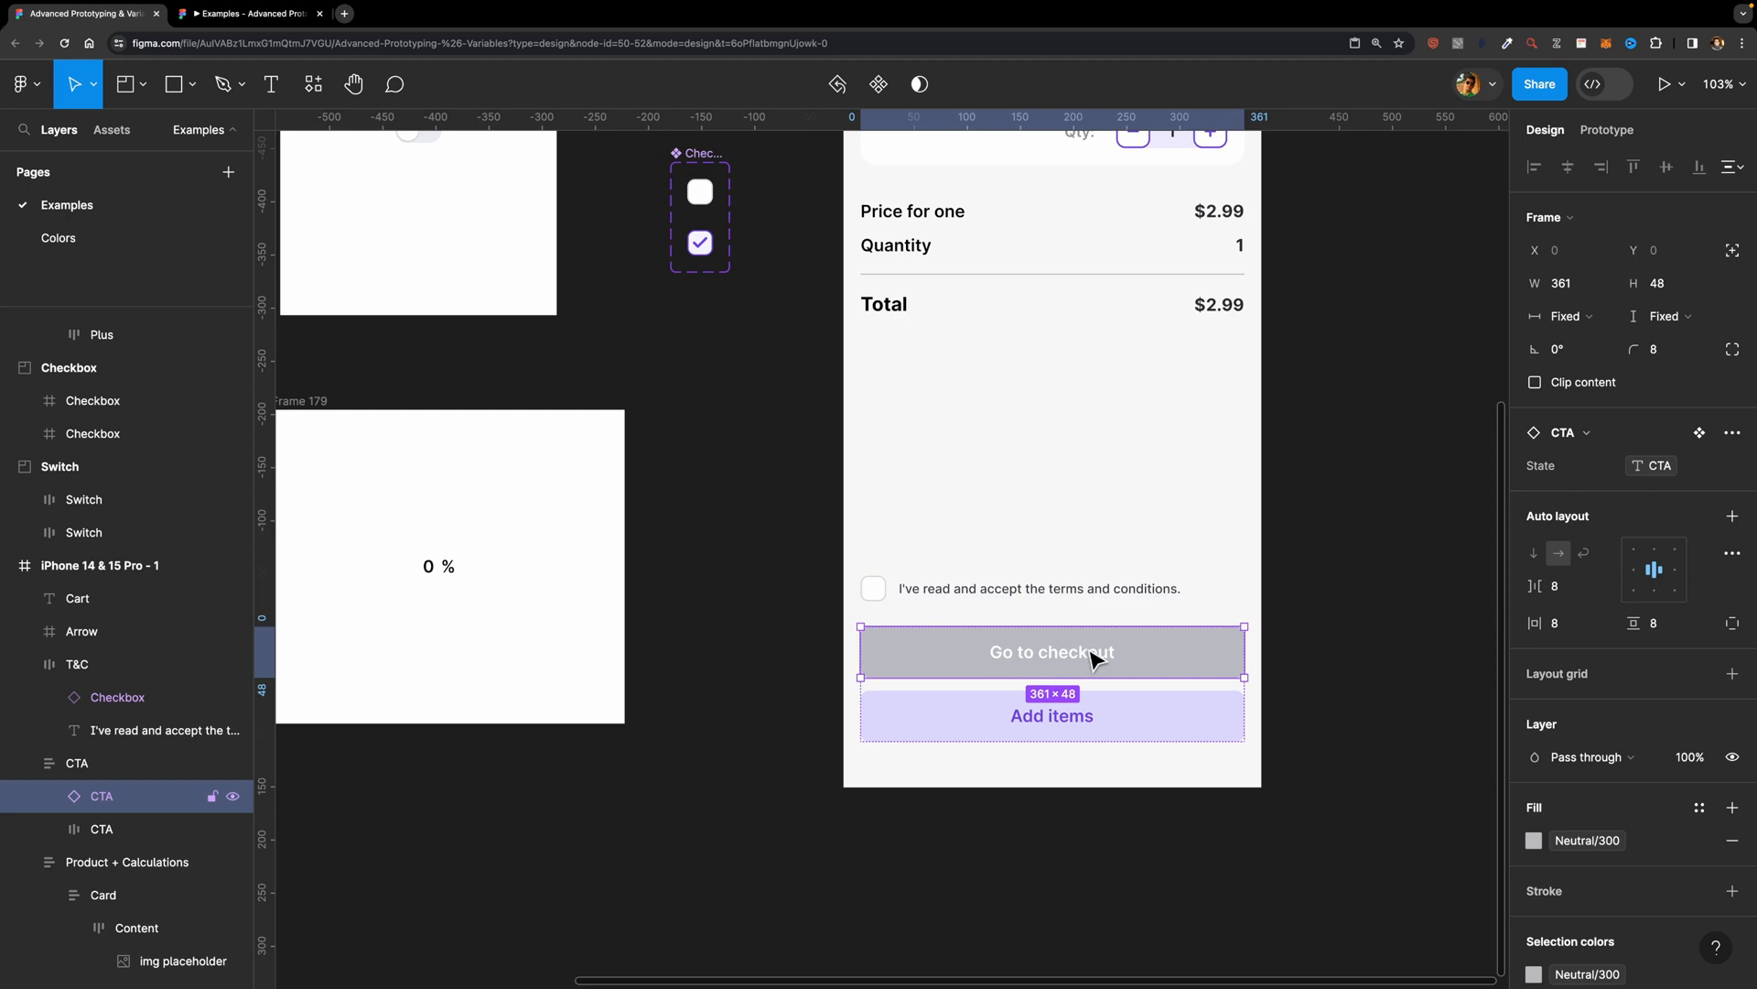
pyautogui.click(1358, 547)
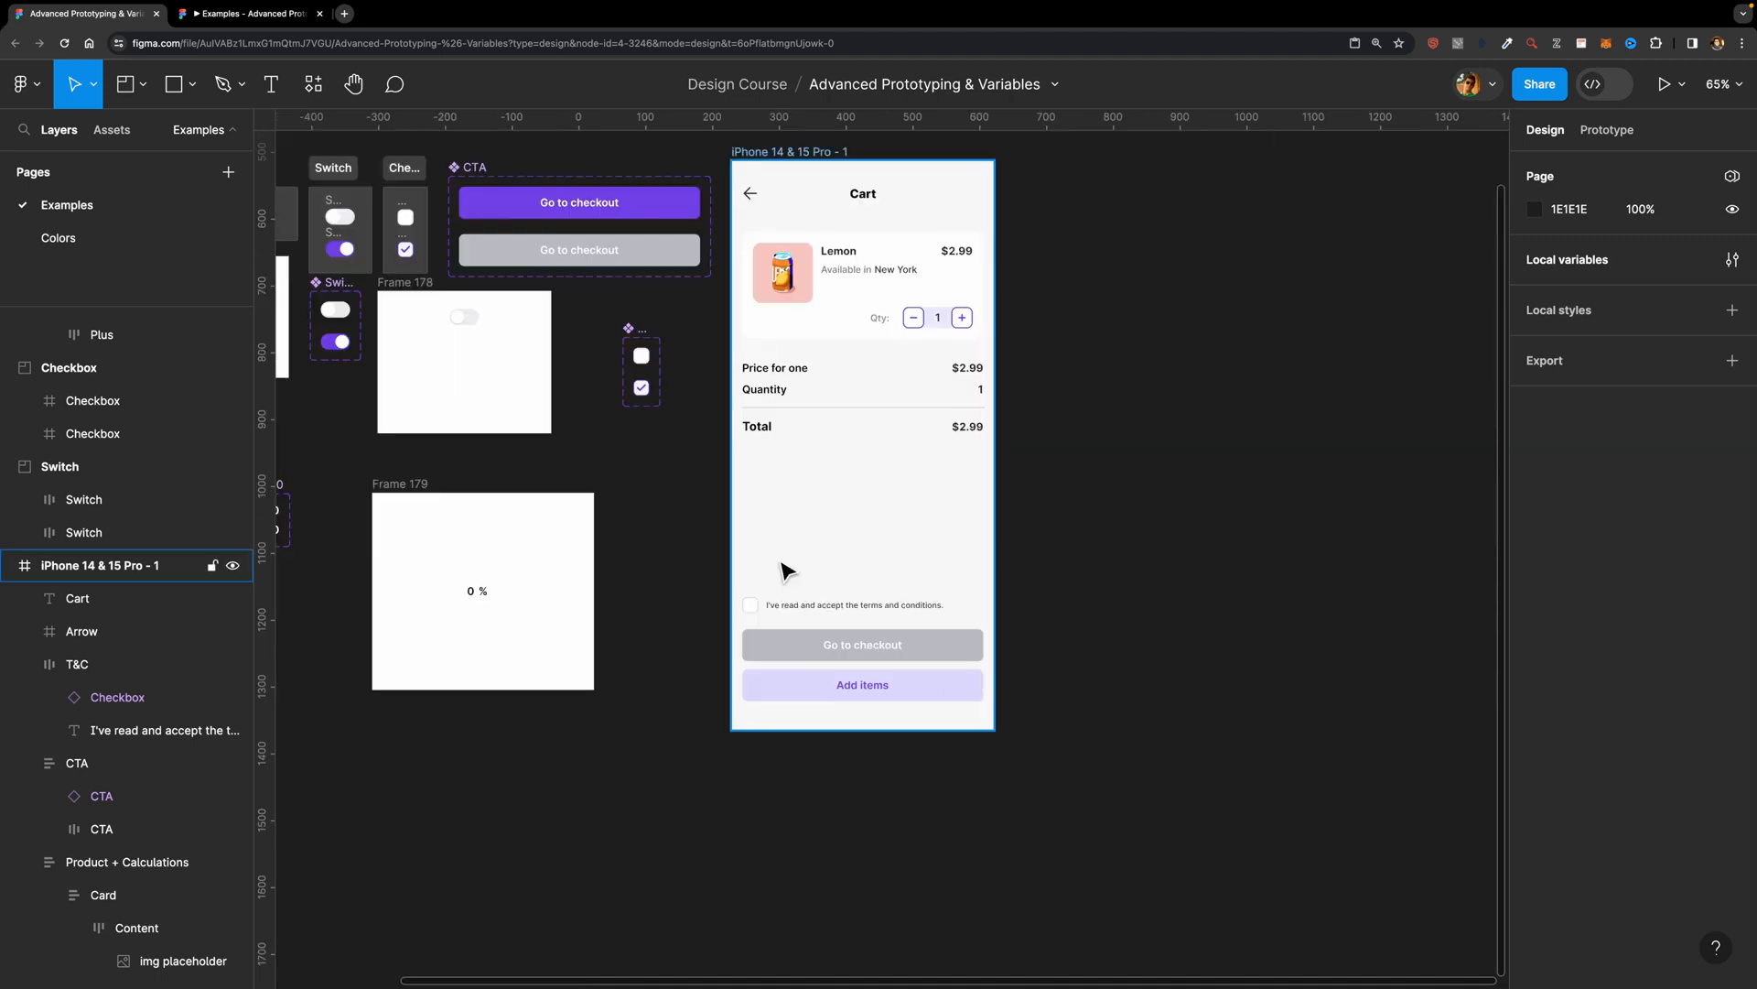
# Step: Preview the iPhone 14 & 15 Pro - 1 cart frame as a prototype and close the preview
pyautogui.scroll(3, 784, 572)
pyautogui.scroll(2, 785, 572)
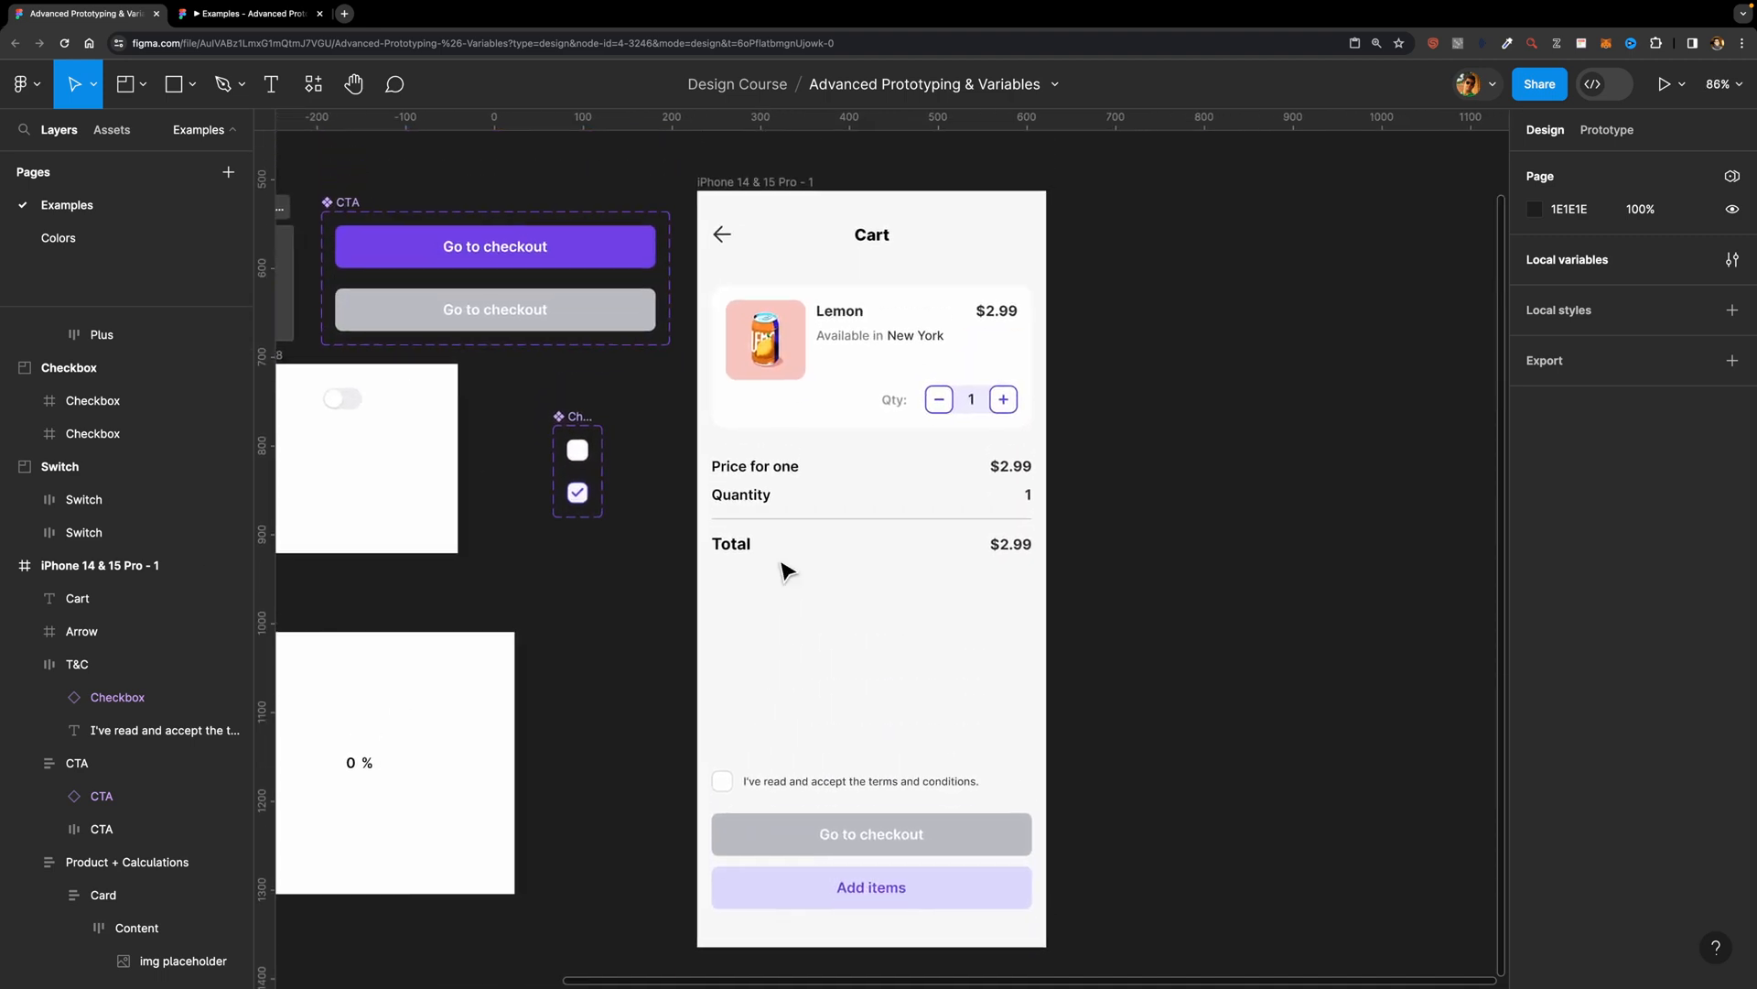
pyautogui.click(760, 184)
pyautogui.hotkey('shift', 'space')
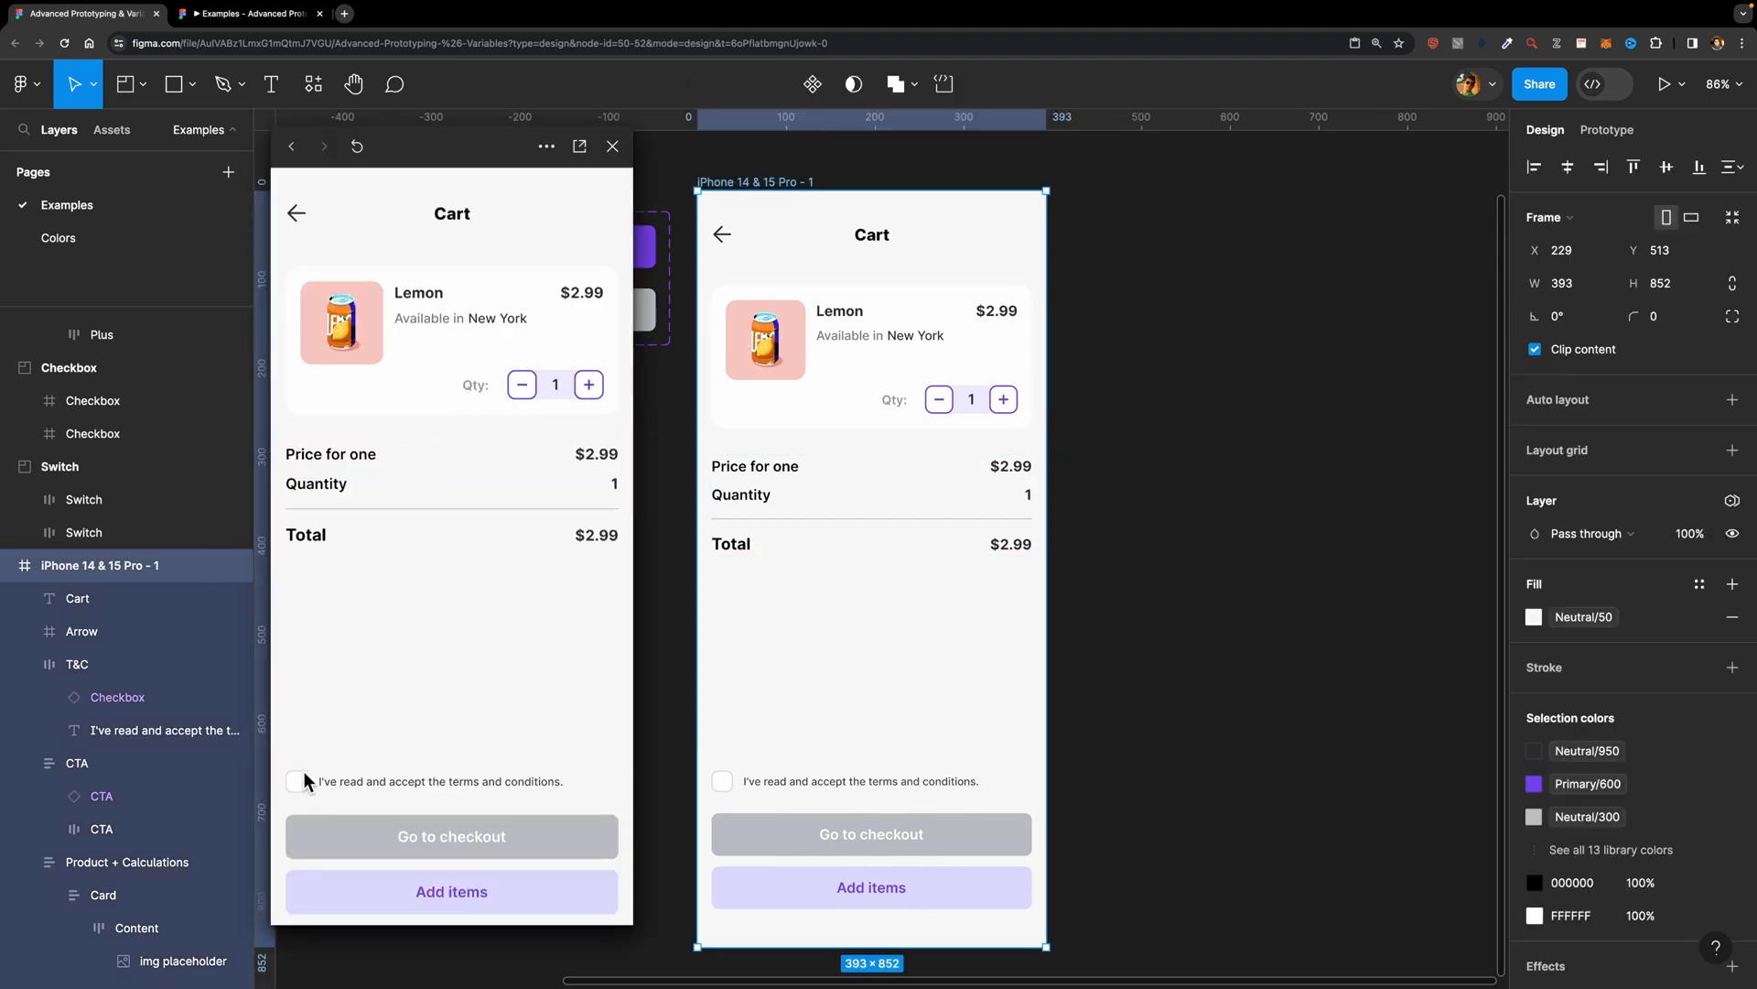
pyautogui.hotkey('shift', 'space')
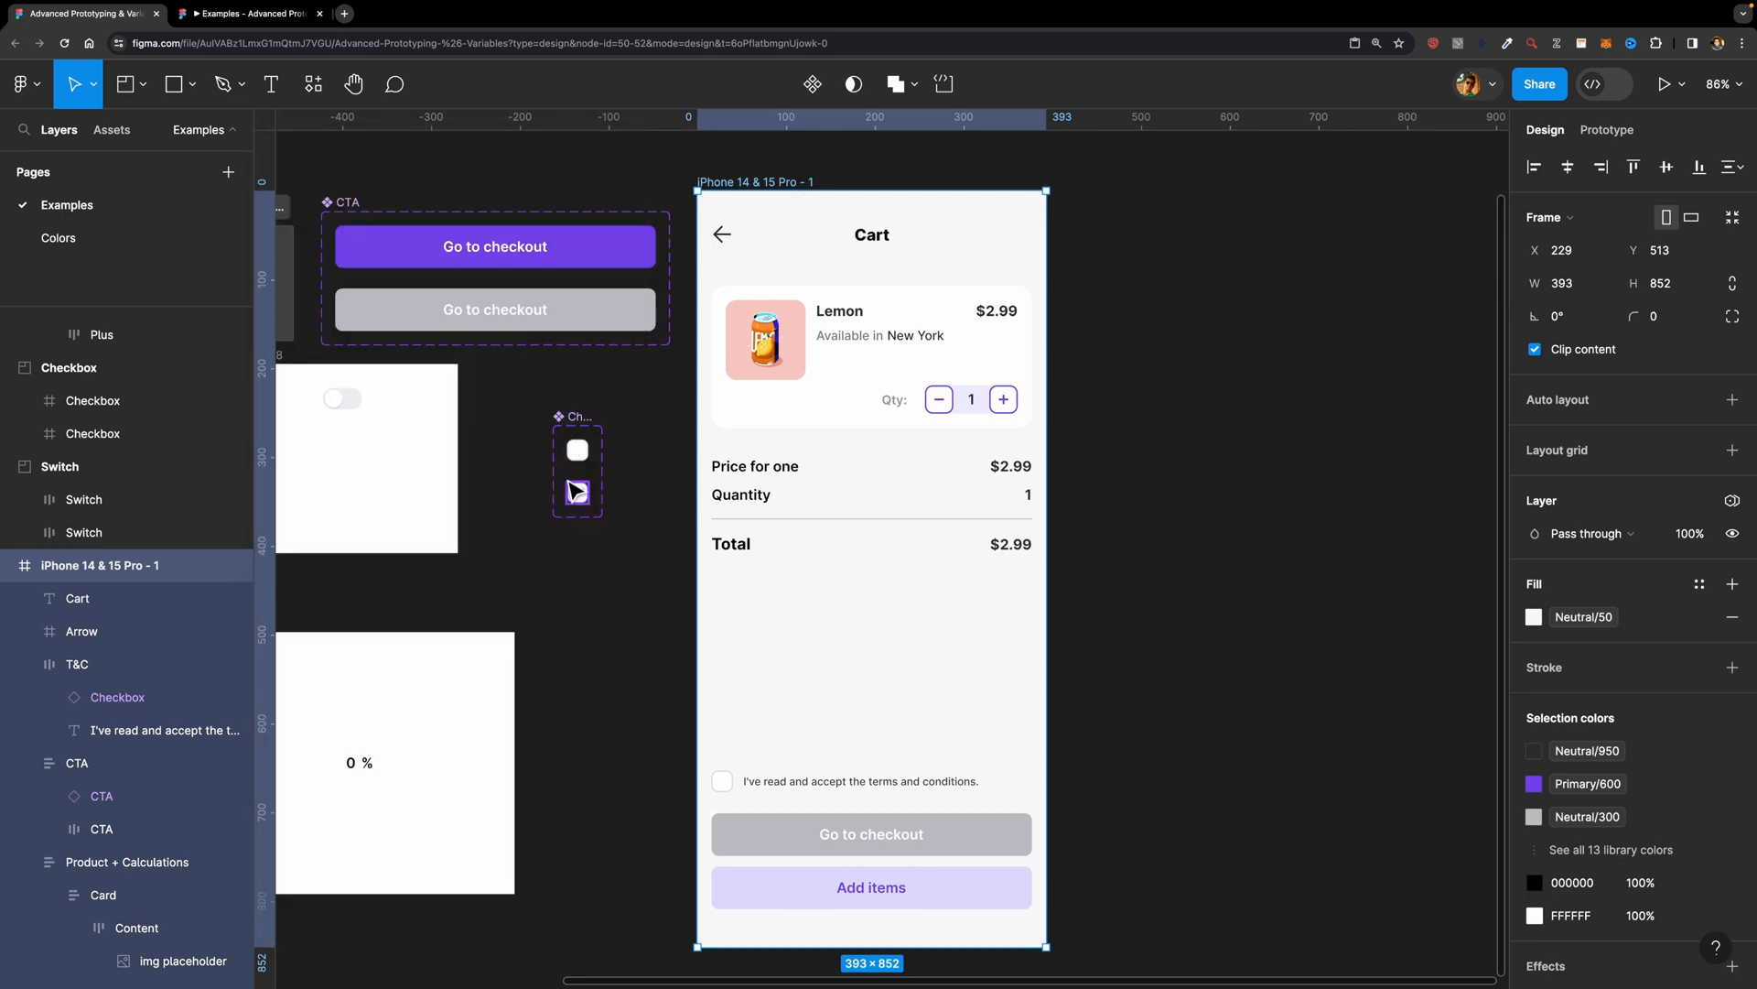
# Step: Add an On click interaction from the unchecked Checkbox variant to the checked one, using Change to with Instant animation
pyautogui.scroll(5, 578, 489)
pyautogui.click(591, 449)
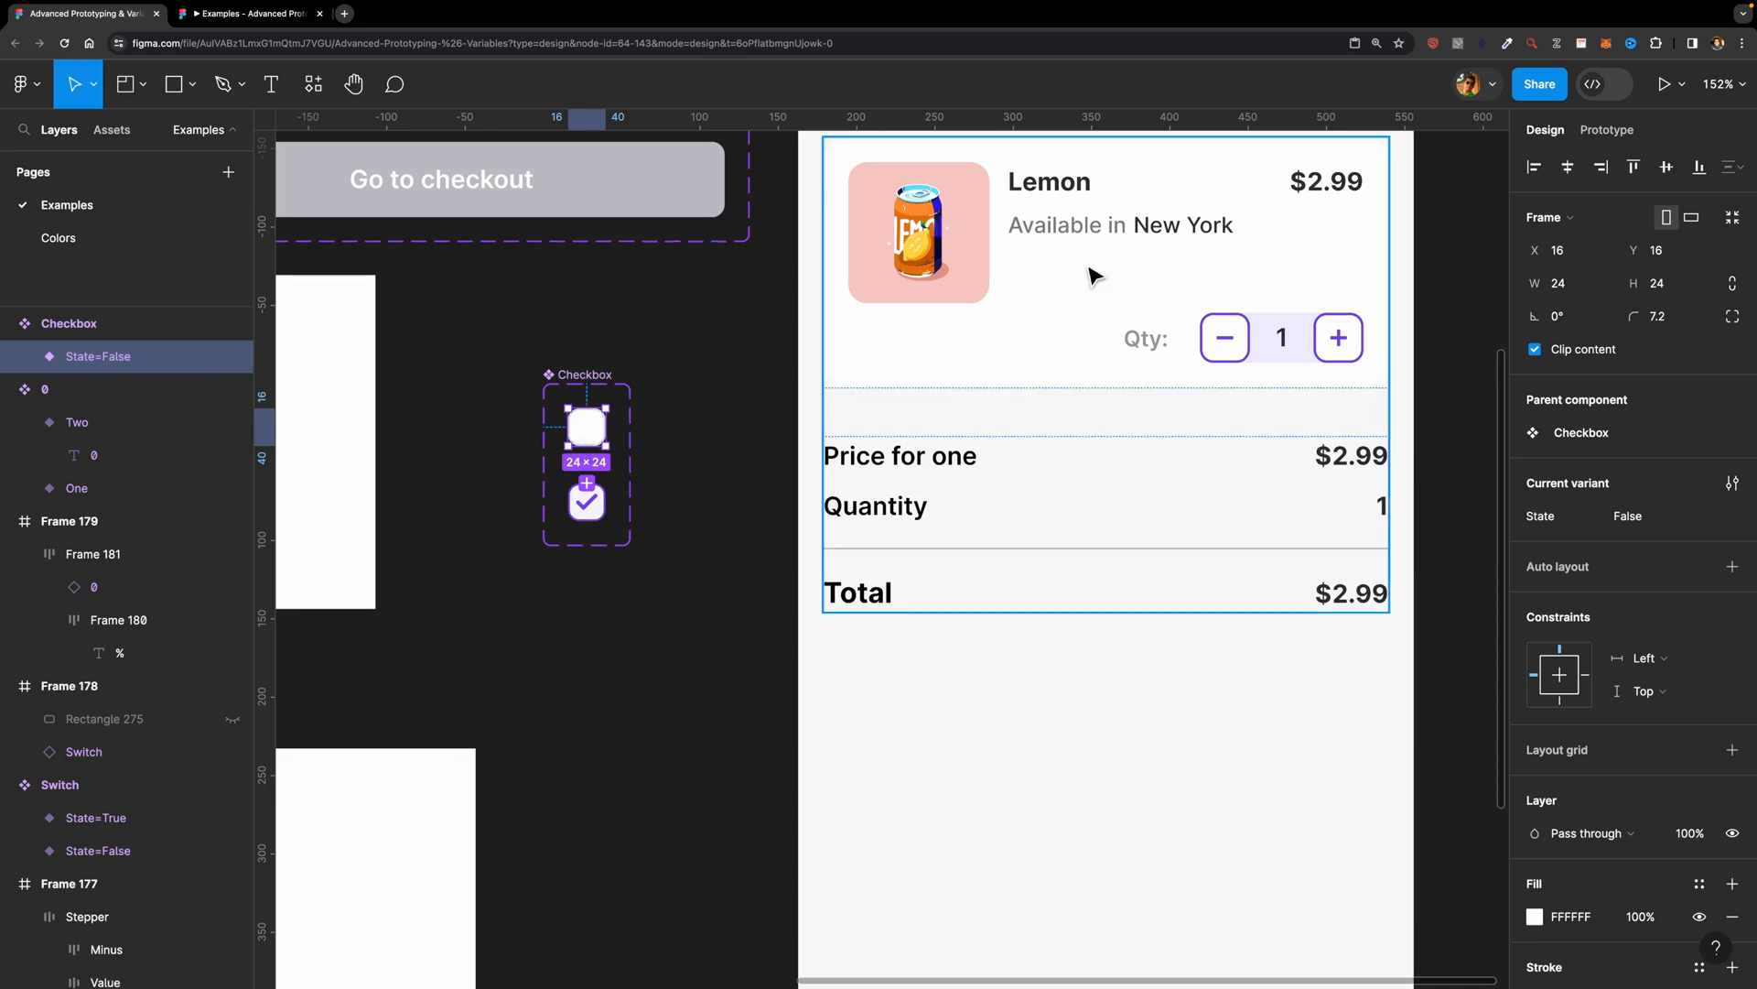
pyautogui.click(1608, 129)
pyautogui.moveTo(587, 447); pyautogui.dragTo(586, 503)
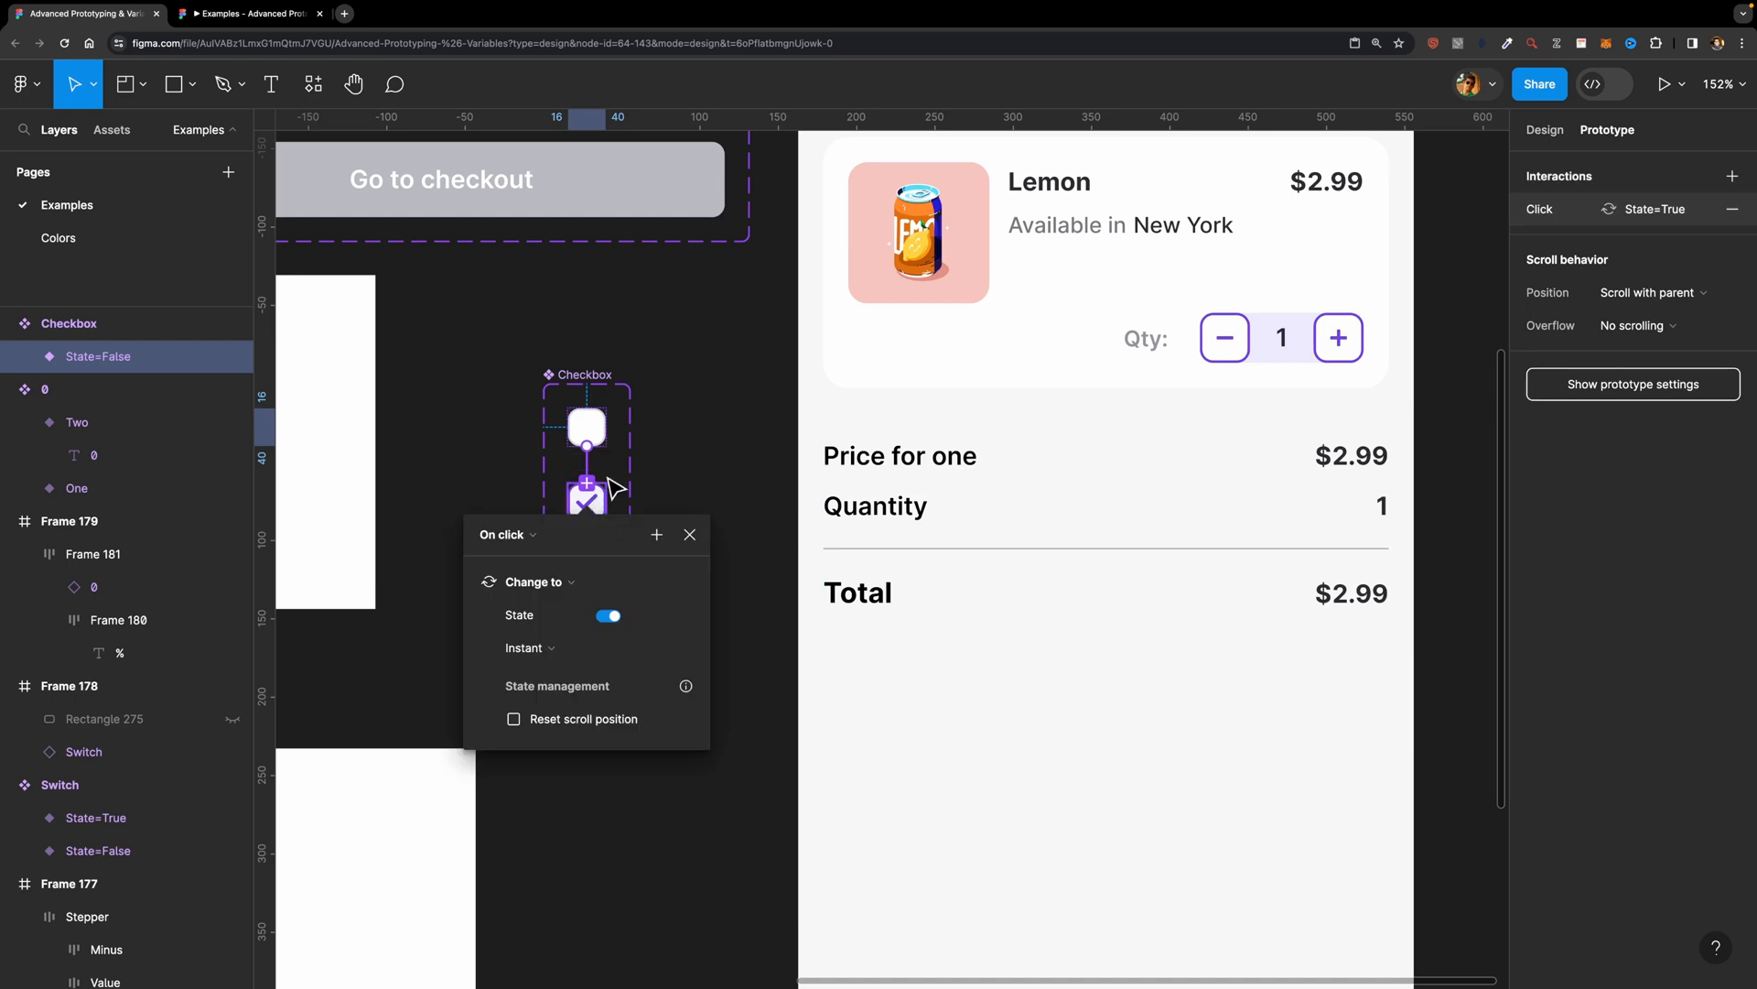
# Step: Add a click interaction from the checked Checkbox variant back to the unchecked one, changing State to False
pyautogui.press('Escape')
pyautogui.click(593, 504)
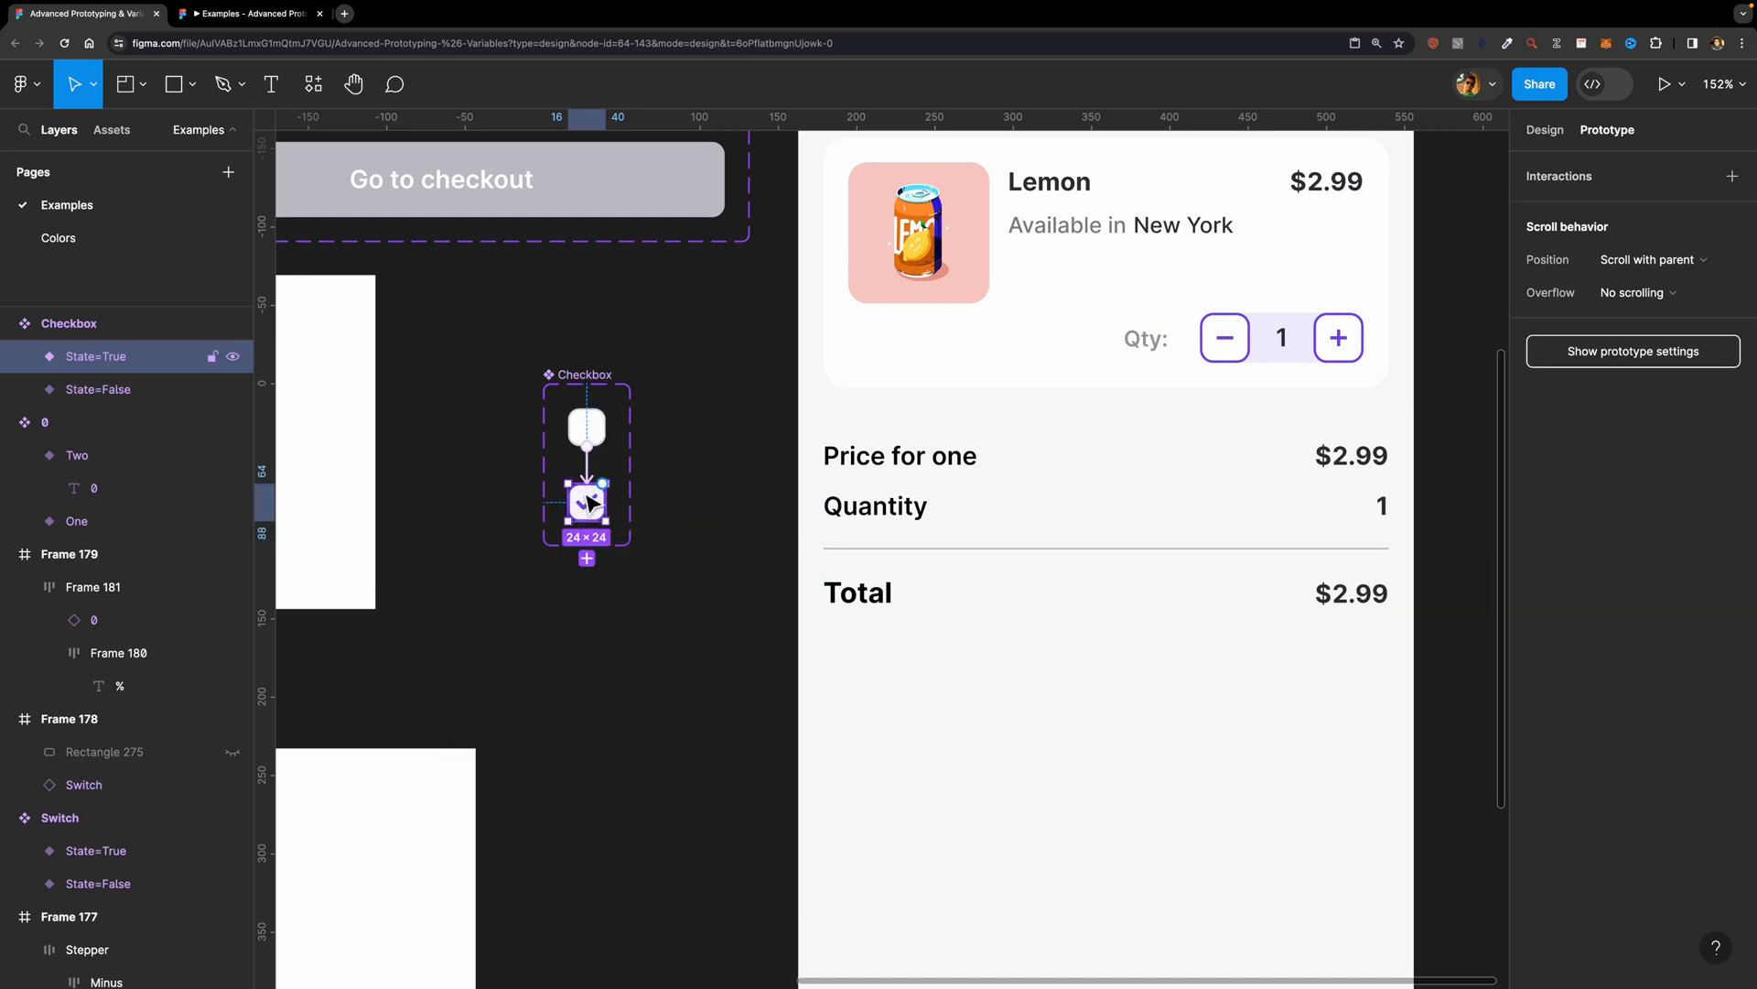
pyautogui.moveTo(602, 483); pyautogui.dragTo(604, 445)
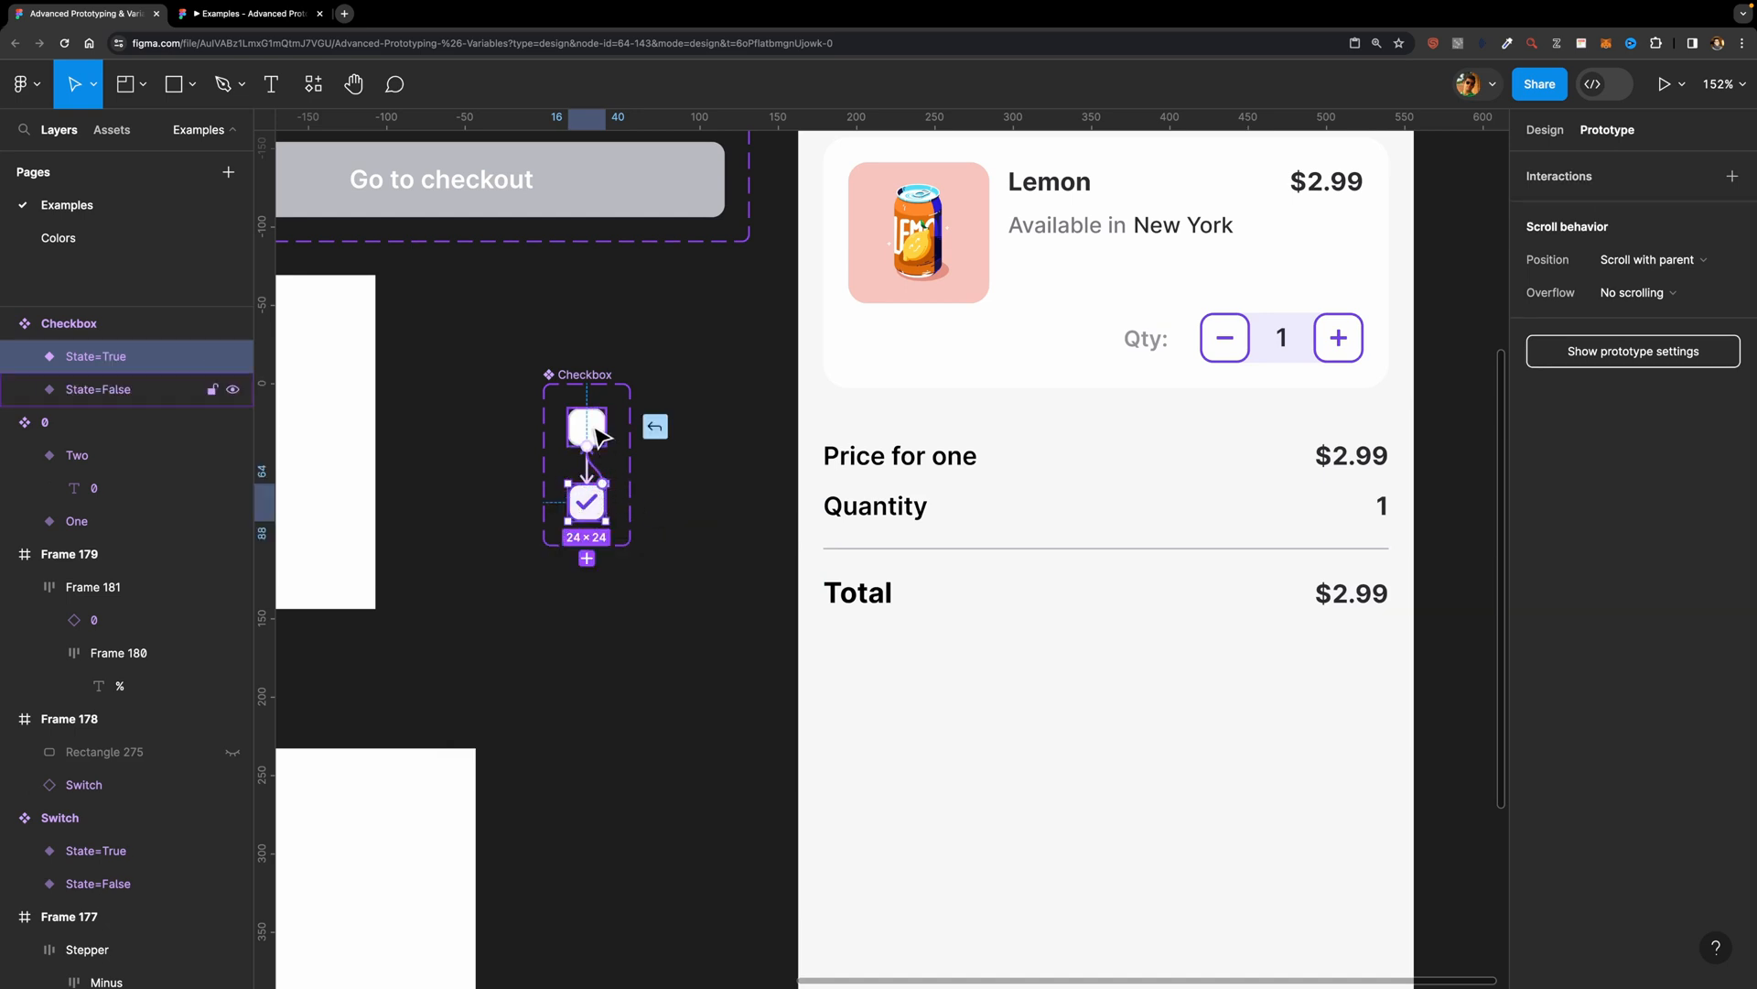
pyautogui.click(675, 494)
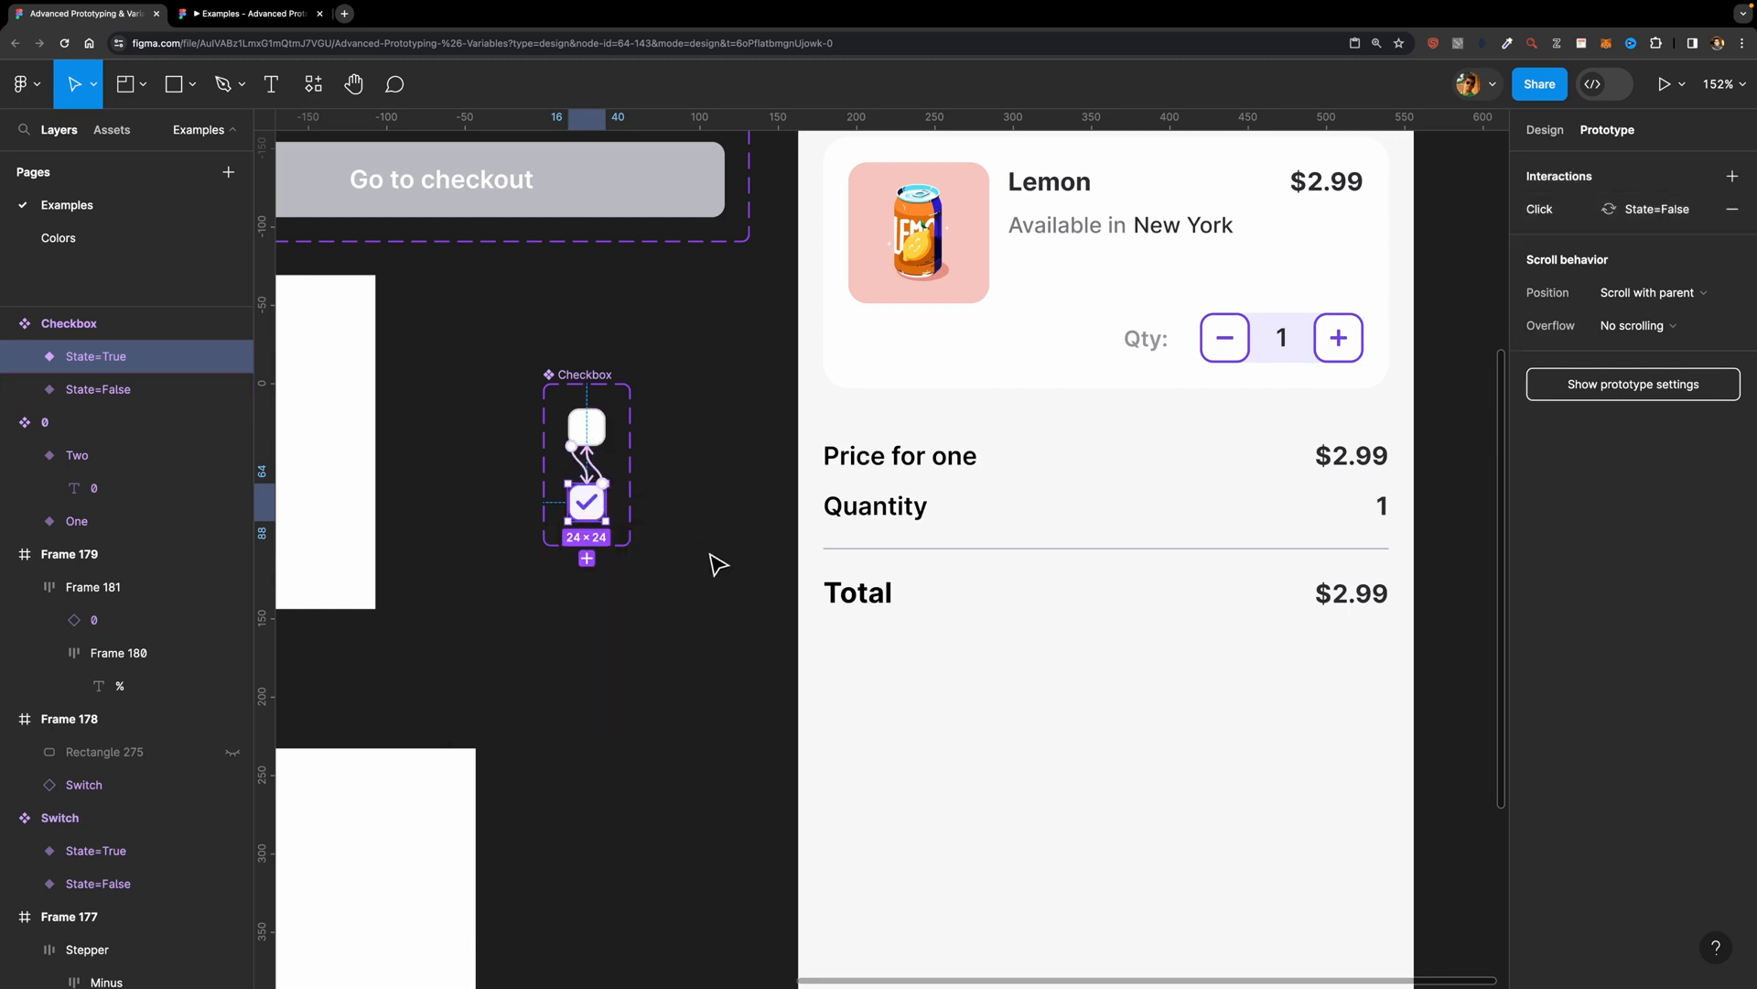
# Step: Test the terms and conditions checkbox in a prototype preview of the iPhone 14 & 15 Pro - 1 frame and close the preview
pyautogui.scroll(-5, 710, 561)
pyautogui.click(803, 195)
pyautogui.hotkey('shift', 'space')
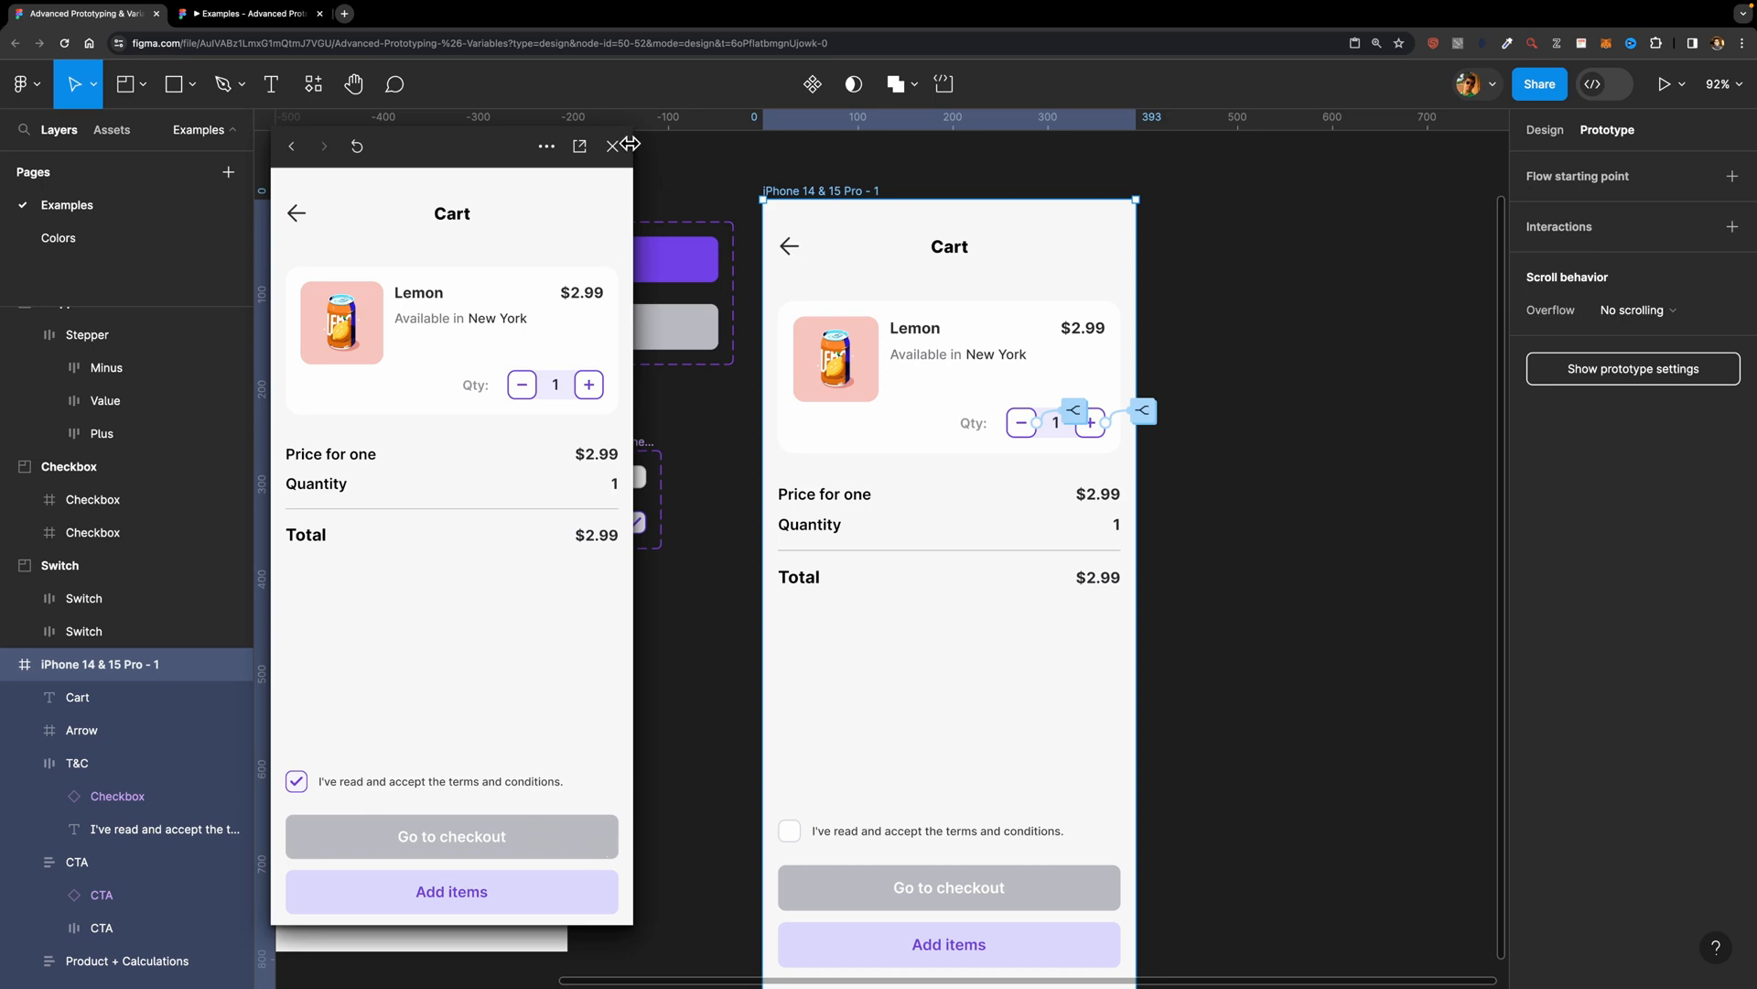
pyautogui.click(612, 146)
# Step: Add a Conditional action with the condition T&C == true to the unchecked Checkbox variant's click interaction
pyautogui.scroll(5, 635, 488)
pyautogui.scroll(1, 634, 488)
pyautogui.click(638, 481)
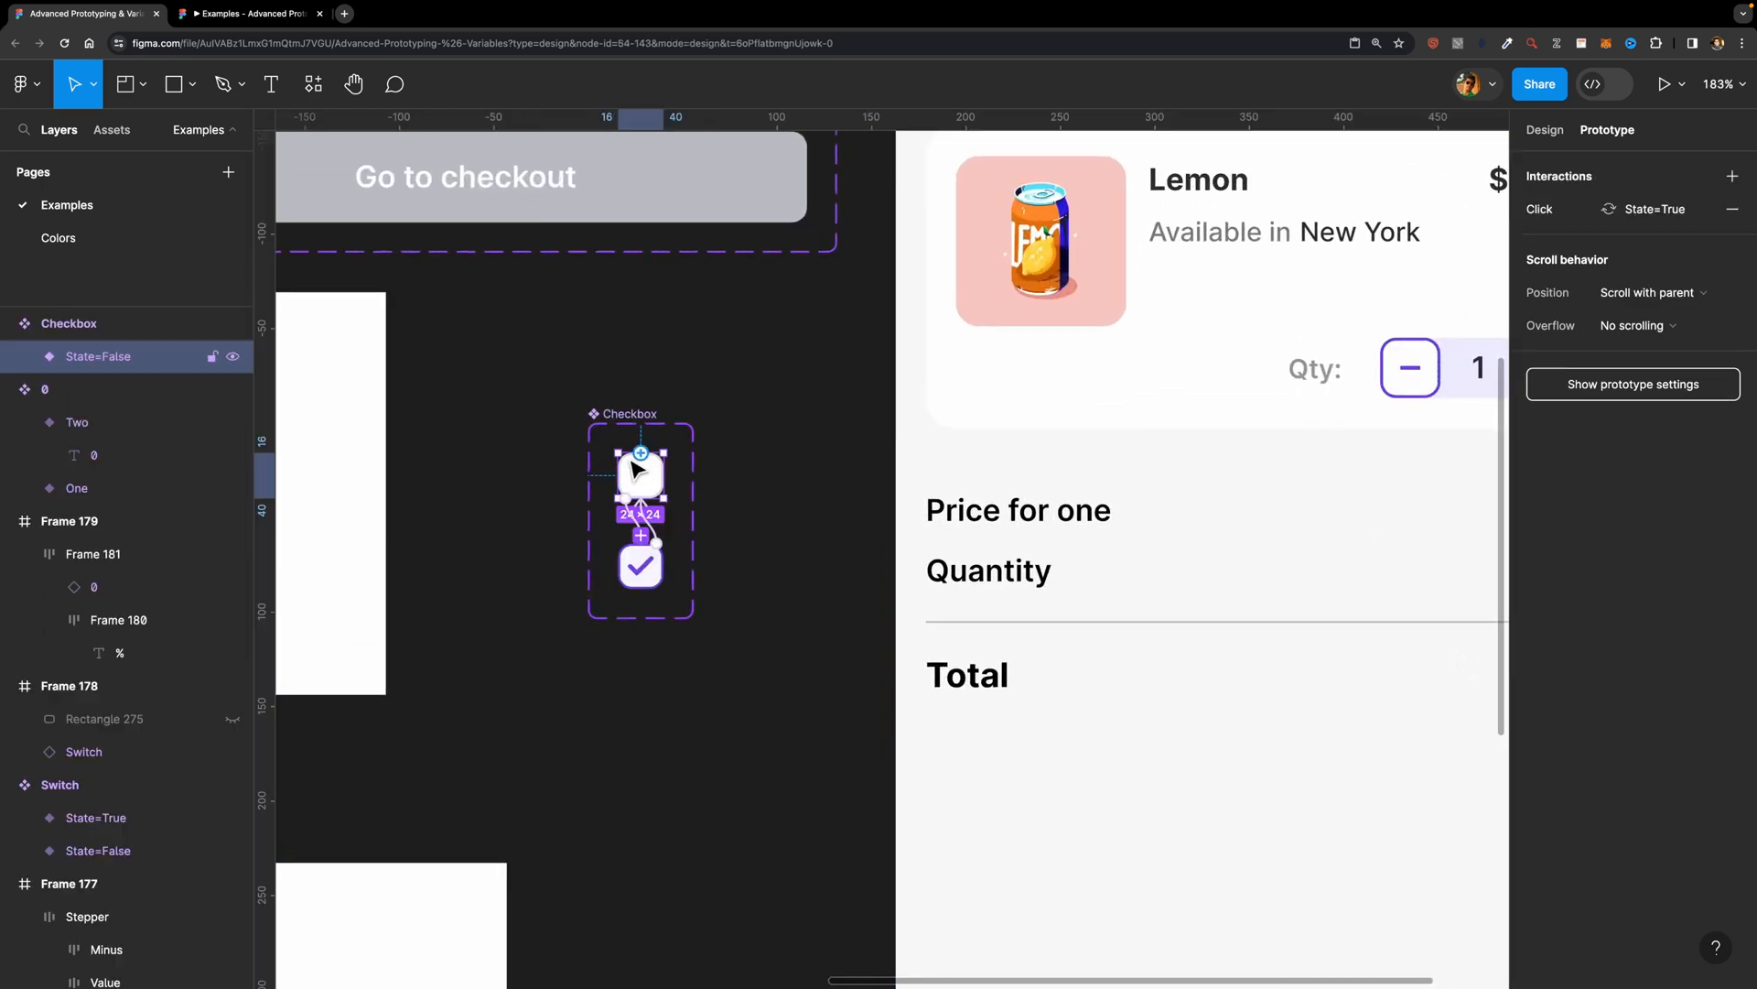
pyautogui.click(1625, 209)
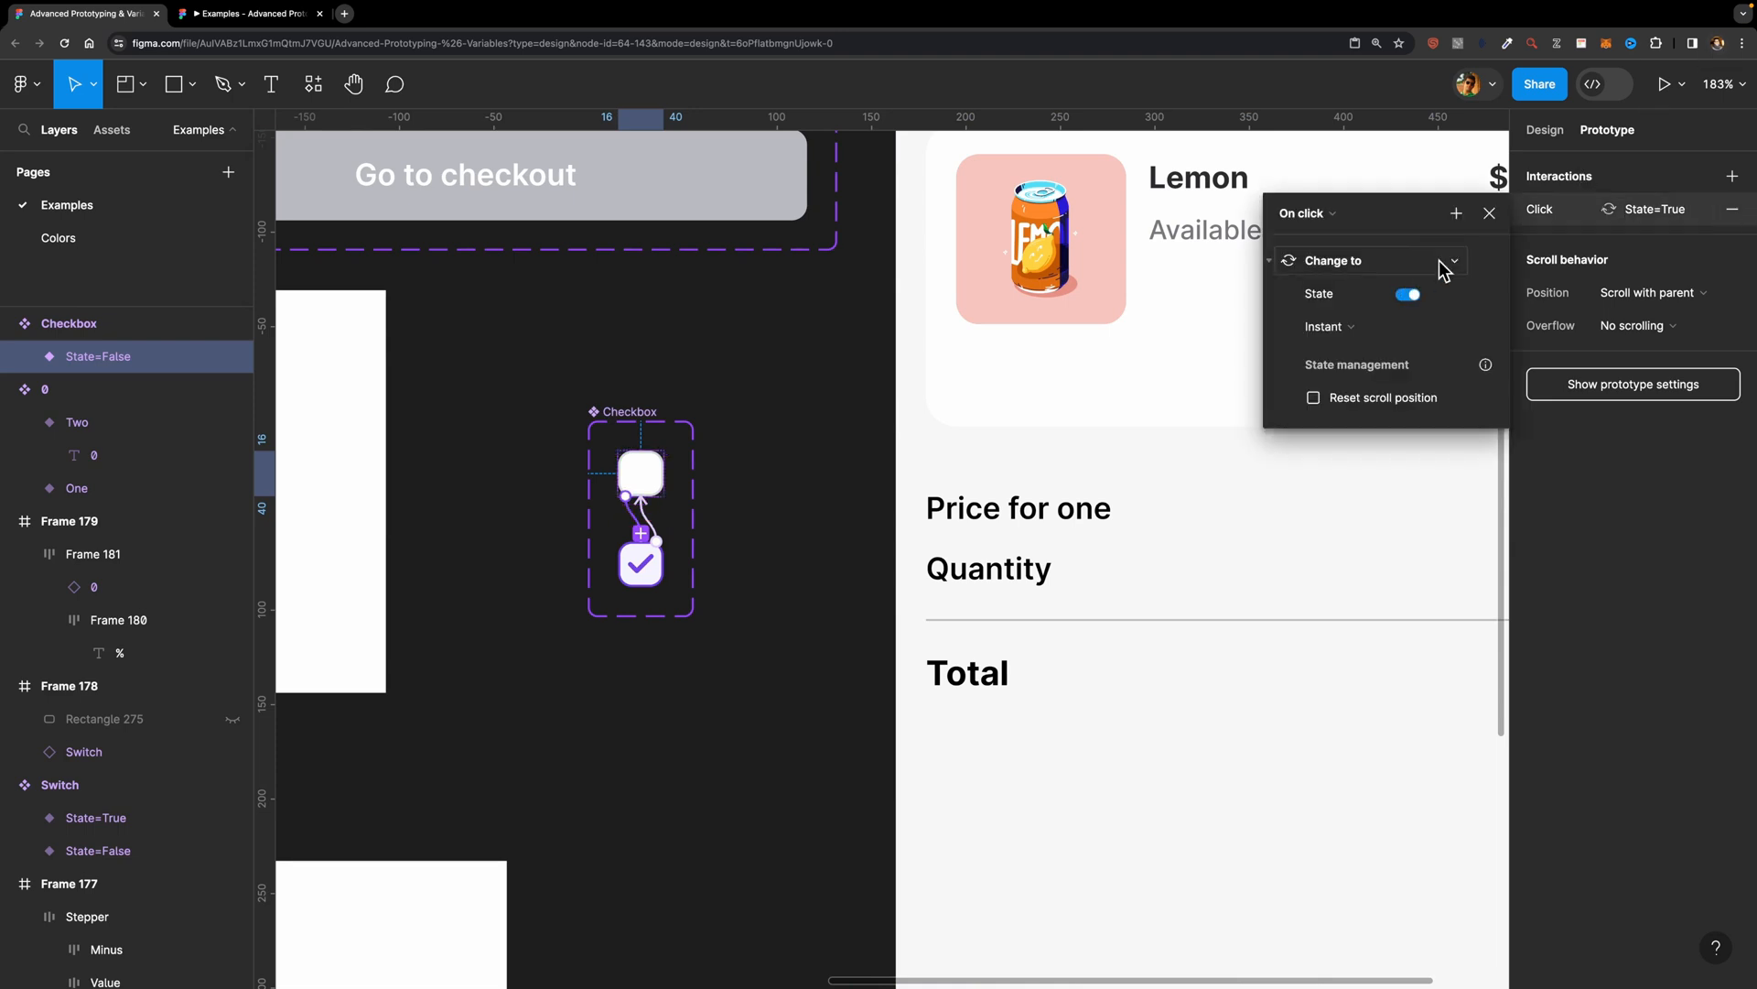
pyautogui.click(1456, 216)
pyautogui.click(1499, 372)
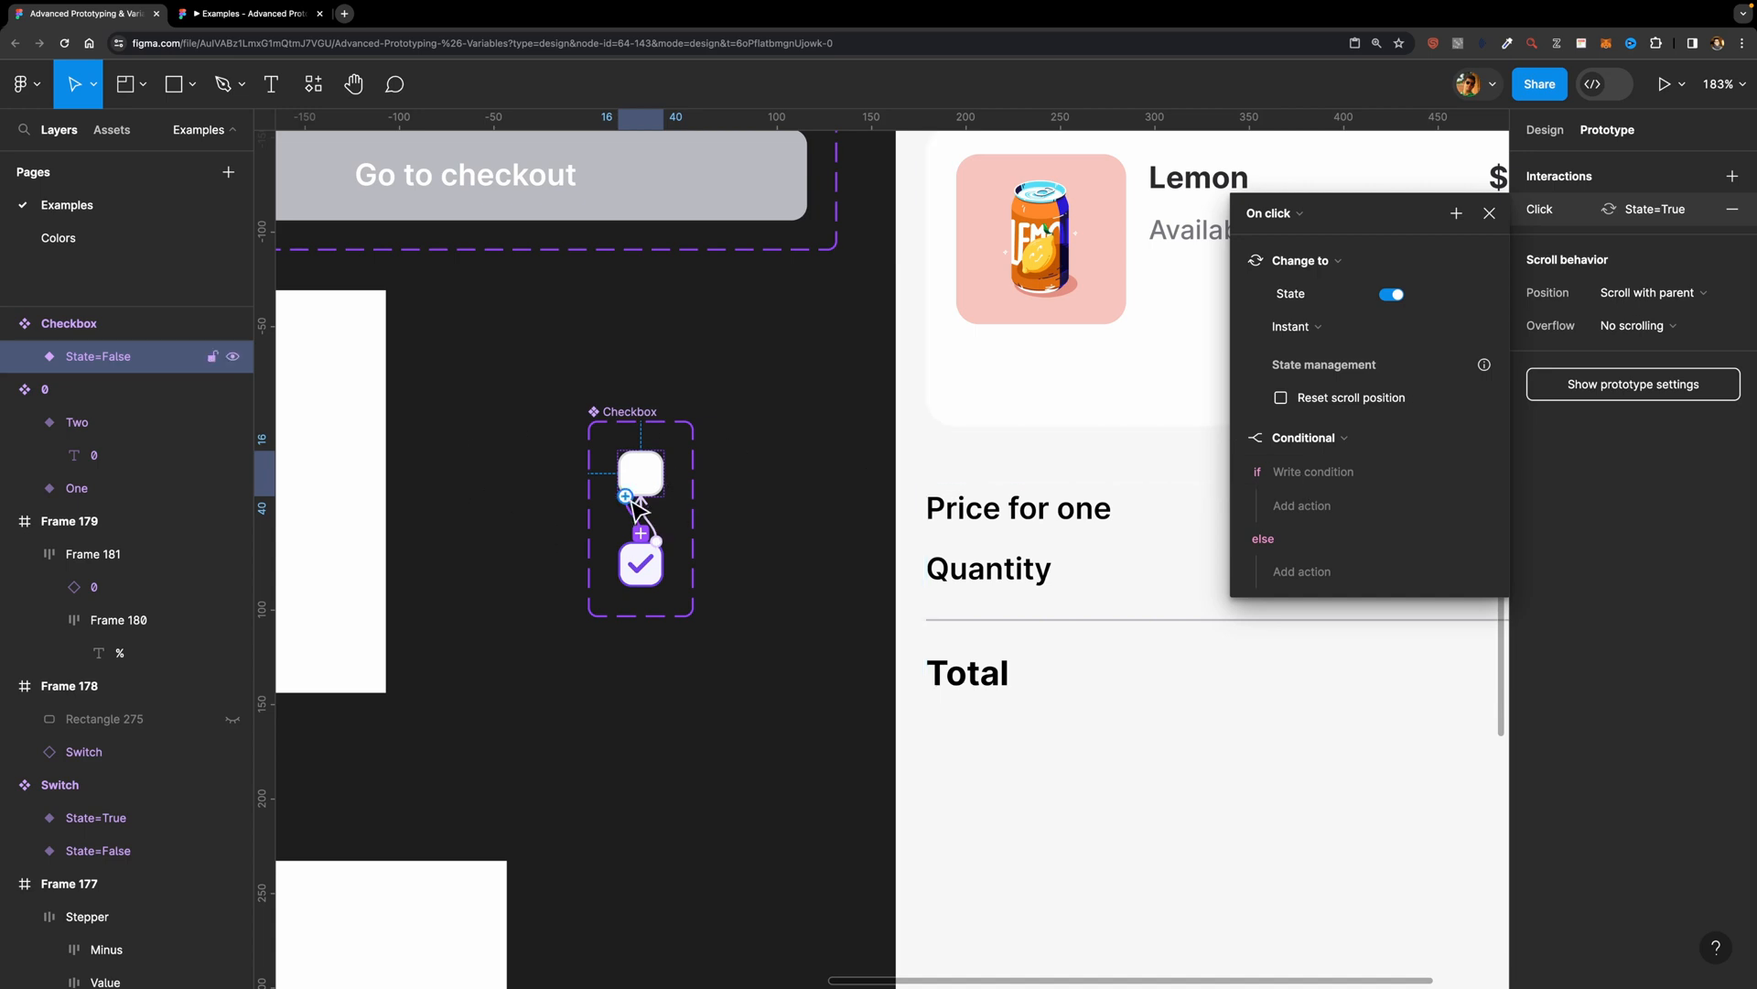
pyautogui.scroll(-5, 784, 541)
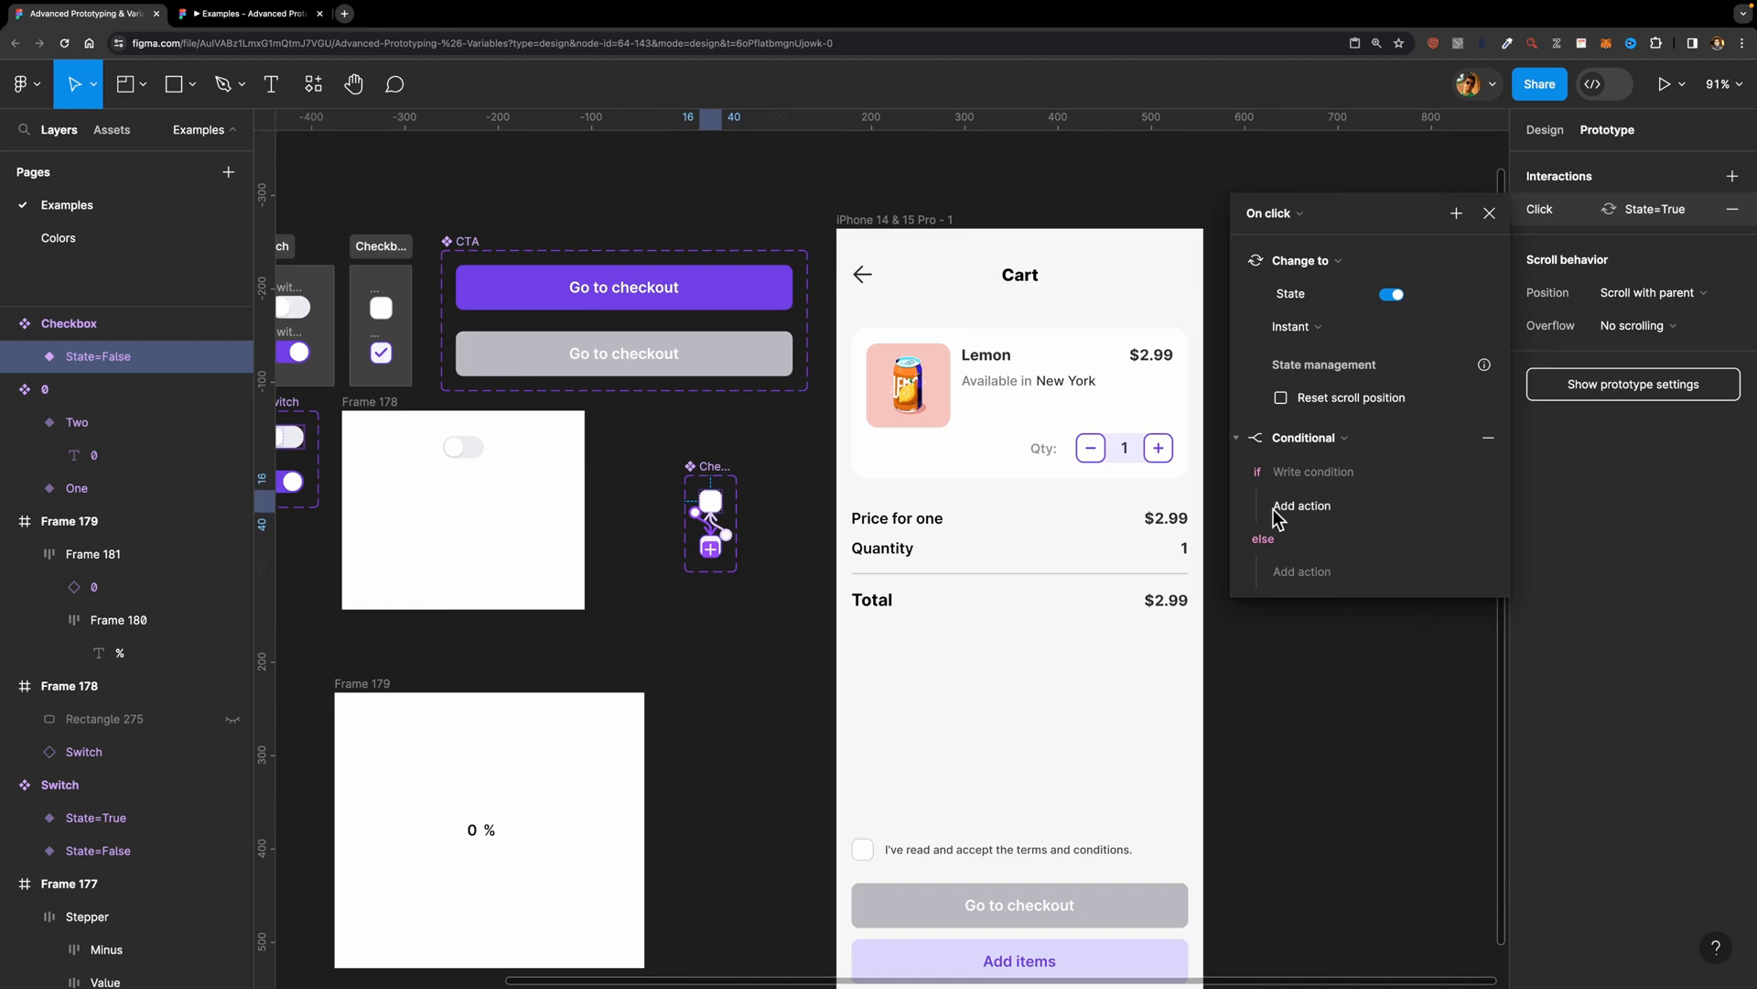
pyautogui.click(1299, 471)
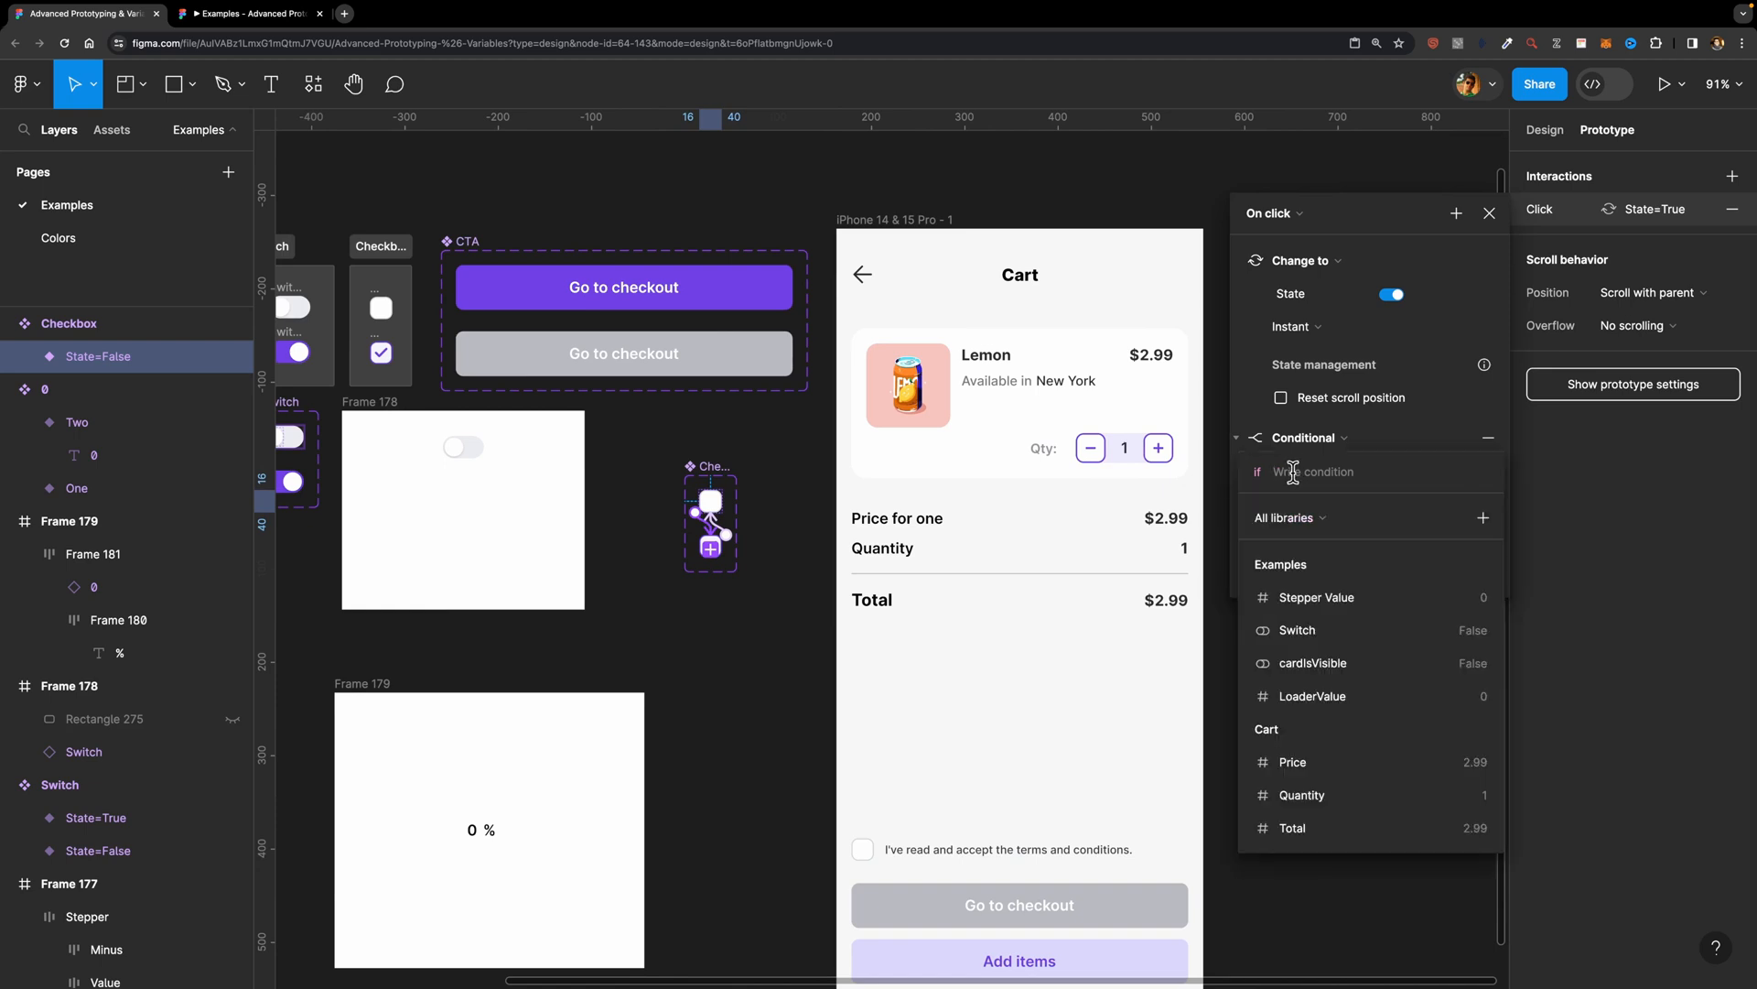
pyautogui.scroll(-2, 1286, 746)
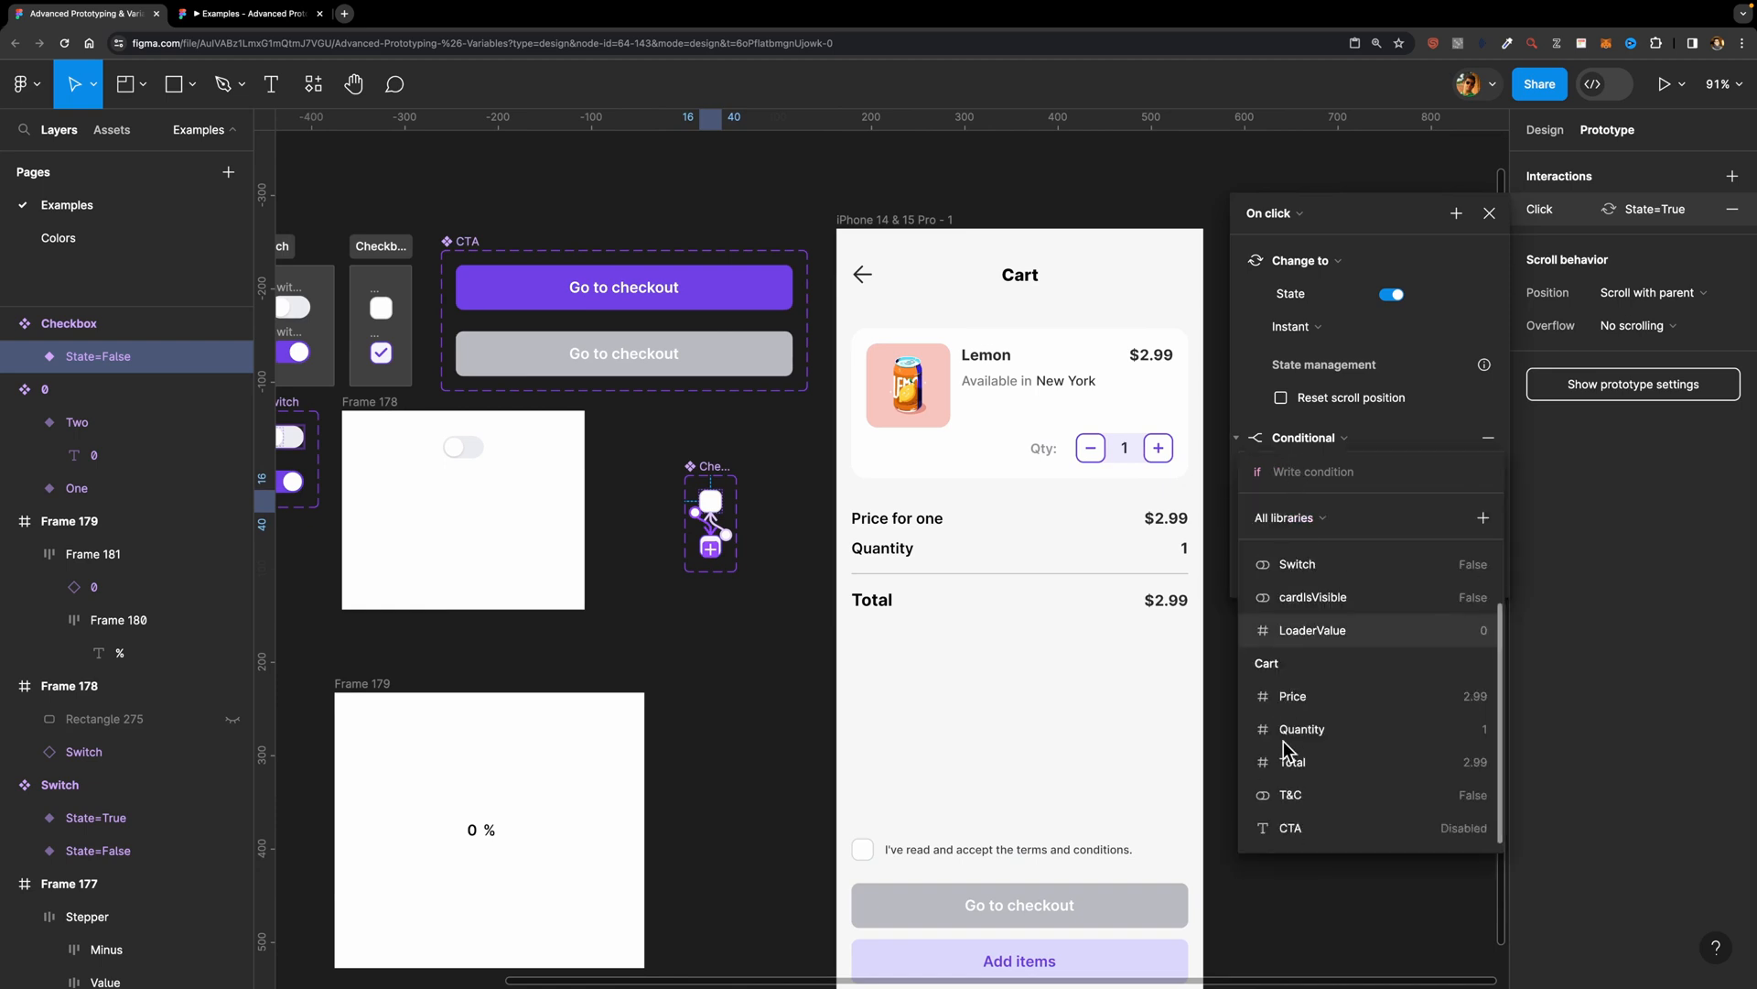
pyautogui.click(1289, 794)
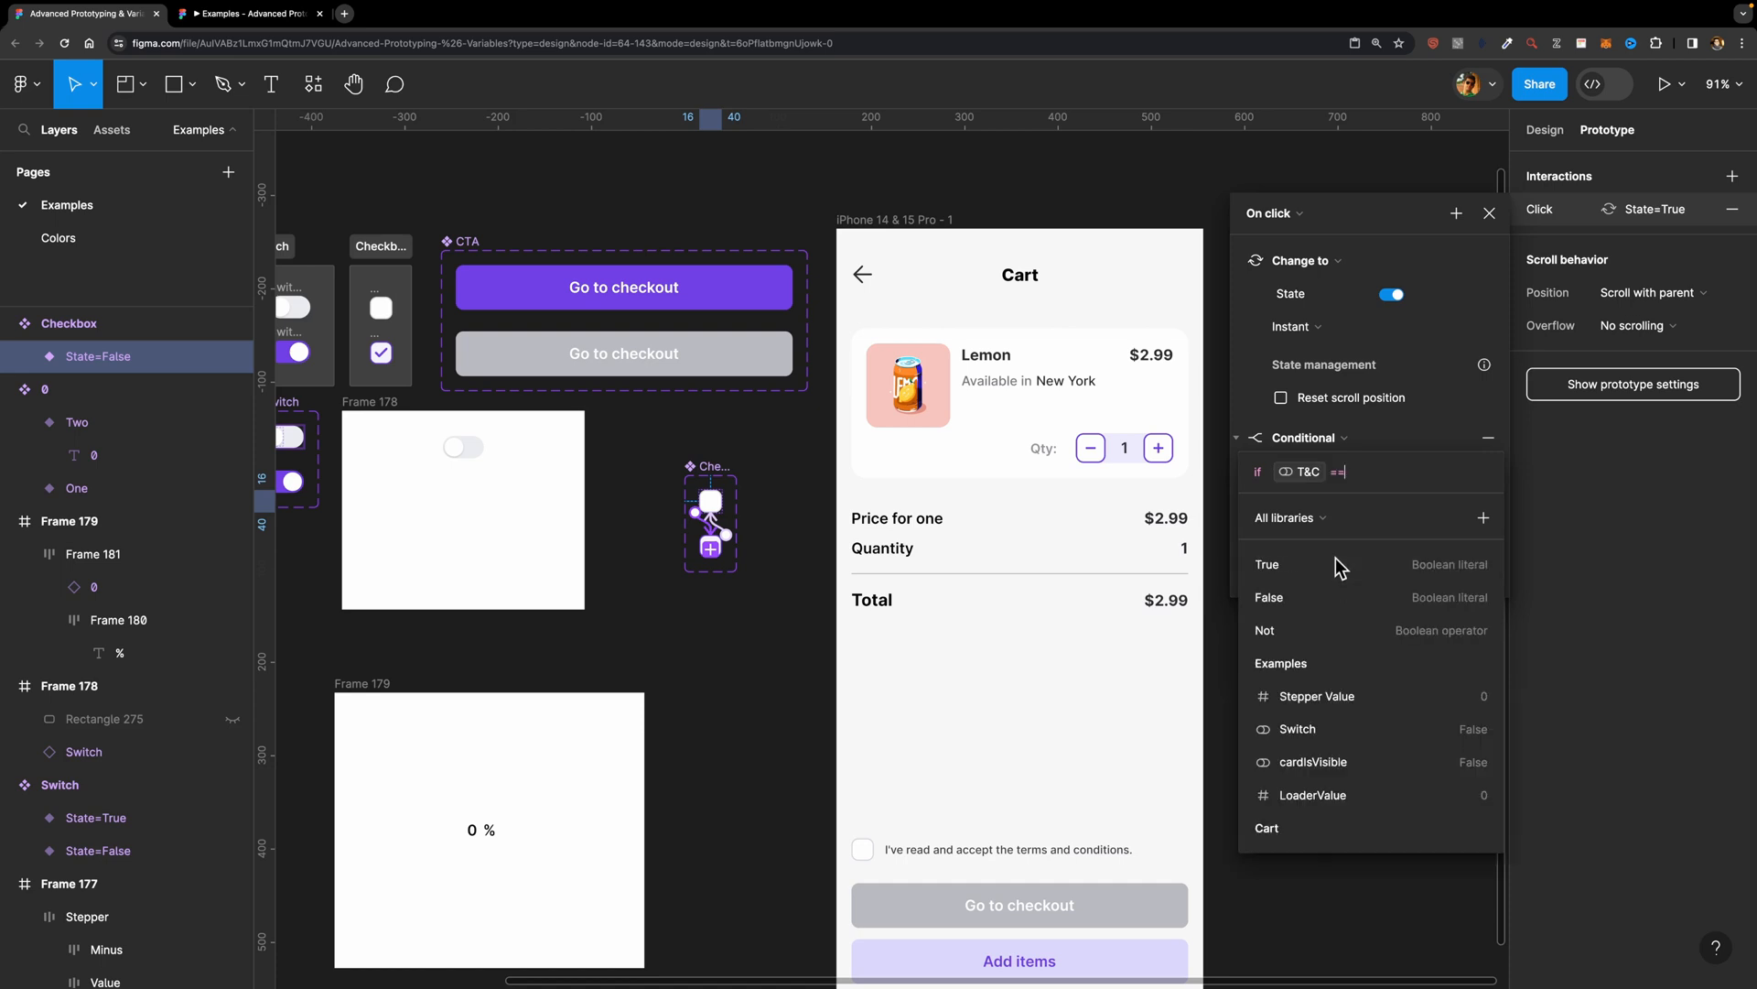
pyautogui.click(1336, 560)
# Step: Under the T&C == true condition, add a Set variable action that sets CTA to "Enabled"
pyautogui.click(1312, 508)
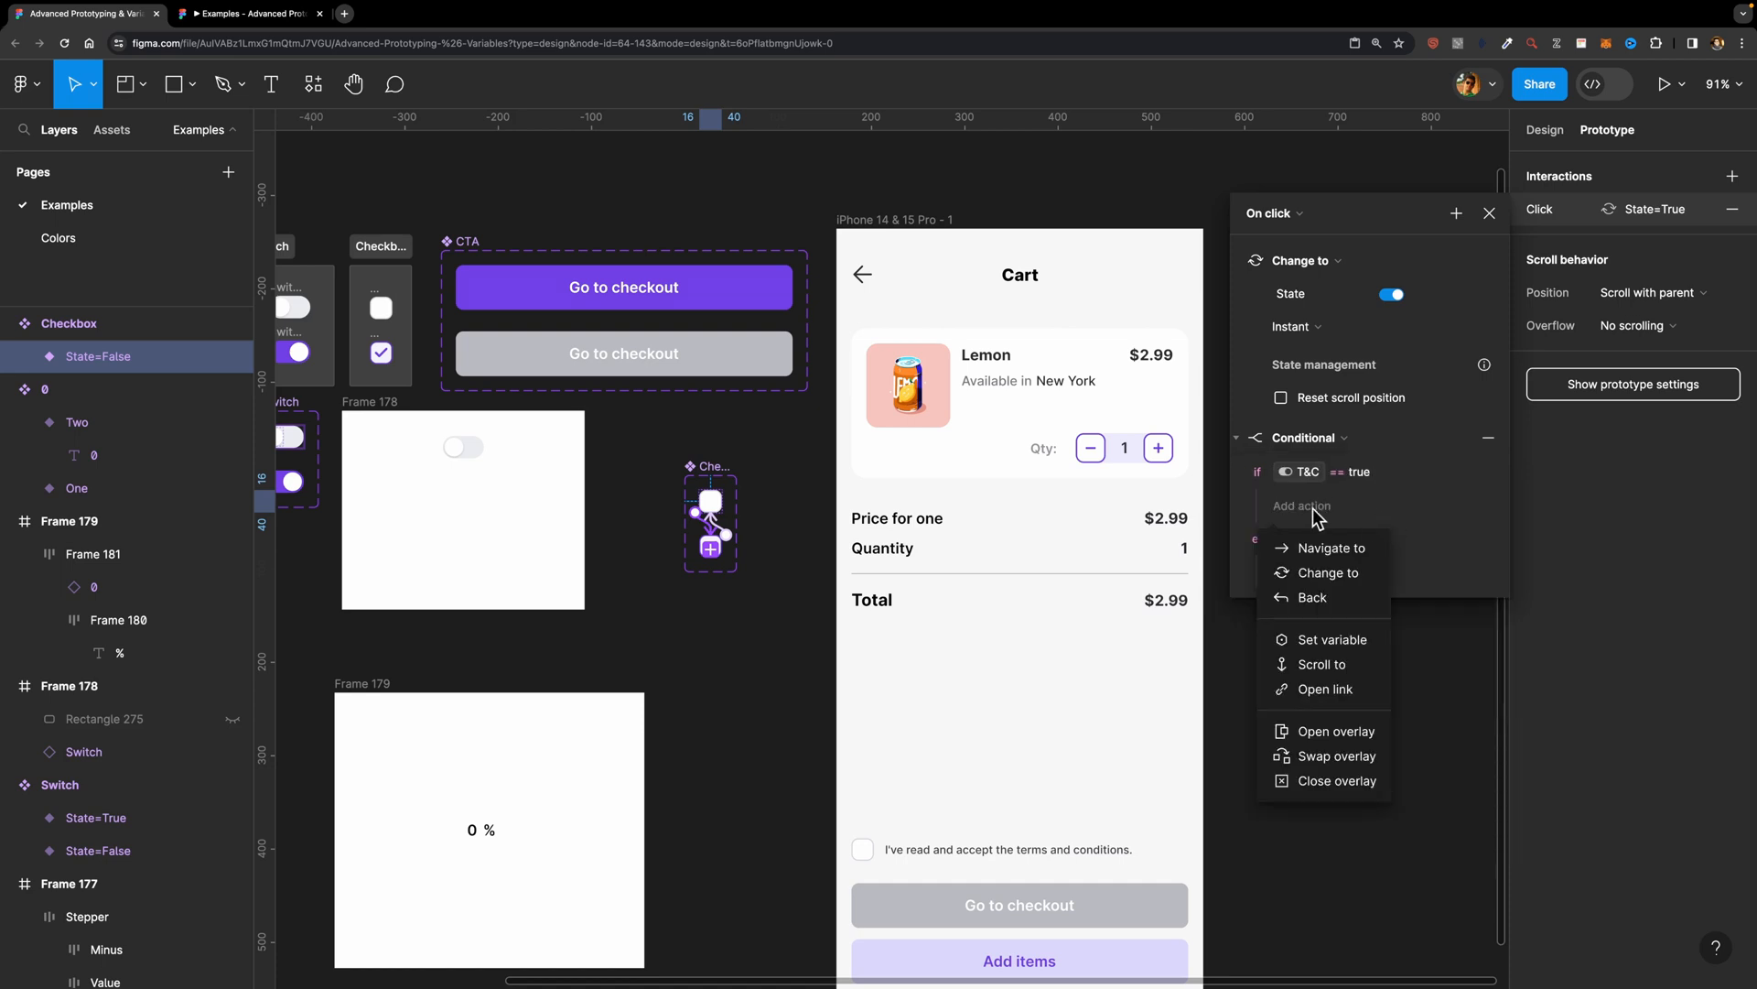
pyautogui.click(1332, 638)
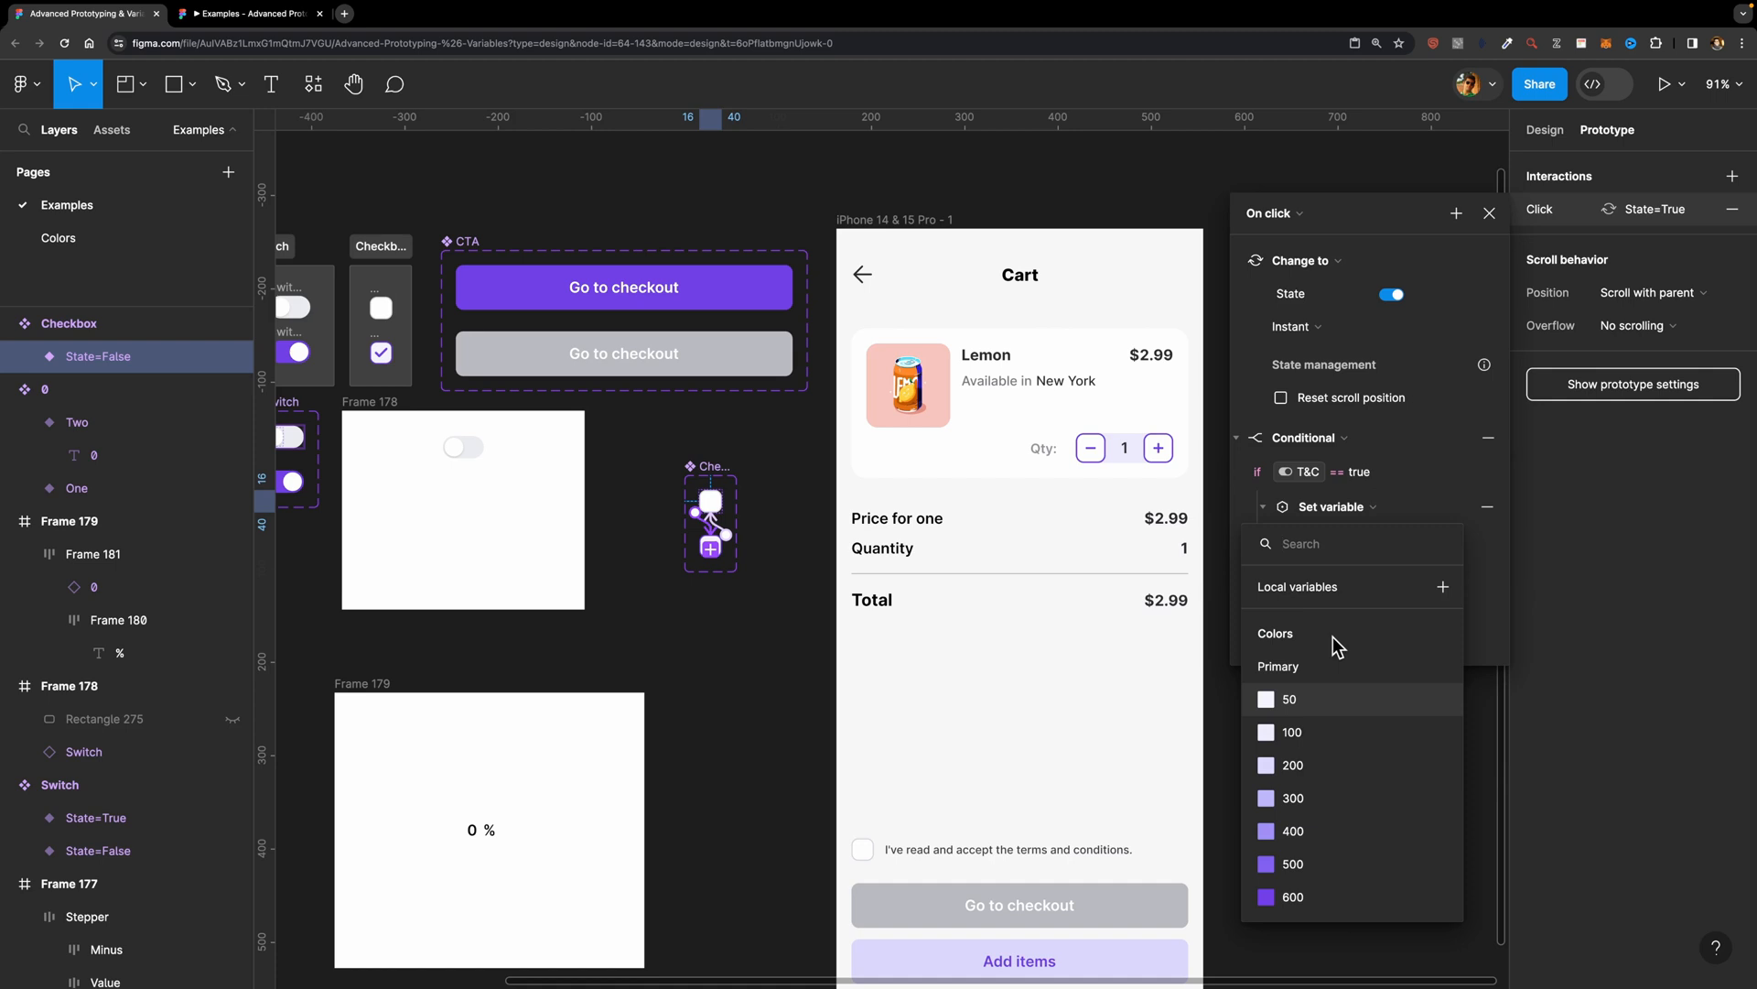
pyautogui.scroll(-10, 1331, 728)
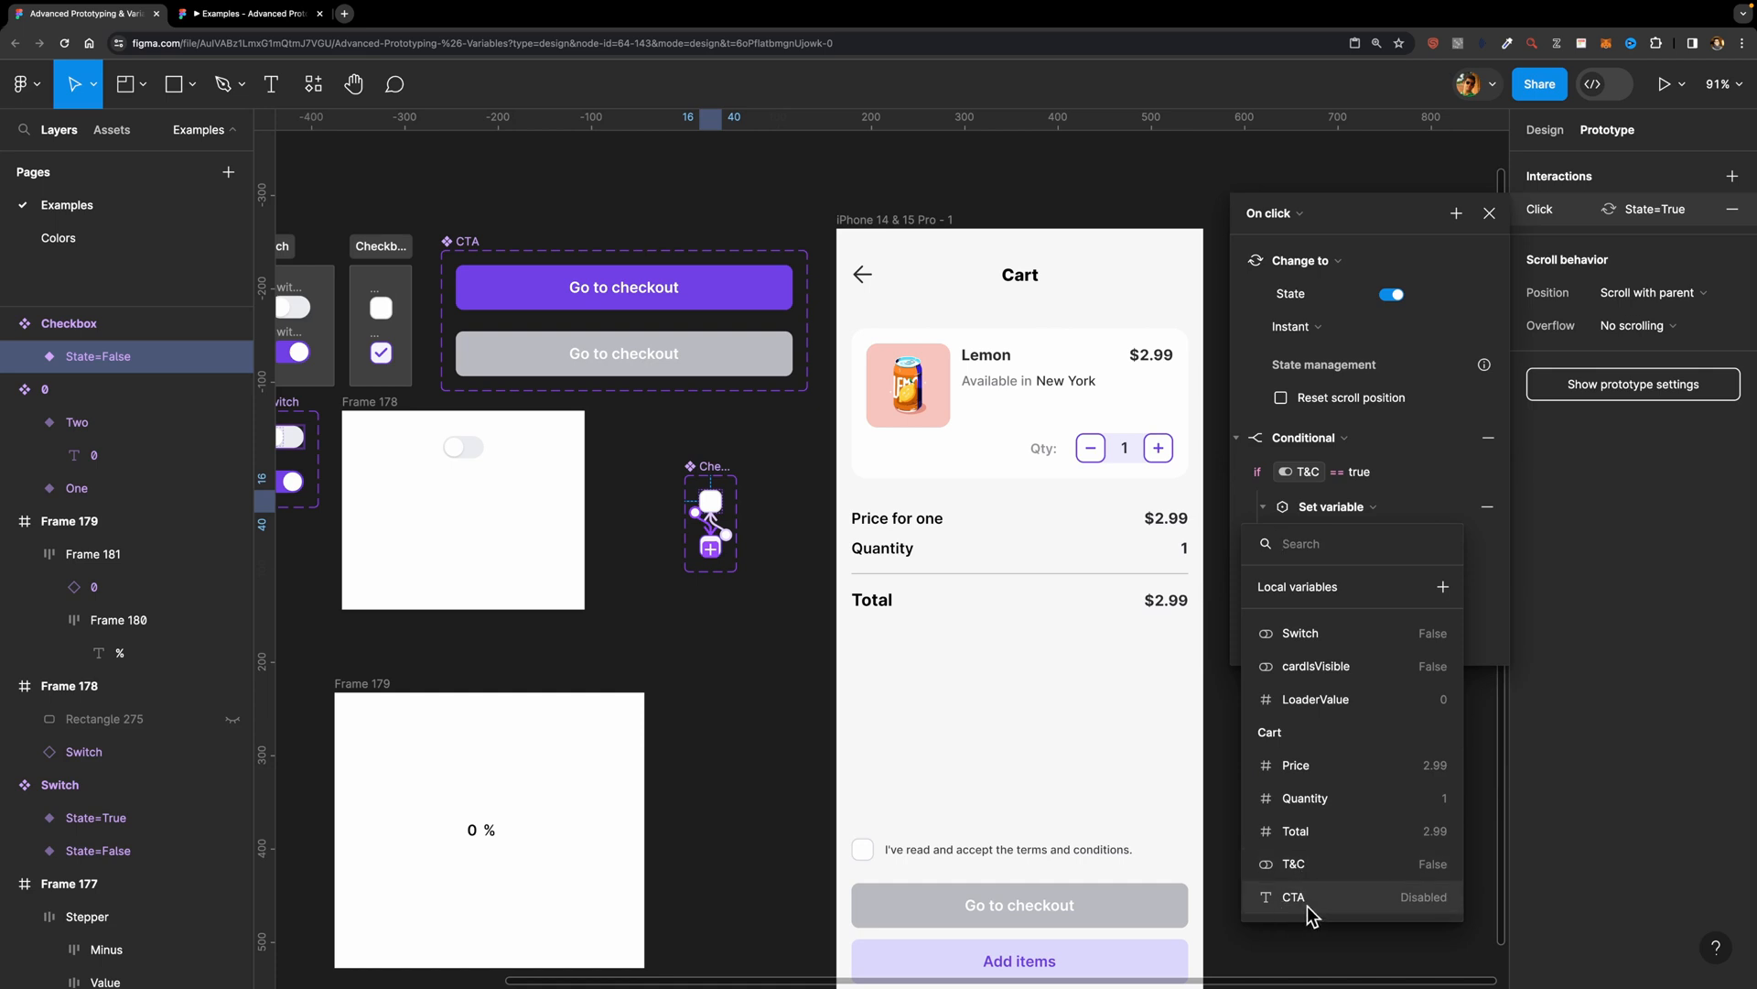
pyautogui.click(1307, 904)
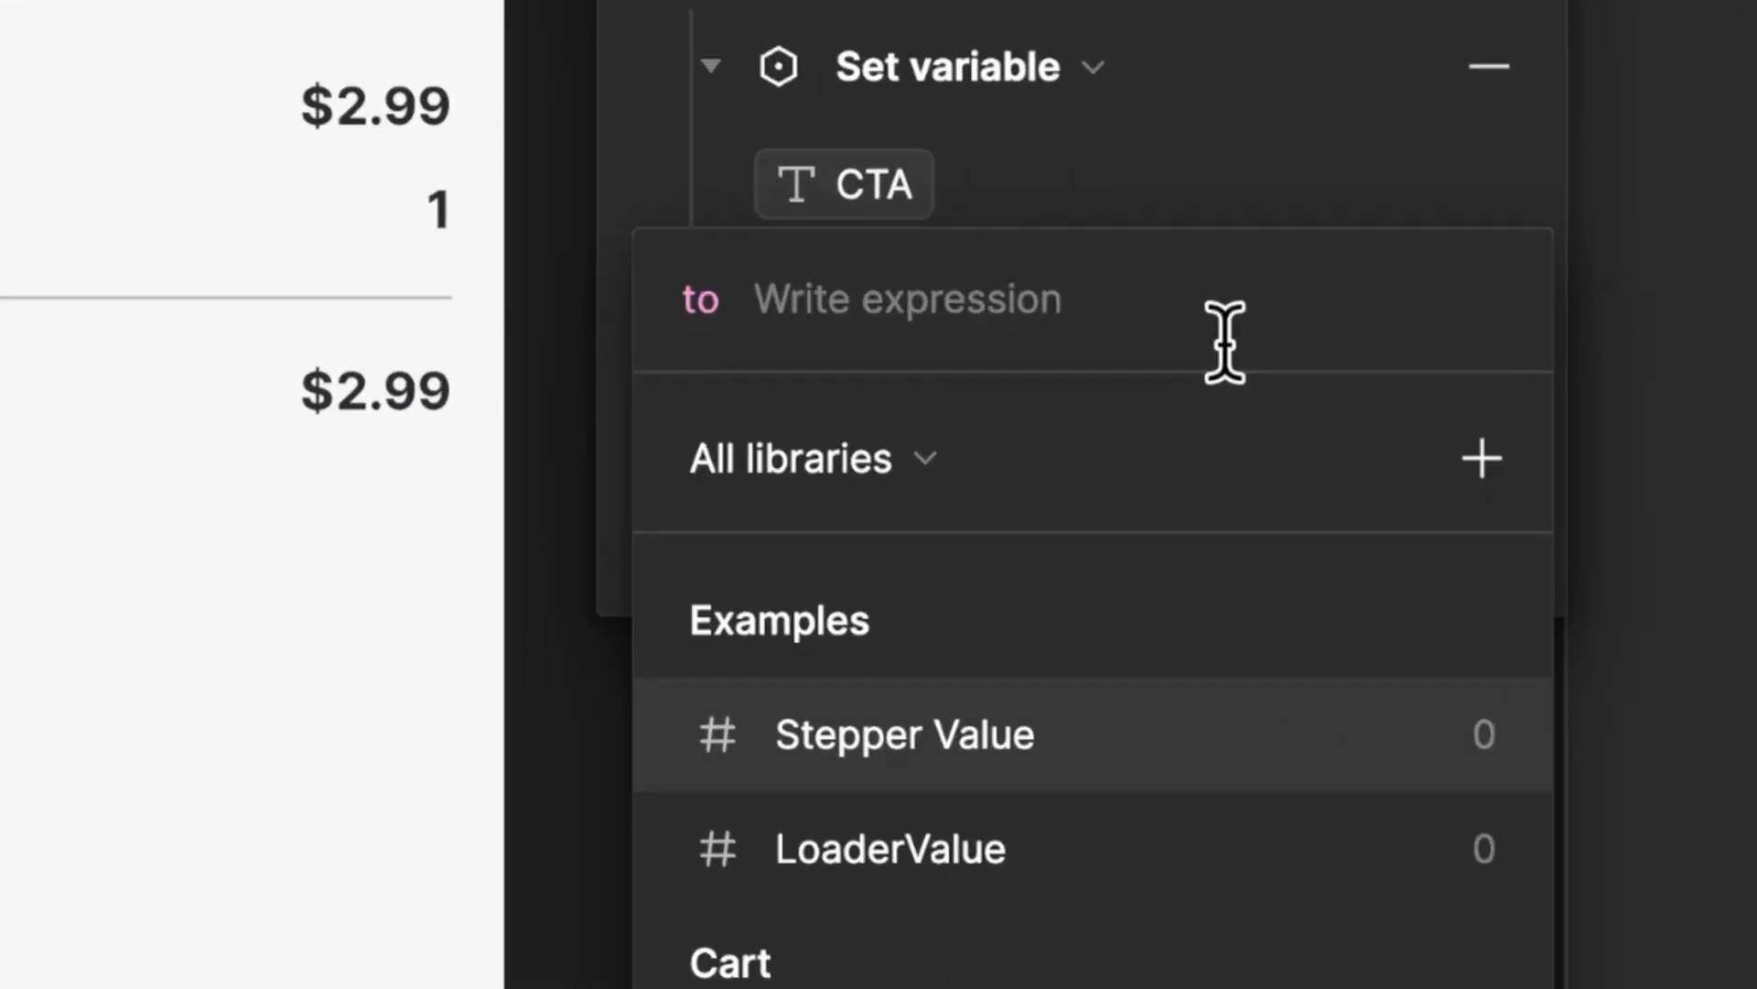
pyautogui.write('""')
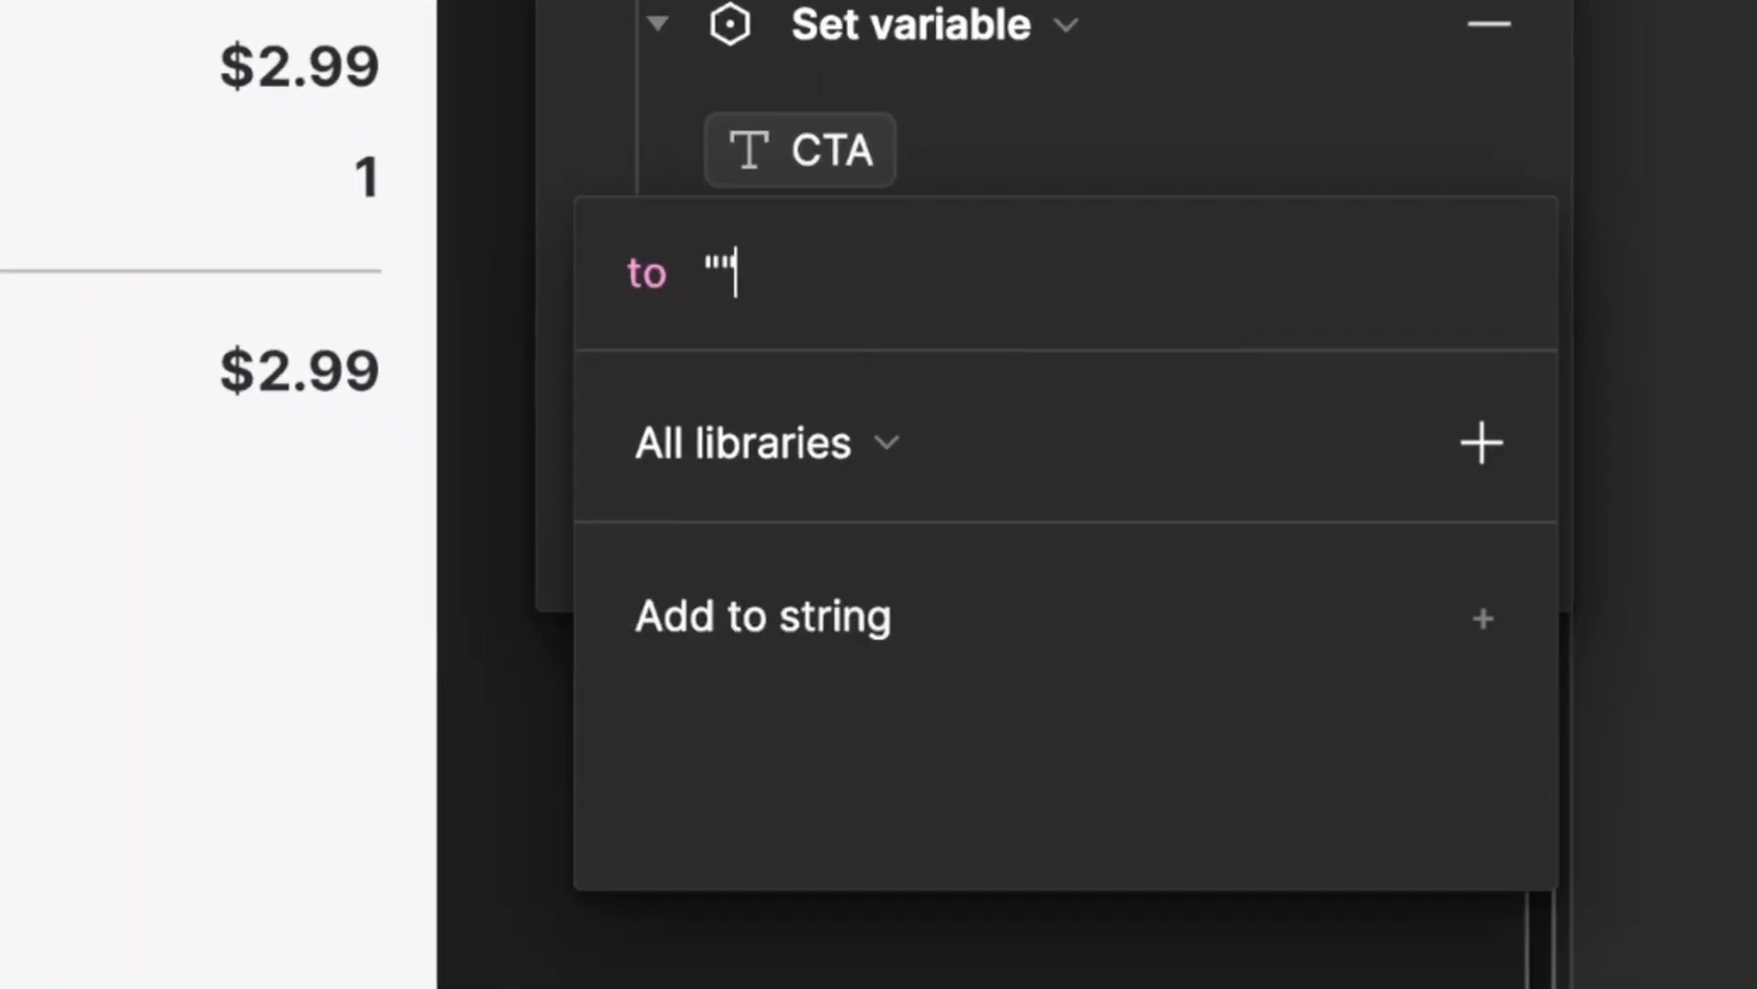
pyautogui.press('Left')
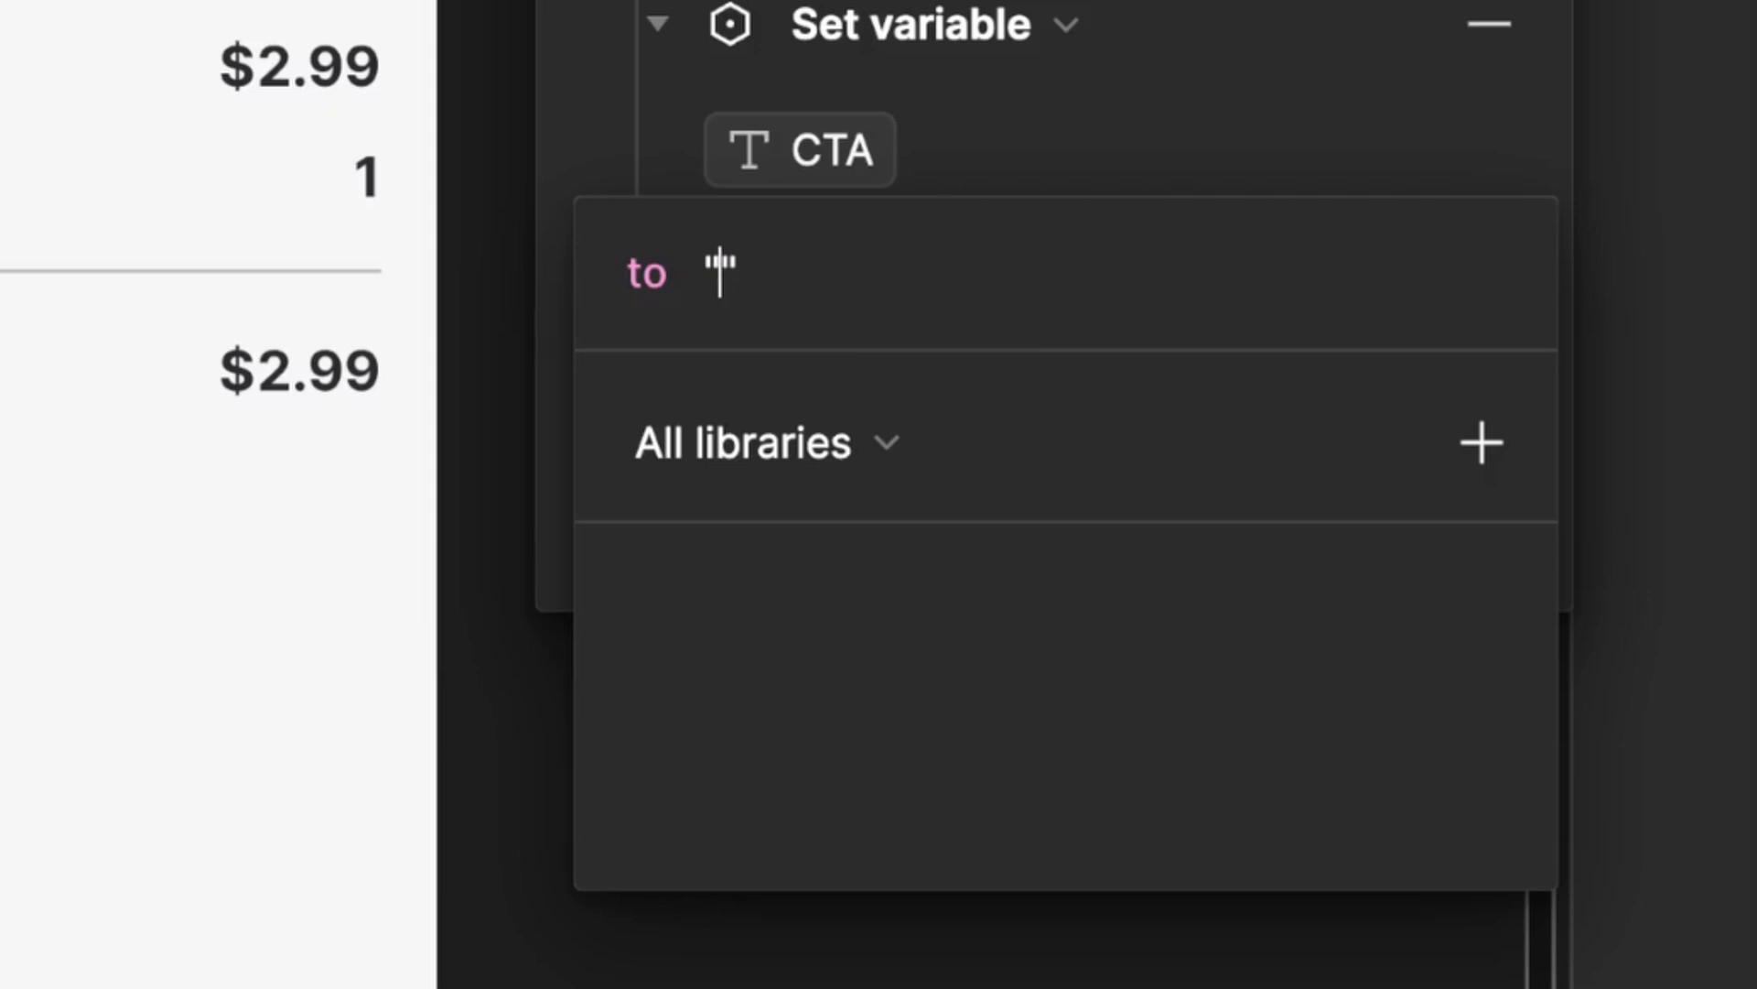
pyautogui.write('Enabled')
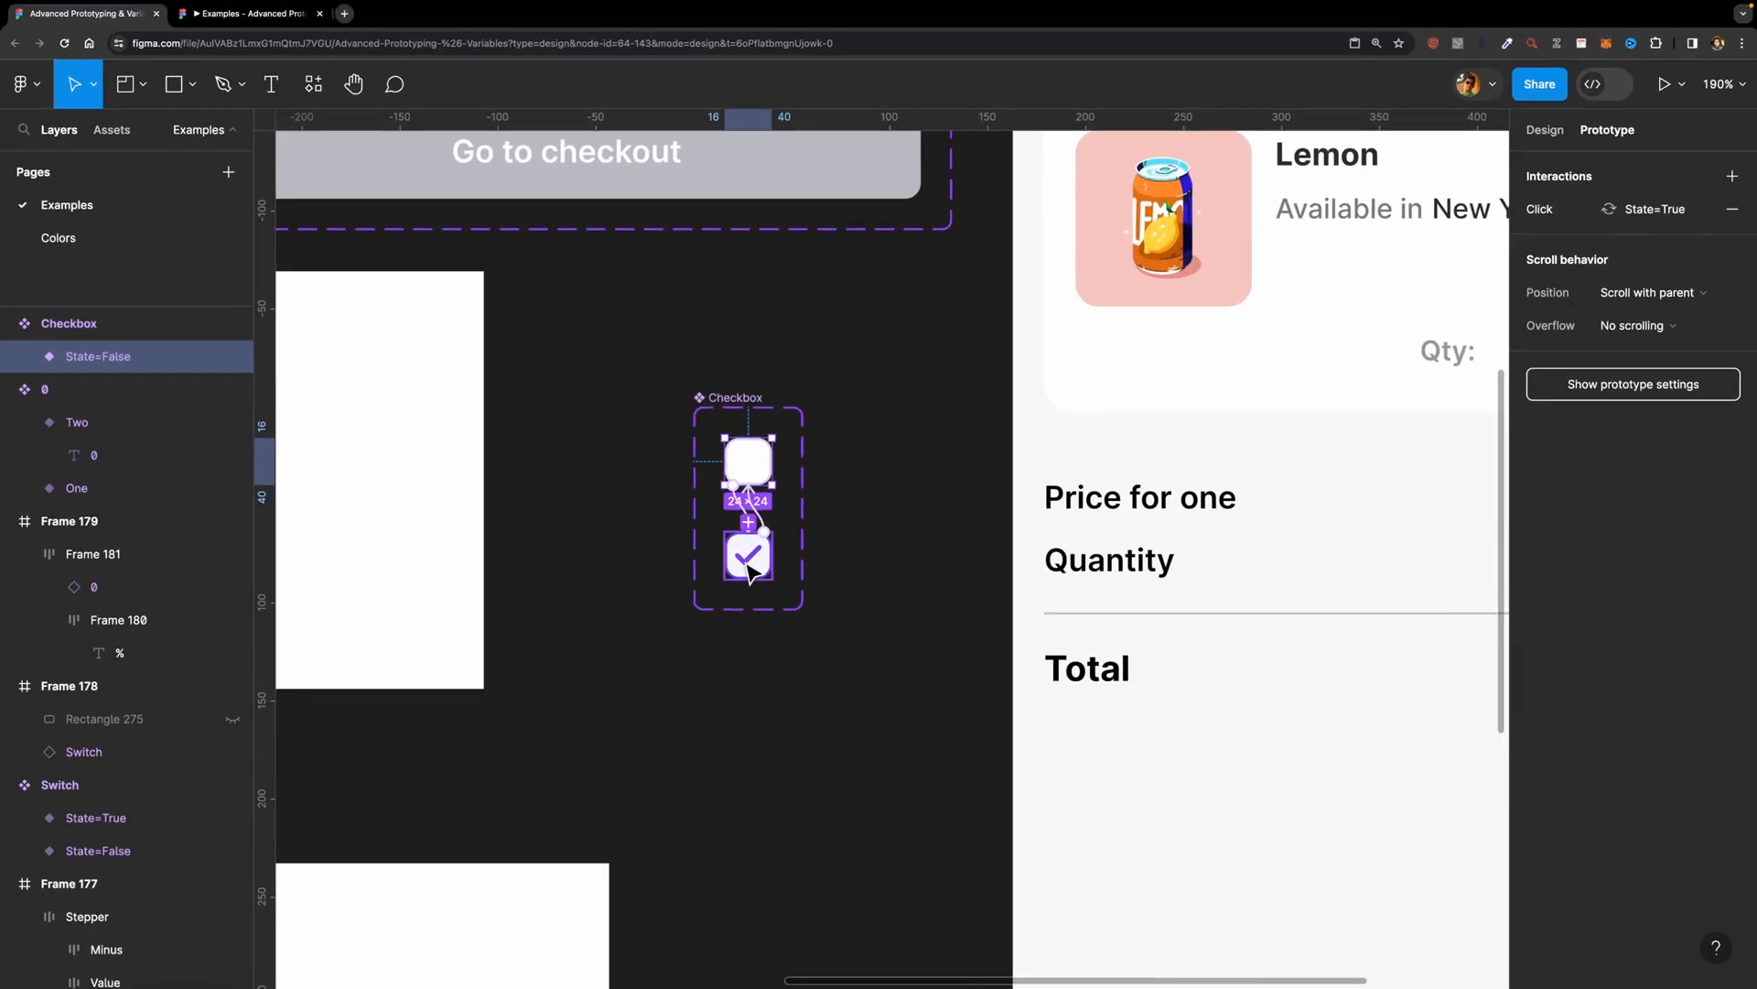
# Step: Add a Conditional action with the condition T&C == false to the checked Checkbox variant's click interaction
pyautogui.click(575, 502)
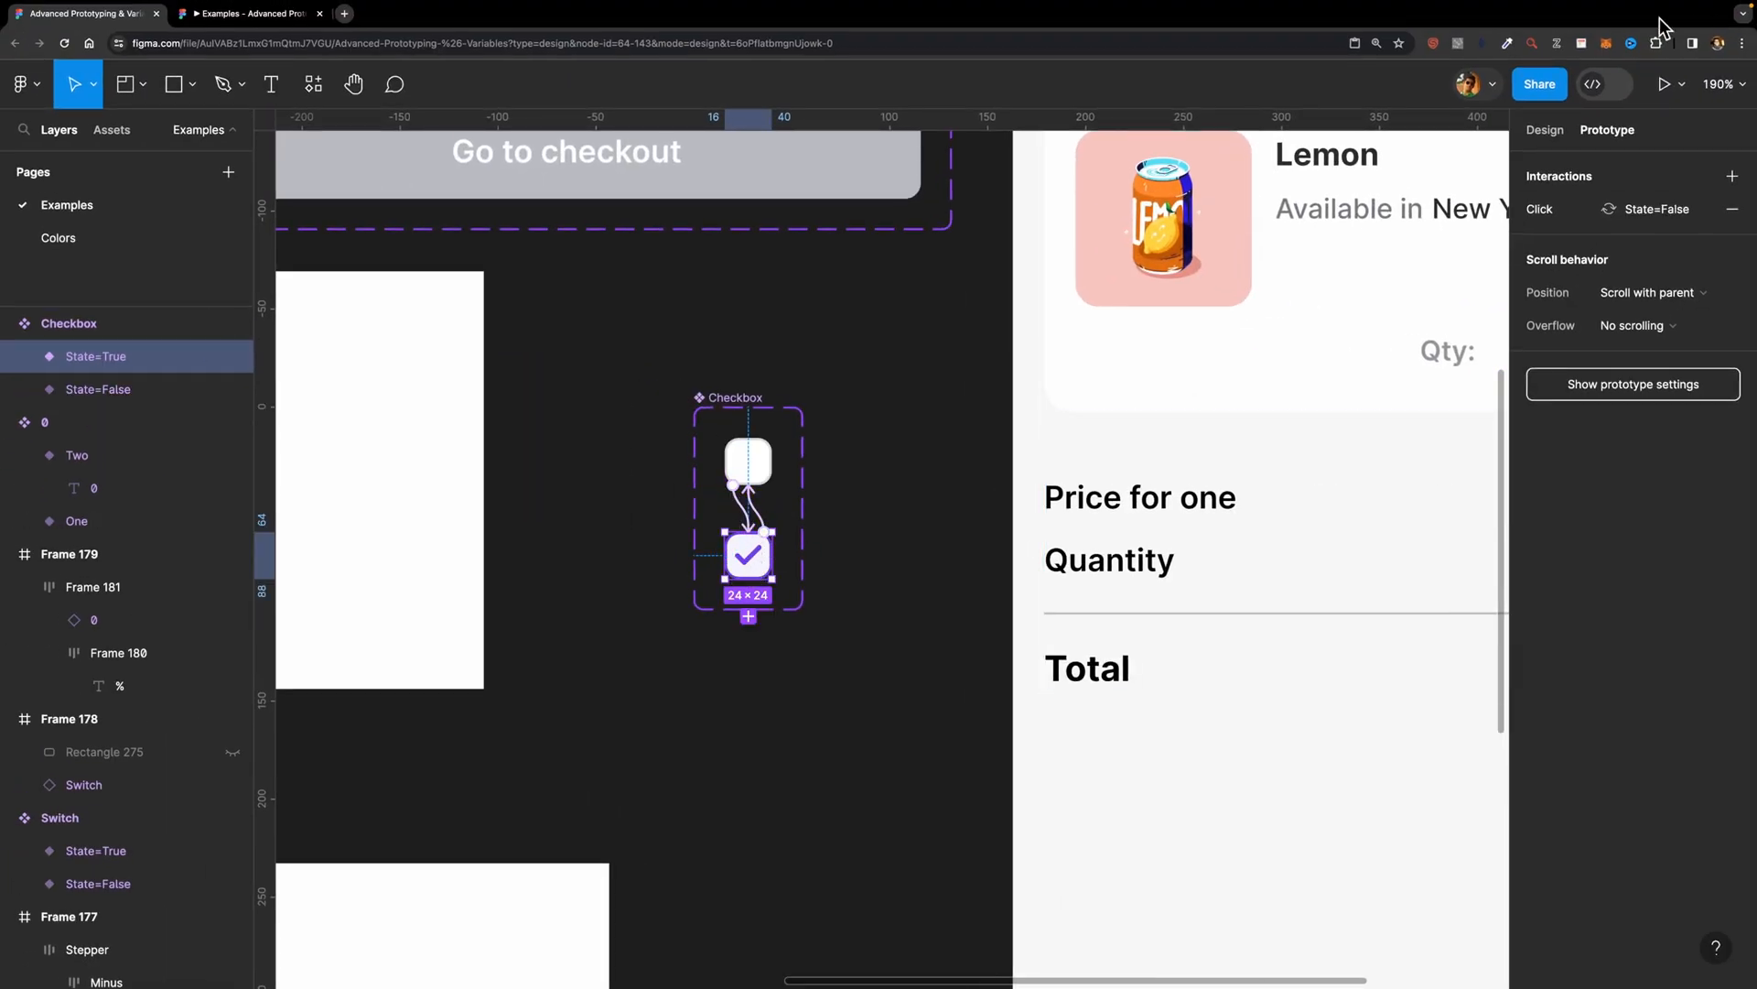
pyautogui.click(1575, 209)
pyautogui.click(1457, 213)
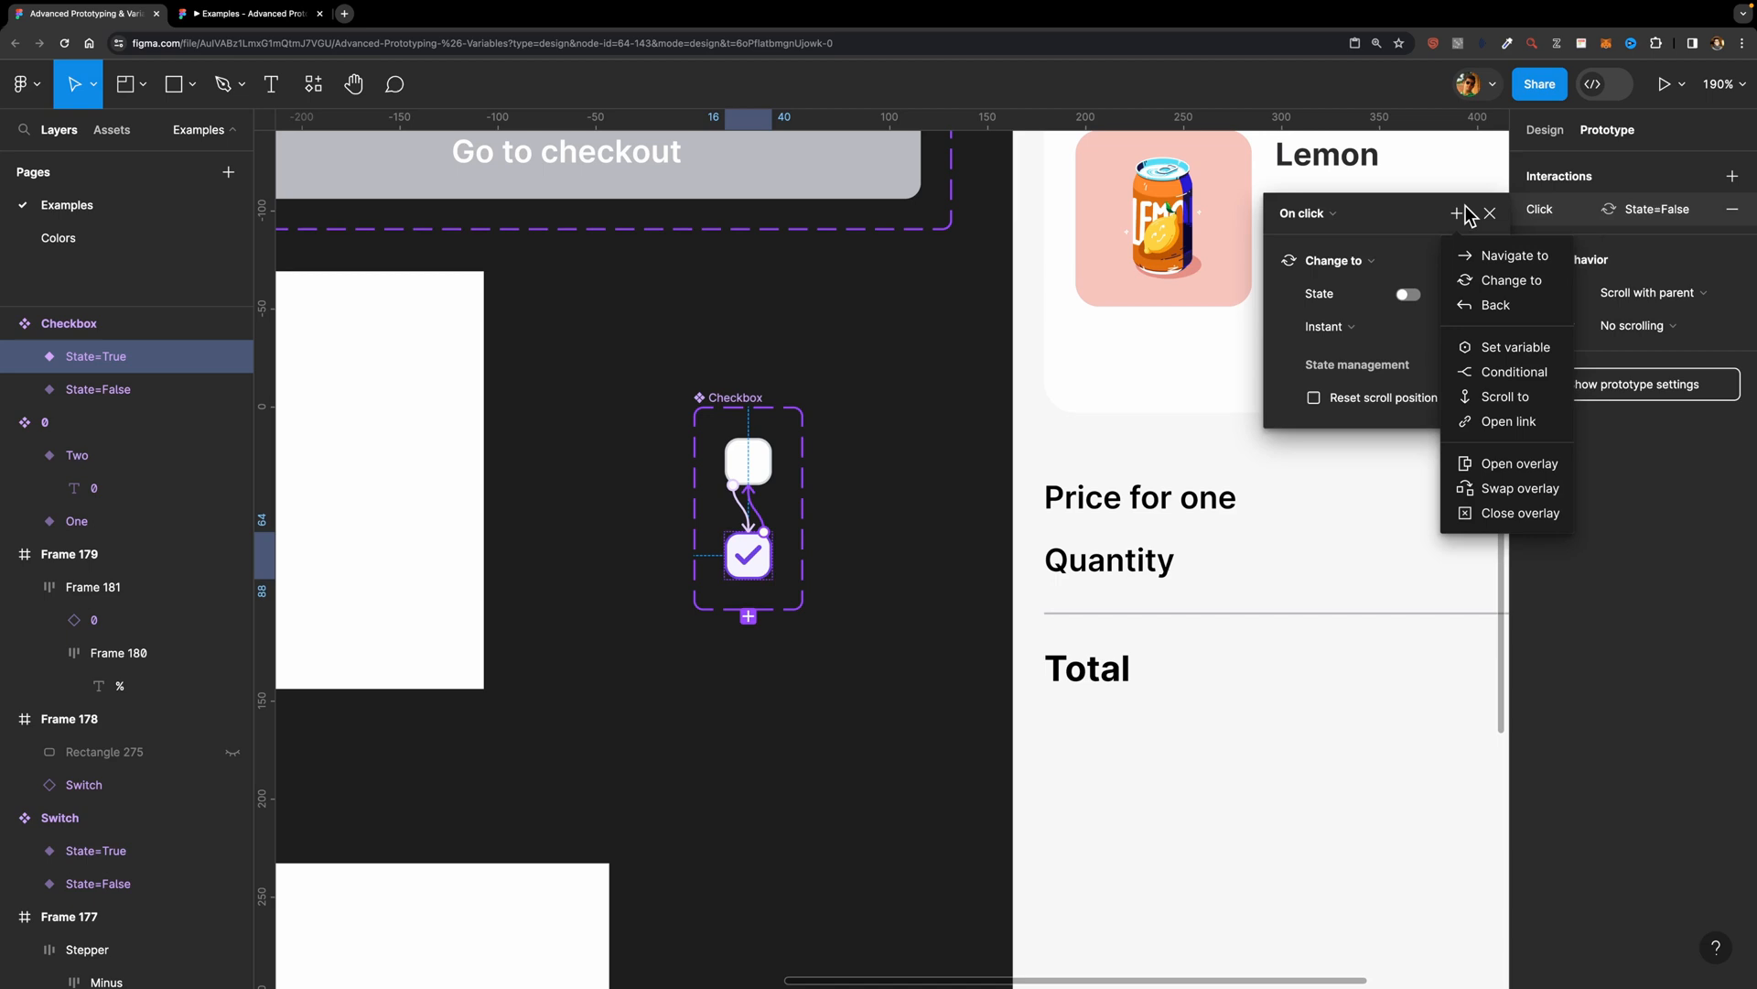
pyautogui.click(1502, 369)
pyautogui.click(1300, 476)
pyautogui.scroll(-2, 1336, 703)
pyautogui.click(1291, 794)
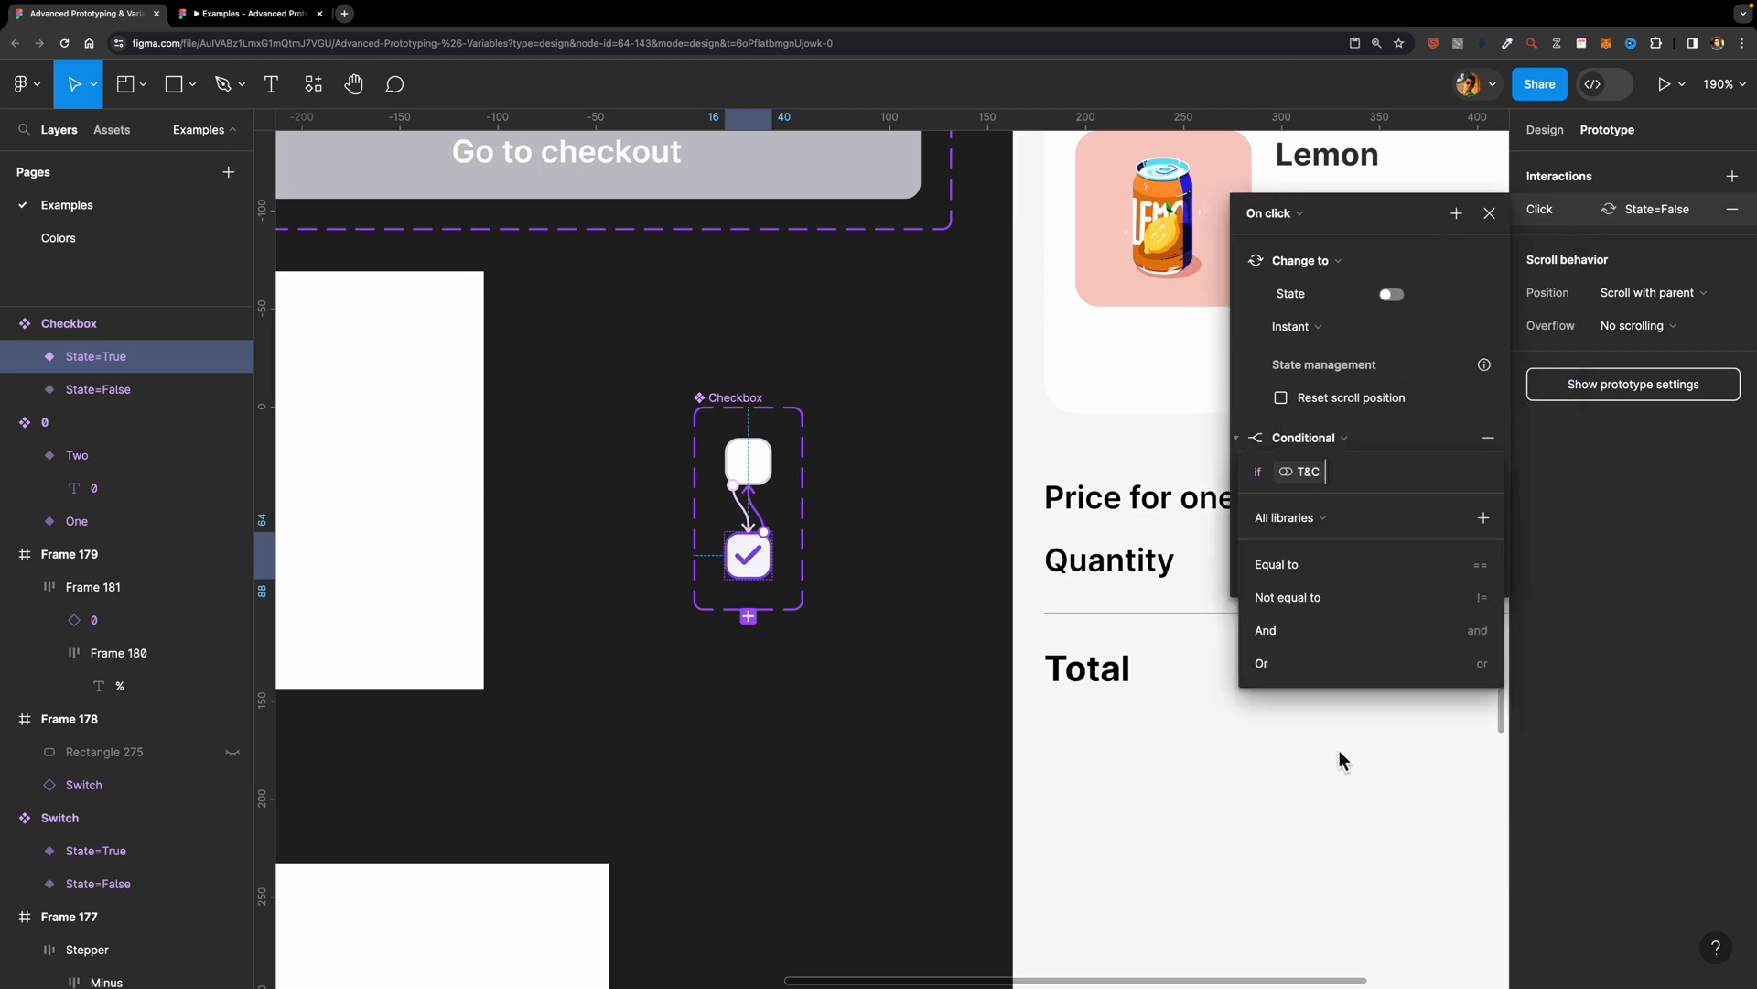
pyautogui.click(1304, 569)
pyautogui.click(1304, 595)
# Step: Under the T&C == false condition, add a Set variable action that sets CTA to "Disabled"
pyautogui.click(1297, 506)
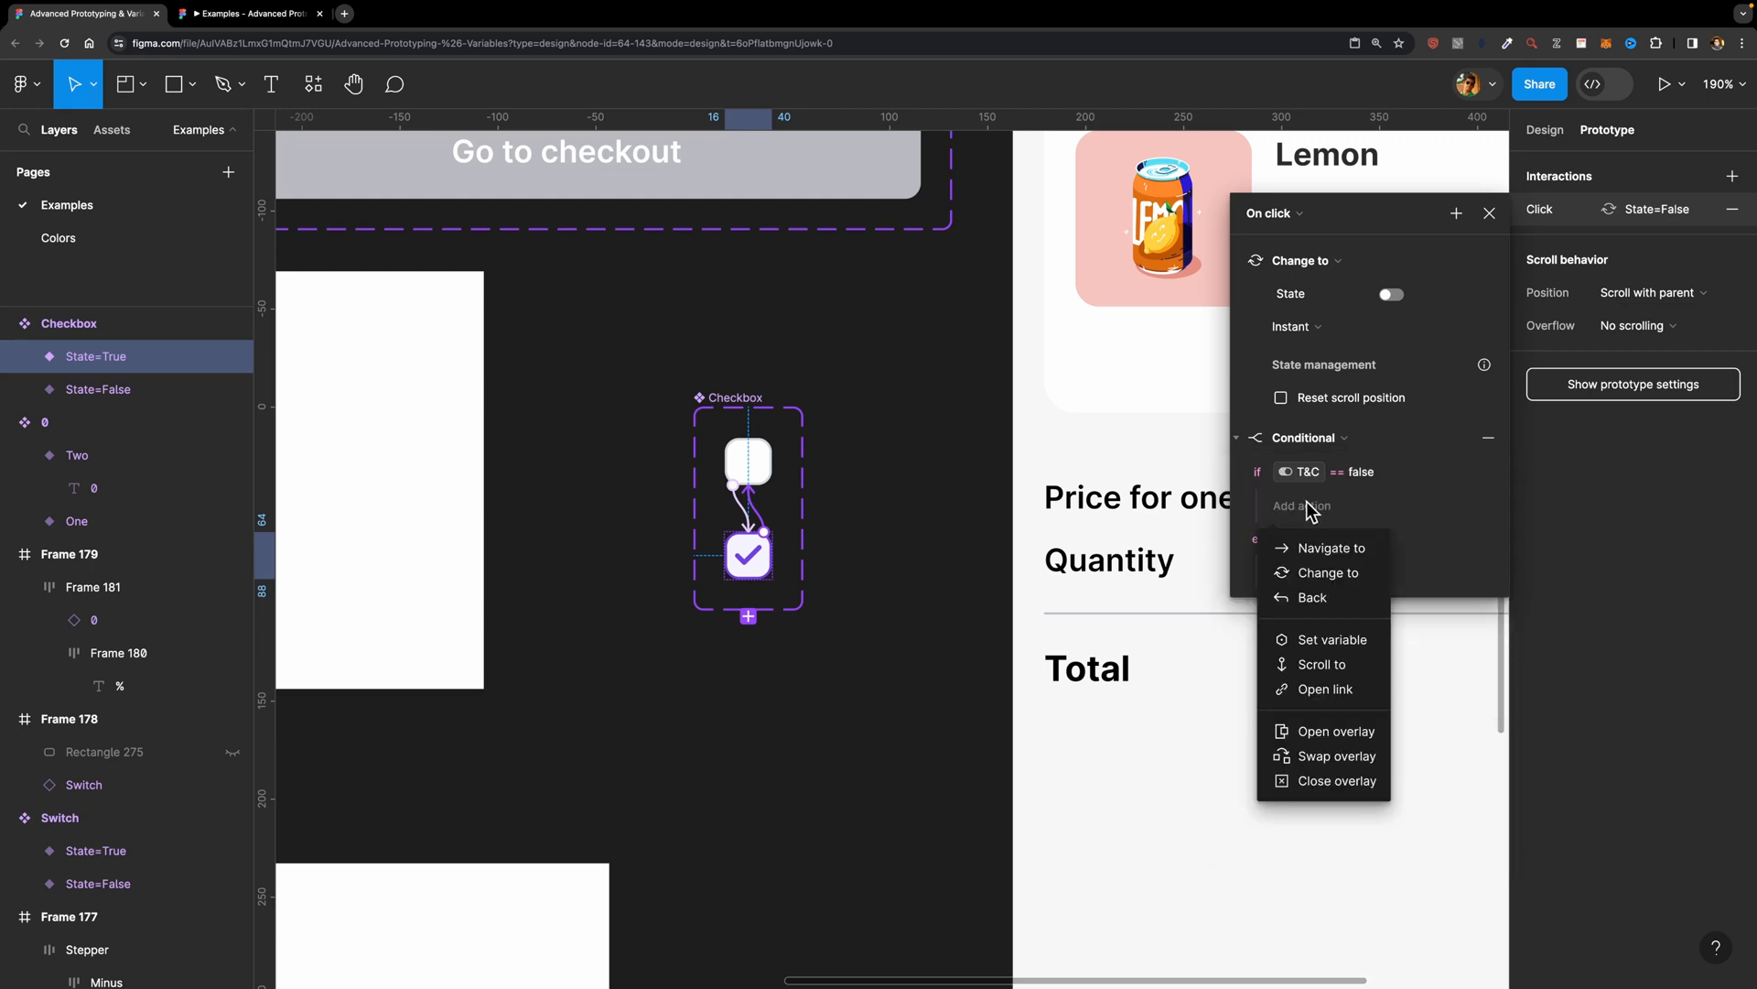
pyautogui.click(1337, 639)
pyautogui.scroll(-5, 1335, 733)
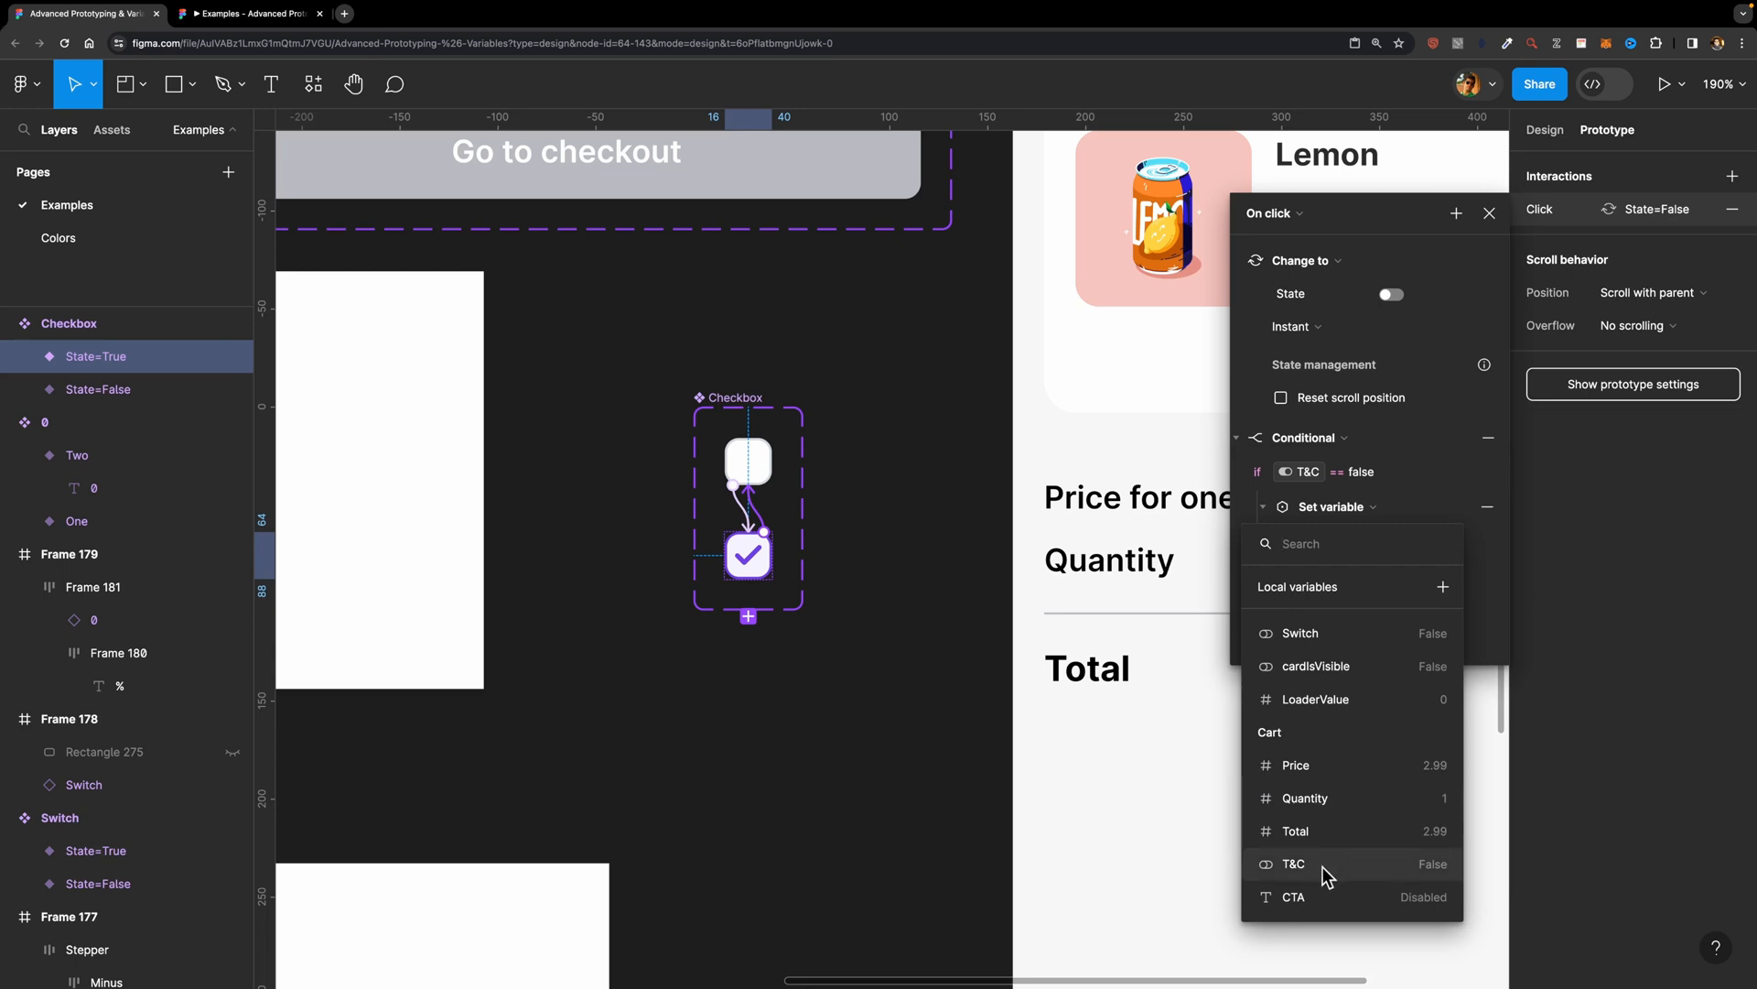
pyautogui.click(1310, 897)
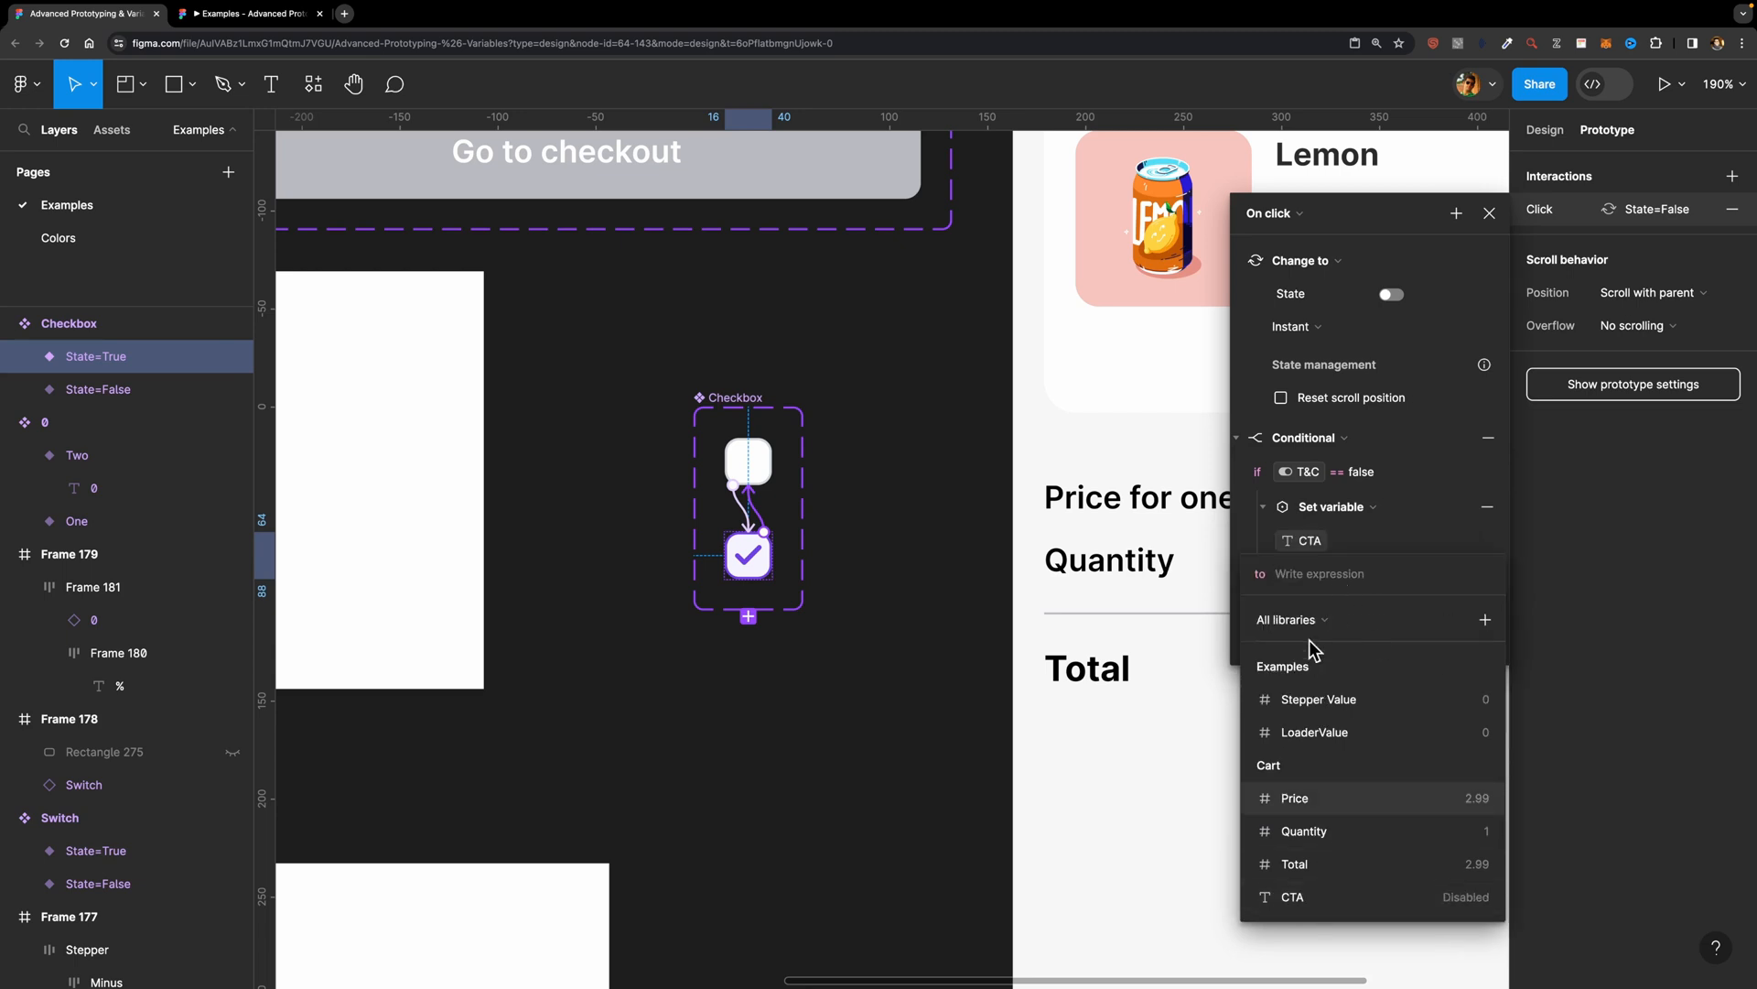
pyautogui.write("'")
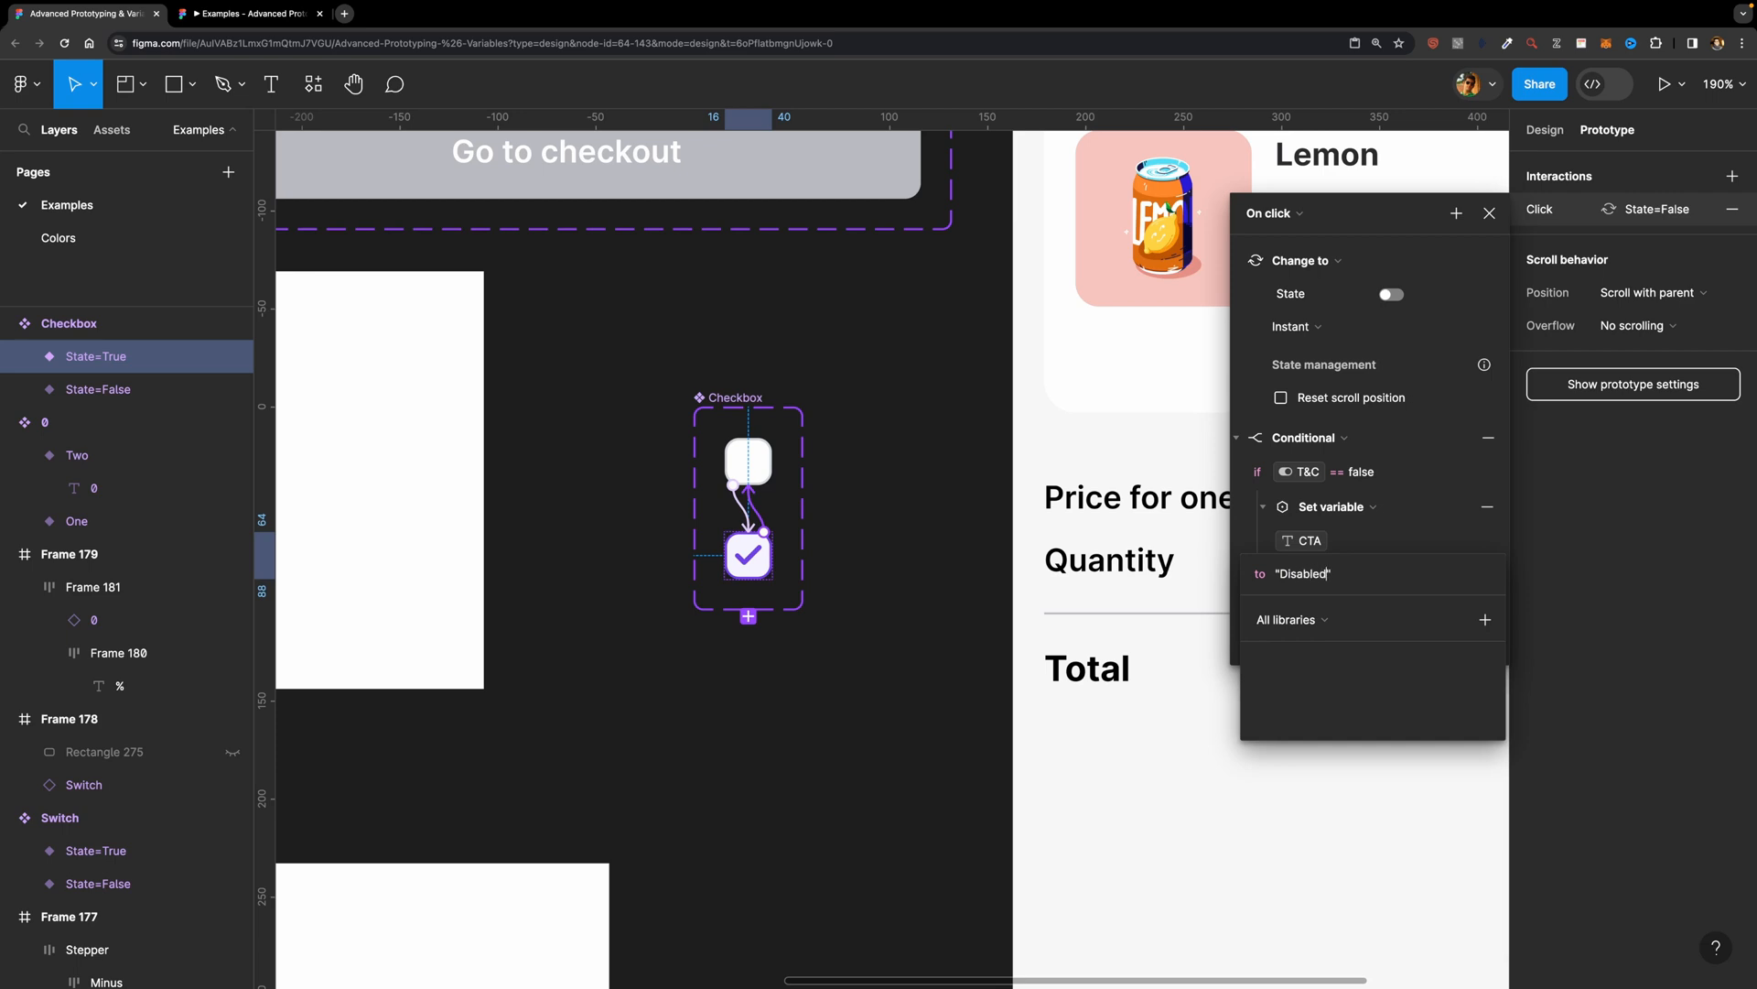
pyautogui.write('Disabled')
pyautogui.press('Return')
# Step: Preview the iPhone 14 & 15 Pro - 1 cart frame and toggle the terms and conditions checkbox repeatedly to test the checkout button
pyautogui.hotkey('shift', '1')
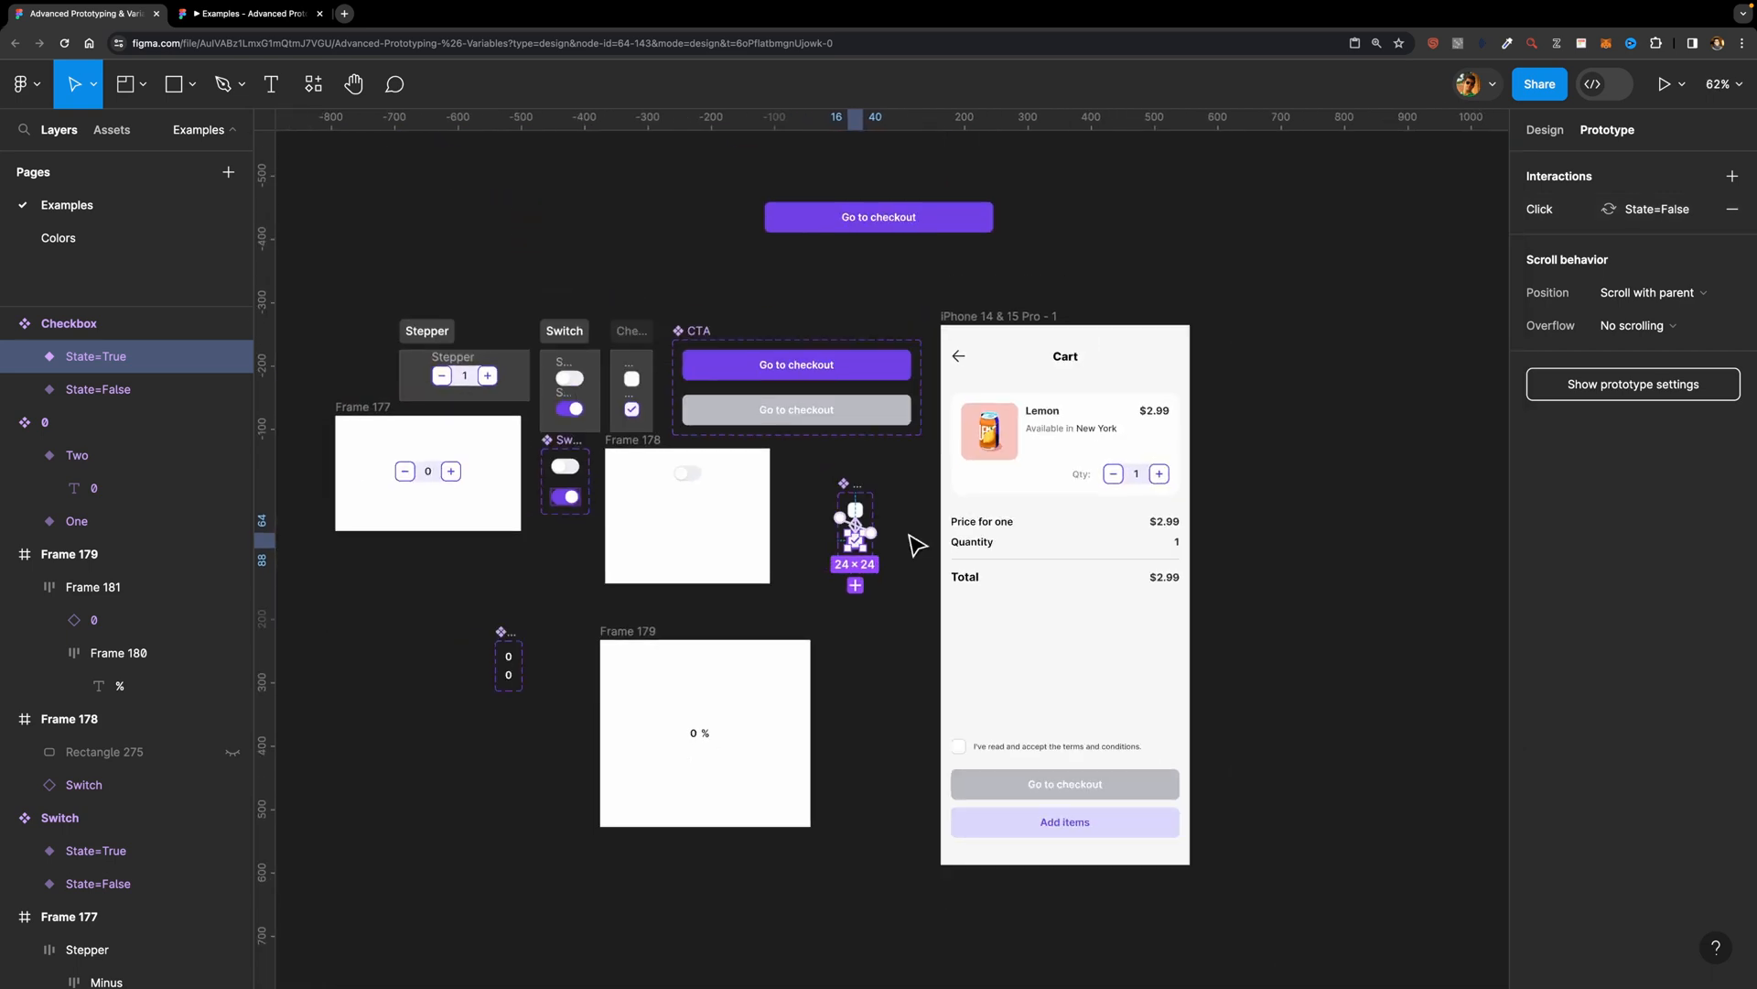
pyautogui.click(984, 321)
pyautogui.hotkey('shift', 'space')
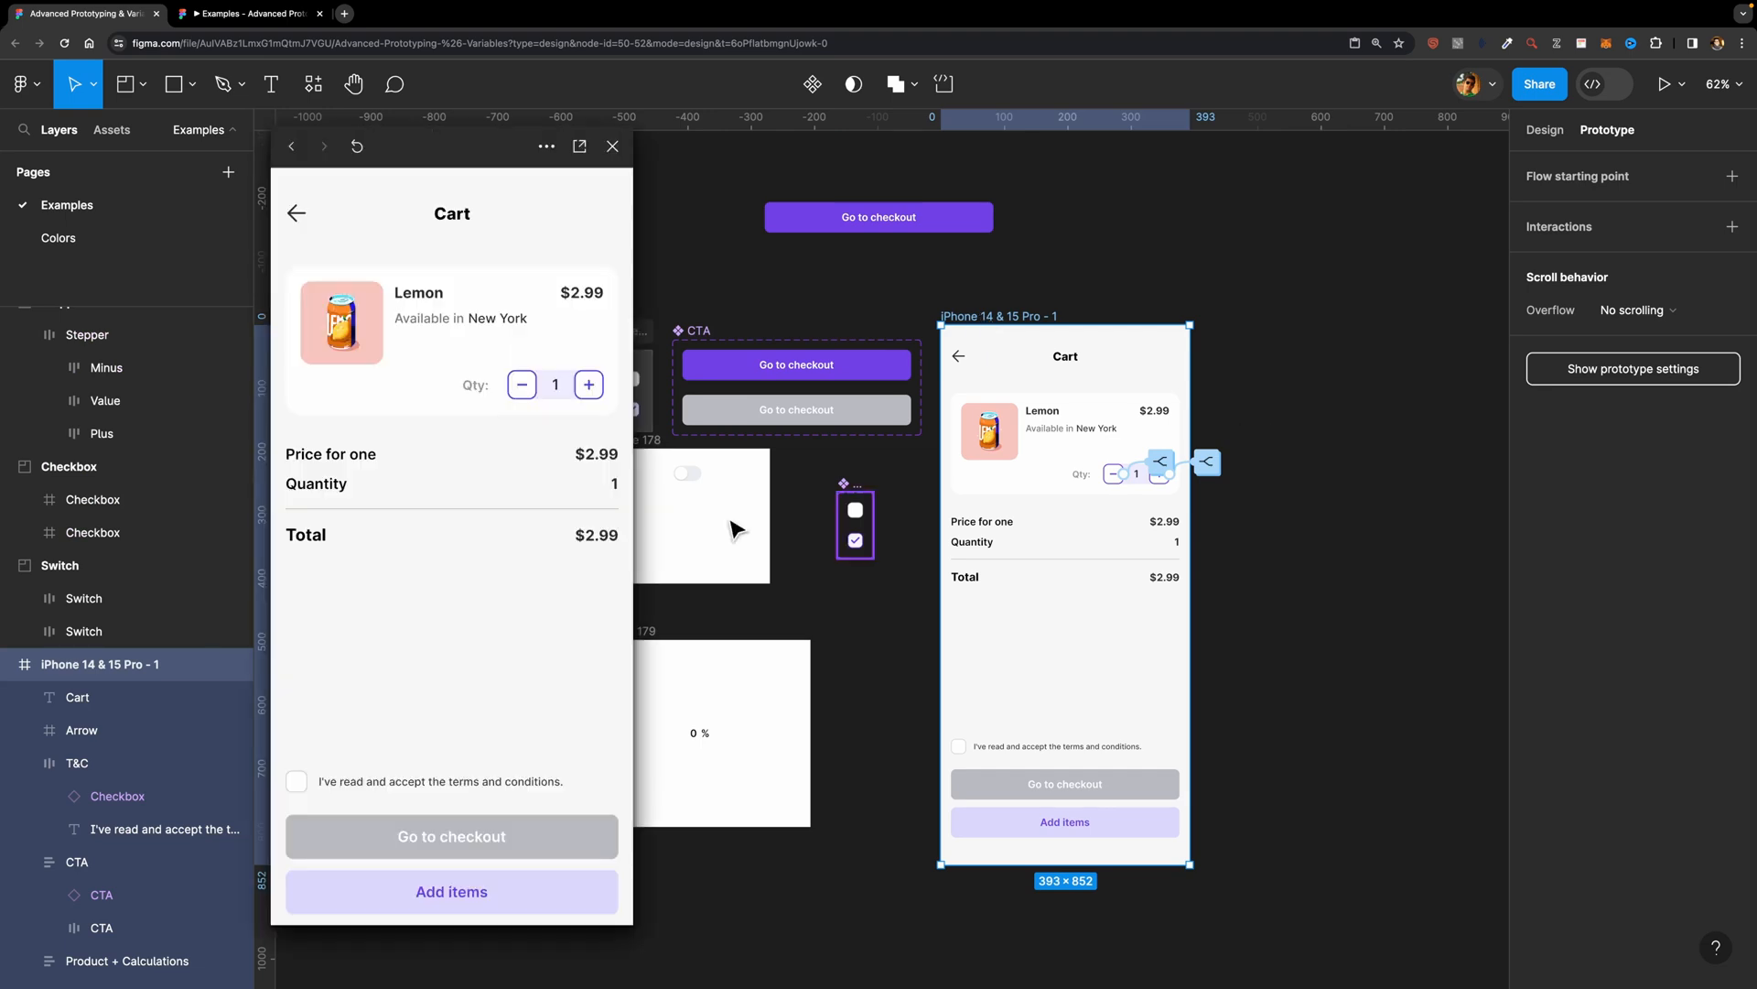
pyautogui.click(297, 783)
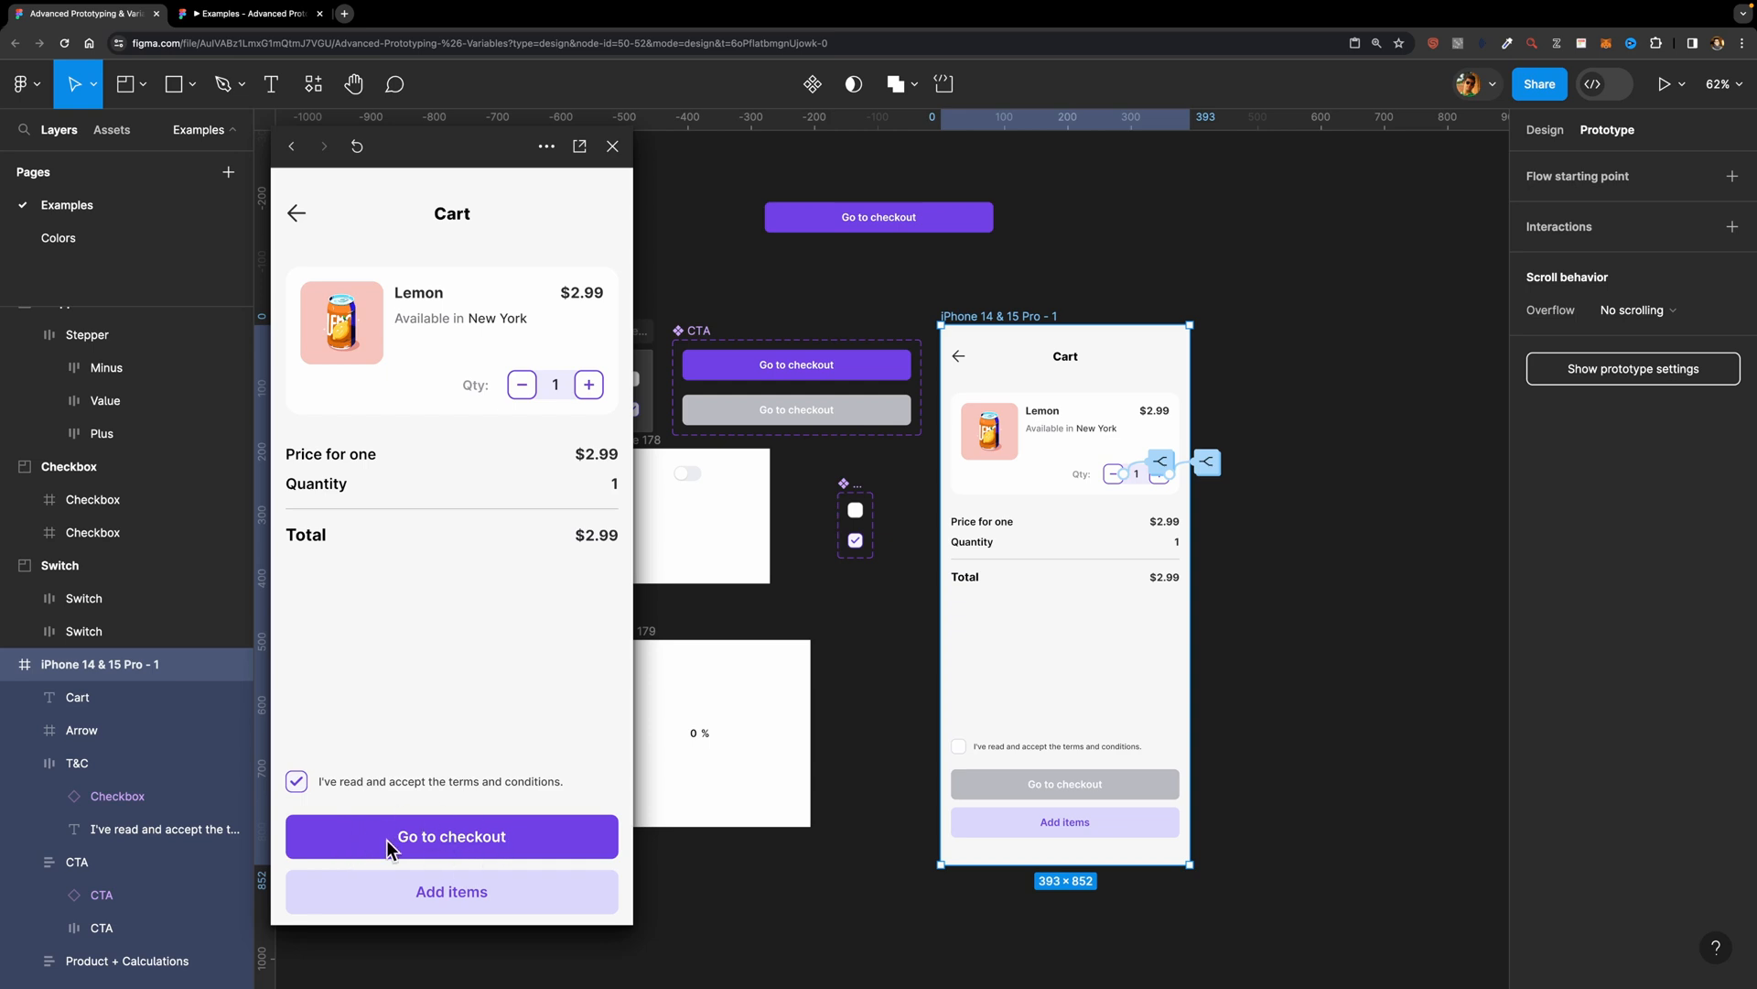
pyautogui.click(295, 785)
pyautogui.click(296, 785)
pyautogui.click(296, 784)
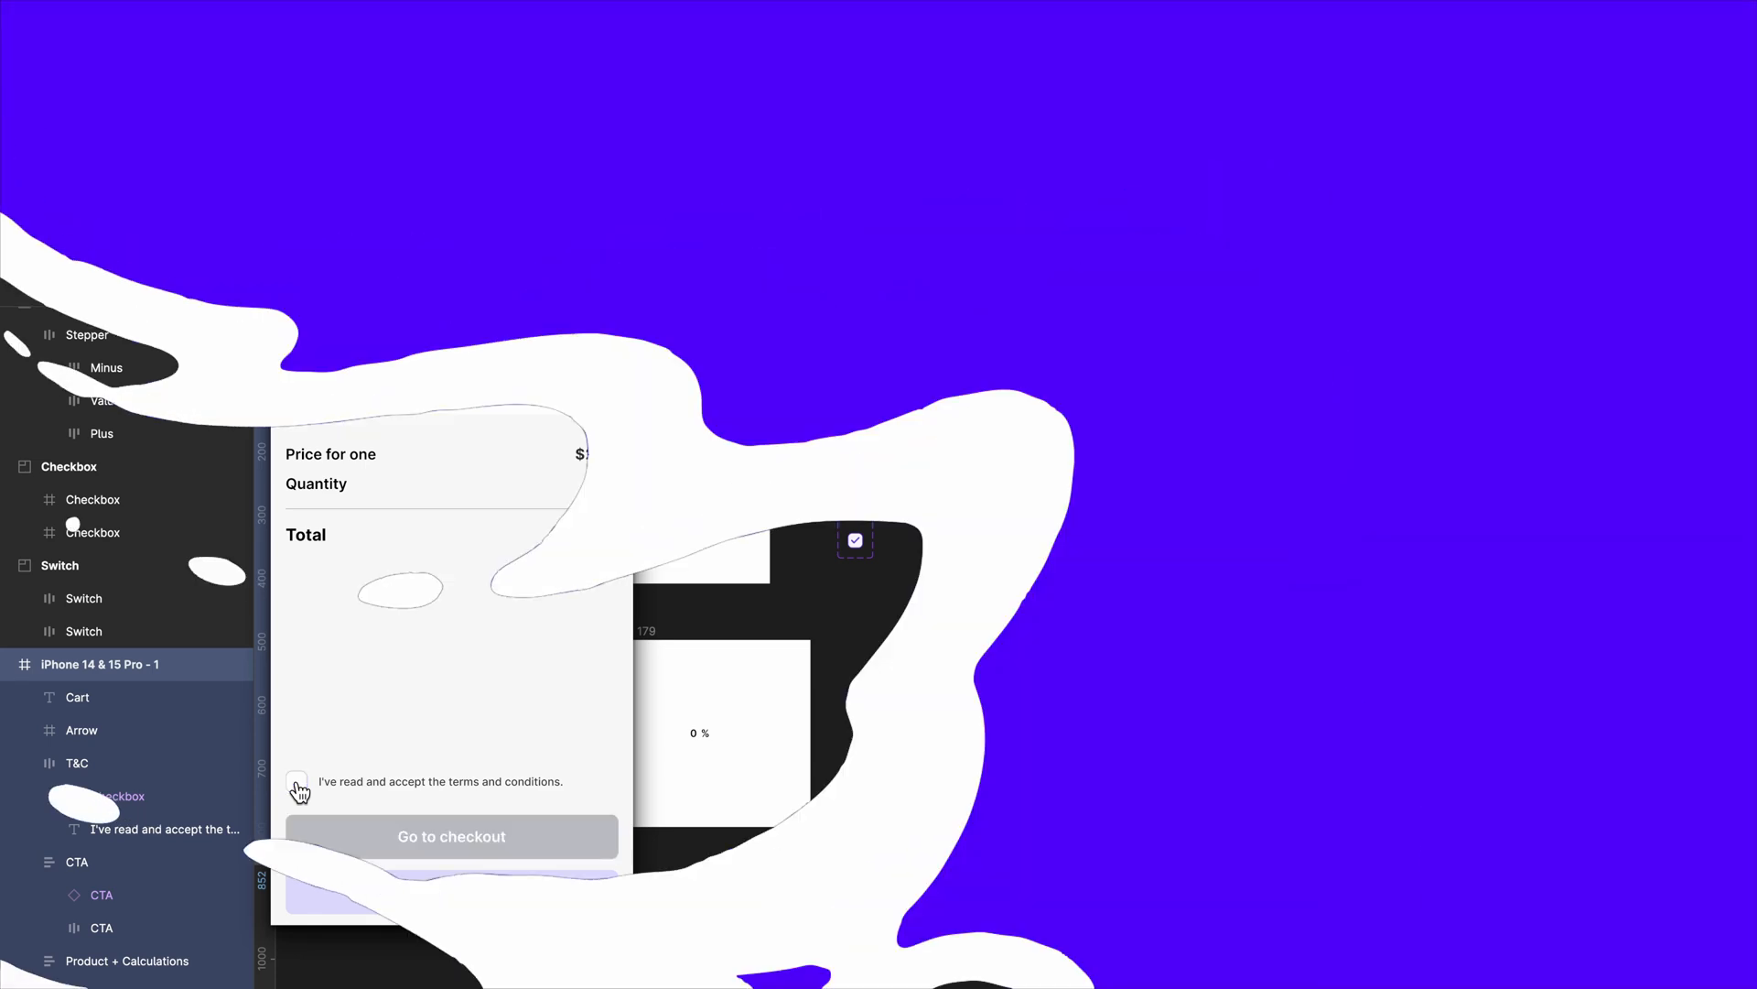